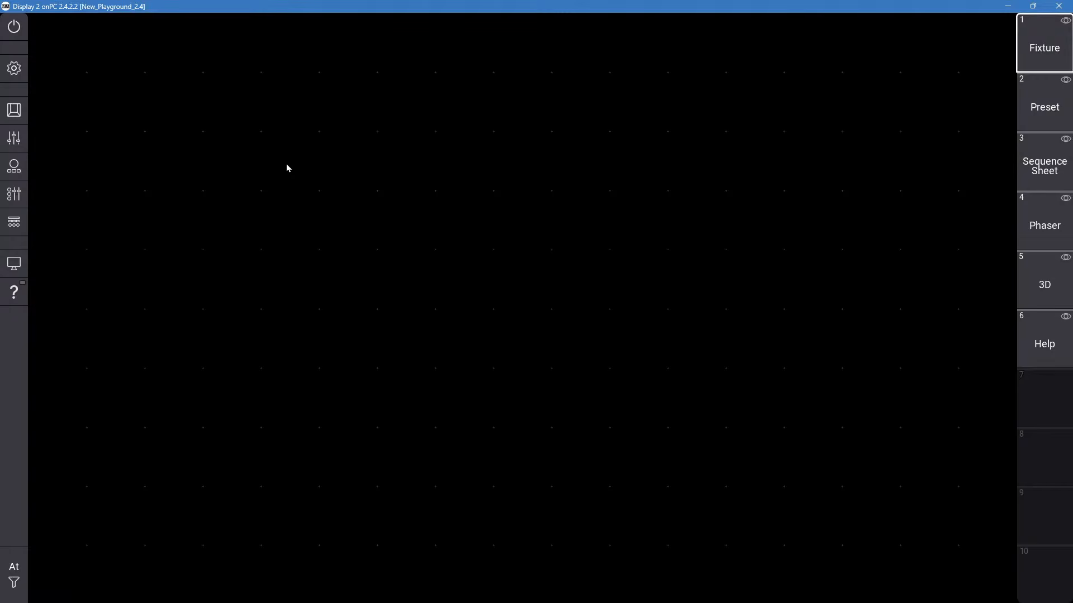
Open the fixture patch and start inserting new fixtures, showing the full fixture library instead of the show's own fixtures.
left_click(4, 69)
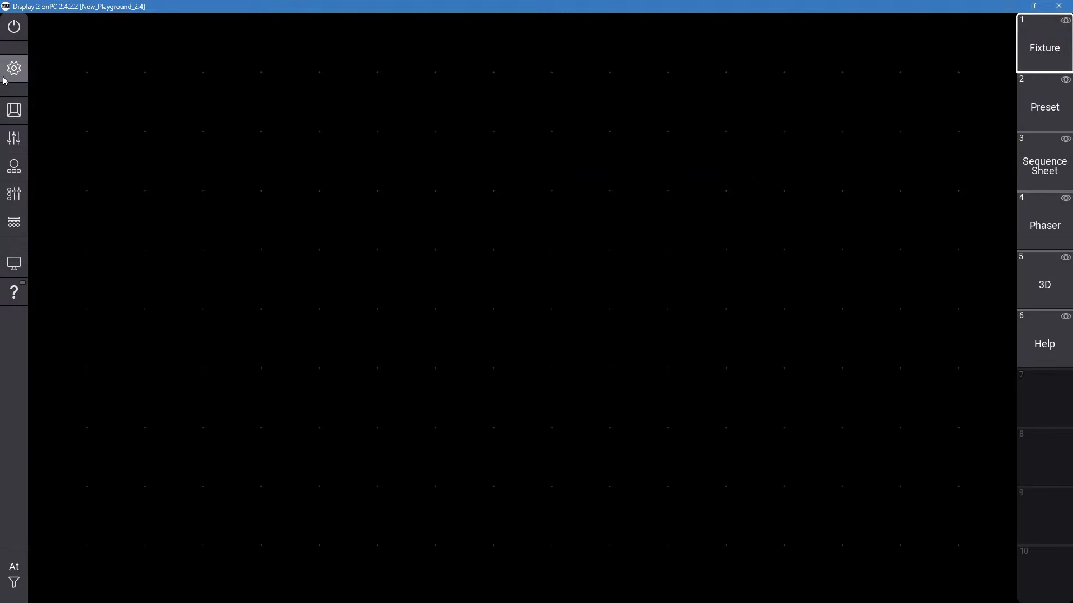
left_click(411, 260)
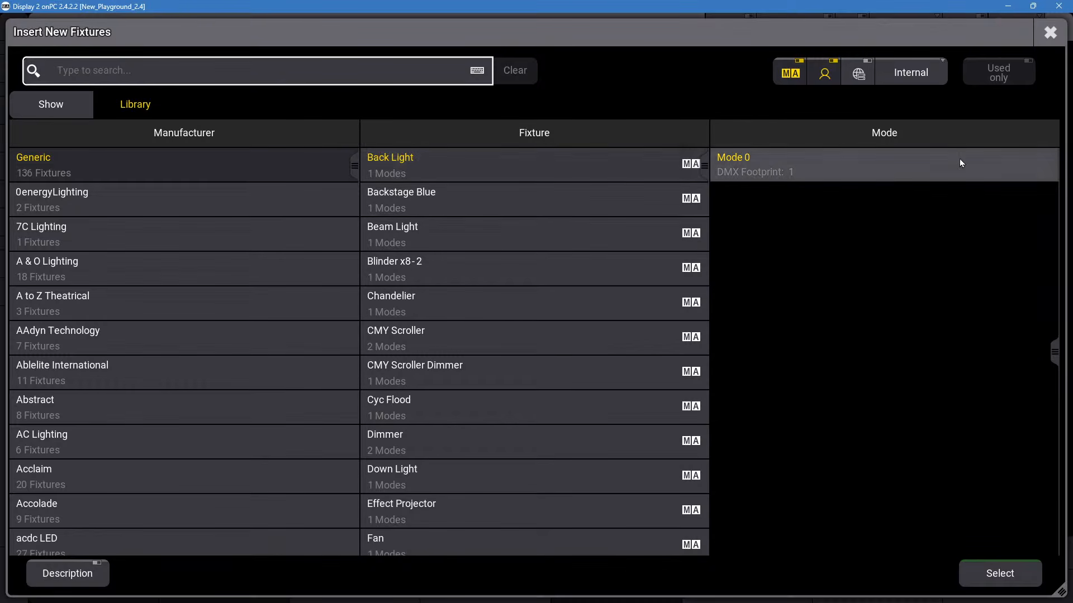
left_click(28, 104)
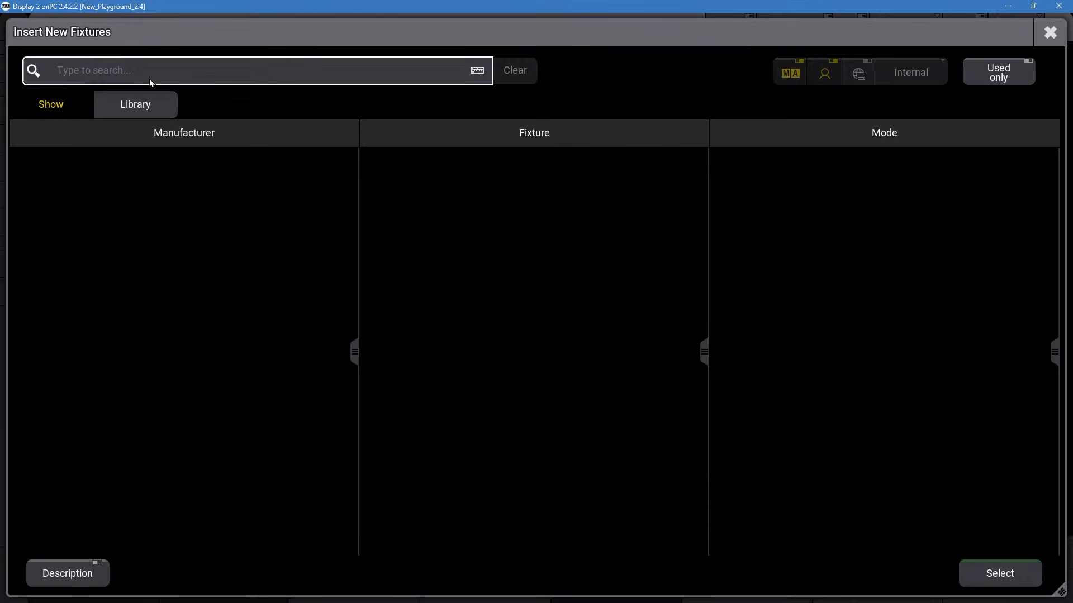
left_click(122, 112)
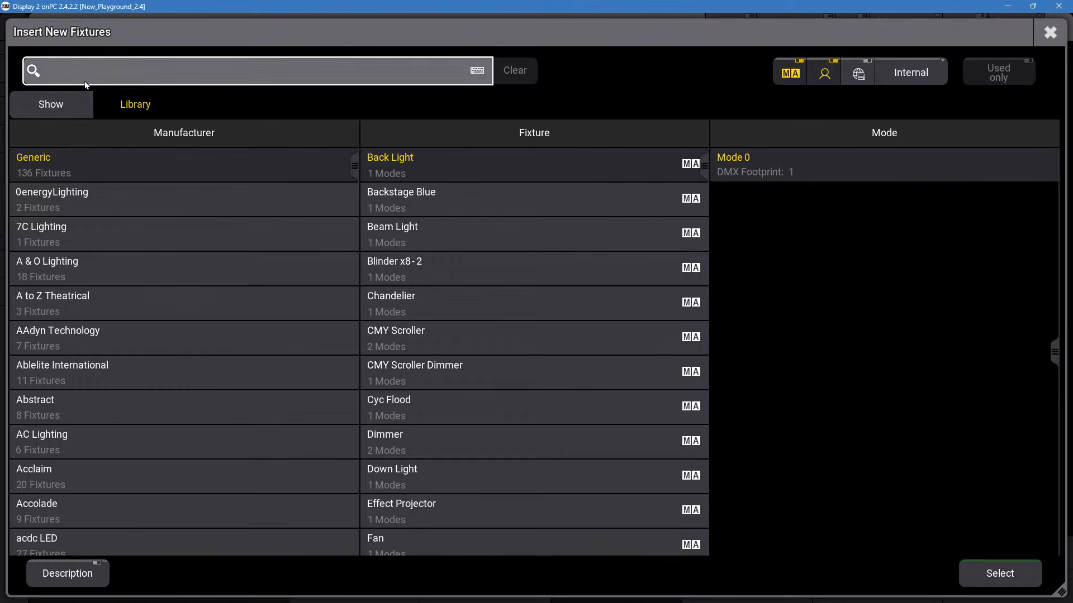
left_click(134, 105)
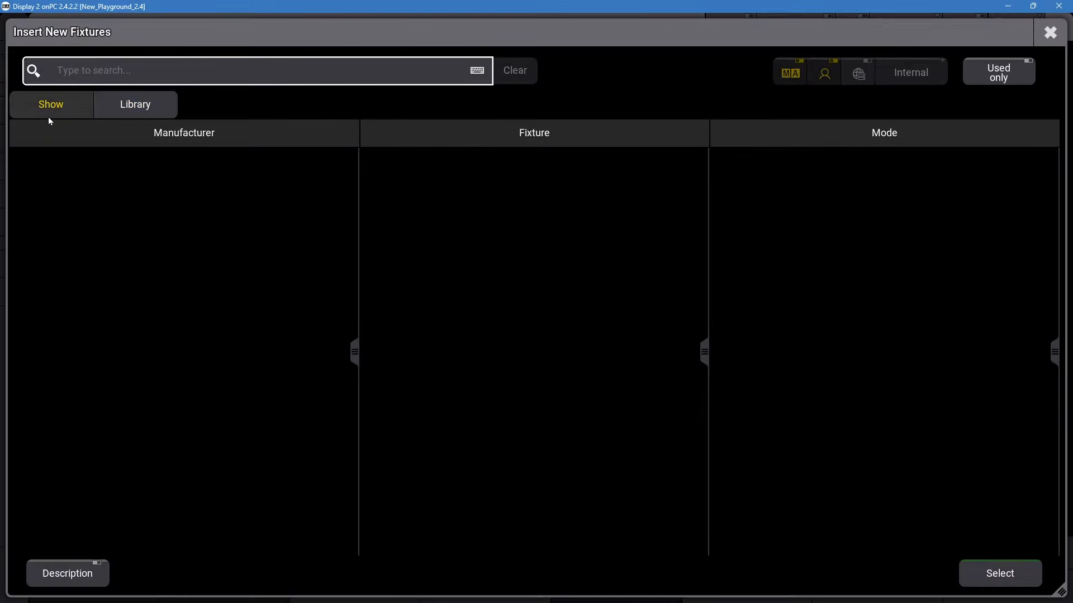
left_click(142, 103)
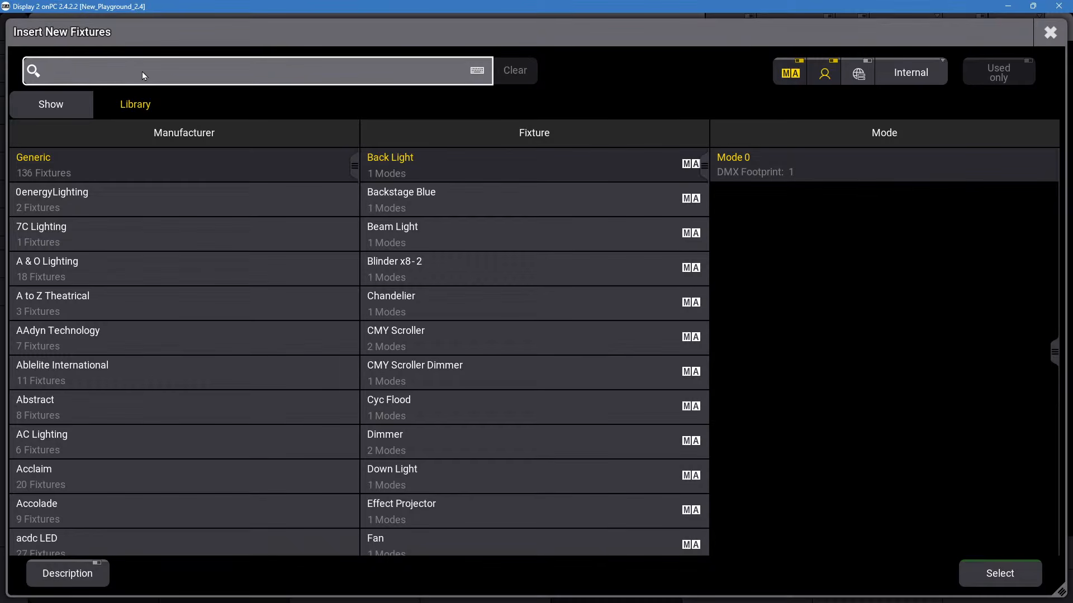
Search the library for "martin aura" and choose the Mac Aura XB in Standard - Extended mode.
type("martin")
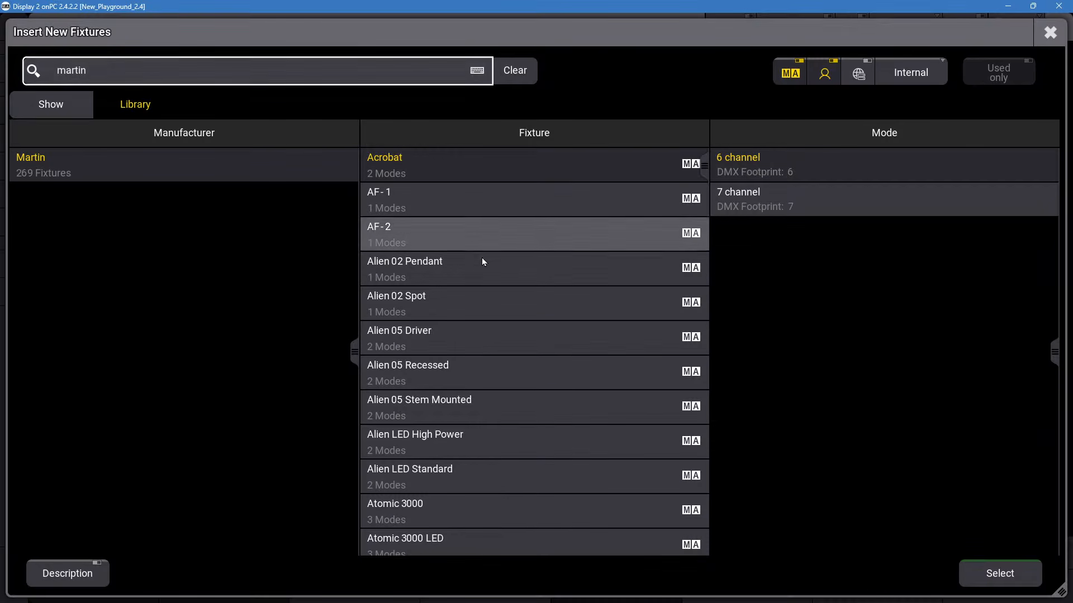
scroll(451, 269, "down", 3)
key("Up")
key("Up")
key("Up")
key("Up")
key("Up")
key("Up")
key("Up")
key("Up")
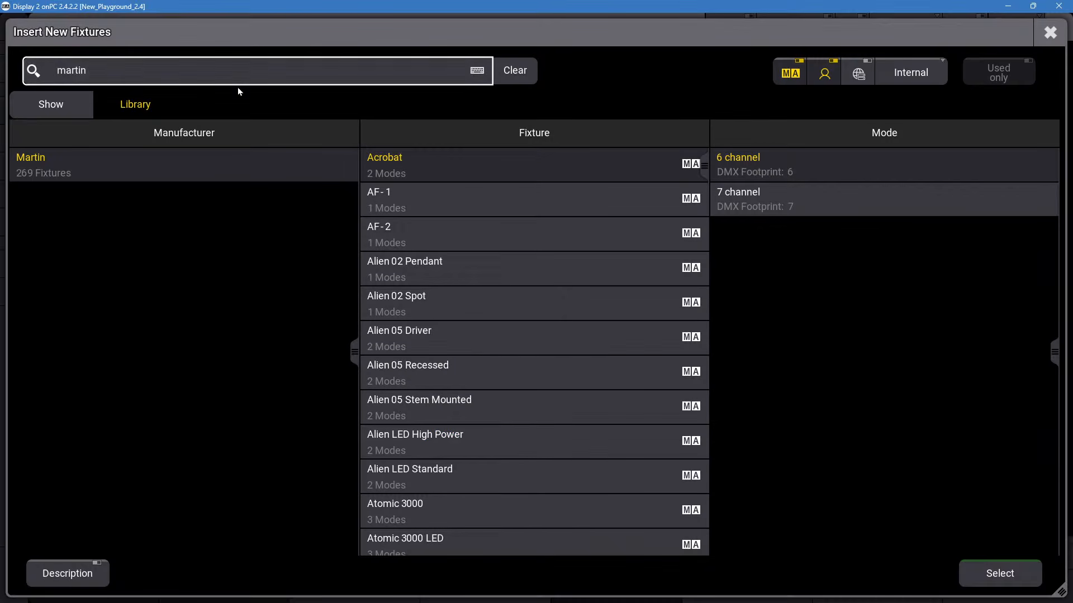
type("aura")
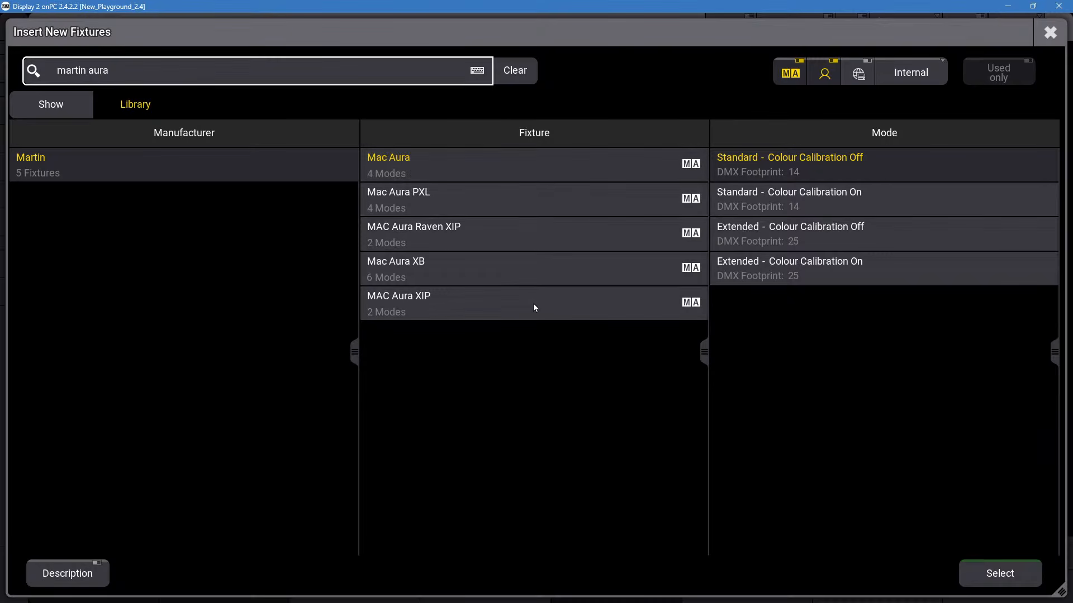
left_click(541, 271)
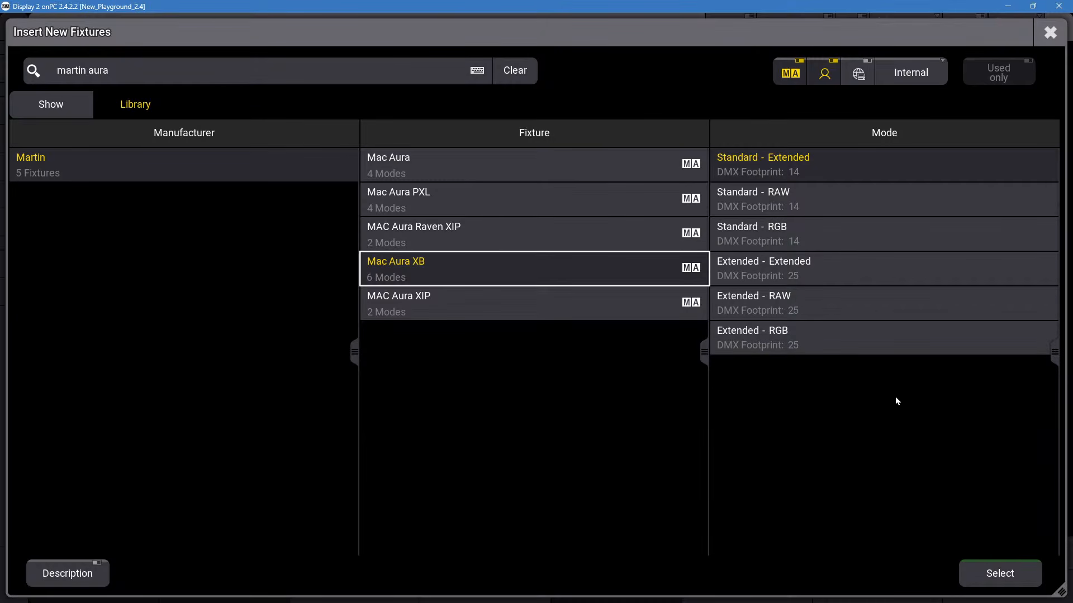
left_click(1010, 571)
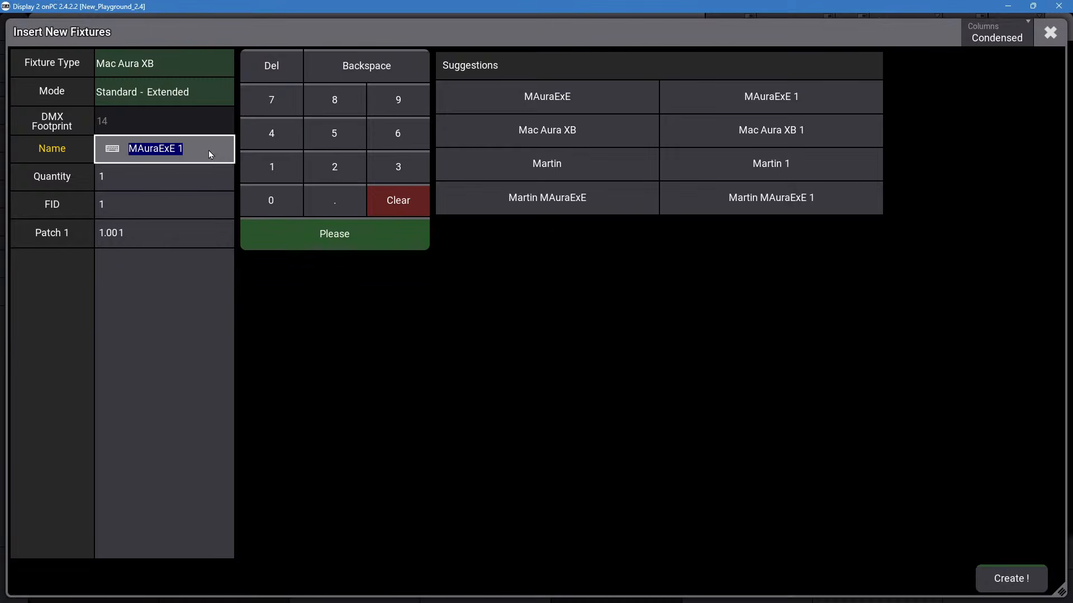
Create 12 Mac Aura XB fixtures named Aura, with FIDs starting at 201 and patched from address 1.001.
type("Aura")
left_click(160, 215)
left_click(136, 178)
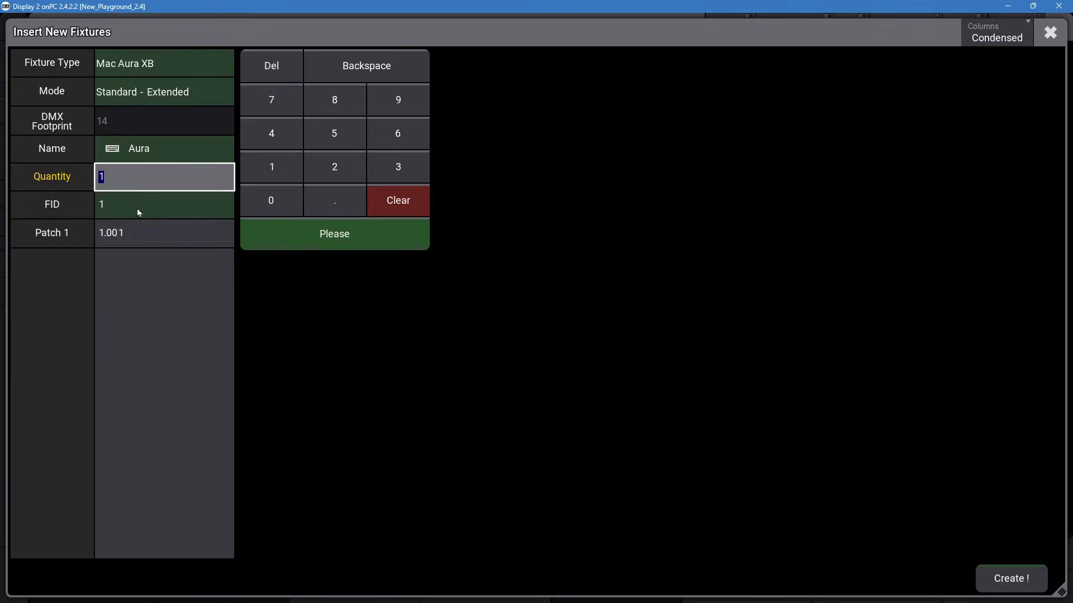
left_click(151, 239)
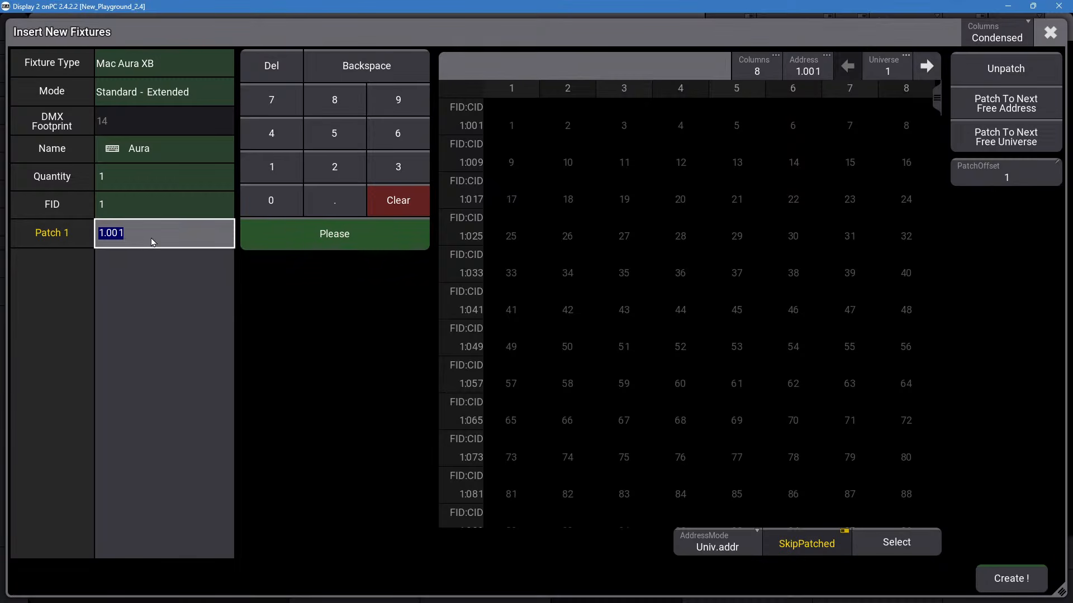
left_click(132, 178)
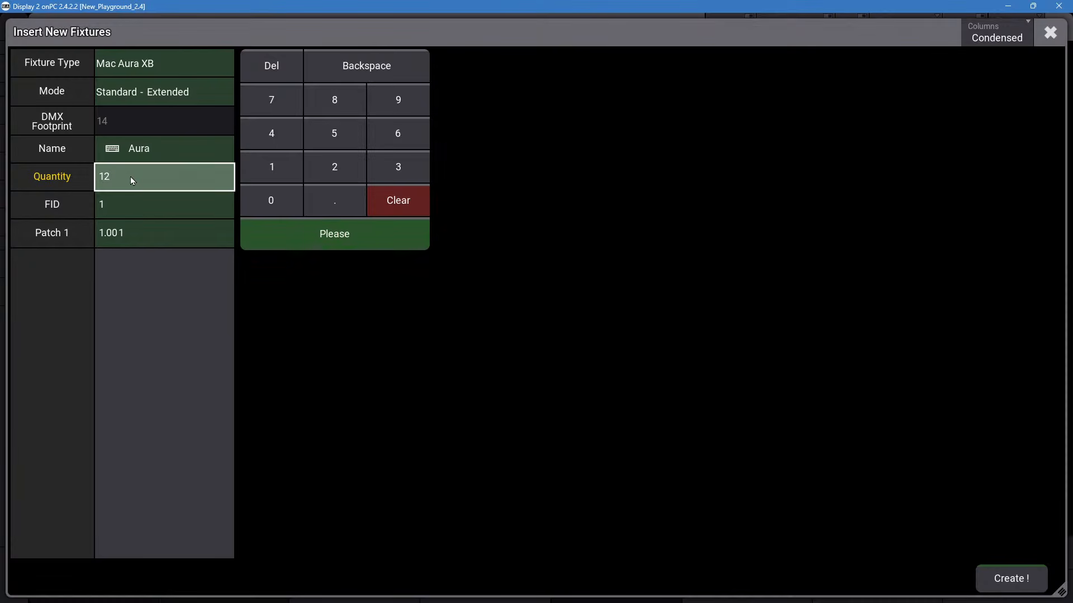
left_click(172, 202)
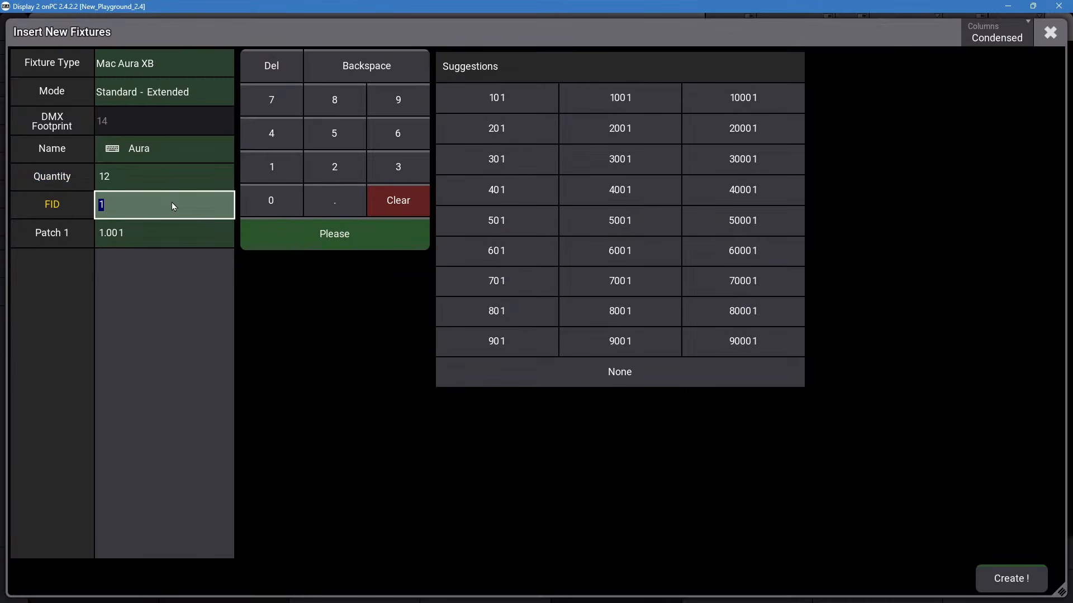
type("201")
left_click(353, 234)
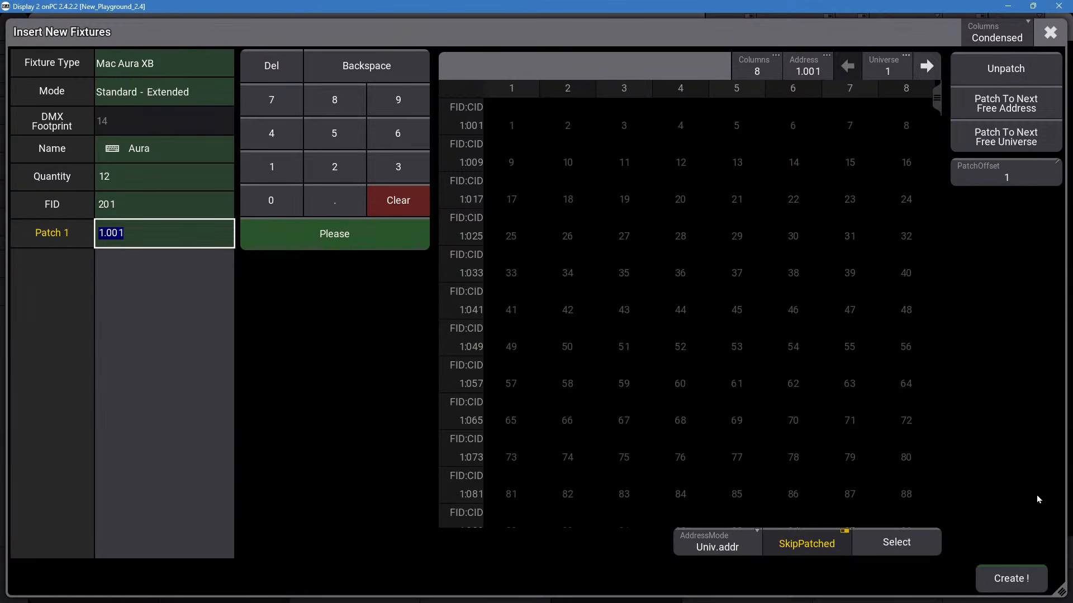
left_click(1018, 584)
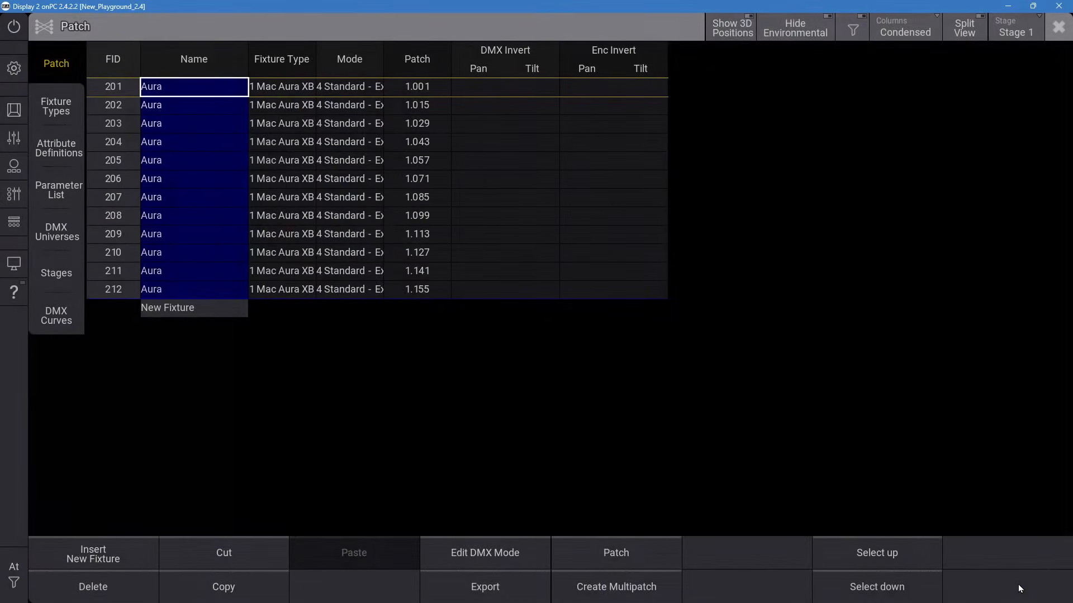
Insert another fixture after the Auras, choosing the Generic Grouping type in Default mode from the library.
left_click(181, 307)
left_click(89, 555)
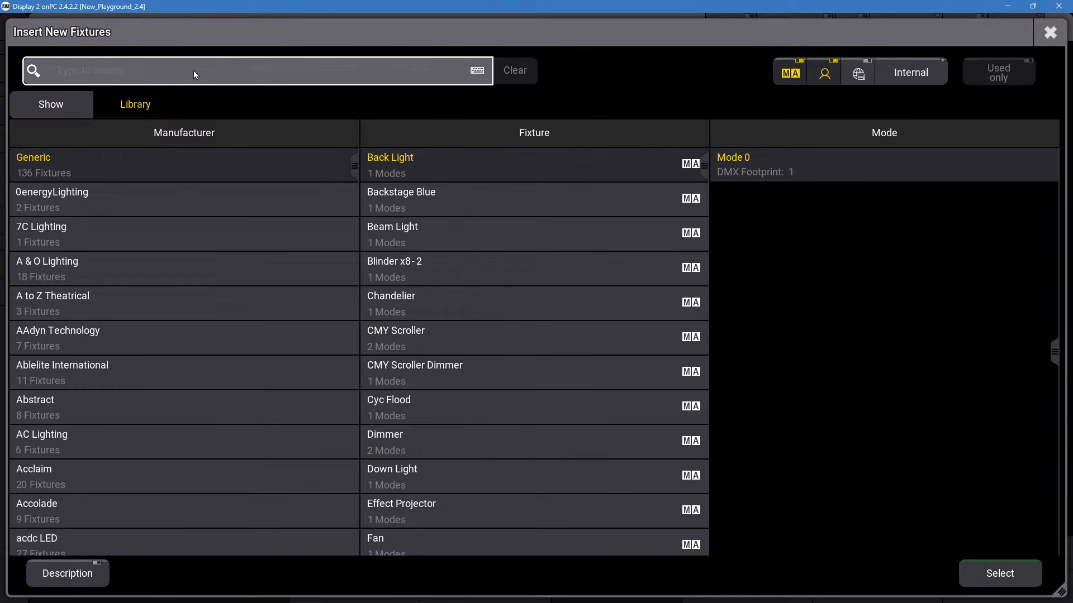
left_click(193, 71)
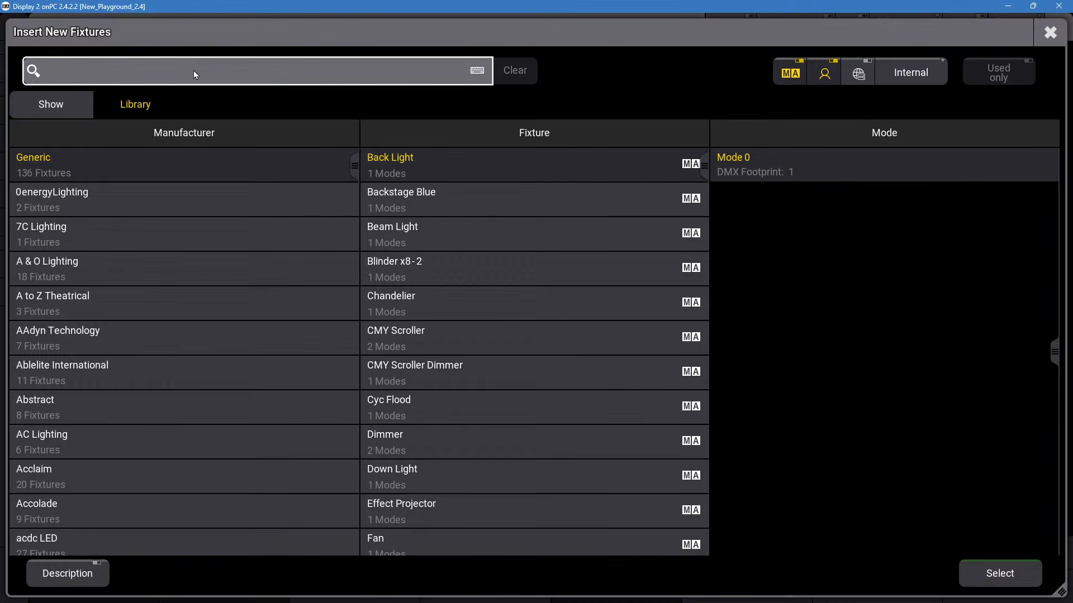
type("grouping")
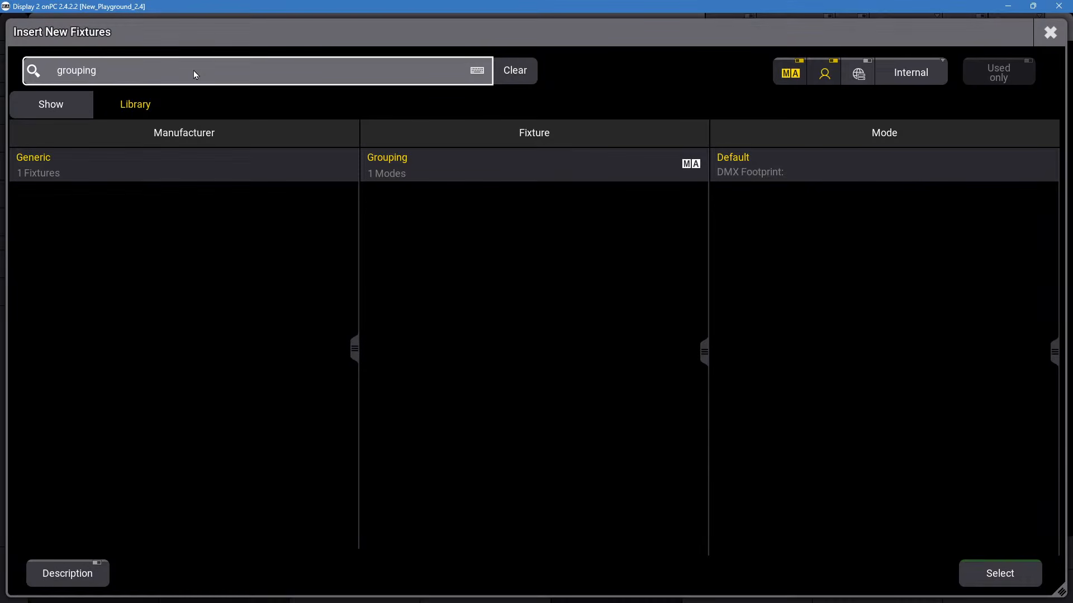
left_click(1022, 576)
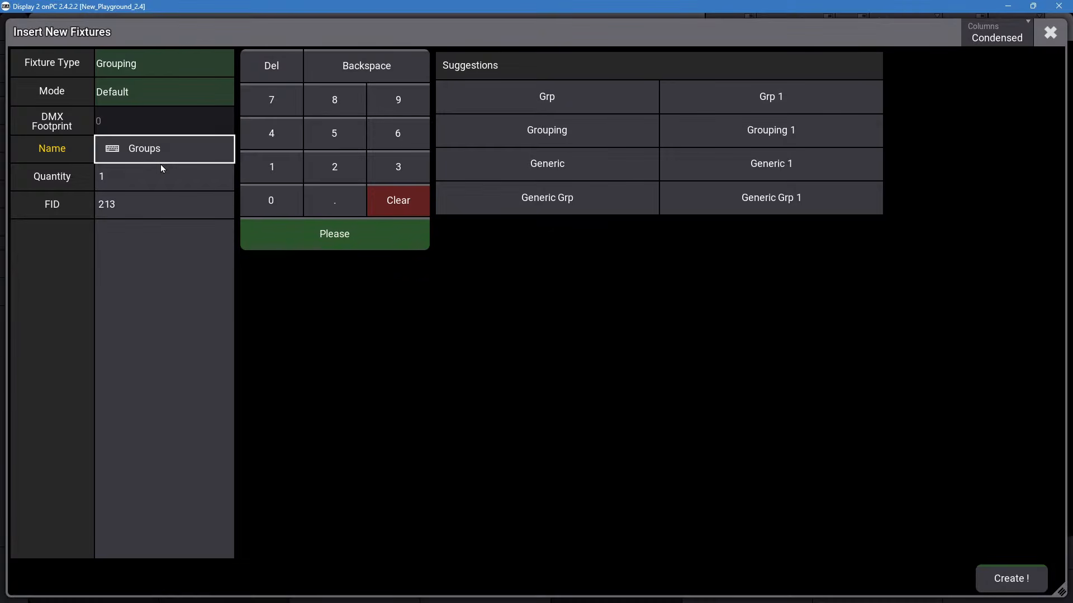
Create three grouping fixtures named Group with FIDs starting at 1.
left_click(141, 177)
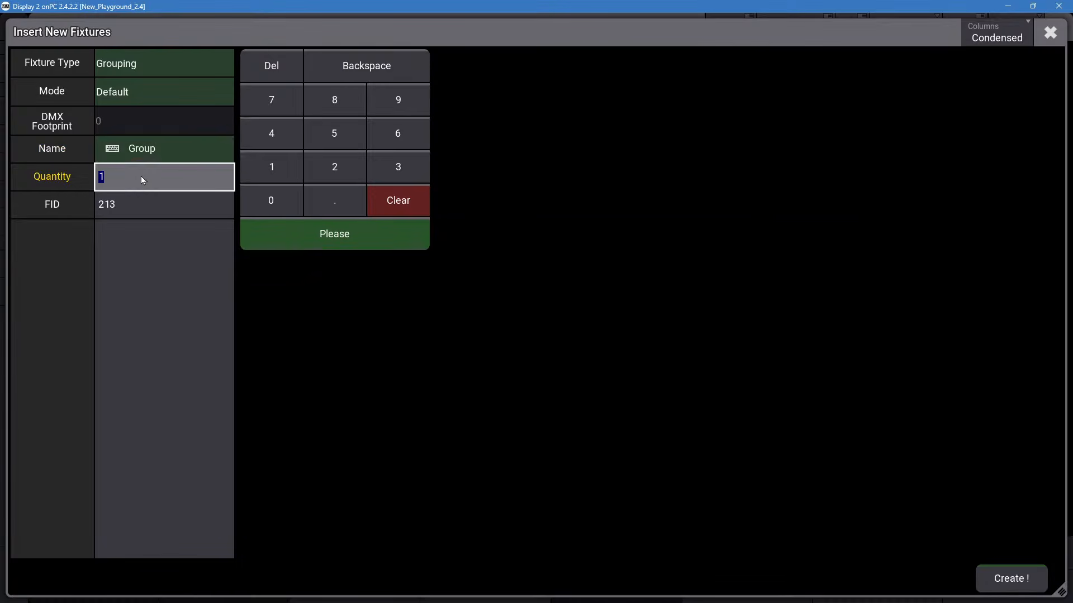
type("3")
left_click(155, 204)
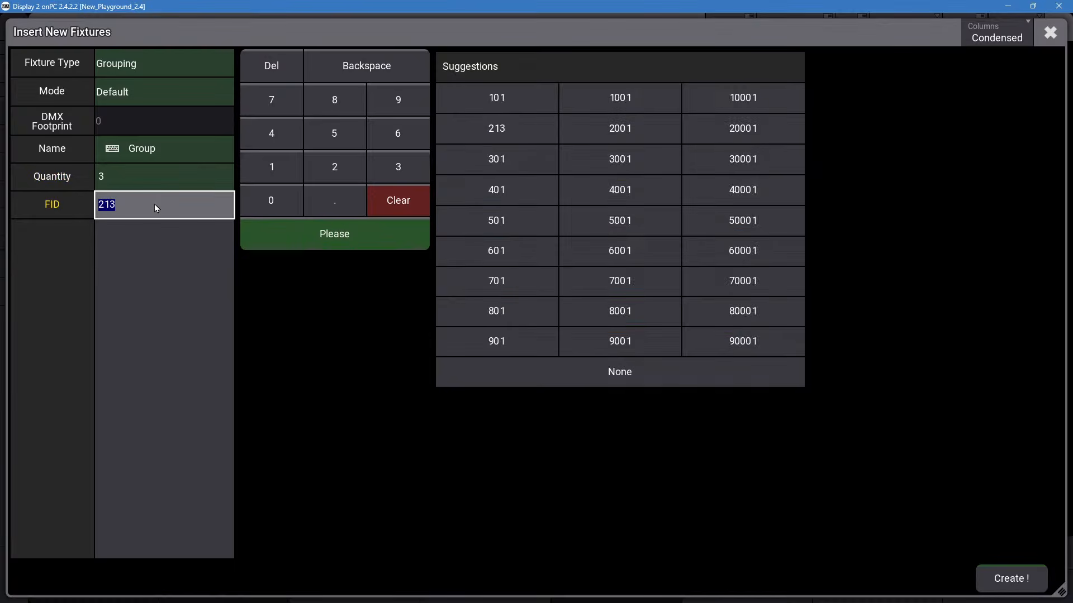
type("1")
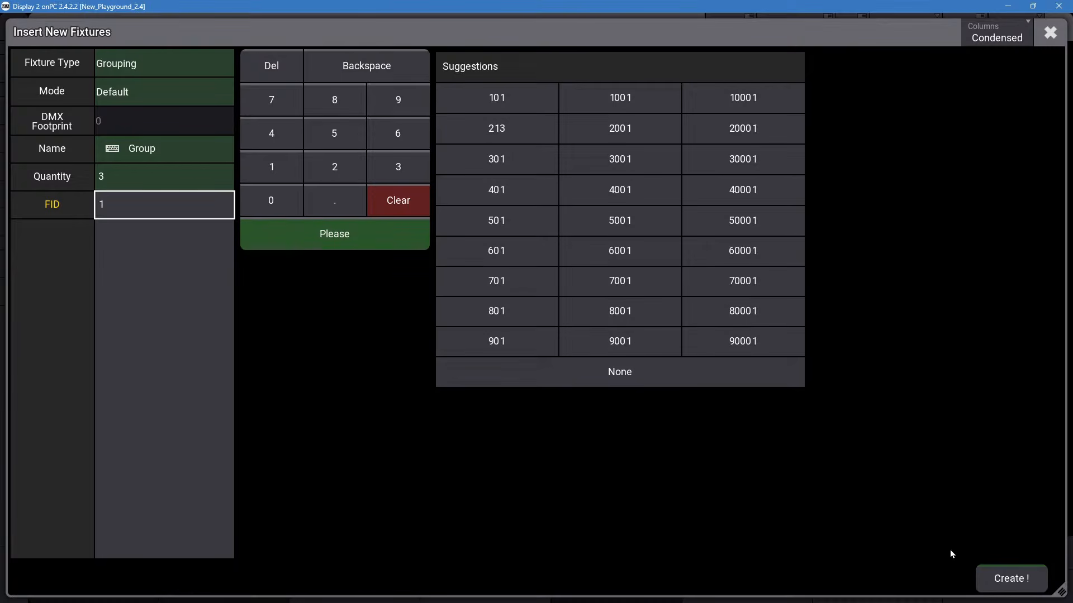
left_click(1009, 578)
Expand the grouping fixture with FID 1 and rename it as Spots.
left_click(153, 308)
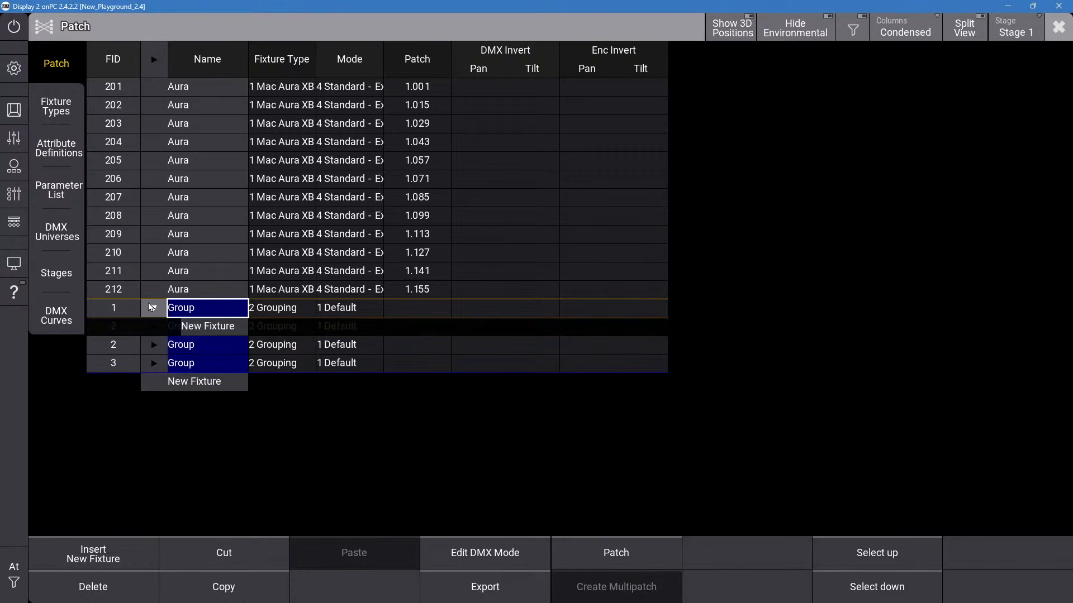
left_click(213, 311)
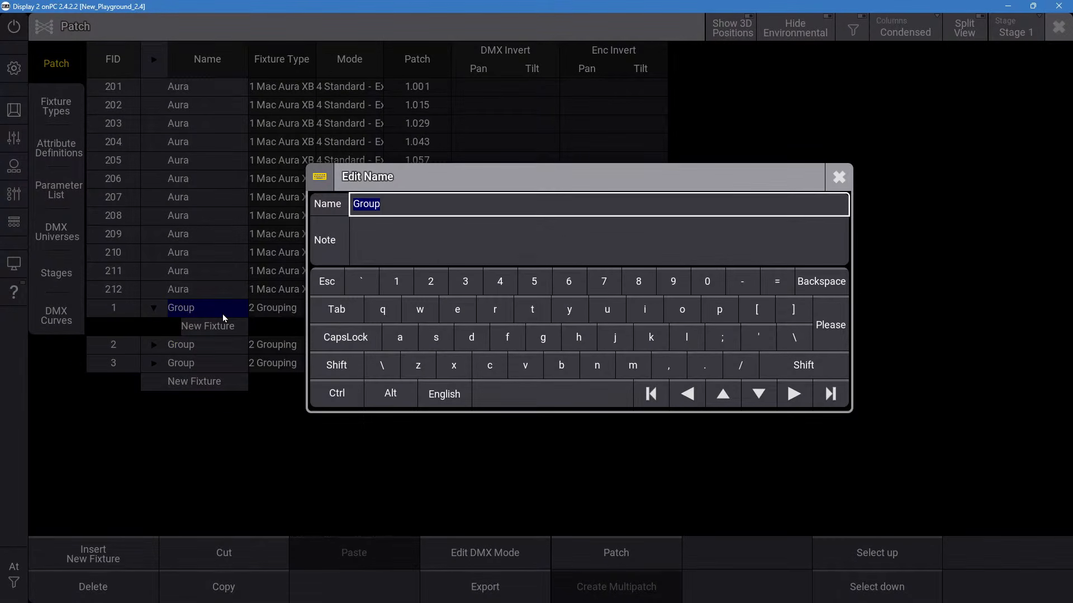
type("Spots")
key("Return")
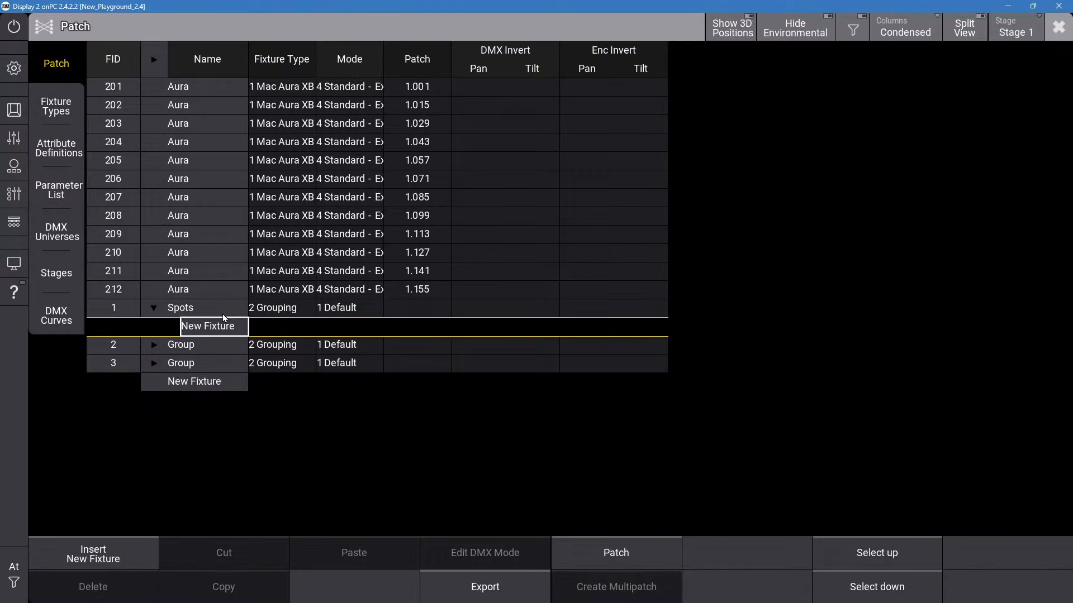
left_click_drag(210, 87, 210, 288)
left_click(291, 333)
Expand the grouping fixture with FID 2 and rename it as Washes.
left_click(152, 344)
double_click(205, 343)
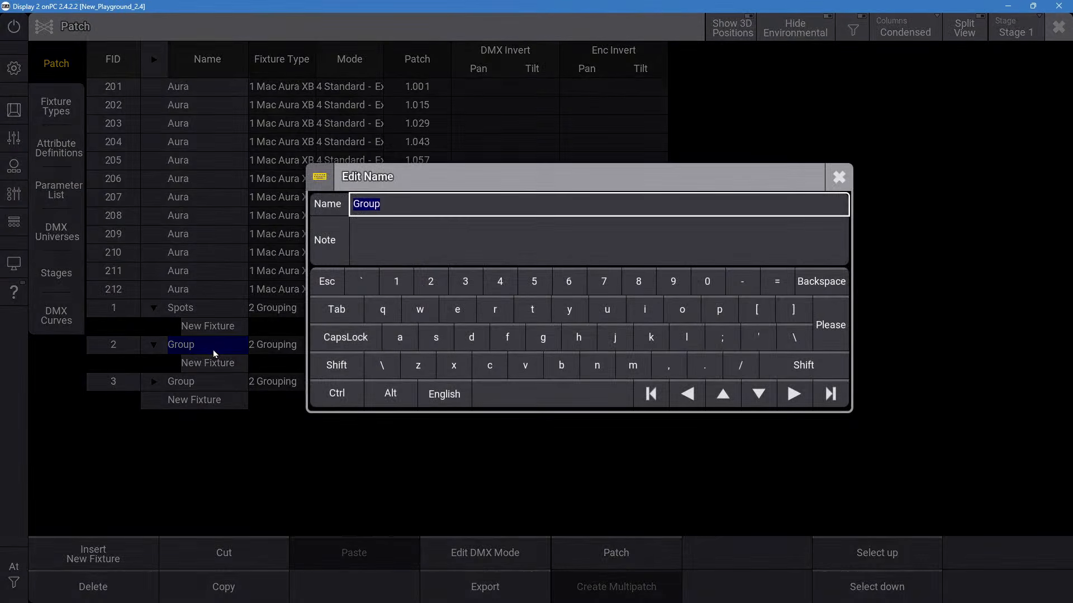
type("Washes")
key("Return")
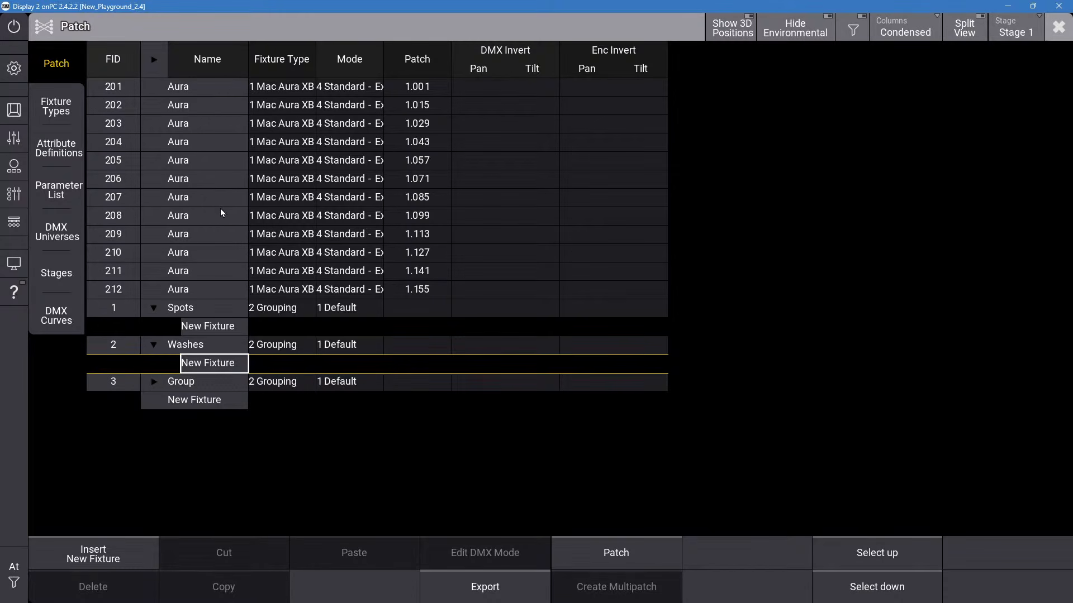
Move Aura fixtures 201 to 212 into the Washes group, keeping their absolute 3D positions, and expand the group.
left_click_drag(201, 86, 228, 301)
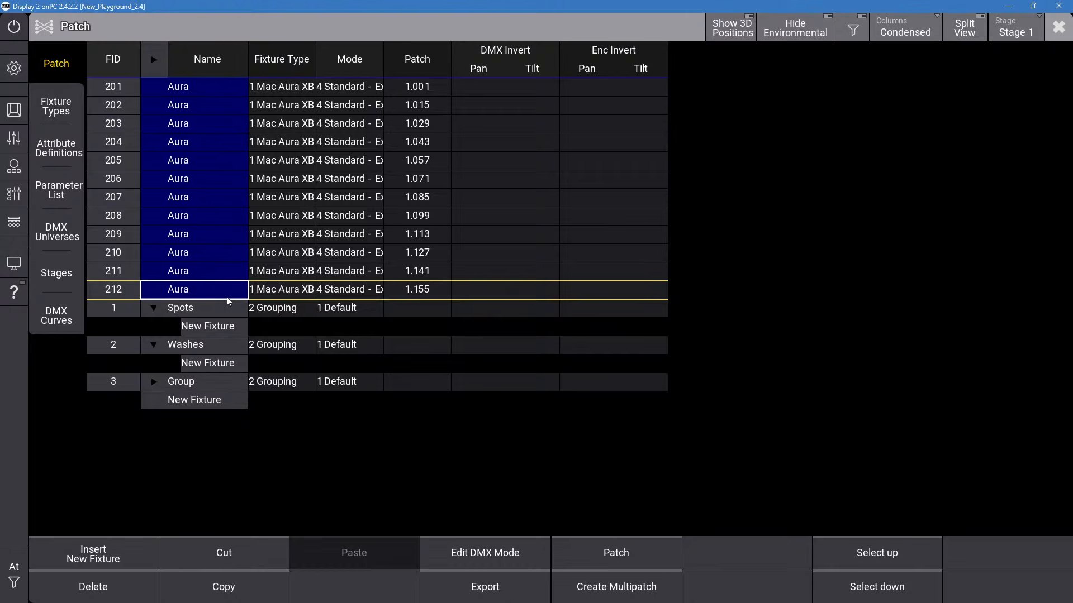
left_click(223, 563)
left_click(221, 364)
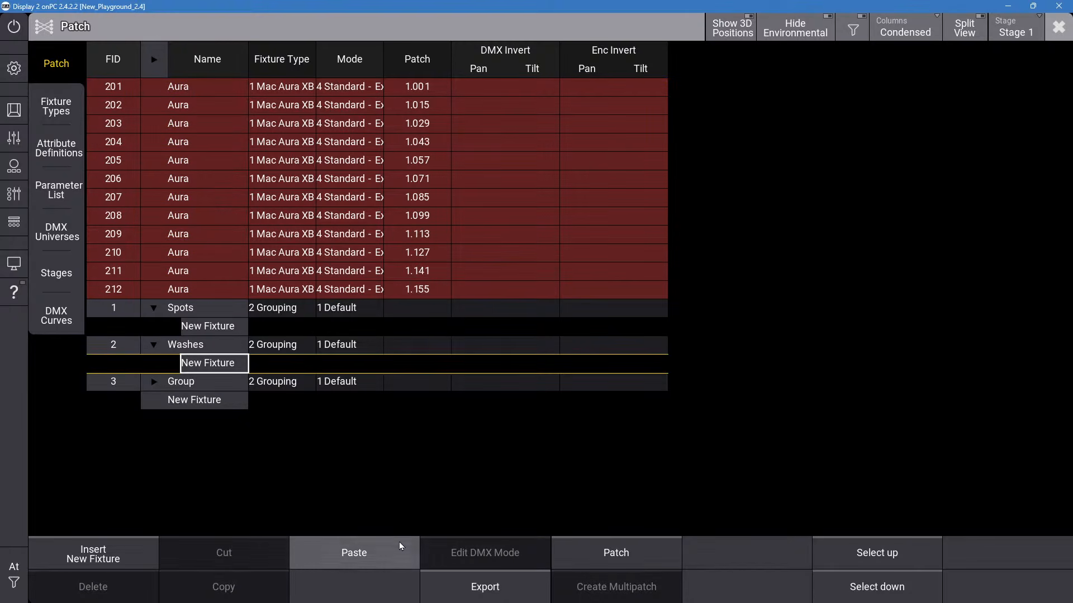
left_click(316, 562)
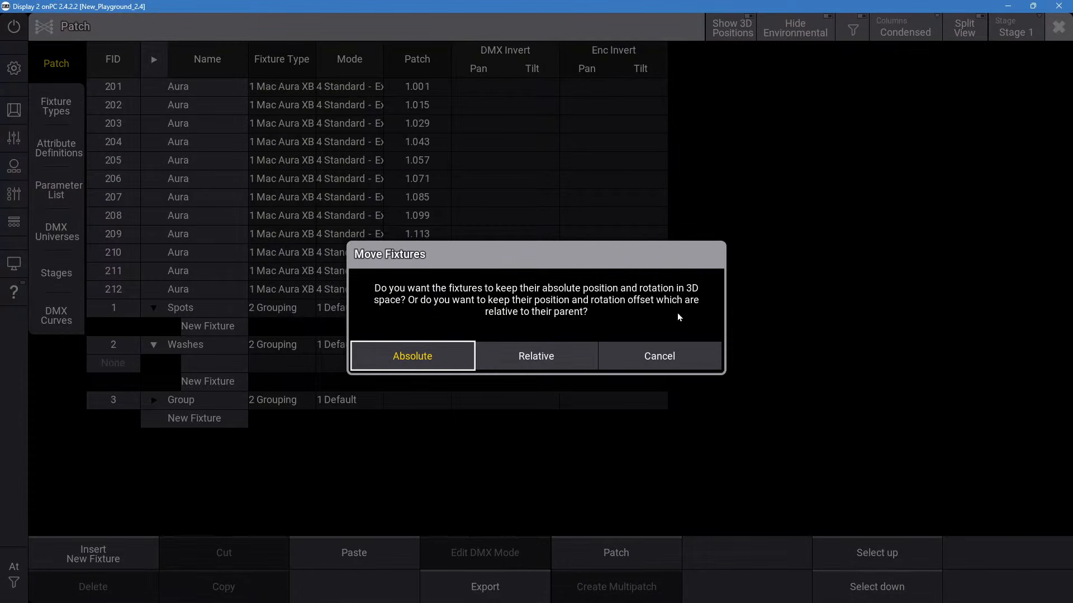
left_click(436, 353)
left_click(149, 127)
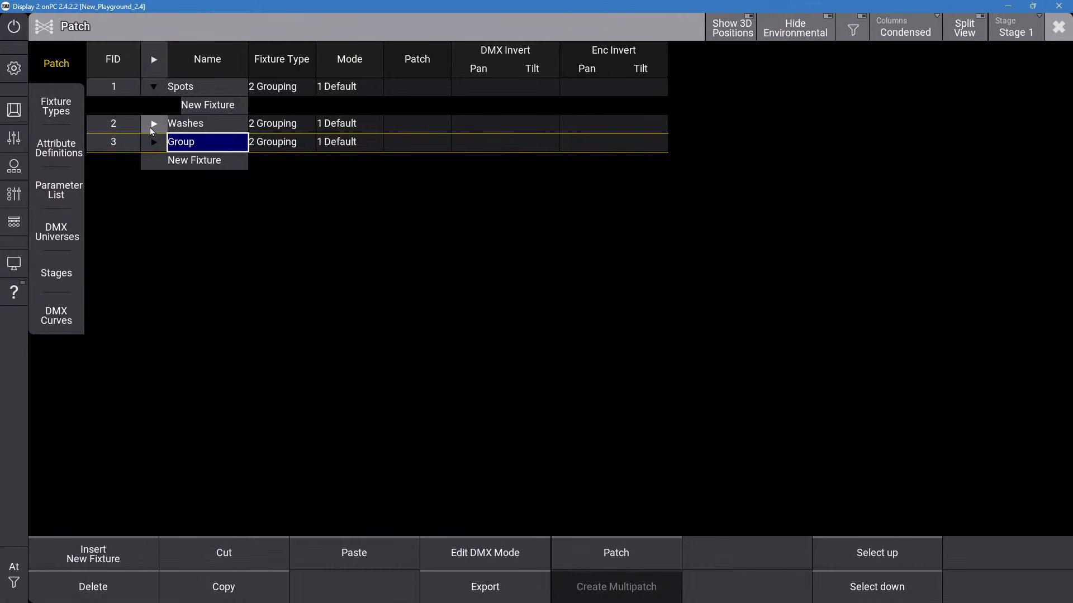
left_click(150, 128)
Set the FID of the Washes grouping fixture to 200 and the FID of Spots to 100.
left_click(119, 125)
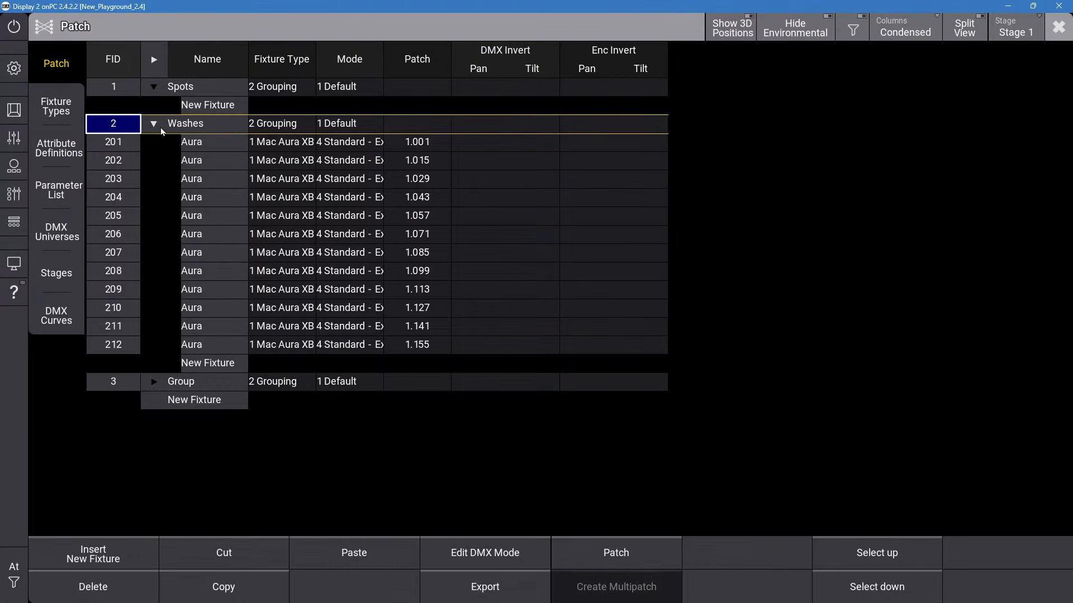
left_click(114, 127)
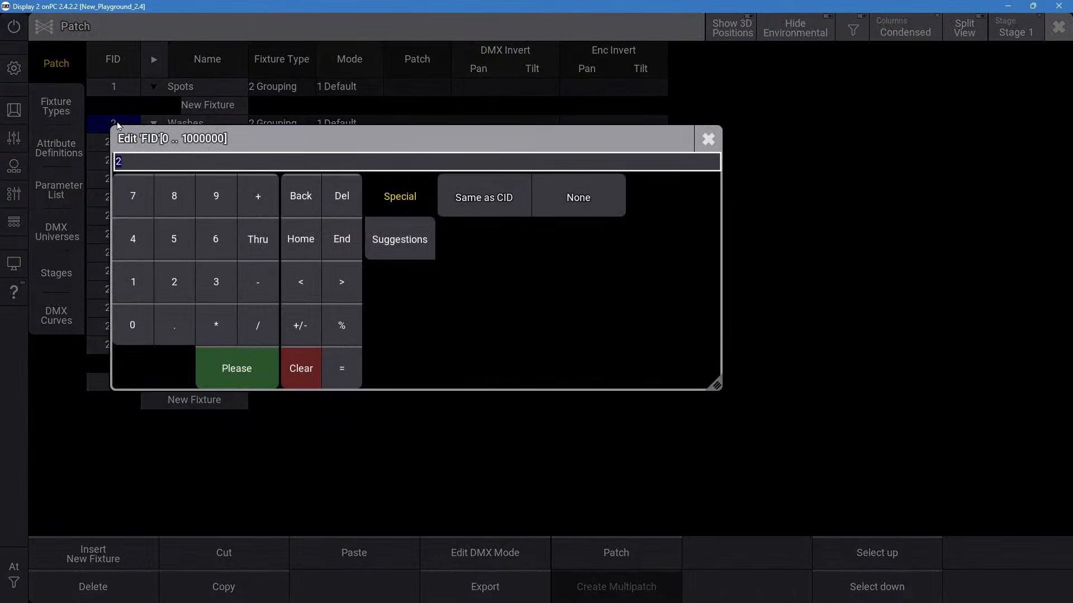
type("200")
key("Return")
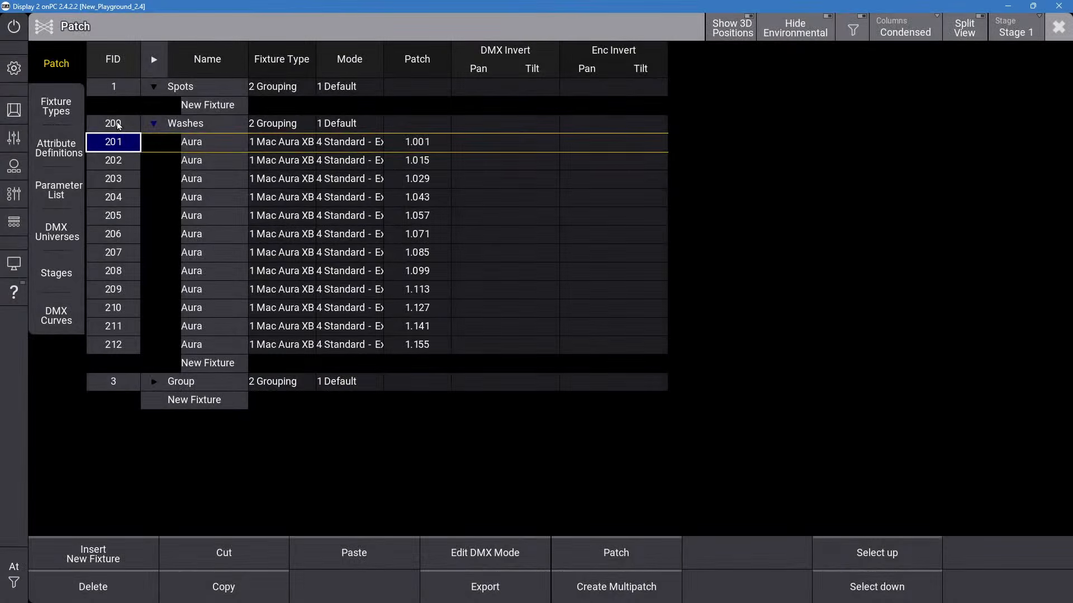
left_click(129, 85)
left_click(128, 85)
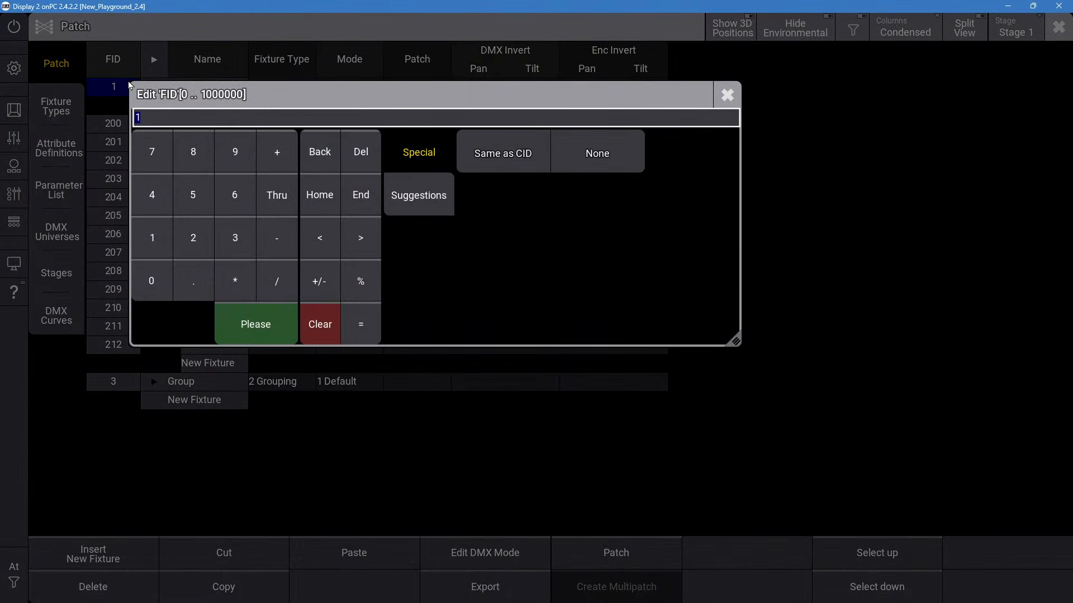
type("100")
key("Return")
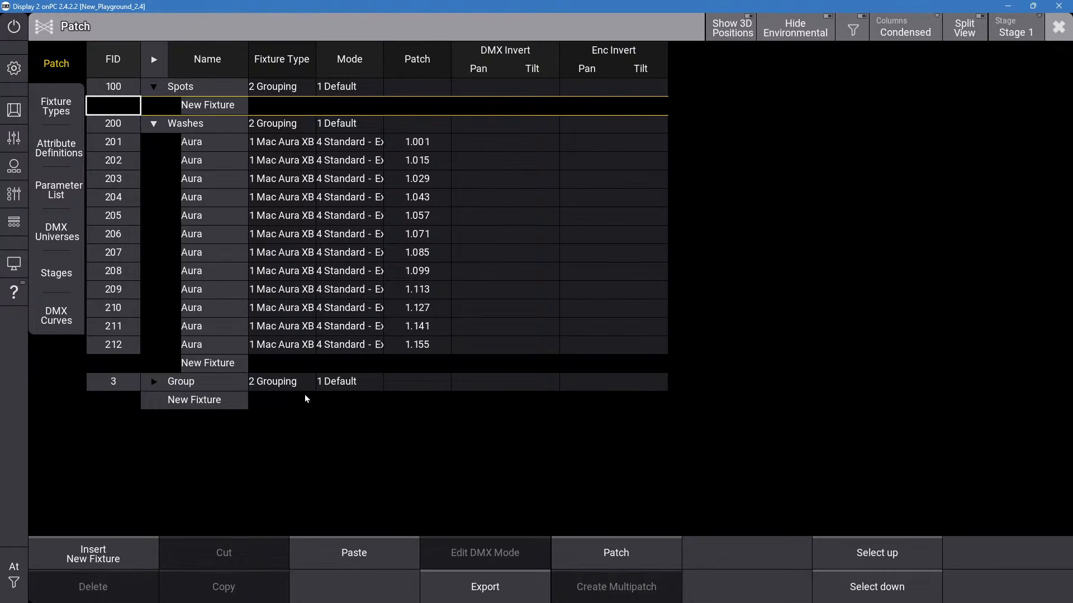
Set the FID of the remaining Group fixture to 300 and collapse the Washes group.
left_click(127, 389)
left_click(125, 390)
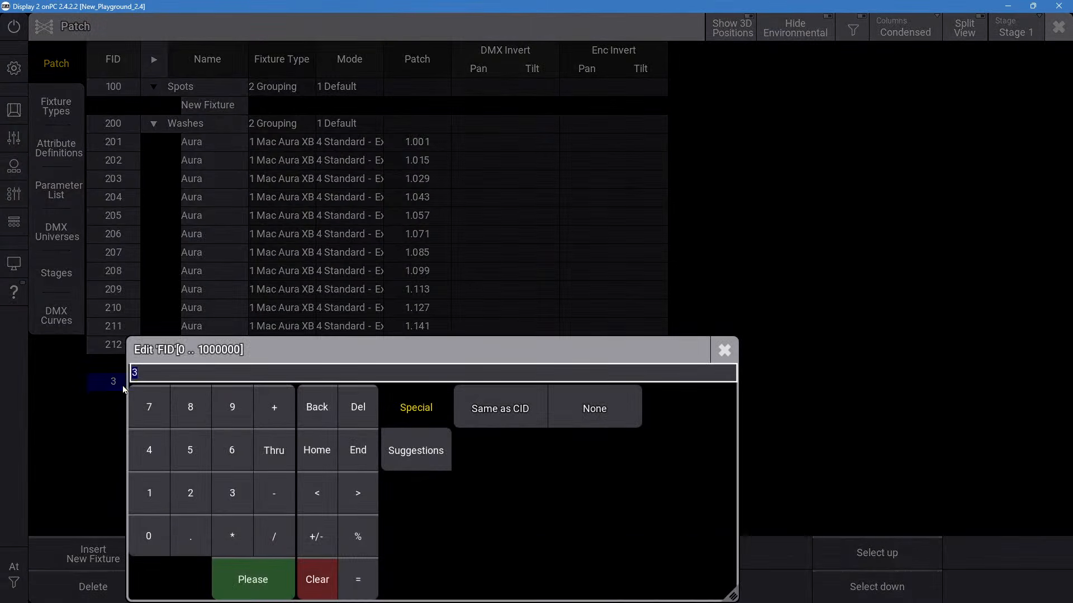
type("300")
key("Return")
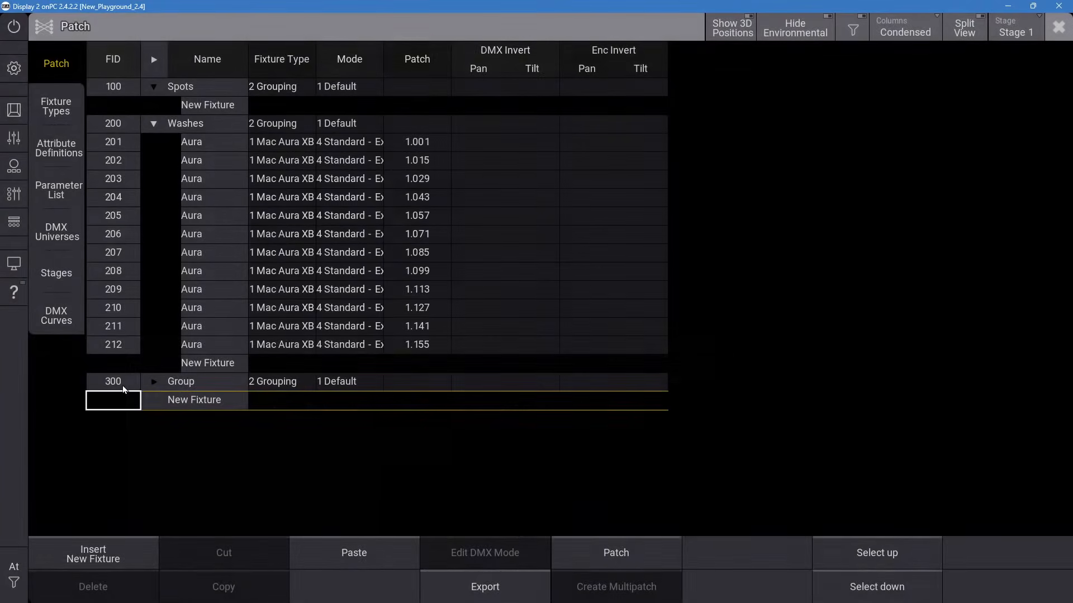
left_click(153, 124)
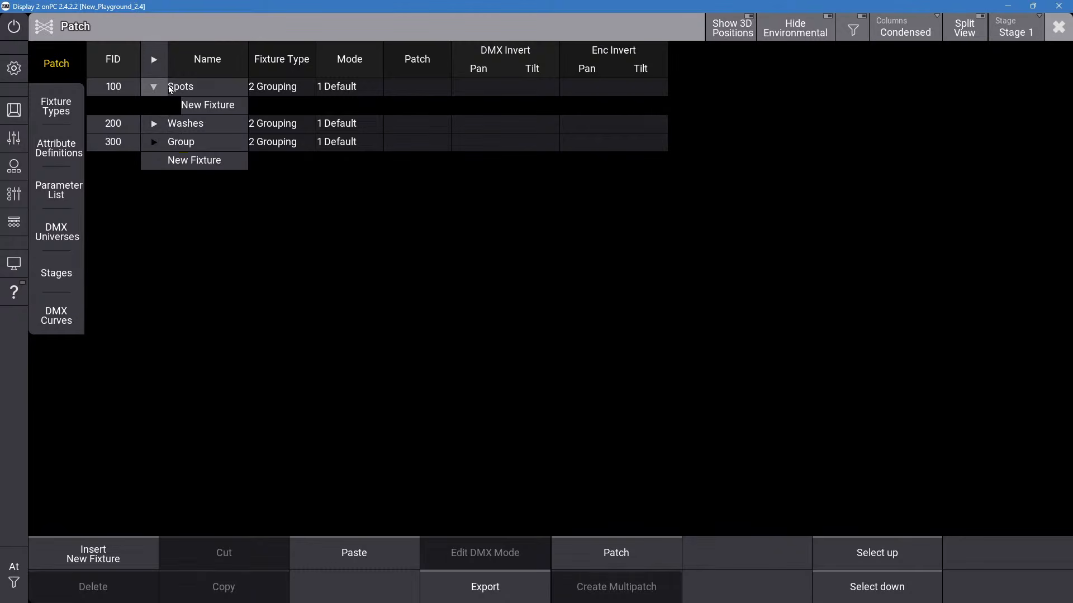
Start inserting new fixtures inside Spots, choosing the Martin Mac Quantum Profile in Basic mode from the library.
left_click(155, 87)
left_click(155, 87)
left_click(155, 86)
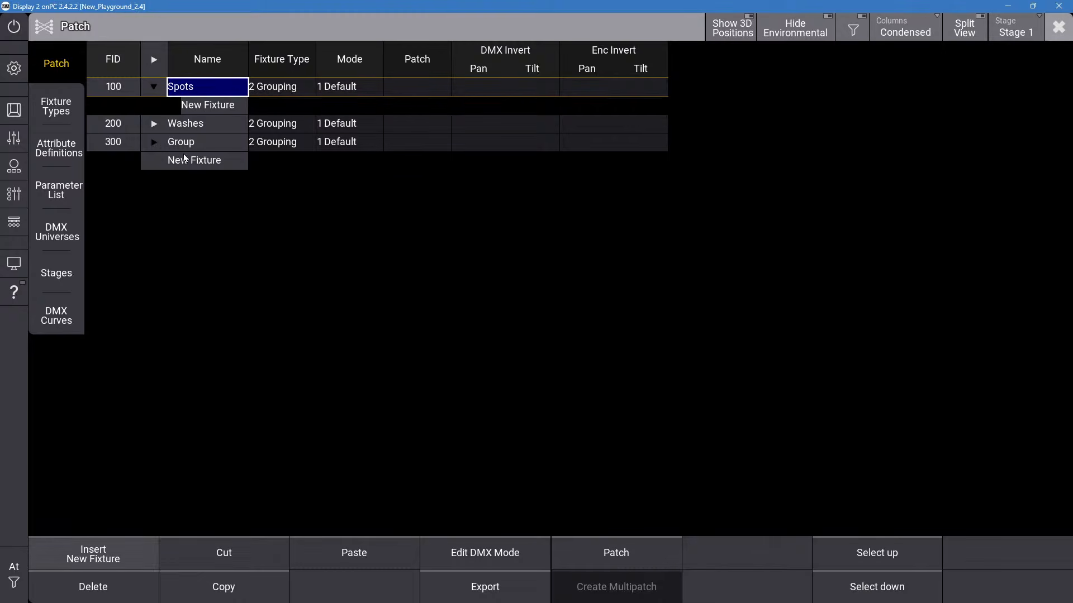
left_click(199, 107)
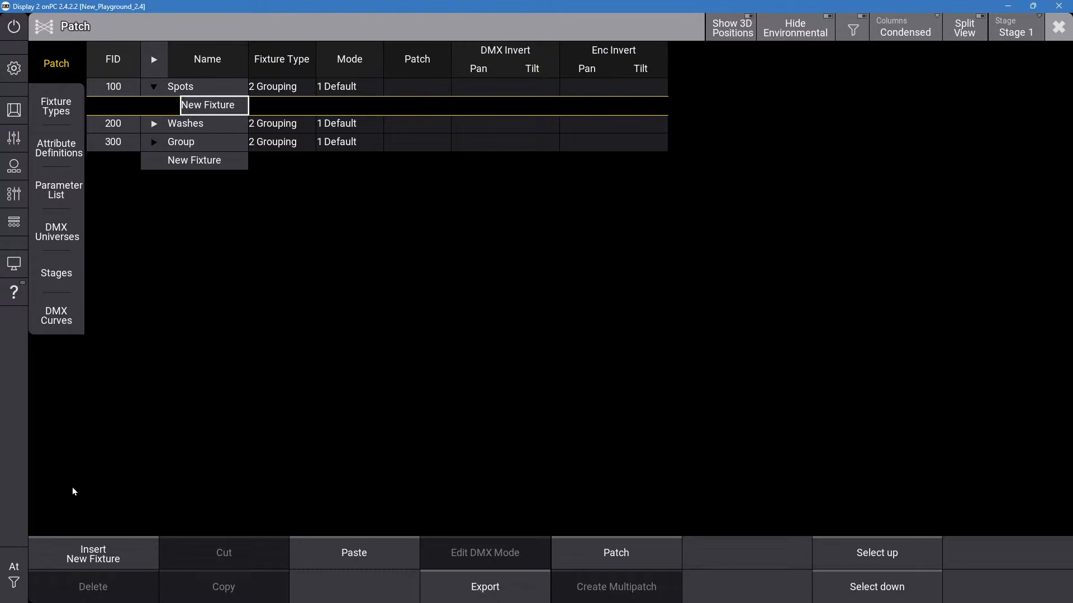
left_click(113, 550)
left_click(223, 72)
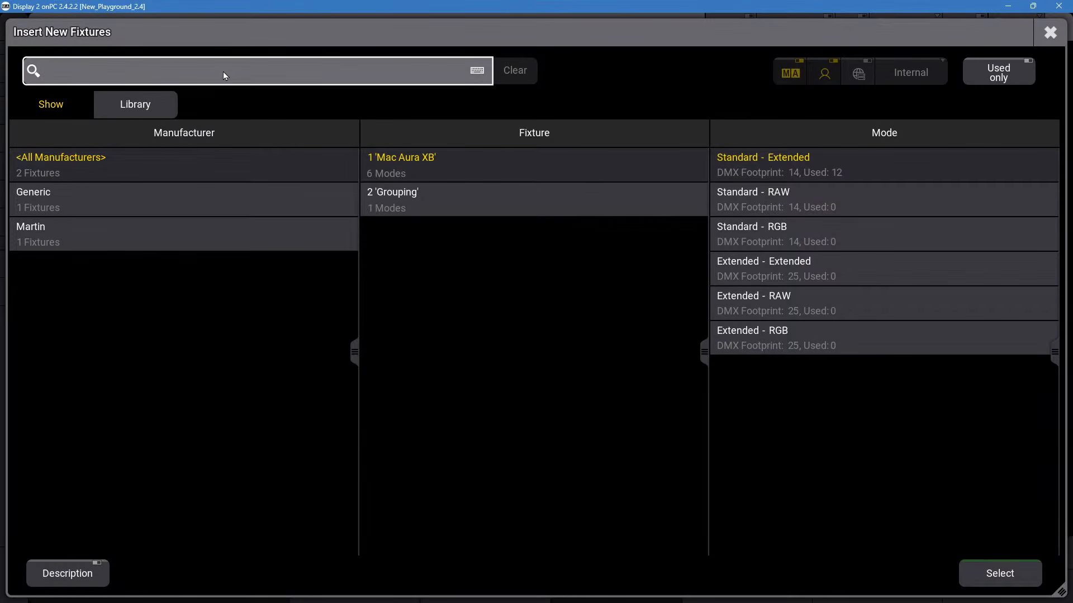
type("quantum")
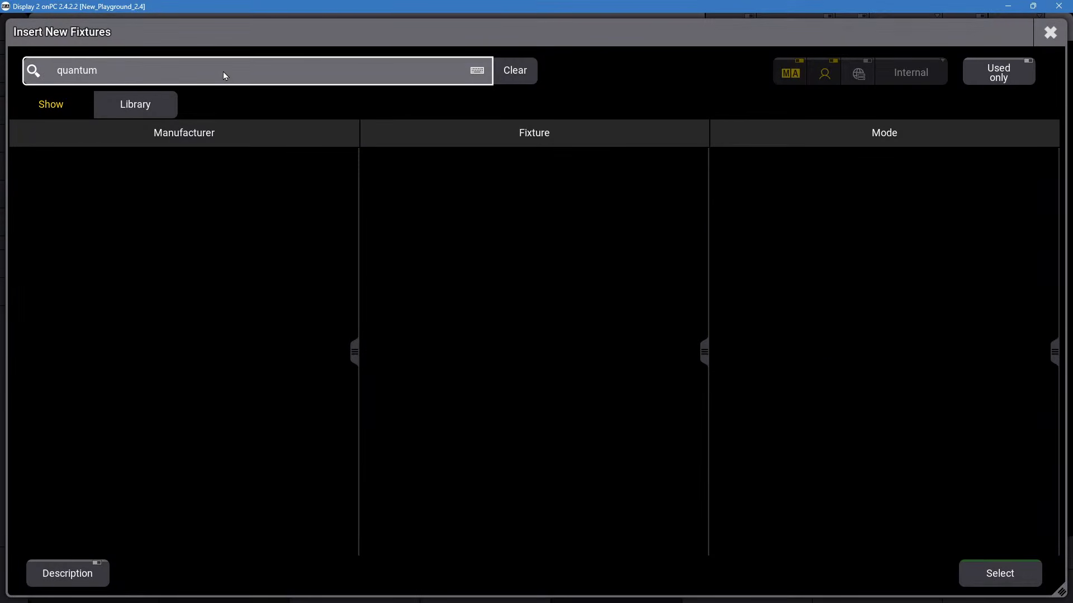
type(" pro")
left_click(118, 112)
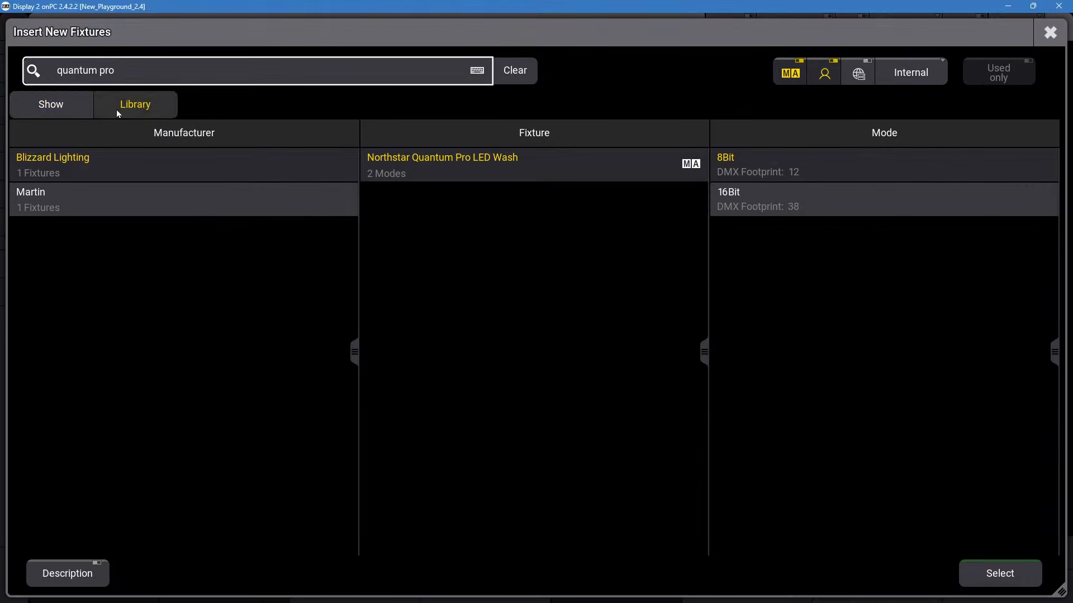
left_click(284, 218)
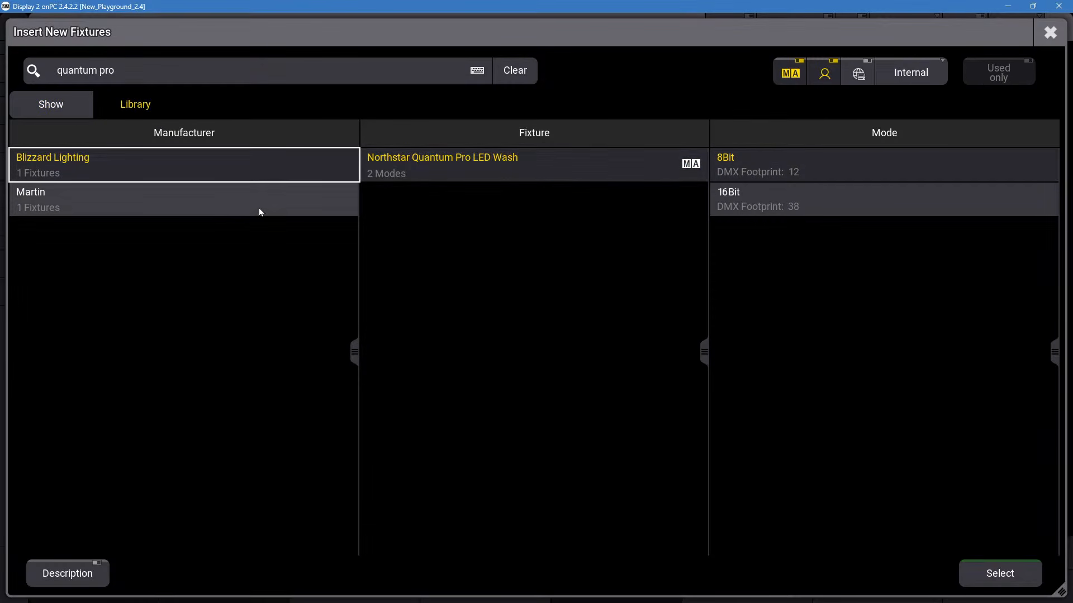
left_click(260, 211)
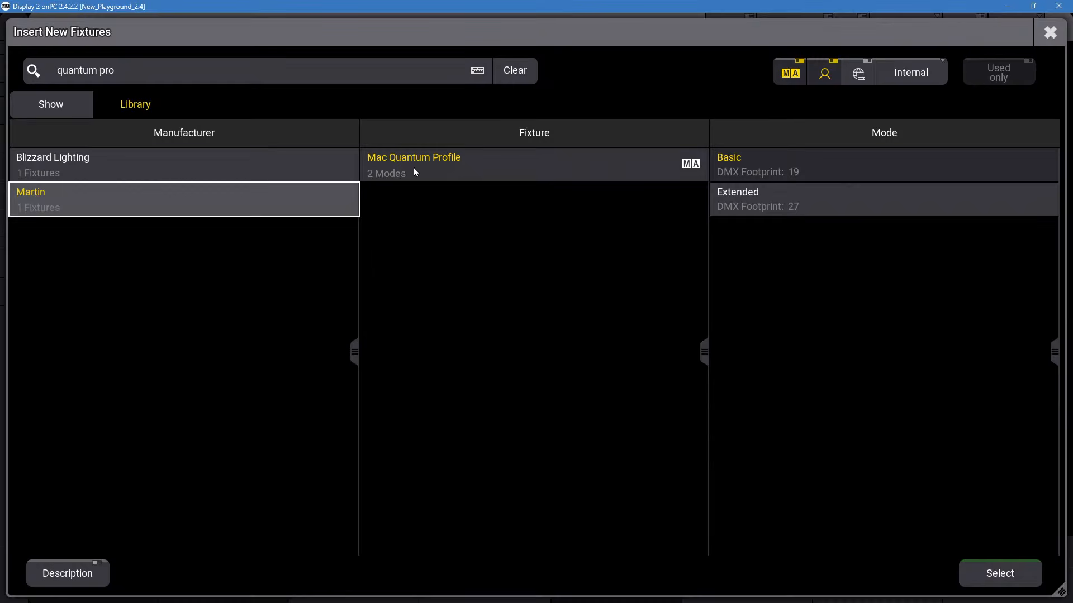
left_click(1022, 574)
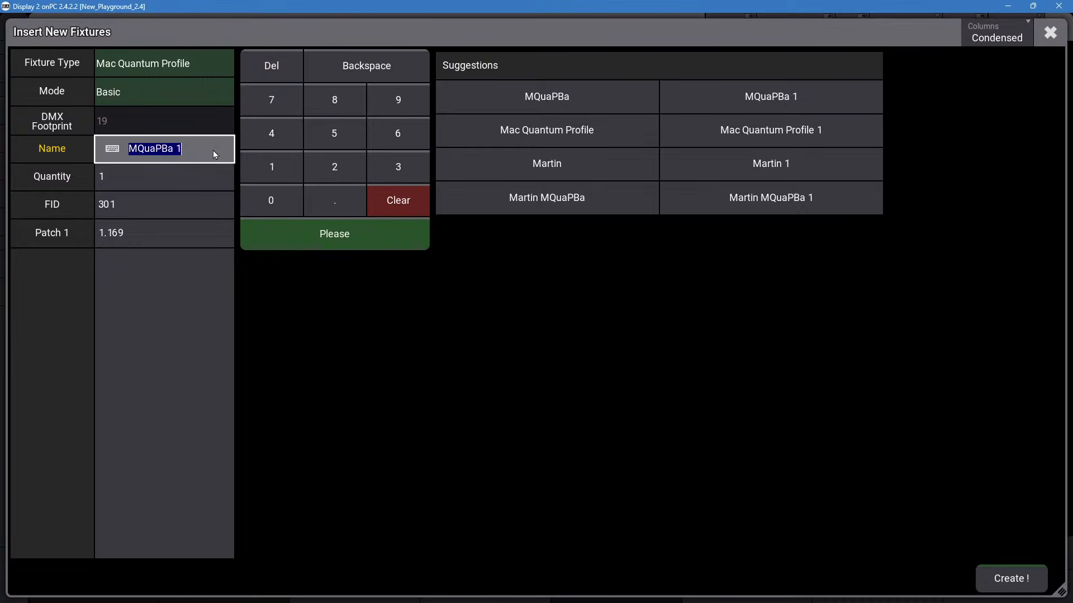
Name the new Mac Quantum Profile fixtures Quantum 1.
type("S")
key("BackSpace")
type("Quat")
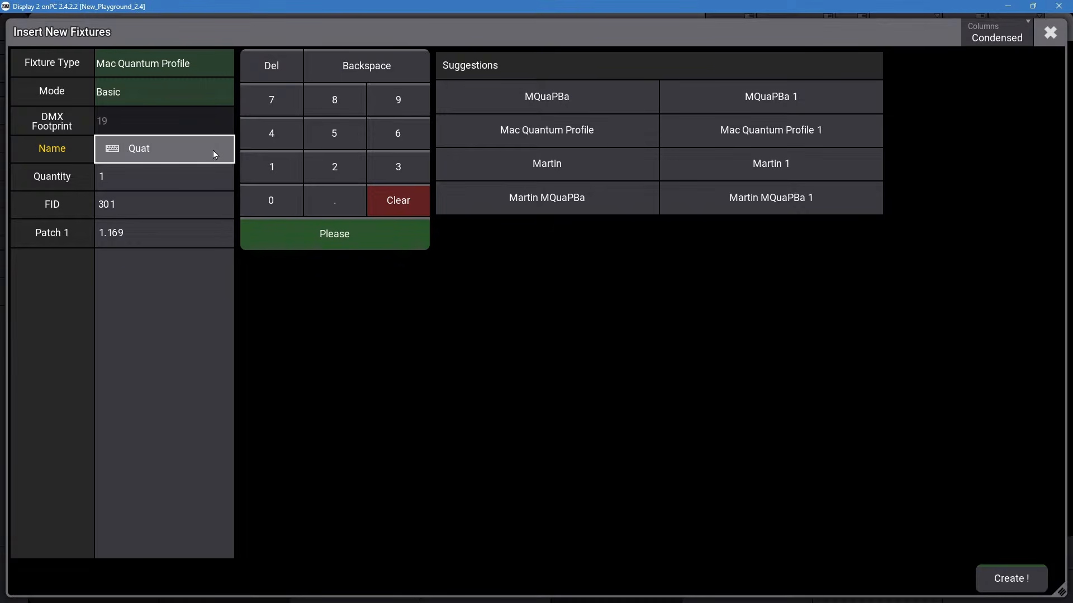
key("BackSpace")
type("ntum 1")
Set the quantity to 12 and the starting FID to 101, and create the fixtures from patch address 1.169.
left_click(199, 176)
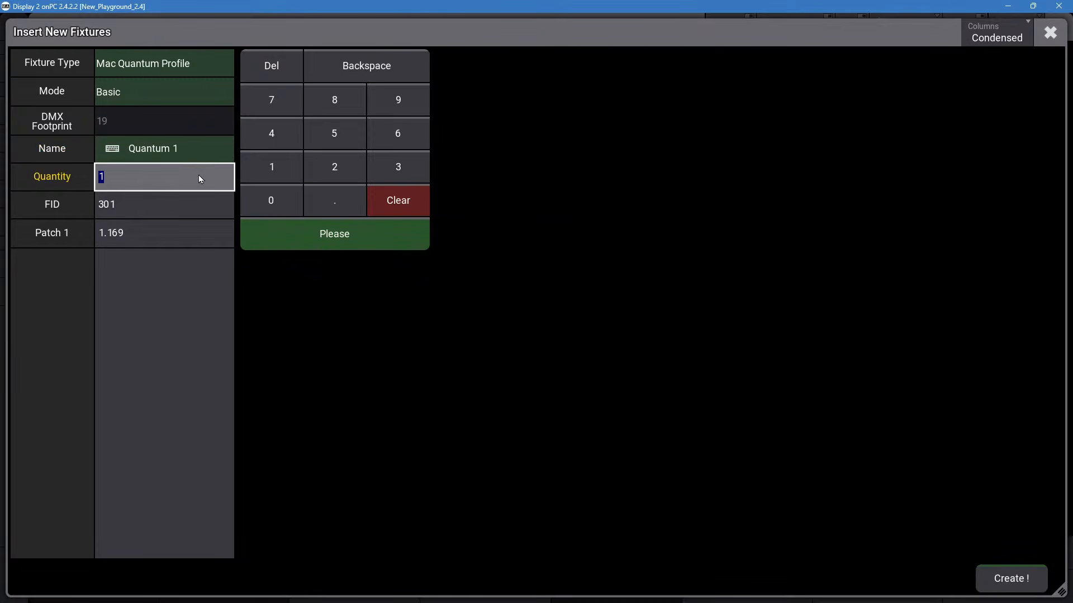
type("12")
left_click(183, 210)
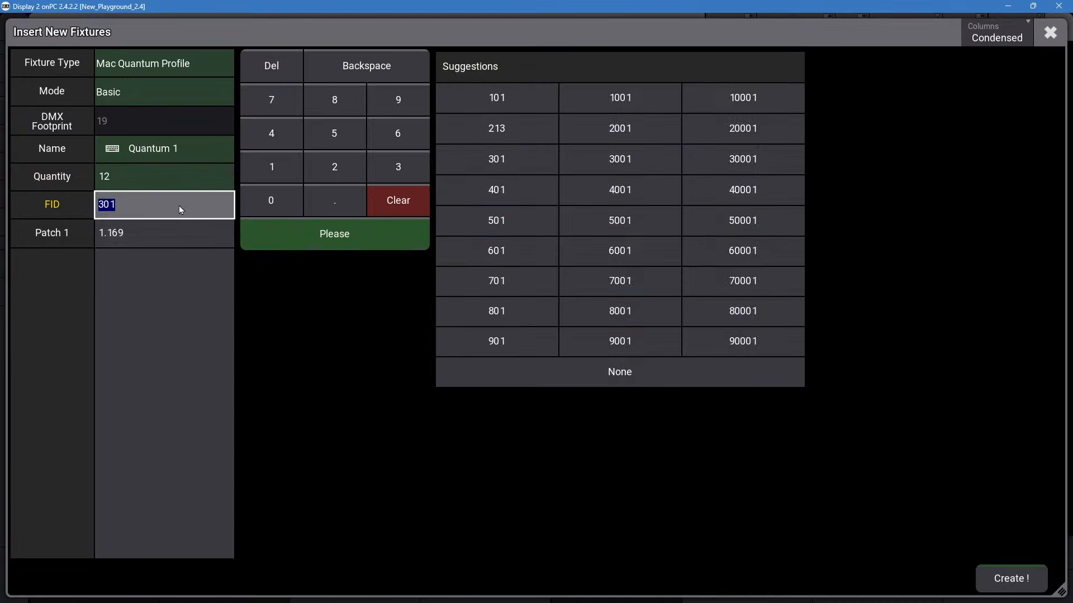
type("101")
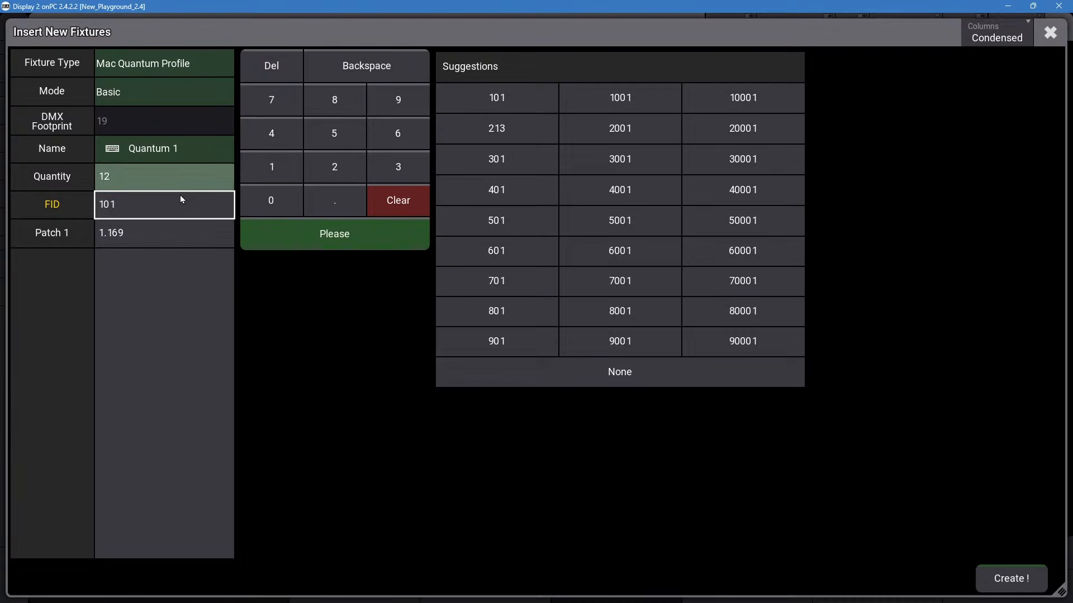
left_click(333, 234)
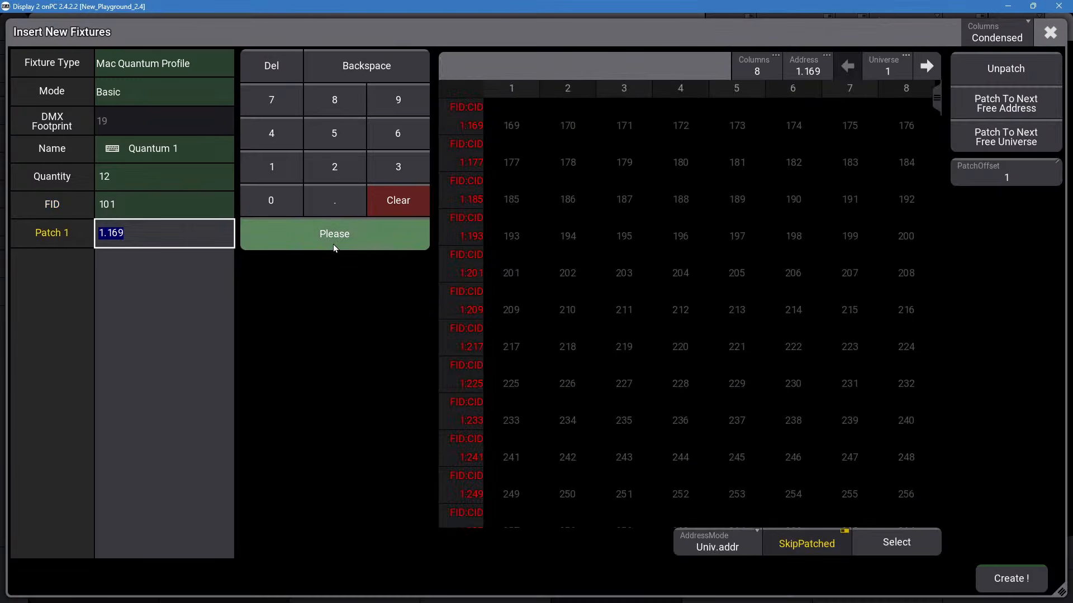
left_click(1008, 581)
left_click(529, 296)
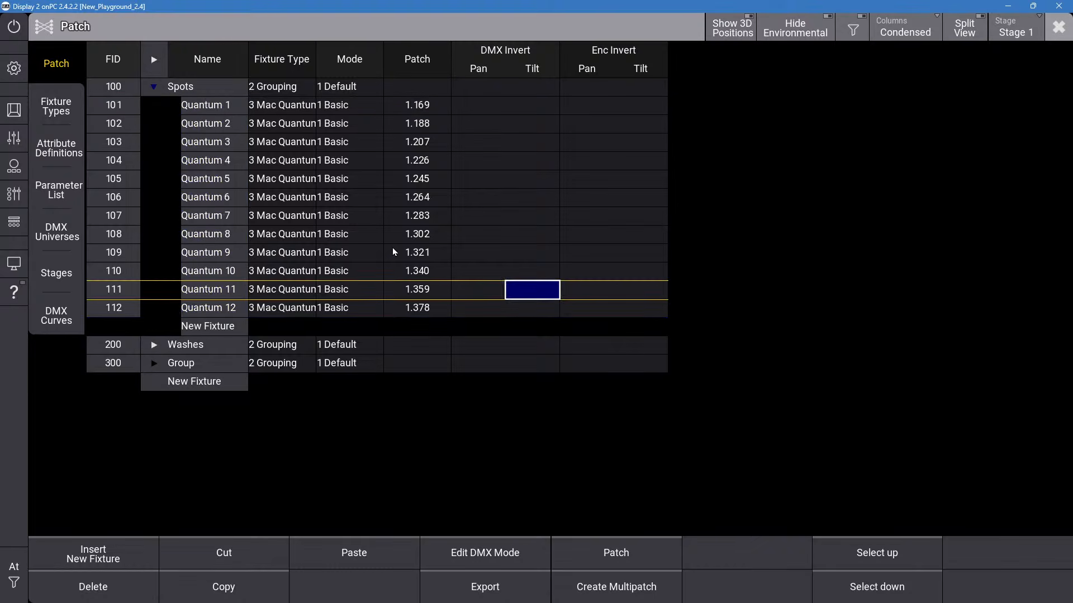
left_click(288, 313)
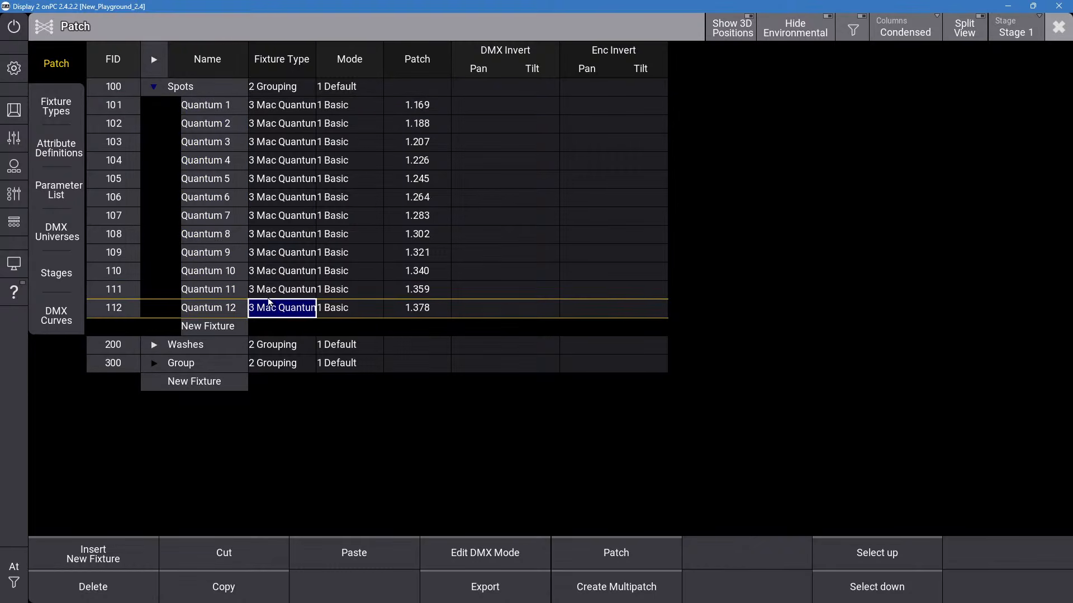
Collapse Spots, expand Washes and rename fixtures 201 to 212 with consecutive numbering starting at Aura 1.
left_click(155, 88)
left_click(155, 105)
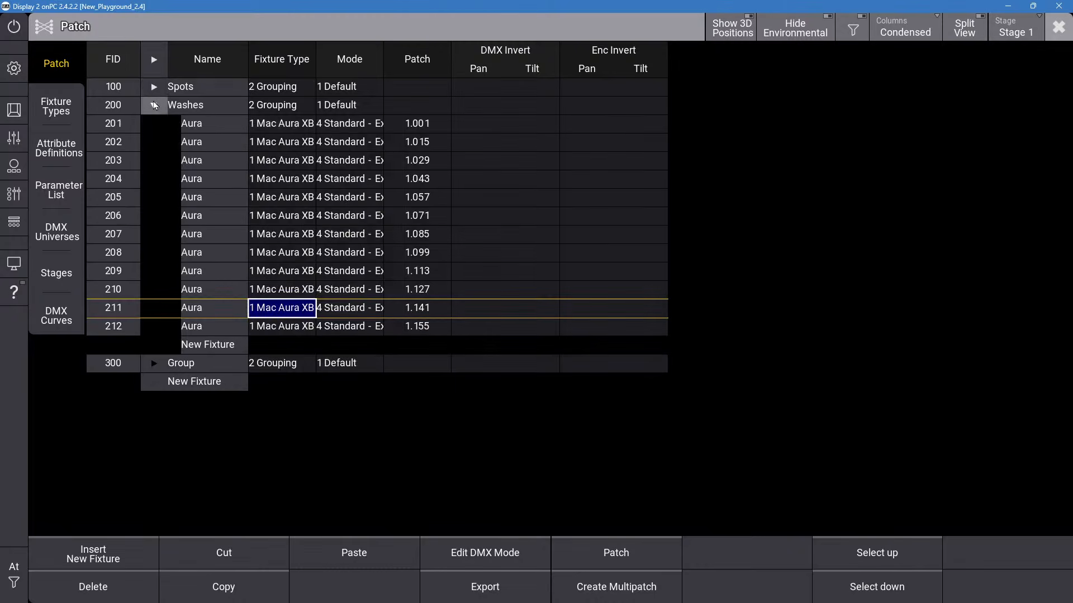
left_click_drag(204, 124, 213, 328)
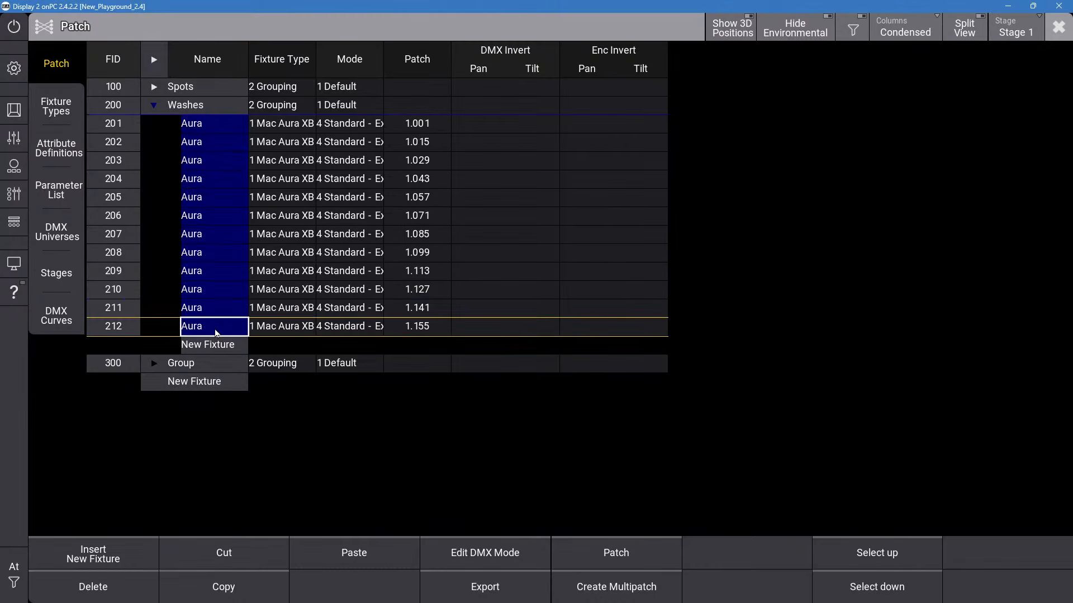
left_click(211, 322)
left_click(437, 200)
type("1")
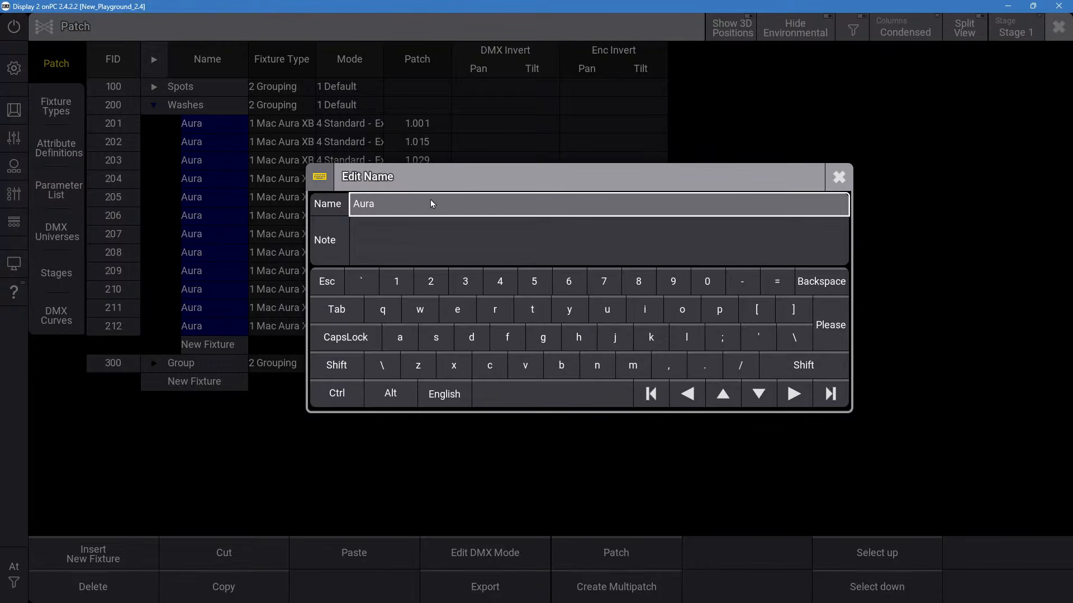
key("Return")
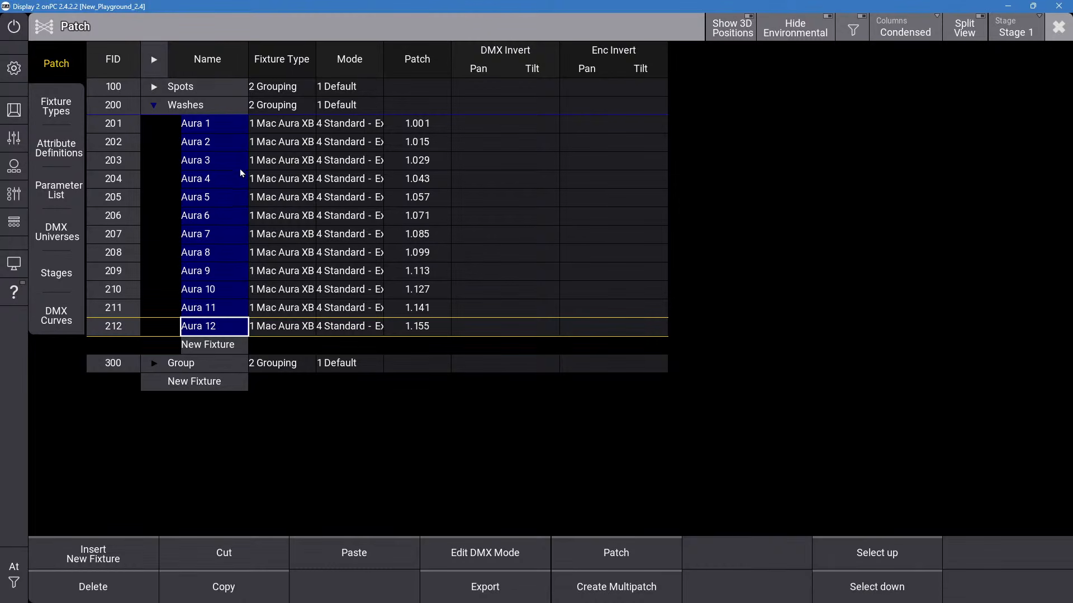
Collapse Washes, then expand the grouping fixture with FID 300 and rename it as Pixel Bars.
left_click(151, 106)
left_click(153, 123)
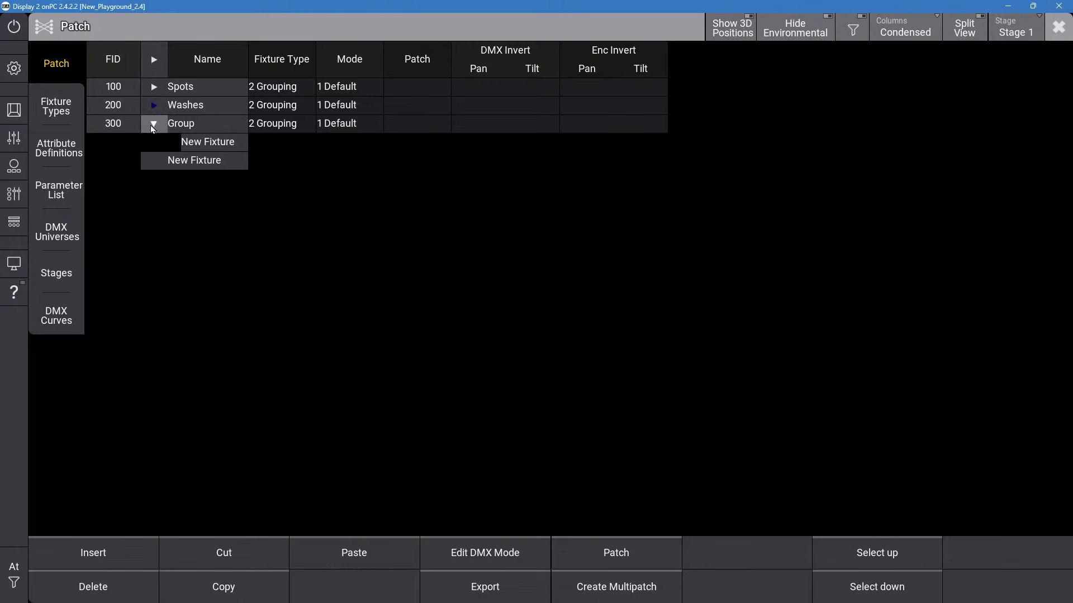
left_click(184, 123)
left_click(185, 122)
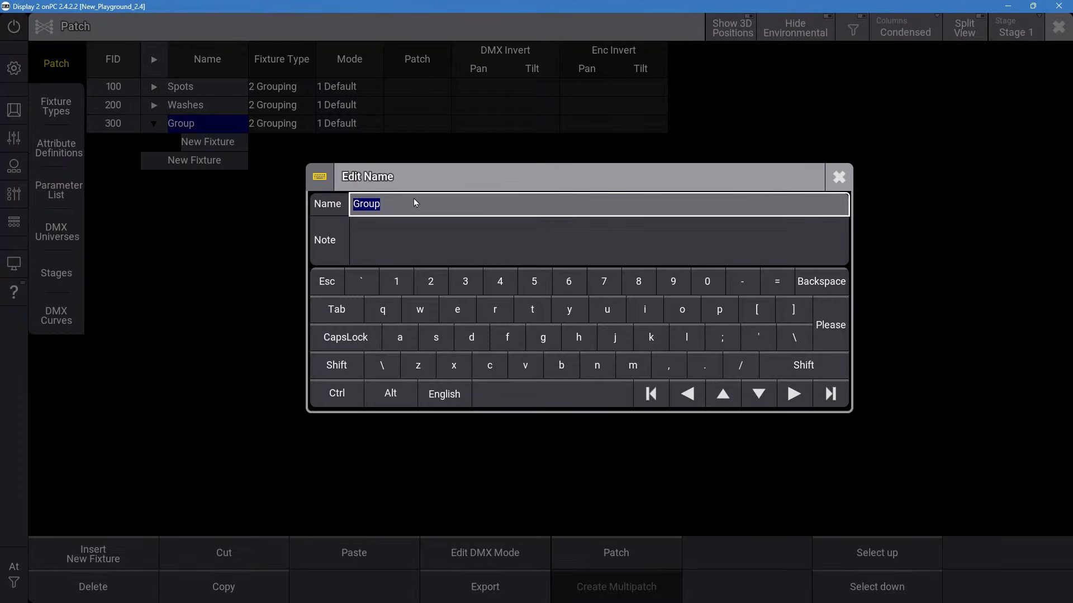
type("Pixel Bars")
key("Return")
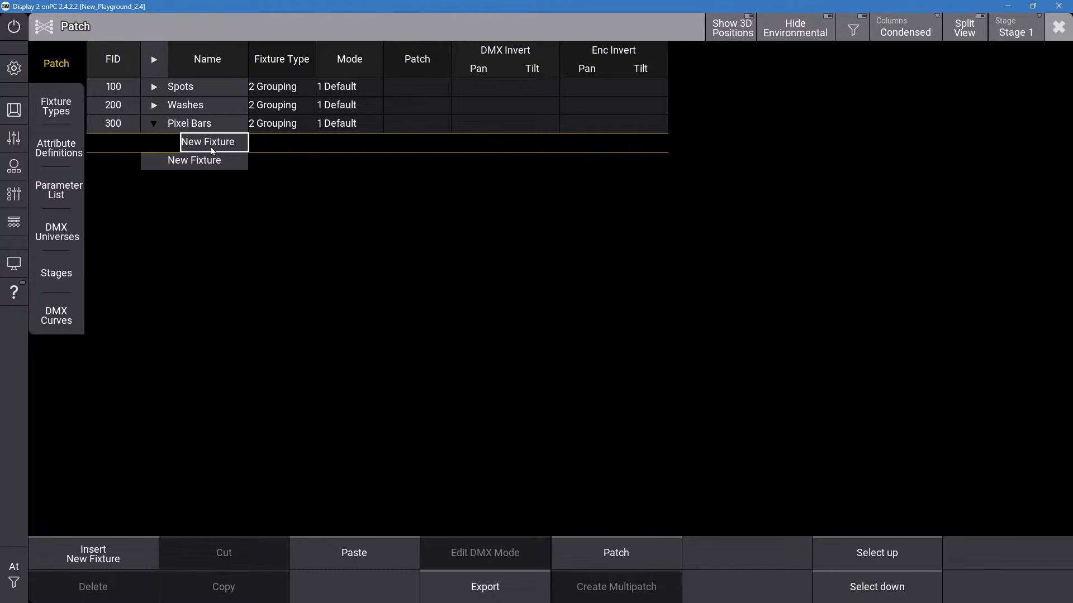
Start inserting new fixtures under the Pixel Bars grouping fixture and search the fixture library for six.
left_click(129, 557)
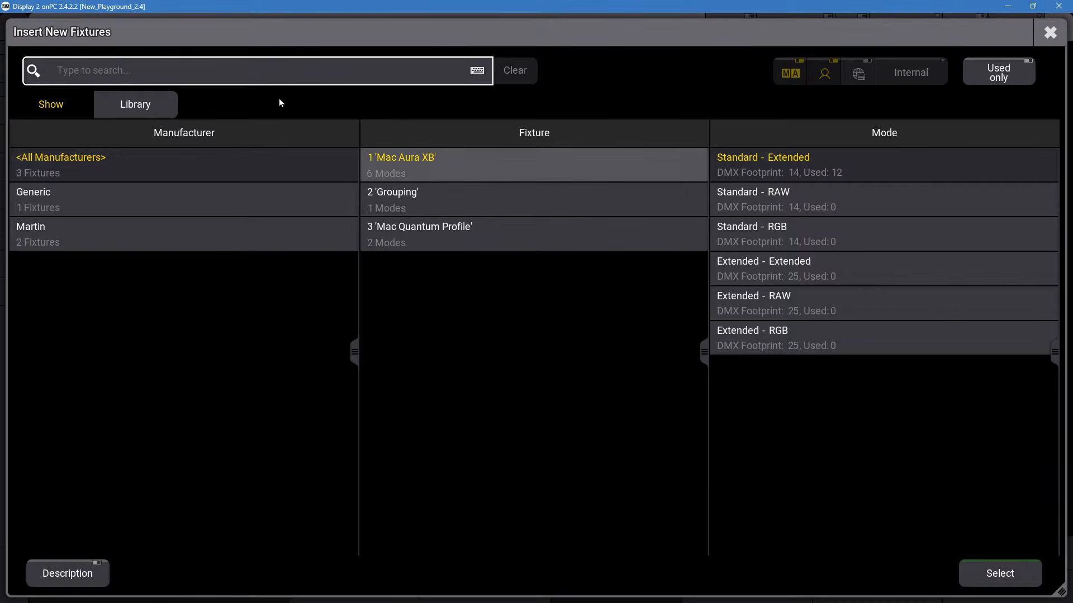
left_click(159, 195)
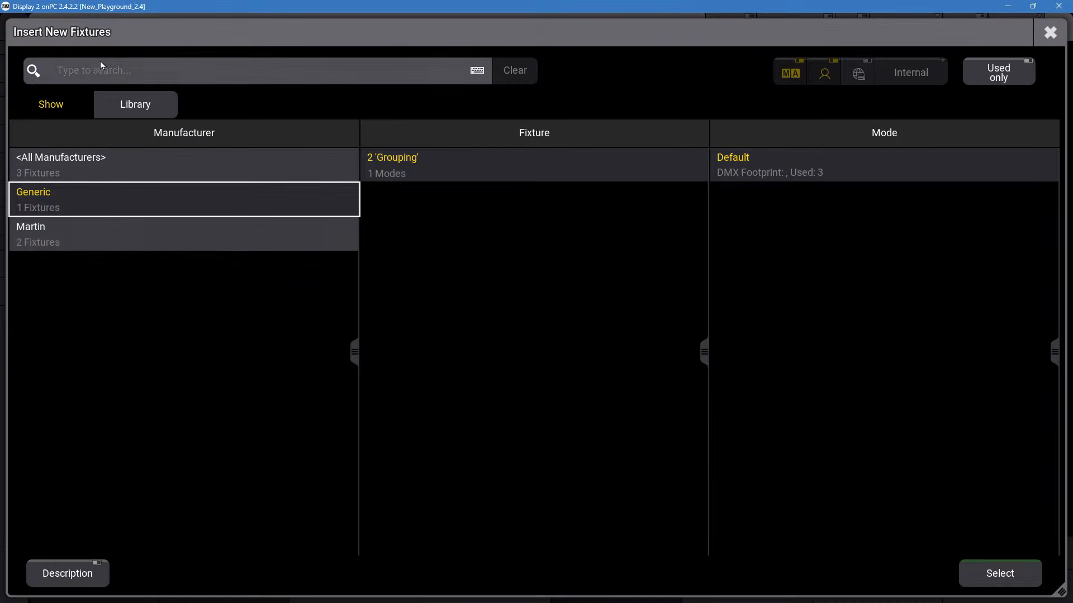
left_click(124, 70)
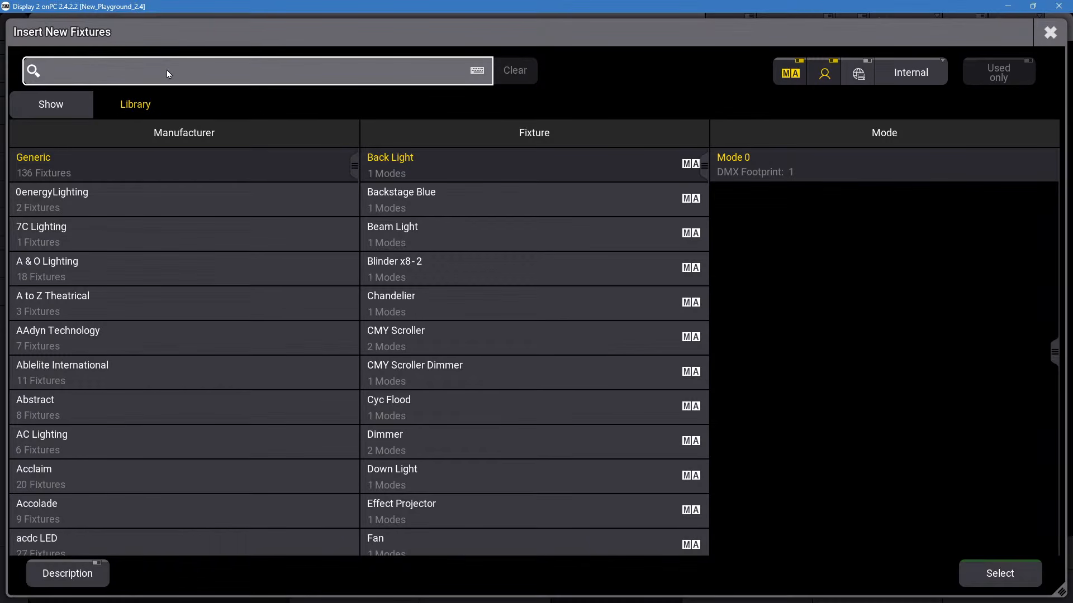
type("sixplus")
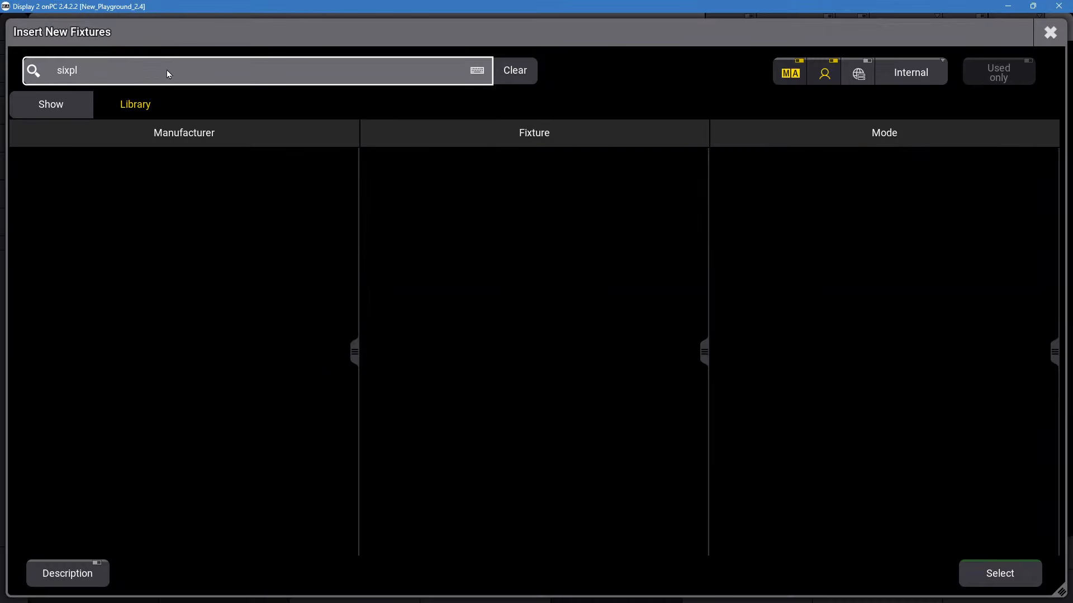
key("BackSpace")
key("BackSpace")
key("BackSpace")
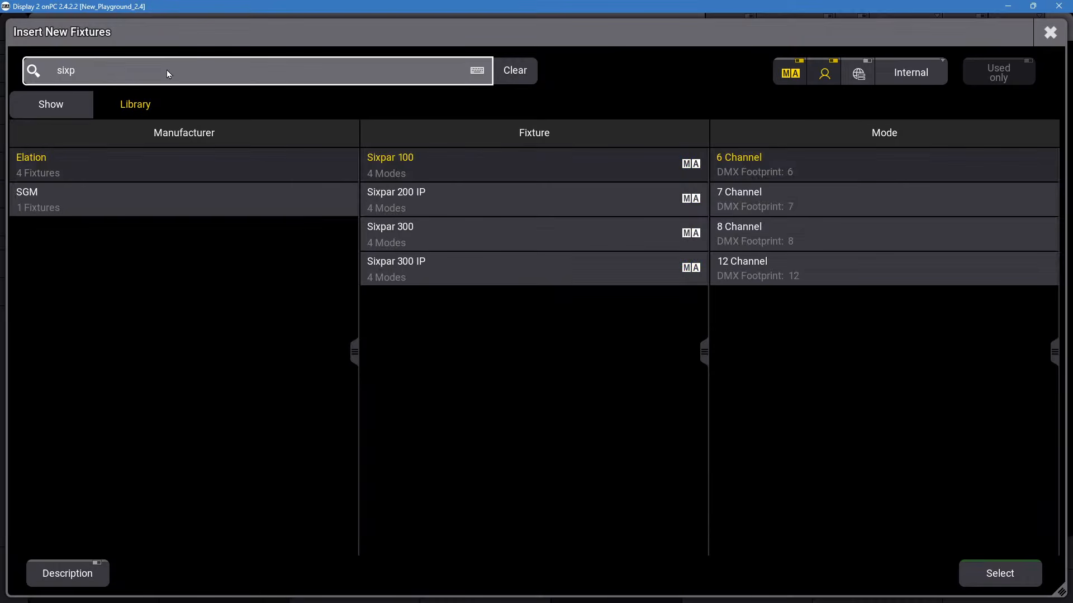
key("BackSpace")
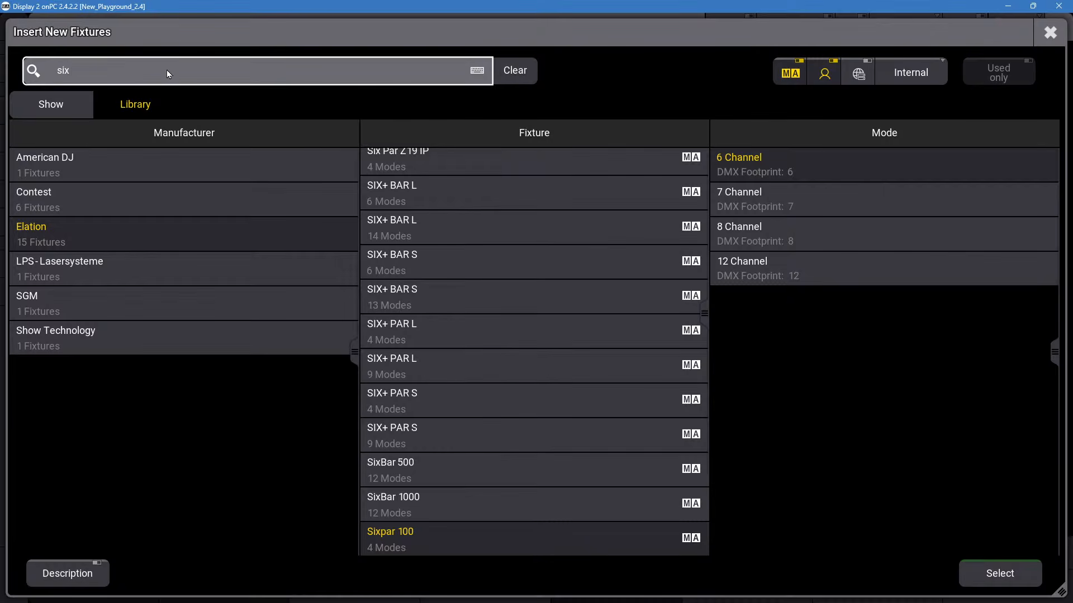
Try to narrow the library search to sixplus, and return the search term to six.
type("plus")
key("BackSpace")
key("BackSpace")
key("BackSpace")
key("BackSpace")
key("BackSpace")
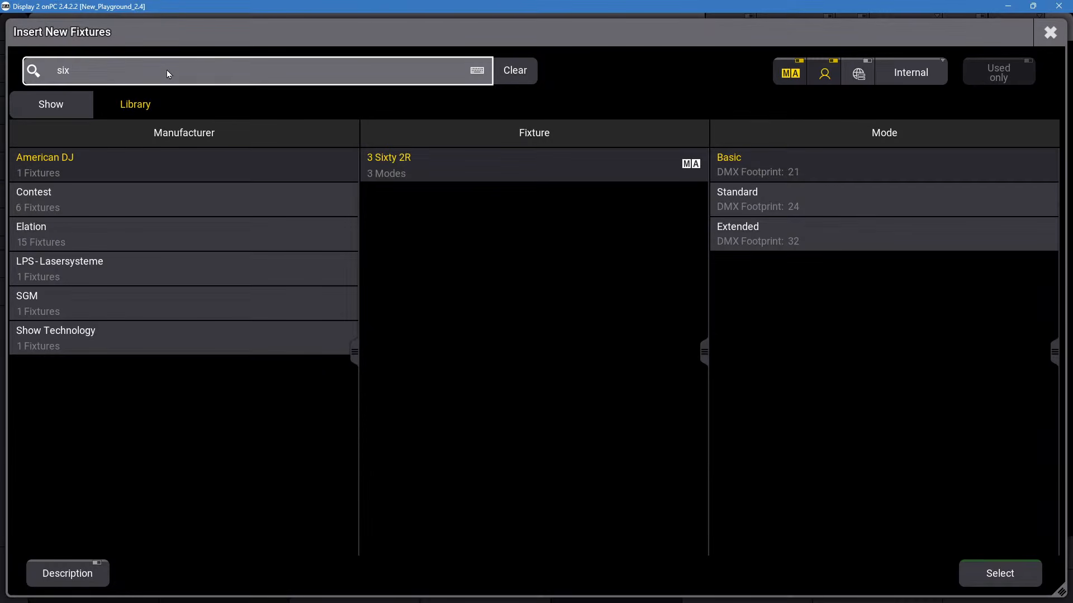
key("BackSpace")
key("BackSpace")
key("BackSpace")
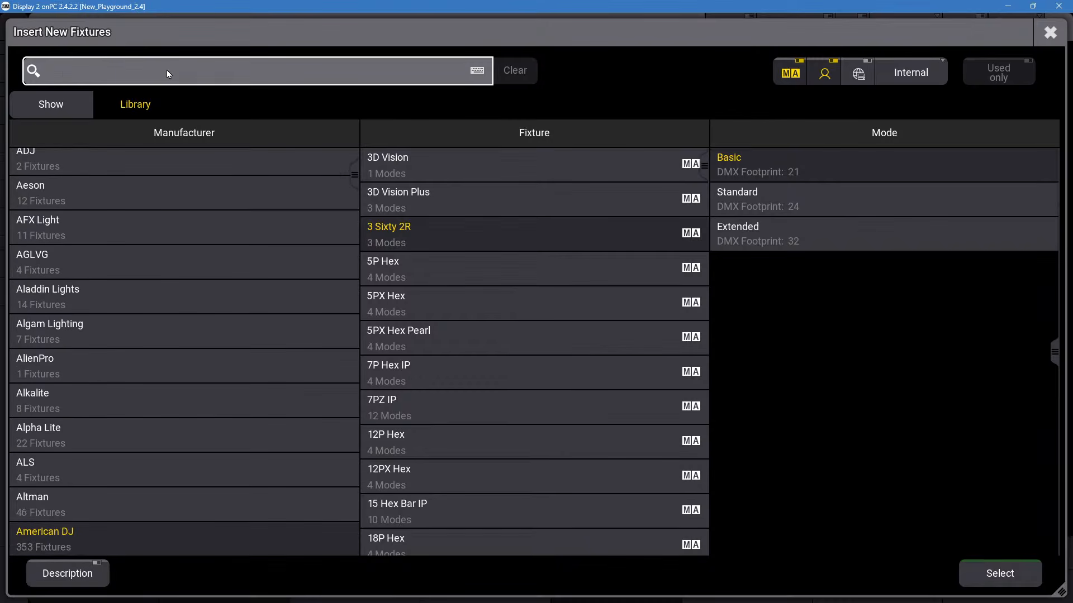
type("sixplu")
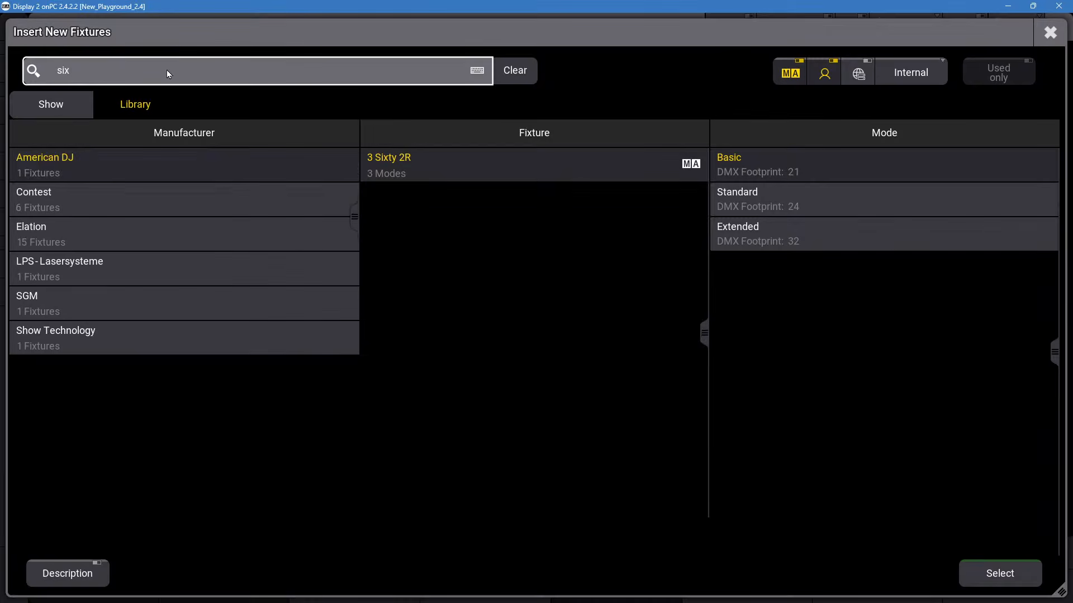
key("BackSpace")
key("BackSpace")
key("BackSpace")
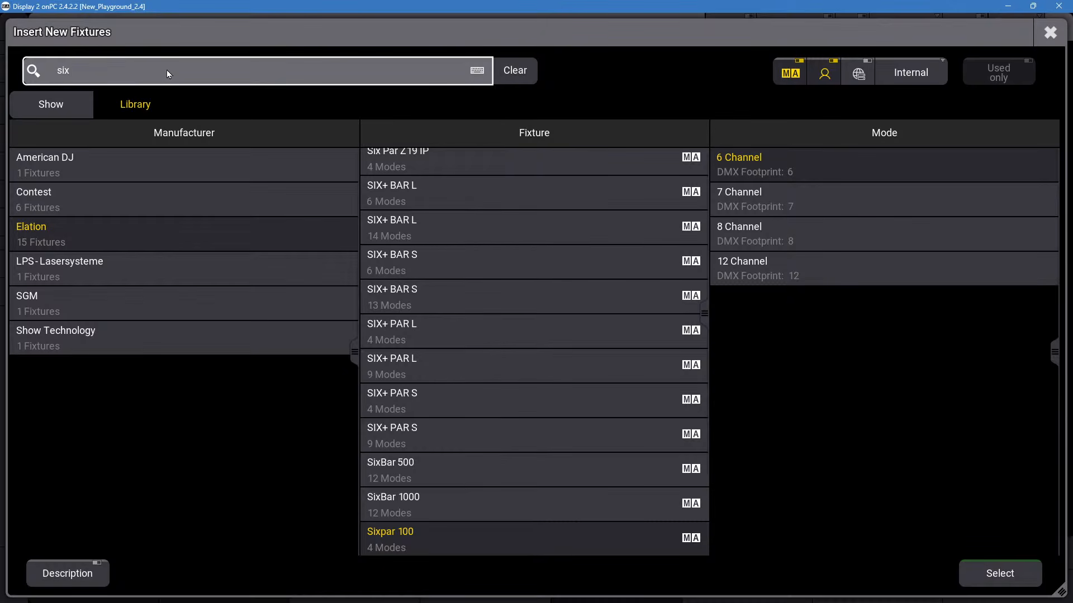
Look through the Elation search results and compare the modes of the SIX+ BAR L and SIX+ PAR L entries.
left_click(516, 225)
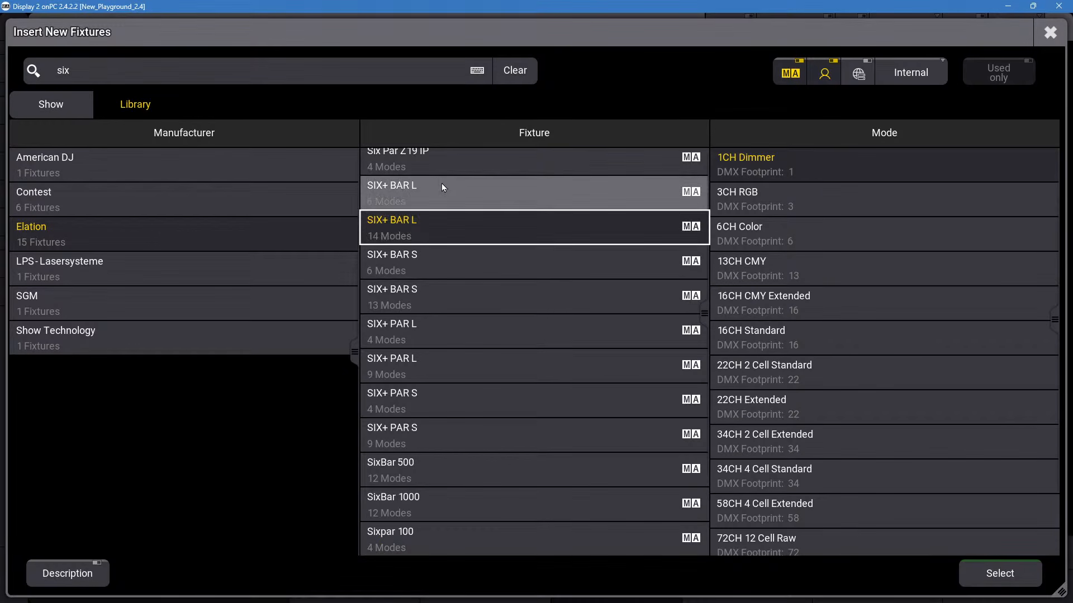
left_click(492, 185)
left_click(494, 218)
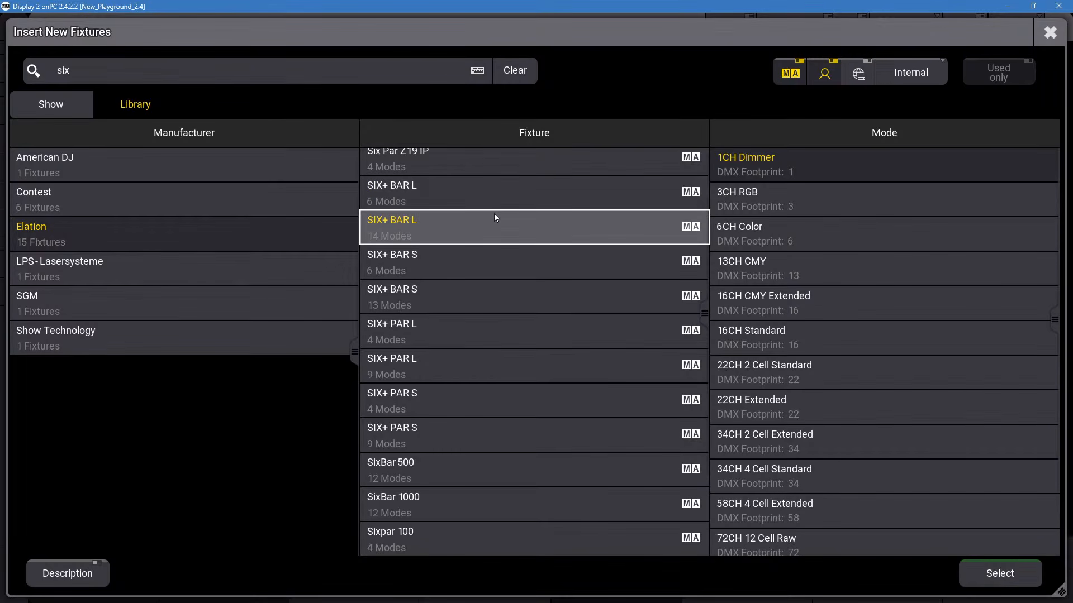
left_click(558, 358)
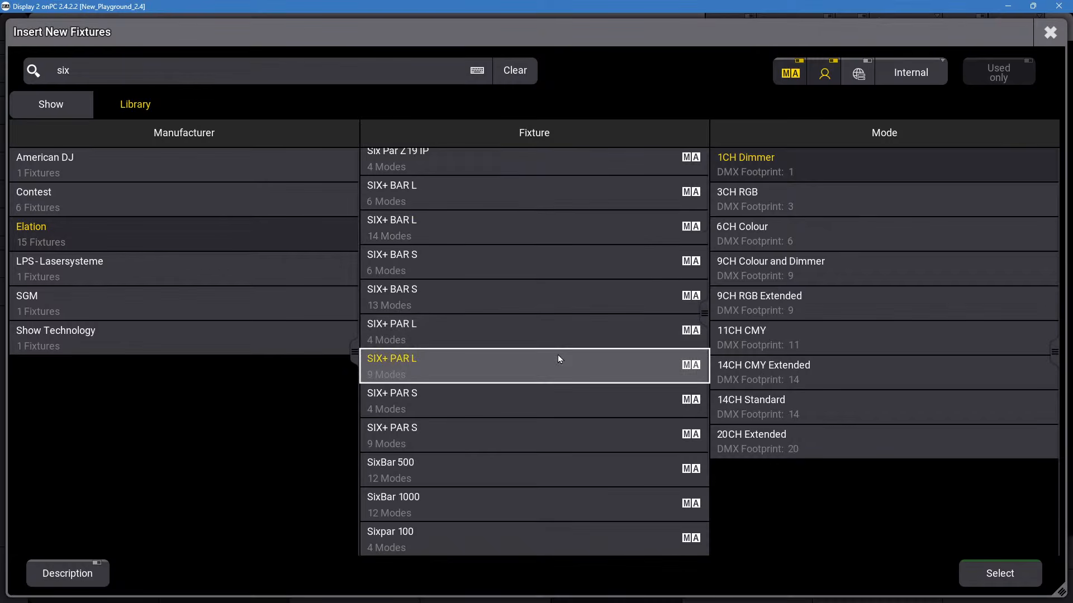
key("Up")
key("Up")
key("Up")
key("Up")
key("Up")
key("Up")
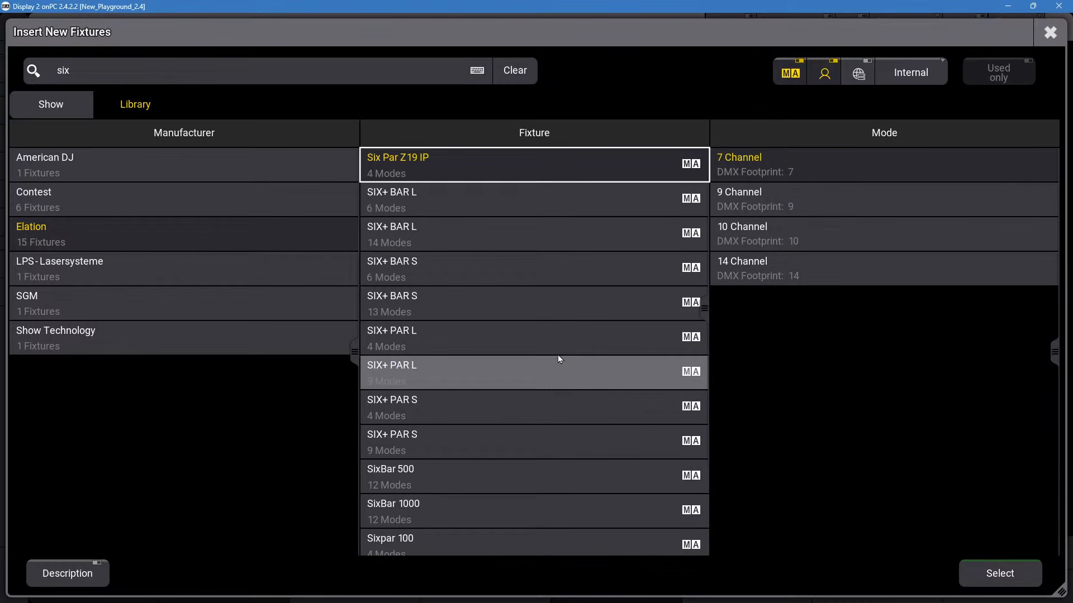
key("Down")
key("Up")
key("Up")
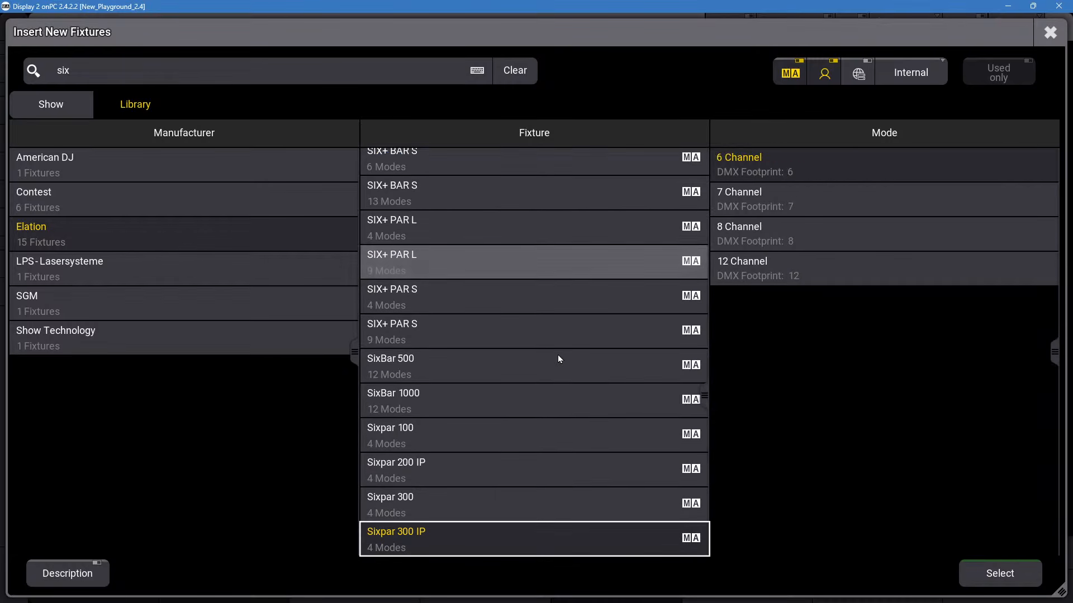
key("Page_Up")
key("Page_Up")
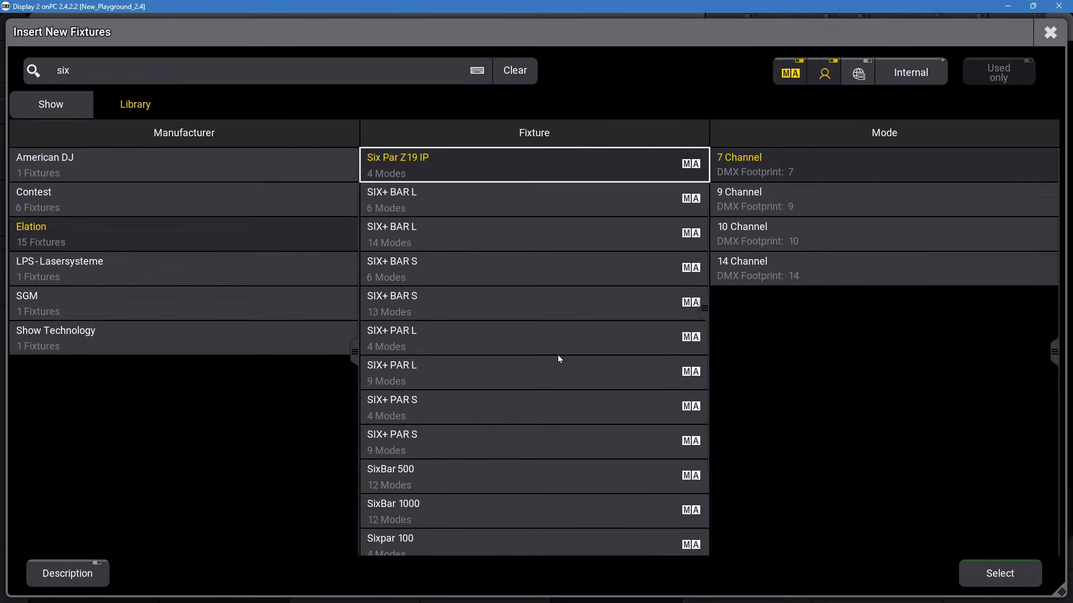
Examine the available modes of the duplicate SIX+ BAR L, SIX+ BAR S and SIX+ PAR entries.
left_click(505, 207)
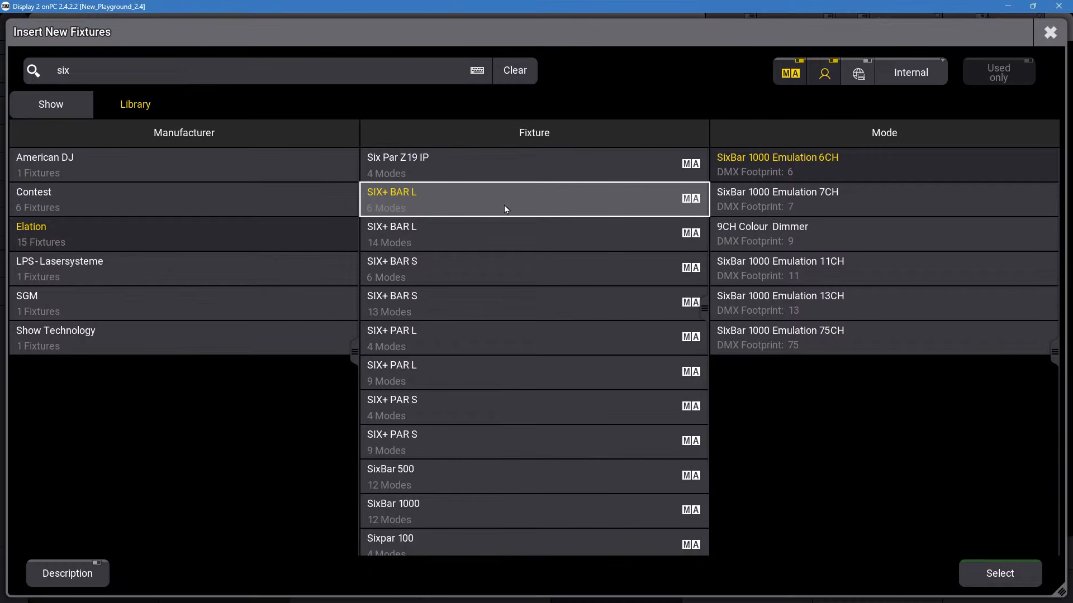
left_click(509, 234)
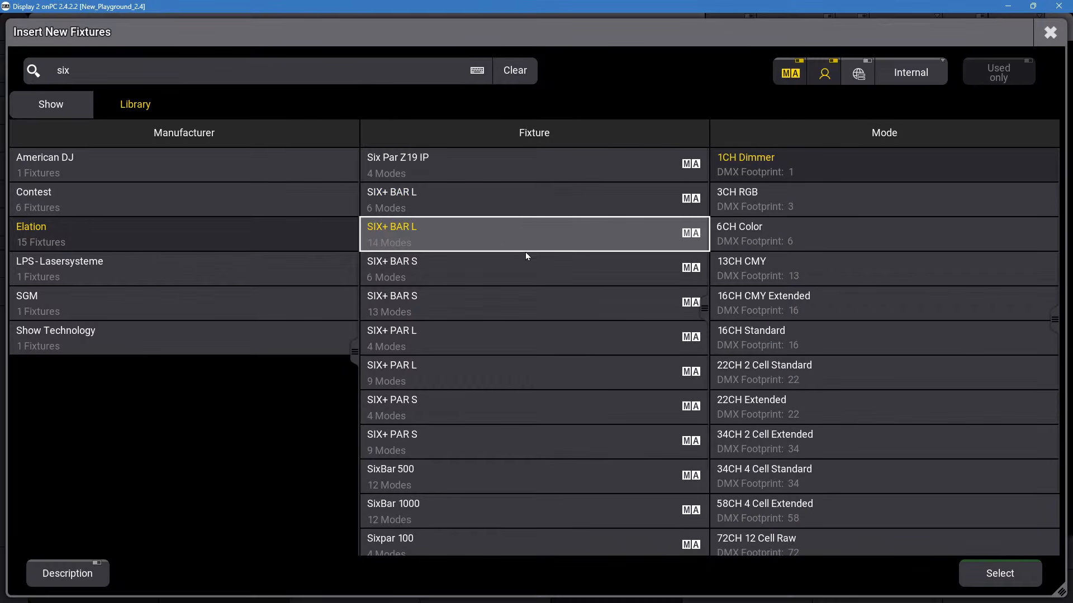
left_click(534, 268)
left_click(529, 310)
left_click(518, 347)
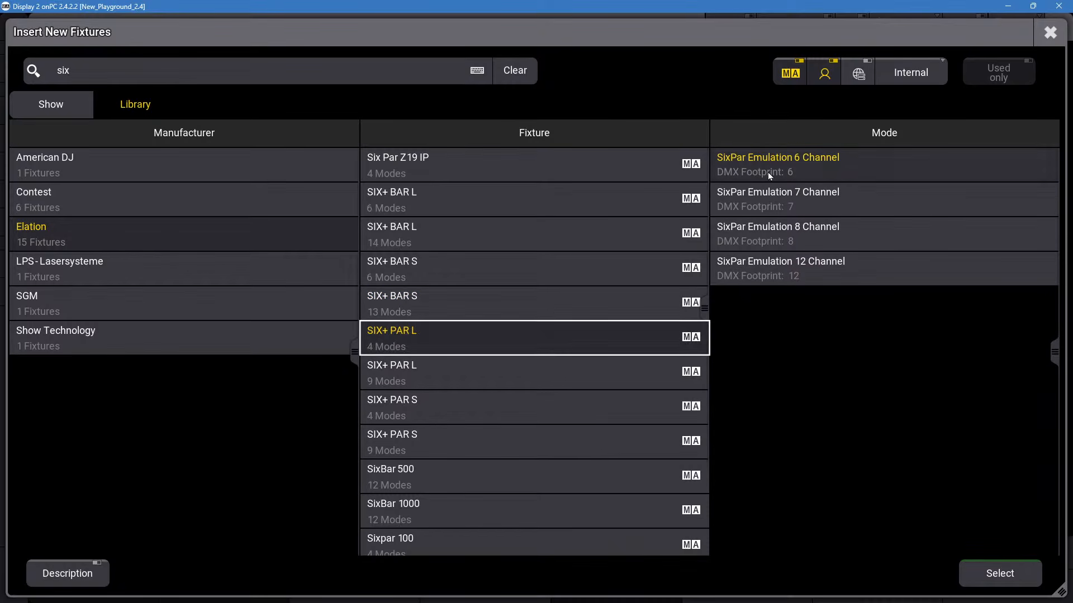
left_click(538, 229)
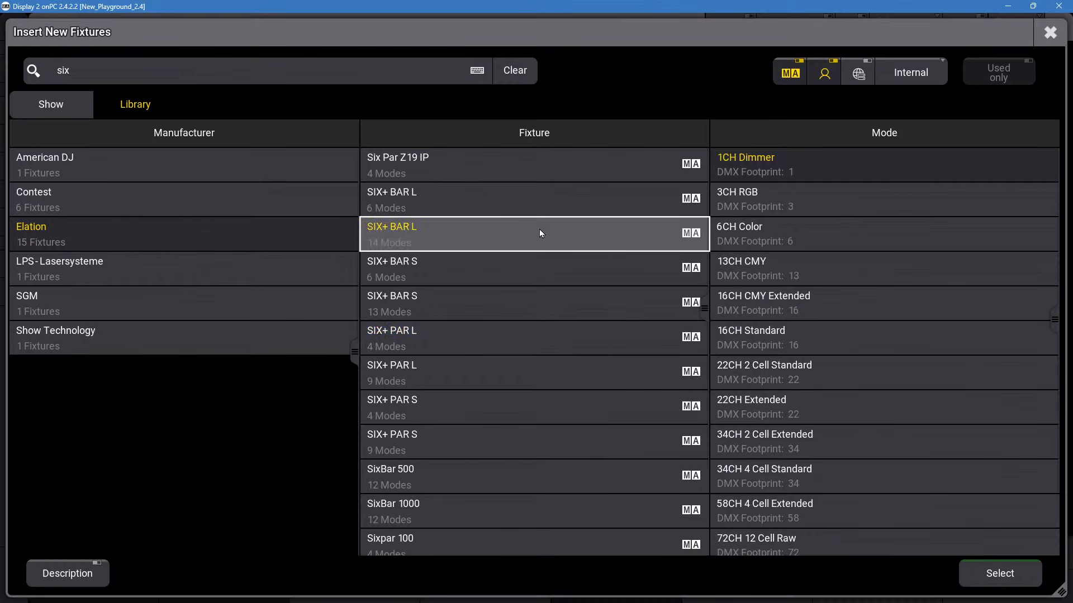
left_click(507, 189)
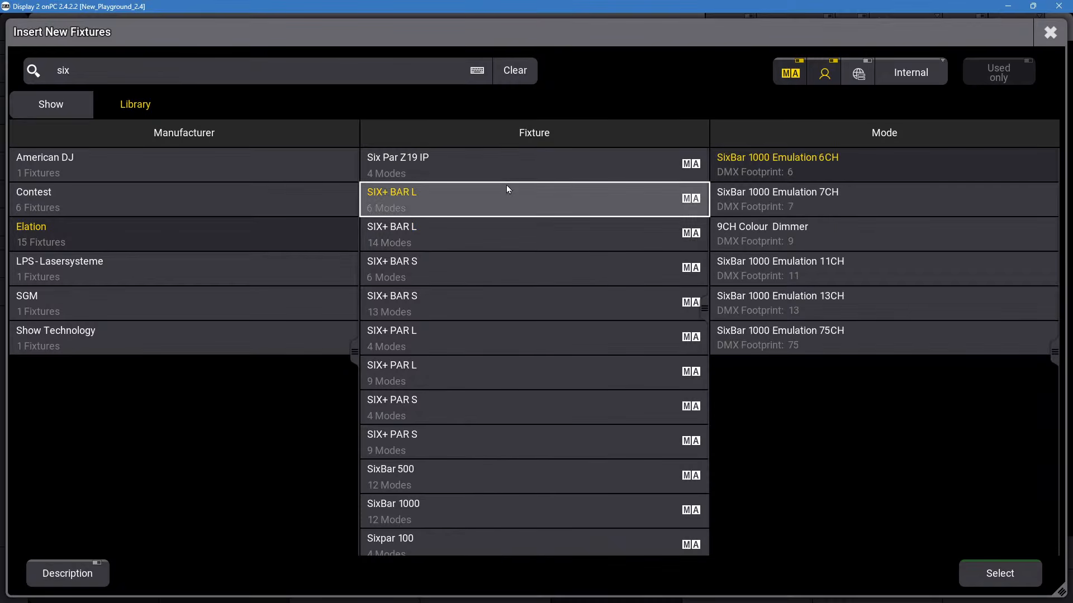
left_click(481, 234)
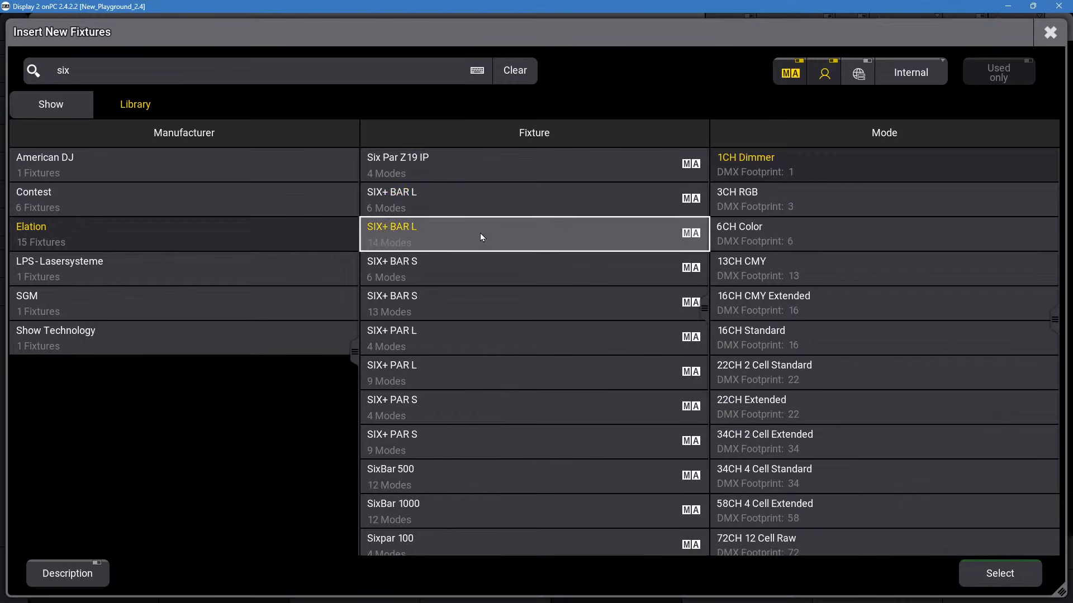
left_click(455, 371)
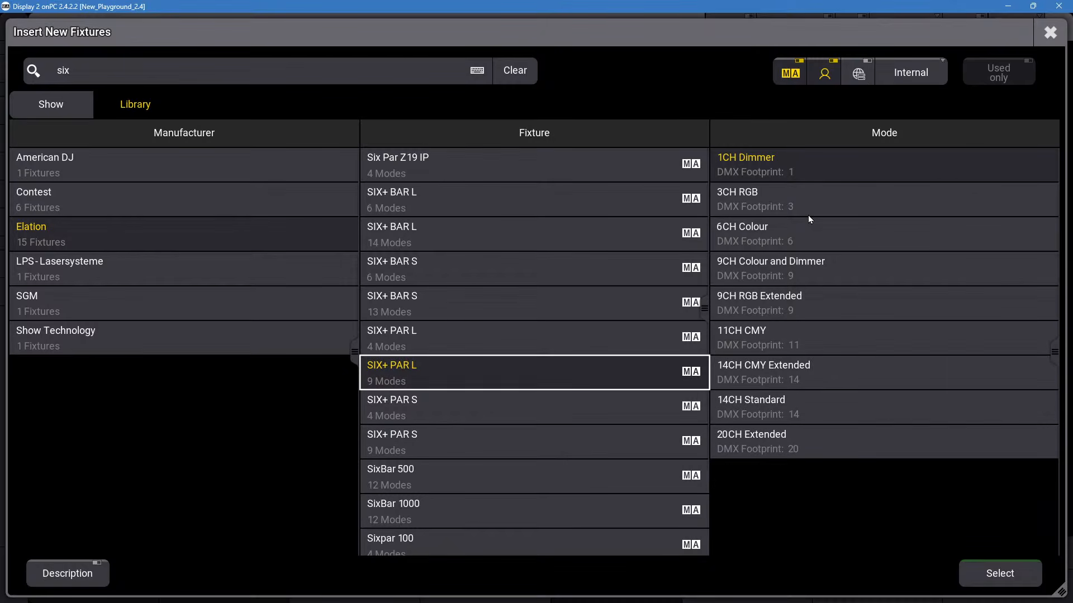
scroll(491, 301, "up", 6)
scroll(506, 296, "down", 7)
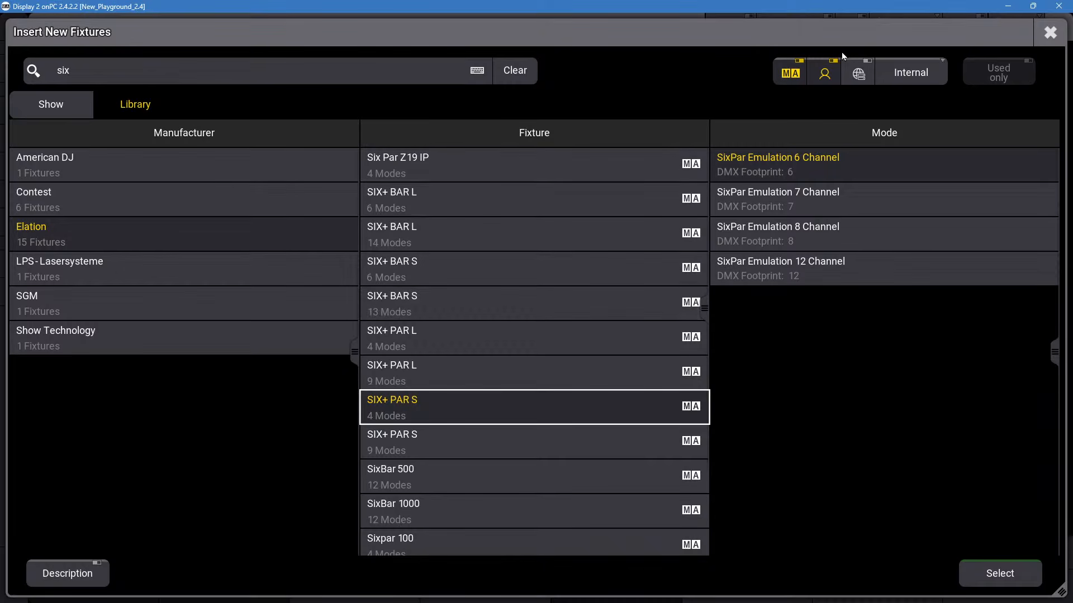
scroll(648, 310, "up", 3)
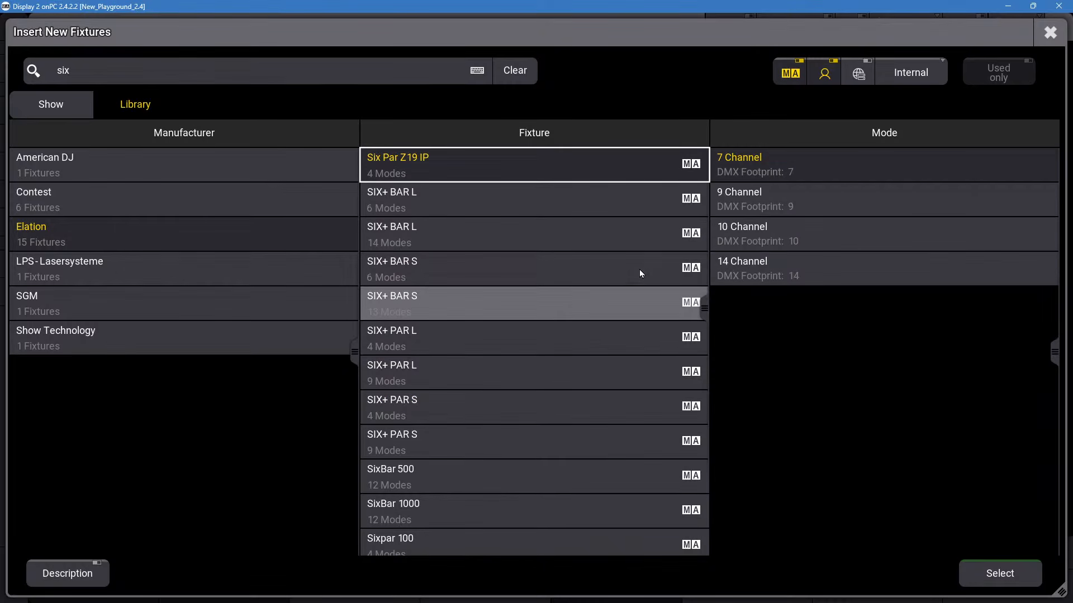
scroll(638, 270, "down", 2)
scroll(638, 270, "down", 5)
scroll(638, 280, "up", 8)
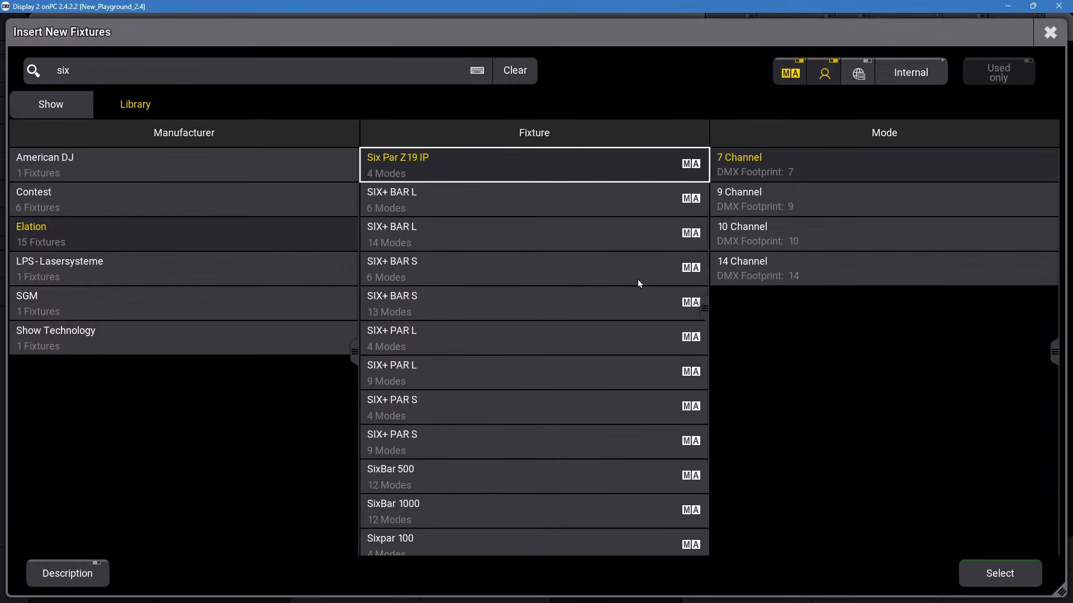
left_click(458, 238)
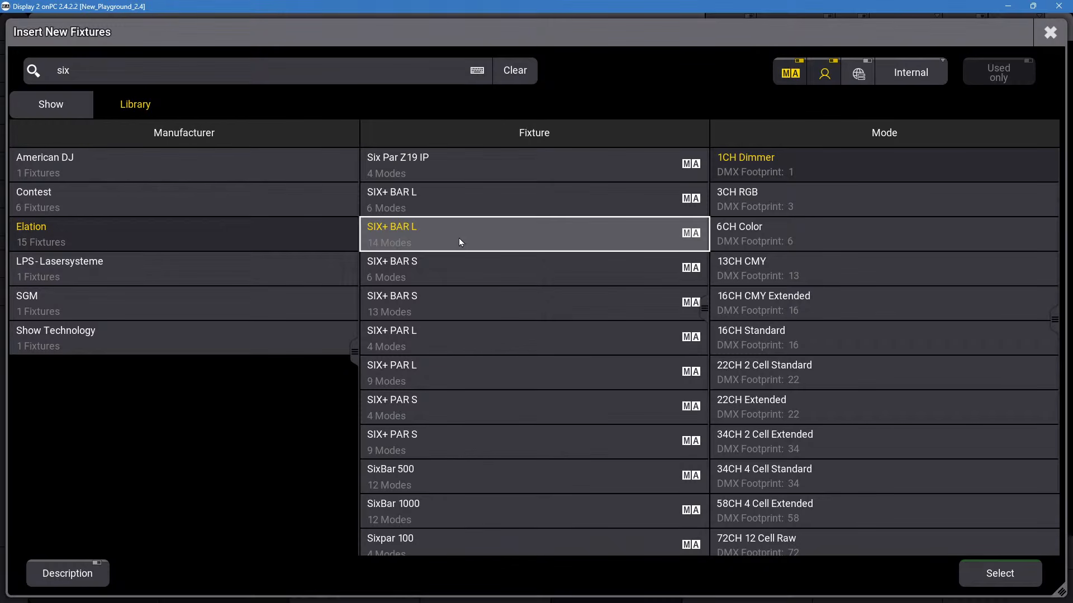
left_click(559, 349)
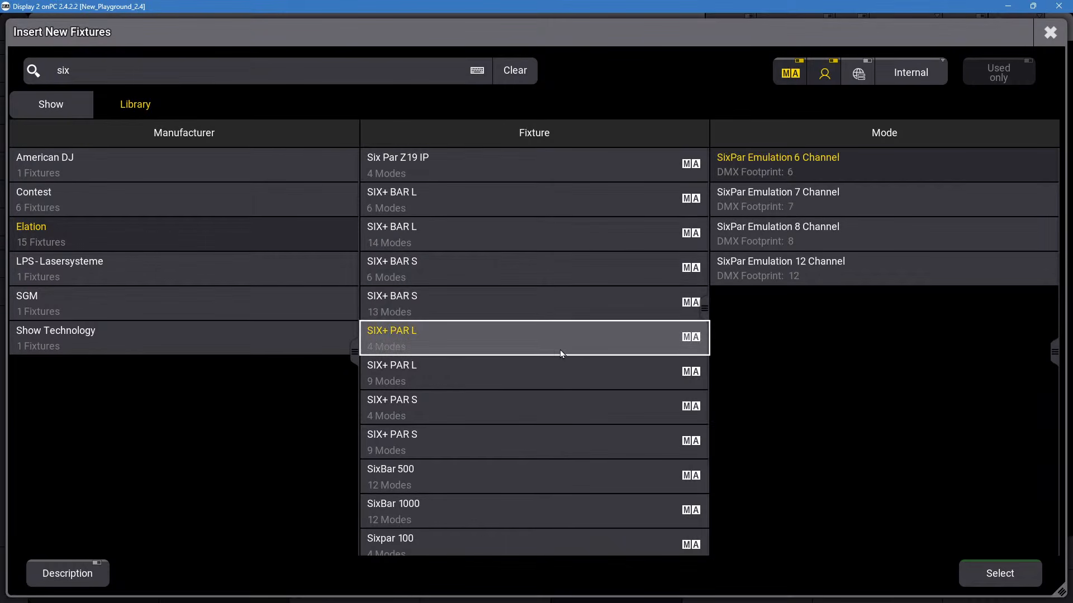
Choose the Elation SIX+ BAR L with 14 modes in its 82CH 12 Cell Standard mode as the fixture type to insert.
left_click(464, 248)
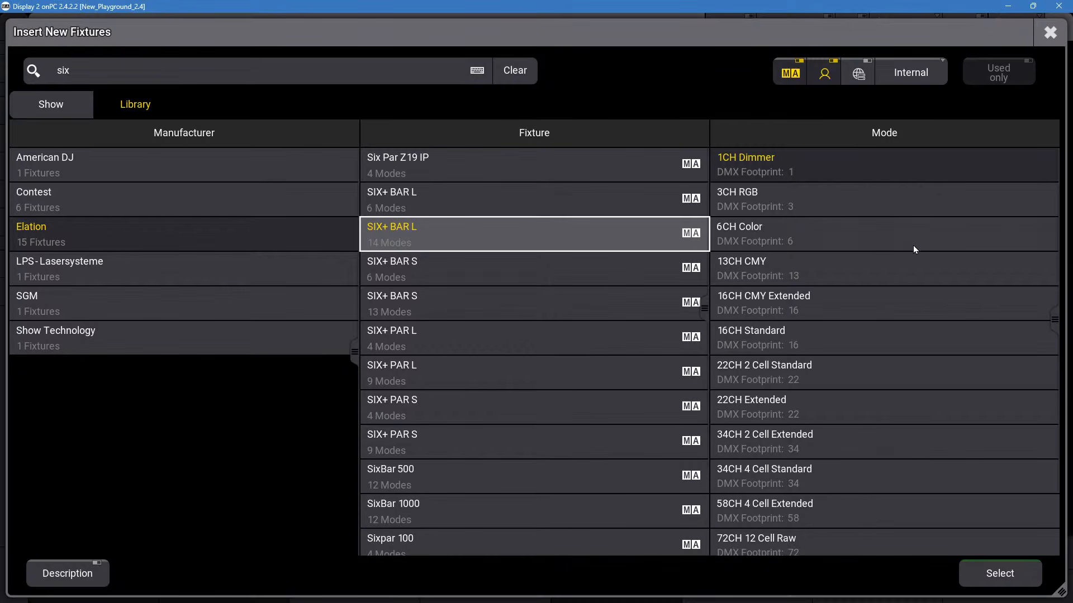
left_click(873, 366)
scroll(873, 369, "down", 6)
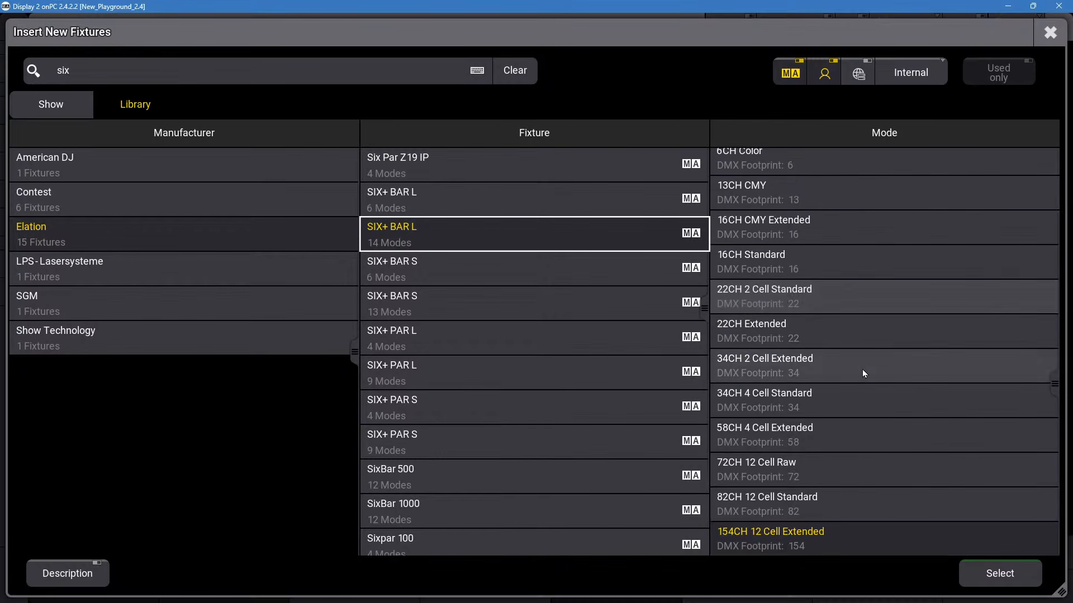
left_click(725, 503)
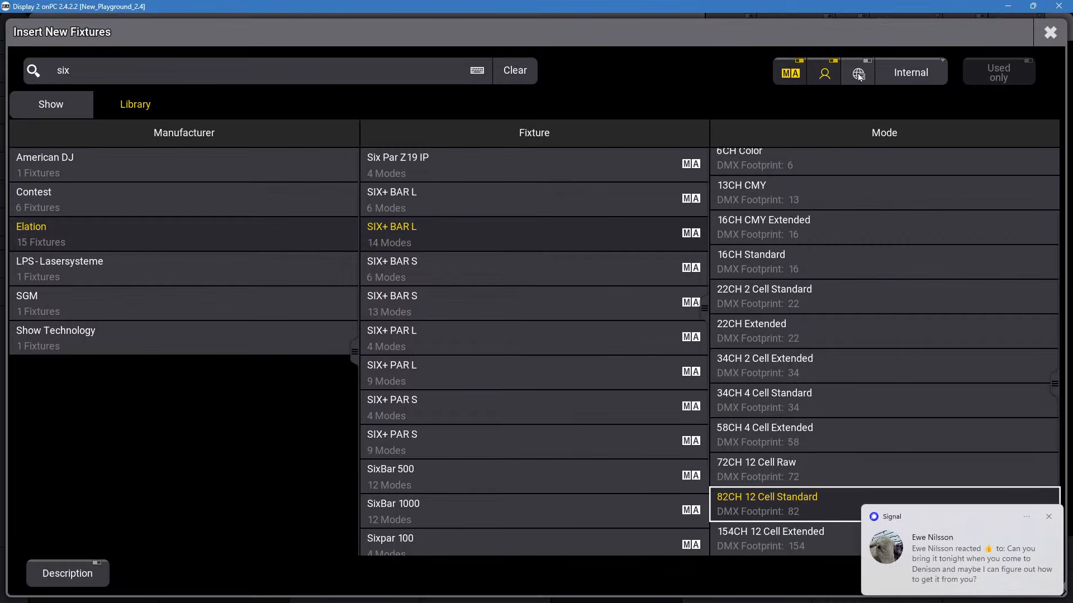
left_click(1048, 517)
left_click(827, 3)
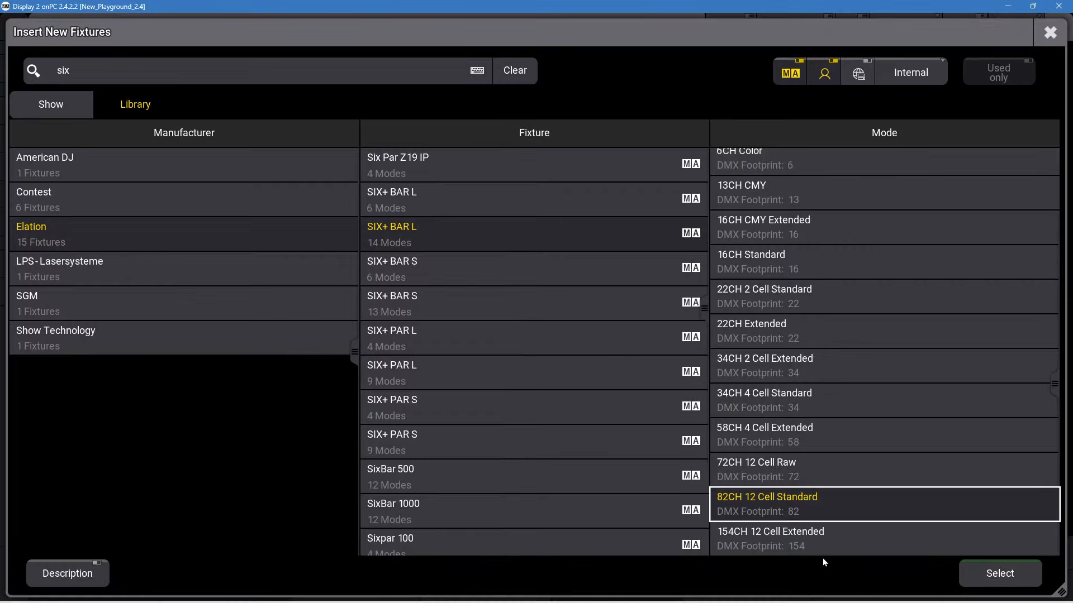
left_click(994, 574)
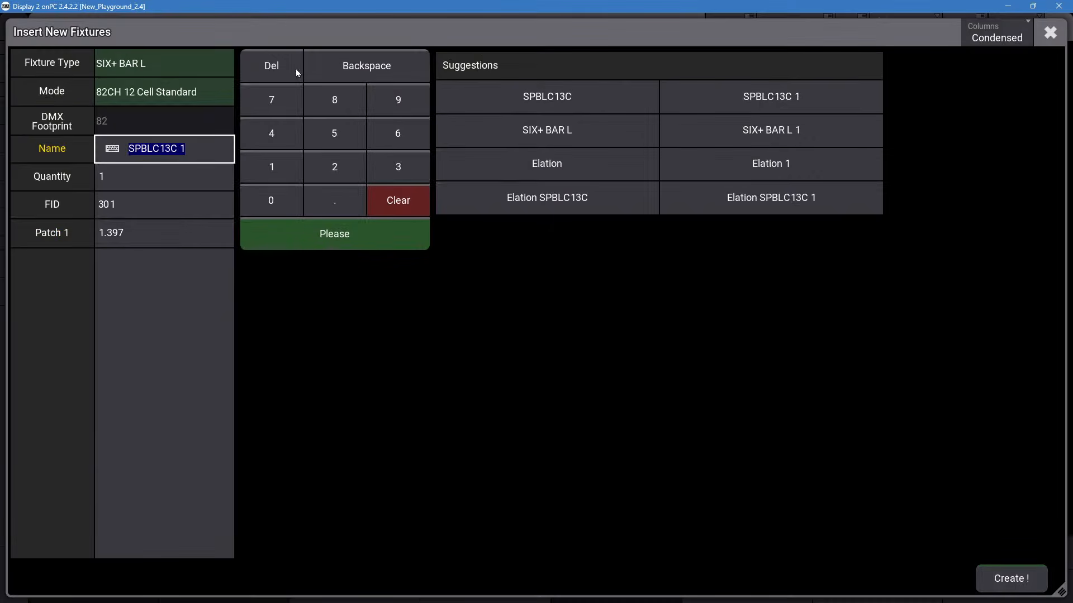
Create 12 of the chosen SIX+ BAR L fixtures in the Pixel Bars group, naming the first one Pixel Bar 1.
type("Pixel Bar")
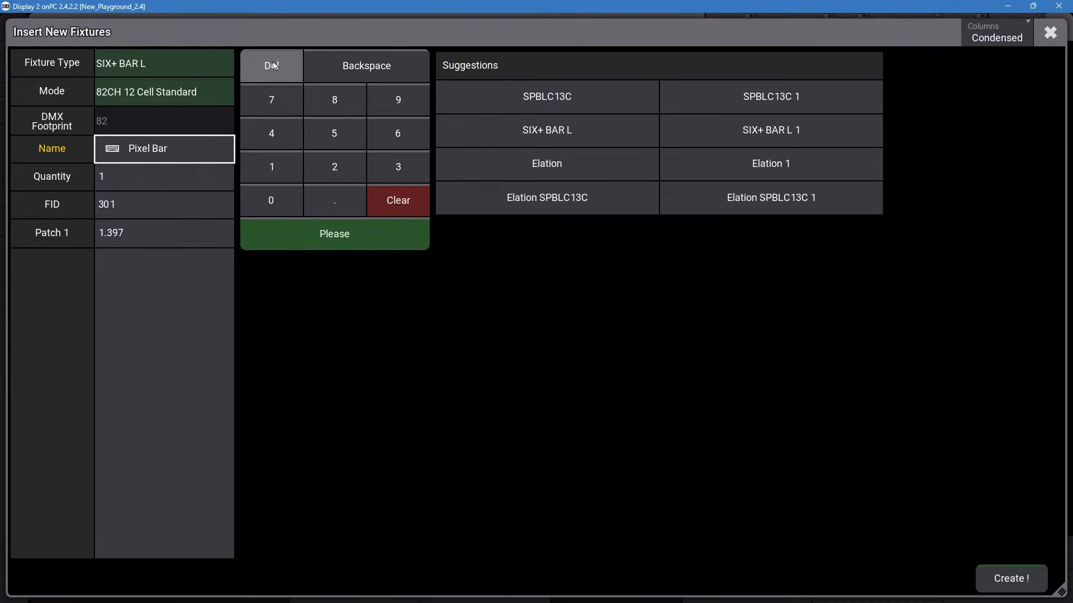
type(" 1")
left_click(147, 185)
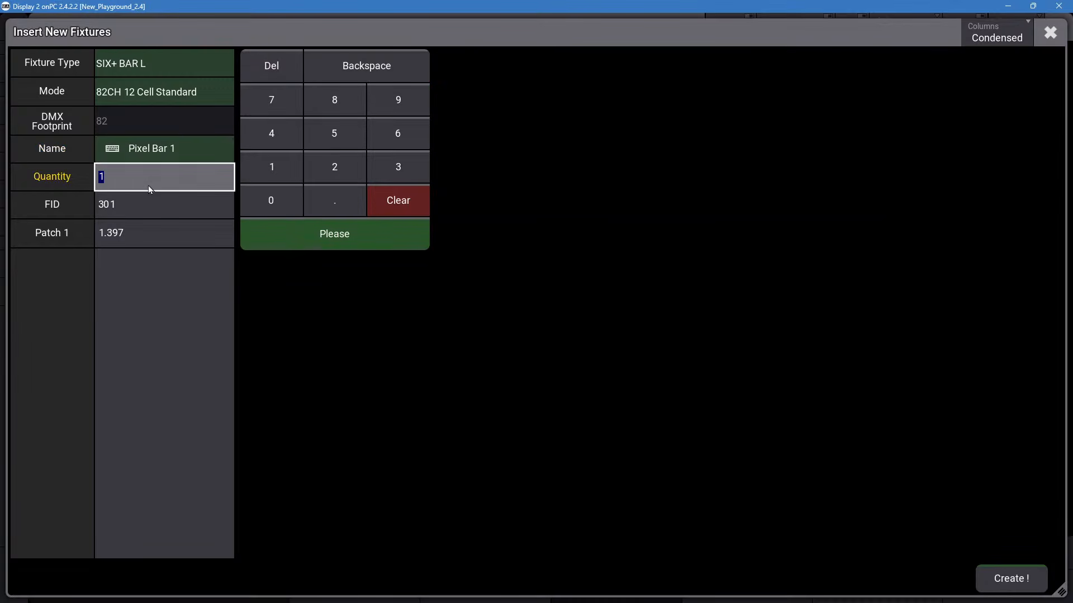
type("12")
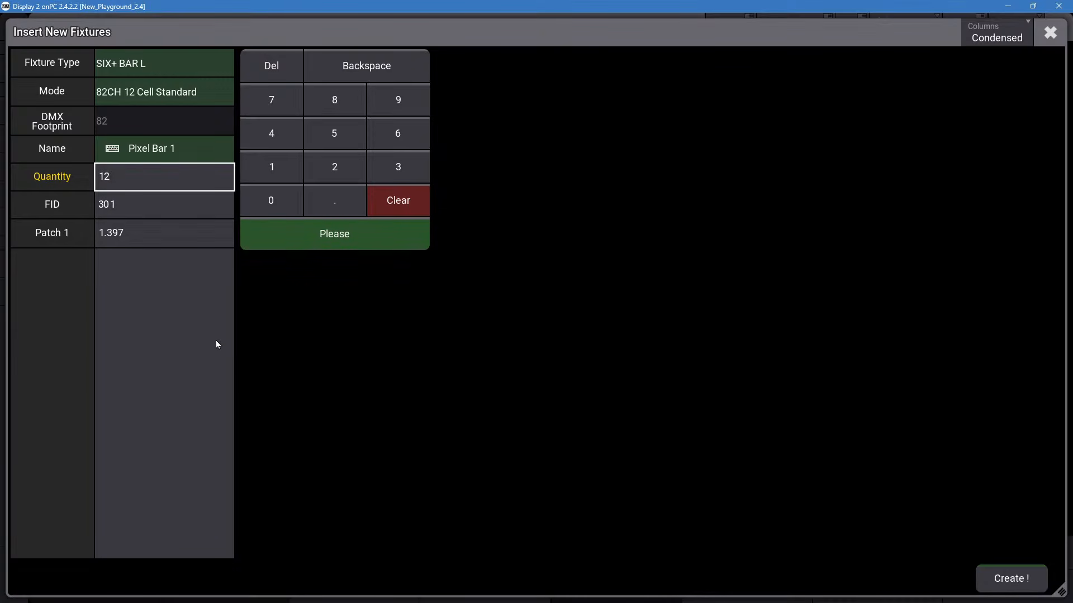
left_click(1011, 578)
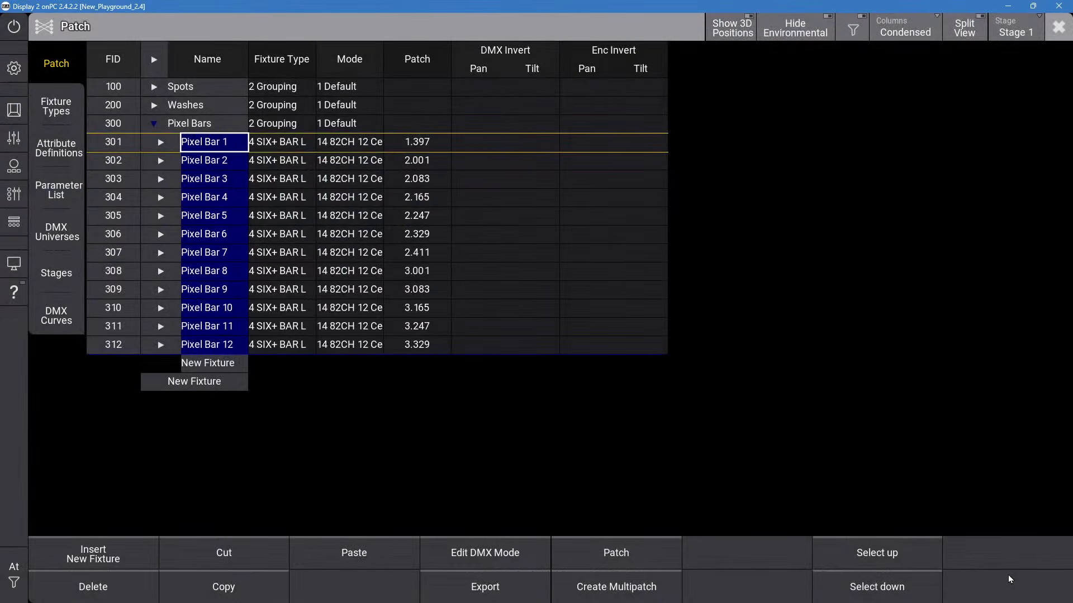
Examine the patched Pixel Bars group and the cells of Pixel Bar 1, leaving the group collapsed.
left_click(155, 124)
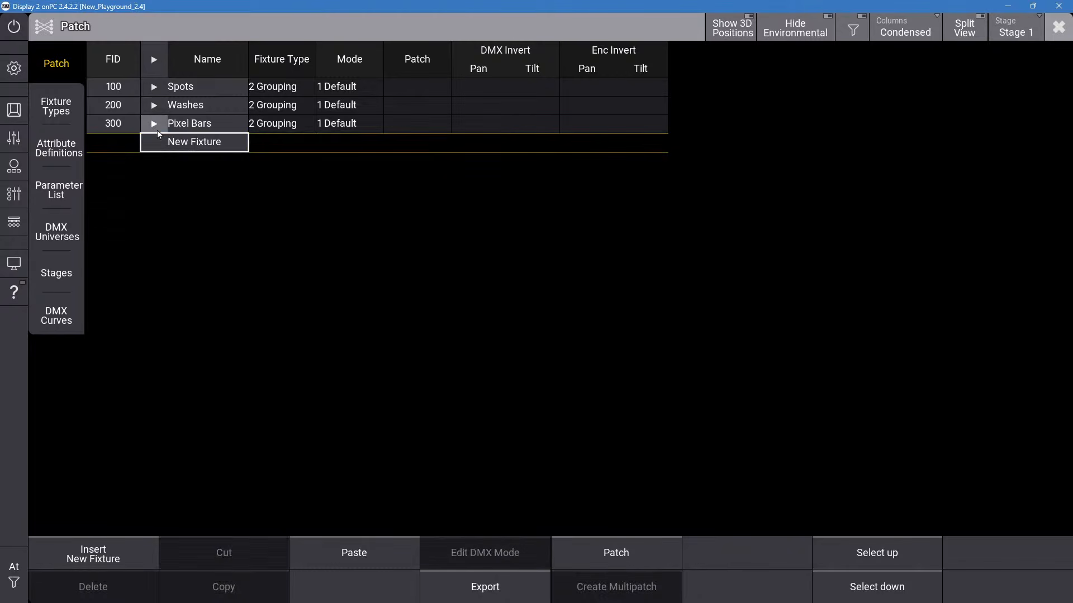
left_click(154, 124)
left_click(355, 143)
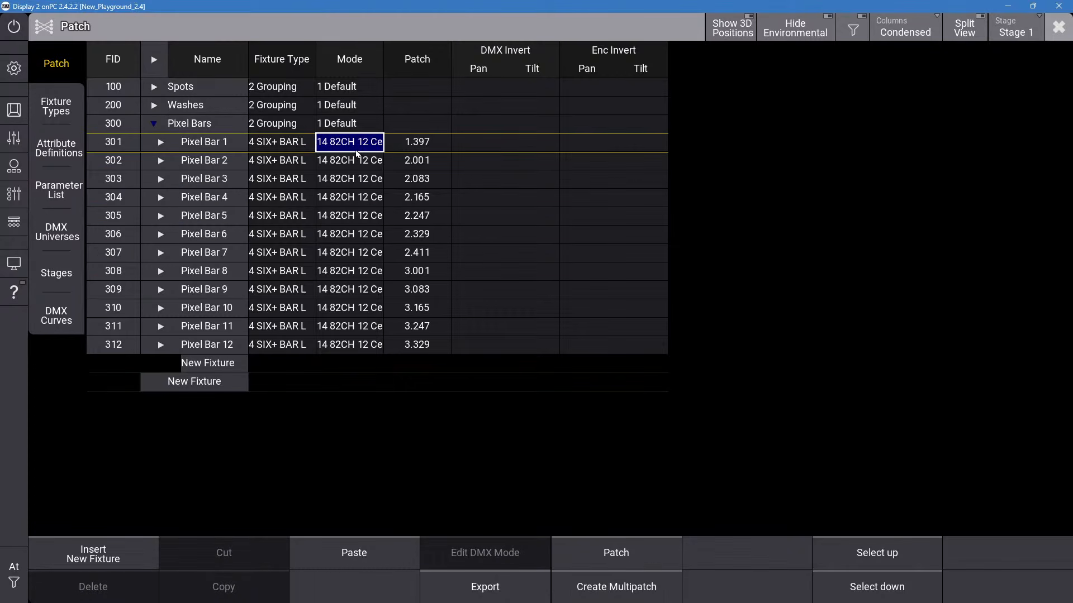
left_click(162, 142)
left_click(161, 140)
left_click(159, 123)
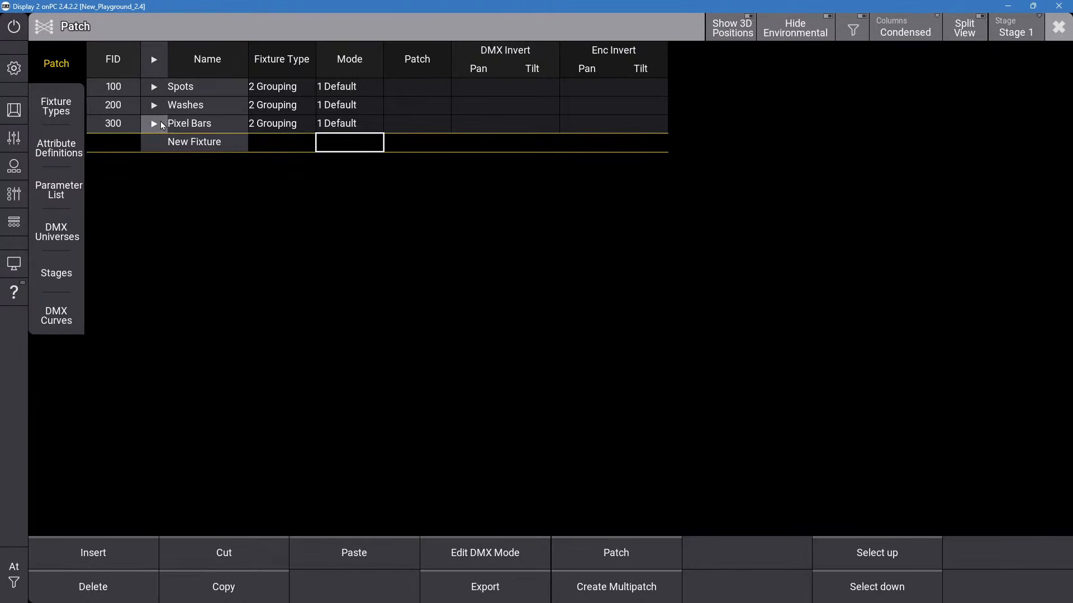
left_click(160, 123)
left_click(160, 123)
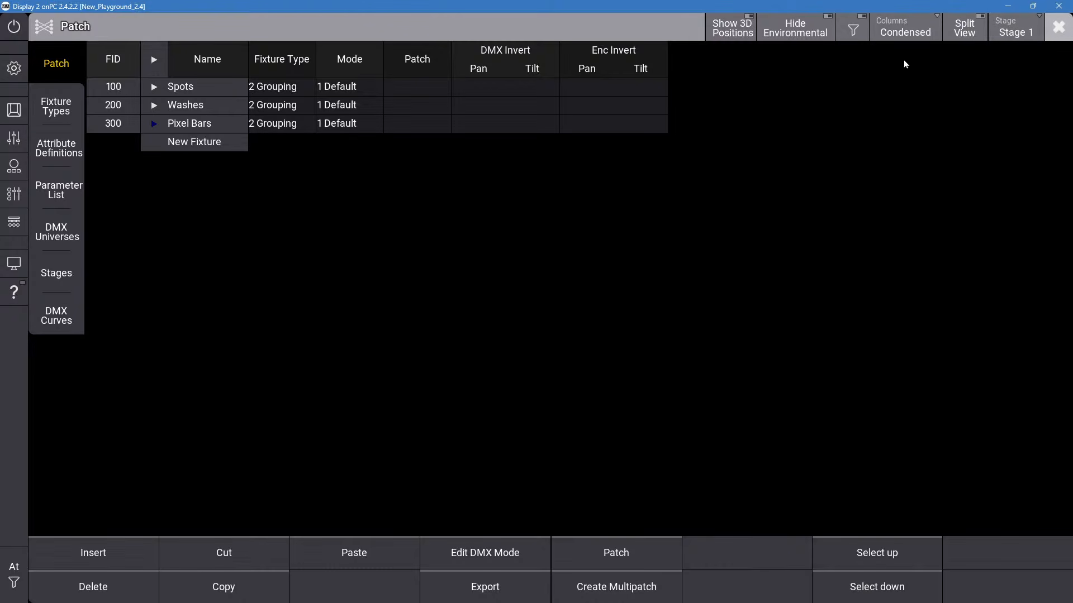
Show the 3D positions beside the patch list, and review the fixture types, attribute definitions, parameter list and DMX universes.
left_click(733, 32)
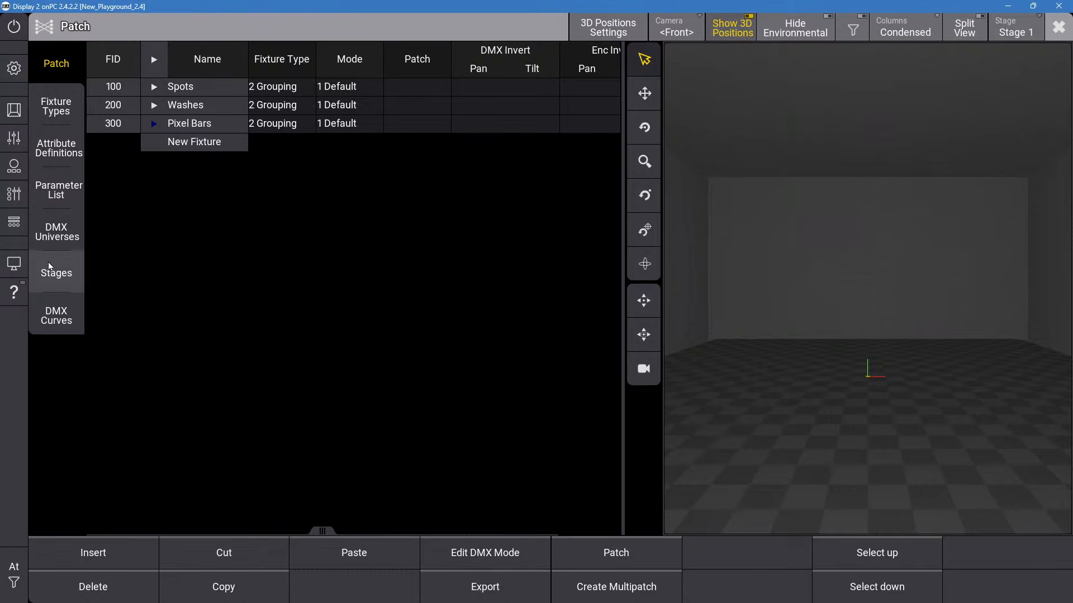
left_click(44, 108)
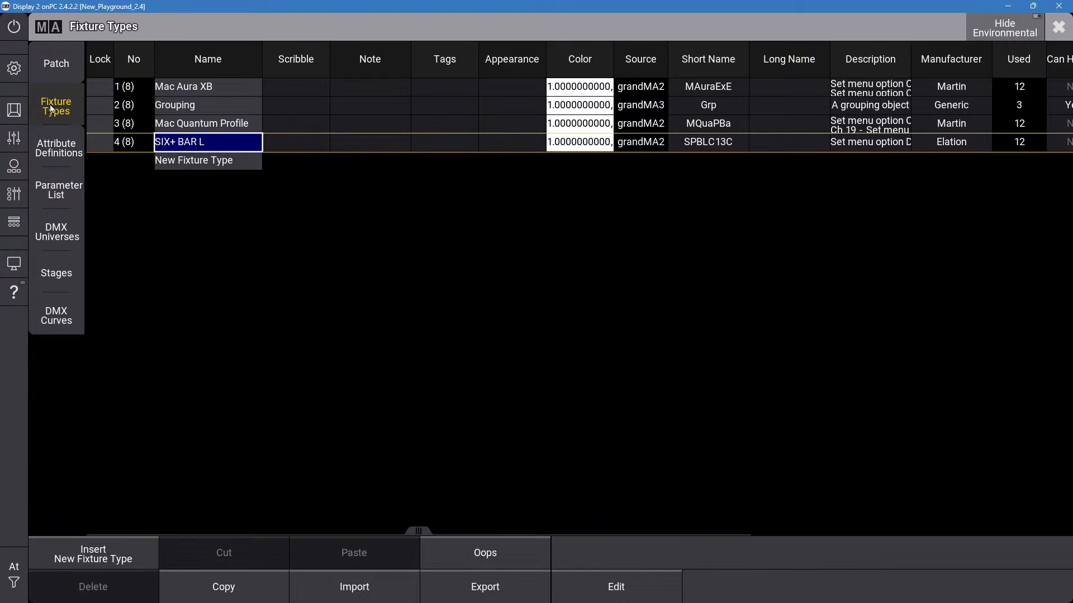
left_click(55, 73)
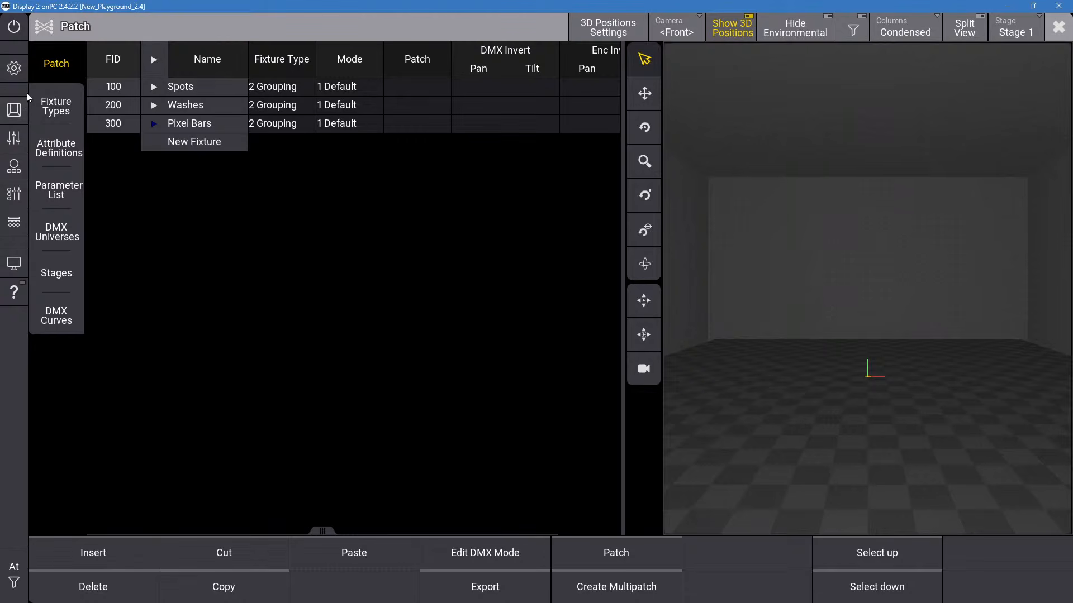
left_click(66, 115)
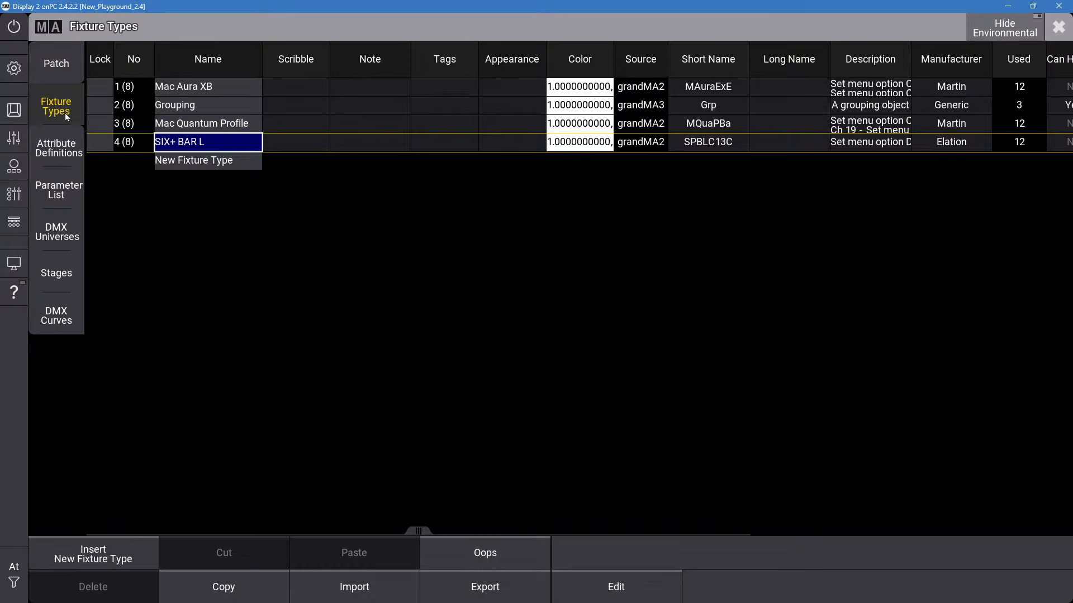
left_click(58, 148)
left_click(57, 191)
left_click(53, 231)
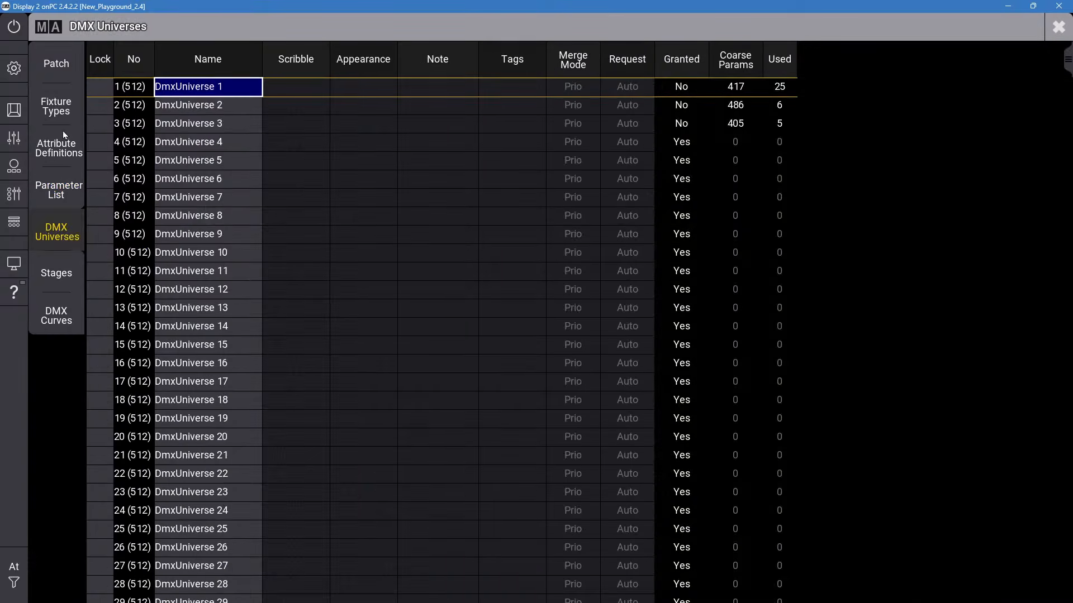
left_click(56, 63)
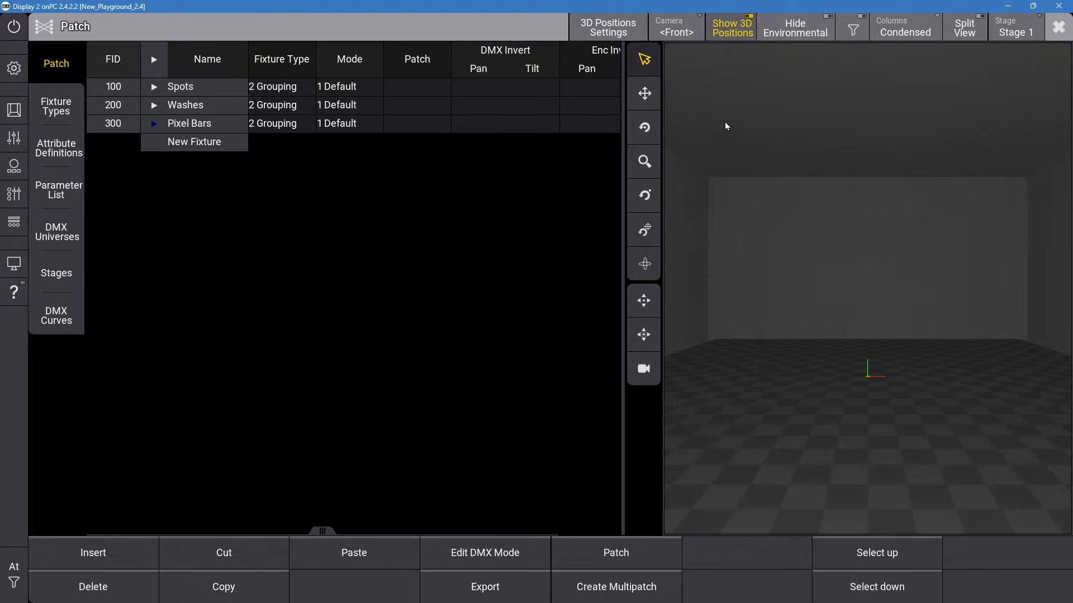
Expand the Spots group to list its Quantum fixtures, and switch the patch columns to Full.
left_click(152, 86)
left_click(211, 108)
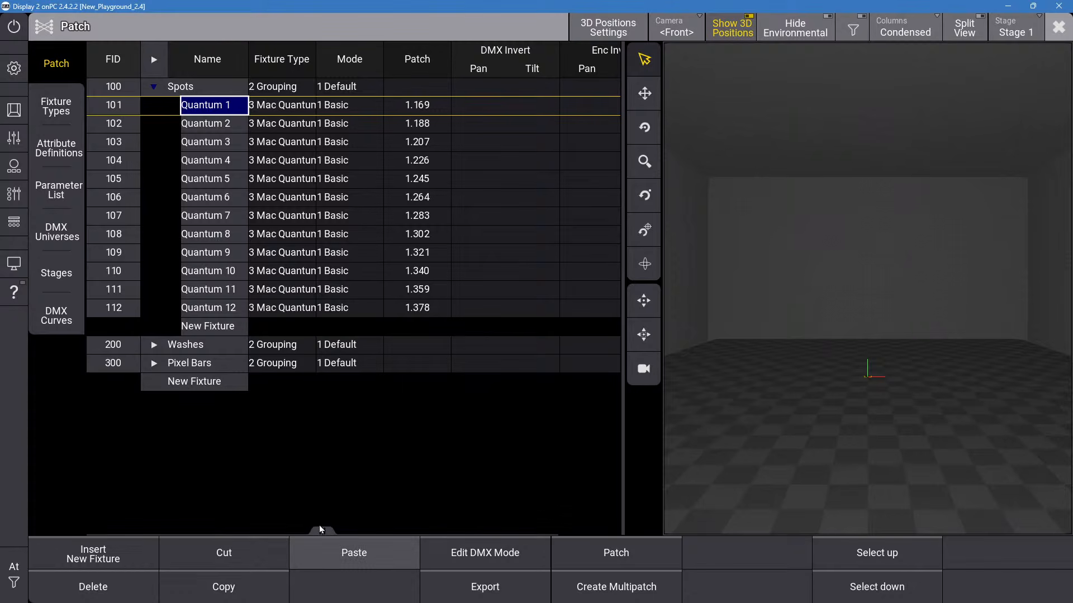
left_click_drag(317, 534, 438, 525)
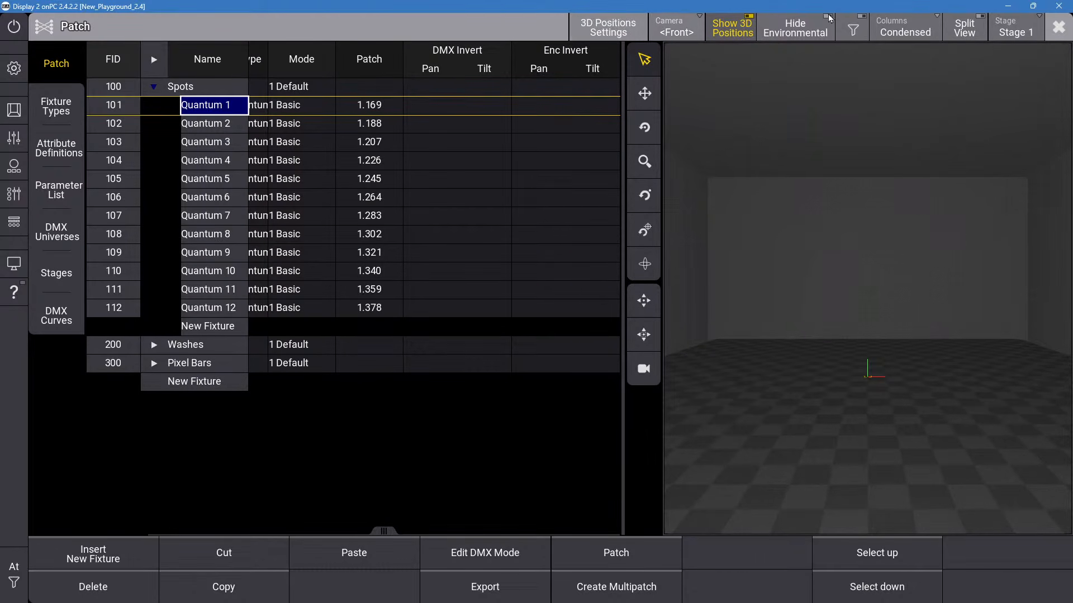
left_click(608, 27)
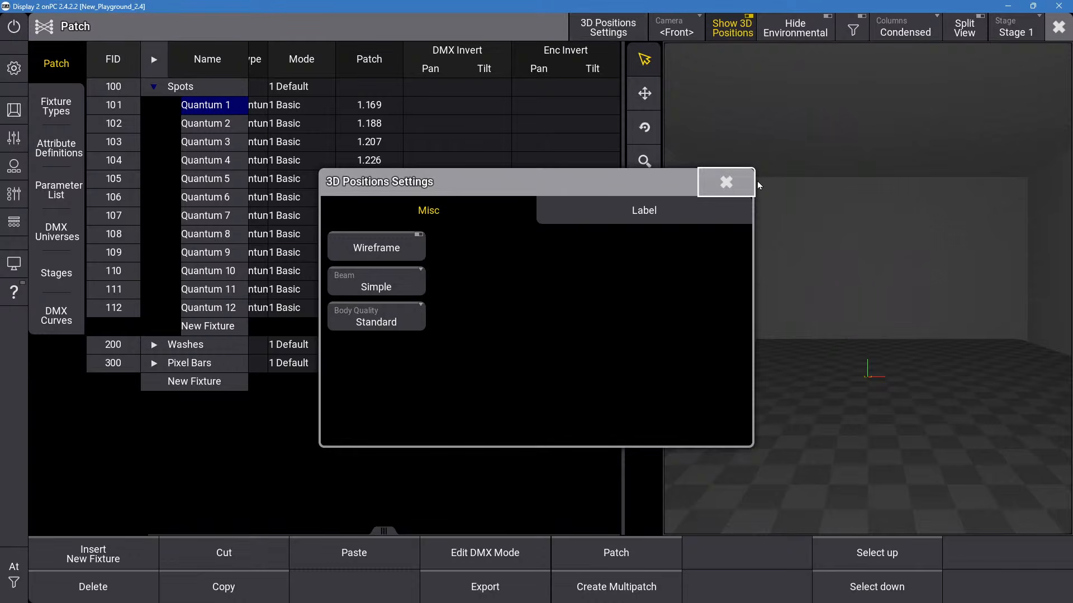
left_click(748, 184)
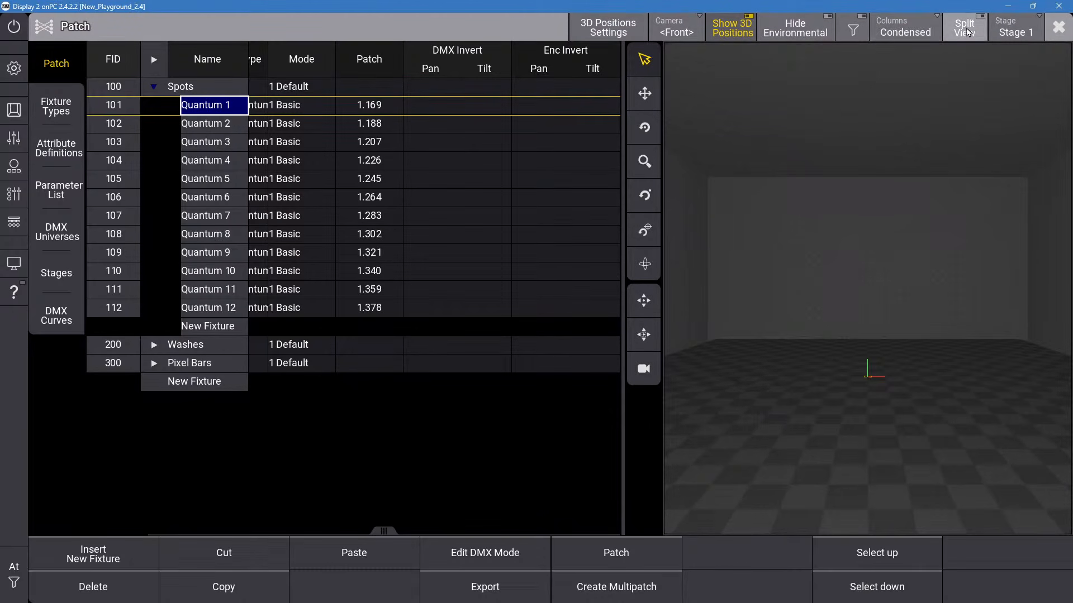
left_click(905, 28)
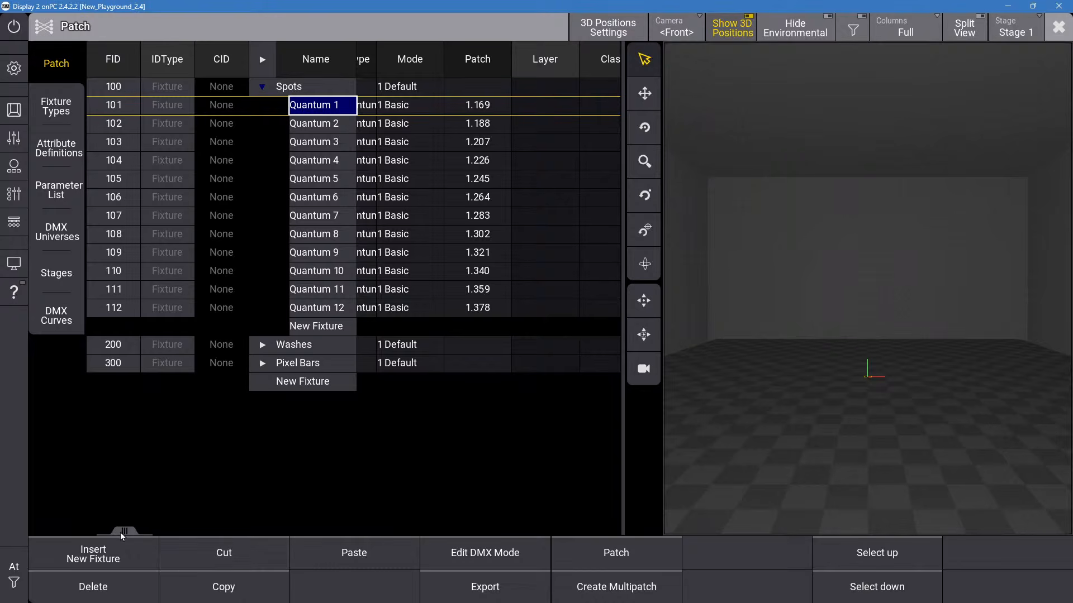
left_click_drag(122, 536, 265, 505)
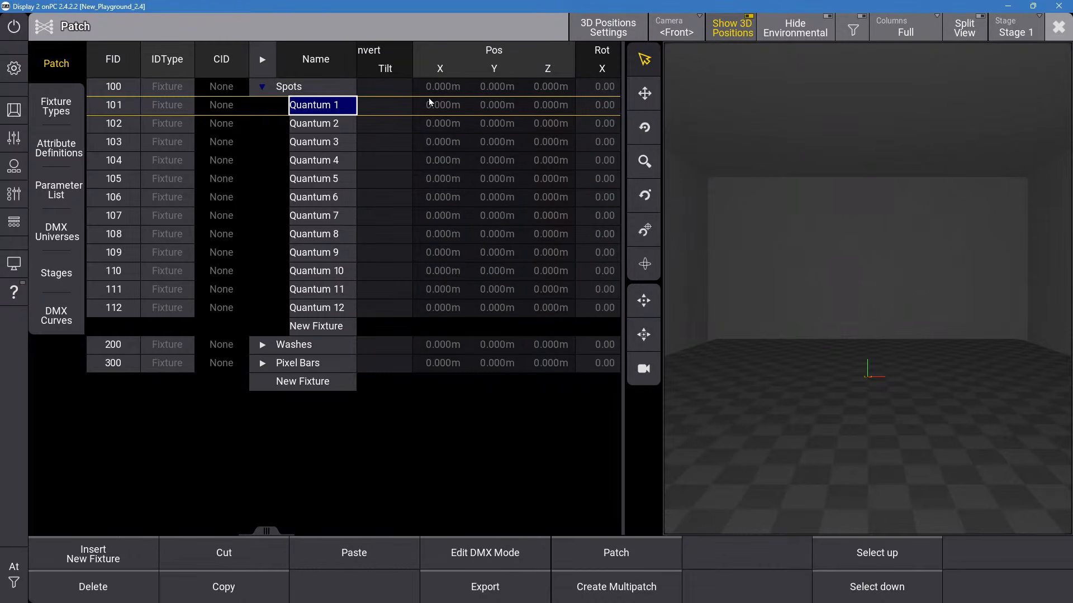
Set the Pos X of Quantum 1 through Quantum 6 to 6 m.
left_click_drag(442, 106, 444, 316)
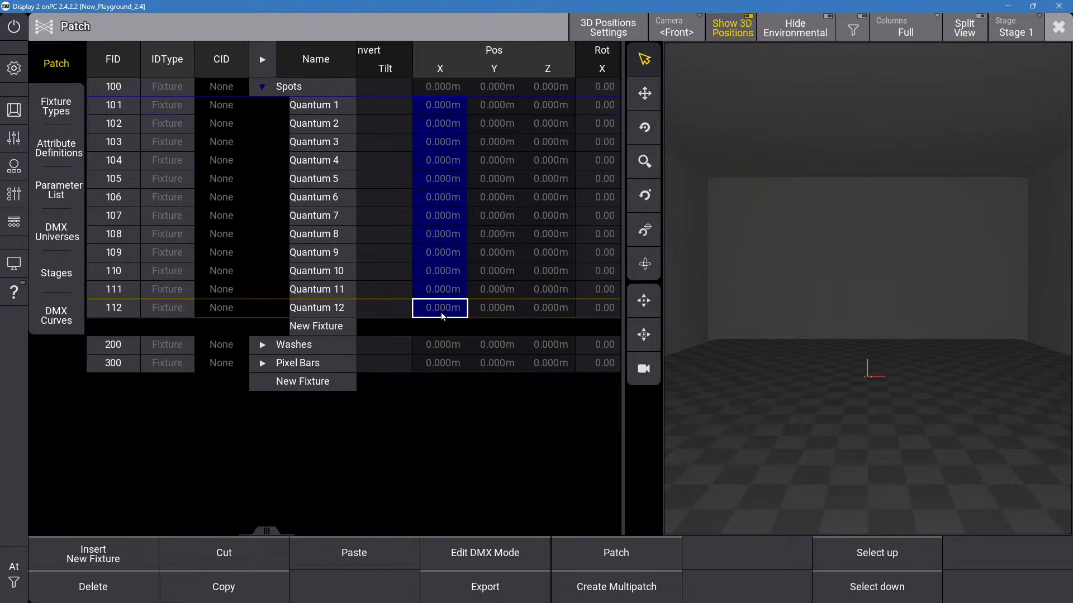
left_click(433, 198)
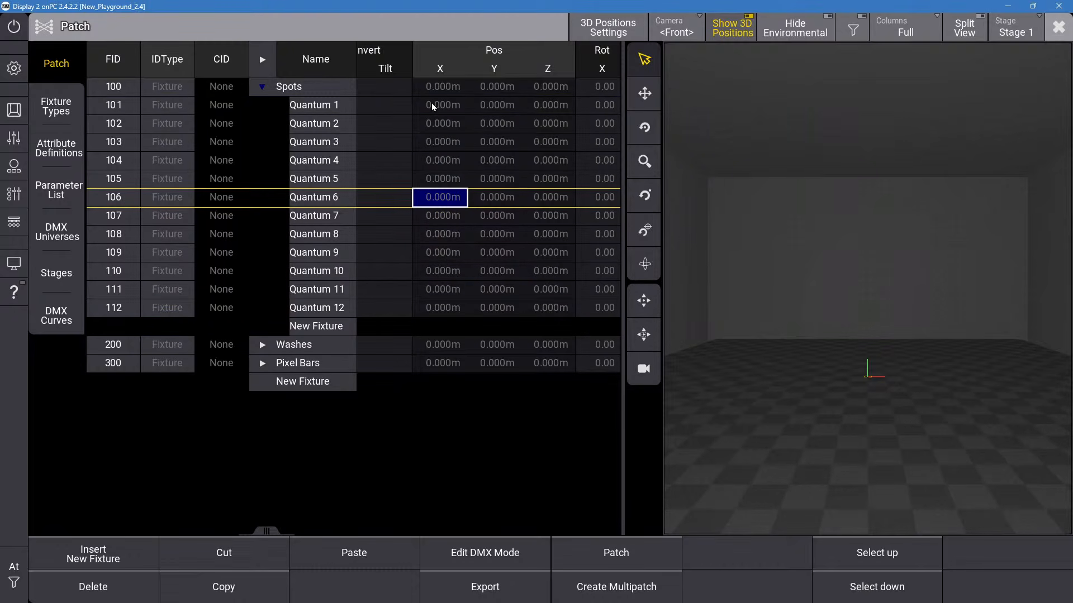
left_click_drag(433, 106, 435, 197)
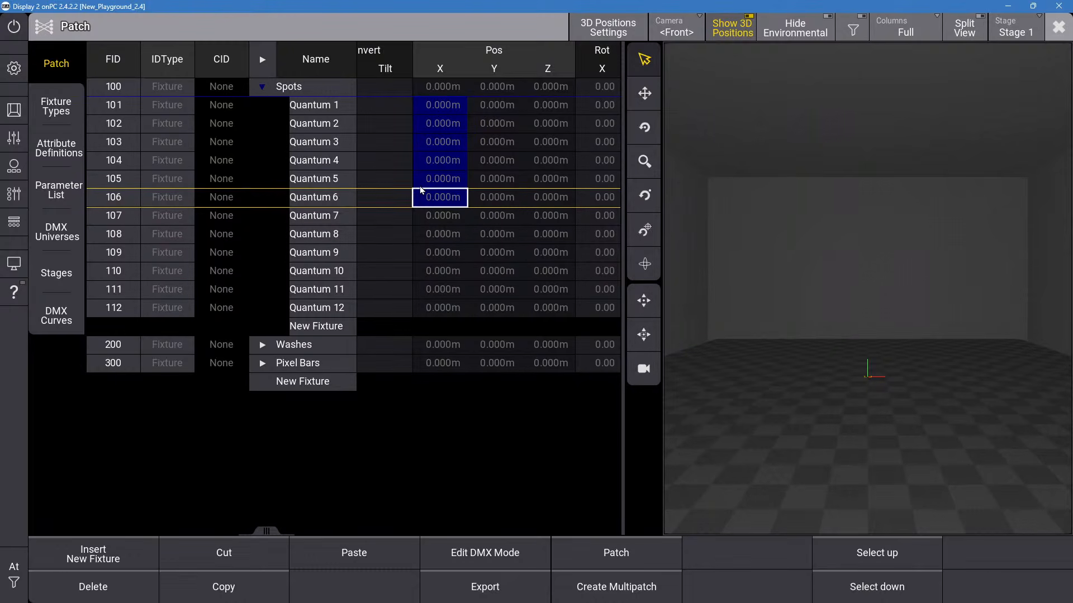
left_click(440, 203)
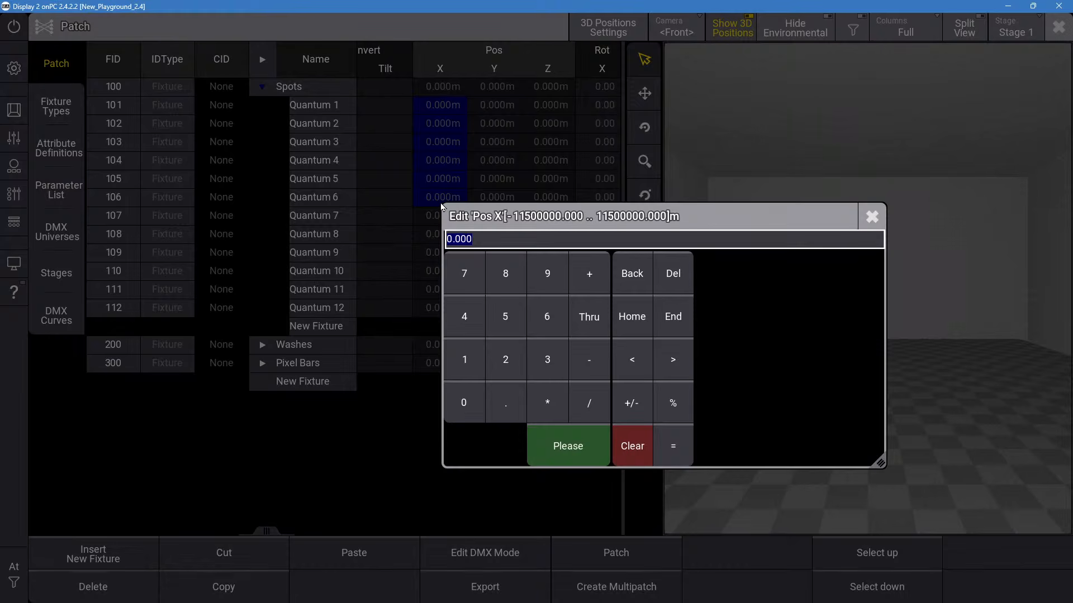
type("6")
key("Return")
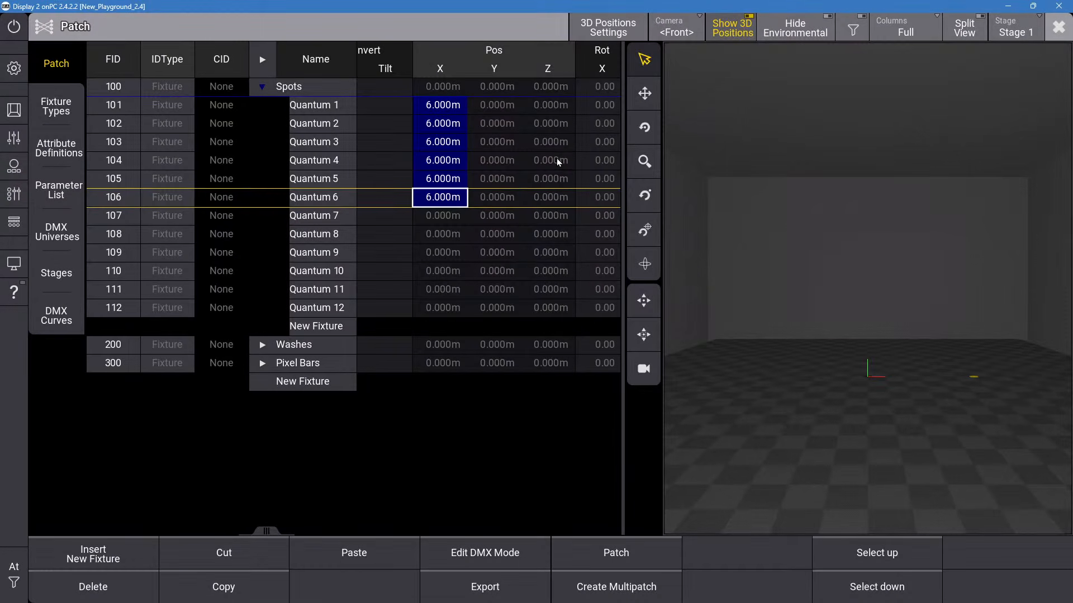
Reset the Pos X of Quantum 1 through Quantum 6 to 0 m.
left_click(484, 202)
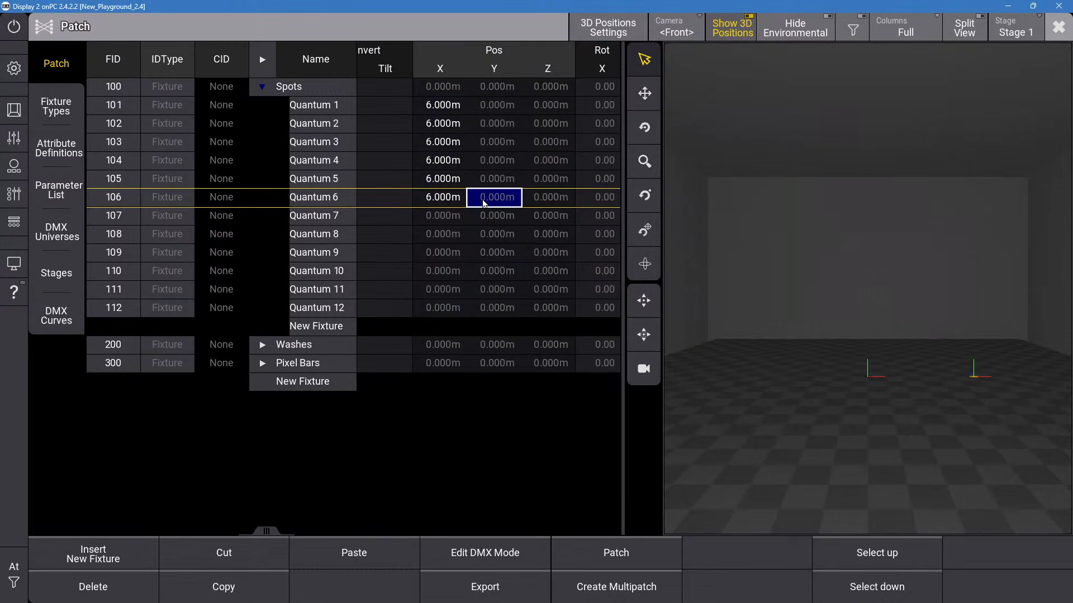
left_click(497, 106)
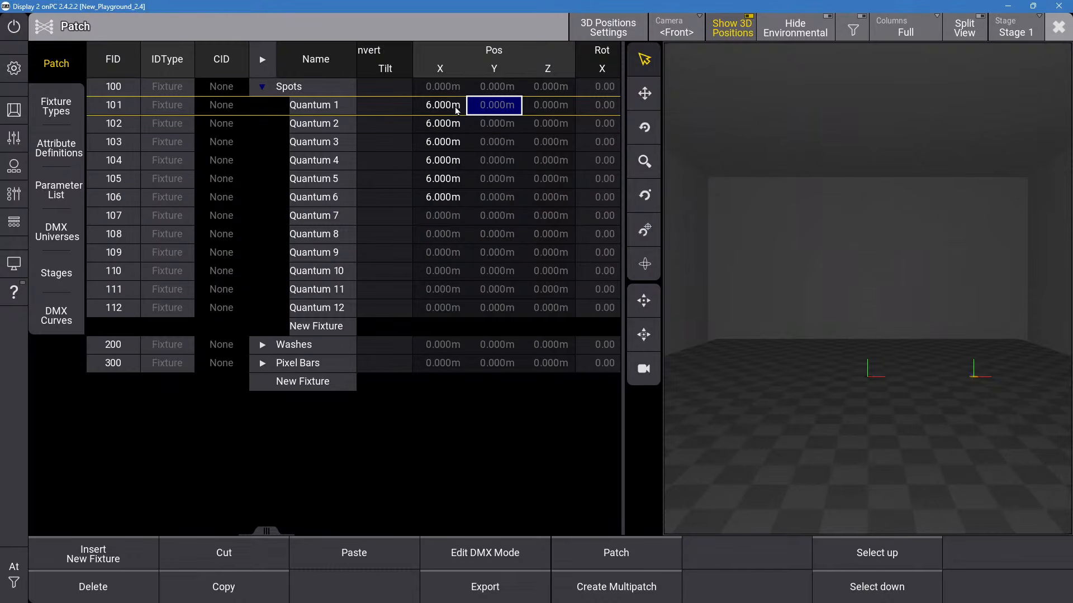
left_click_drag(454, 109, 447, 200)
double_click(447, 200)
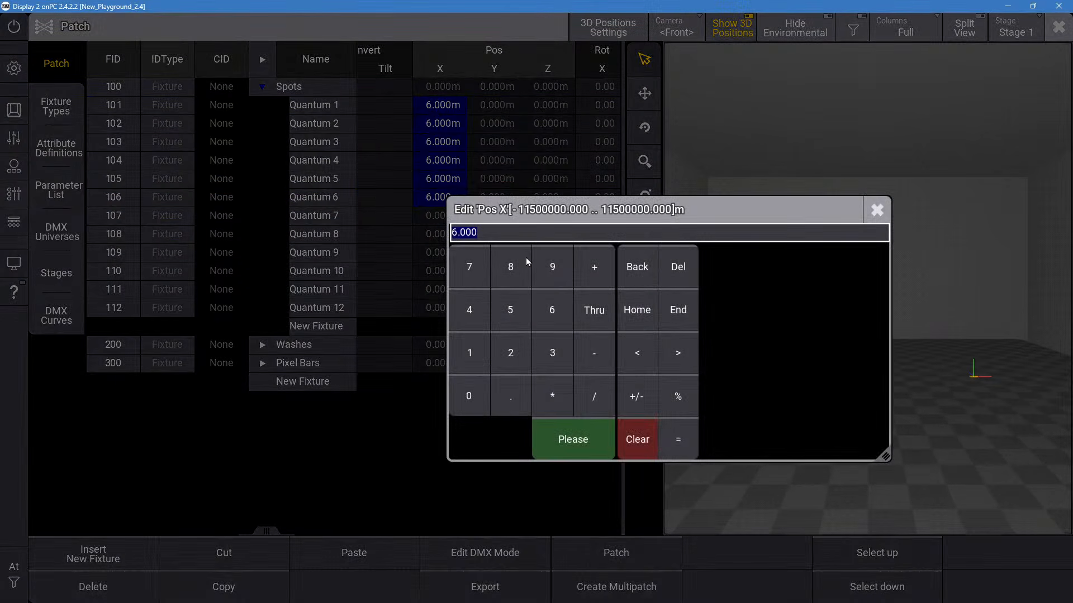
type("0")
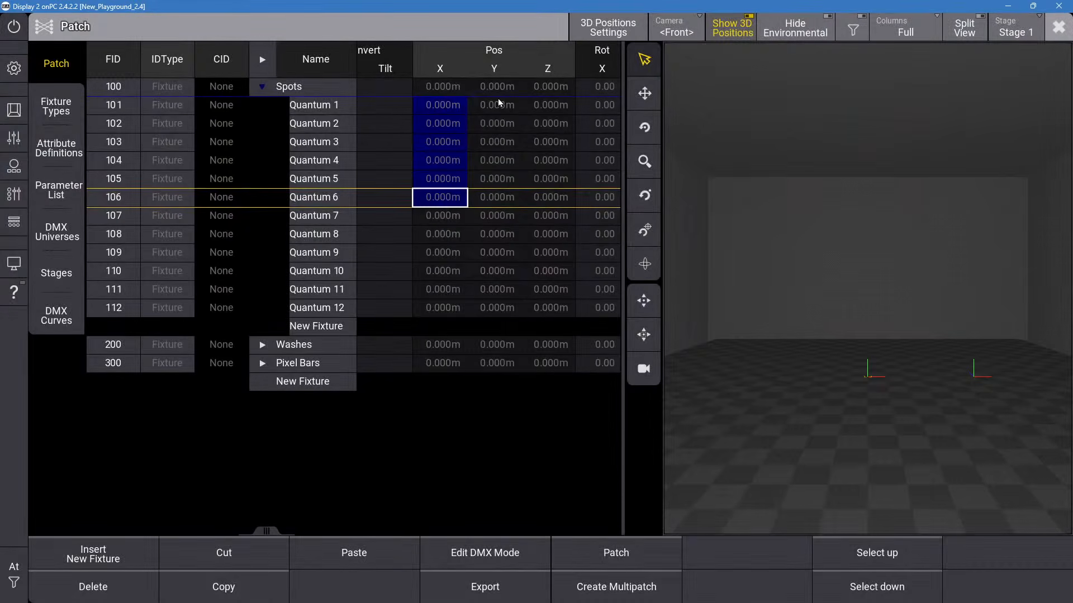
Set the Pos Y of Quantum 1 through Quantum 6 to 6 m.
left_click_drag(496, 109, 507, 205)
right_click(507, 205)
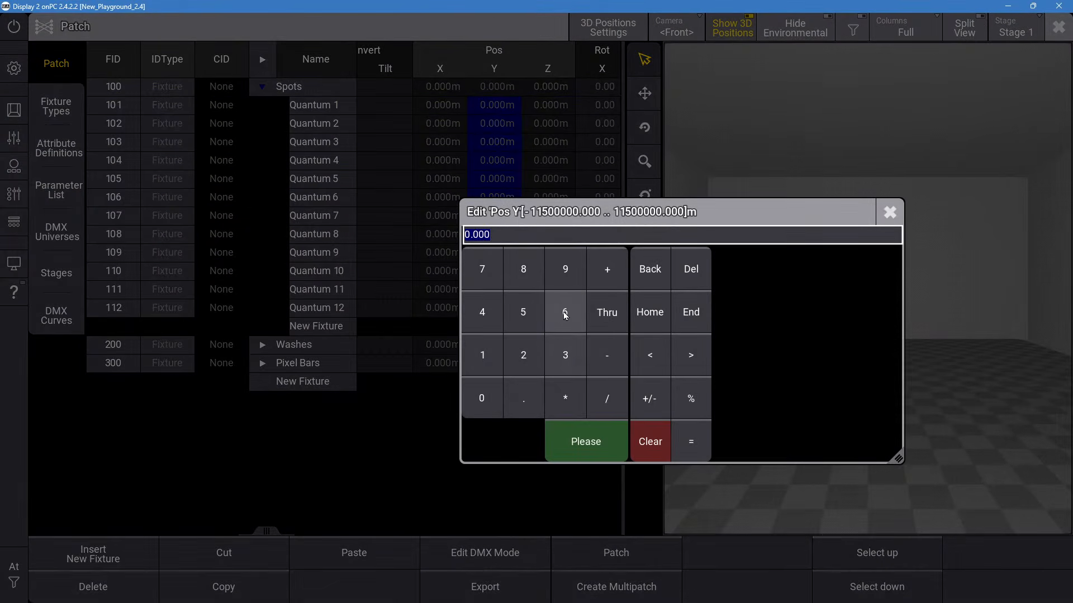
left_click(564, 312)
left_click(587, 439)
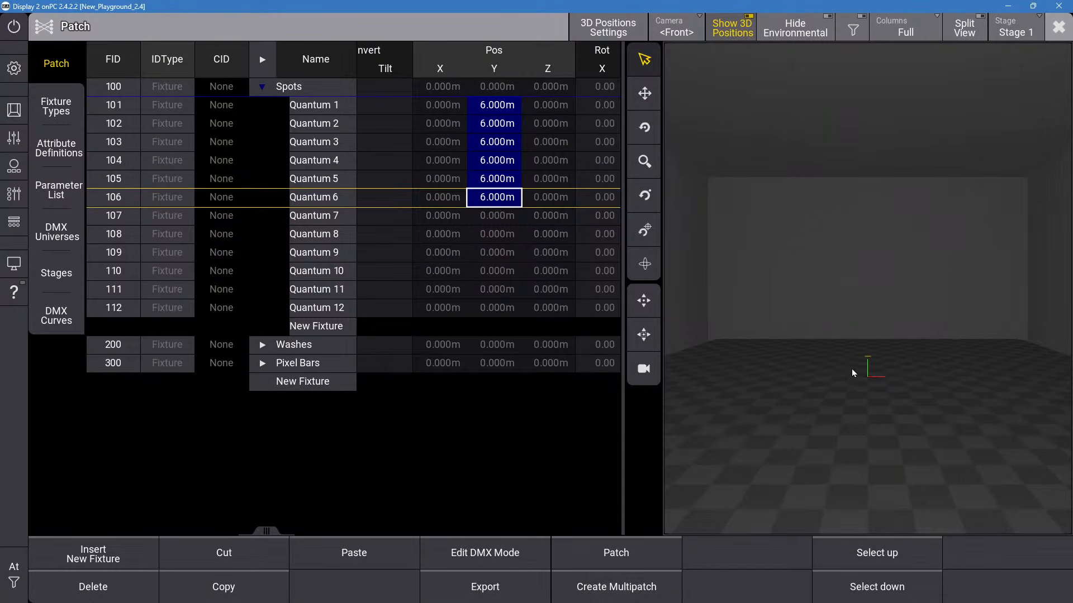
Set the Pos Z of Quantum 1 through Quantum 6 to 6 m.
left_click_drag(545, 105, 554, 202)
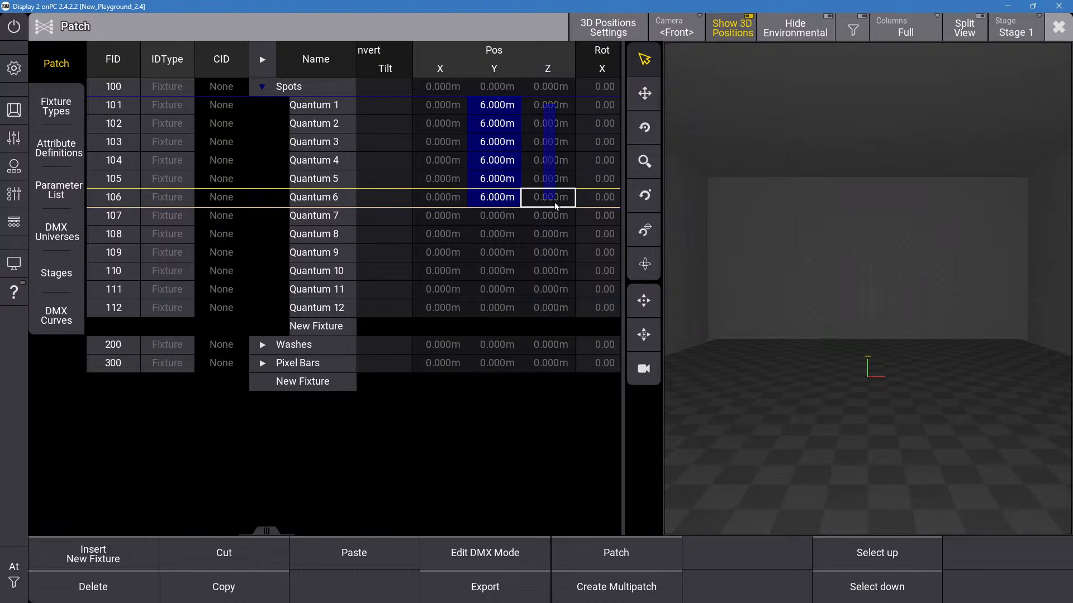
right_click(554, 202)
left_click(565, 313)
left_click(581, 444)
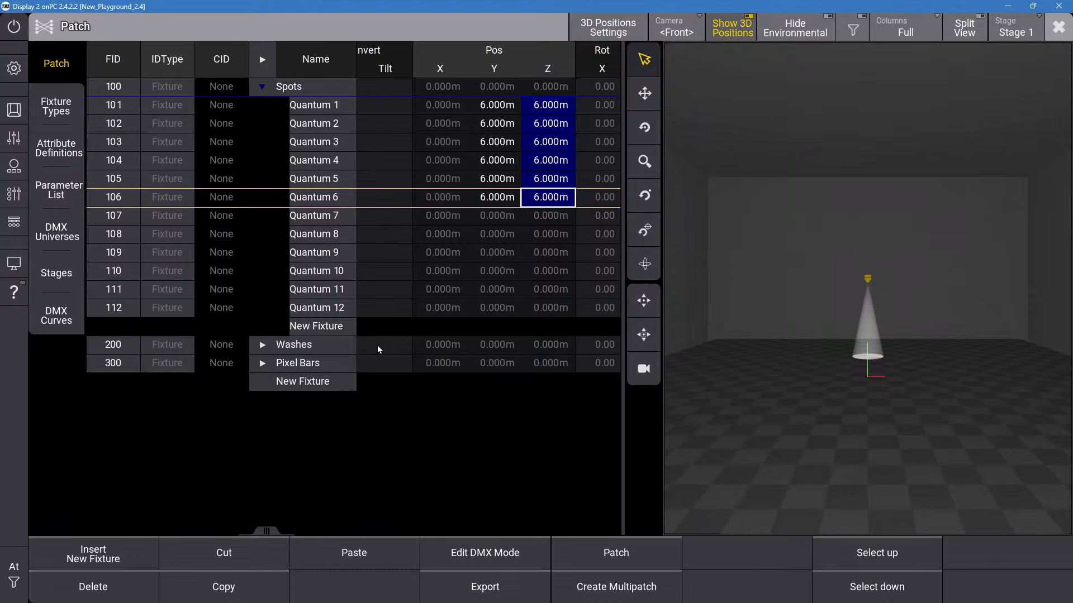
Set the Pos Y of Quantum 1 through Quantum 6 to 2 m.
left_click_drag(490, 105, 499, 204)
double_click(500, 203)
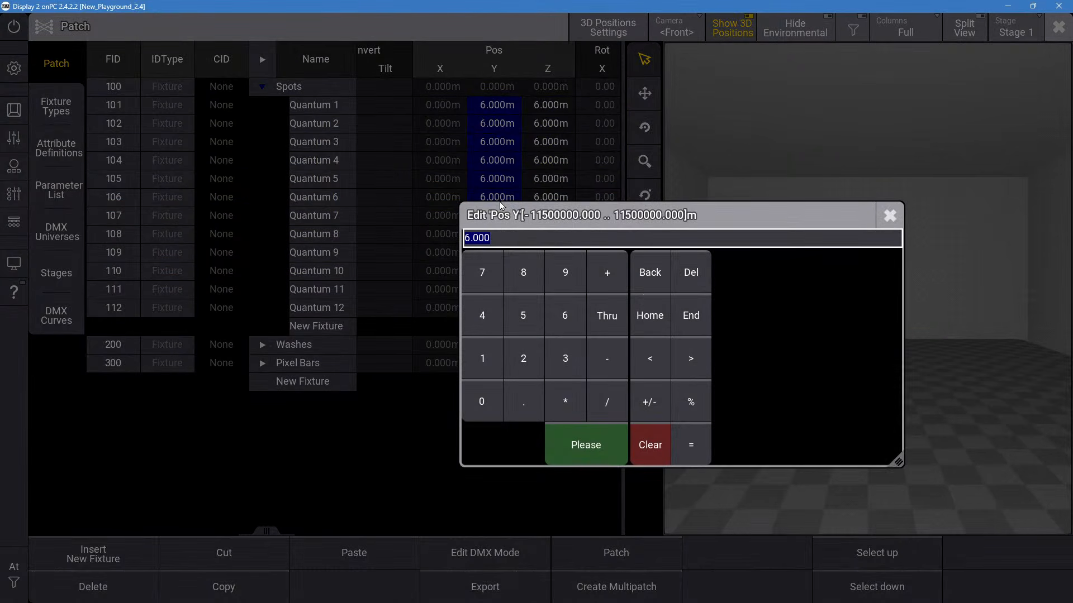
left_click(493, 403)
left_click(651, 275)
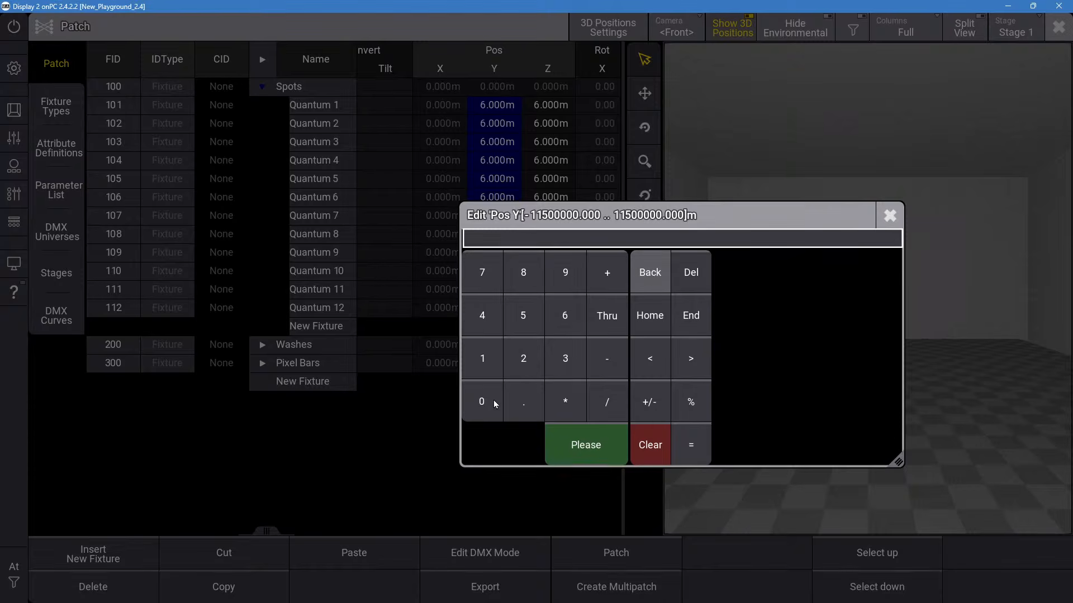
left_click(519, 364)
left_click(578, 462)
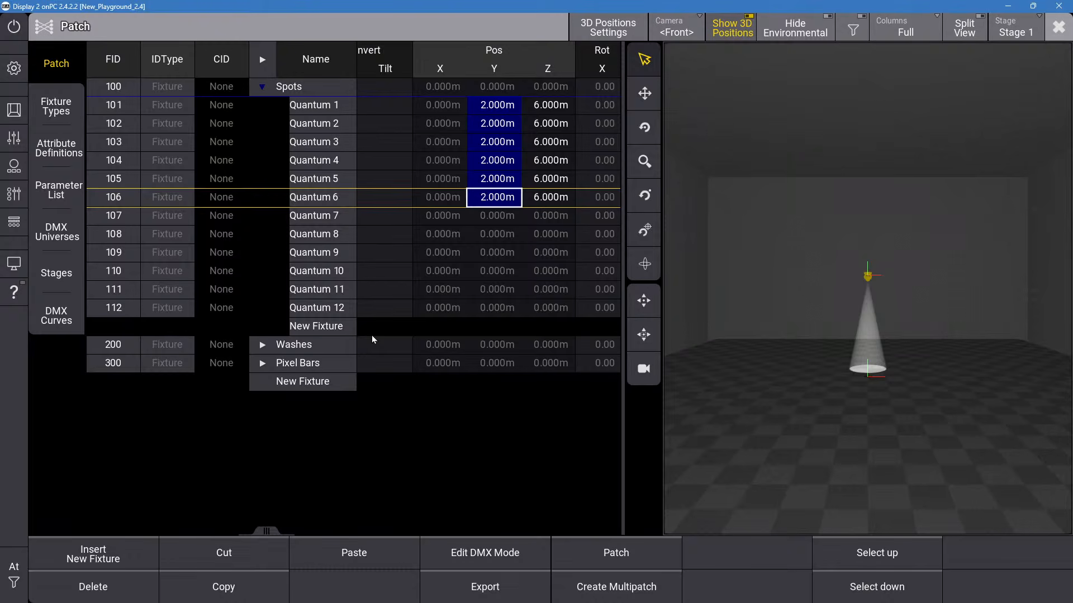
Spread the Pos X of Quantum 1 through Quantum 6 evenly with the range -3 Thru 3.
left_click_drag(450, 109, 446, 202)
left_click(447, 202)
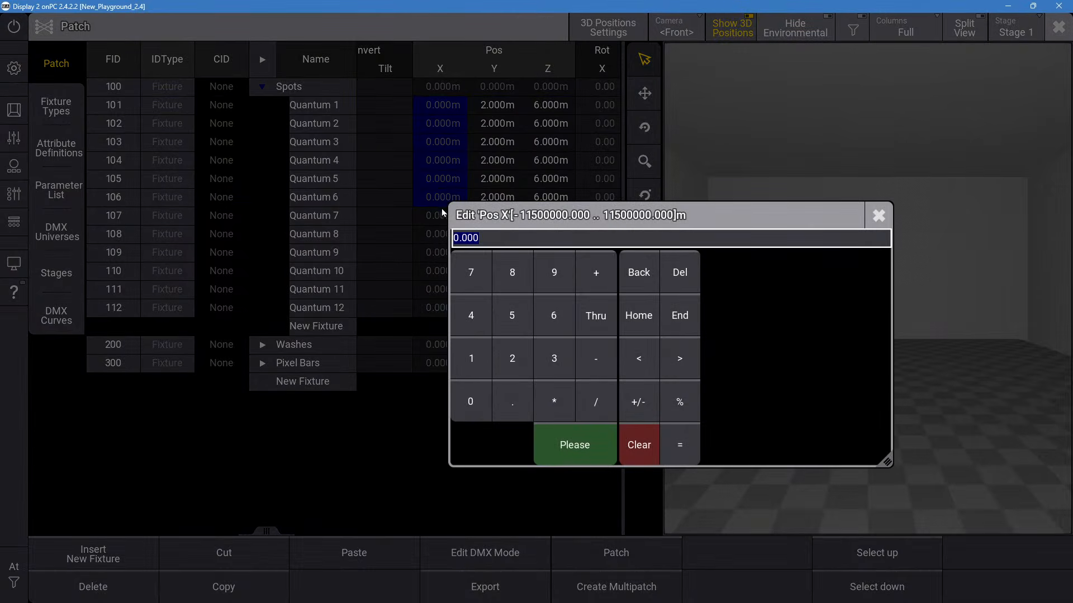
left_click(593, 362)
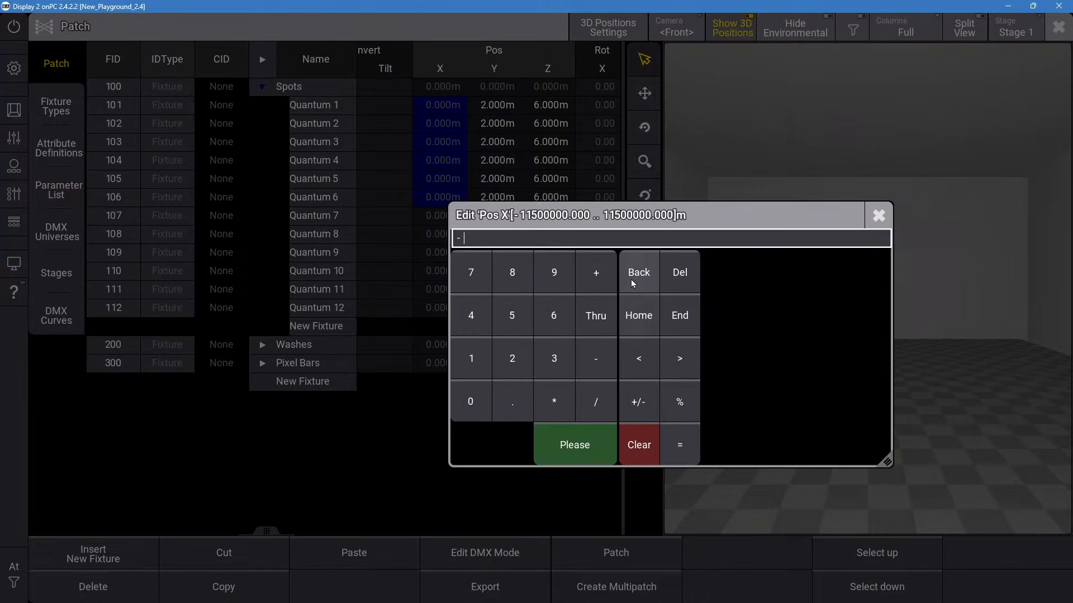
left_click(555, 363)
left_click(585, 334)
left_click(544, 363)
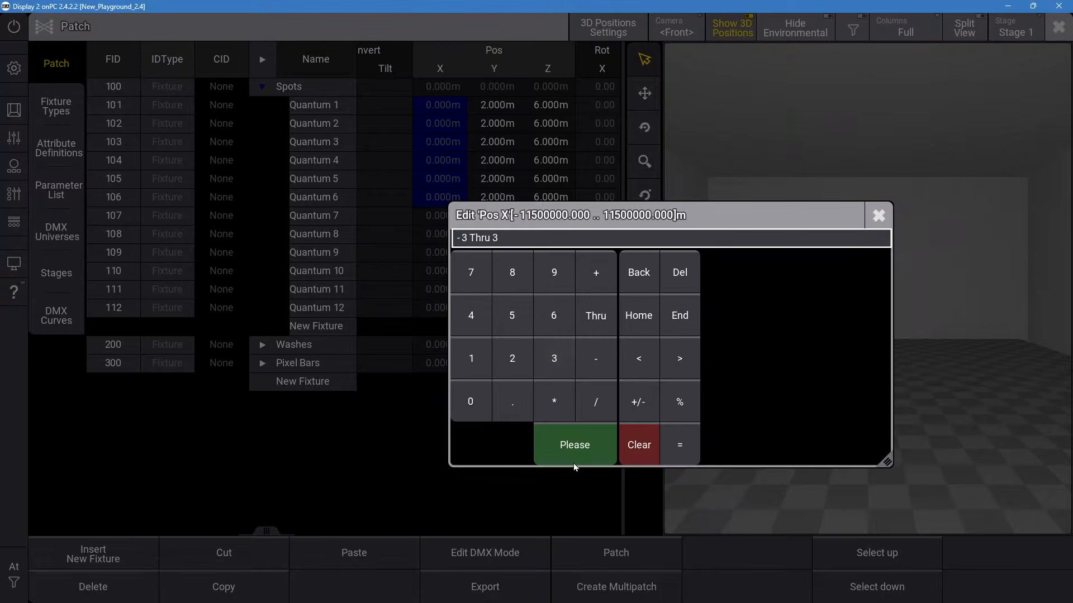
left_click(574, 456)
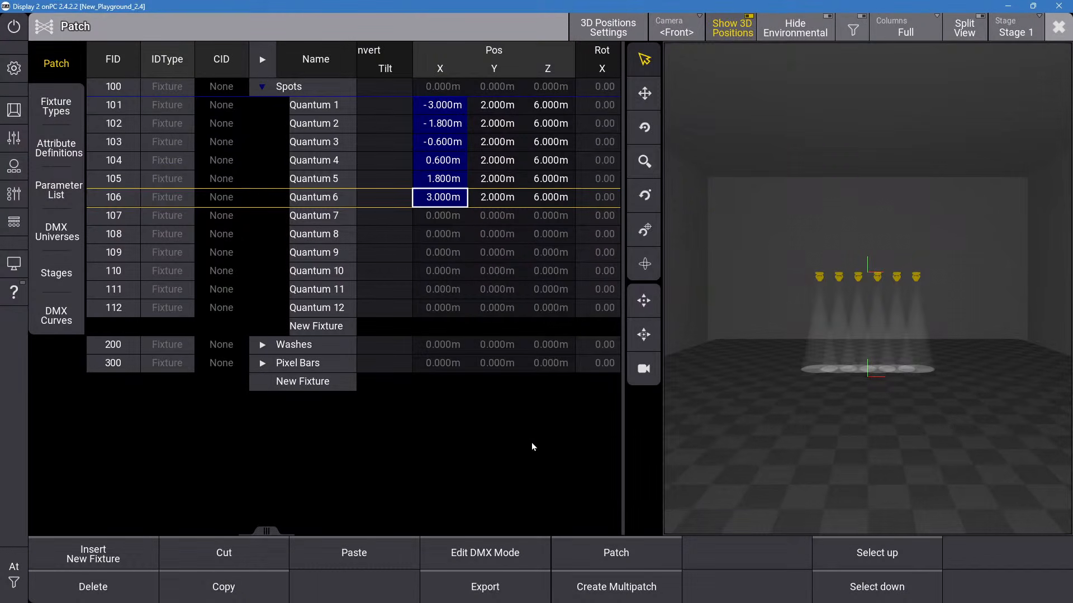
Expand the Washes group to list its Aura fixtures.
left_click(440, 217)
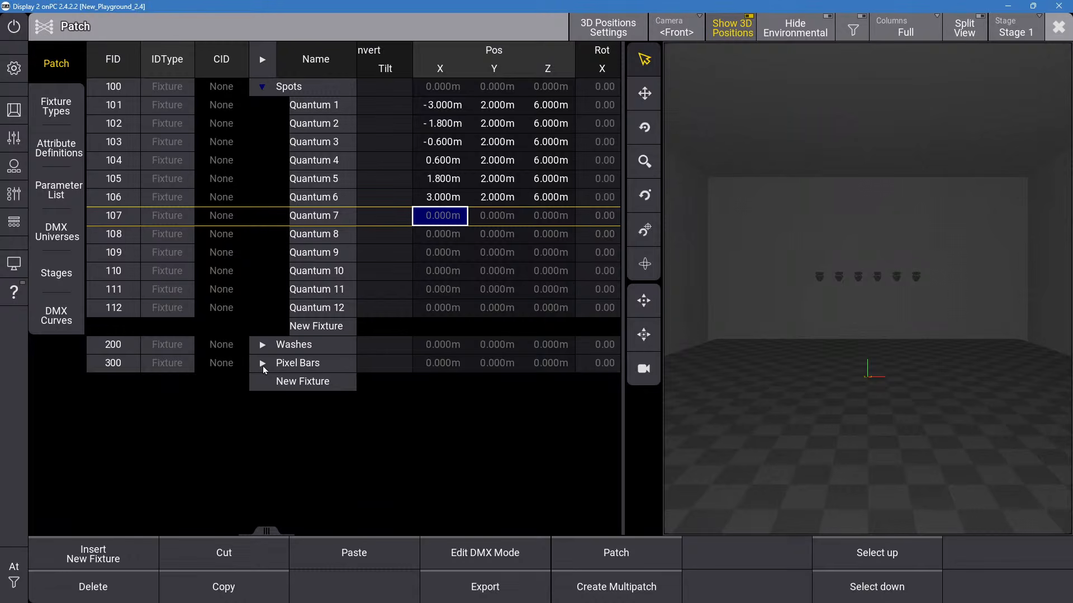
left_click(274, 348)
left_click(336, 367)
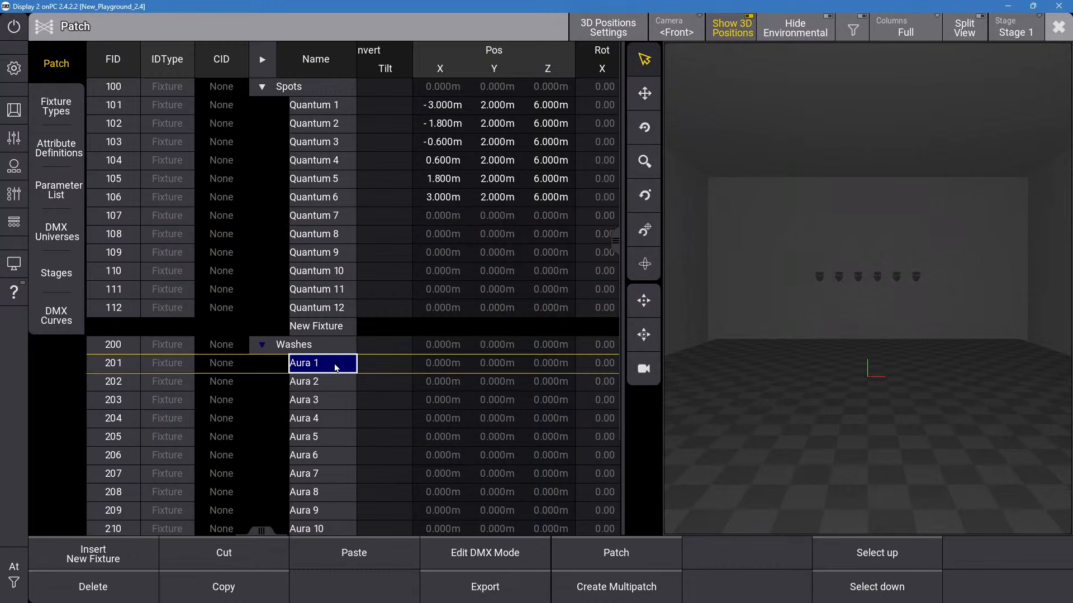
key("Down")
key("Down")
key("Down")
key("Down")
key("Down")
key("Down")
key("Down")
key("Down")
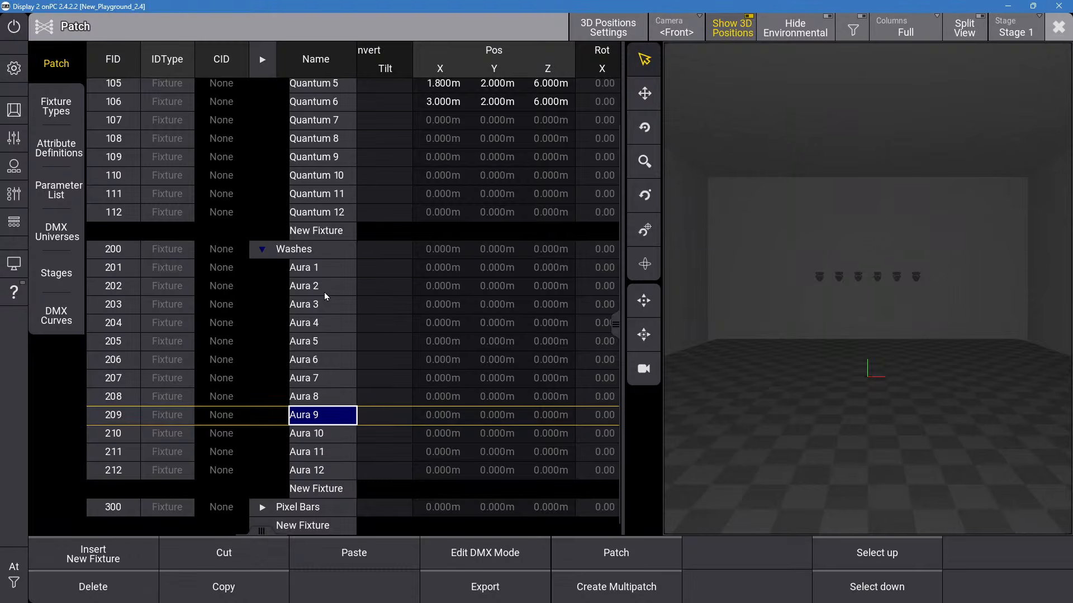
left_click(320, 268)
left_click_drag(341, 273, 352, 434)
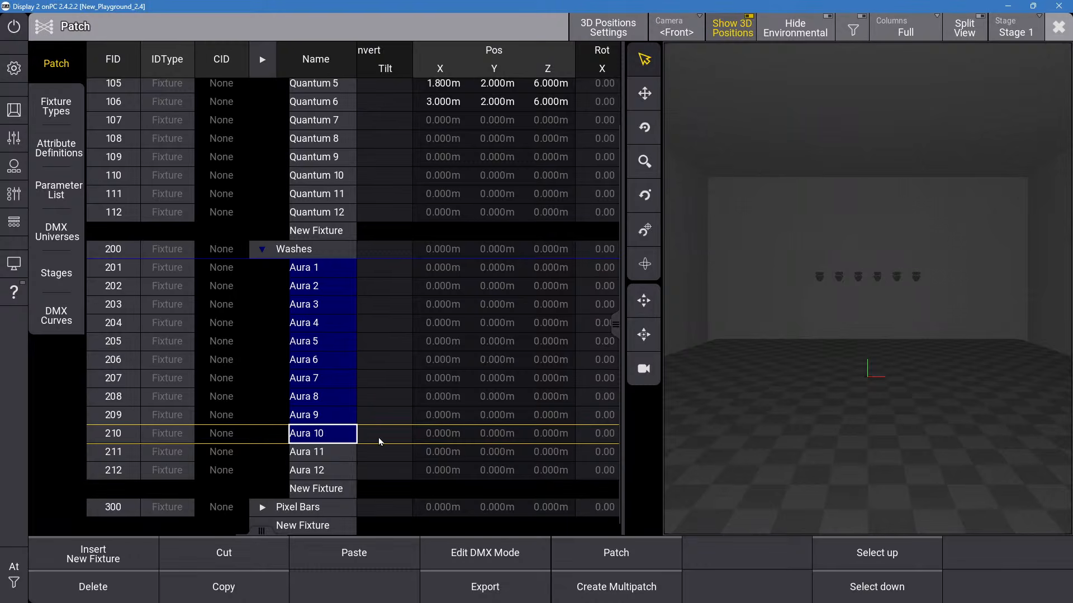
left_click(403, 430)
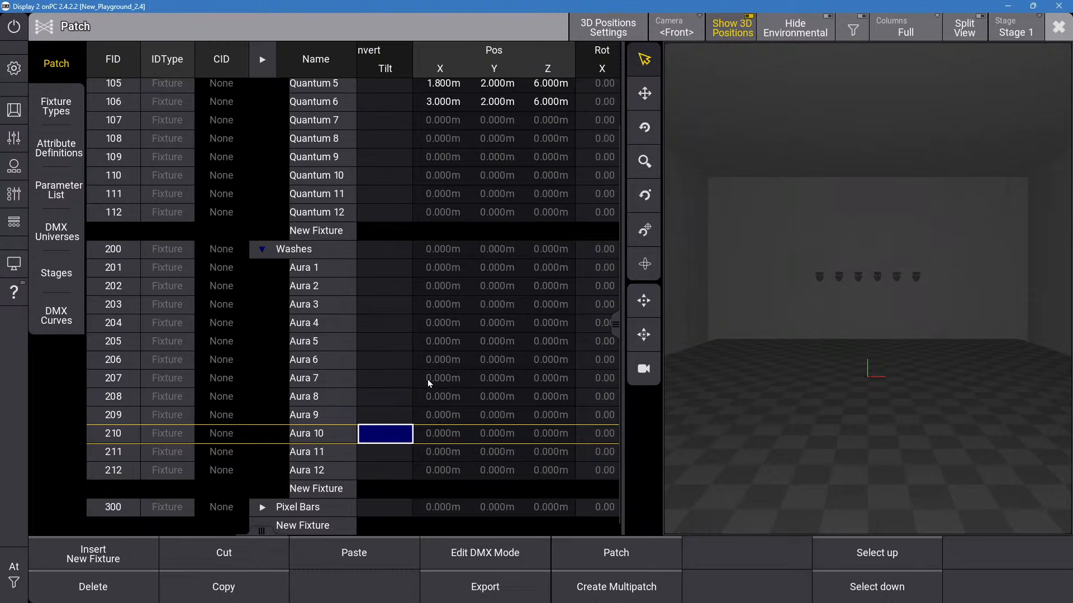
left_click(327, 271)
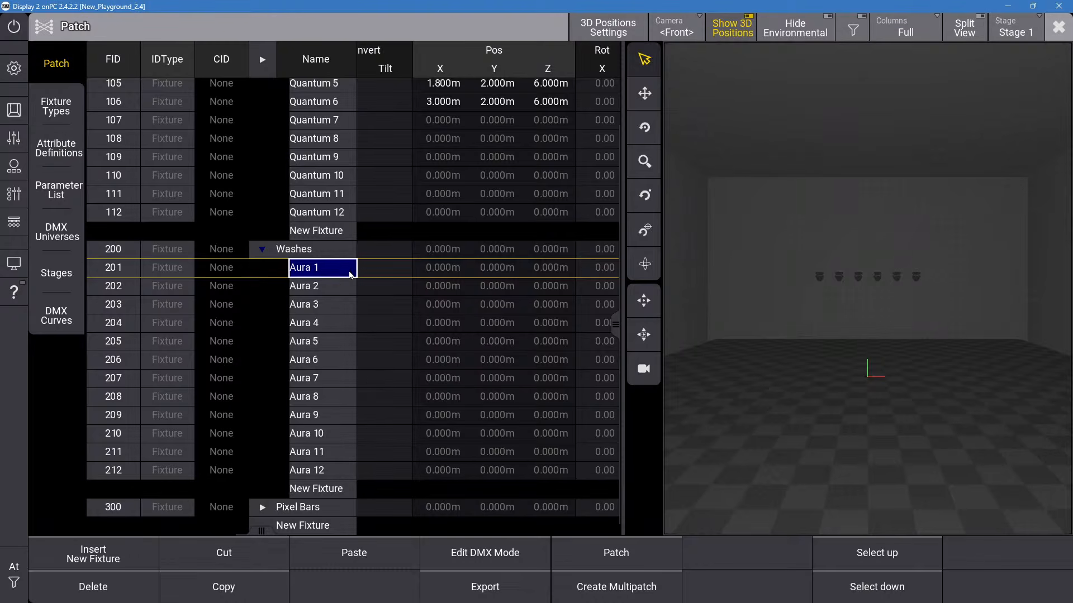
left_click_drag(349, 269, 316, 433)
left_click(436, 364)
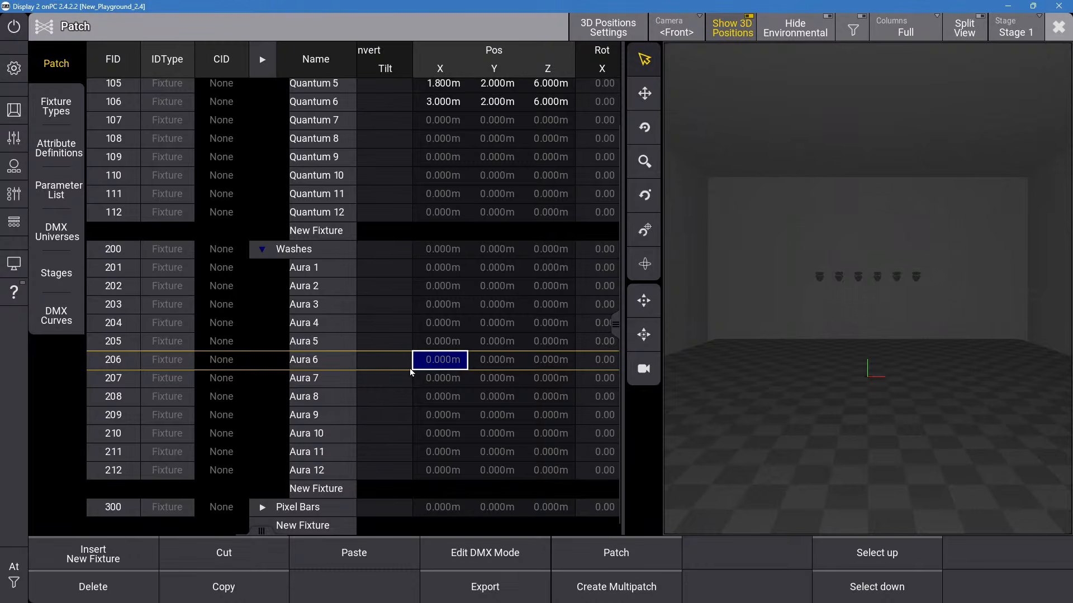
left_click(439, 398)
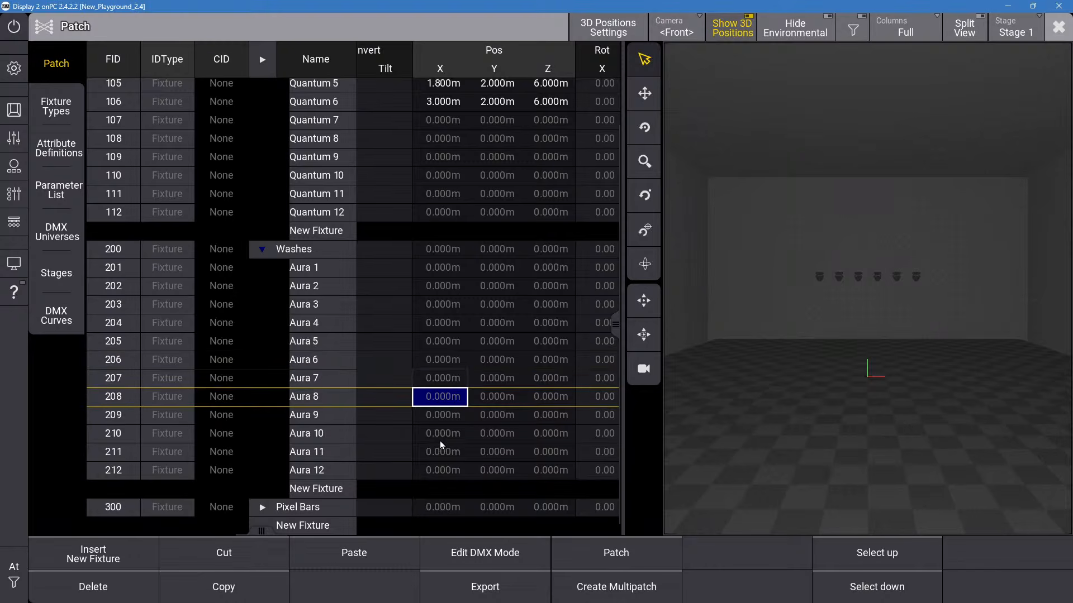
left_click(439, 452)
Examine the Pixel Bars group and the instances inside Pixel Bar 1, and collapse both again.
left_click(262, 508)
scroll(425, 371, "down", 17)
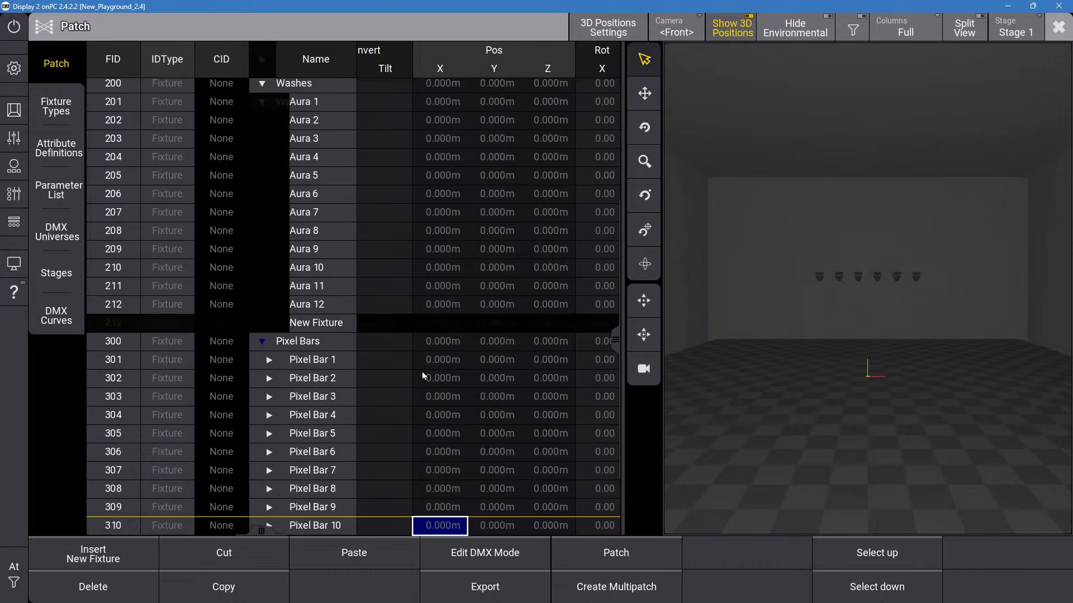
left_click(280, 288)
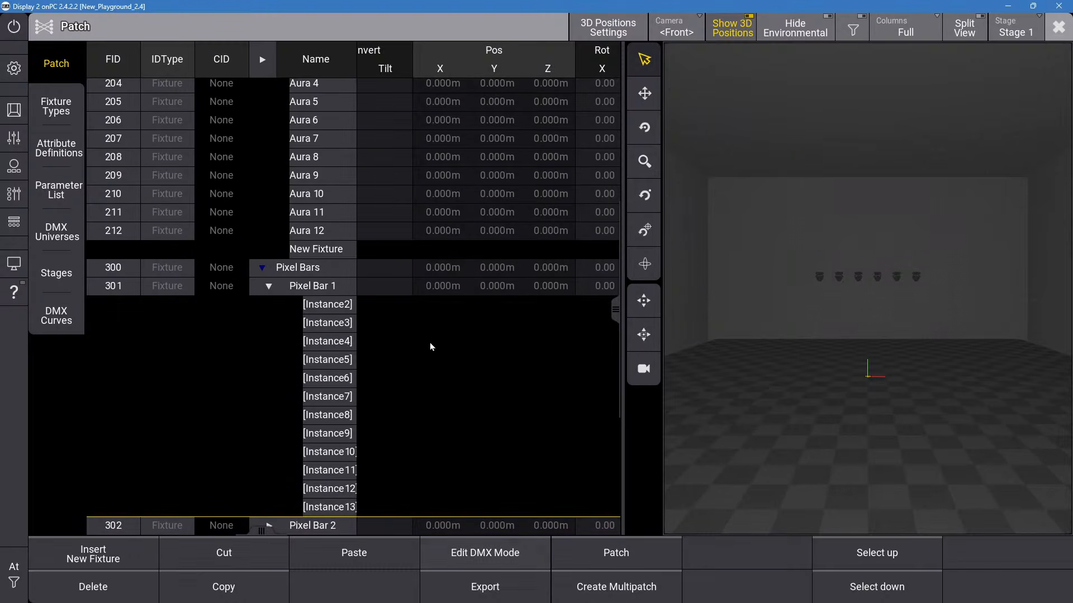
scroll(429, 346, "down", 3)
scroll(429, 345, "up", 1)
scroll(427, 342, "up", 20)
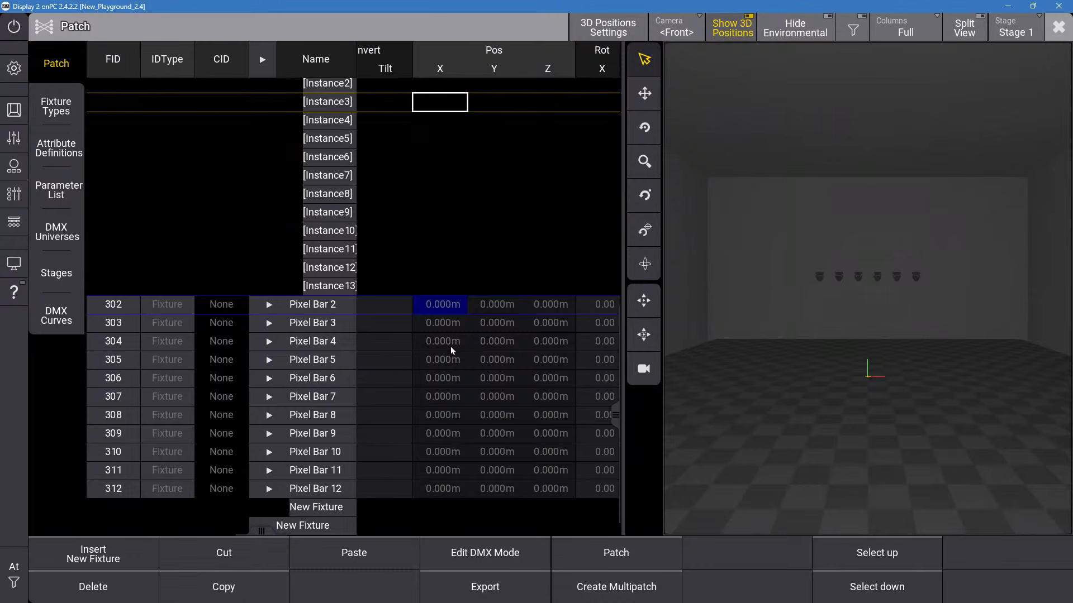
left_click(268, 161)
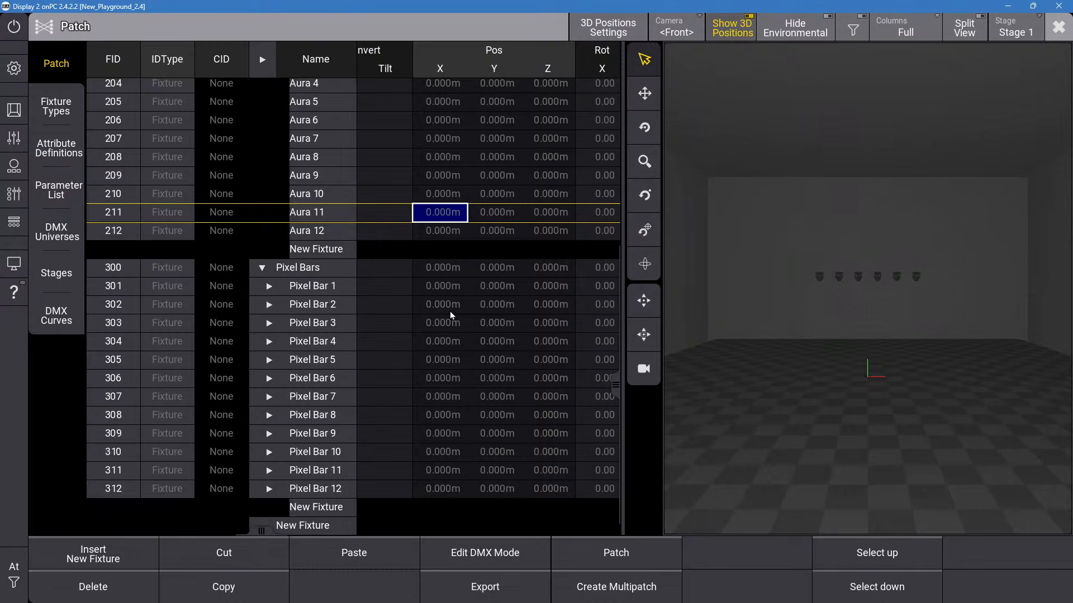
left_click(265, 272)
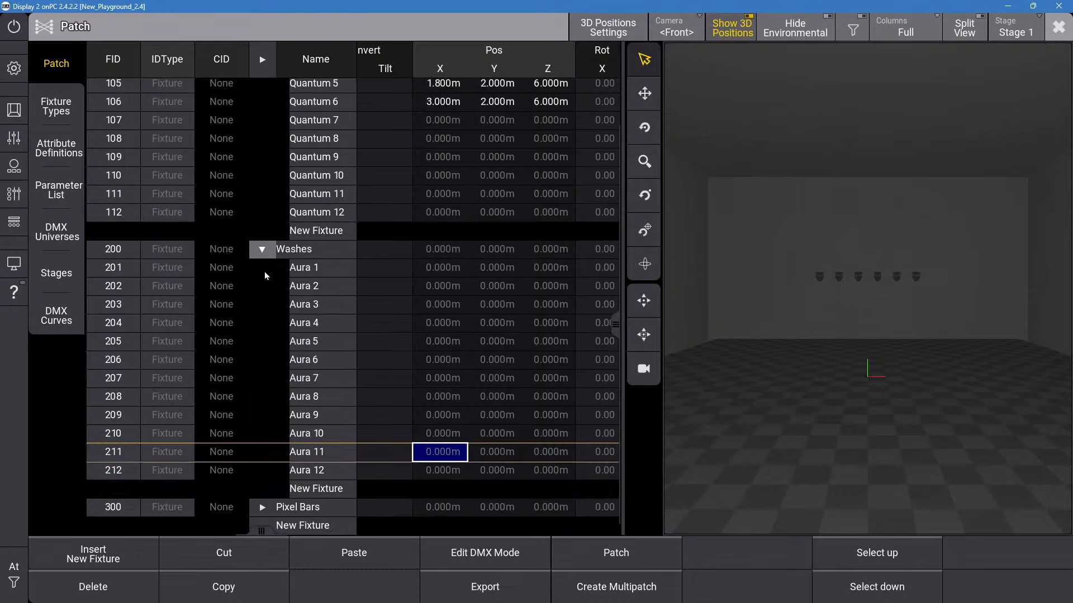
Look over the Spots and Washes fixtures and their 3D position values in the patch list.
key("Up")
key("Up")
key("Up")
key("Up")
key("Up")
key("Up")
key("Up")
key("Up")
key("Up")
key("Up")
key("Up")
key("Up")
key("Up")
key("Up")
key("Up")
key("Up")
key("Up")
key("Up")
key("Up")
key("Up")
key("Up")
key("Up")
key("Up")
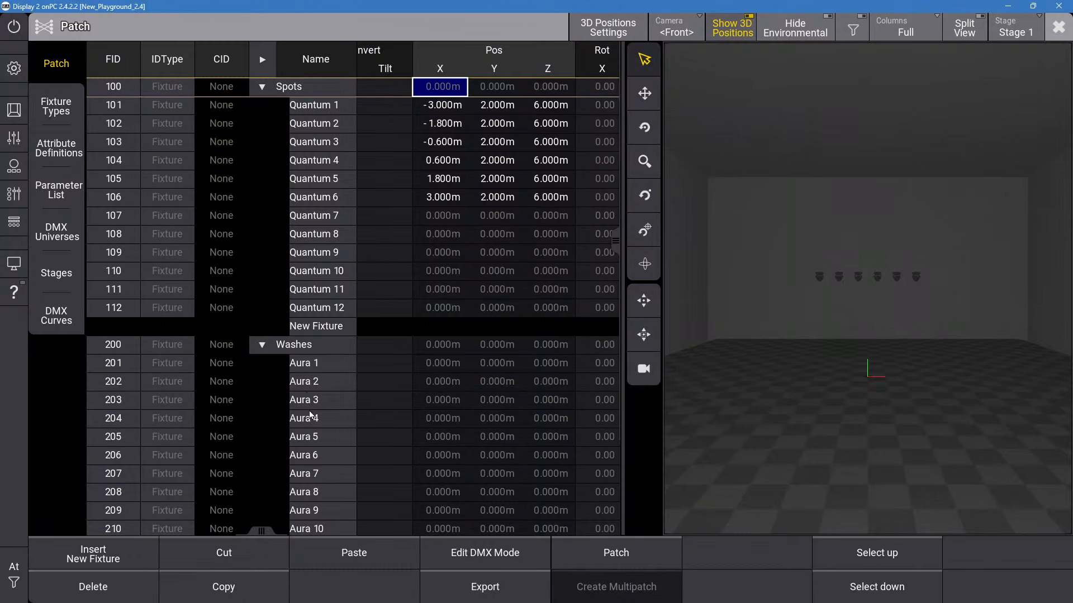
key("Down")
key("Down")
key("Down")
key("Down")
key("Down")
key("Down")
key("Down")
key("Down")
key("Down")
key("Down")
key("Down")
key("Down")
key("Down")
key("Down")
key("Down")
key("Down")
key("Down")
key("Down")
key("Down")
key("Down")
key("Down")
key("Down")
key("Down")
key("Down")
key("Down")
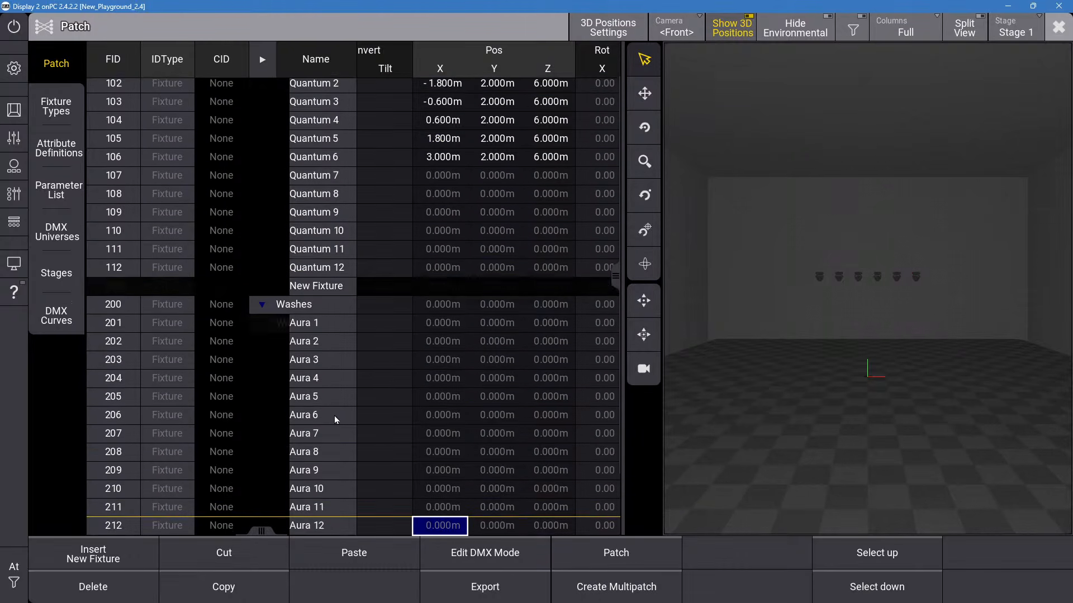
Look through the Pixel Bars fixtures, collapse that group and return to the Spots group.
left_click(271, 506)
key("Down")
key("Down")
key("Down")
key("Down")
key("Down")
key("Down")
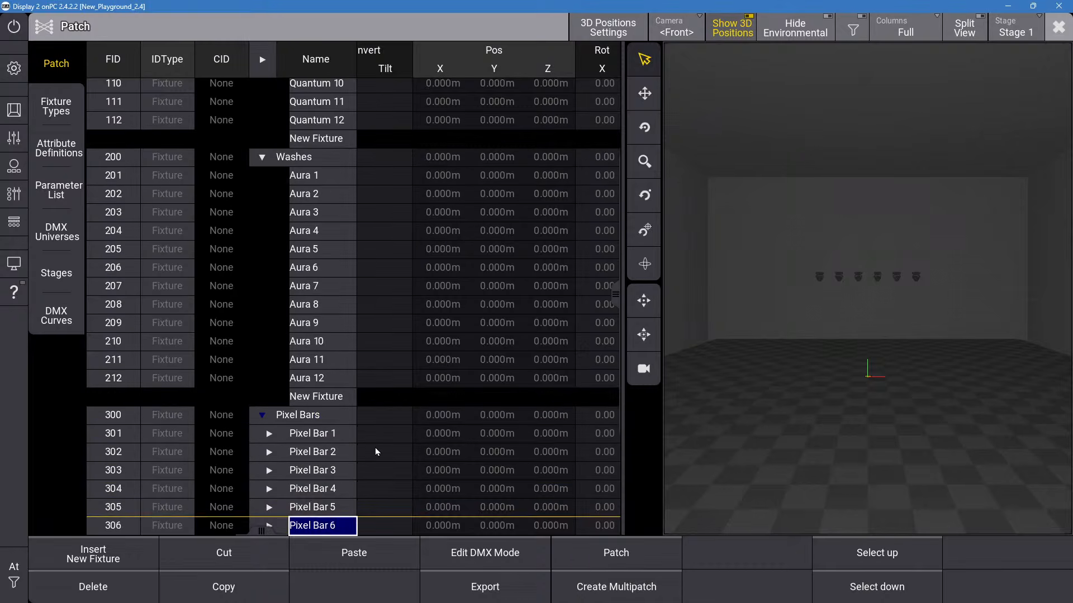
left_click(264, 416)
key("Up")
key("Up")
key("Up")
key("Up")
key("Up")
key("Up")
key("Up")
key("Up")
key("Up")
key("Up")
key("Up")
key("Up")
key("Up")
key("Up")
key("Up")
key("Up")
key("Up")
key("Up")
key("Up")
key("Up")
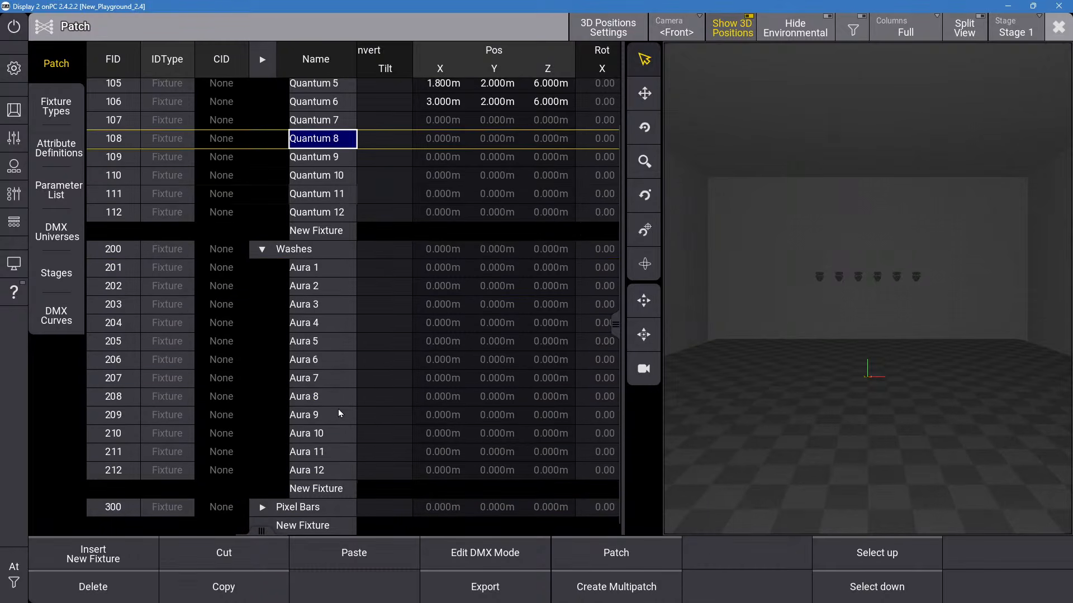
key("Up")
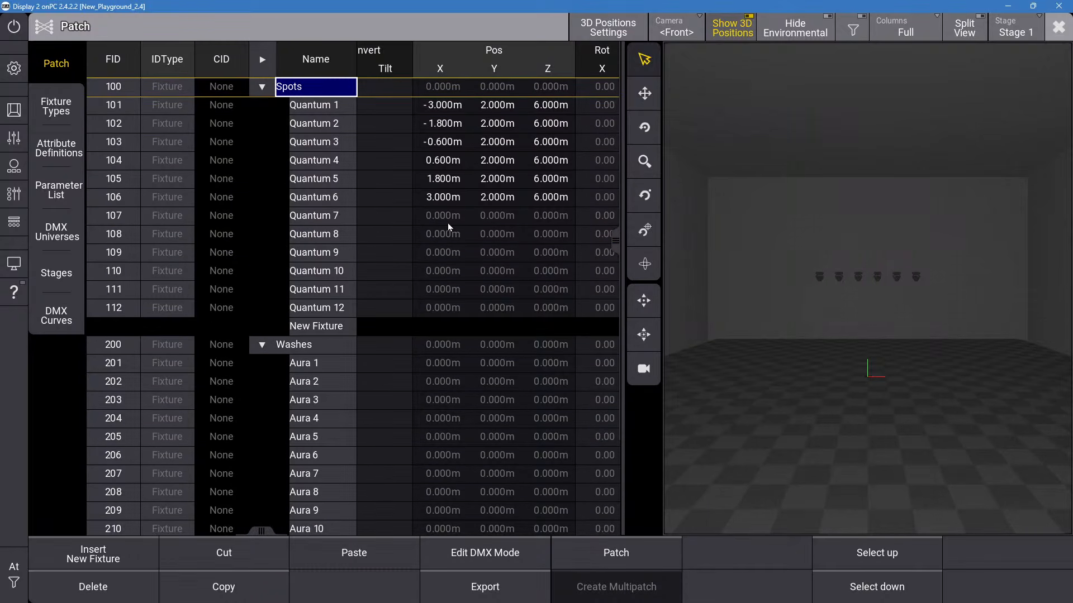
left_click_drag(448, 217, 457, 311)
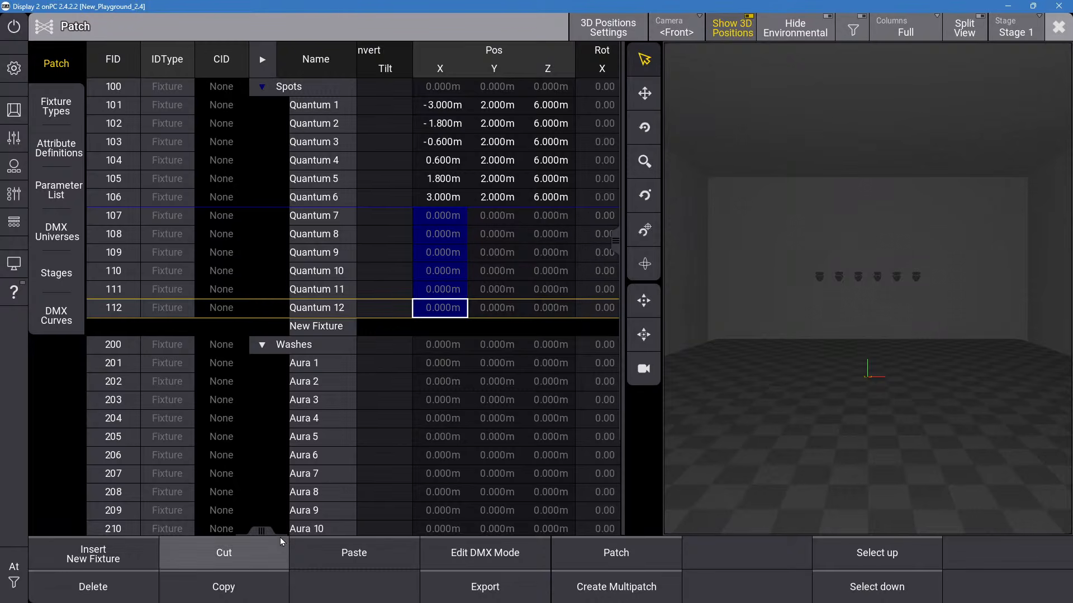
mouse_move(261, 530)
left_mouse_down()
mouse_move(283, 531)
mouse_move(274, 533)
left_mouse_up()
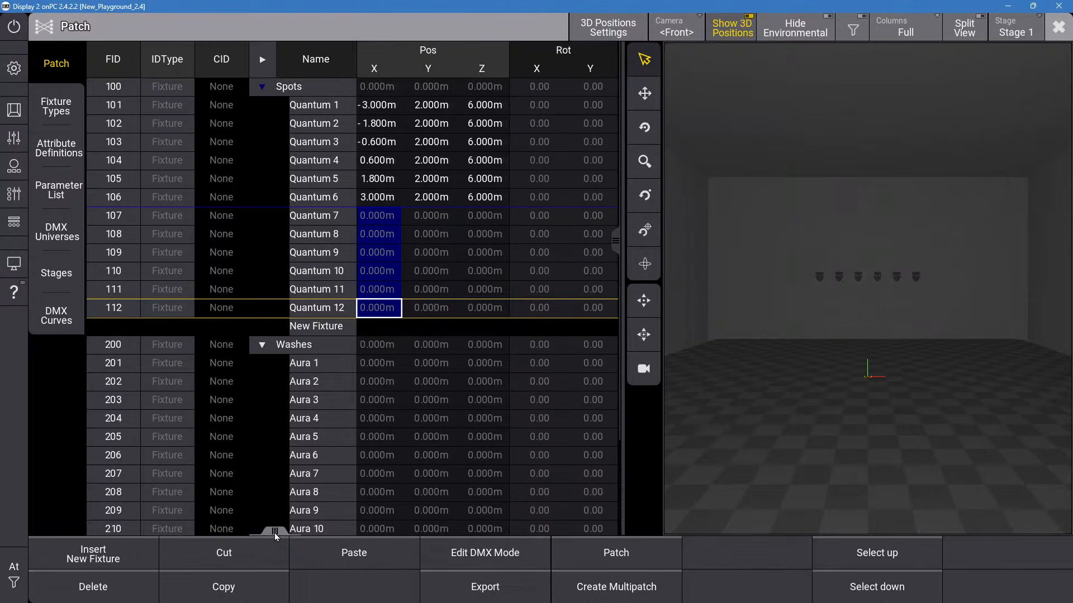
left_click(484, 232)
left_click(489, 218)
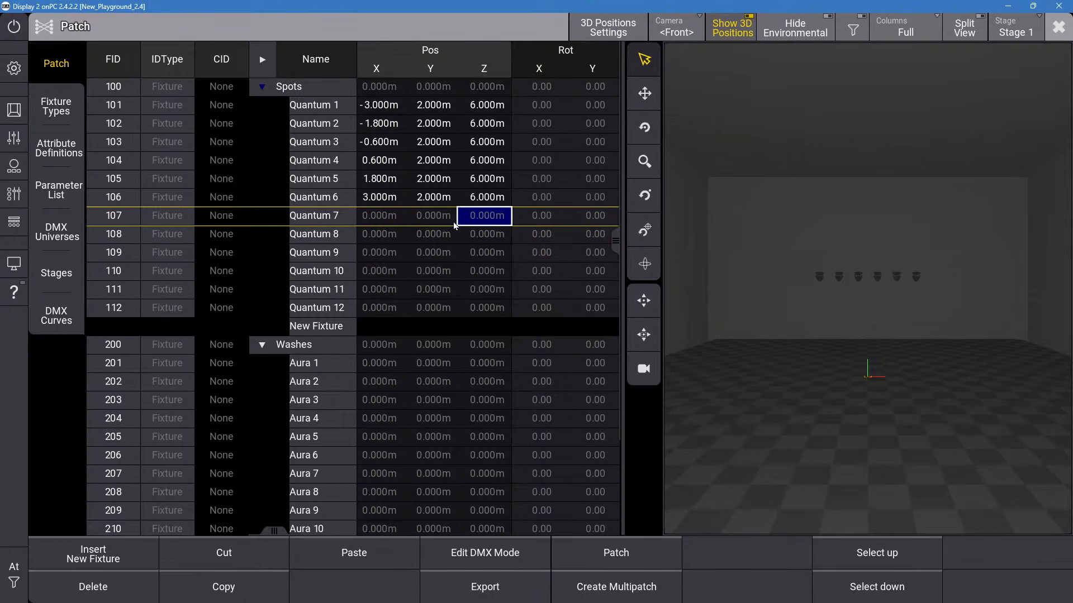
left_click(433, 215)
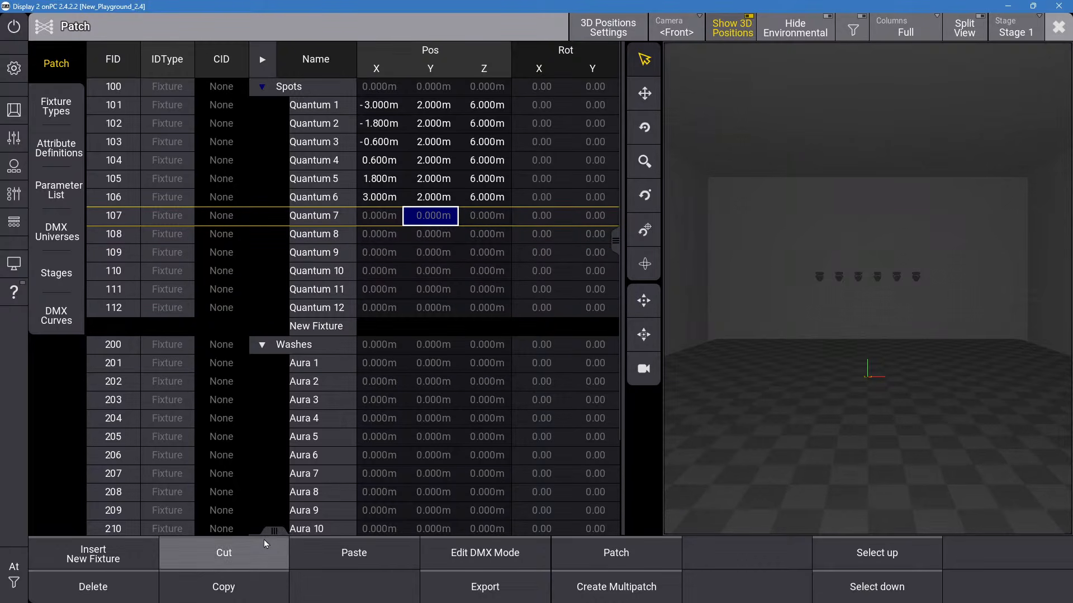
Set the Rot Z of Quantum 7 through Quantum 12 to 180 degrees.
left_click_drag(275, 532, 305, 530)
left_click_drag(502, 217, 513, 310)
right_click(516, 310)
left_click(482, 462)
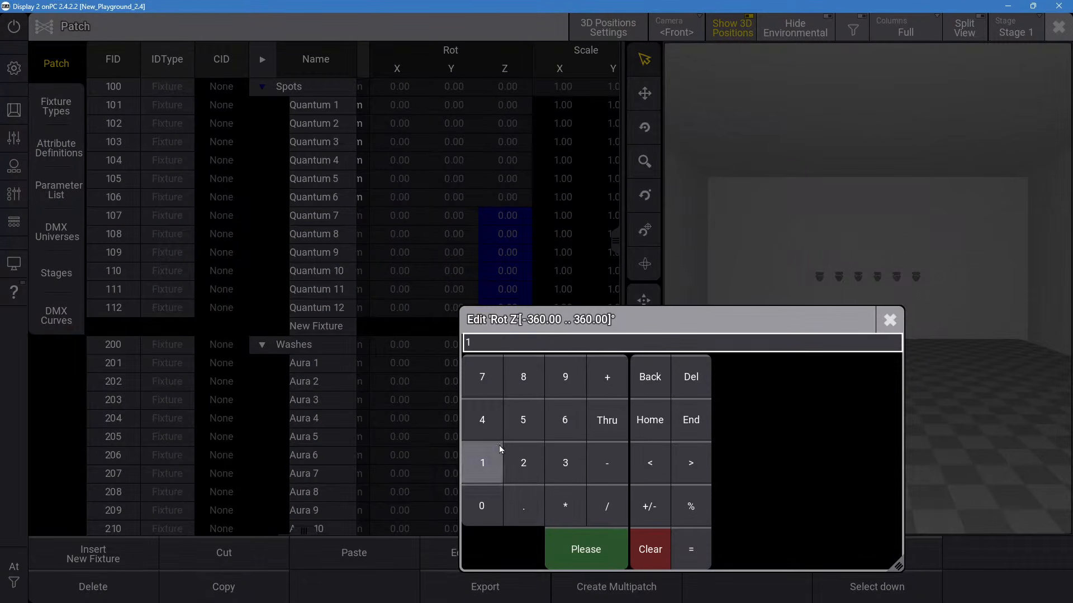
left_click(524, 377)
left_click(481, 507)
left_click(575, 551)
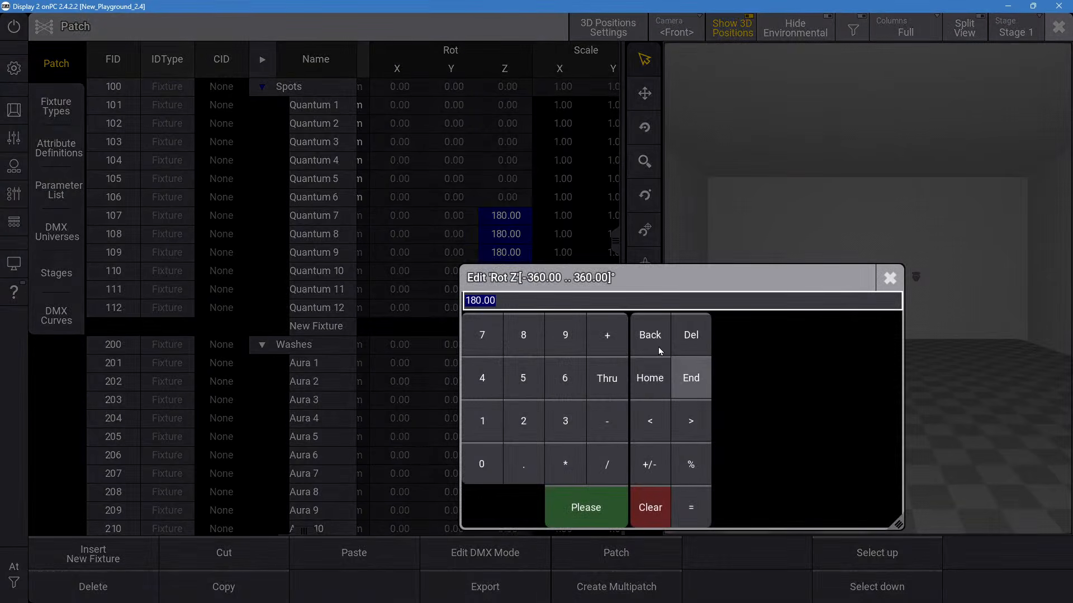
Reset the Rot Z of Quantum 7 through Quantum 12 to 0 degrees.
left_click(485, 468)
left_click(581, 505)
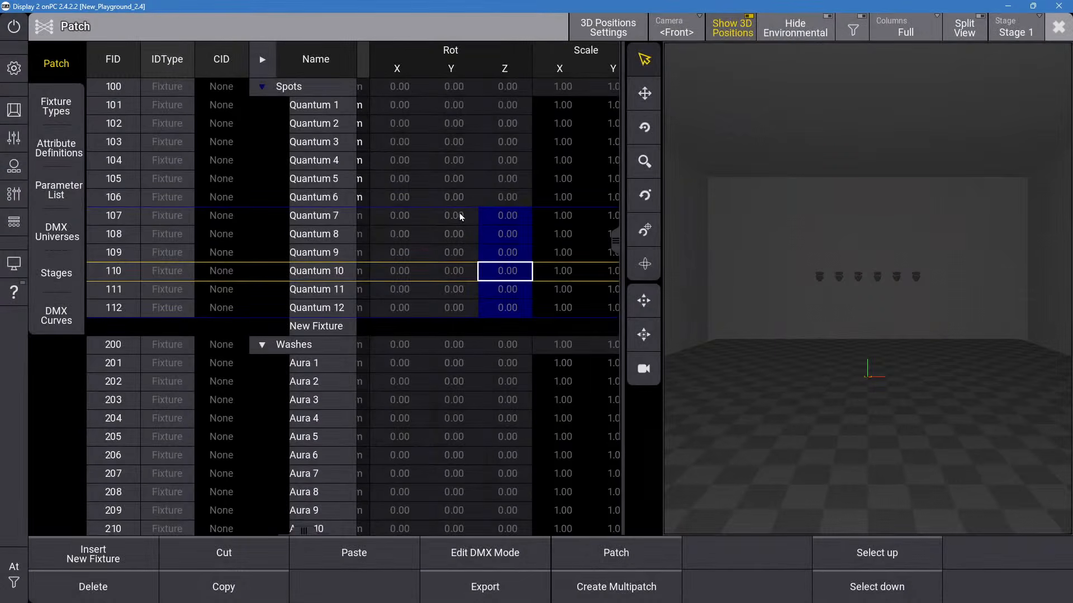
Set the Rot Y of Quantum 7 through Quantum 12 to 180 degrees.
left_click_drag(459, 215, 459, 311)
right_click(459, 307)
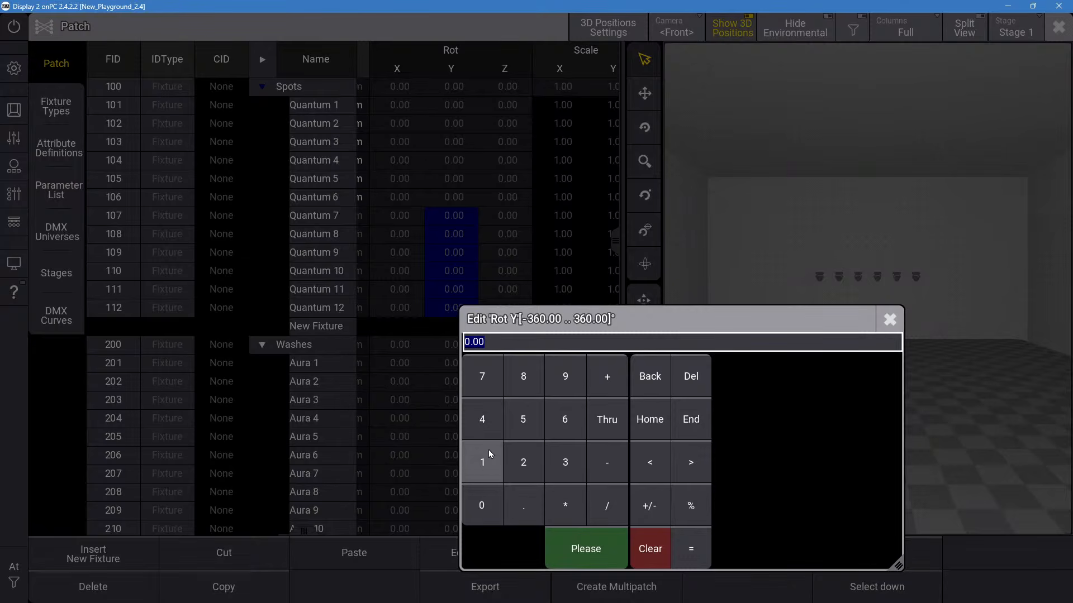
left_click(486, 455)
left_click(528, 384)
left_click(481, 477)
left_click(632, 366)
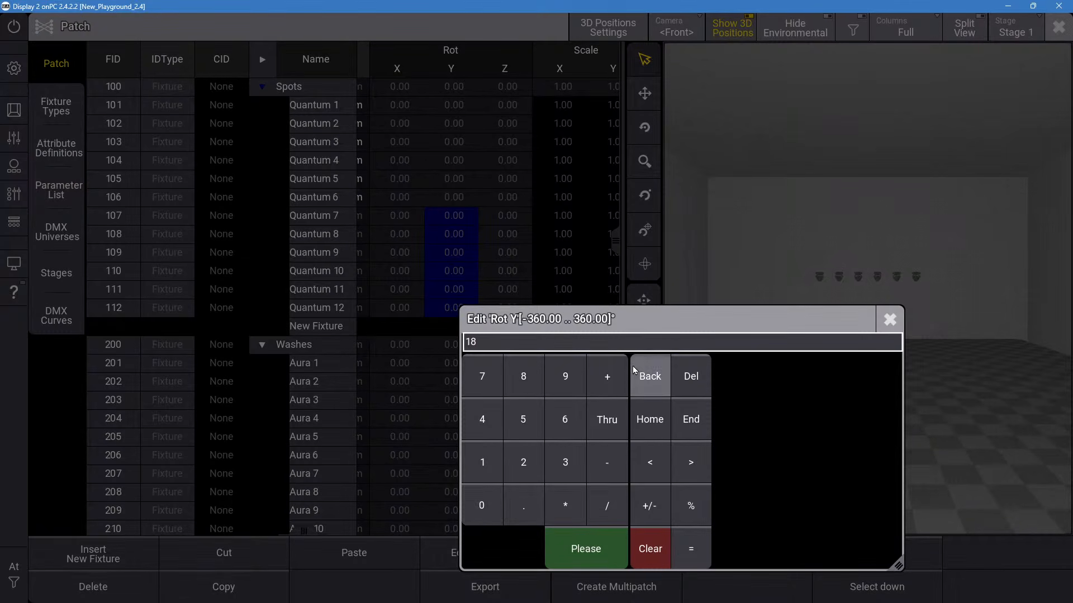
left_click(494, 518)
left_click(582, 545)
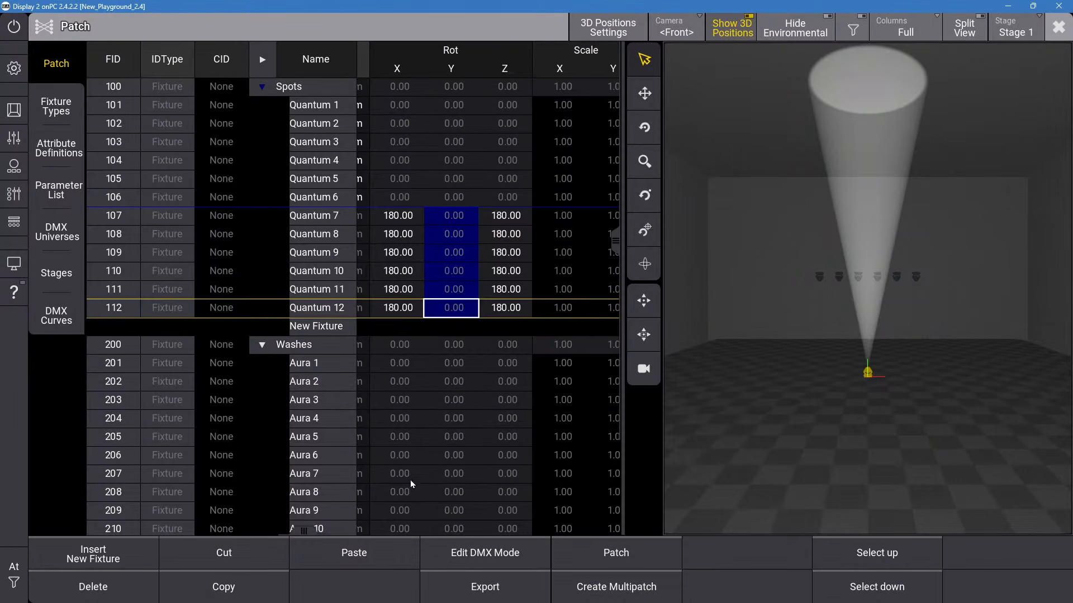
Spread the Pos X of Quantum 7 through Quantum 12 evenly with the range -3 Thru 3 metres.
left_click_drag(303, 531, 256, 522)
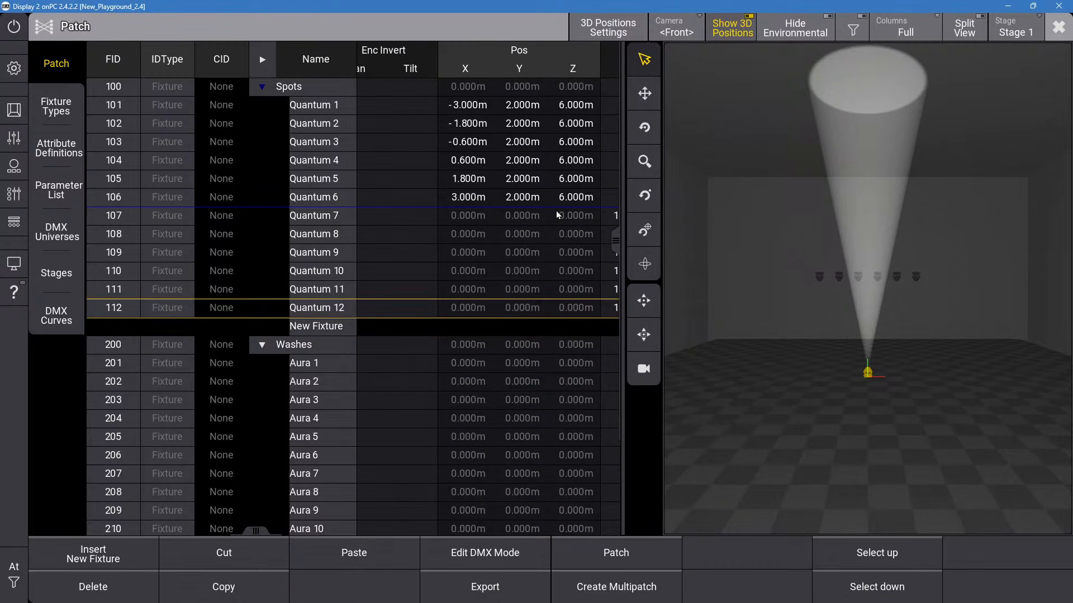
left_click(584, 216)
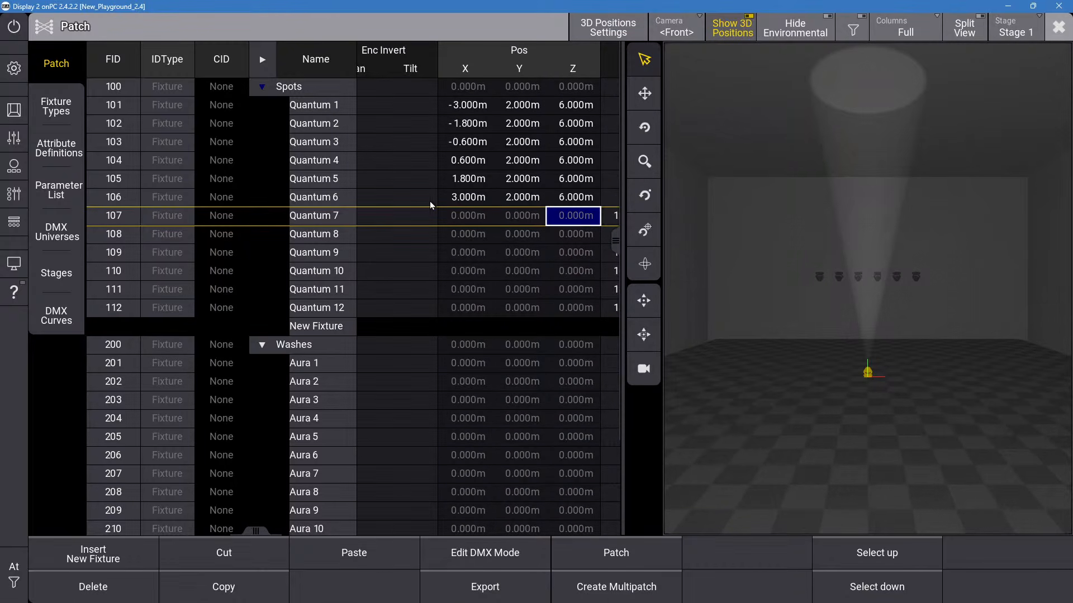
left_click_drag(472, 221, 474, 304)
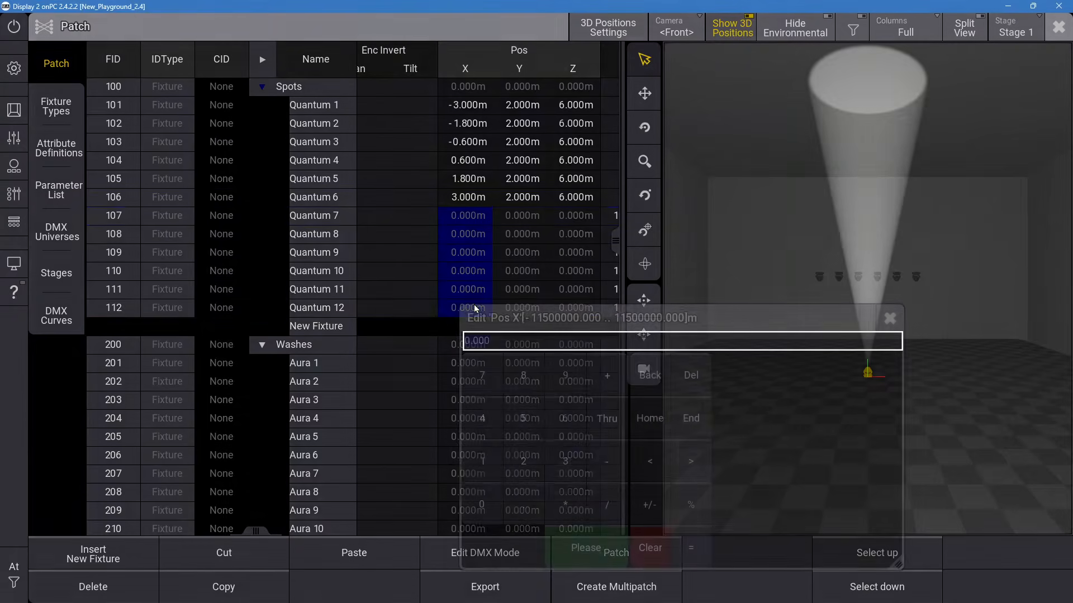
left_click(604, 453)
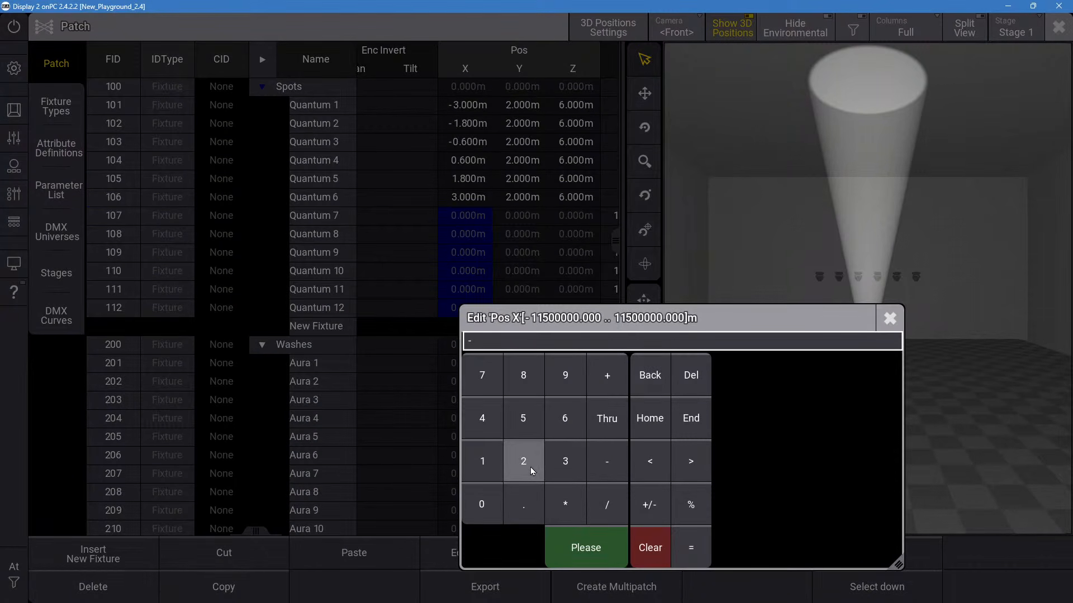
left_click(565, 461)
left_click(606, 420)
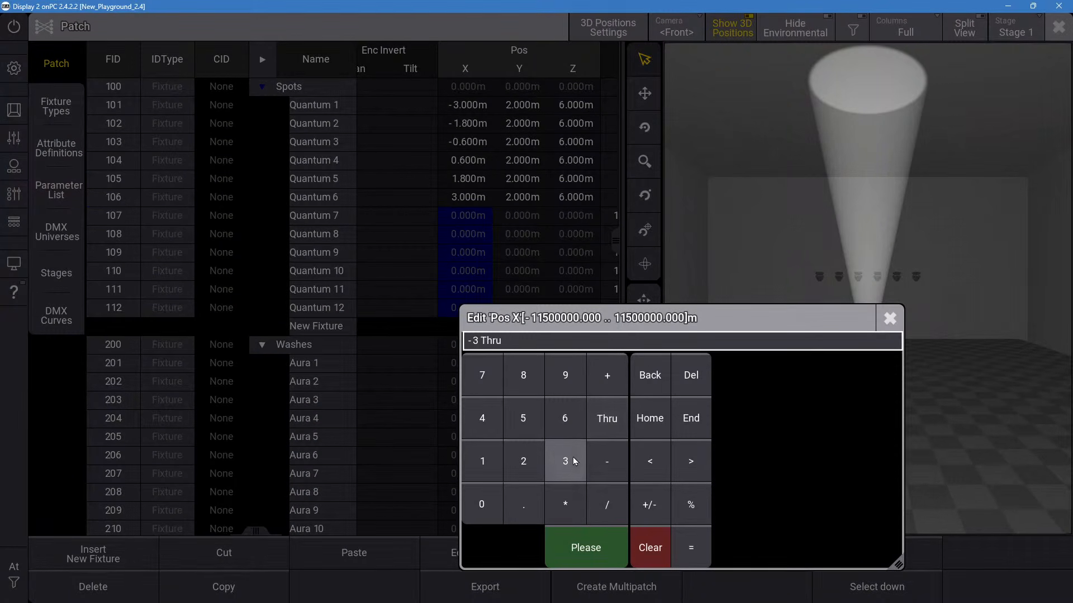
left_click(564, 462)
left_click(582, 550)
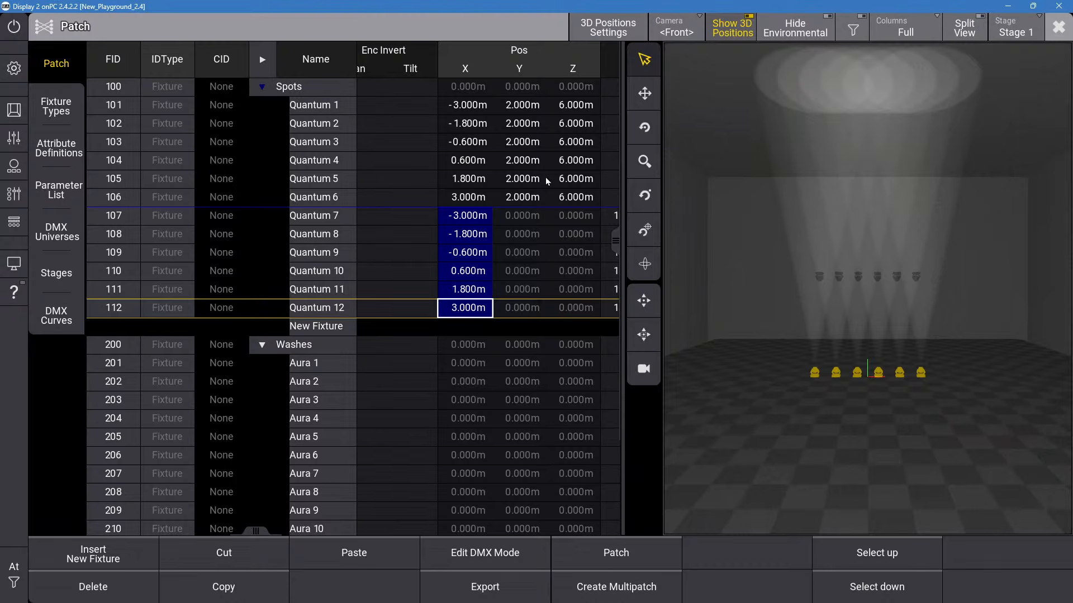
Examine the Pos Y values of Quantum 7 through Quantum 12 one by one to plan their depth arrangement.
left_click(509, 215)
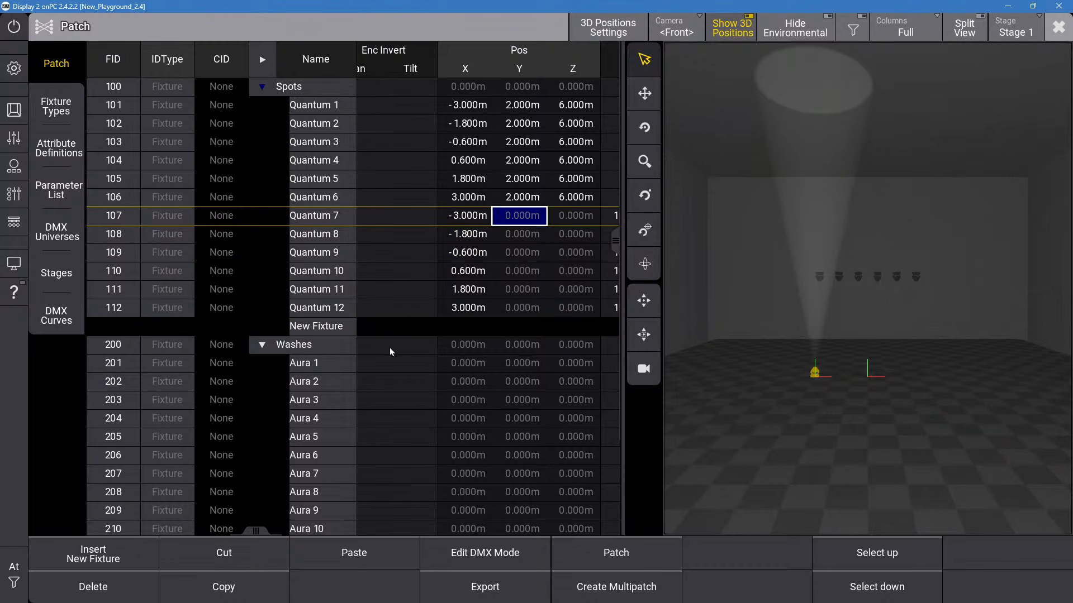
scroll(398, 366, "down", 20)
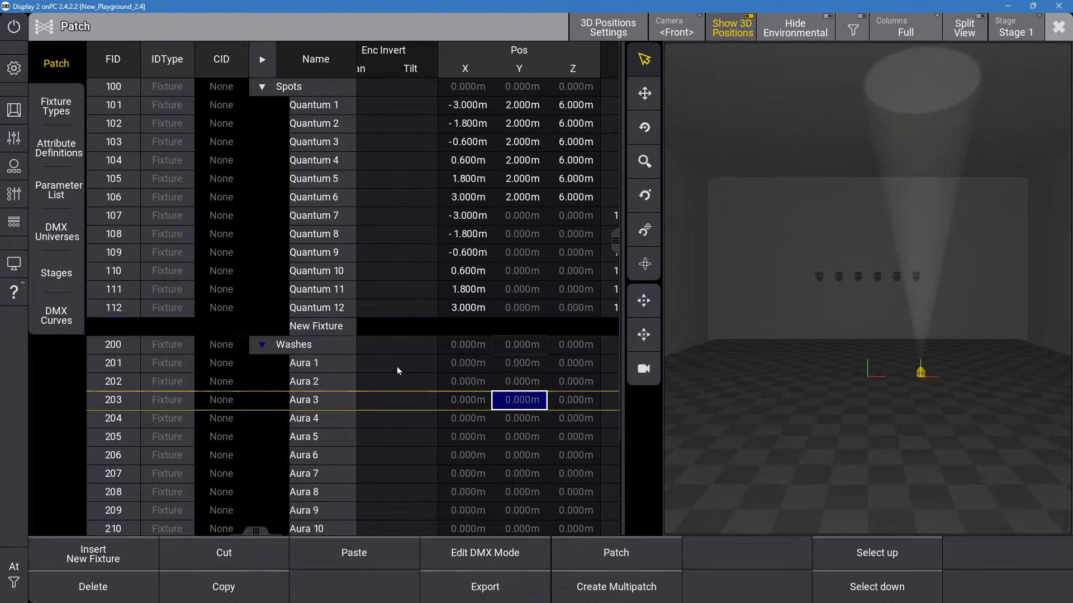
scroll(517, 267, "up", 20)
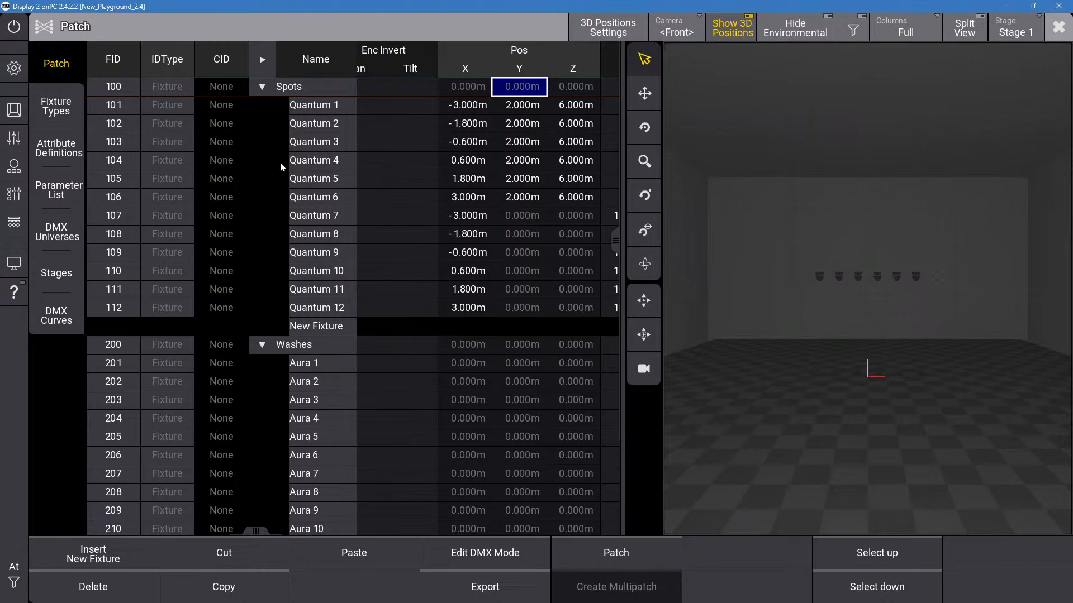
left_click(521, 218)
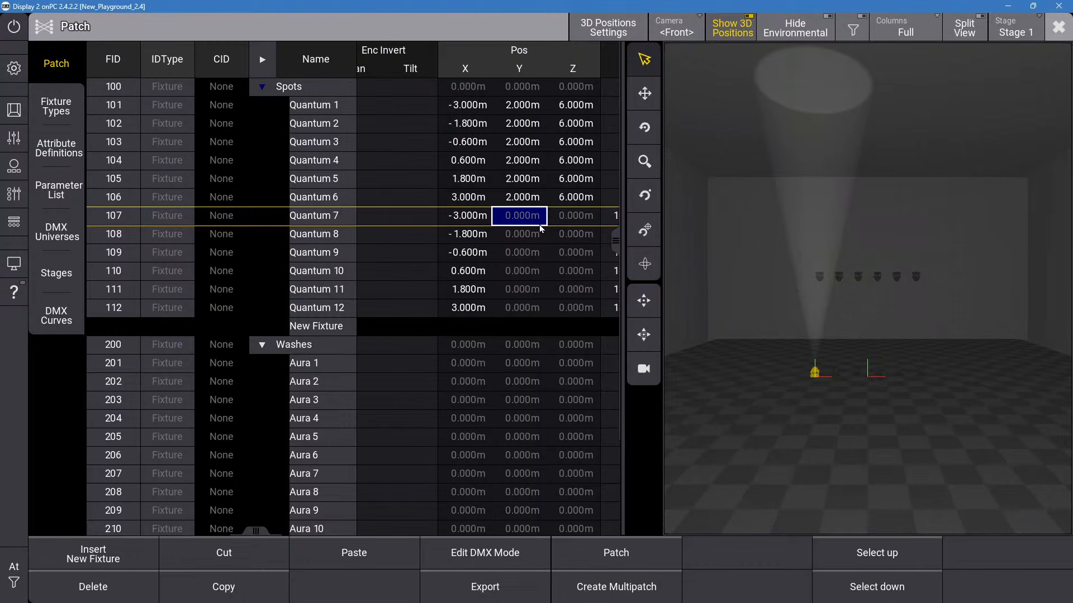
left_click(525, 237)
left_click(523, 255)
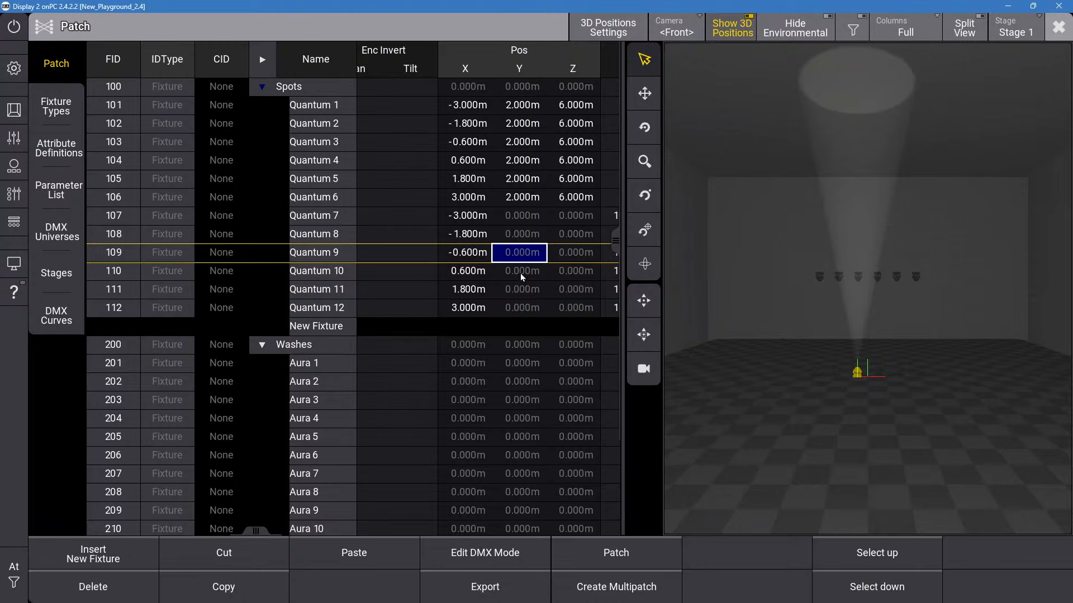
left_click(519, 273)
left_click(518, 290)
left_click(525, 307)
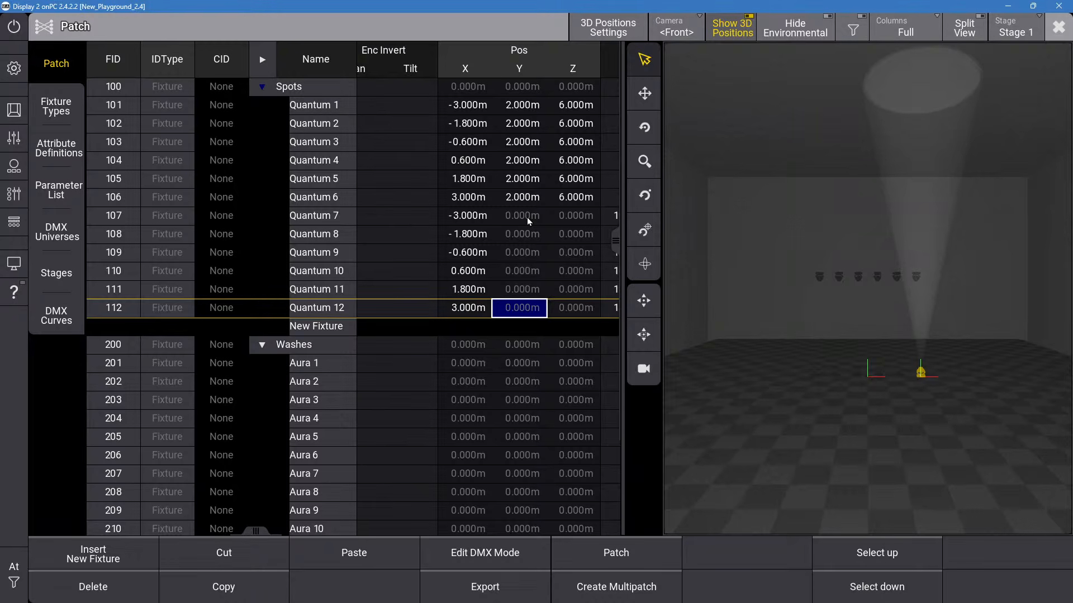
Try to spread the Pos Y of Quantum 7 through Quantum 12 with the range -1 Thru 1 Thru -1.
left_click_drag(528, 217, 518, 304)
left_click(517, 303)
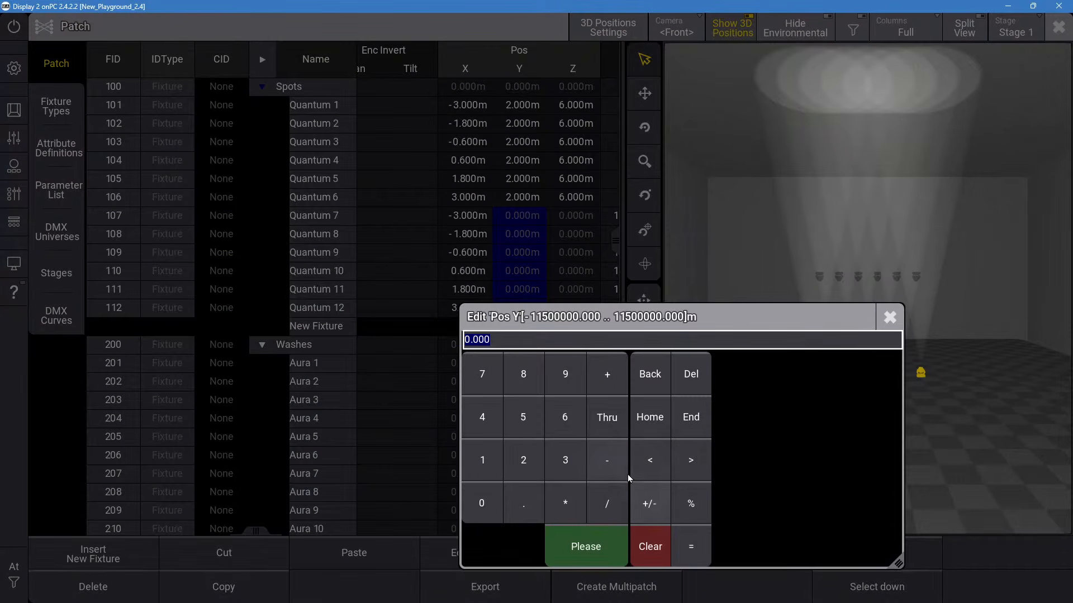
left_click(617, 464)
left_click(484, 467)
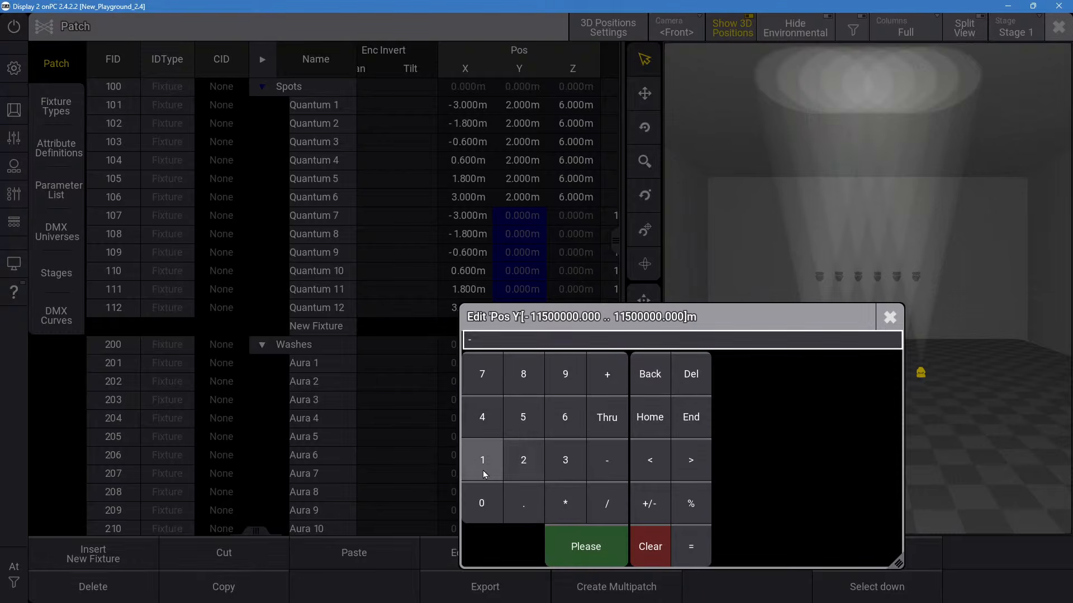
left_click(604, 429)
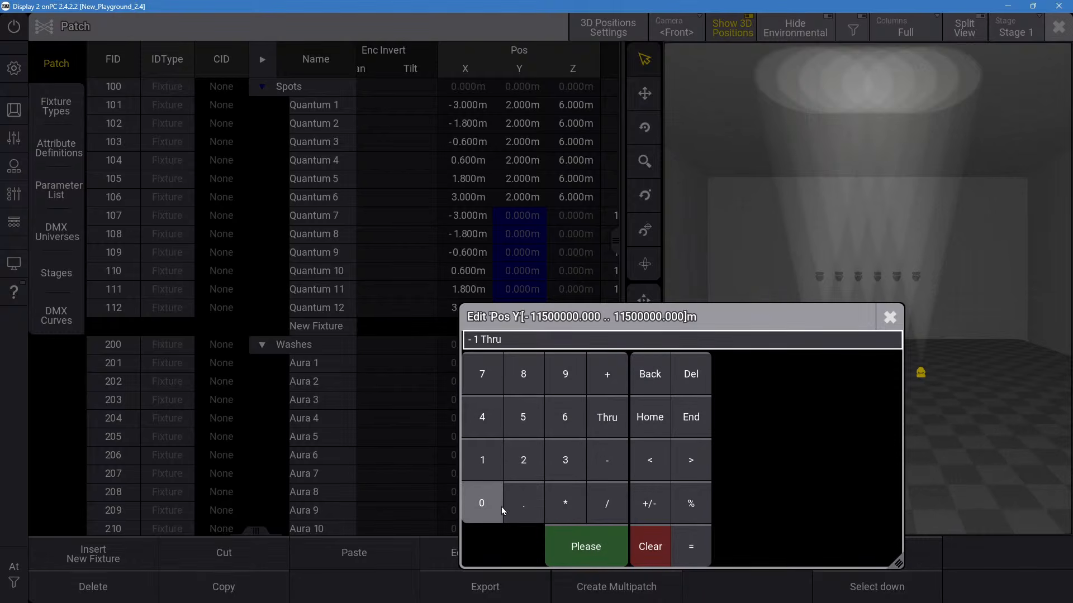
left_click(648, 373)
left_click(646, 372)
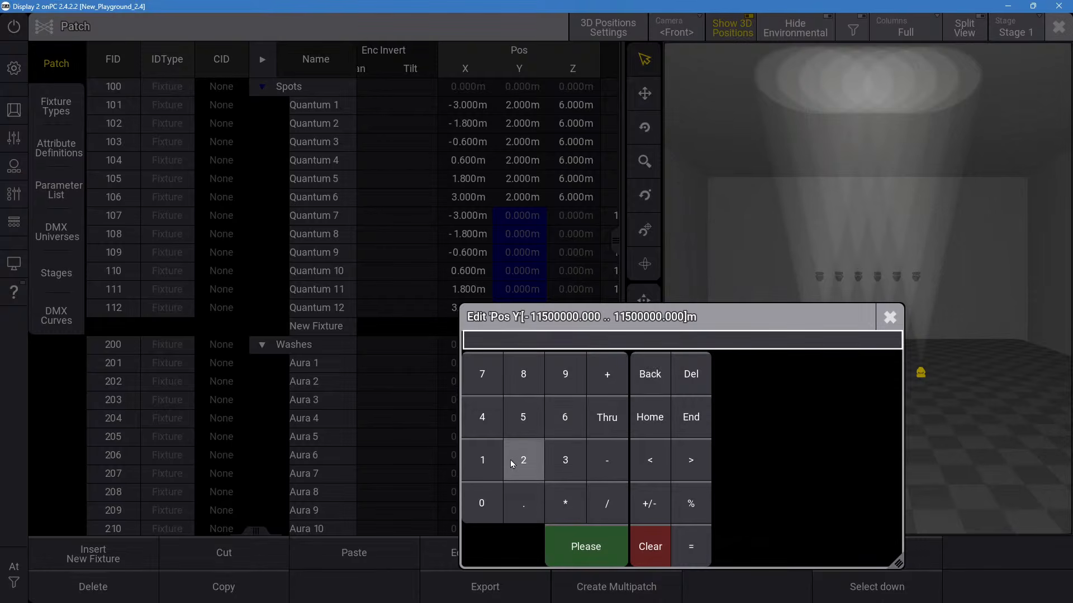
left_click(482, 460)
left_click(598, 424)
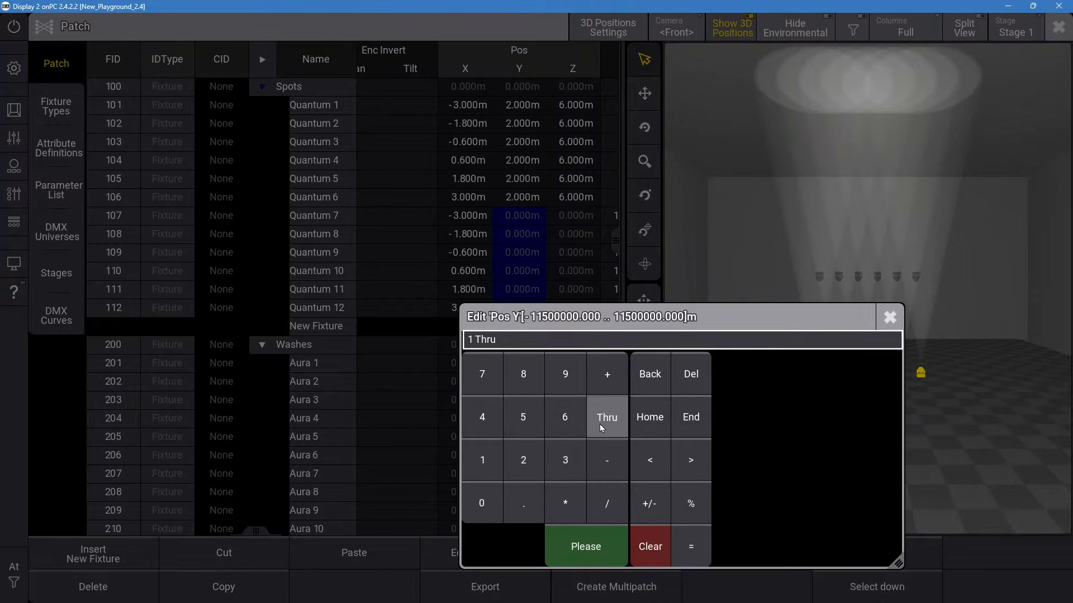
left_click(644, 378)
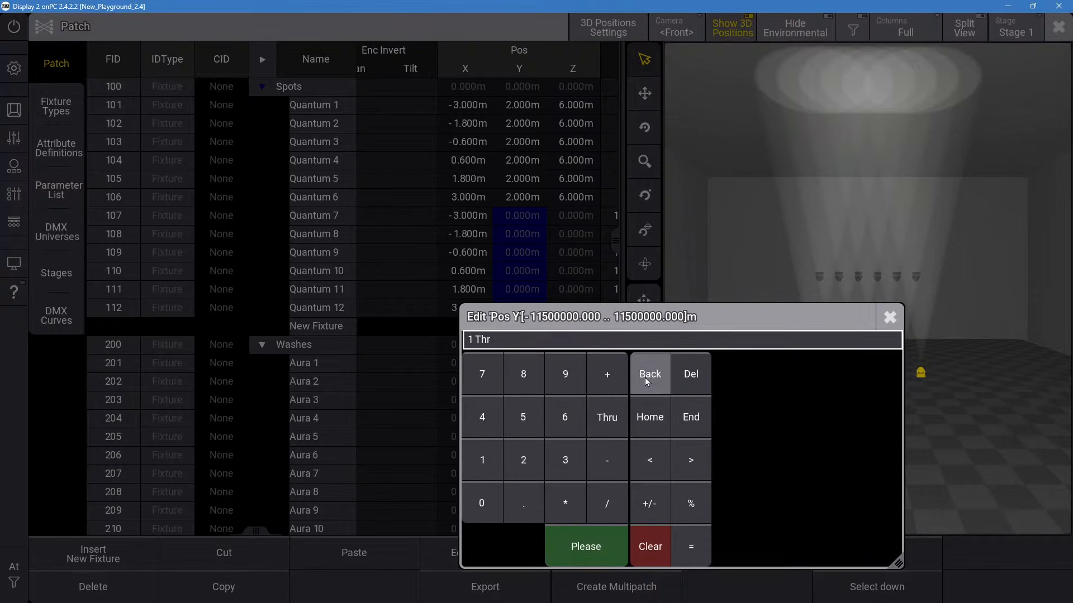
left_click(644, 378)
left_click(644, 378)
left_click(591, 462)
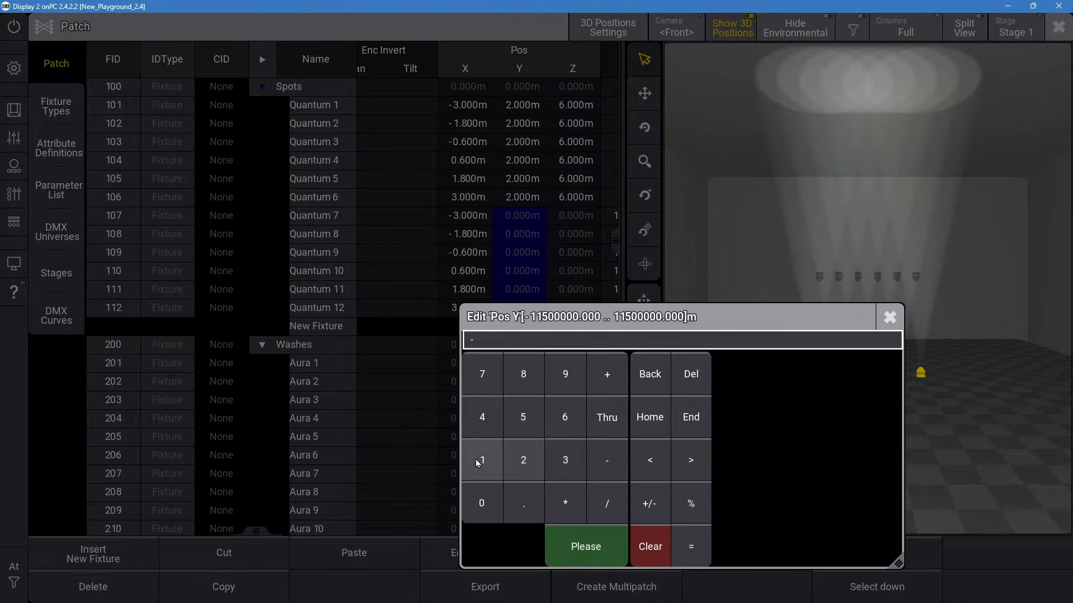
left_click(475, 459)
left_click(608, 417)
left_click(486, 466)
left_click(592, 466)
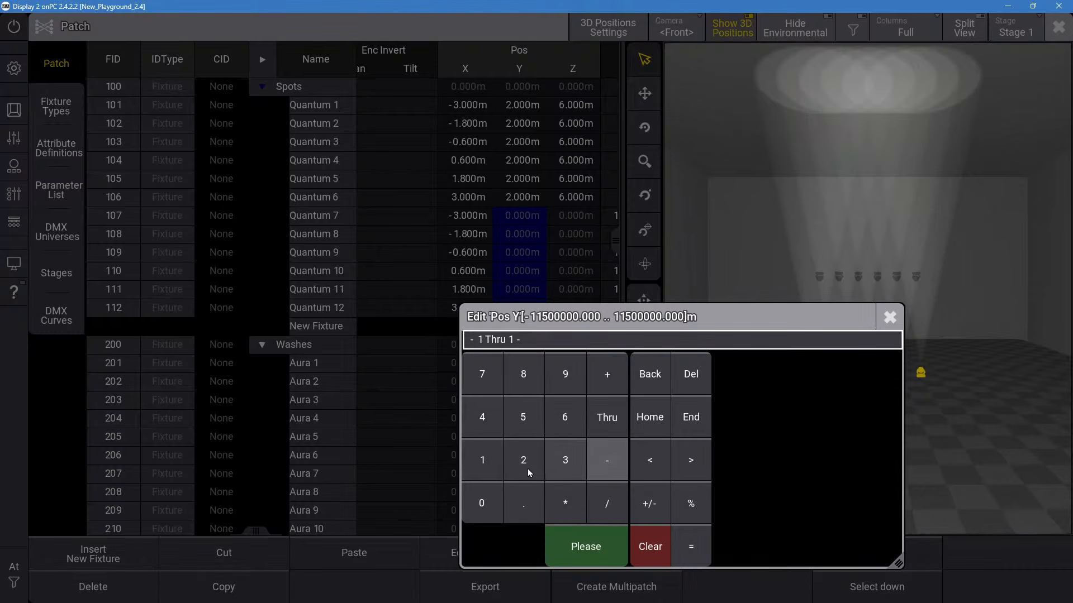
left_click(492, 465)
left_click(650, 373)
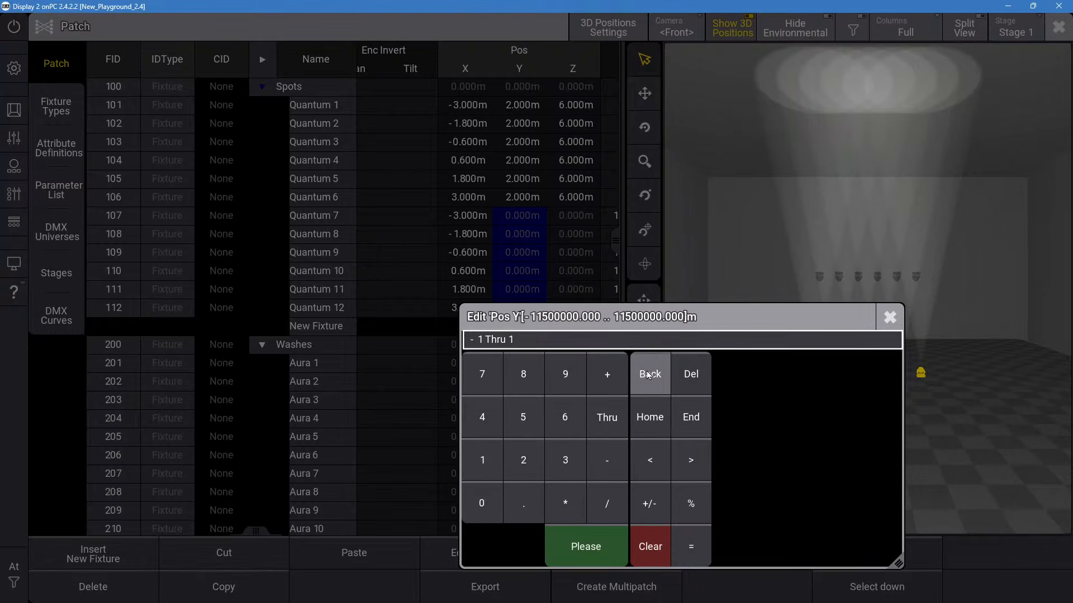
left_click(619, 424)
left_click(607, 462)
left_click(471, 462)
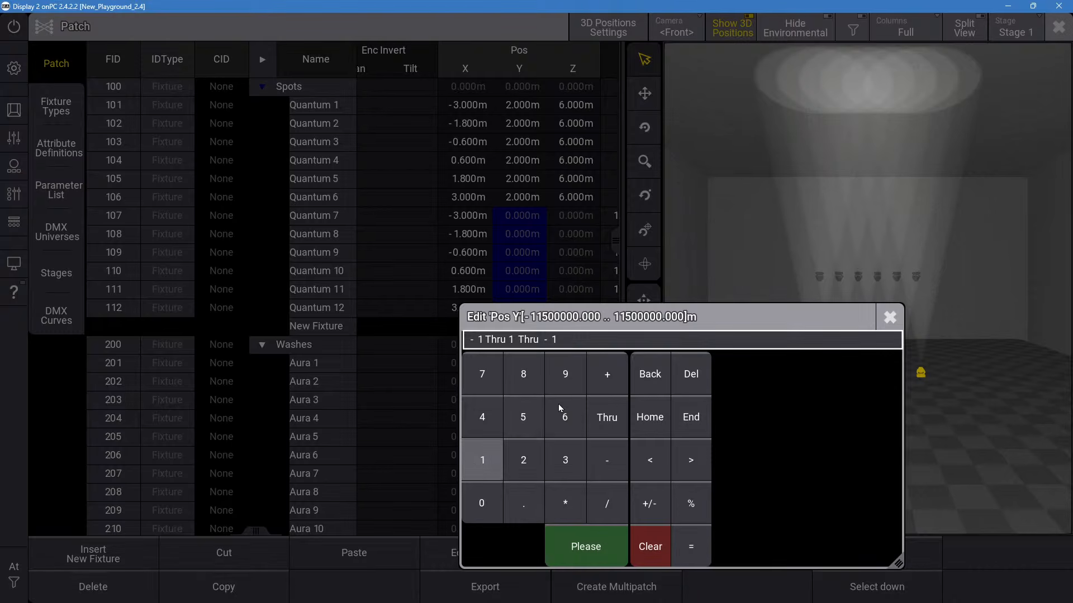
left_click(580, 546)
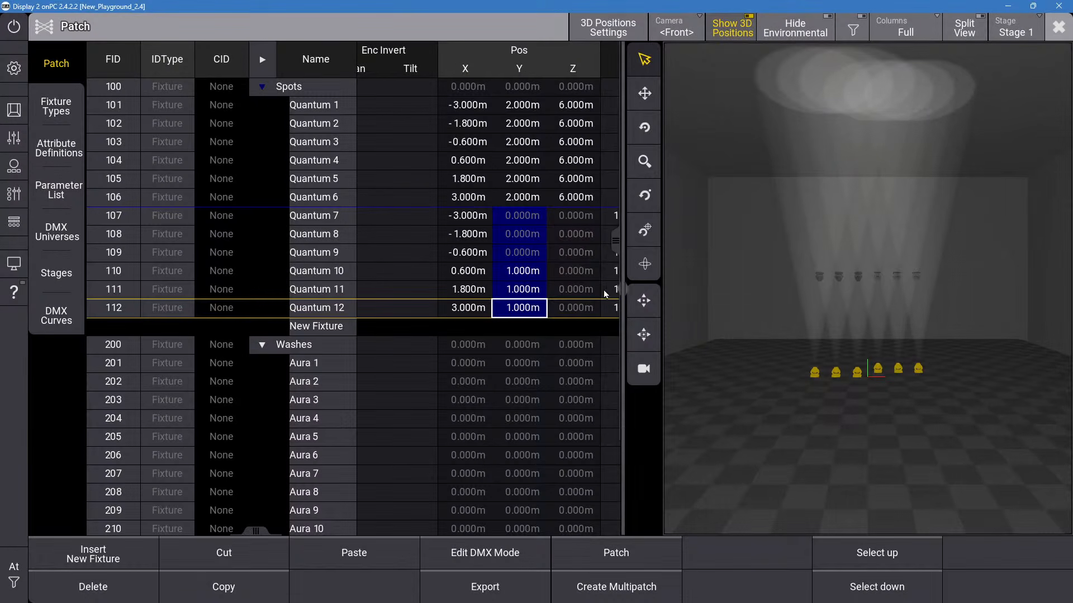
Set the Pos Y of Quantum 7 to -1 m and of Quantum 8 to -0.5 m.
left_click(522, 215)
left_click(521, 215)
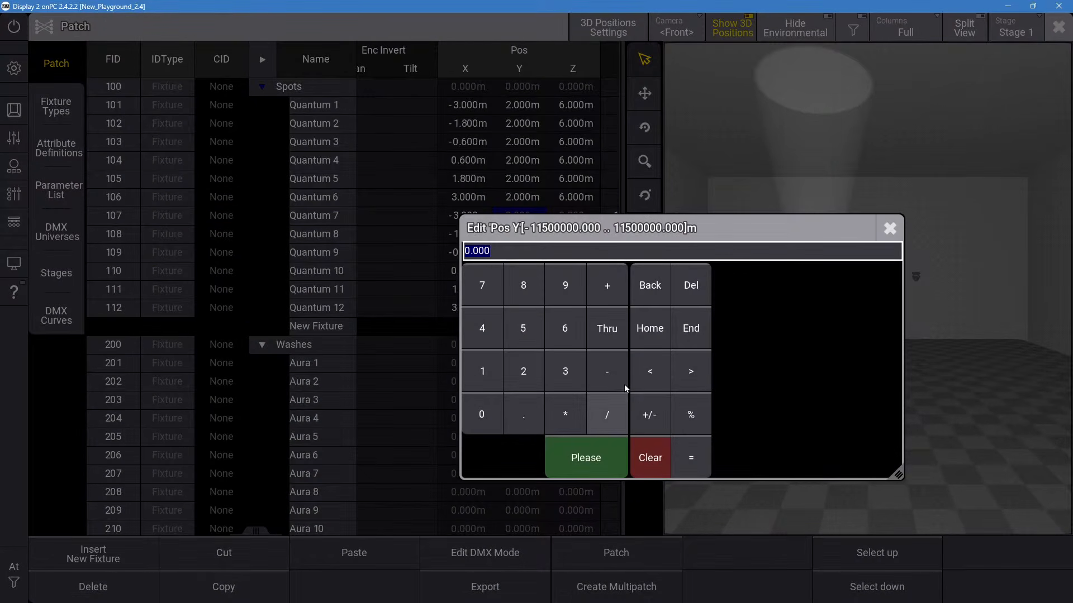
left_click(608, 374)
left_click(482, 372)
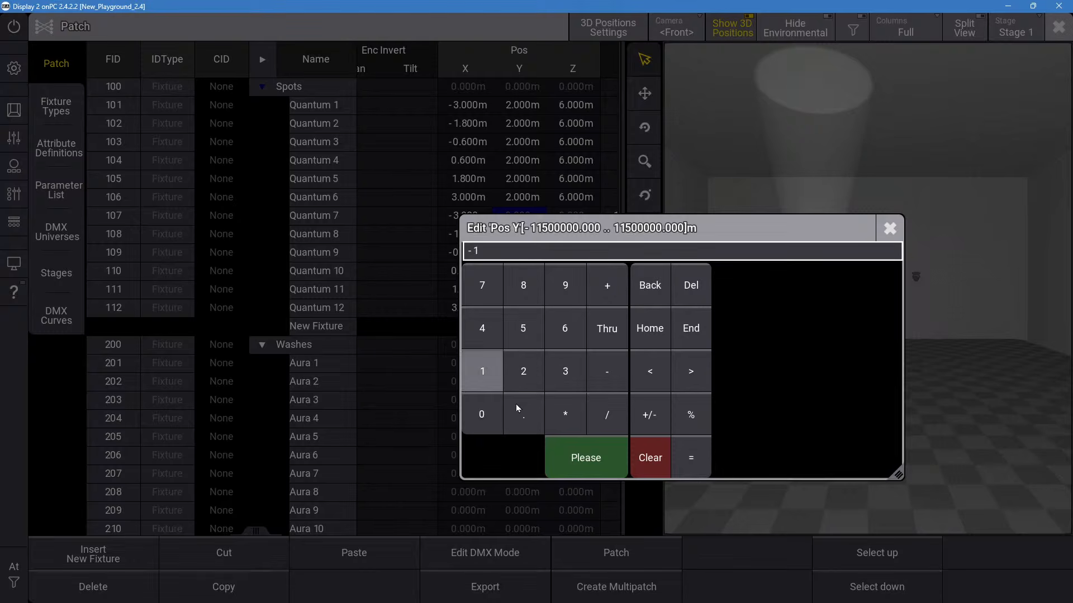
left_click(579, 463)
double_click(526, 234)
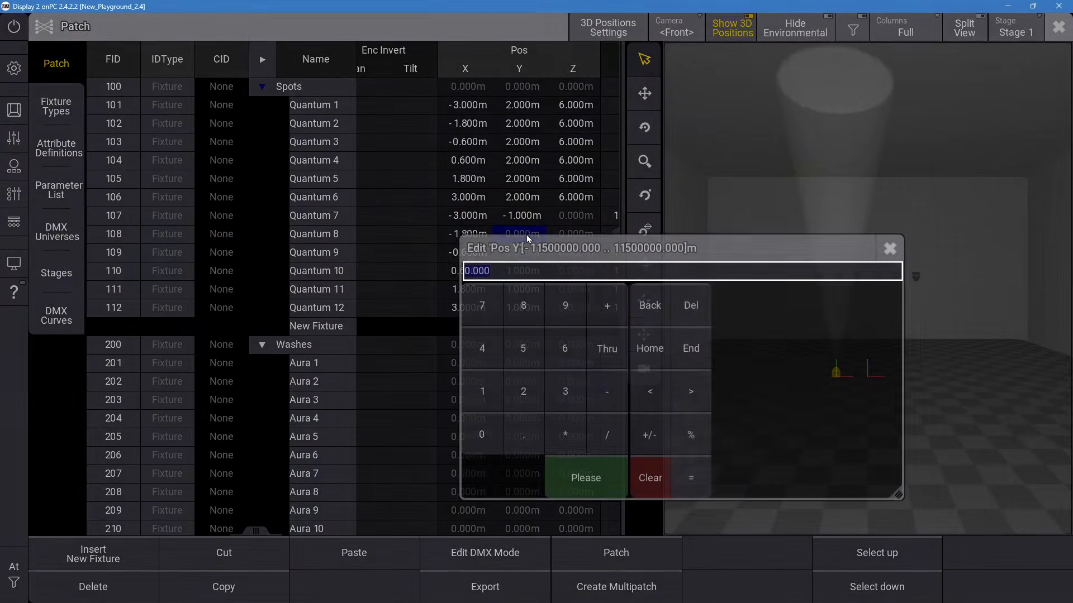
left_click(607, 391)
left_click(535, 423)
left_click(523, 348)
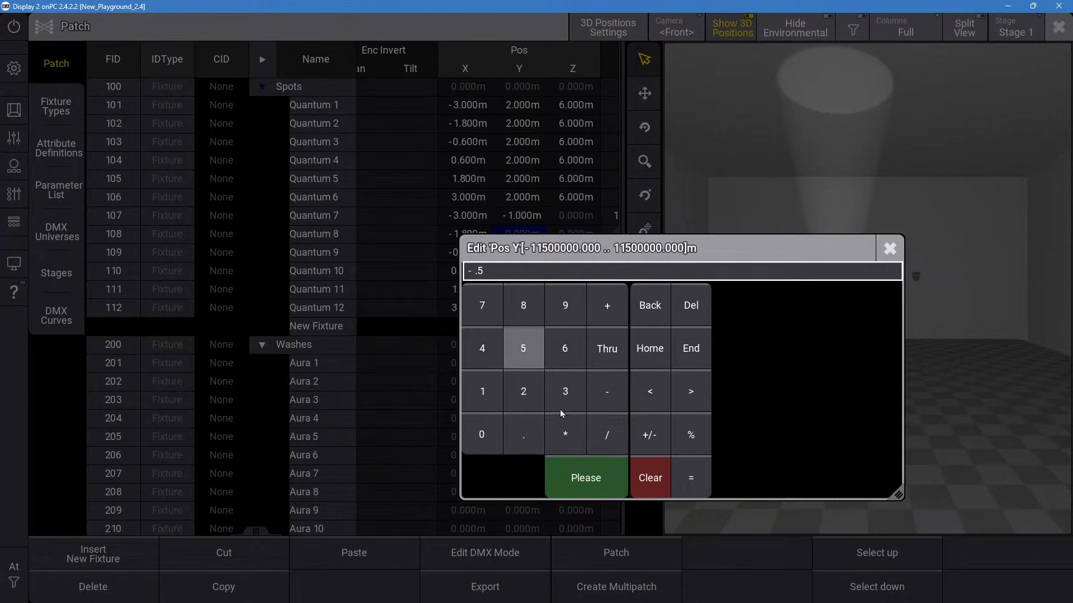
left_click(585, 466)
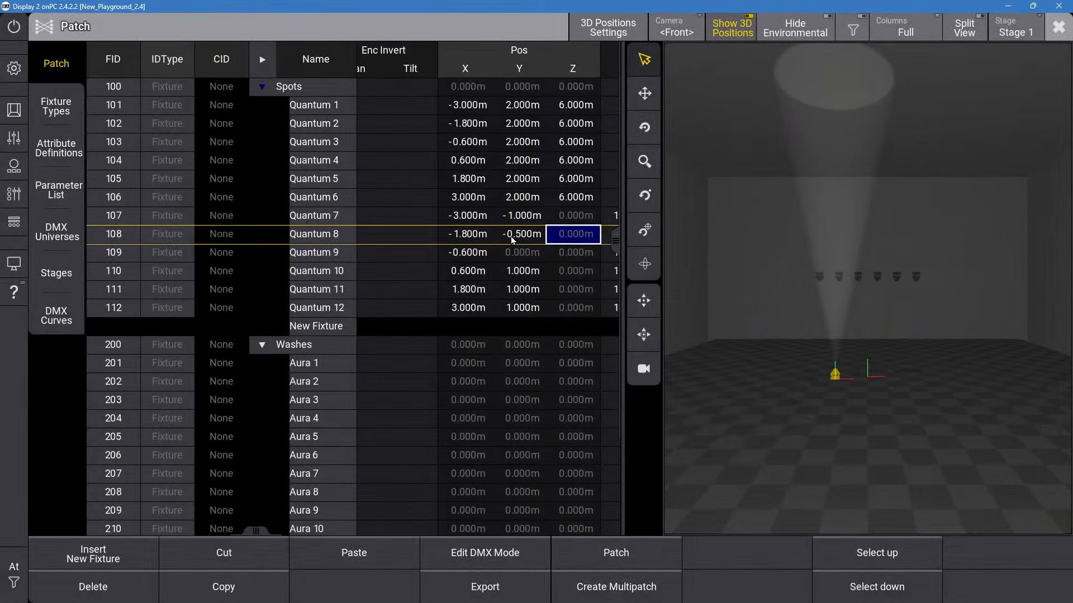
Set the Pos Y of Quantum 10 to 0 m and of Quantum 11 to -0.5 m.
double_click(524, 277)
left_click(484, 476)
left_click(559, 511)
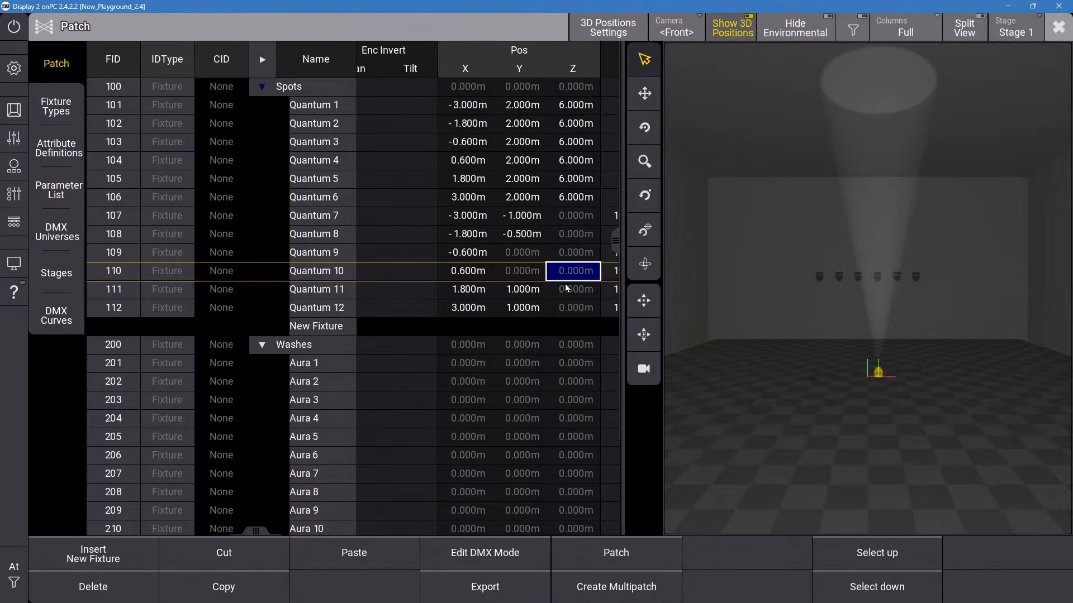
double_click(529, 291)
left_click(607, 447)
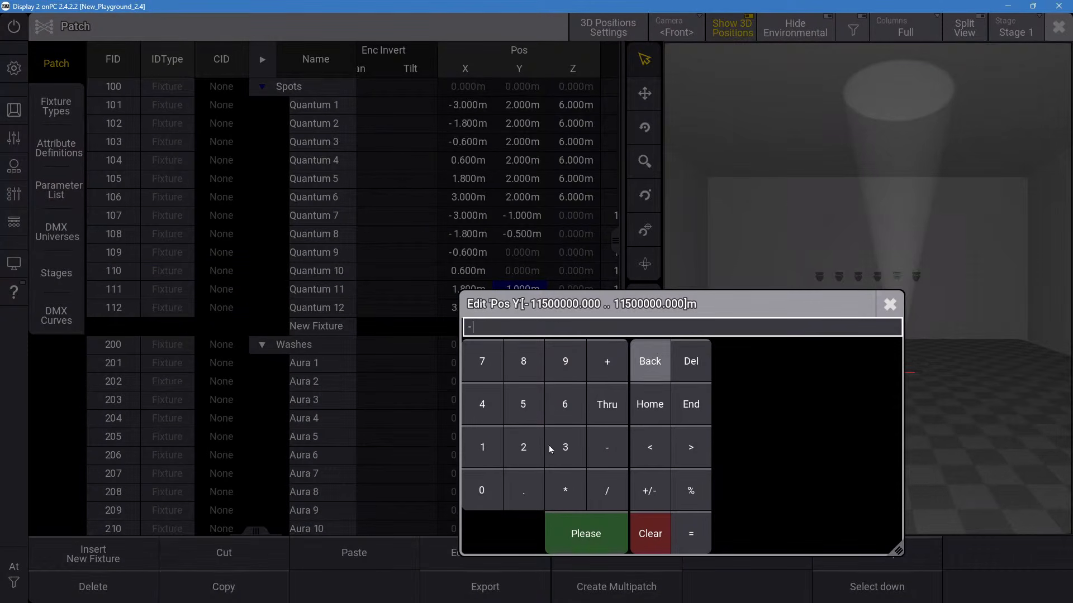
left_click(526, 490)
left_click(523, 404)
left_click(585, 533)
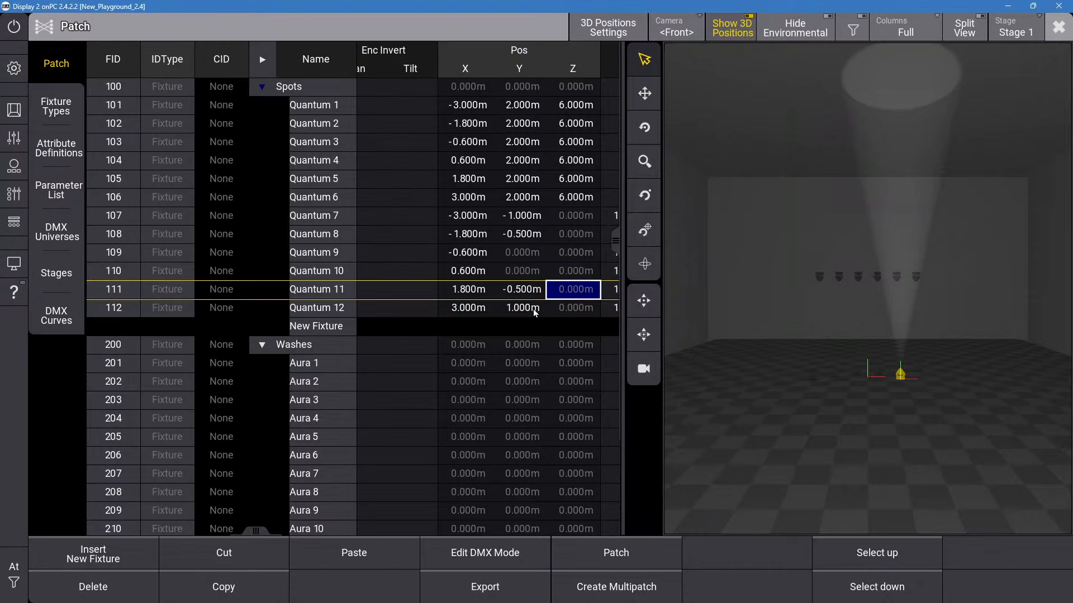
Check the Pos Y values of Quantum 7 through Quantum 12 and set the Pos Y of Quantum 12 to -1 m.
left_click(533, 310)
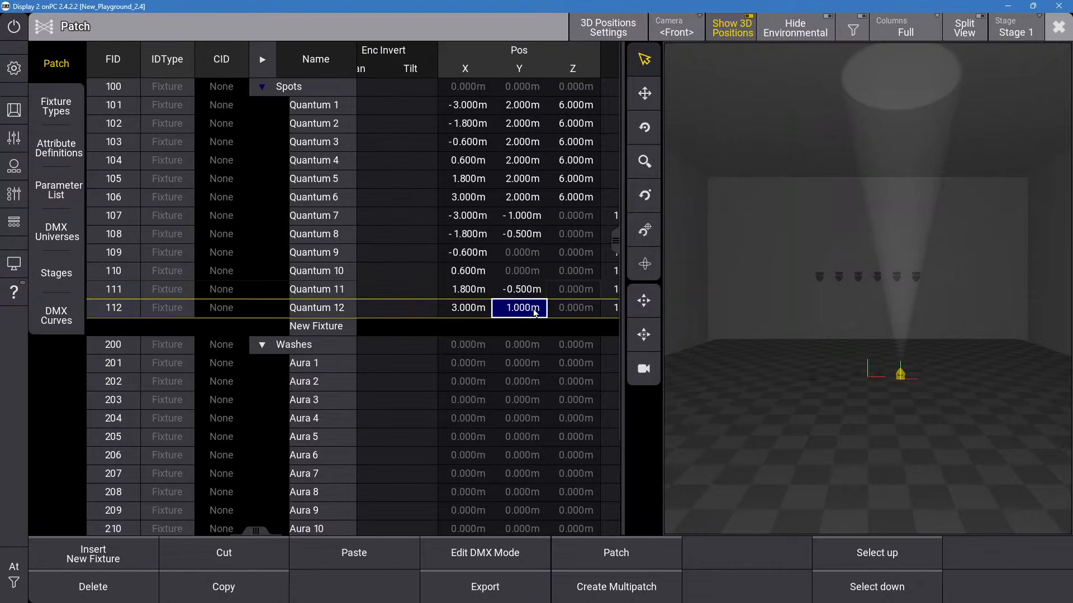
left_click(527, 217)
left_click(523, 234)
left_click(523, 250)
left_click(528, 273)
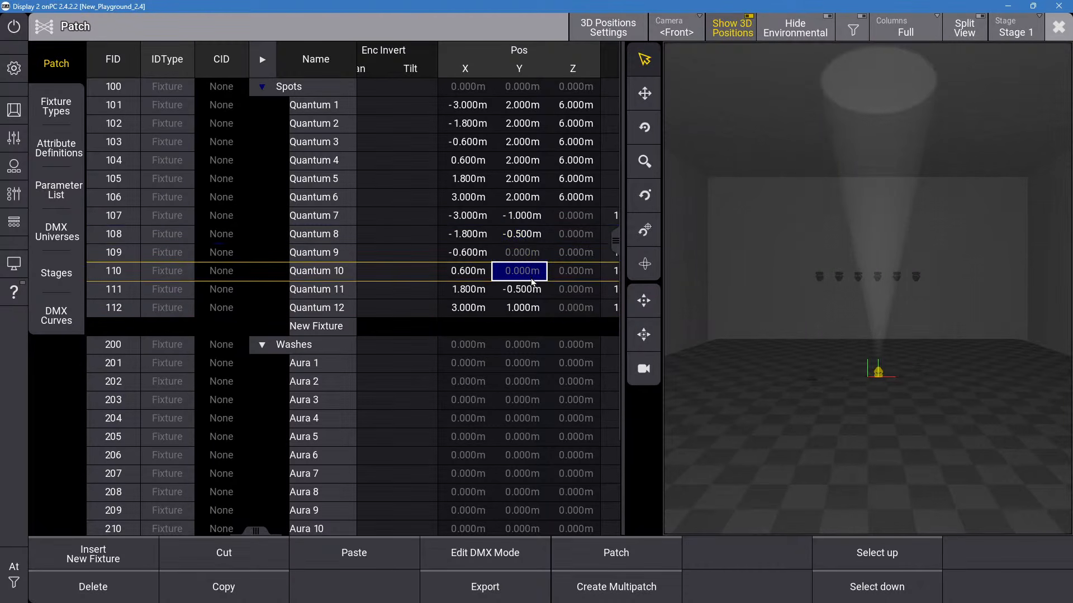
left_click(533, 290)
left_click(523, 307)
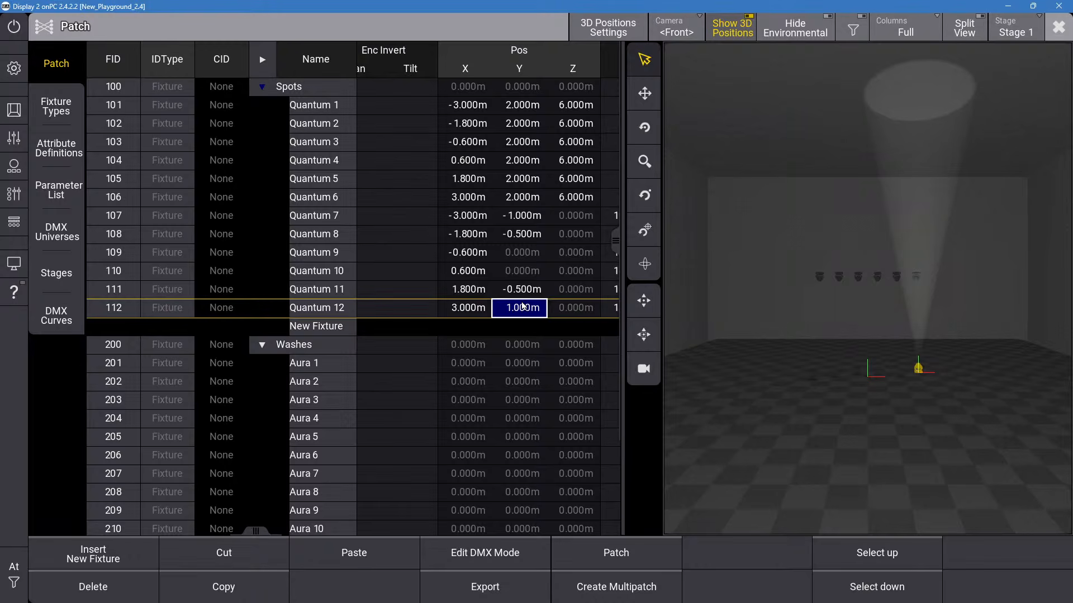
left_click(522, 309)
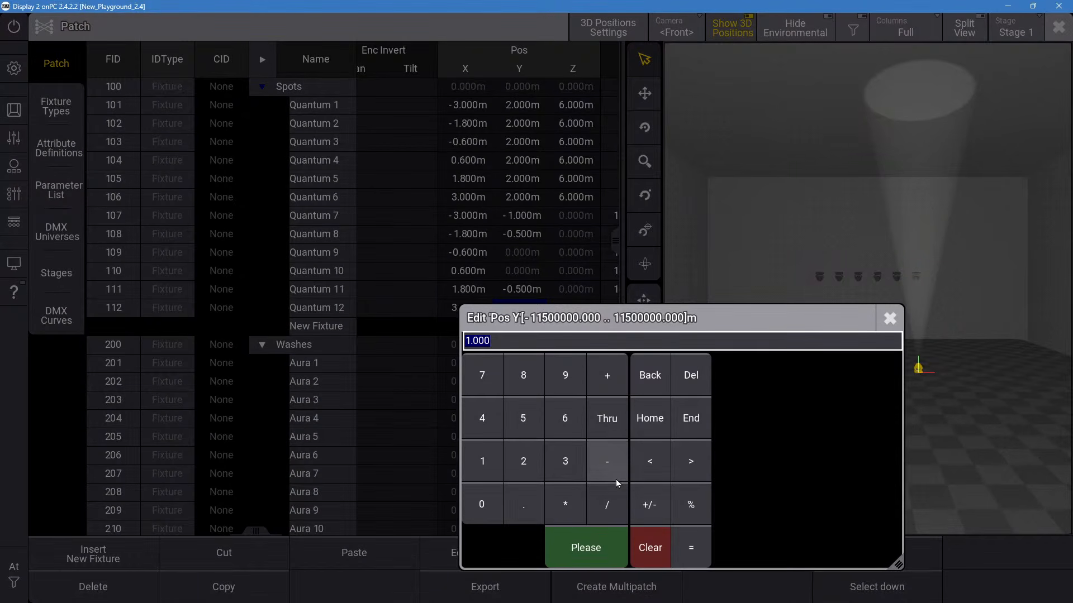
left_click(609, 464)
left_click(500, 461)
left_click(583, 551)
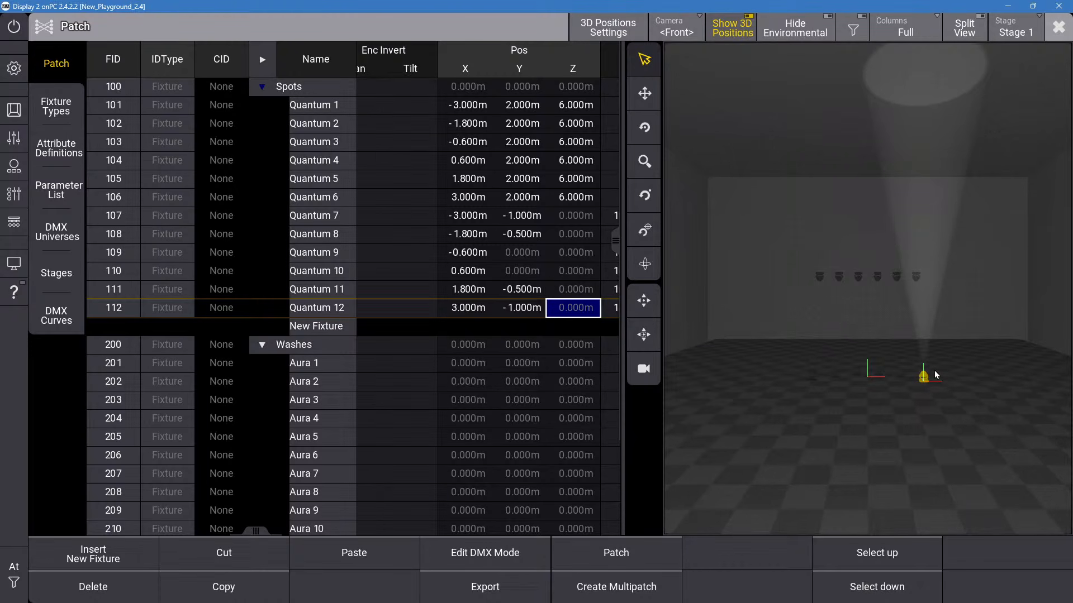
Examine the arrangement of the Quantum fixtures in the 3D view by stepping through their rows in the Spots group.
scroll(933, 370, "up", 5)
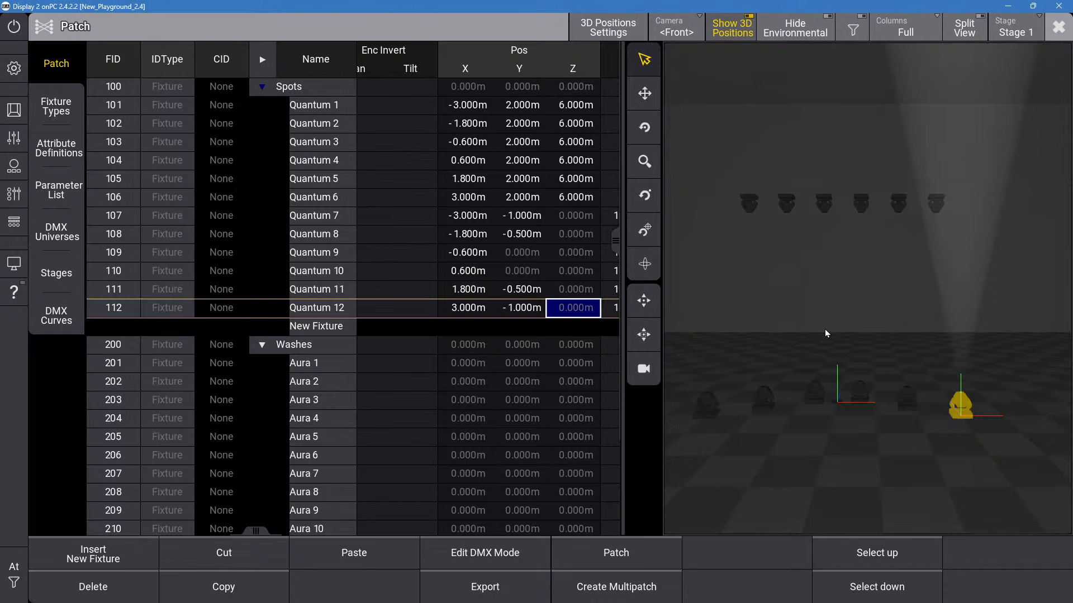
left_click(517, 218)
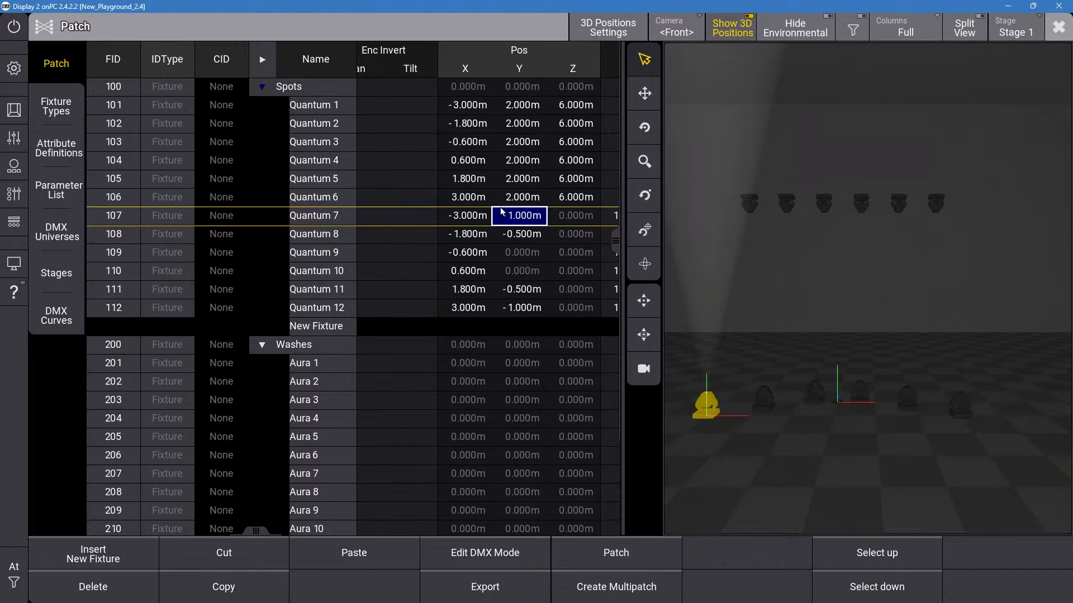
scroll(500, 212, "up", 7)
scroll(501, 210, "down", 2)
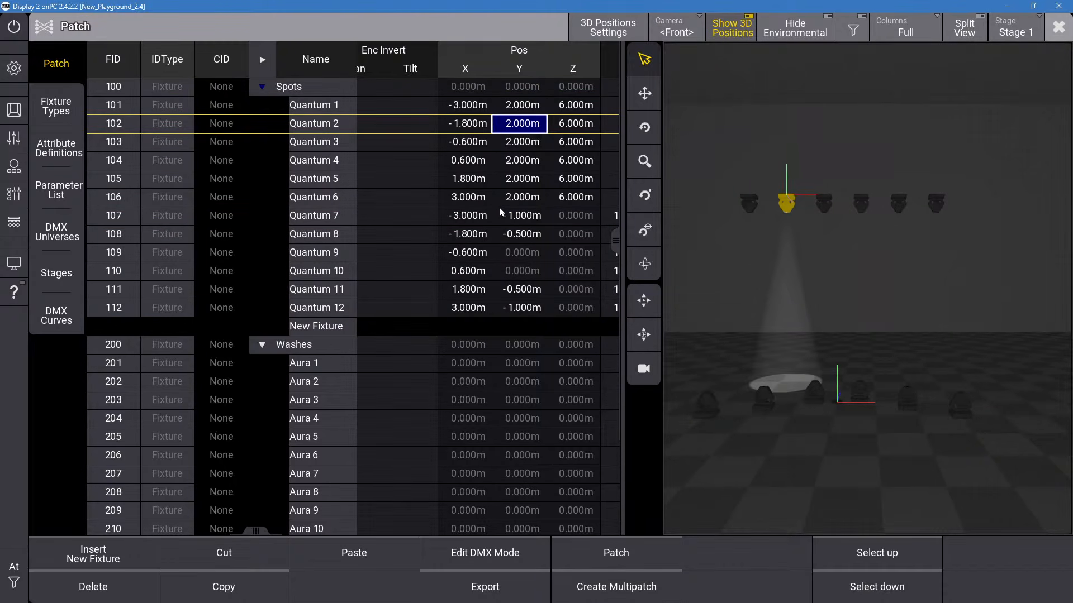
scroll(501, 213, "down", 5)
scroll(502, 212, "up", 6)
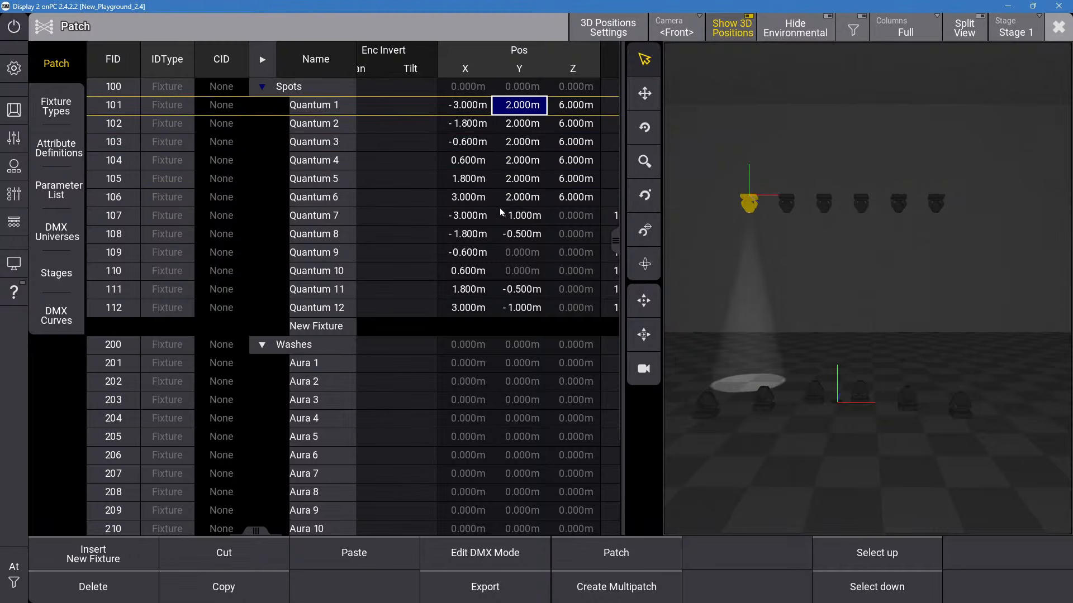
scroll(499, 208, "down", 1)
scroll(499, 208, "down", 1)
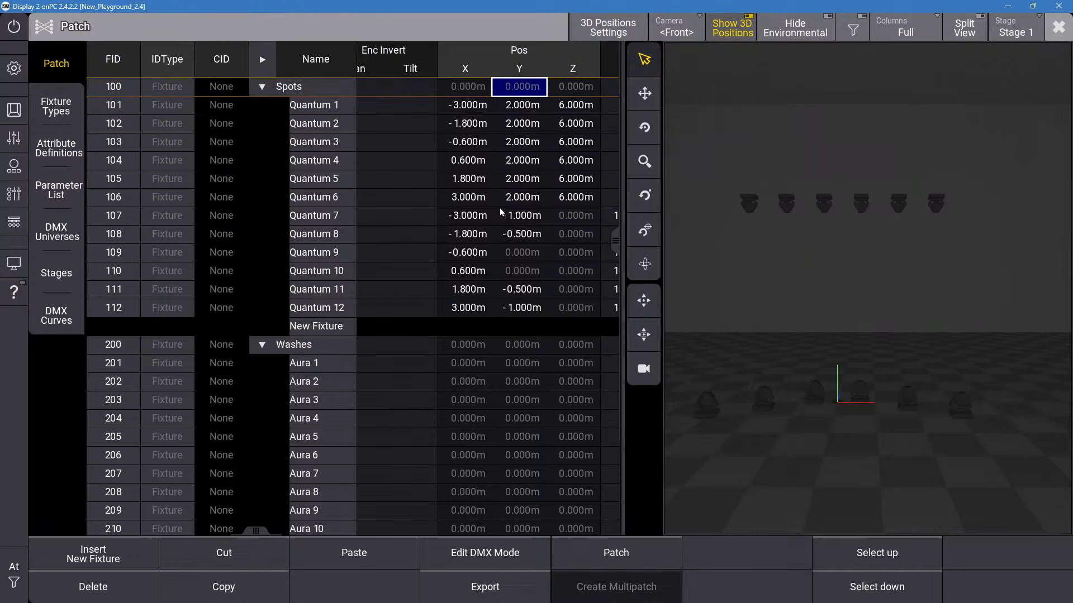
scroll(461, 466, "down", 4)
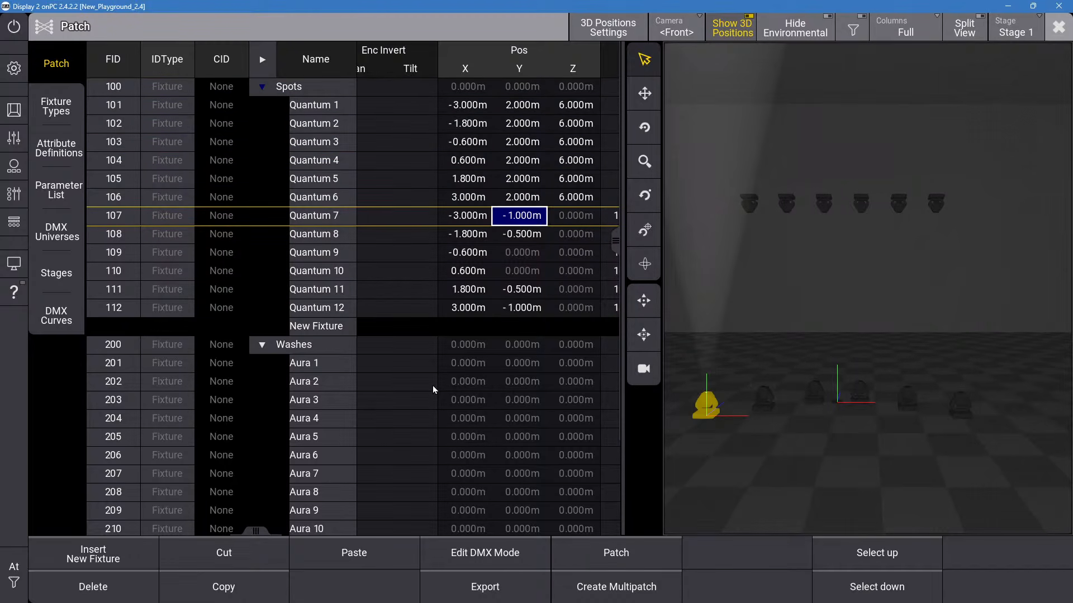
Set the Pos Z of Aura 1 through Aura 12 in the Washes group to 6 m.
scroll(433, 385, "down", 10)
scroll(430, 381, "down", 10)
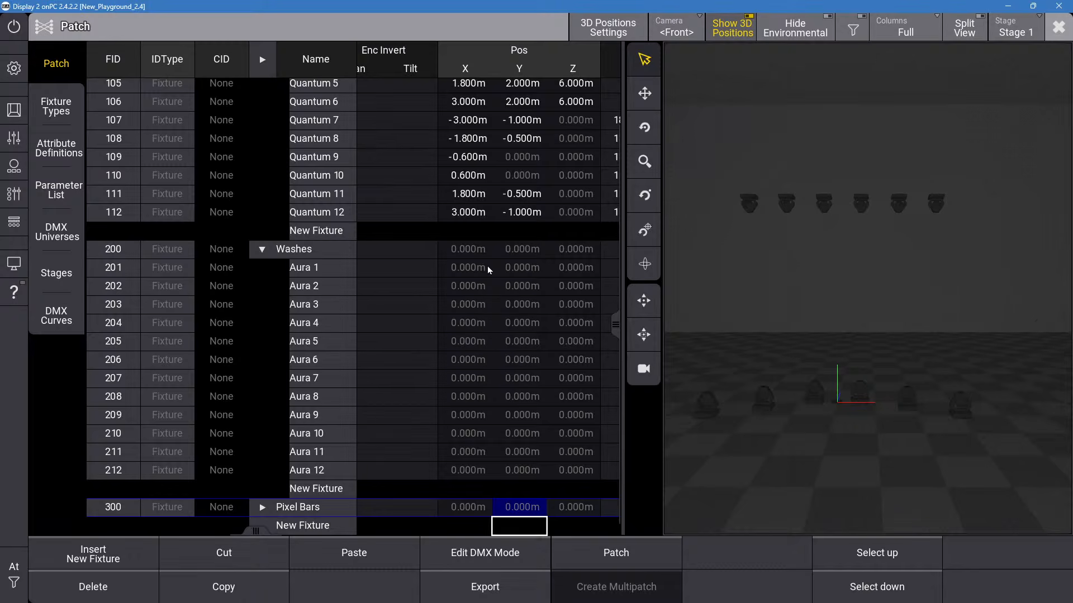
left_click(487, 268)
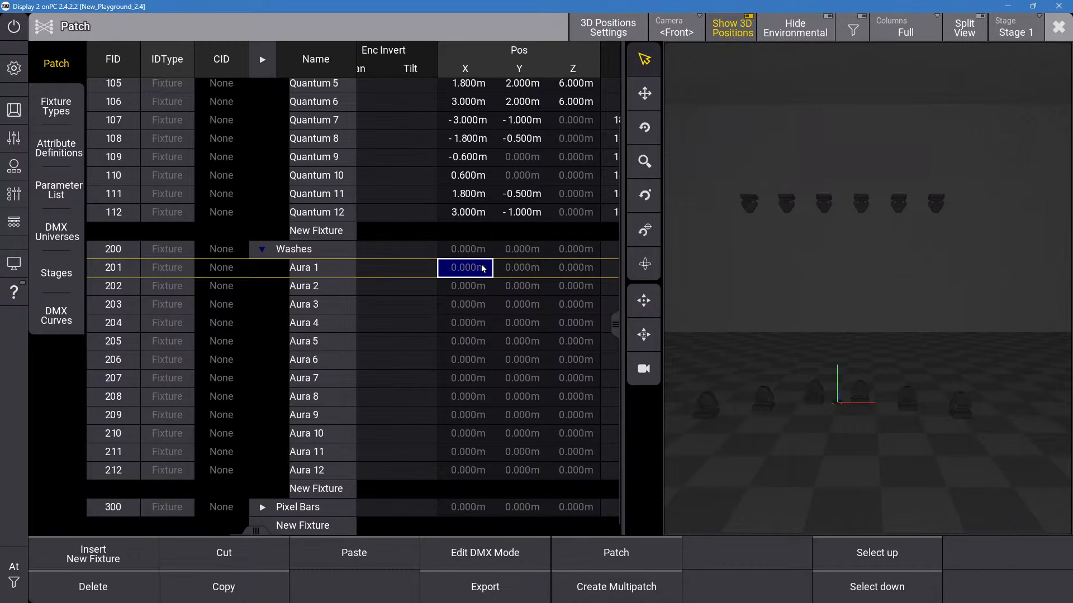
left_click_drag(582, 265, 565, 475)
left_click(565, 474)
left_click(557, 450)
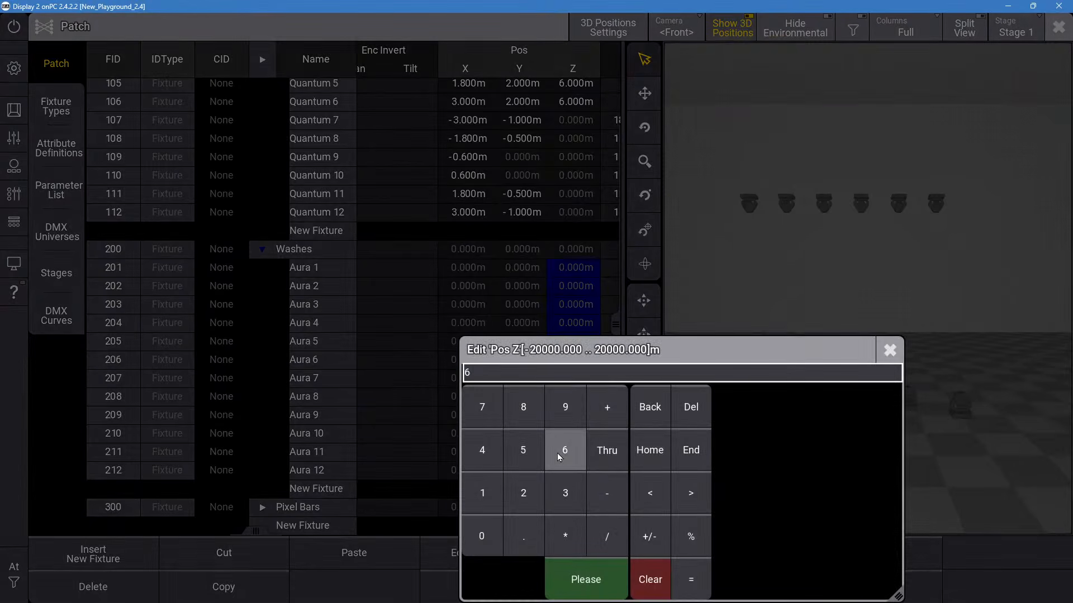
left_click(569, 585)
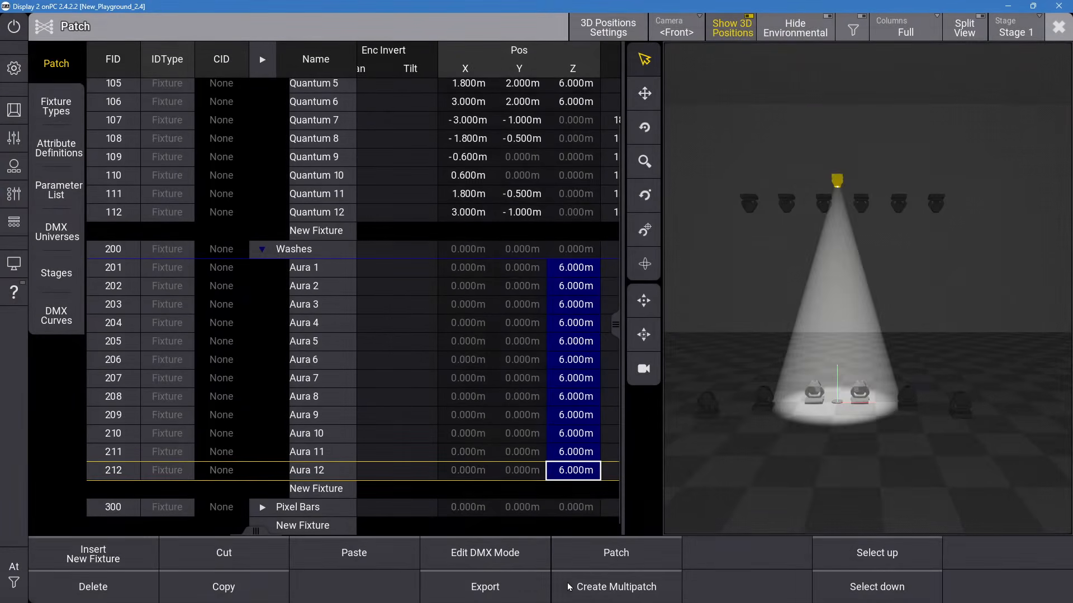
left_click(542, 404)
left_click(514, 270)
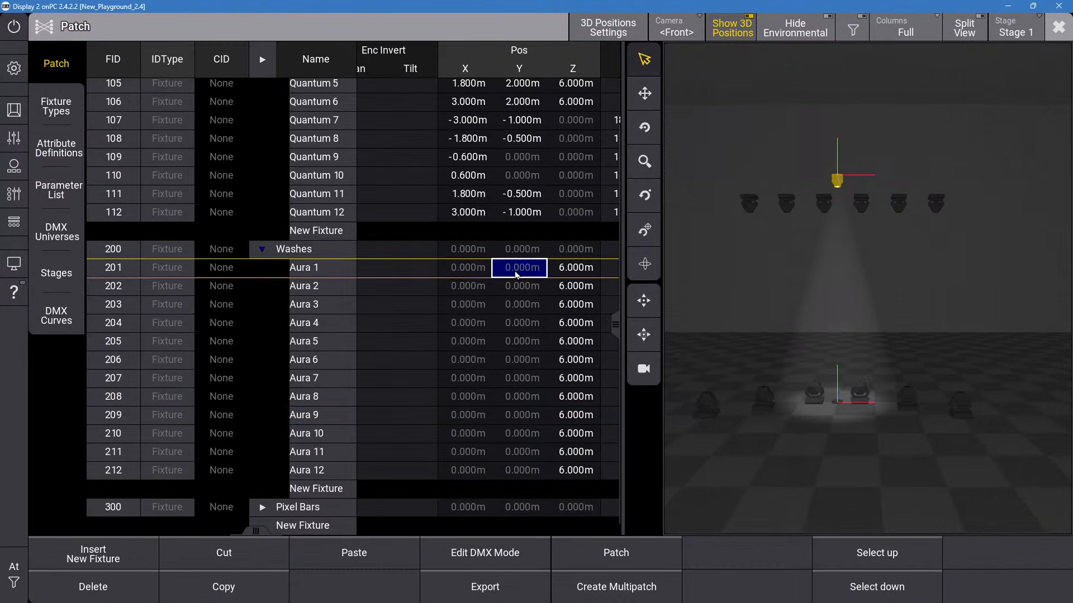
left_click(464, 273)
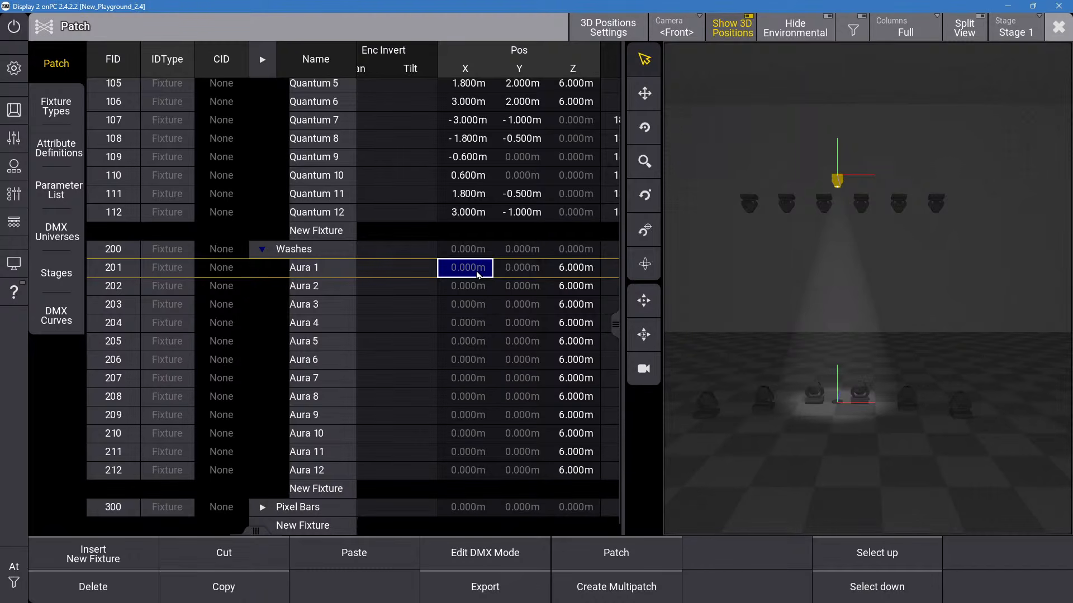
mouse_move(478, 274)
left_mouse_down()
mouse_move(486, 479)
mouse_move(480, 472)
left_mouse_up()
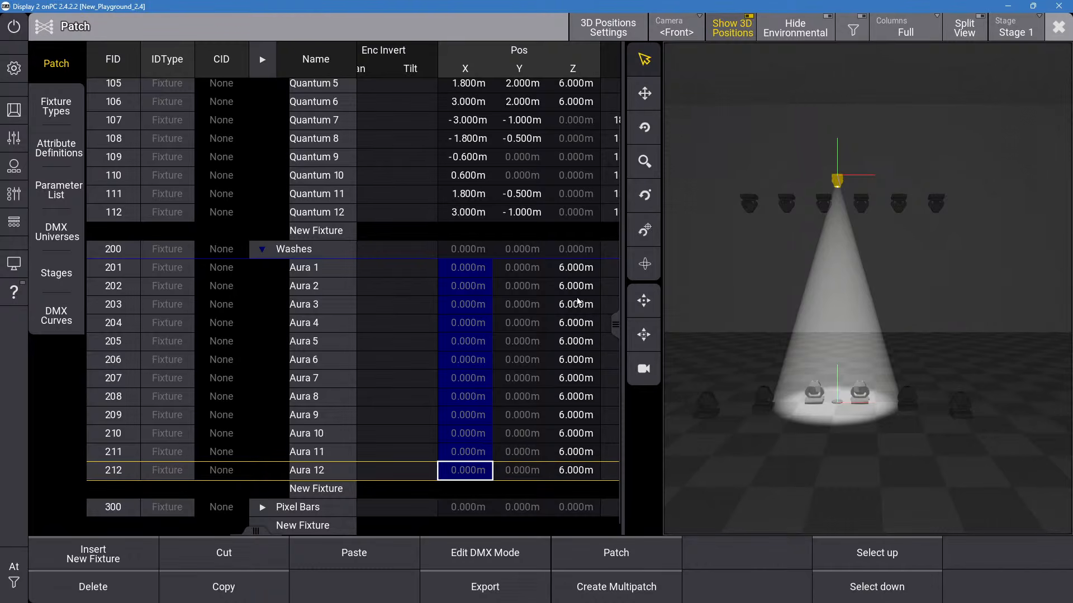
left_click(517, 273)
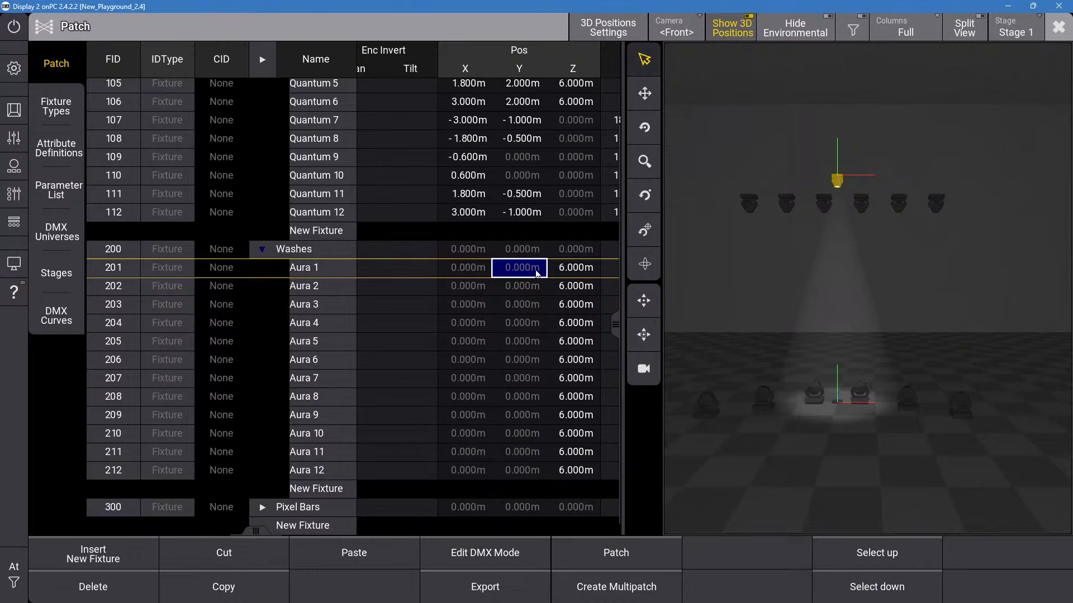
left_click_drag(537, 273, 529, 328)
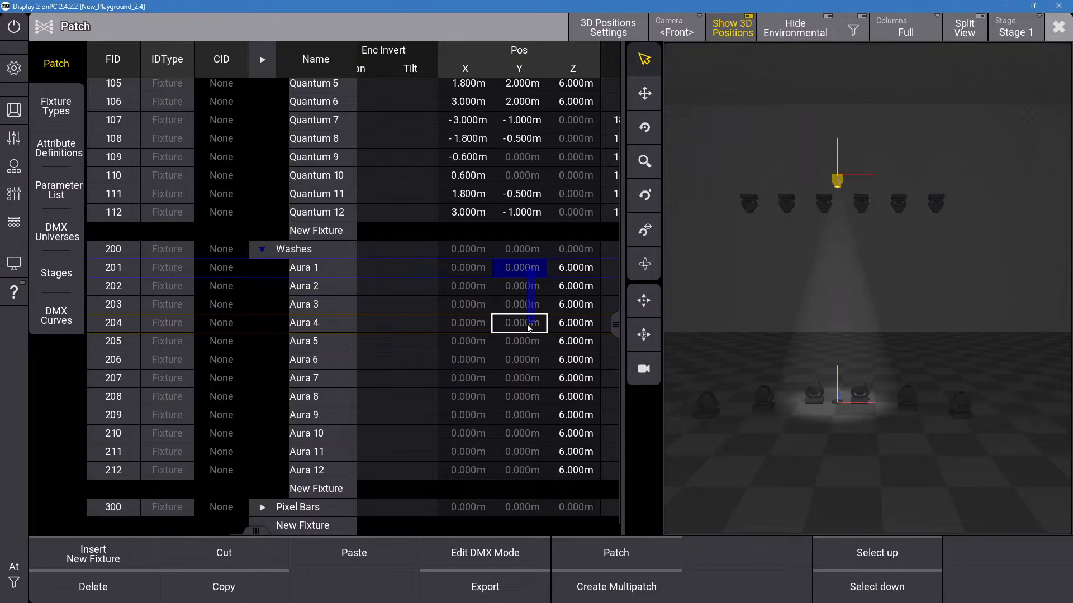
left_click(494, 266)
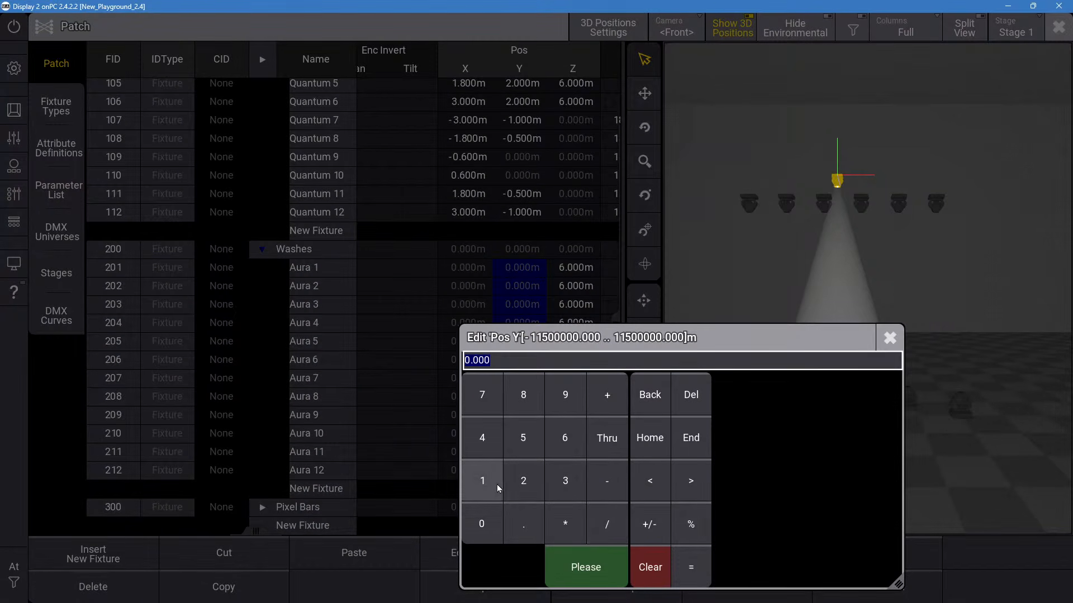
left_click(889, 347)
Set the Pos Y of Aura 5 through Aura 8 to 2 m.
left_click(526, 344)
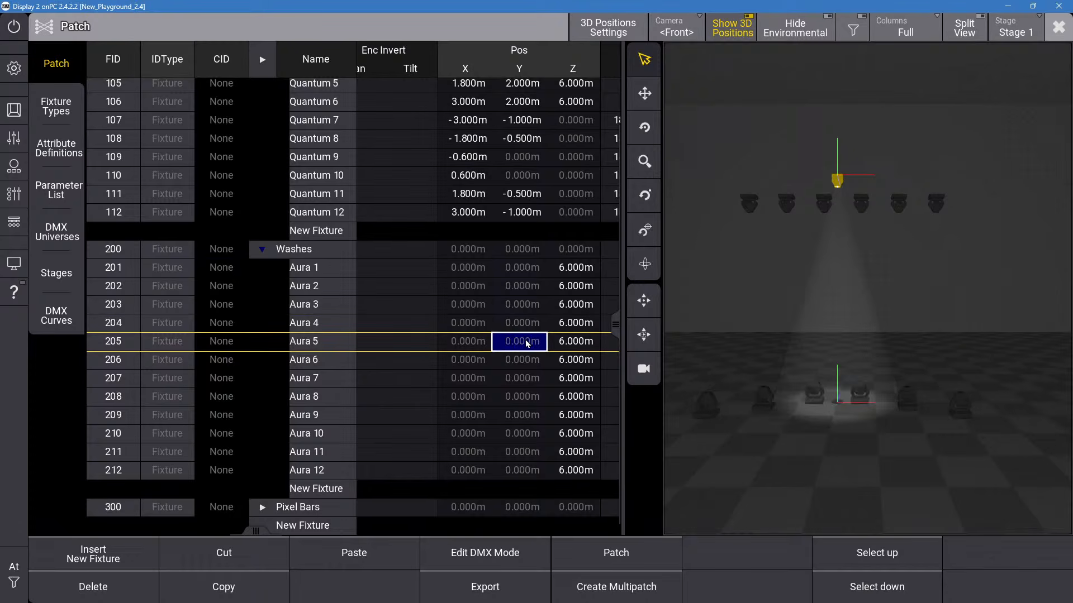
left_click_drag(526, 347, 534, 423)
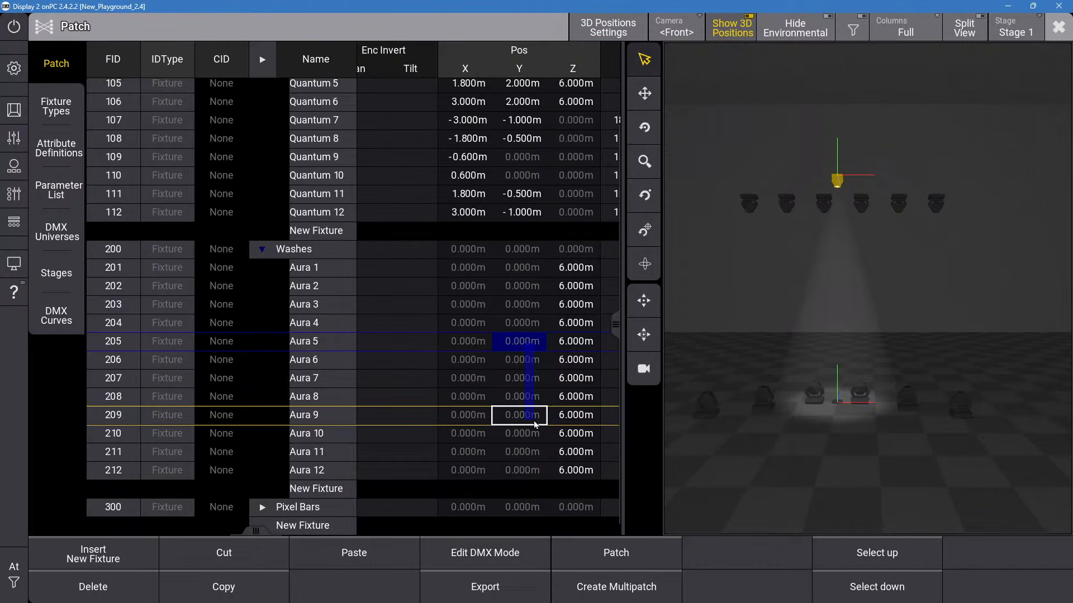
left_click_drag(534, 421, 534, 402)
right_click(534, 403)
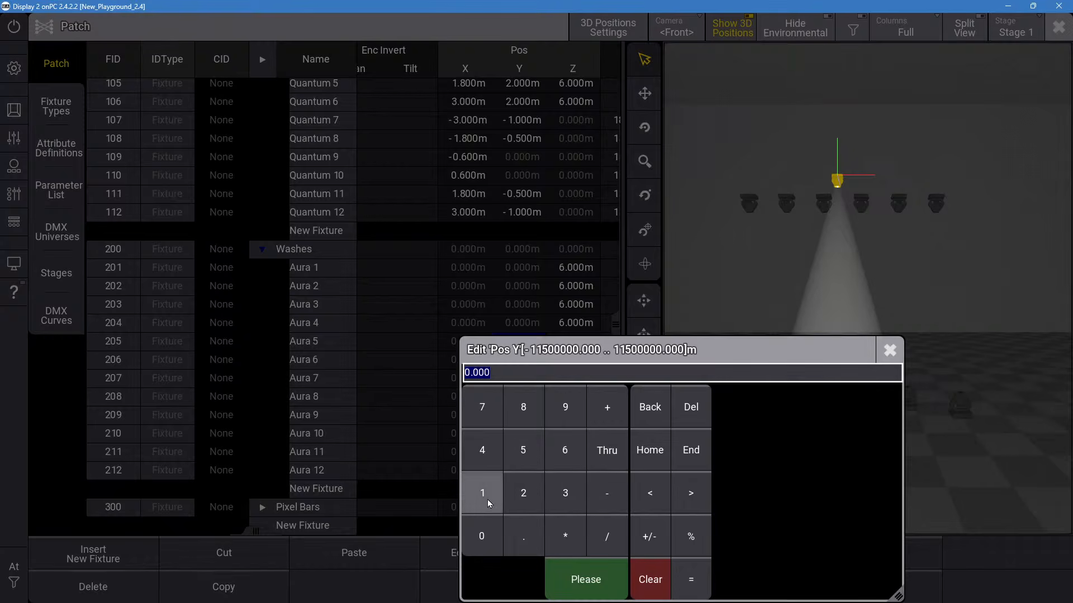
left_click(523, 493)
left_click(588, 581)
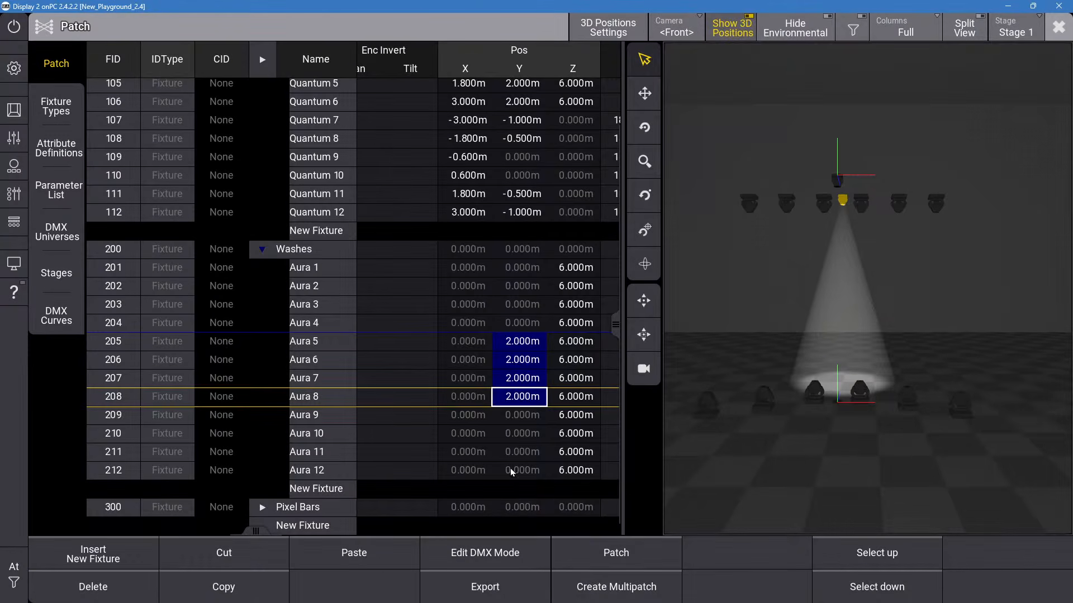
Change the Pos Y of Aura 5 through Aura 8 to 1 m.
right_click(526, 406)
left_click(482, 492)
left_click(585, 579)
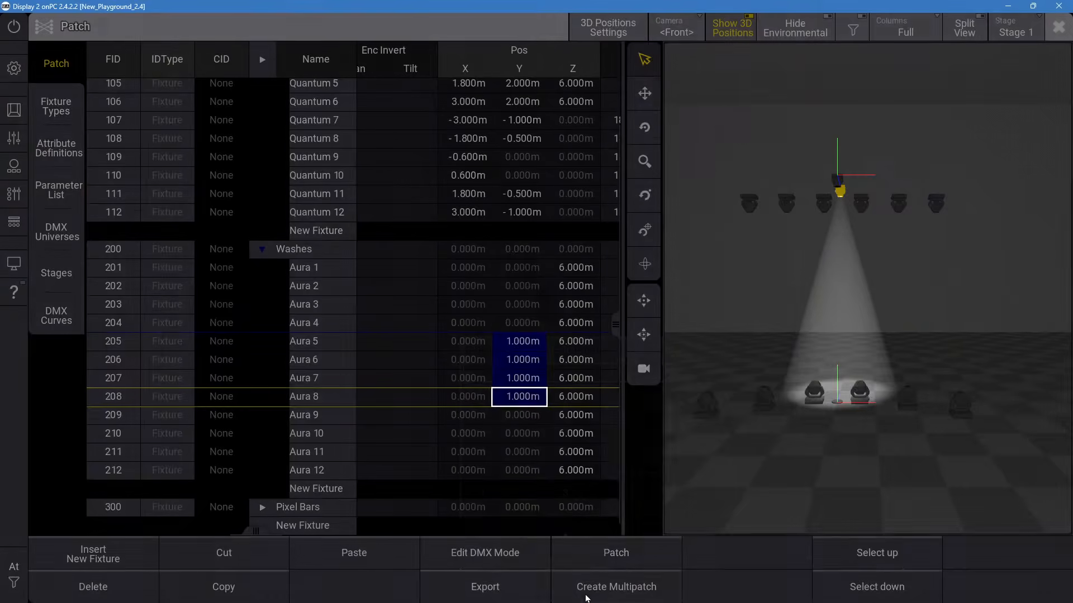
Set the Pos Y of Aura 9 through Aura 12 to 2 m.
left_click(501, 415)
left_click_drag(522, 461, 523, 471)
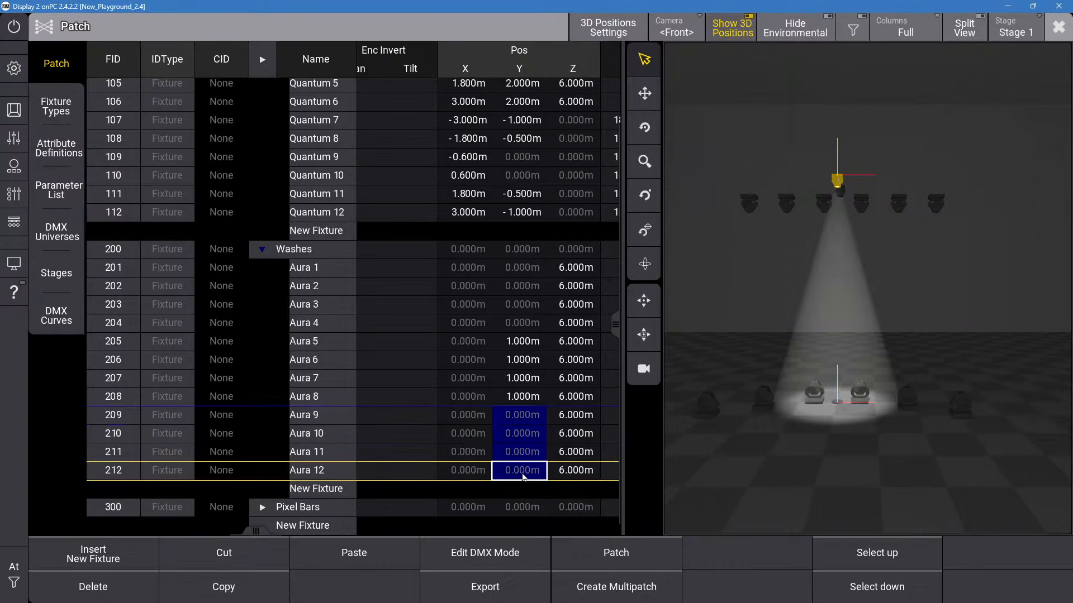
right_click(522, 470)
left_click(523, 493)
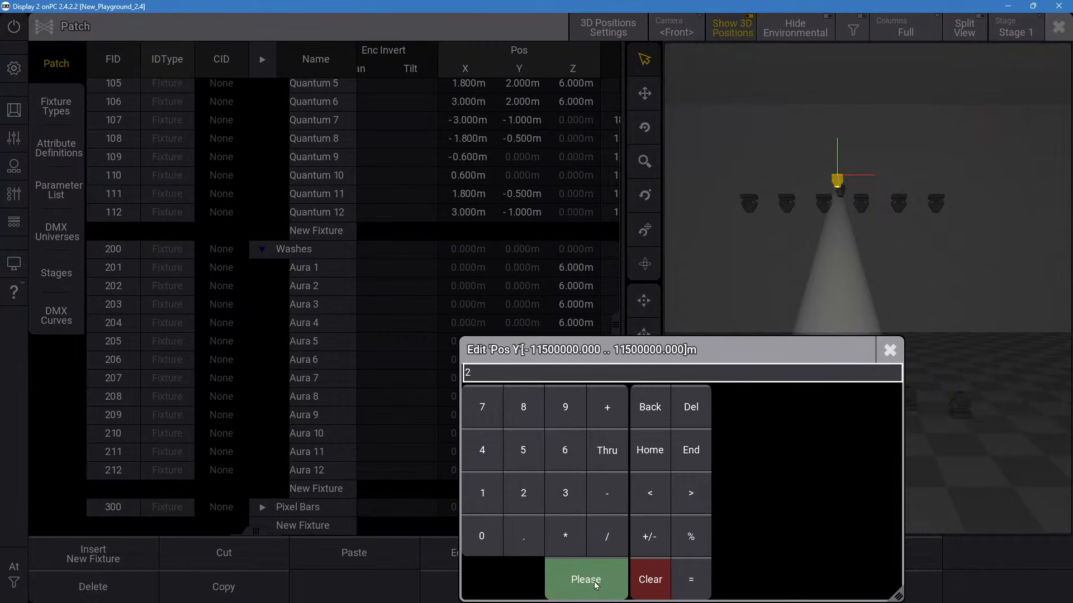
left_click(585, 580)
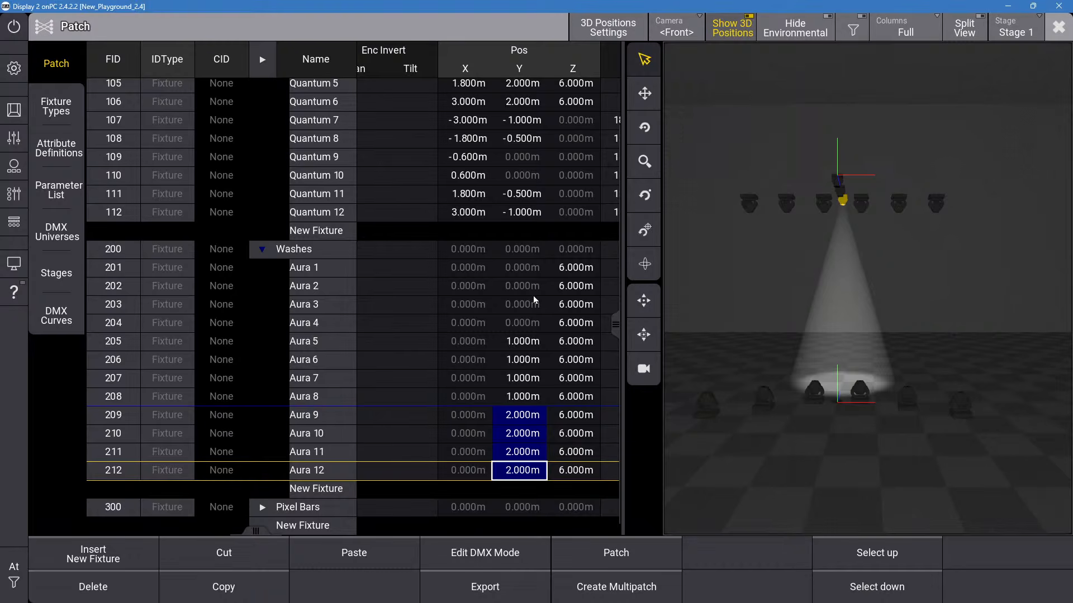
Spread the Pos X of Aura 1 through Aura 4 with the range -3 Thru 3.
left_click(471, 268)
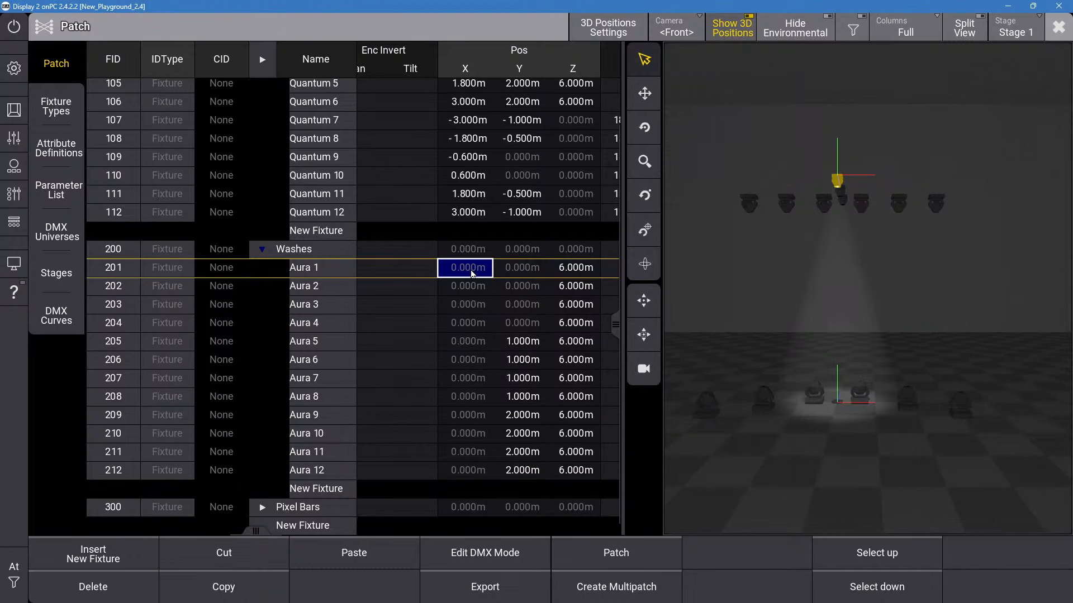
left_click_drag(471, 273, 486, 320)
left_click(486, 319)
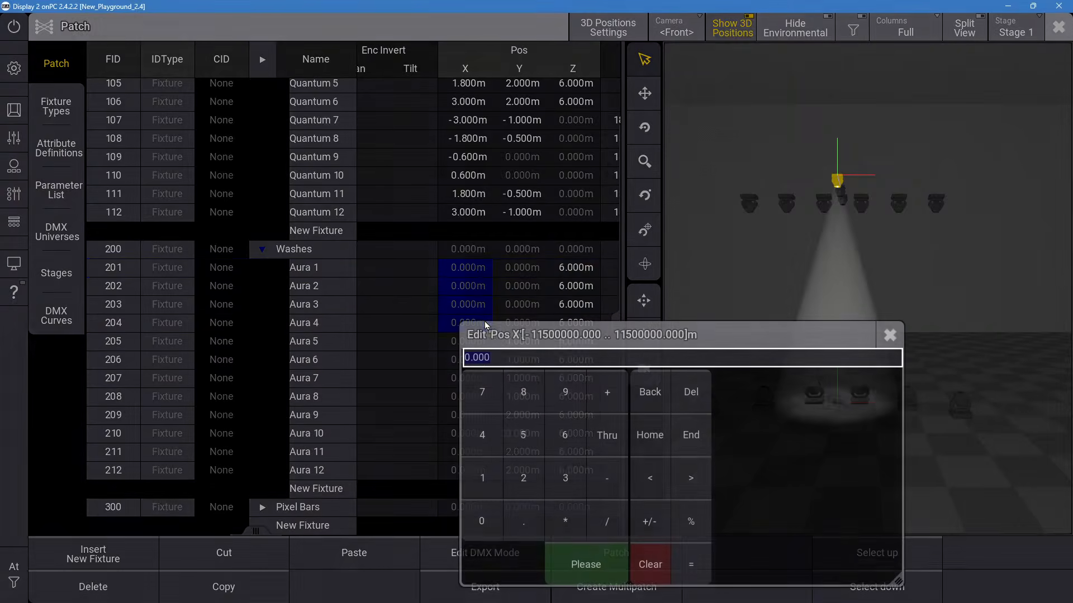
left_click(612, 475)
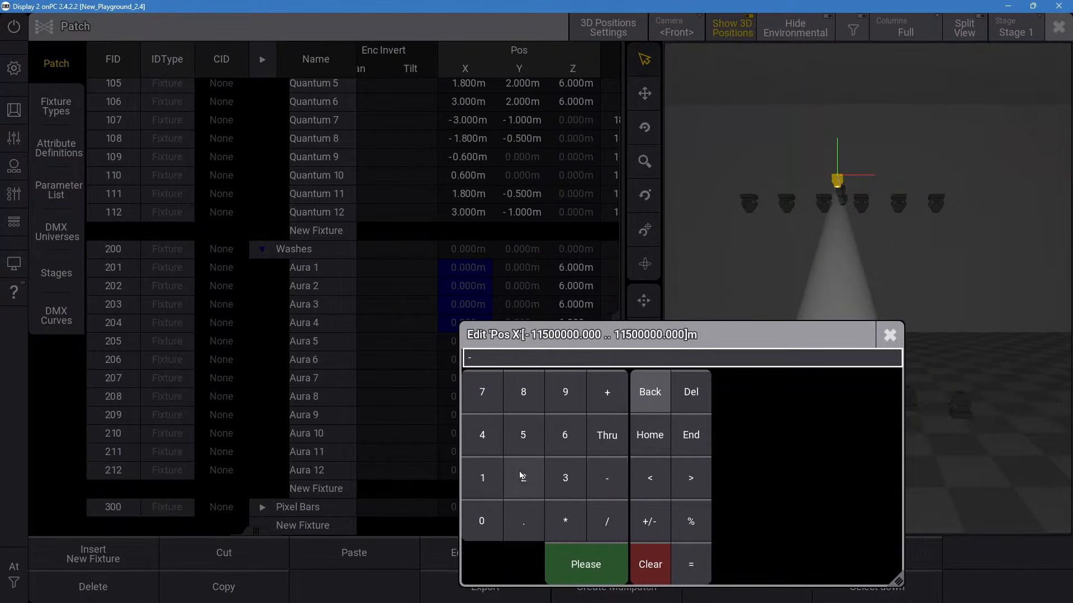
left_click(565, 477)
left_click(607, 441)
left_click(564, 478)
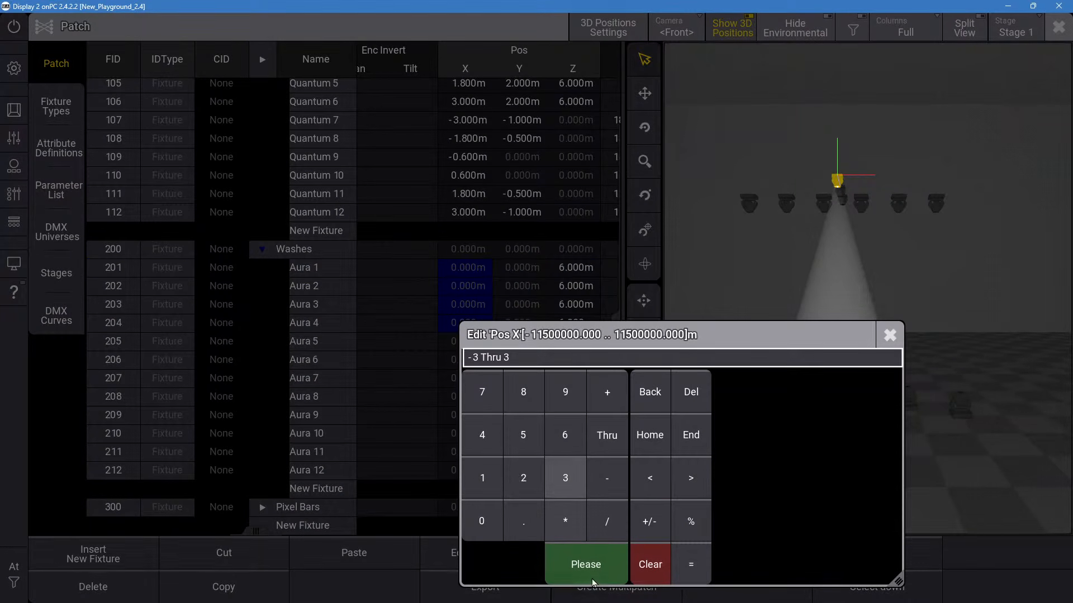
left_click(587, 567)
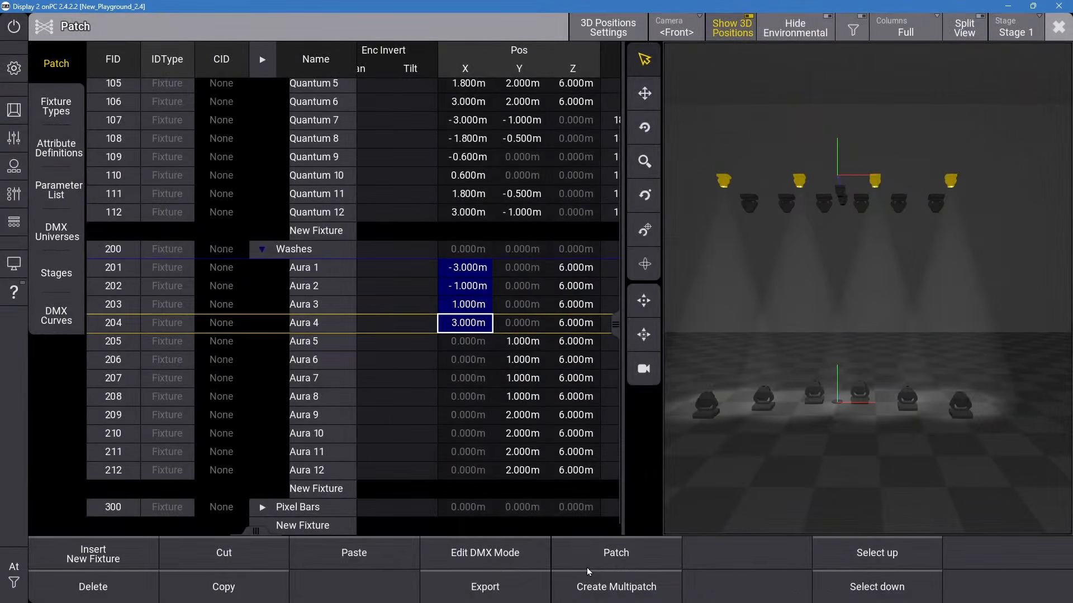
Spread the Pos X of Aura 5 through Aura 8 with the range -2.5 Thru 2.5.
left_click(475, 345)
left_click_drag(477, 353, 485, 398)
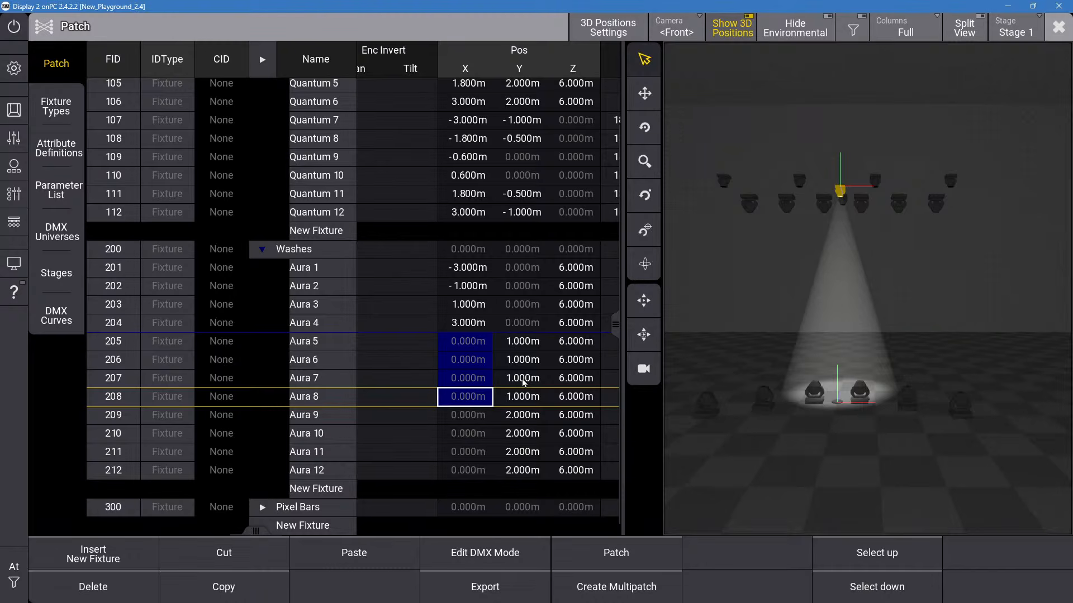
double_click(480, 383)
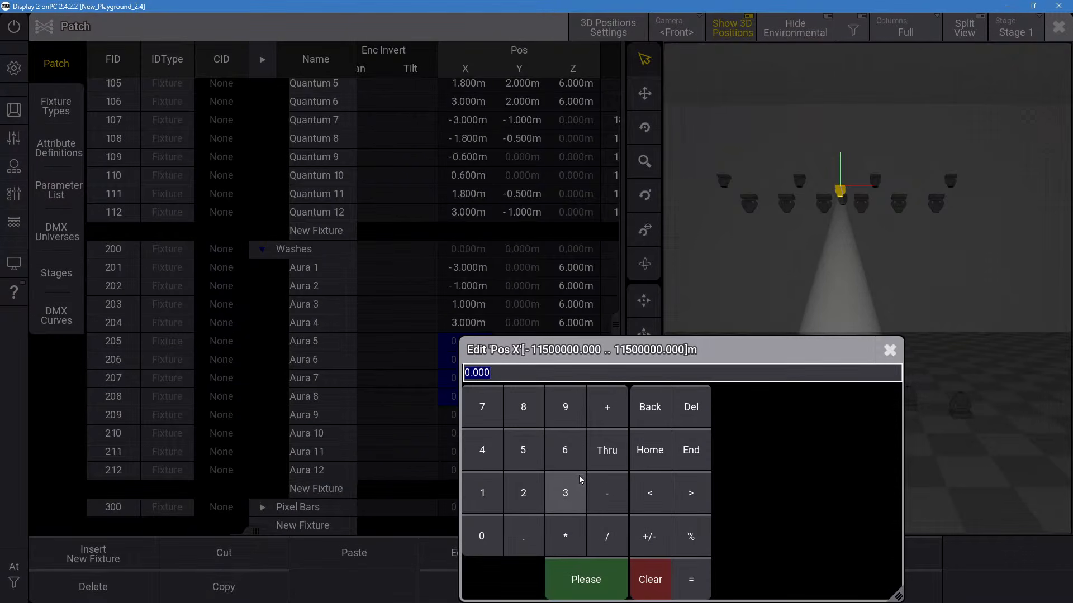
left_click(607, 495)
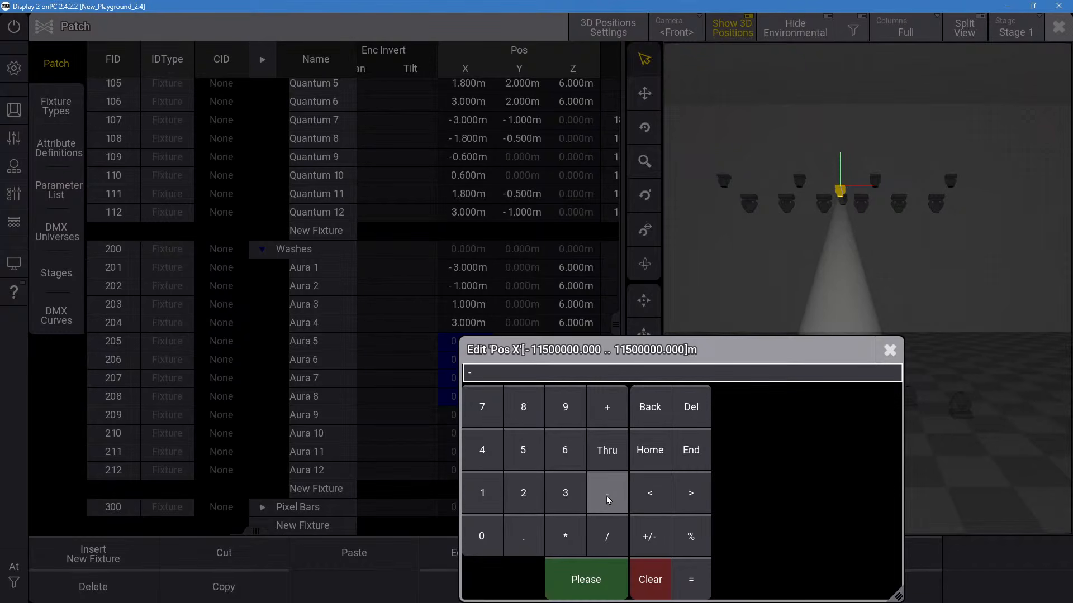
left_click(524, 492)
left_click(523, 536)
left_click(524, 450)
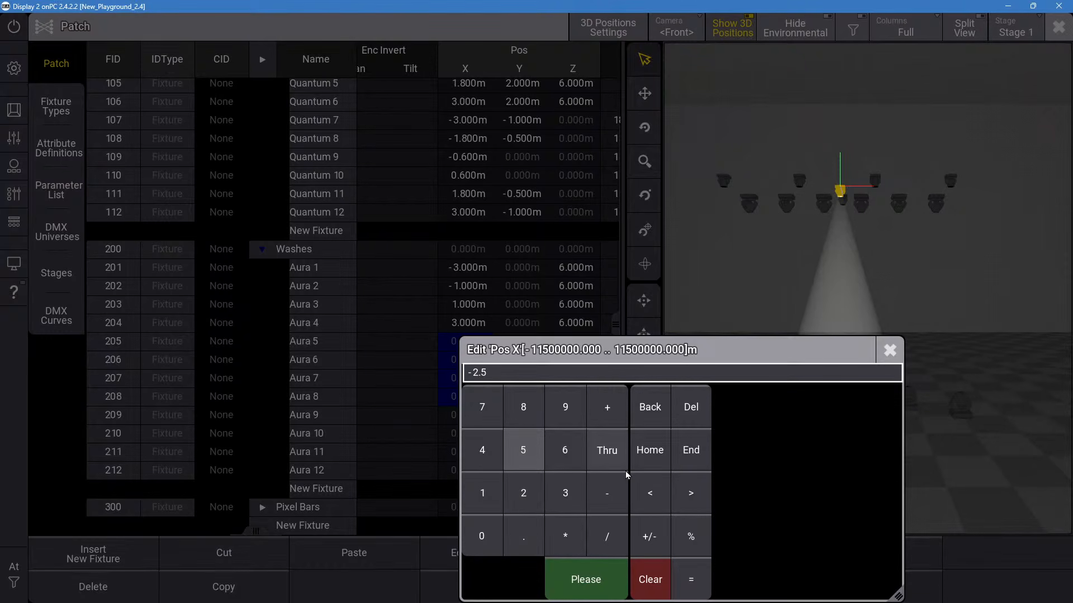
left_click(606, 449)
left_click(524, 492)
left_click(523, 536)
left_click(523, 450)
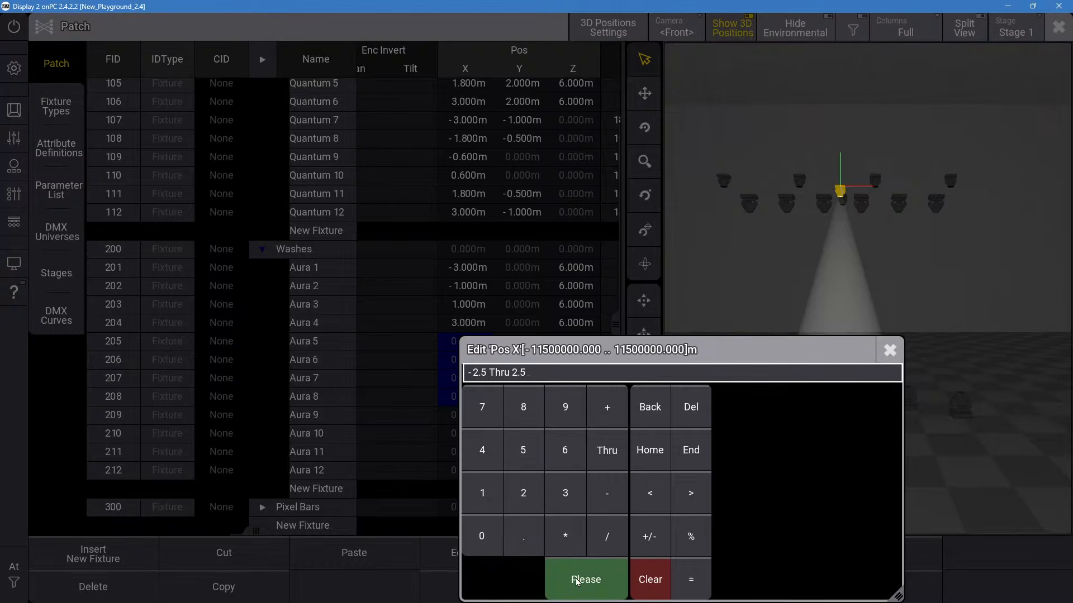
left_click(586, 580)
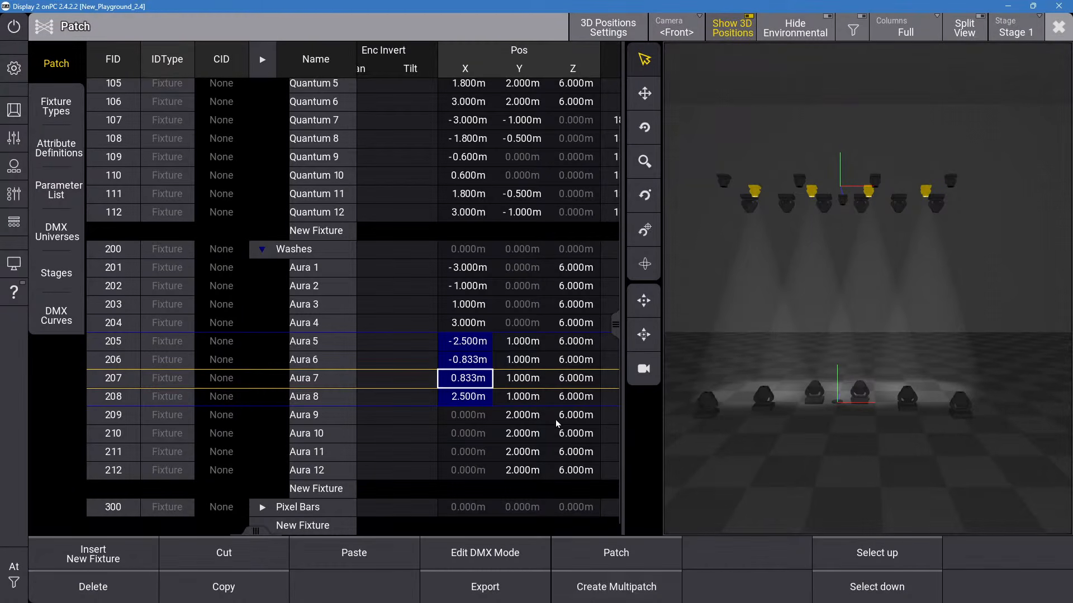
Spread the Pos X of Aura 9 through Aura 12 with the range -3.5 Thru 3.5.
left_click_drag(475, 418, 466, 471)
right_click(465, 471)
left_click(602, 479)
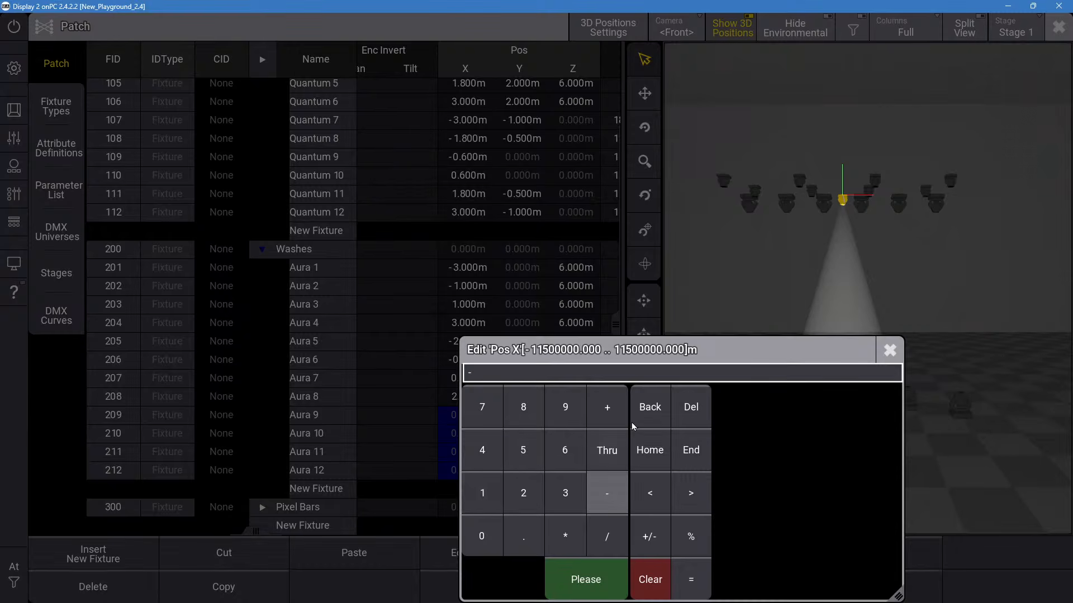
left_click(558, 497)
left_click(528, 535)
left_click(534, 451)
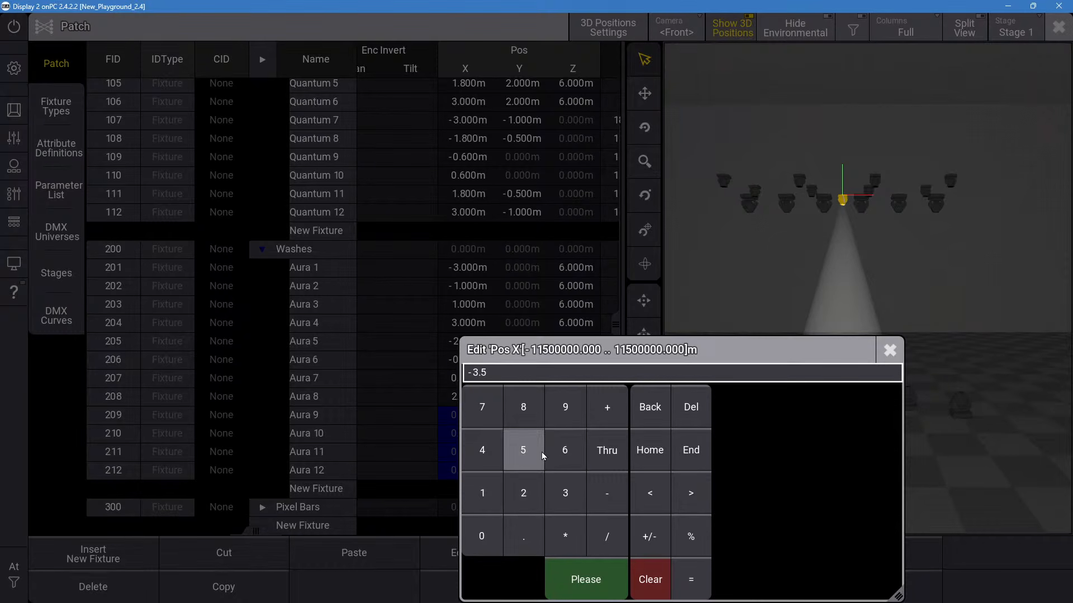
left_click(595, 458)
left_click(555, 499)
left_click(524, 535)
left_click(523, 450)
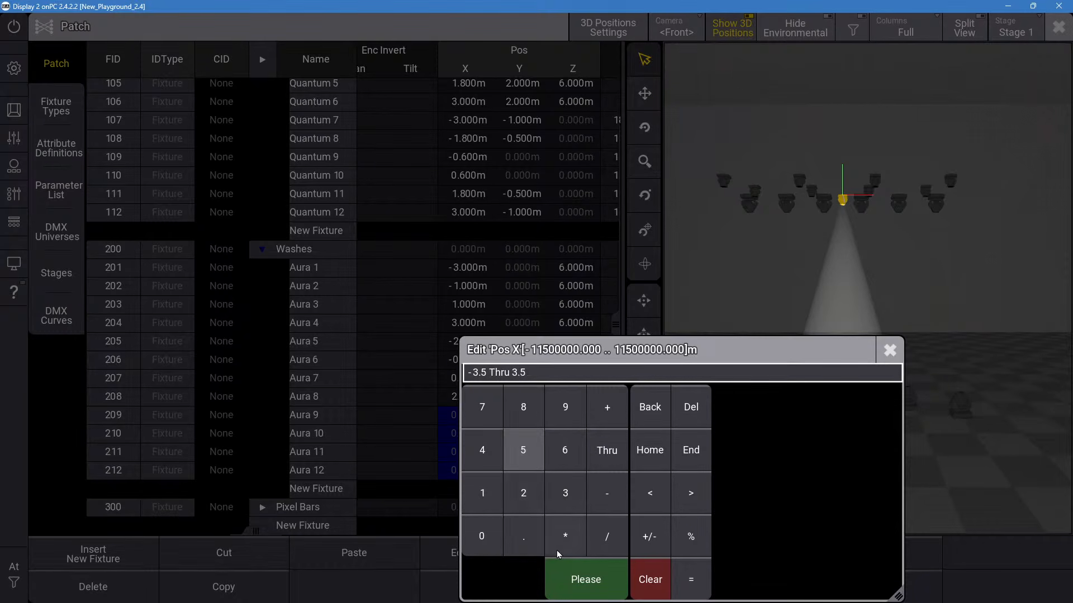
left_click(566, 574)
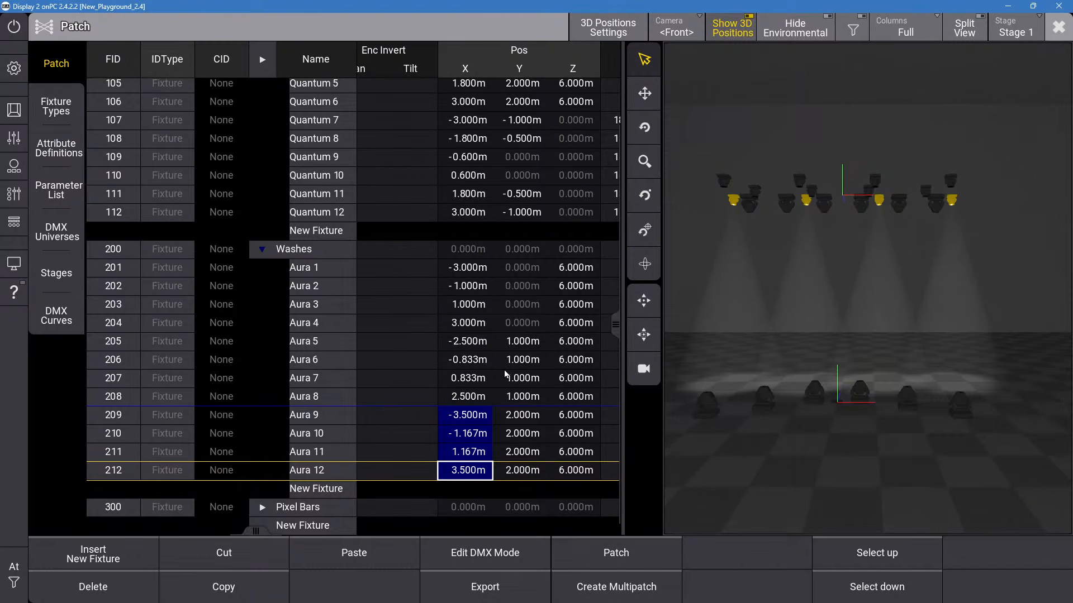
Examine where Quantum 1 through Quantum 6 in the Spots group hang in the 3D view relative to the Aura fixtures.
key("Up")
key("Up")
key("Up")
key("Up")
key("Up")
key("Up")
key("Up")
key("Up")
key("Up")
key("Up")
key("Up")
key("Up")
key("Up")
key("Up")
key("Up")
key("Up")
key("Up")
key("Up")
key("Up")
key("Up")
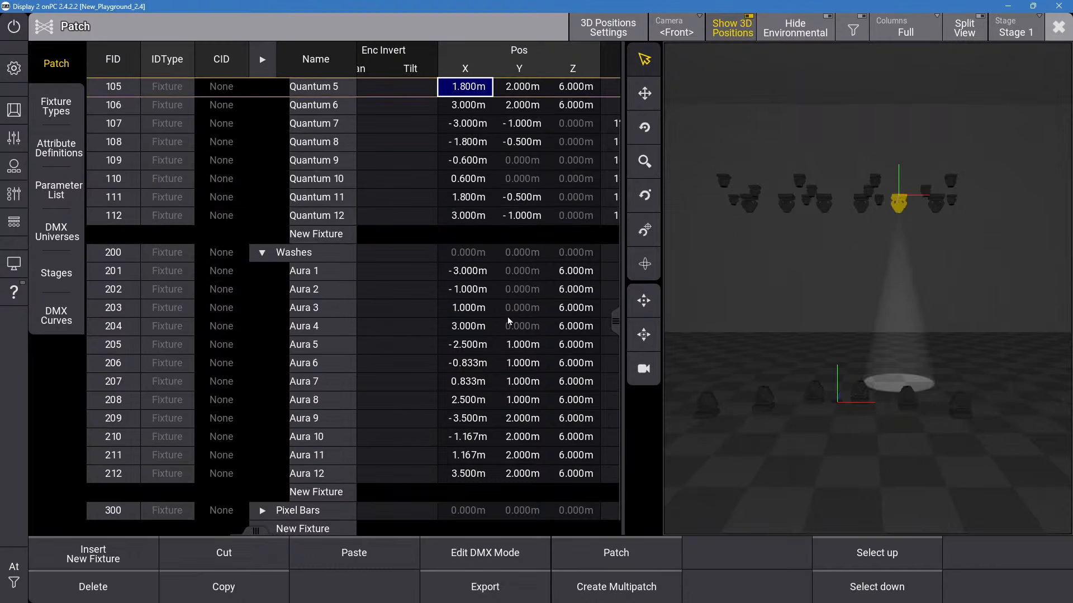
left_click(468, 110)
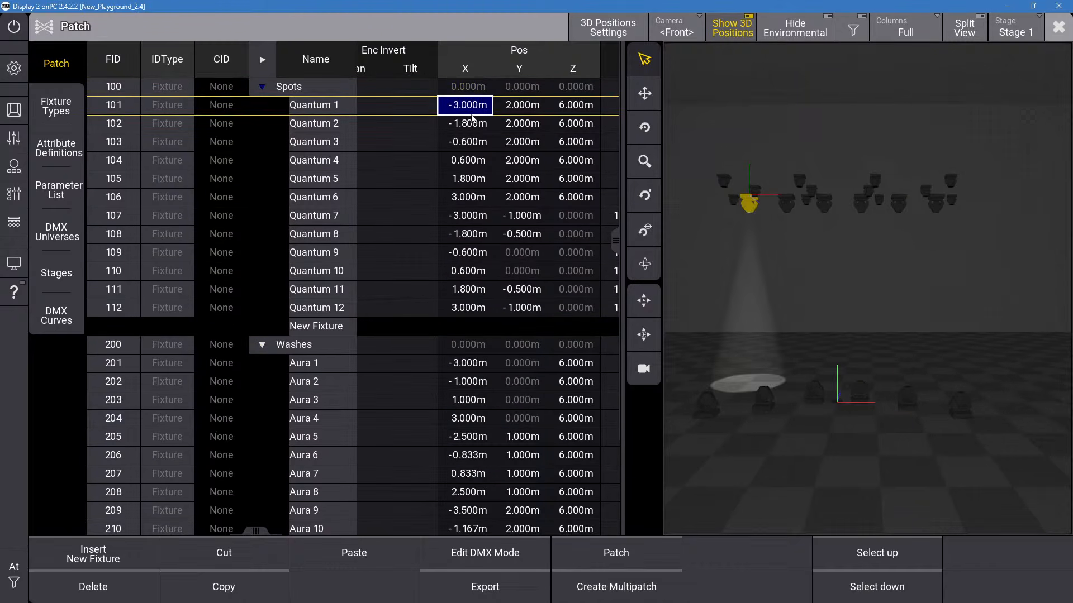
left_click(478, 125)
left_click(472, 146)
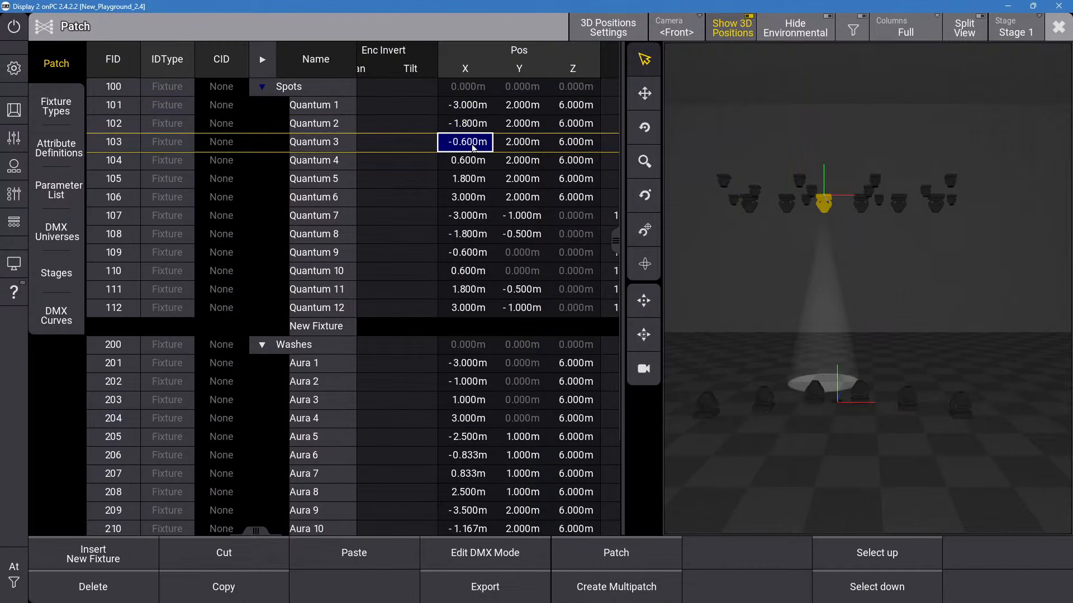
left_click(466, 204)
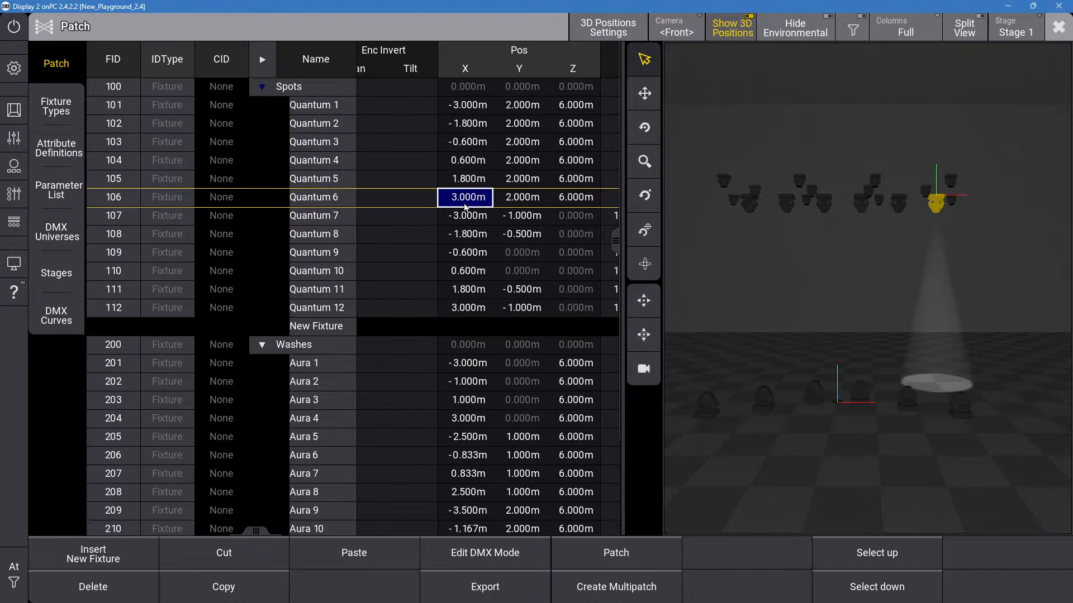
left_click(476, 111)
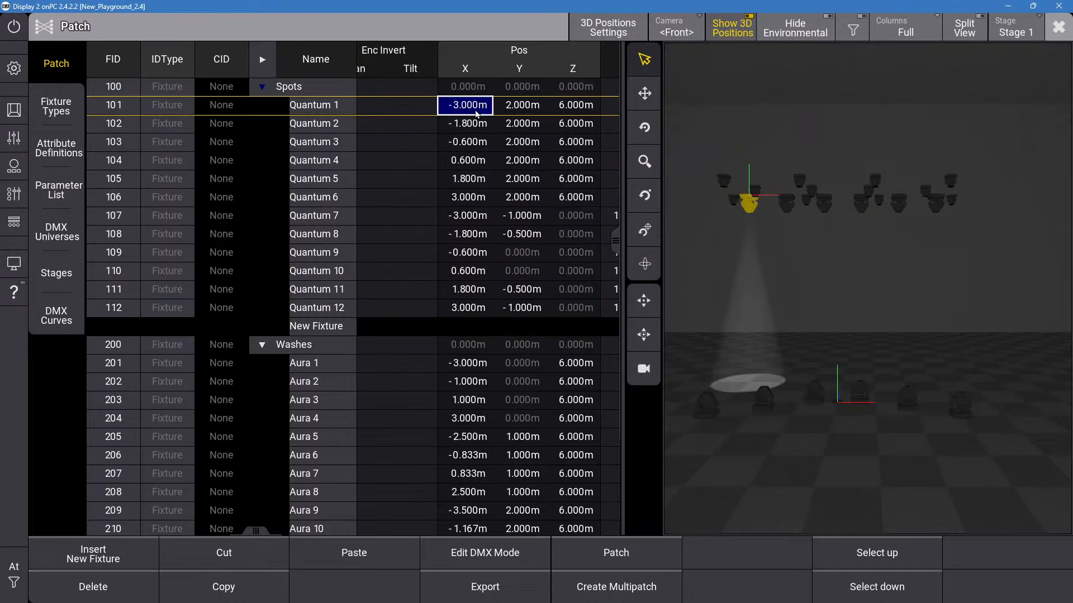
left_click(534, 144)
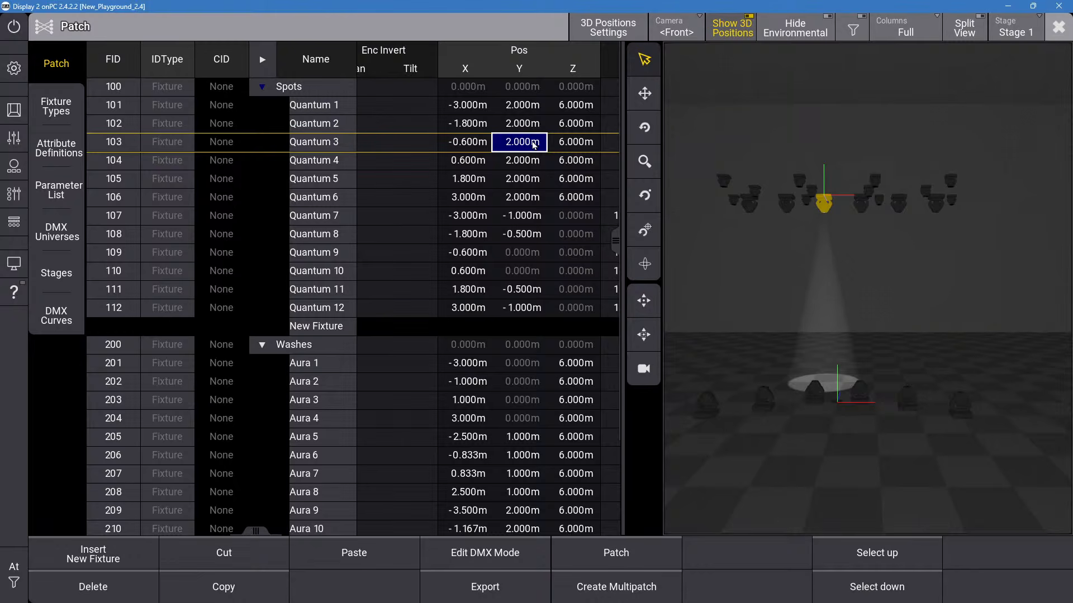
left_click_drag(523, 98, 529, 145)
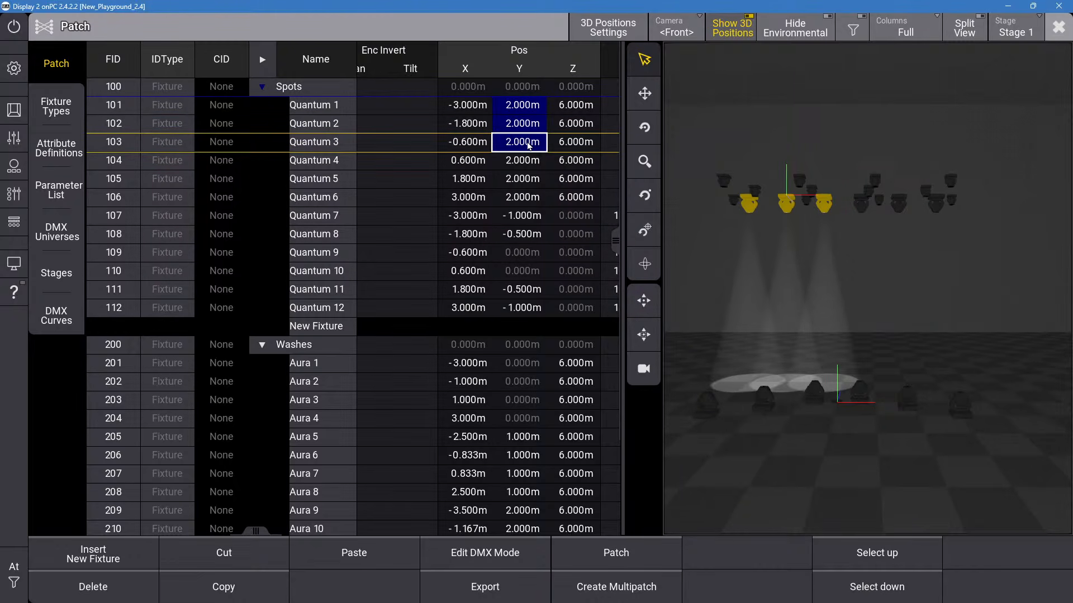
double_click(529, 145)
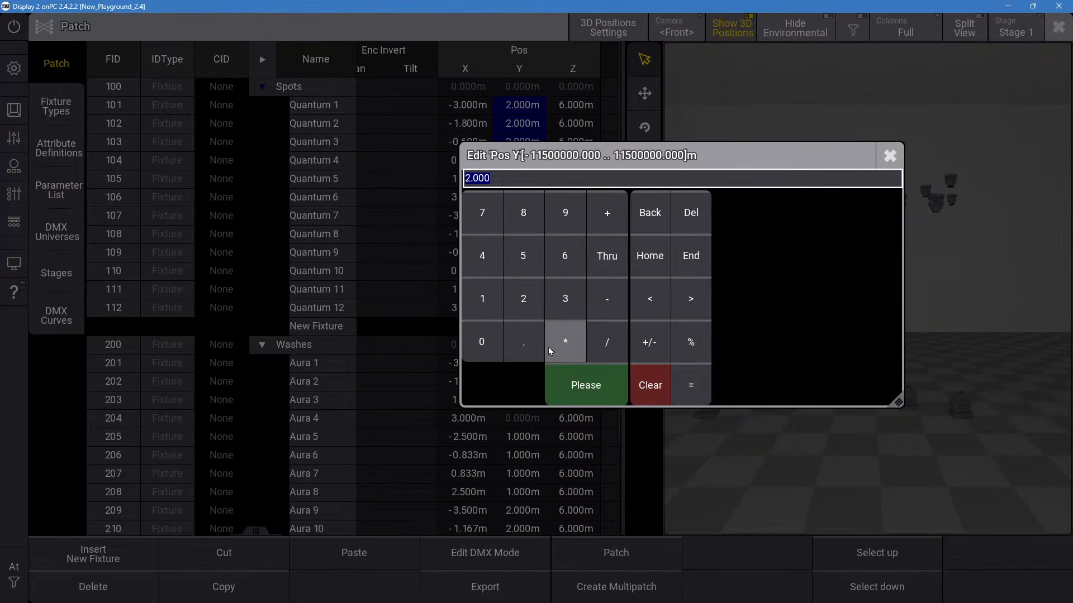
left_click(896, 155)
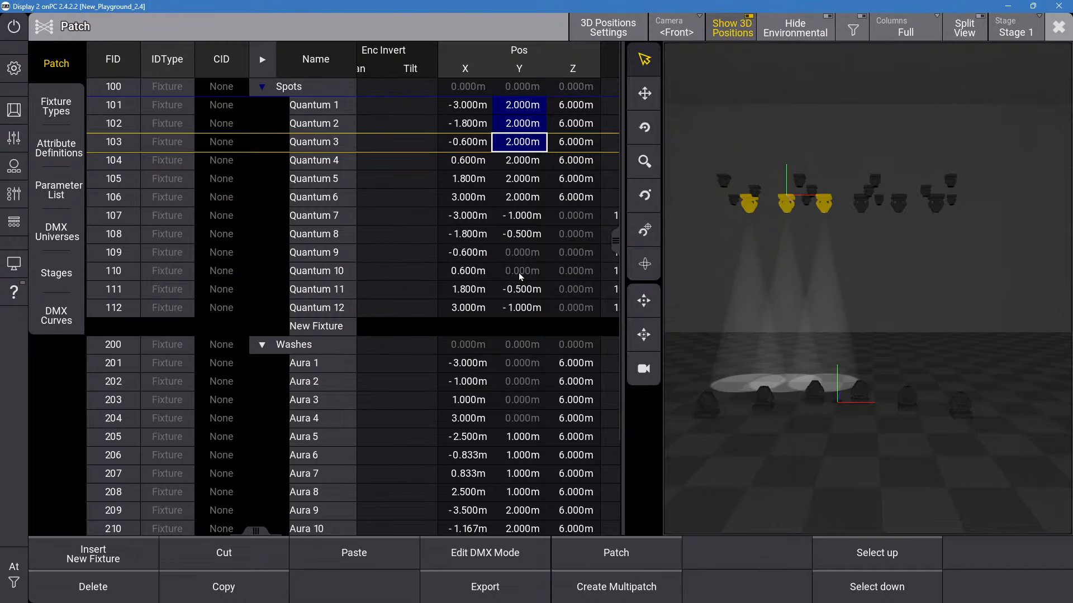
Spread the Pos X of Quantum 1 through Quantum 3 with the range -3 Thru 3.
left_click(467, 105)
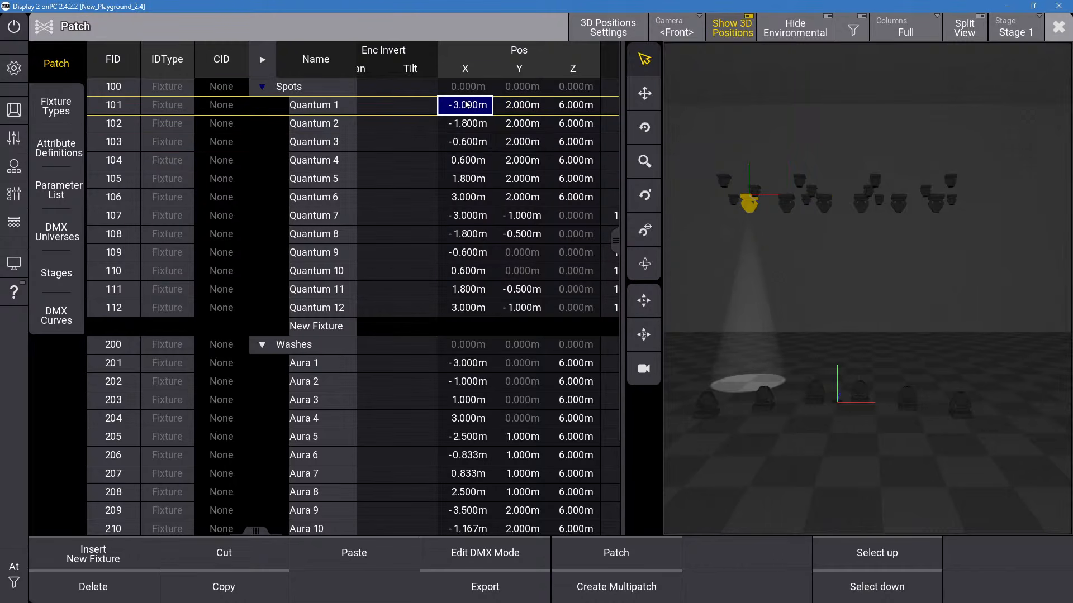
left_click_drag(467, 104, 468, 146)
right_click(467, 146)
left_click(610, 305)
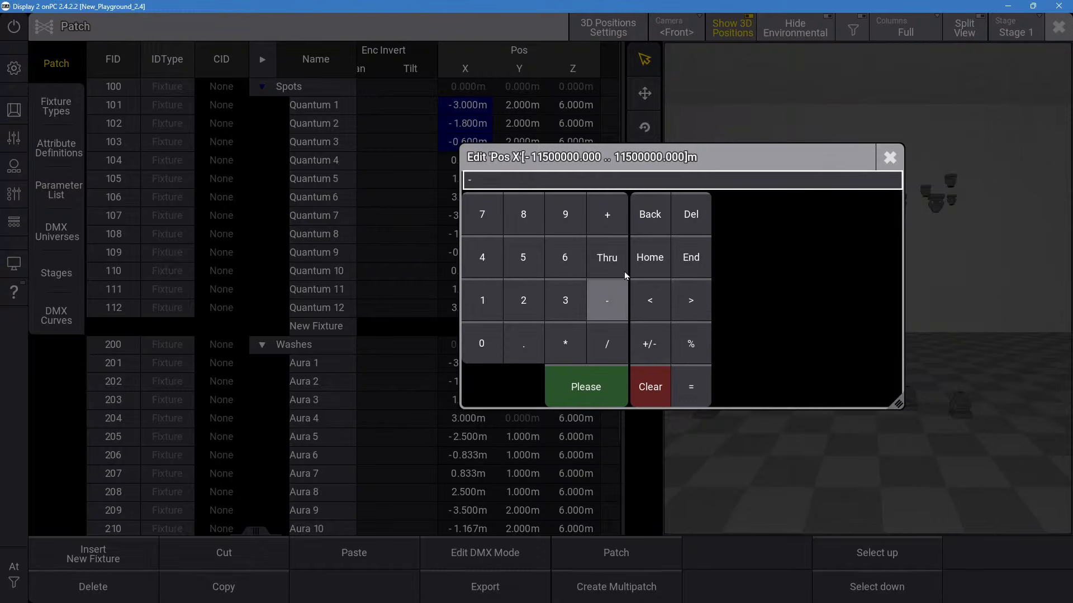
left_click(569, 309)
left_click(607, 257)
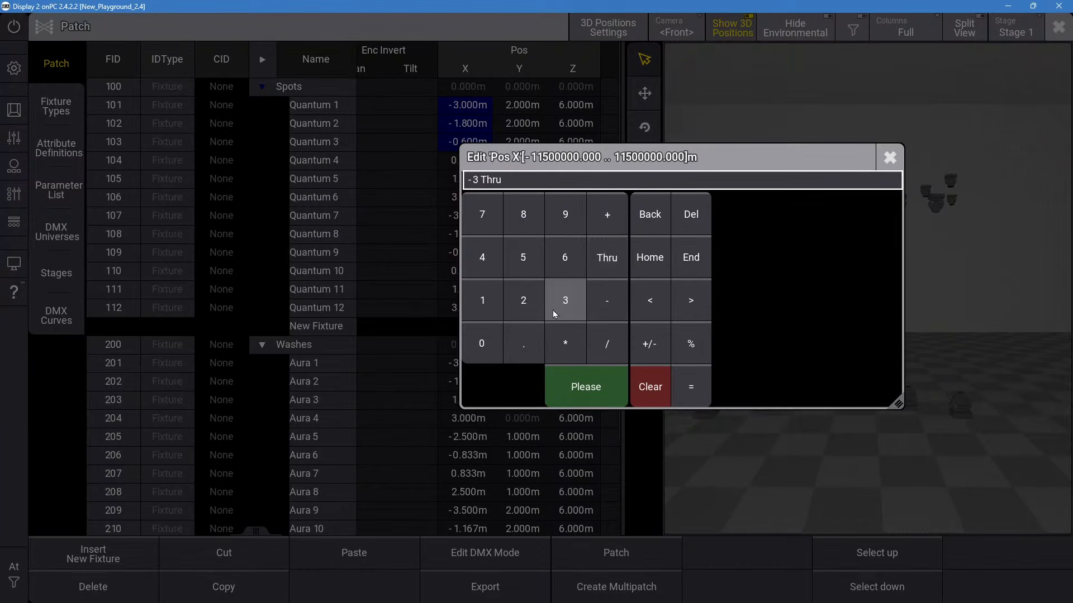
left_click(565, 302)
left_click(586, 386)
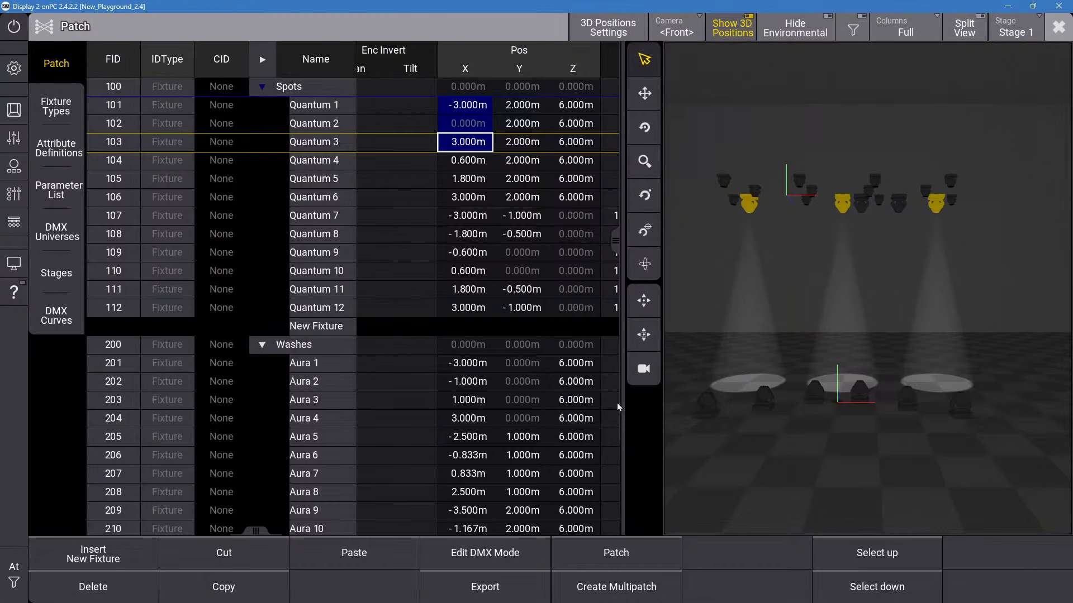
Change the Pos X spread of Quantum 1 through Quantum 3 to the range -2.6 Thru 2.6.
right_click(470, 103)
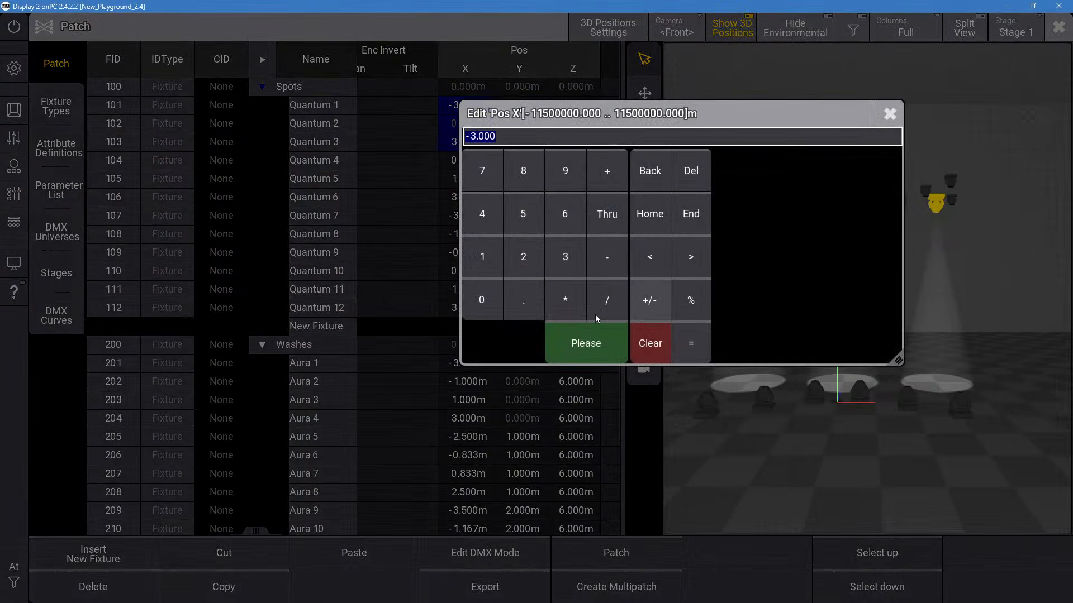
left_click(610, 258)
left_click(523, 257)
left_click(523, 300)
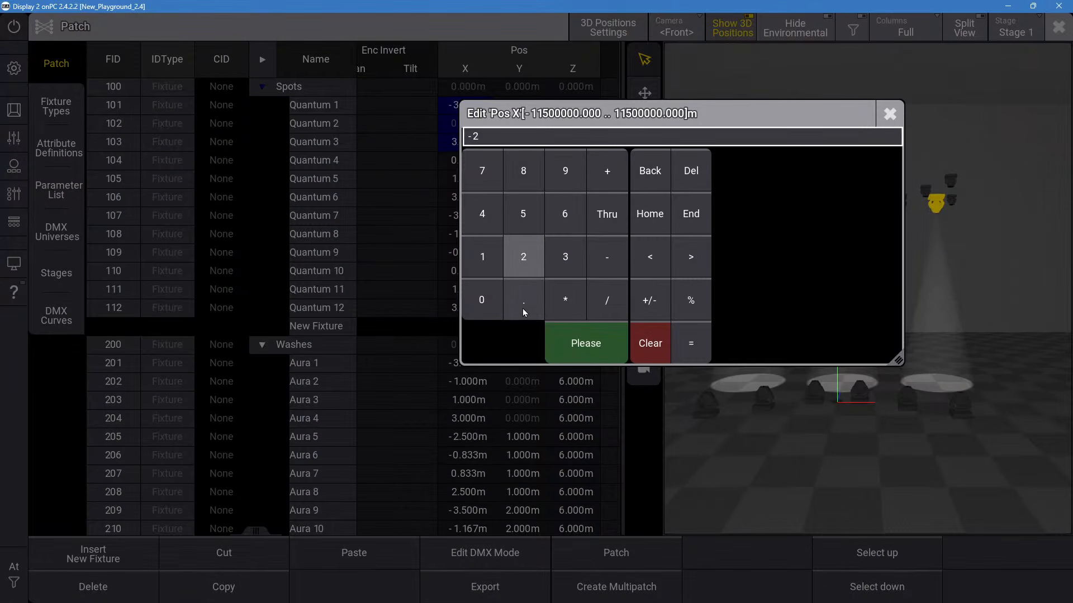
left_click(563, 210)
left_click(607, 214)
left_click(523, 257)
left_click(523, 300)
left_click(564, 214)
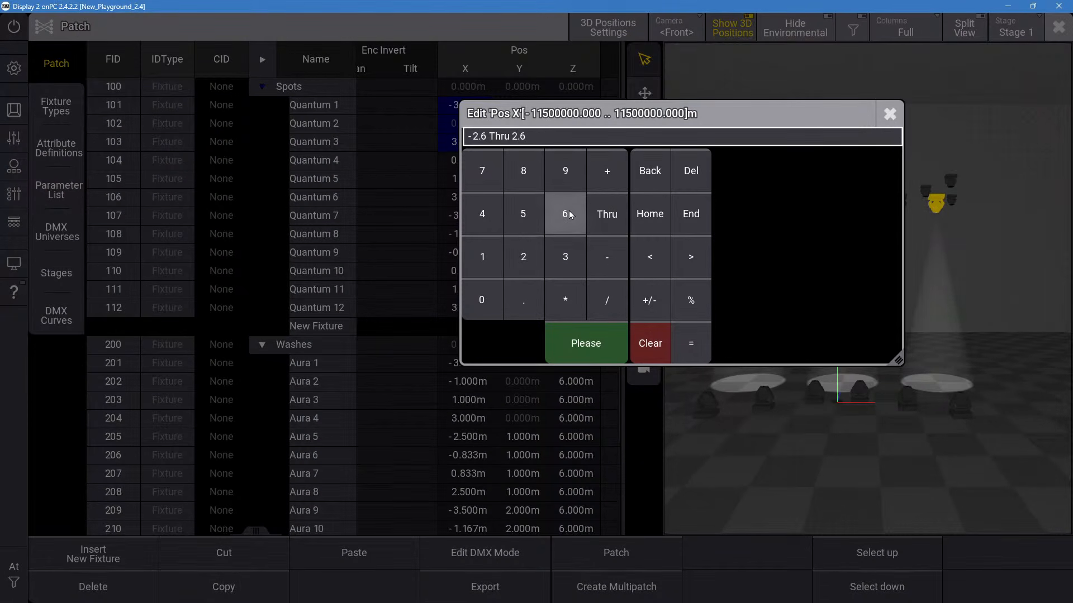
left_click(577, 345)
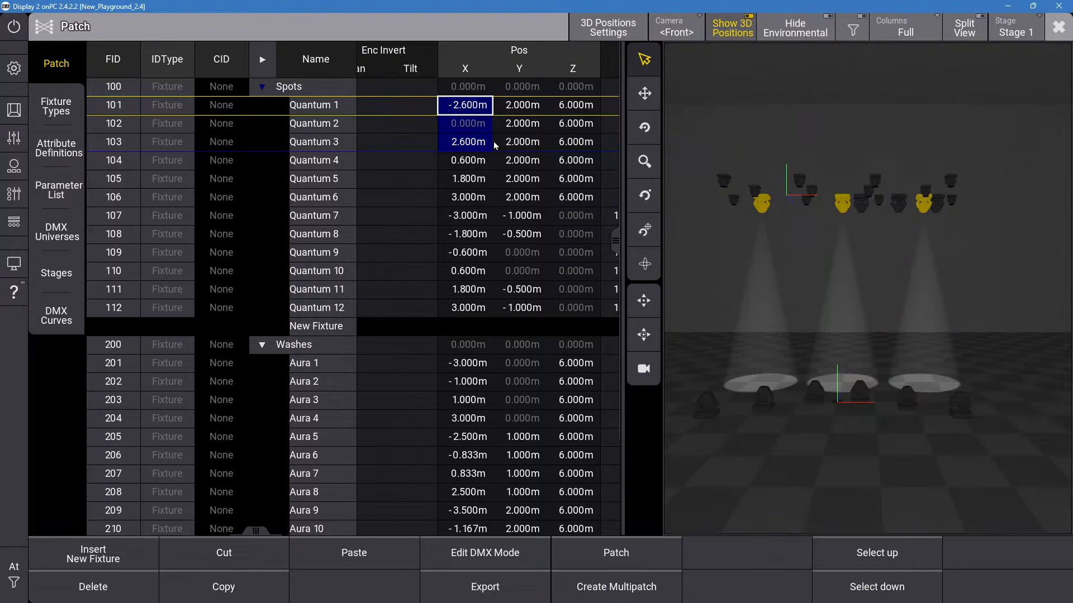
Set the Pos Y of Quantum 4 through Quantum 6 to 1 m.
left_click(479, 160)
left_click_drag(513, 161, 529, 199)
right_click(530, 198)
left_click(492, 367)
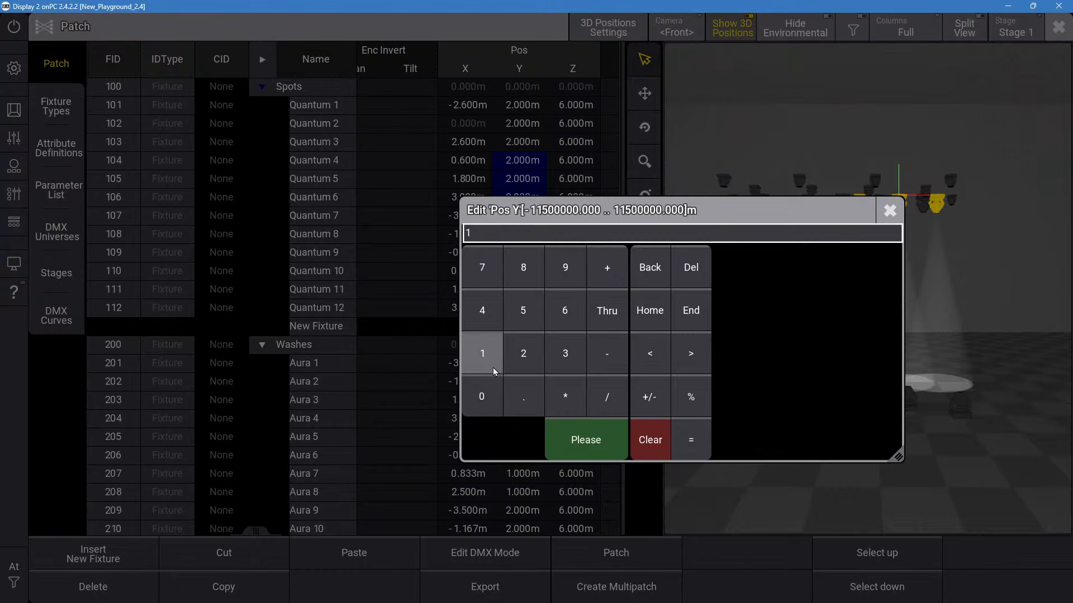
left_click(585, 441)
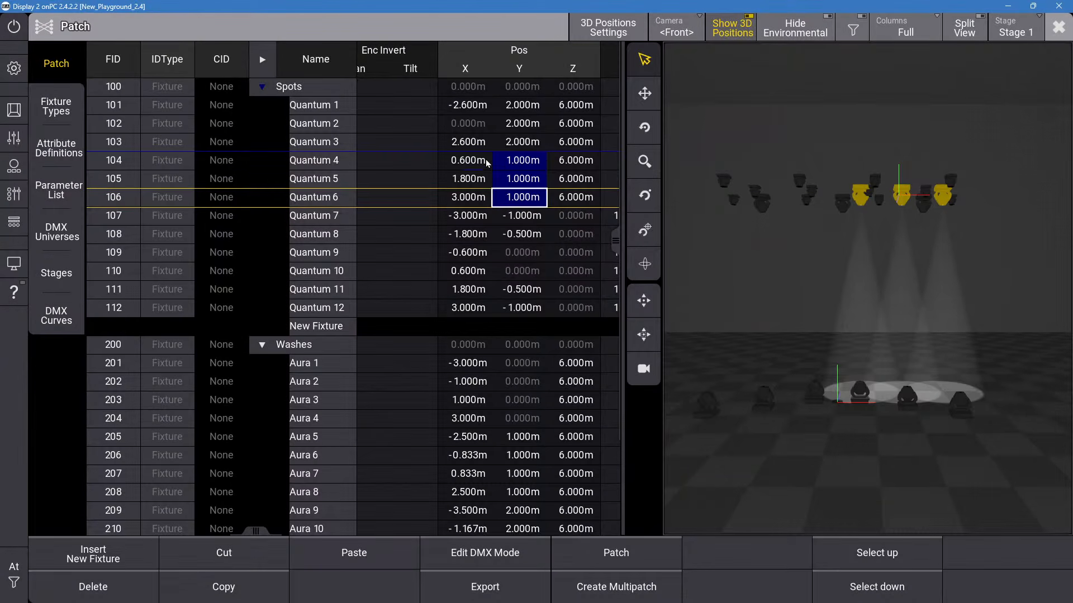
Spread the Pos X of Quantum 4 through Quantum 6 with the range -2 Thru 2.
left_click_drag(462, 161, 462, 200)
right_click(462, 200)
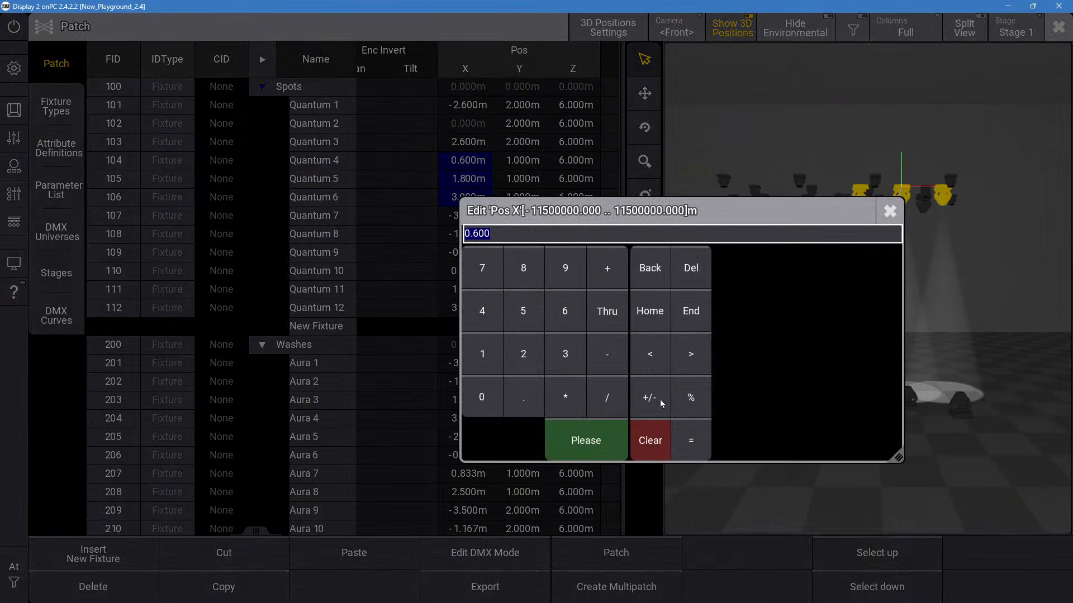
left_click(611, 360)
left_click(541, 354)
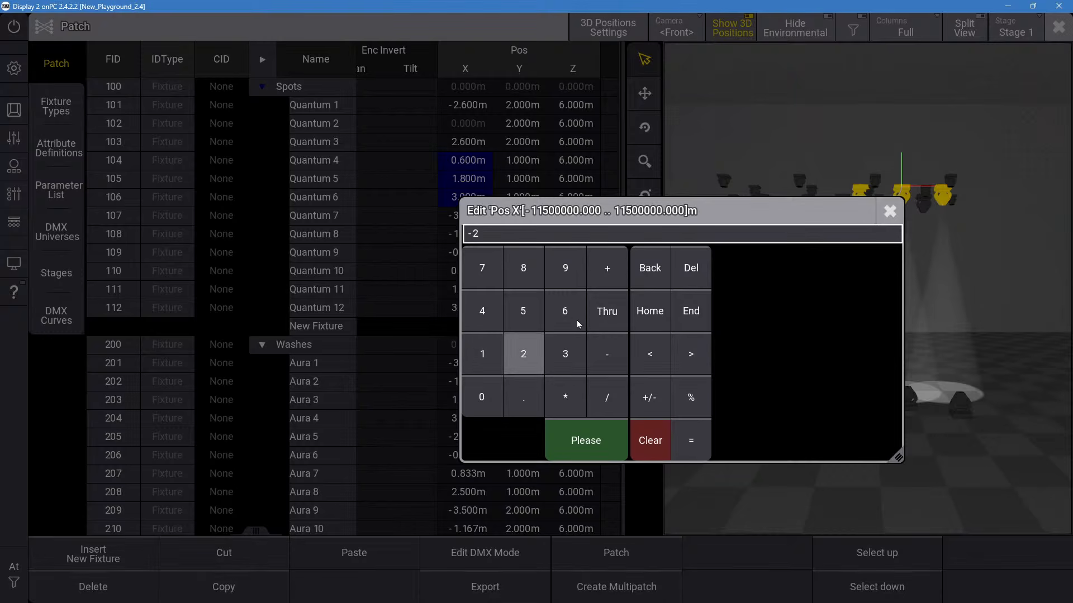
left_click(607, 311)
left_click(534, 355)
left_click(582, 441)
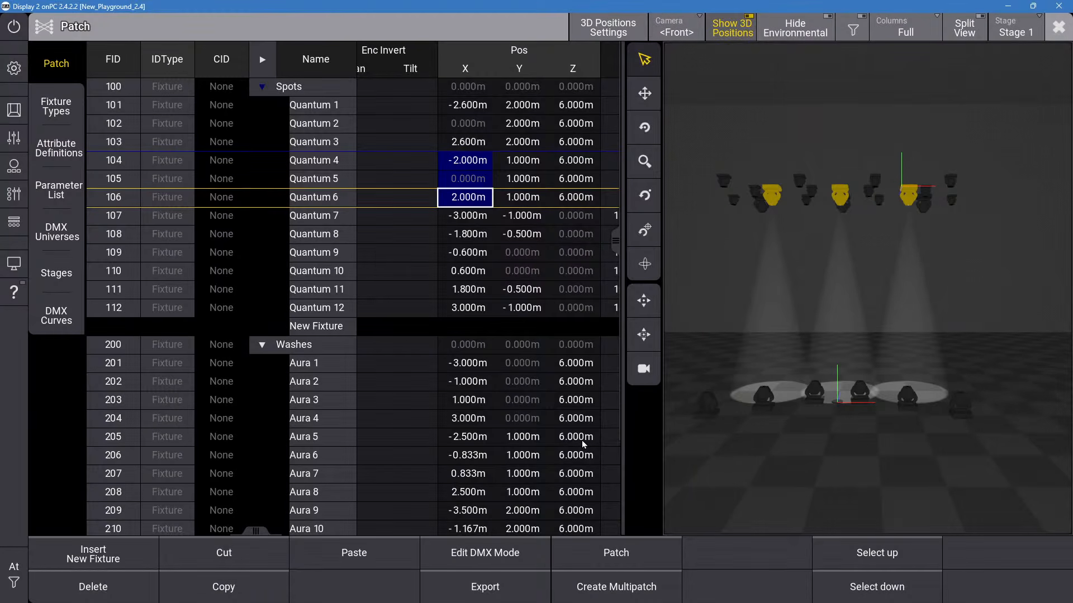
Change the Pos X spread of Quantum 4 through Quantum 6 to the range -1.5 Thru 1.5.
right_click(467, 202)
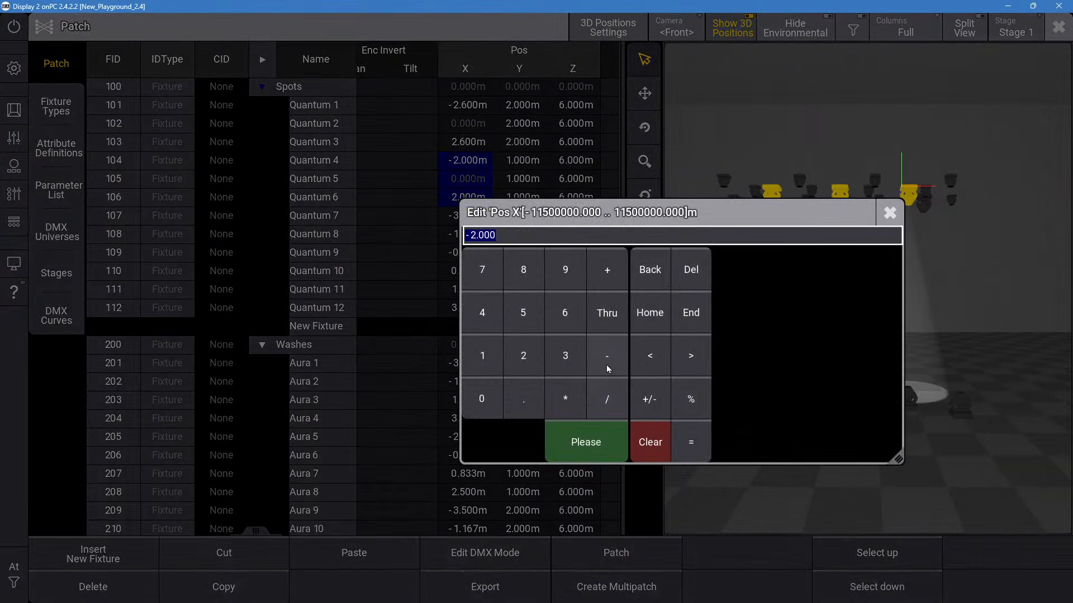
left_click(607, 364)
left_click(482, 356)
left_click(524, 398)
left_click(523, 312)
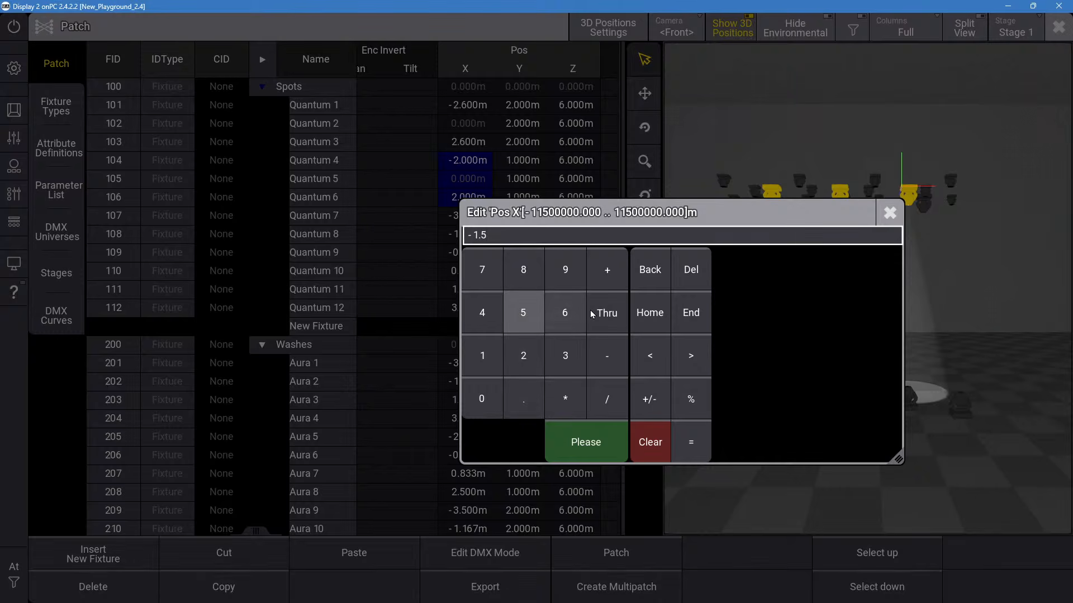
left_click(592, 313)
left_click(481, 357)
left_click(519, 402)
left_click(525, 314)
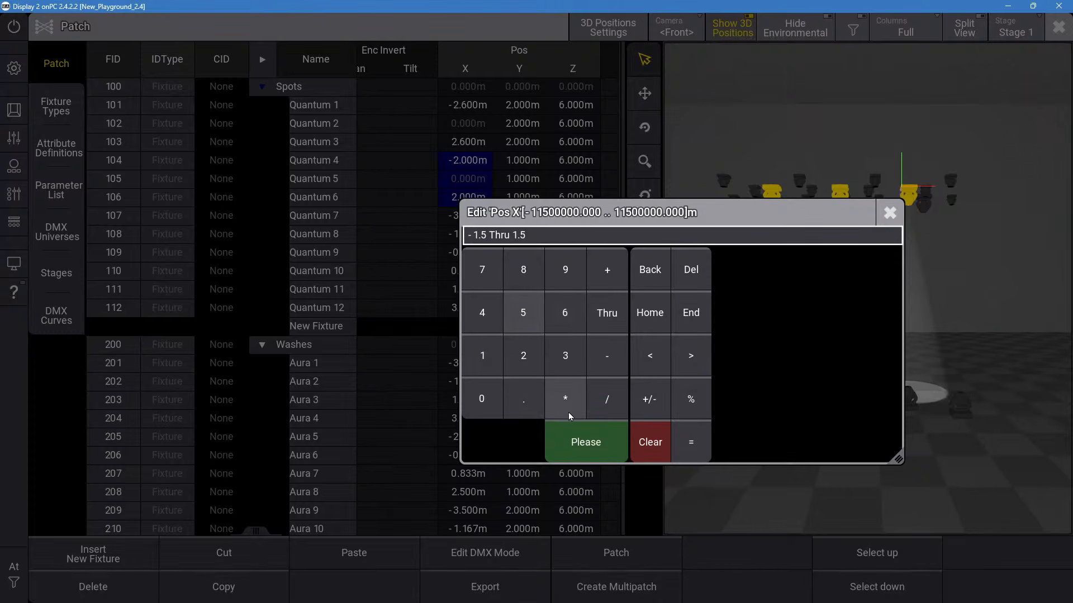
left_click(582, 455)
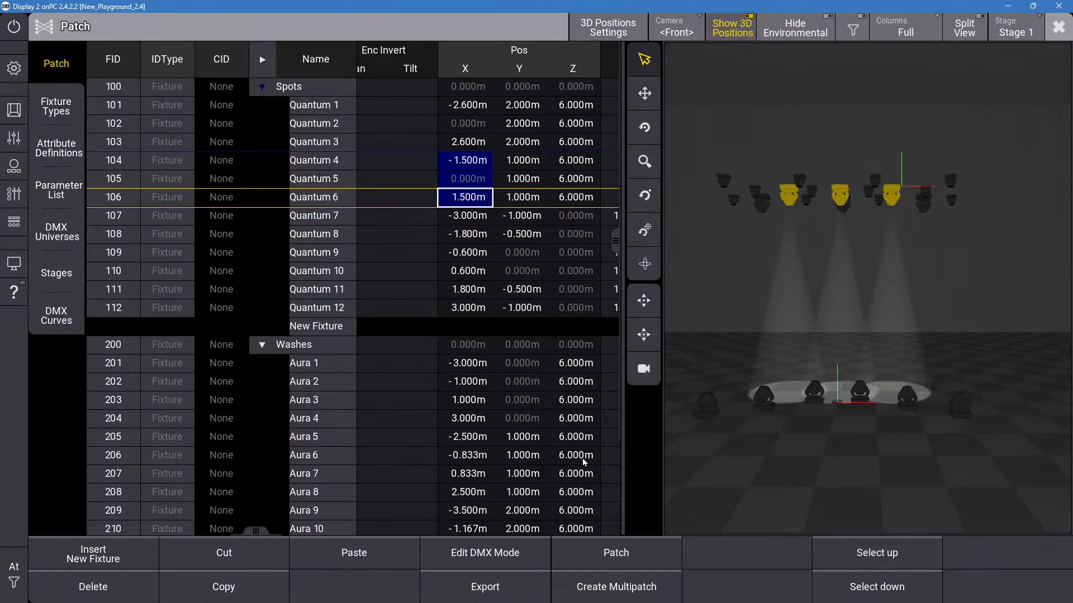
Change the Pos X spread of Quantum 4 through Quantum 6 to the range -3 Thru 3.
double_click(468, 161)
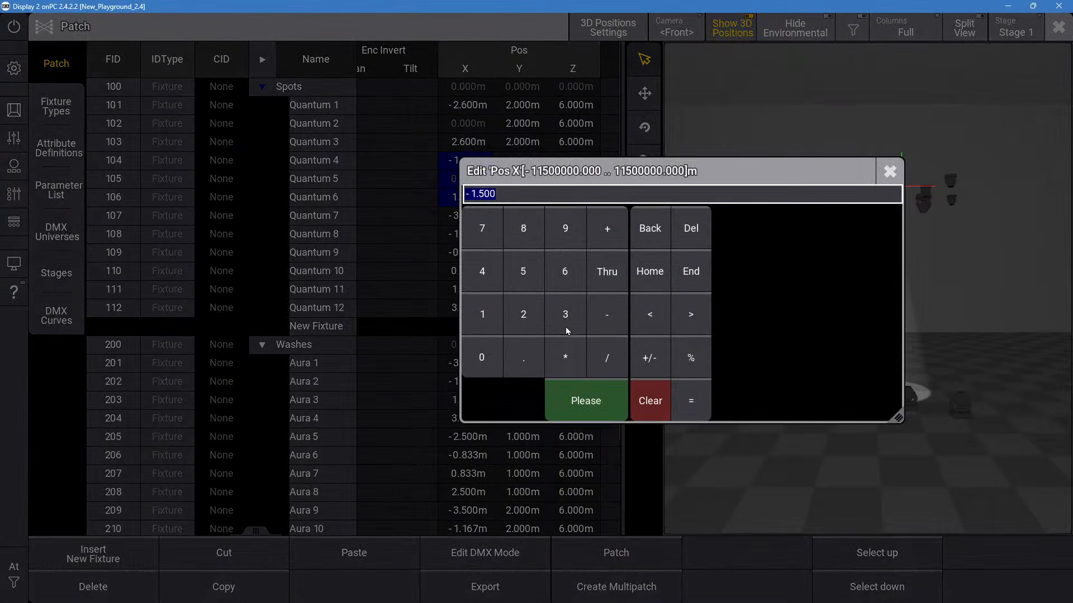
left_click(595, 311)
left_click(572, 318)
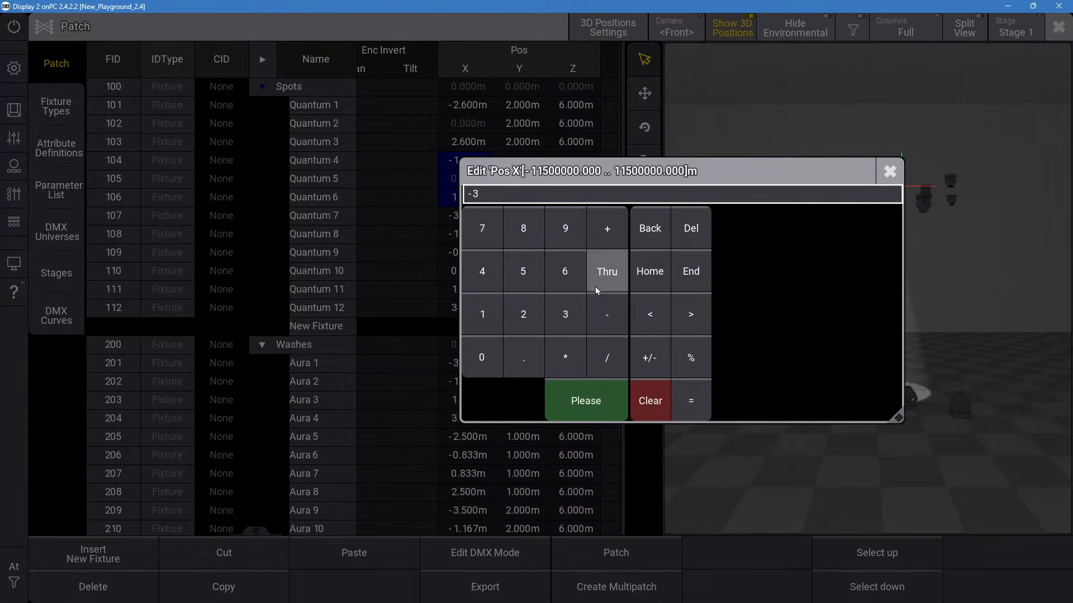
left_click(595, 286)
left_click(565, 313)
left_click(580, 403)
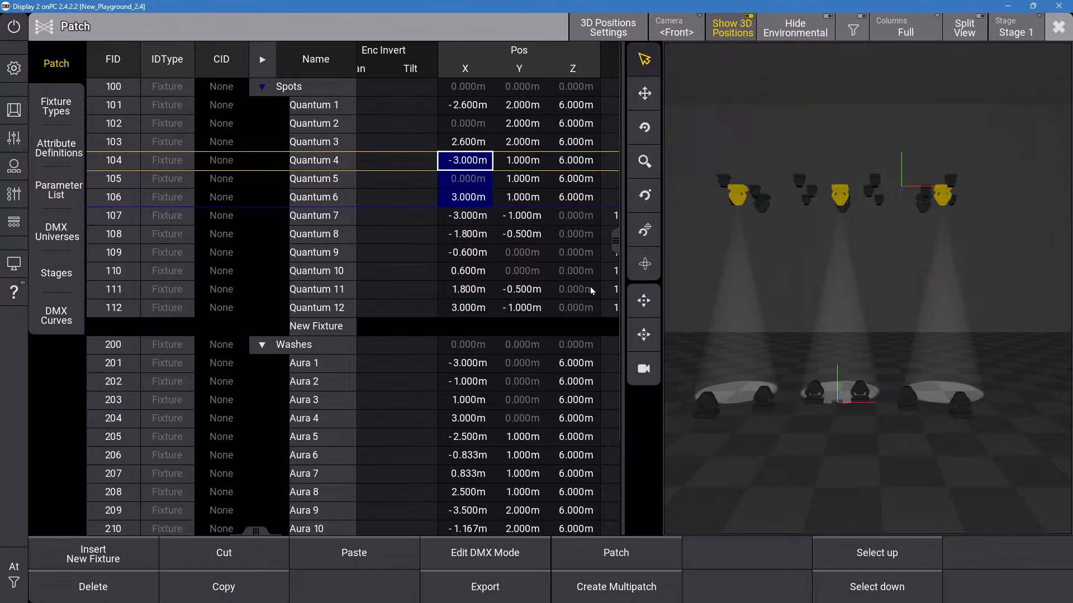
Set the Pos X of Quantum 4 alone to -3.5 m.
left_click(473, 171)
left_click(596, 327)
left_click(555, 320)
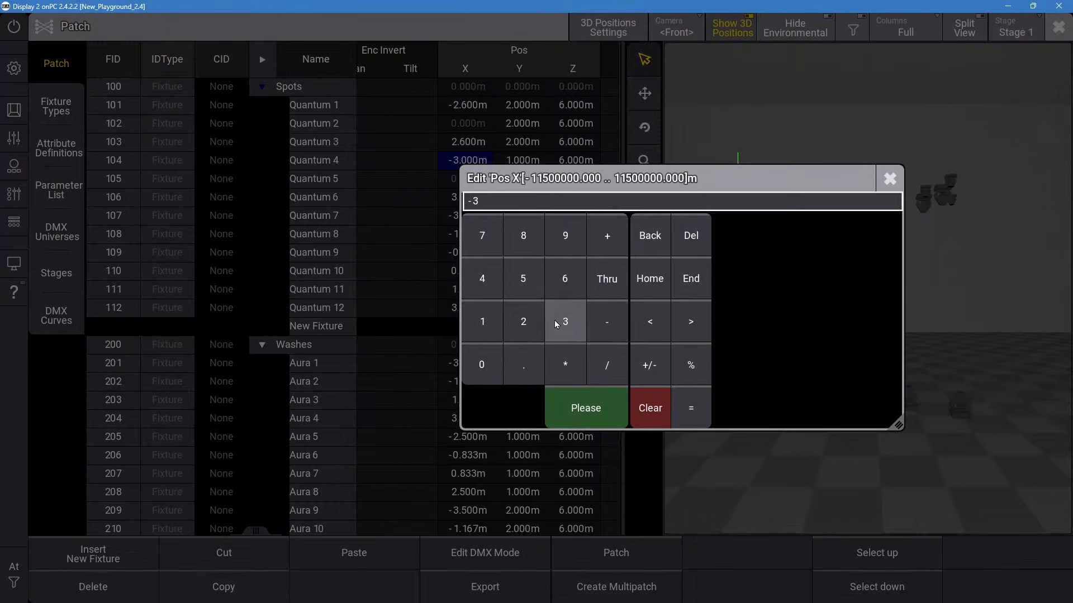
left_click(524, 364)
left_click(524, 278)
left_click(583, 408)
Set the Pos X of Quantum 6 alone to 3.5 m.
right_click(477, 196)
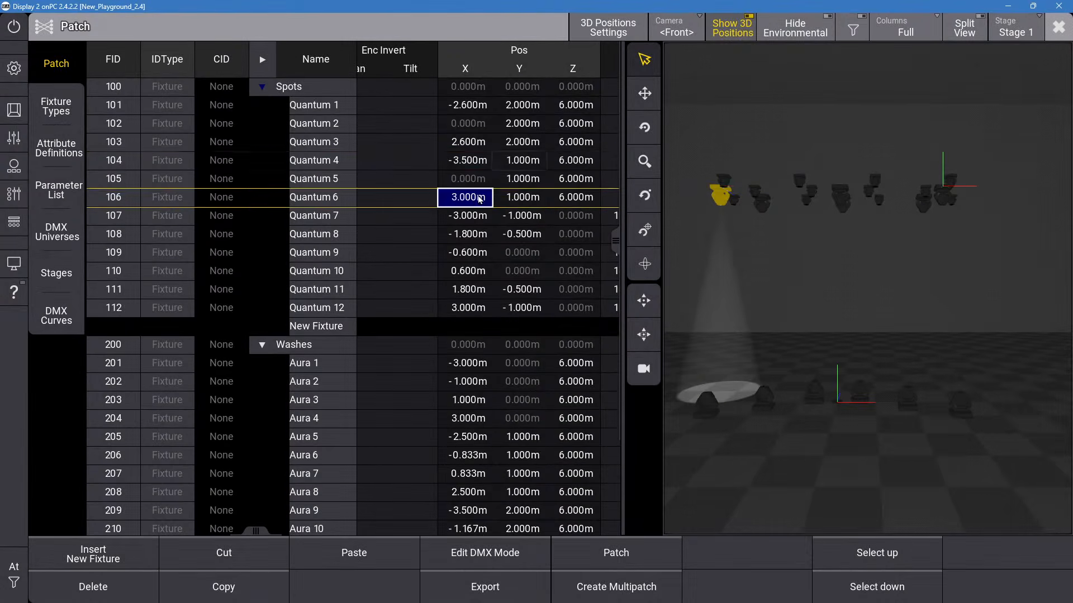
left_click(553, 347)
left_click(519, 384)
left_click(523, 296)
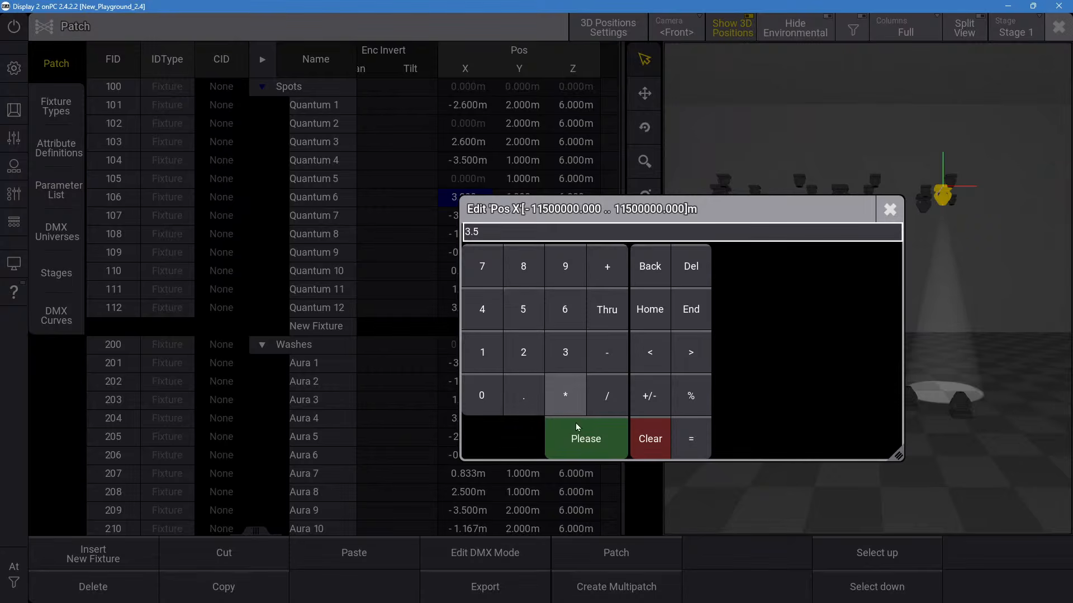
left_click(578, 430)
Set the Pos Z of Quantum 7 through Quantum 9 to 6 m.
left_click(469, 216)
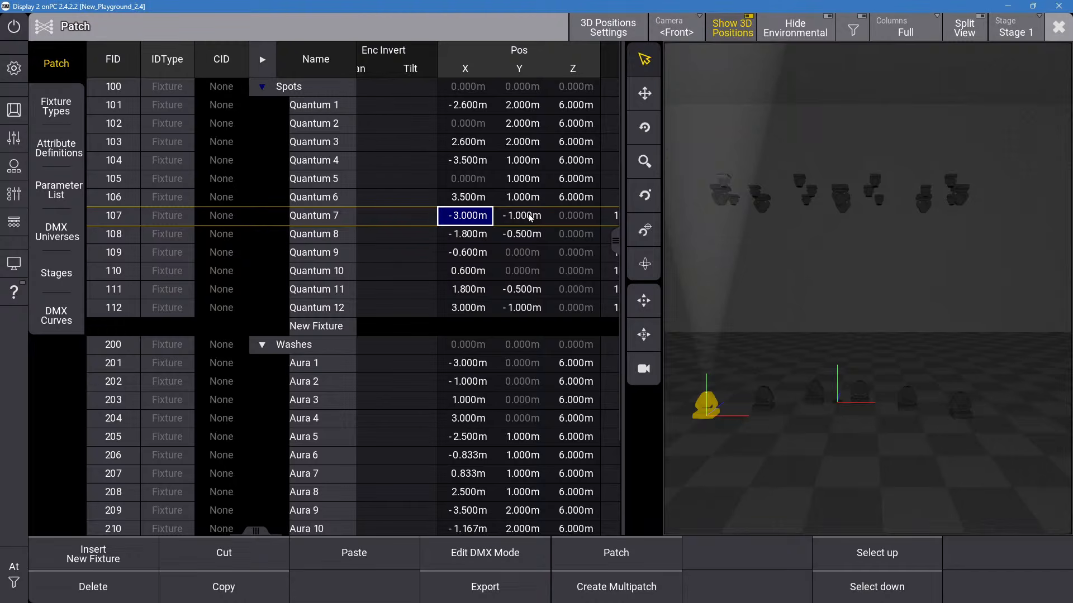
left_click(345, 324)
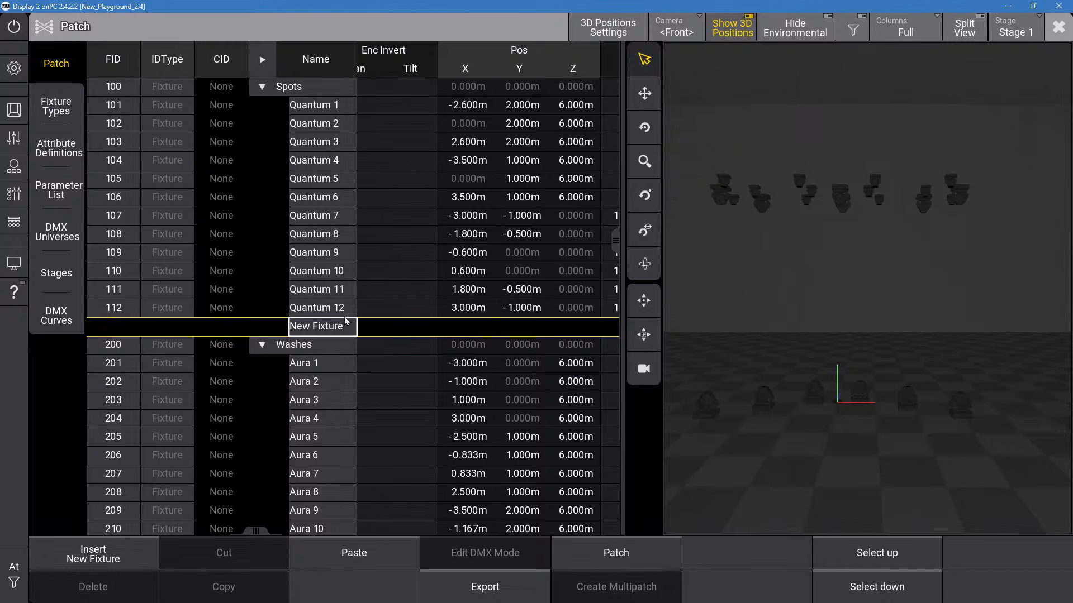
left_click(565, 206)
left_click(472, 215)
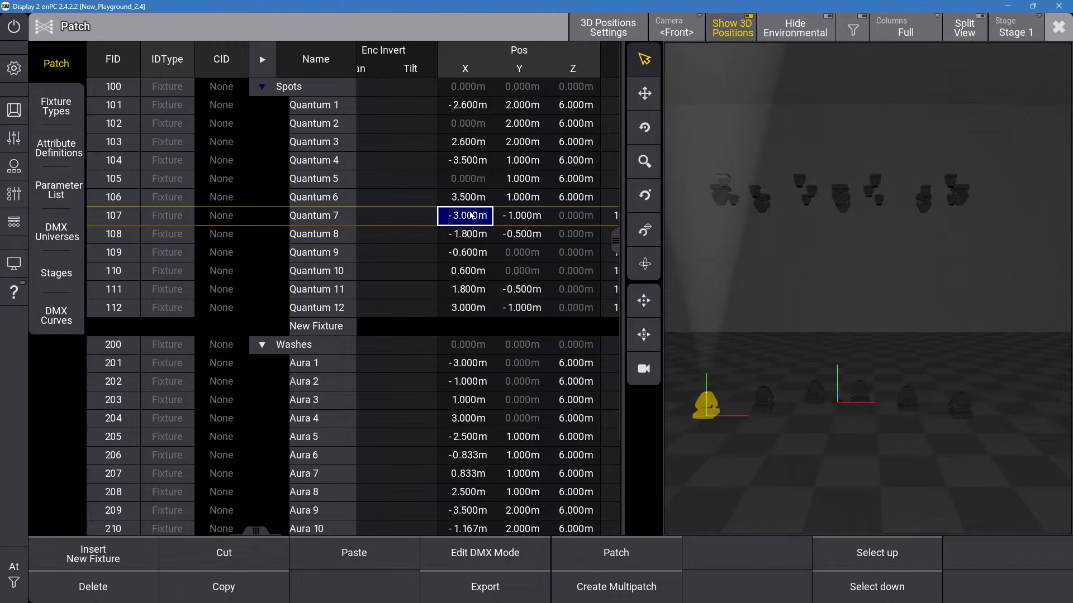
left_click_drag(472, 215, 473, 256)
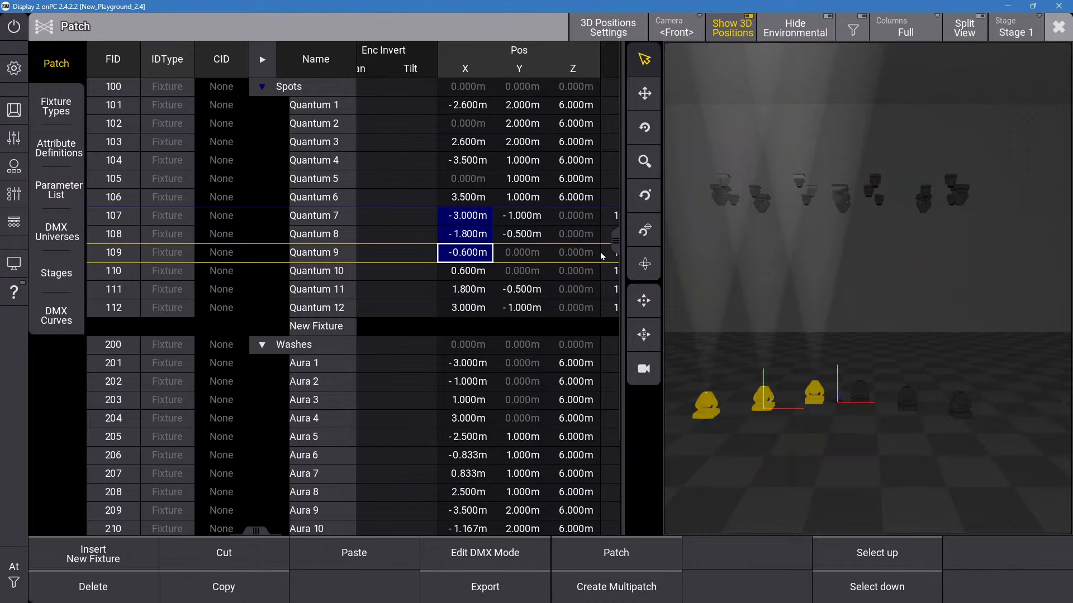
left_click_drag(575, 215, 578, 256)
right_click(578, 256)
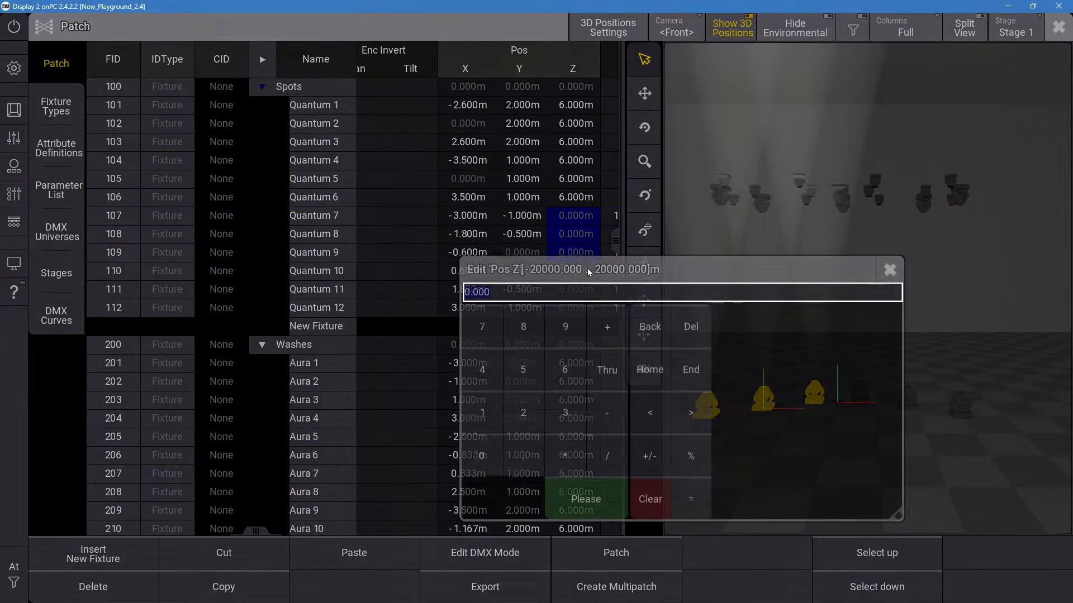
left_click(566, 370)
left_click(606, 498)
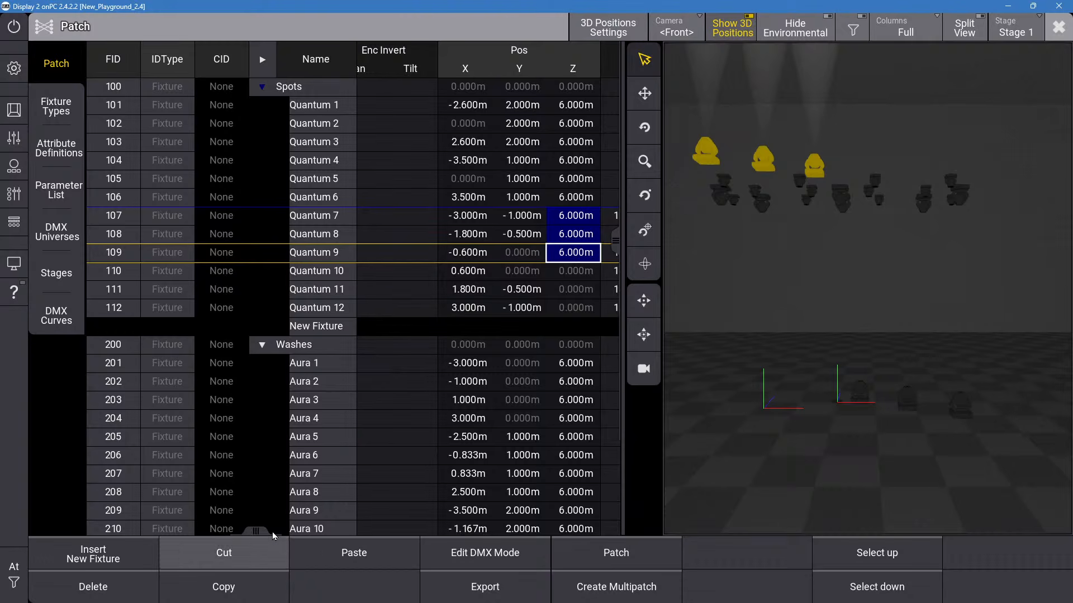
Set both the Rot X and the Rot Z of Quantum 7 through Quantum 9 to 0.
left_click_drag(266, 535, 308, 535)
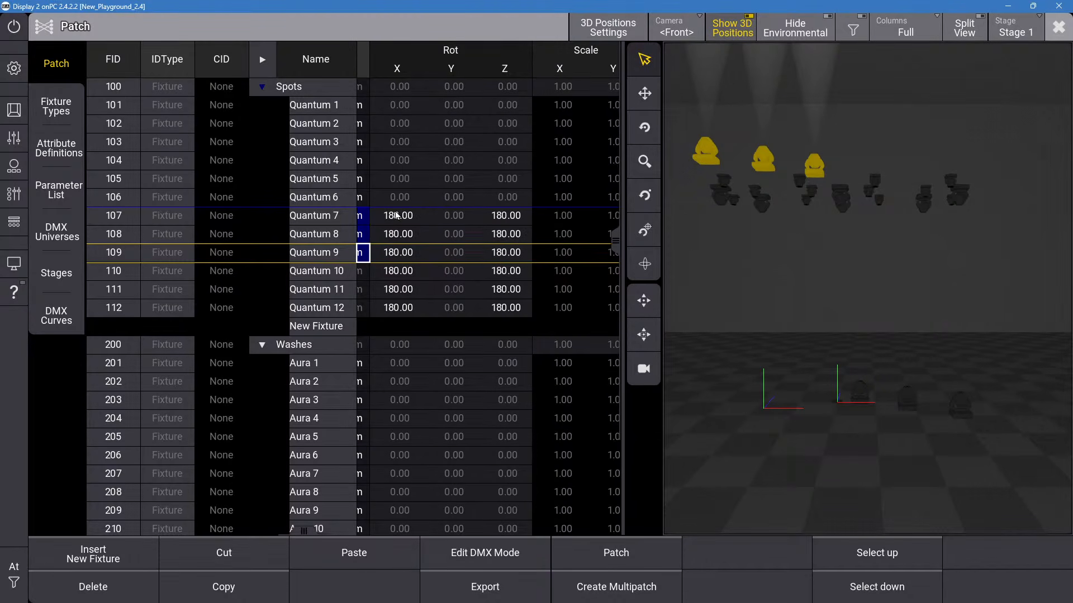
left_click(403, 254)
left_click(403, 255)
left_click(426, 448)
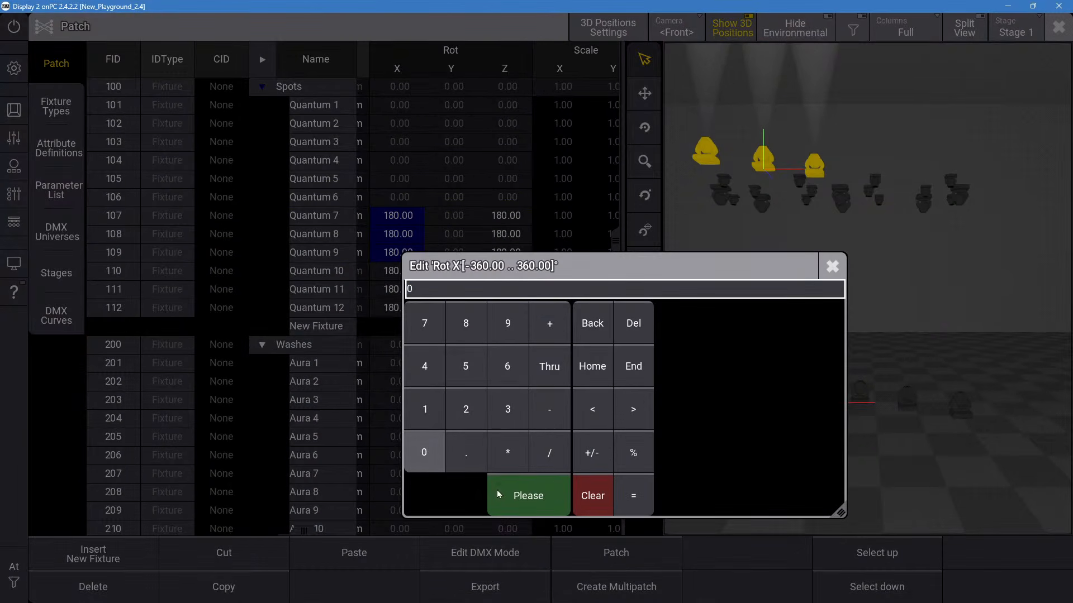
left_click(520, 496)
left_click_drag(513, 216, 509, 253)
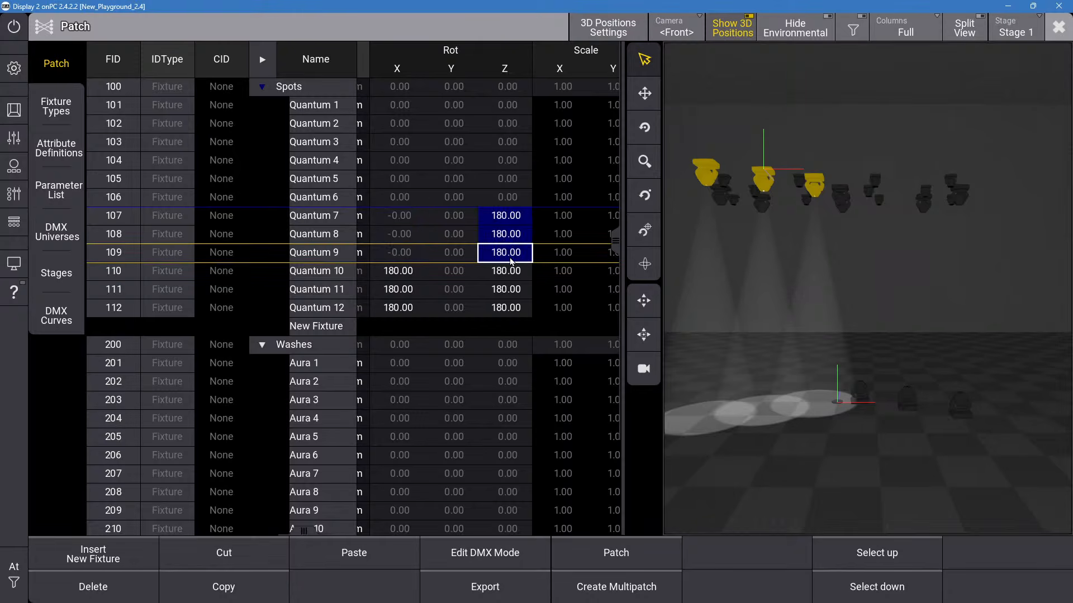
right_click(509, 252)
left_click(481, 457)
left_click(586, 500)
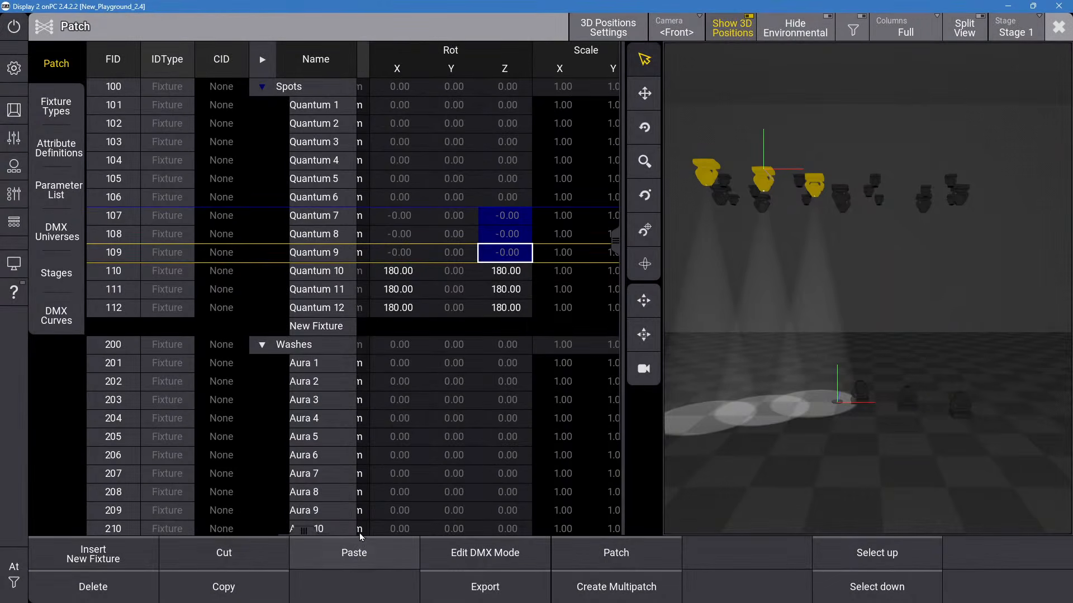
left_click_drag(313, 532, 268, 533)
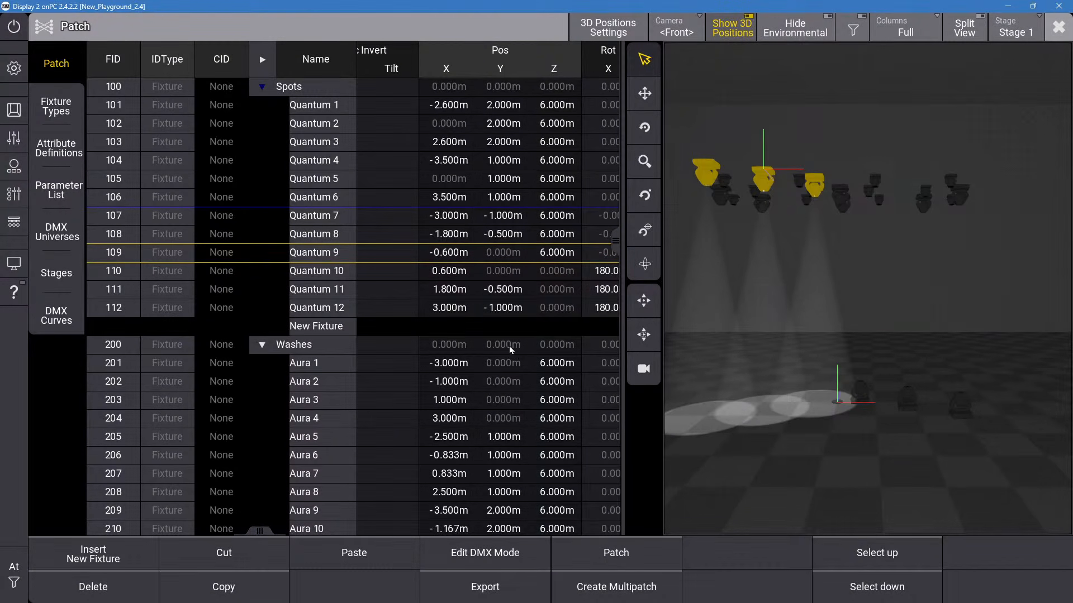
left_click_drag(457, 216, 457, 252)
right_click(457, 252)
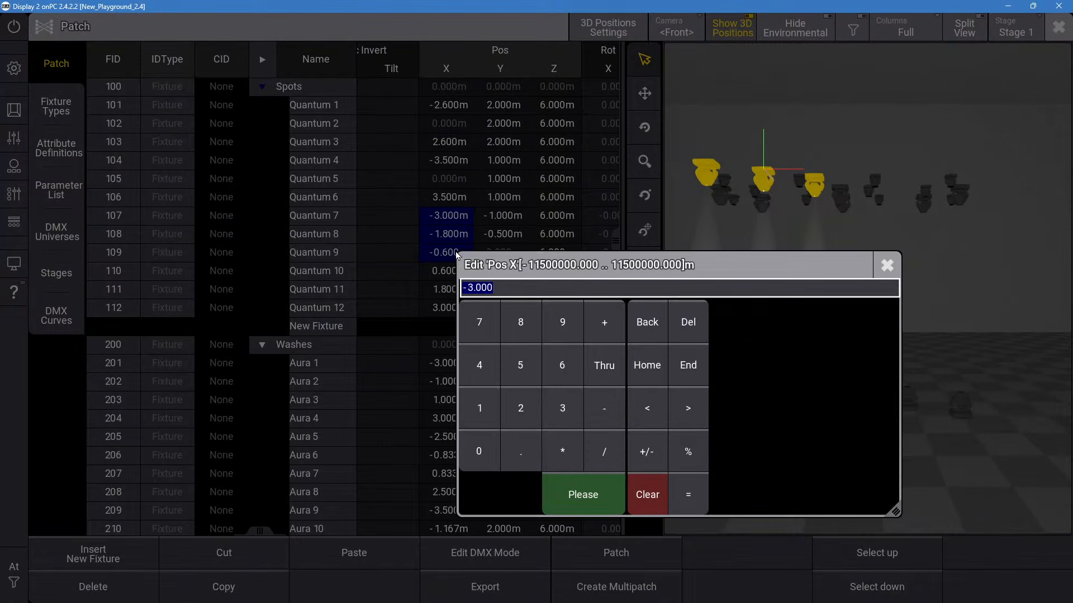
left_click(887, 266)
Set the Pos Y of Quantum 7 through Quantum 9 to 0 m.
left_click_drag(515, 217, 503, 253)
right_click(503, 253)
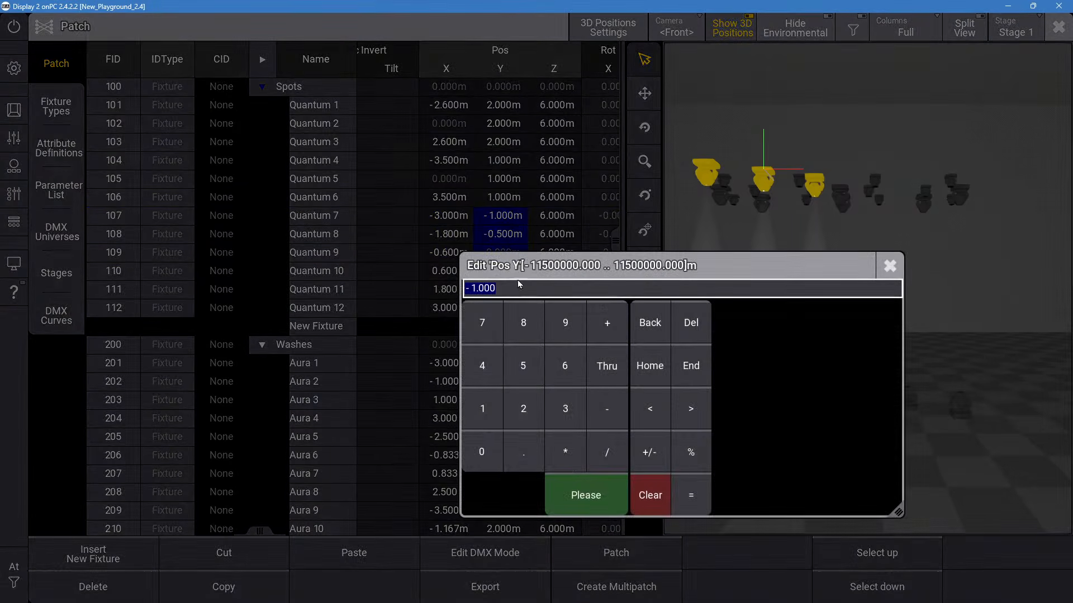
left_click(481, 451)
left_click(564, 501)
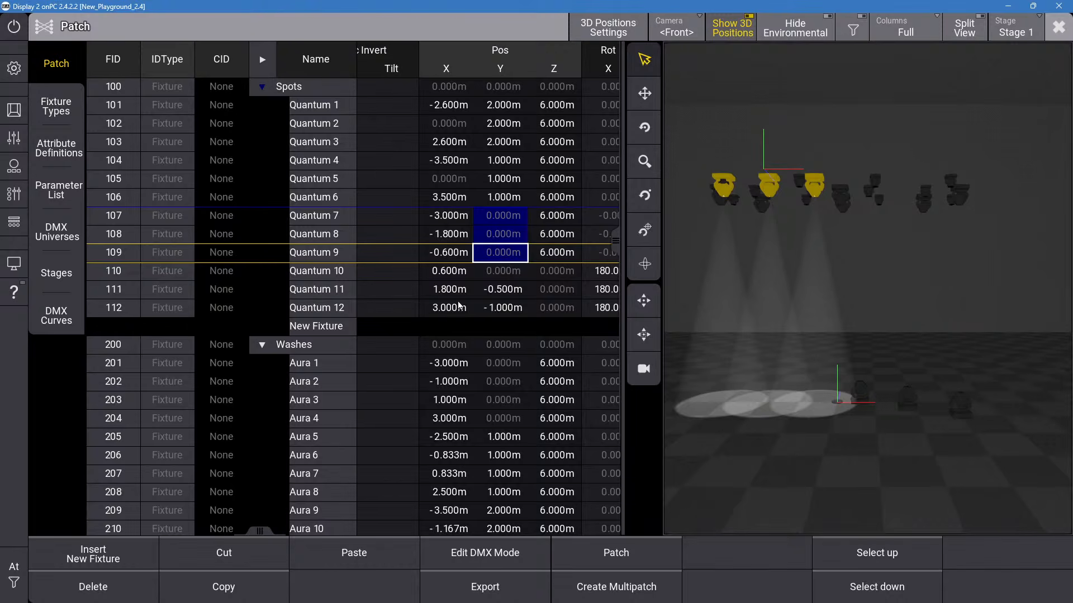
Spread the Pos X of Quantum 7 through Quantum 9 with the range -2.5 Thru 2.5.
left_click_drag(458, 216, 458, 255)
right_click(459, 255)
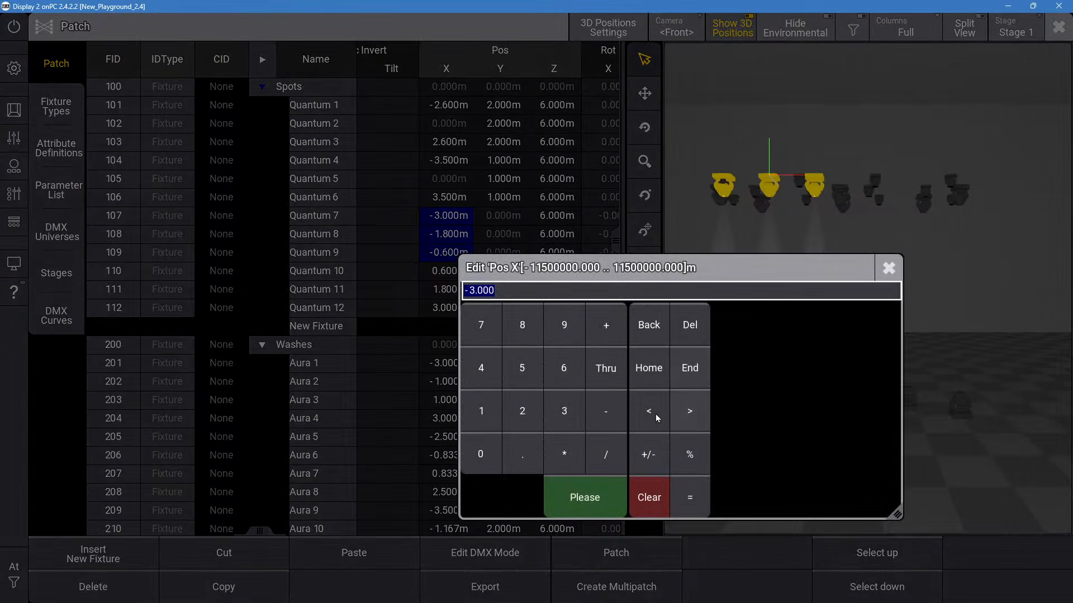
left_click(620, 418)
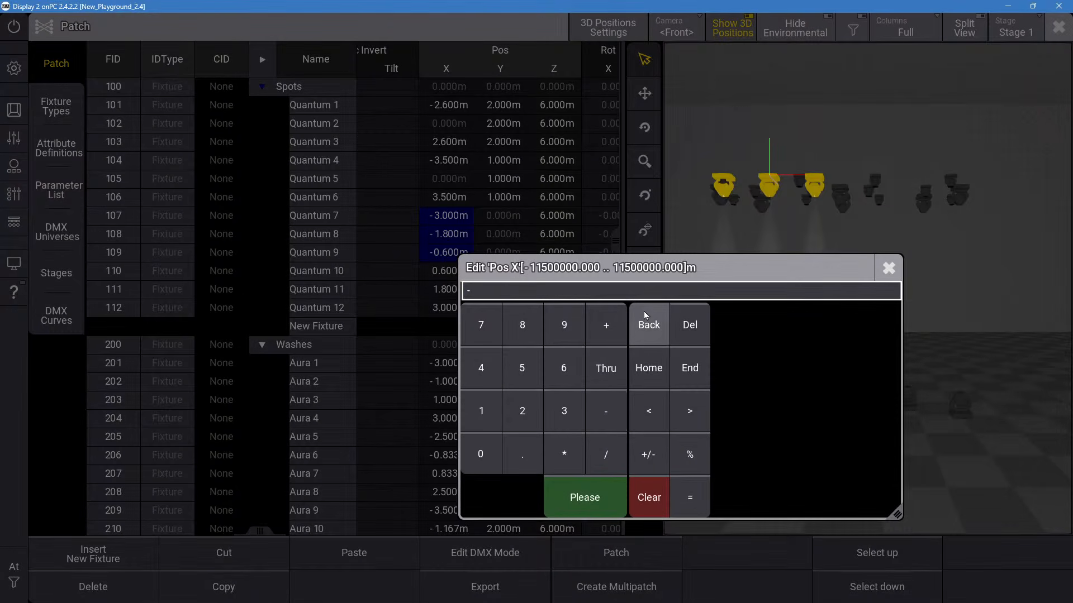
left_click(528, 409)
left_click(524, 446)
left_click(524, 373)
left_click(598, 377)
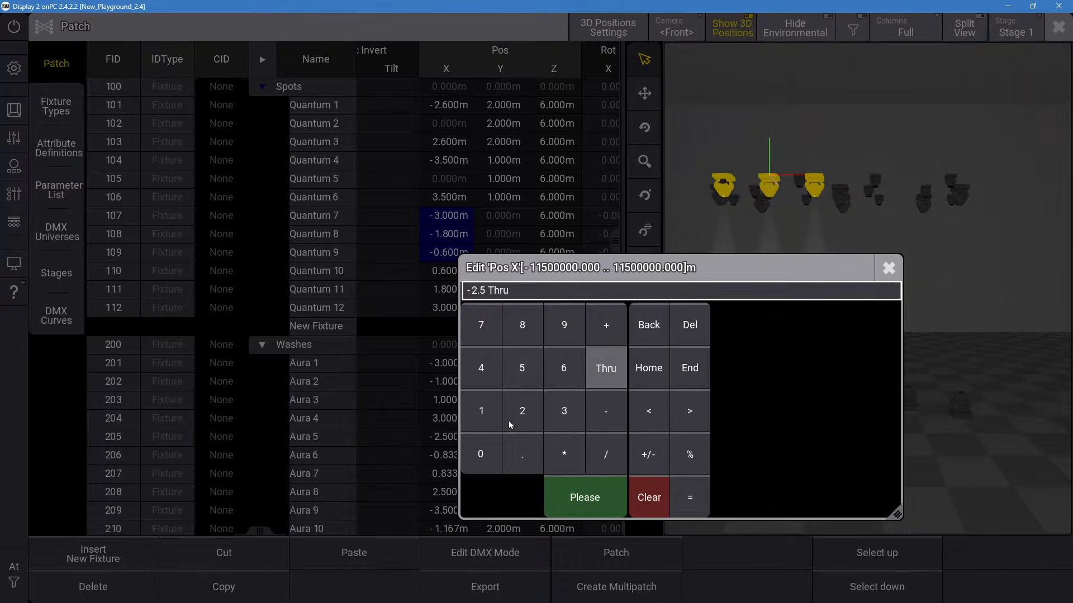
left_click(518, 414)
left_click(521, 450)
left_click(533, 368)
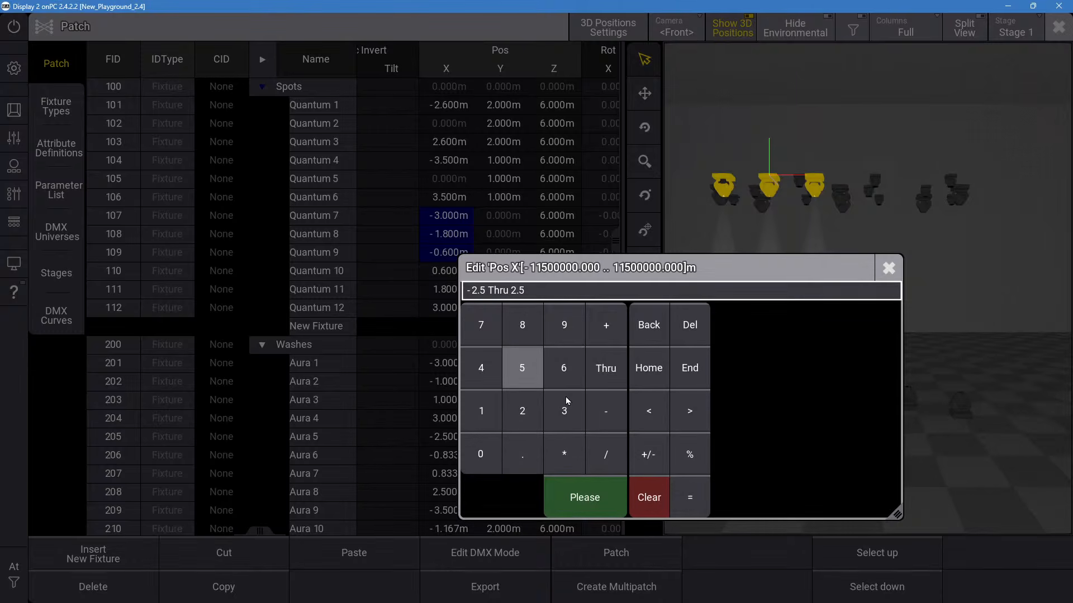
left_click(584, 505)
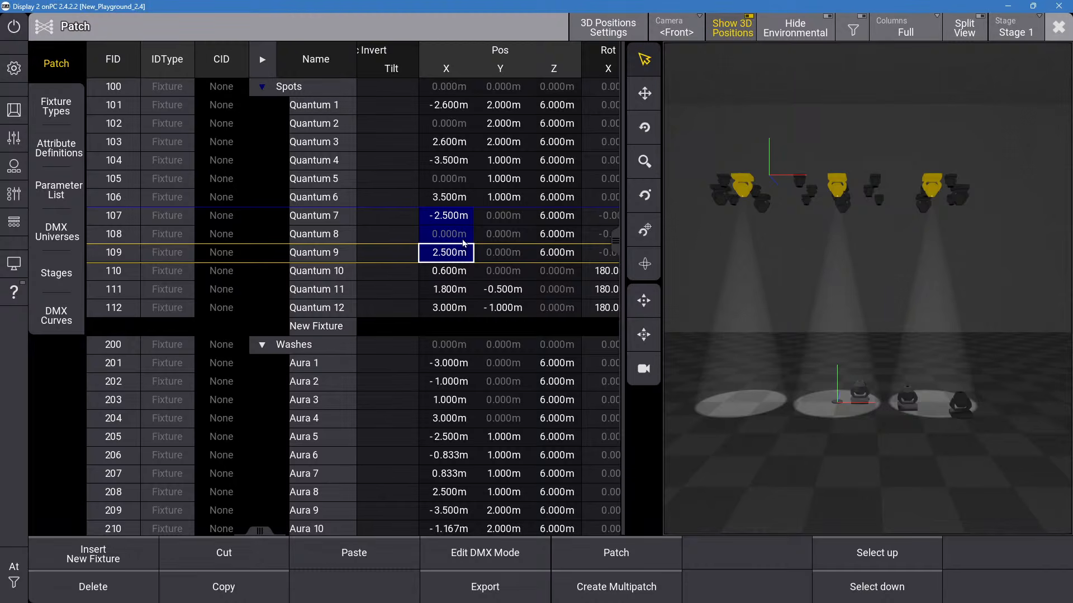
Start inserting new fixtures into the Spots group, choosing the Martin Mac Quantum Profile in Basic mode.
left_click(459, 273)
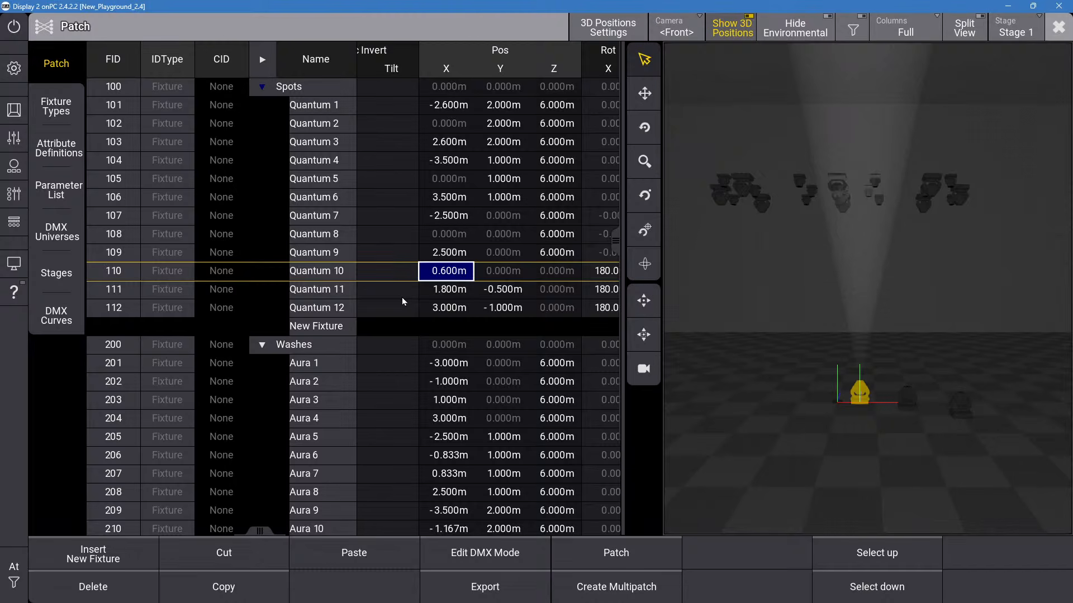
left_click(333, 326)
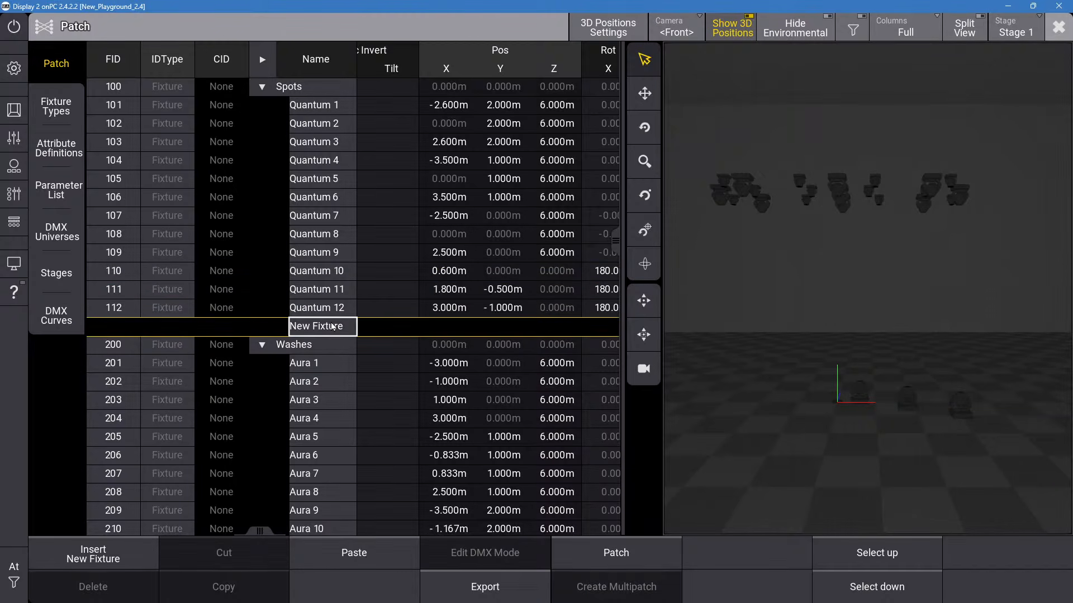
left_click(333, 326)
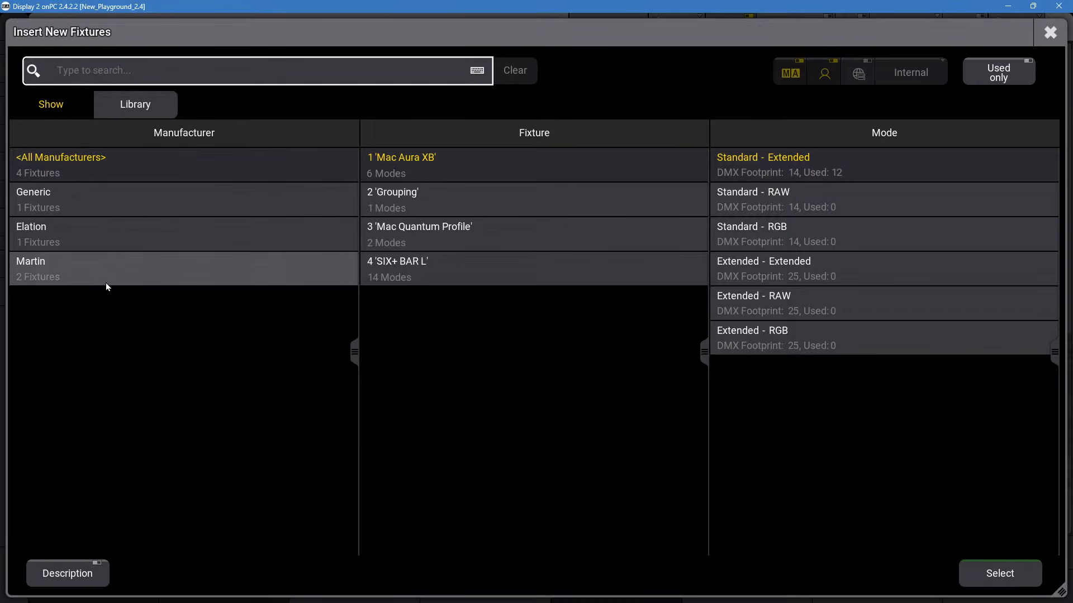
left_click(133, 274)
left_click(436, 206)
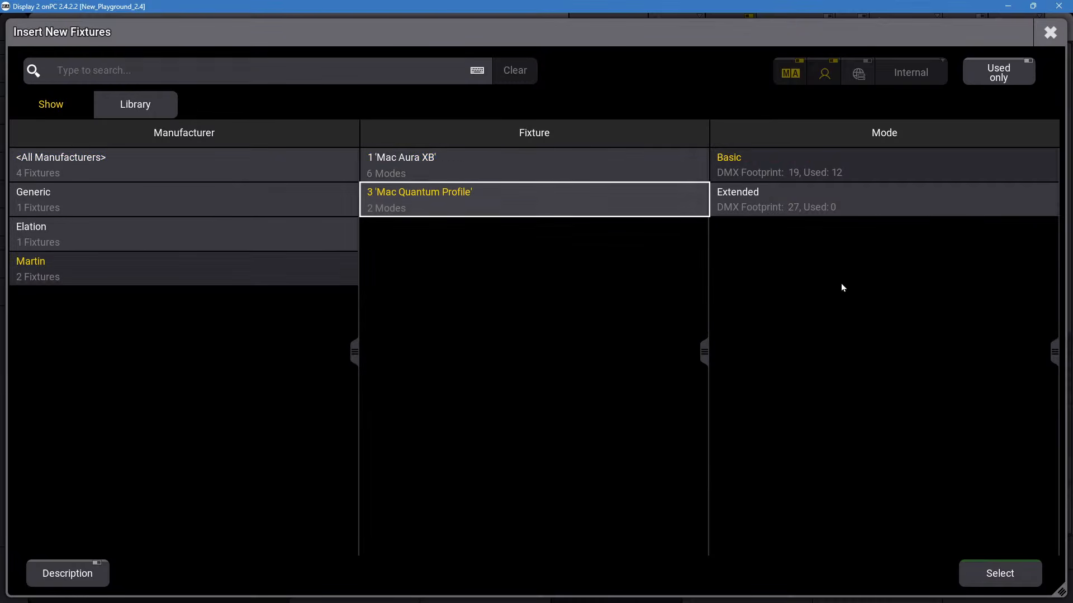
left_click(997, 574)
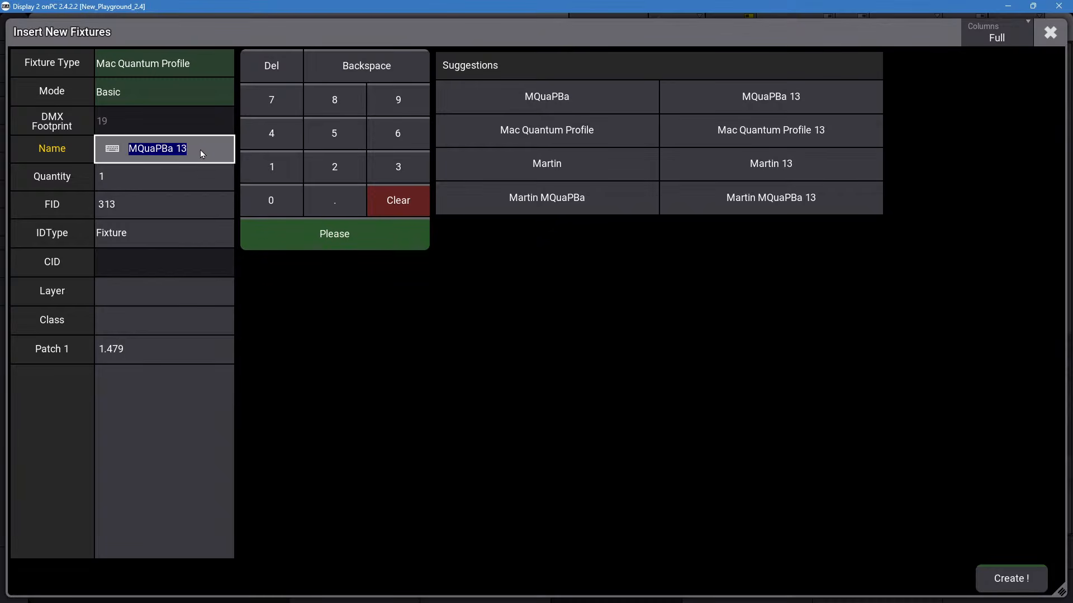
Create five new fixtures with names starting at Quantum 13.
type("Quantum")
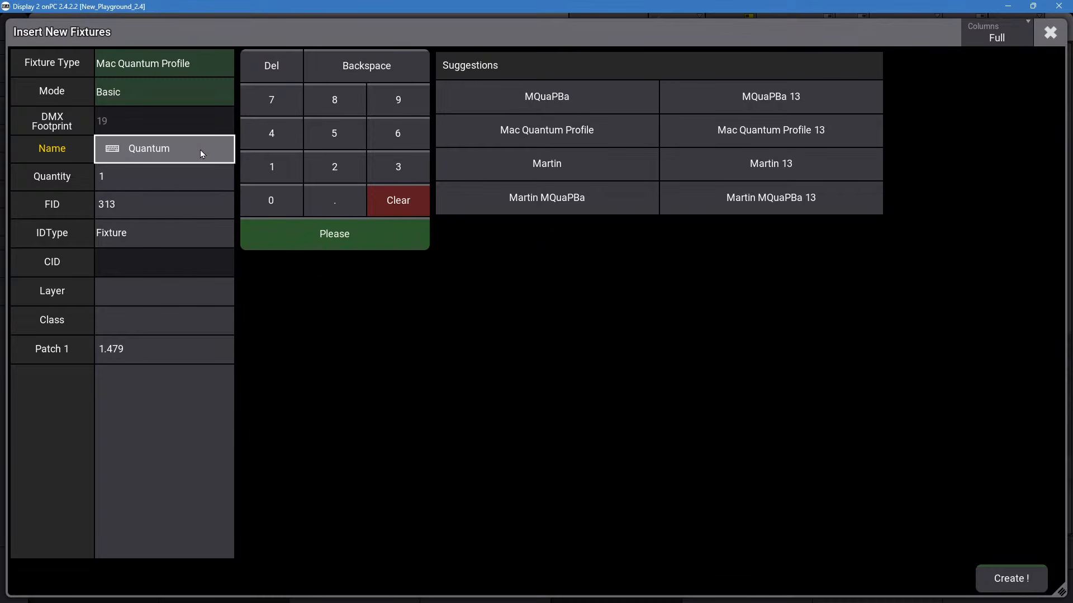
left_click(129, 174)
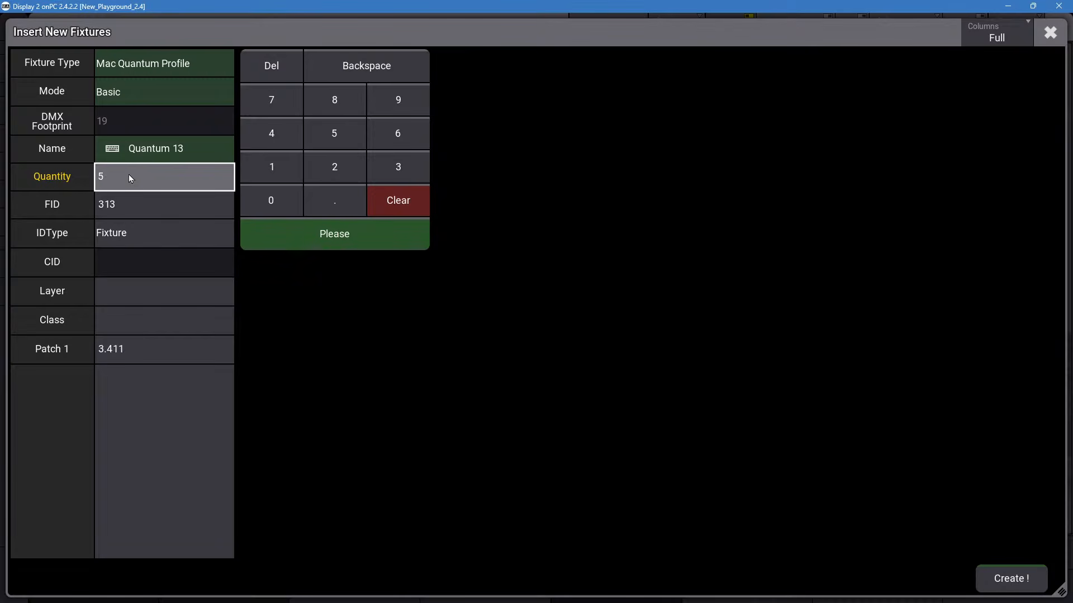
type("5")
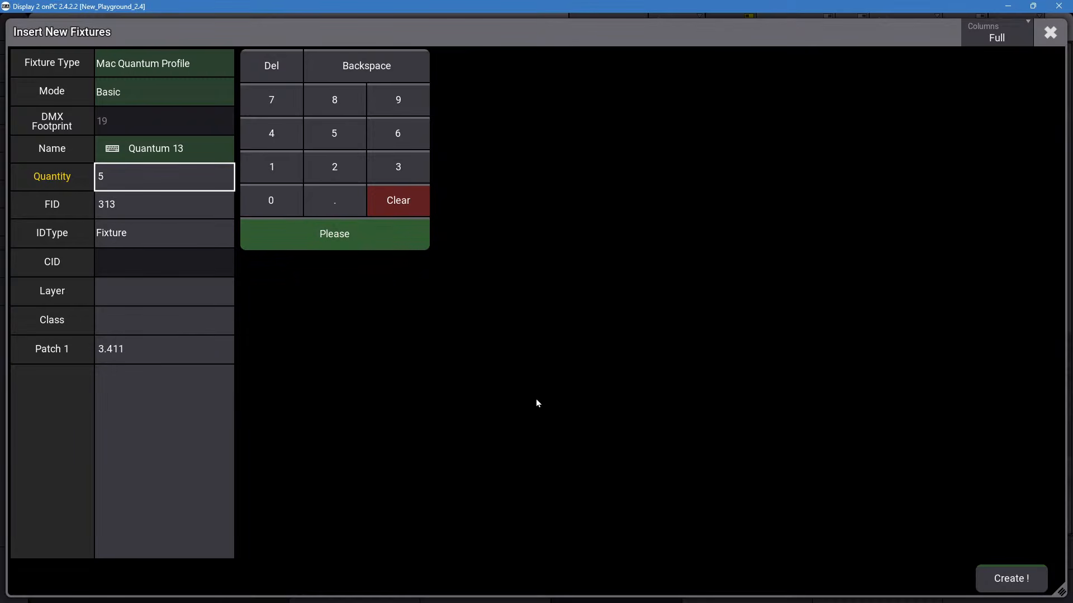
left_click(1000, 574)
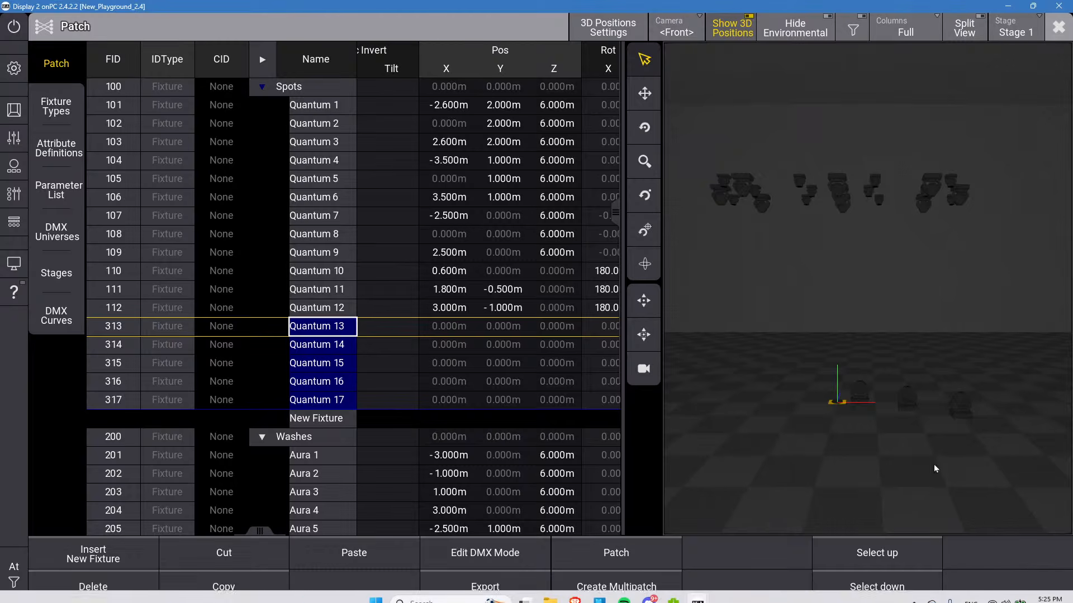
left_click(435, 289)
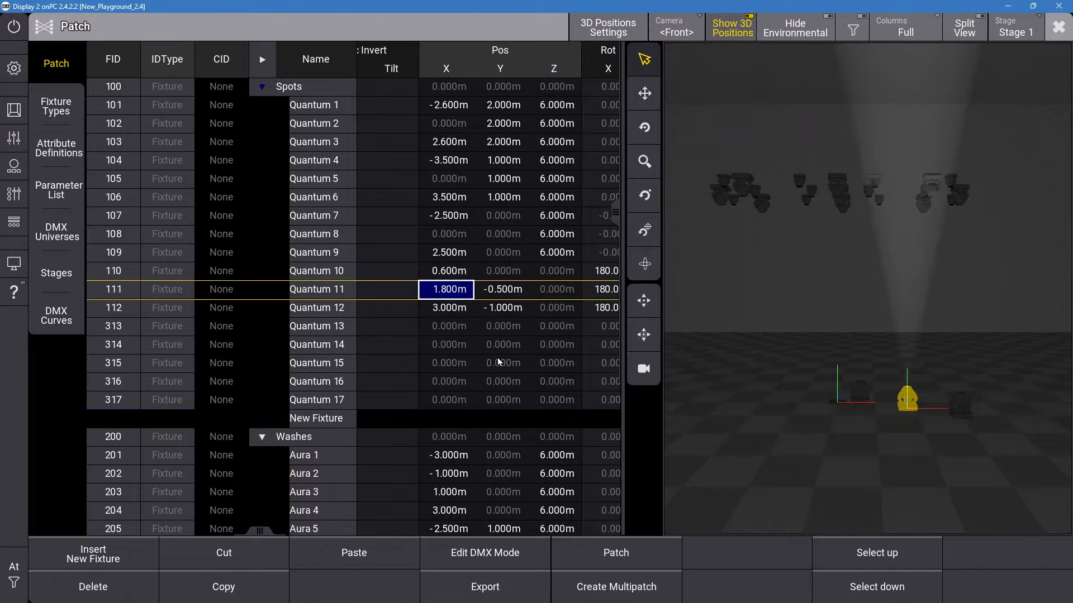
double_click(510, 290)
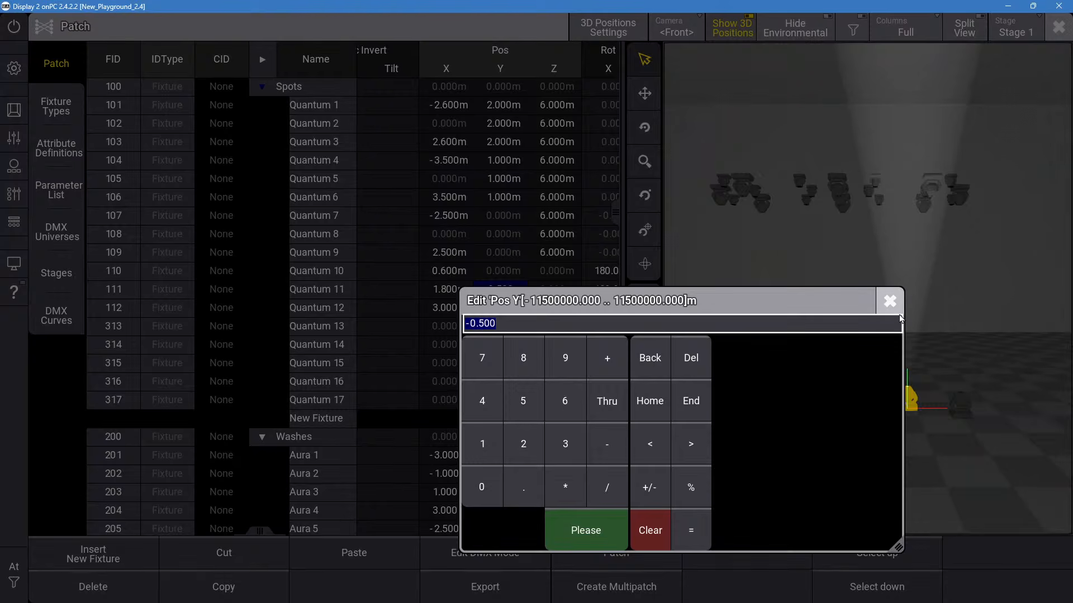
left_click(890, 301)
Set the Pos Y of Quantum 10 through Quantum 13 to 0 m.
left_click_drag(502, 271, 516, 329)
right_click(516, 330)
left_click(560, 577)
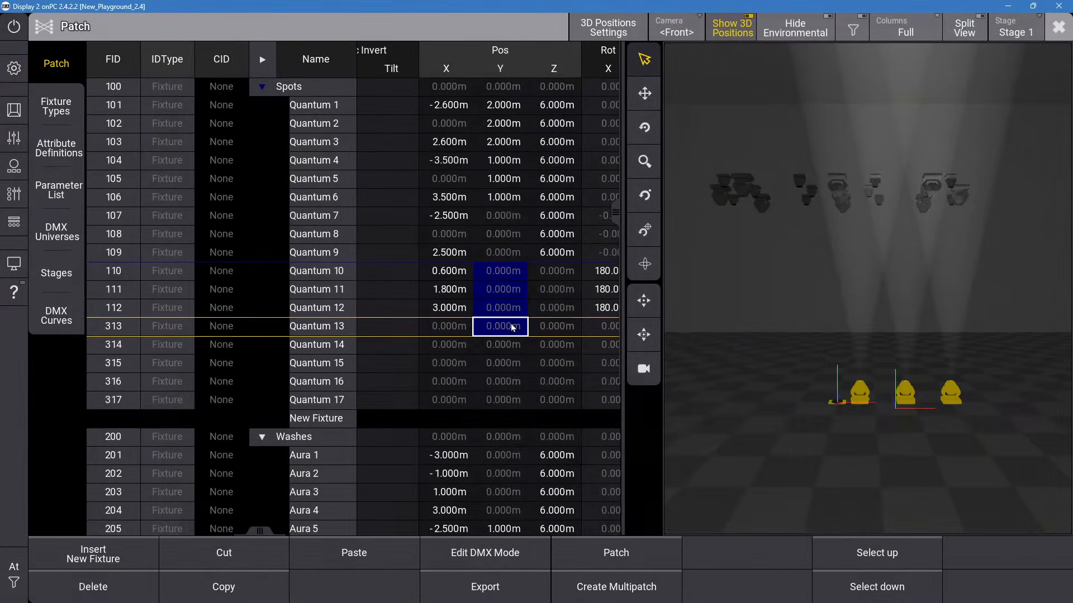
left_click(513, 327)
Set the Pos X of Quantum 10 through Quantum 12 to 0 m.
left_click_drag(450, 270, 449, 307)
right_click(450, 308)
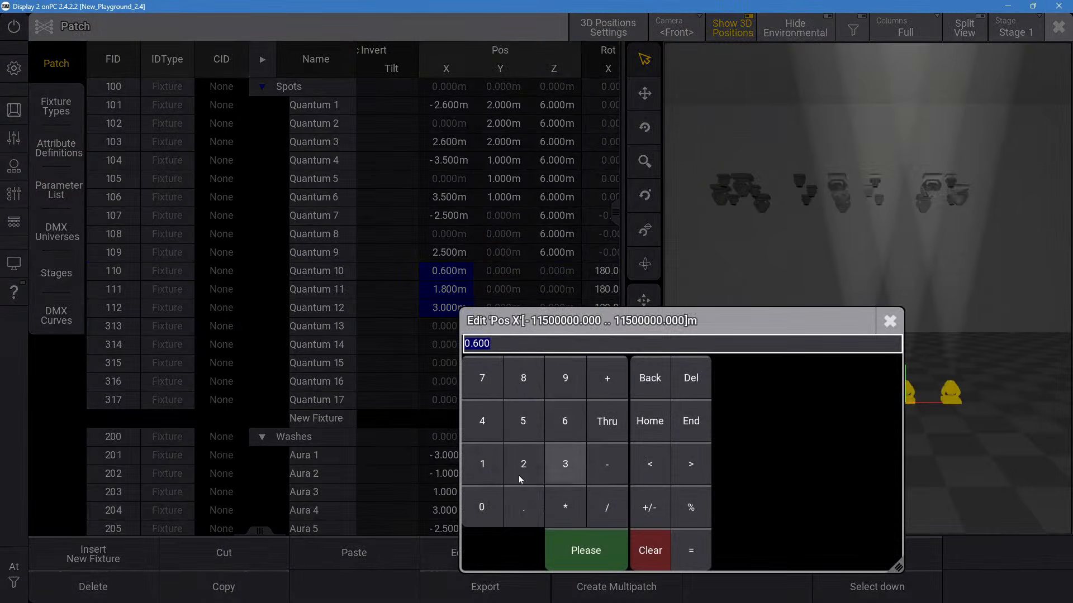
left_click(482, 507)
left_click(592, 556)
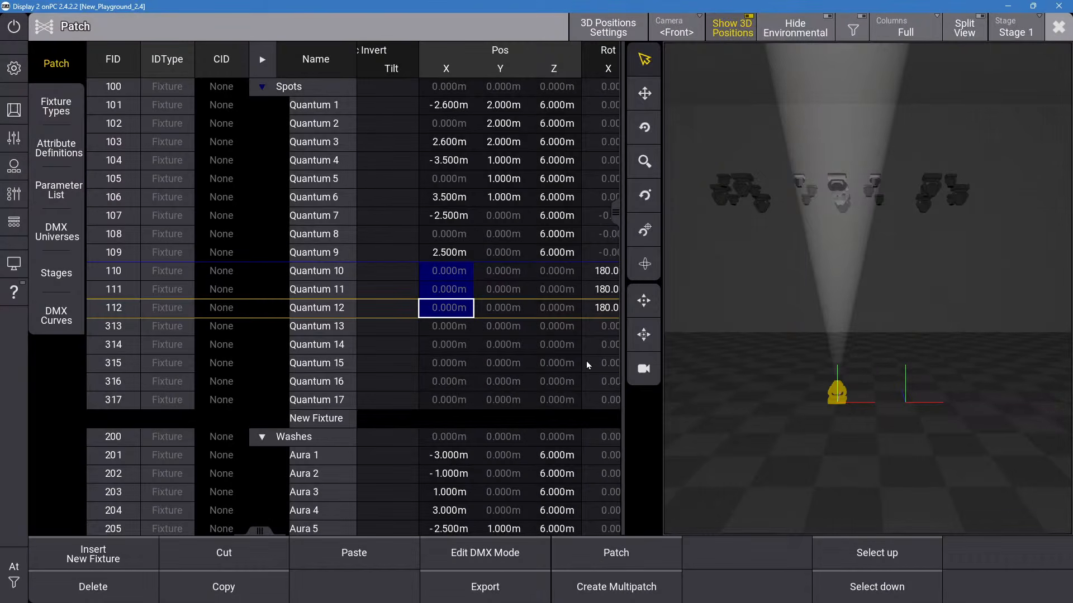
Set the Rot X of Quantum 13 through Quantum 17 to 180.
left_click_drag(599, 326, 599, 399)
right_click(599, 399)
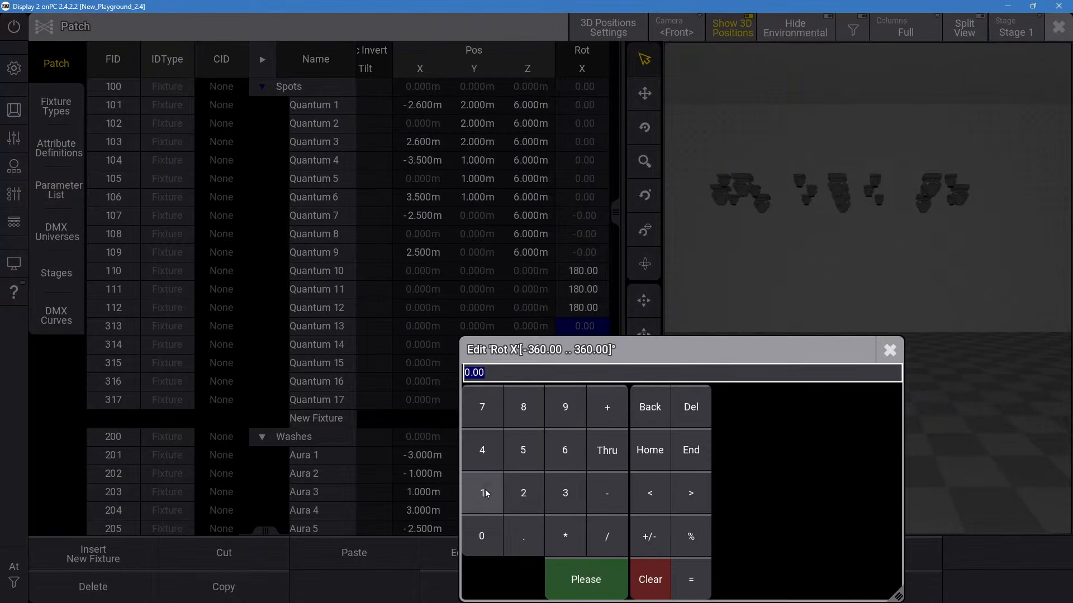
left_click(483, 492)
left_click(523, 416)
left_click(485, 528)
left_click(558, 575)
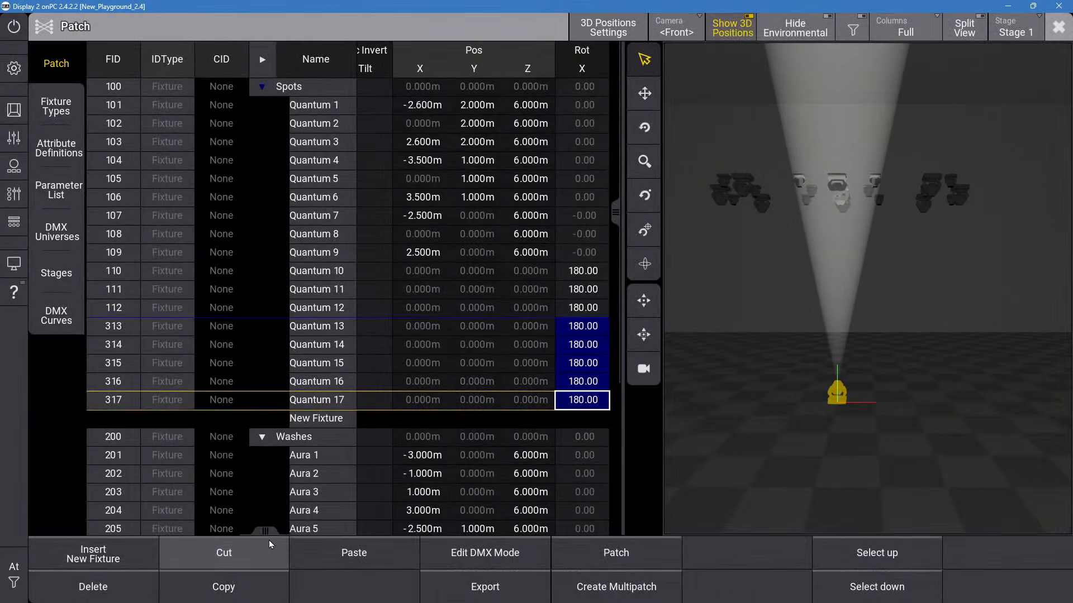
Set the Rot Z of Quantum 13 through Quantum 17 to 180.
left_click_drag(269, 532, 320, 540)
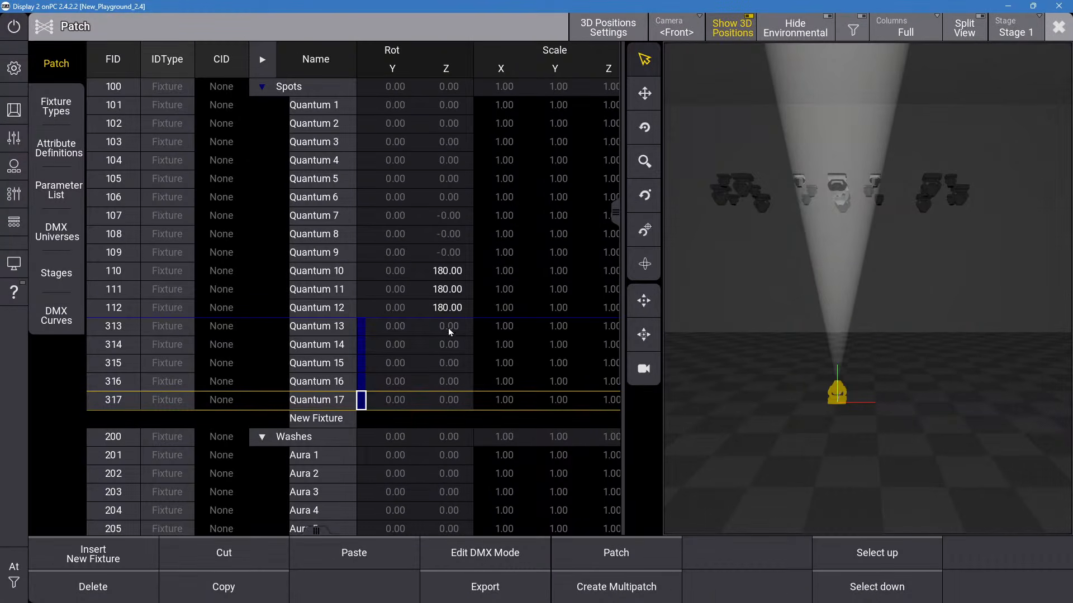
left_click_drag(448, 327, 446, 399)
right_click(446, 399)
left_click(469, 492)
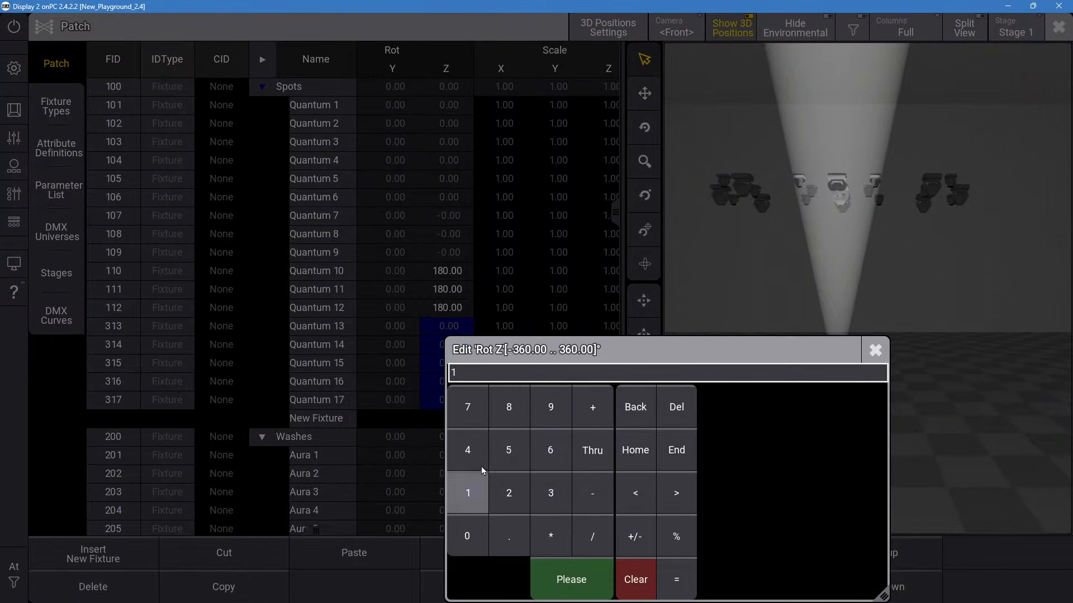
left_click(508, 406)
left_click(470, 535)
left_click(558, 565)
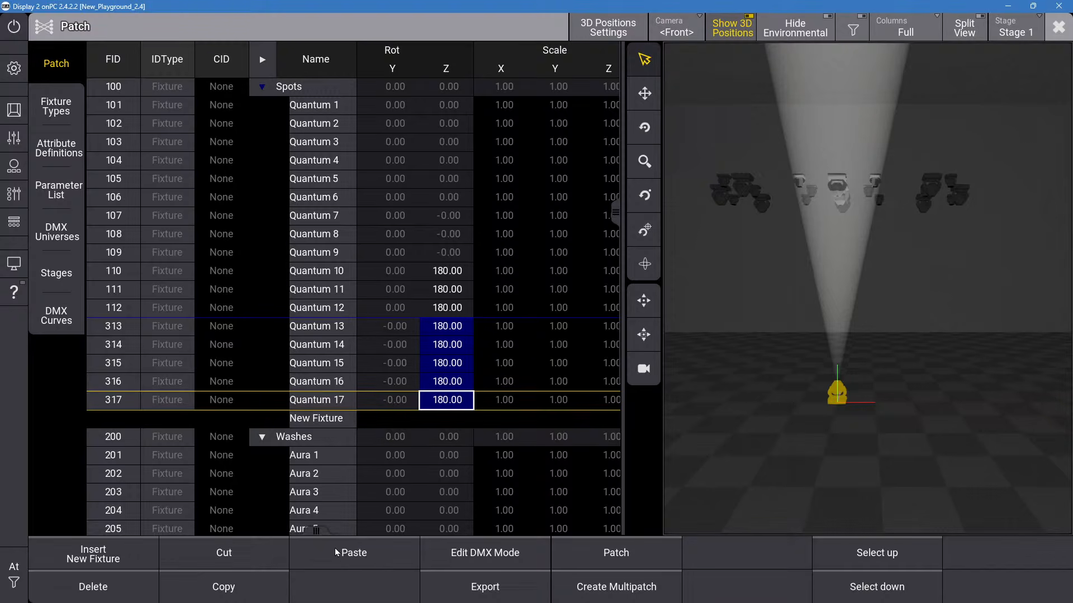
left_click_drag(323, 528, 275, 525)
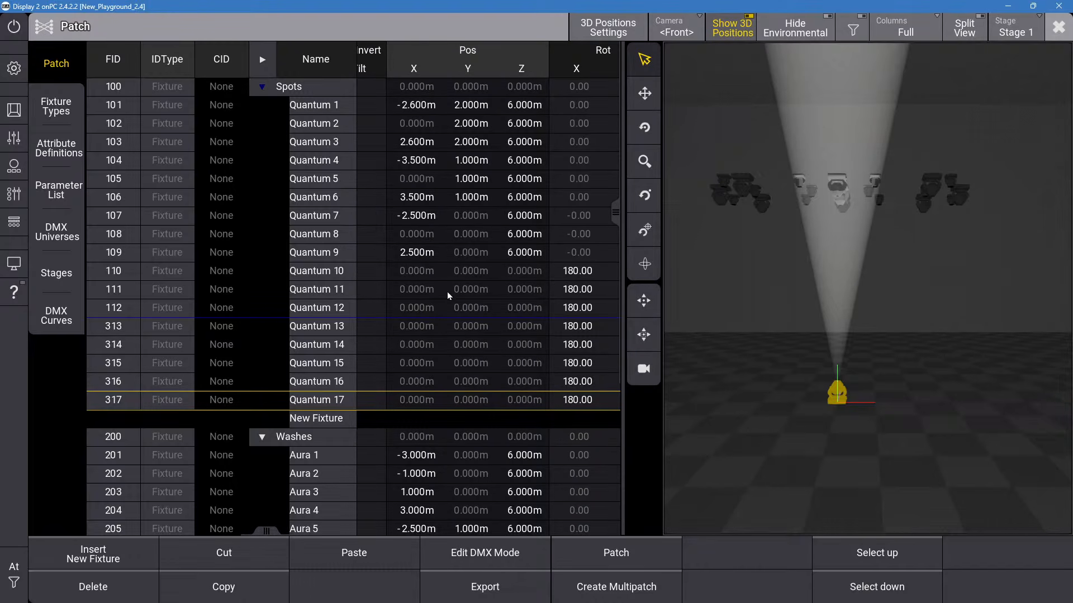
left_click(423, 273)
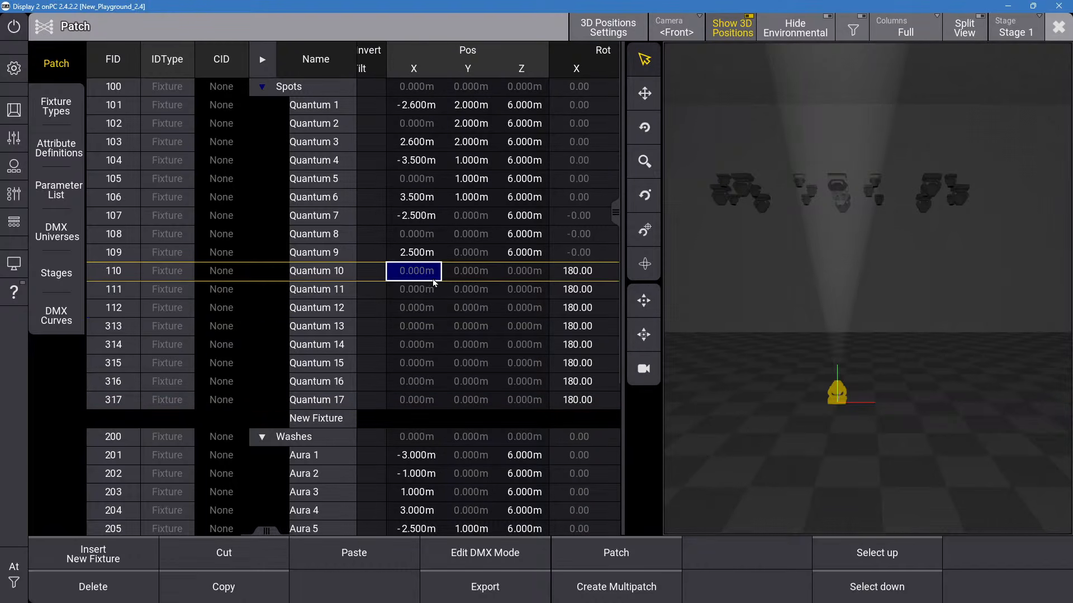
left_click_drag(416, 273, 423, 406)
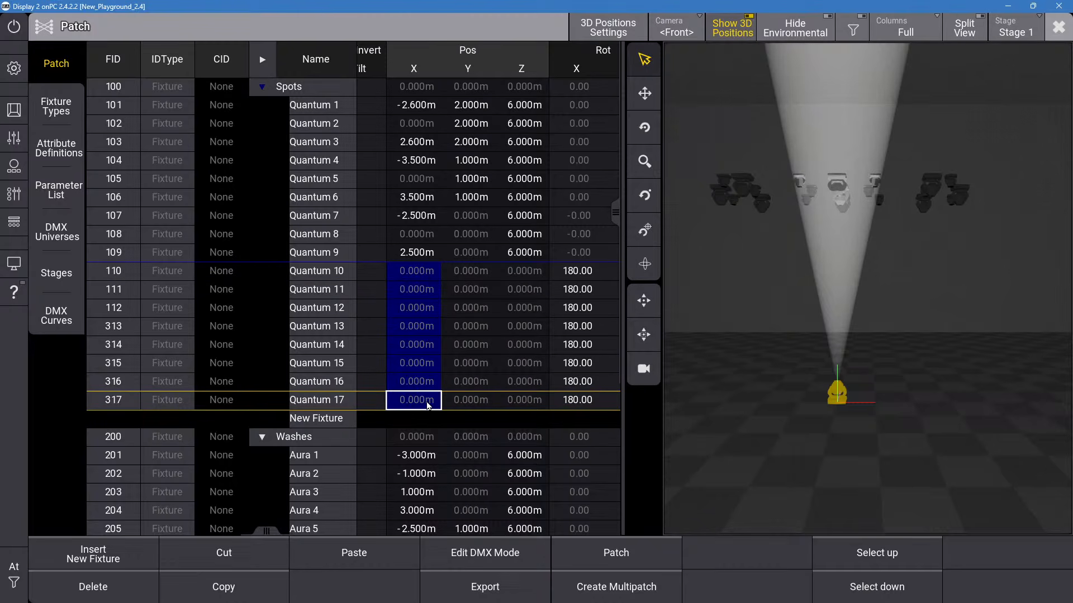
left_click(534, 338)
left_click(479, 276)
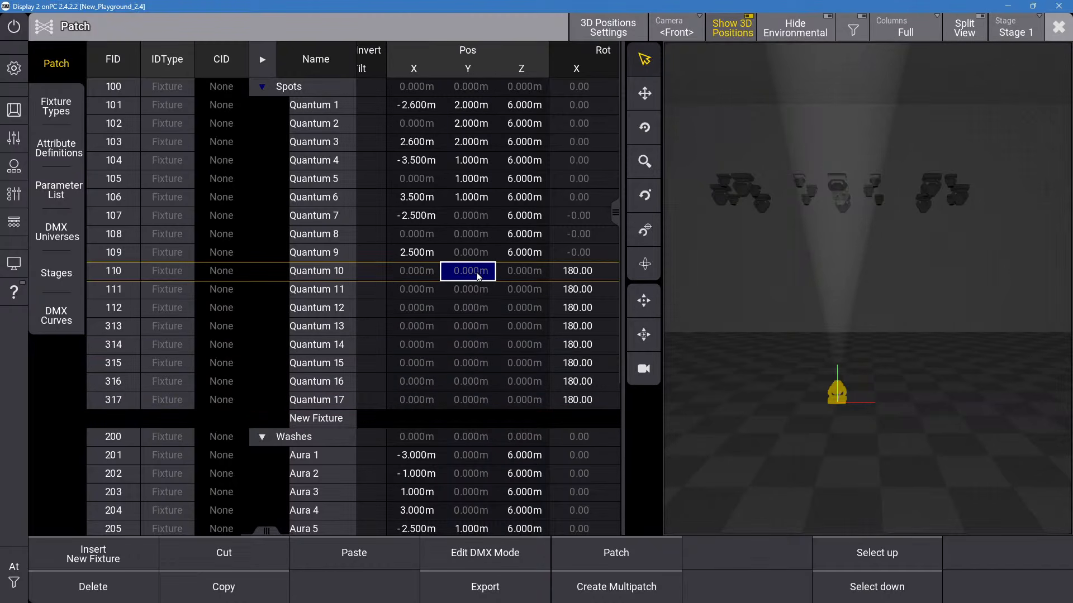
left_click(425, 276)
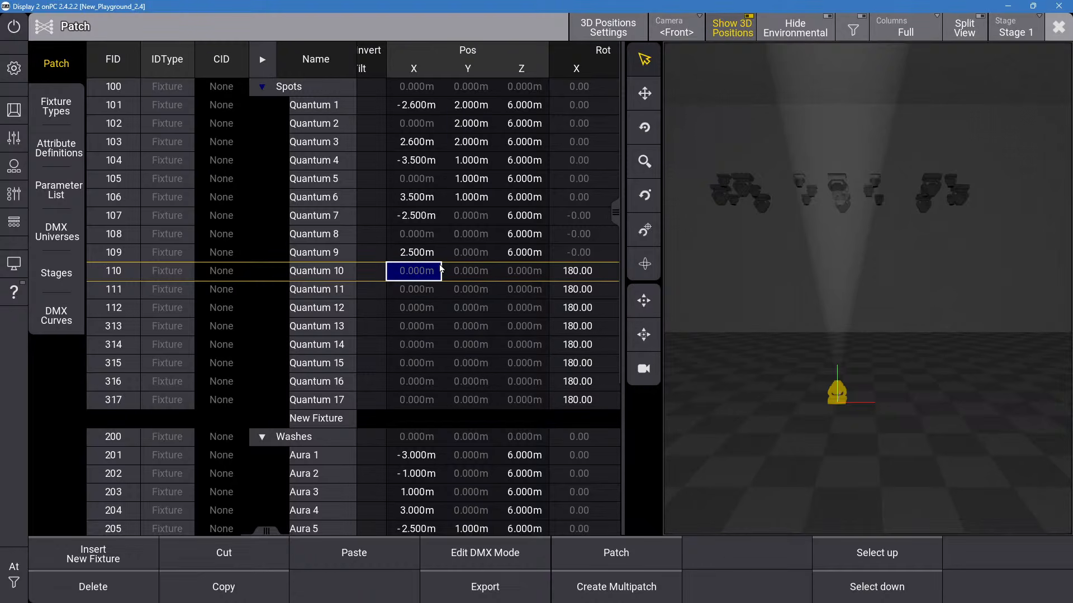
left_click(463, 271)
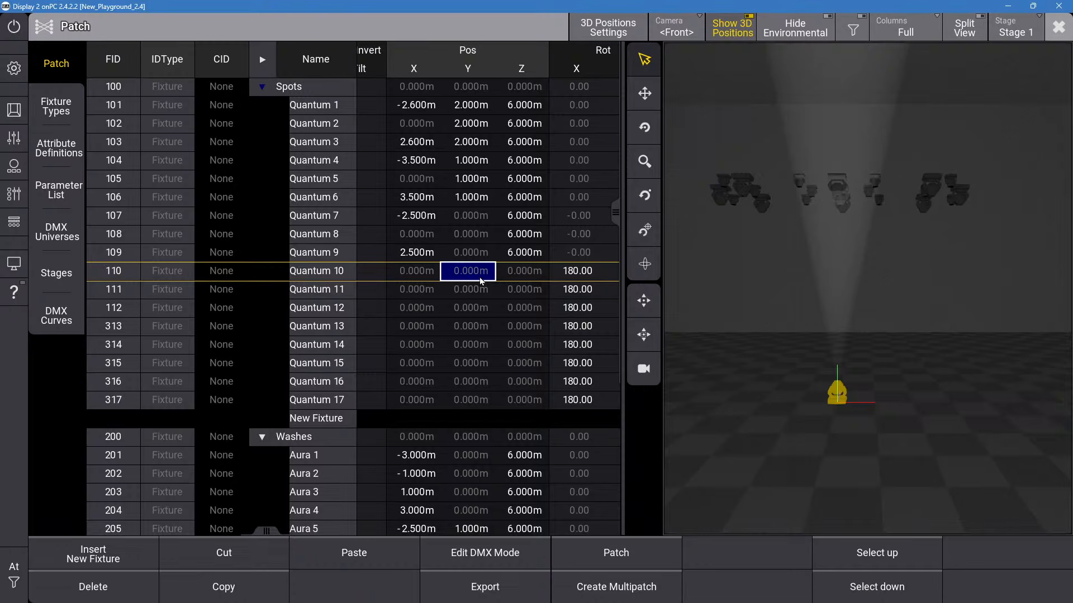
left_click_drag(480, 281, 478, 329)
right_click(475, 330)
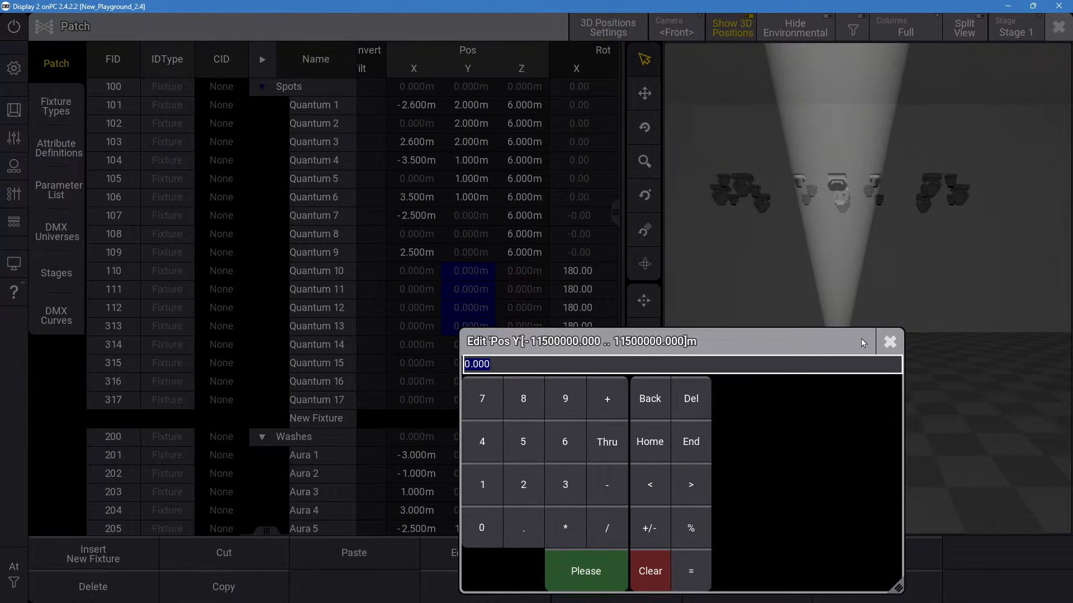
left_click(889, 342)
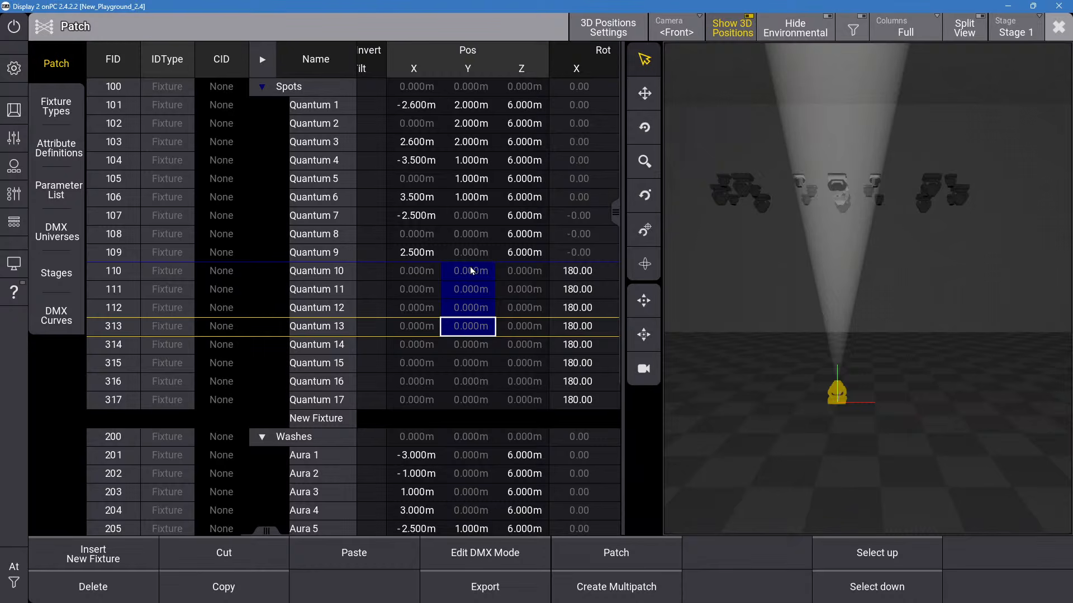
left_click_drag(471, 271, 471, 310)
left_click(470, 309)
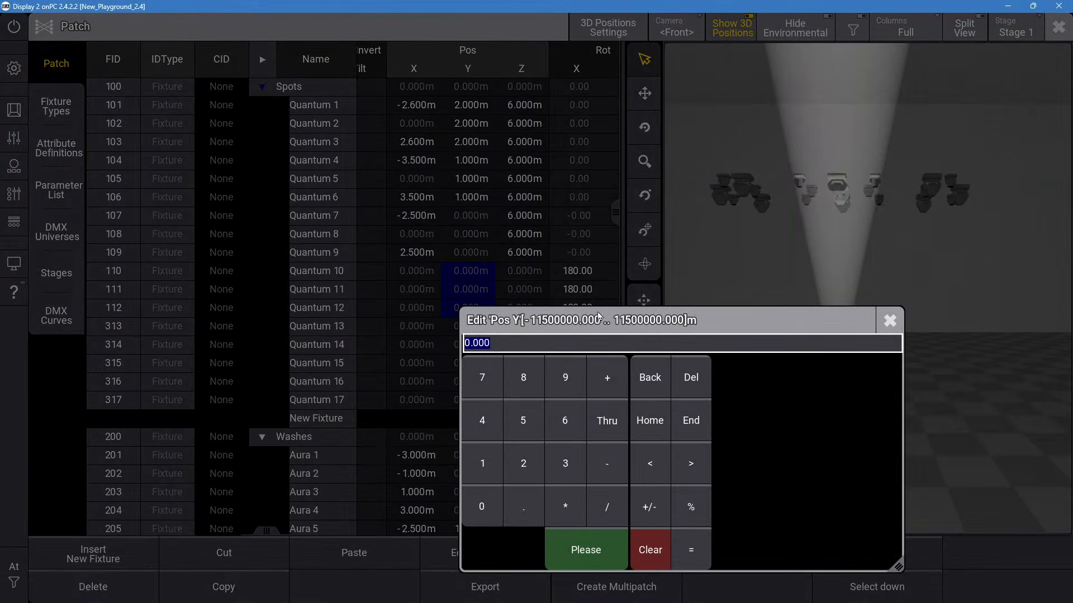
left_click(889, 320)
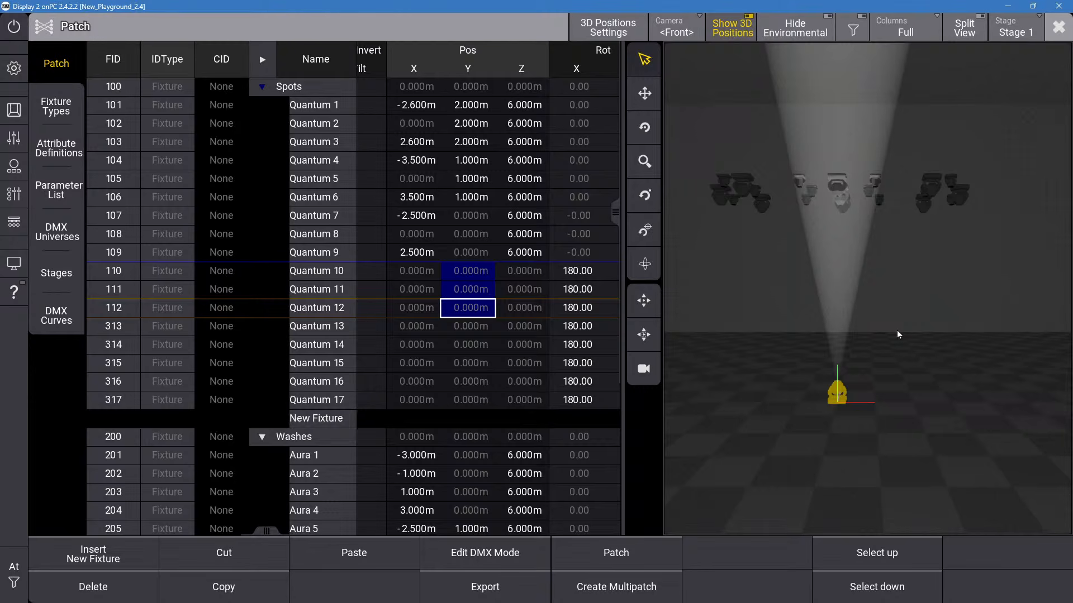
Set the Pos Y of Quantum 10 through Quantum 14 to 1.5 m.
left_click_drag(450, 267, 471, 350)
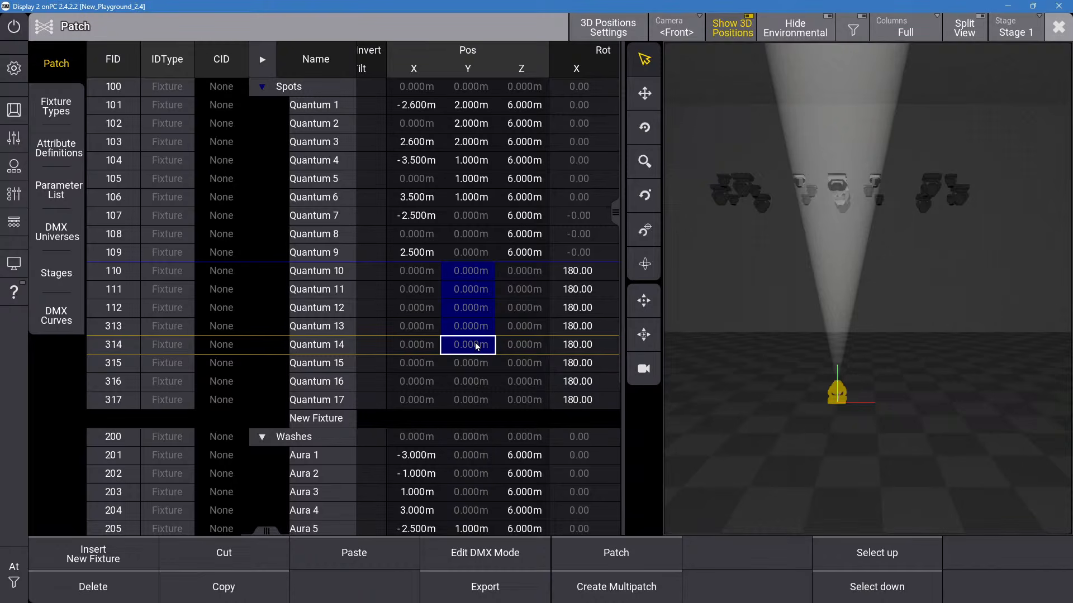
left_click(476, 346)
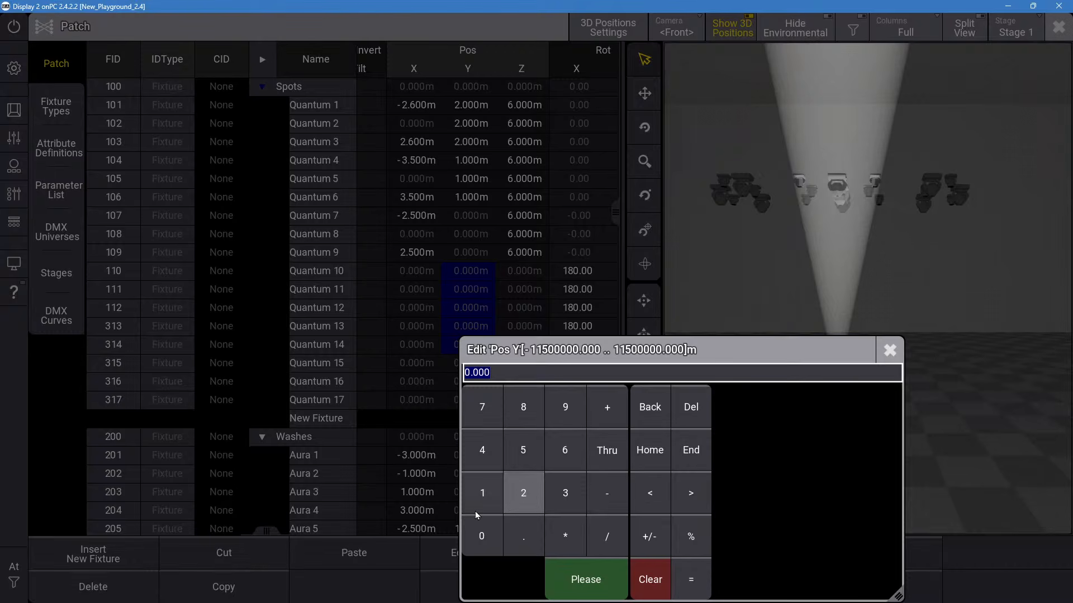
left_click(534, 491)
left_click(642, 414)
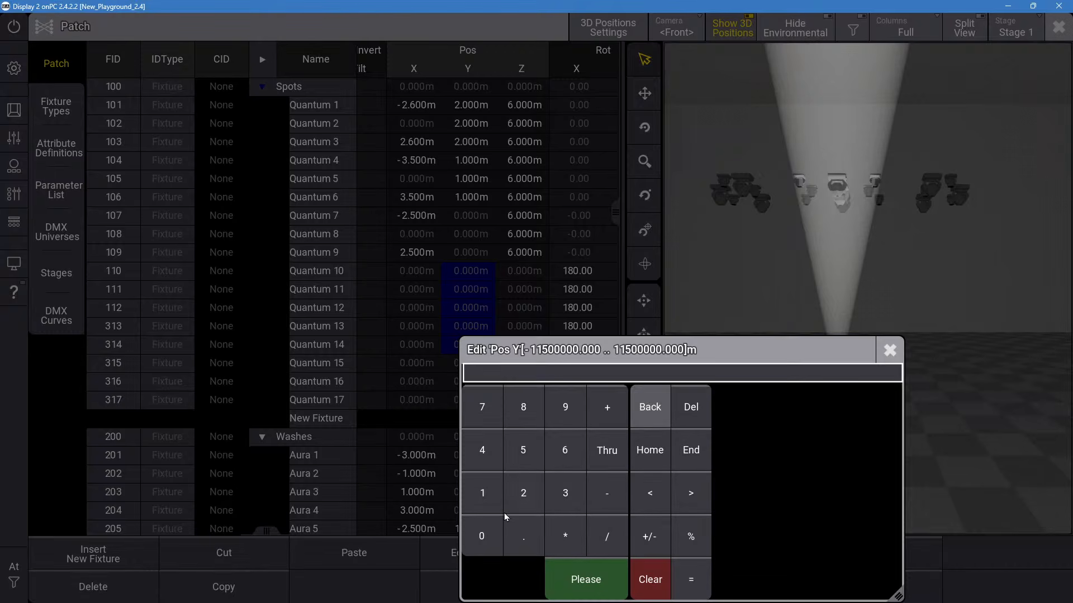
left_click(485, 495)
left_click(524, 536)
left_click(524, 450)
left_click(601, 575)
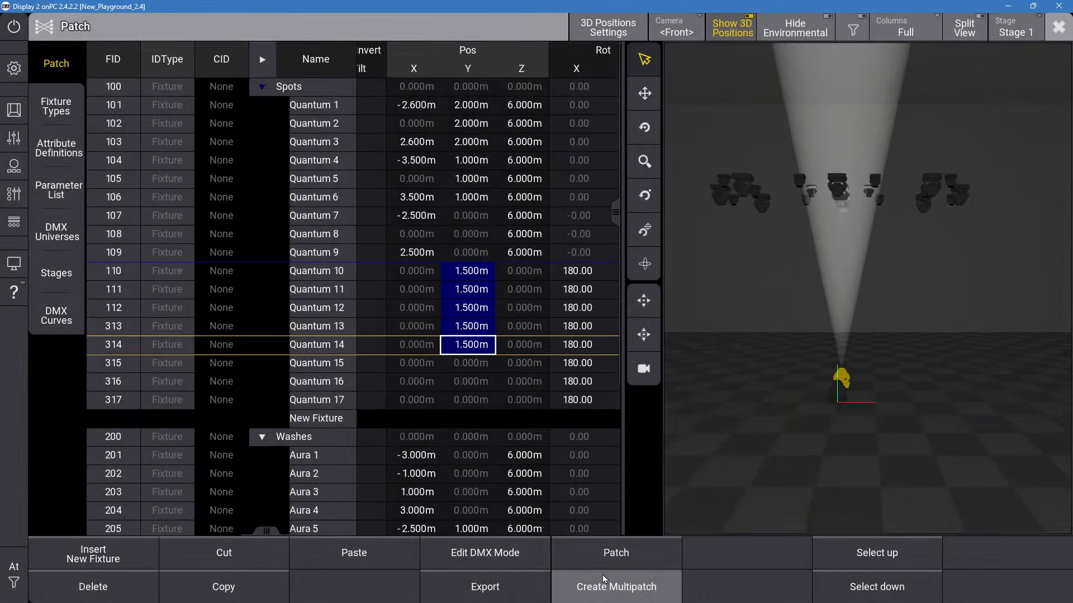
Spread the Pos X of Quantum 10 through Quantum 14 evenly from -3 m to 3 m.
left_click_drag(408, 273, 427, 347)
left_click(426, 347)
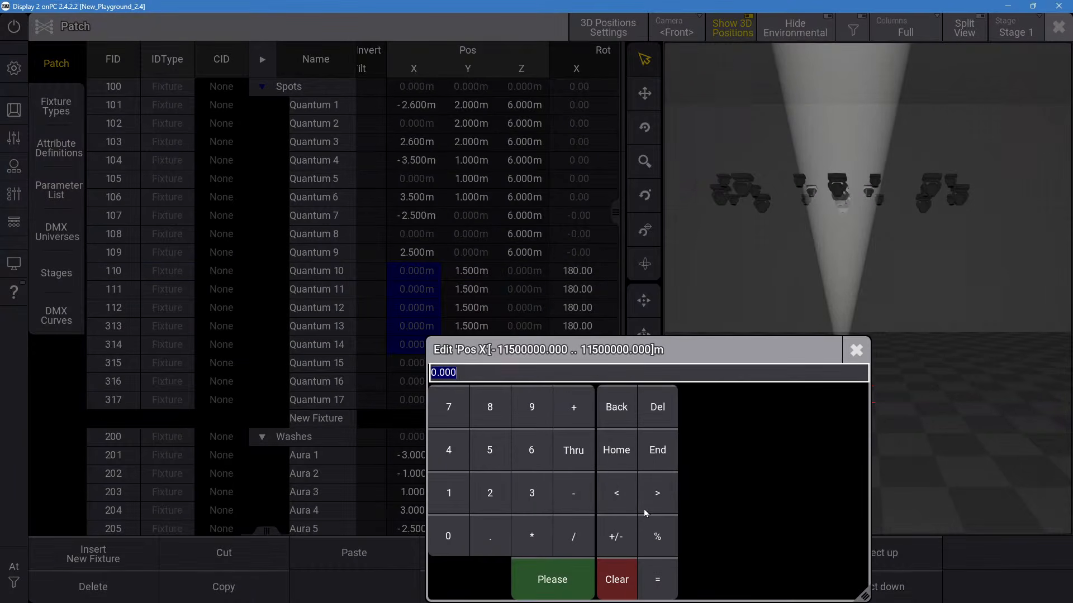
left_click(566, 494)
left_click(573, 450)
left_click(531, 493)
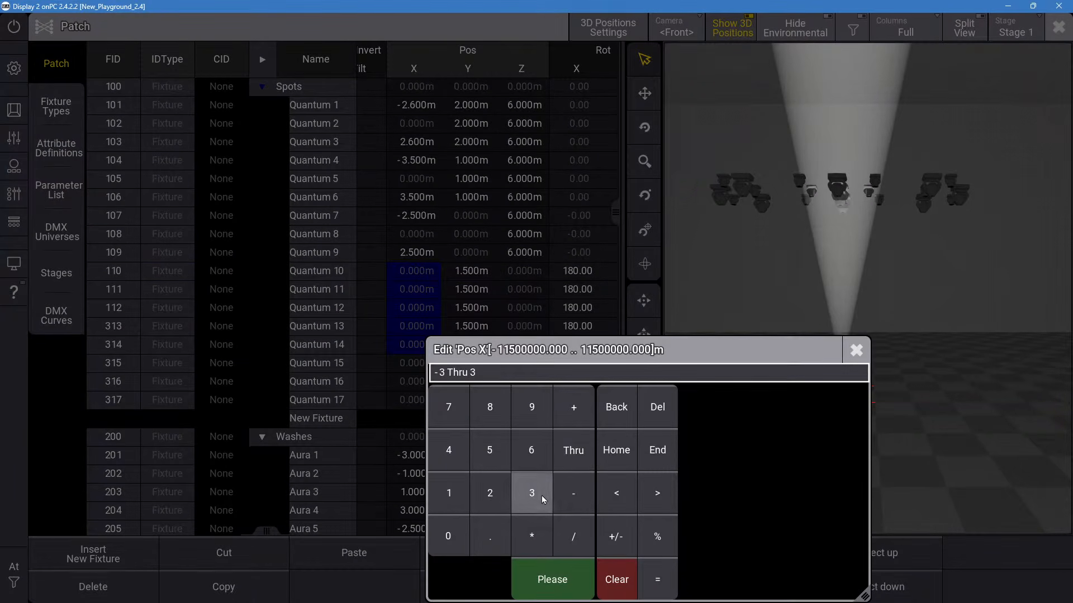
left_click(551, 579)
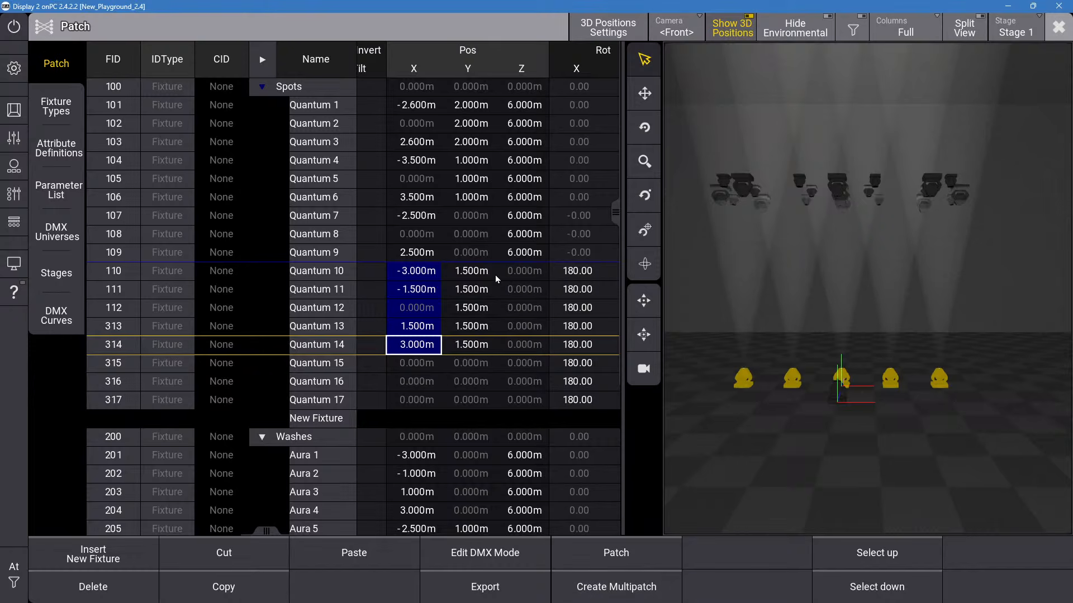
Set the Pos Y of Quantum 10 to 0.5 m.
left_click(503, 306)
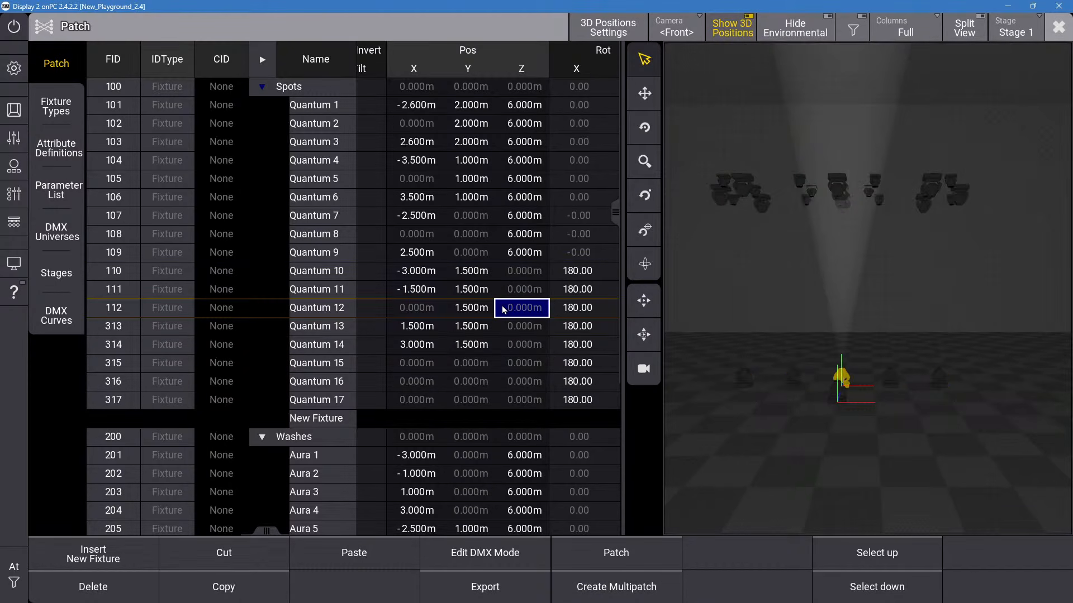
left_click(484, 274)
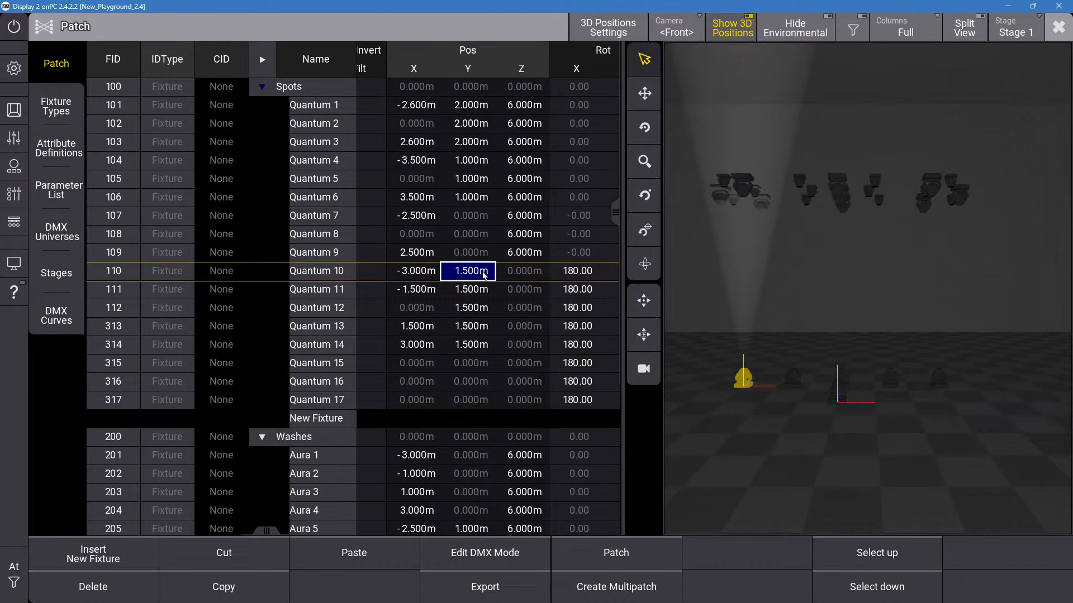
left_click(482, 273)
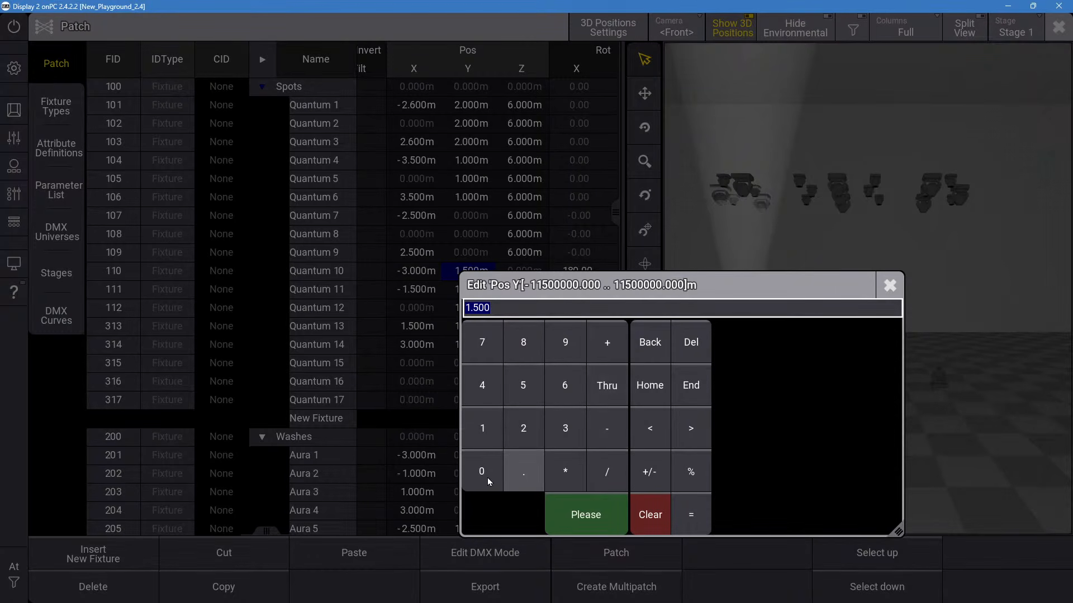
left_click(519, 469)
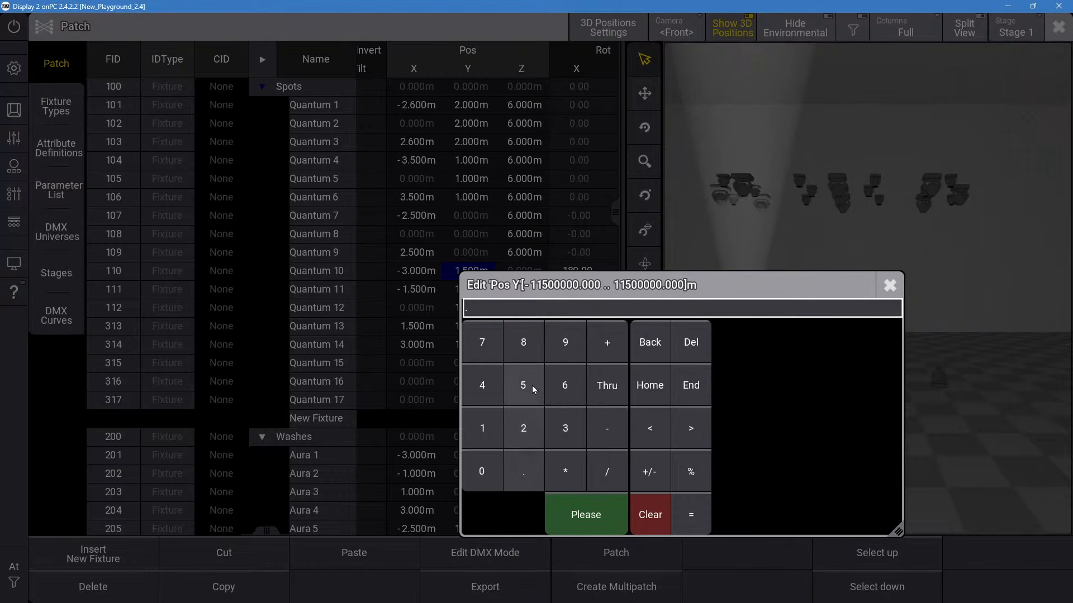
left_click(534, 389)
left_click(590, 522)
Set the Pos Y of Quantum 11 and Quantum 13 to 1 m.
left_click(475, 291)
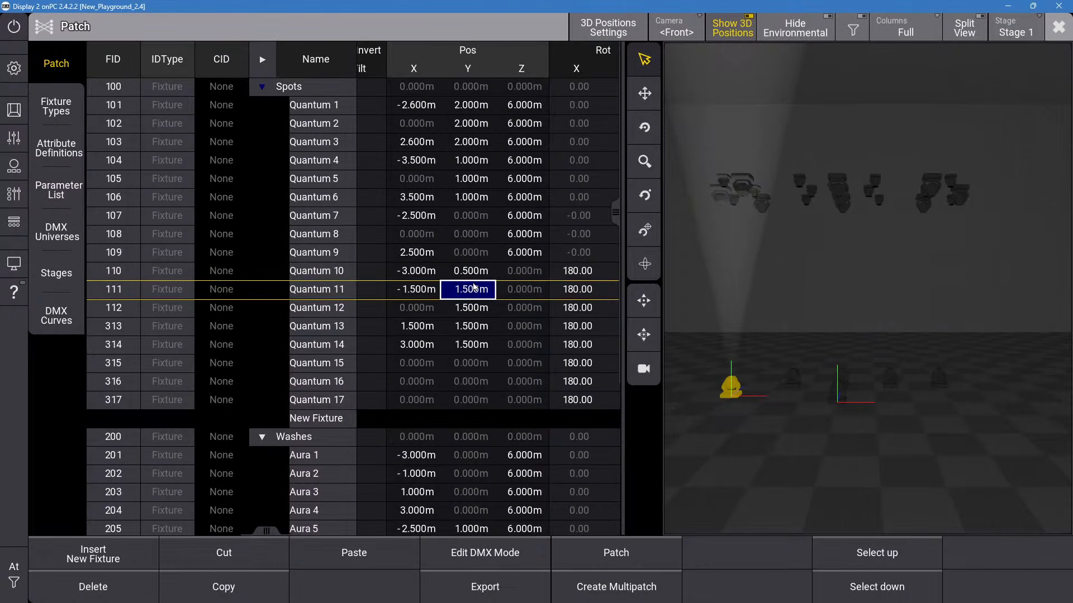
left_click(475, 292)
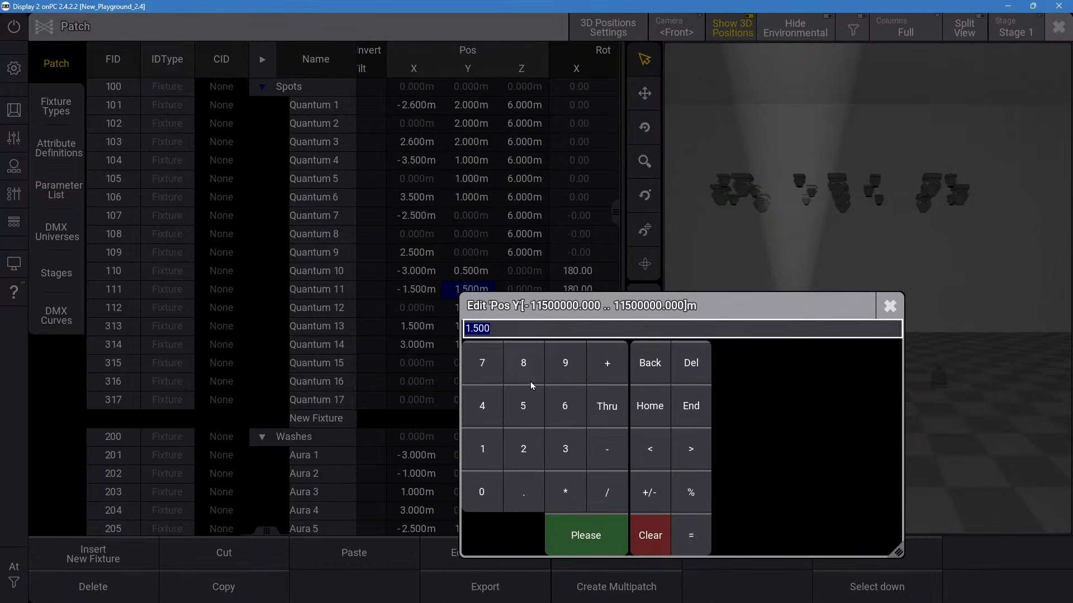
type("1")
left_click(576, 517)
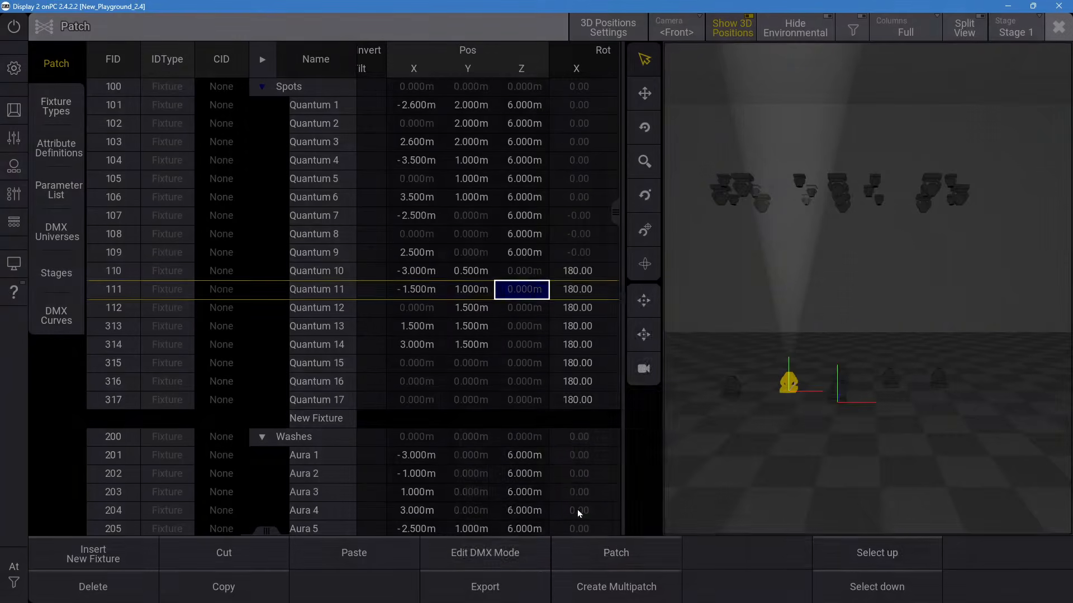
left_click(475, 325)
left_click(475, 326)
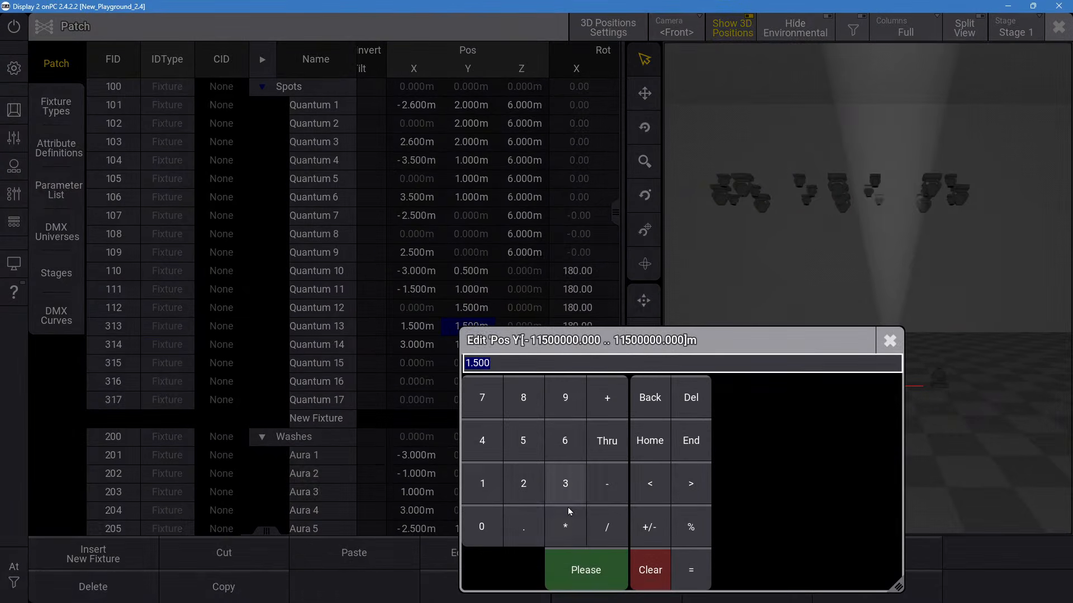
type("1")
key("Return")
Set the Pos Y of Quantum 14 to 0.5 m.
left_click(474, 346)
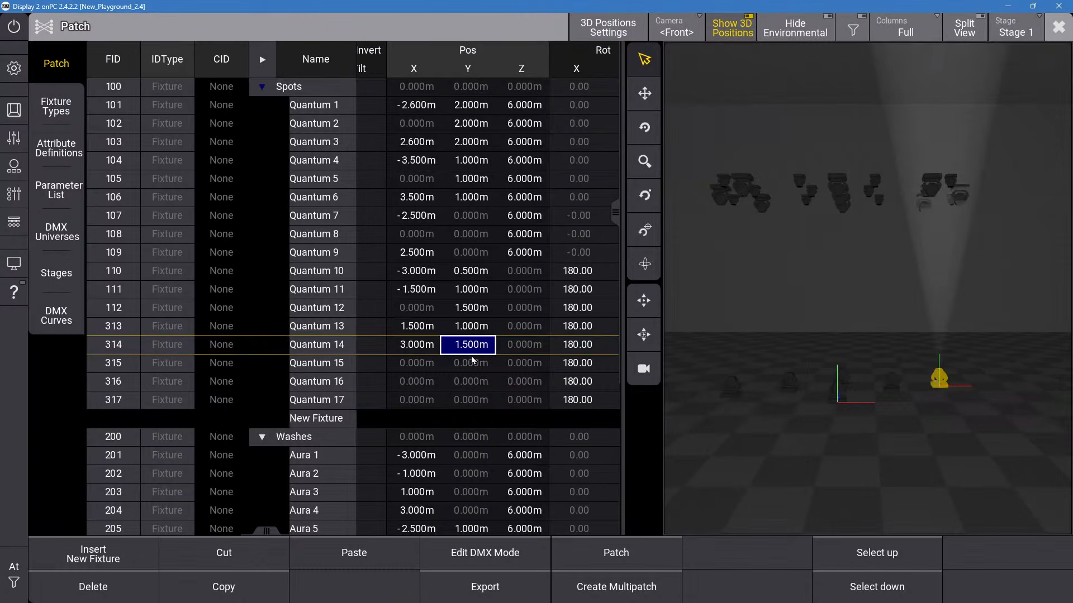
left_click(473, 345)
left_click(525, 534)
left_click(522, 450)
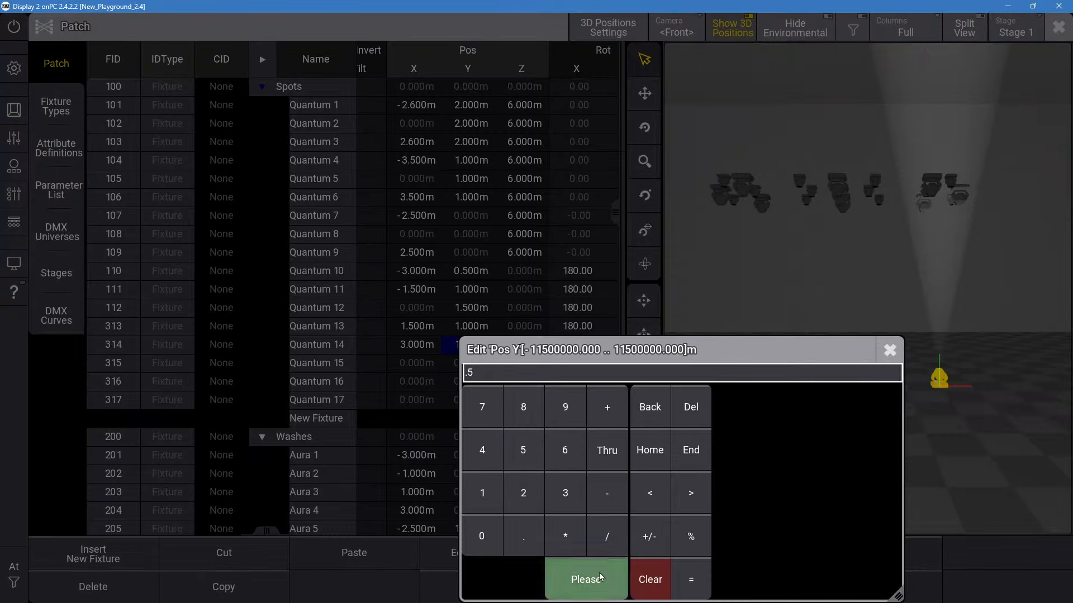
left_click(592, 576)
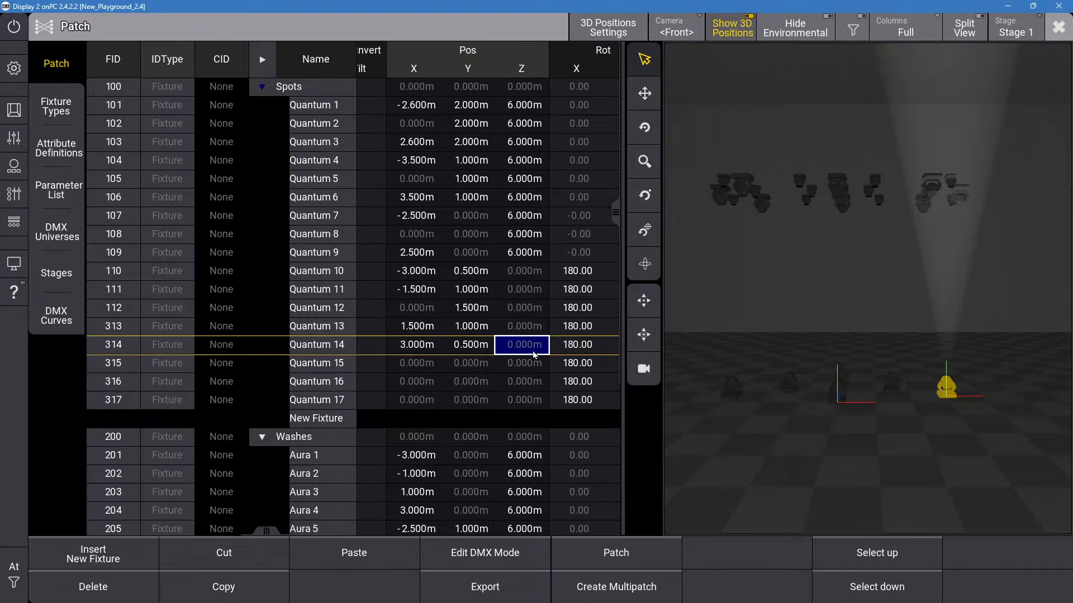
Set the Pos Y of Quantum 15 to 0 m.
left_click(408, 363)
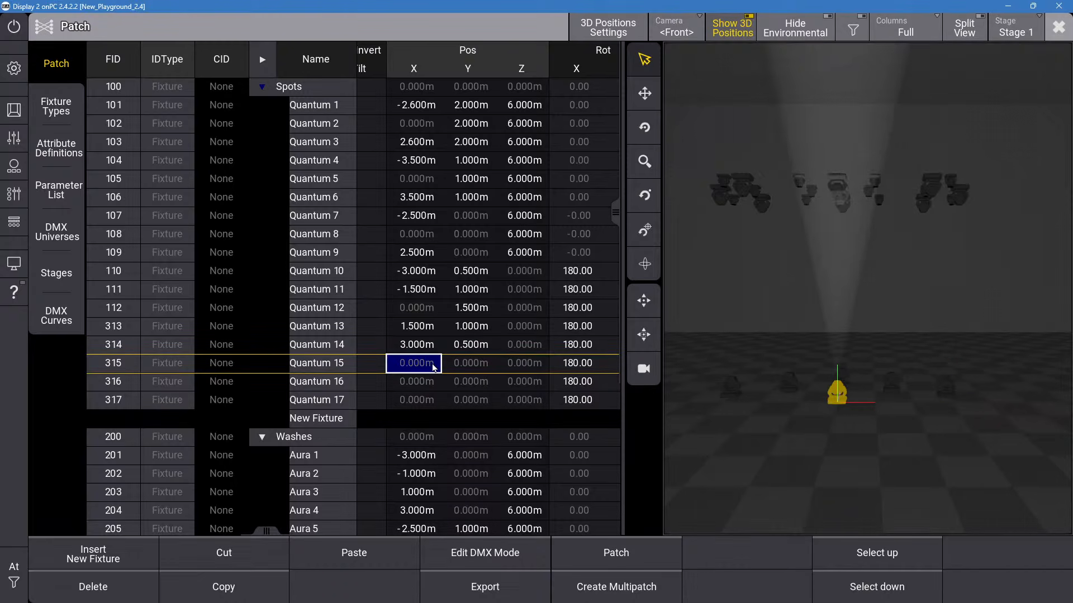
left_click_drag(473, 370, 479, 403)
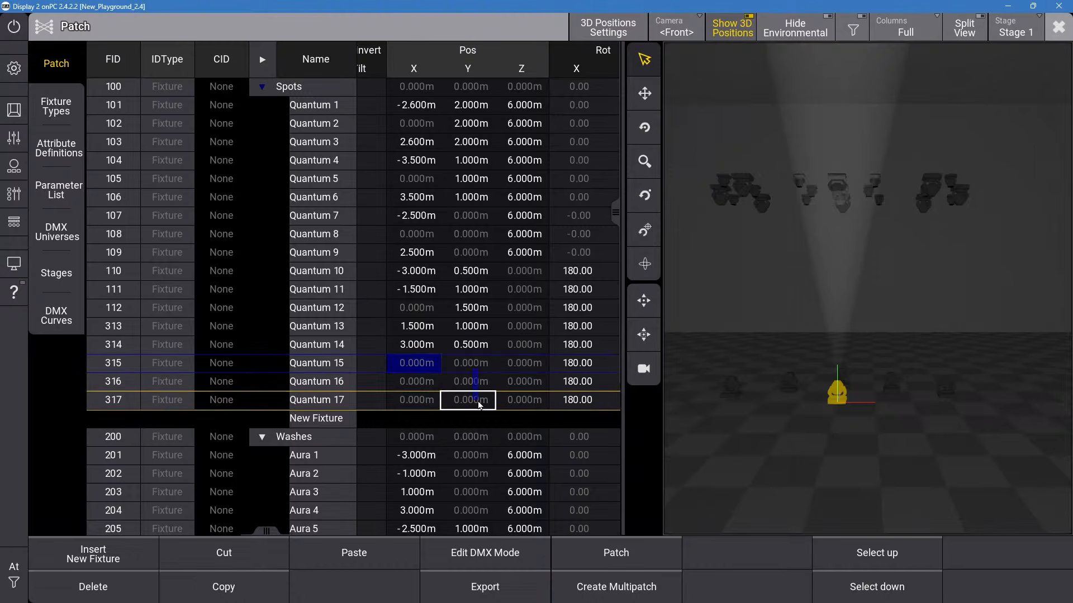
double_click(475, 361)
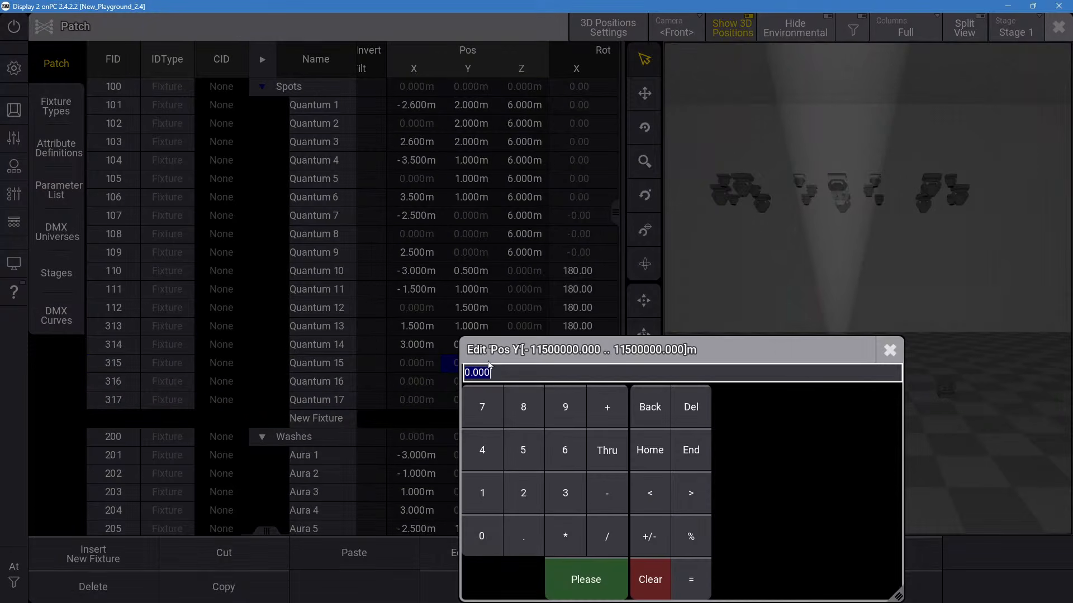
left_click(481, 535)
left_click(586, 579)
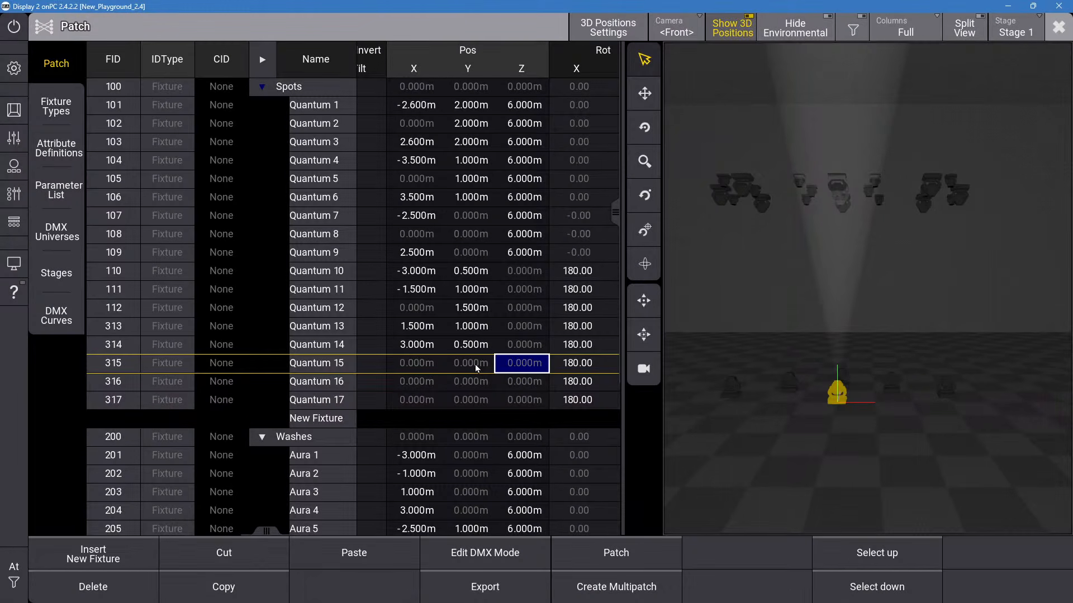
Set the Pos Y of Quantum 15 and Quantum 17 to -5 m.
double_click(476, 362)
left_click(606, 493)
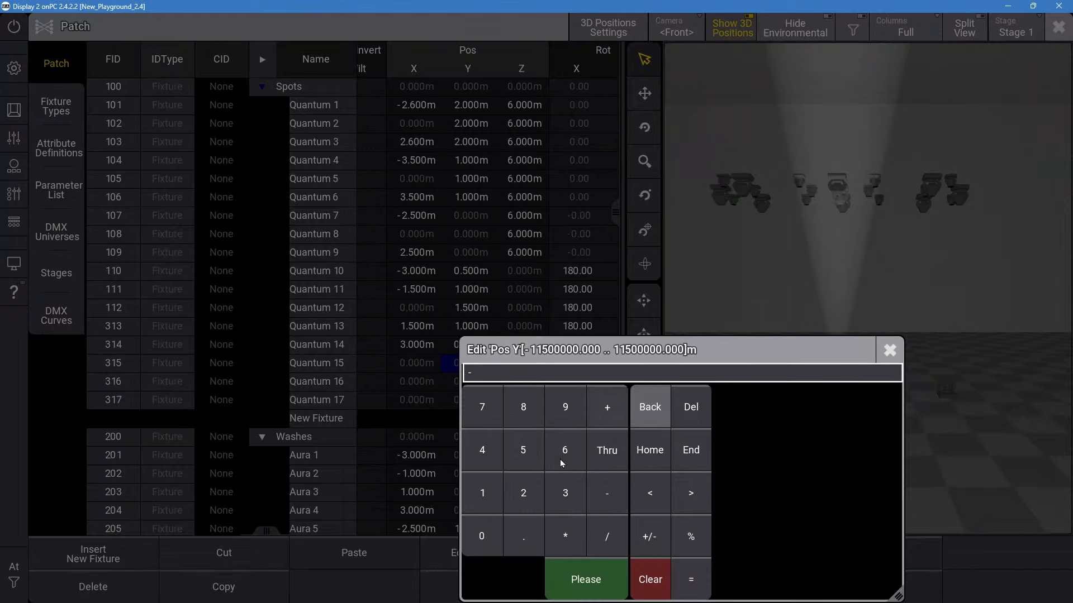
left_click(523, 449)
left_click(585, 580)
double_click(471, 399)
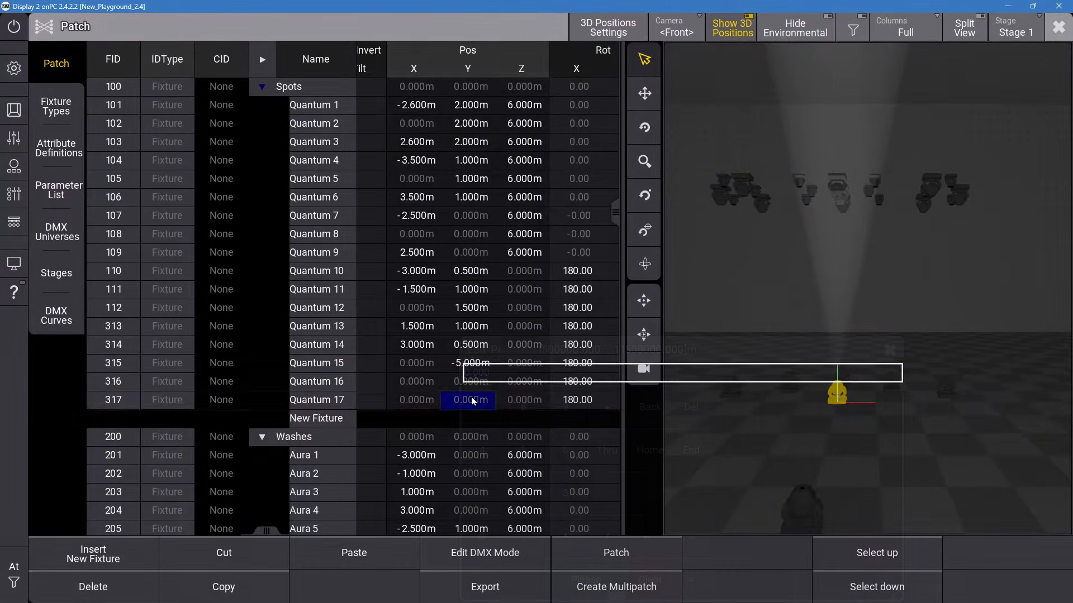
left_click(607, 493)
left_click(514, 448)
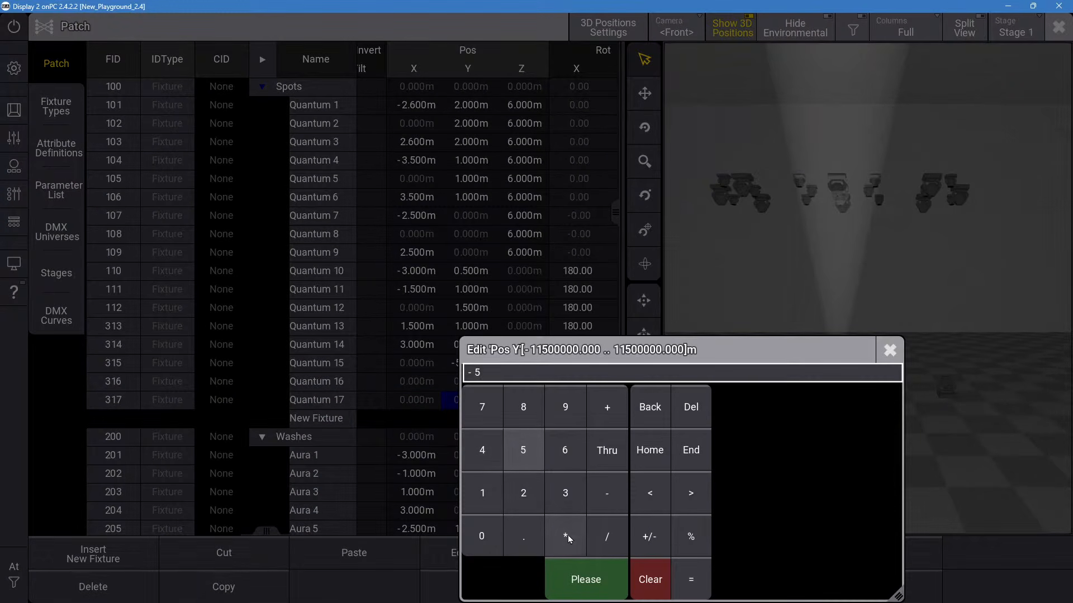
left_click(583, 576)
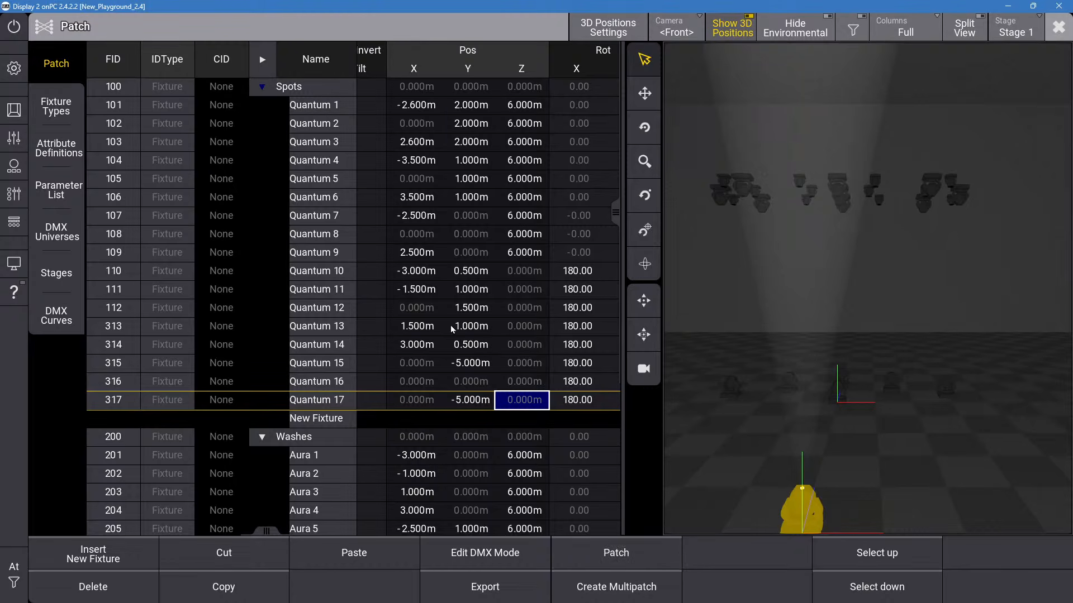
Reset the Pos Y of Quantum 15 and Quantum 17 to 0 m.
left_click(427, 364)
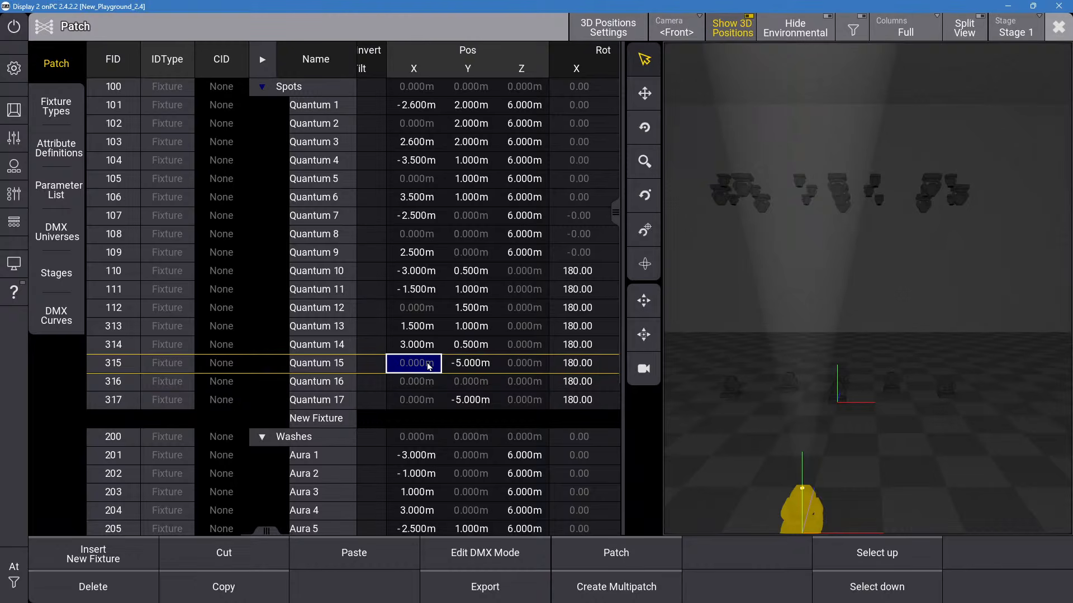
left_click(471, 363)
left_click(471, 363)
left_click(499, 546)
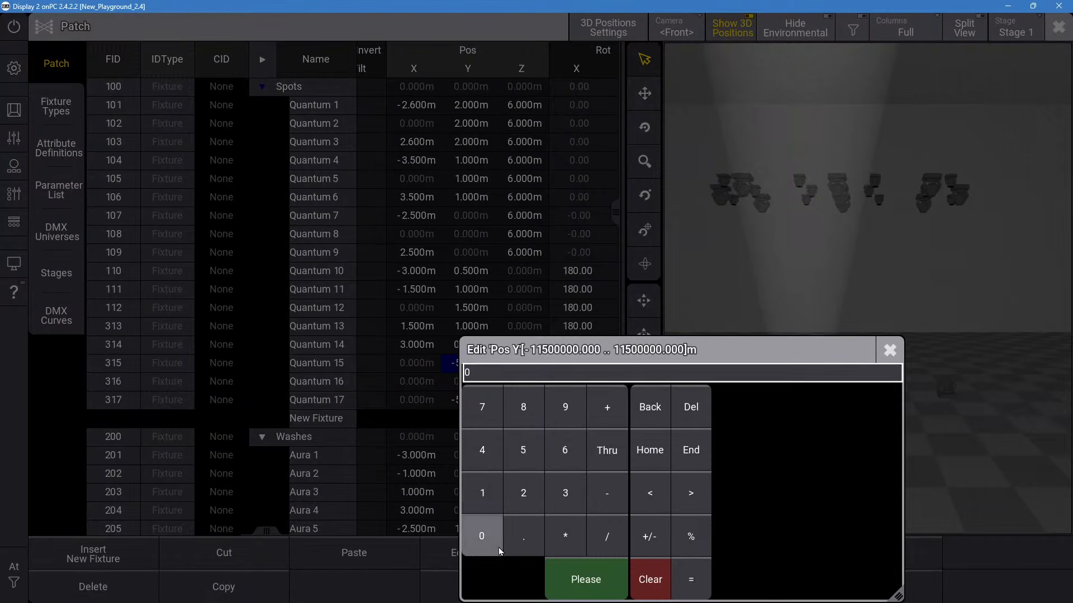
left_click(581, 586)
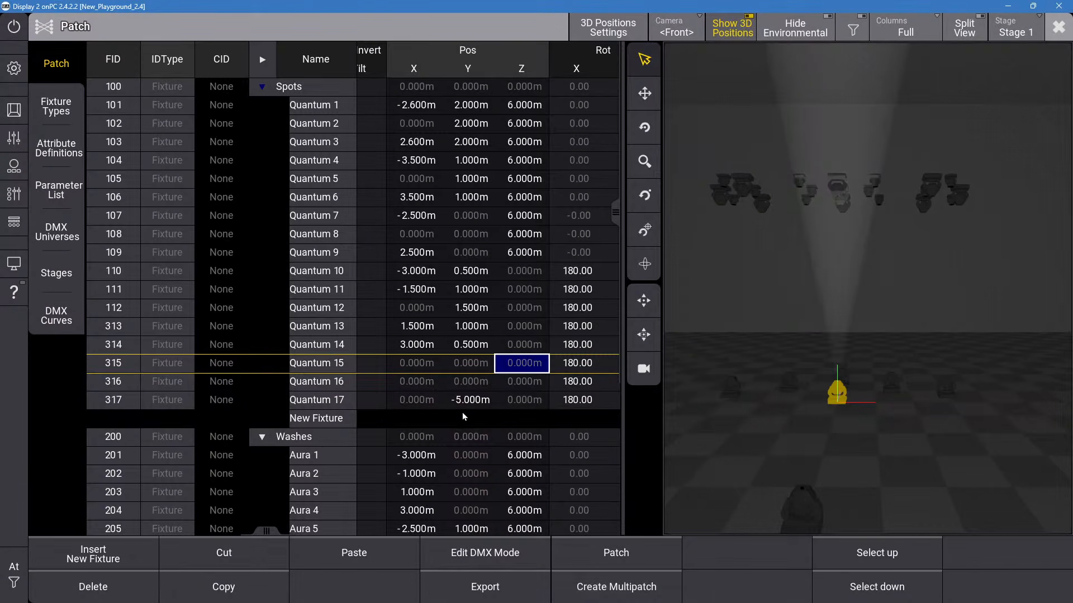
left_click(471, 400)
left_click(471, 400)
left_click(497, 542)
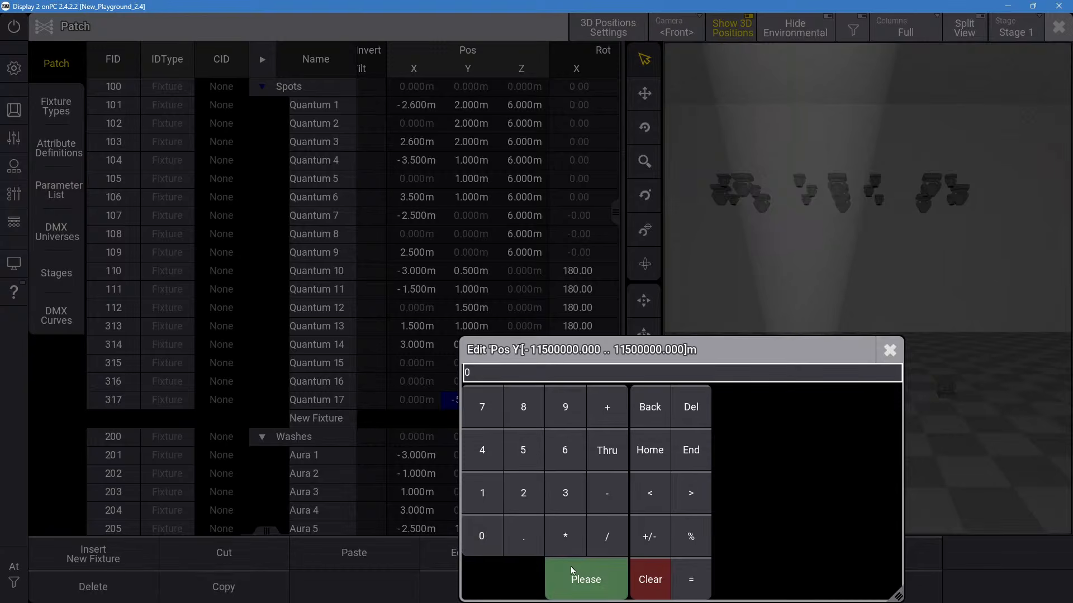
left_click(585, 584)
Set the Pos Y of Quantum 15 to -0.5 m.
left_click(472, 352)
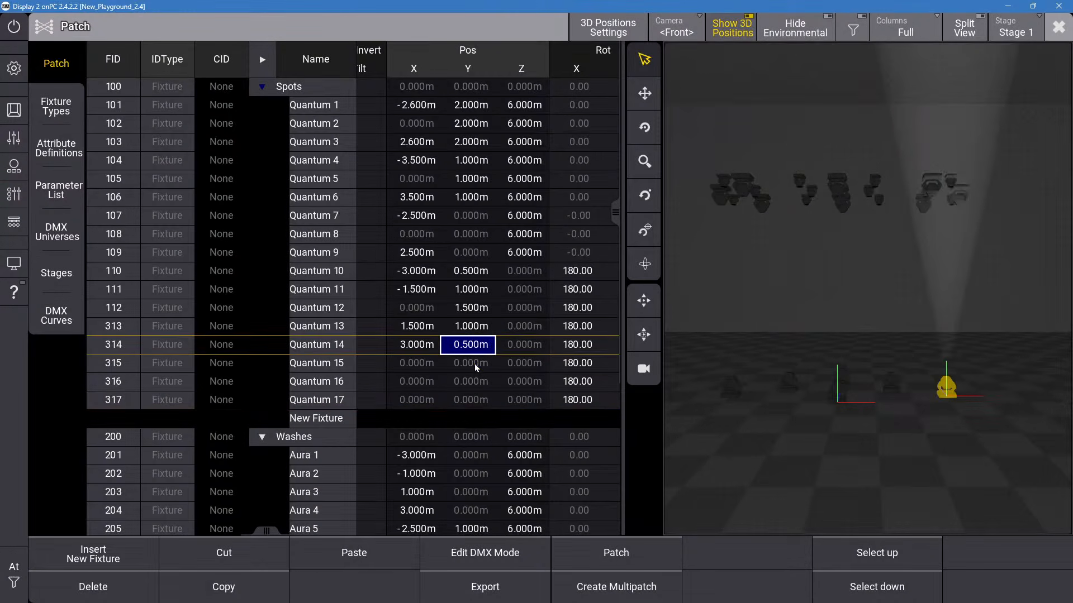
left_click(474, 363)
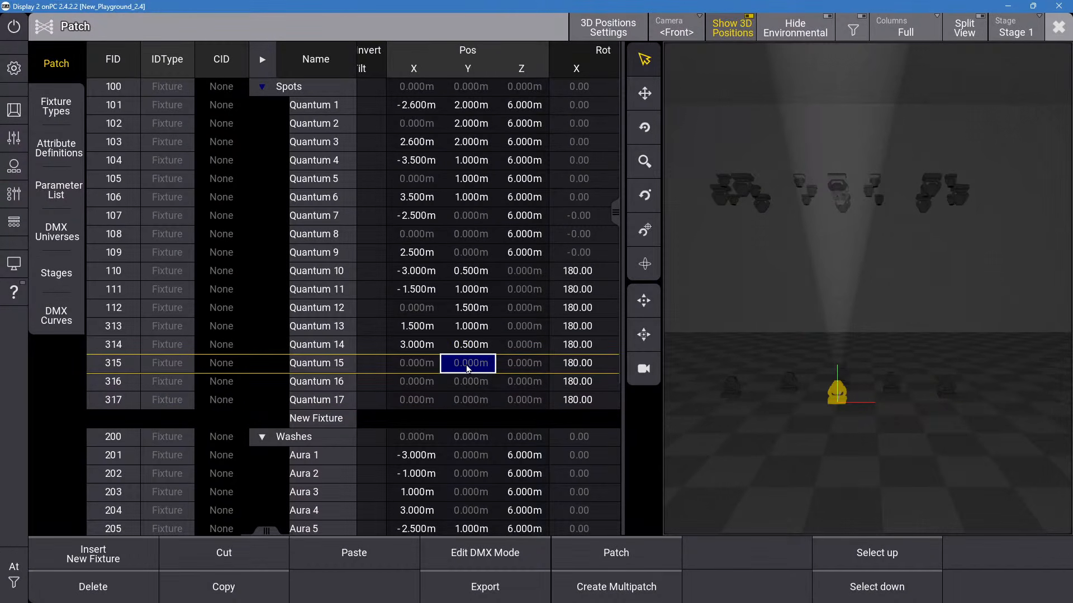
left_click(468, 369)
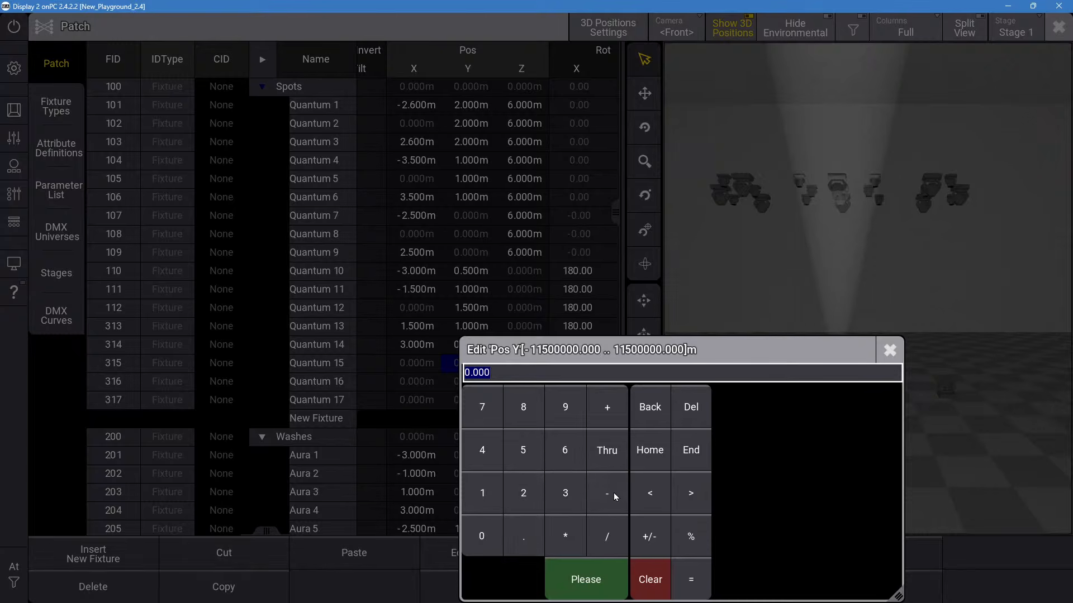
left_click(609, 493)
left_click(481, 537)
left_click(523, 536)
left_click(523, 449)
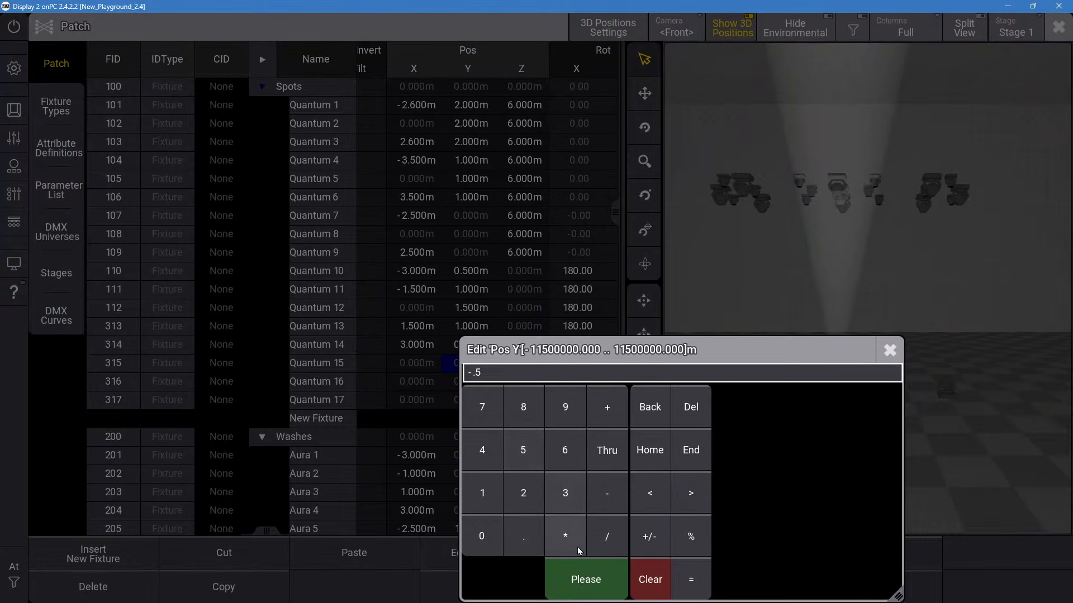
left_click(585, 579)
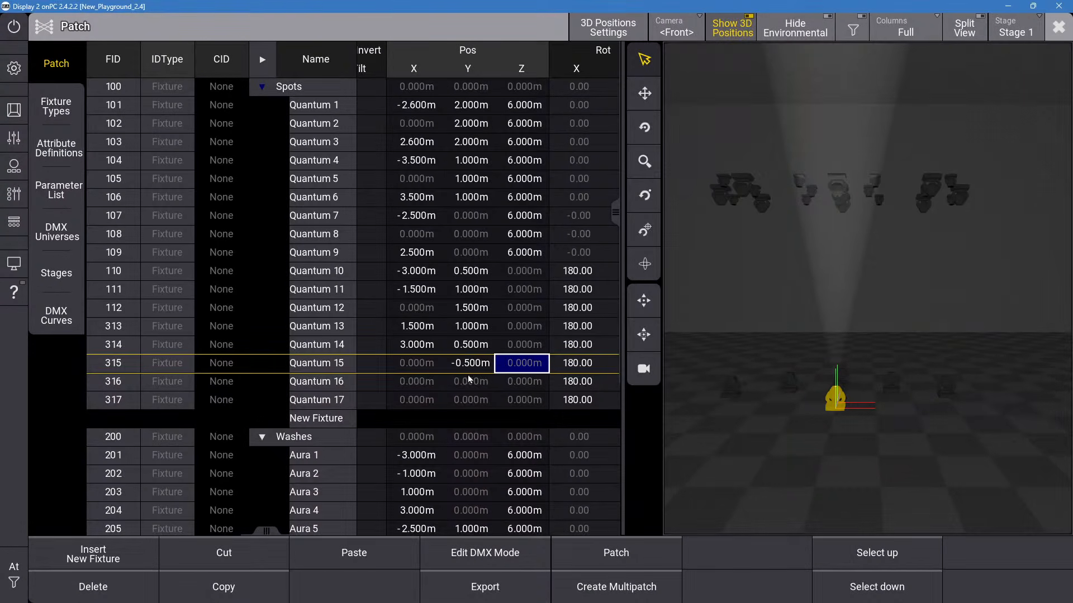
Set the Pos Y of Quantum 15 to -1.5 m.
left_click(470, 384)
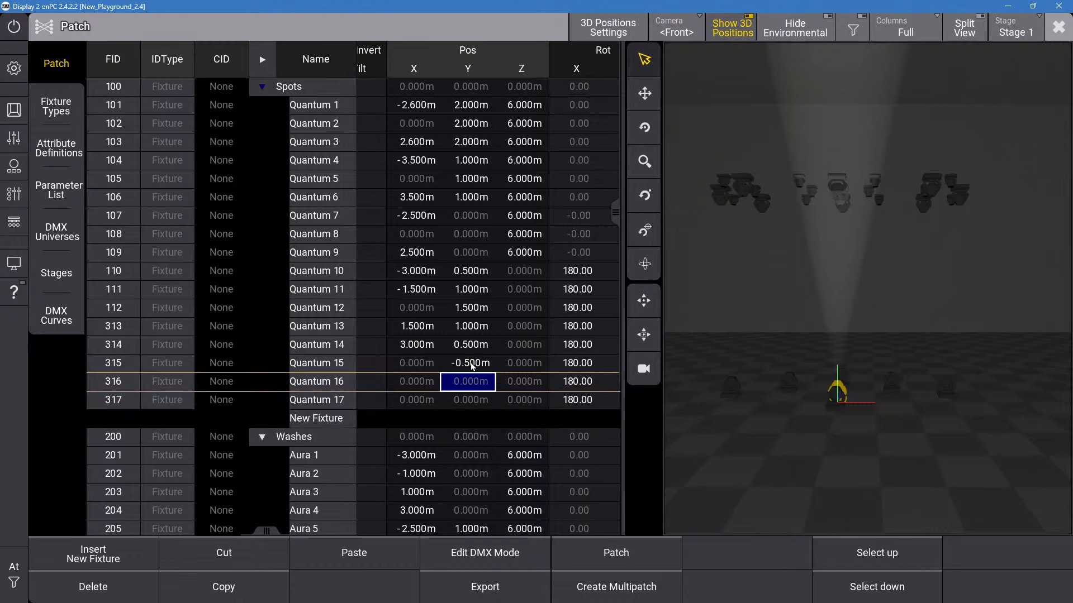
left_click(470, 363)
left_click(471, 364)
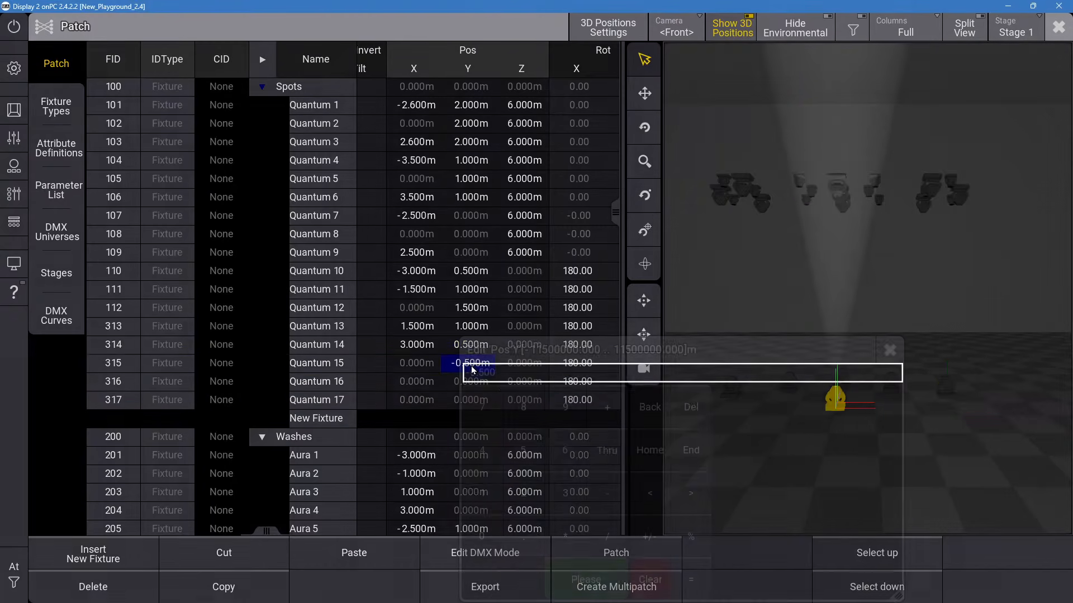
left_click(479, 506)
left_click(654, 414)
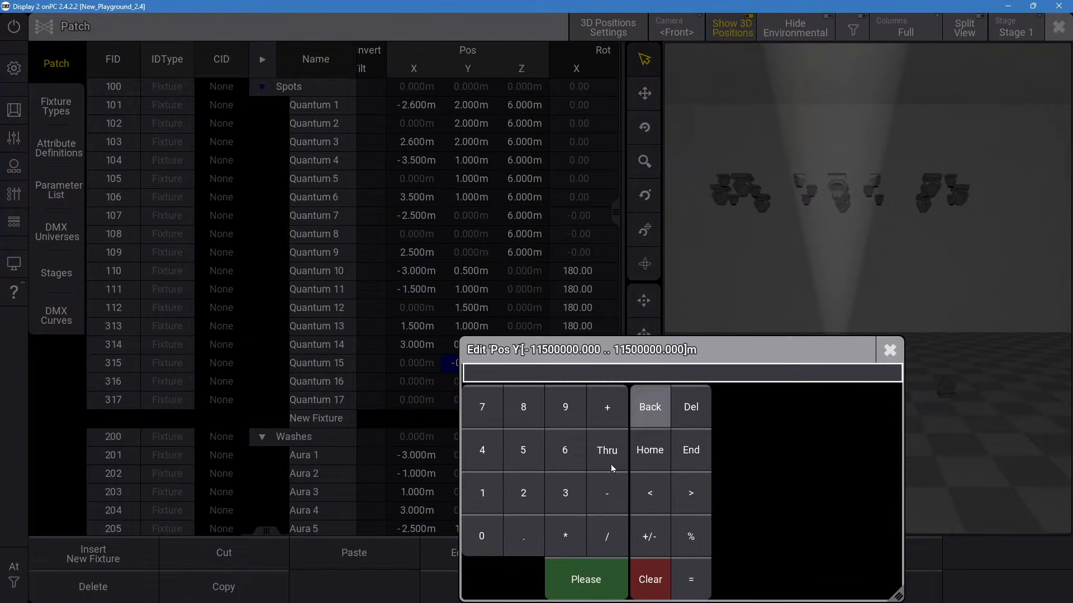
left_click(605, 495)
left_click(488, 500)
left_click(608, 573)
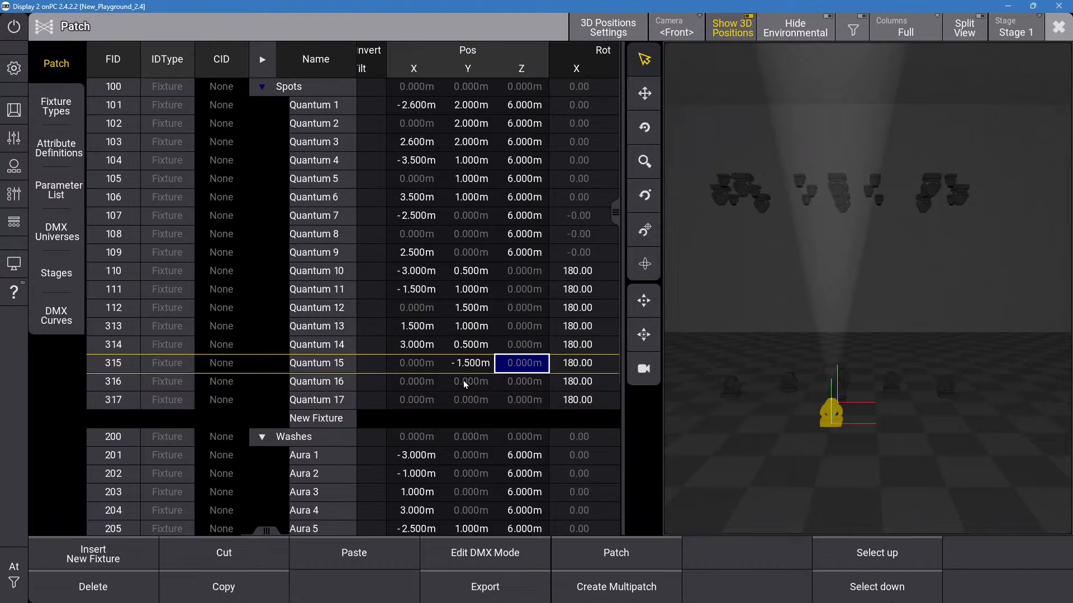
Set the Pos Y of Quantum 17 to -1.5 m.
double_click(471, 396)
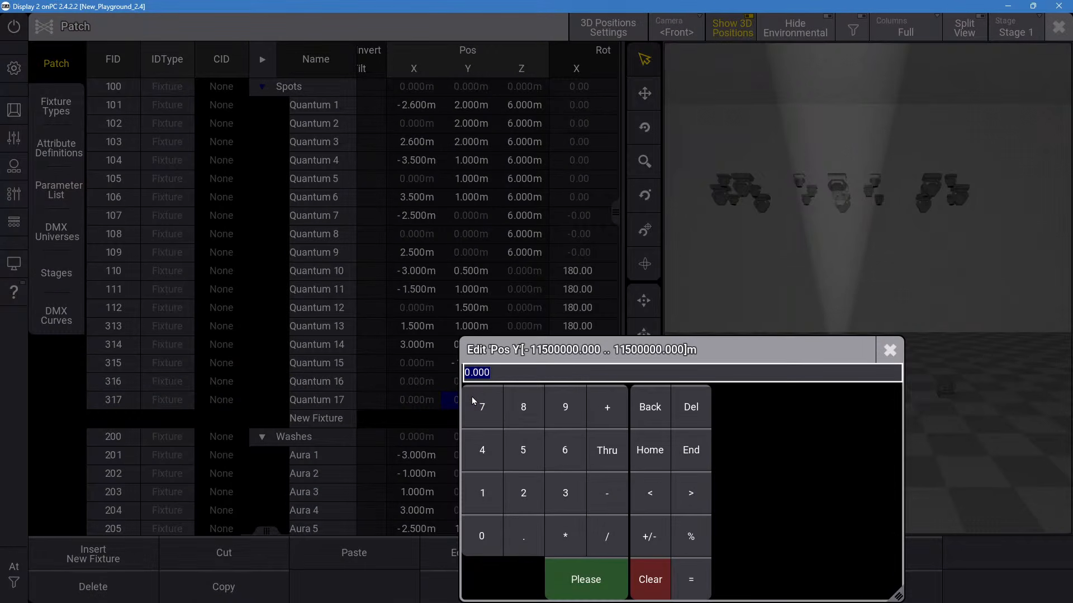
left_click_drag(586, 335, 635, 239)
left_click(656, 398)
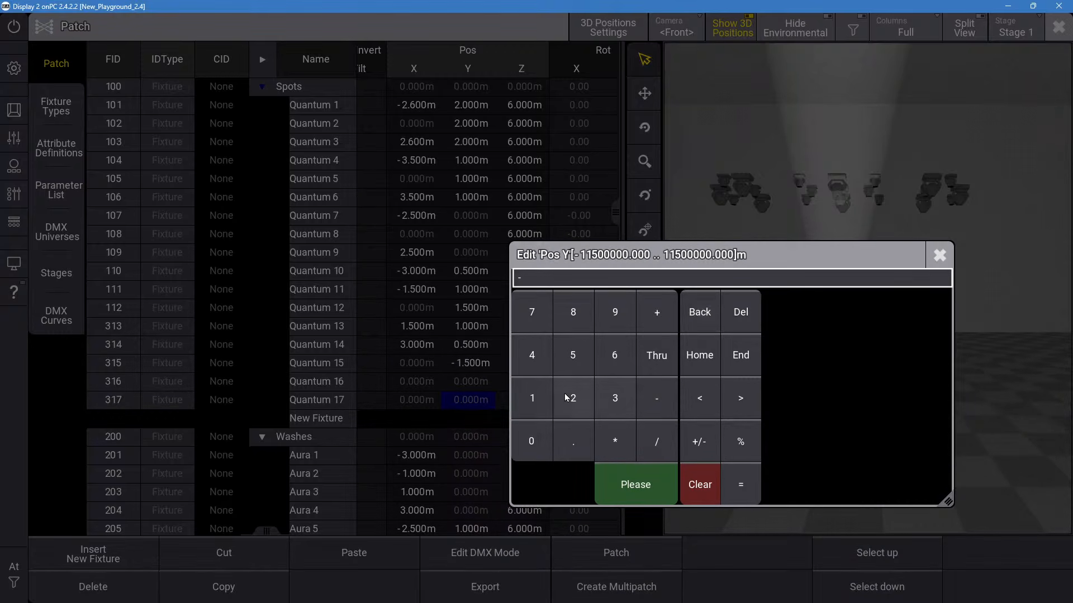
left_click(540, 400)
left_click(573, 442)
left_click(585, 354)
left_click(608, 468)
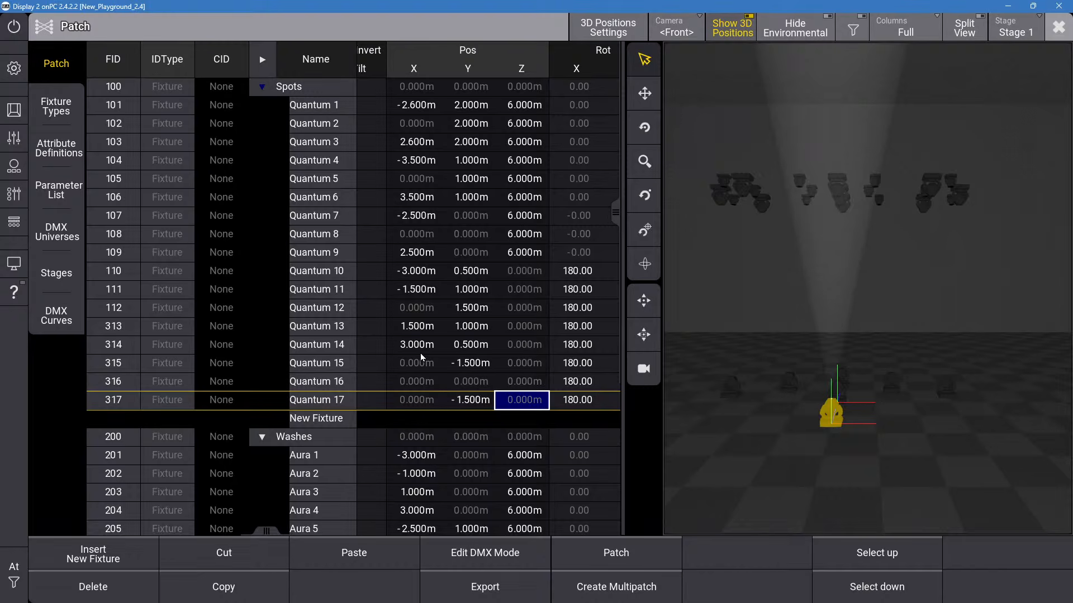
Set the Pos Y of Quantum 16 to -1 m.
double_click(471, 381)
left_click(588, 494)
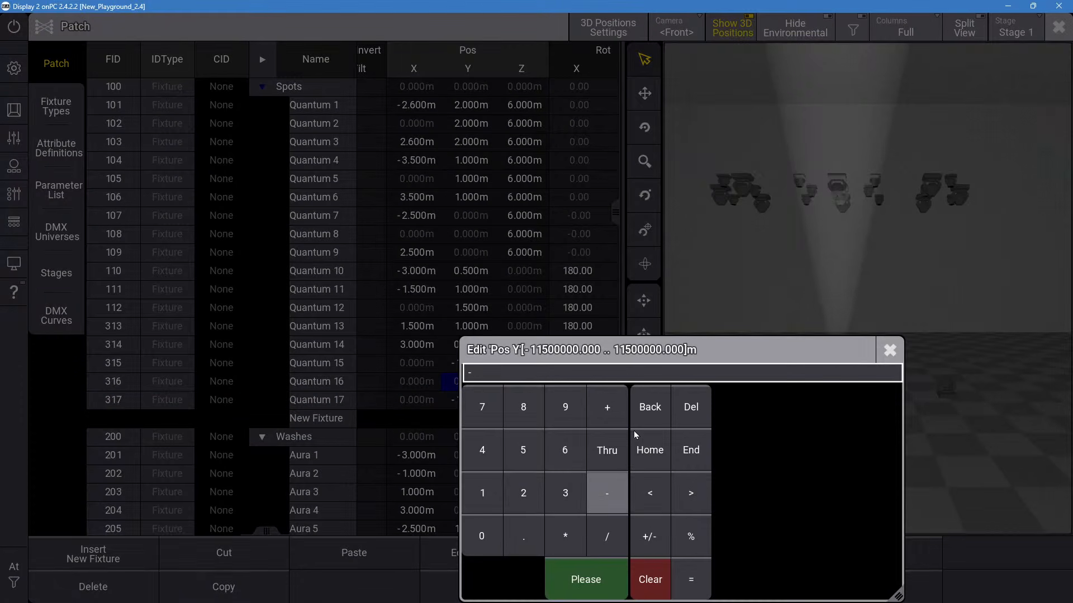
left_click(482, 493)
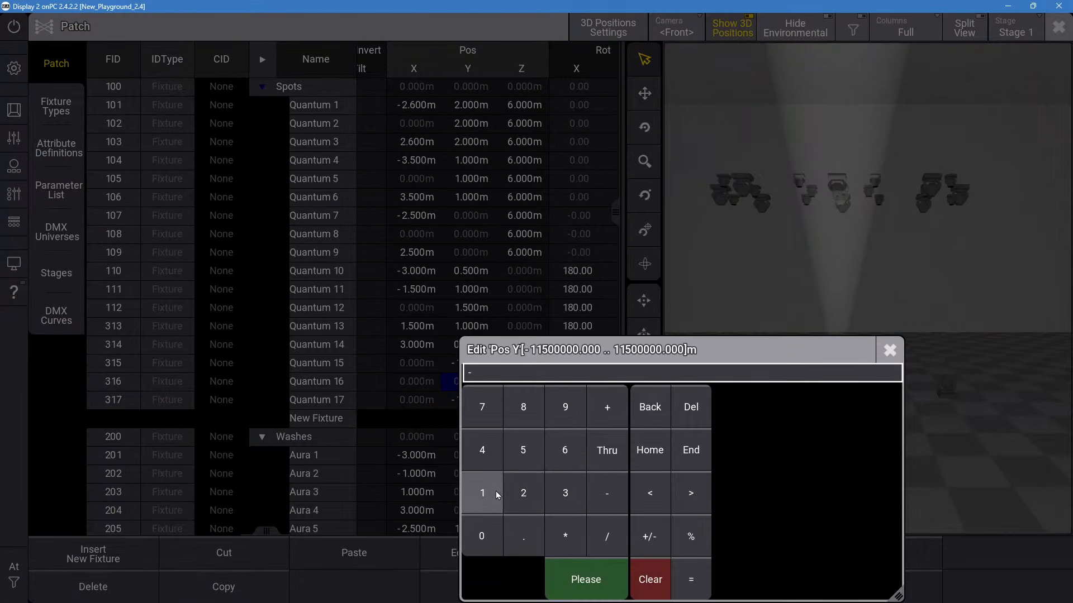
left_click(593, 565)
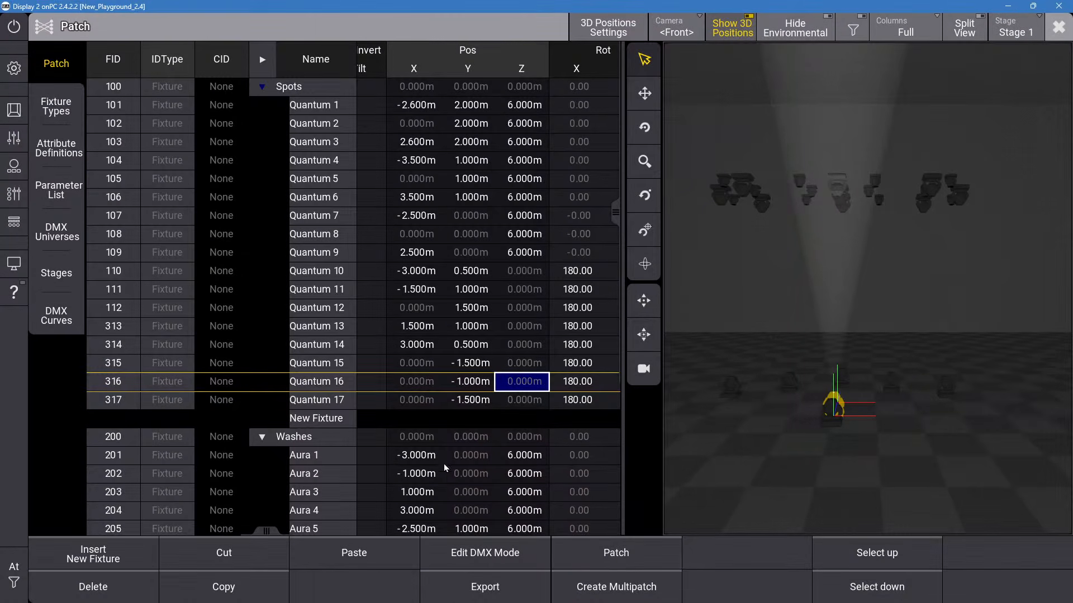
Set the Pos X of Quantum 15 to -1.5 m.
left_click(429, 364)
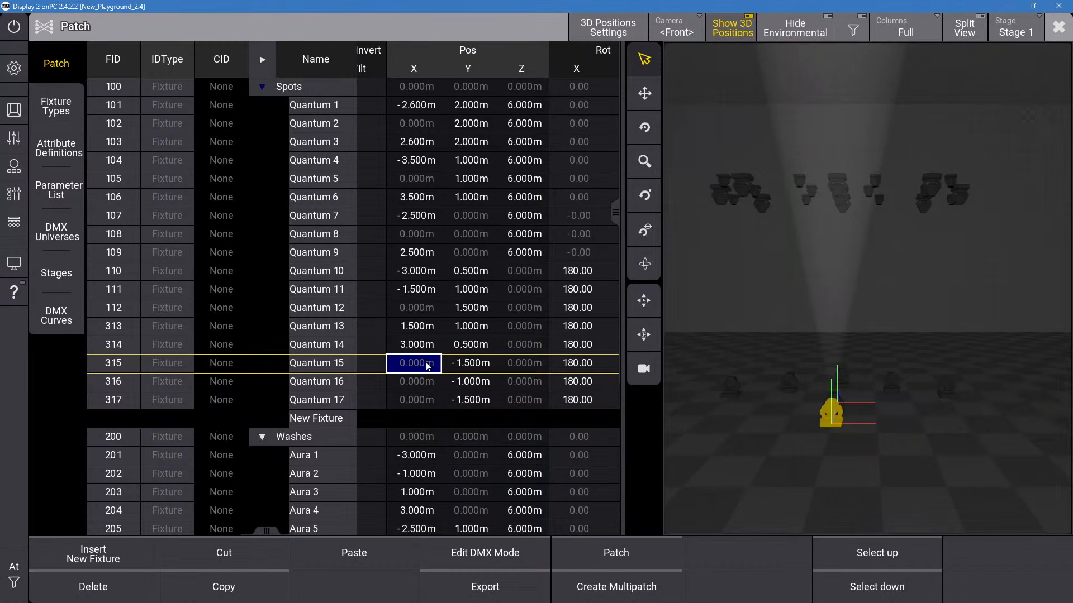
left_click(429, 364)
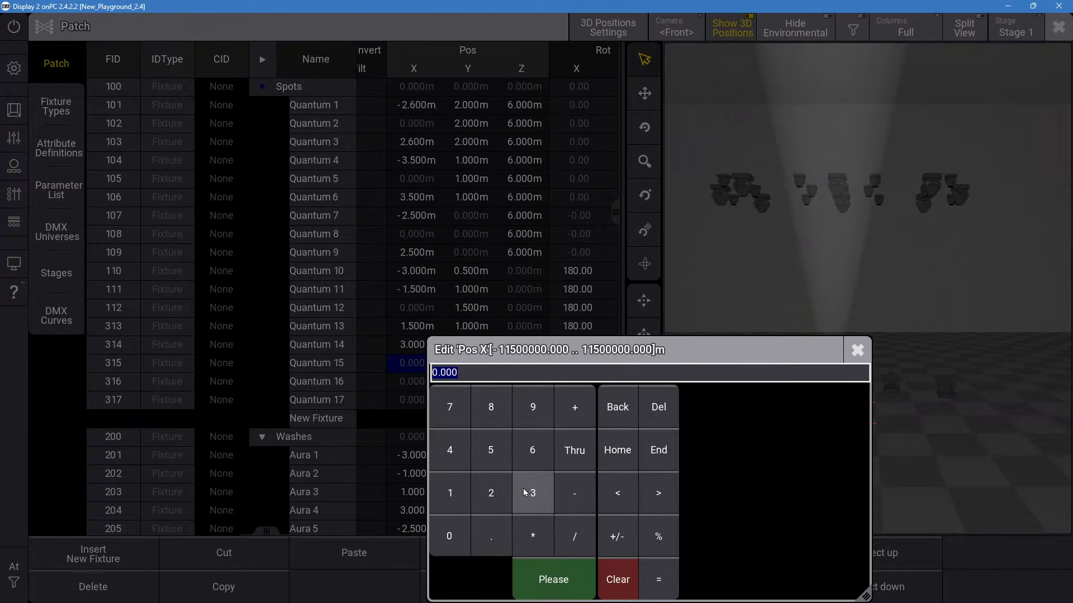
left_click(450, 493)
left_click(491, 537)
left_click(491, 449)
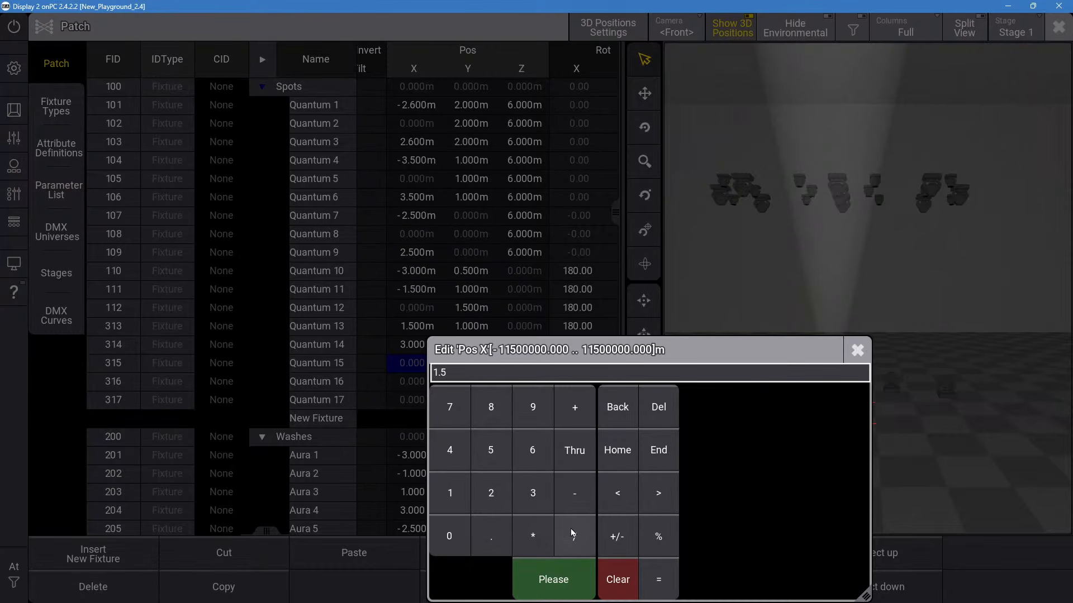
left_click(612, 399)
left_click(609, 405)
left_click(606, 410)
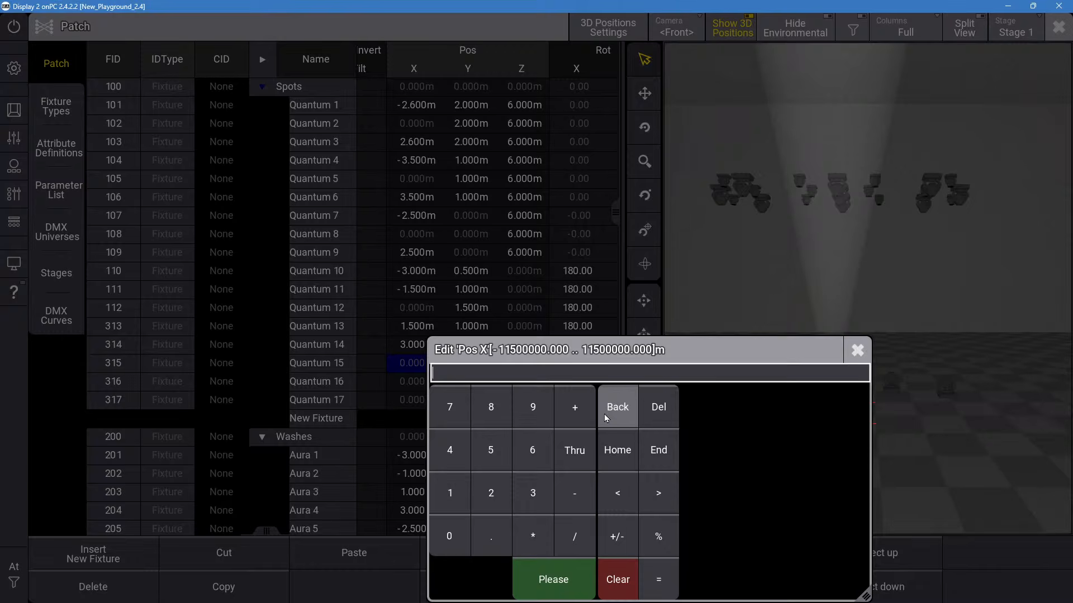
left_click(579, 501)
left_click(450, 493)
left_click(491, 536)
left_click(491, 450)
left_click(553, 580)
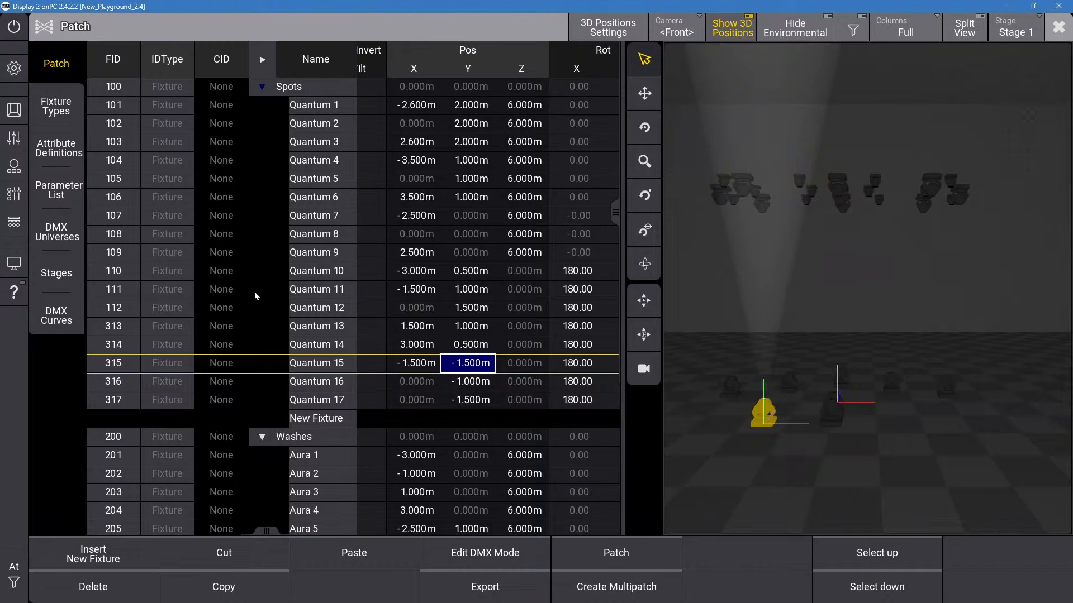
Set the Pos X of Quantum 17 to -1.5 m.
double_click(416, 399)
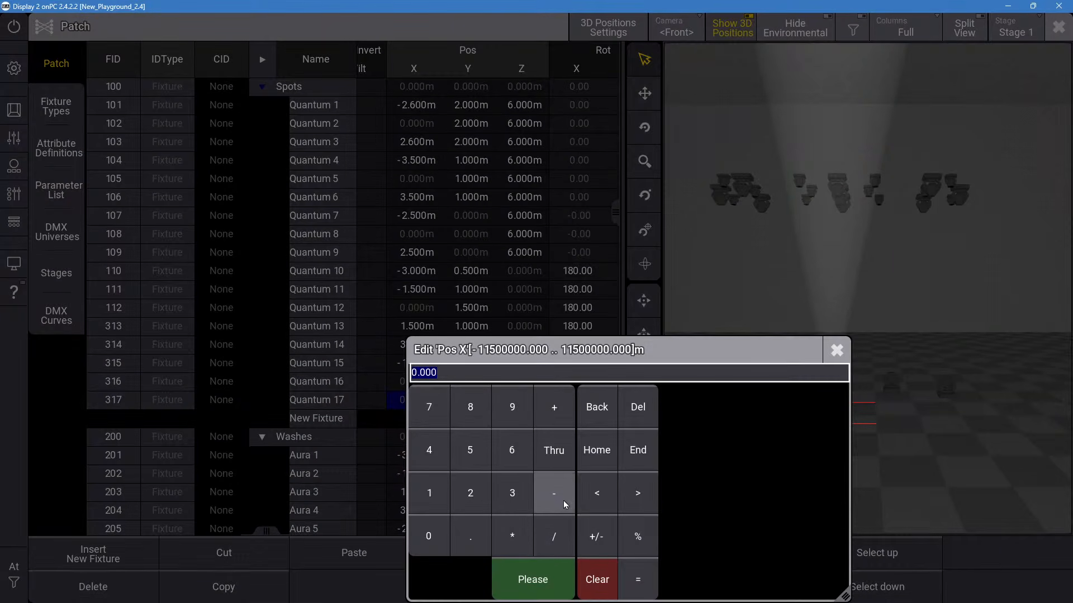
left_click(562, 499)
left_click(425, 494)
left_click(468, 532)
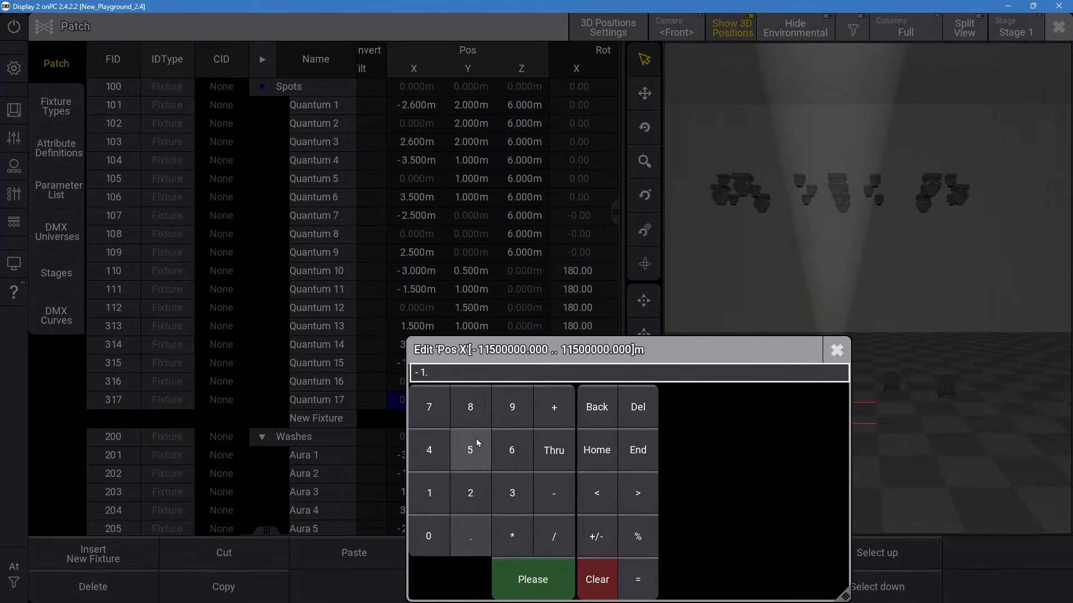
left_click(470, 450)
left_click(524, 581)
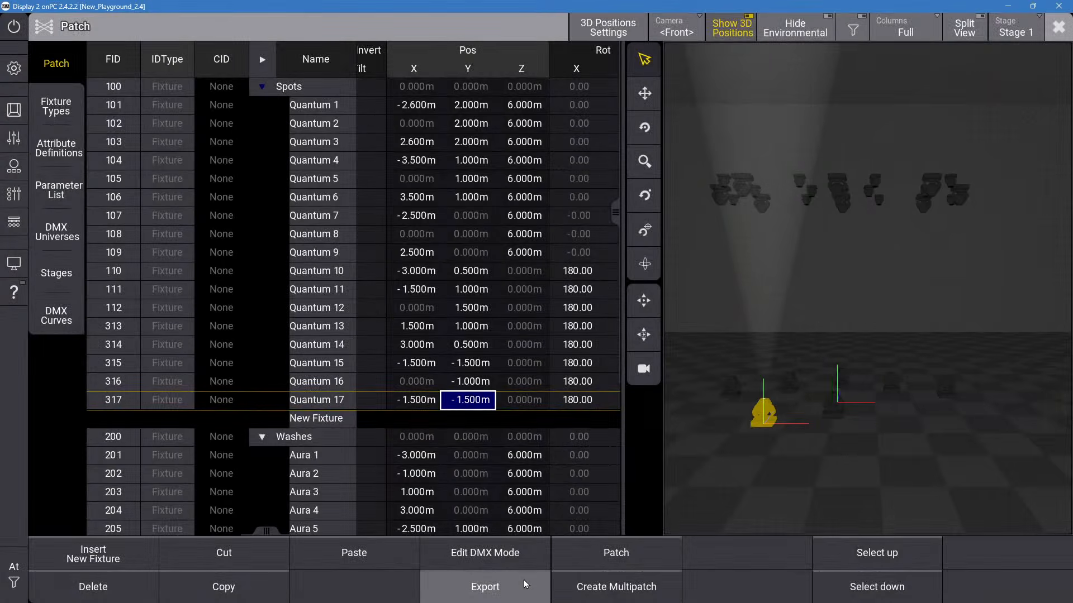
Set the Pos X of Quantum 17 to 1.5 m.
double_click(417, 402)
left_click(441, 492)
left_click(483, 535)
left_click(482, 450)
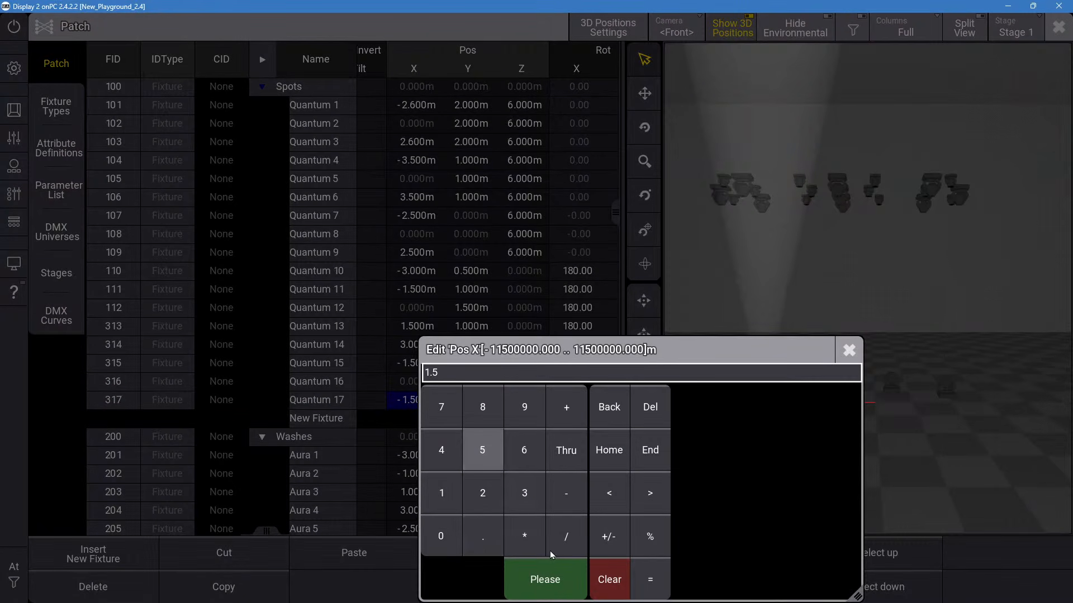
left_click(549, 570)
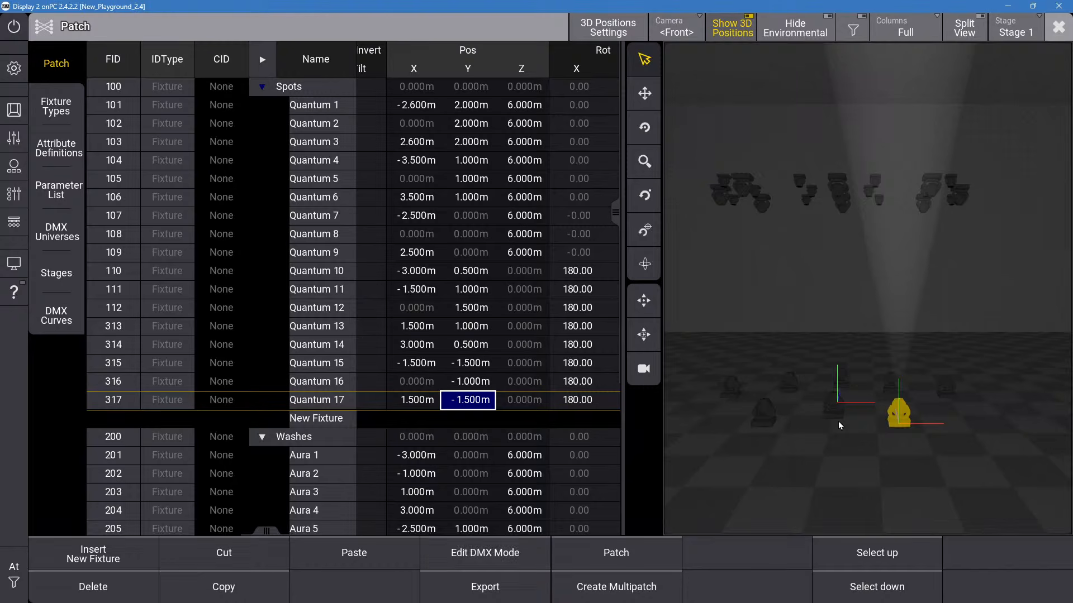
Select Quantum 16, 15, 13, 11 and 9 in turn to check their placement in the 3D view.
left_click(426, 385)
left_click(417, 361)
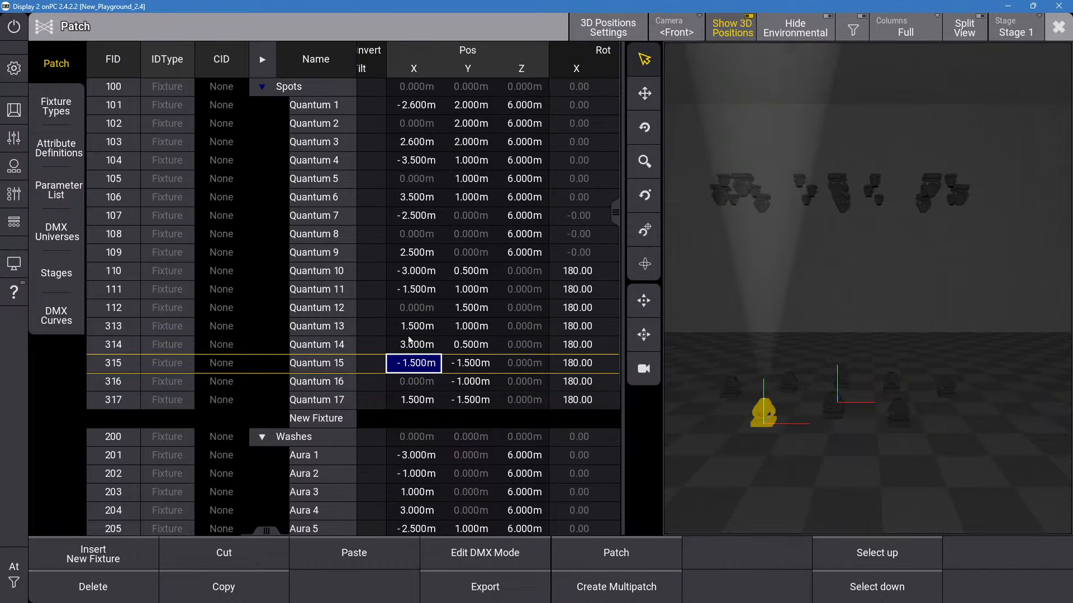
left_click(406, 326)
left_click(401, 291)
left_click(398, 254)
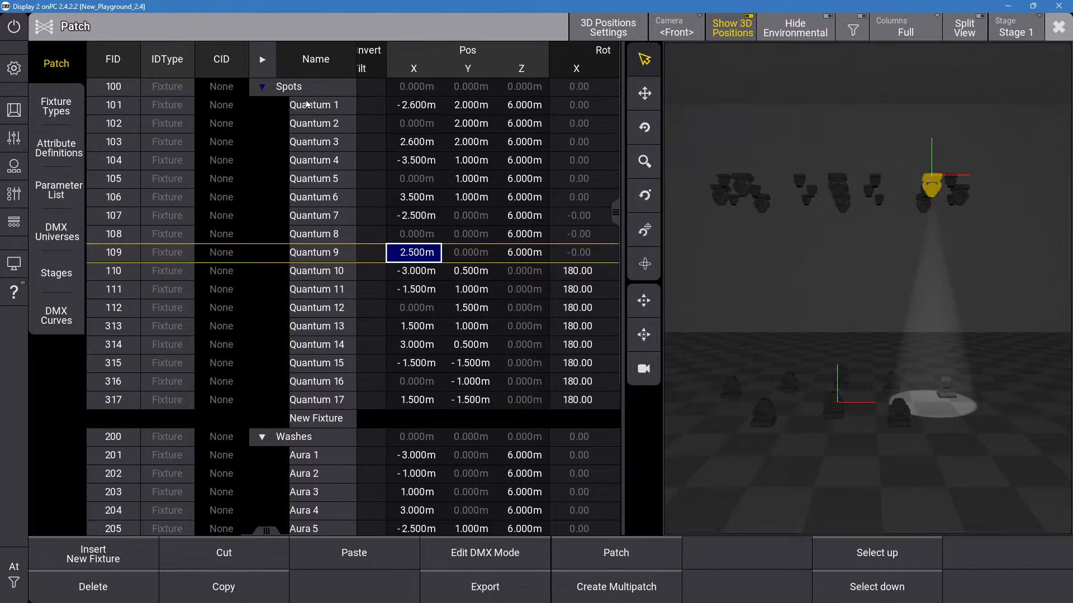
Collapse the Spots group, expand the Pixel Bars group and select the Pos X of Pixel Bar 1.
left_click(258, 95)
left_click(262, 362)
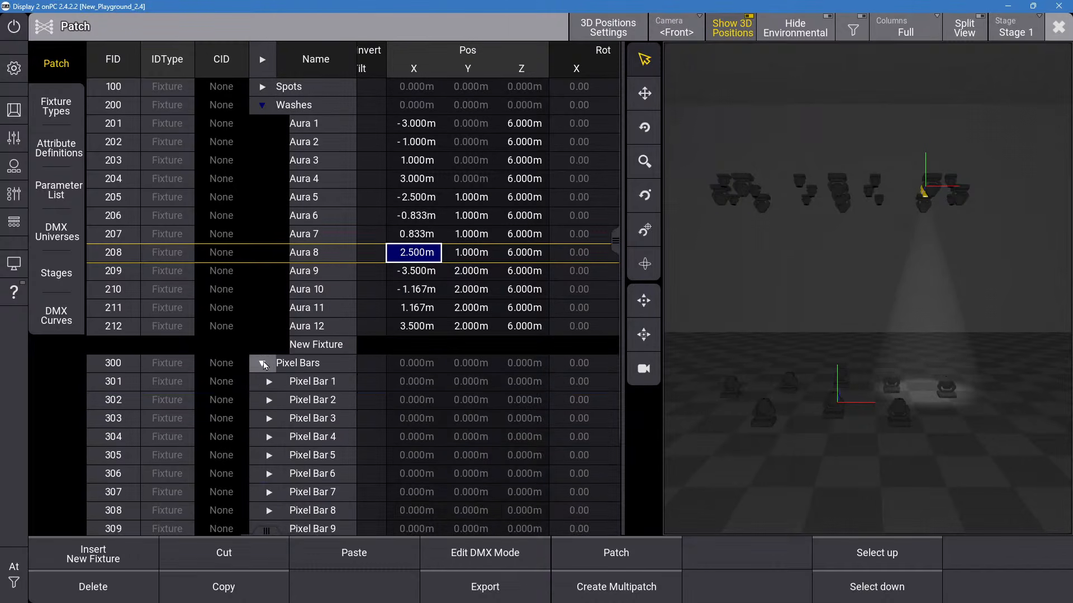
scroll(373, 343, "down", 20)
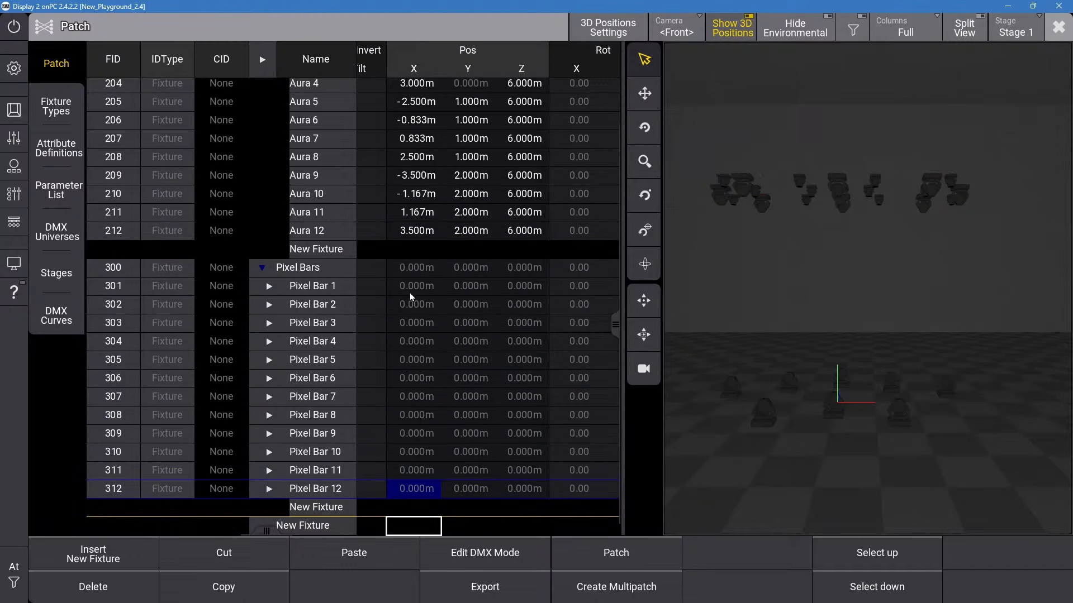
left_click(415, 287)
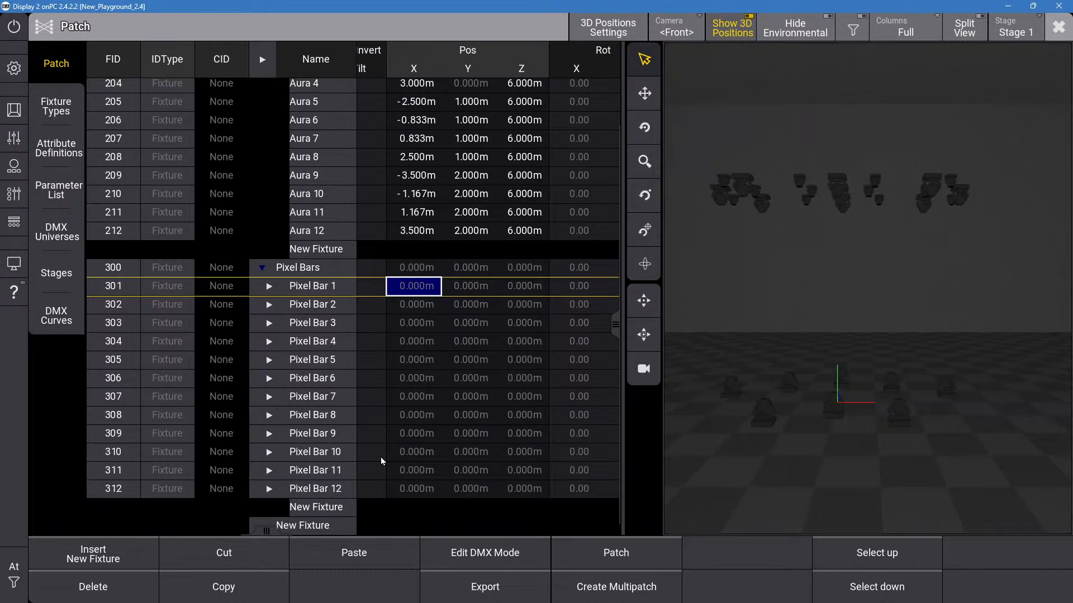
mouse_move(269, 530)
left_mouse_down()
mouse_move(320, 530)
mouse_move(276, 519)
left_mouse_up()
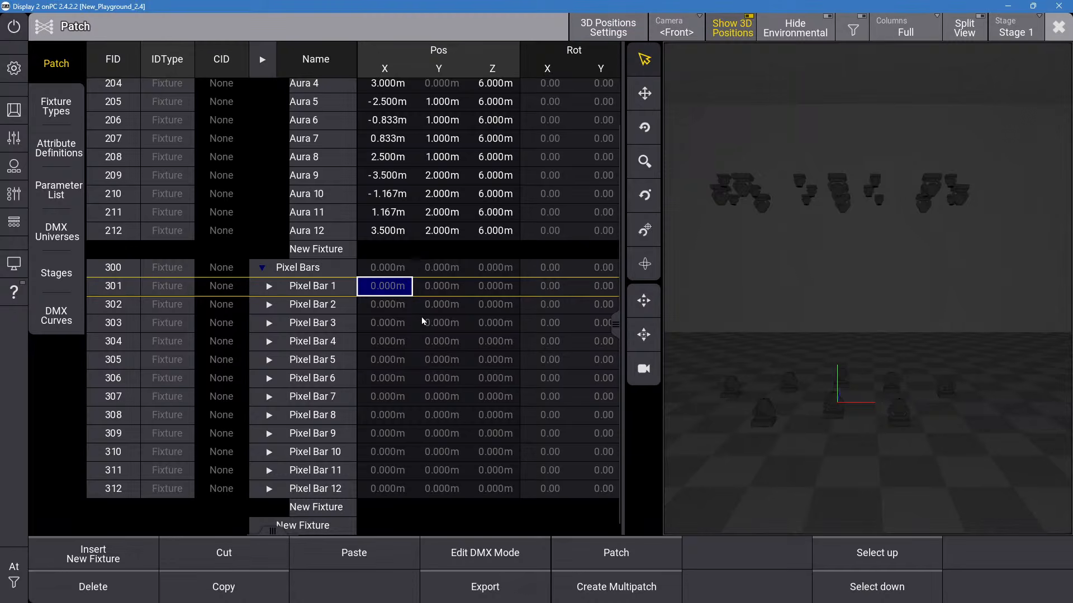
Set the Z position of Pixel Bars 1 to 6 to 3 m.
left_click(523, 291)
left_click(507, 293)
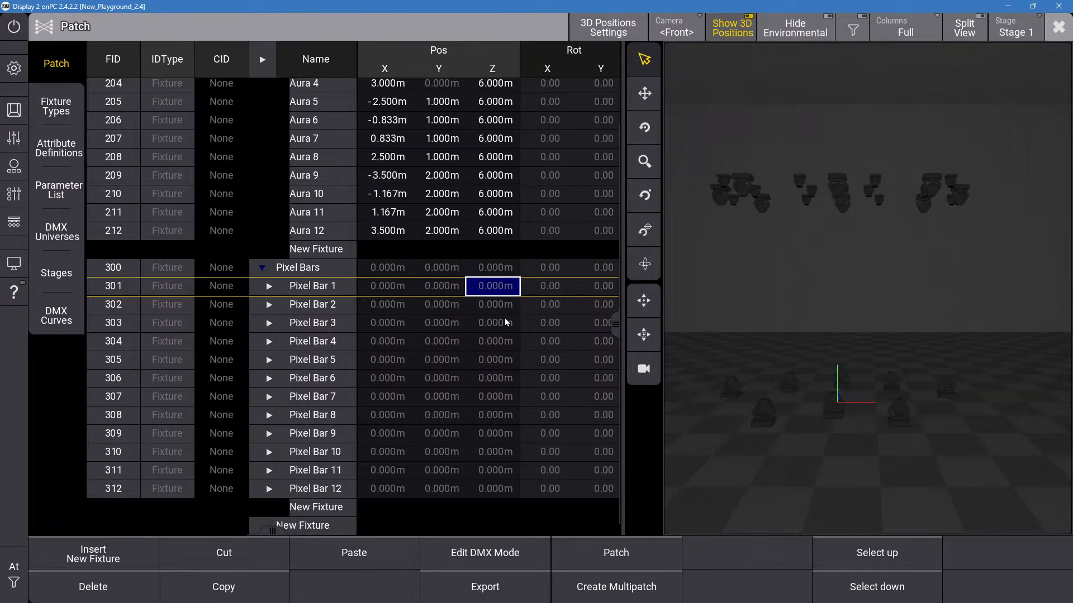
key("Down")
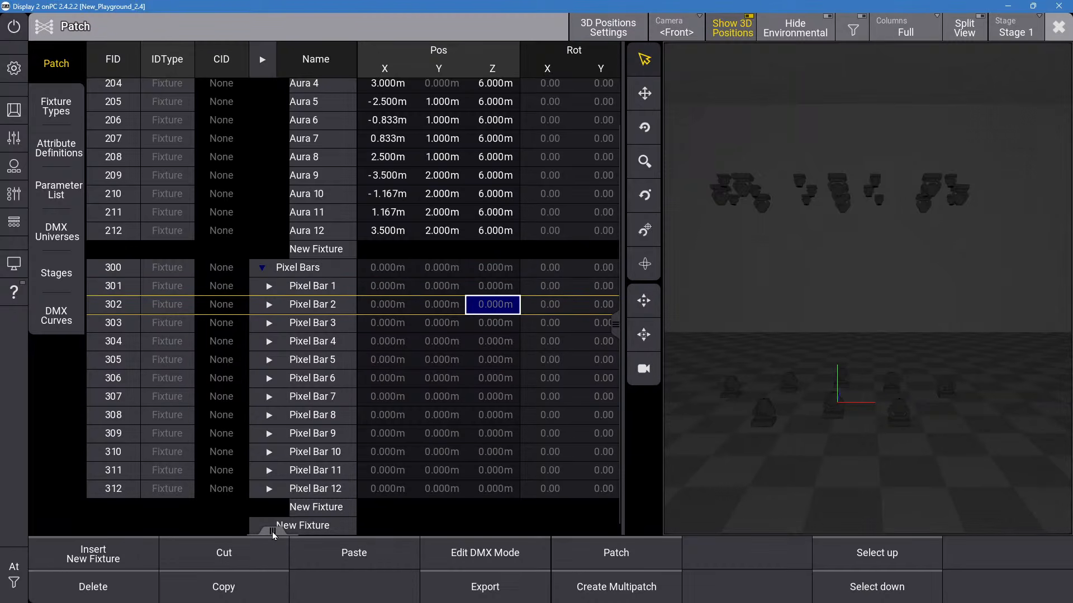
mouse_move(272, 532)
left_mouse_down()
mouse_move(296, 535)
mouse_move(276, 536)
left_mouse_up()
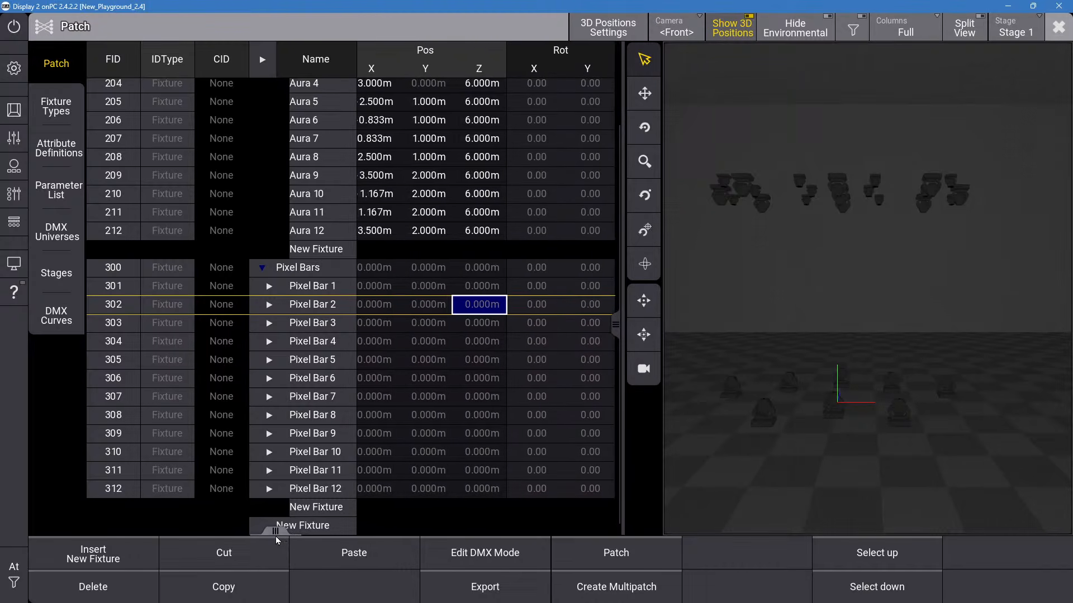
left_click_drag(482, 294, 491, 377)
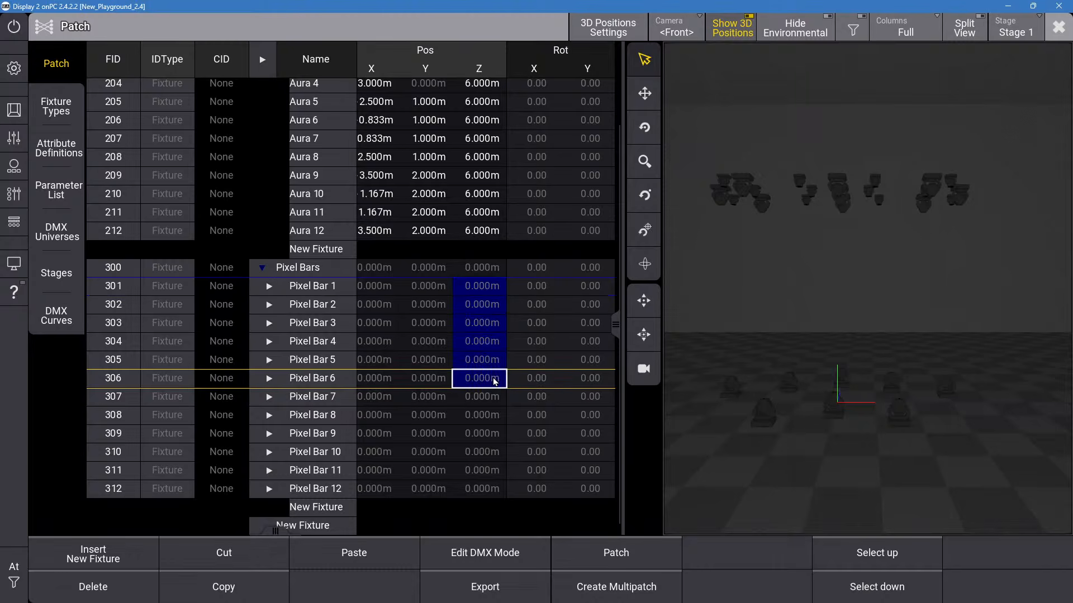
left_click(493, 377)
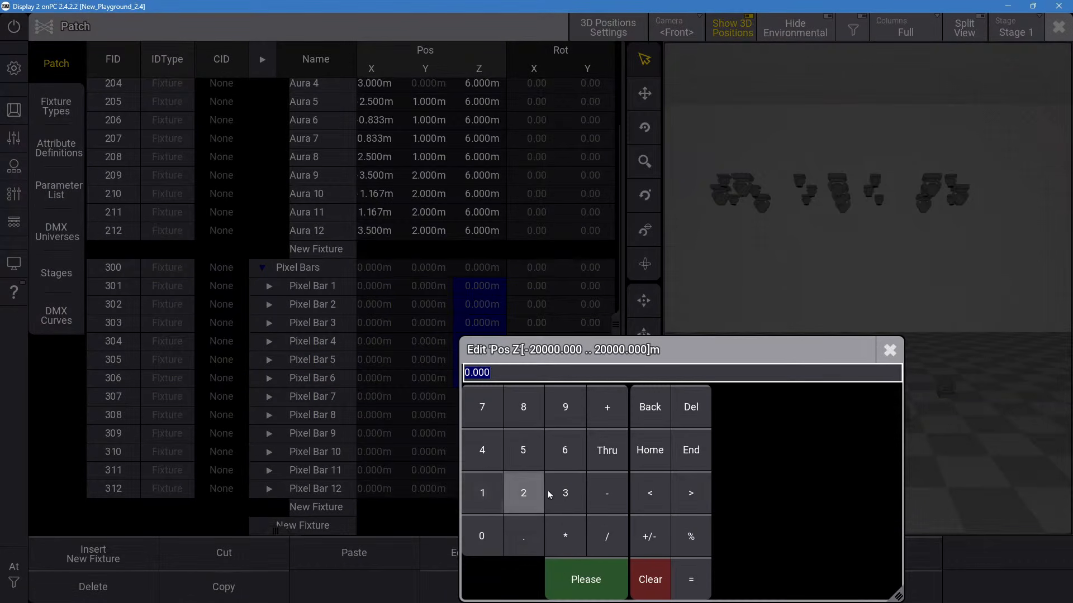
left_click(565, 493)
left_click(591, 578)
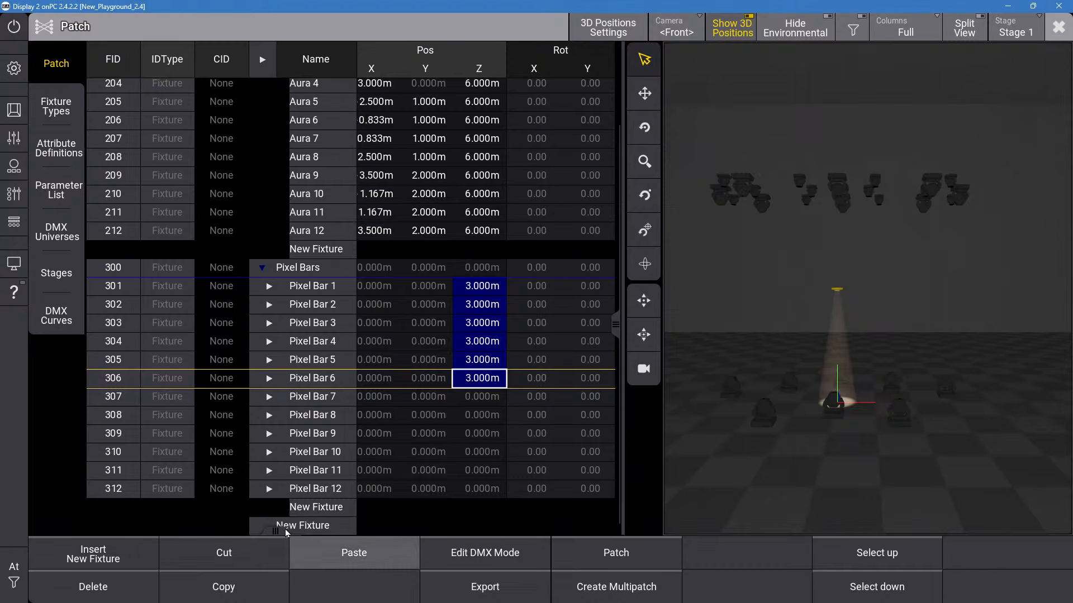
Set the X rotation of Pixel Bars 1 to 6 to 180 degrees.
left_click_drag(276, 531, 305, 534)
left_click_drag(414, 292, 420, 383)
left_click(420, 383)
left_click(443, 493)
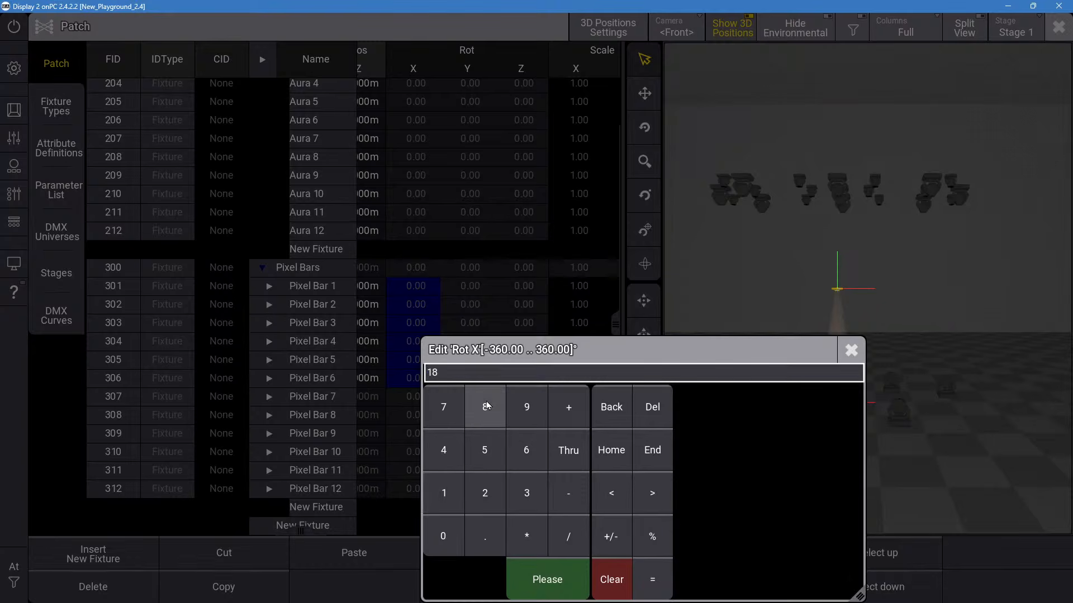
left_click(484, 408)
left_click(443, 535)
left_click(546, 580)
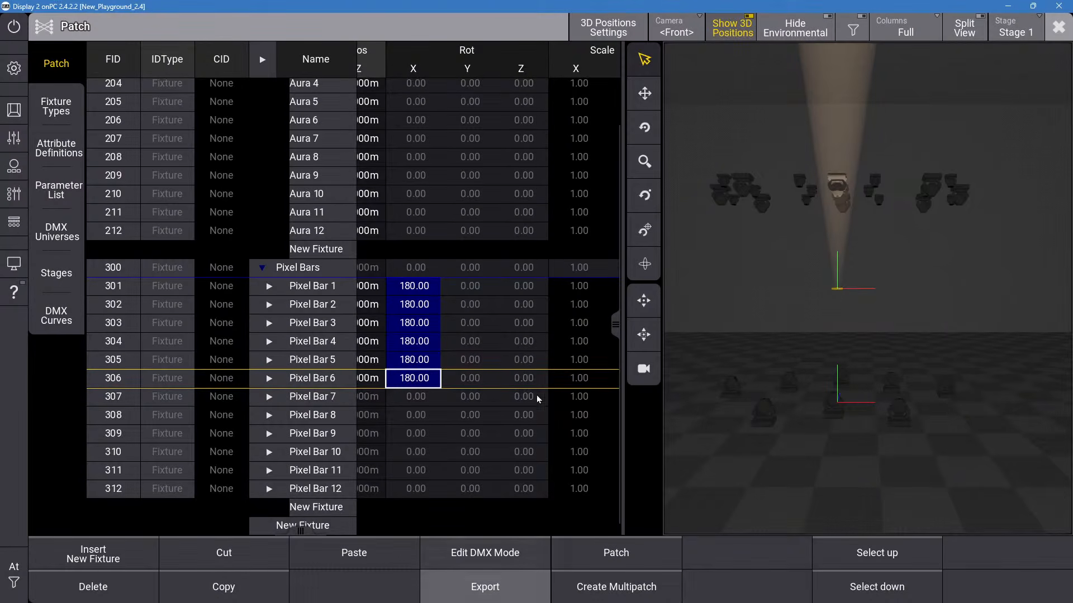
Change the X rotation of Pixel Bars 1 to 6 to 90 degrees.
left_click(414, 383)
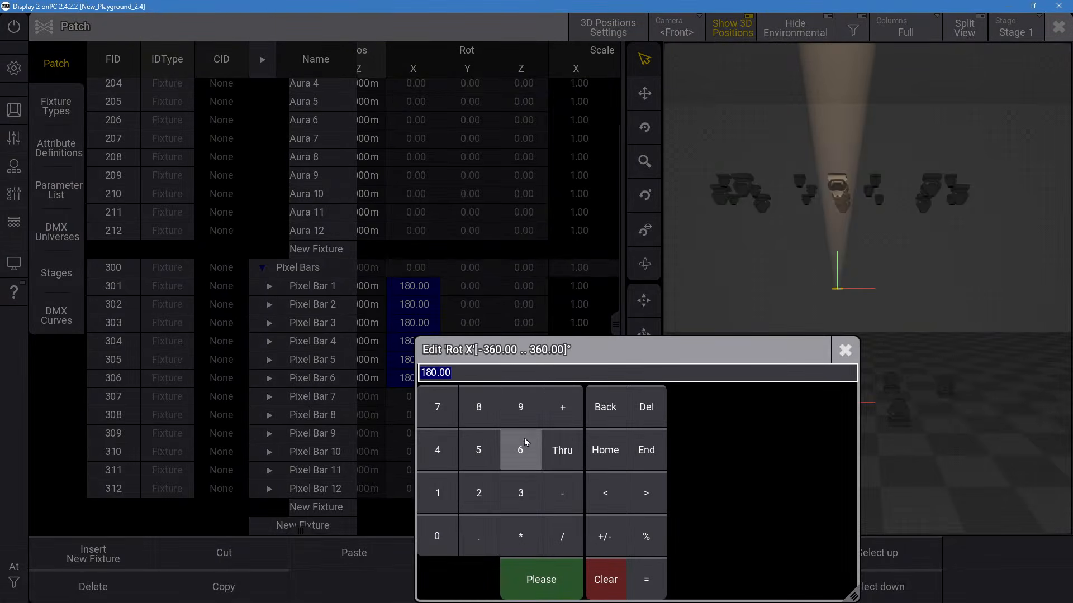
left_click(520, 409)
left_click(436, 537)
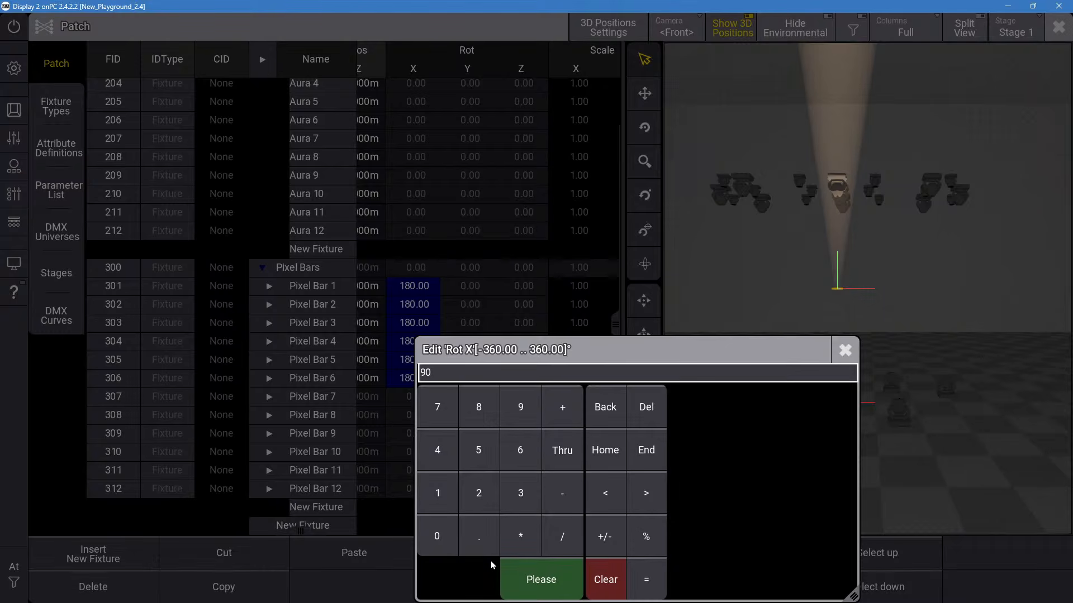
left_click(511, 574)
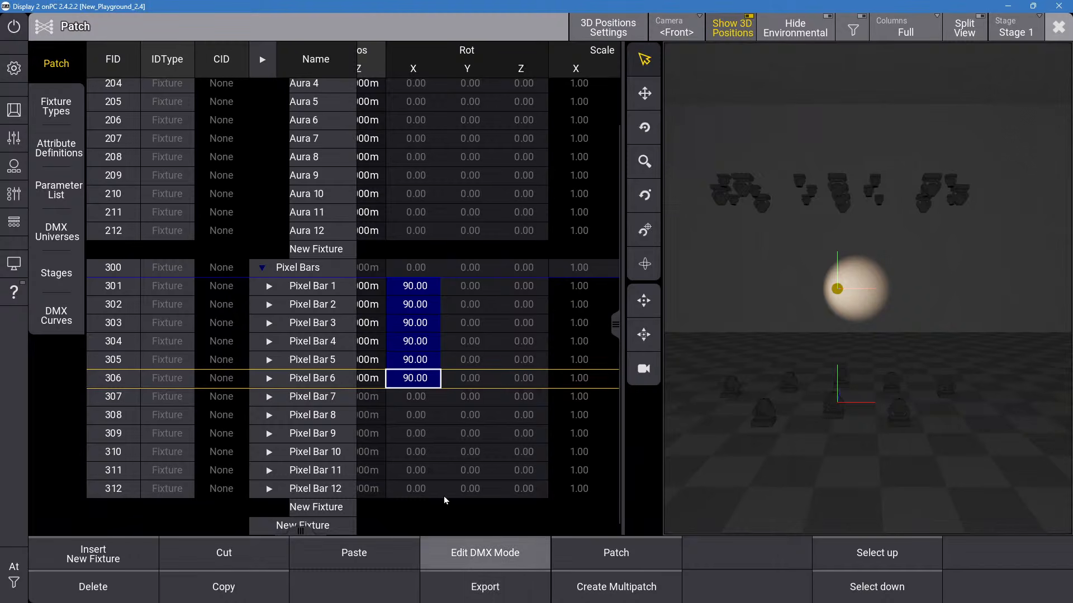
Change the X rotation of Pixel Bars 1 to 6 to -90 degrees.
left_click(393, 351)
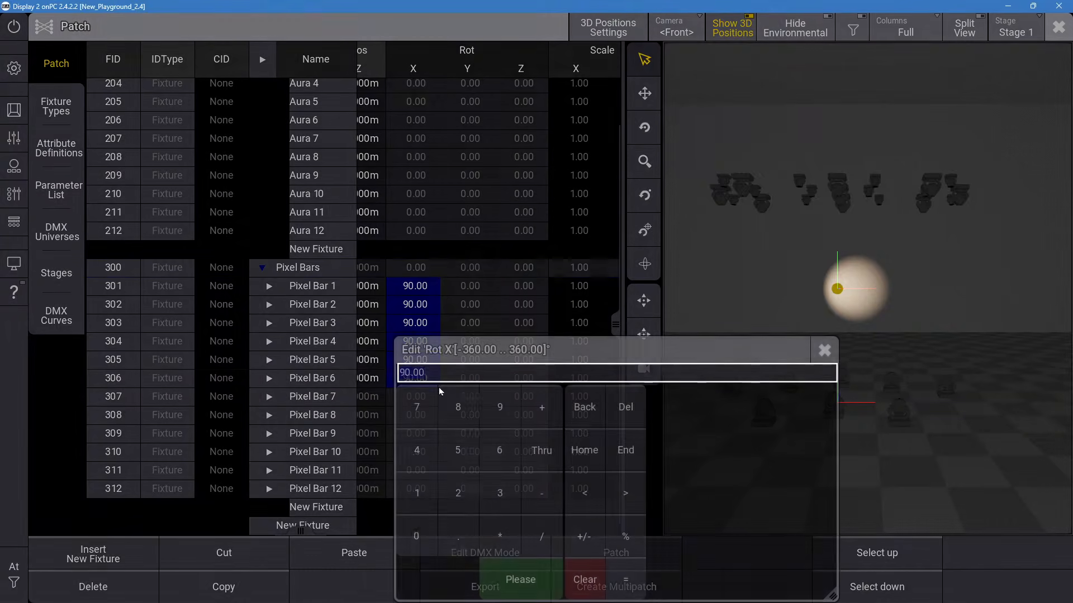
left_click(552, 499)
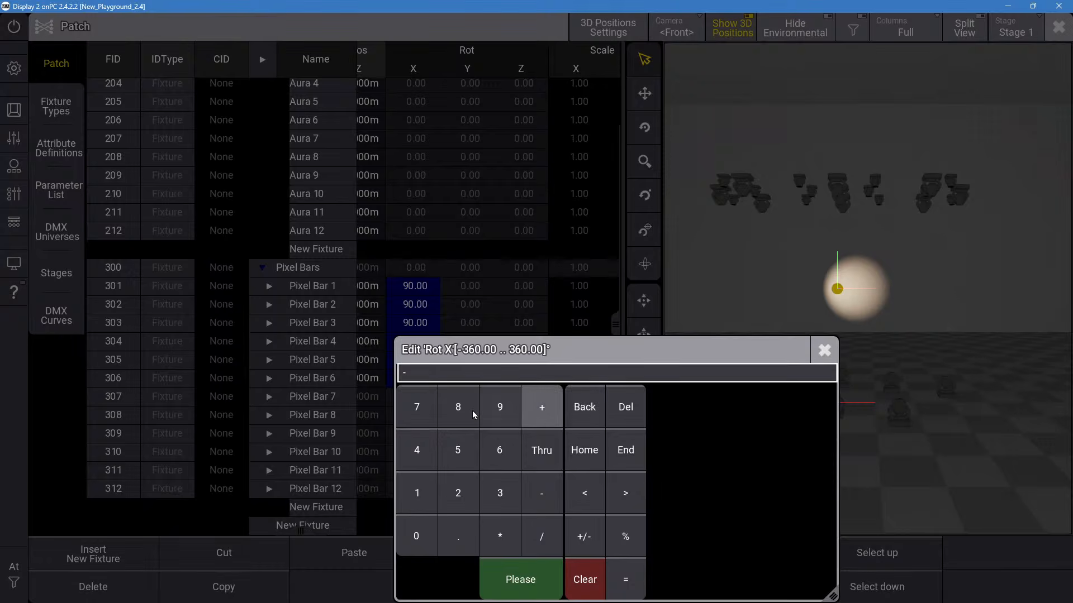
left_click(471, 410)
left_click(585, 407)
left_click(499, 406)
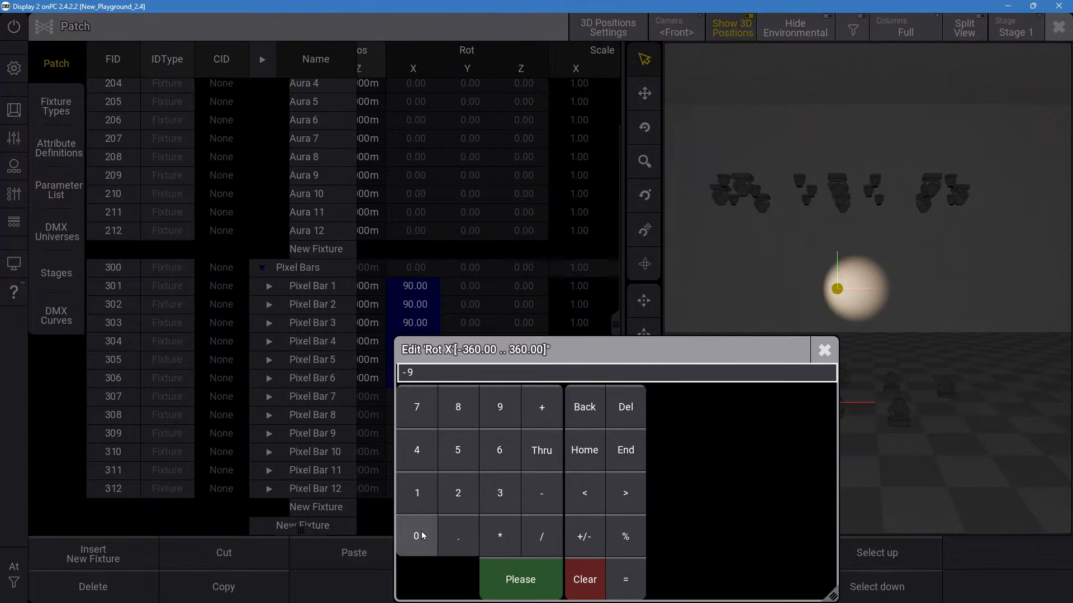
left_click(434, 544)
left_click(571, 409)
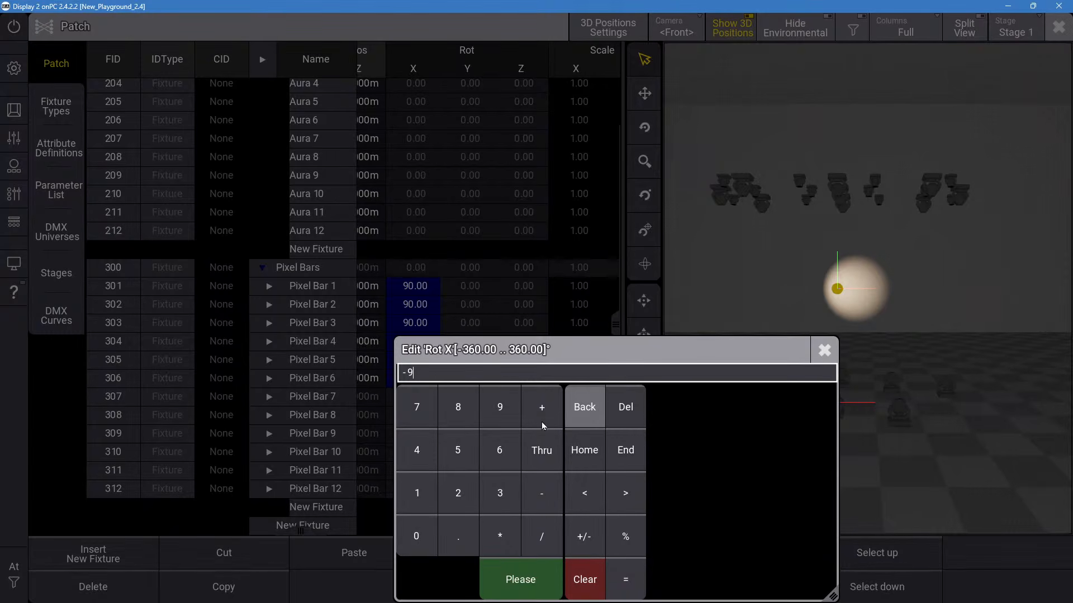
left_click(423, 530)
left_click(520, 578)
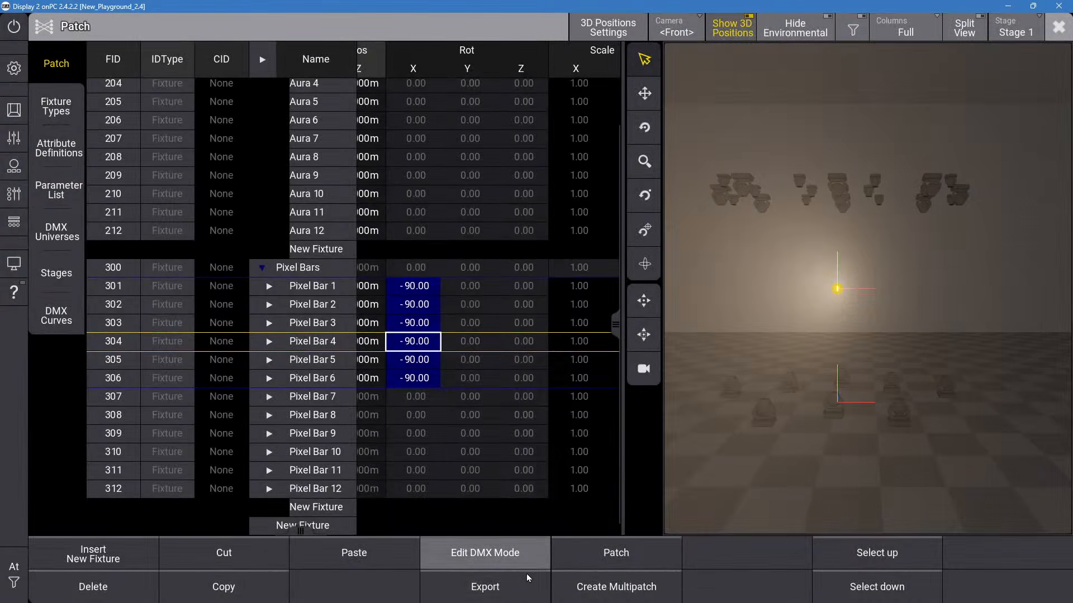
Examine the Pixel Bar model up close in the 3D view and check the bars' fixture types in the patch list.
left_click(481, 286)
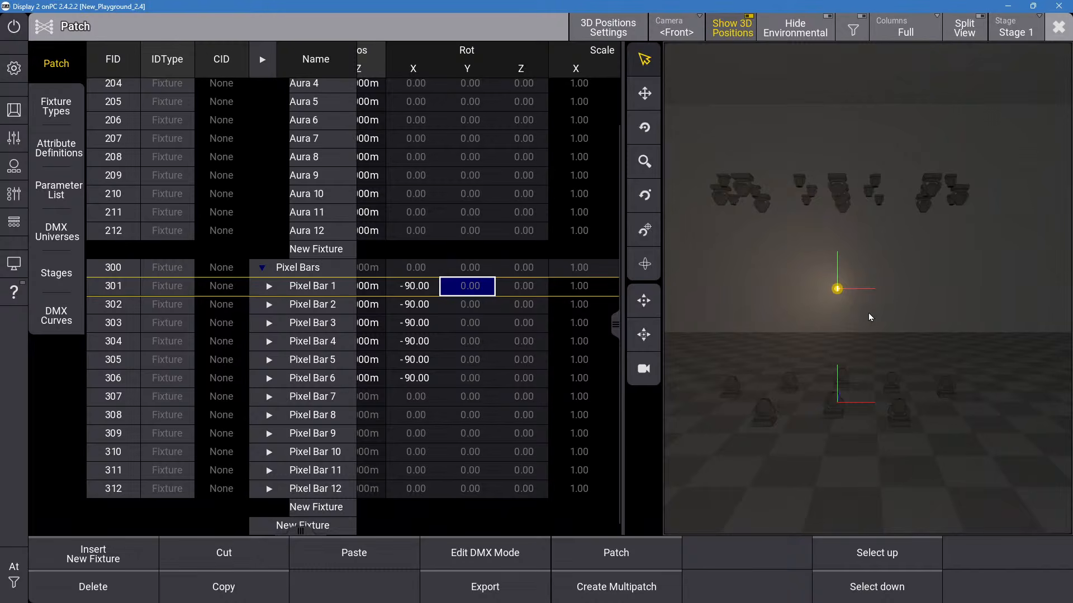
scroll(864, 313, "up", 10)
scroll(864, 313, "down", 4)
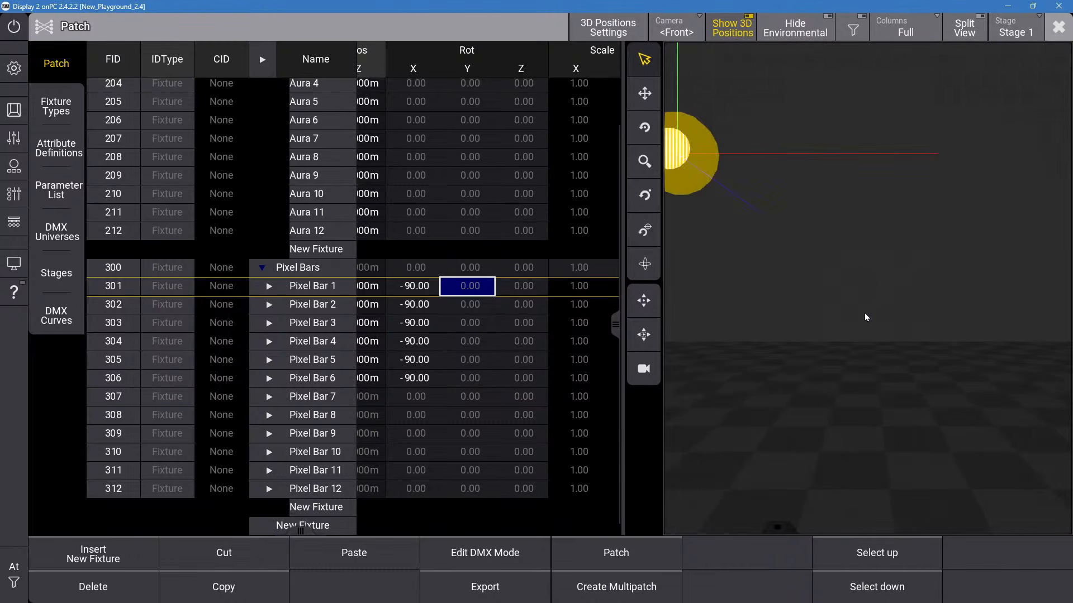
scroll(864, 316, "down", 3)
scroll(863, 312, "down", 3)
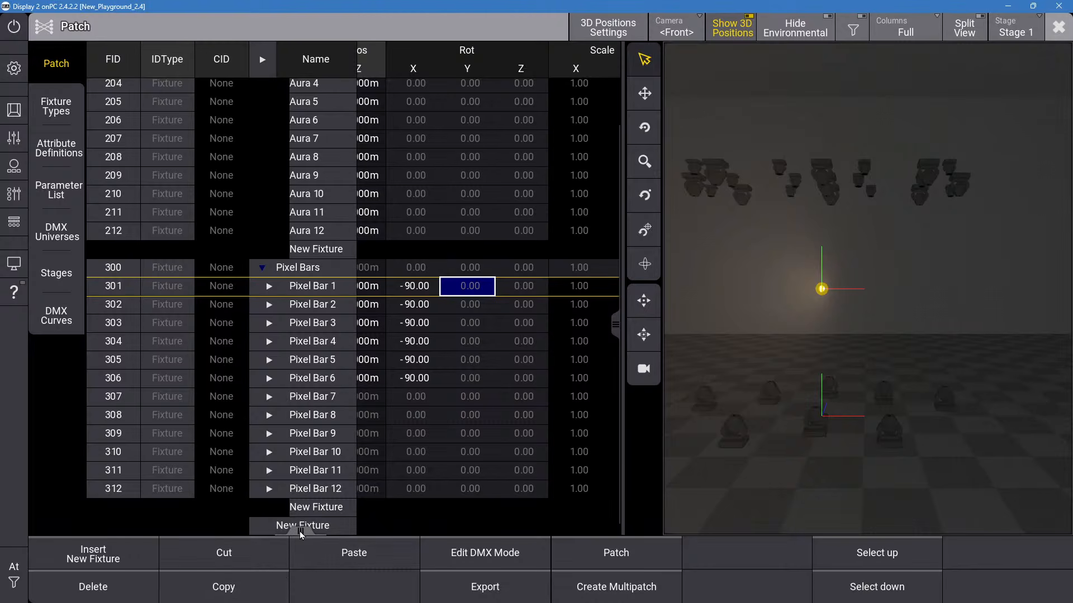
left_click_drag(299, 531, 102, 495)
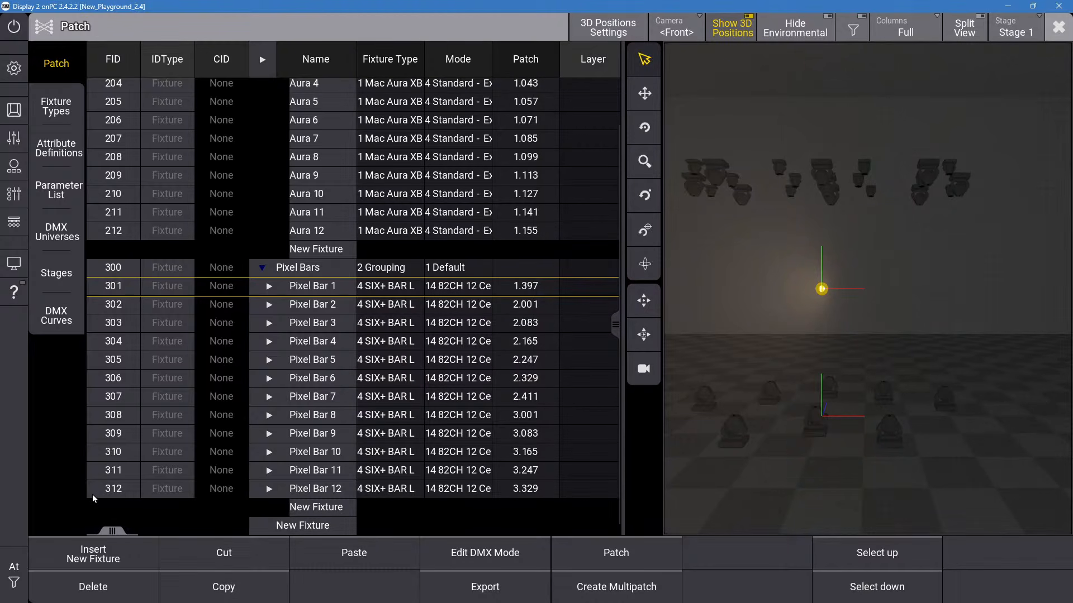
left_click(369, 293)
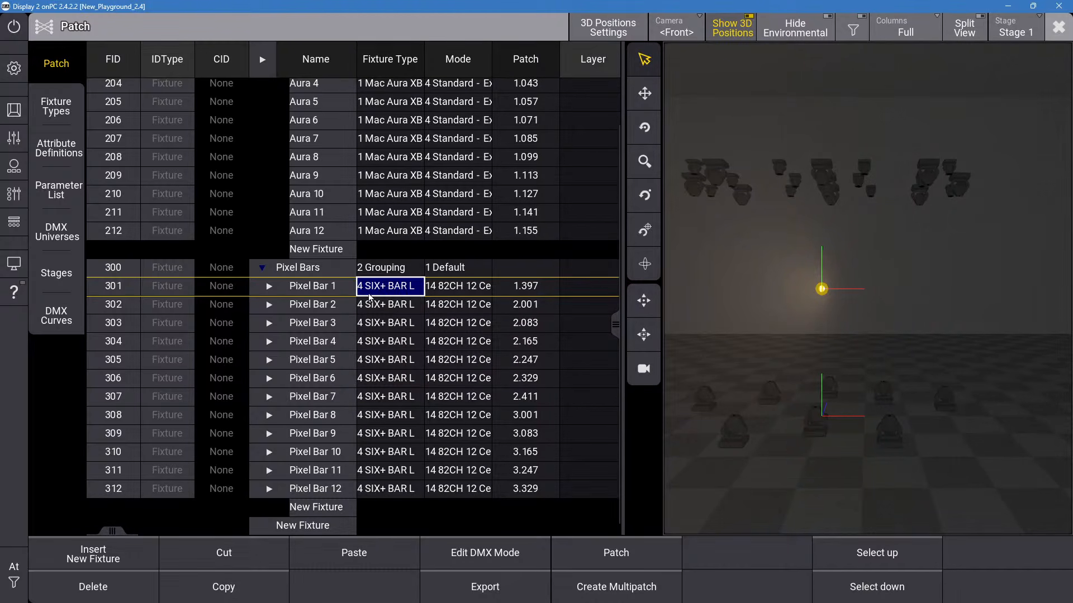
left_click(396, 454)
left_click(404, 430)
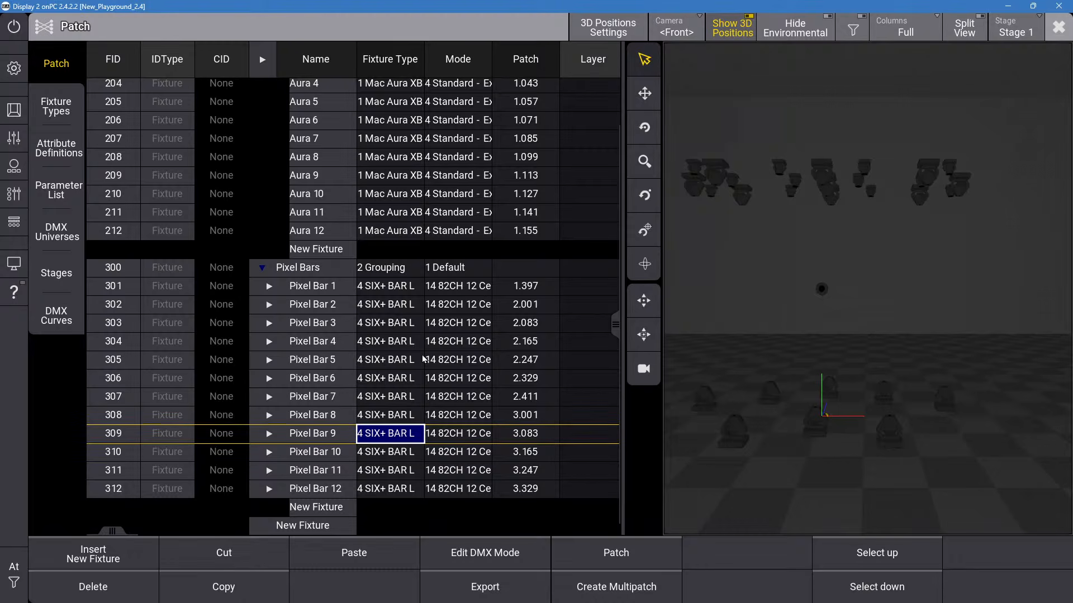
left_click(372, 326)
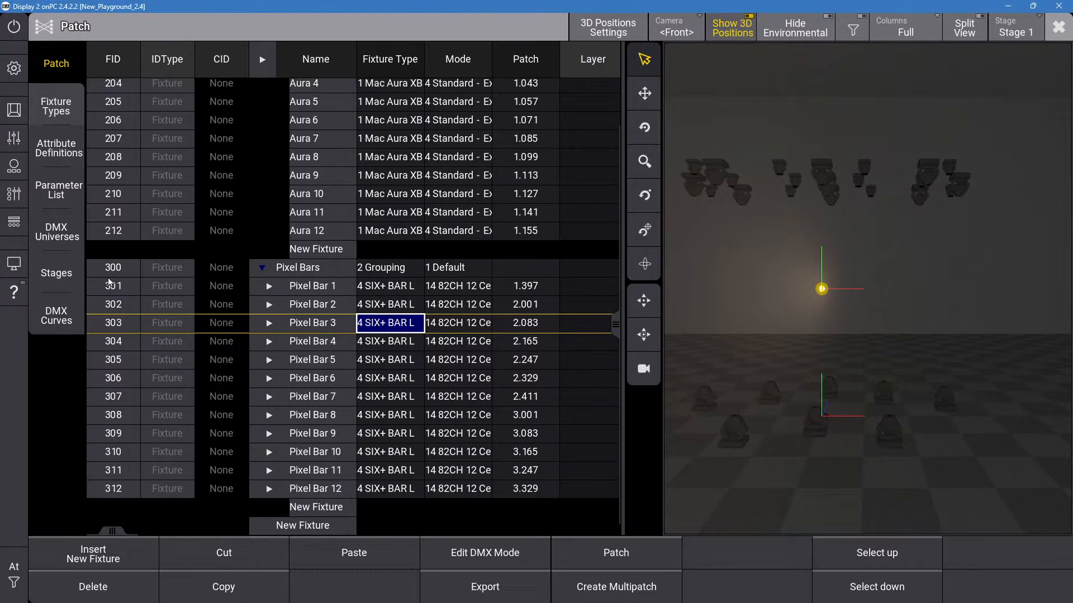
Review the DMX modes of the SIX+ BAR L fixture type, then close its editor.
left_click(58, 112)
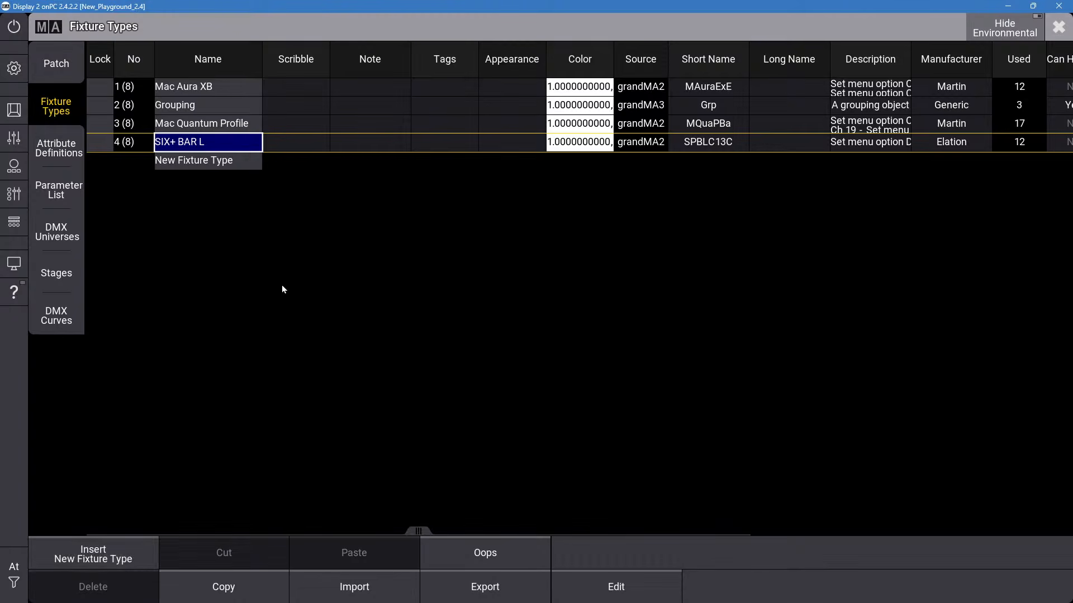
left_click(617, 586)
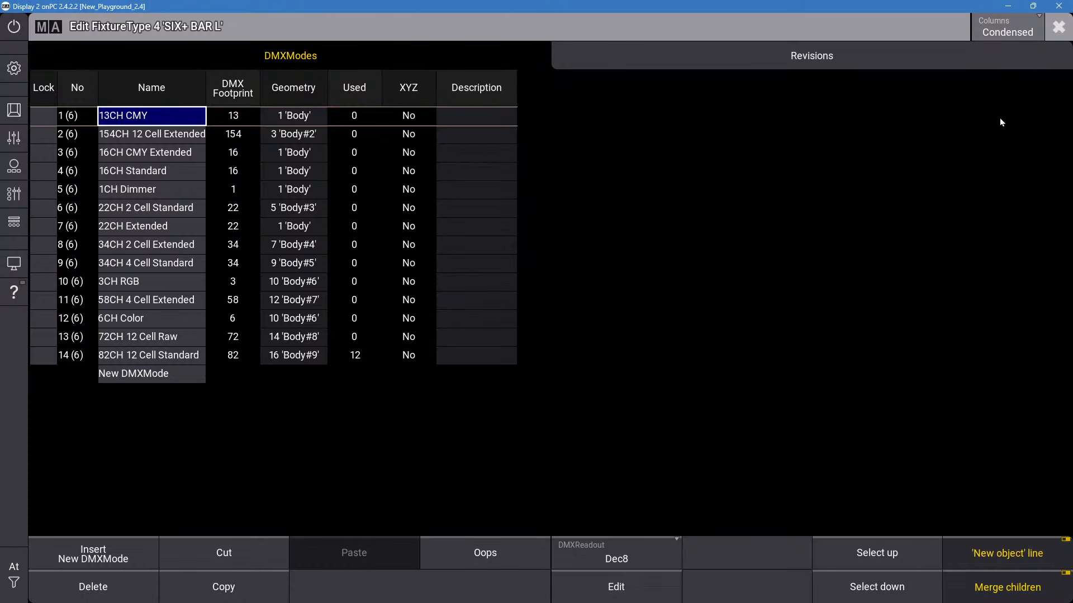
left_click(1059, 26)
Delete Pixel Bars 1 to 12 from the Pixel Bars group in the patch.
left_click(41, 69)
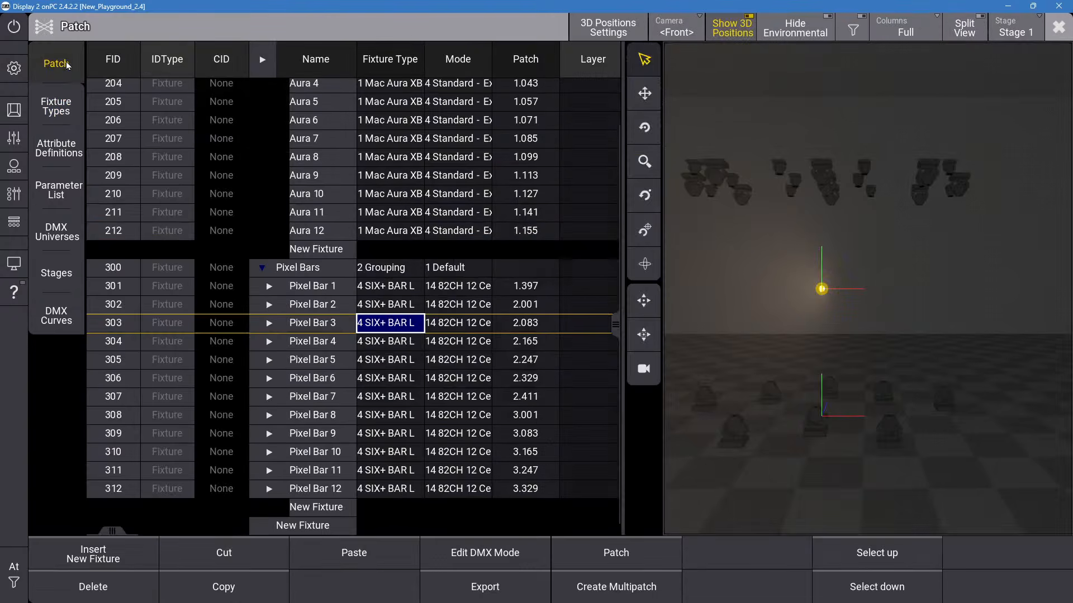
left_click(398, 453)
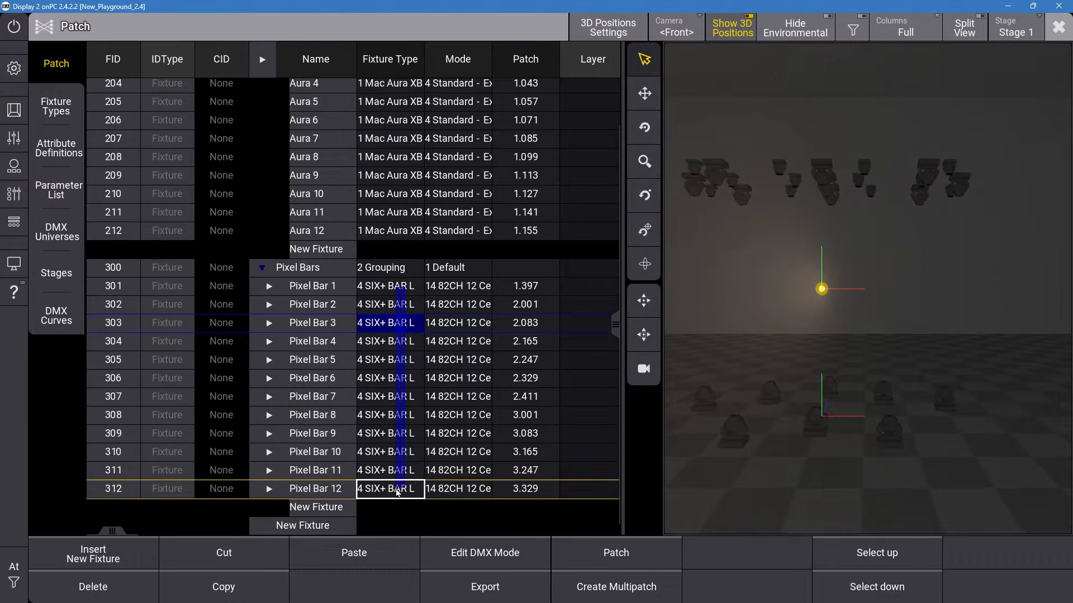
left_click(89, 591)
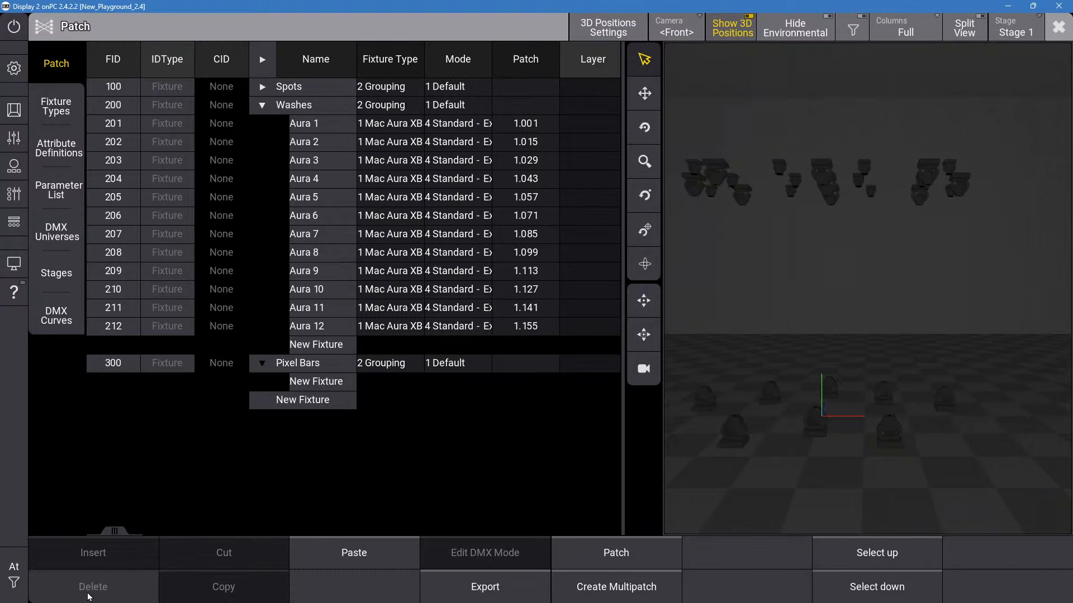
Start inserting a new fixture in the empty Pixel Bars group, choosing from the fixture library.
left_click(323, 387)
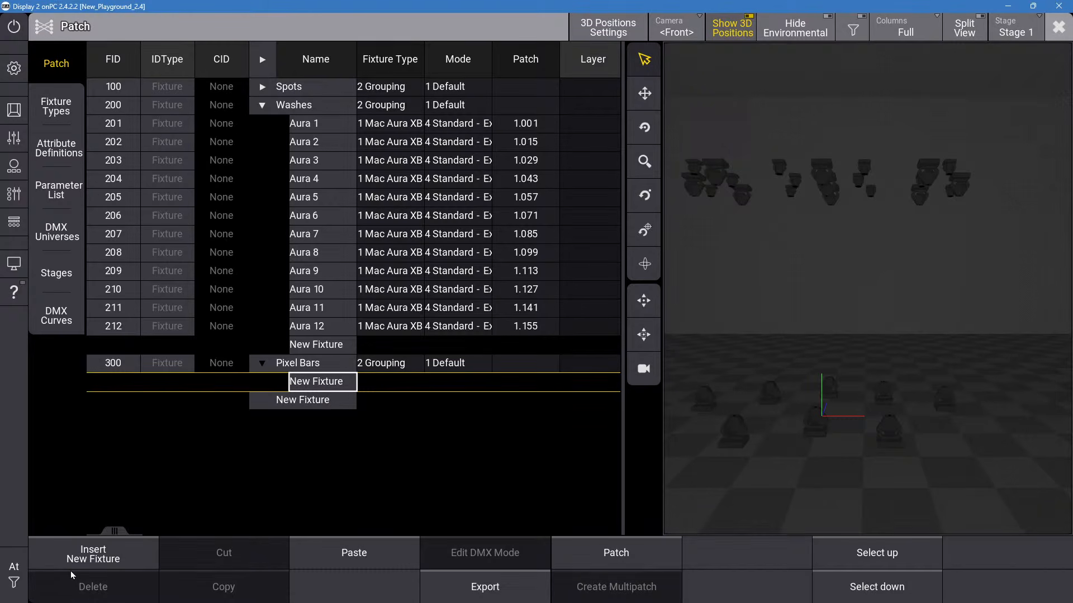
left_click(94, 554)
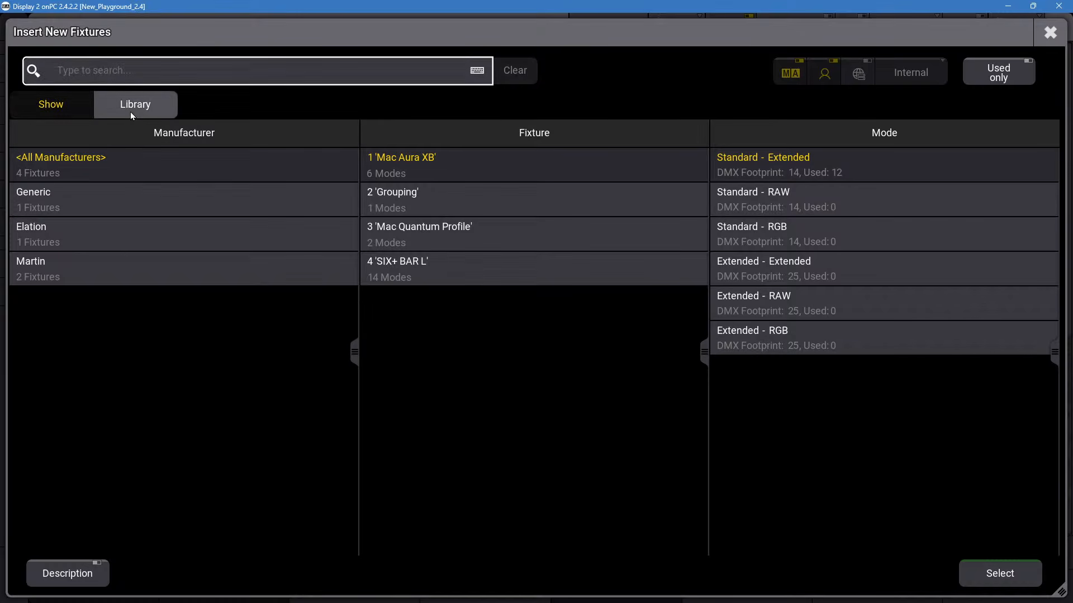
left_click(132, 112)
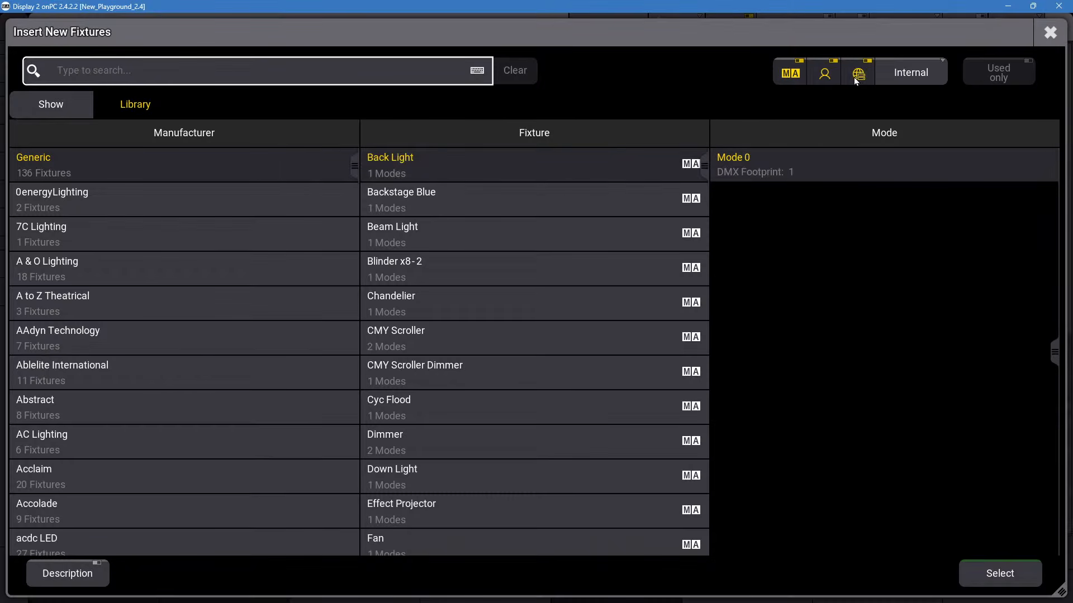
Search the fixture library for "six+".
left_click(260, 68)
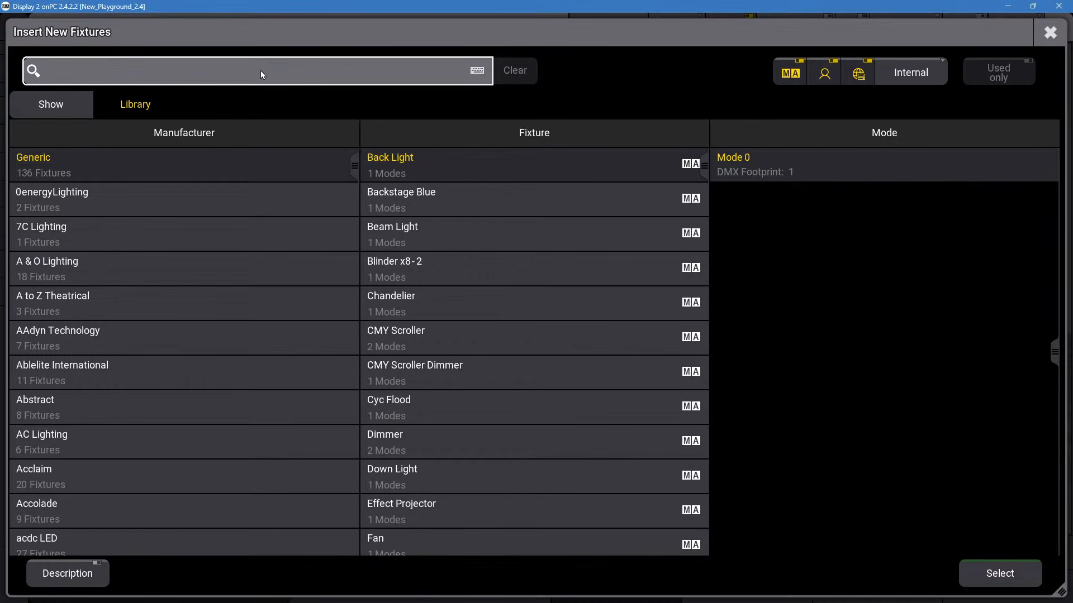
type("sixplu")
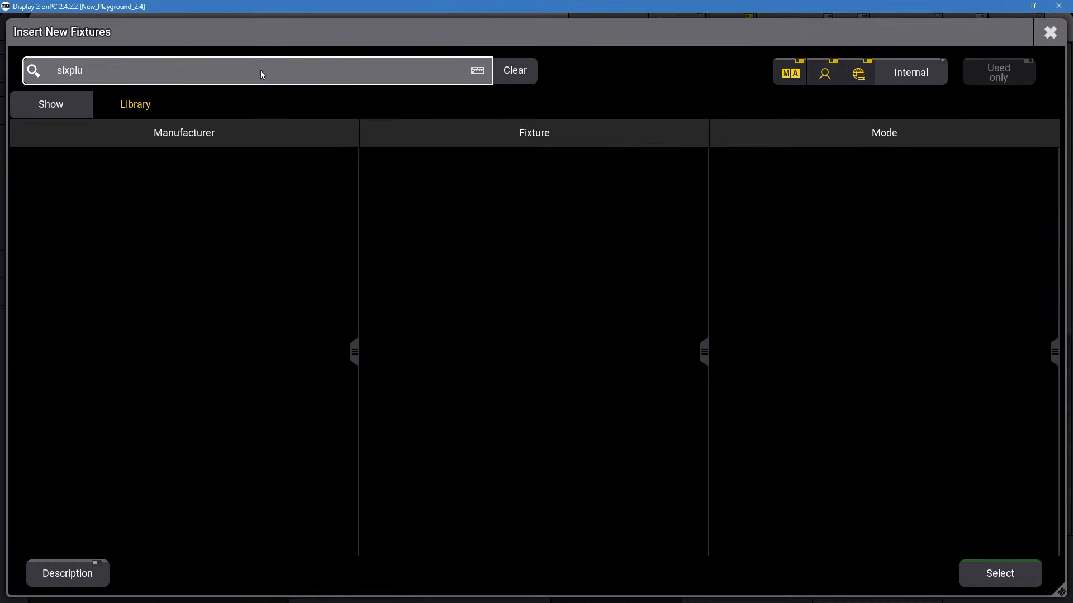
key("BackSpace")
key("BackSpace")
key("BackSpace")
type("+")
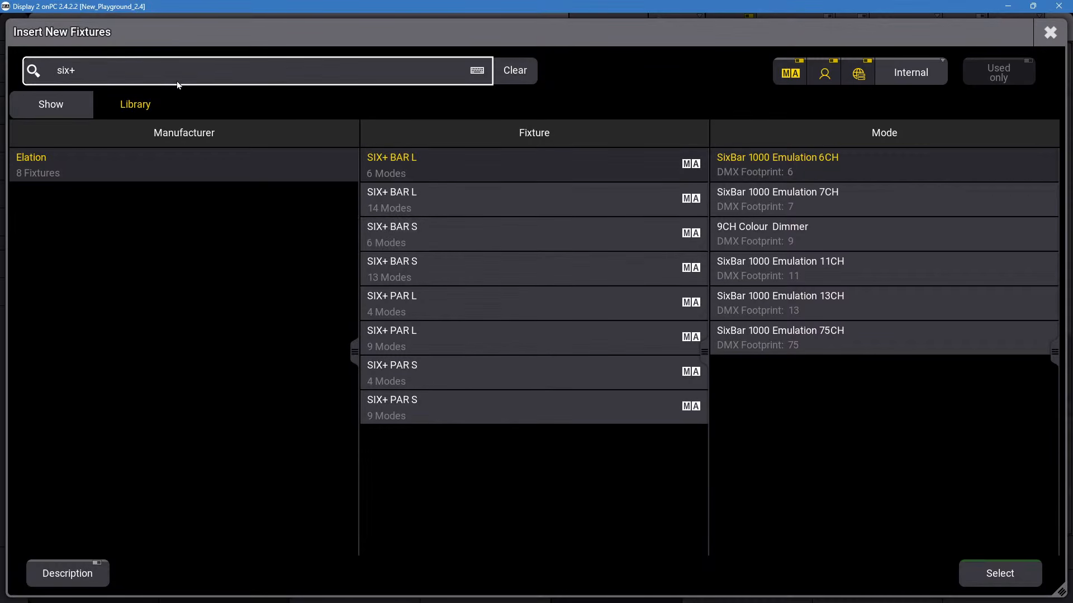
Check which fixture library versions are available, keeping the Internal library.
left_click(927, 74)
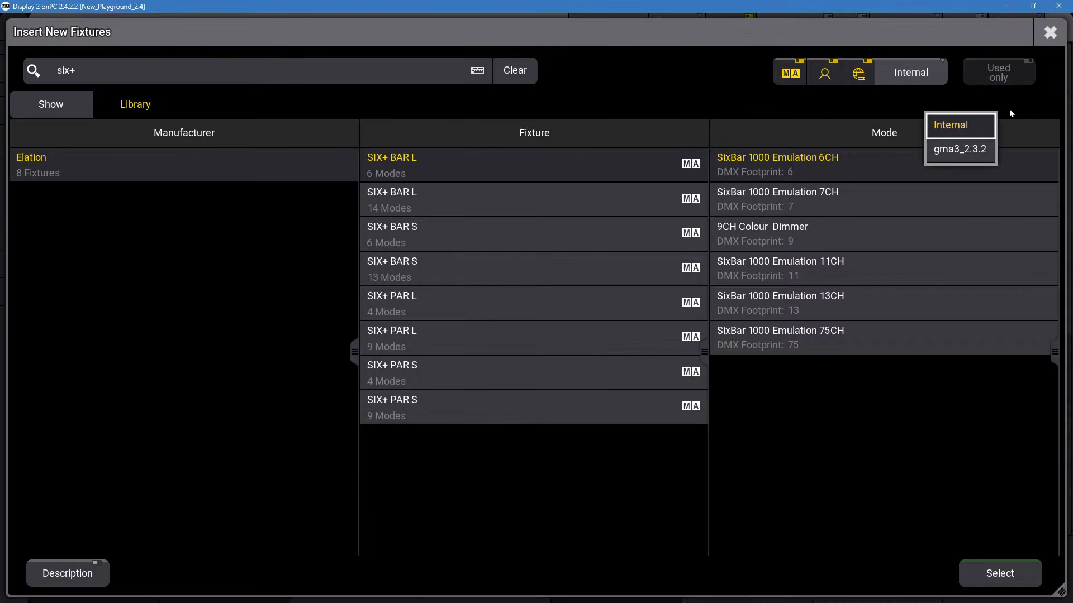
left_click(972, 99)
left_click(915, 76)
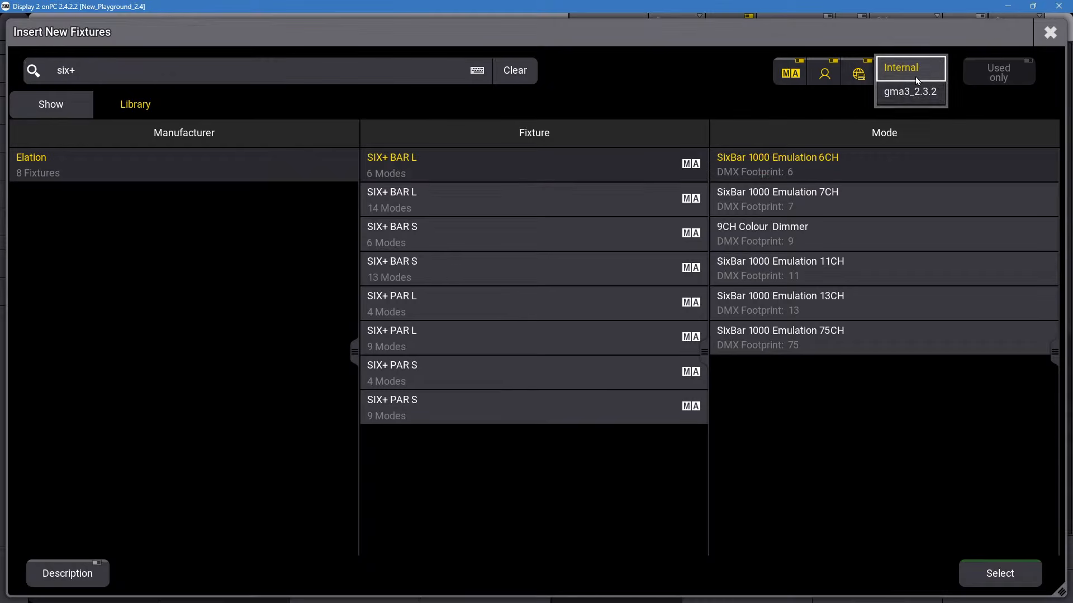
left_click(658, 83)
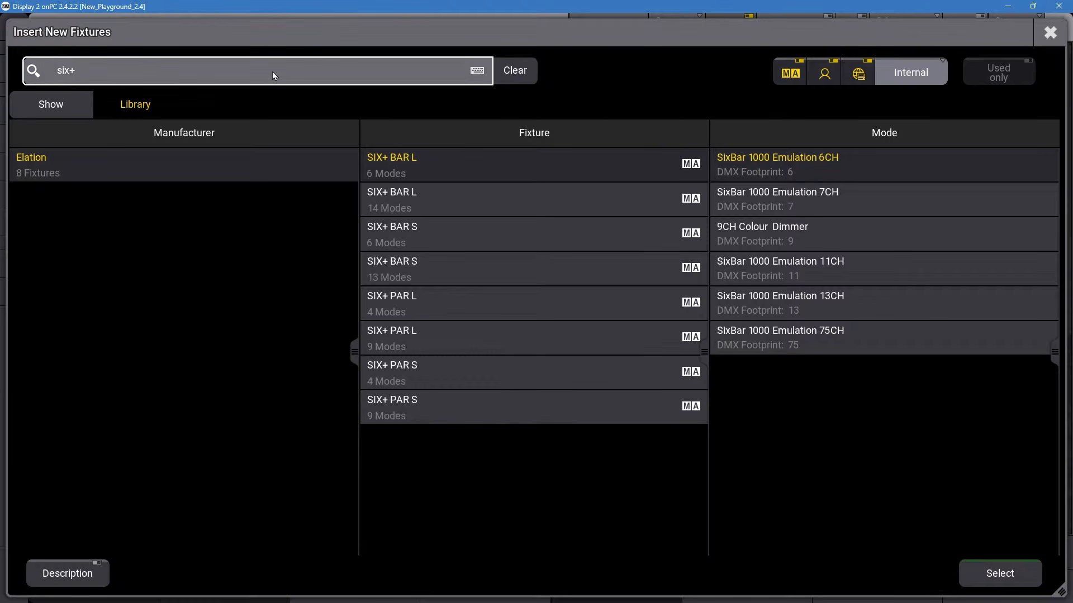
Broaden the fixture library search to "six" and pick Elation's SIX plus BAR L to show its modes.
key("BackSpace")
type("plus")
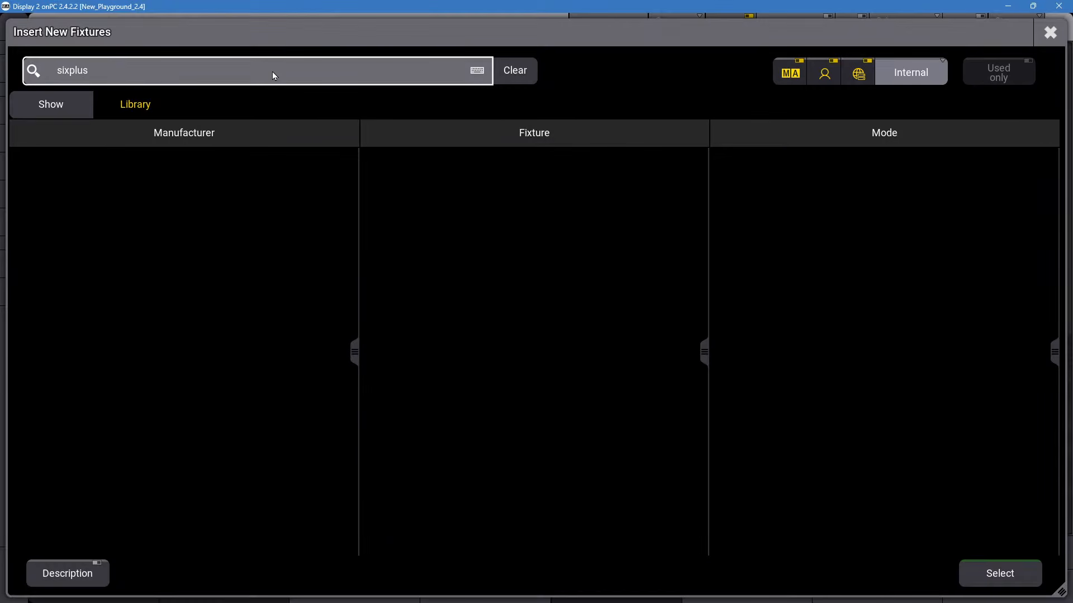
key("BackSpace")
key("BackSpace")
key("BackSpace")
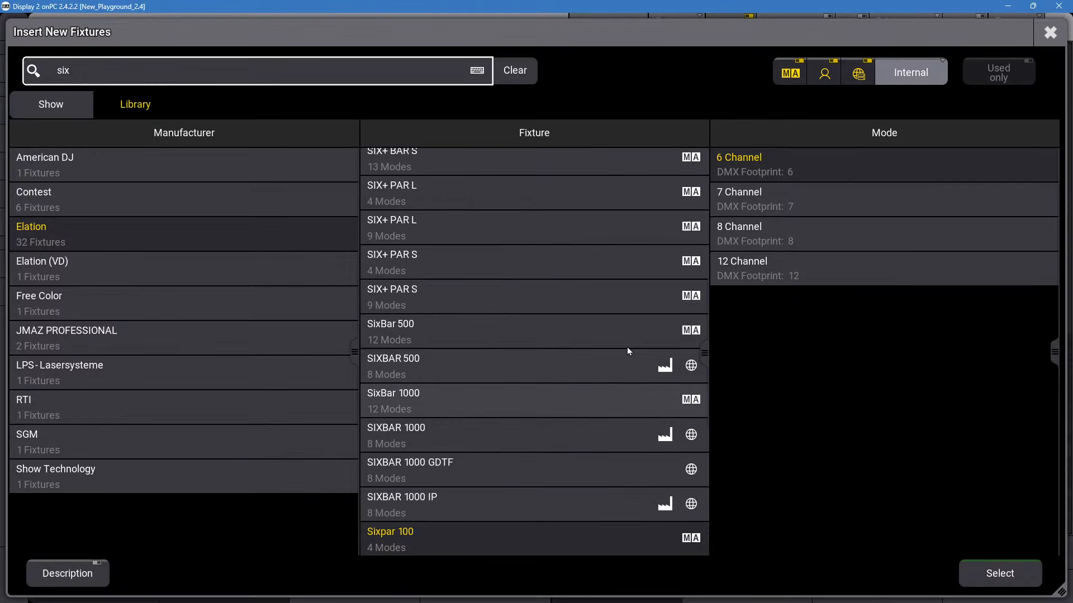
scroll(566, 181, "up", 20)
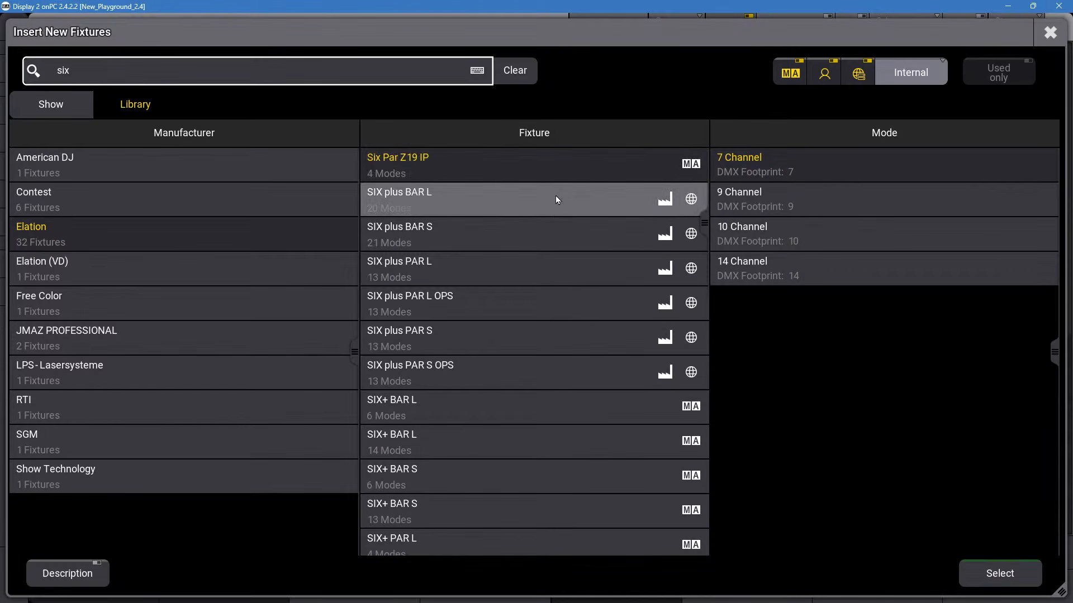
left_click(510, 214)
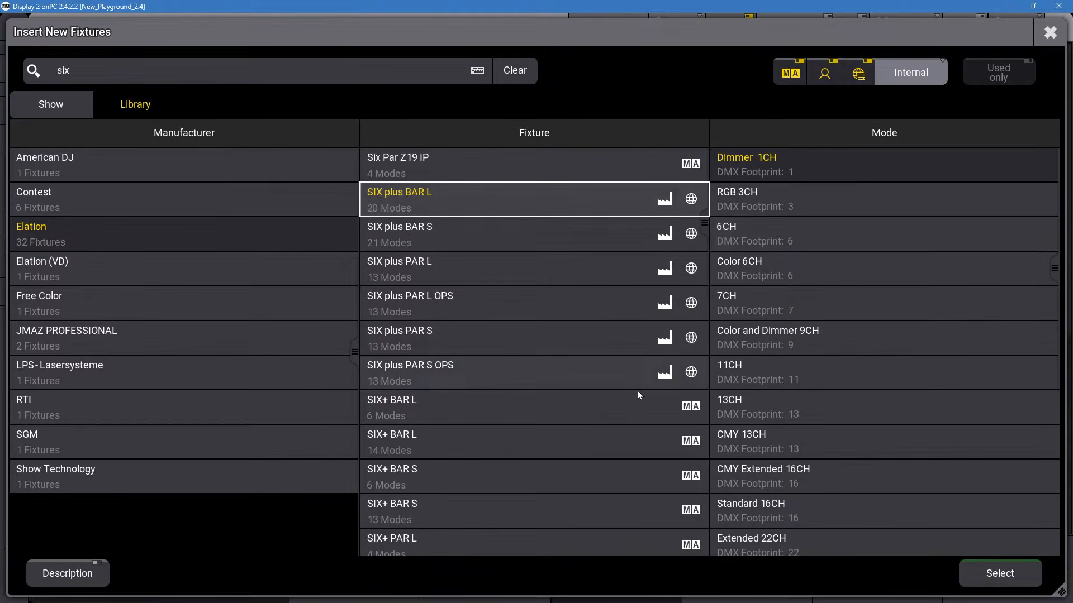
Look through Elation's SIX and SIXBAR fixtures in the search results and compare their modes.
key("Down")
key("Down")
key("Down")
key("Down")
key("Down")
key("Down")
key("Down")
key("Down")
key("Down")
key("Down")
key("Down")
key("Down")
key("Down")
key("Down")
key("Down")
key("Down")
key("Down")
key("Down")
key("Down")
key("Down")
key("Down")
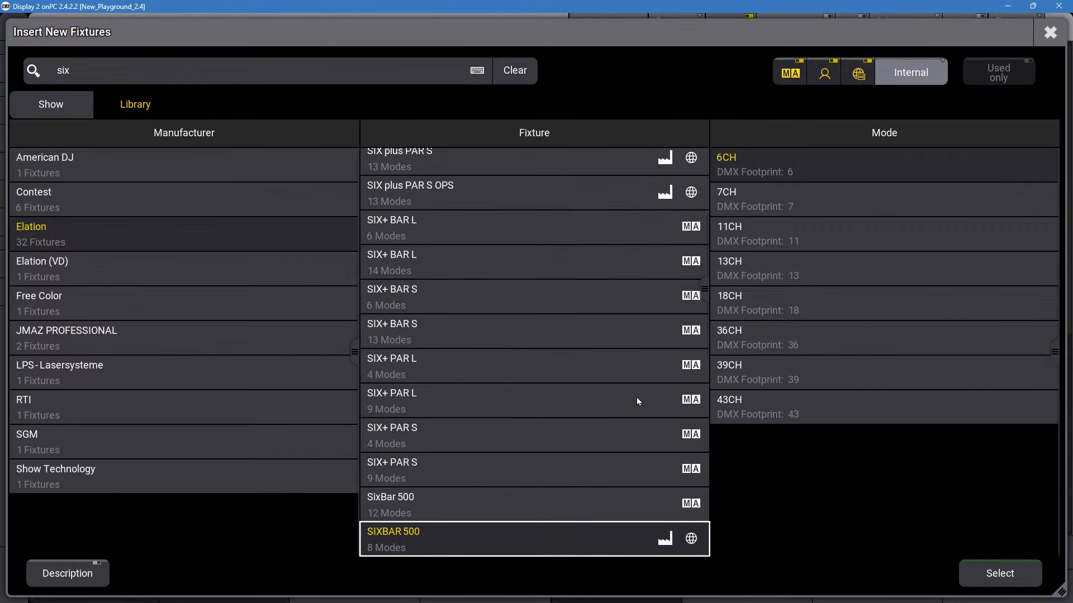
key("Up")
key("Up")
key("Up")
key("Up")
key("Up")
key("Up")
key("Up")
key("Up")
key("Up")
key("Up")
key("Up")
key("Up")
key("Up")
key("Up")
key("Up")
key("Up")
key("Up")
key("Up")
key("Up")
key("Up")
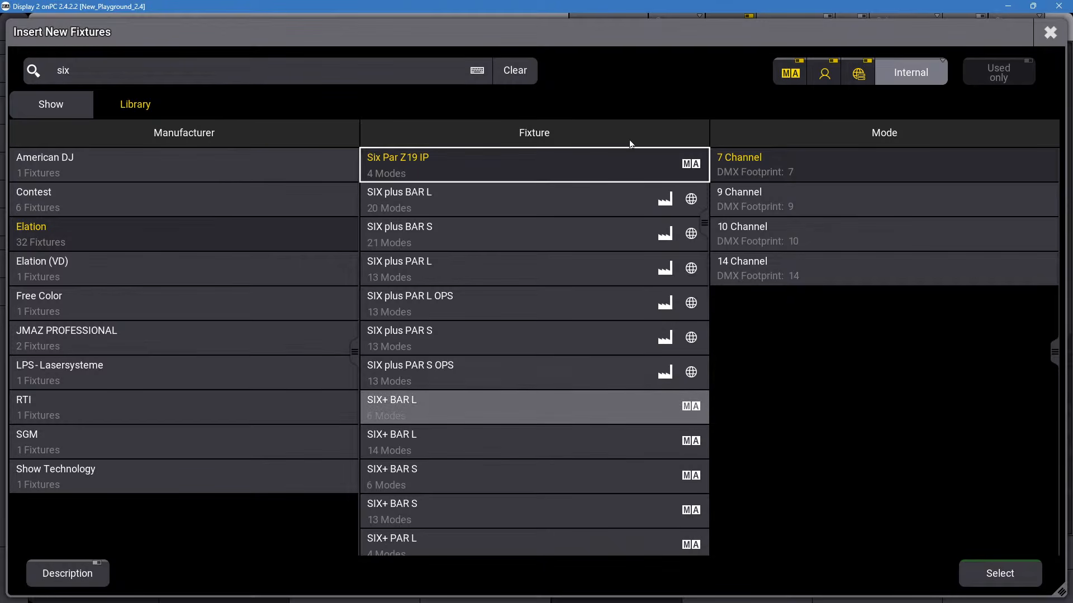
Choose Elation's SIX plus BAR L in the 12 Cell Std 82CH mode for the new fixture.
left_click(475, 212)
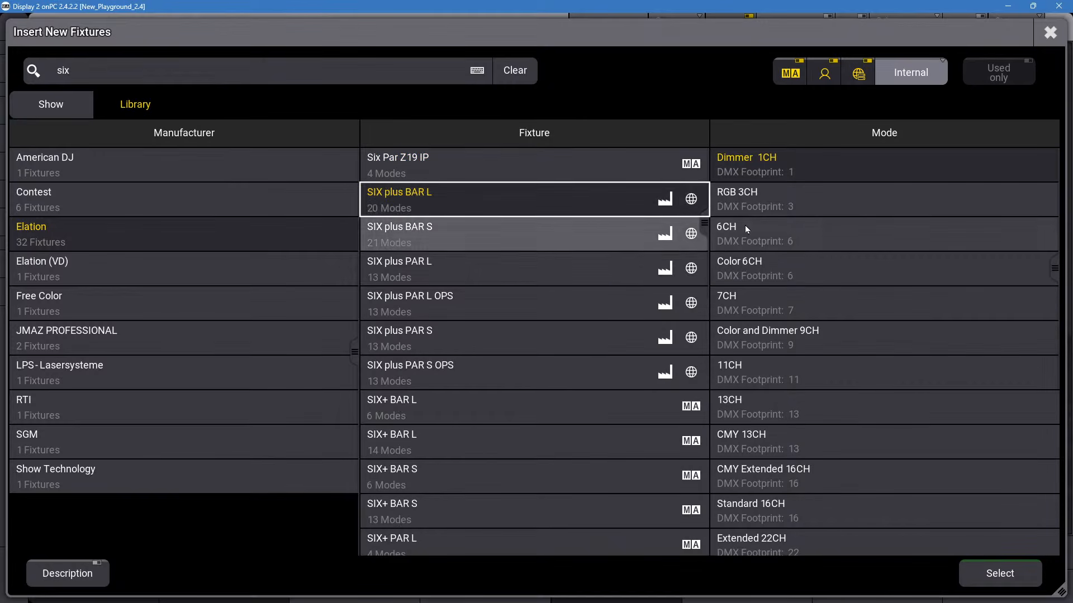
scroll(853, 194, "down", 12)
scroll(887, 468, "down", 5)
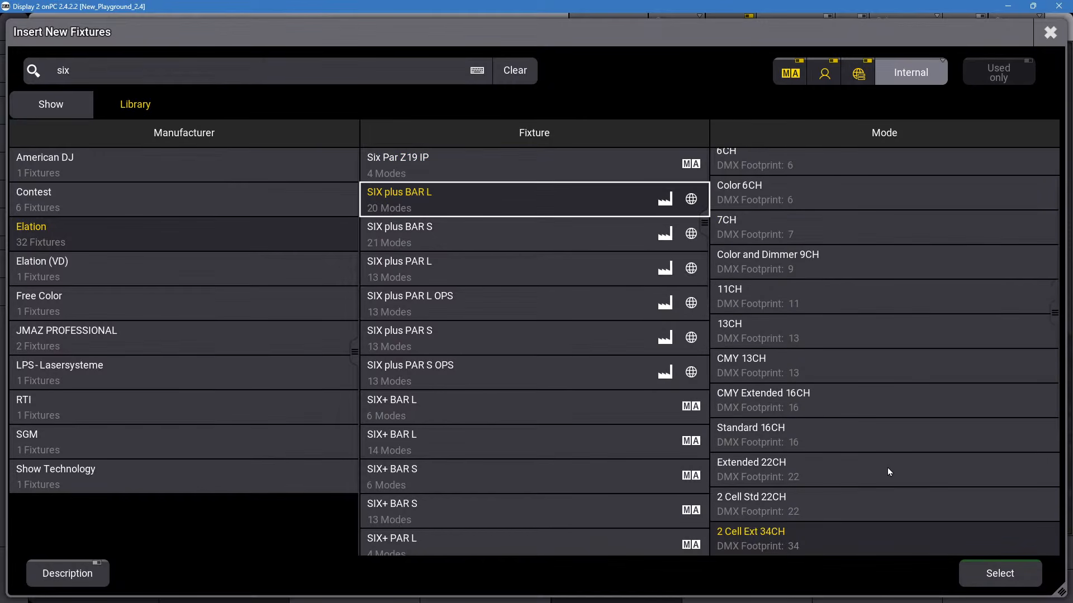
scroll(832, 484, "down", 2)
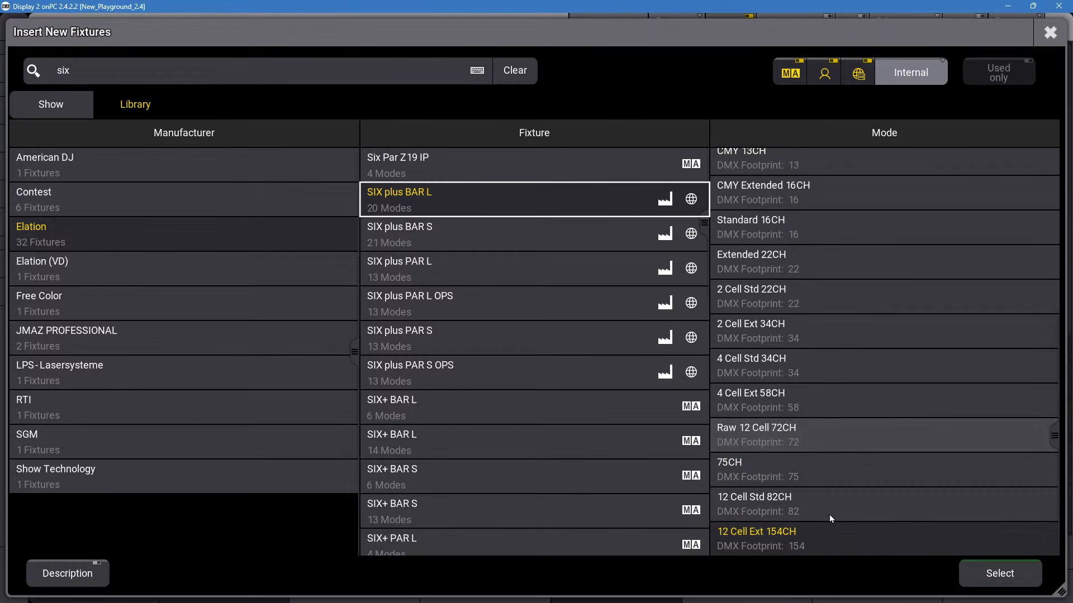
left_click(809, 492)
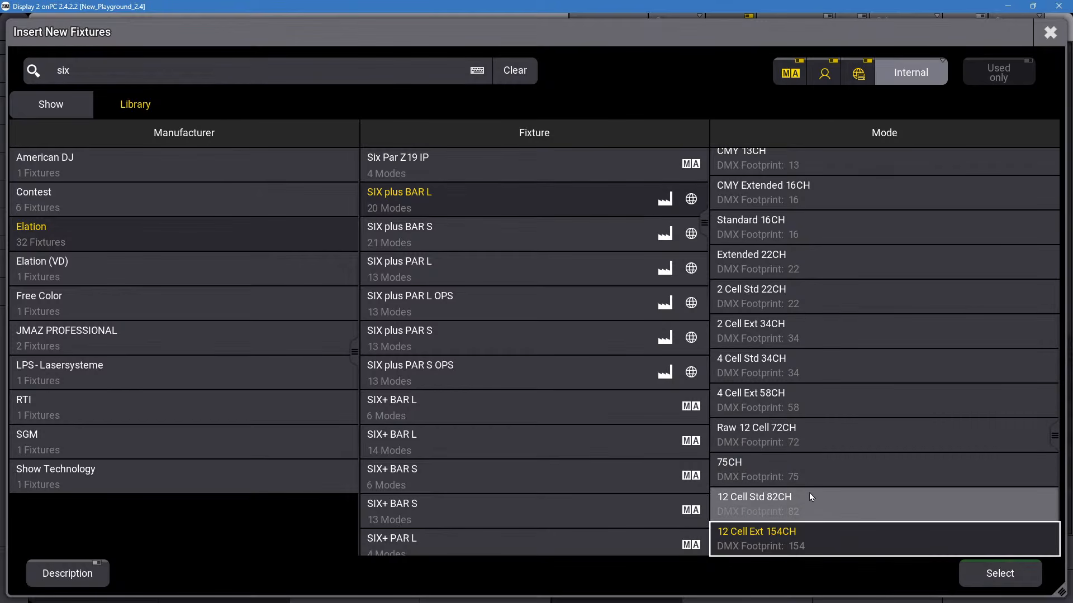
left_click(987, 575)
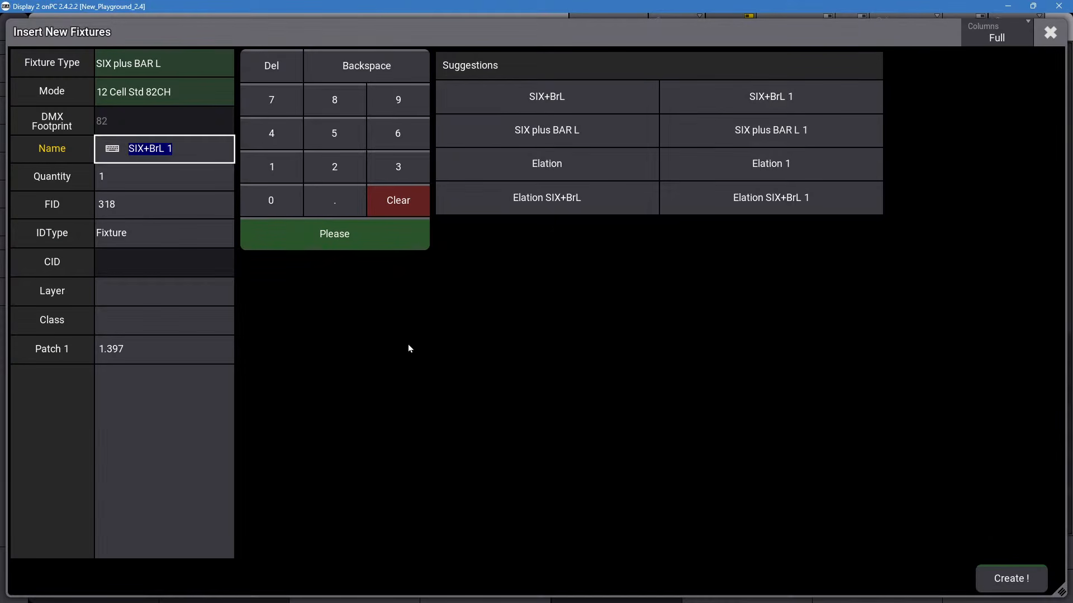
Name the new fixture Pixel Bar 1, set its FID to 301 and create it.
type("S")
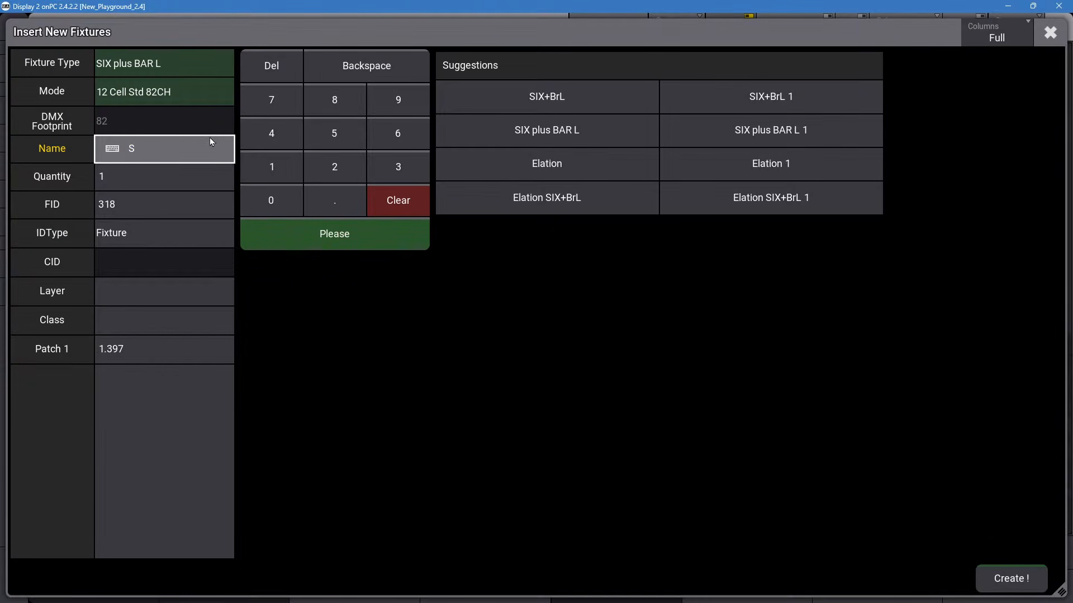
key("BackSpace")
type("Pixel Bar 1")
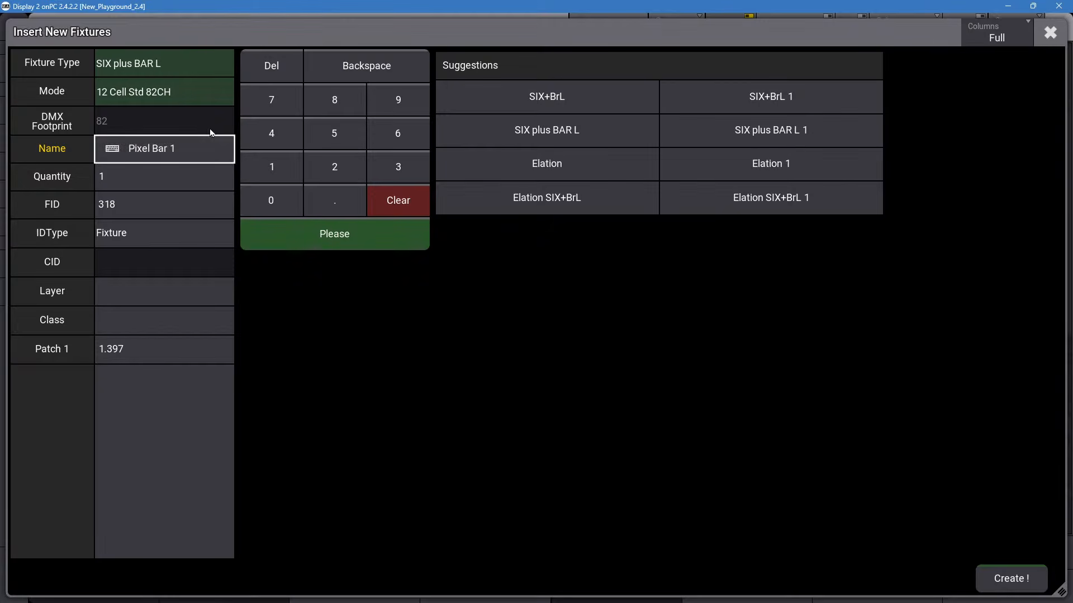
left_click(187, 203)
type("301")
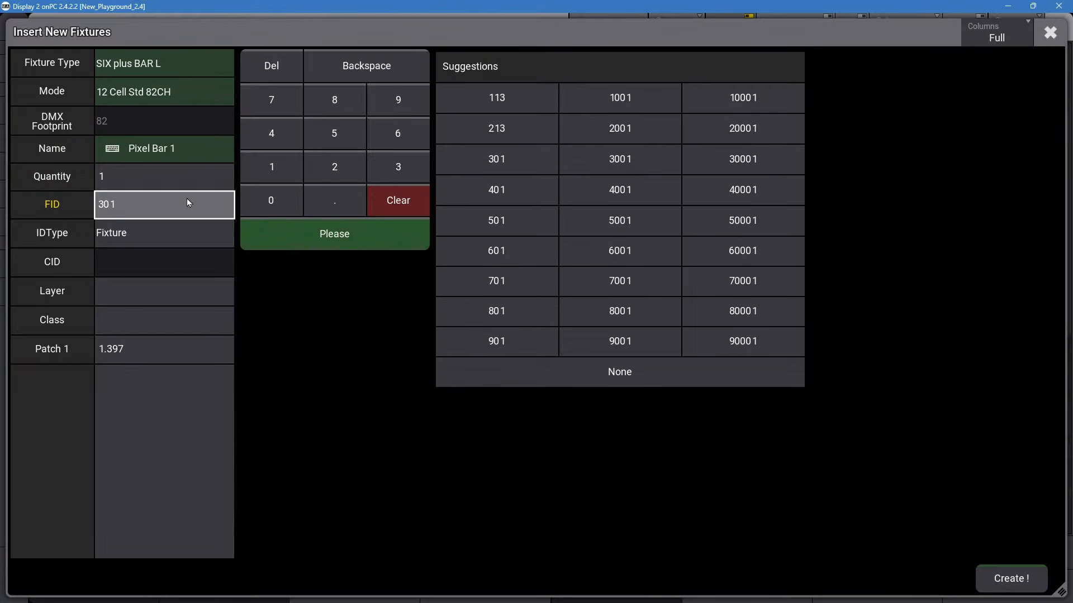
key("Return")
left_click(1010, 578)
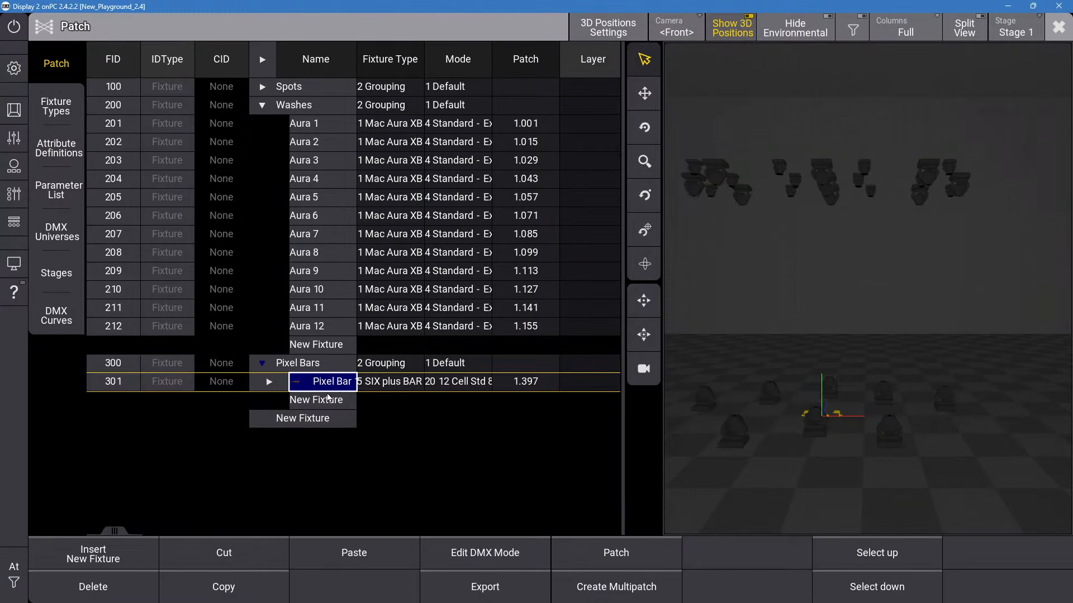
Start another fixture insert in the Pixel Bars group using the show's Elation SIX plus BAR L in 12 Cell Std 82CH mode.
left_click(317, 402)
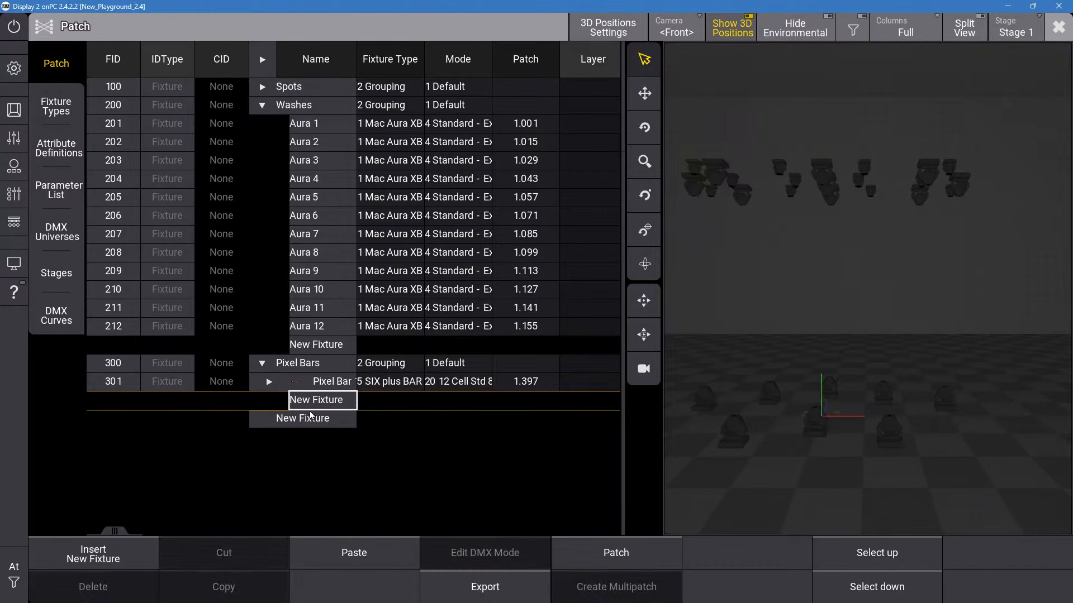
left_click(95, 553)
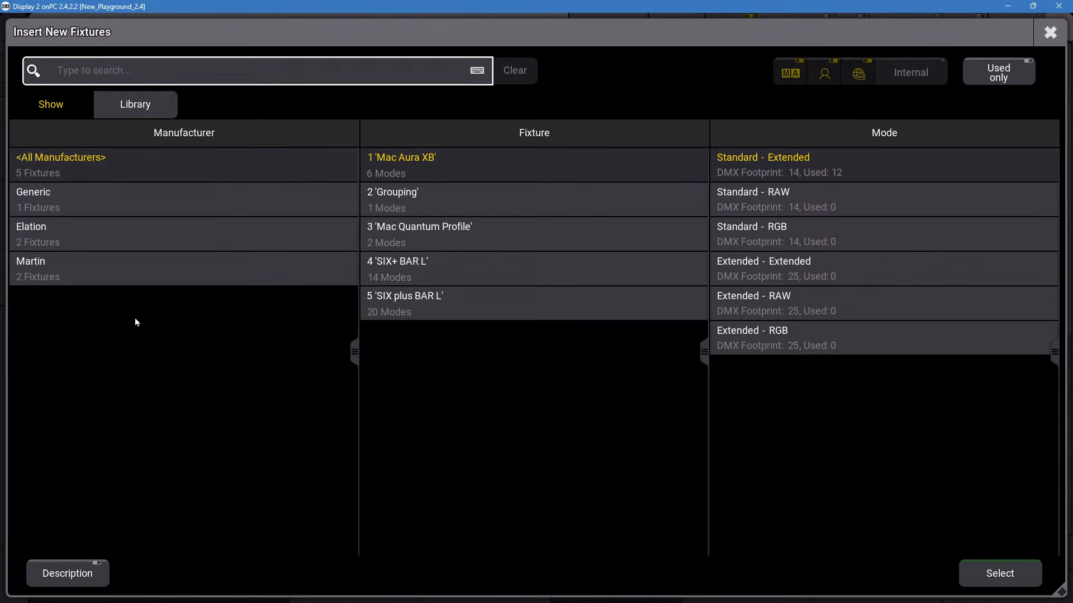
left_click(153, 230)
left_click(475, 208)
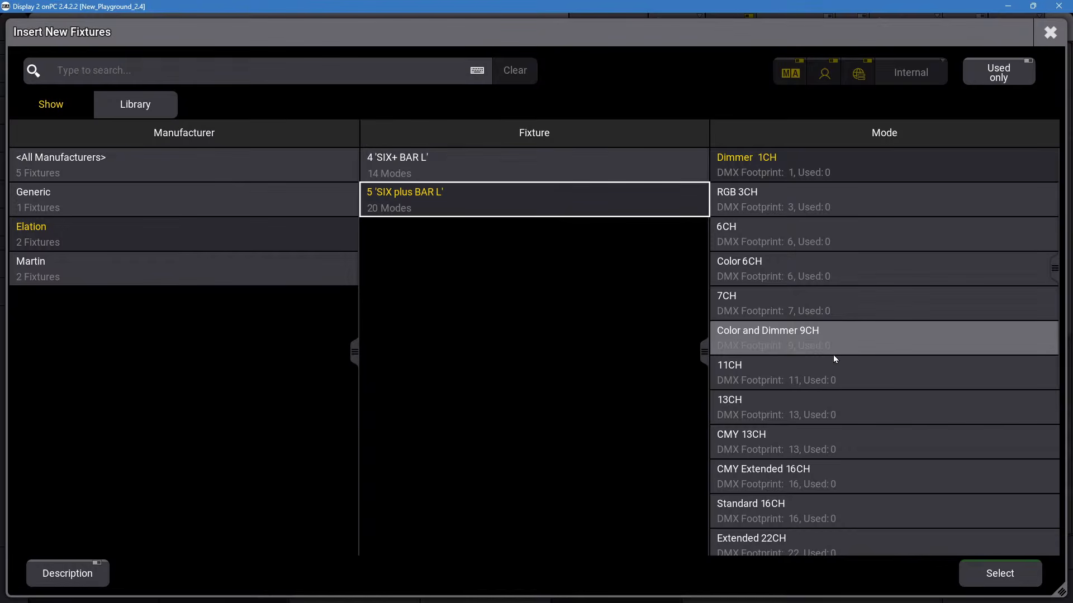
scroll(831, 353, "down", 4)
scroll(828, 357, "down", 4)
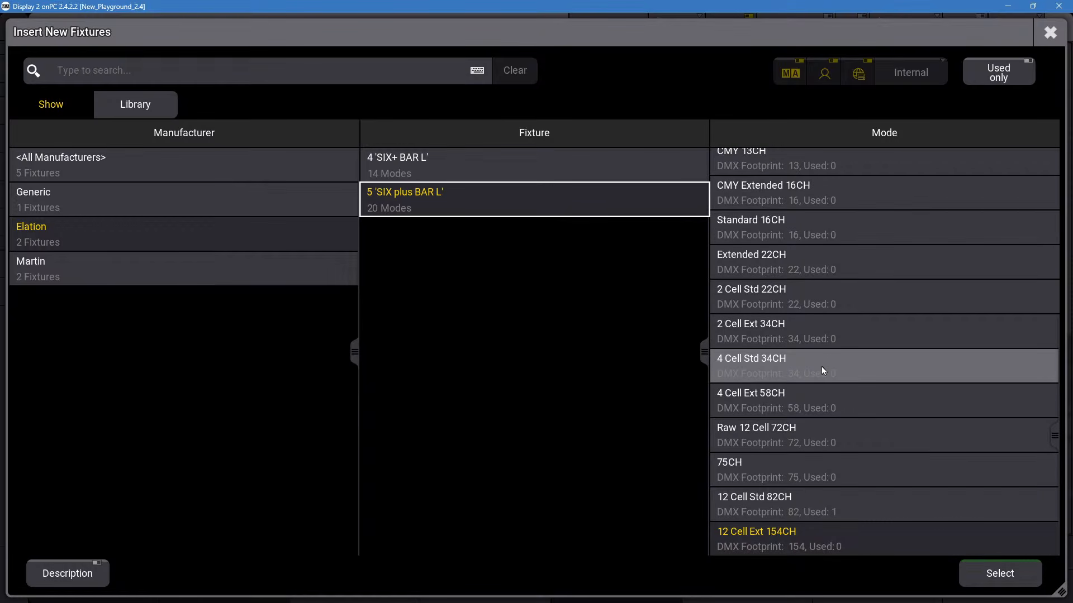
left_click(847, 510)
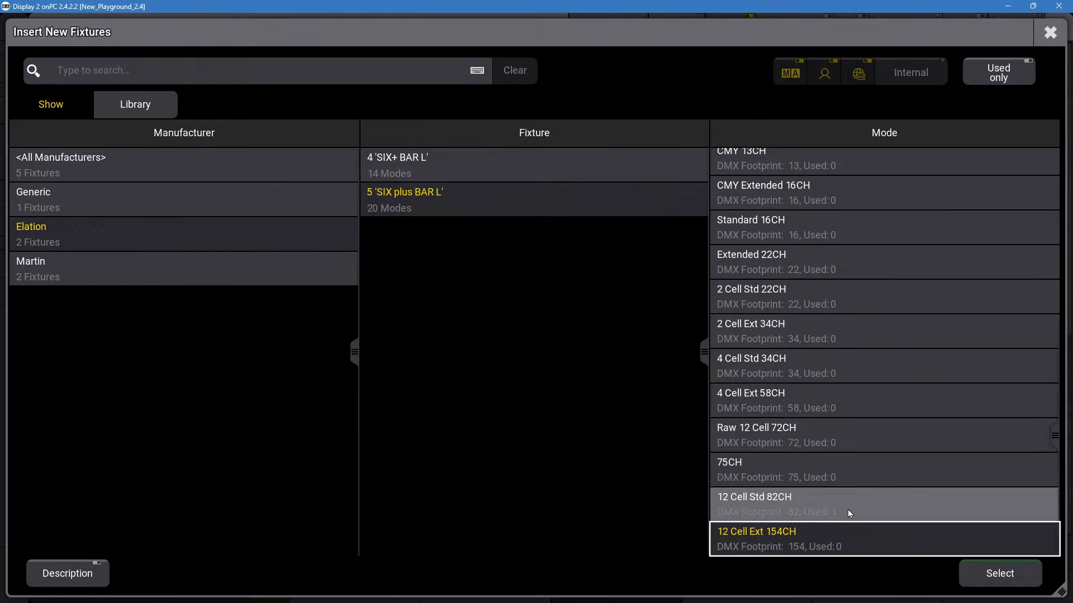
left_click(987, 573)
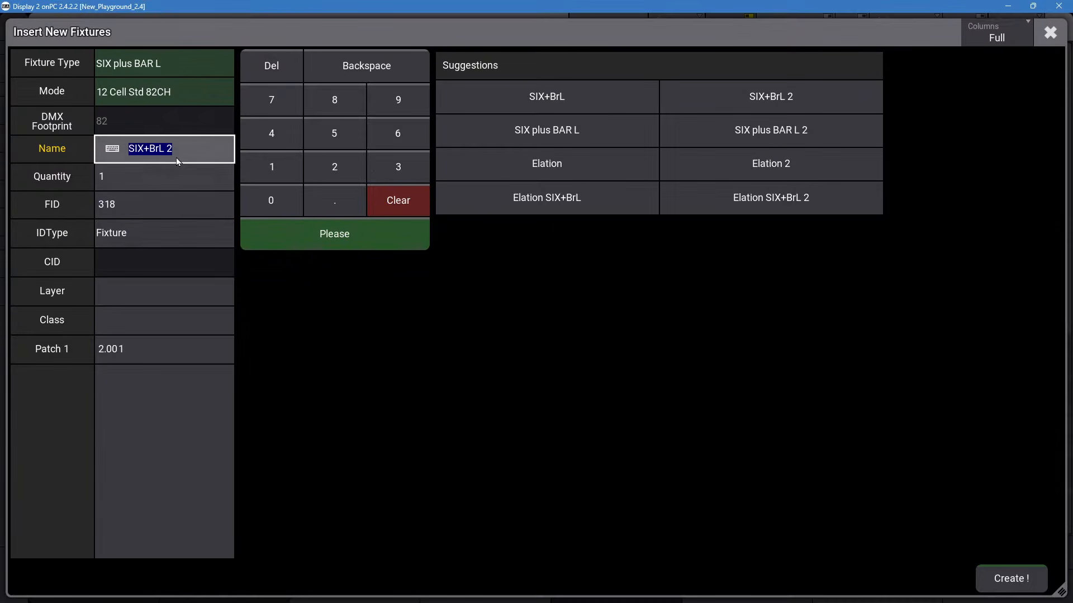
Name the new fixtures starting from Pixel Bar 2 and set the quantity to 15.
type("Pixel Bar")
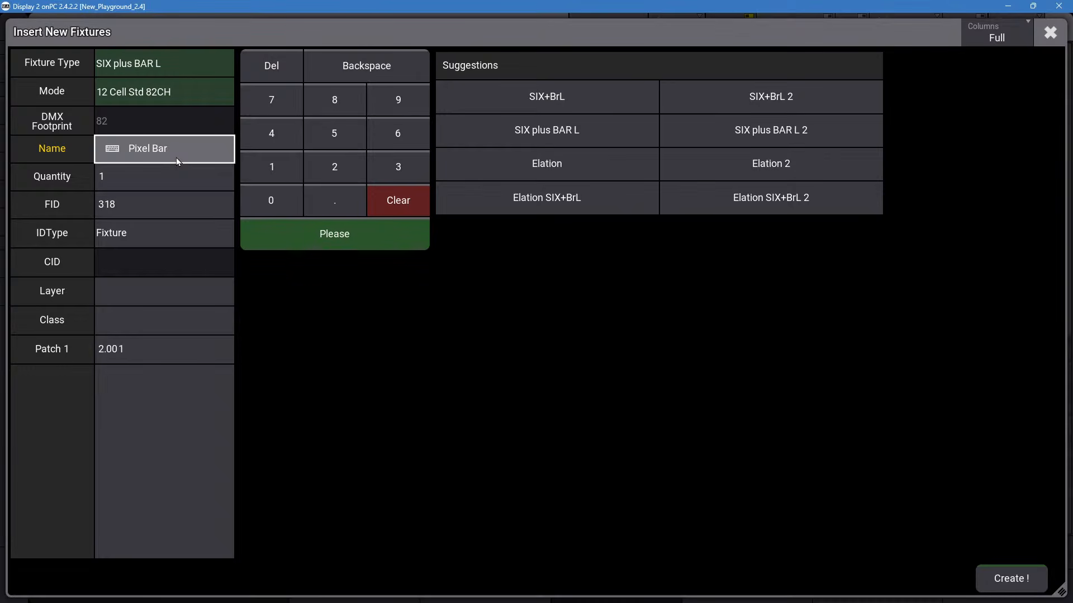
left_click(163, 180)
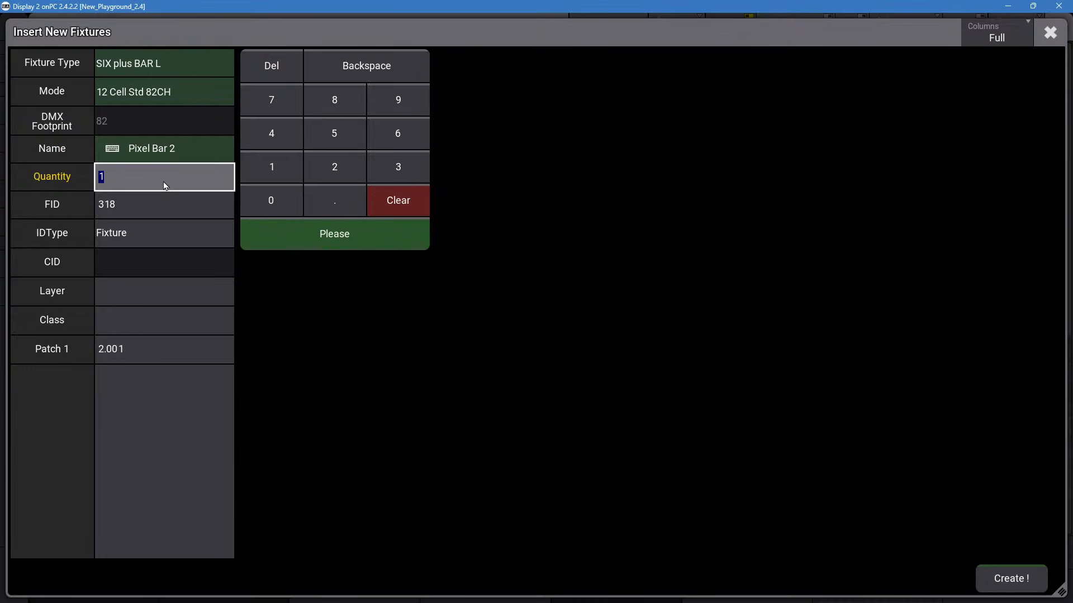
type("15")
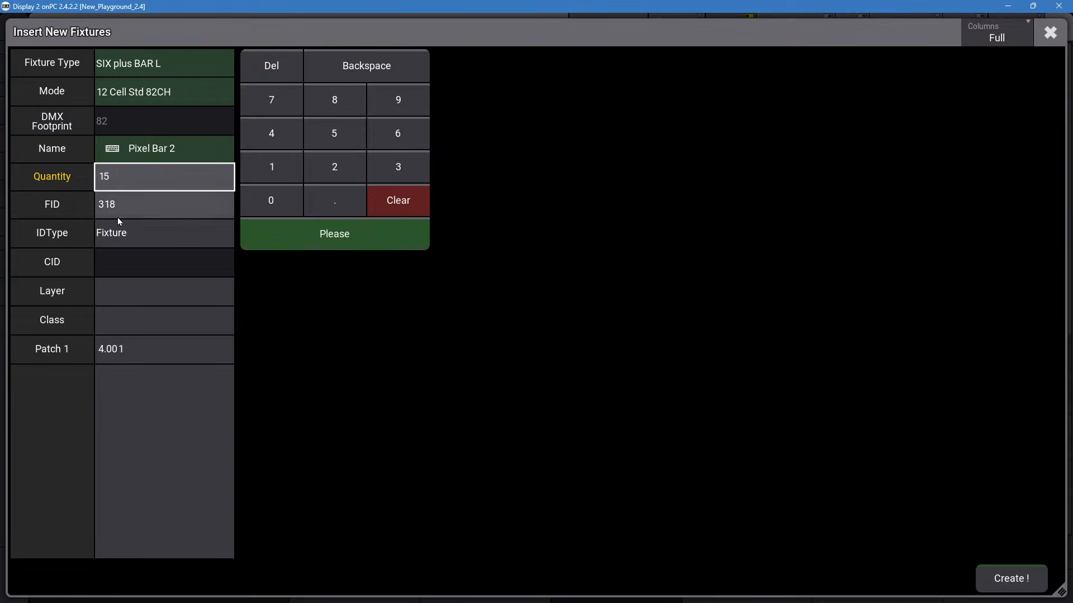
Try to set the starting FID of the new pixel bars to 302.
left_click(147, 203)
type("302")
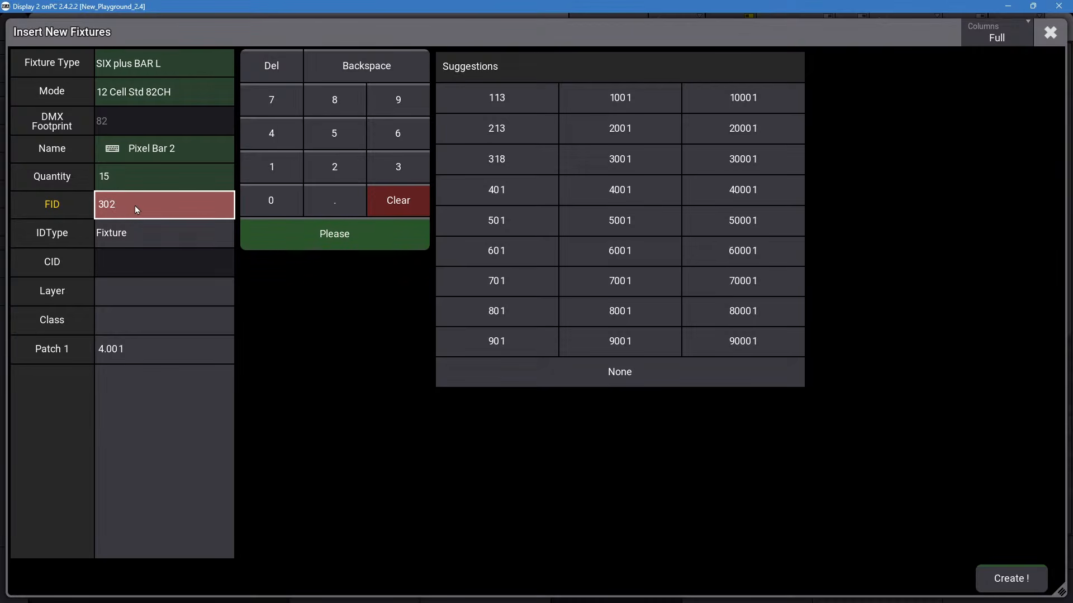
key("BackSpace")
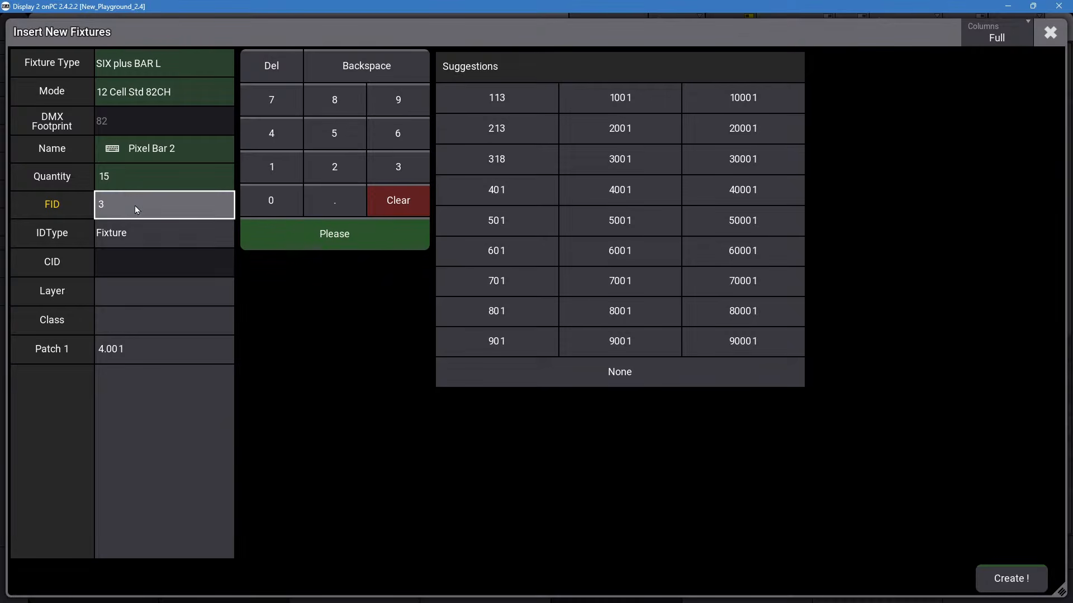
key("BackSpace")
type("30")
key("BackSpace")
key("BackSpace")
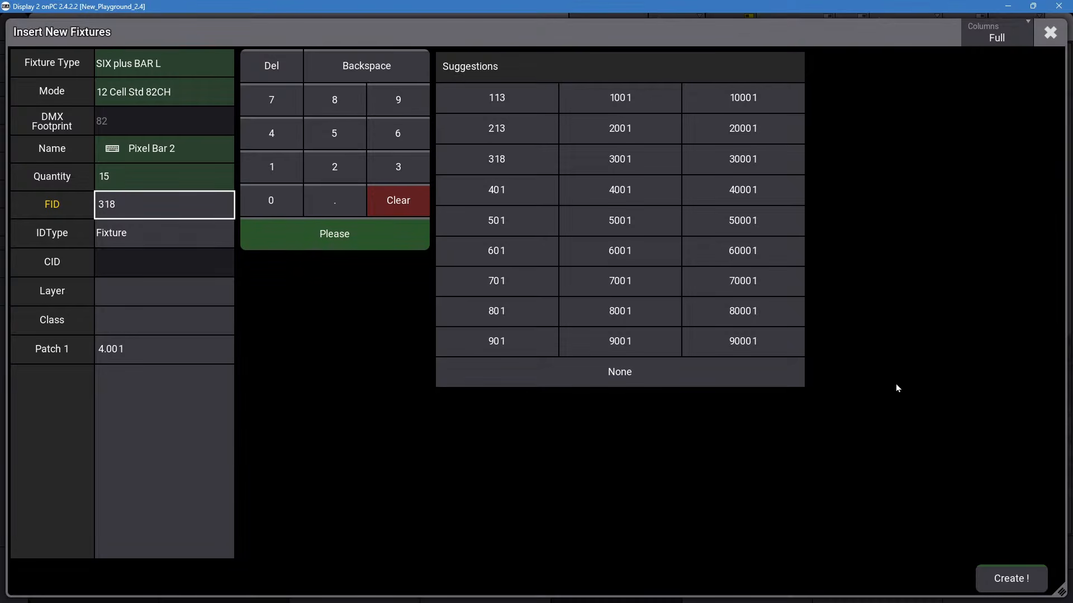
Create the 15 pixel bars with FIDs starting at 318 and DMX addresses starting at 4.001.
left_click(1000, 584)
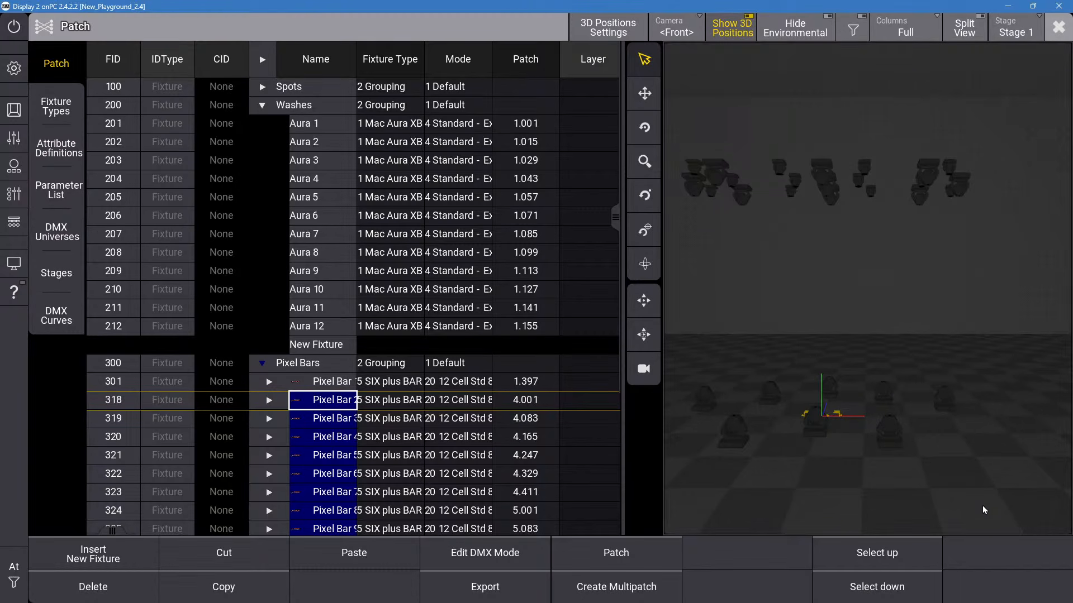
scroll(399, 239, "down", 3)
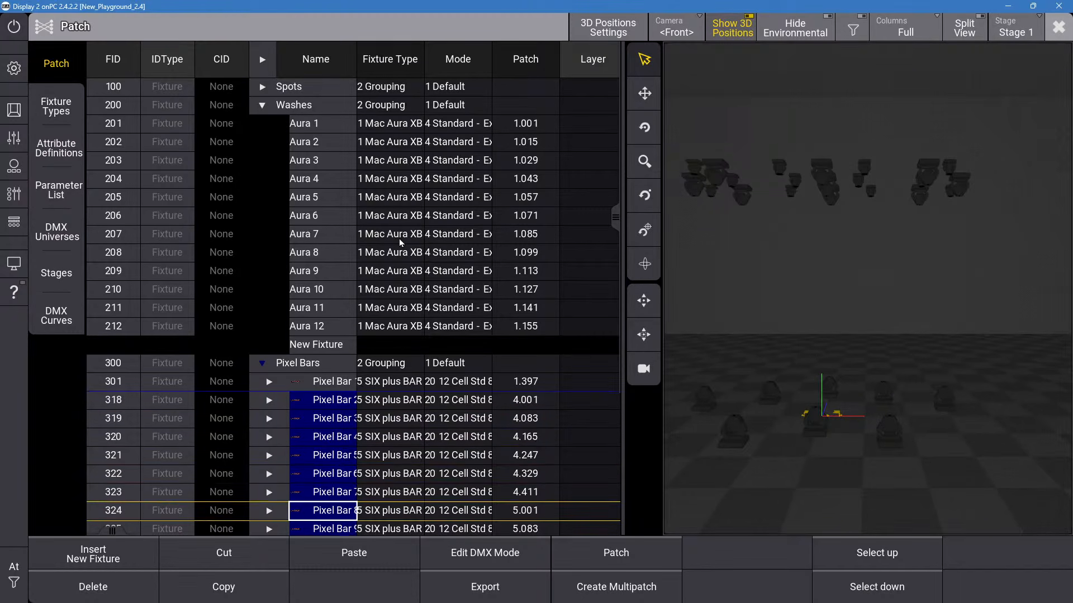
Renumber the FIDs of the Quantum 13 to Quantum 17 spots starting at 113.
scroll(399, 241, "up", 10)
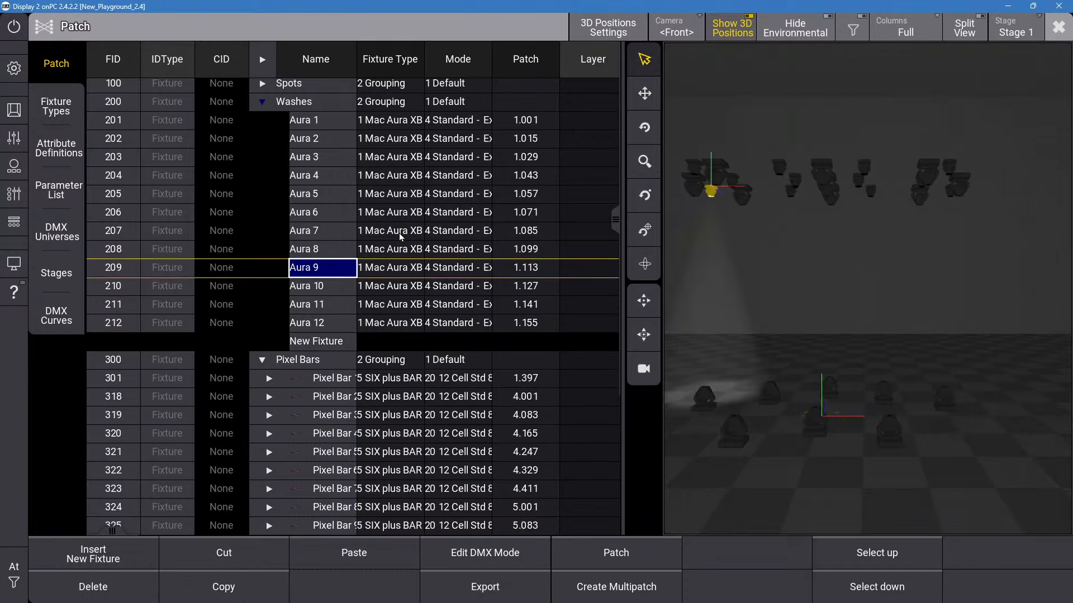
left_click(262, 87)
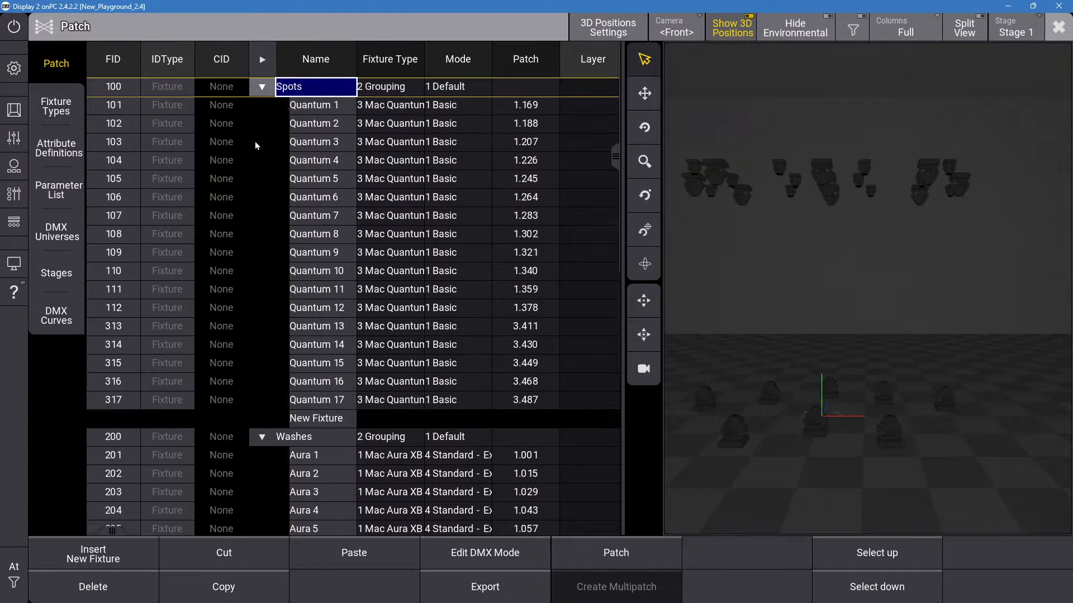
left_click_drag(122, 332, 119, 401)
right_click(118, 399)
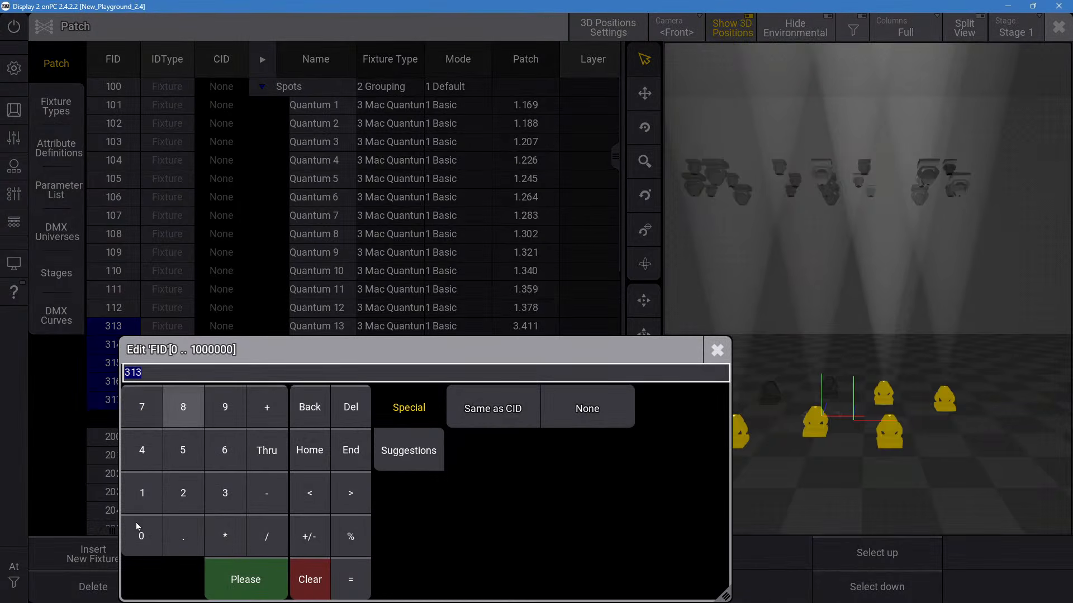
left_click(149, 493)
left_click(151, 493)
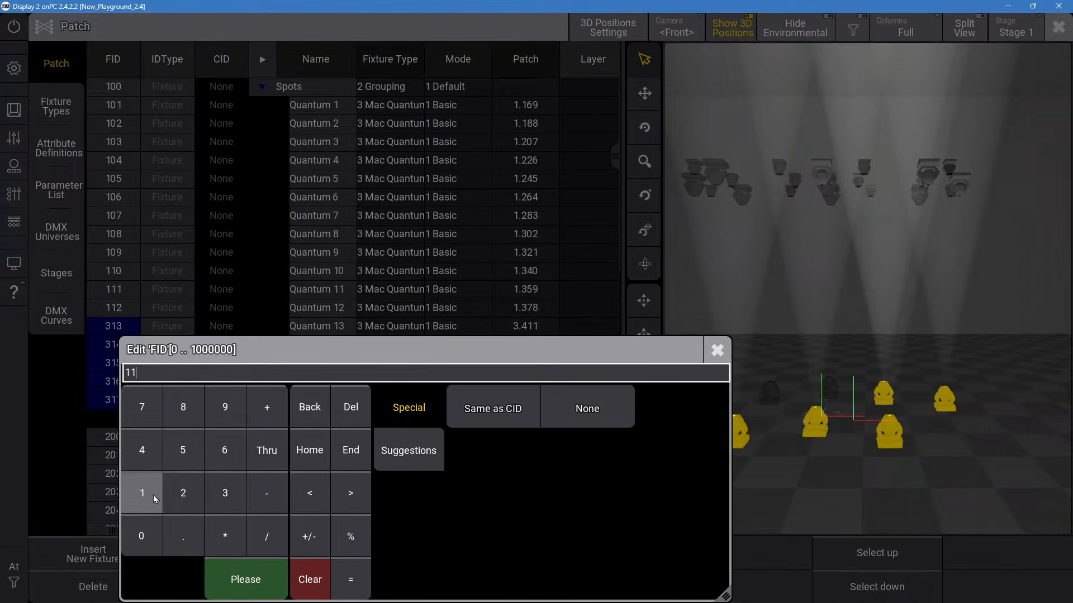
left_click(217, 491)
left_click(251, 570)
Renumber the FIDs of the 15 new pixel bars, Pixel Bar 2 through 16, starting at 302.
key("Down")
key("Down")
key("Down")
key("Down")
key("Down")
key("Down")
key("Down")
key("Down")
key("Down")
key("Down")
key("Down")
key("Down")
key("Down")
key("Down")
key("Down")
key("Down")
key("Down")
key("Down")
key("Down")
key("Down")
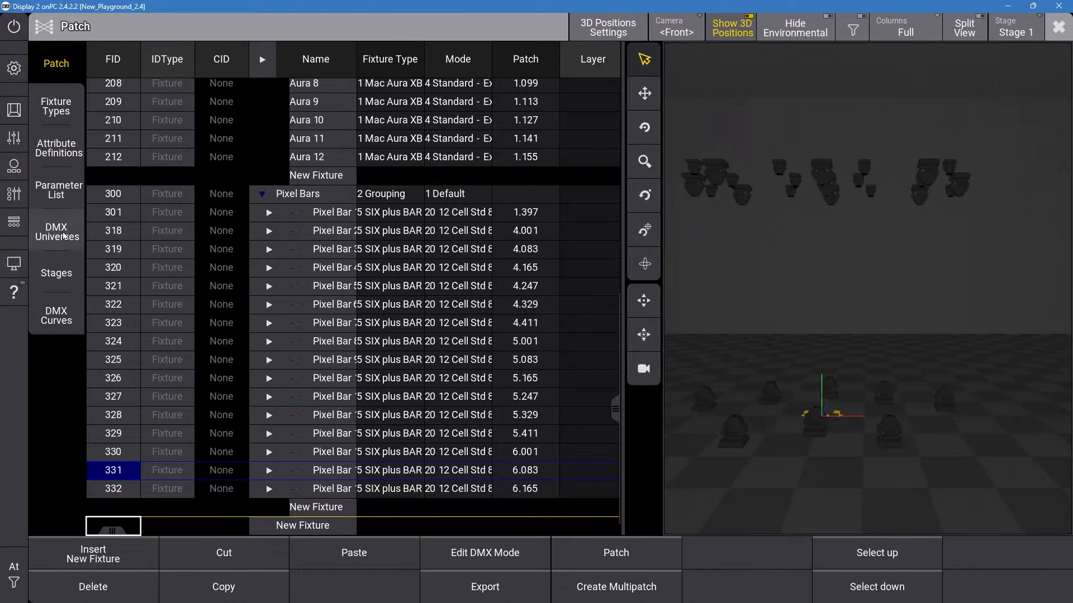
mouse_move(116, 228)
left_mouse_down()
mouse_move(92, 470)
mouse_move(104, 484)
left_mouse_up()
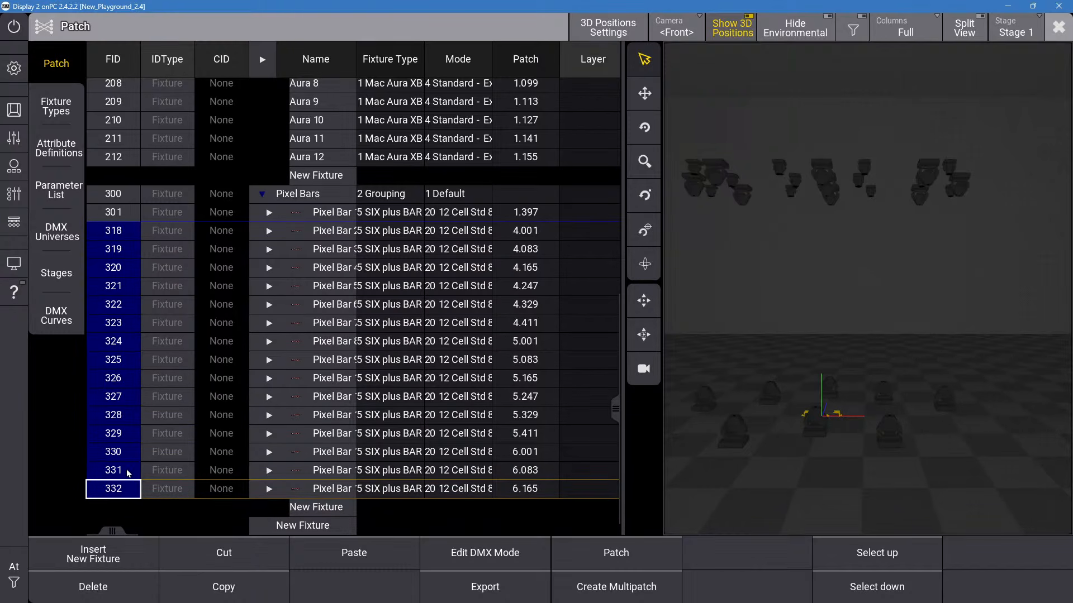
double_click(127, 472)
type("302")
key("Return")
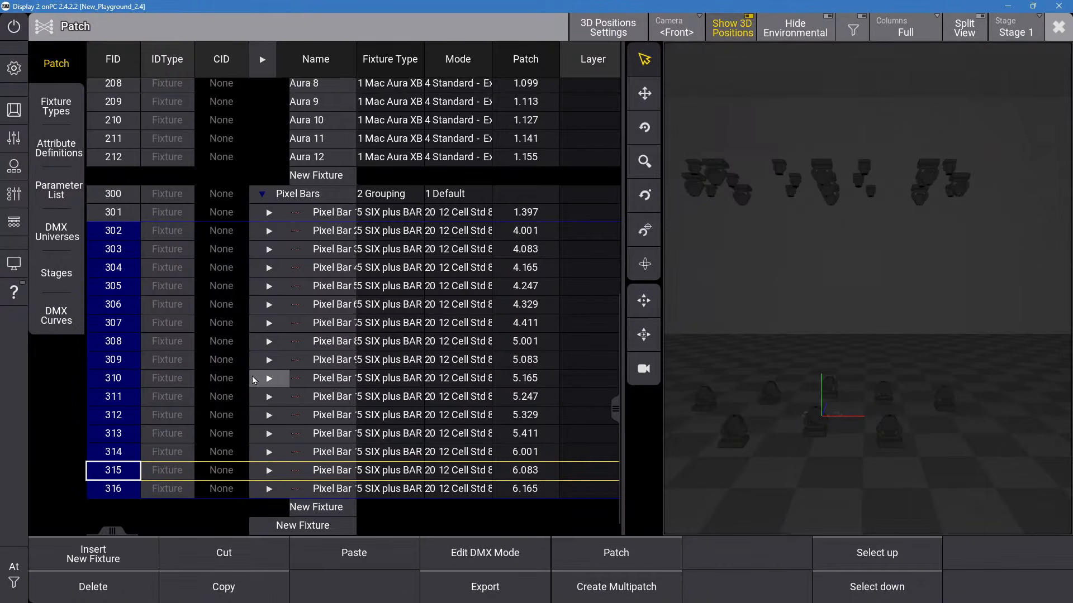
Set the Y rotation of all 16 pixel bars, 301 to 316, to 180 degrees.
left_click(394, 214)
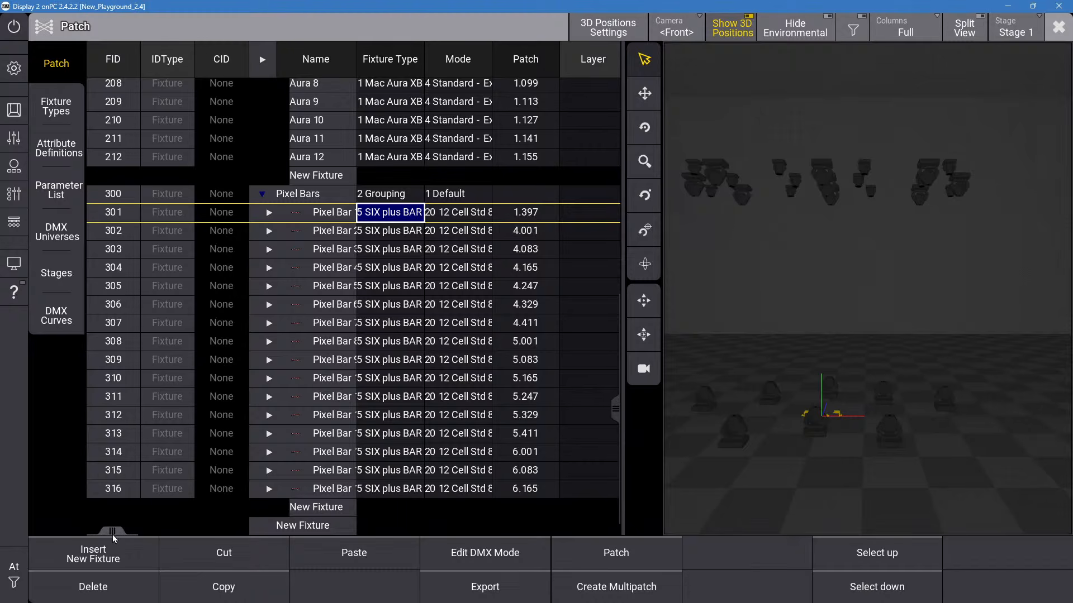
left_click_drag(115, 535, 270, 521)
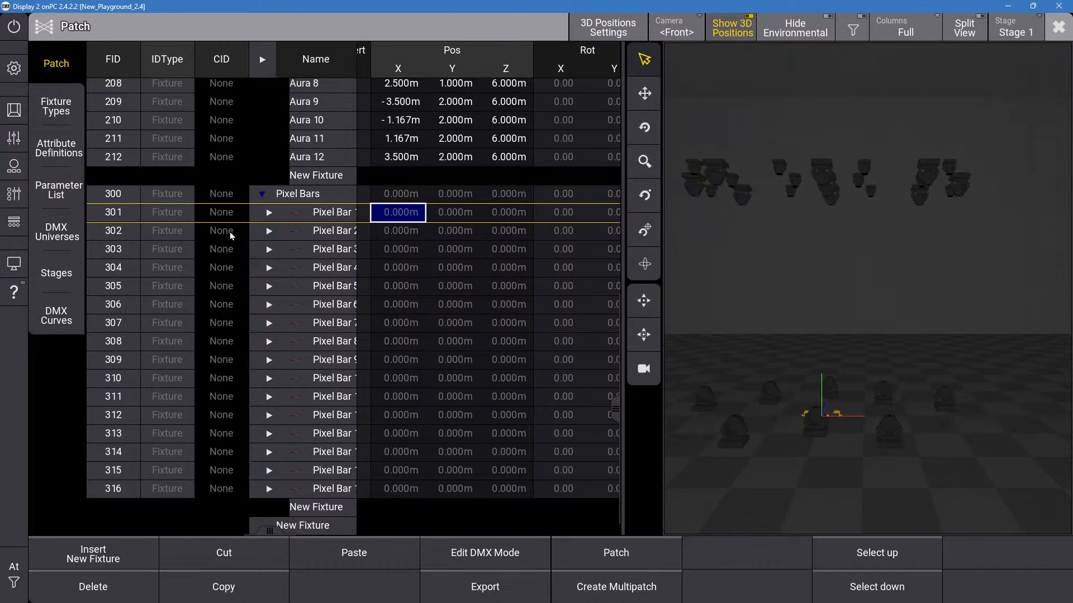
left_click(501, 218)
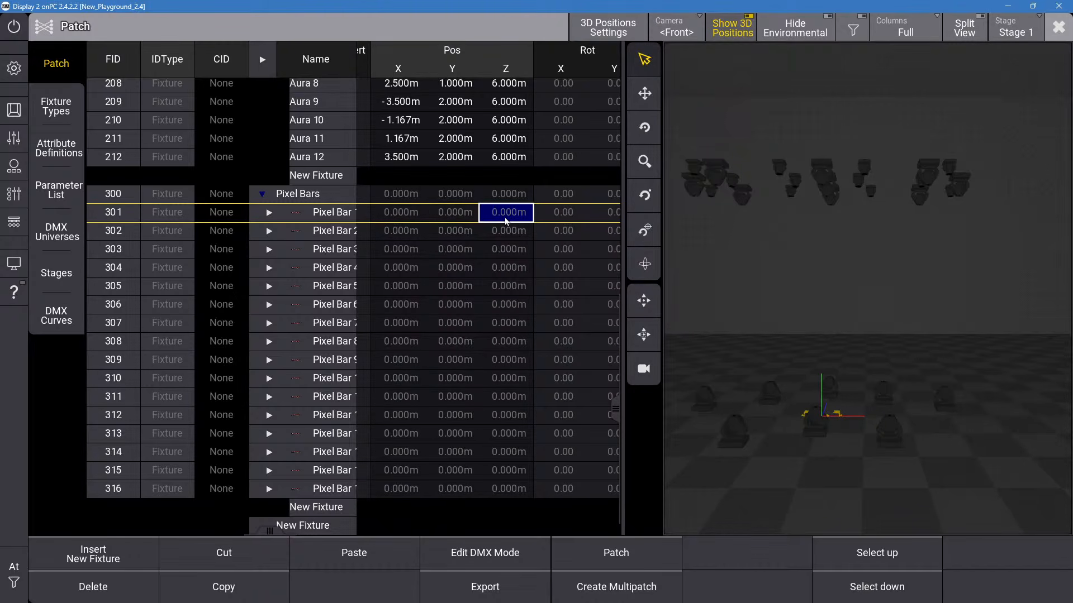
left_click_drag(275, 530, 296, 531)
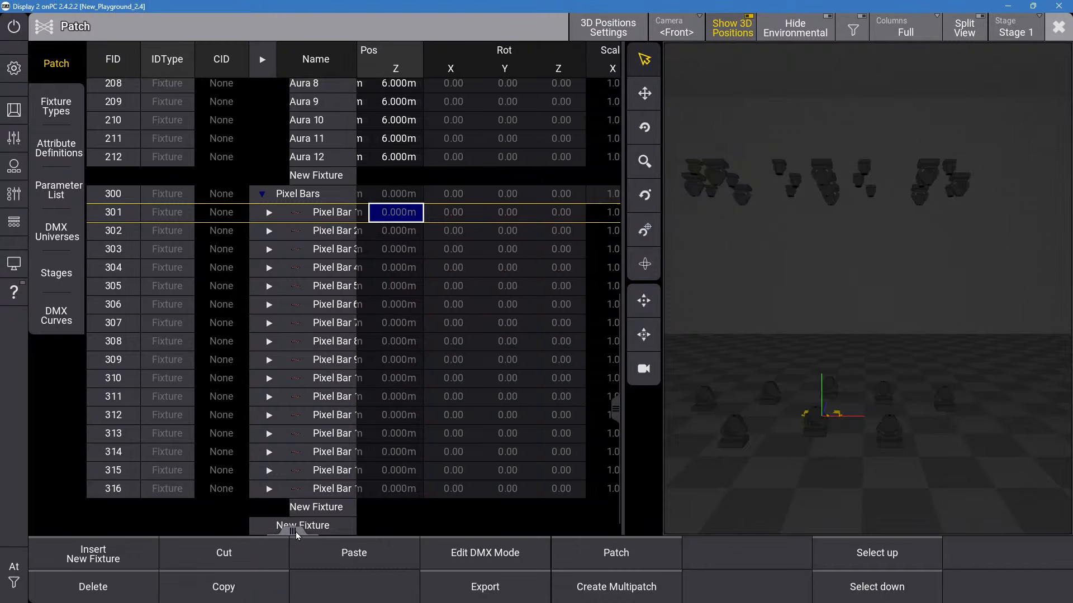
left_click_drag(505, 214, 509, 493)
right_click(508, 492)
left_click(484, 500)
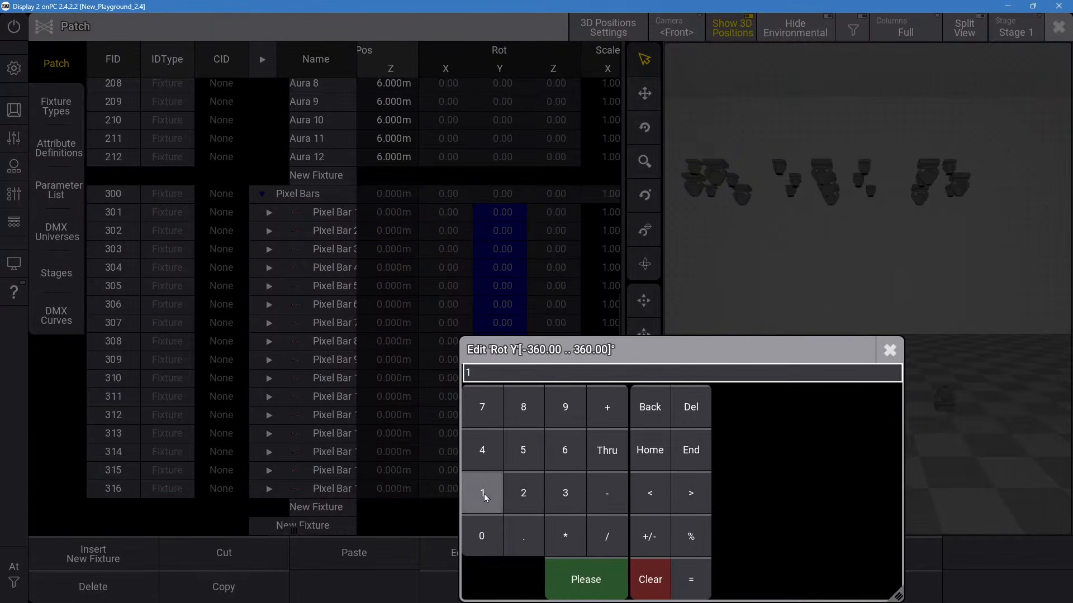
left_click(519, 416)
left_click(482, 536)
left_click(601, 590)
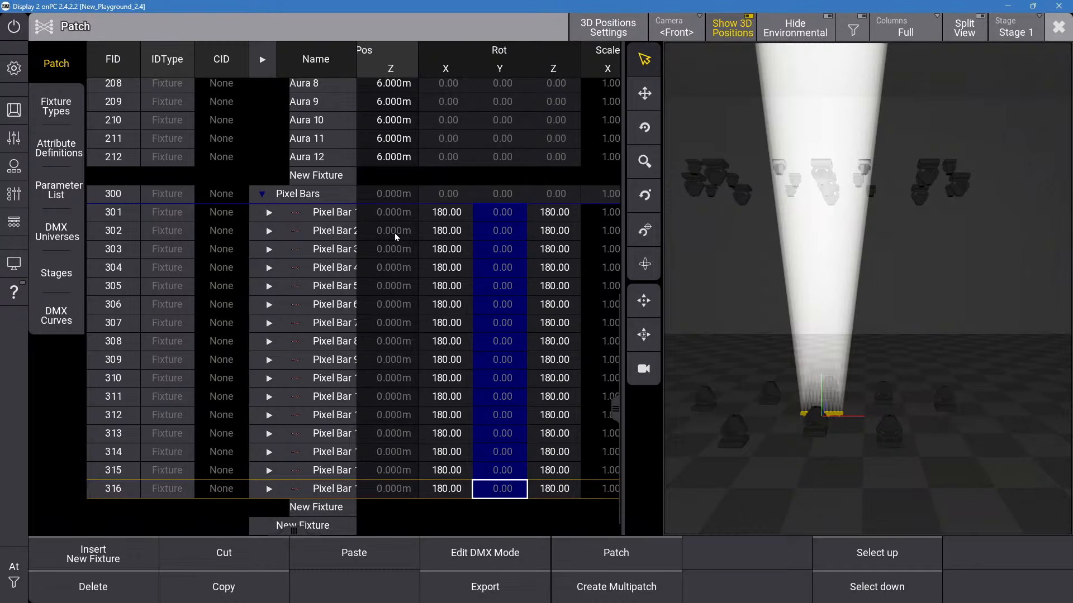
Set the Z rotation of all 16 pixel bars to 90 degrees.
left_click(545, 214)
left_click_drag(557, 236, 554, 489)
left_click(554, 489)
left_click(566, 419)
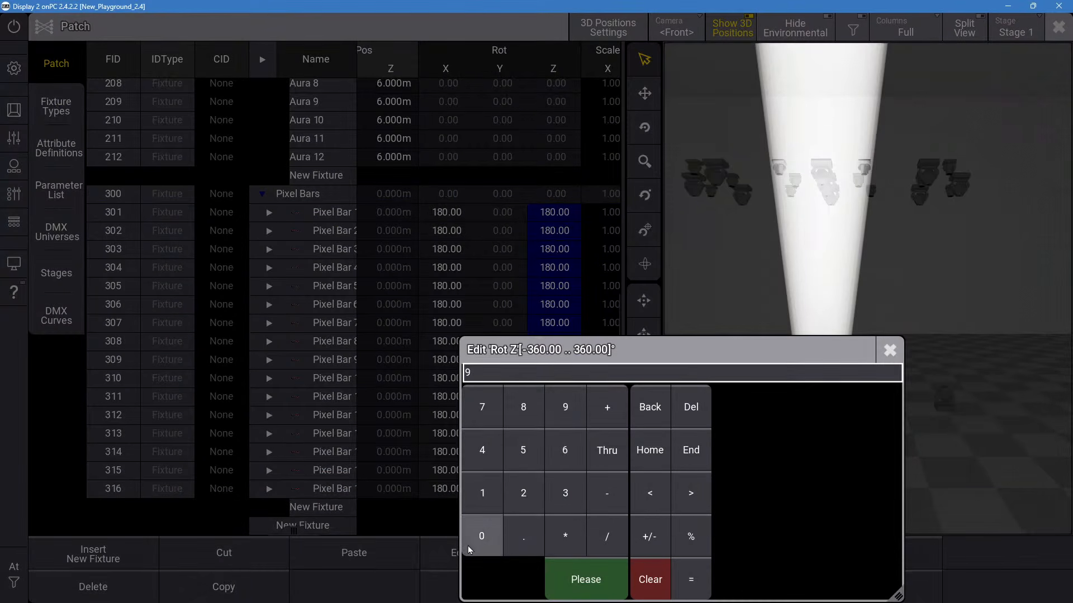
left_click(470, 542)
left_click(576, 579)
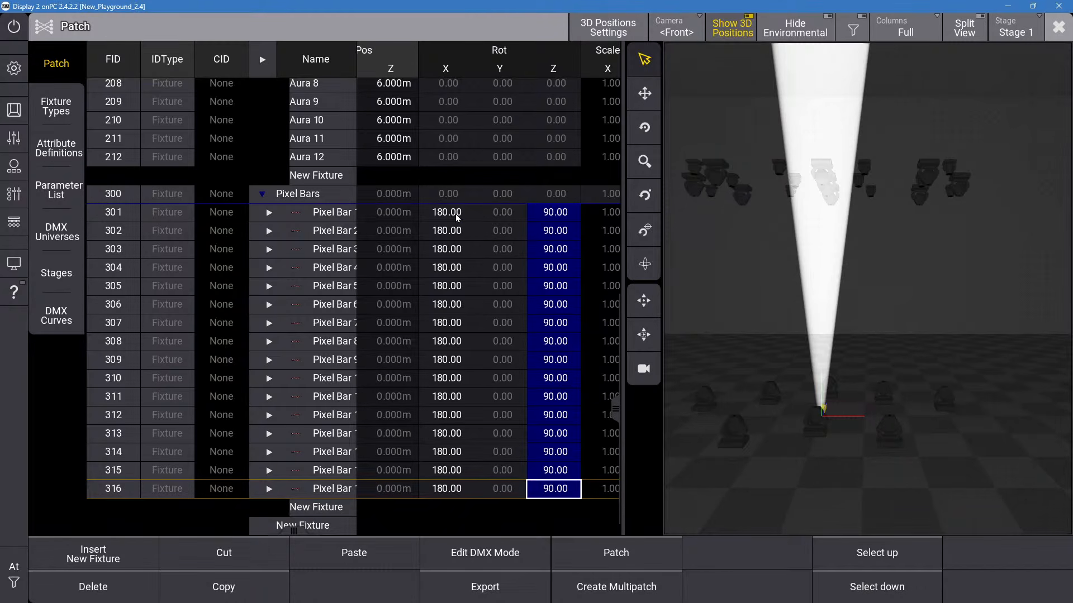
Try an X rotation of -90 degrees on all 16 pixel bars.
left_click_drag(454, 213, 447, 489)
left_click(447, 489)
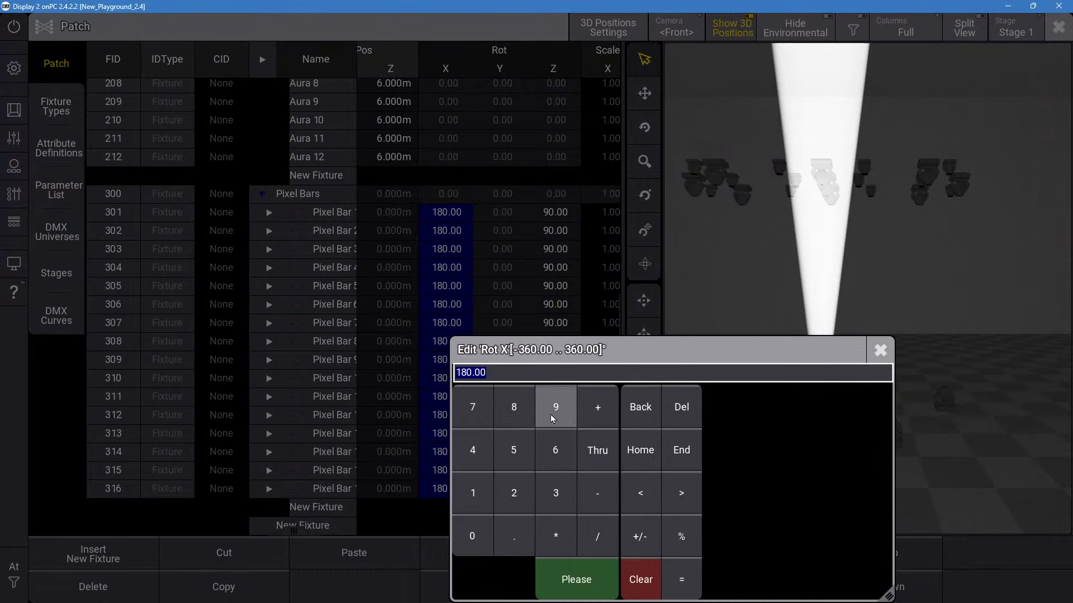
left_click(600, 493)
left_click(557, 417)
left_click(471, 535)
left_click(565, 577)
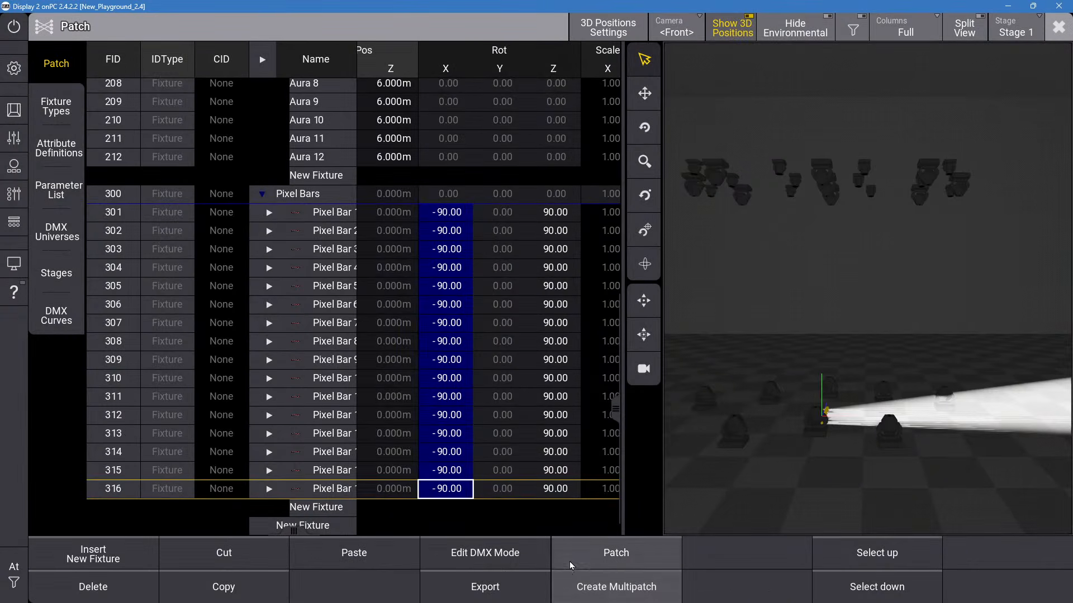
Set the X rotation of all 16 pixel bars back to 180 degrees.
right_click(460, 234)
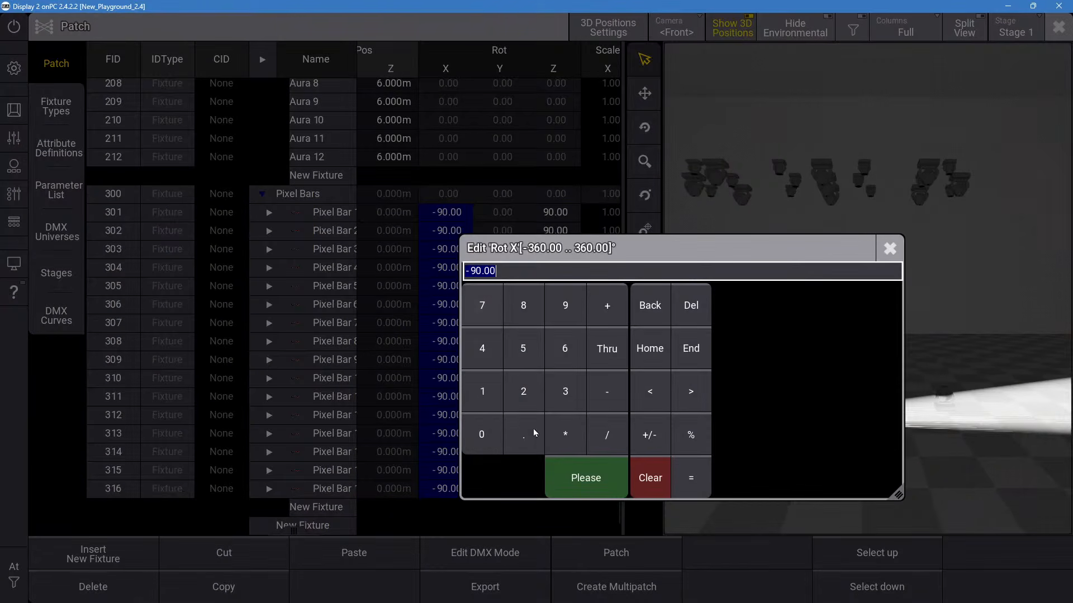
left_click(482, 391)
left_click(523, 305)
left_click(482, 434)
left_click(586, 477)
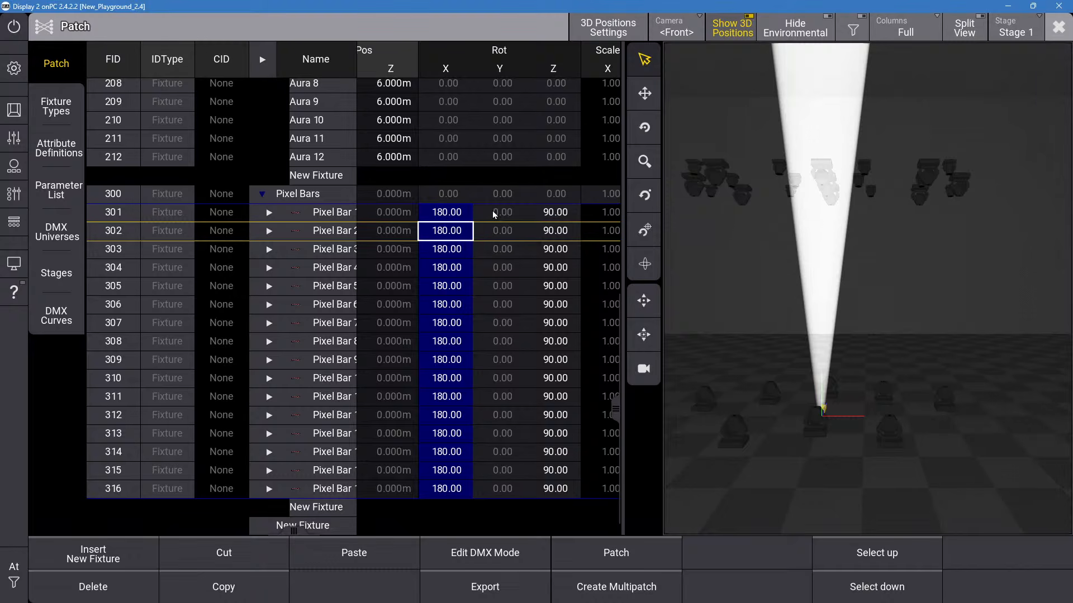
Try a Y rotation of 90 degrees on pixel bars 301 to 316.
left_click_drag(493, 214, 508, 494)
left_click(508, 494)
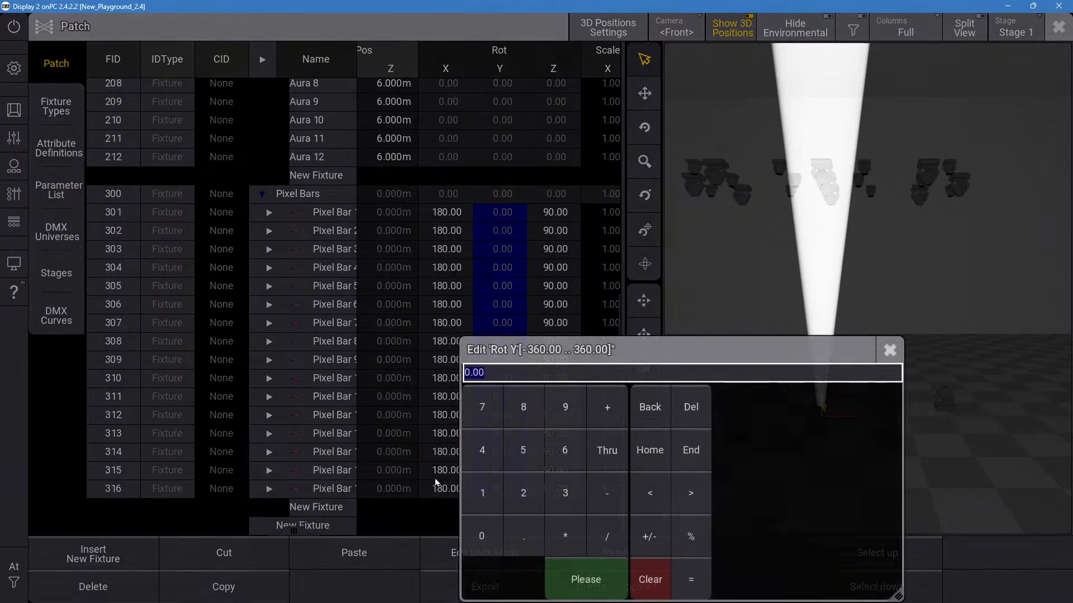
left_click(564, 407)
left_click(495, 531)
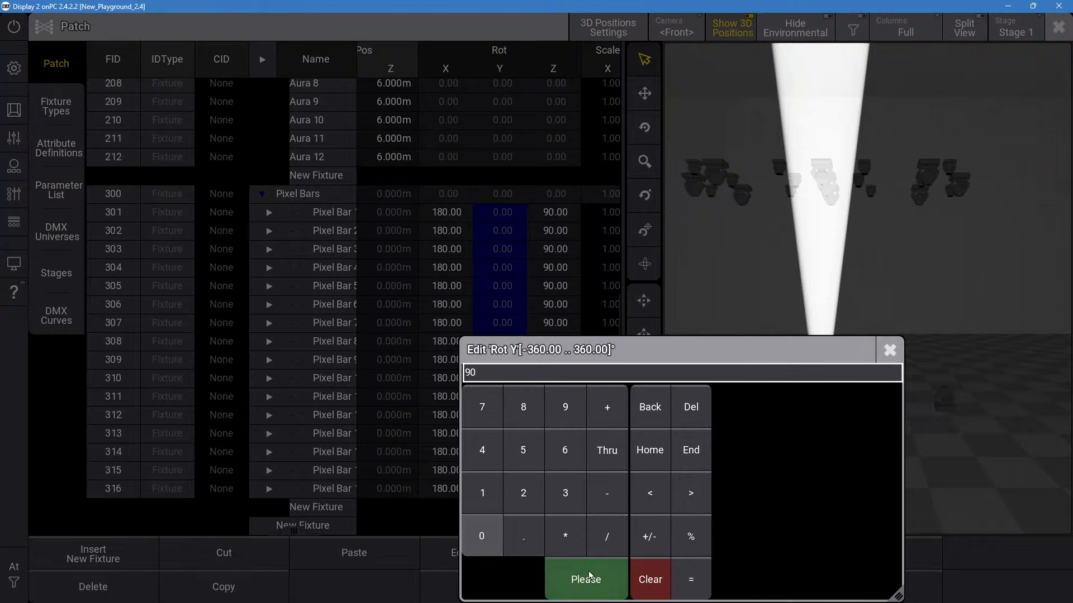
left_click(589, 571)
Set the Y rotation of all 16 pixel bars to 270 degrees.
left_click(508, 346)
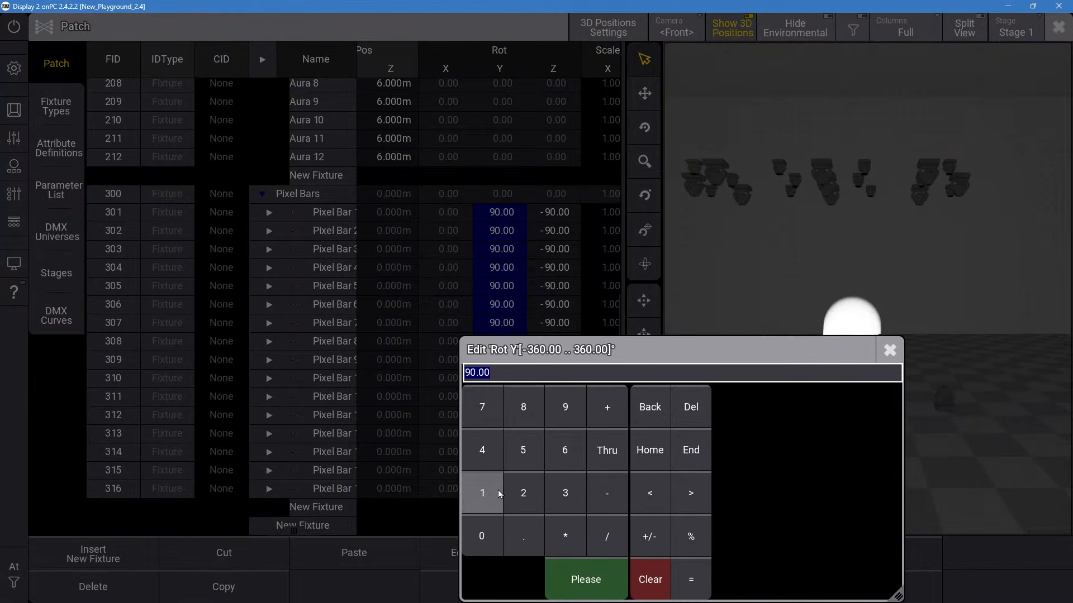
left_click(524, 492)
left_click(483, 411)
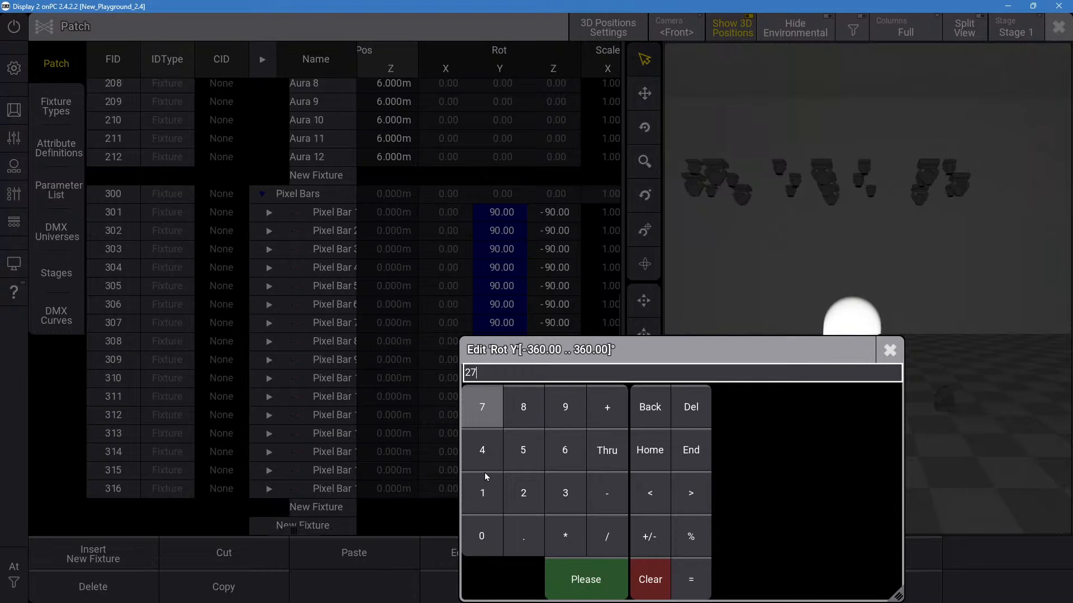
left_click(494, 536)
left_click(605, 578)
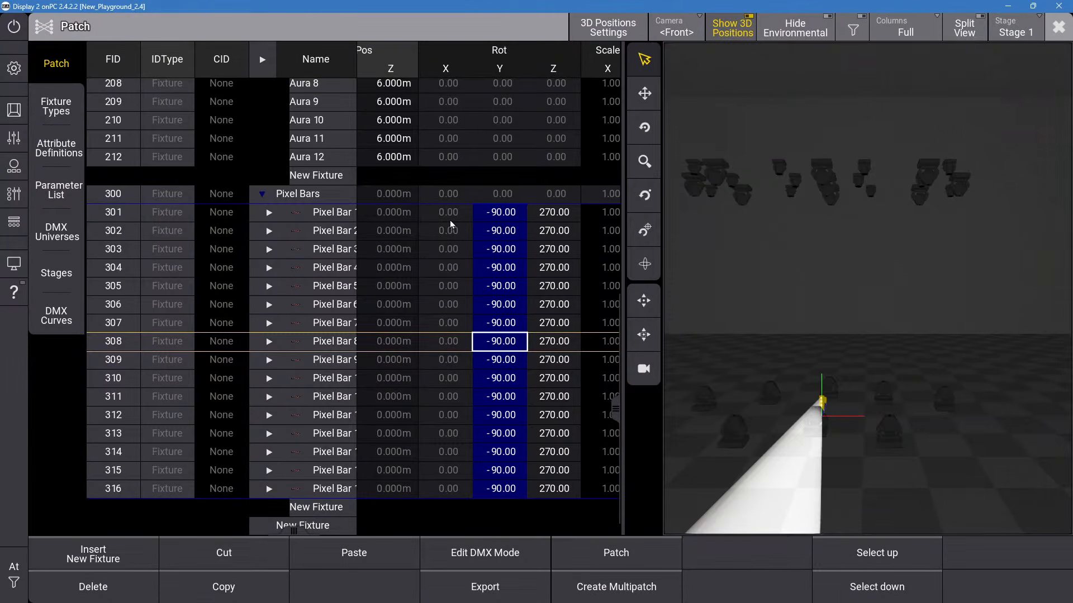
left_click_drag(451, 220, 465, 489)
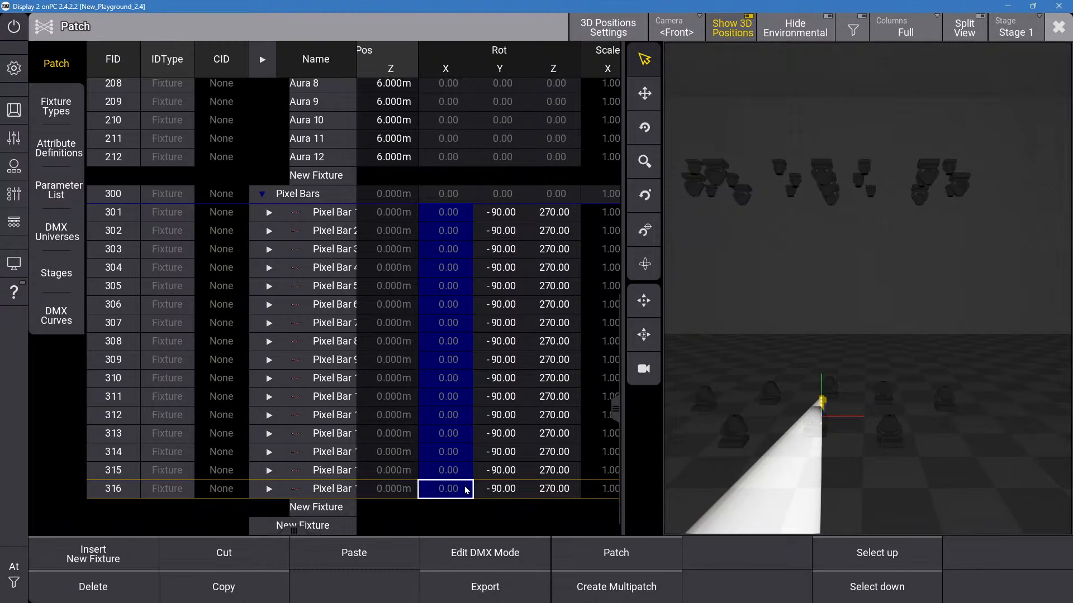
left_click(487, 436)
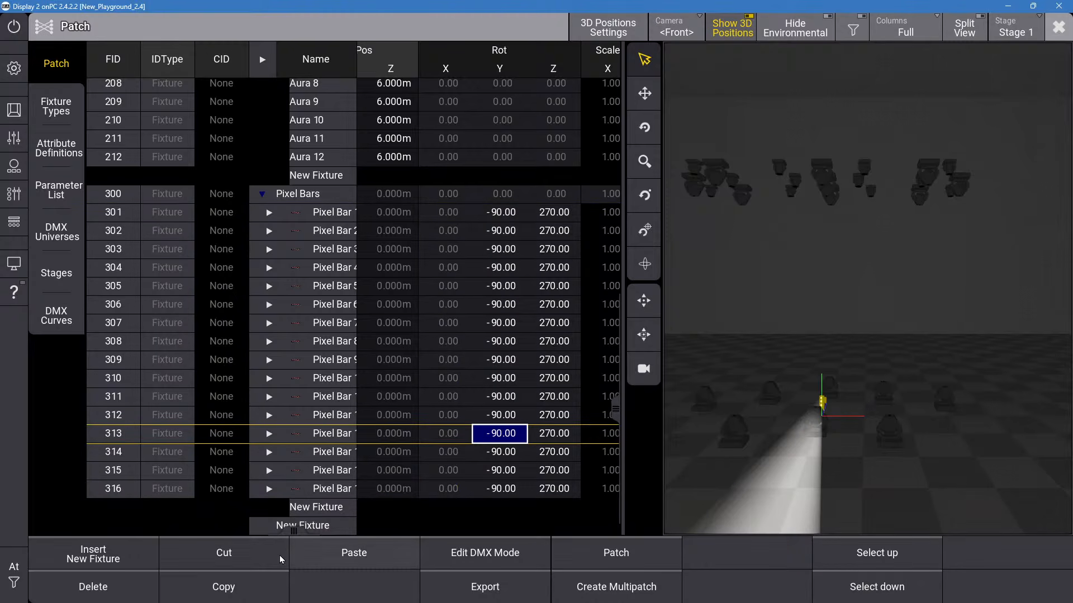
Set the Z position of all 16 pixel bars to 2 m.
mouse_move(296, 532)
left_mouse_down()
mouse_move(231, 512)
mouse_move(293, 518)
mouse_move(285, 524)
left_mouse_up()
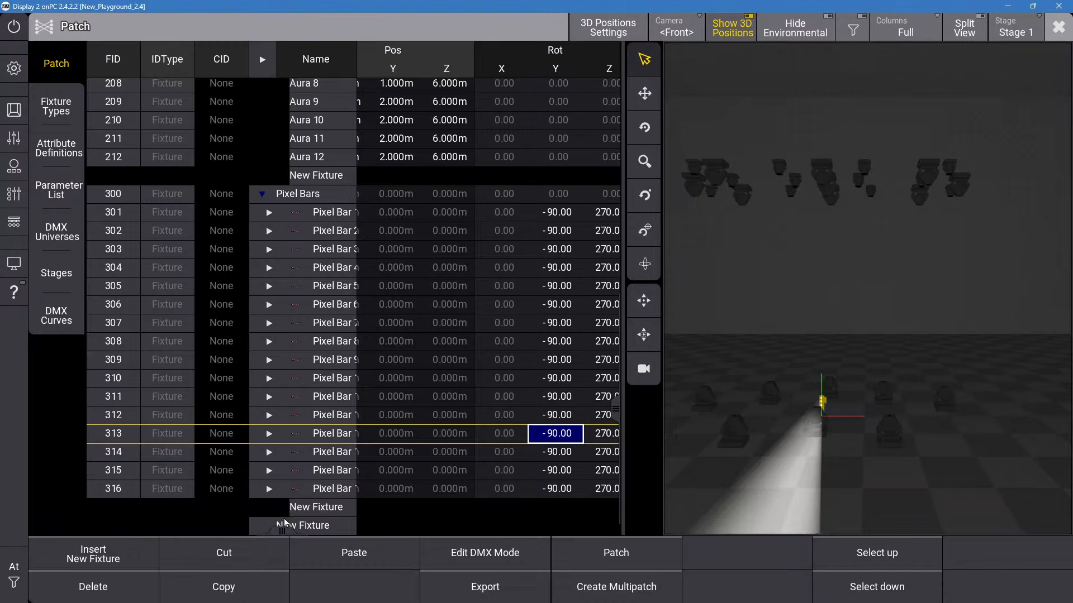
left_click(445, 213)
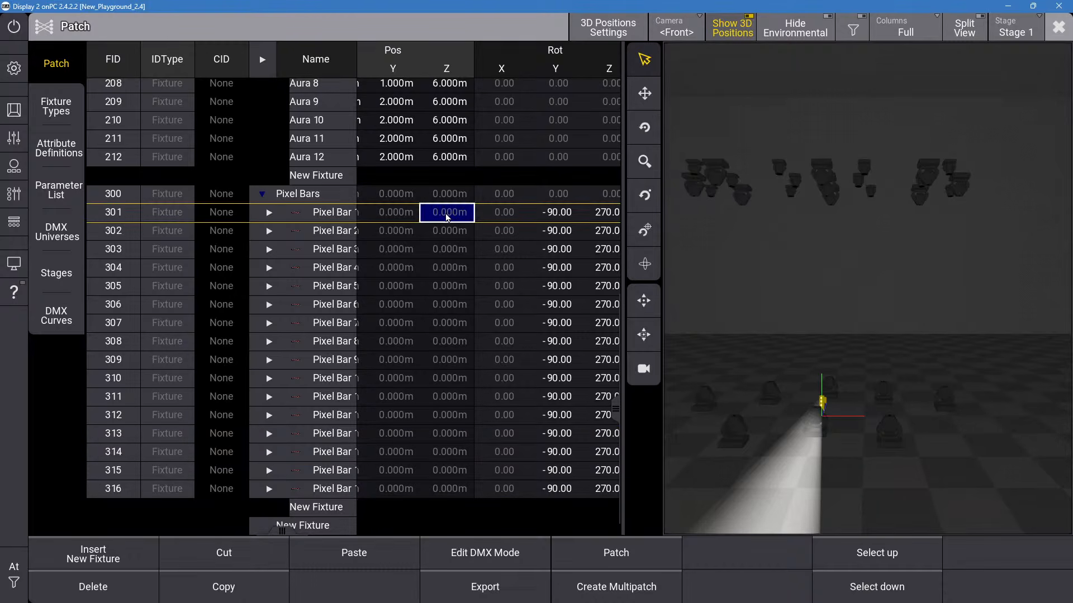
left_click_drag(447, 217, 457, 491)
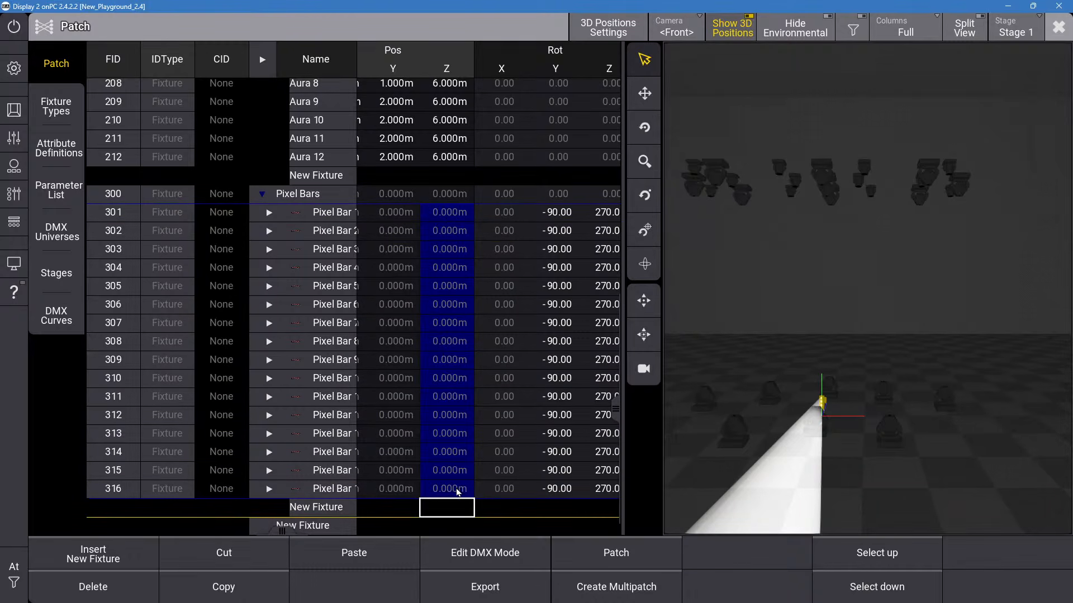
left_click(457, 492)
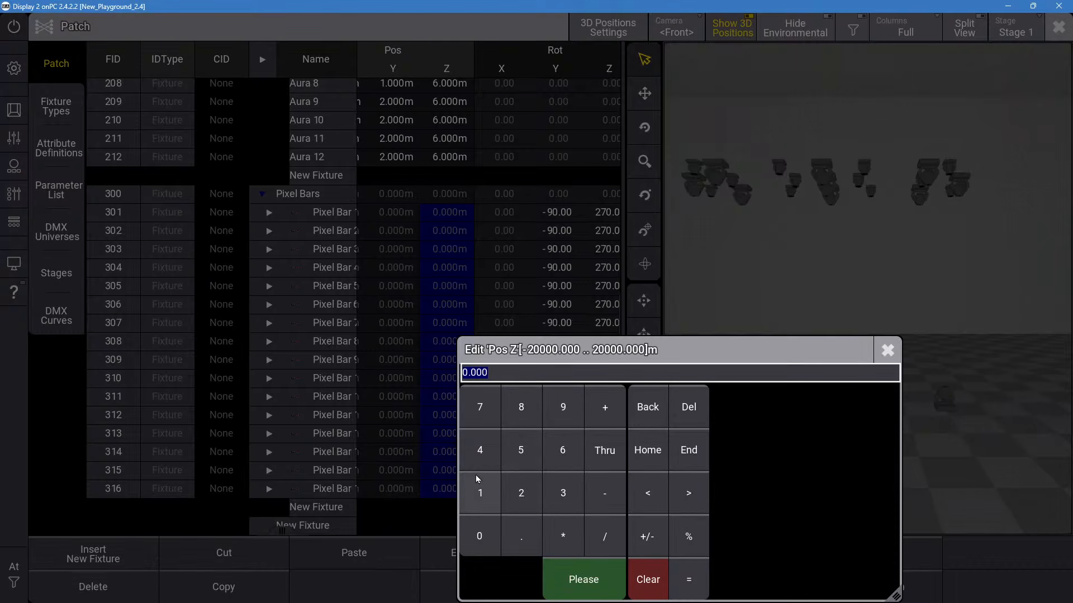
left_click(528, 498)
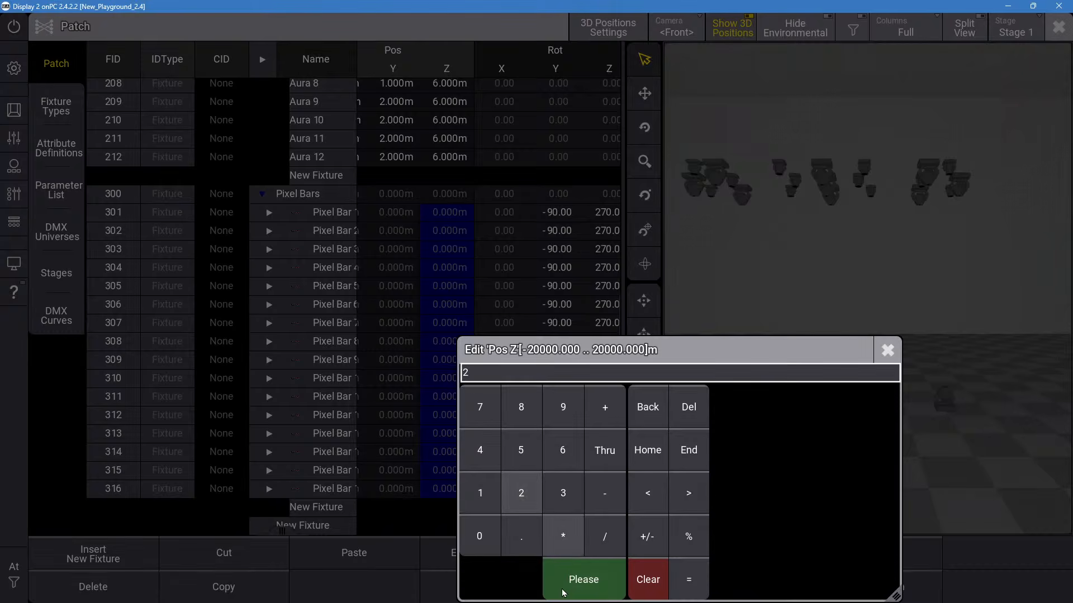
left_click(571, 566)
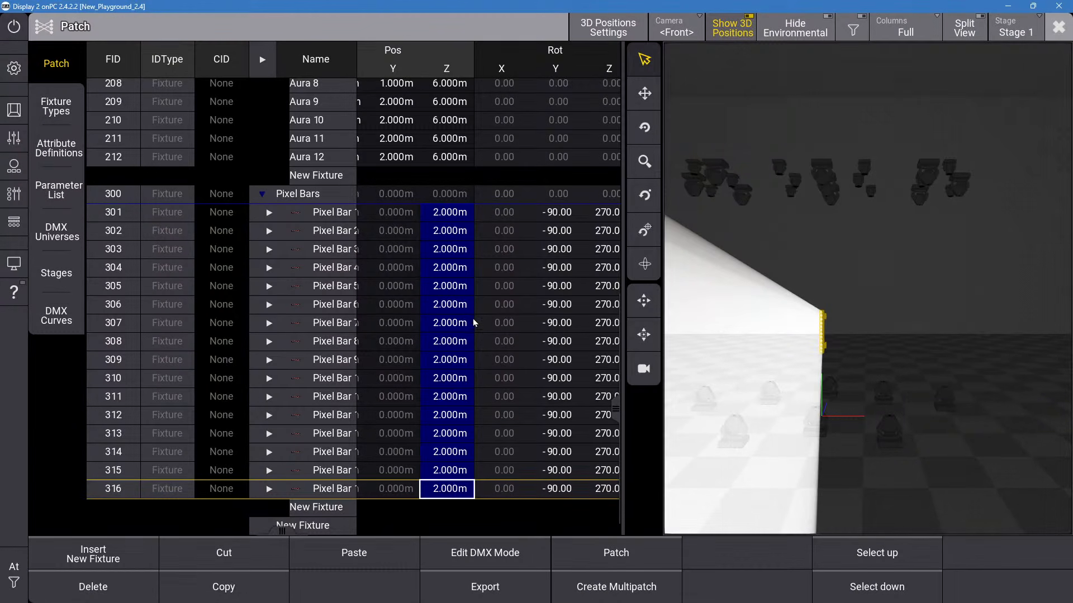
Try spreading the X positions of pixel bars 301 to 308 evenly from -2 m to 2 m.
left_click(465, 286)
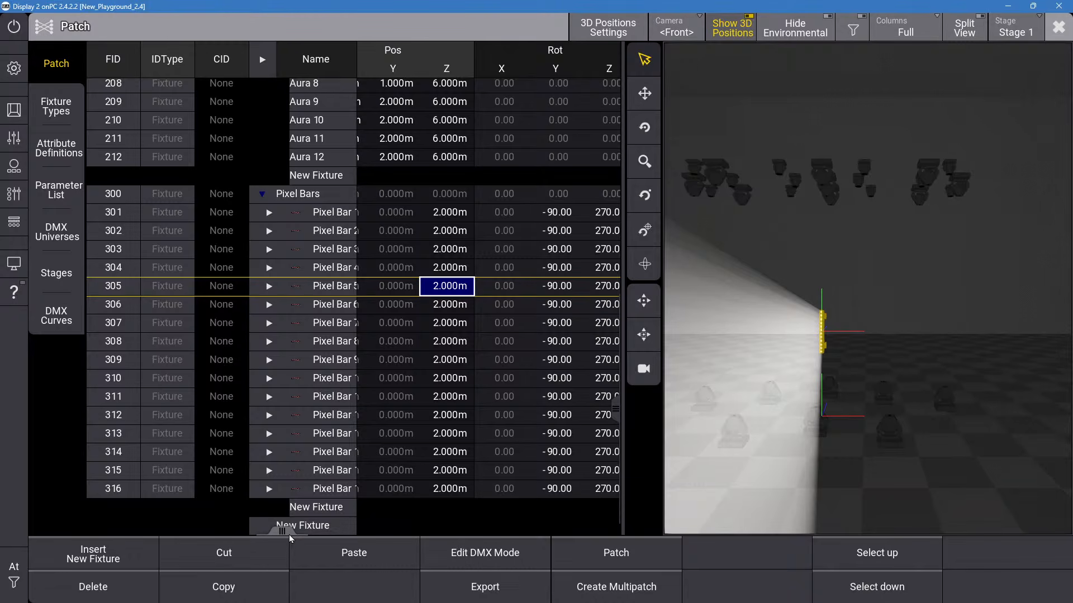
left_click_drag(289, 535, 277, 536)
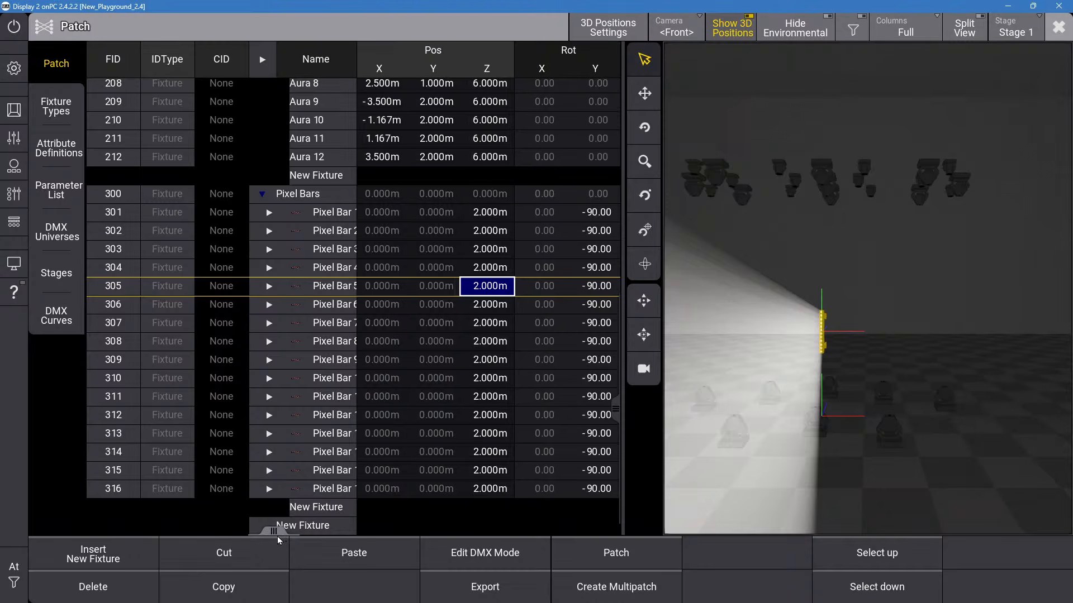
left_click(406, 218)
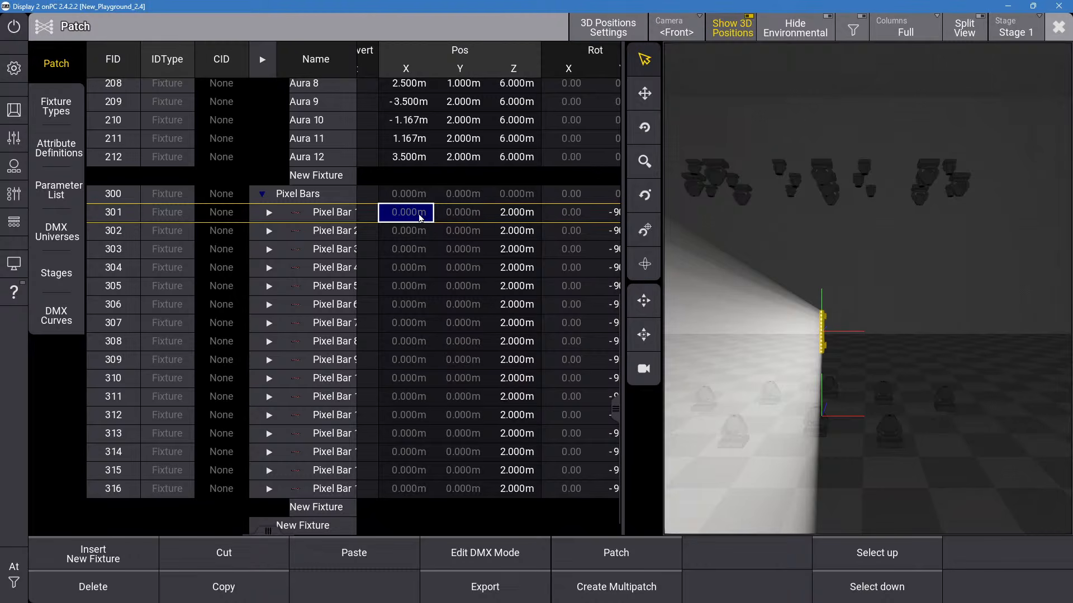
left_click_drag(423, 217, 406, 341)
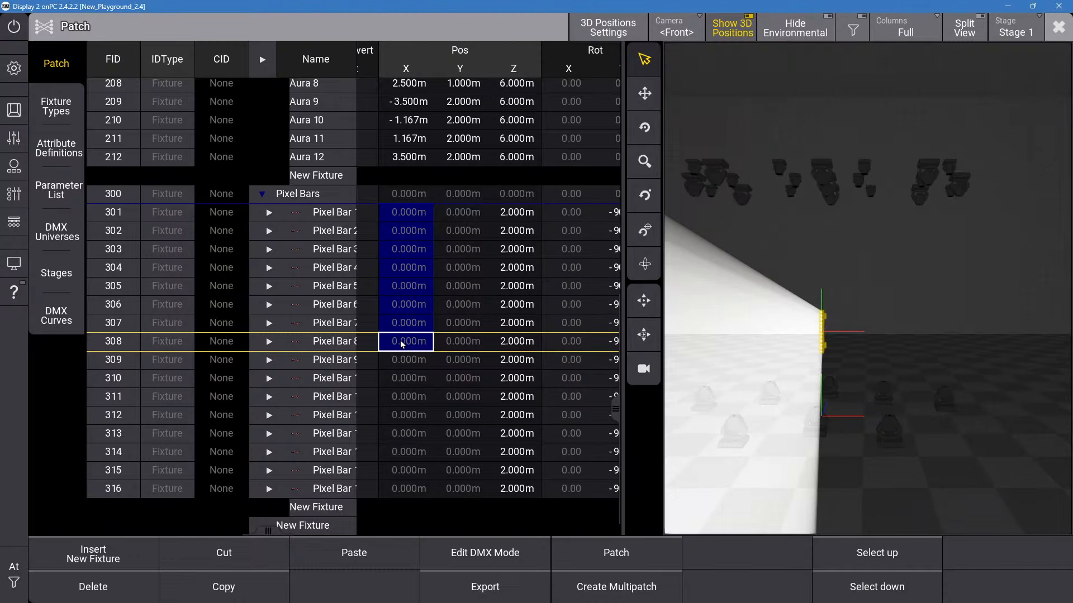
double_click(401, 342)
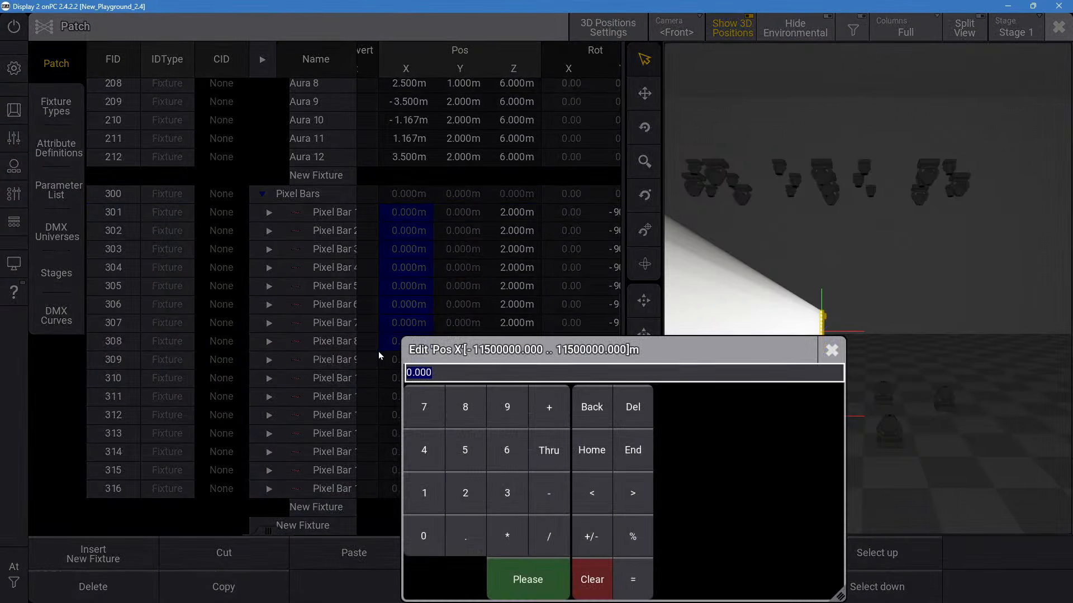
left_click(548, 493)
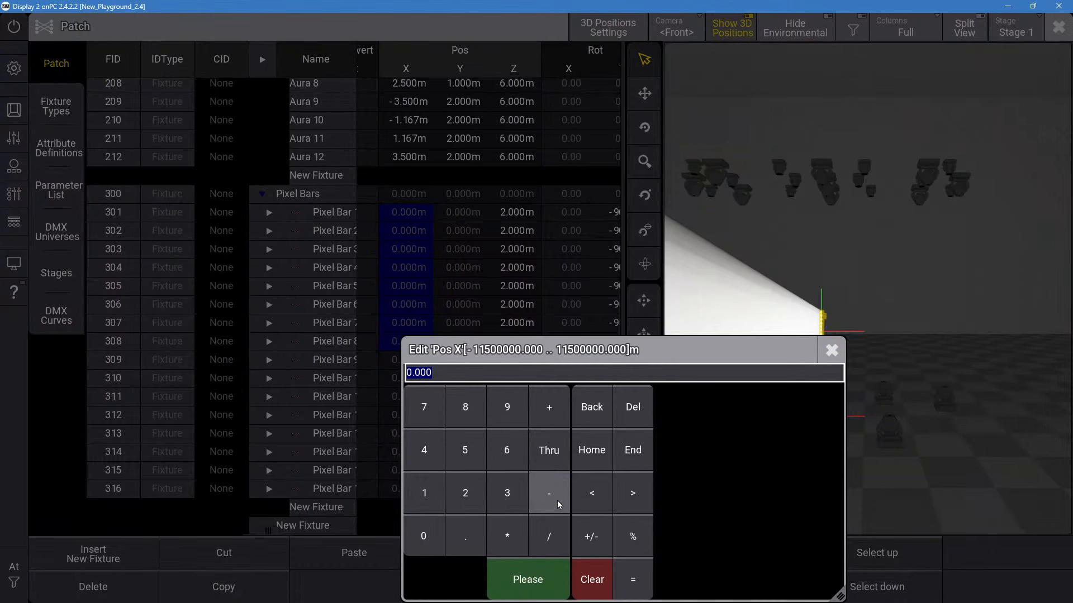
left_click(464, 503)
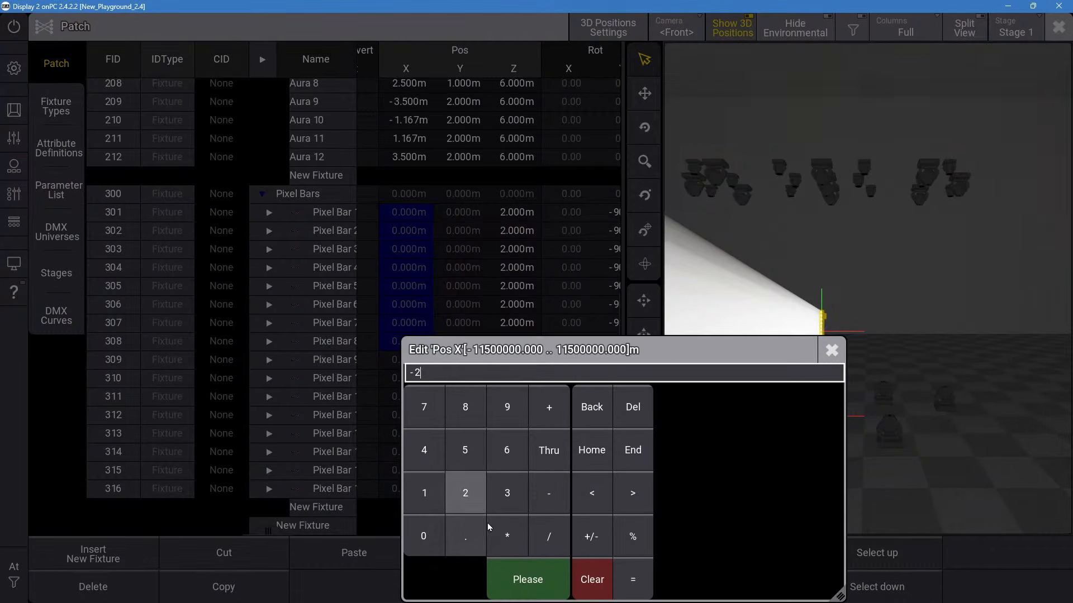
left_click(529, 462)
left_click(475, 495)
left_click(520, 573)
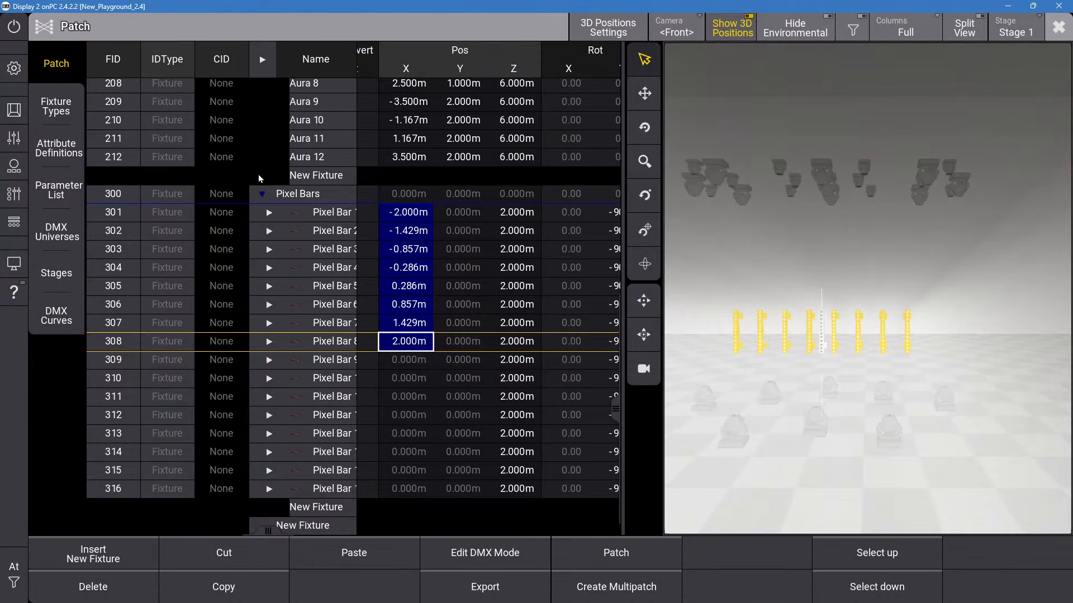
left_click(460, 214)
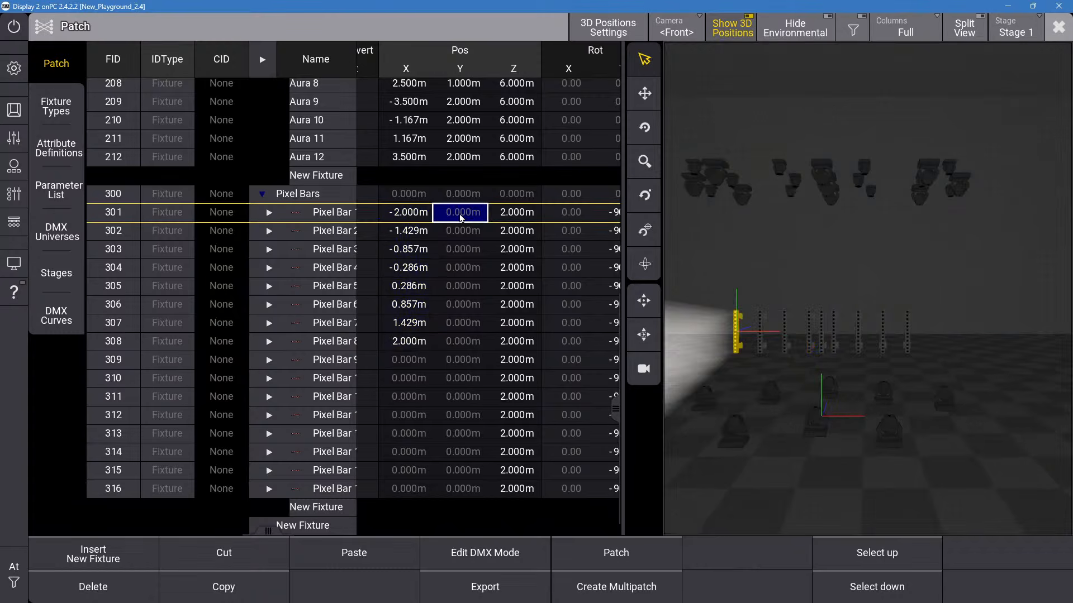
left_click(460, 342, "shift")
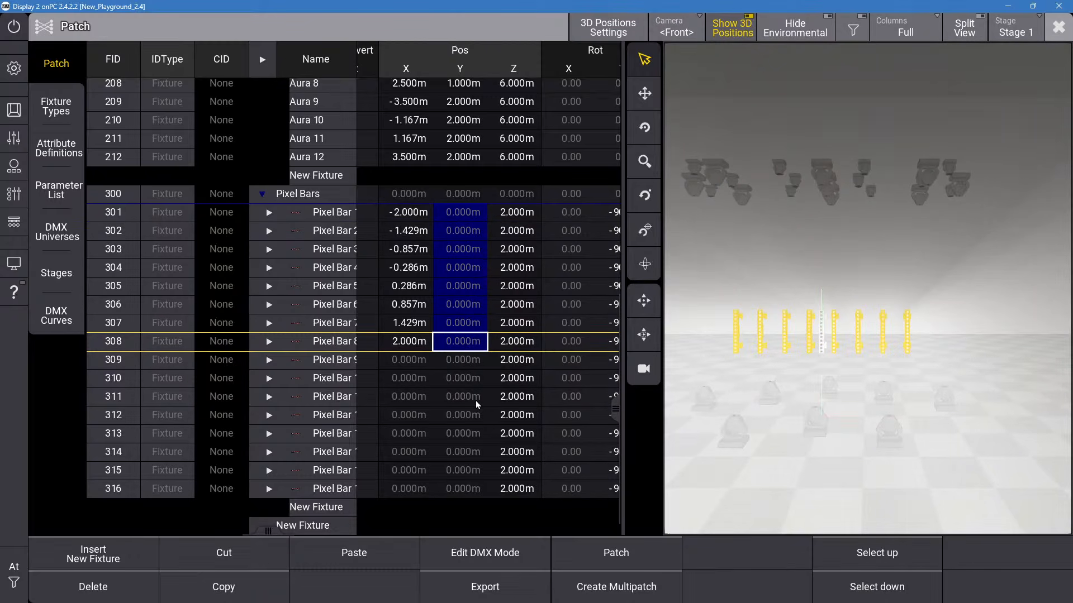
left_click(476, 400)
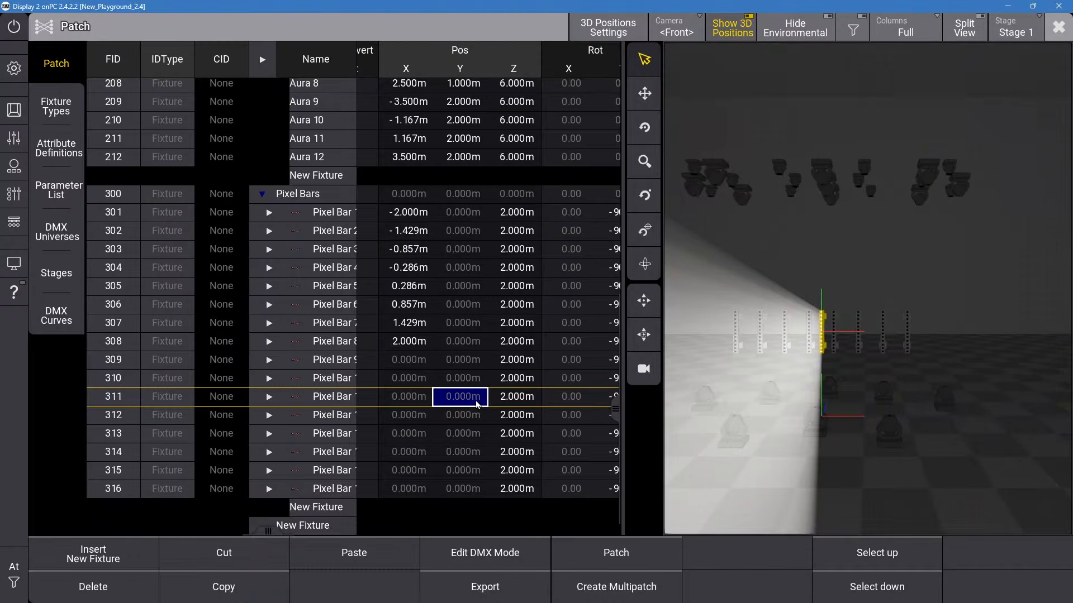
Set the Z position of pixel bars 301 to 308 to 3 m.
left_click(514, 197)
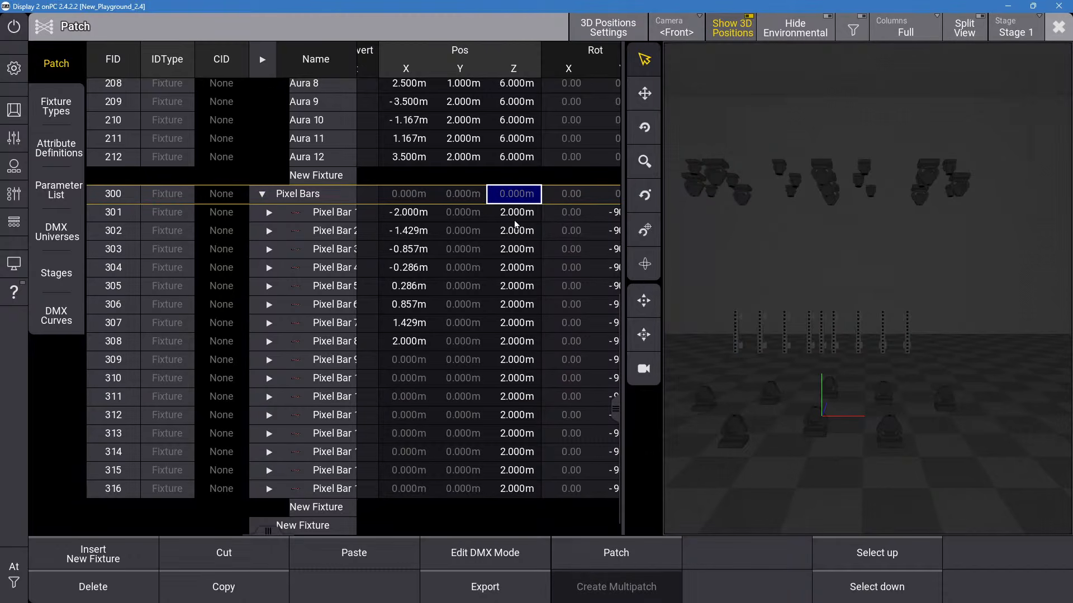
left_click_drag(515, 219, 516, 345)
left_click(517, 344)
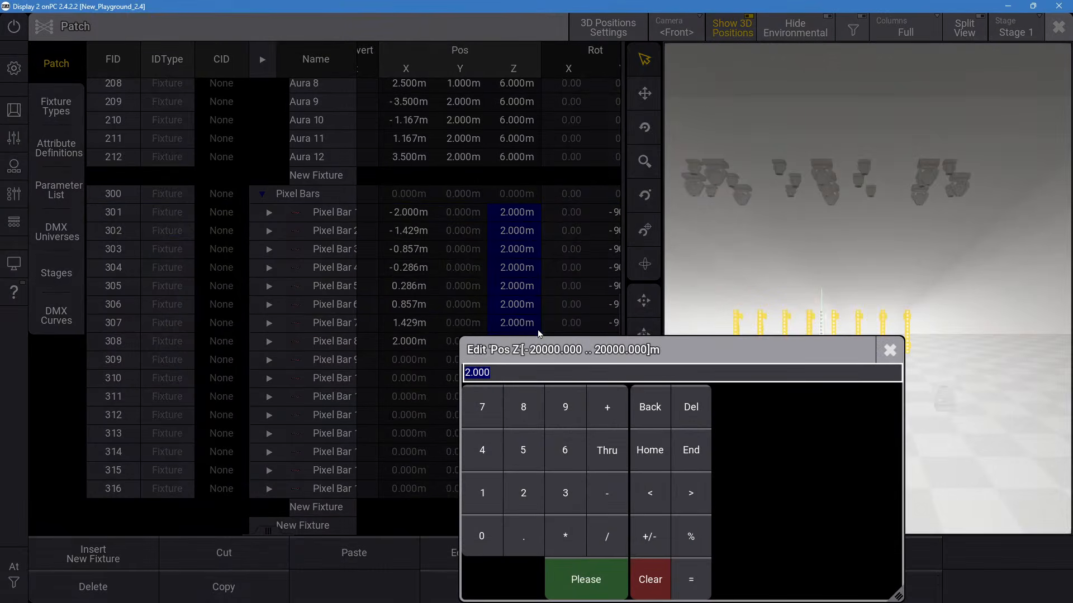
left_click(565, 492)
left_click(604, 574)
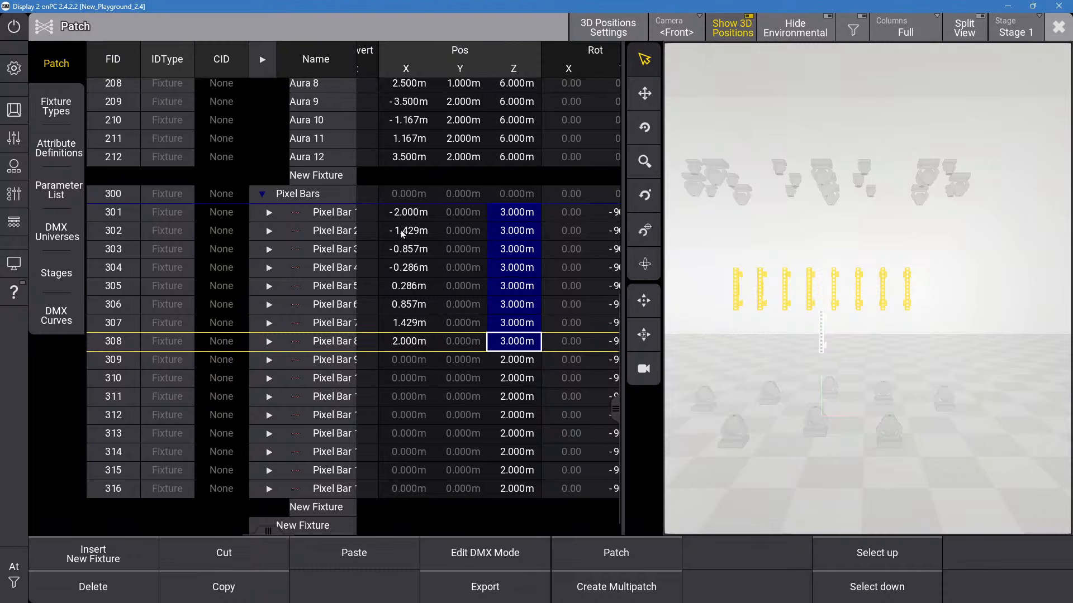
Spread the X positions of pixel bars 301 to 308 evenly from -4 m to 4 m.
left_click_drag(414, 216, 405, 346)
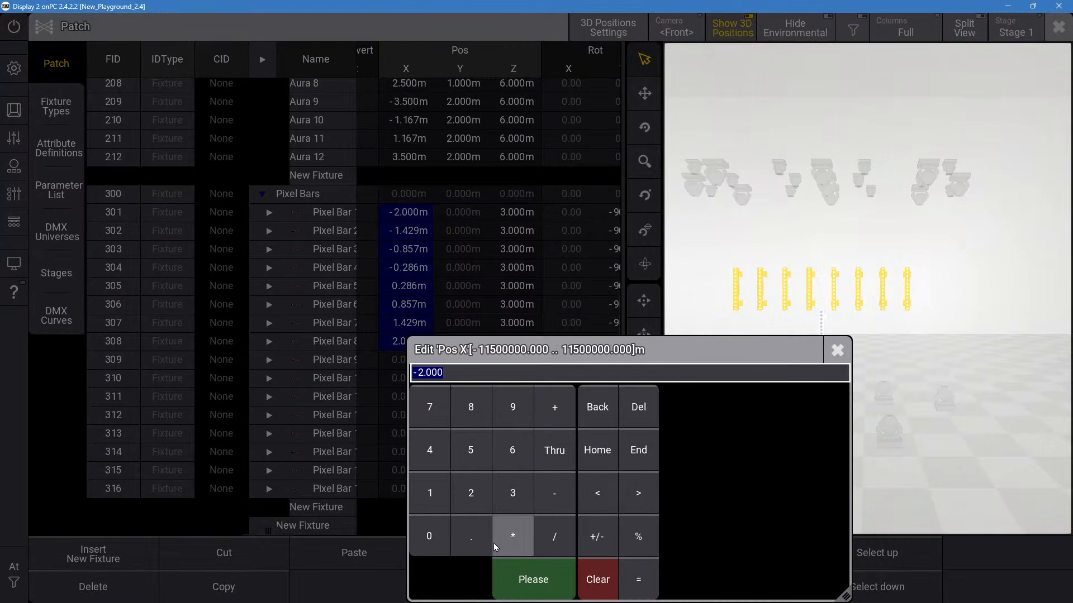
left_click(555, 492)
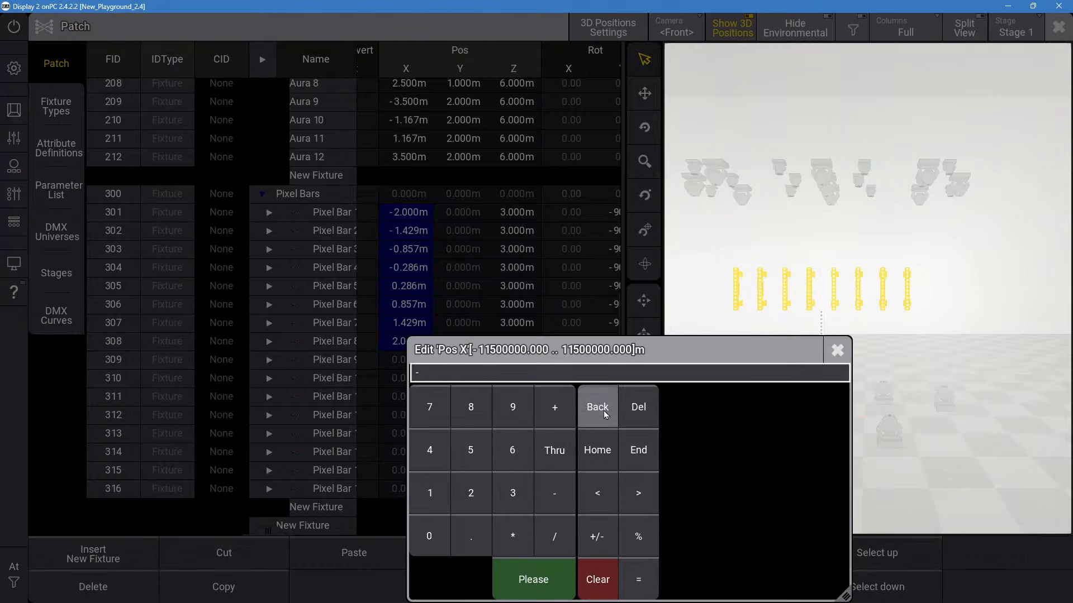
left_click(430, 453)
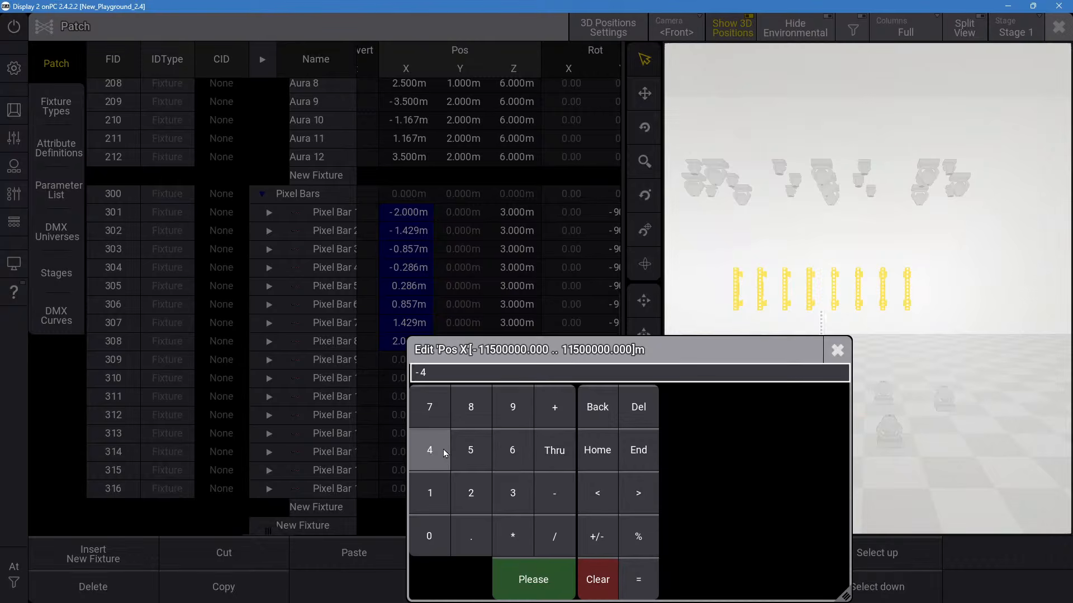
left_click(558, 464)
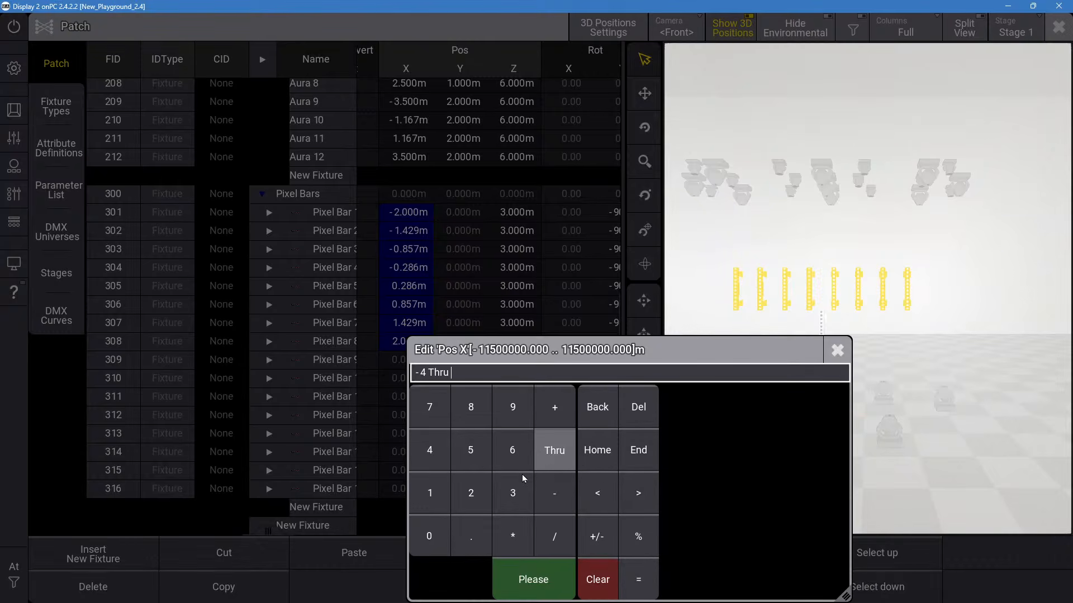
left_click(436, 451)
left_click(506, 569)
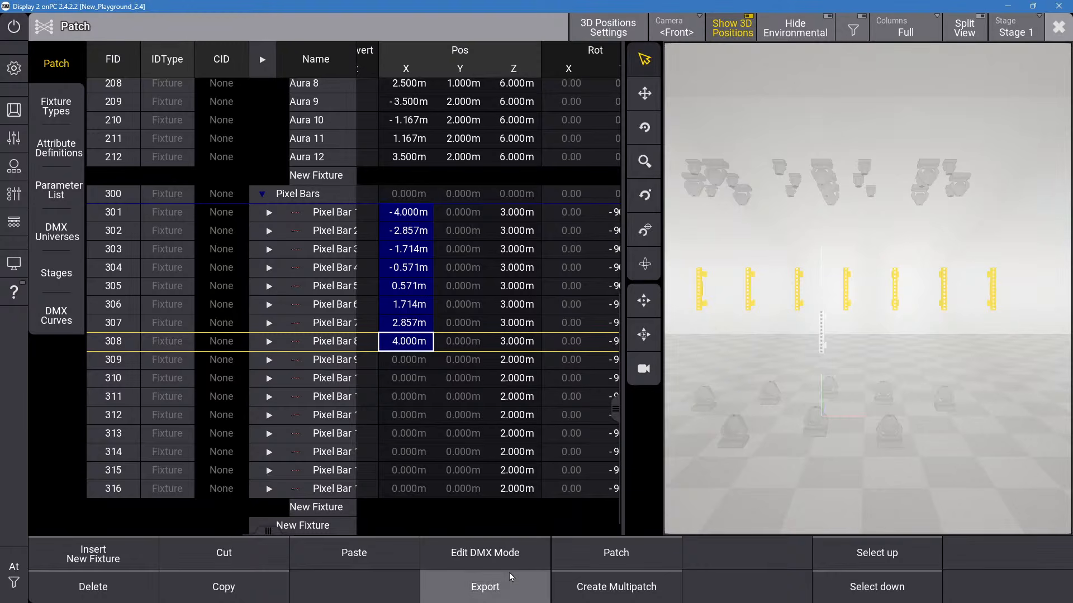
Try spreading the X positions of pixel bars 309 to 316 evenly from -3.8 m to 3.8 m.
left_click(411, 360)
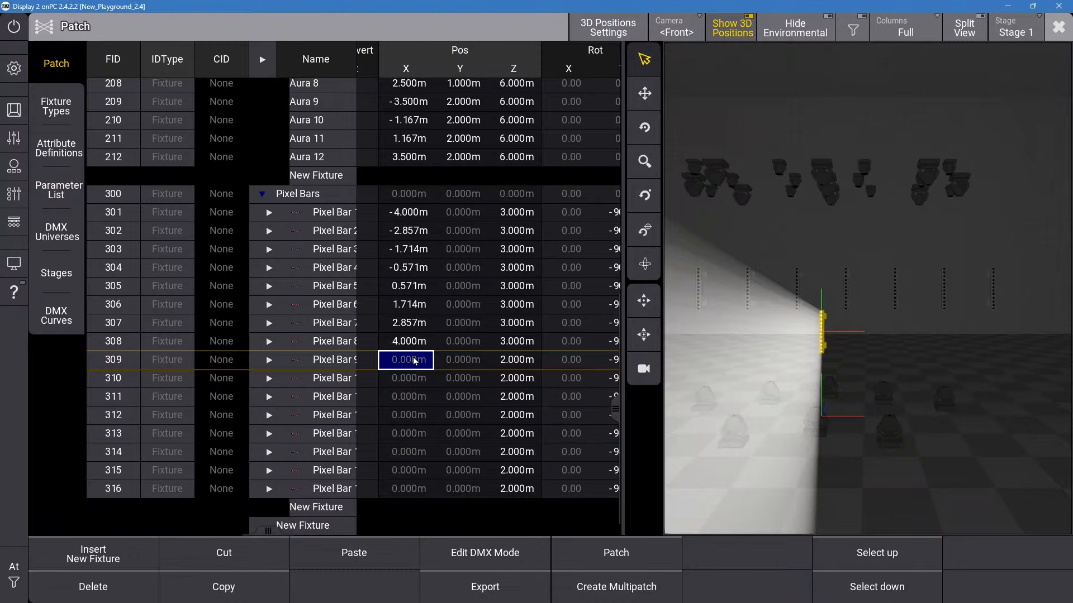
left_click_drag(414, 362, 420, 495)
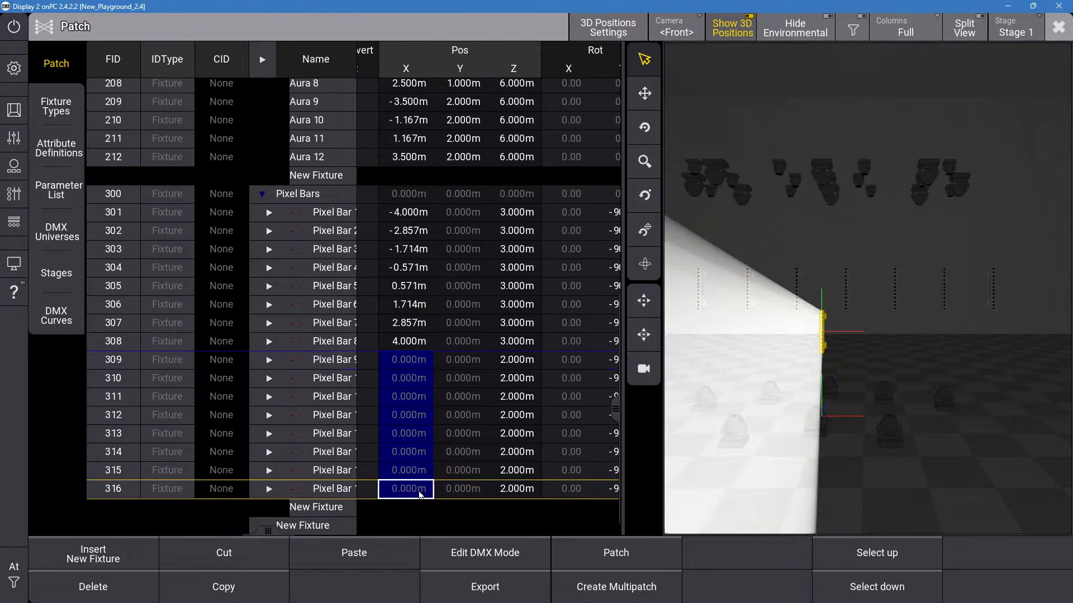
double_click(420, 488)
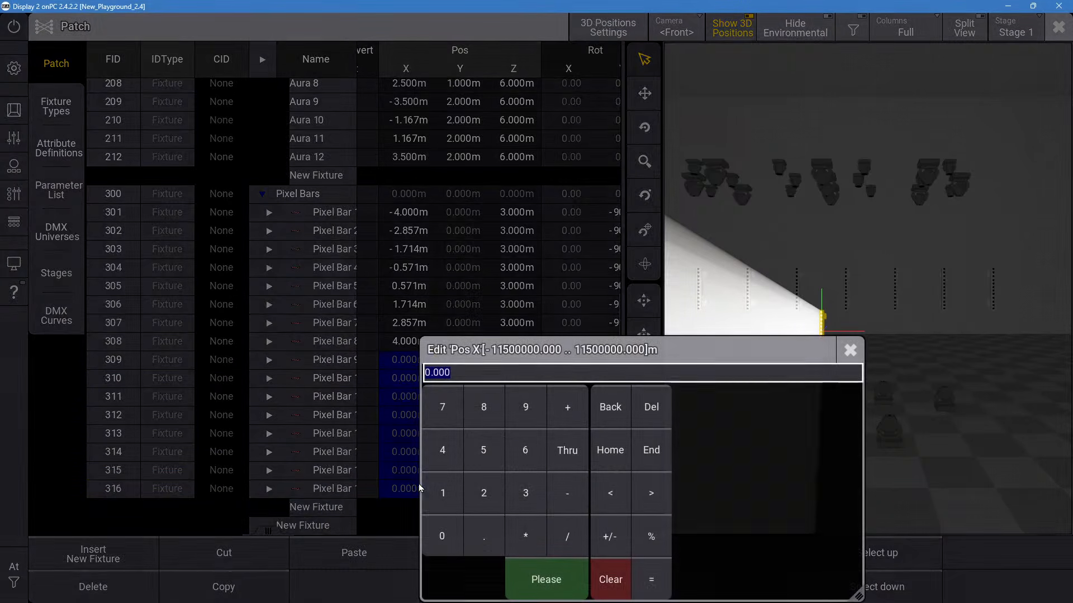
left_click(562, 490)
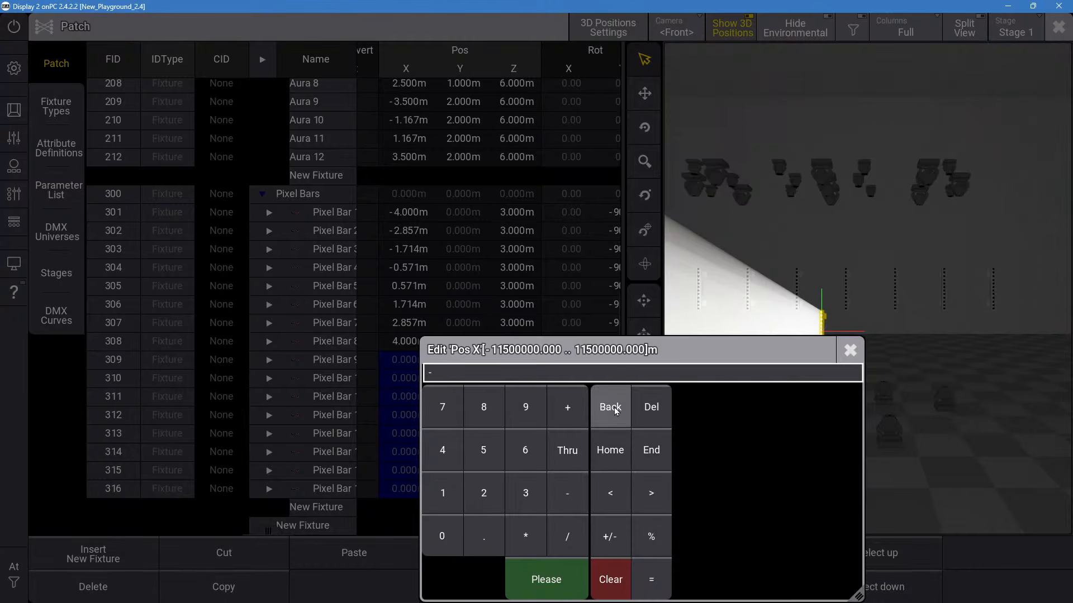
left_click(530, 492)
left_click(498, 522)
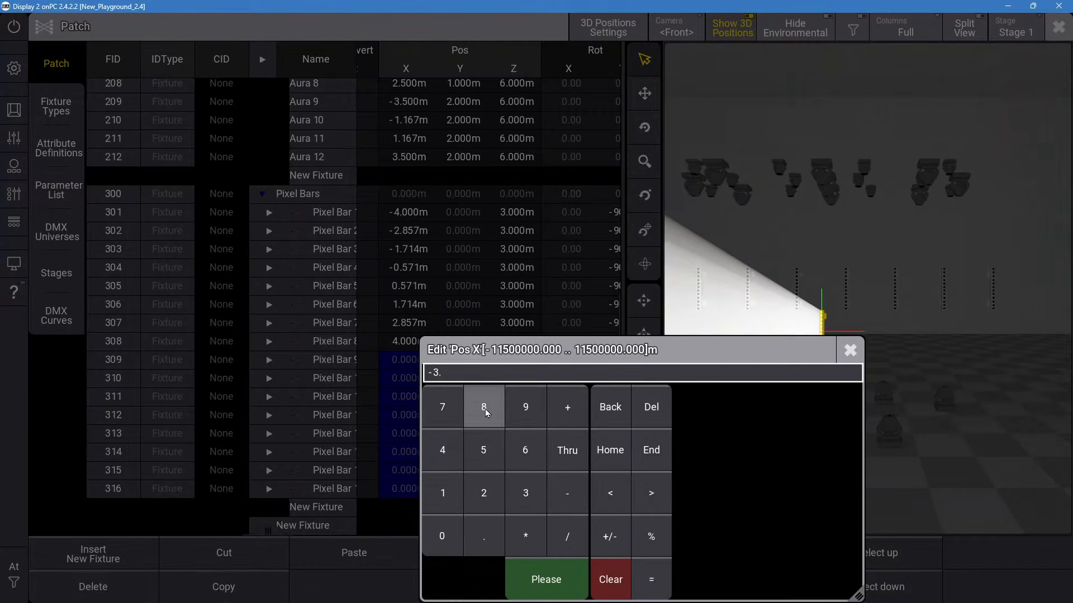
left_click(484, 409)
left_click(567, 447)
left_click(522, 492)
left_click(491, 529)
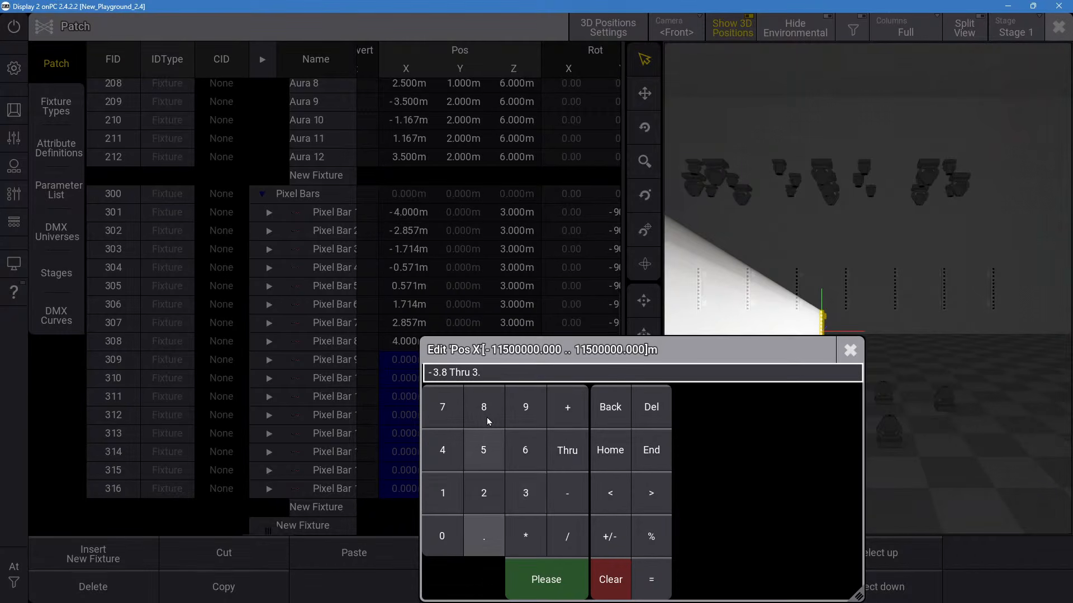
left_click(483, 408)
left_click(540, 581)
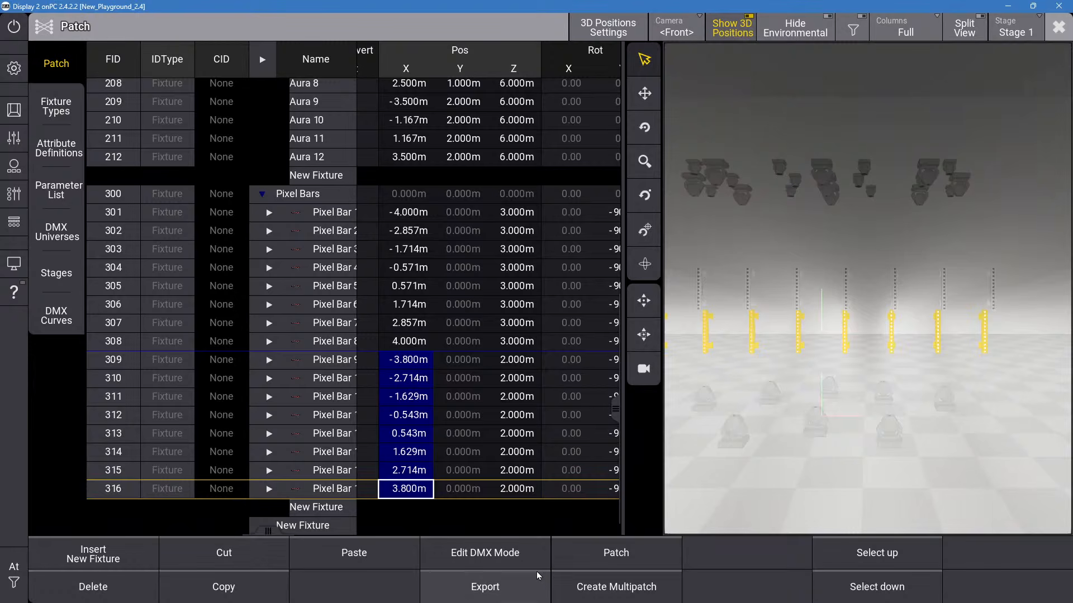
Spread the X positions of pixel bars 309 to 316 evenly from -3.5 m to 3.5 m.
left_click(410, 489)
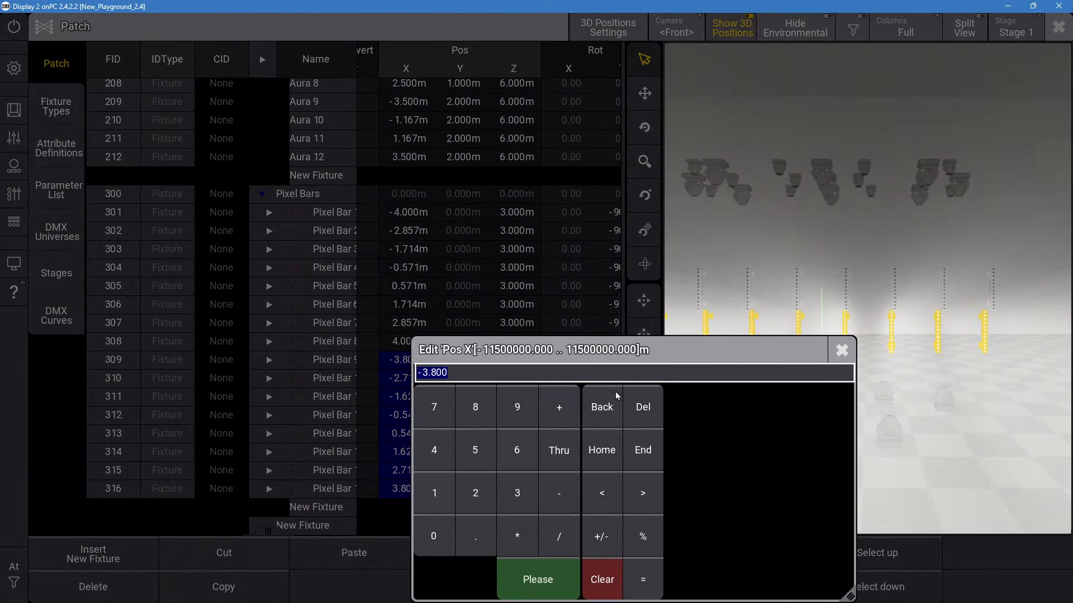
left_click(558, 492)
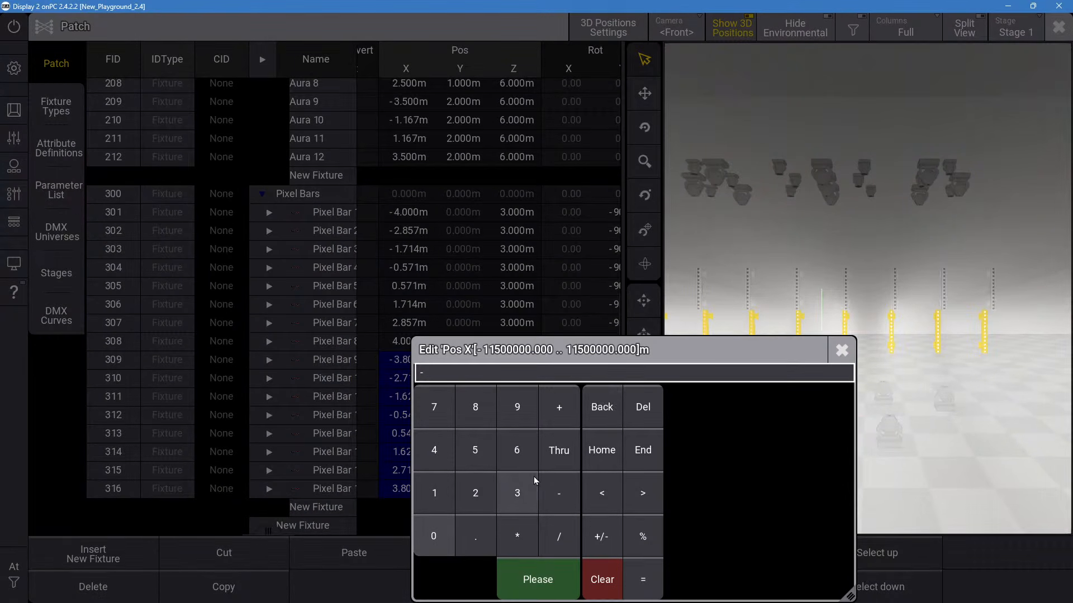
left_click(517, 493)
left_click(476, 536)
left_click(475, 451)
left_click(546, 444)
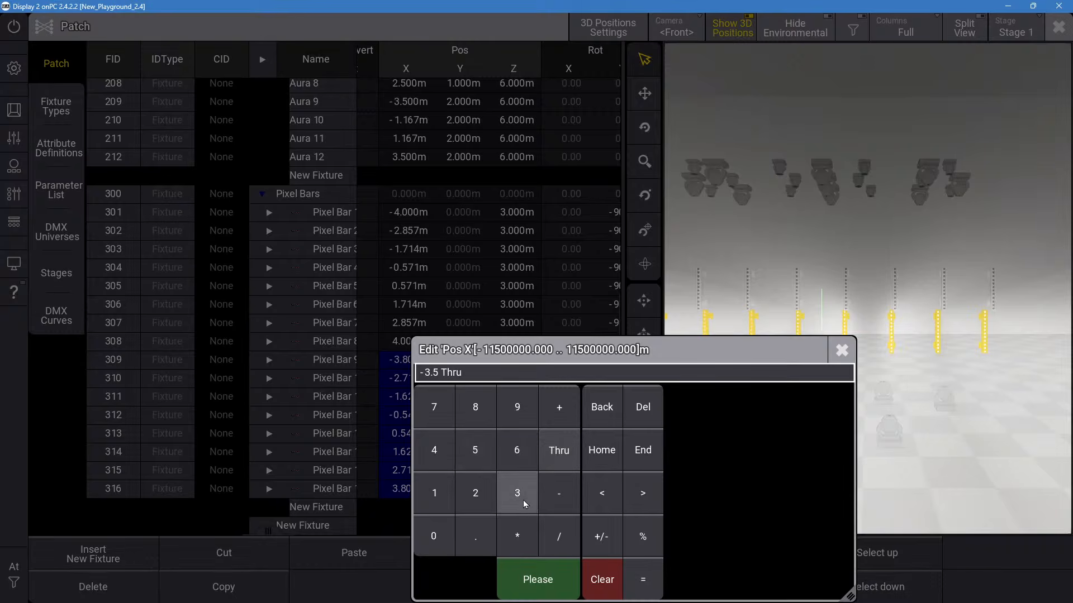
left_click(517, 493)
left_click(476, 537)
left_click(474, 450)
left_click(513, 579)
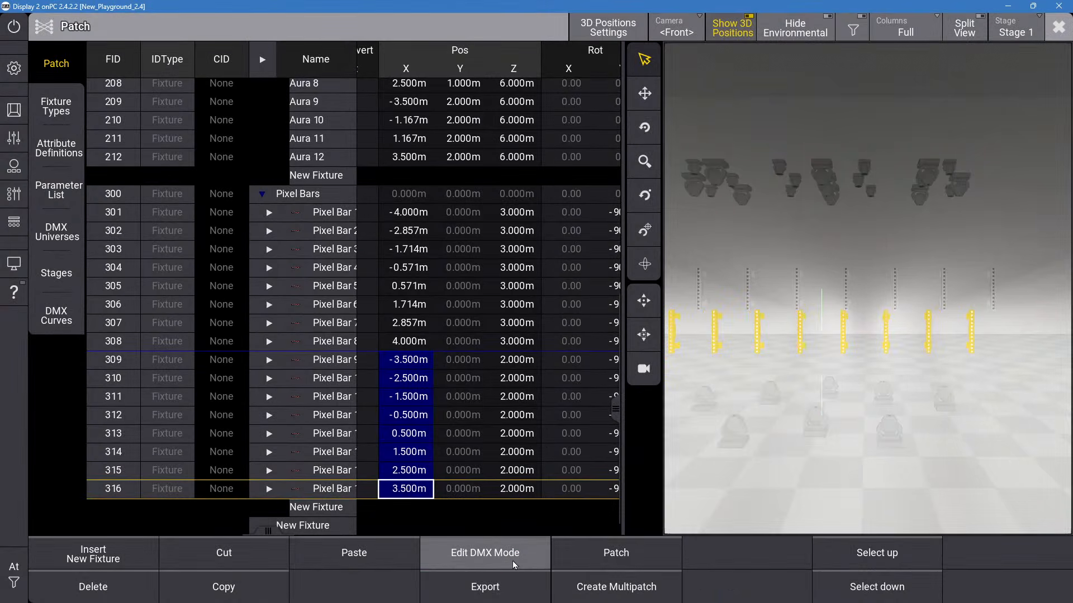
Examine how the upper and lower rows of pixel bars line up in the 3D view.
left_click_drag(513, 360, 521, 331)
left_click(488, 343)
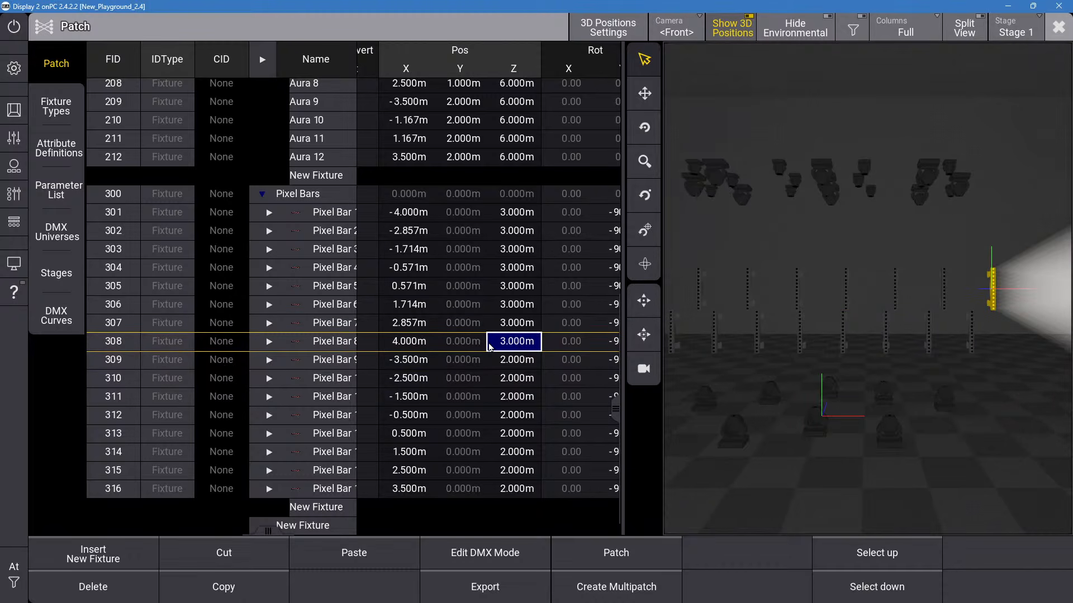
left_click(422, 367)
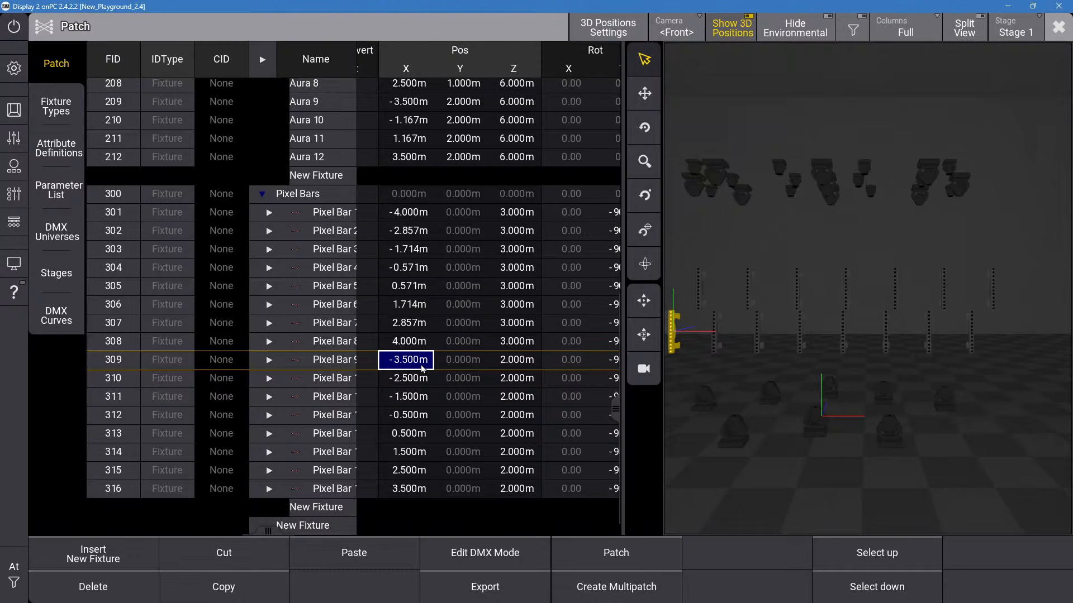
scroll(863, 331, "down", 3)
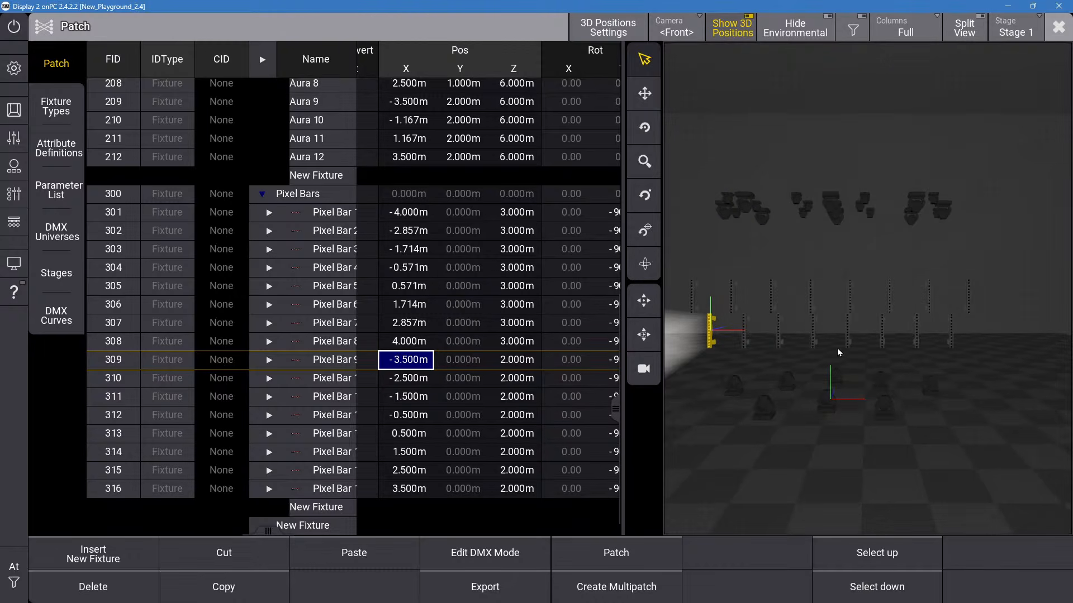
left_click(810, 360)
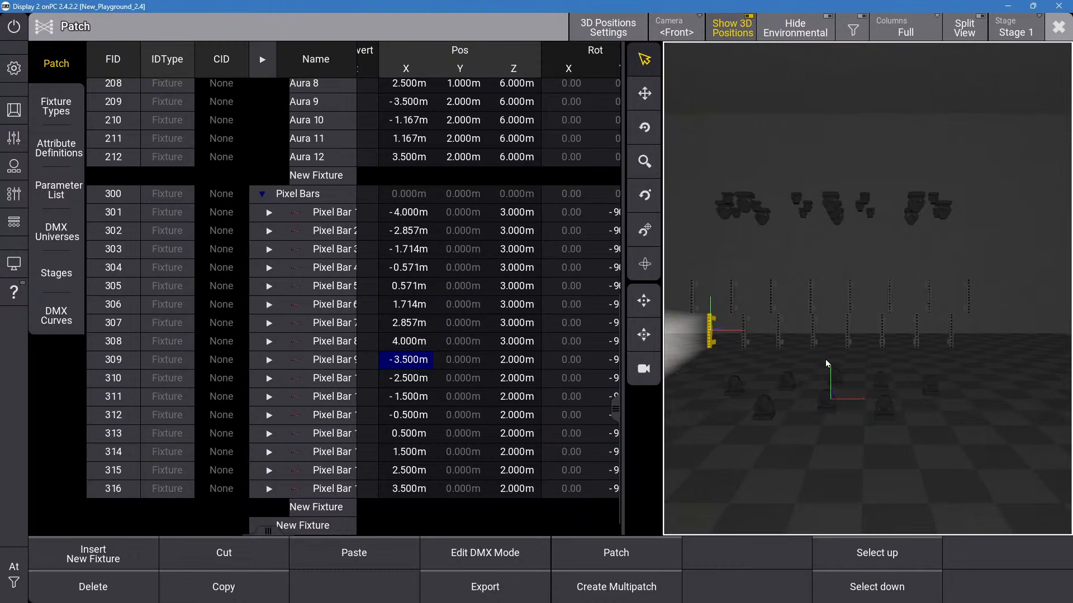
left_click(407, 359)
left_click(409, 384)
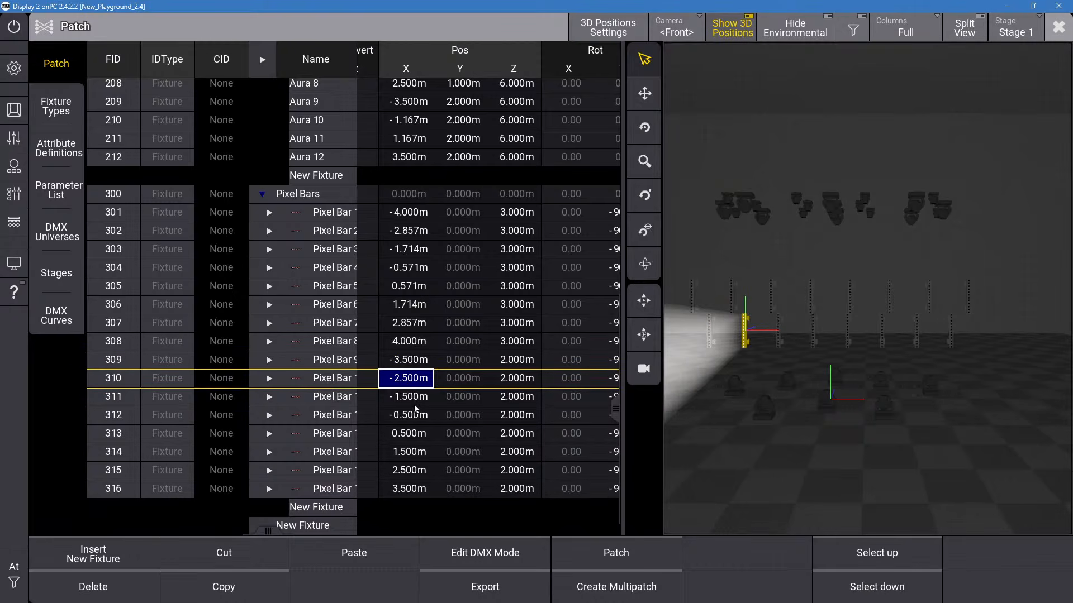
Set the Z position of pixel bars 309 to 316 to 2.5 m.
left_click(410, 398)
left_click(411, 450)
left_click(452, 366)
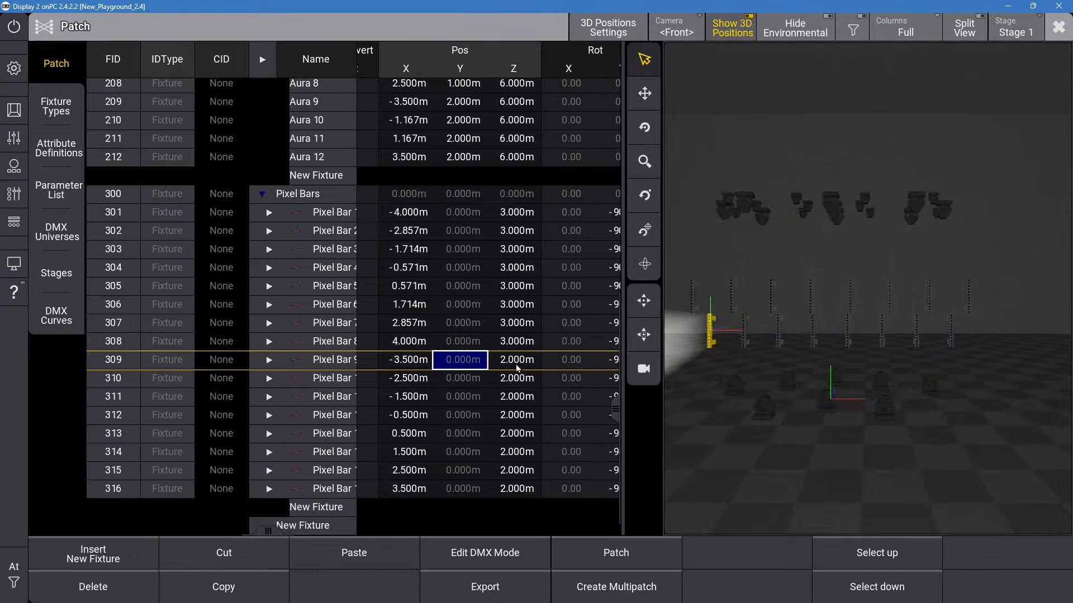
left_click_drag(516, 364, 519, 488)
right_click(519, 488)
left_click(523, 493)
left_click(525, 525)
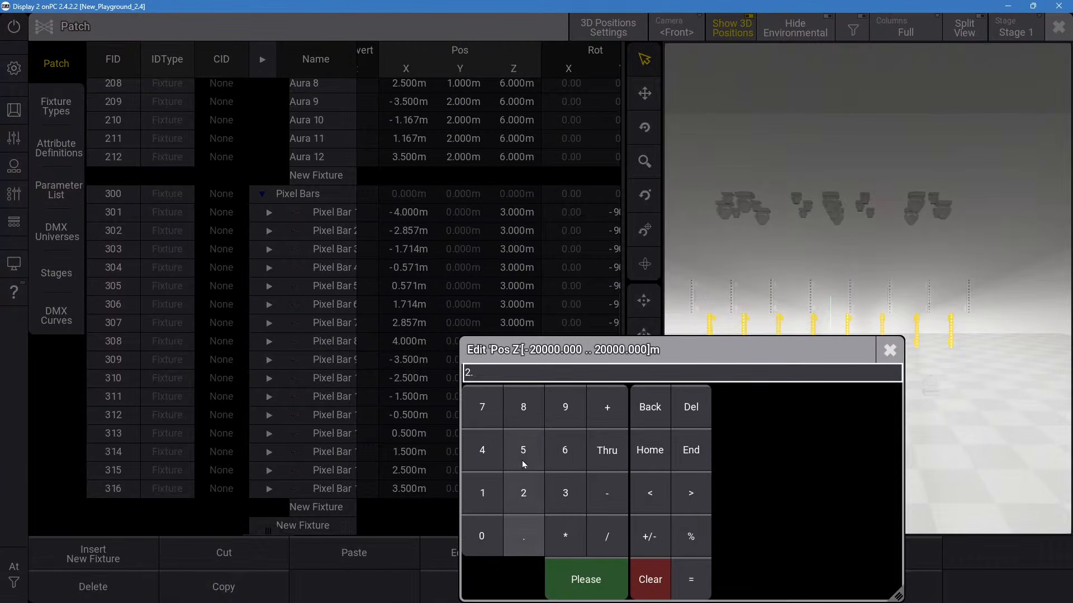
left_click(521, 454)
left_click(561, 575)
left_click(538, 441)
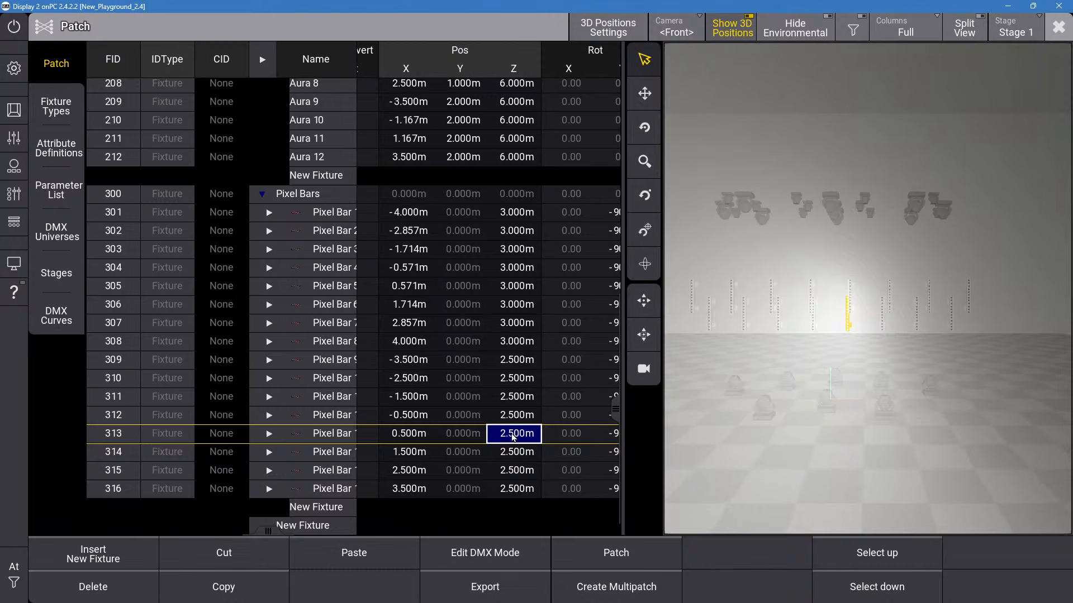
Examine the spacing between the two pixel bar rows in the 3D view, checking bars 302, 309 and 310.
left_click(507, 364)
left_click(477, 364)
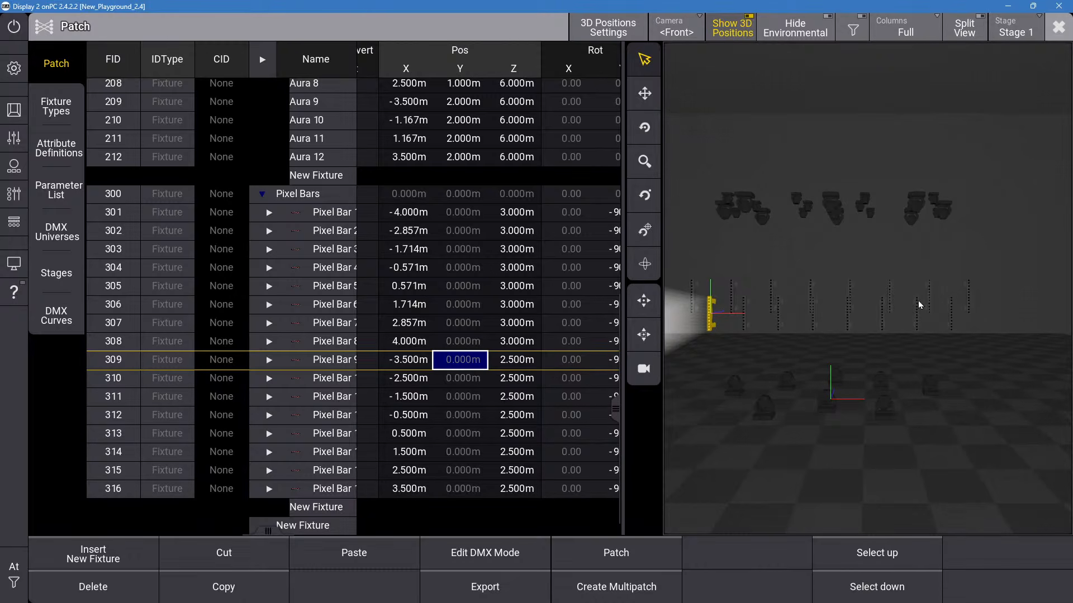
scroll(932, 301, "up", 5)
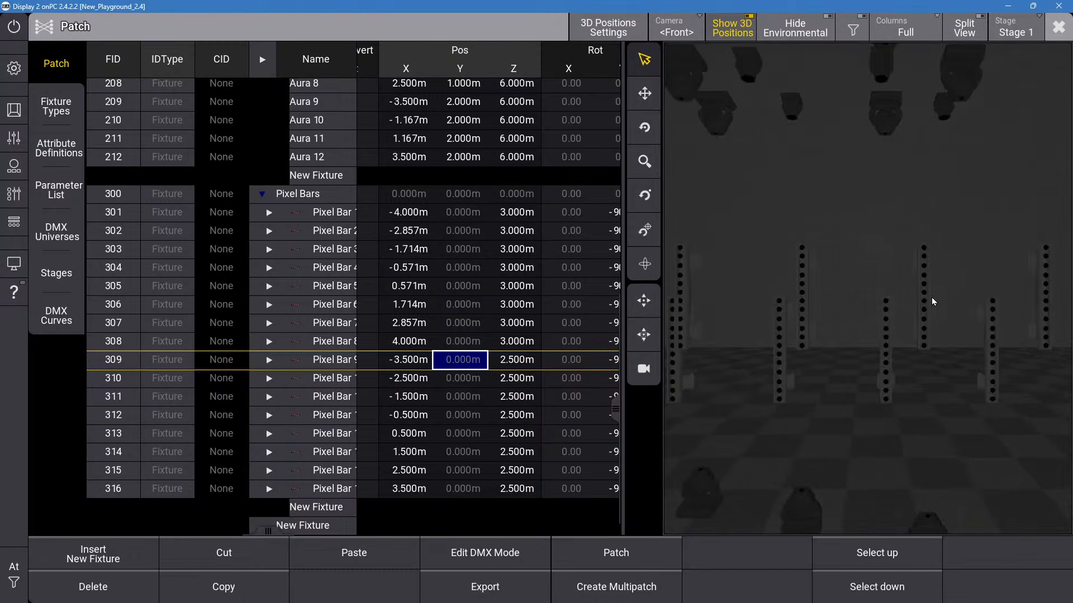
scroll(932, 302, "down", 8)
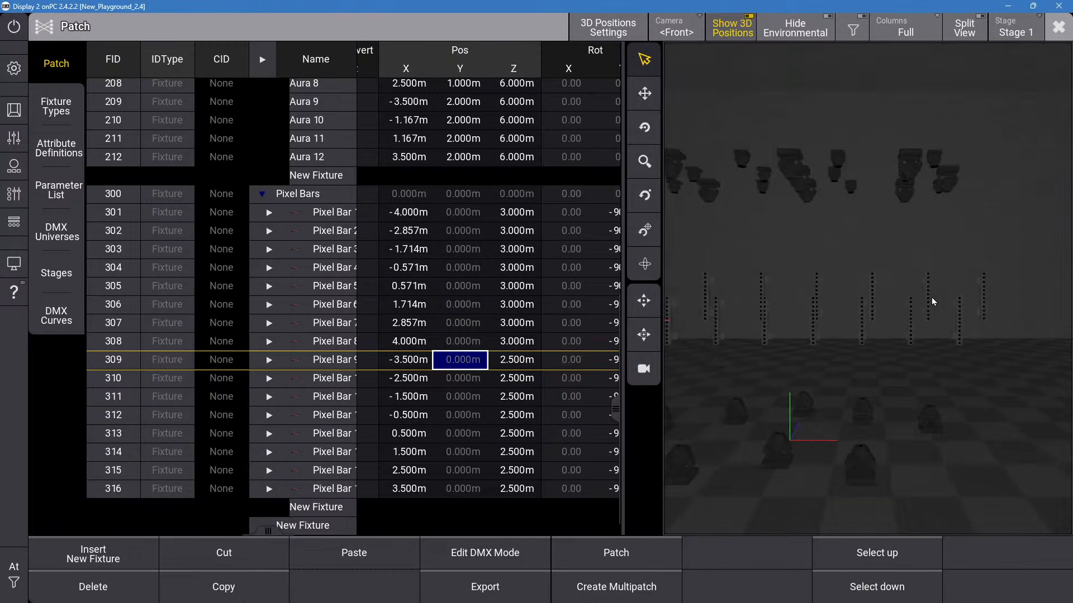
left_click(408, 383)
left_click(412, 362)
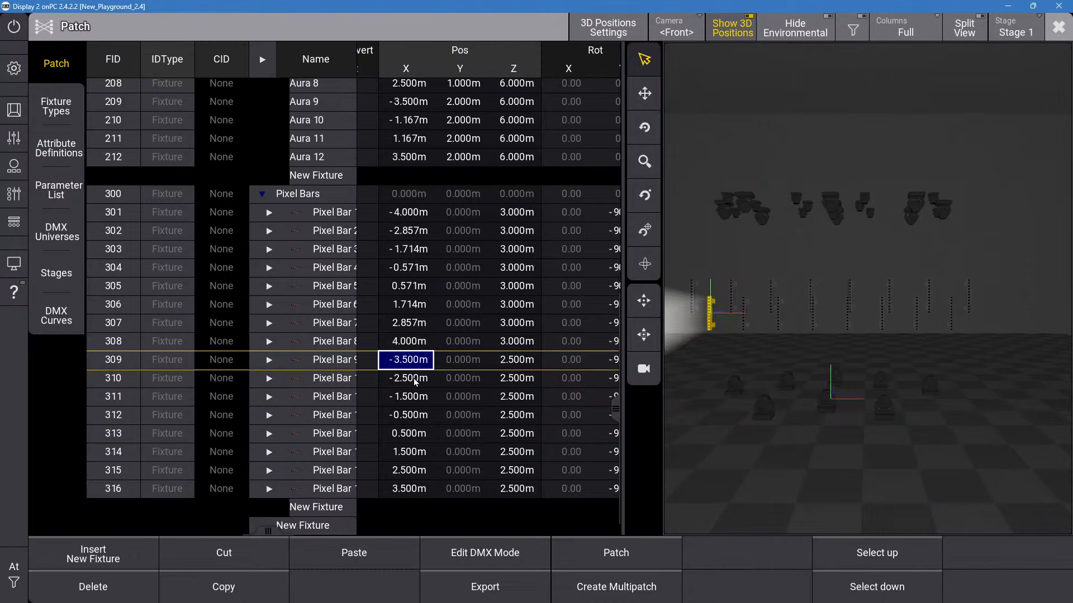
left_click(417, 381)
left_click(417, 361)
left_click(415, 236)
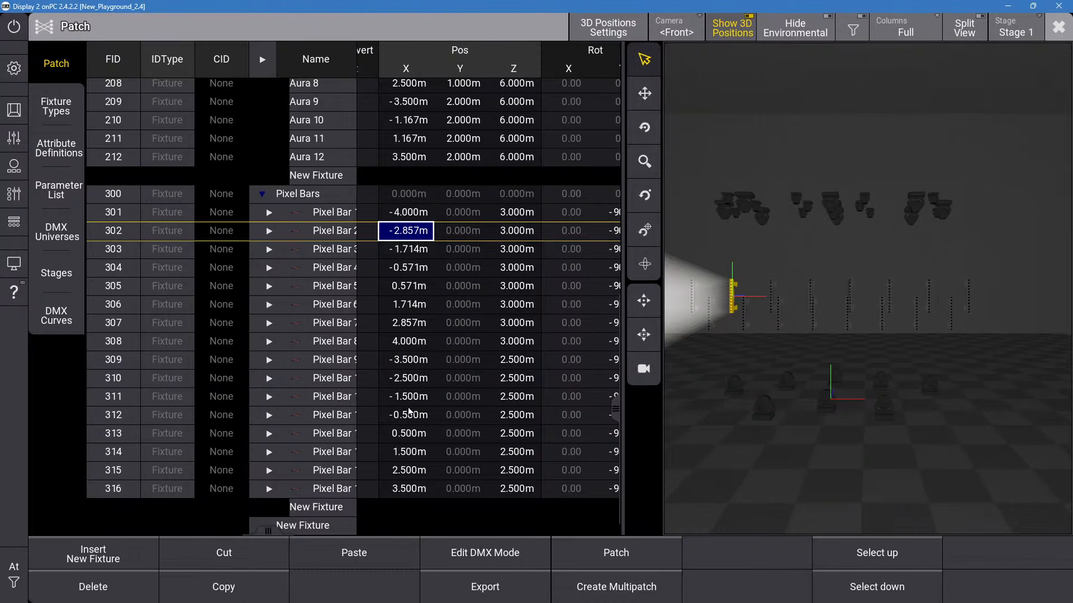
left_click(417, 360)
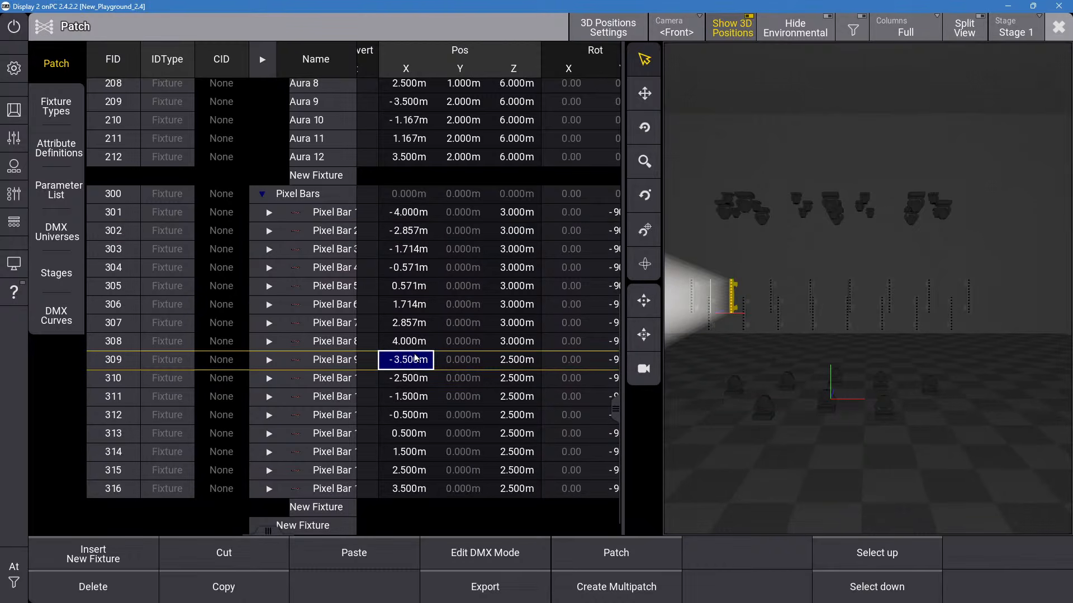
Try pixel bar 310 at an X position of -2 m.
left_click(420, 379)
left_click(419, 381)
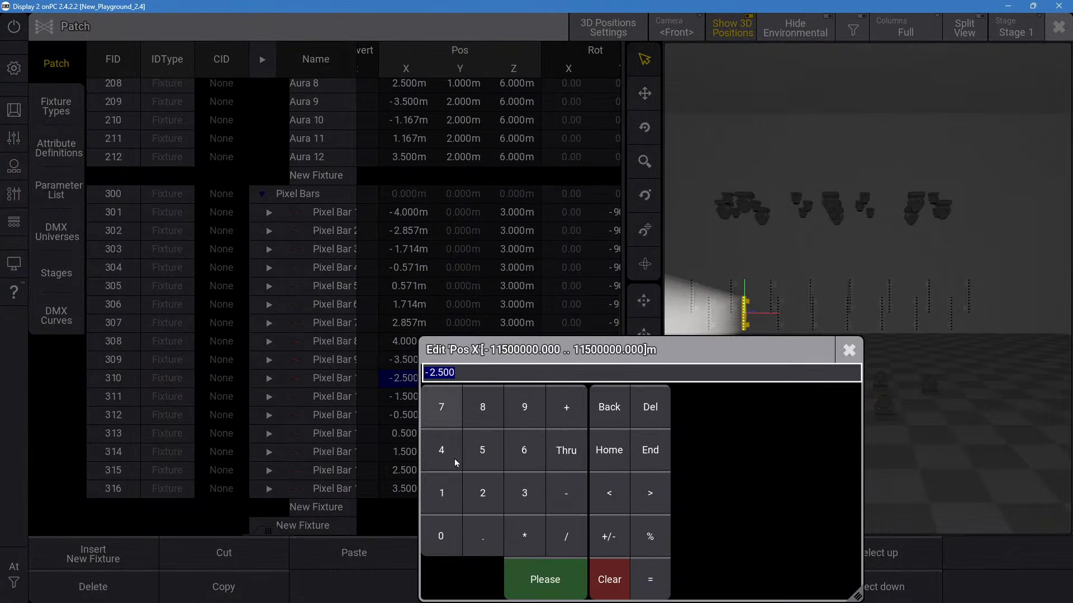
left_click(564, 503)
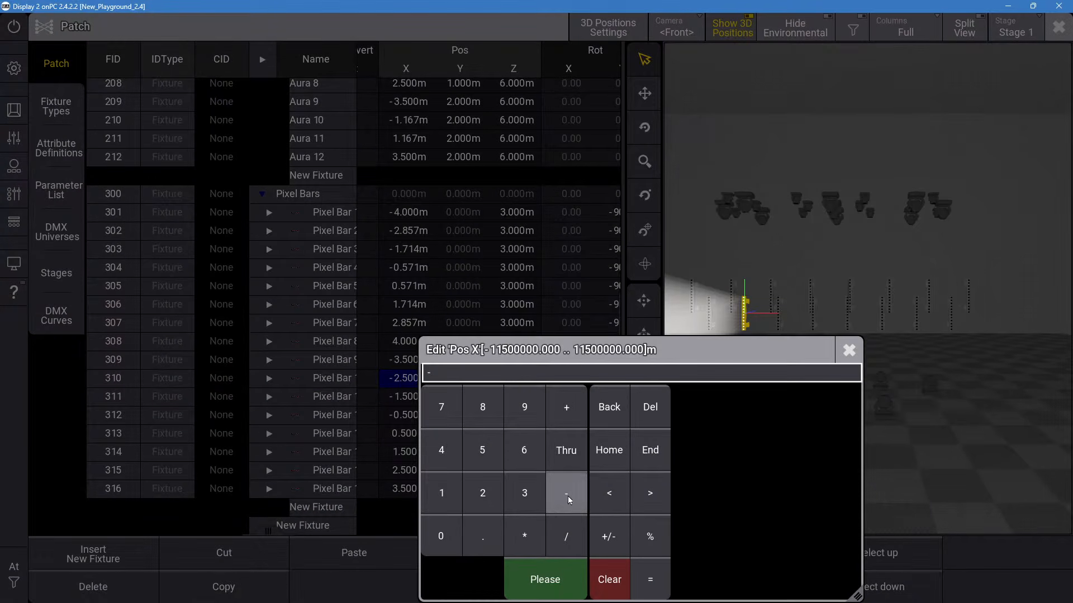
left_click(481, 494)
left_click(545, 580)
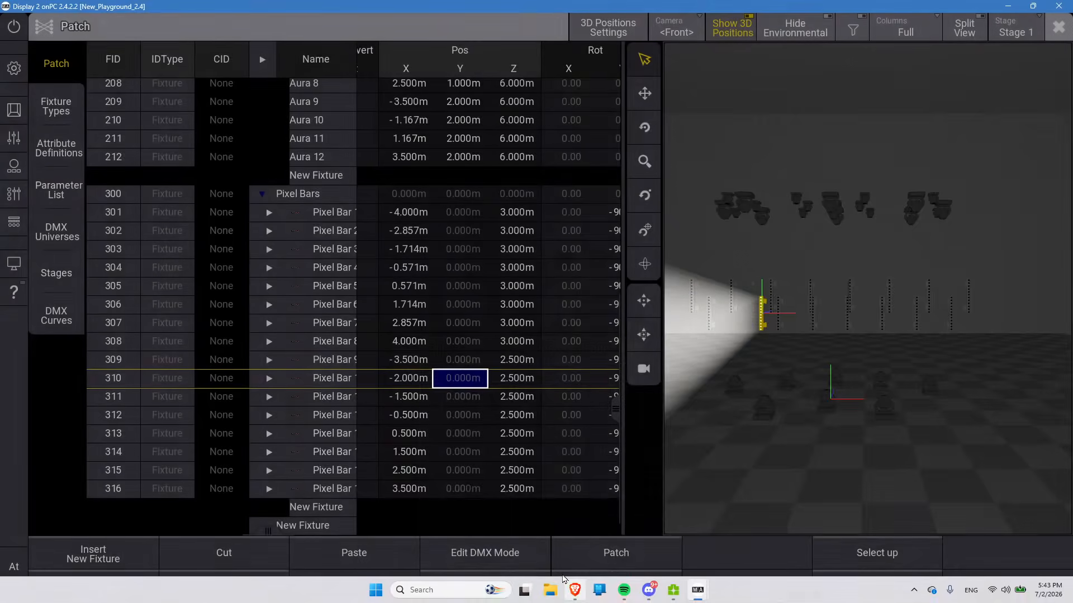
Set the X position of pixel bar 310 to -2.2 m.
left_click(393, 382)
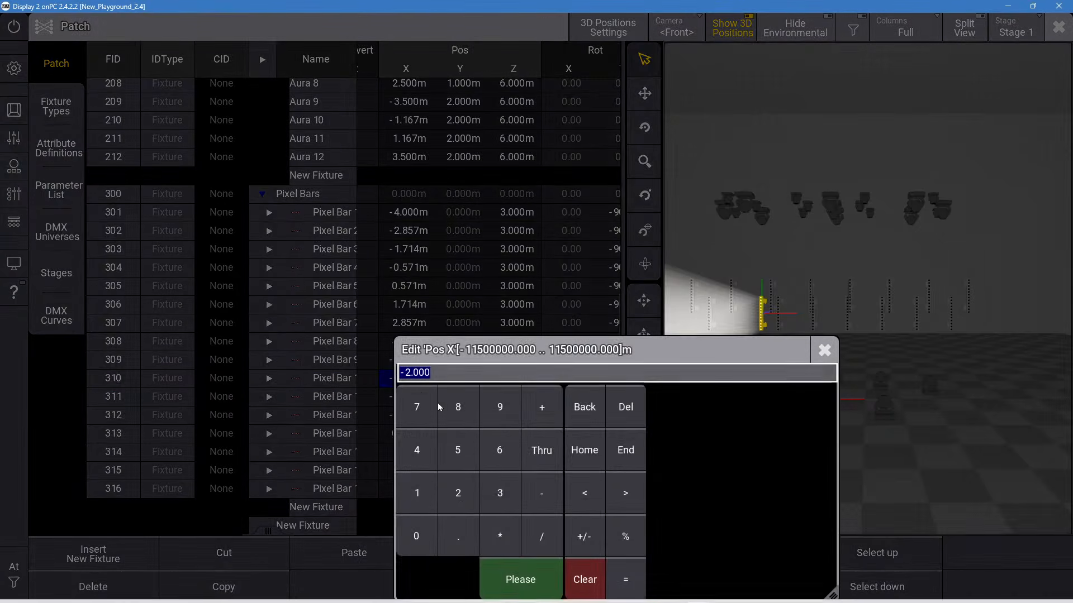
left_click(540, 491)
left_click(466, 494)
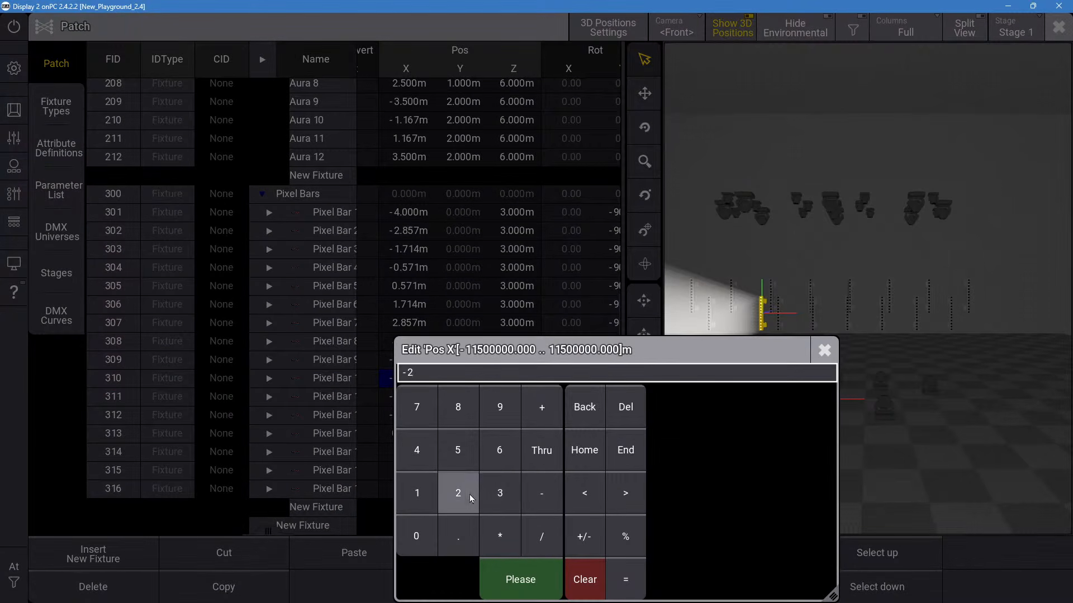
left_click(458, 535)
left_click(458, 493)
left_click(518, 572)
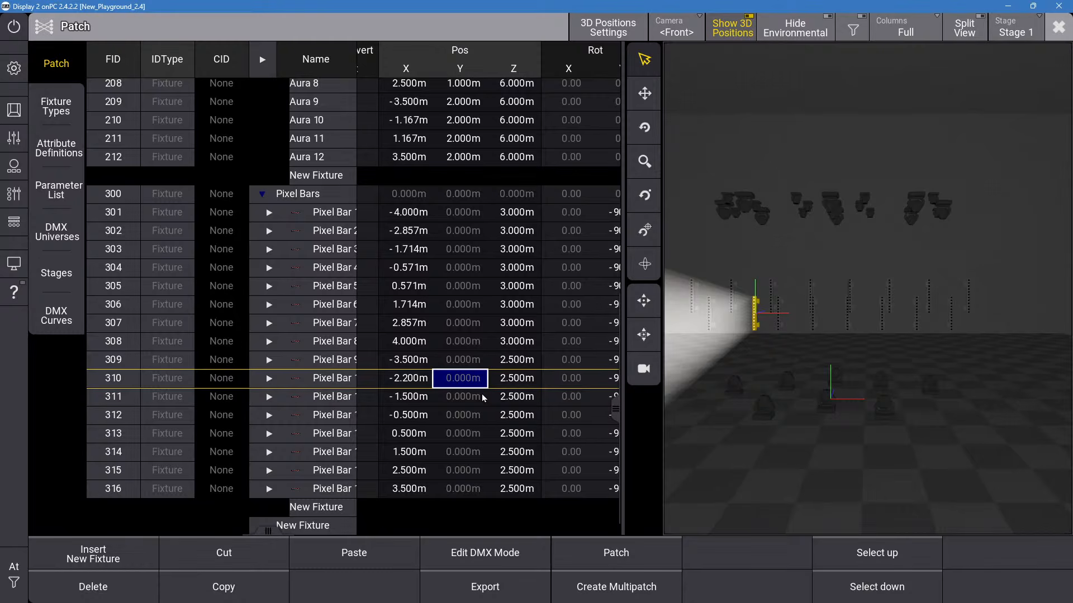
Set the X position of pixel bar 302 to -2.7 m.
left_click(409, 232)
left_click(409, 231)
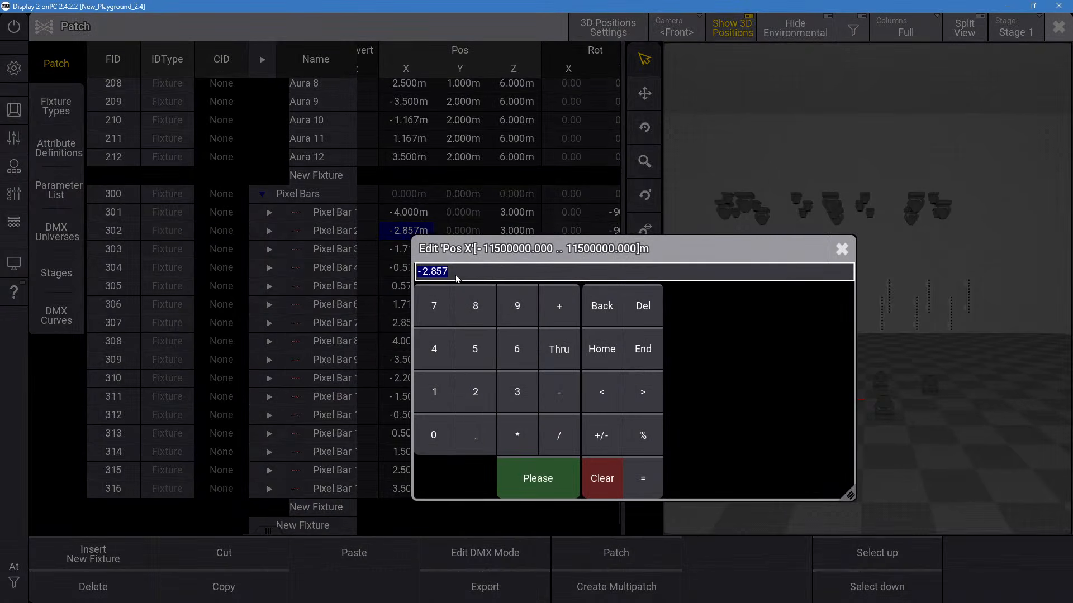
left_click(558, 391)
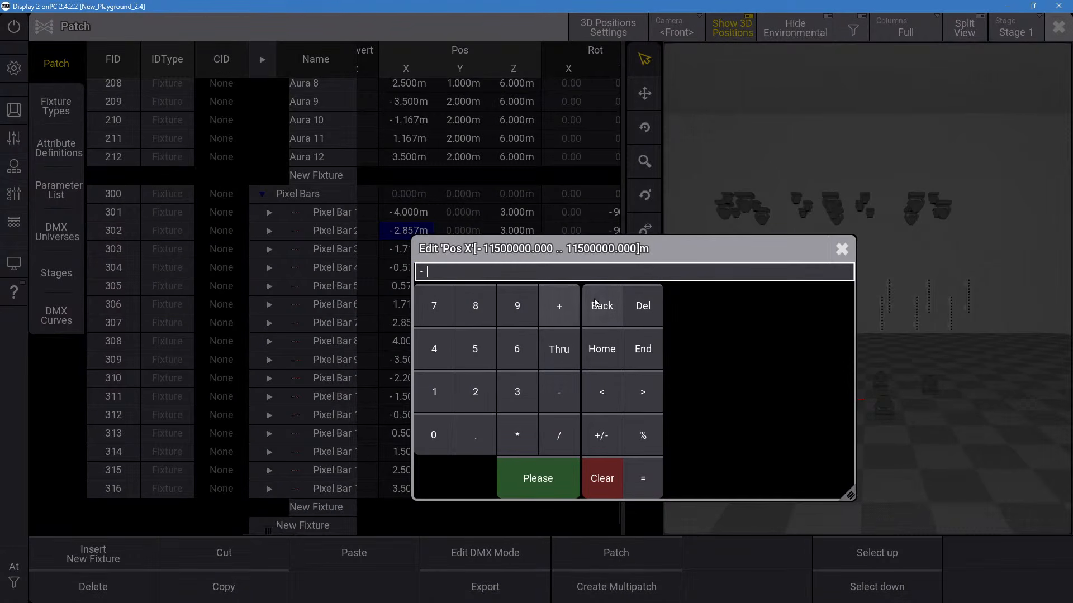
left_click(486, 401)
left_click(471, 451)
left_click(434, 306)
left_click(537, 478)
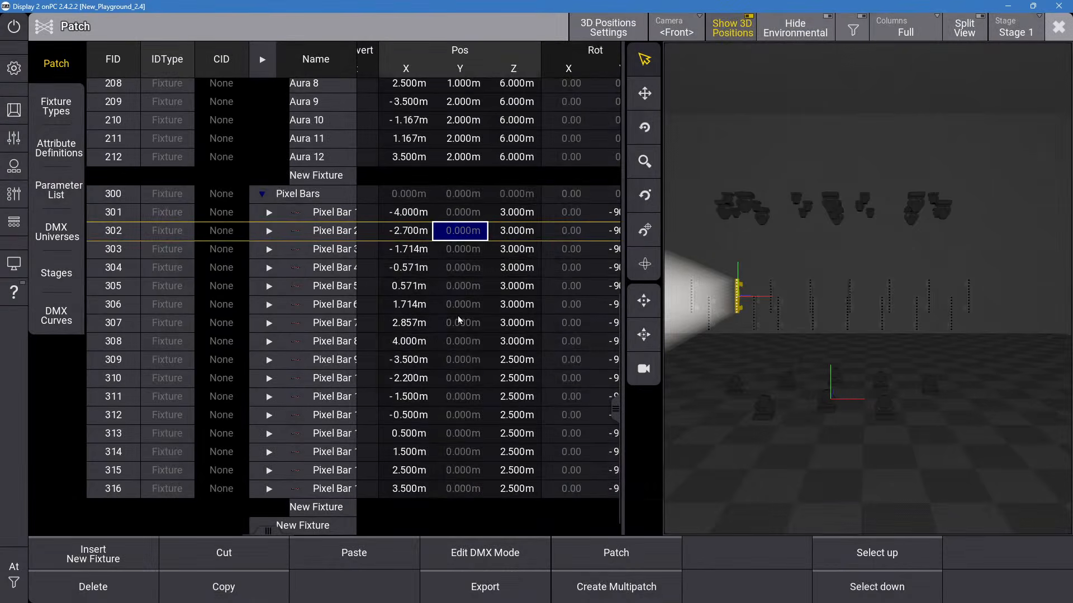
Set the X position of pixel bar 303 to -1.5 m.
left_click(421, 252)
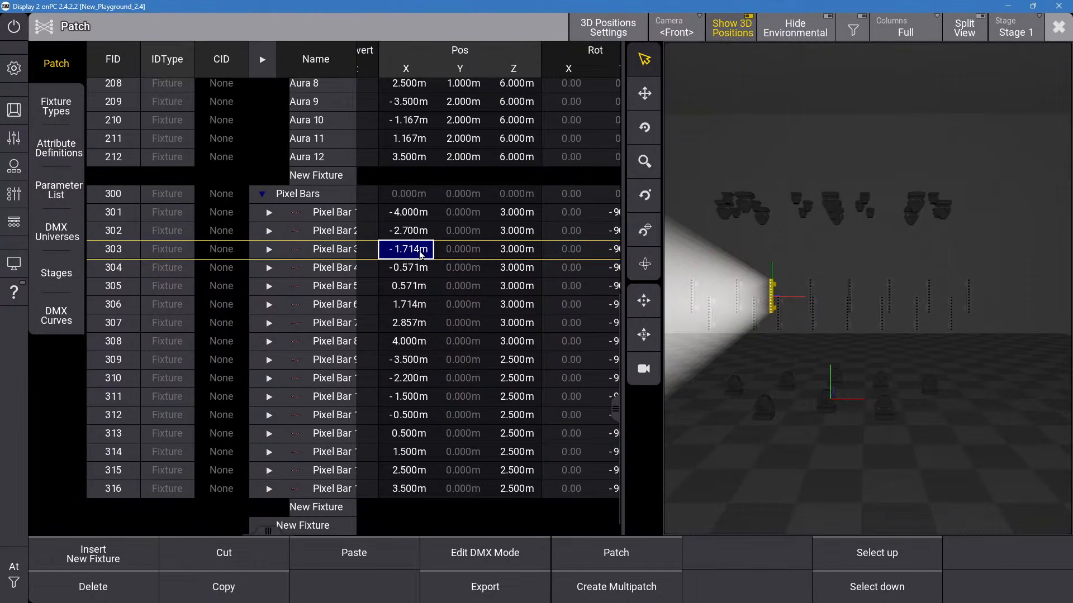
left_click(421, 252)
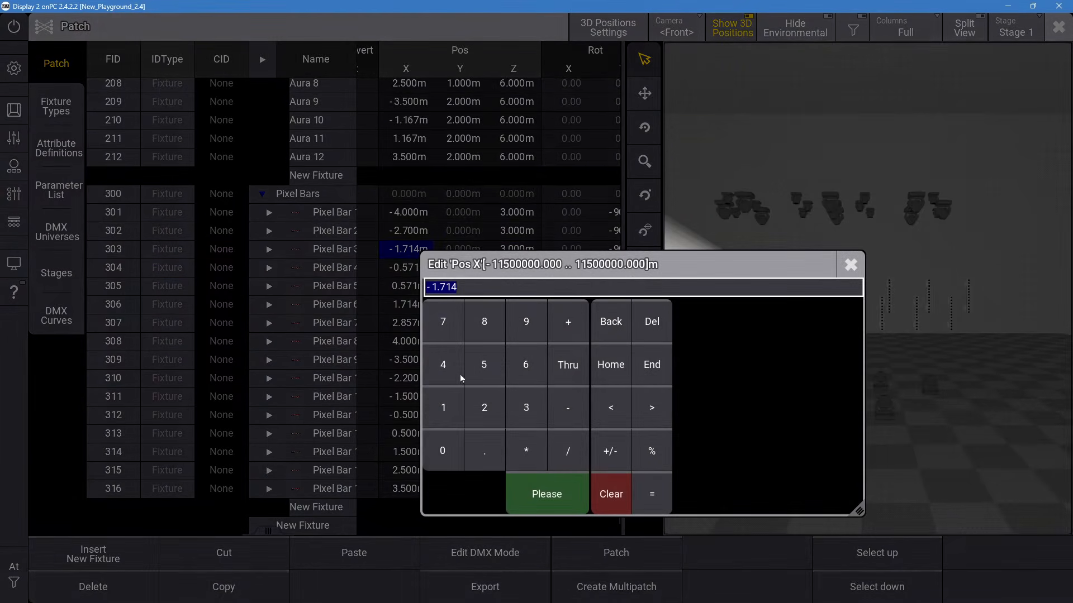
left_click(575, 417)
left_click(450, 403)
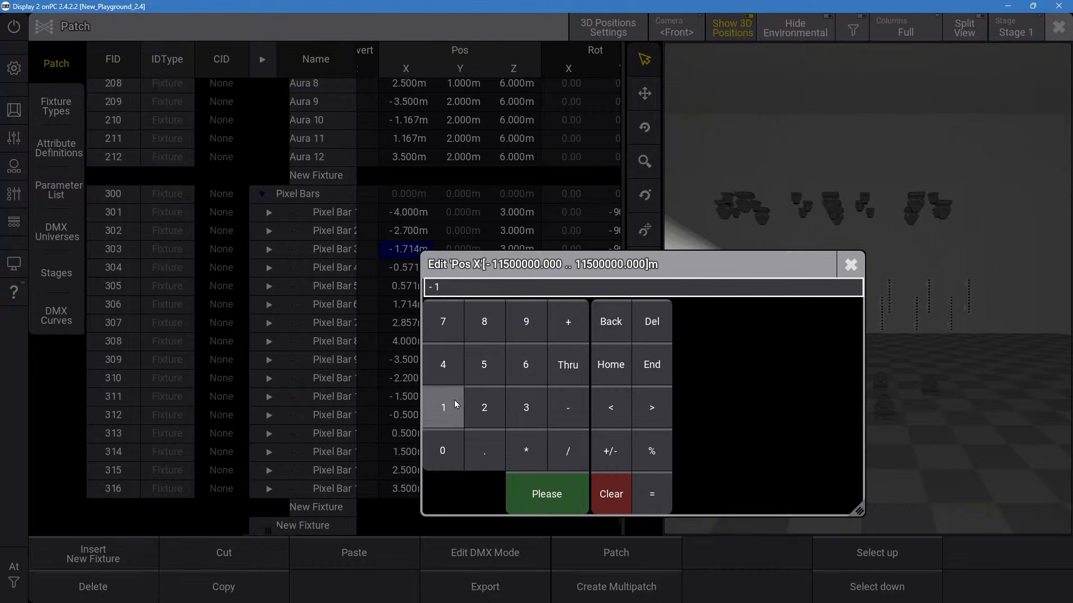
left_click(482, 458)
left_click(484, 366)
left_click(549, 491)
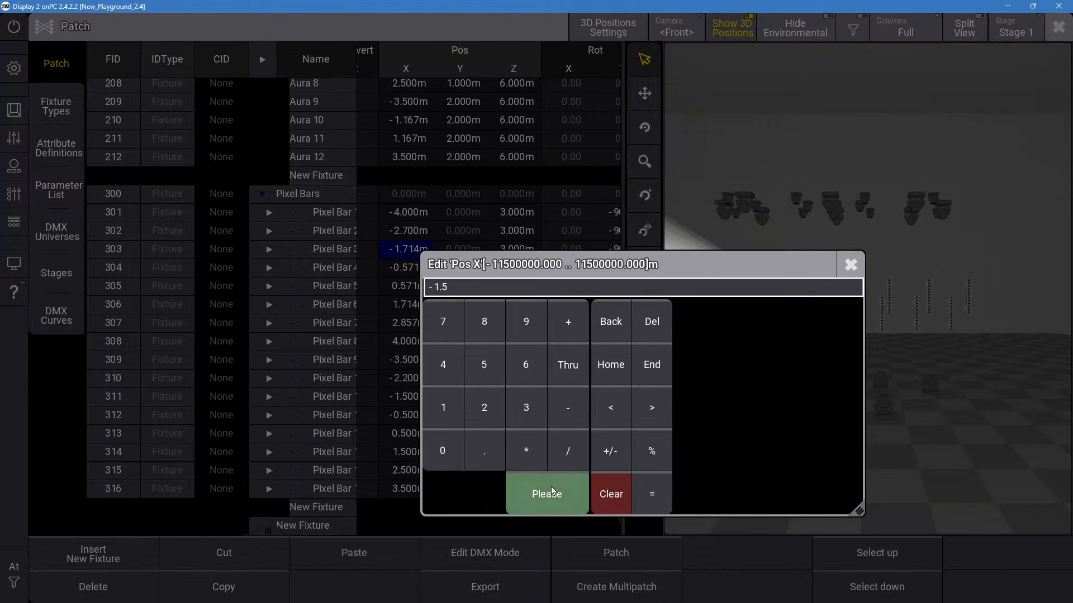
Set the X position of pixel bar 304 to -0.5 m.
left_click(412, 270)
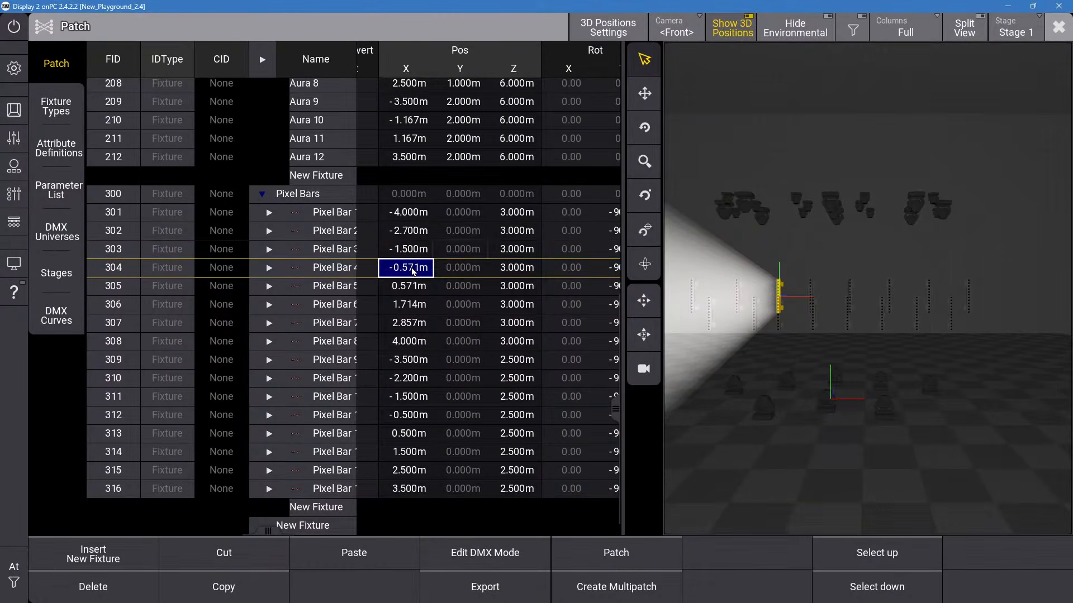
left_click(411, 269)
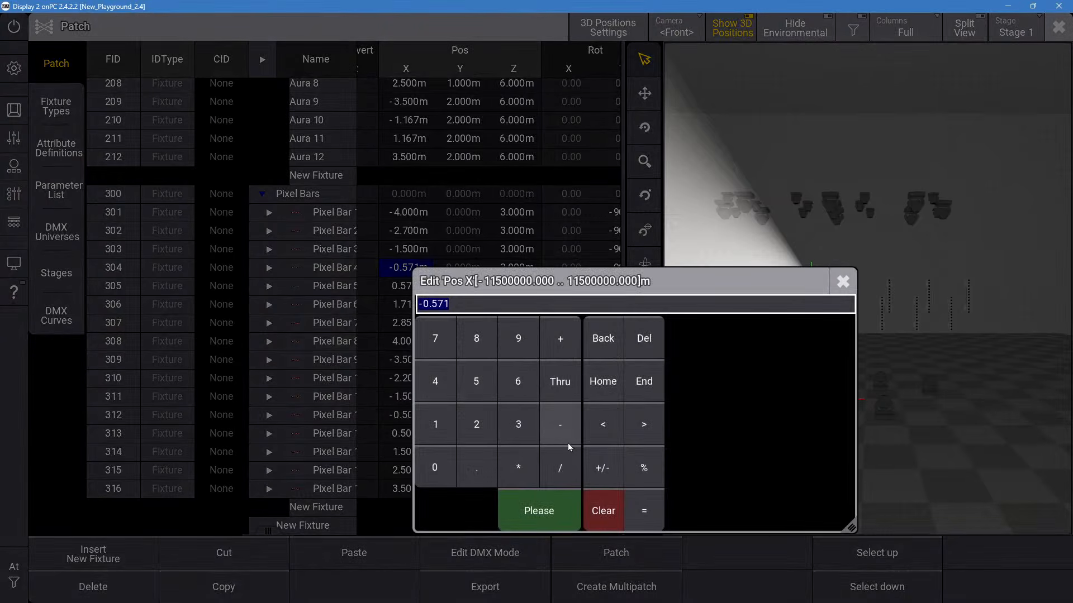
left_click(565, 438)
left_click(481, 462)
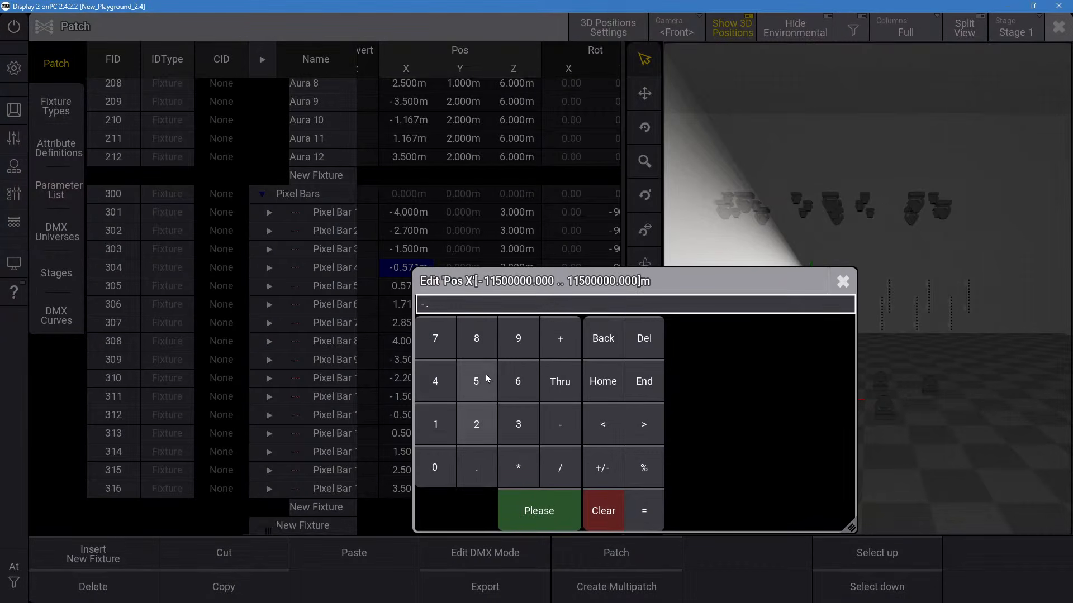
left_click(482, 376)
left_click(543, 518)
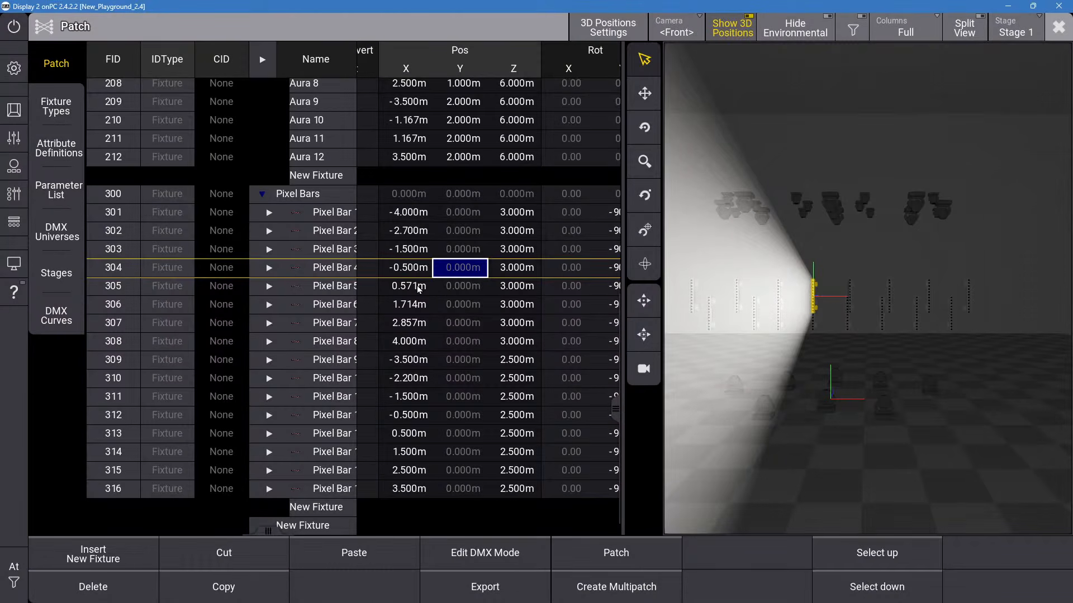
Set the X position of pixel bar 305 to 0.5 m.
key("Return")
left_click(496, 494)
left_click(482, 399)
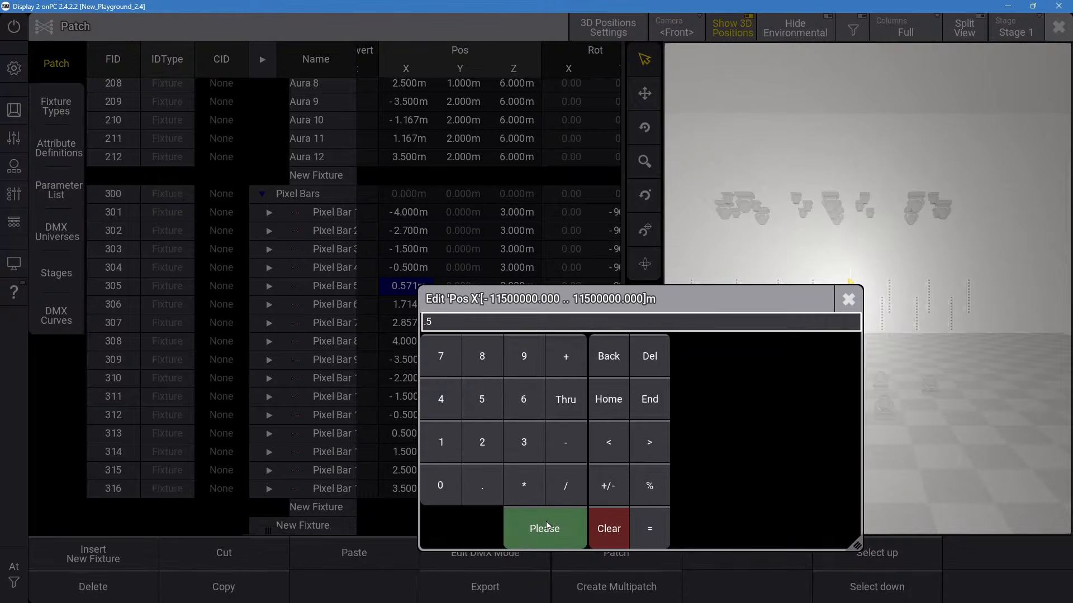
left_click(544, 523)
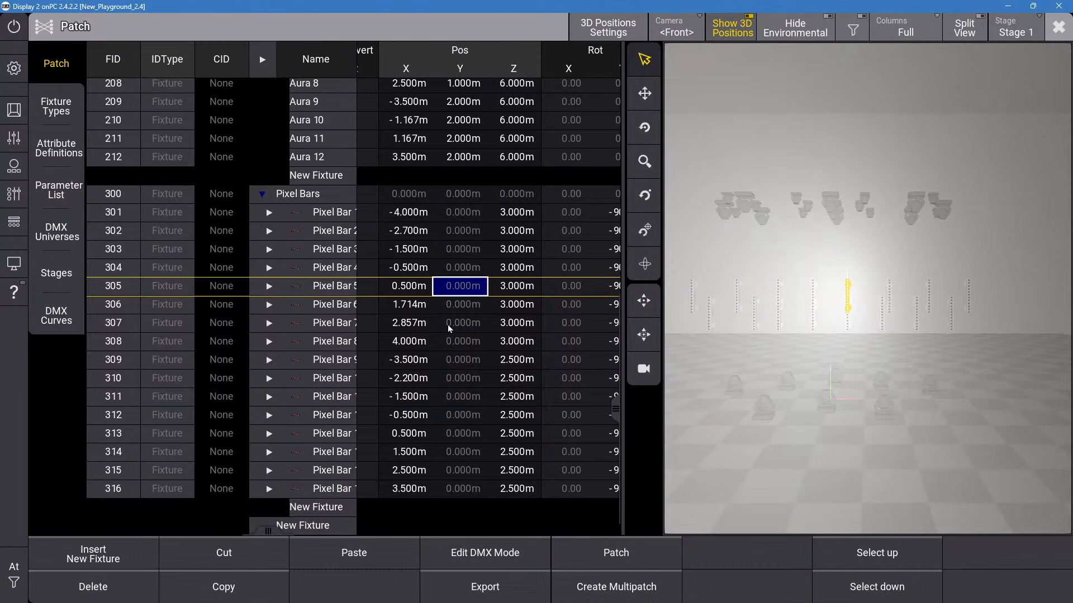
Set the X position of pixel bar 306 to 1.5 m.
left_click(413, 304)
key("Return")
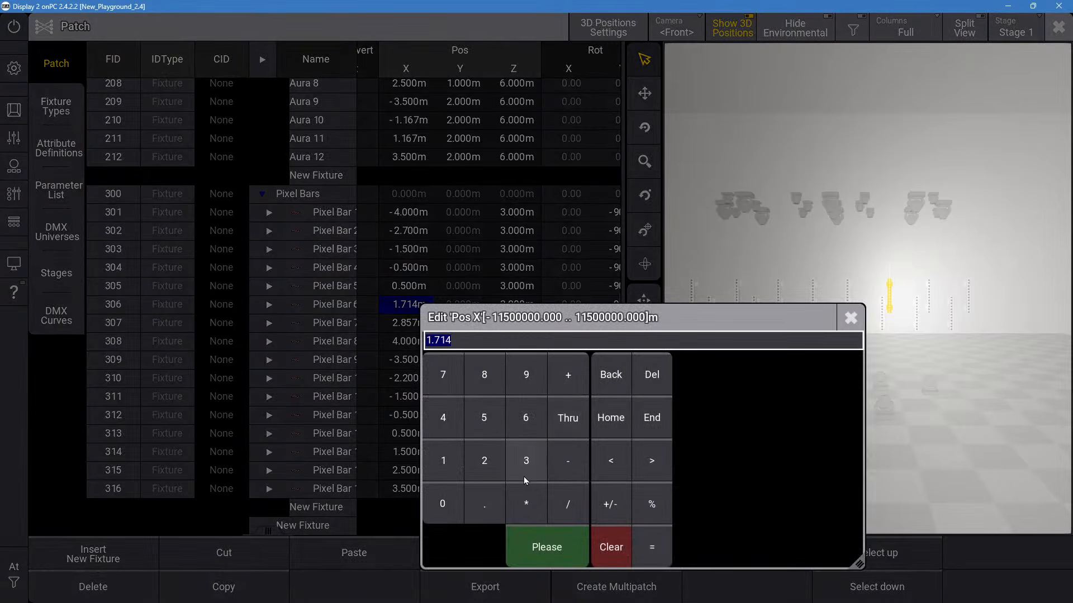
left_click(487, 502)
left_click(484, 418)
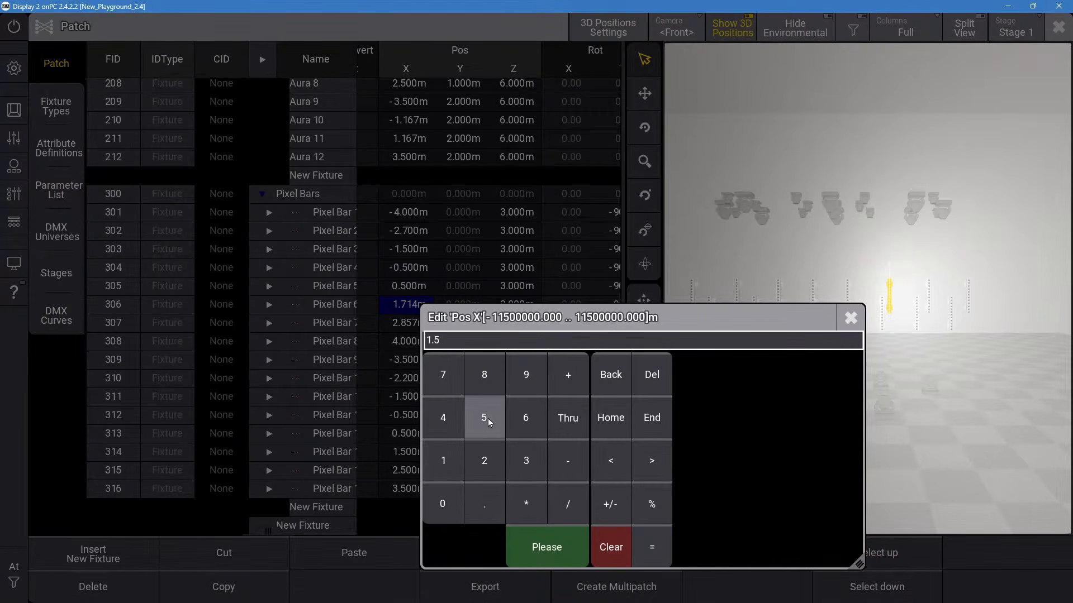
left_click(570, 553)
Set the X position of pixel bar 307 to 2.7 m.
left_click(407, 324)
right_click(407, 325)
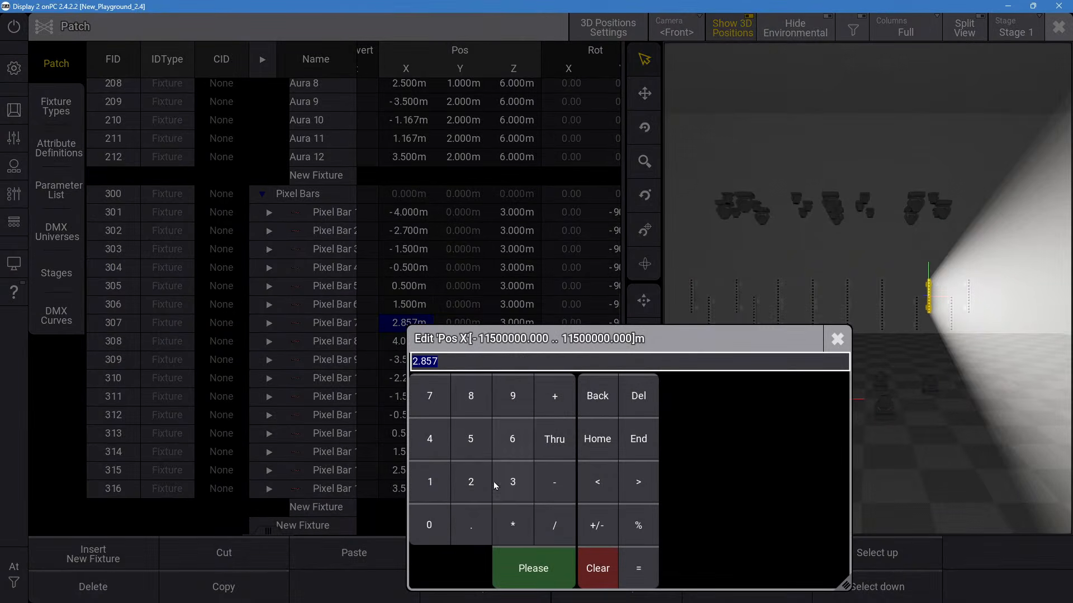
left_click(463, 476)
left_click(467, 515)
left_click(437, 394)
left_click(547, 553)
left_click(410, 345)
right_click(410, 345)
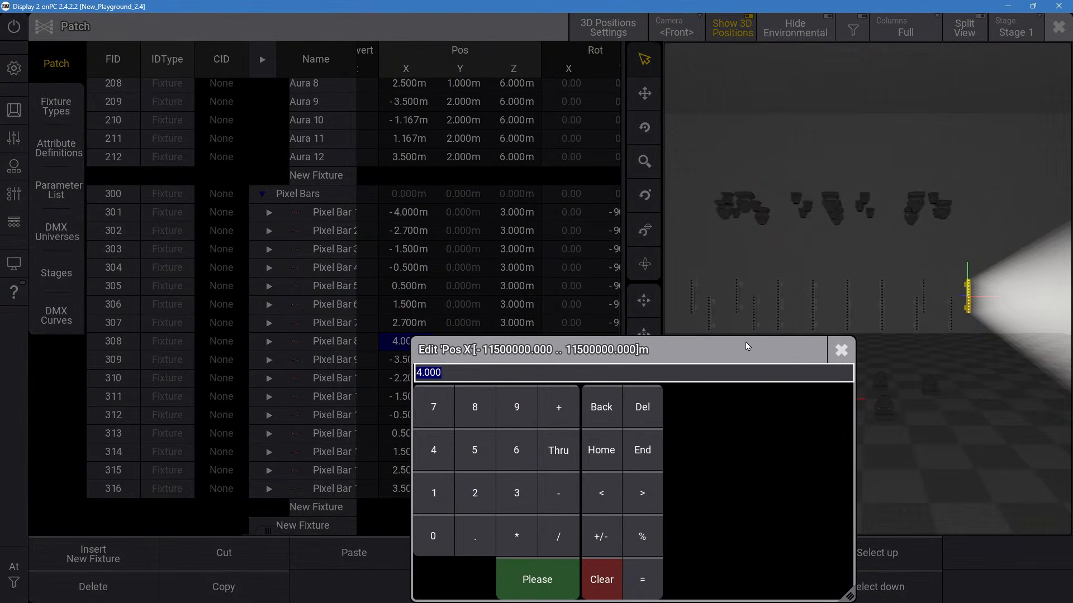
left_click(843, 352)
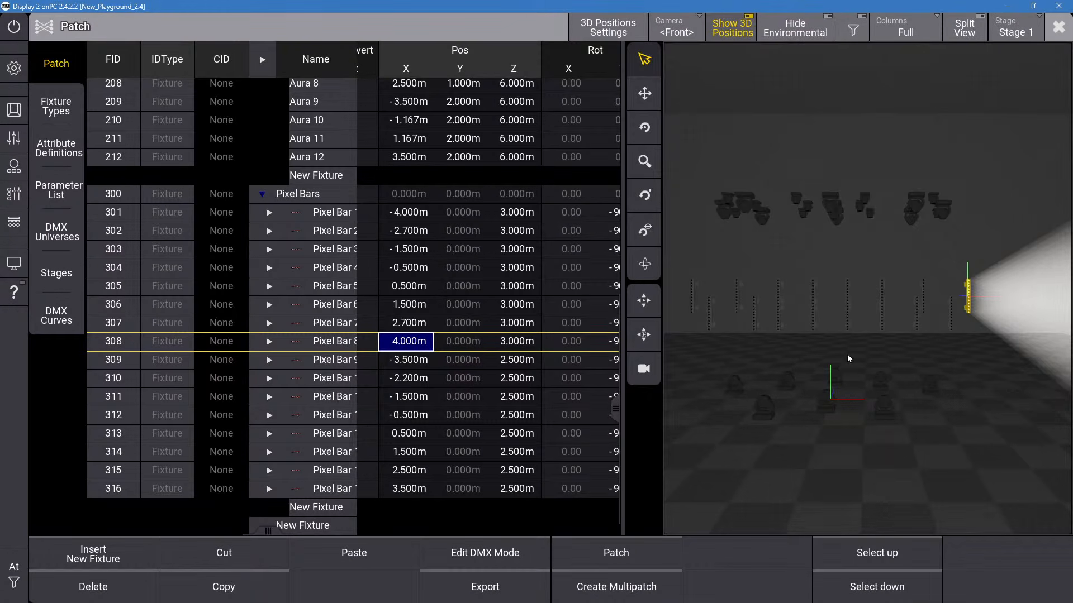
Set the X position of pixel bar 311 to -1 m.
left_click(426, 364)
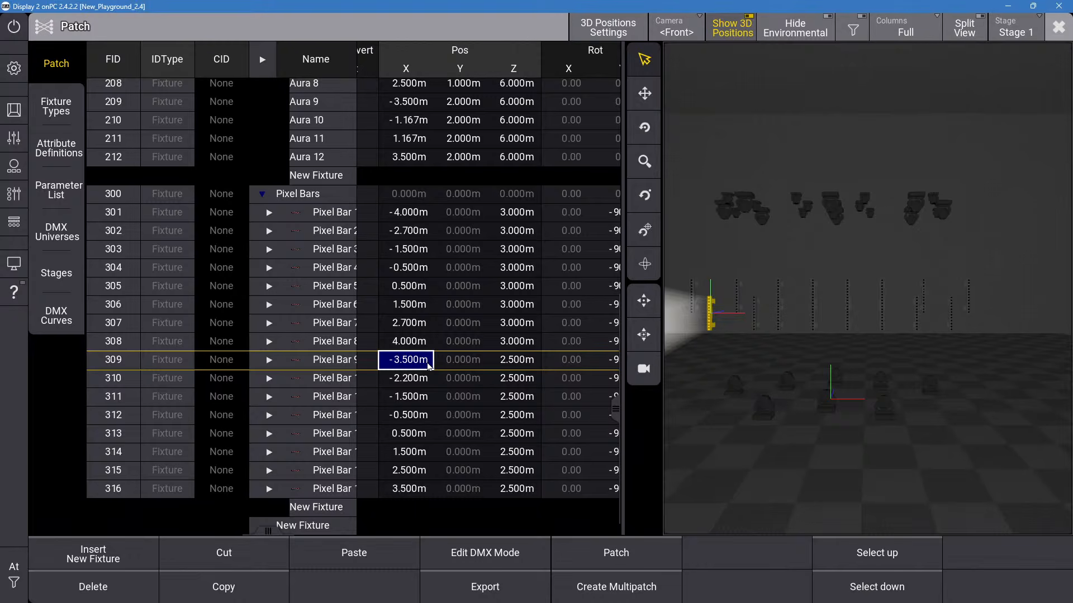
left_click(423, 381)
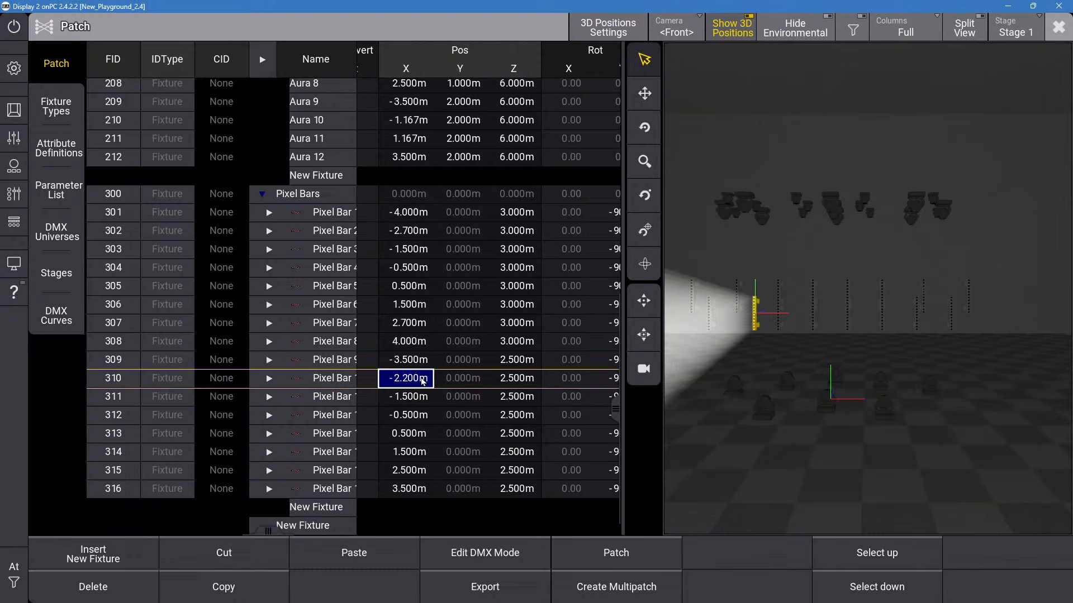
left_click(425, 395)
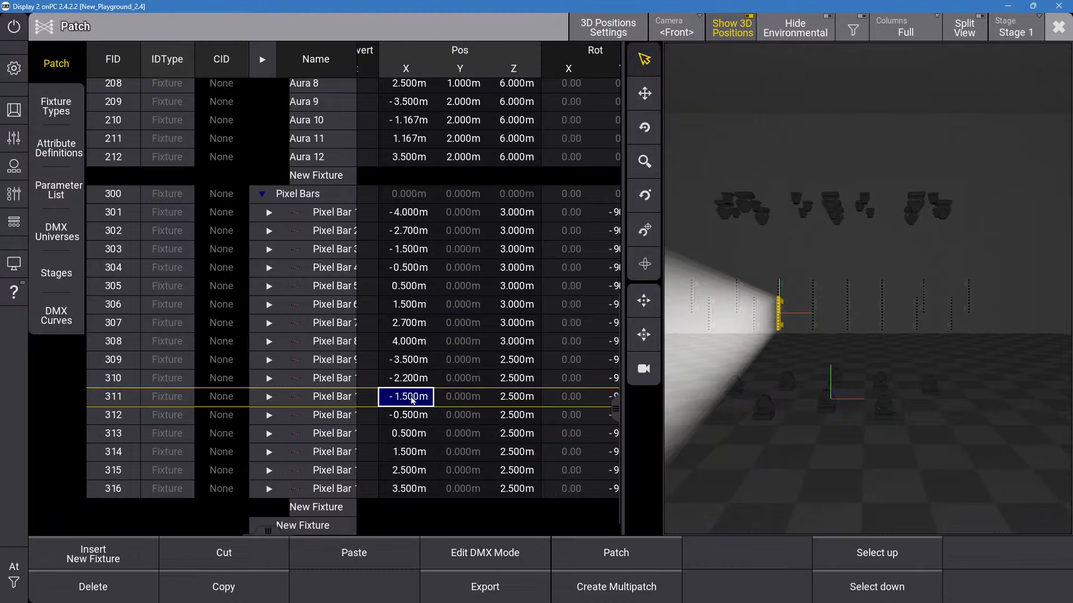
left_click(424, 395)
left_click(560, 492)
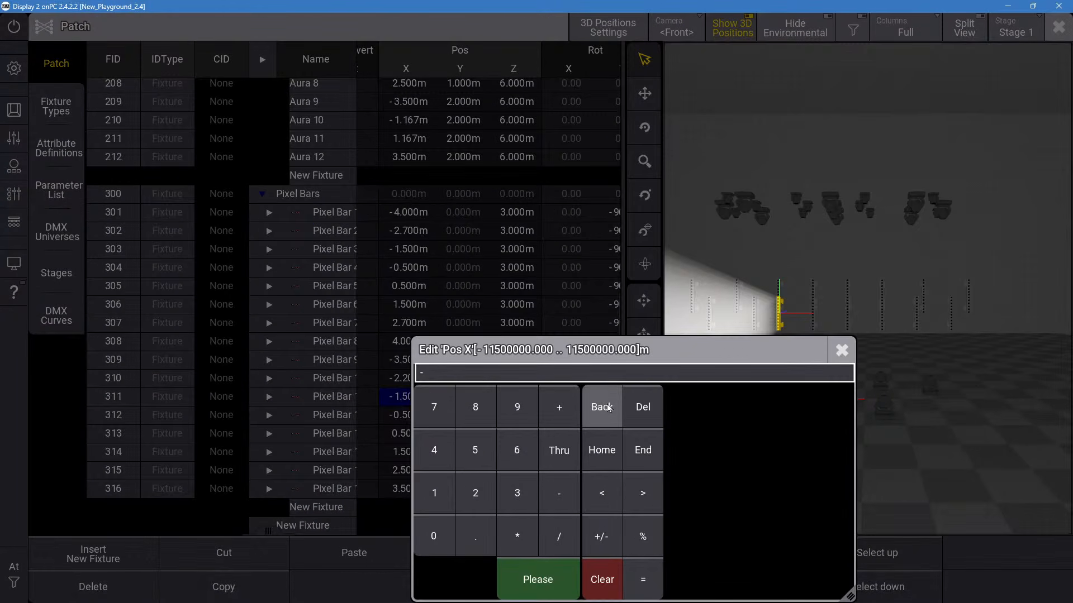
left_click(438, 498)
left_click(524, 576)
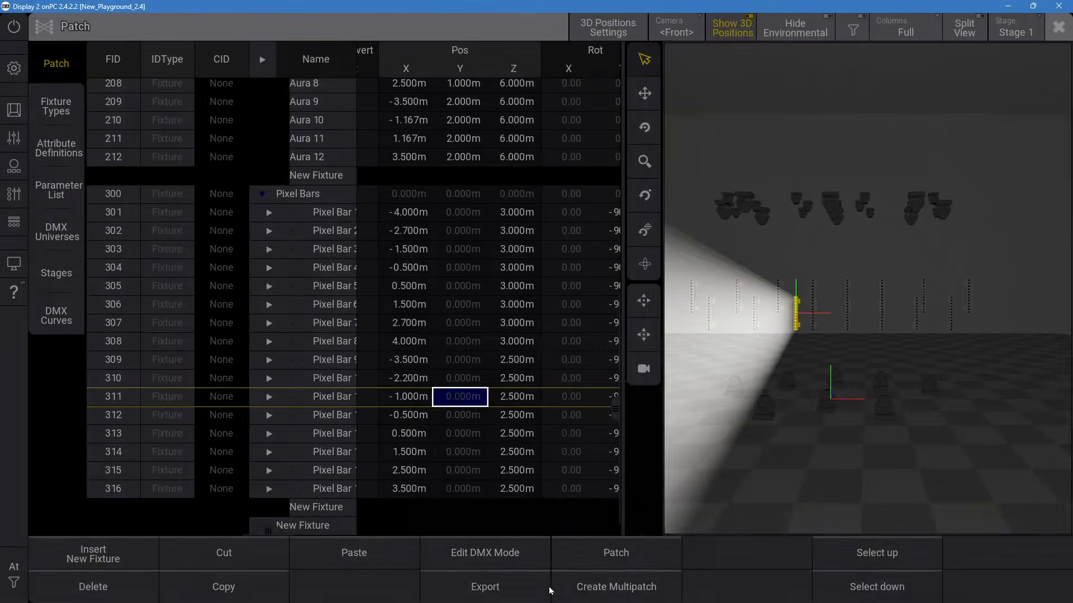
Set the X position of pixel bar 312 to 0.25 m.
left_click(569, 435)
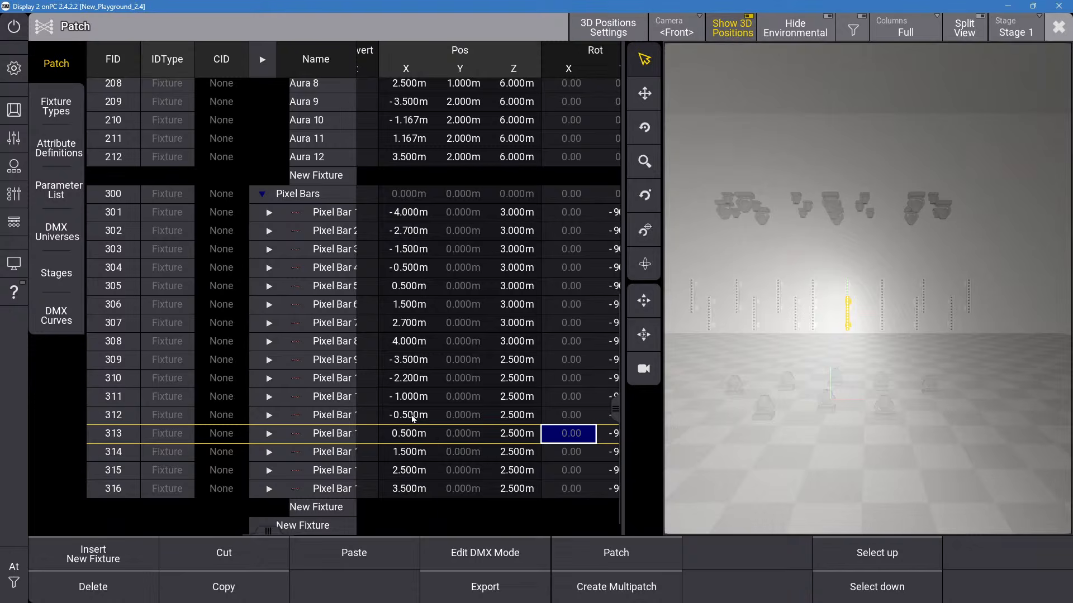
left_click(421, 415)
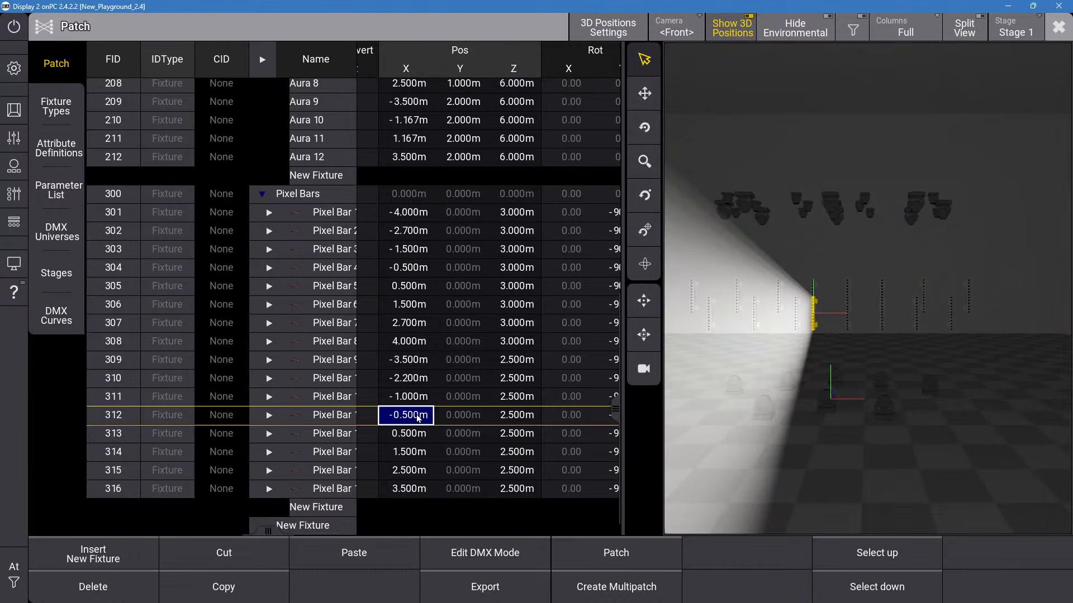
left_click(422, 416)
left_click(475, 525)
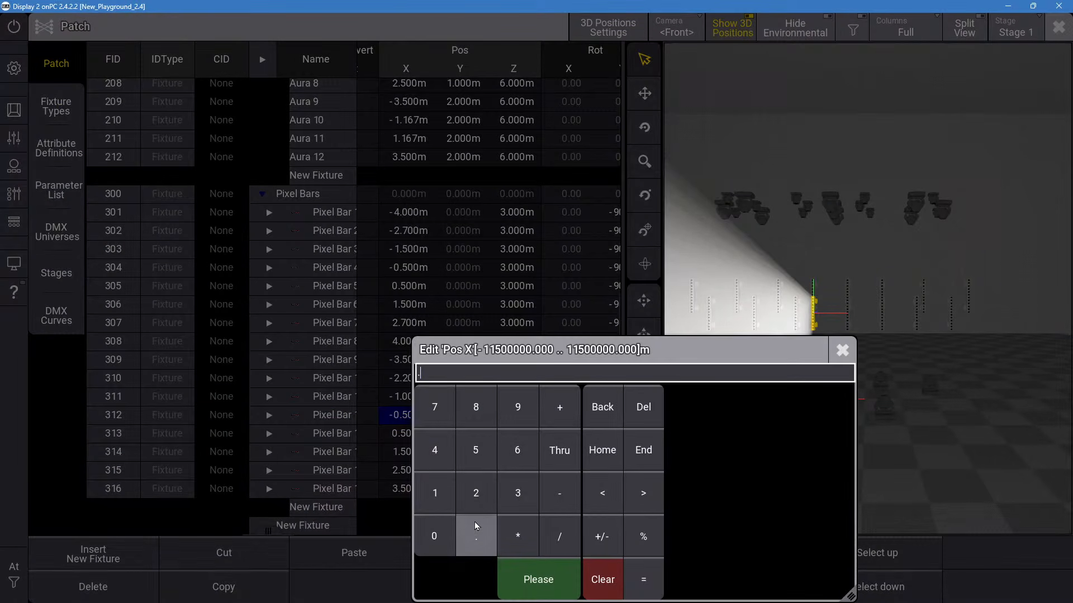
left_click(482, 478)
left_click(478, 451)
left_click(524, 577)
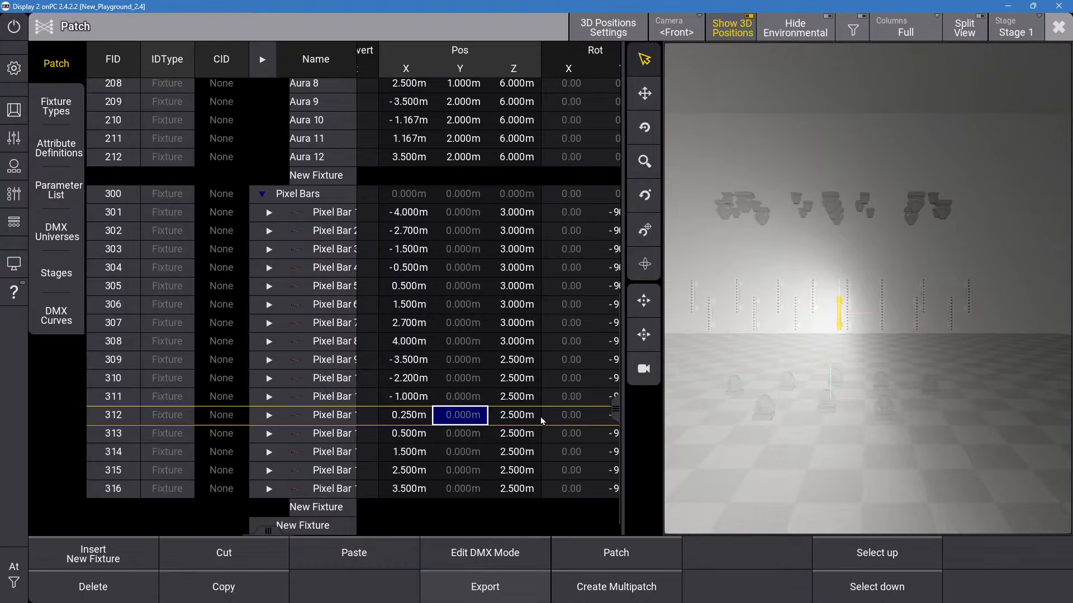
Centre pixel bar 312 by setting its X position to 0 m.
left_click(416, 418)
left_click(416, 417)
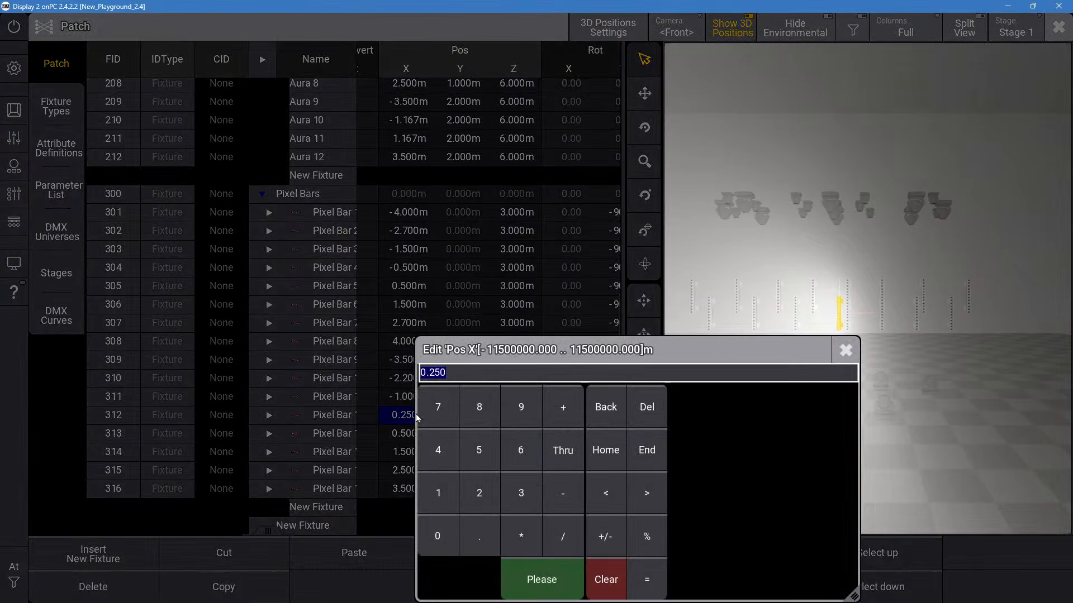
left_click(431, 549)
left_click(529, 581)
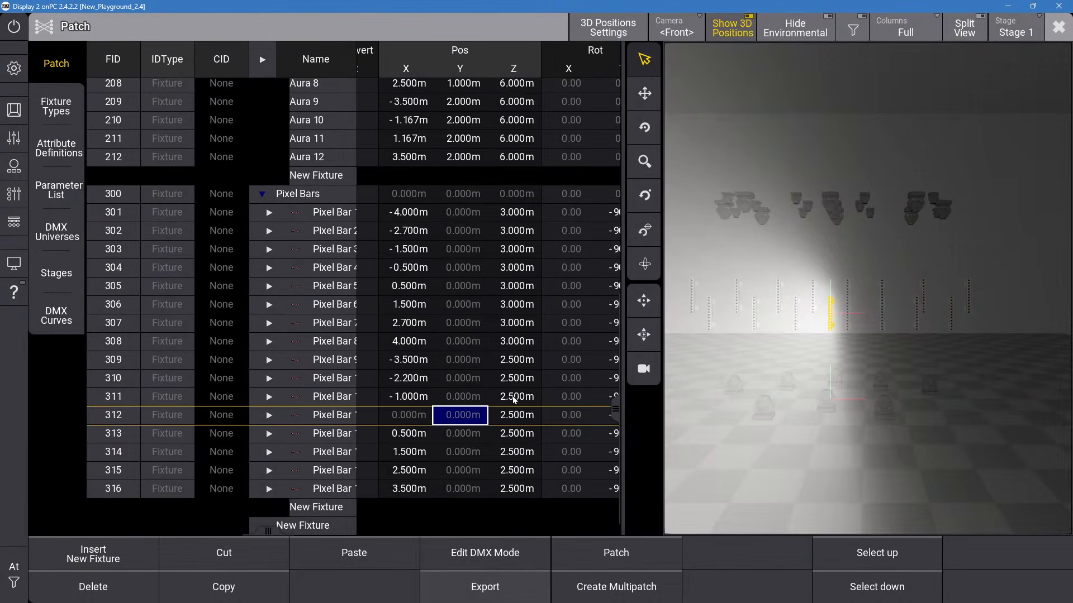
left_click(515, 396)
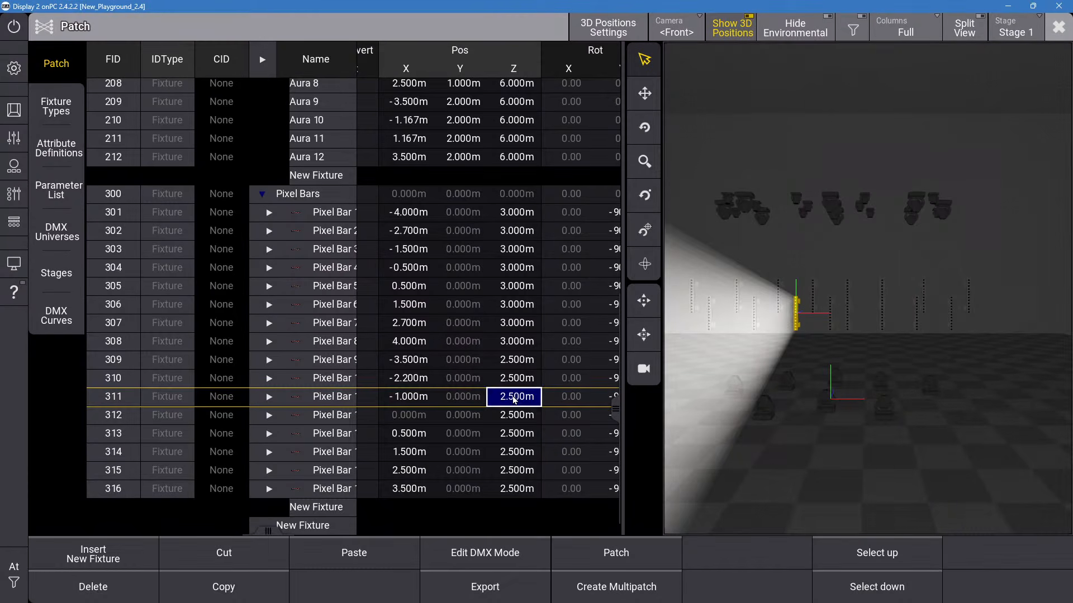
left_click(416, 414)
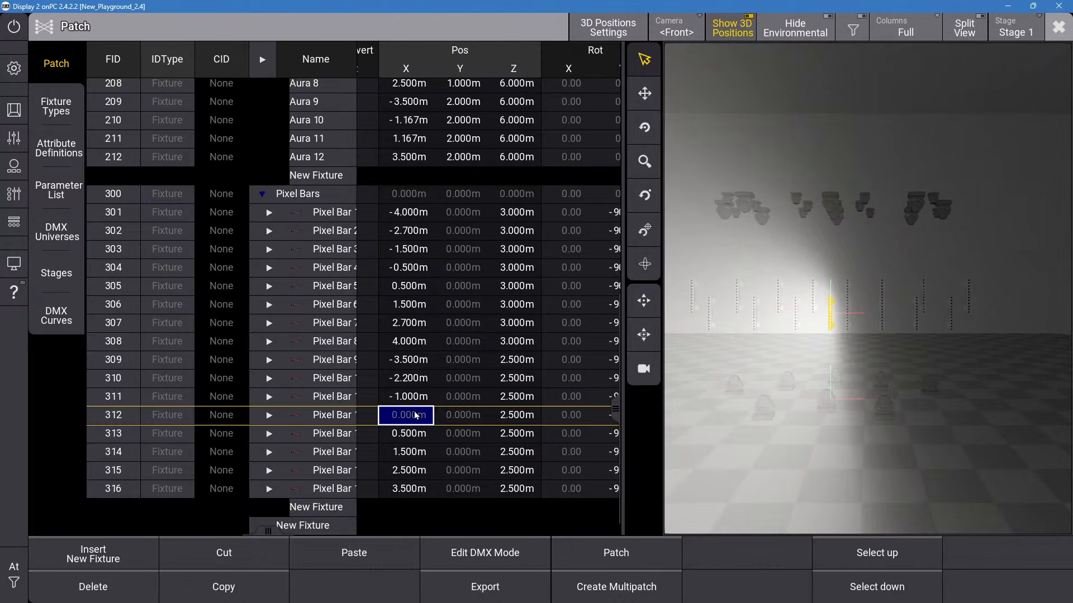
Delete fixture 316, the last pixel bar in the Pixel Bars group.
left_click(339, 490)
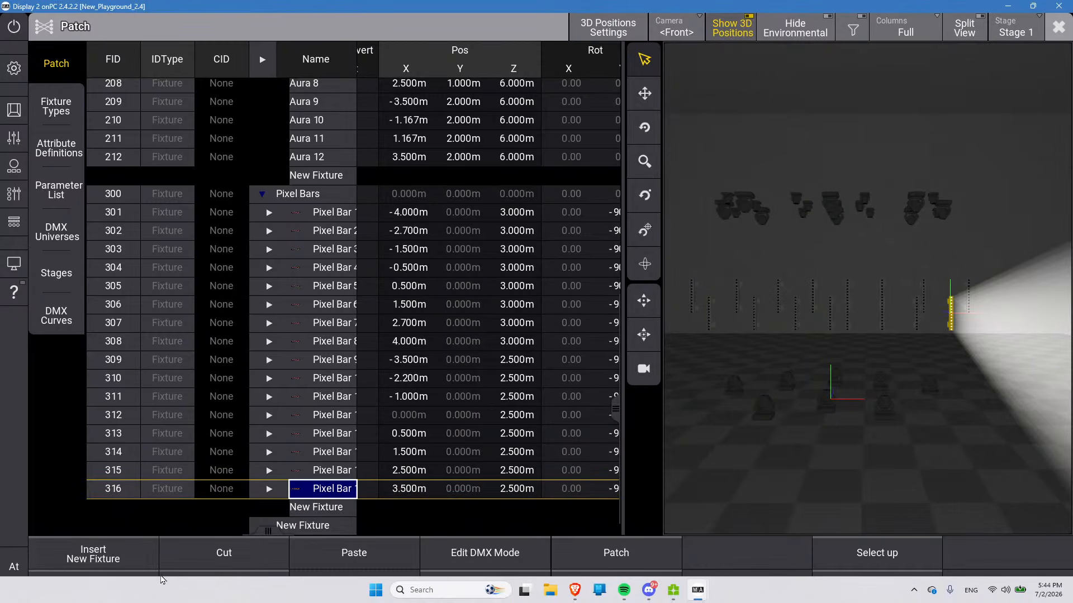
left_click(136, 586)
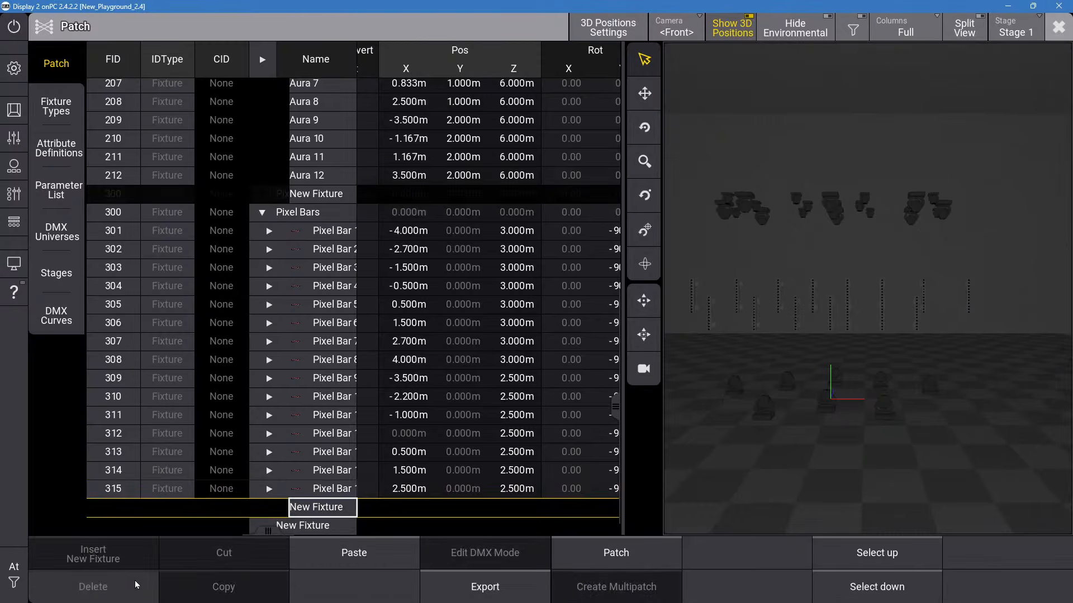
Set the X position of pixel bar 313 to 1 m.
left_click(401, 455)
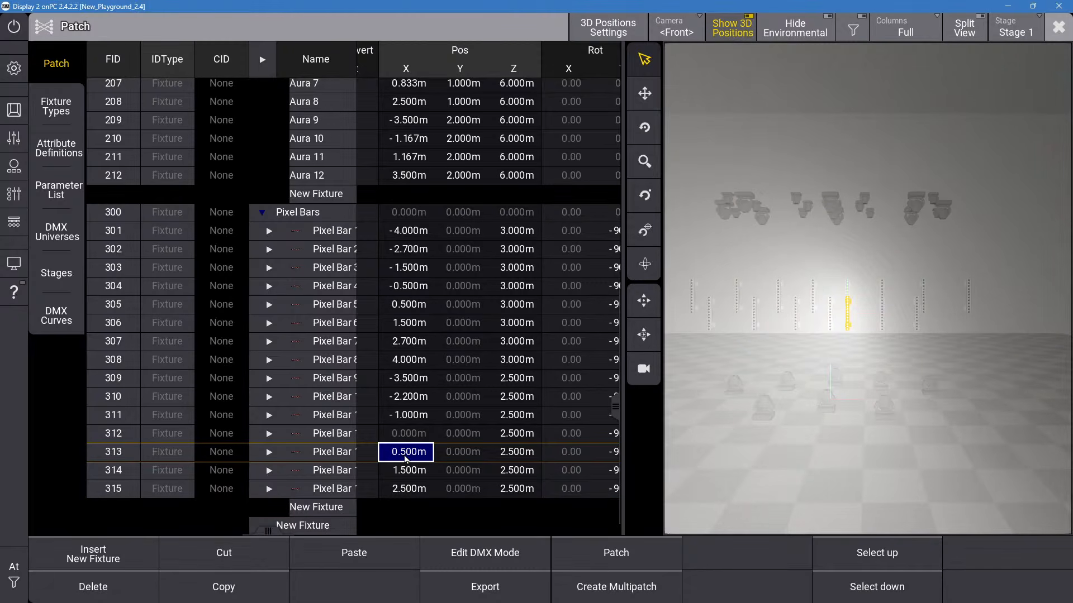
left_click(403, 456)
left_click(441, 492)
left_click(525, 594)
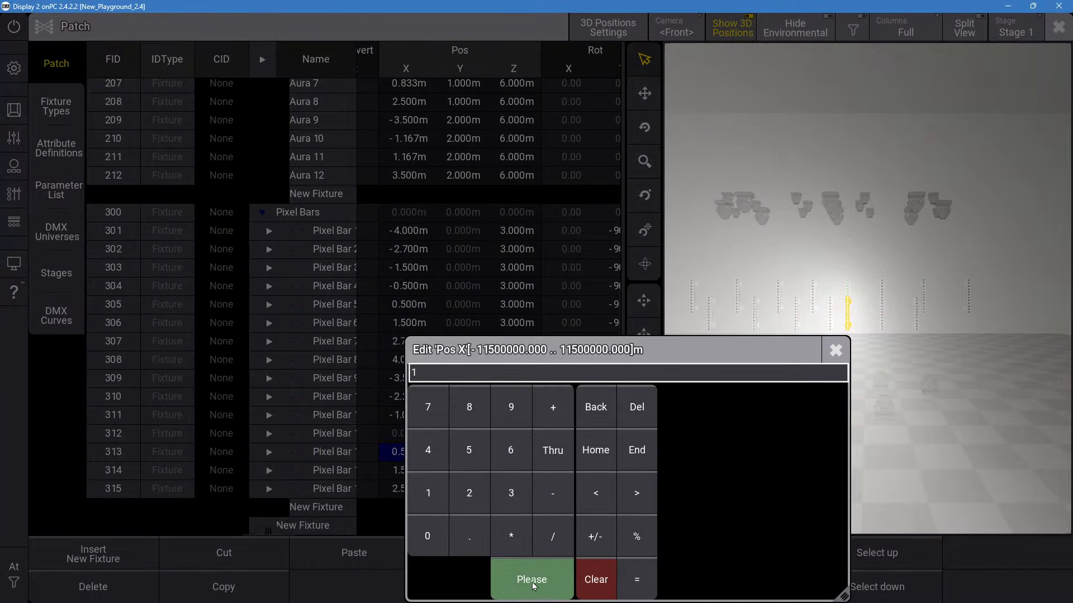
Set the X position of pixel bar 314 to 2.2 m.
left_click(408, 471)
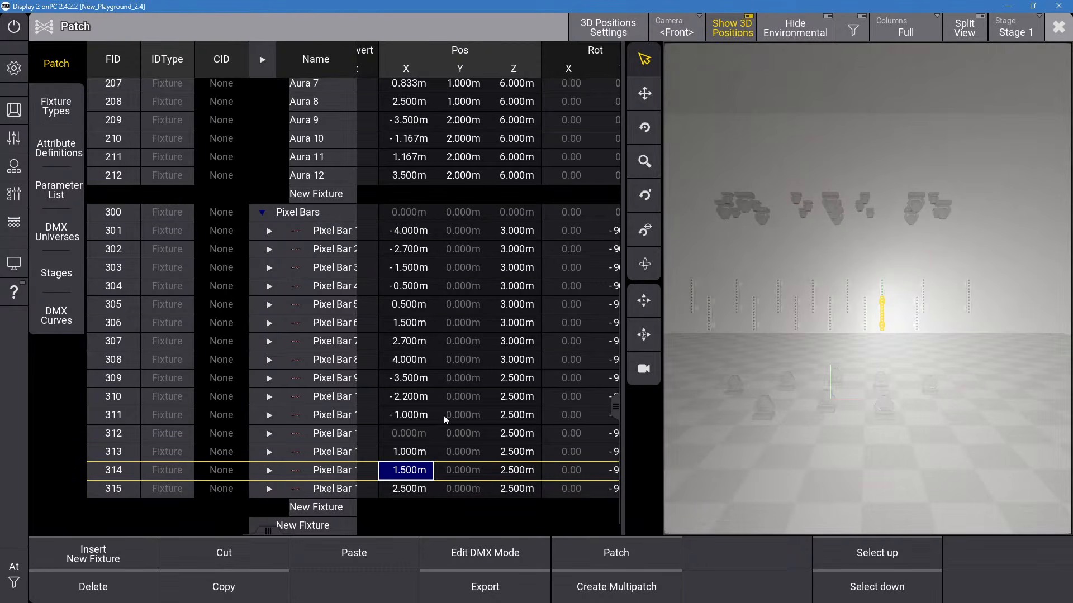
left_click(408, 471)
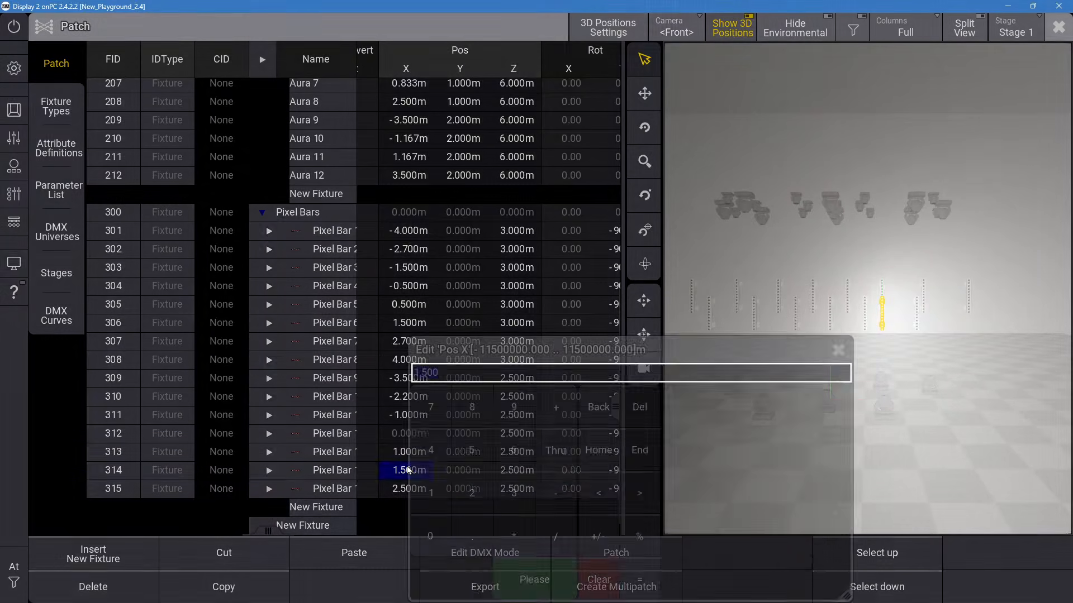
type("2.2")
left_click(519, 579)
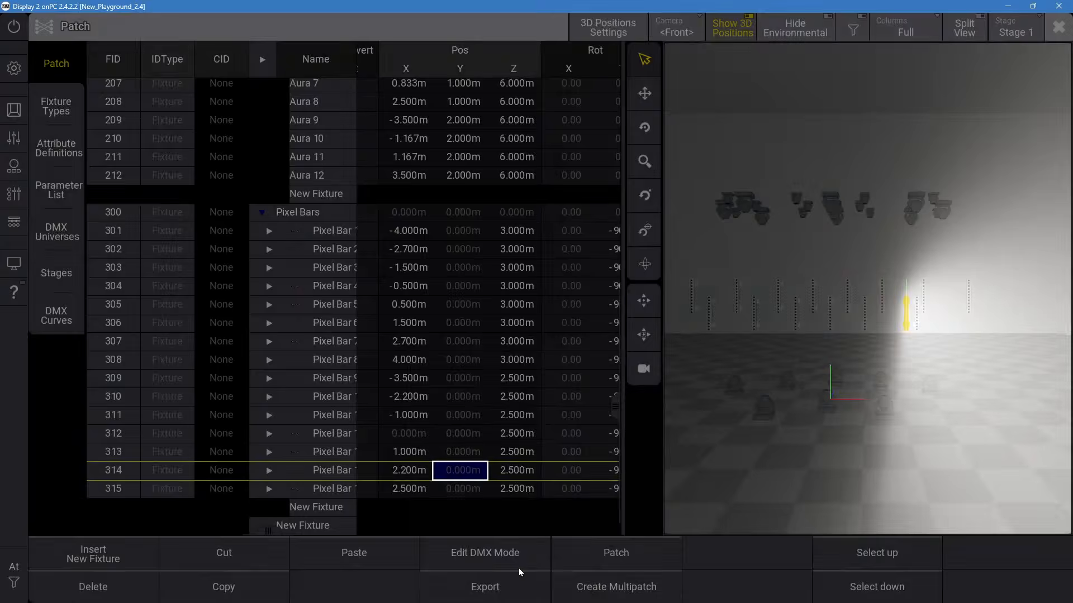
Set the X position of pixel bar 315 to 3.5 m.
left_click(399, 490)
left_click(399, 490)
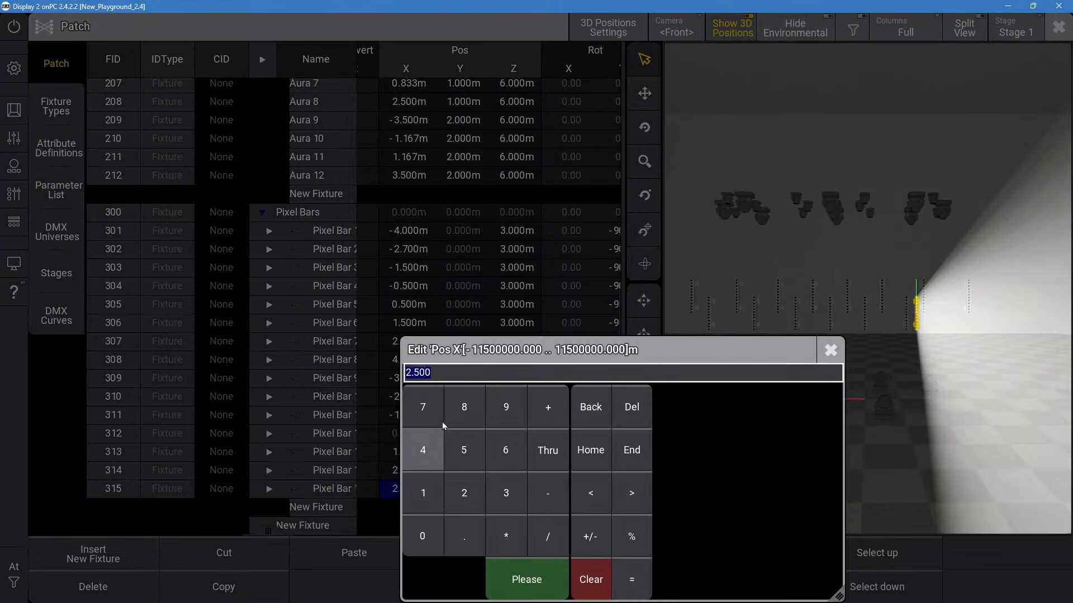
left_click_drag(462, 352, 478, 259)
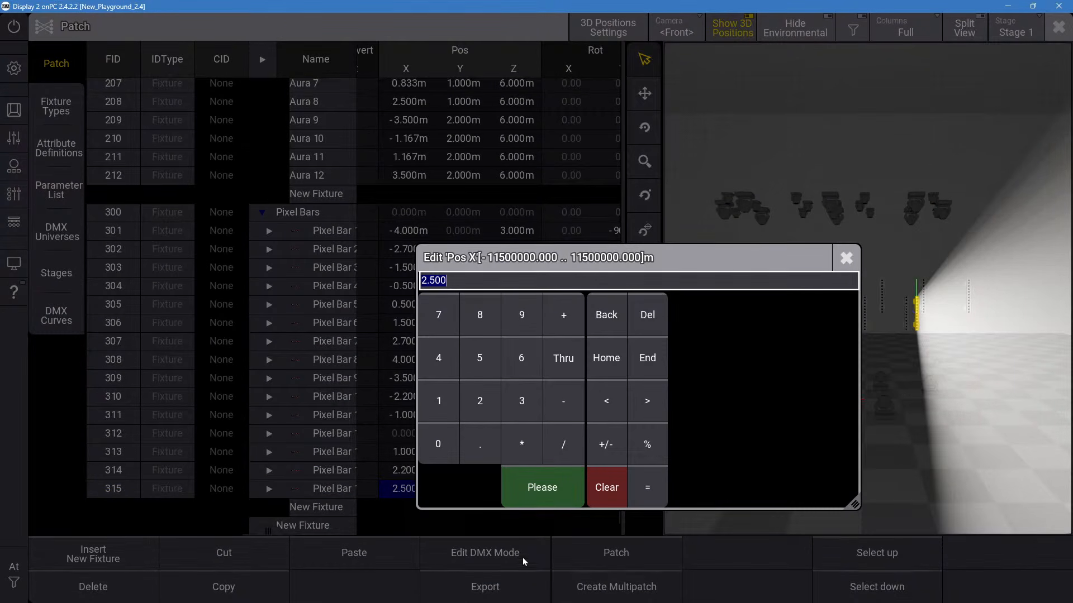
left_click(522, 402)
left_click(480, 444)
left_click(479, 360)
left_click(515, 485)
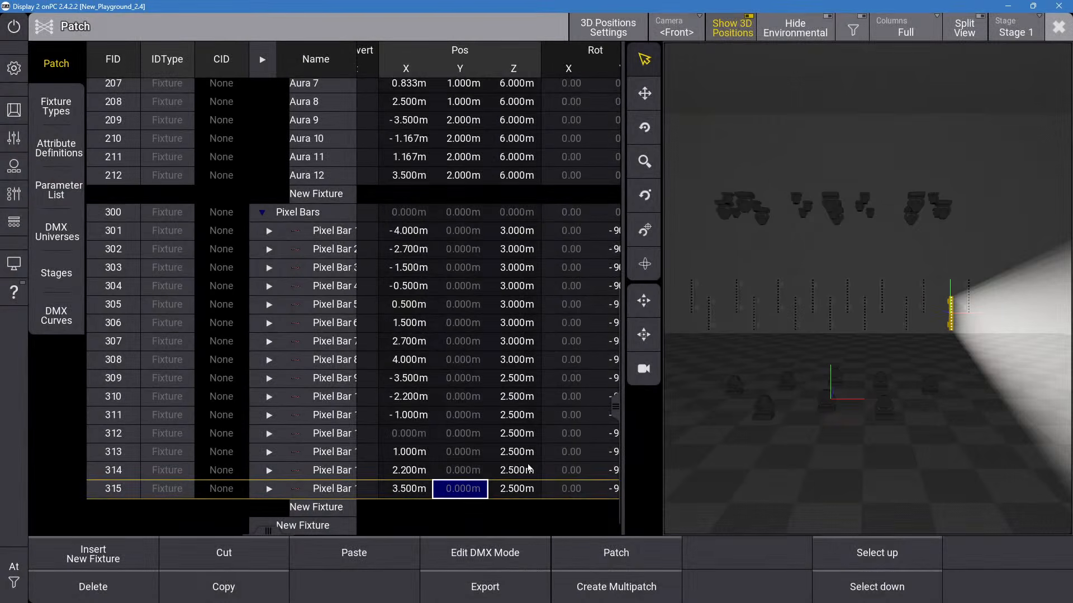
Examine the spacing and symmetry of the two pixel bar rows on the 3D stage from near and far.
left_click(514, 415)
left_click(540, 511)
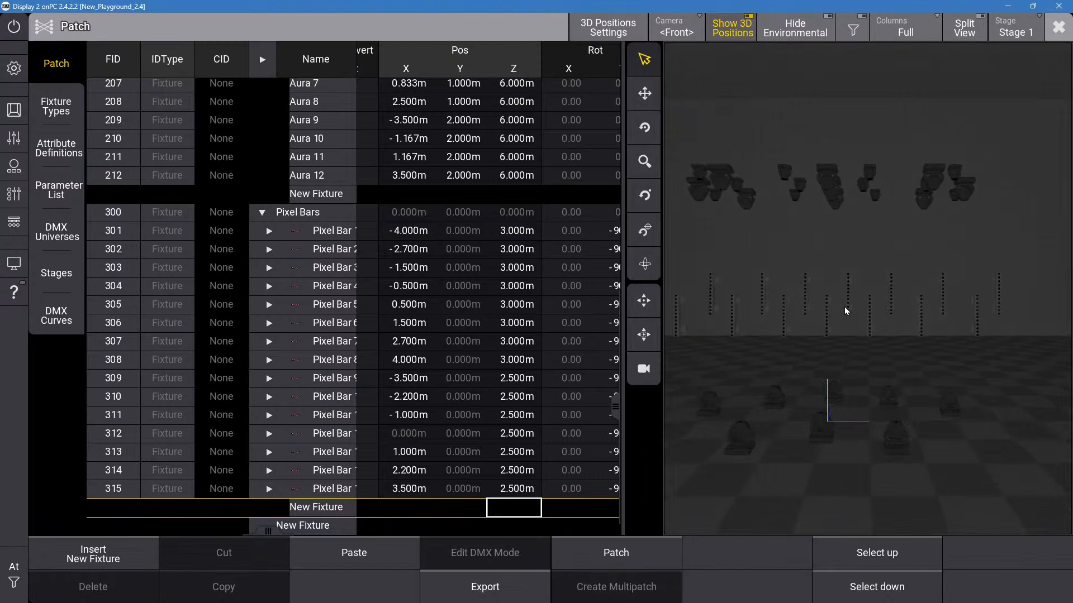
scroll(846, 313, "up", 5)
scroll(848, 298, "down", 5)
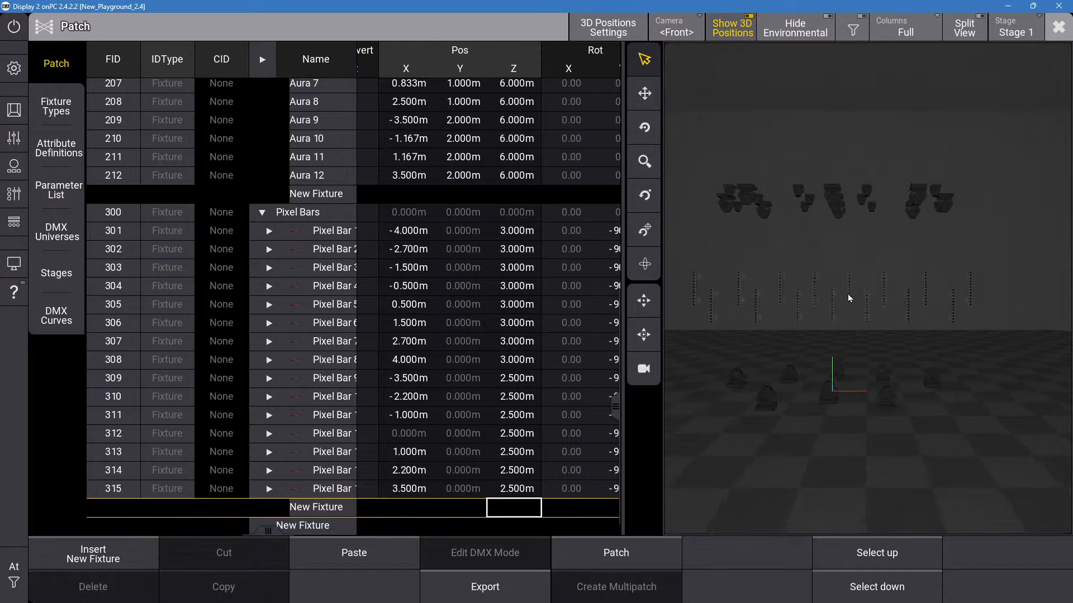
scroll(847, 299, "up", 2)
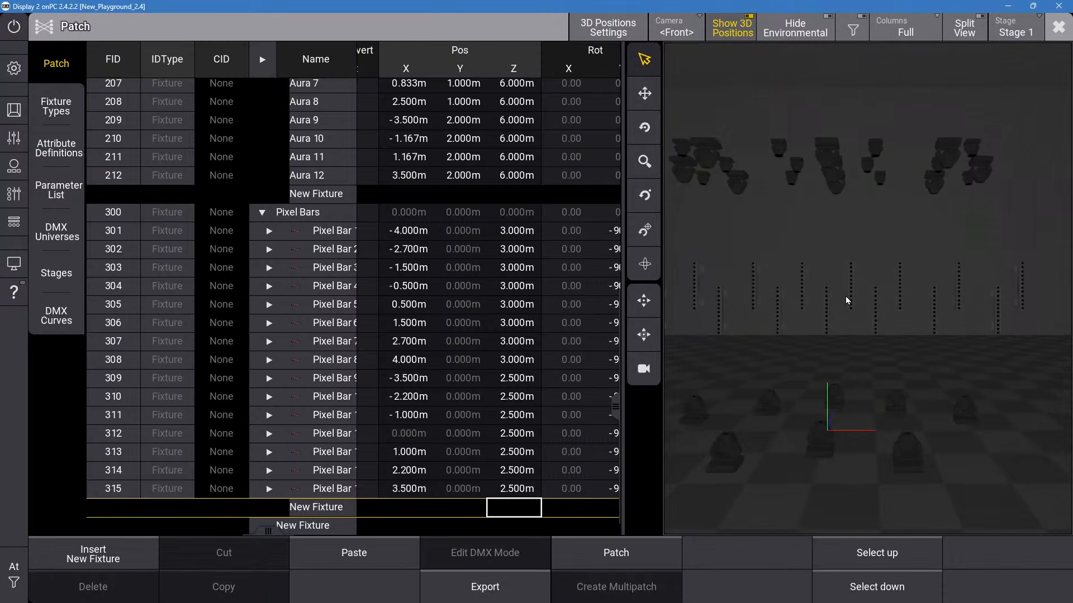
scroll(847, 300, "down", 3)
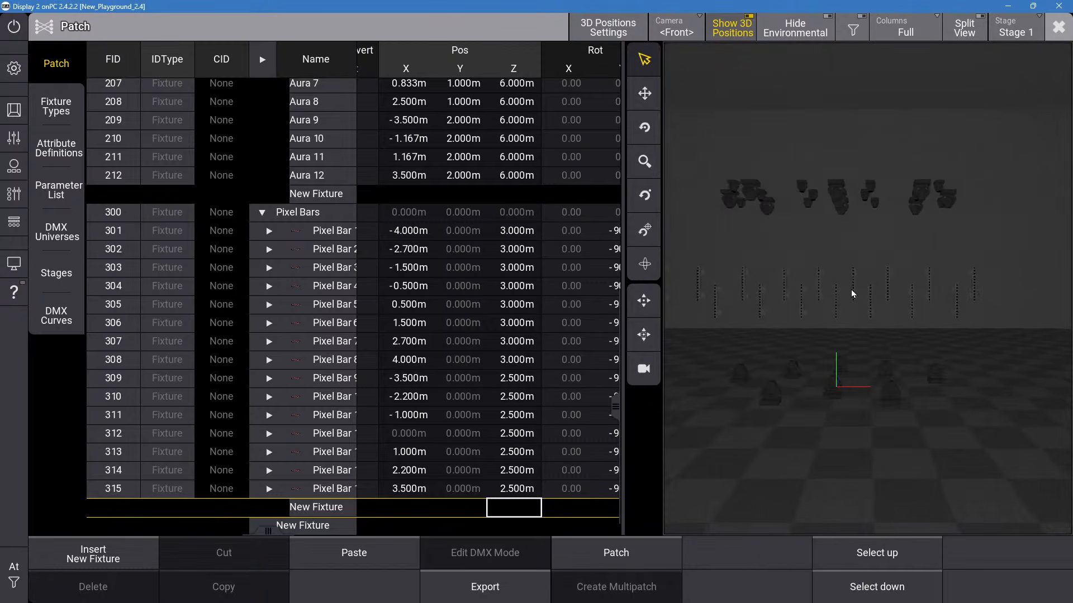
scroll(852, 294, "down", 1)
scroll(852, 294, "up", 3)
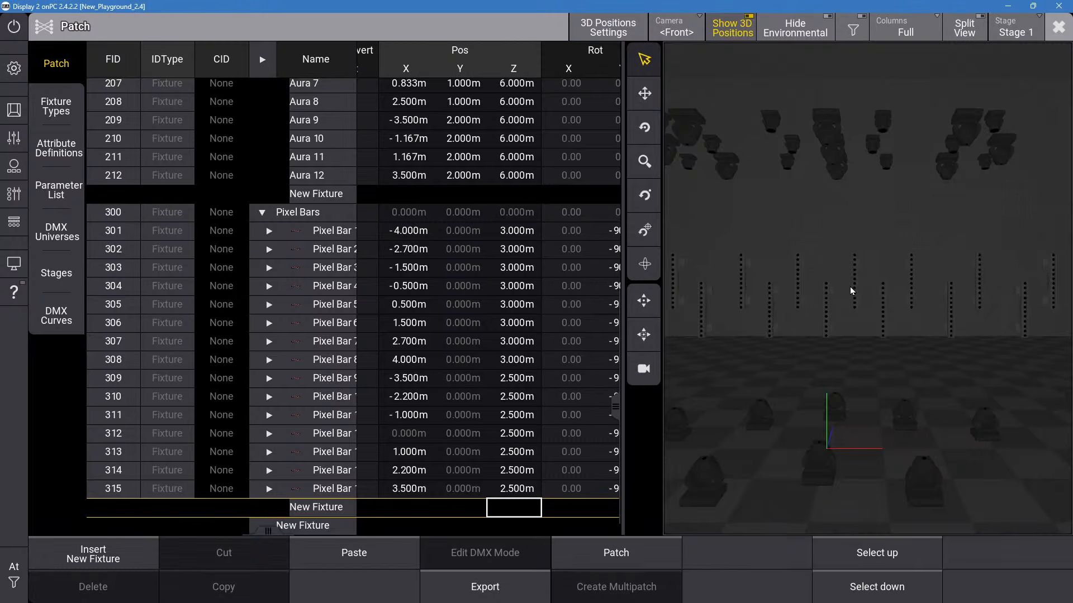
scroll(852, 291, "down", 3)
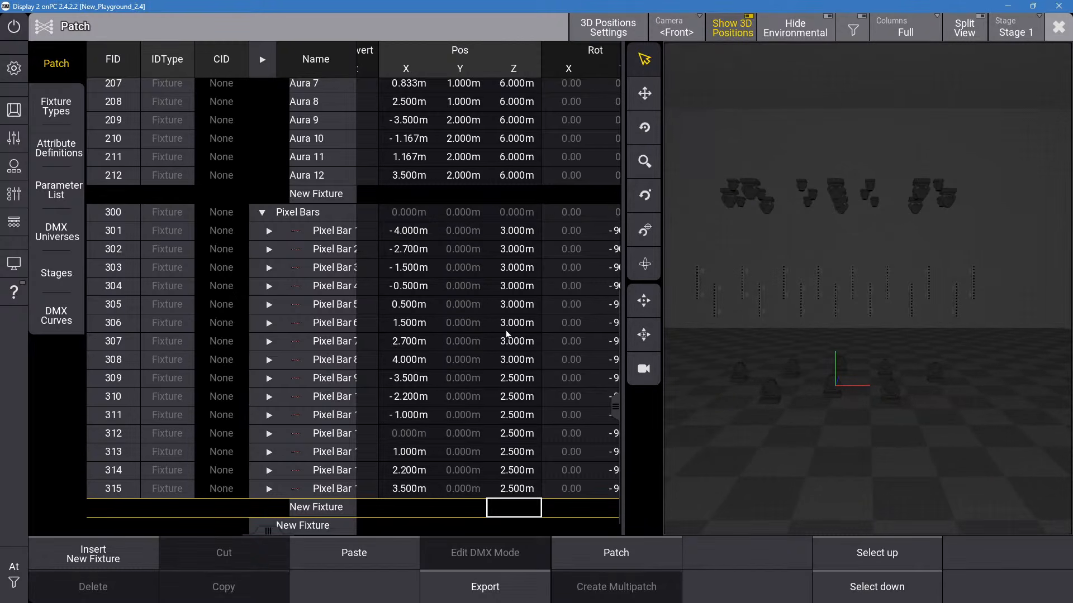
Return to the start of the fixture list, turn on Split View for the patch and show its Layers.
scroll(508, 336, "up", 20)
scroll(517, 303, "up", 20)
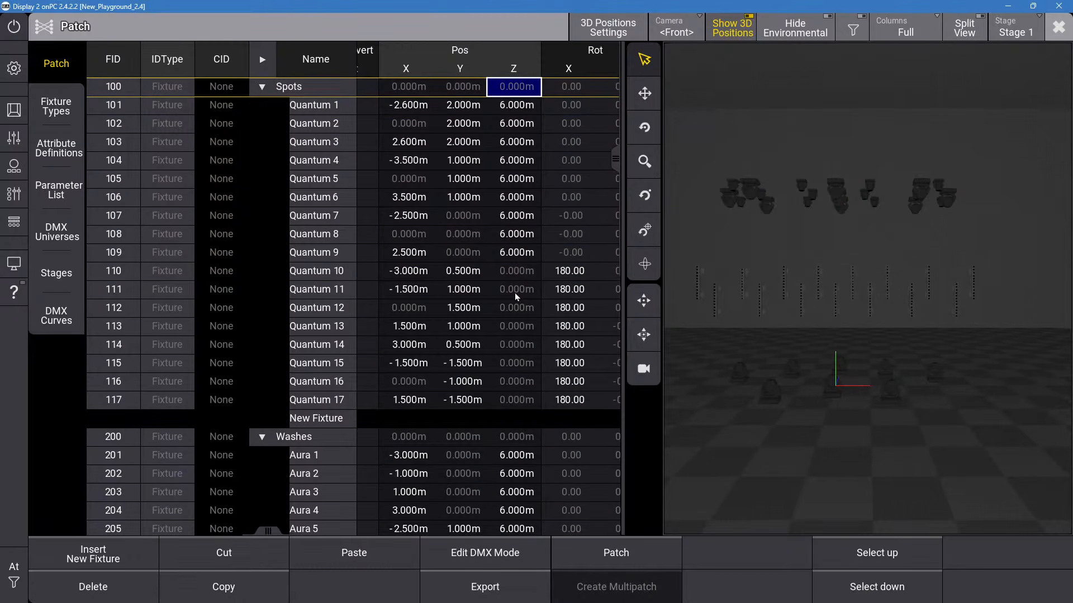
left_click(269, 88)
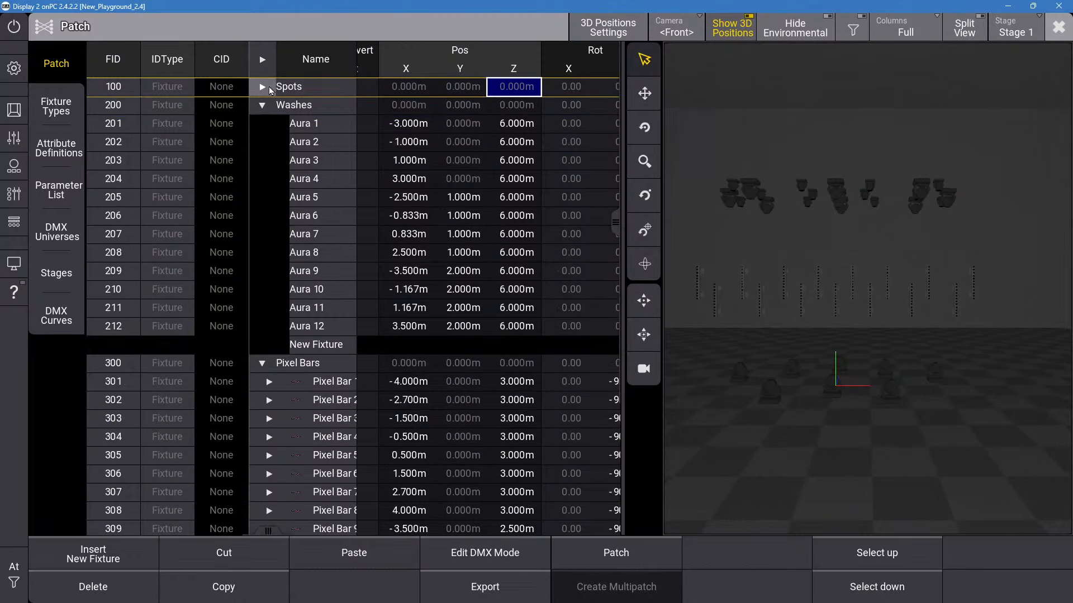
left_click(269, 88)
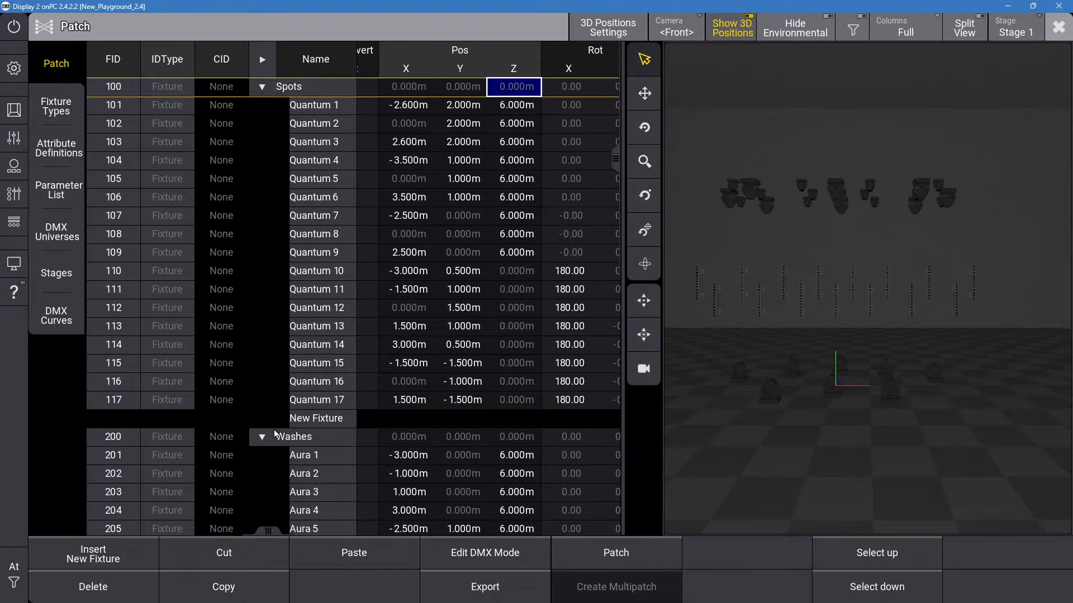
left_click_drag(268, 530, 166, 529)
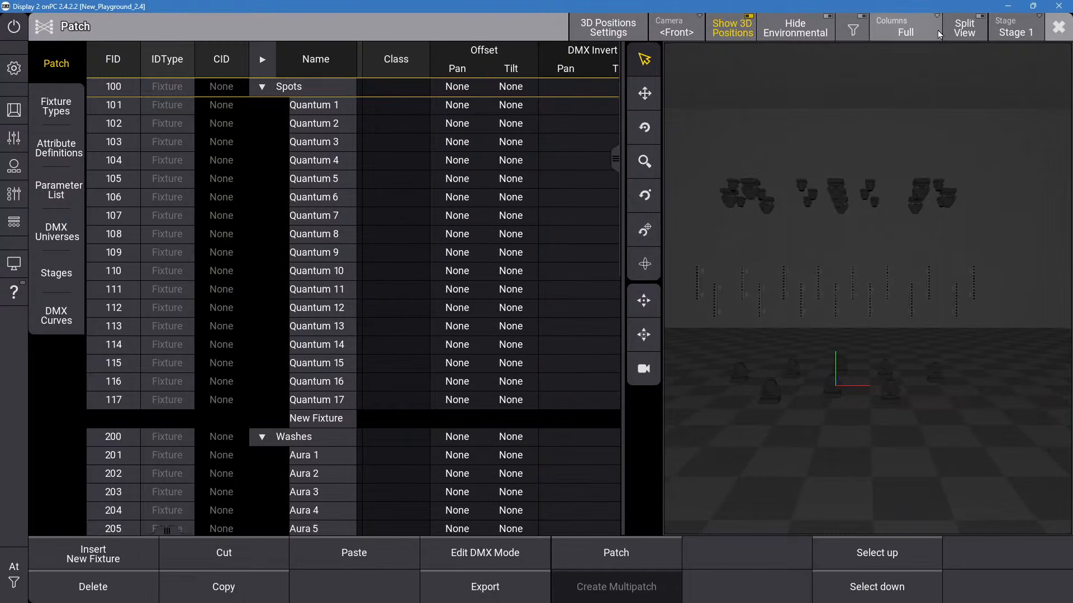
left_click(963, 28)
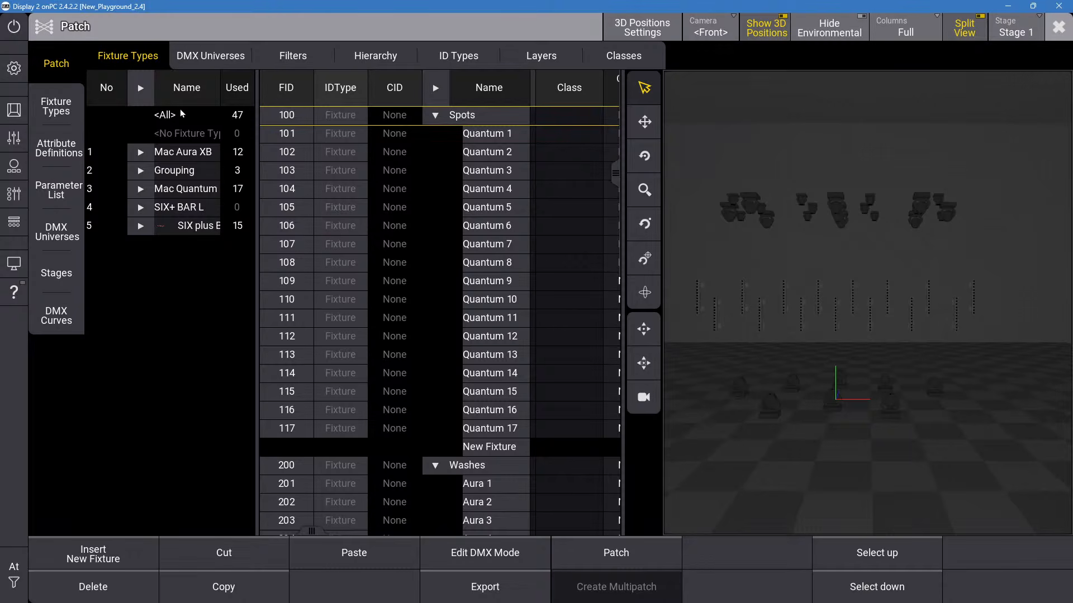
left_click(548, 58)
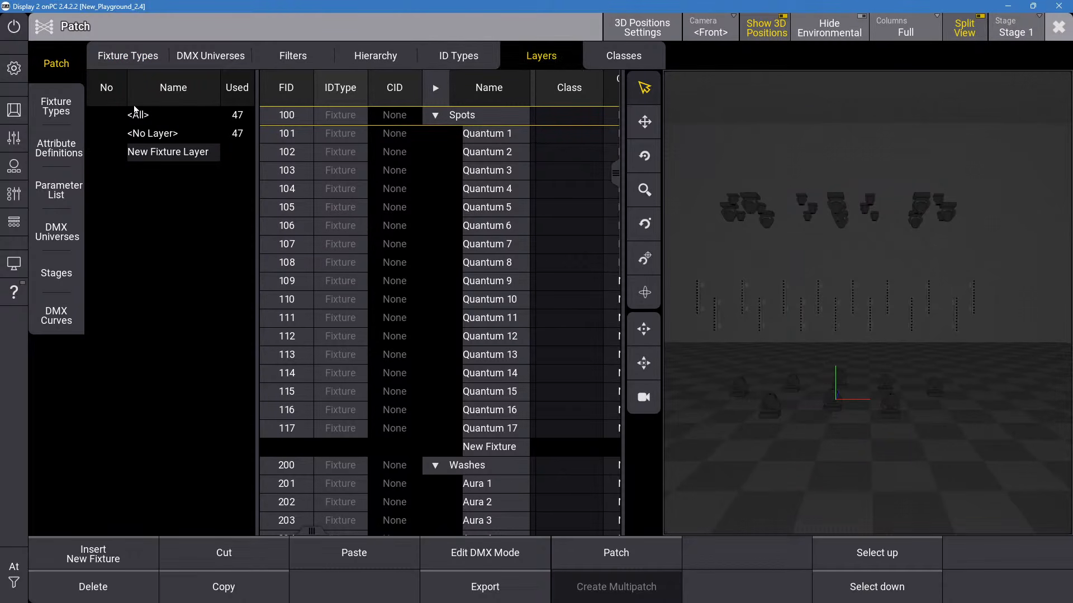
Add a new fixture layer to the patch and name it Back Row Sky.
left_click(174, 151)
left_click(173, 151)
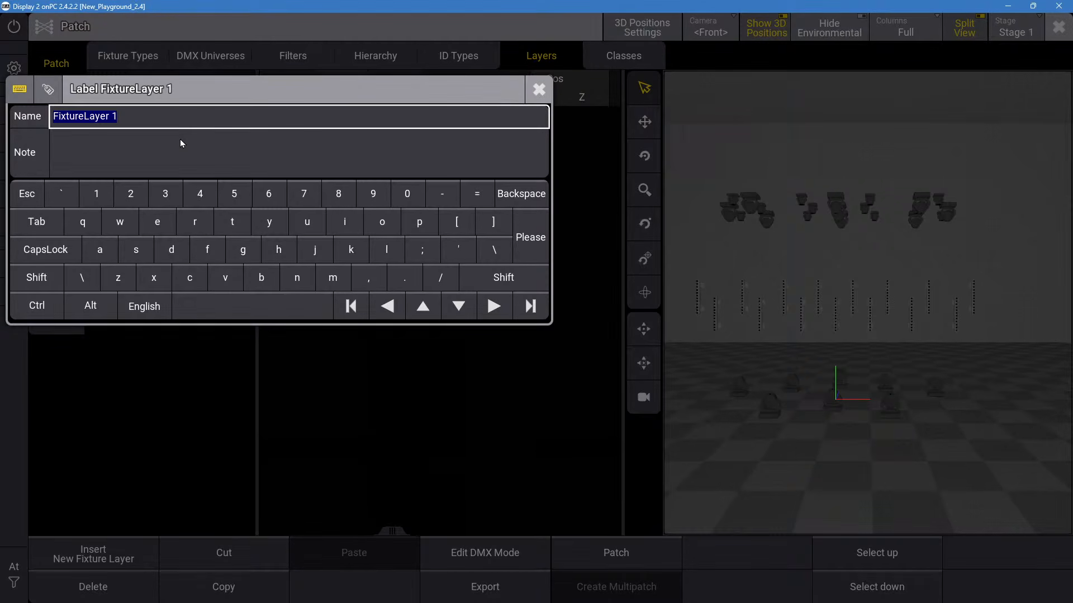
type("Back R")
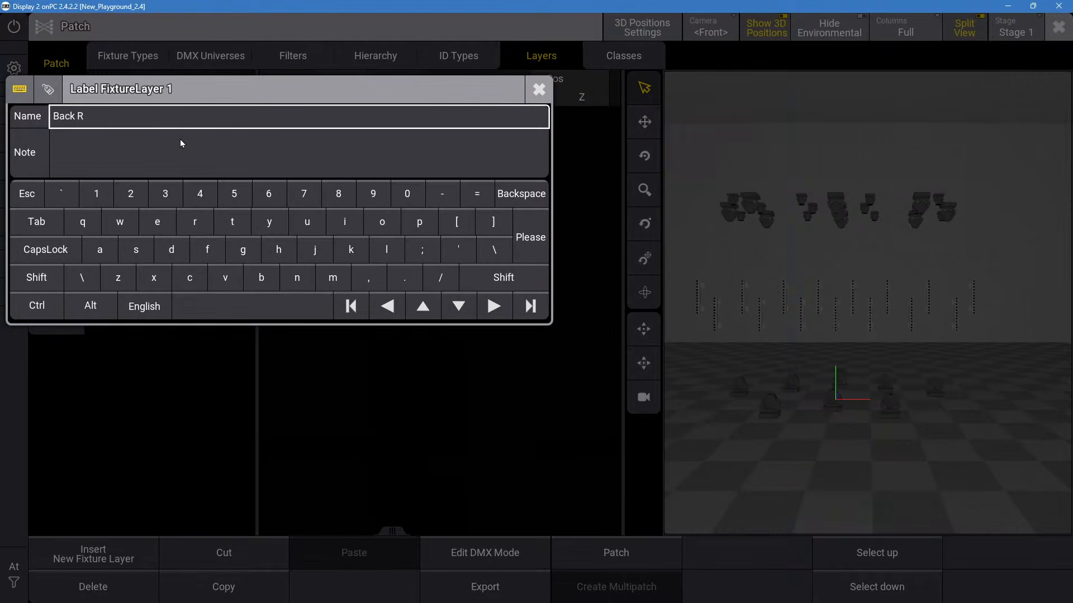
type("ow Sky")
key("Return")
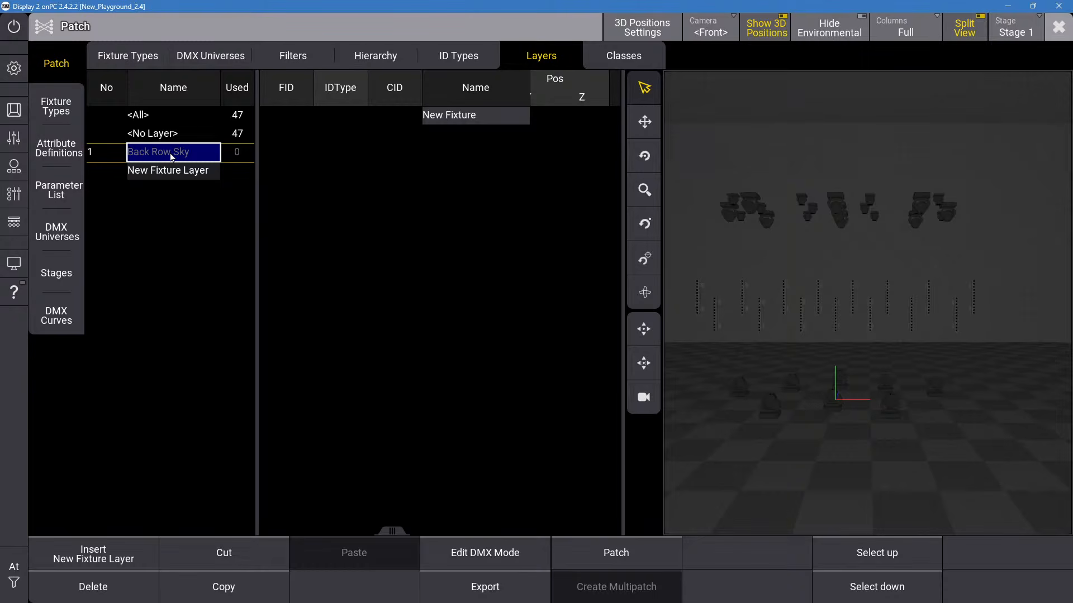
Add two more fixture layers named Mid Row Sky and Front Row Sky.
left_click(168, 170)
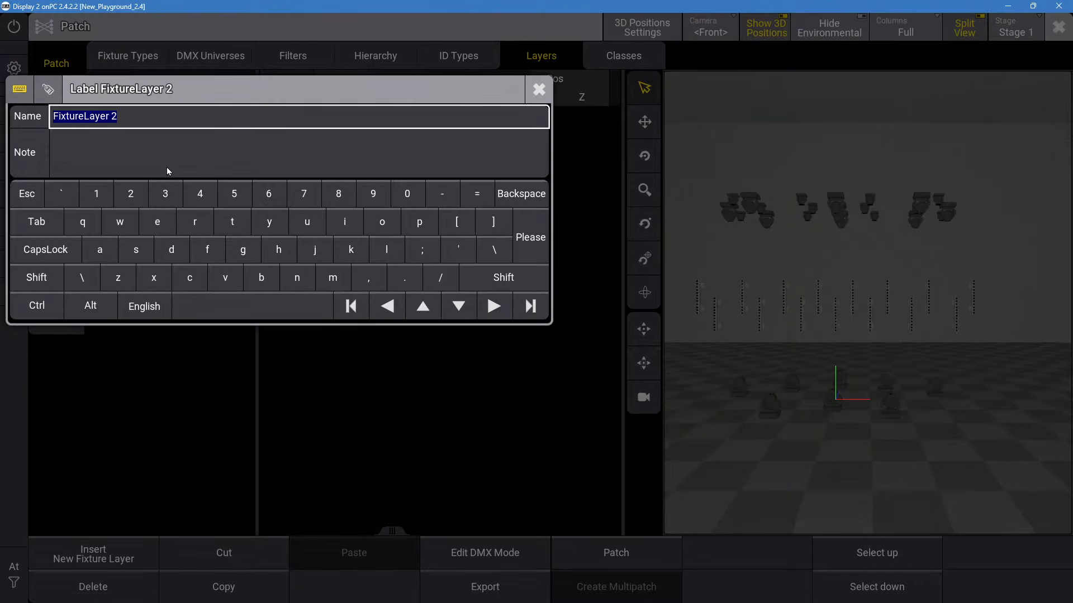
type("Mid Row S")
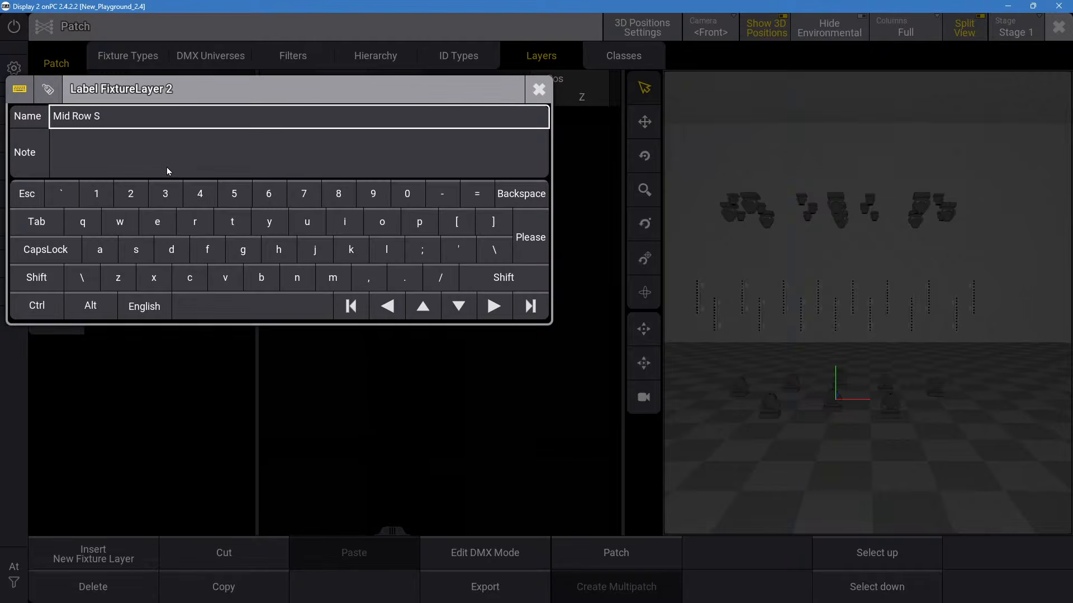
type("ky")
key("Return")
left_click(170, 189)
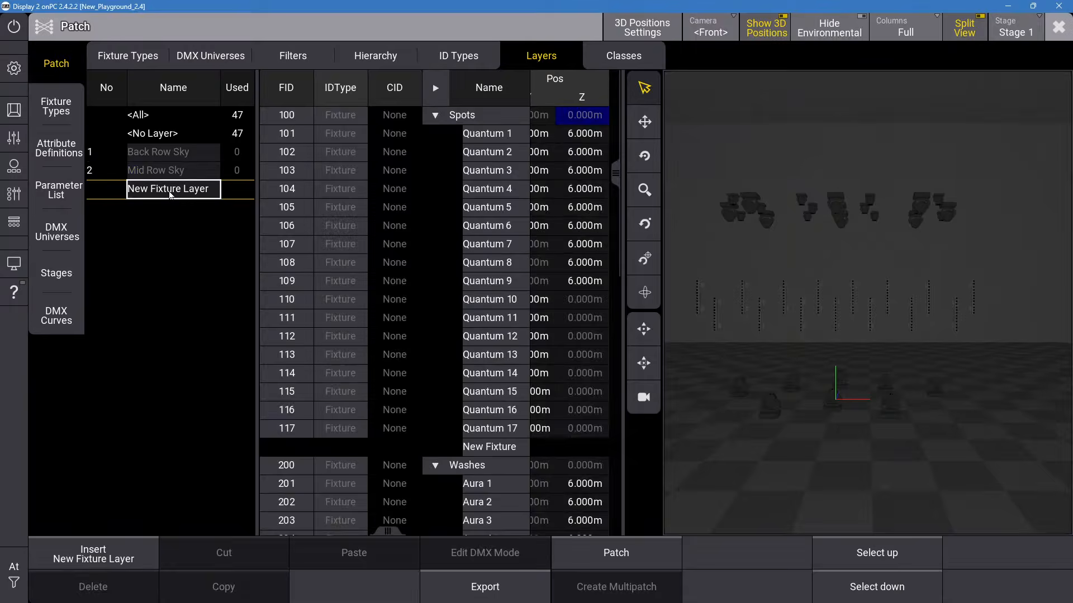
type("Front Row Sky")
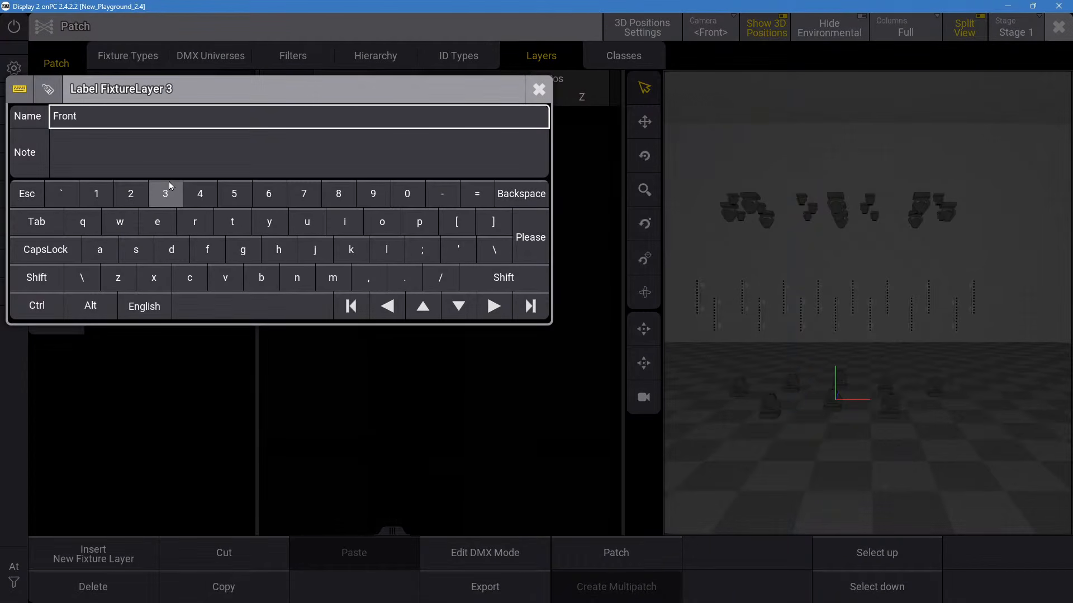
key("Return")
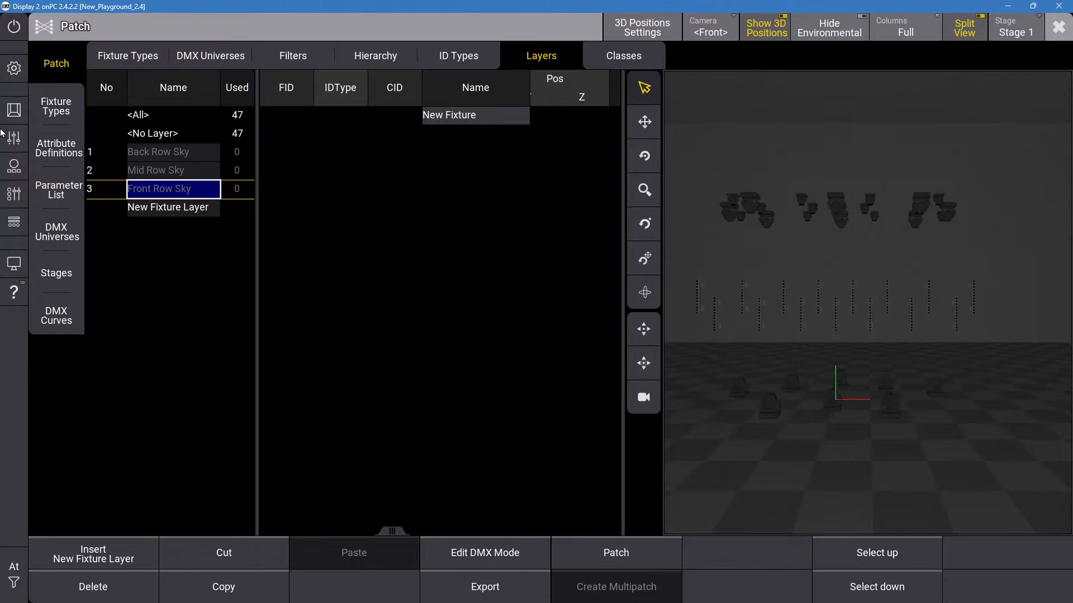
Add fixture layers named Top Row Back and Bottom Row Back.
left_click(193, 207)
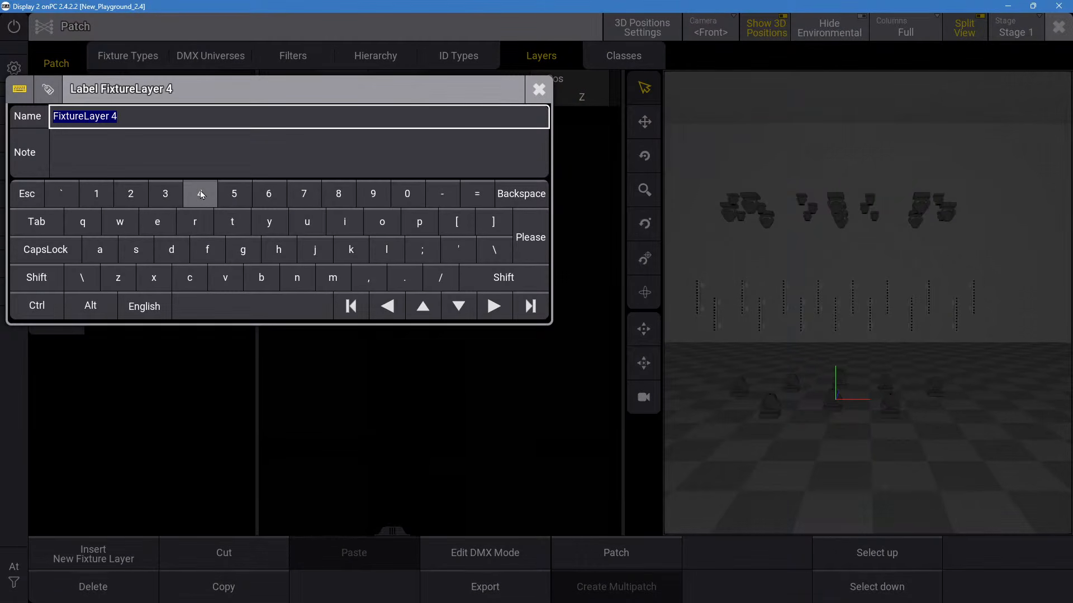
type("Top")
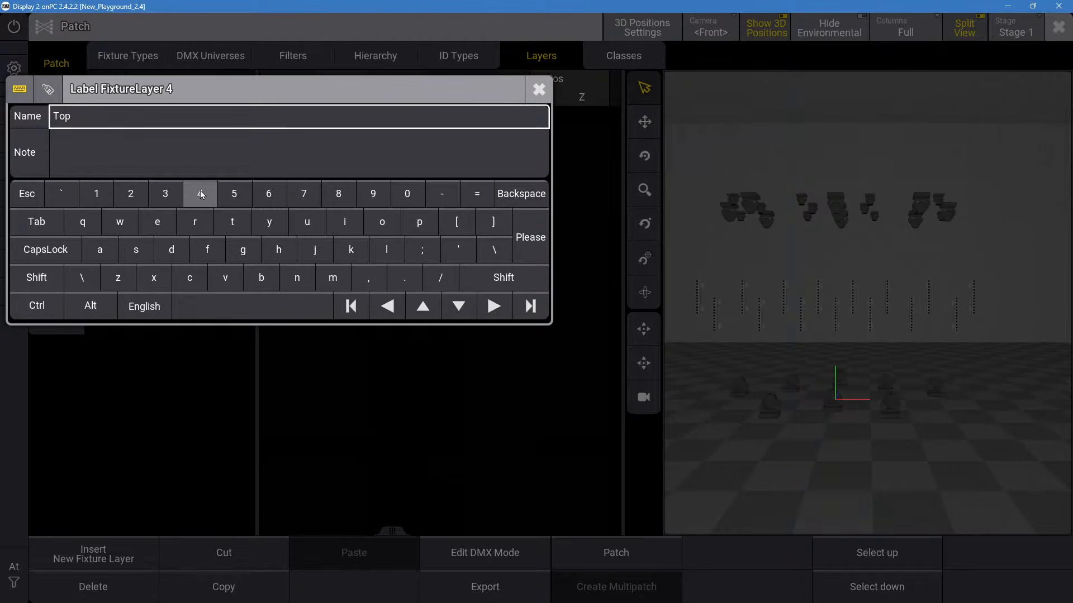
type(" Row Back")
key("Return")
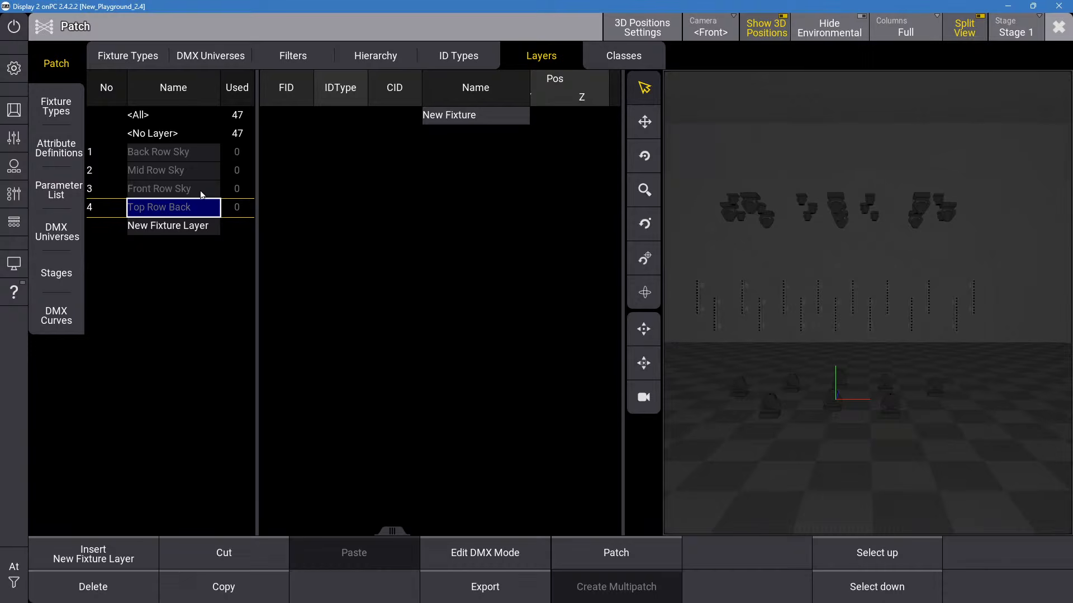
left_click(197, 230)
type("Bottom ")
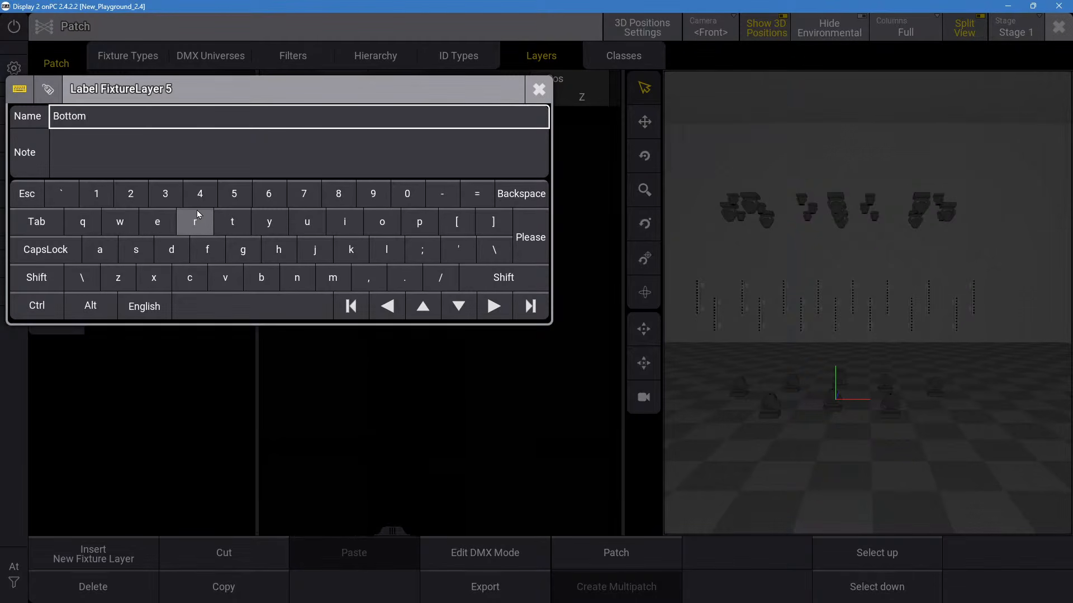
type("Row Back")
key("Return")
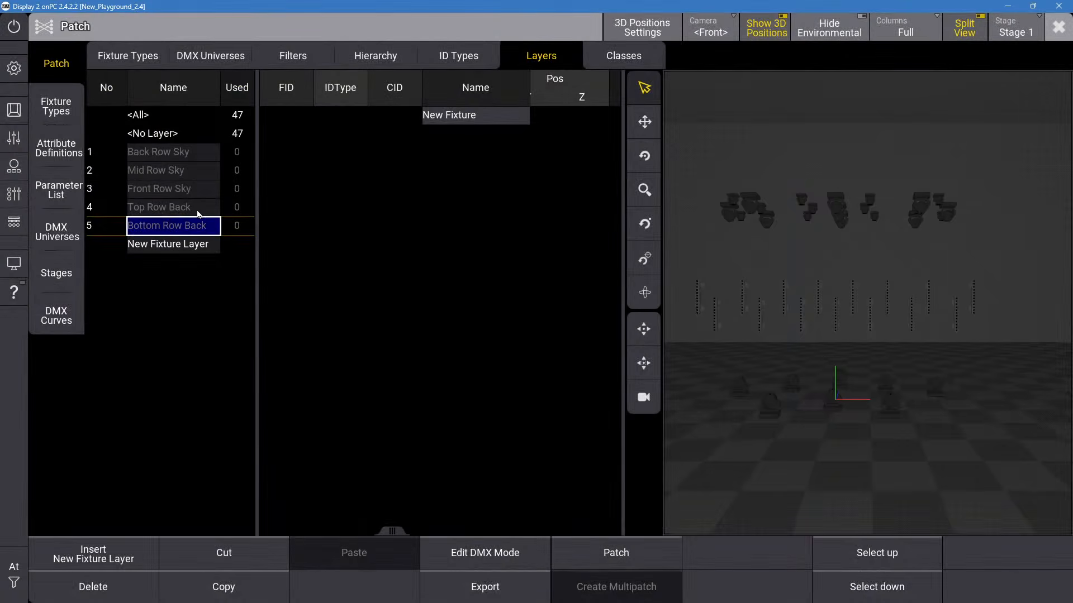
Add a fixture layer named Back Row Floor and another for the front floor row, its name starting Front Row F.
left_click(155, 246)
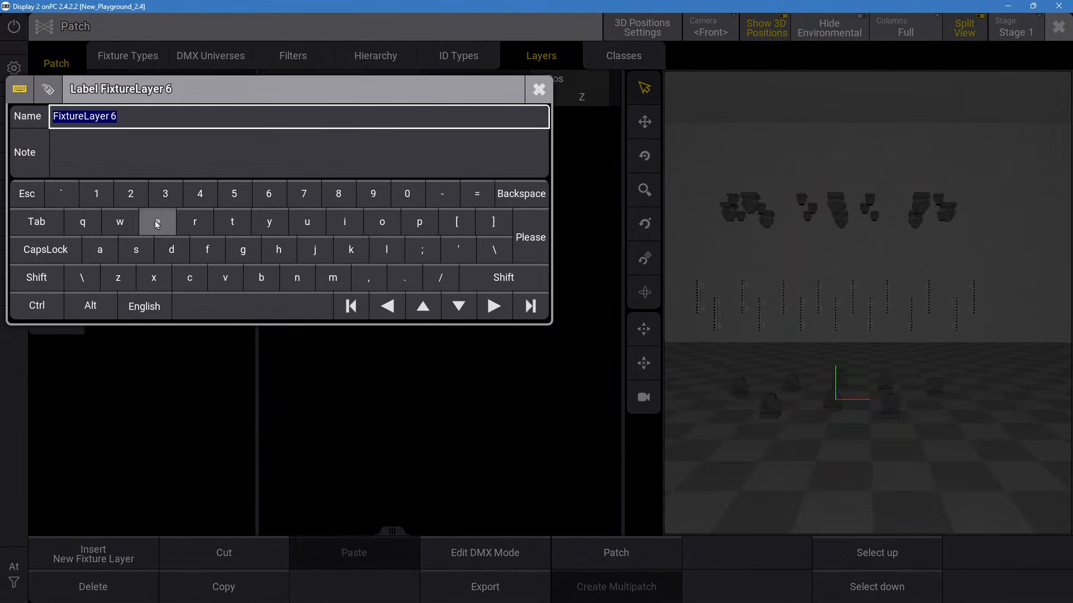
type("Back R")
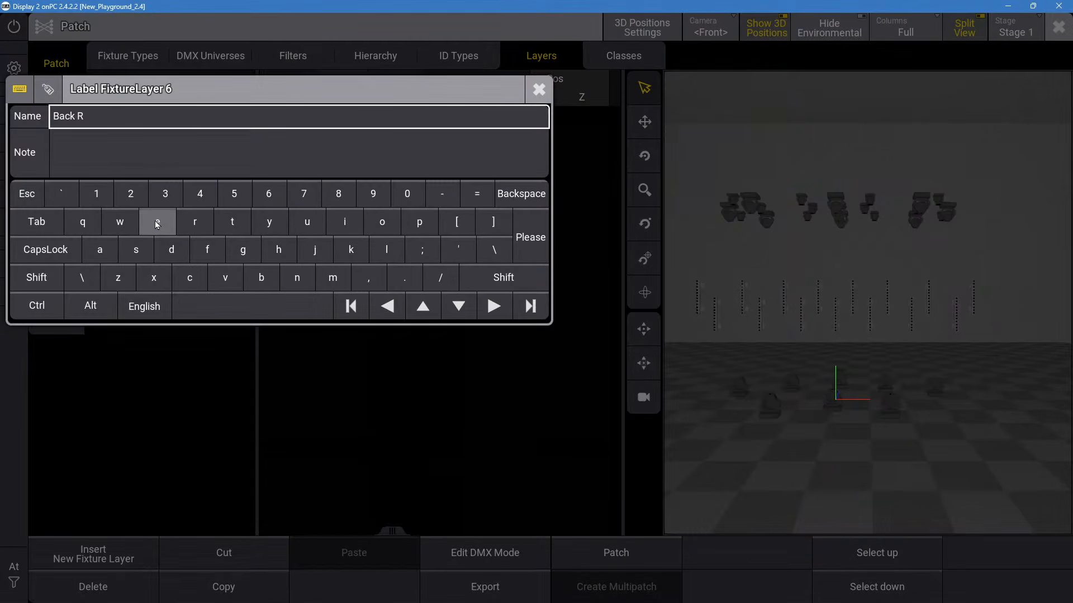
type("ow Floor")
key("Return")
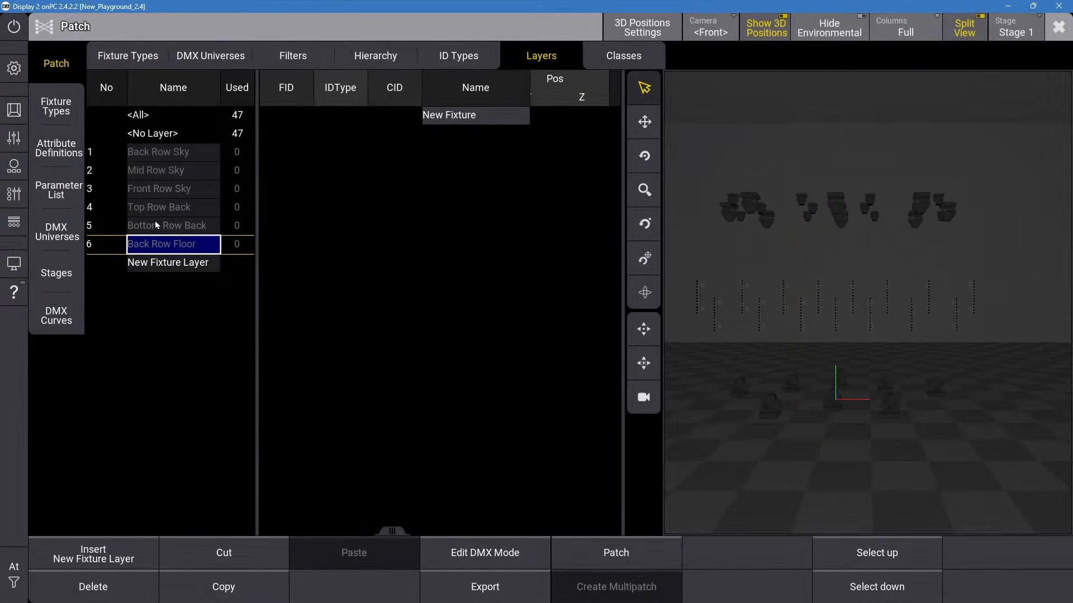
left_click(191, 266)
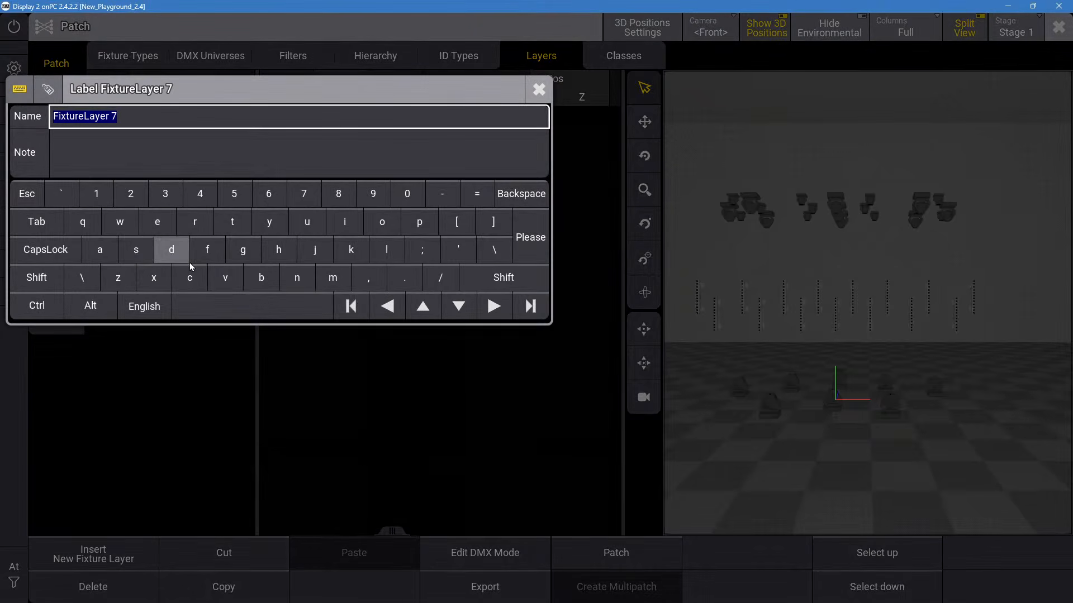
type("Front")
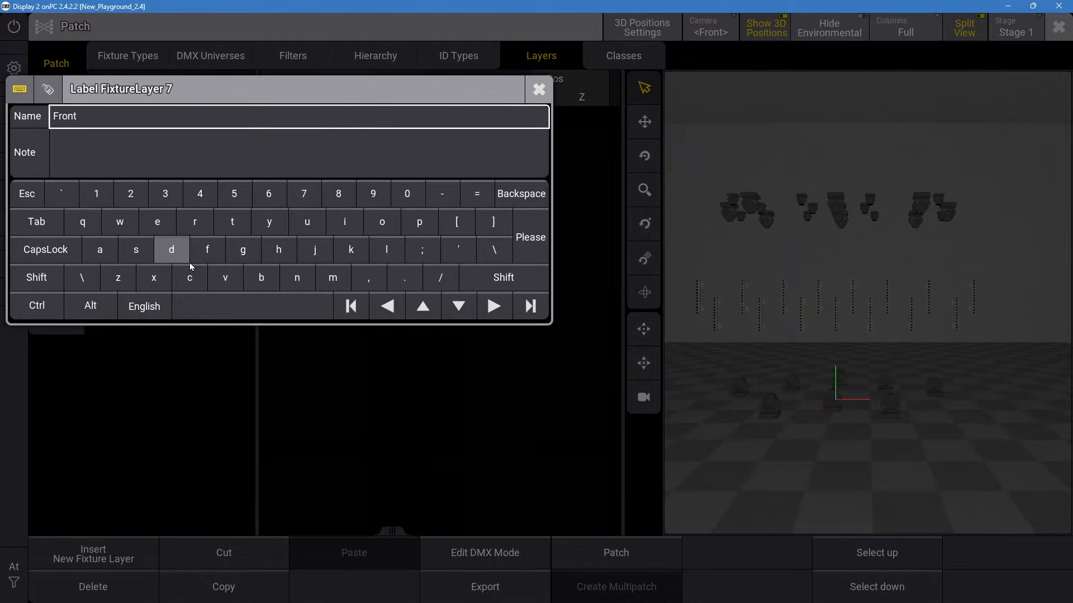
type(" Row F")
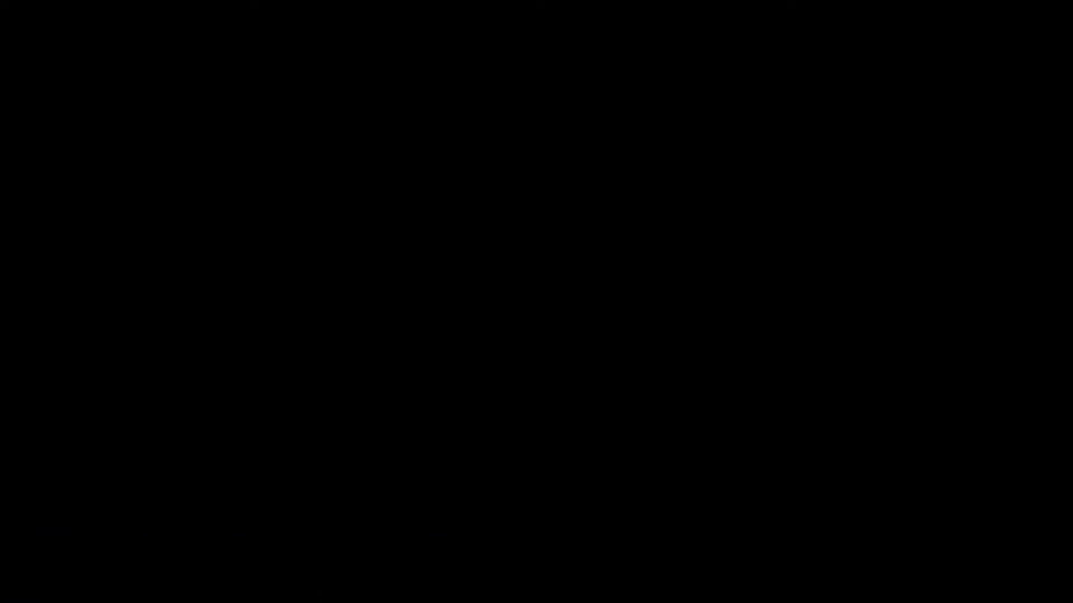
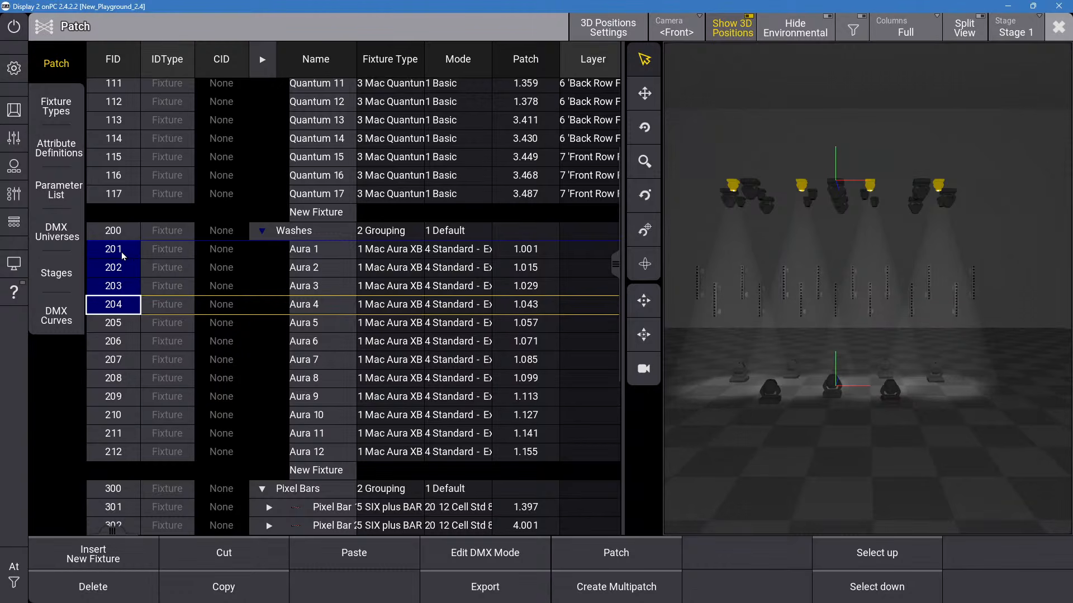
Renumber the washes Aura 9 to Aura 12 with FIDs starting at 201, taking those IDs over from the fixtures that use them.
left_click(121, 328)
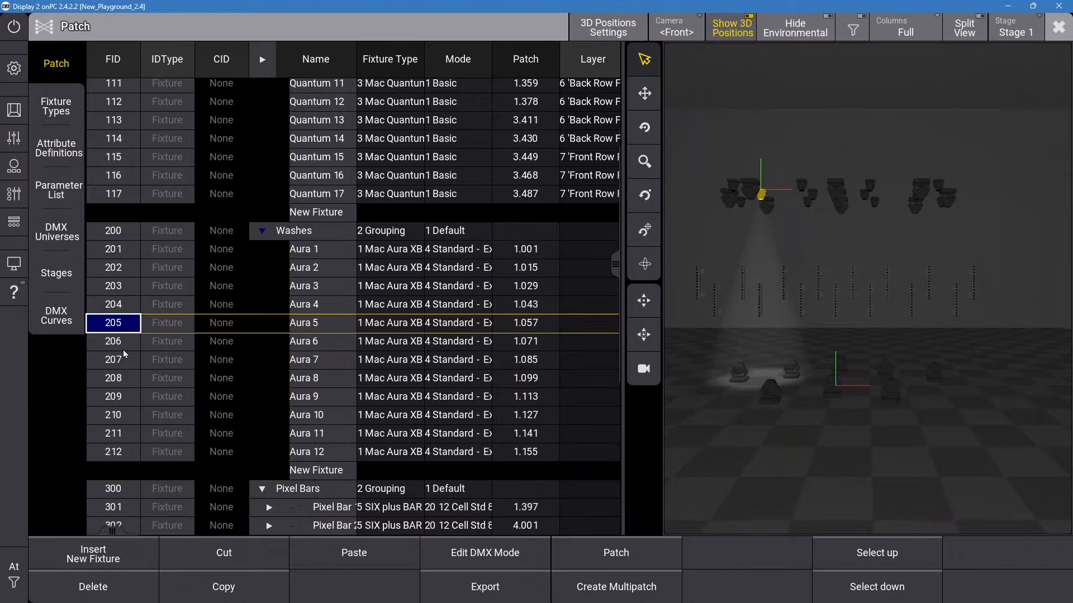
left_click(124, 346)
left_click(125, 363)
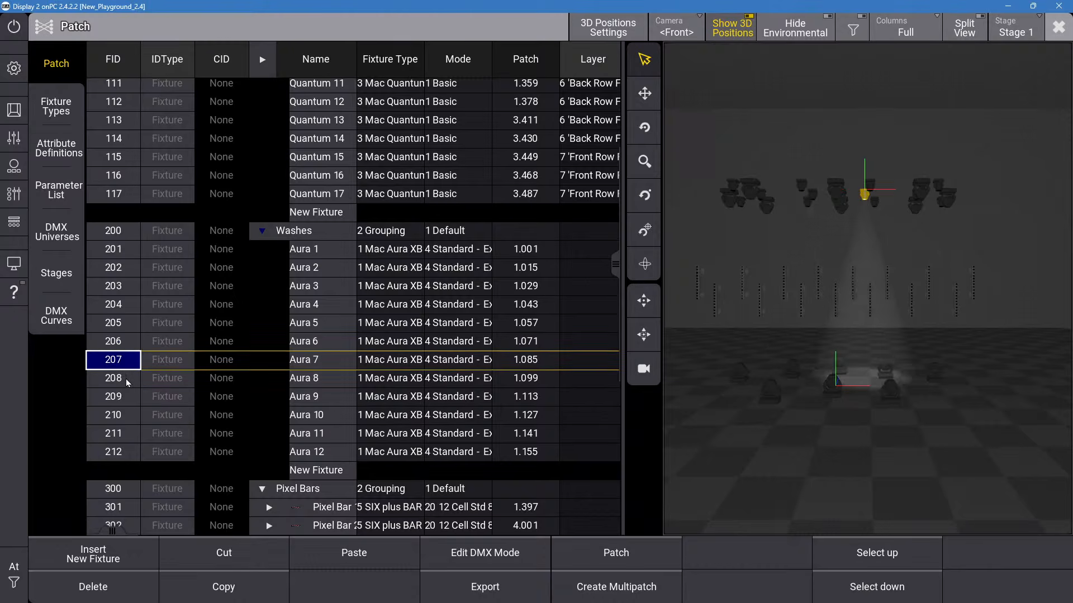
left_click(129, 383)
left_click(129, 399)
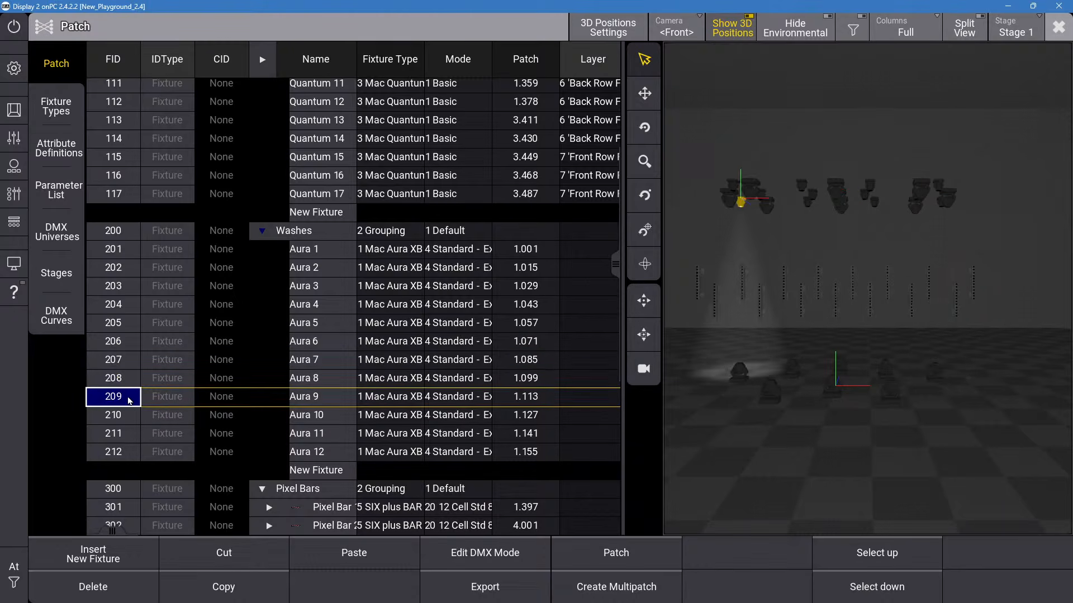
left_click(123, 454, "shift")
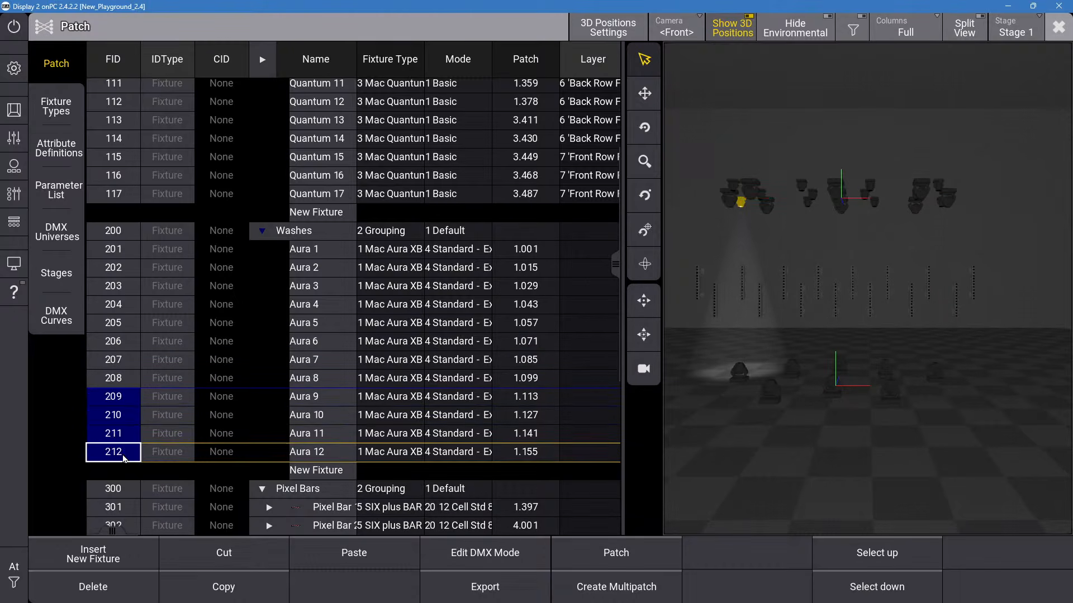
right_click(123, 454)
left_click(187, 493)
left_click(145, 536)
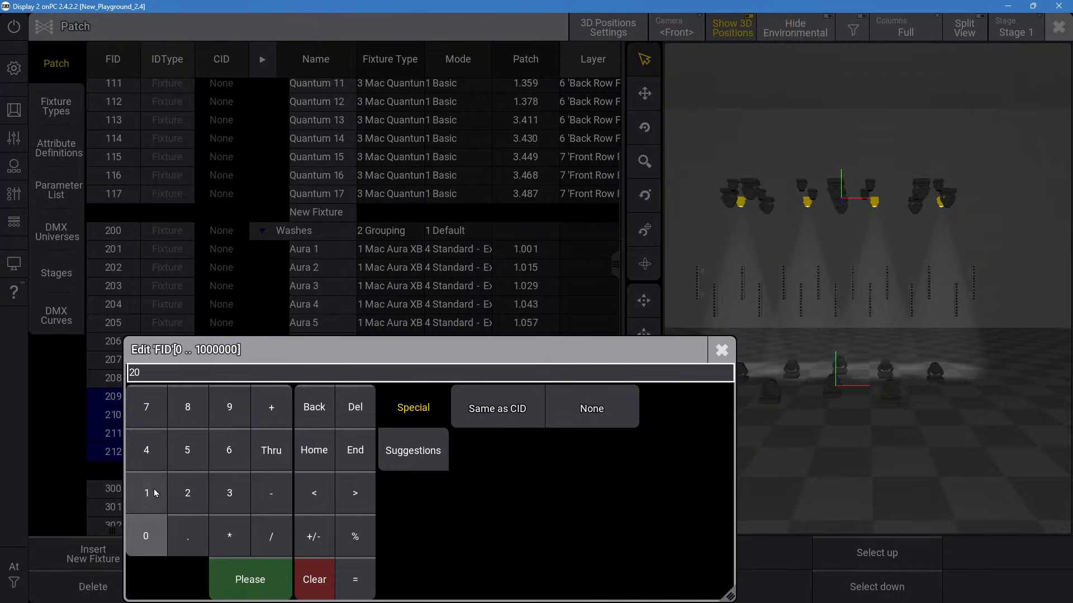
left_click(146, 493)
left_click(256, 581)
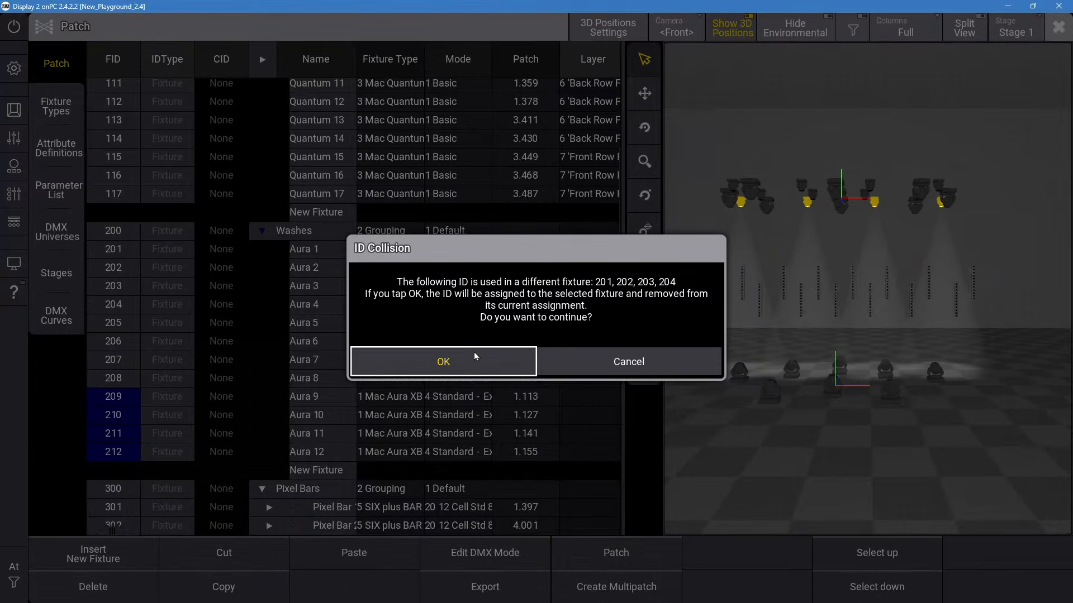
left_click(472, 360)
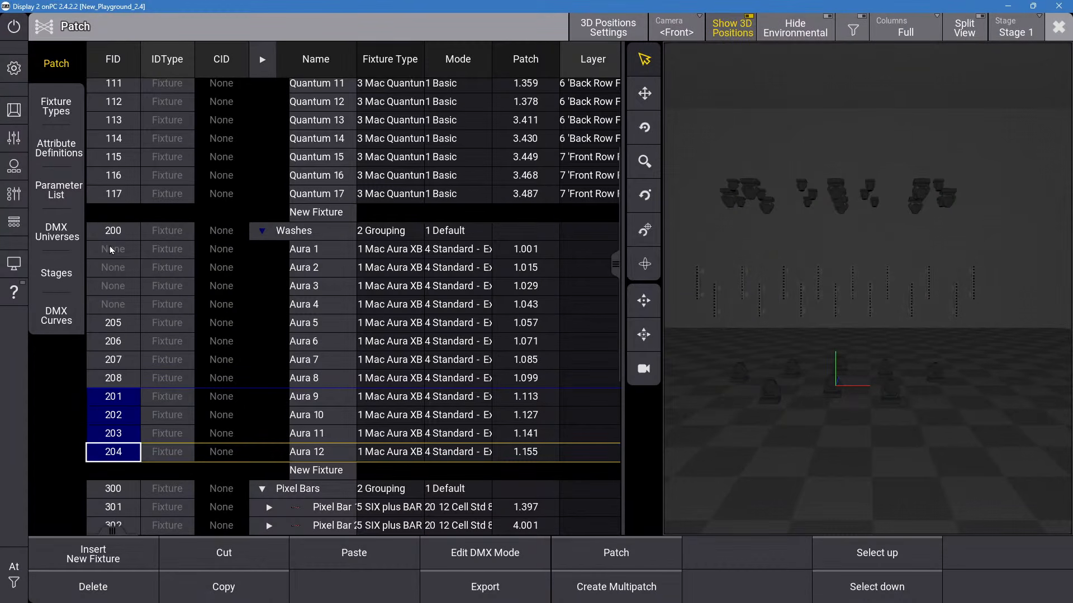
Assign FIDs starting at 209 to the four washes Aura 1 to Aura 4, which have no FID.
left_click(128, 331)
left_click(126, 348)
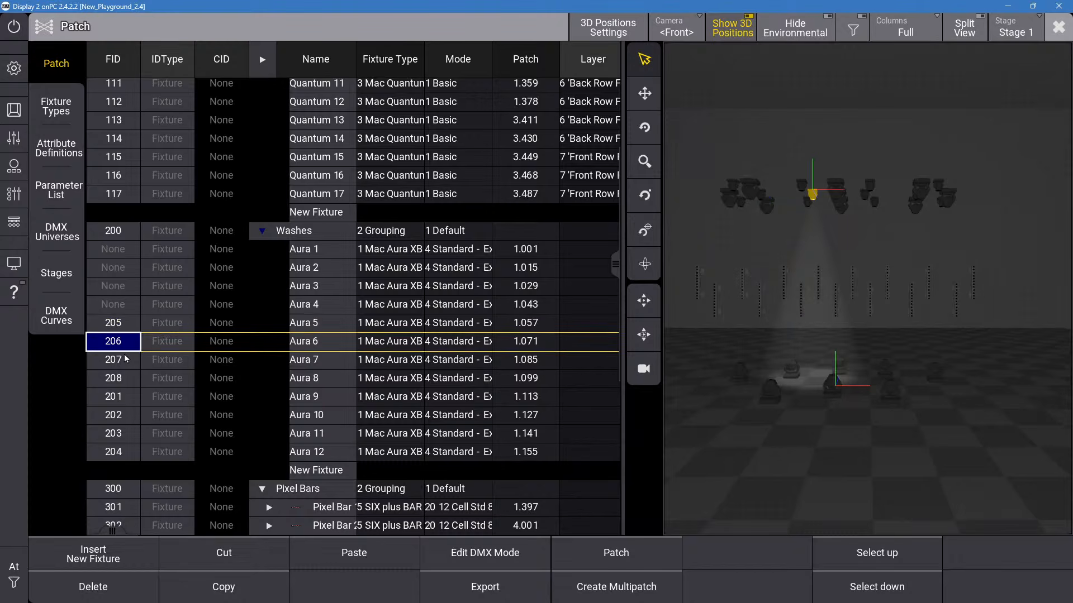
left_click(126, 359)
left_click(127, 380)
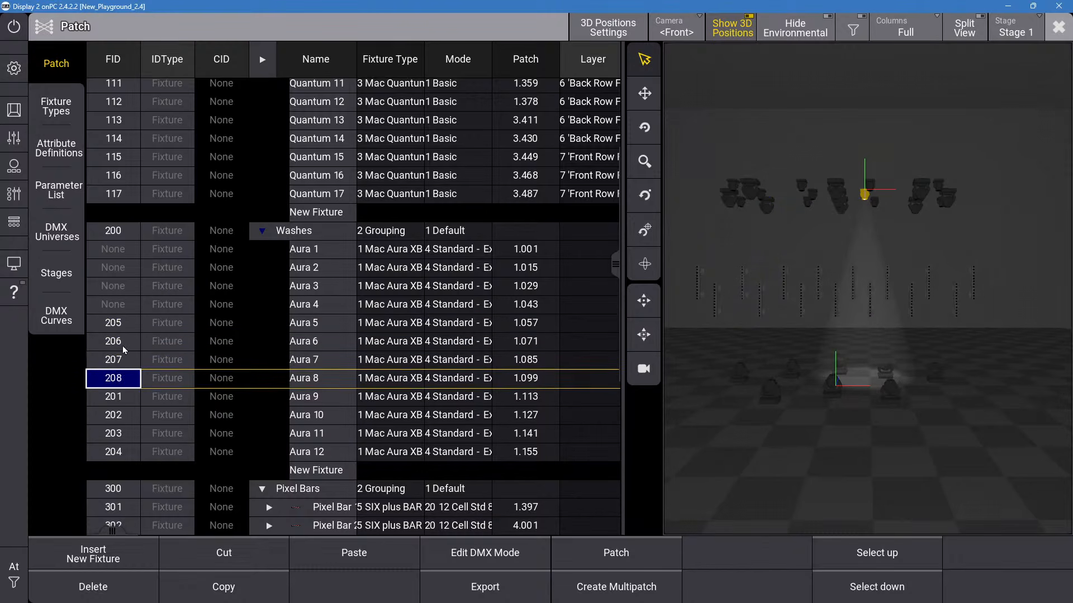
left_click(123, 251)
left_click(124, 306, "shift")
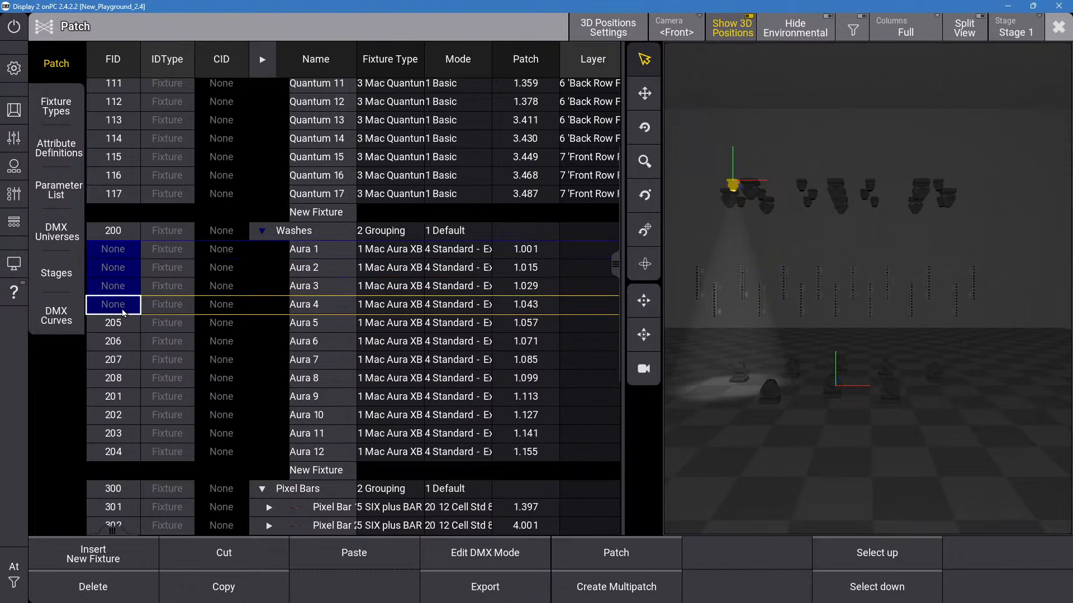
left_click(124, 313)
type("209")
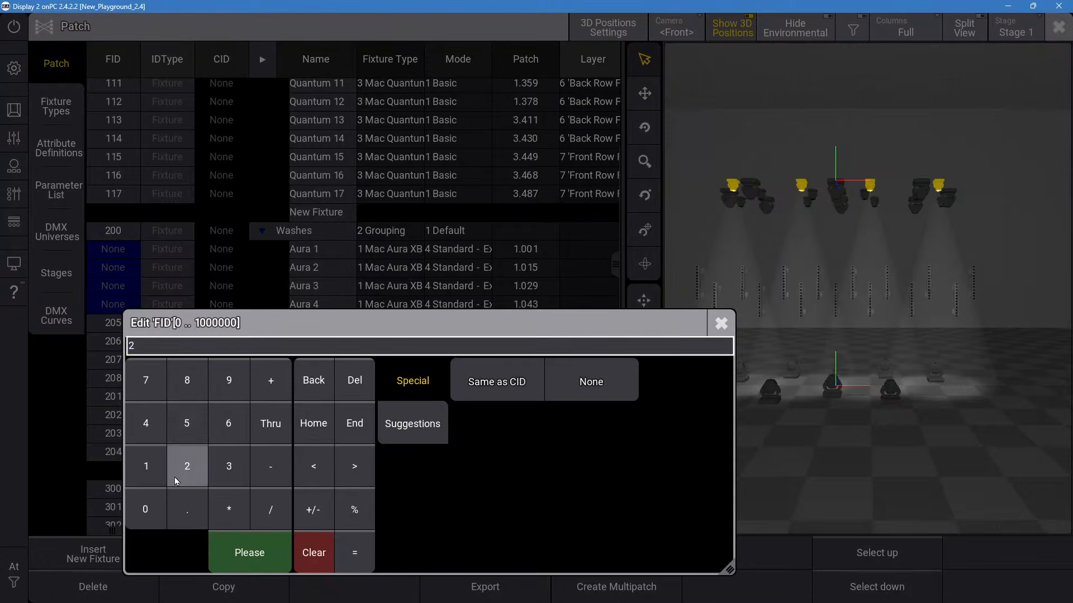
left_click(249, 552)
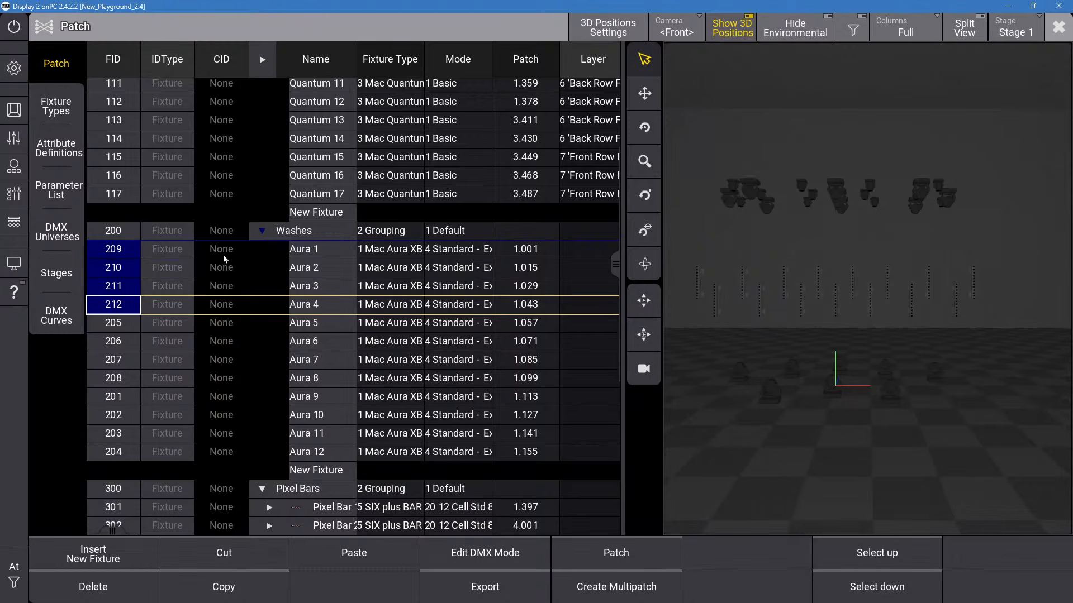
Rename the washes with FIDs 209 to 212 in sequence, starting from Aura 9.
left_click_drag(327, 252, 312, 301)
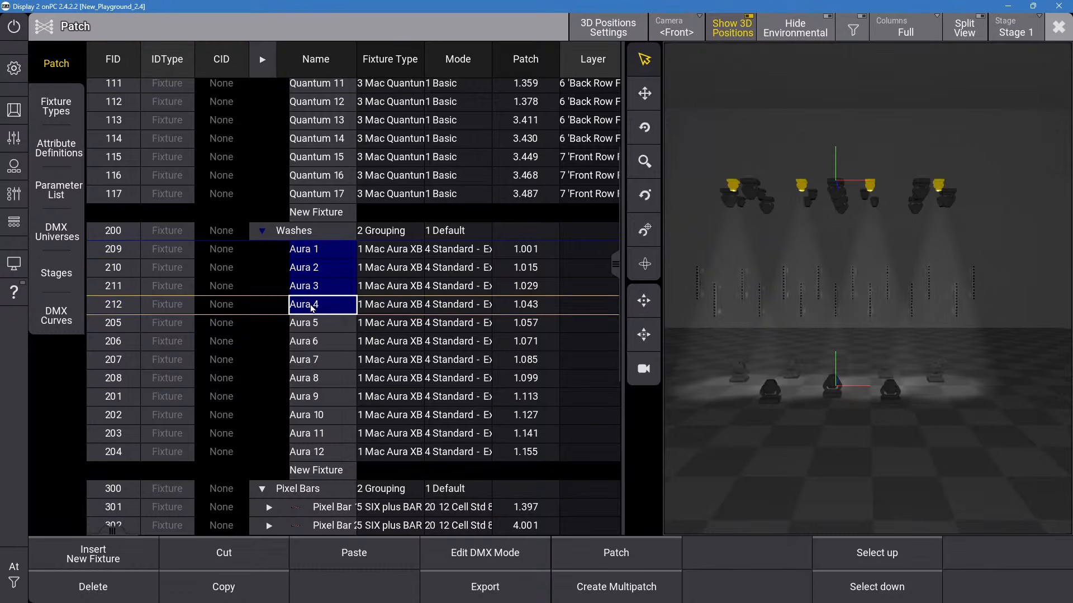
right_click(312, 300)
left_click(329, 207)
left_click(595, 281)
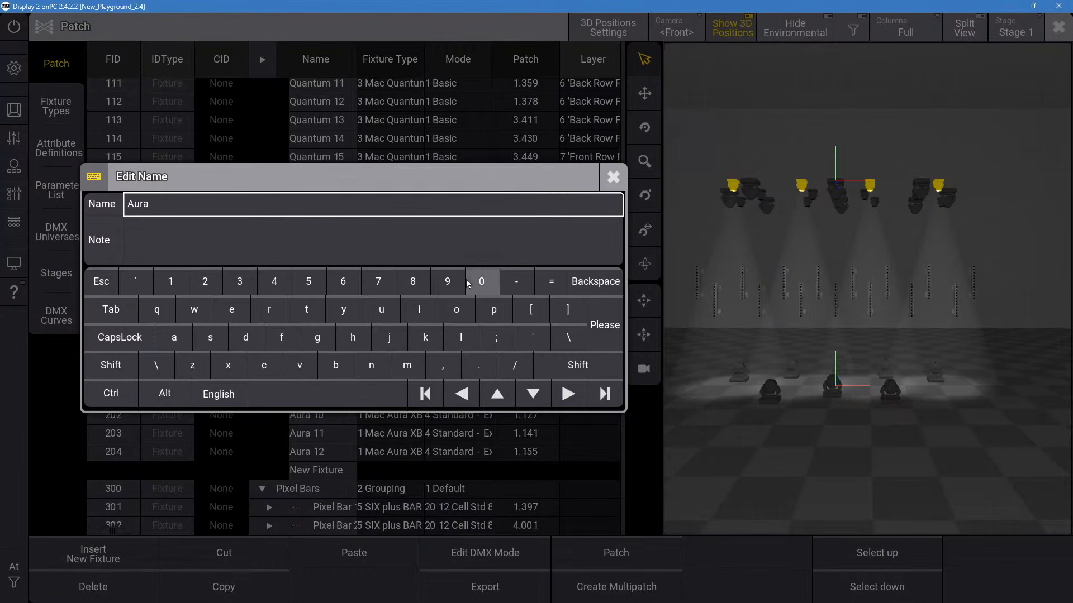
left_click(447, 281)
left_click(600, 328)
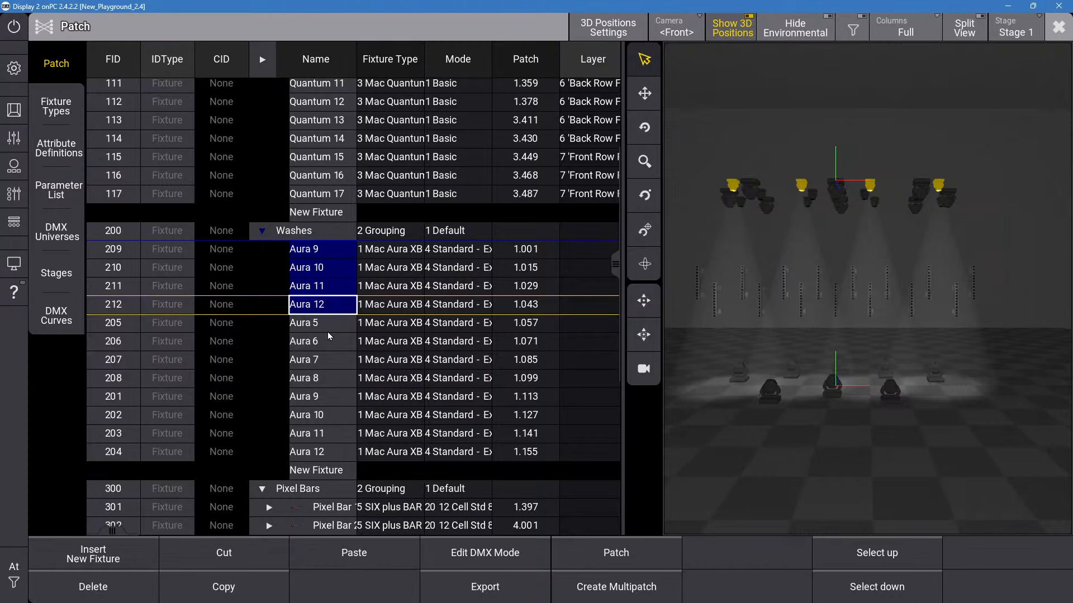
Rename the washes with FIDs 201 to 204 in sequence, starting from Aura 1.
left_click(330, 398)
left_click_drag(333, 450, 333, 450)
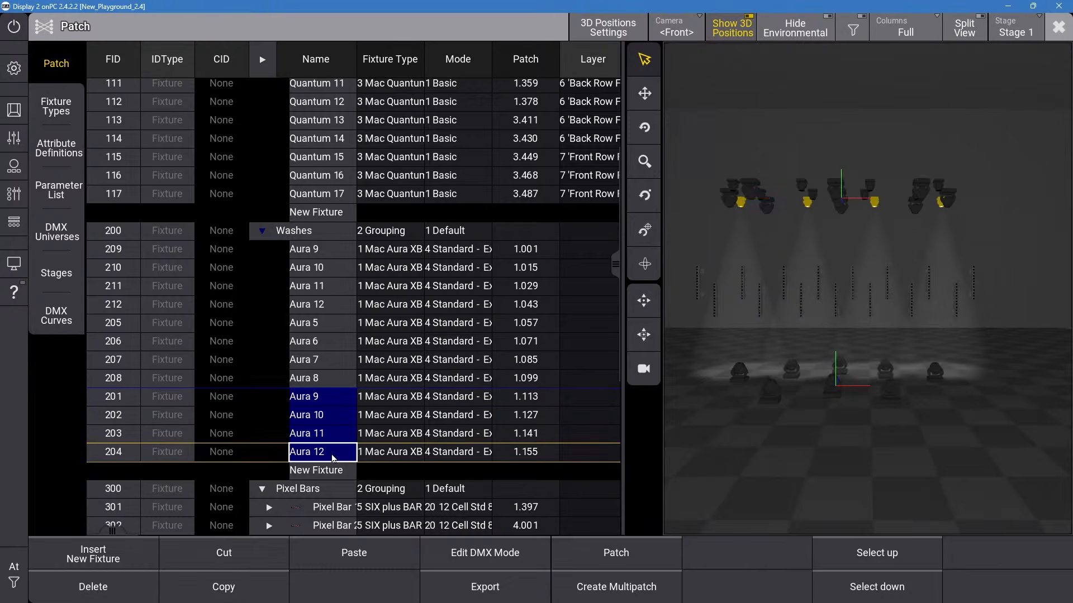
right_click(333, 450)
left_click(390, 210)
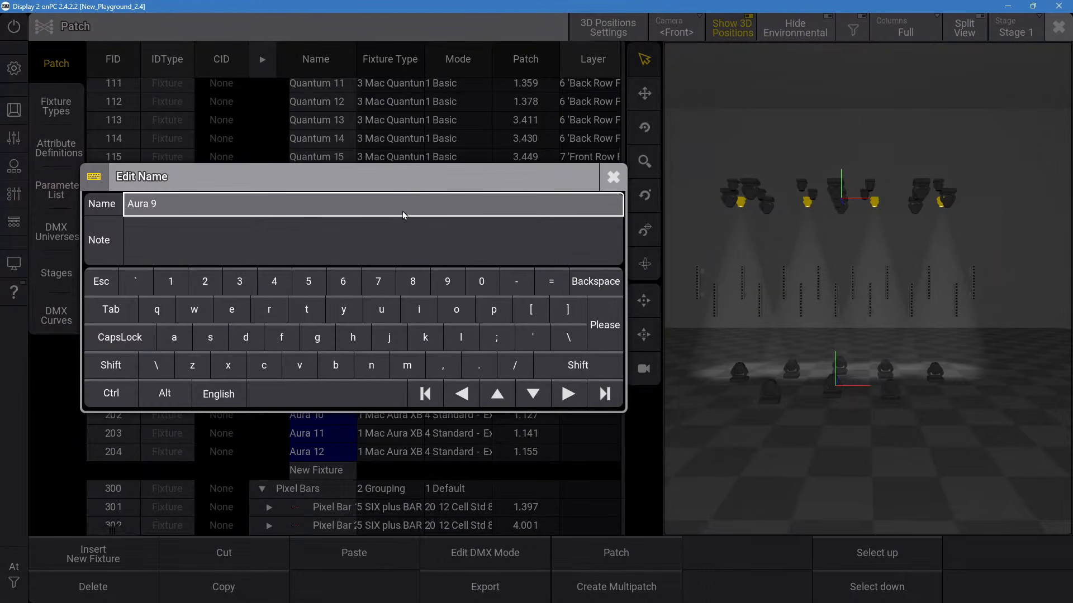
left_click(585, 284)
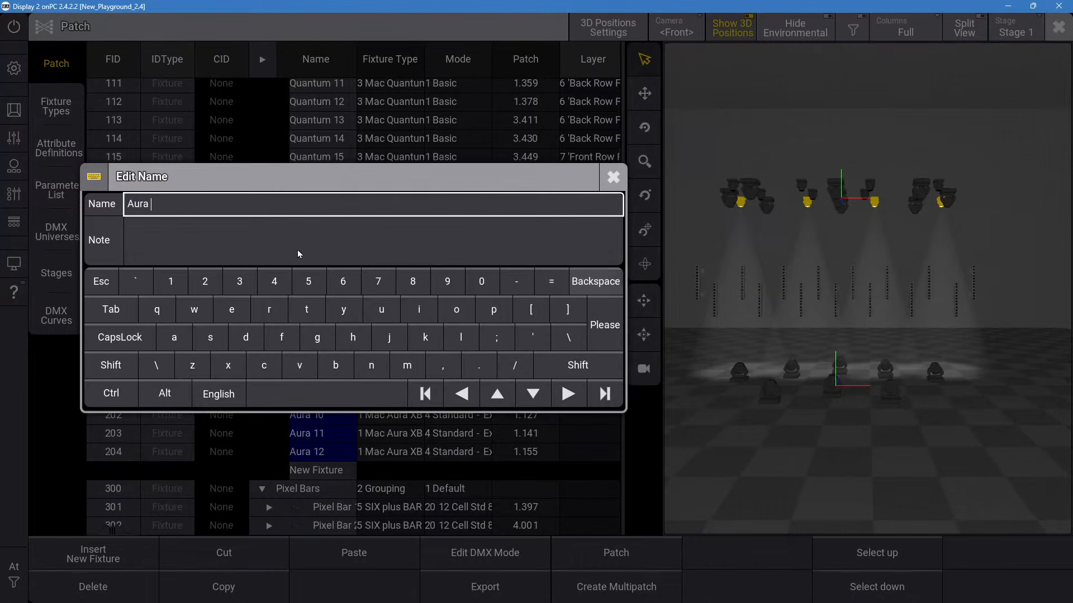
left_click(171, 281)
left_click(603, 328)
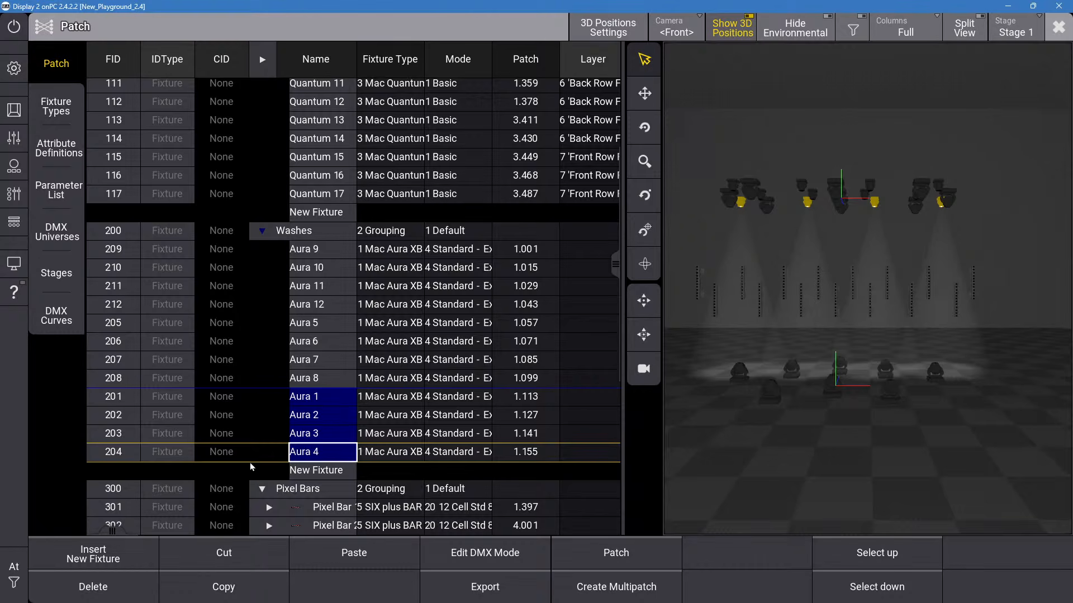
Cut and paste washes 201 to 204 and 205 to 208 ahead of 209, putting the Washes group in FID order.
left_click(273, 552)
left_click(322, 252)
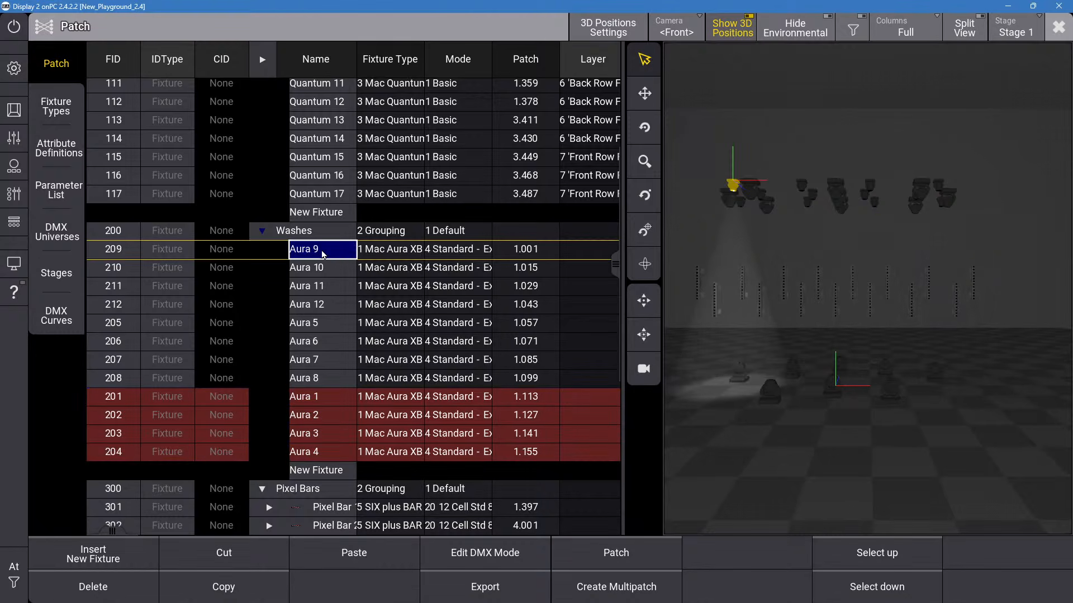
left_click(366, 564)
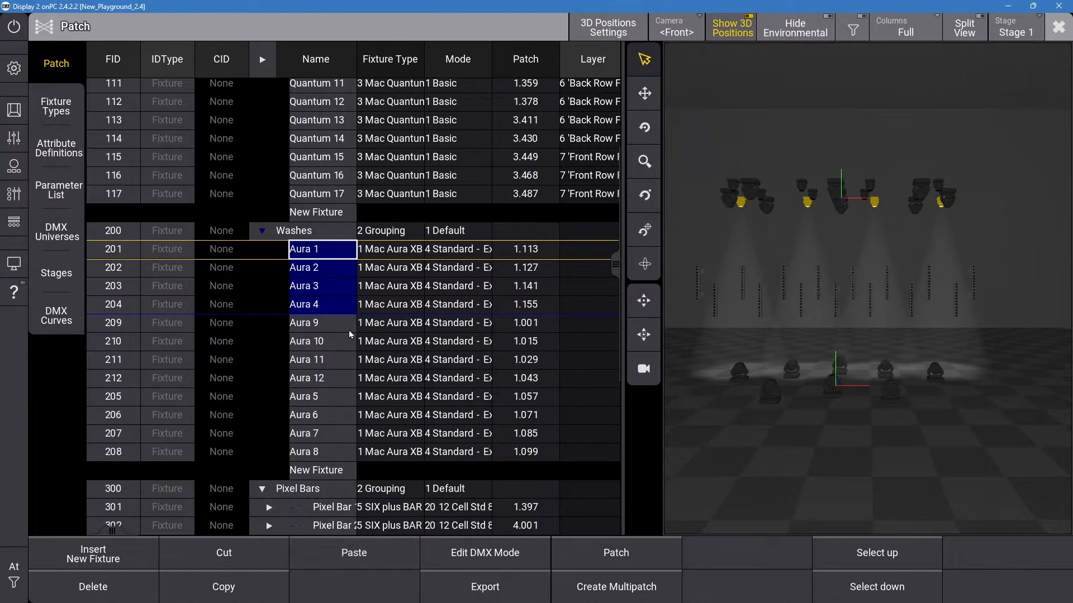
left_click_drag(333, 397, 326, 451)
left_click(224, 553)
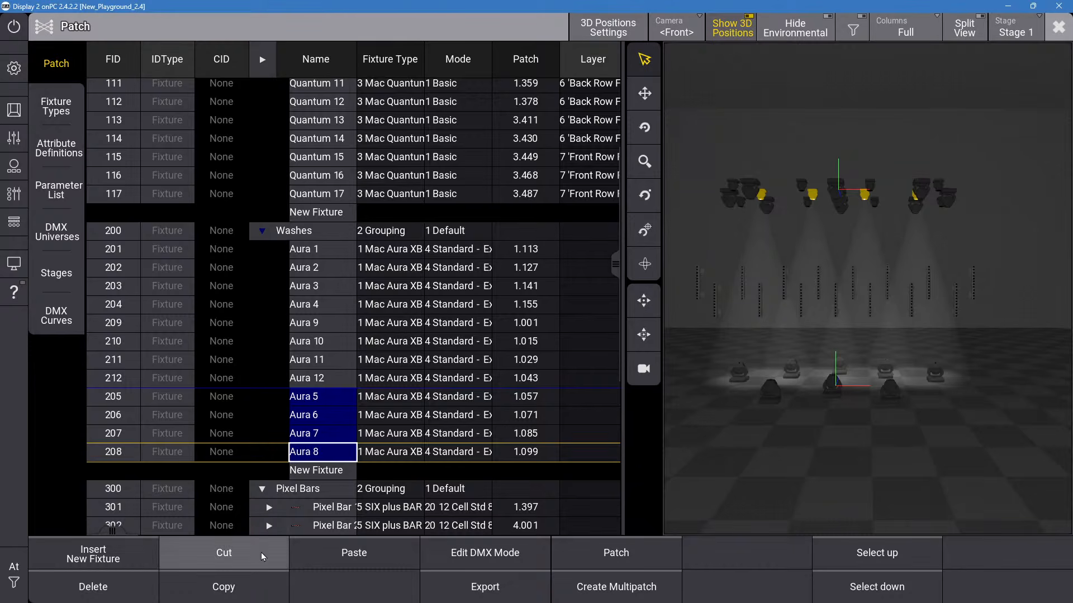
left_click(335, 324)
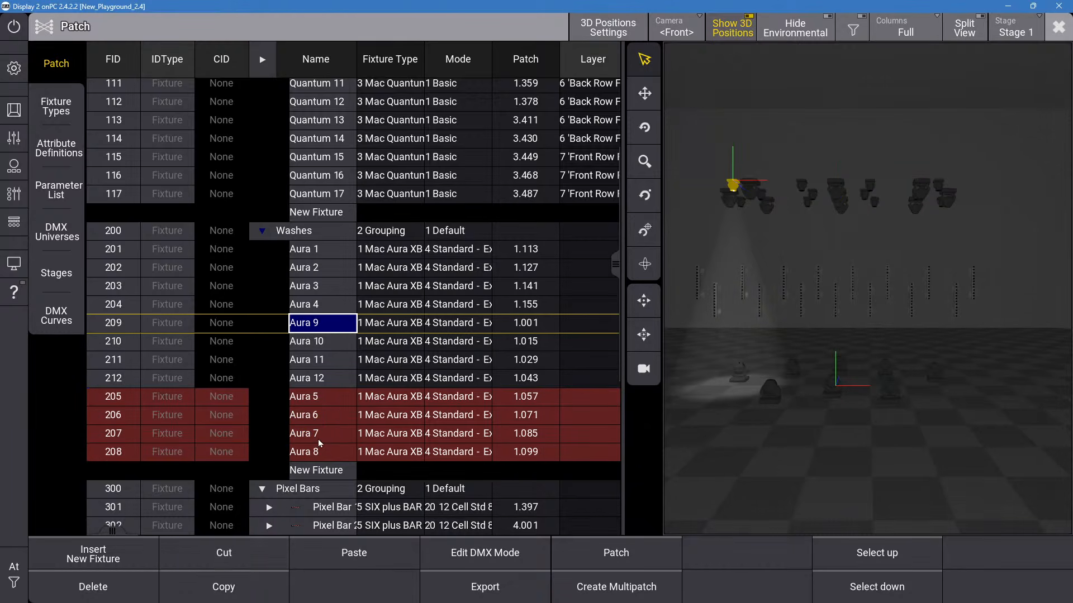
left_click(350, 559)
left_click(408, 366)
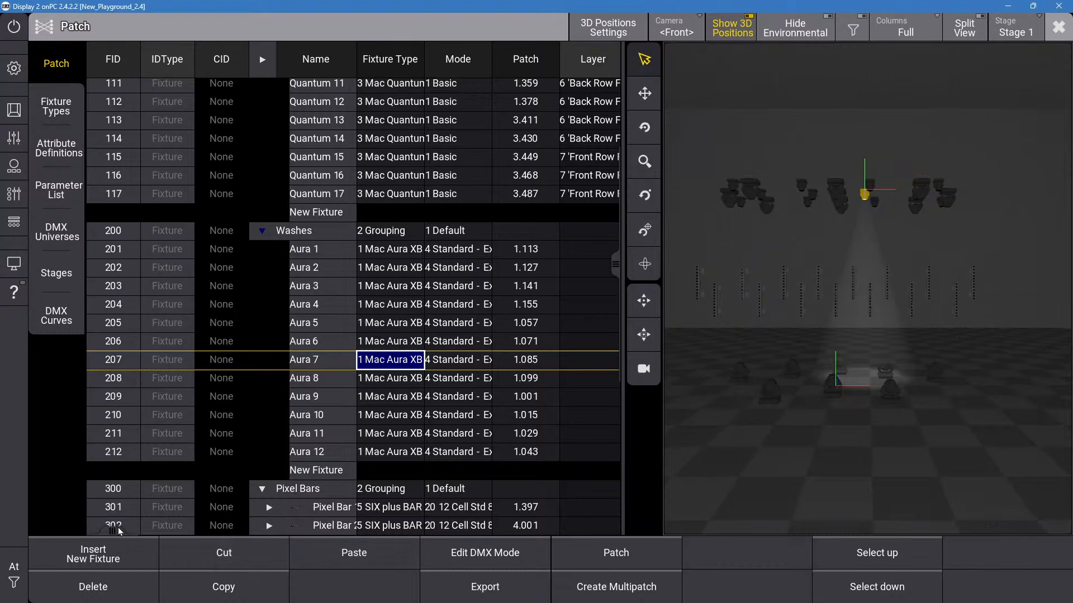
Assign washes Aura 1 to Aura 4 to the Back Row Sky layer.
left_click_drag(119, 531, 135, 531)
left_click(505, 255)
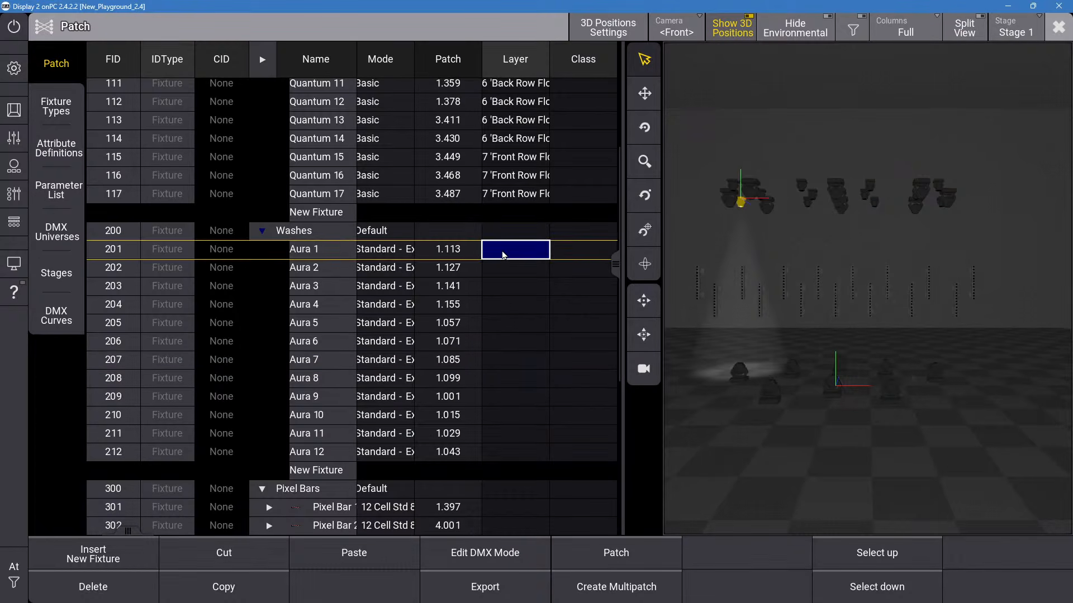
left_click_drag(509, 263, 510, 304)
left_click(510, 304)
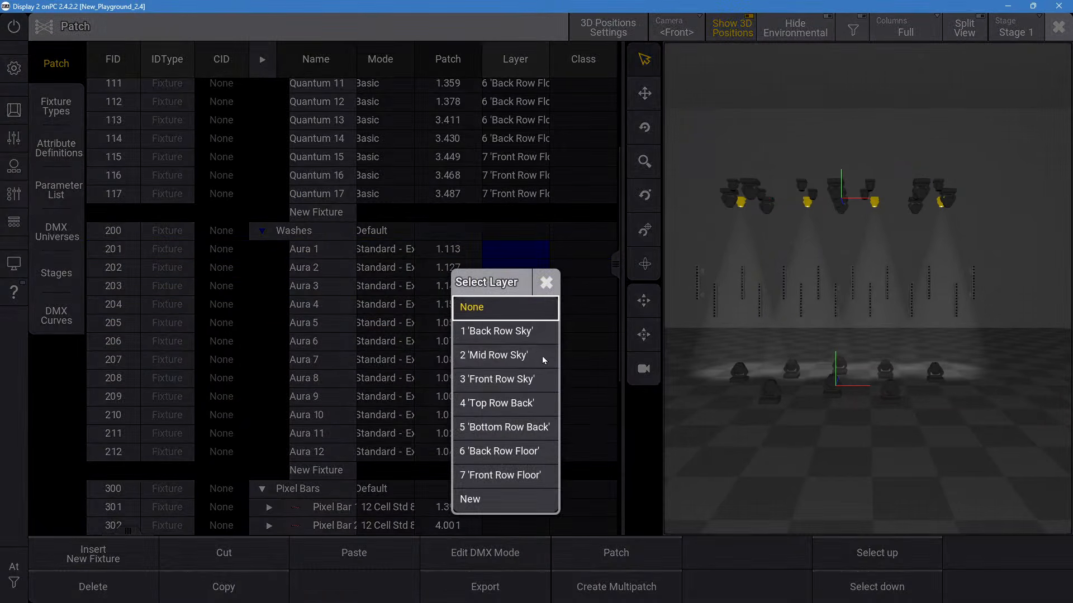
left_click(508, 332)
Assign Aura 5 to Aura 8 to the Mid Row Sky layer and Aura 9 to Aura 12 to the Front Row Sky layer.
left_click(515, 323)
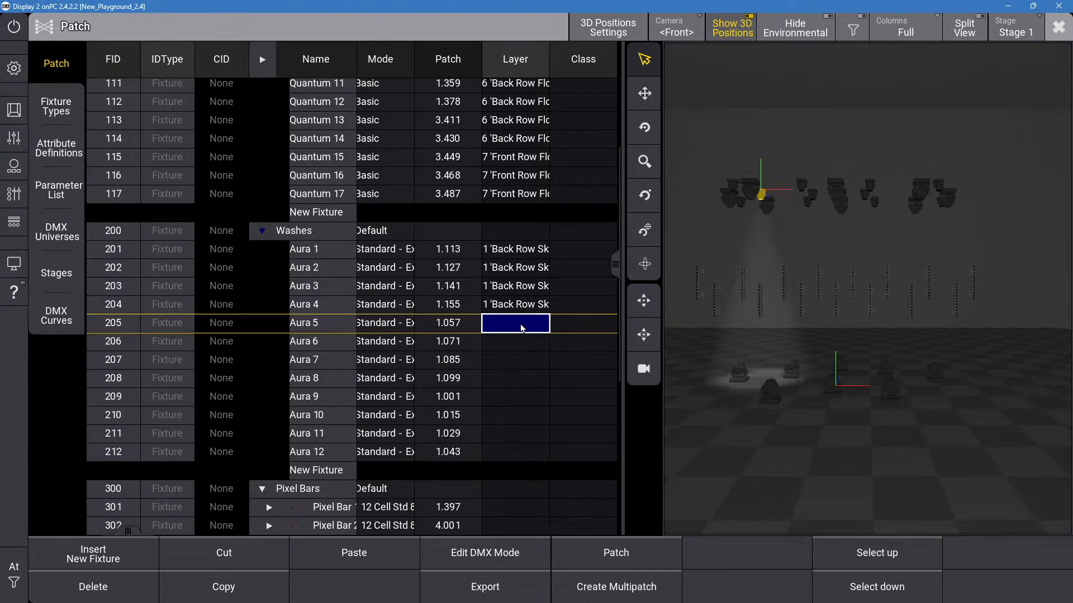
left_click_drag(522, 330, 511, 451)
left_click(522, 380)
left_click(516, 418)
left_click(510, 450)
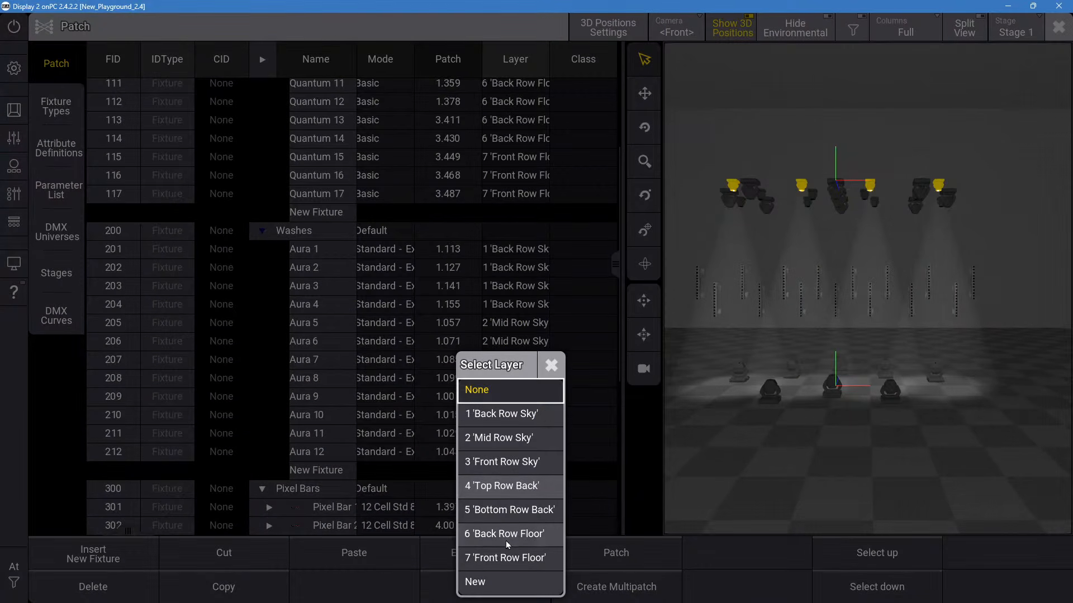
left_click(511, 463)
Assign the pixel bars with FIDs 301 to 308 to the Top Row Back layer.
key("Down")
key("Down")
key("Down")
key("Down")
key("Down")
key("Down")
key("Down")
key("Down")
key("Down")
key("Down")
key("Down")
key("Down")
key("Down")
key("Down")
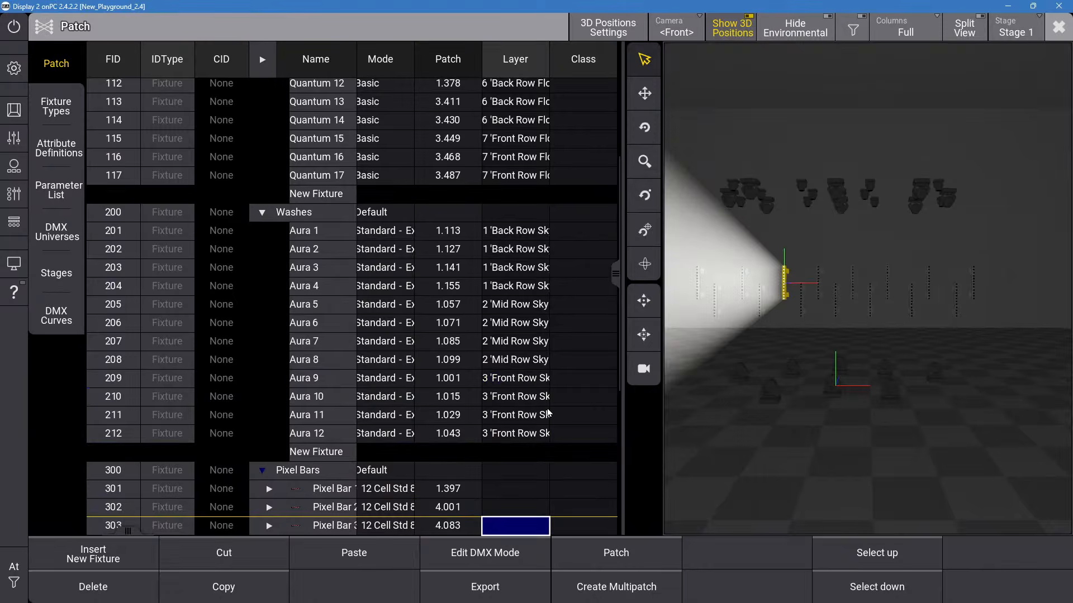
key("Down")
key("Down")
key("Down")
key("Down")
key("Down")
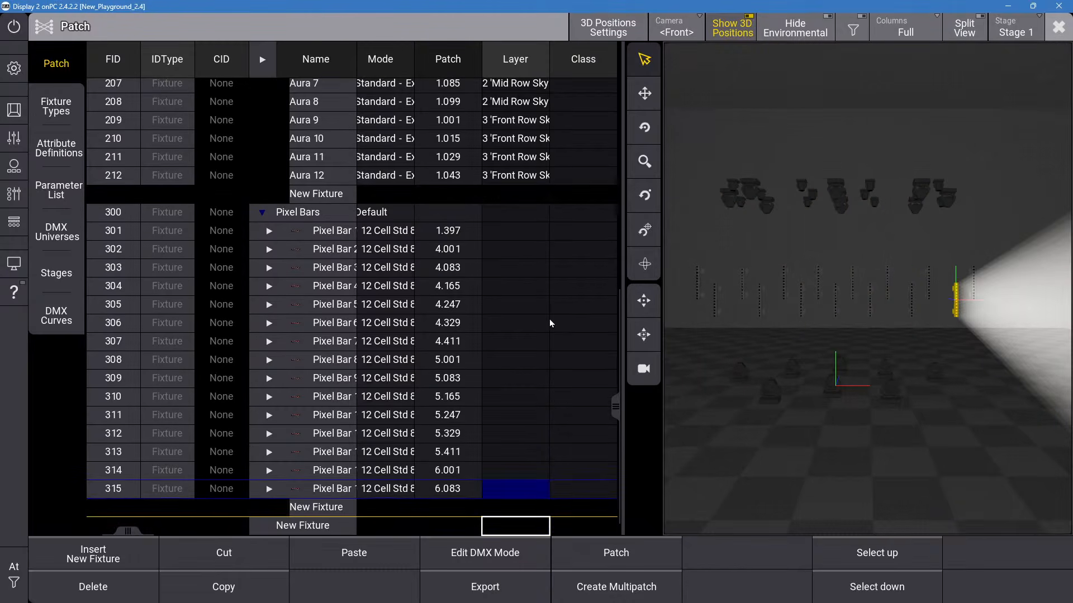
left_click_drag(526, 238, 515, 358)
left_click(515, 358)
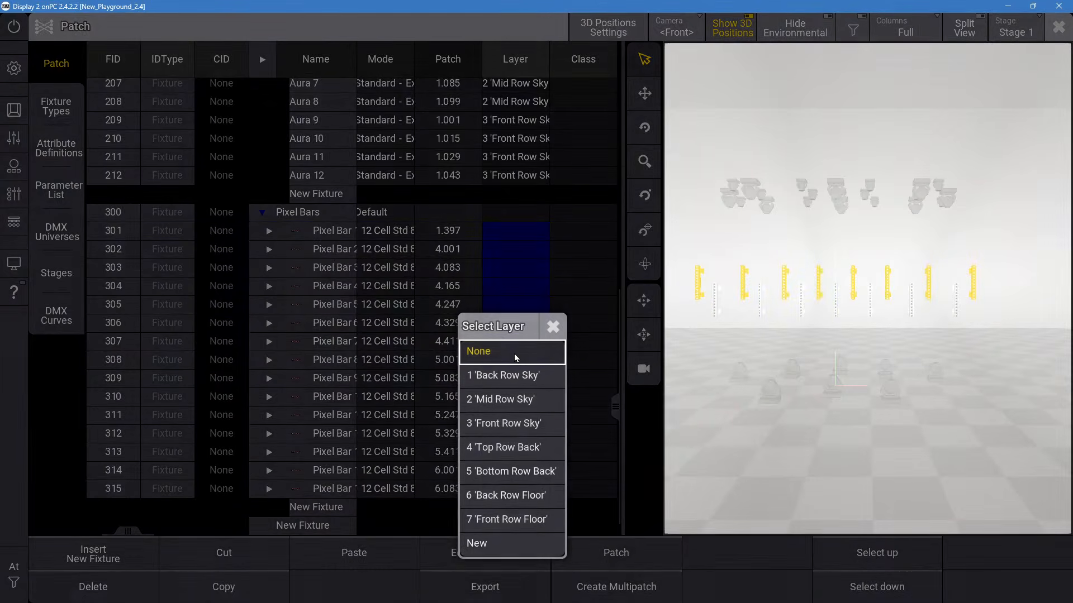
left_click(526, 453)
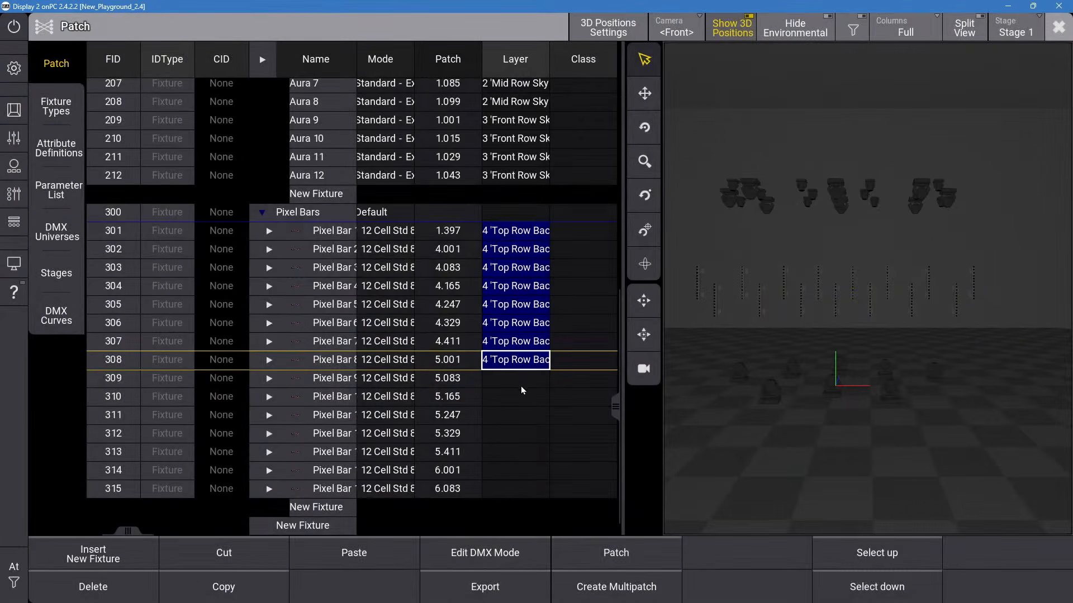
Assign the pixel bars with FIDs 309 to 315 to the Bottom Row Back layer.
left_click_drag(514, 378, 514, 485)
left_click(515, 485)
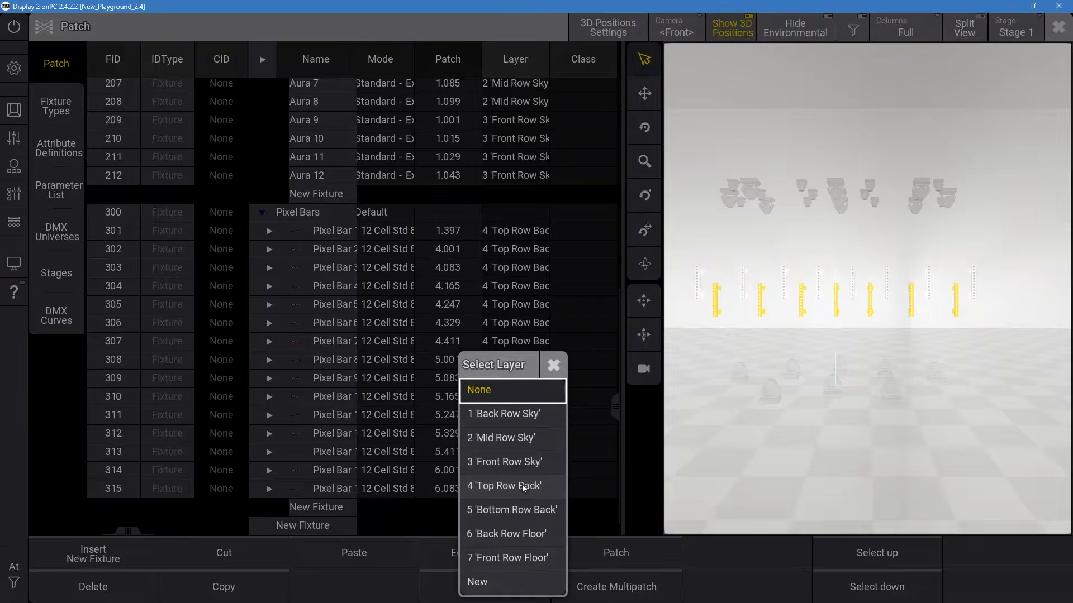
left_click(530, 515)
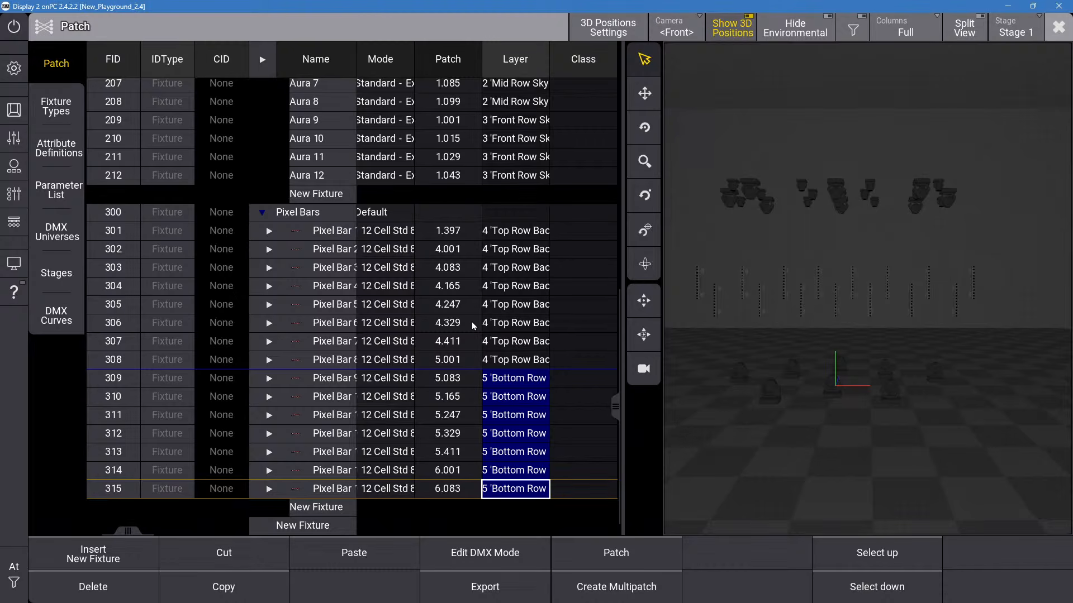
left_click(508, 232)
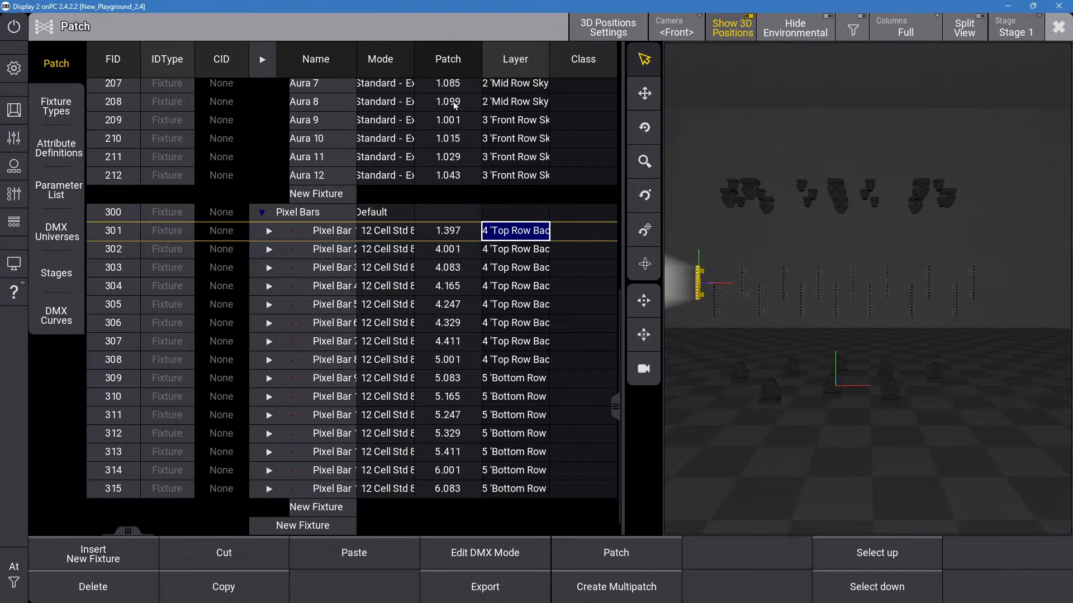
left_click(56, 109)
left_click(67, 154)
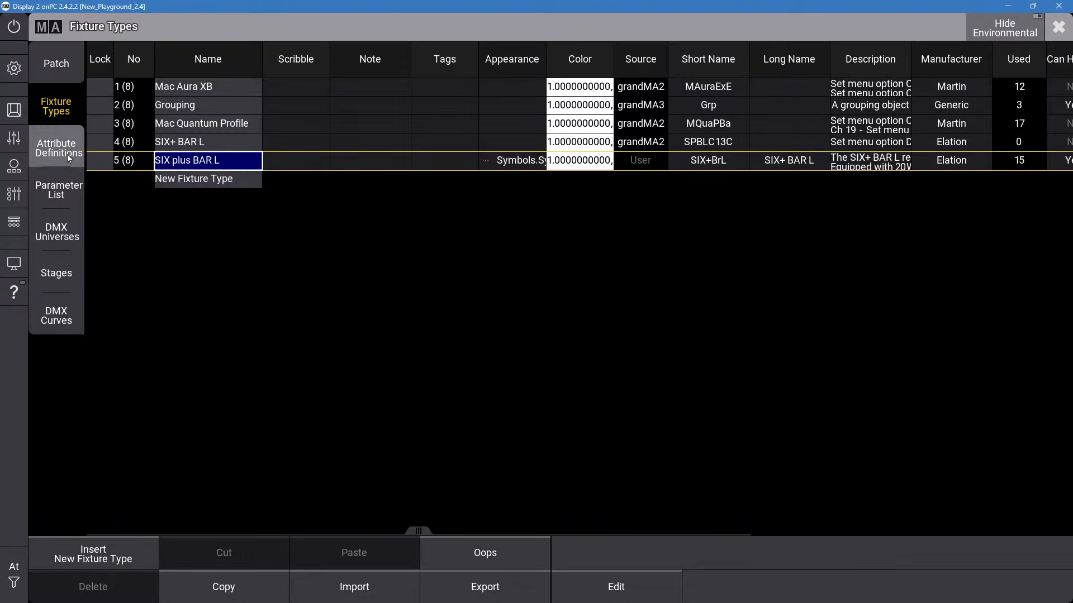
left_click(81, 197)
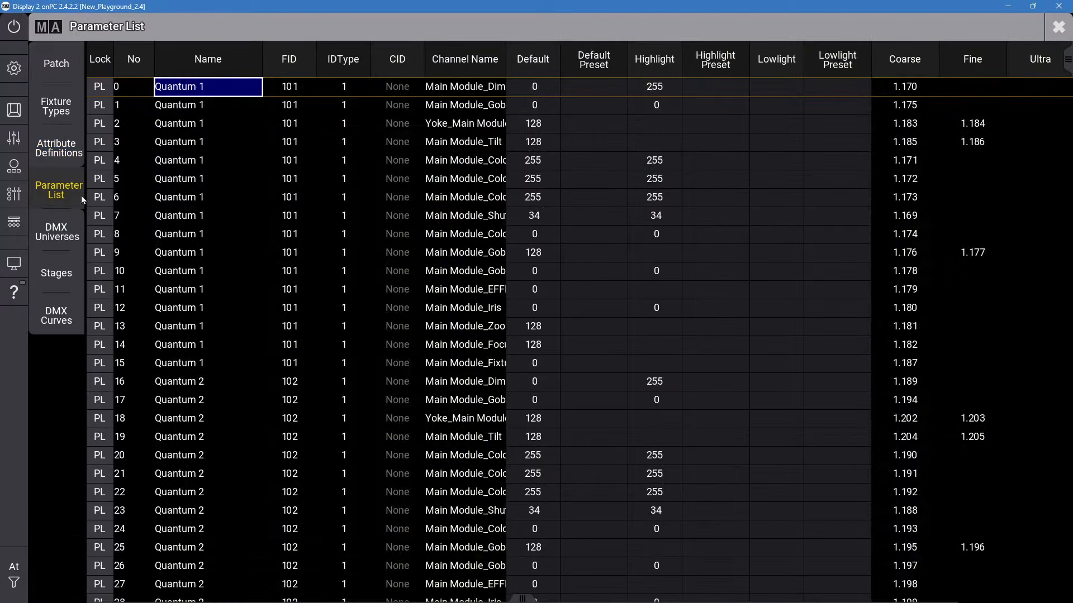
left_click(60, 102)
left_click(61, 69)
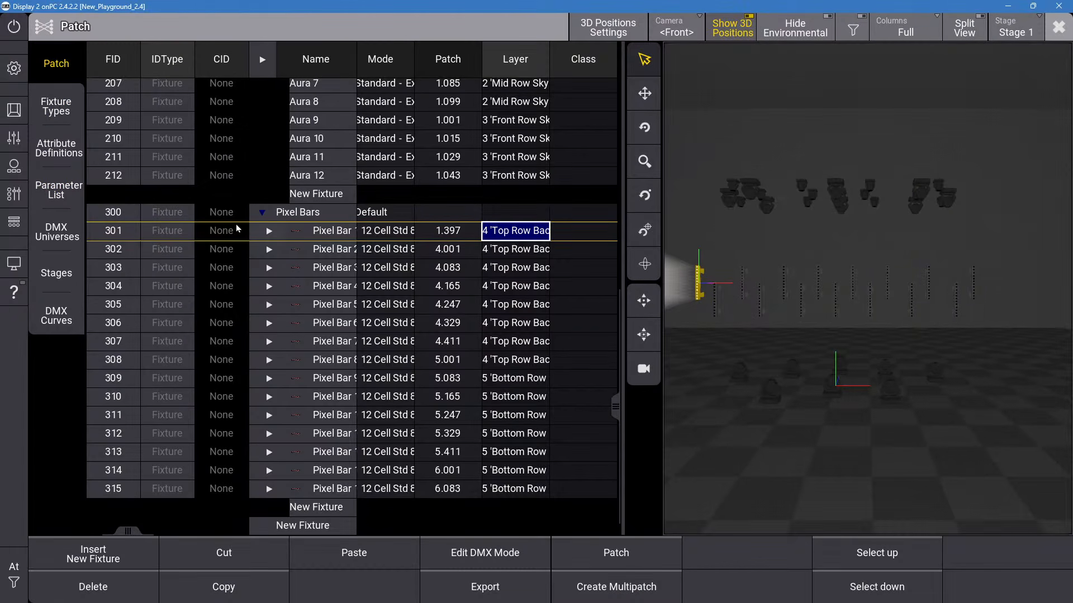
Turn on the patch's split view and filter the fixtures by type: Mac Aura XB, Grouping, Mac Quantum and SIX+ BAR L.
left_click(973, 37)
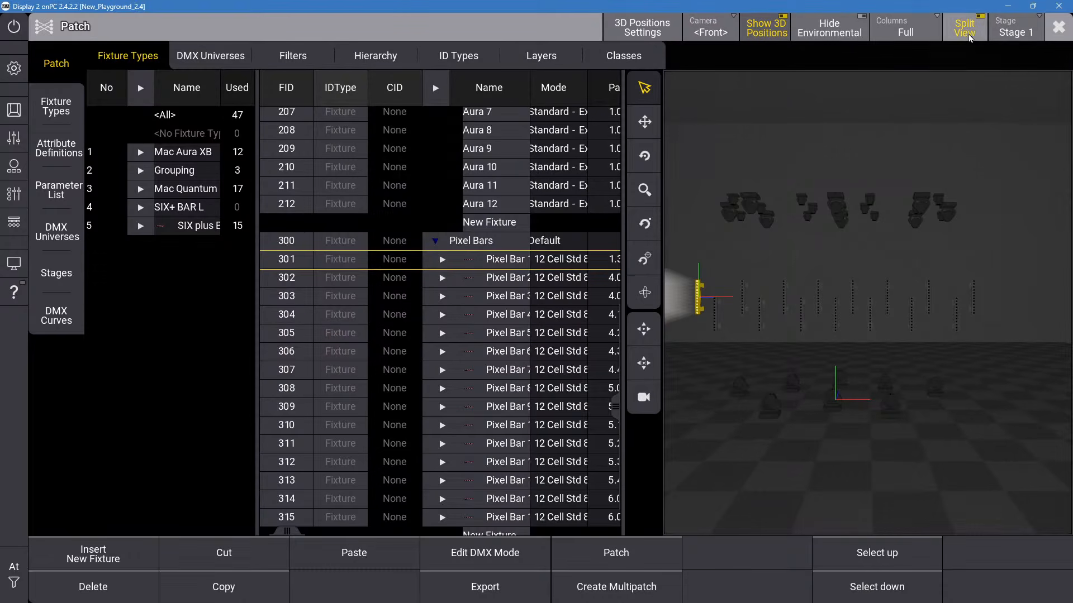
left_click(188, 150)
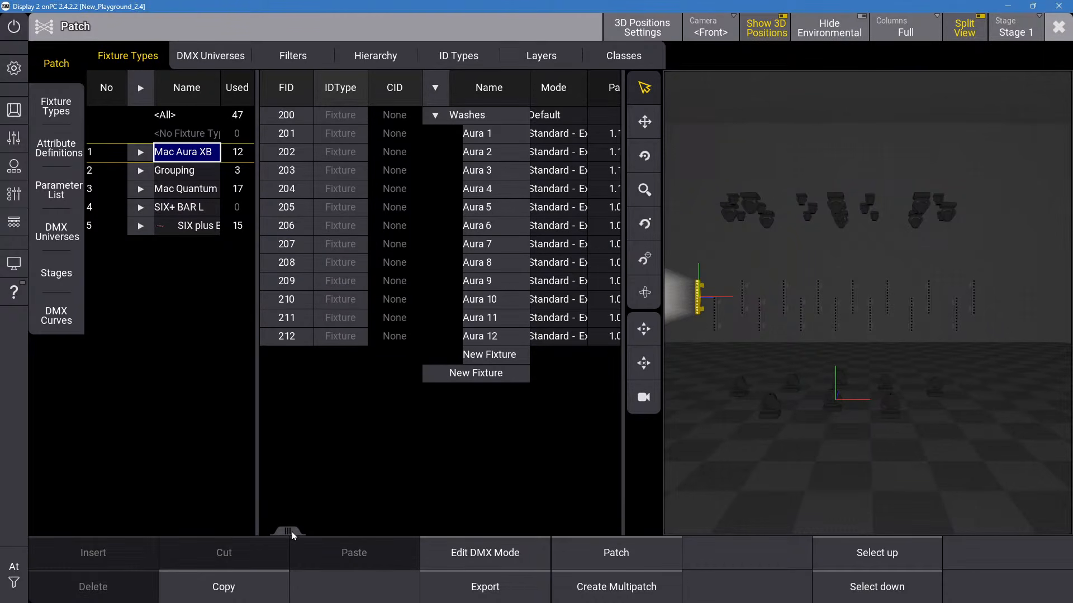
left_click_drag(291, 532, 270, 541)
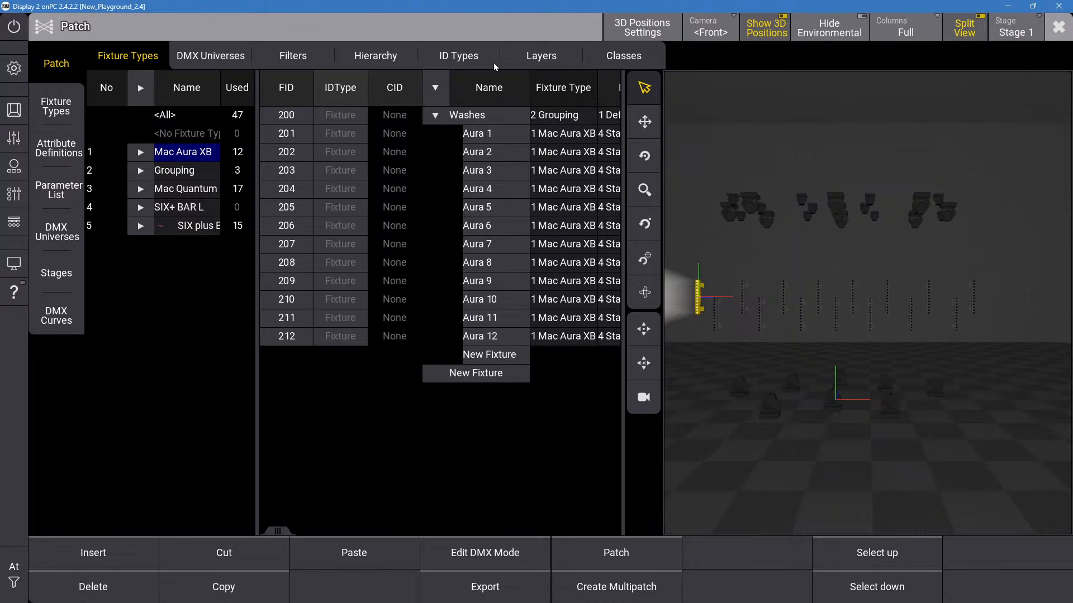
left_click(180, 173)
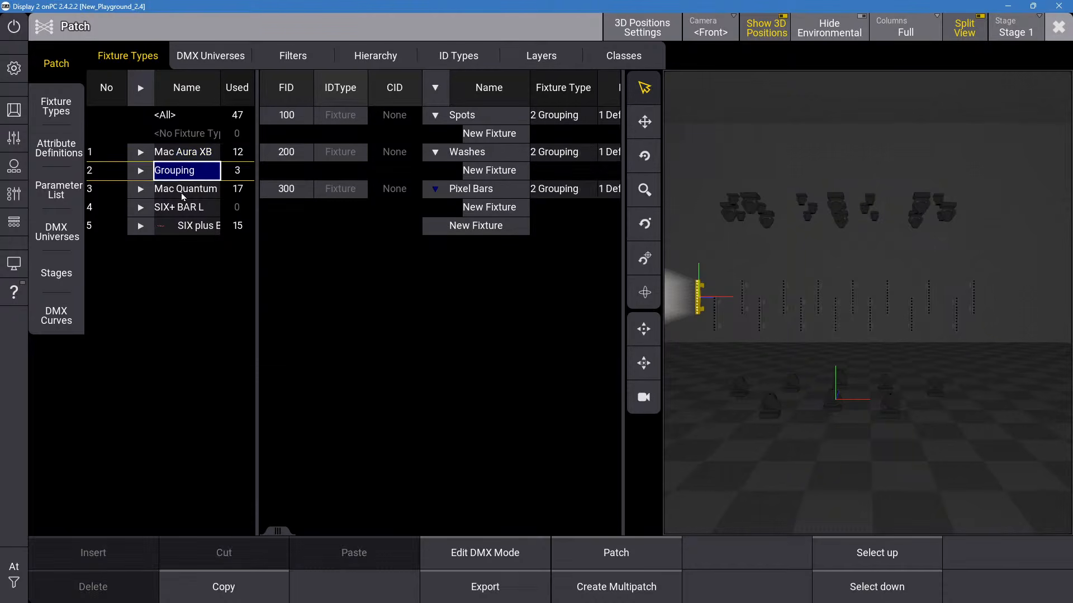
left_click(182, 190)
left_click(190, 208)
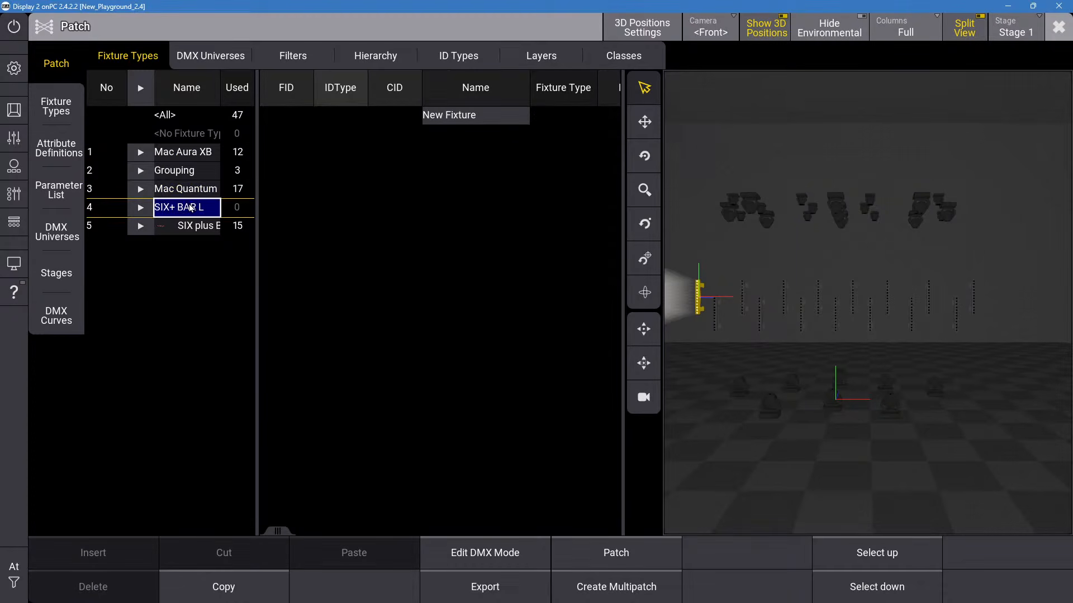
Switch the split view to layers and filter the patch to the Back Row Sky layer.
left_click(540, 55)
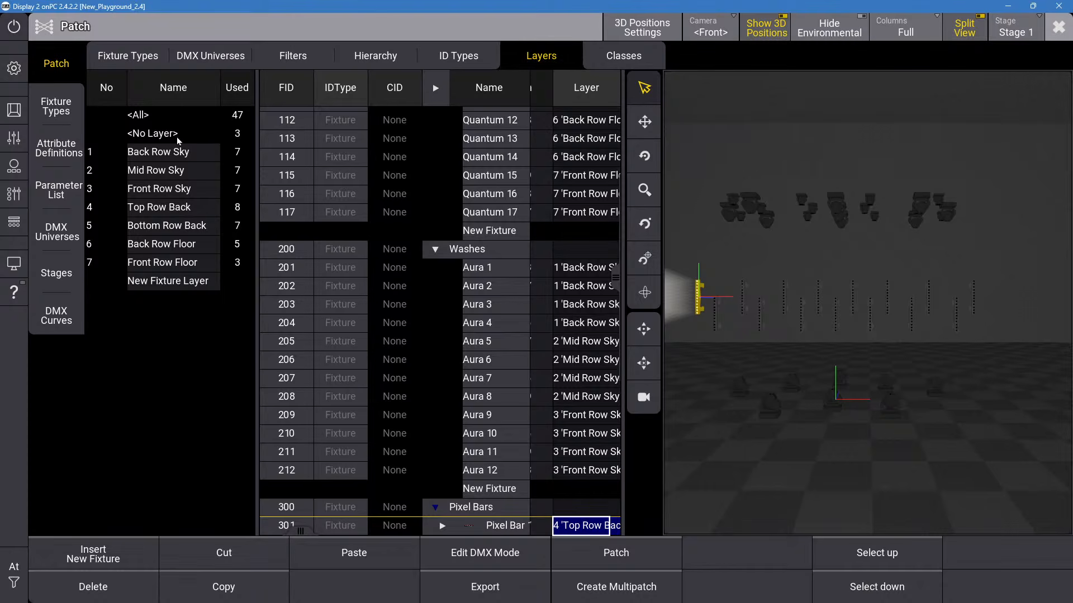
left_click(184, 155)
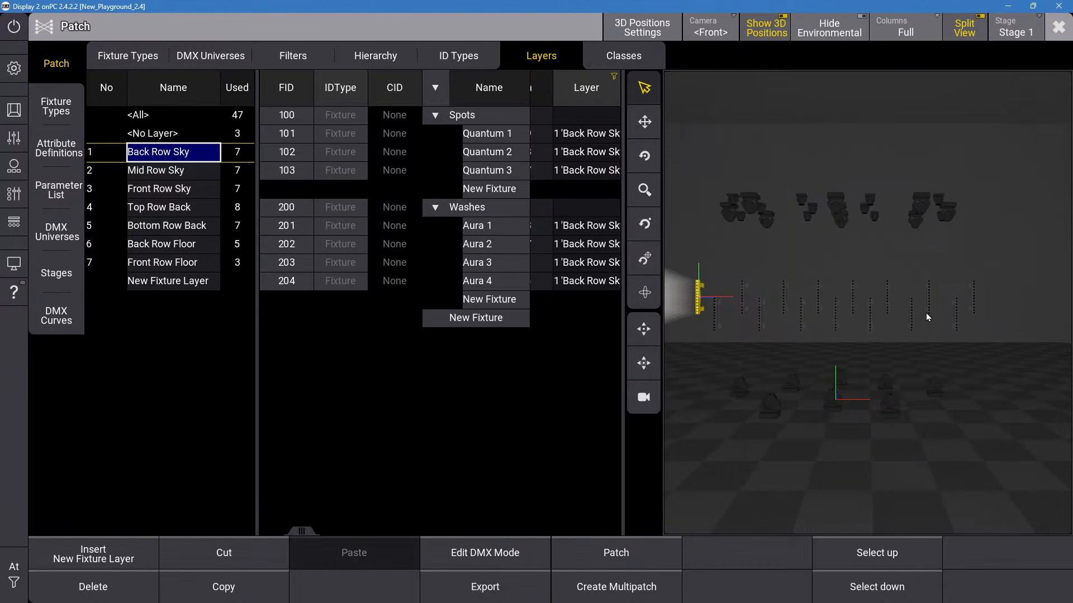
left_click_drag(302, 533, 308, 534)
Narrow the Name and IDType columns and the layer list, and hide the 3D positions view.
left_click_drag(550, 89, 494, 85)
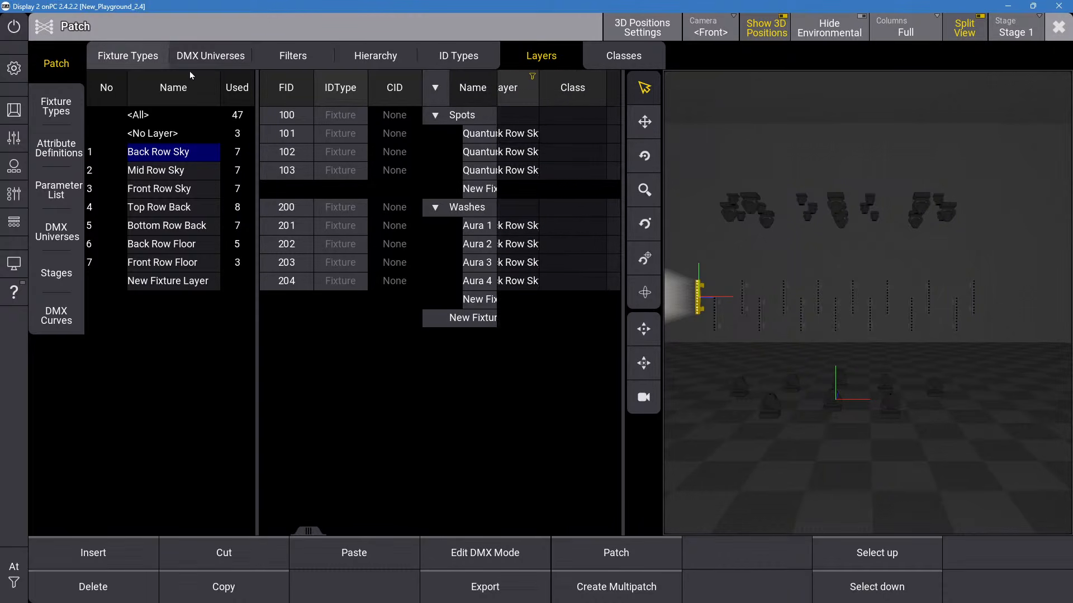
left_click_drag(362, 95, 348, 96)
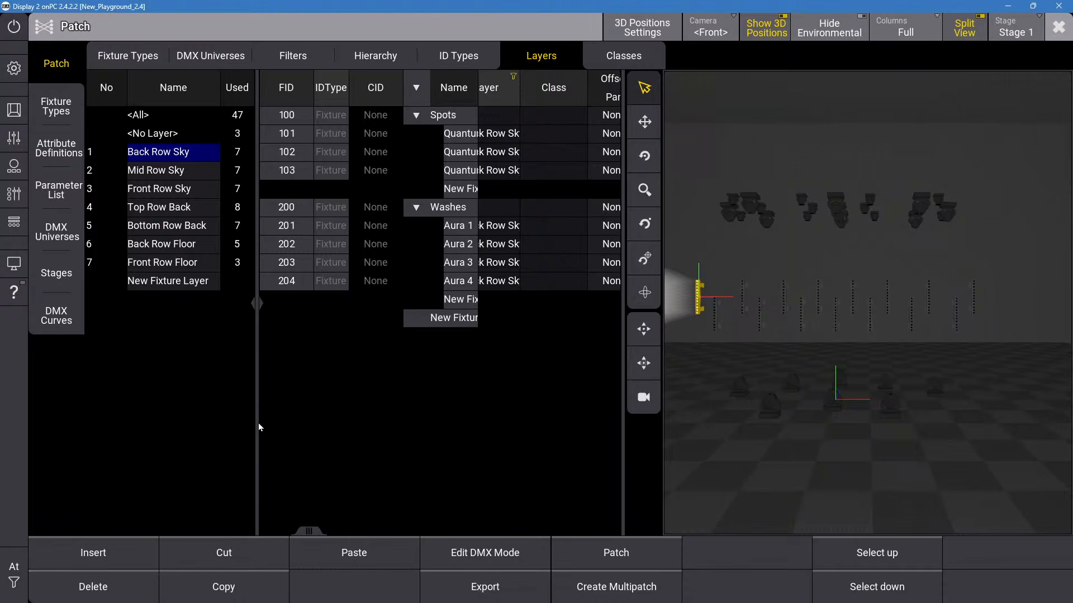
left_click_drag(258, 423, 215, 414)
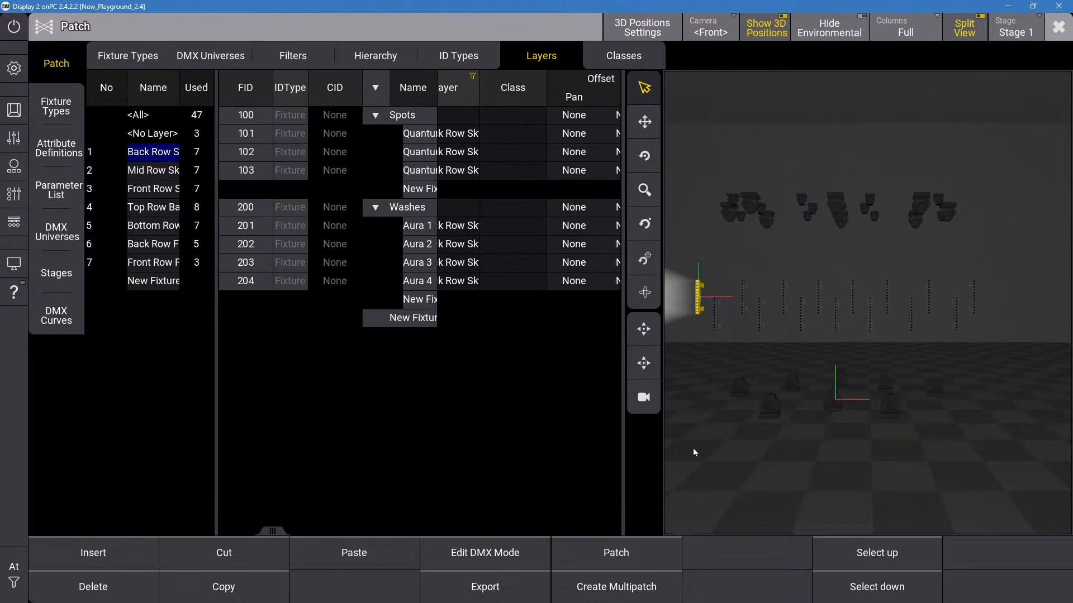
left_click_drag(620, 404, 646, 404)
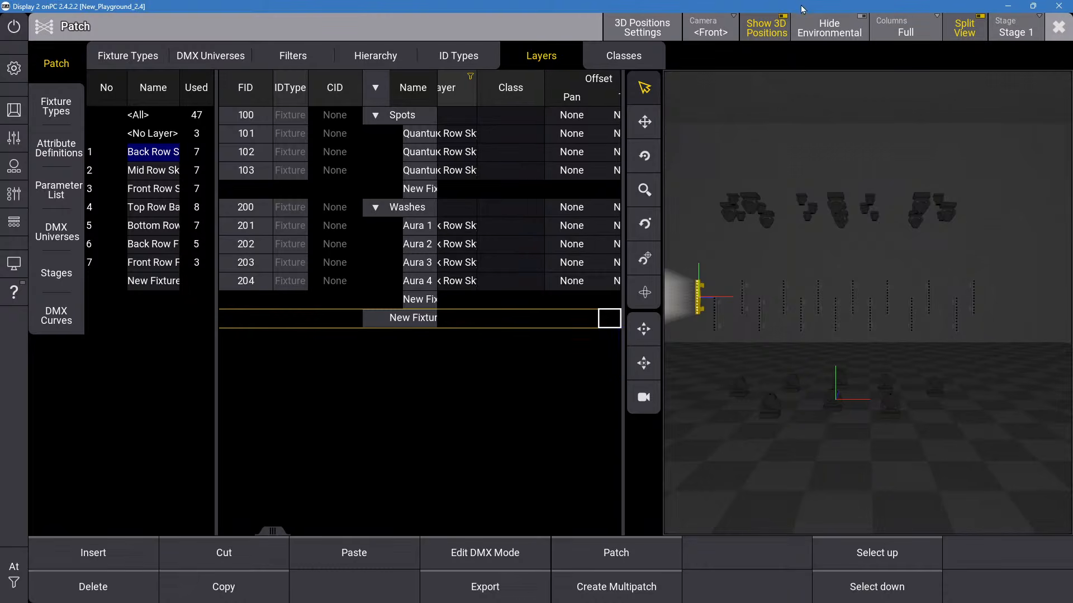
left_click(783, 23)
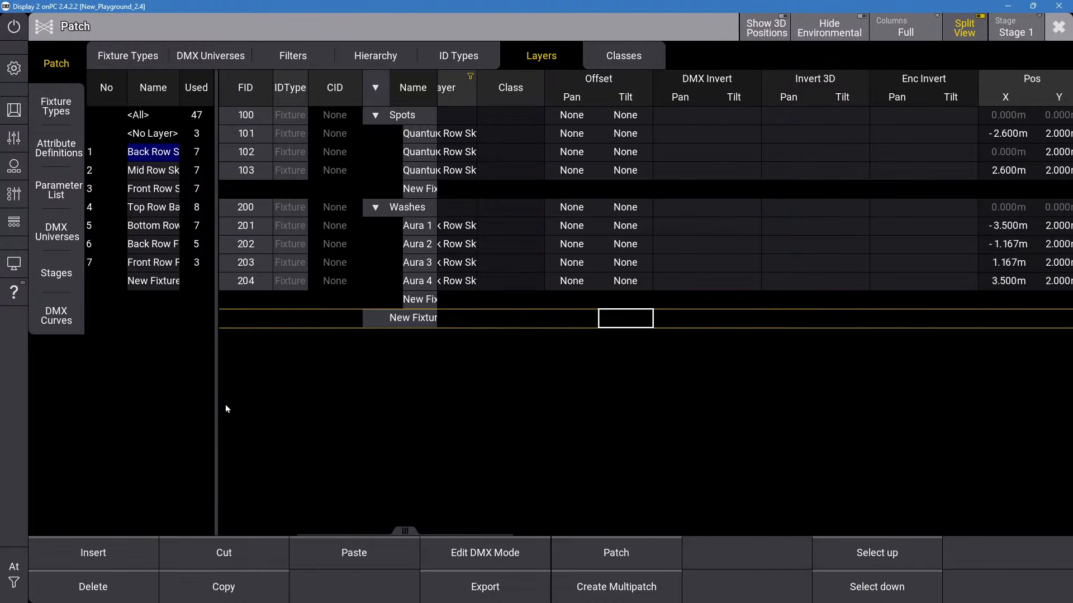
Widen the layer list to show full layer names and display the 3D positions view beside the patch.
left_click_drag(213, 407, 254, 407)
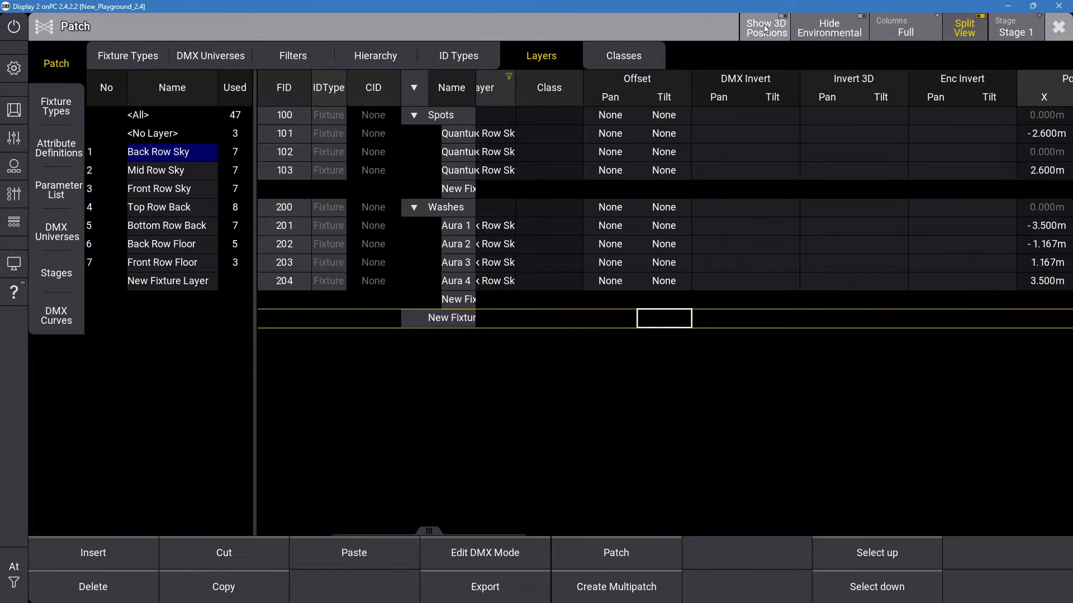
left_click(743, 31)
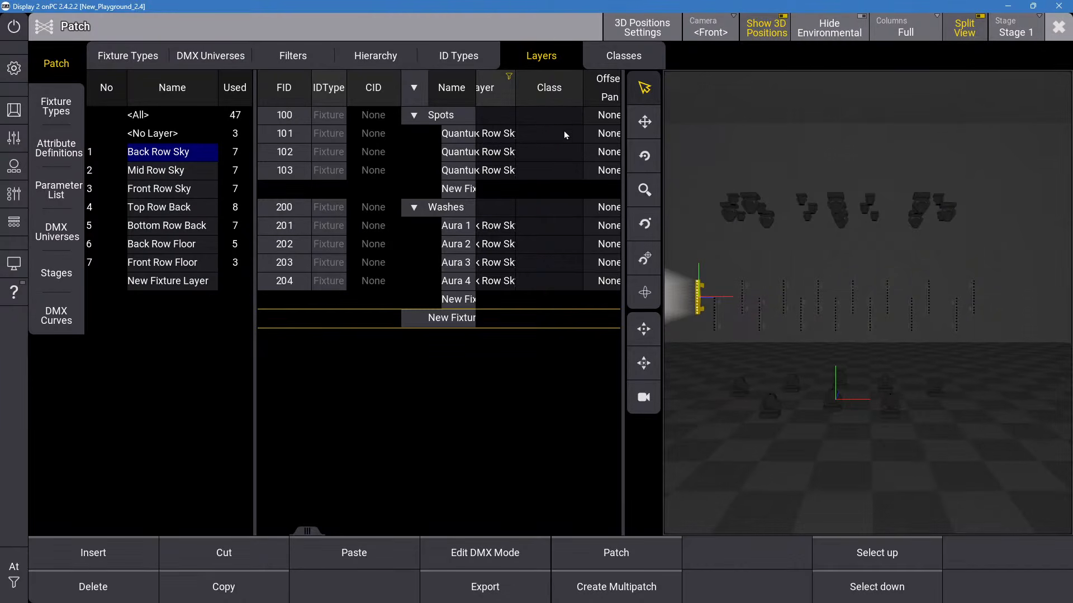
left_click(521, 134)
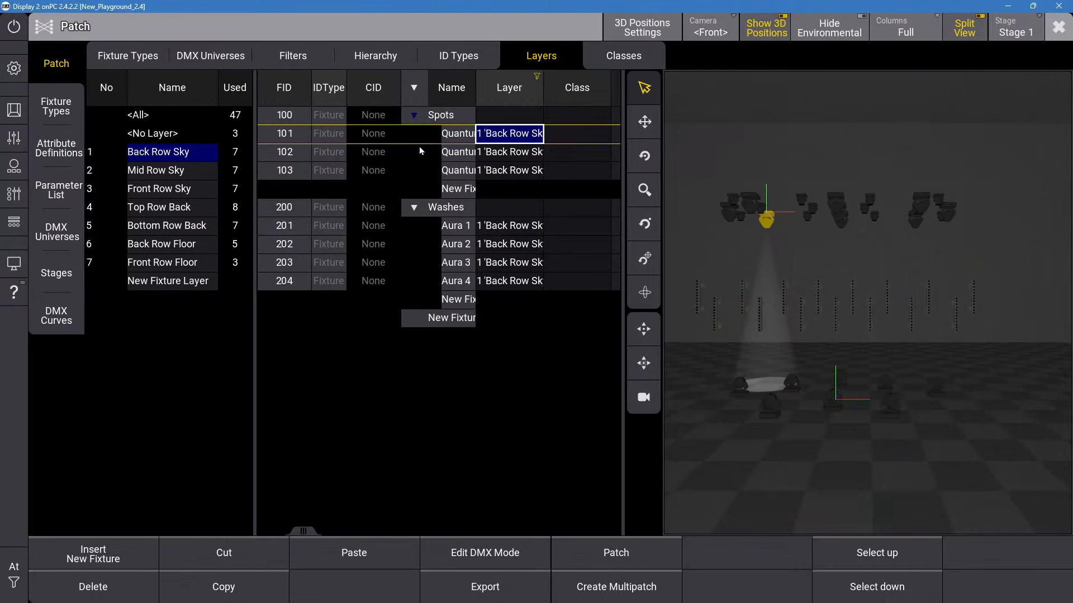
left_click_drag(304, 532, 307, 532)
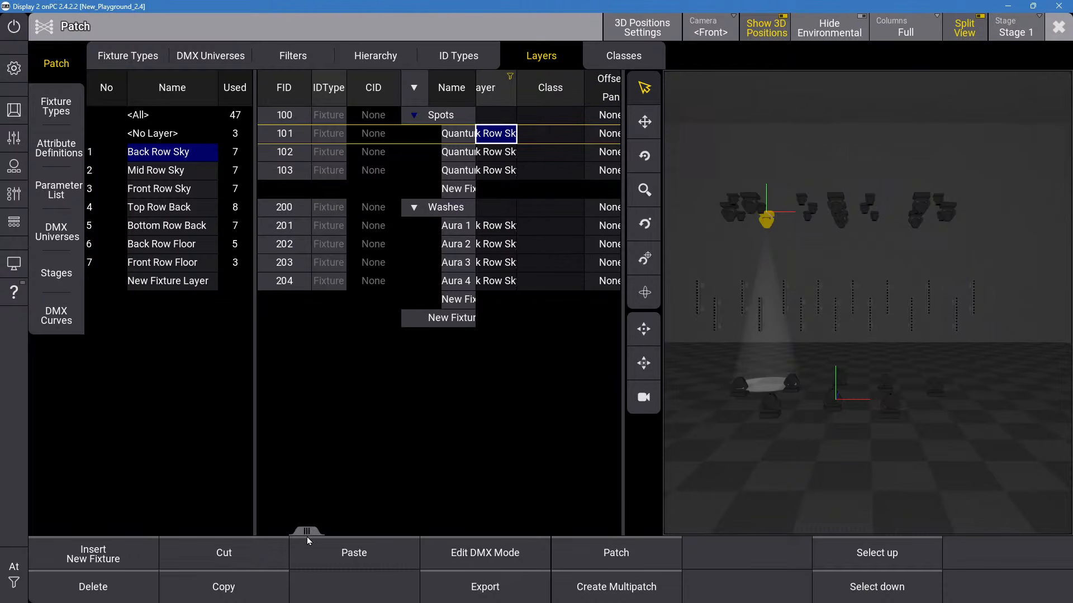
left_click_drag(311, 531, 390, 554)
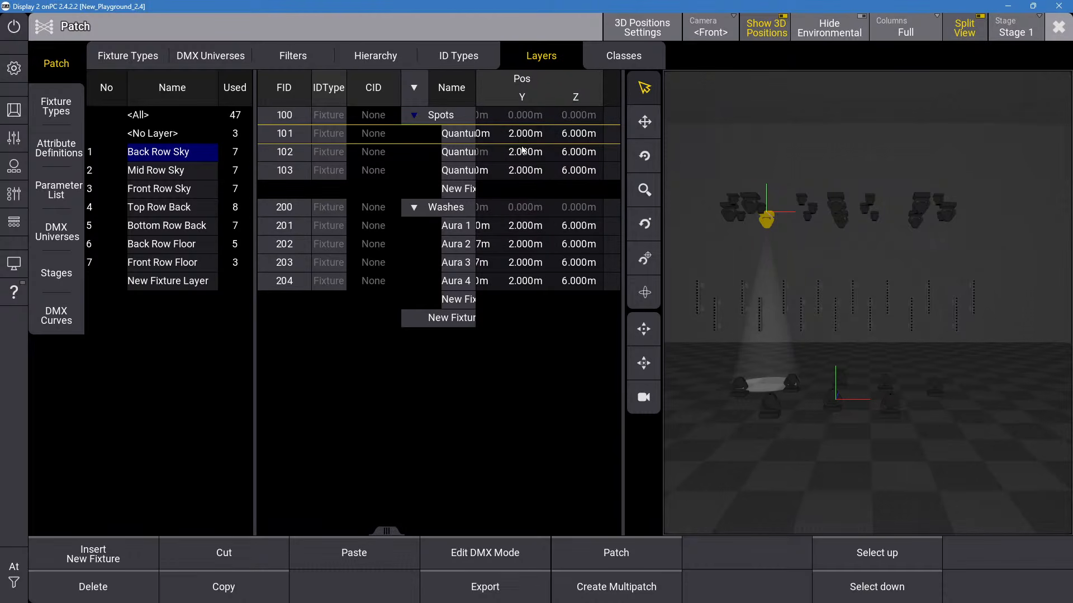
Set the Z position of the Back Row Sky spots 101 to 103 to 5.5 m.
left_click_drag(523, 150, 525, 172)
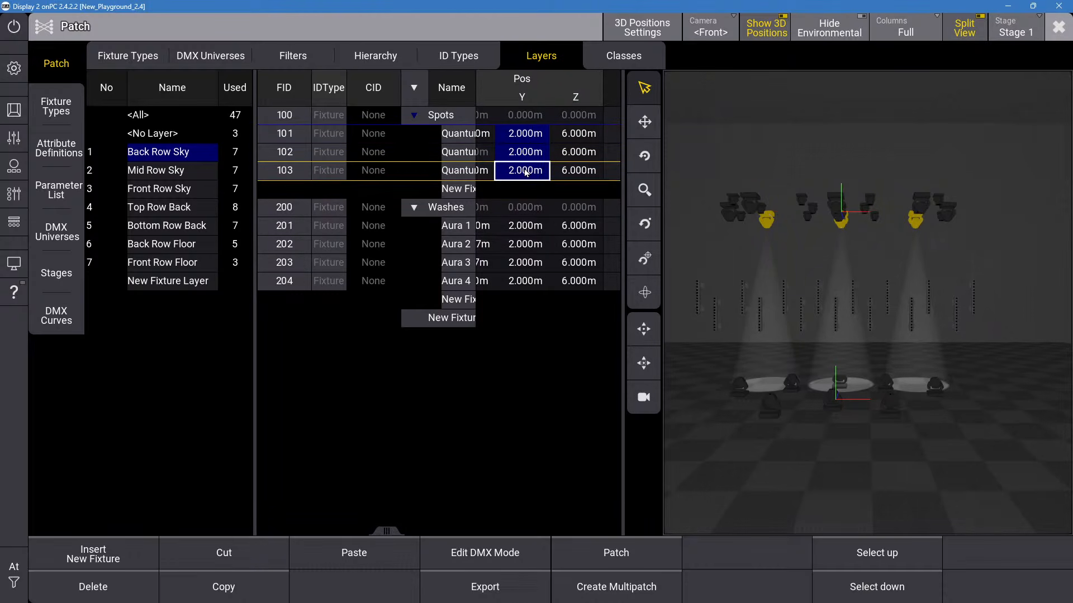
left_click_drag(584, 134, 583, 178)
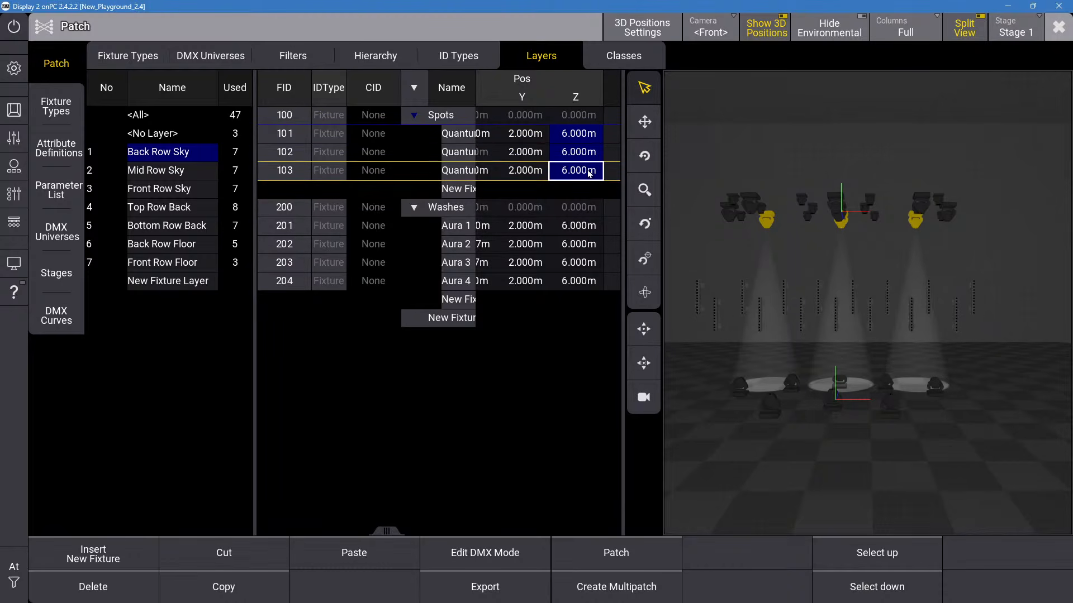
left_click(589, 173)
type("5")
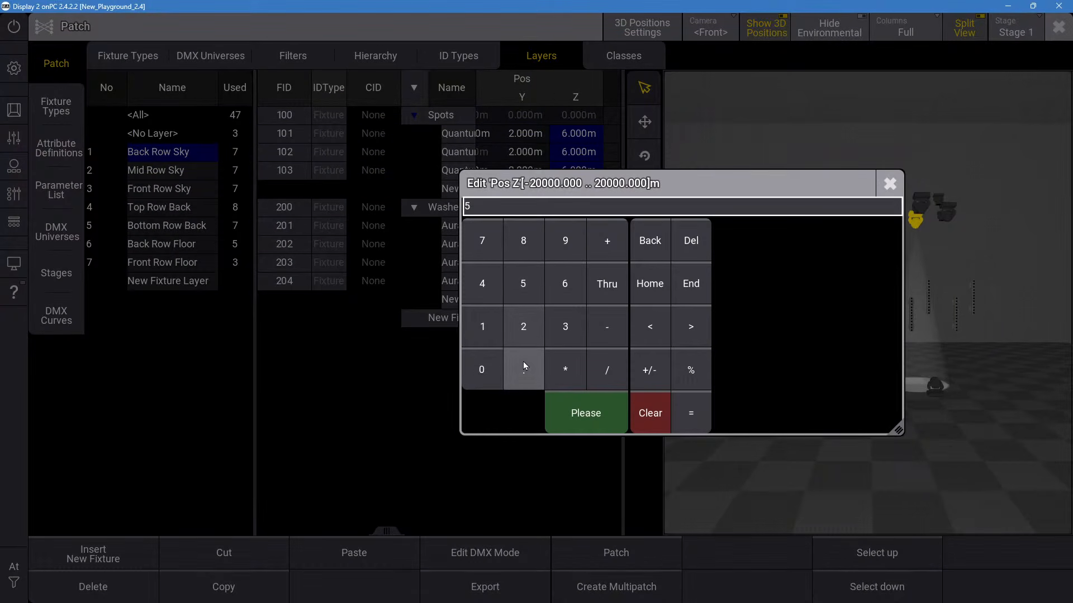
left_click(524, 366)
left_click(523, 293)
left_click(581, 398)
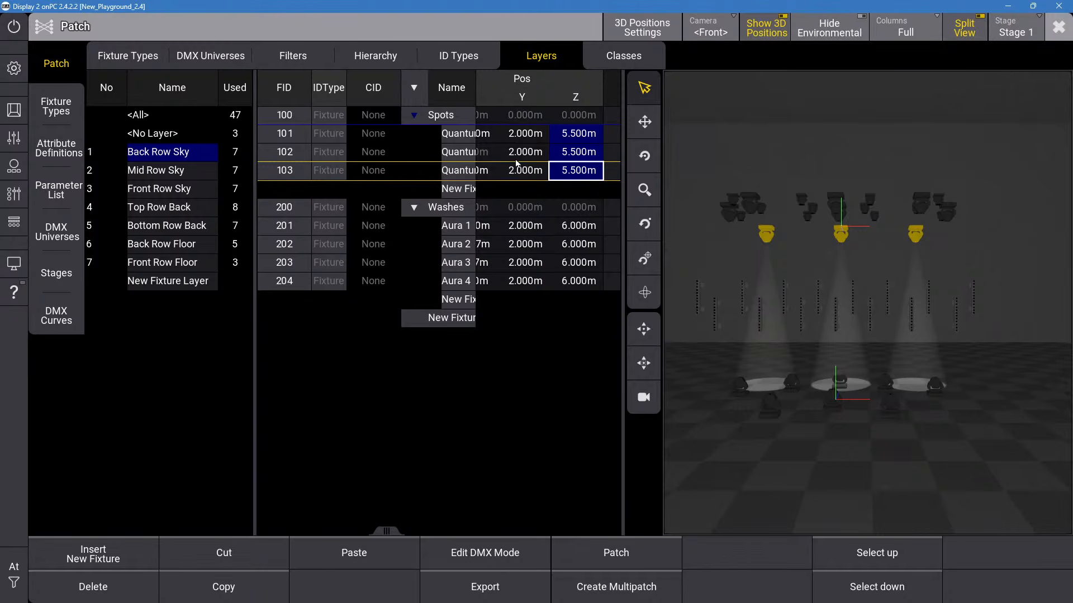
Set the Z position of the Back Row Sky spots 101 to 103 to 5 m.
left_click(596, 172)
left_click(521, 296)
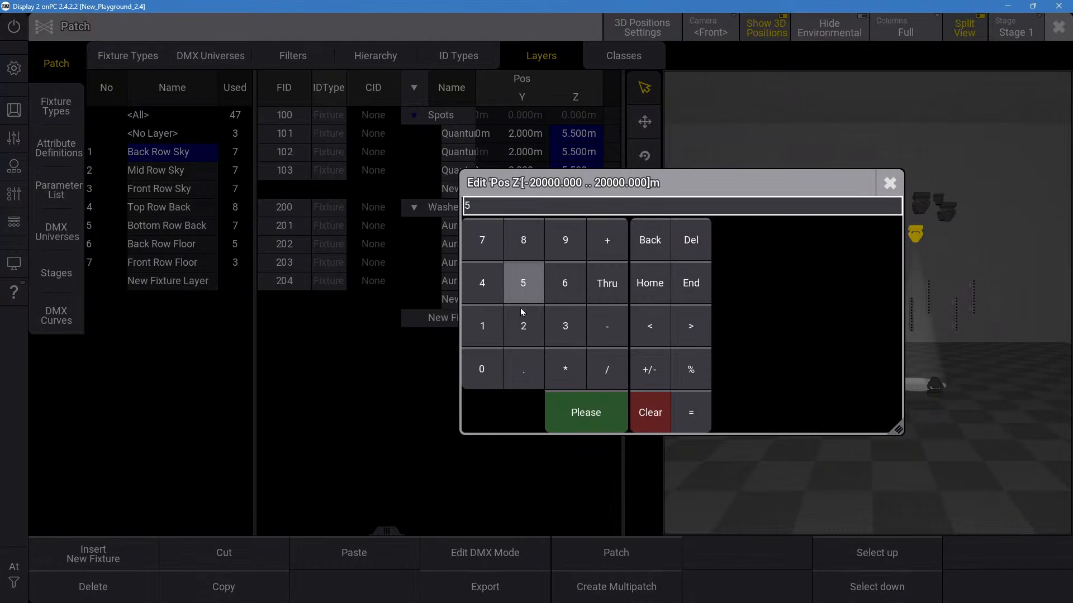
left_click(584, 412)
Set the Z position of the Back Row Sky washes 201 to 204 to 5 m.
left_click_drag(578, 227, 577, 283)
right_click(578, 282)
left_click(522, 403)
left_click(575, 520)
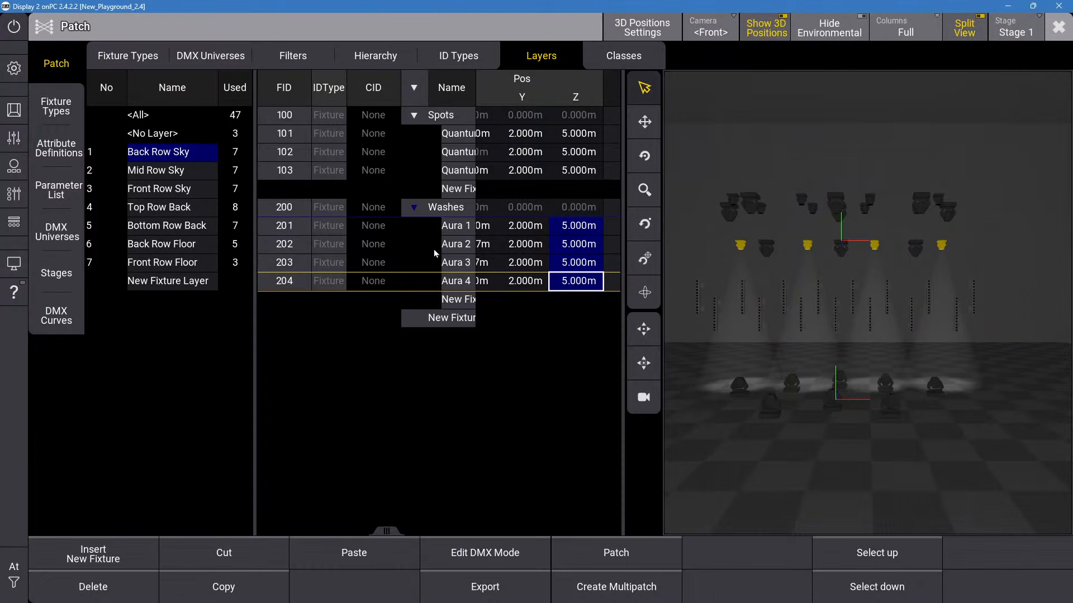
Filter the patch to the Mid Row Sky layer and set the Z position of spots 104 to 106 to 5.5 m.
left_click(163, 172)
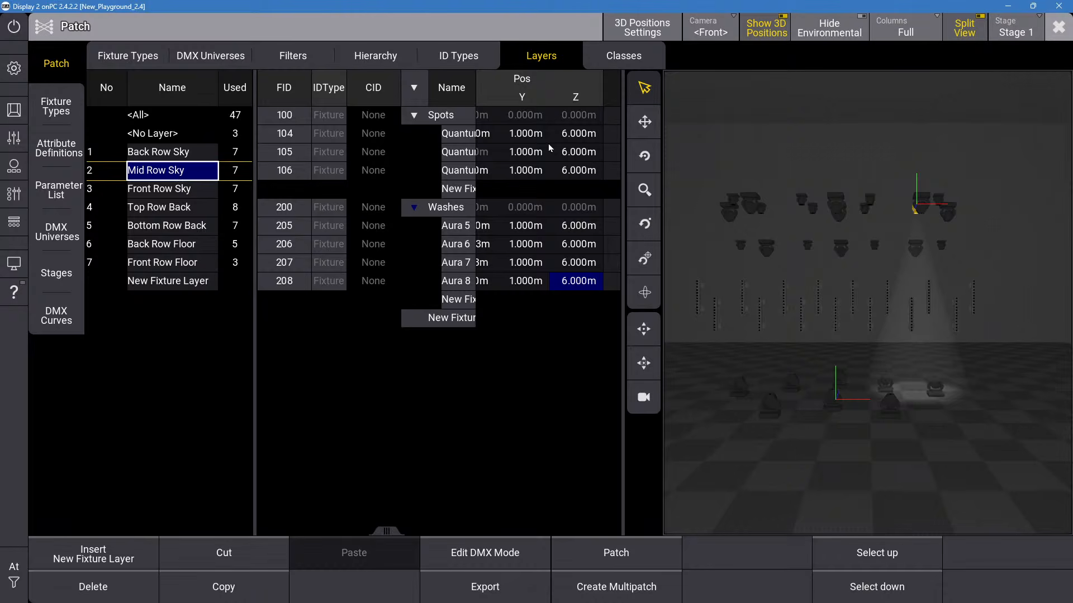
left_click_drag(579, 138, 574, 171)
right_click(573, 171)
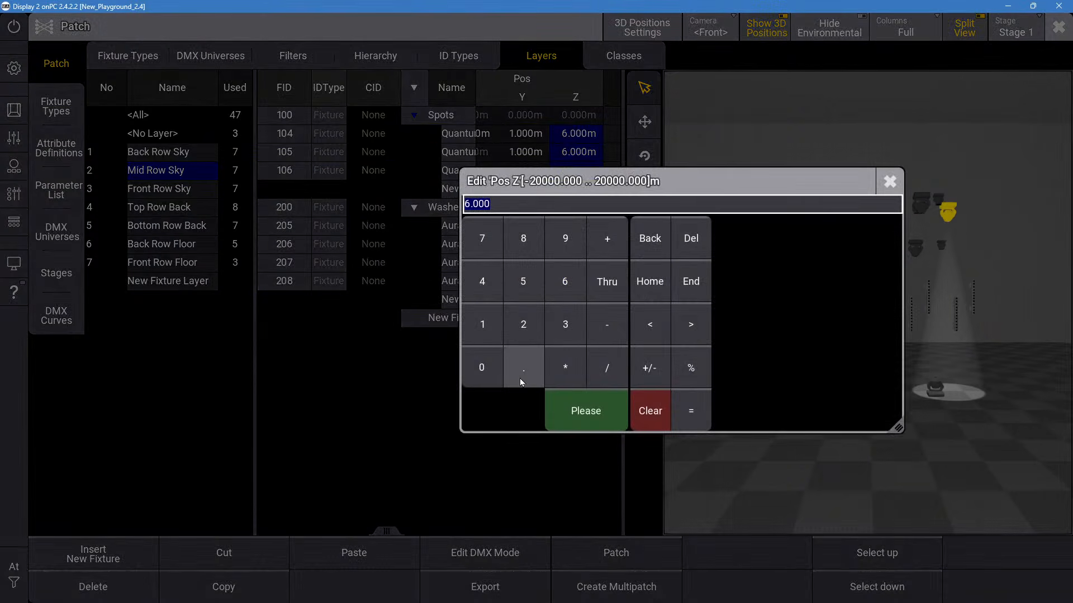
left_click(535, 294)
left_click(521, 362)
left_click(532, 292)
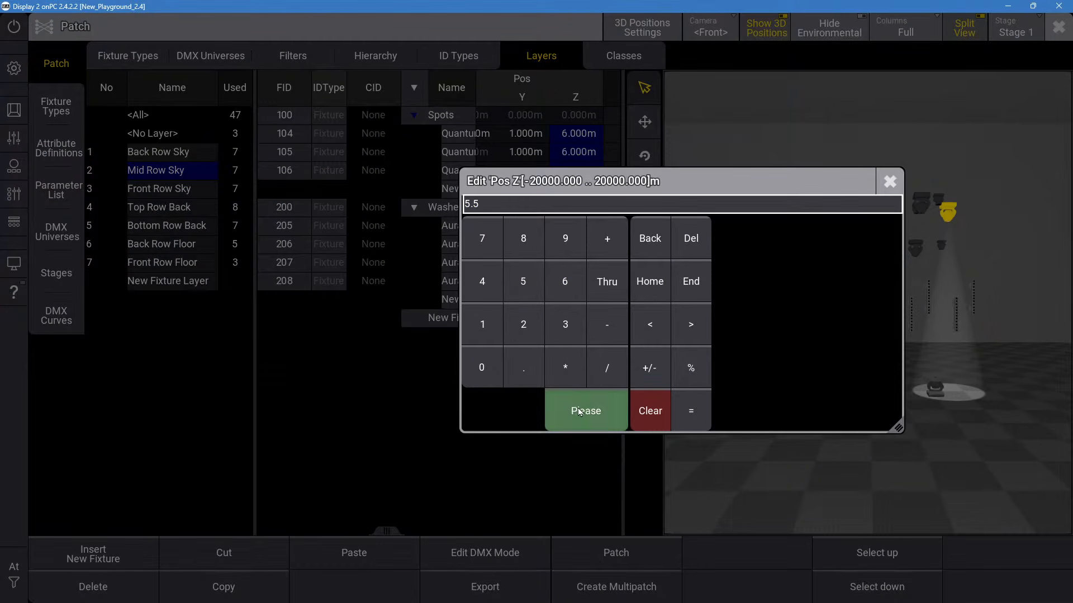
left_click(586, 411)
Lower the Mid Row Sky washes 205 to 208 to the same 5.5 m Z position as the row's spots.
left_click_drag(579, 225, 575, 280)
right_click(576, 281)
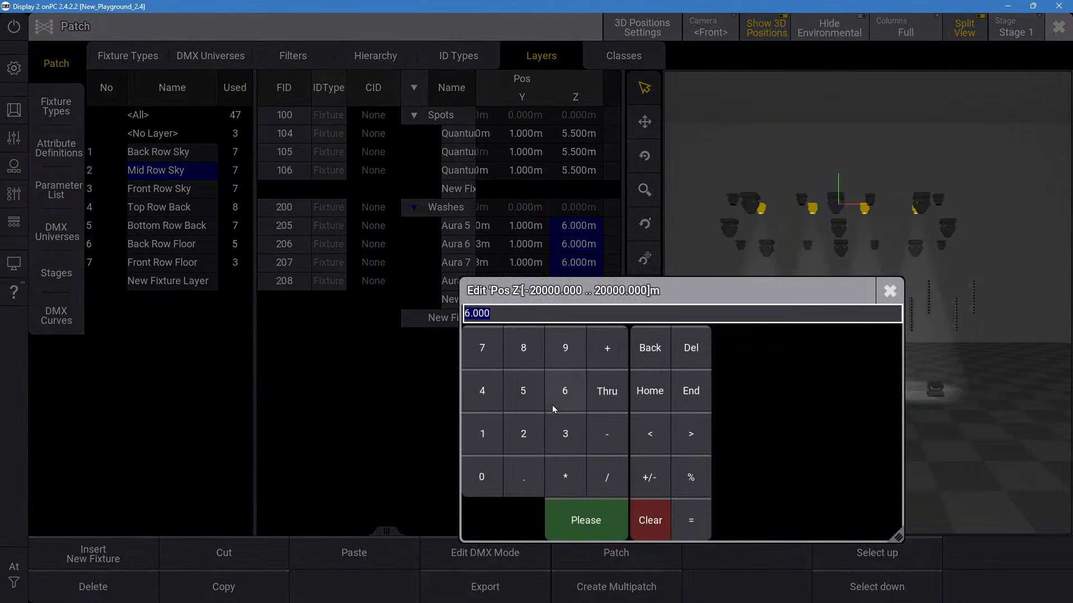
left_click(523, 390)
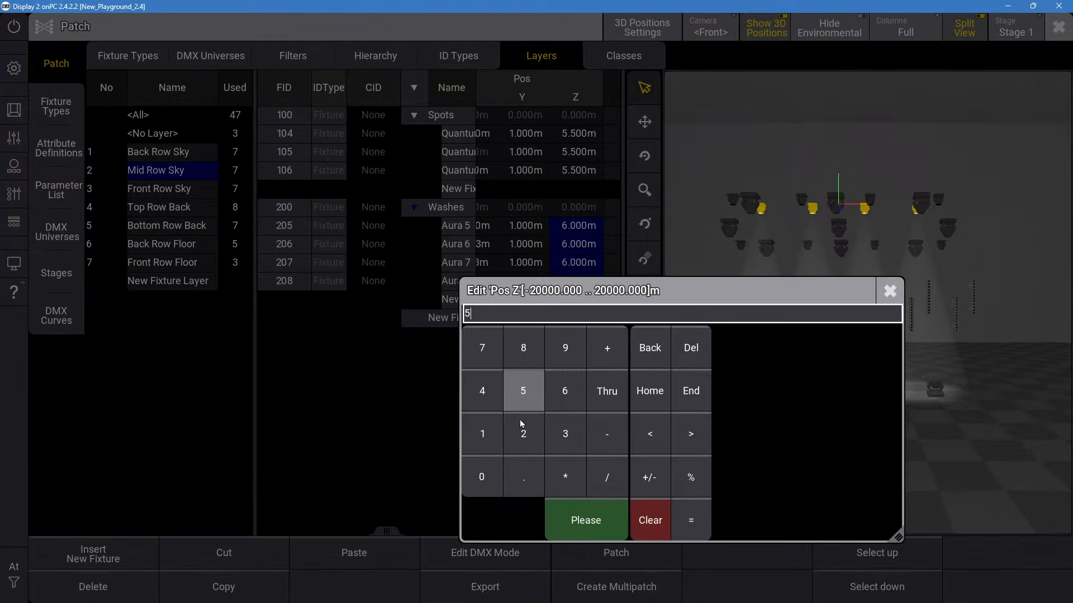
left_click(585, 520)
Filter the patch to the Front Row Sky layer and inspect the positions of its spots and washes in the 3D view.
left_click(189, 190)
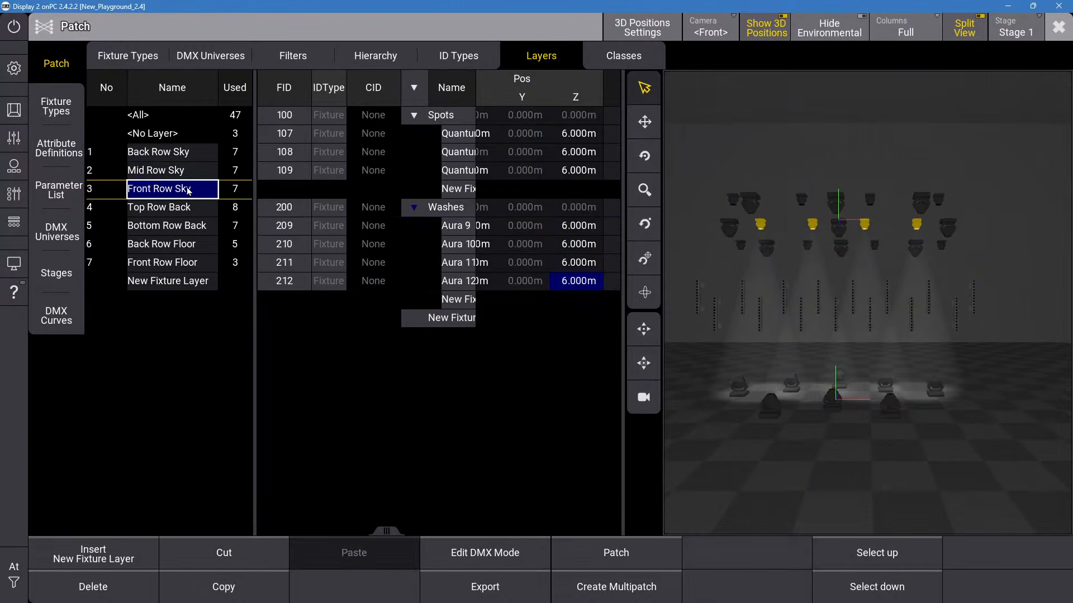
left_click_drag(577, 133, 578, 171)
right_click(578, 171)
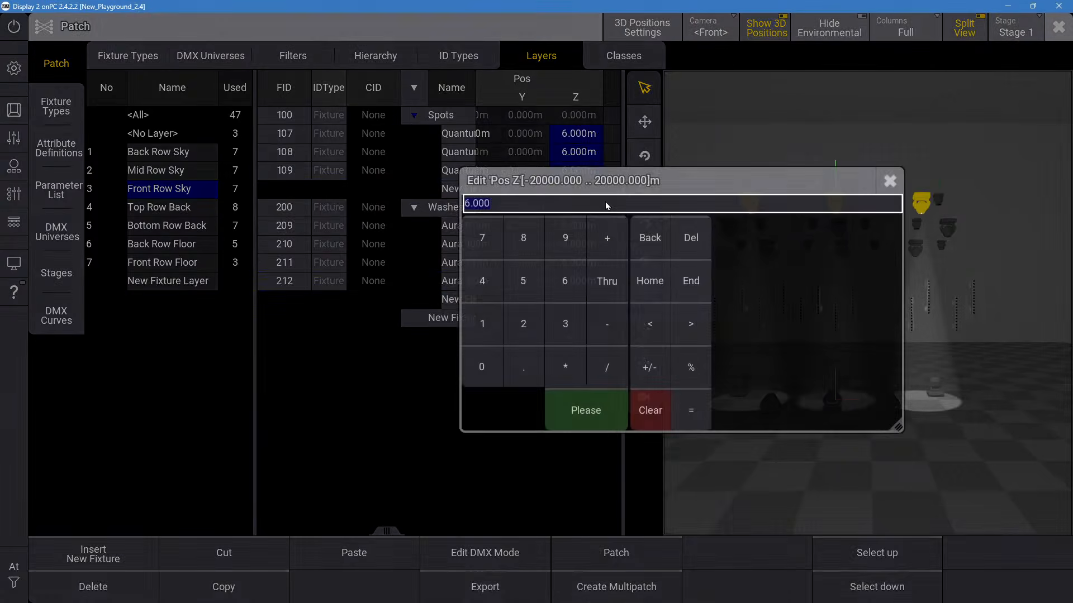
left_click(890, 181)
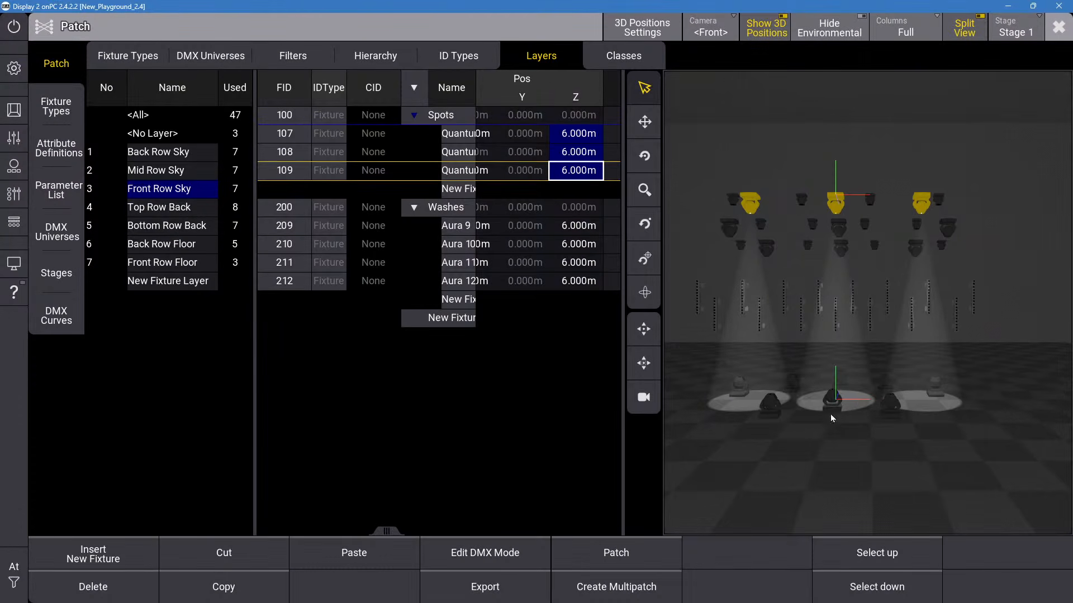
left_click(954, 210)
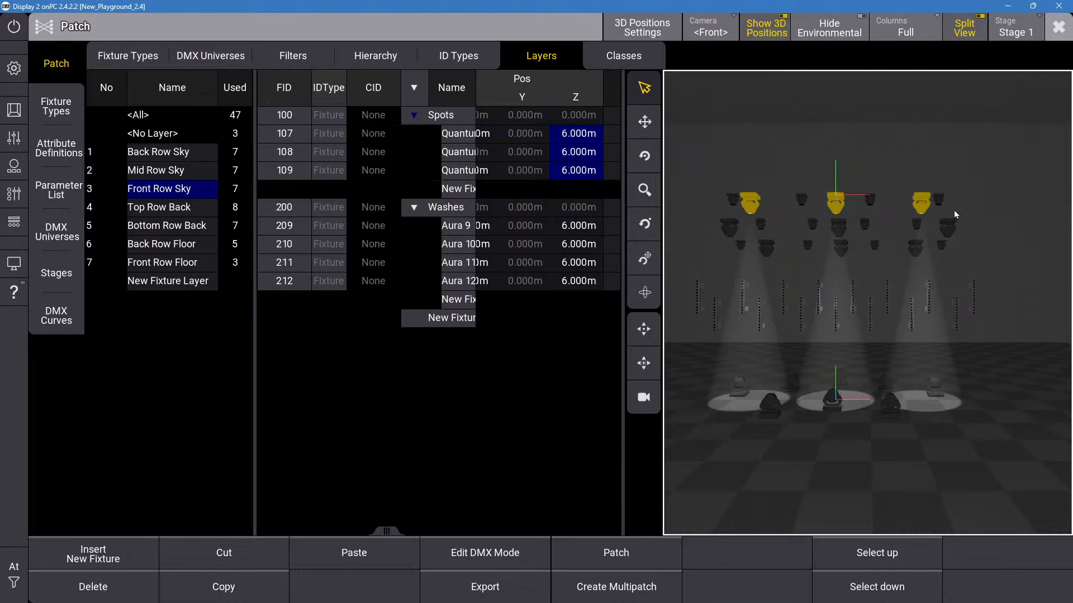
left_click(527, 221)
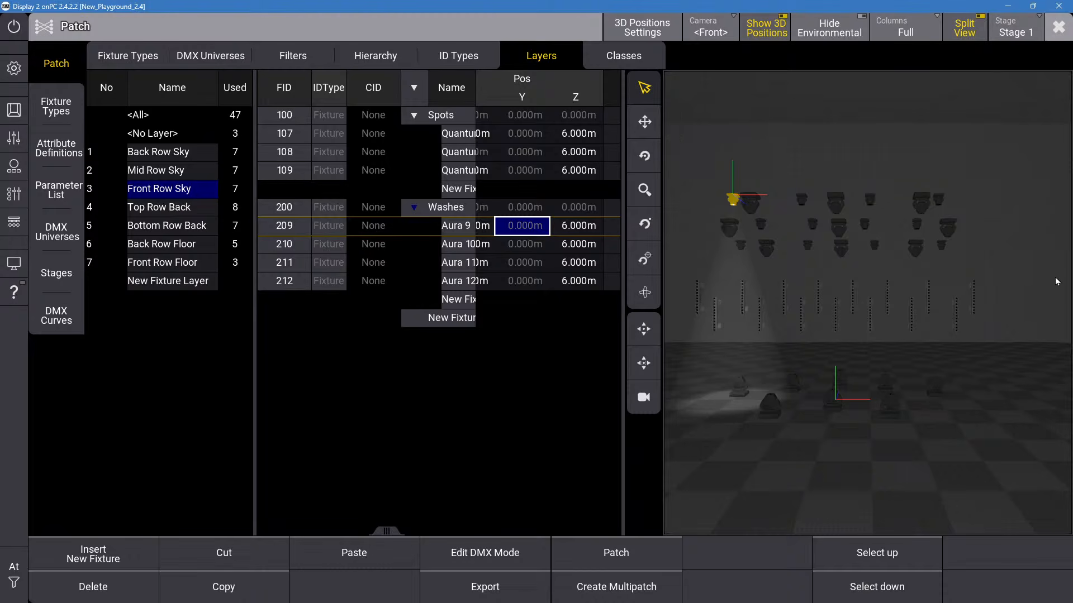
left_click(458, 302)
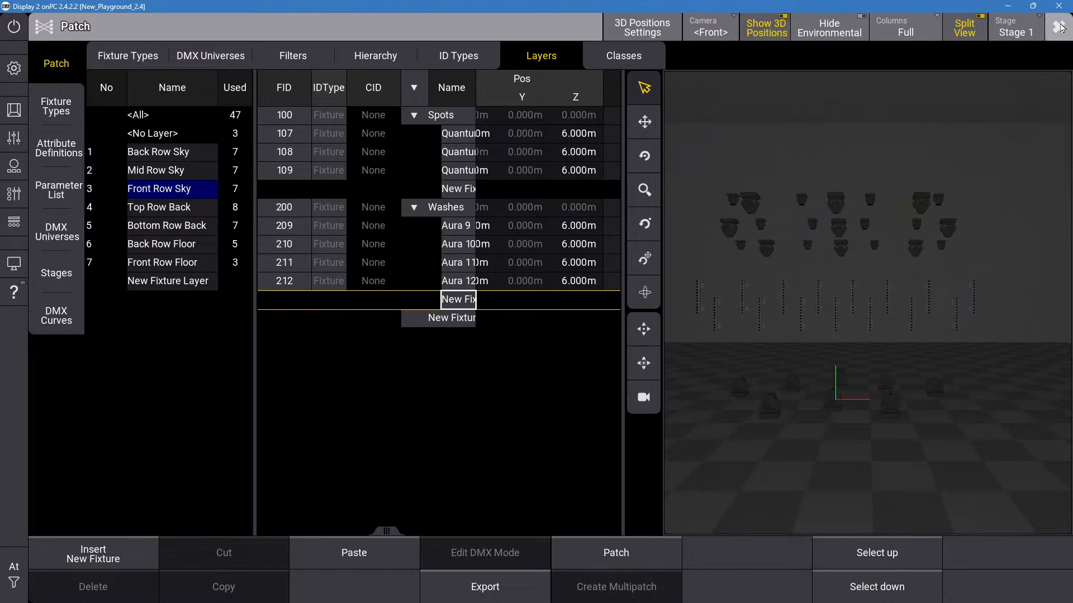
Delete the unused SIX+ BAR L fixture type from the show's fixture types.
left_click(55, 106)
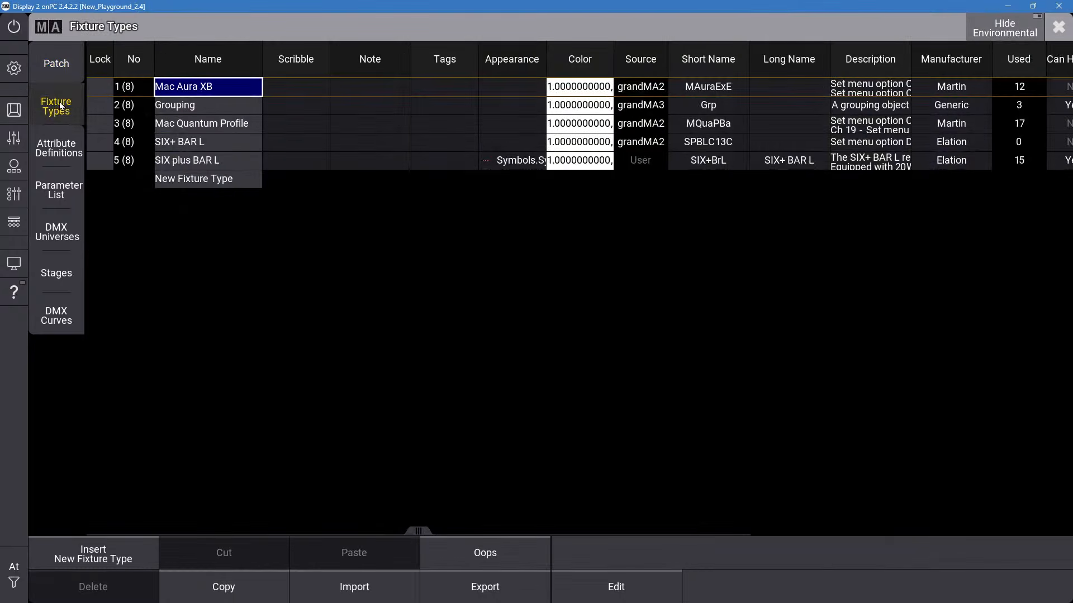
left_click(240, 165)
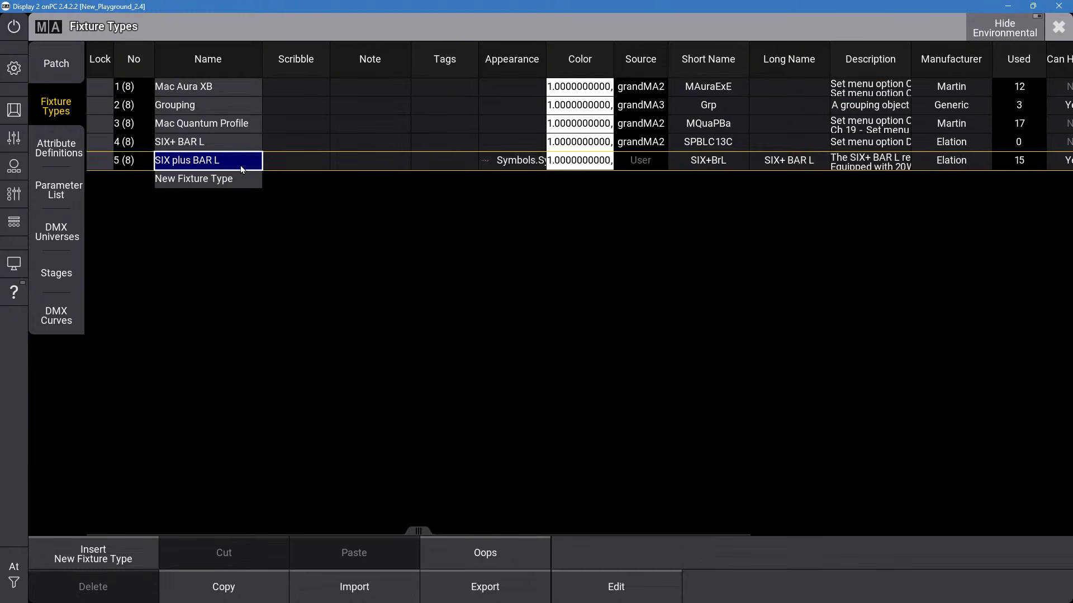
left_click(234, 146)
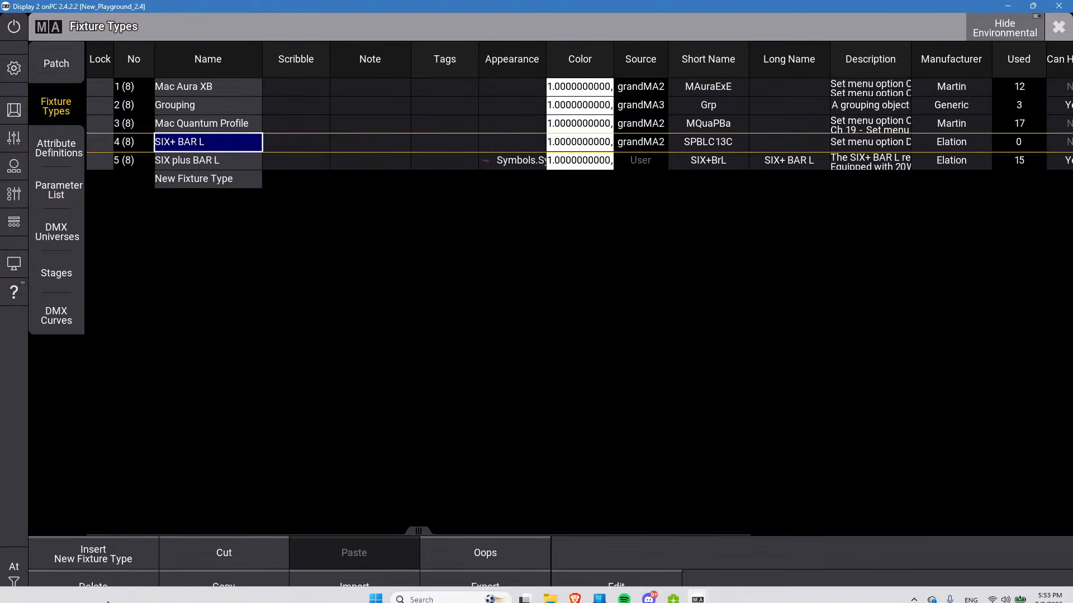
left_click(103, 584)
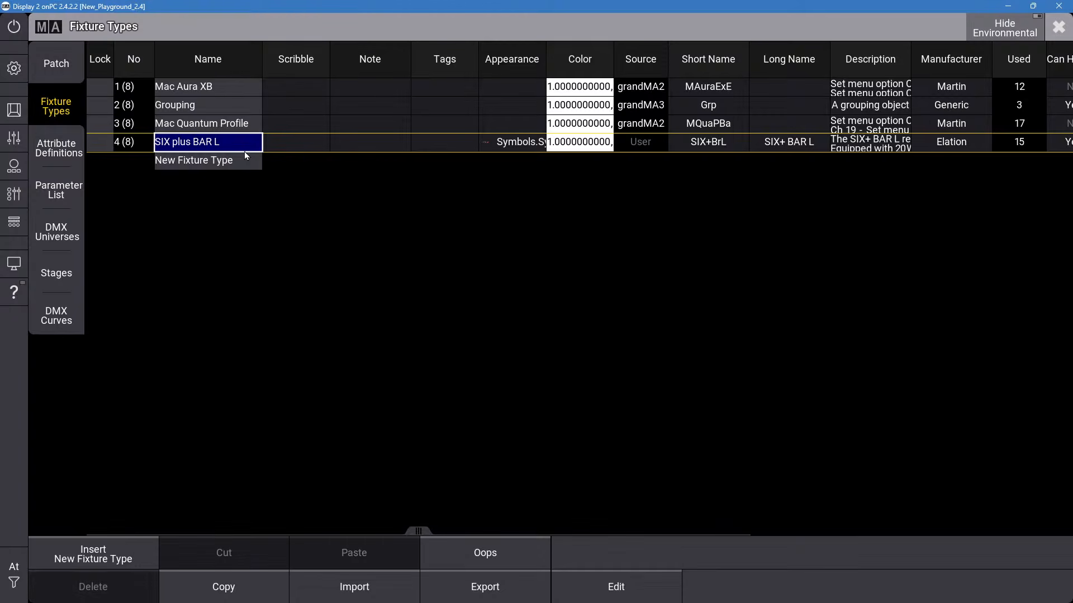
Open the 12 Cell Std 82CH mode of the SIX plus BAR L fixture type for editing and examine its colour and dimmer channels.
left_click(612, 593)
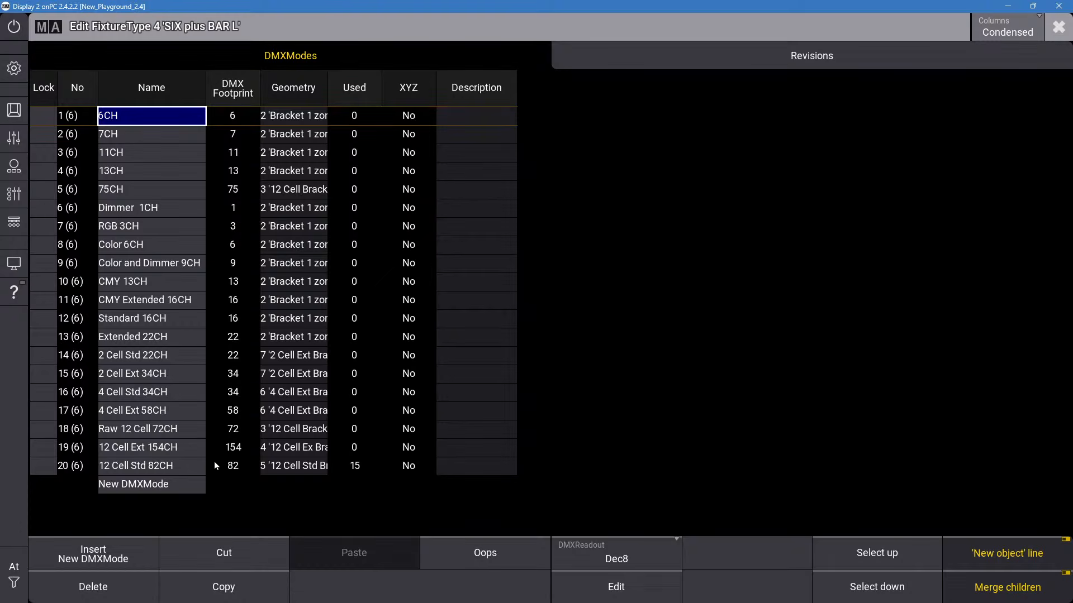
left_click(168, 467)
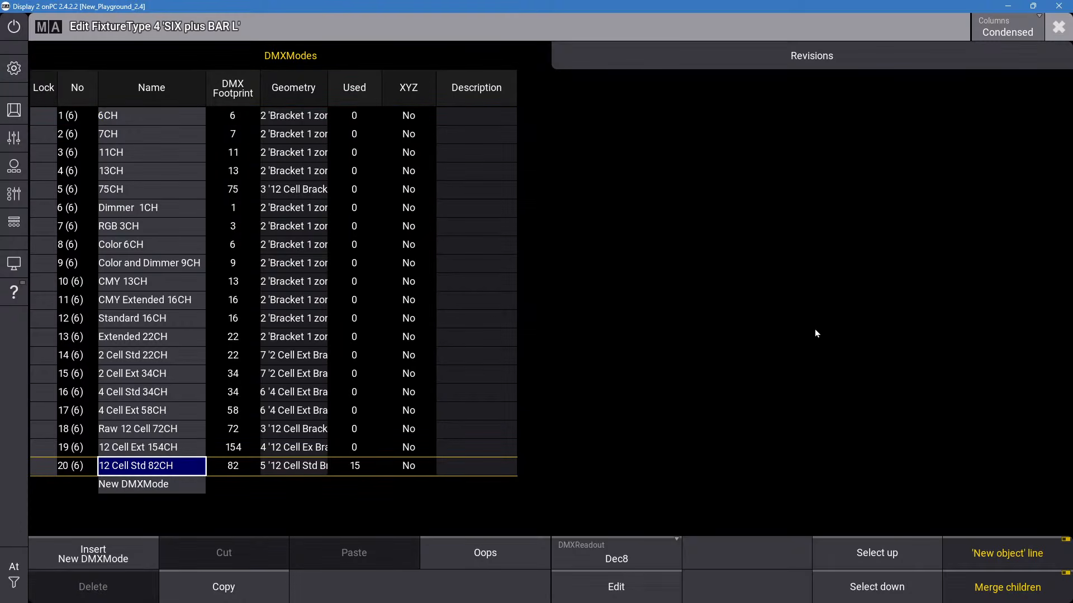
left_click(626, 600)
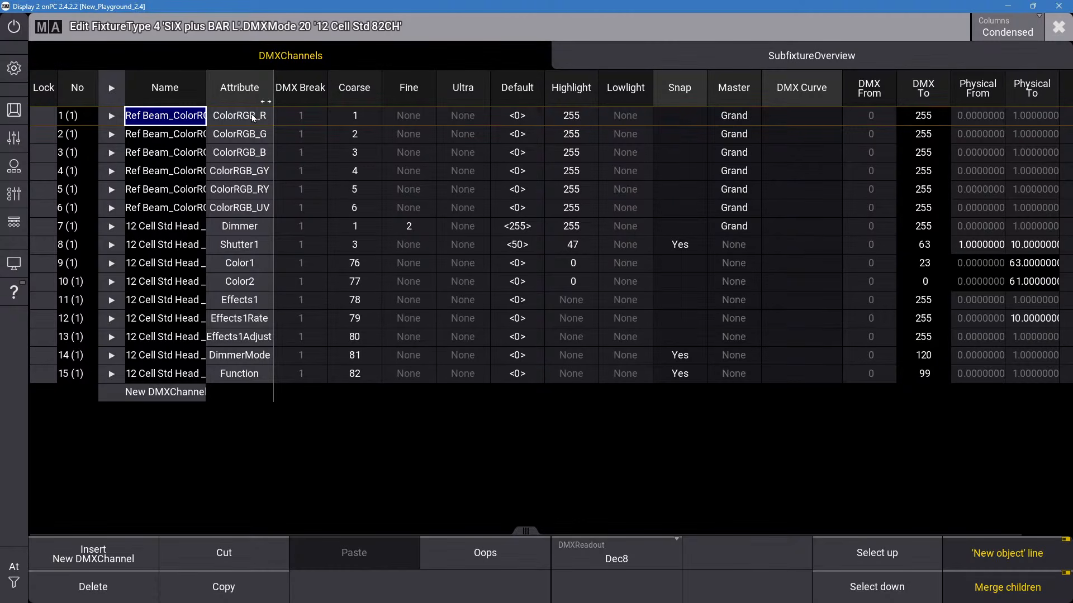
left_click(228, 213)
left_click(229, 231)
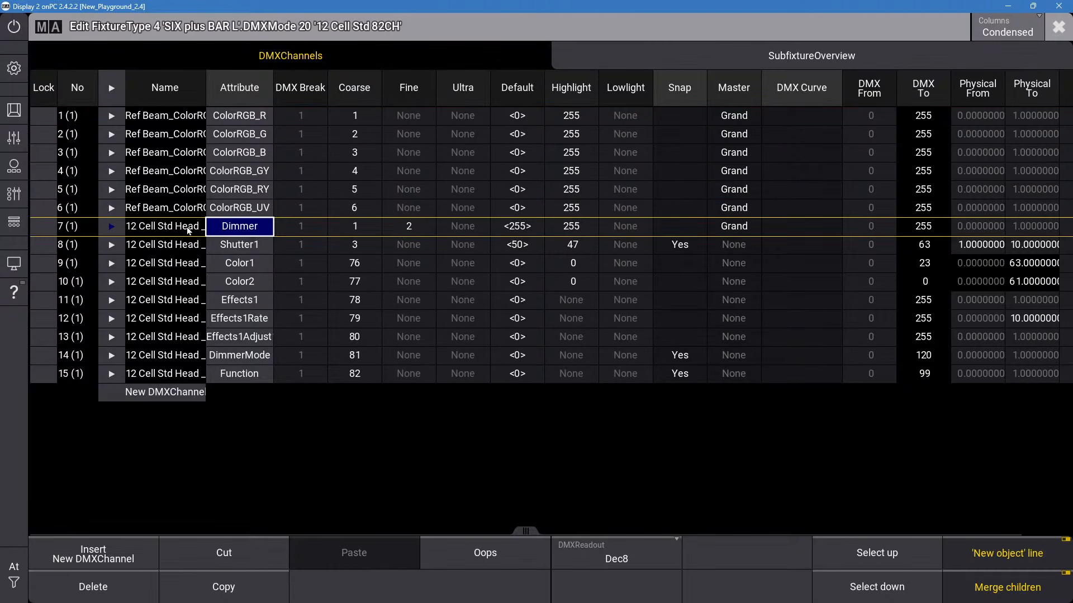
Examine the mode's subfixture overview with its twelve cells expanded, and return to the DMX channel list.
left_click(833, 53)
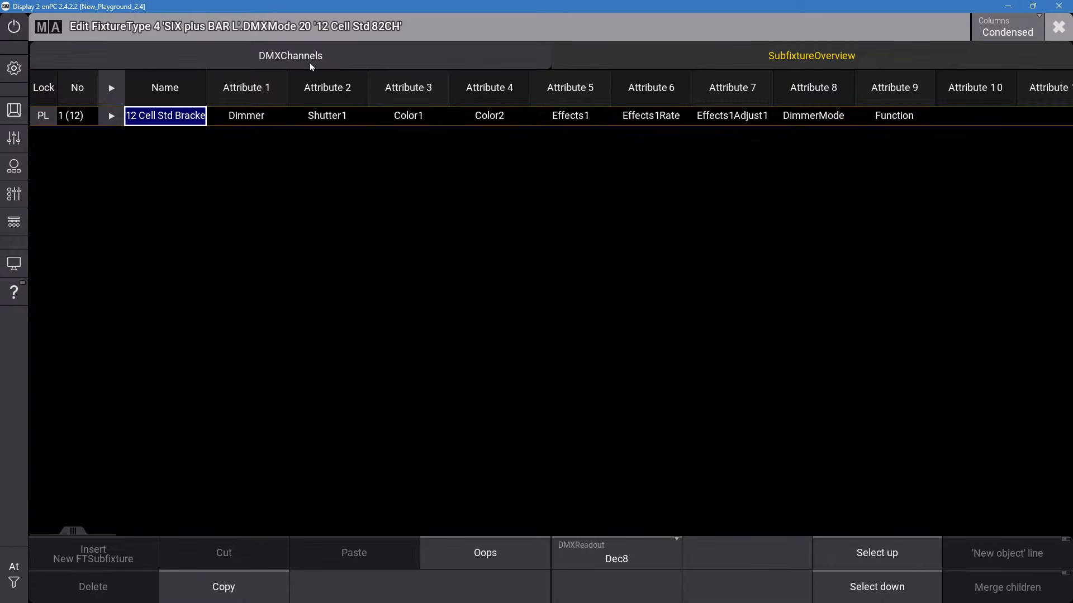
left_click(111, 116)
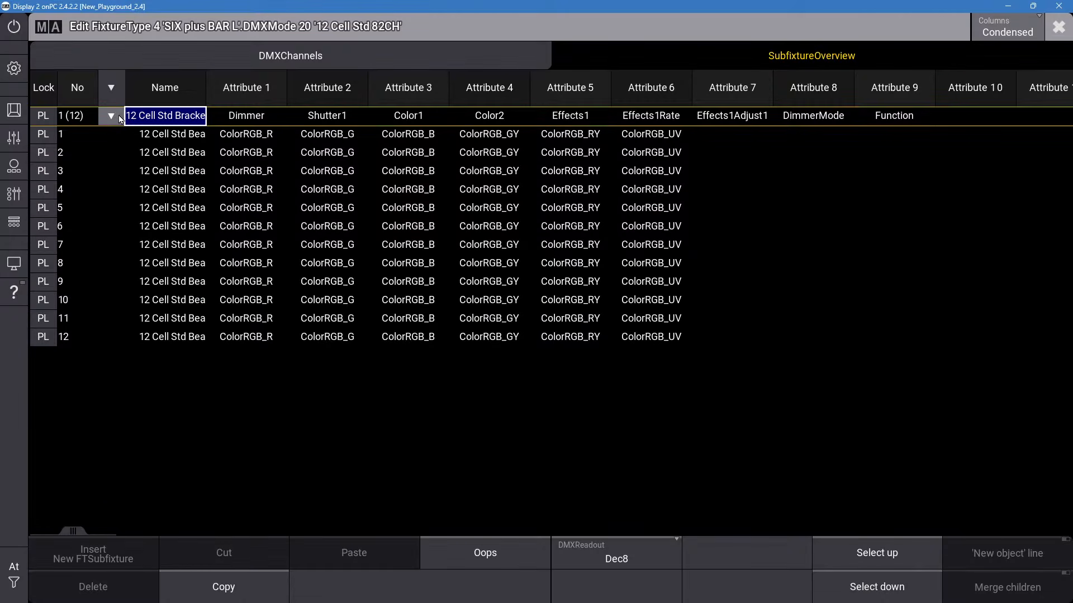
left_click(230, 60)
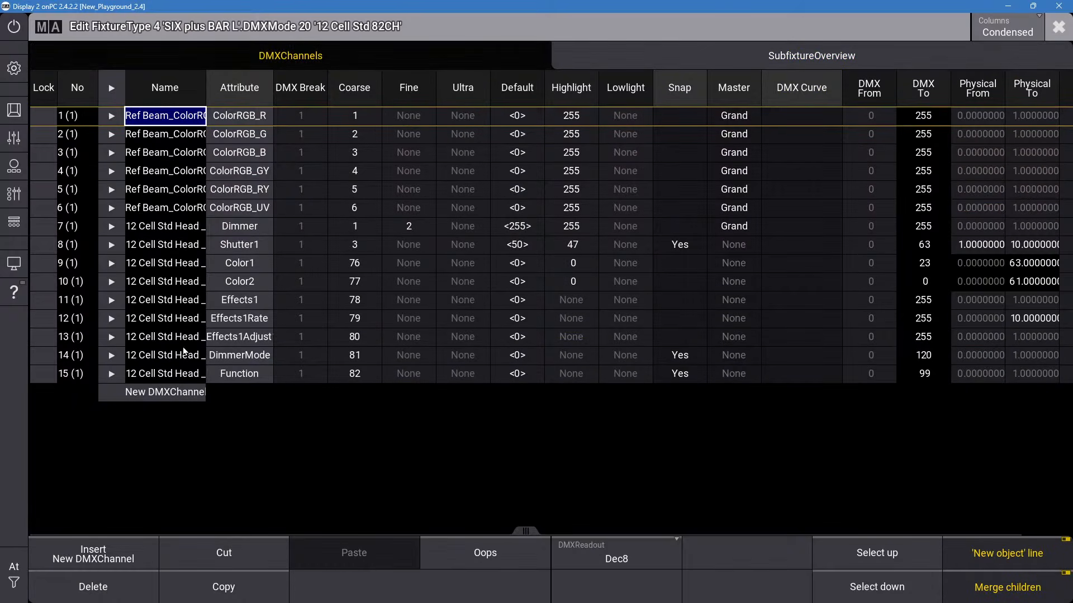
Add a new DMX channel to the 12 Cell Std 82CH mode with the Dimmer attribute on the Ref Beam geometry.
left_click(162, 392)
left_click(232, 394)
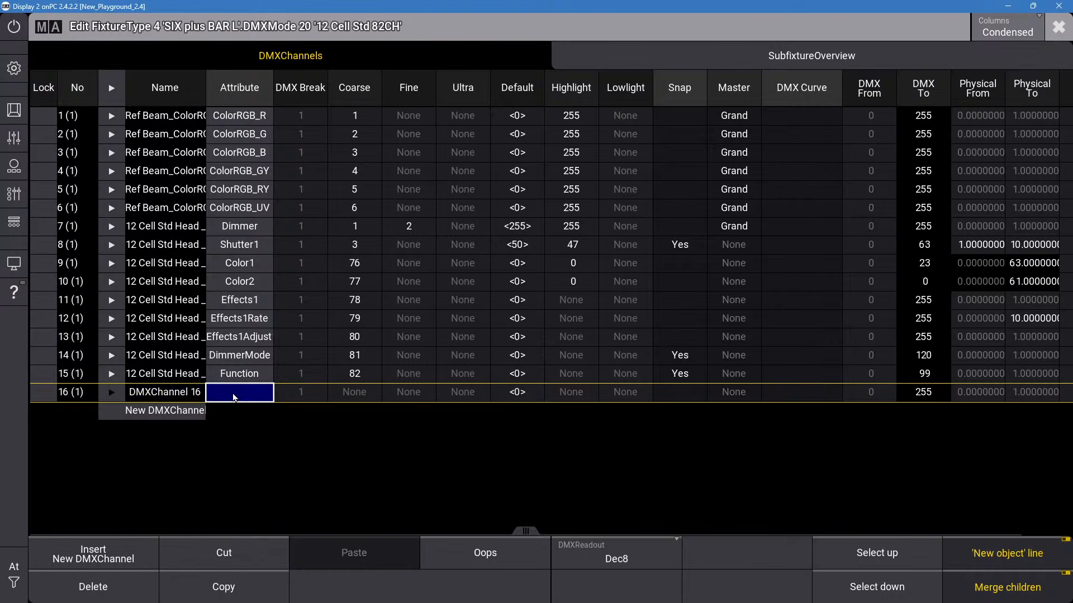
left_click(232, 393)
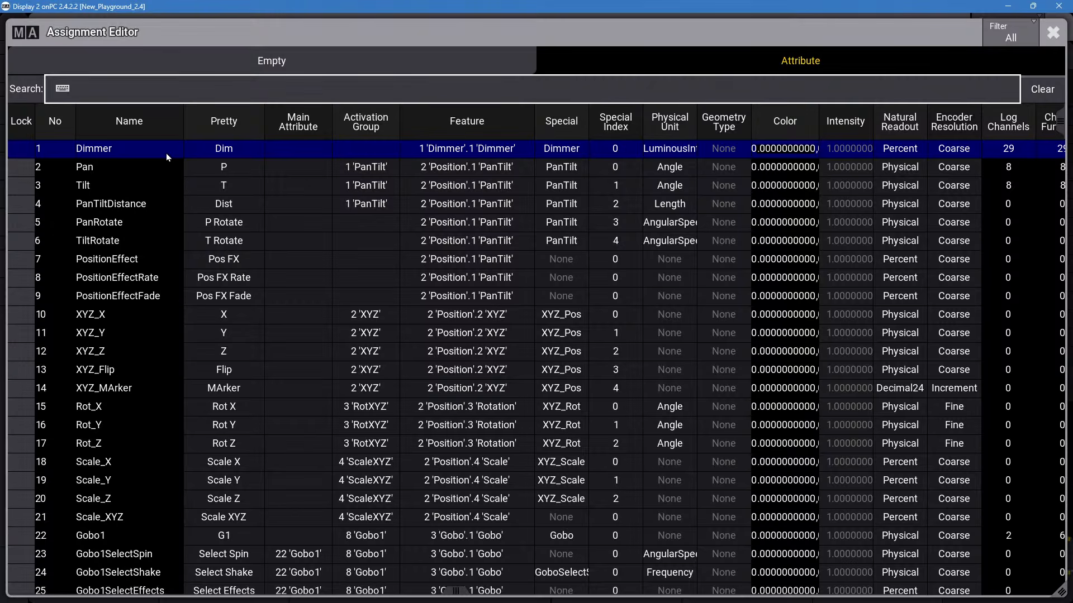
left_click(166, 153)
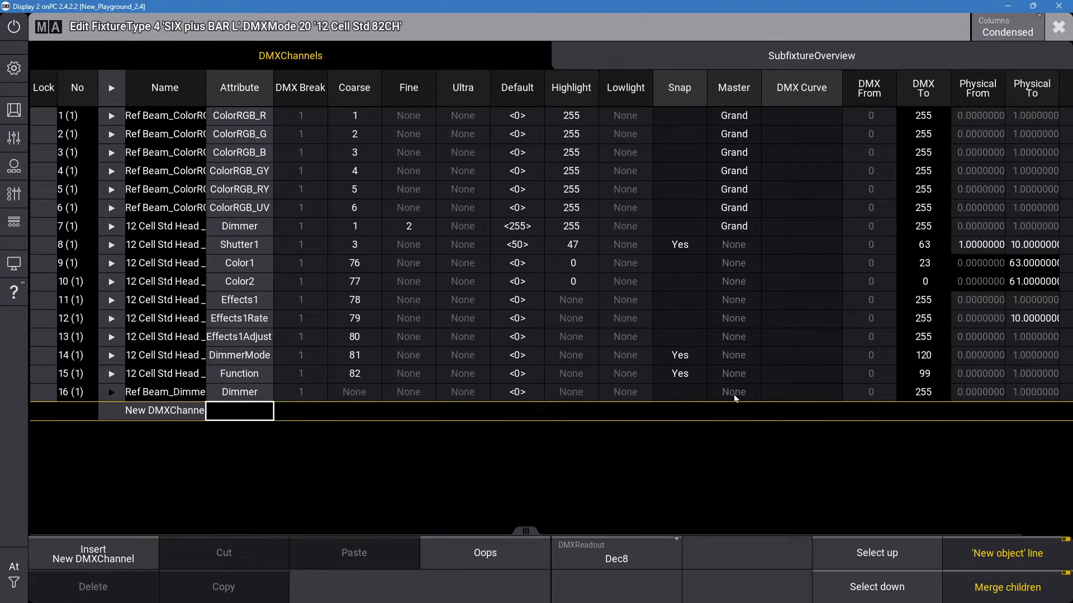
Show the full set of columns for the mode's DMX channels.
left_click(819, 394)
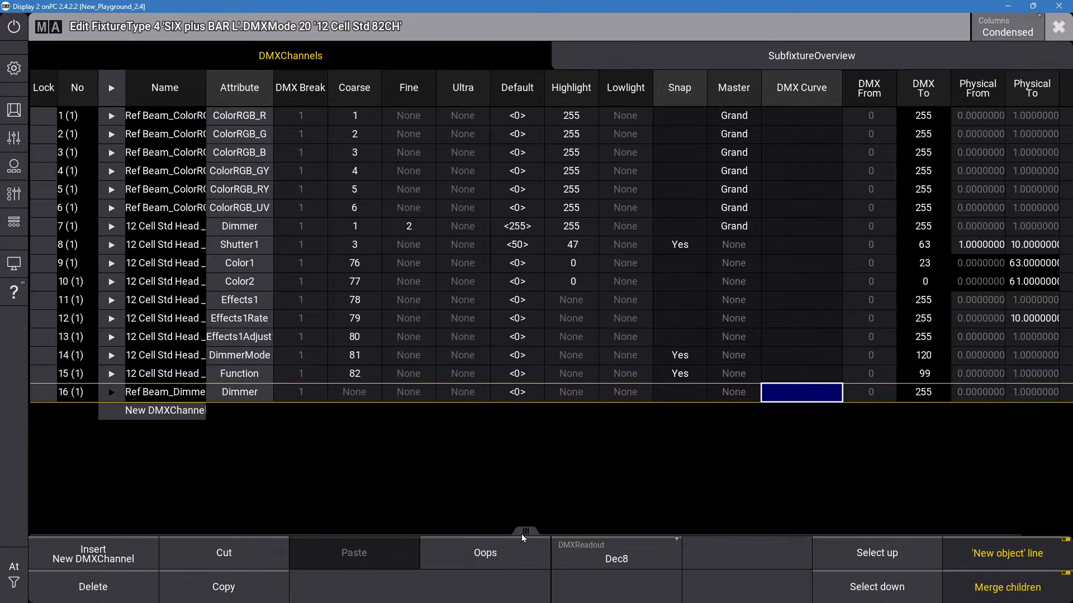
left_click_drag(541, 528, 632, 525)
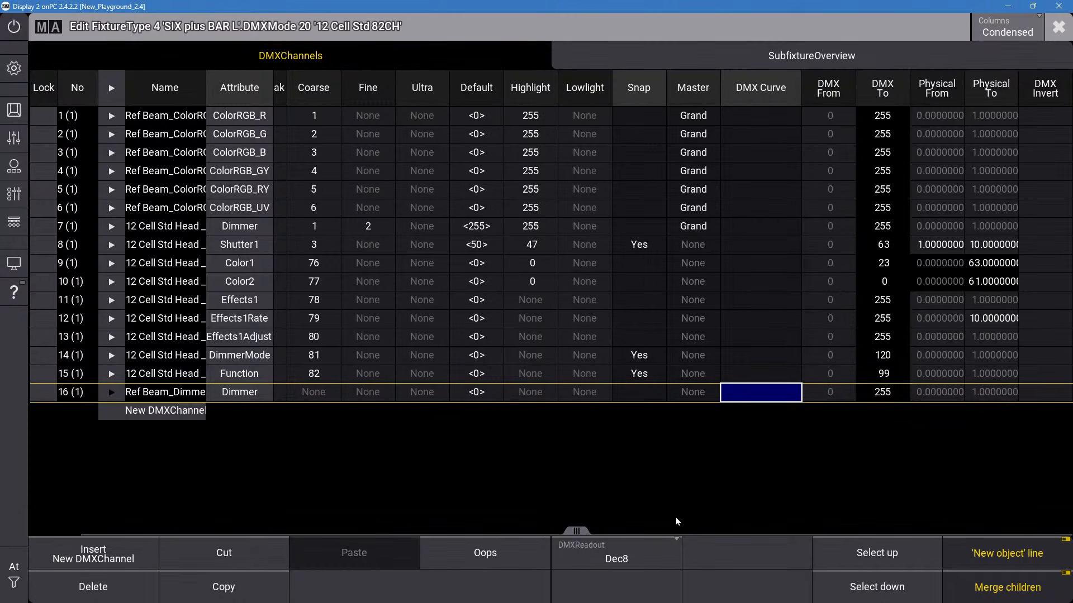
left_click(1009, 31)
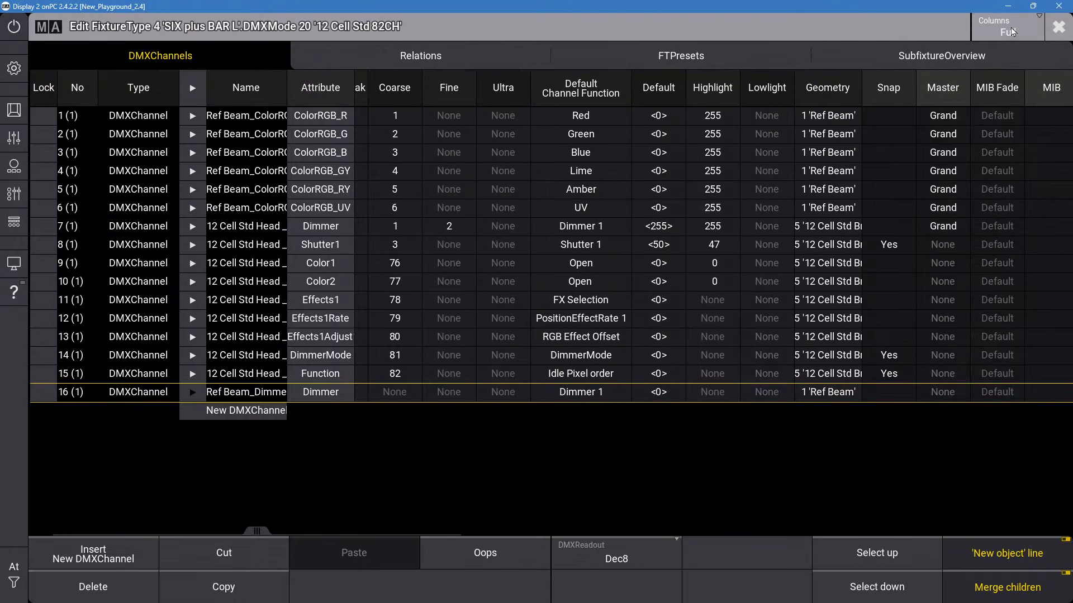
Examine the masters and followers of the mode's dimmer relations with widened columns, comparing them with the new Ref Beam_Dimmer channel.
left_click(367, 57)
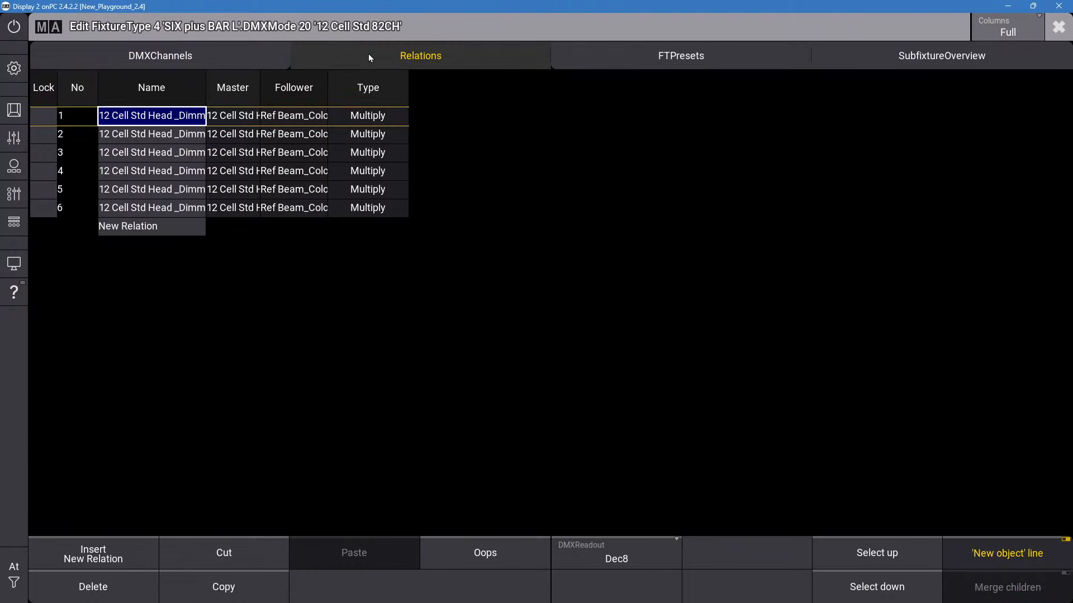
left_click_drag(329, 96, 385, 101)
left_click_drag(205, 101, 365, 101)
left_click(219, 51)
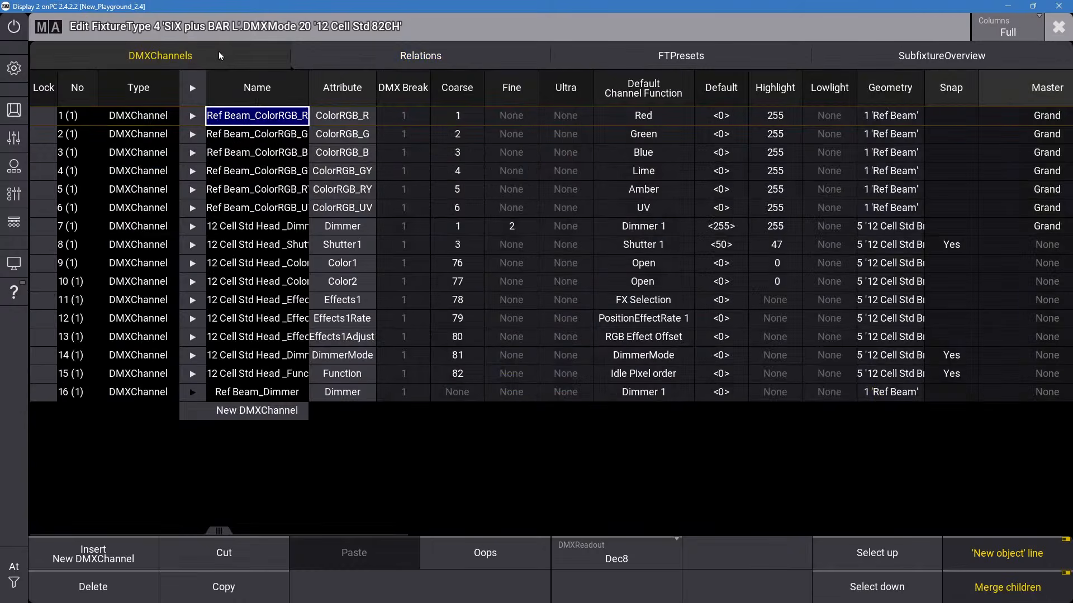
left_click(347, 382)
left_click(349, 392)
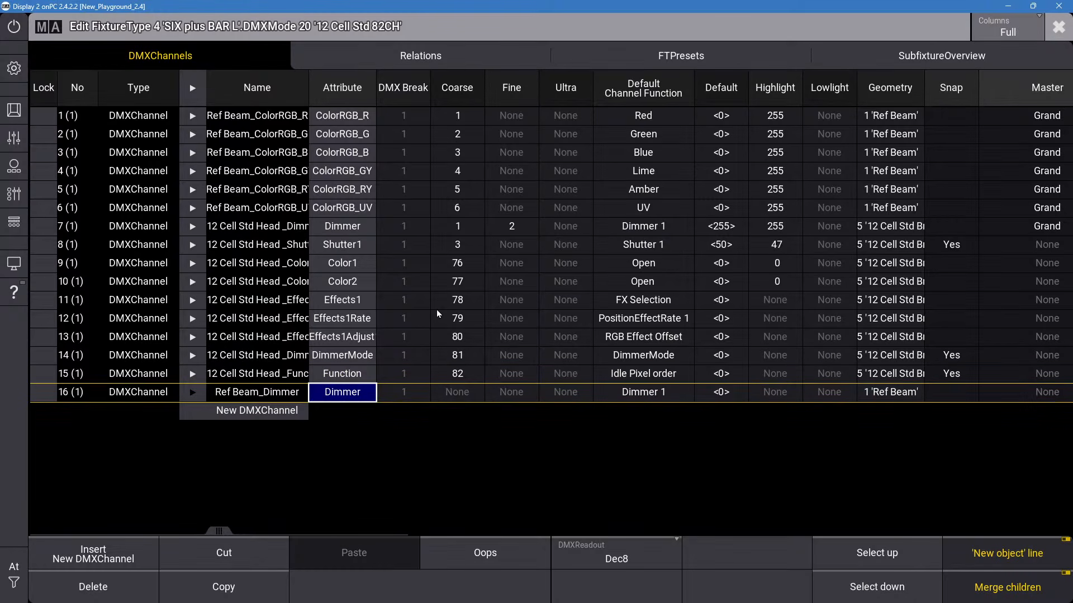
left_click(437, 65)
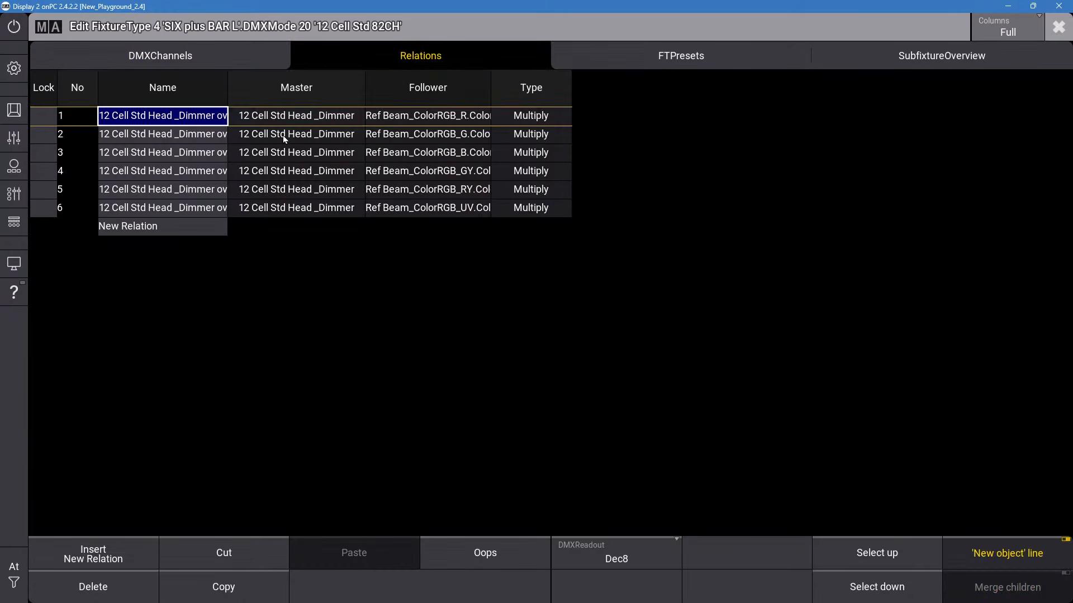
left_click_drag(227, 93, 281, 155)
left_click(373, 117)
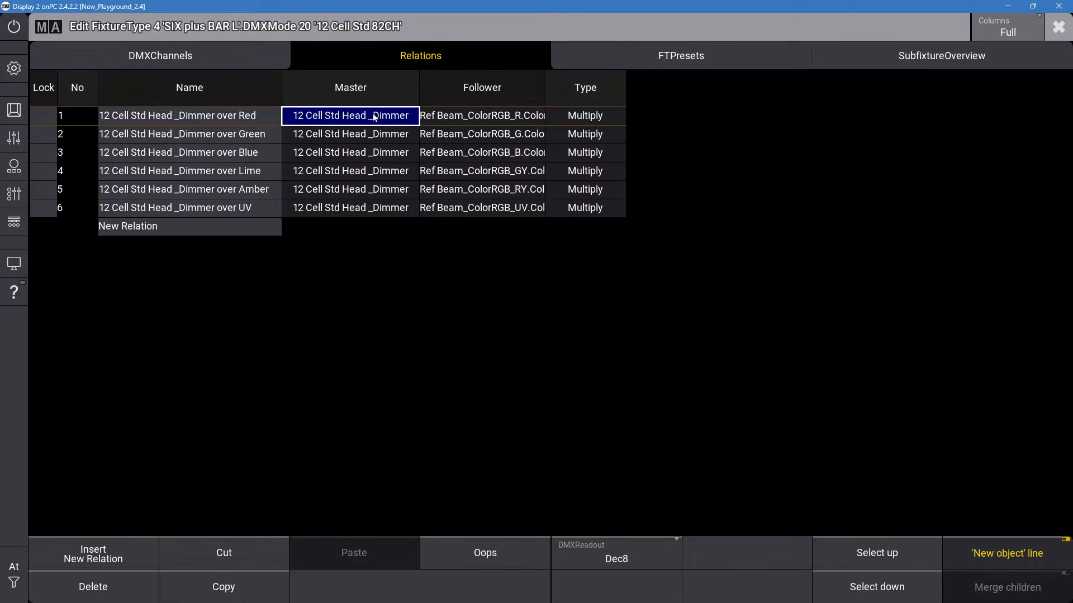
Check the Dimmer attribute of the twelve beams in the subfixture overview against the DMX channel list.
left_click(676, 55)
left_click(960, 56)
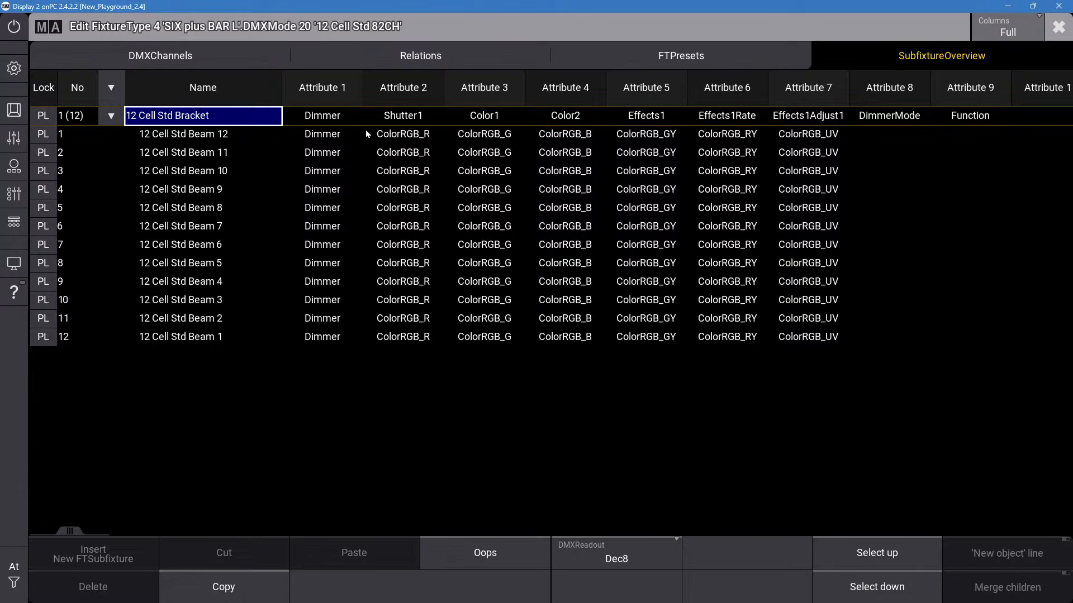
left_click(345, 138)
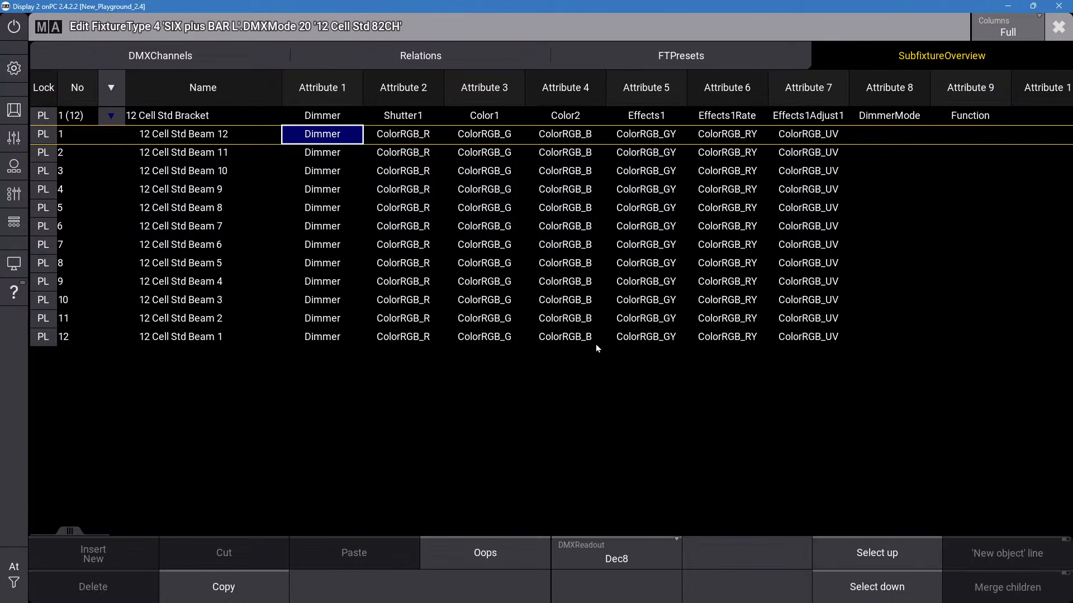
left_click(176, 59)
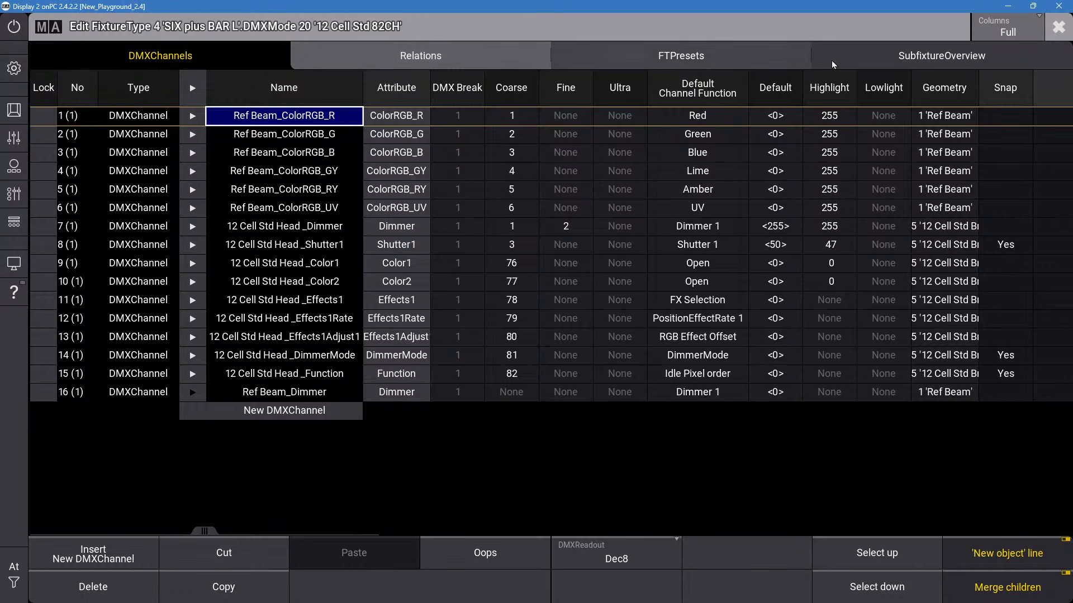
left_click(907, 54)
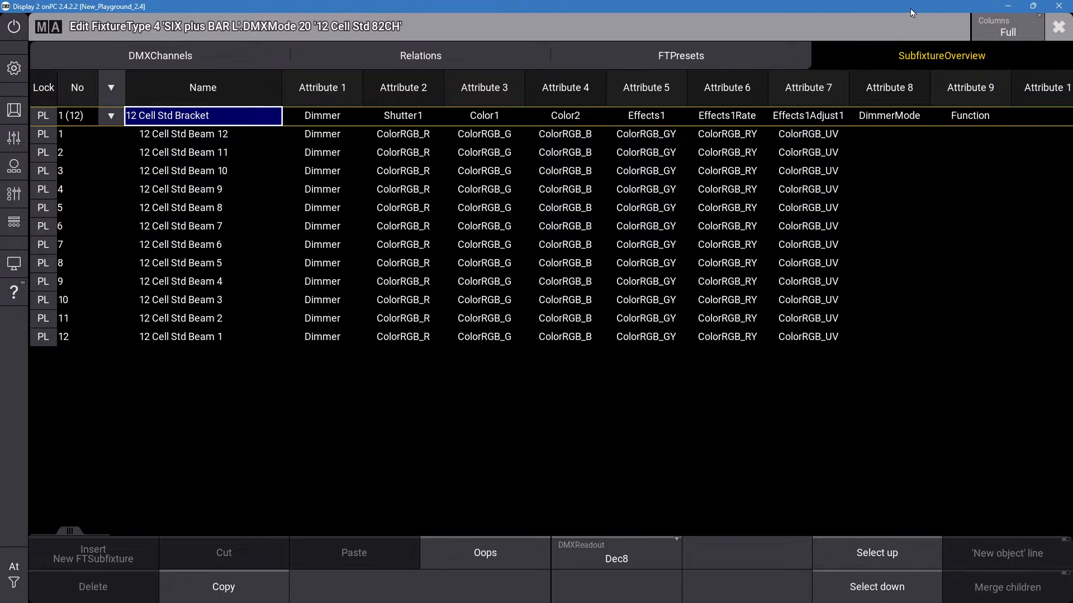
left_click(196, 54)
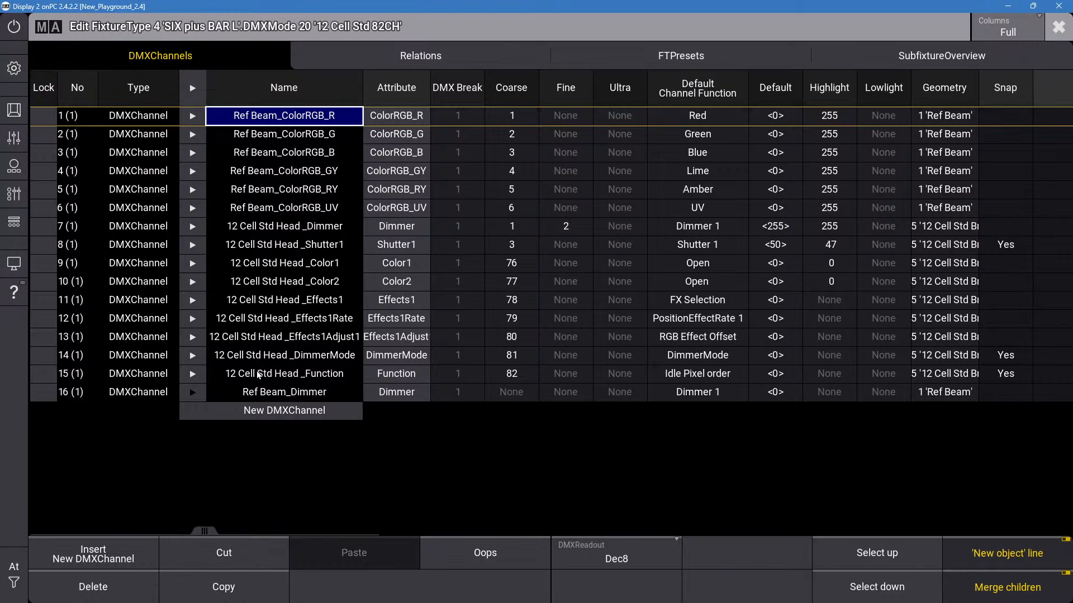
Examine the Ref Beam_Dimmer channel's settings across all columns, from DMX break and coarse address through master to emitter and mode master.
left_click(460, 391)
left_click(391, 397)
left_click(444, 398)
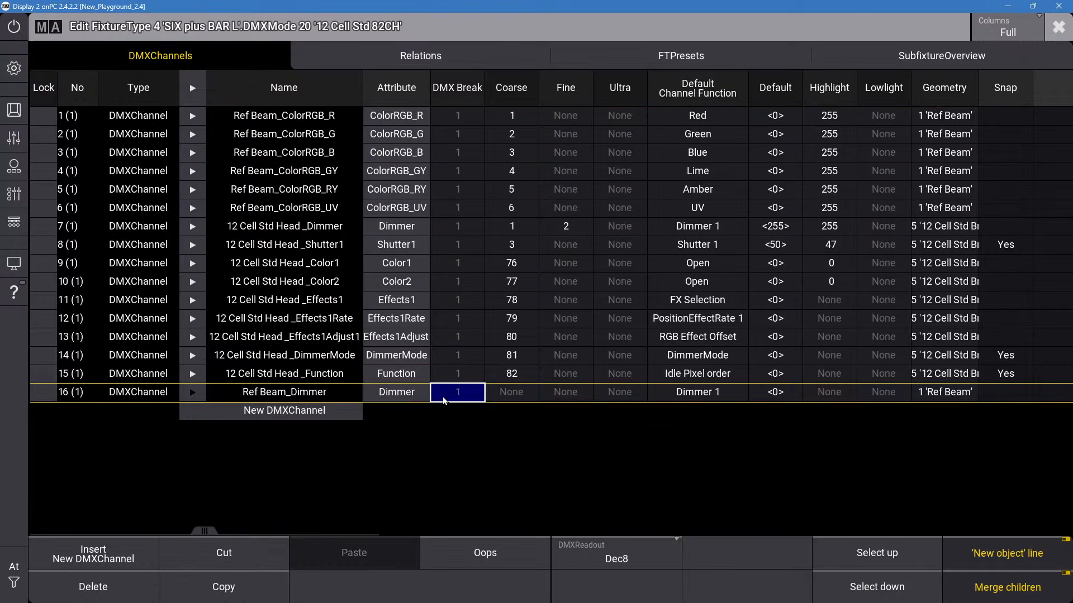
left_click(504, 393)
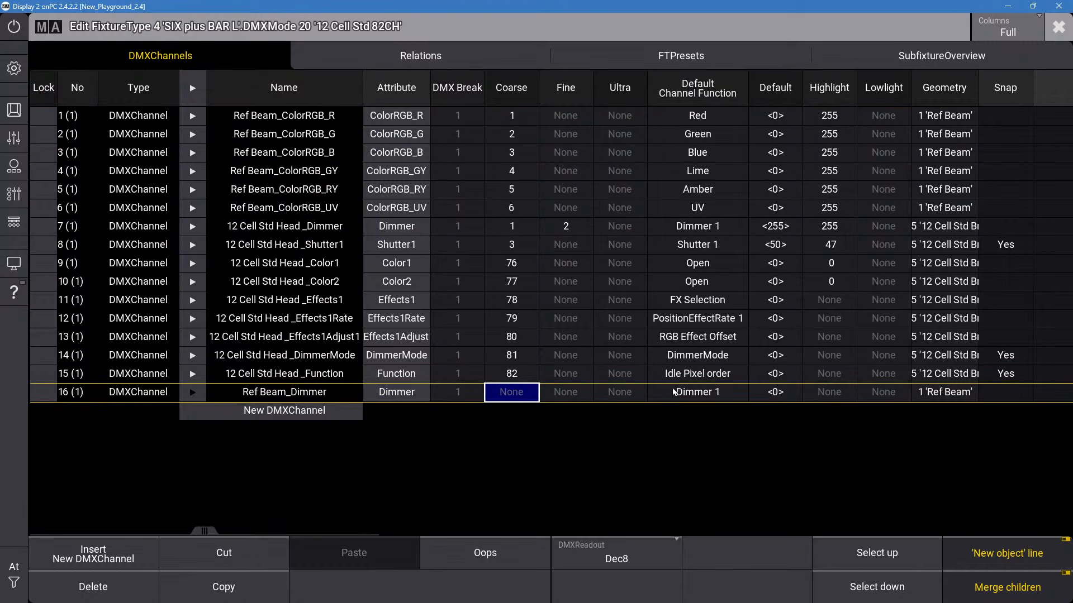
left_click(701, 400)
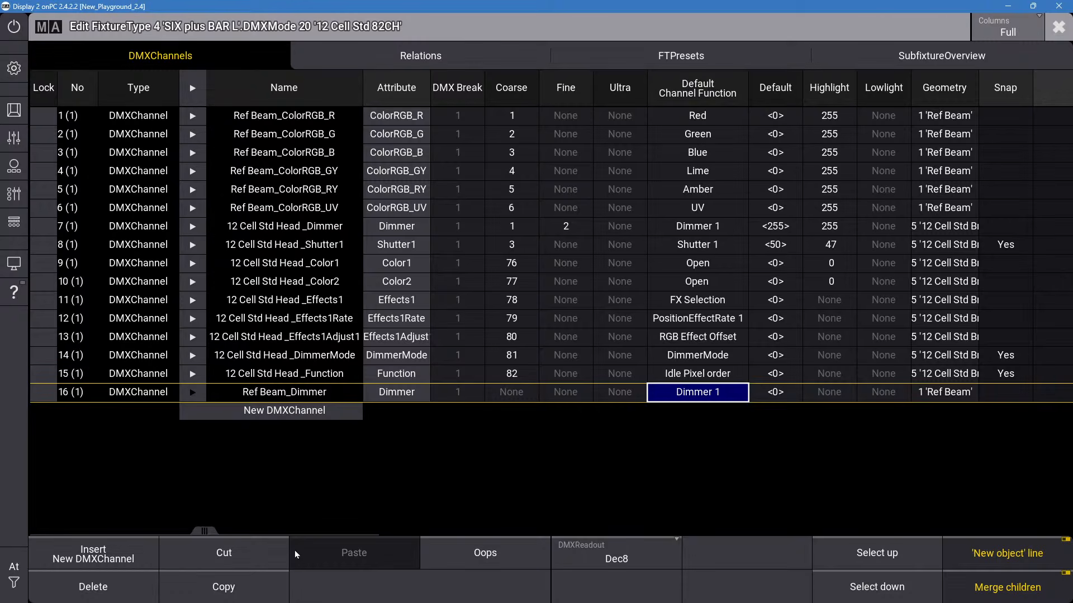
left_click_drag(204, 537, 329, 521)
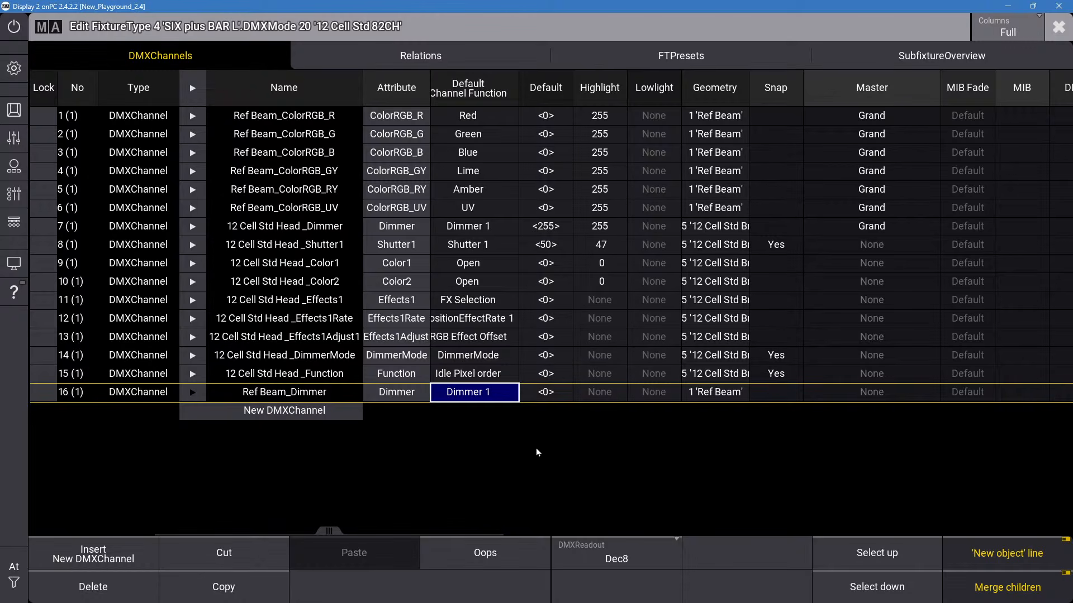
left_click(777, 398)
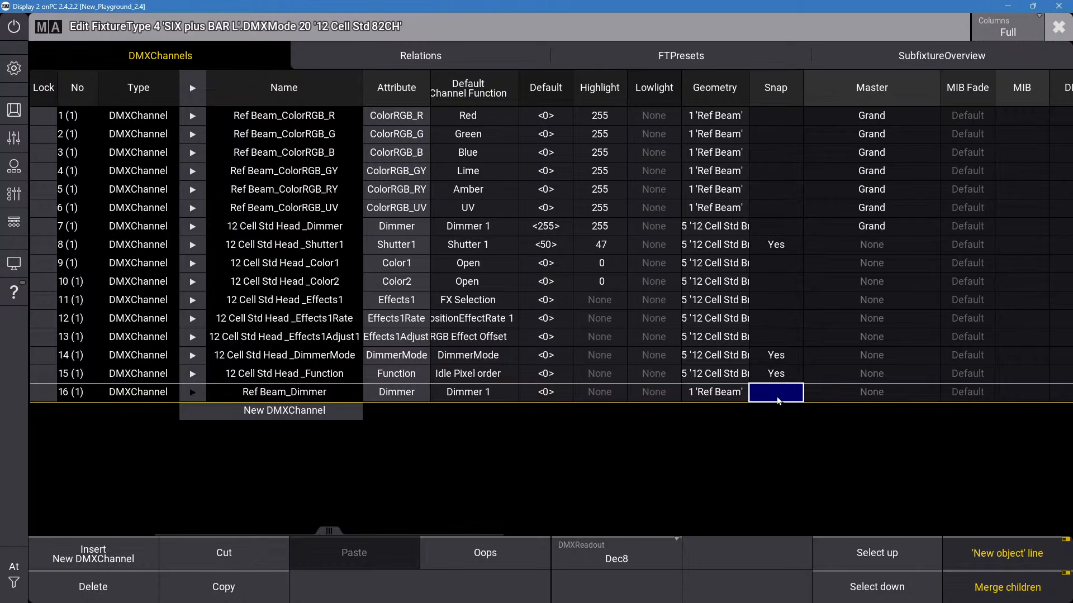
left_click(845, 395)
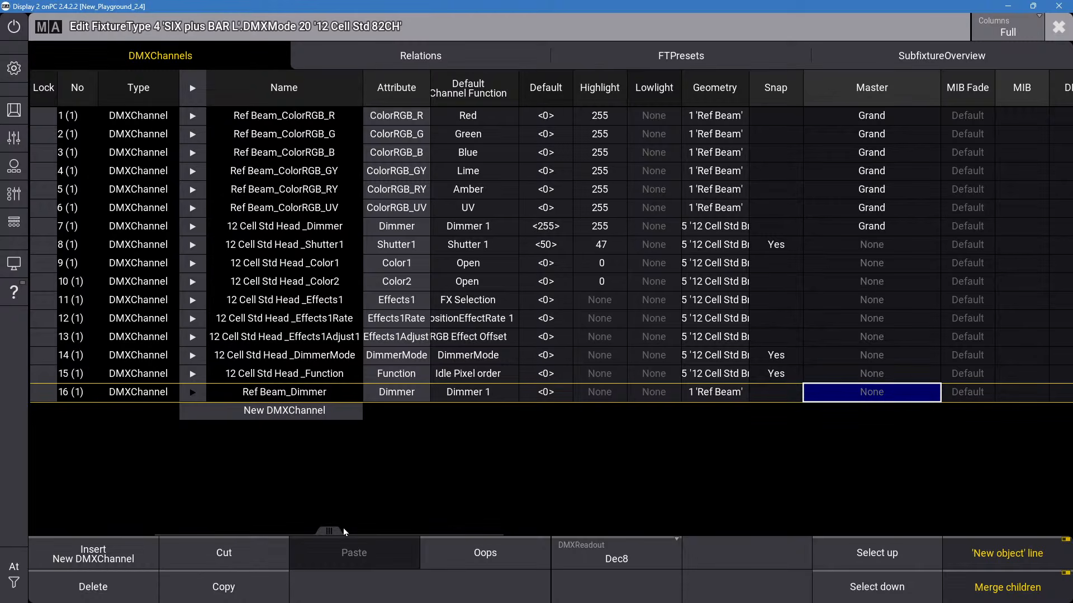
left_click_drag(335, 532, 456, 532)
left_click_drag(507, 510, 849, 476)
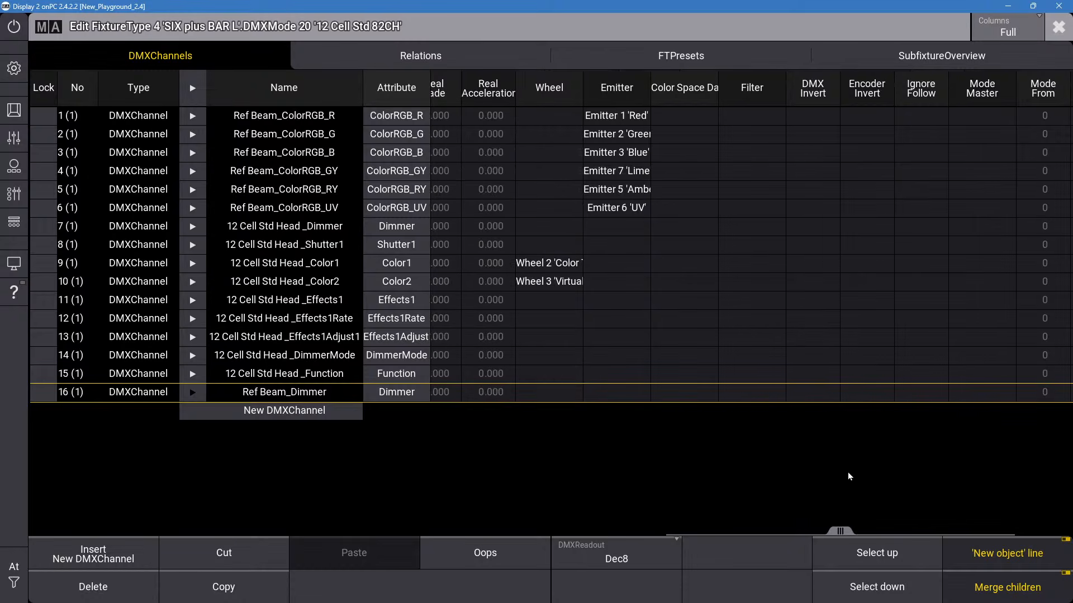
Inspect the beams in the subfixture overview and the mode's fixture type presets.
left_click(827, 56)
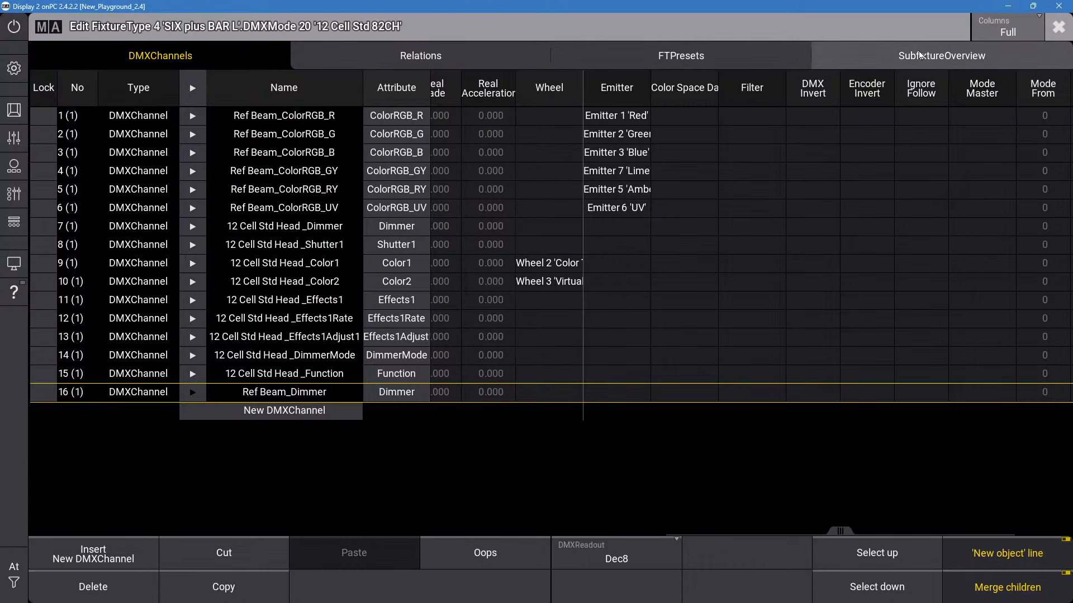
left_click(283, 130)
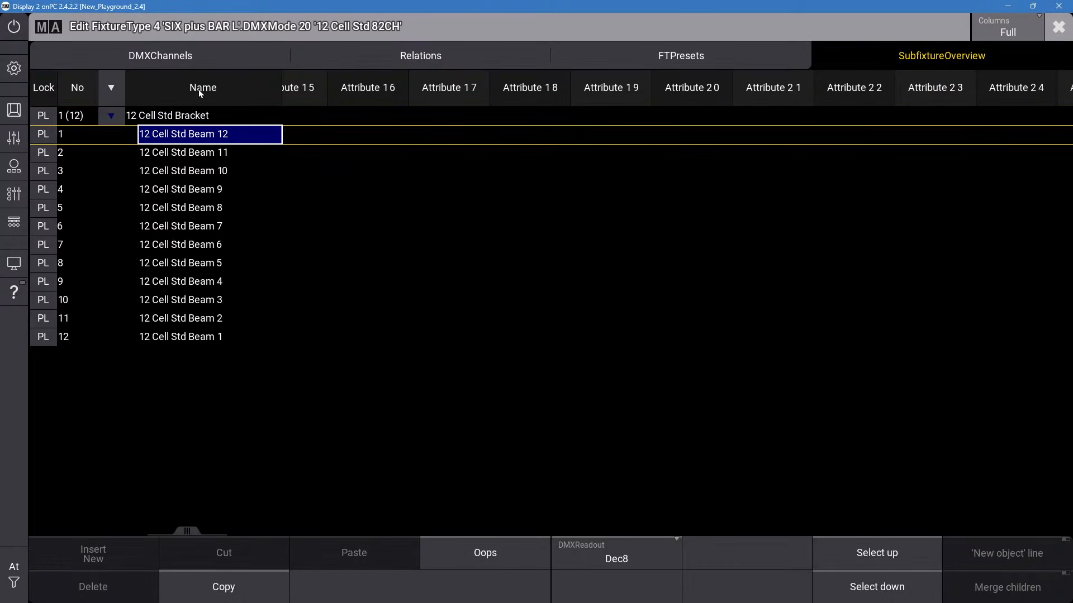
left_click(412, 136)
left_click(670, 56)
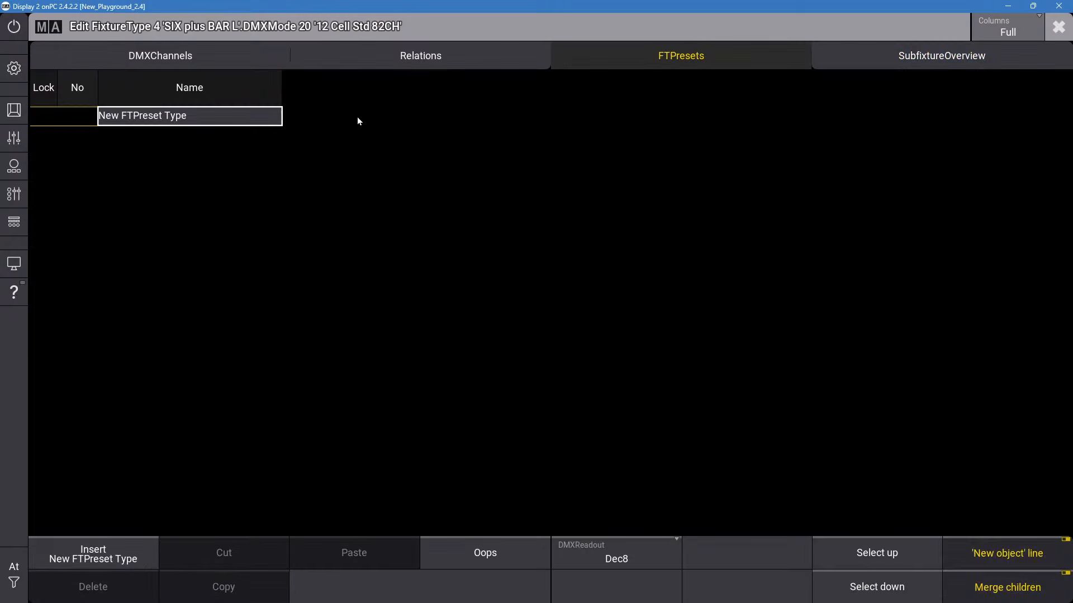
Set Ref Beam_Dimmer as the master of all six colour relations, from Red to UV.
left_click(487, 62)
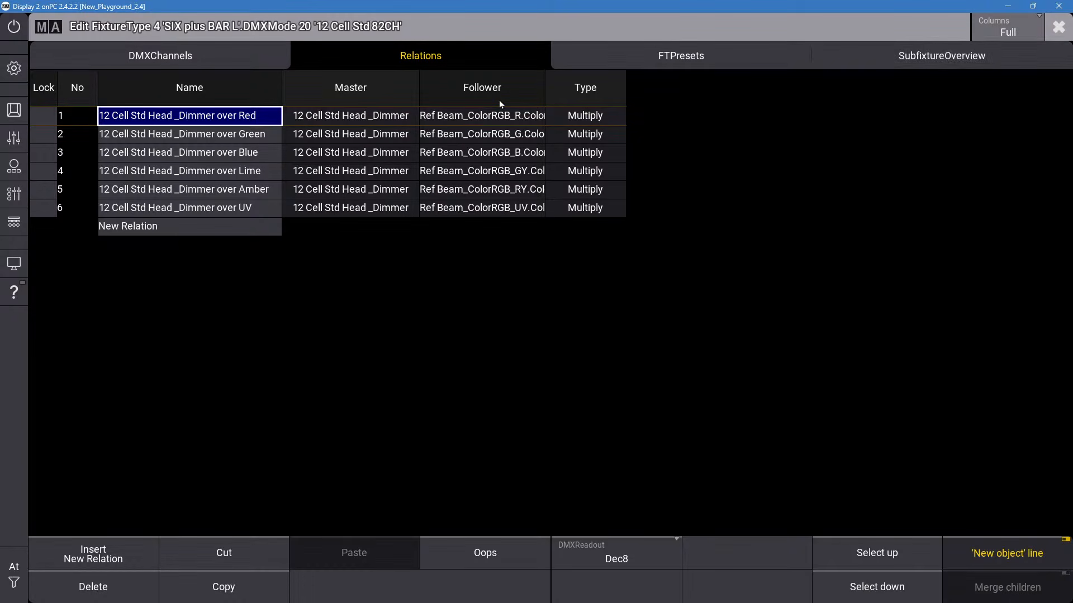
left_click_drag(546, 83, 623, 75)
left_click(379, 117)
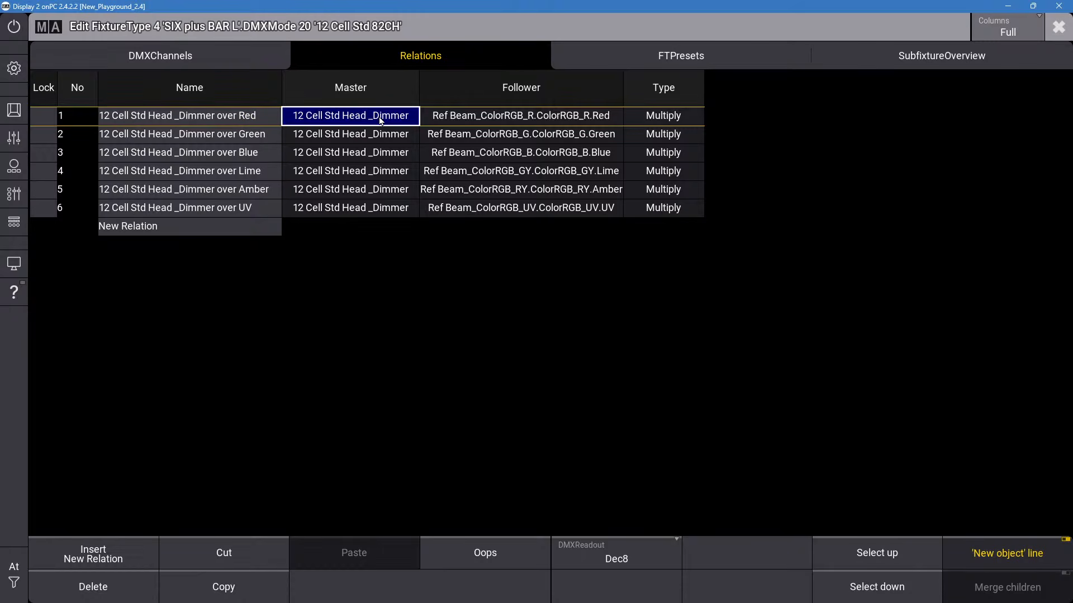
left_click_drag(386, 119, 366, 208)
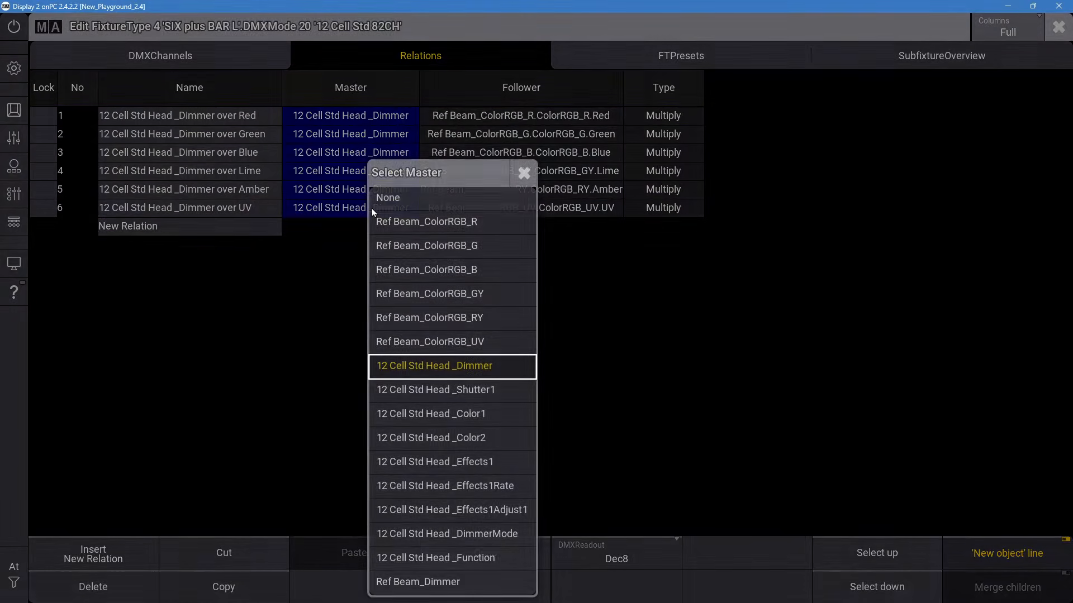
left_click(366, 208)
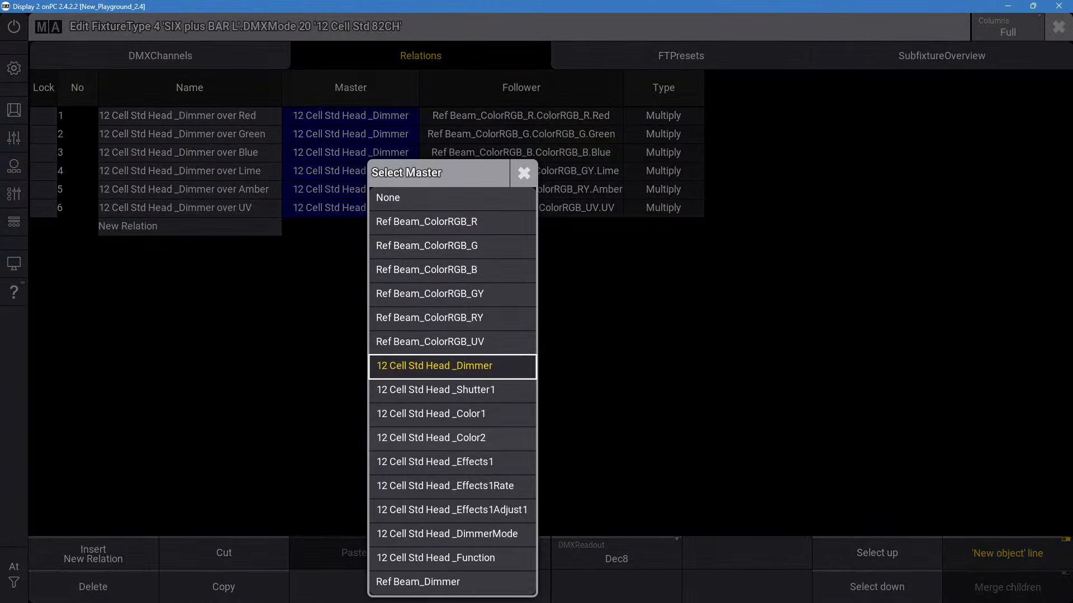
left_click(447, 584)
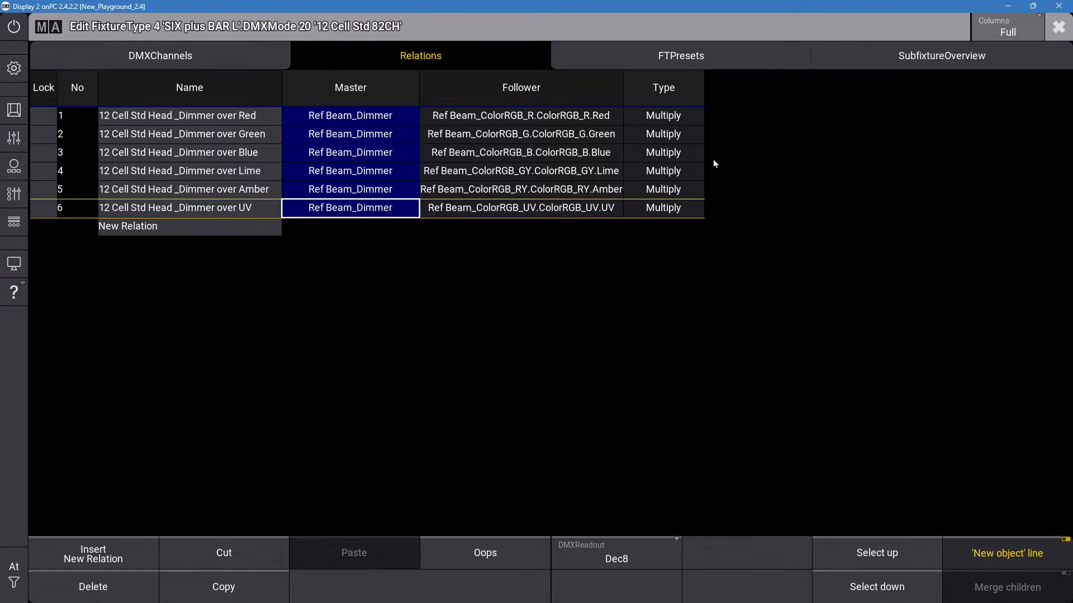
Recheck the beams' Dimmer attribute in the subfixture overview and the Ref Beam_Dimmer channel's default channel function.
left_click(805, 55)
left_click(893, 56)
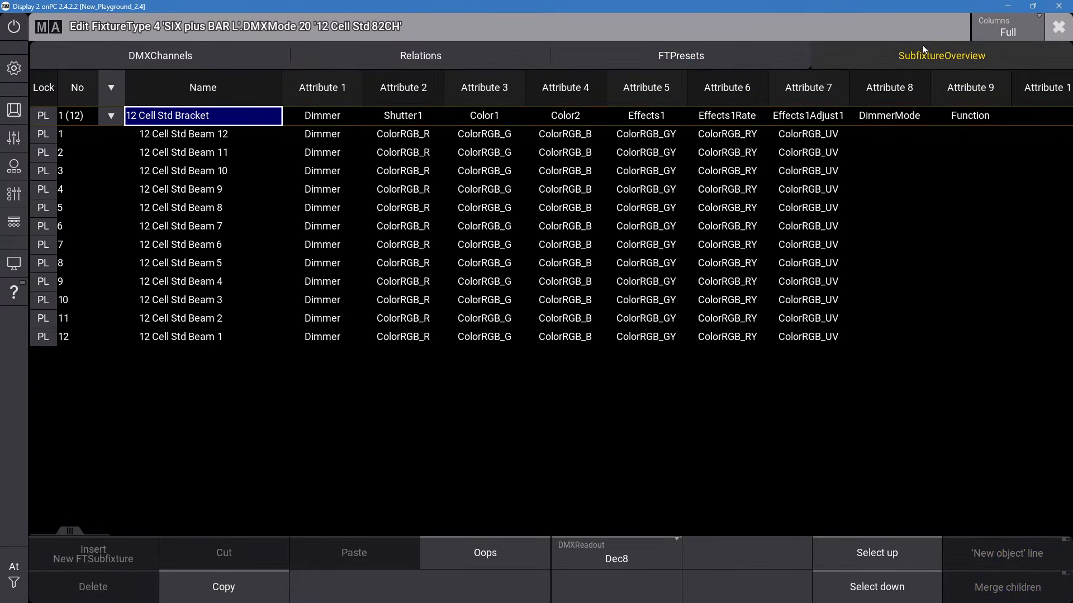
left_click(313, 139)
left_click(334, 207)
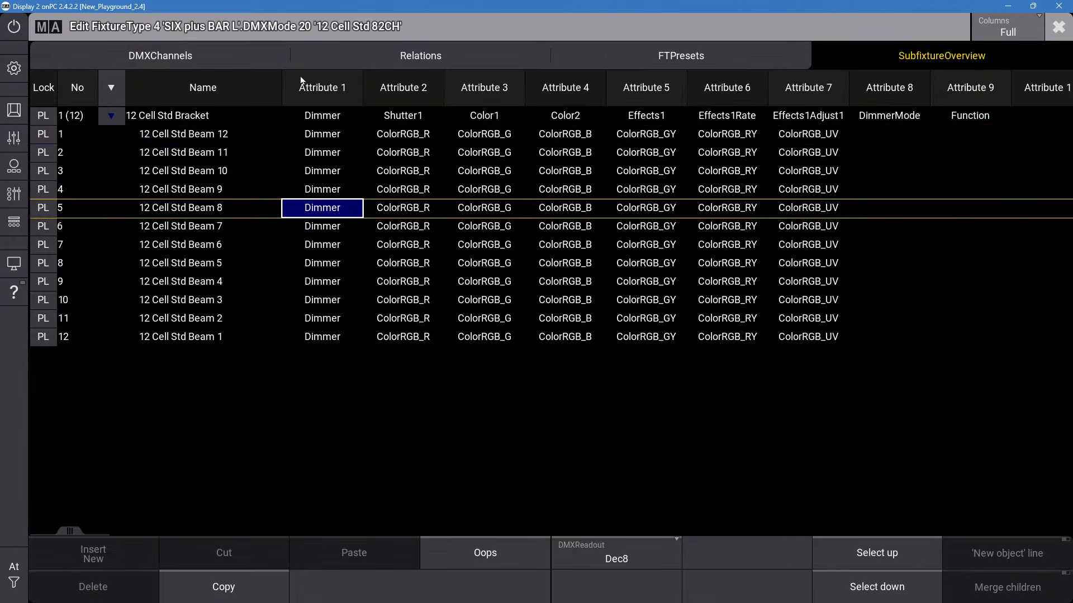
left_click(256, 51)
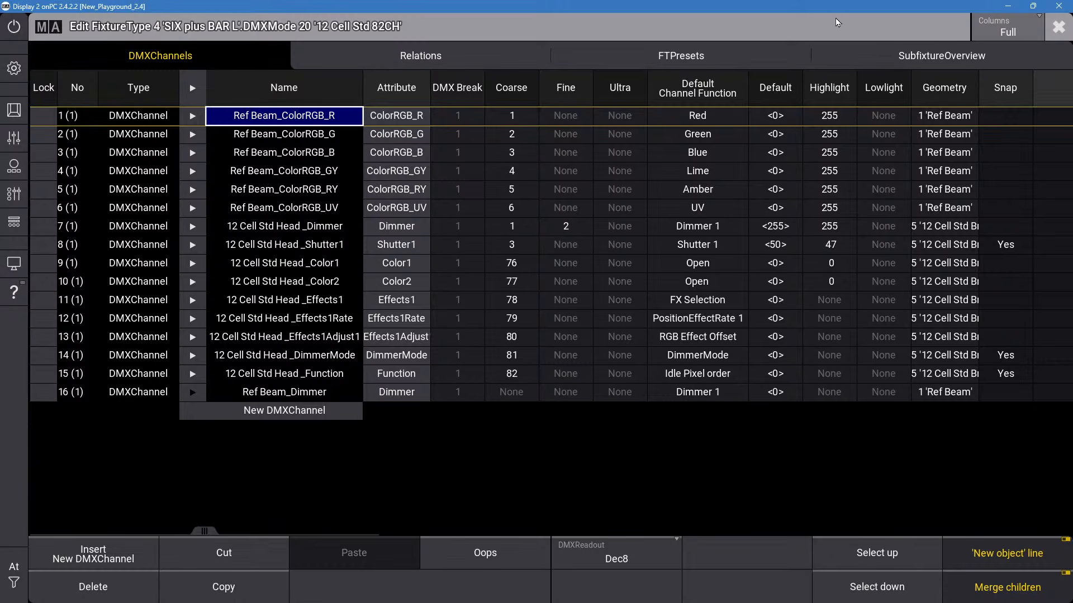
left_click(713, 399)
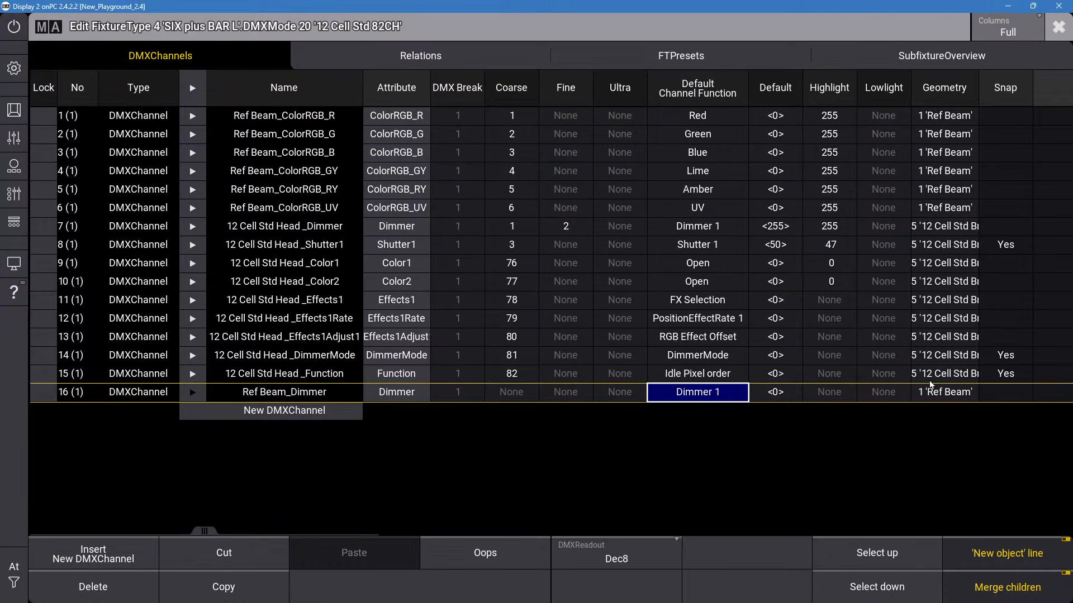
Set the master of the Ref Beam_Dimmer channel to Grand.
left_click_drag(243, 528, 497, 512)
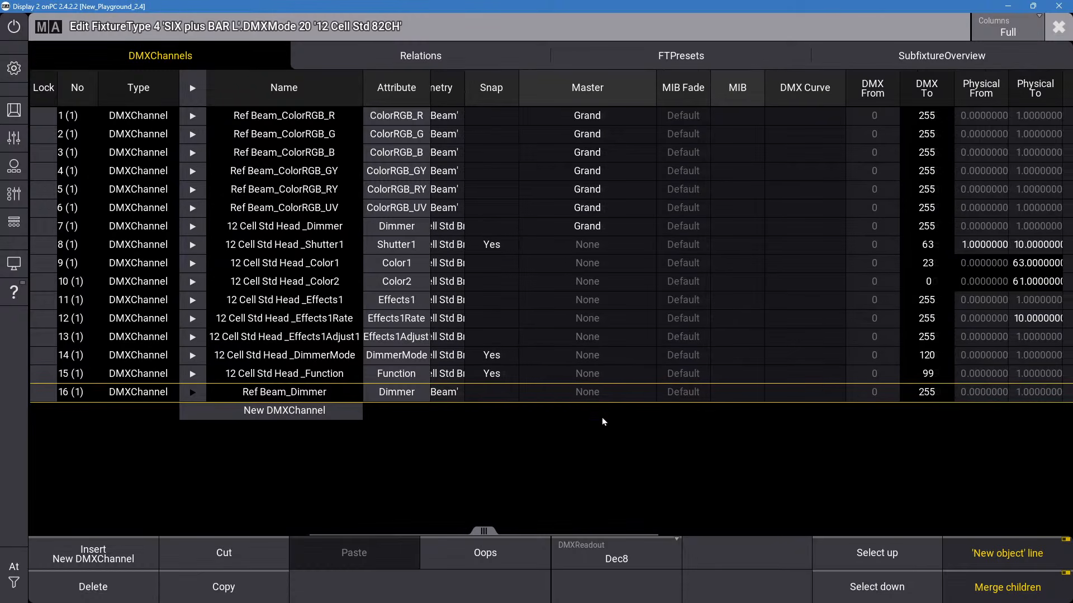
left_click(586, 393)
left_click(586, 394)
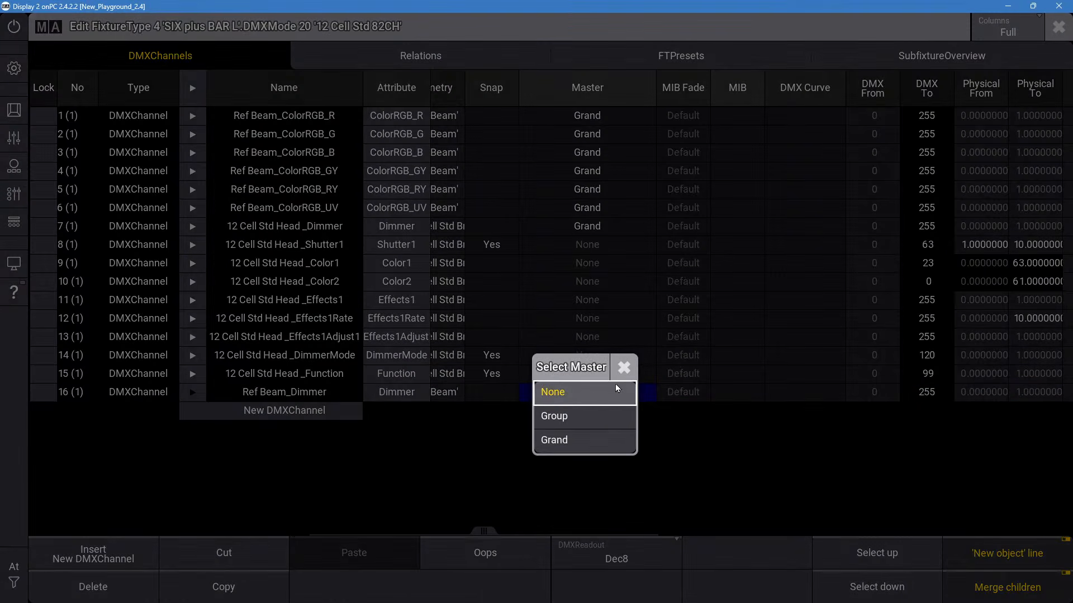
left_click(615, 386)
left_click(607, 394)
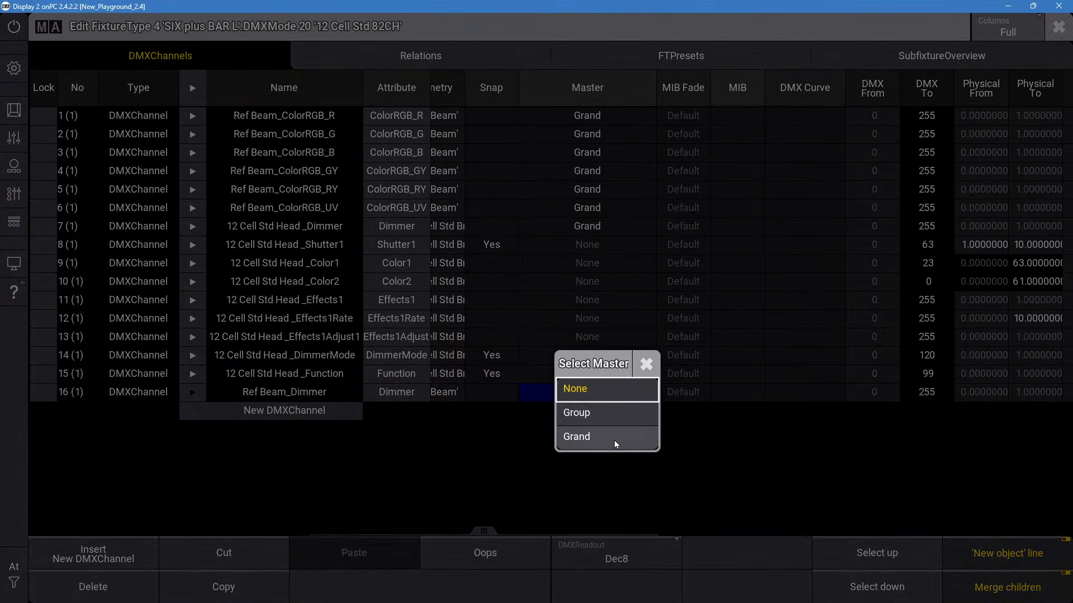
left_click(615, 440)
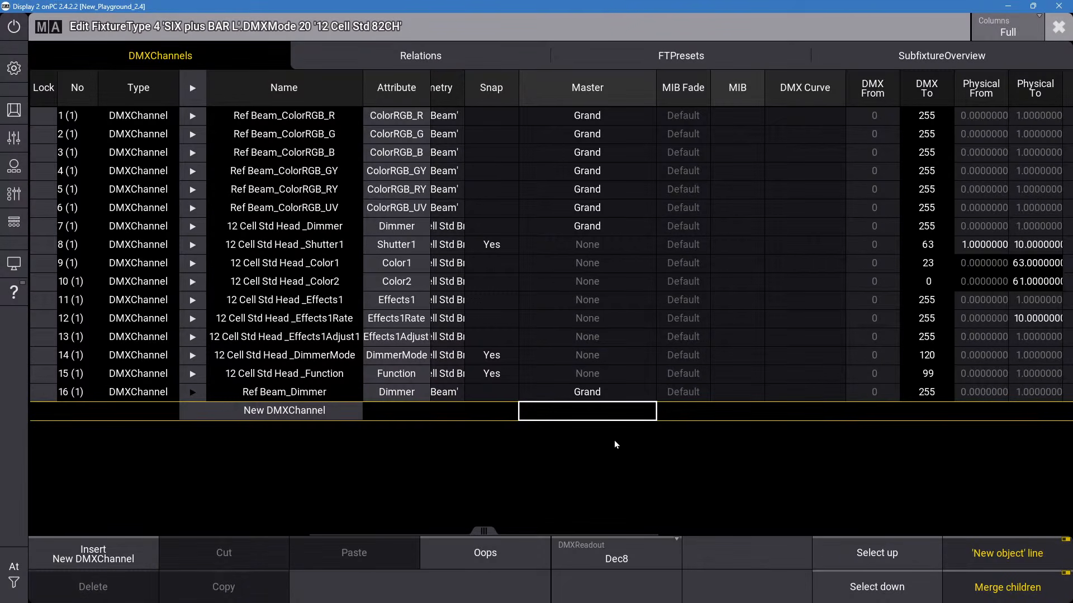
Close the DMX mode and fixture type editors and leave the patch.
left_click_drag(441, 517, 1027, 476)
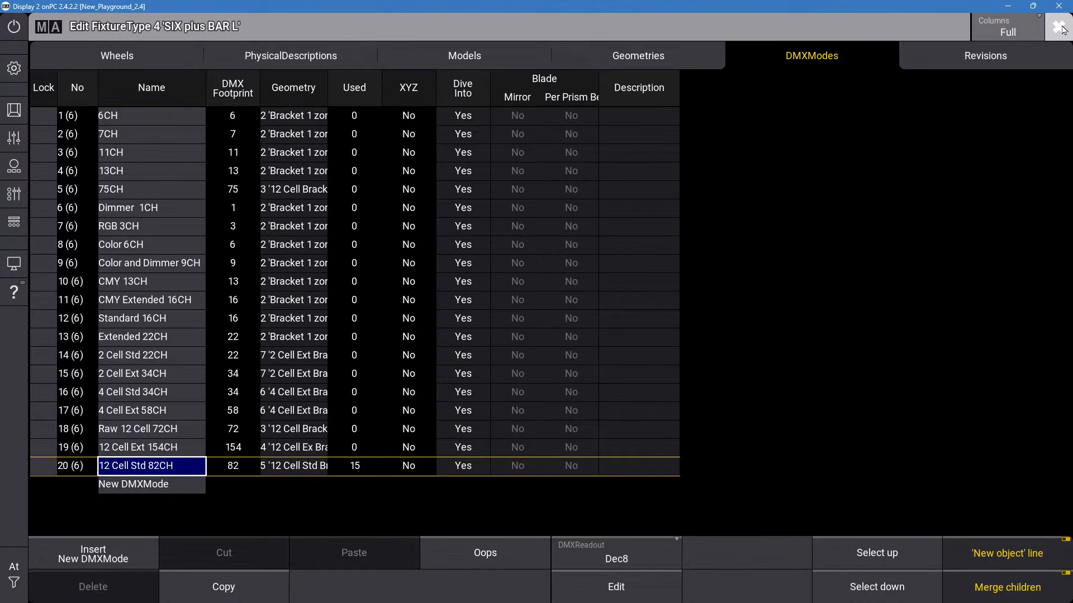
left_click(1061, 29)
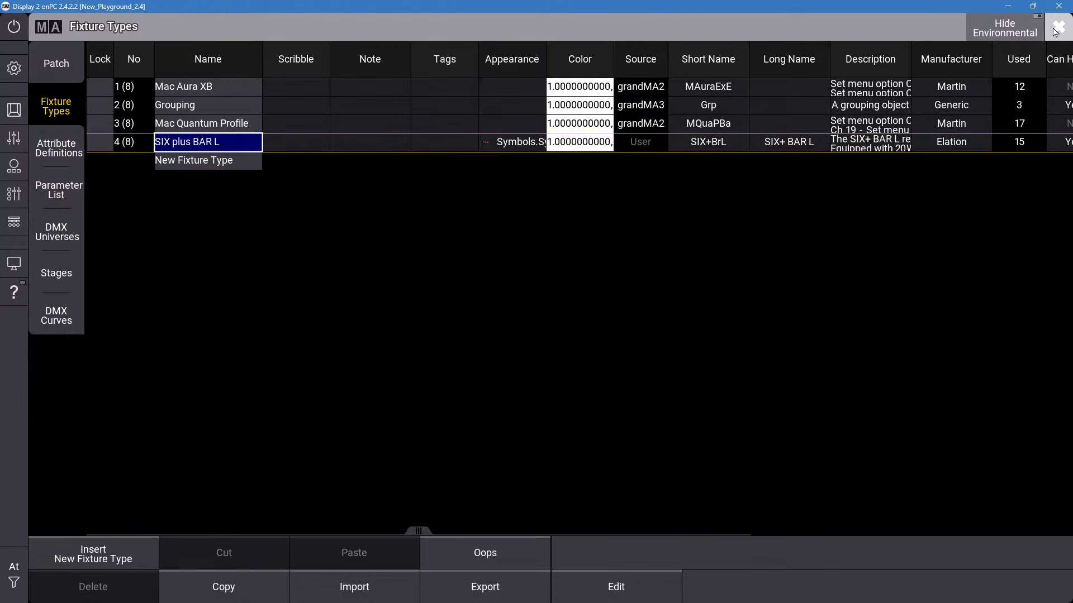
left_click(1061, 29)
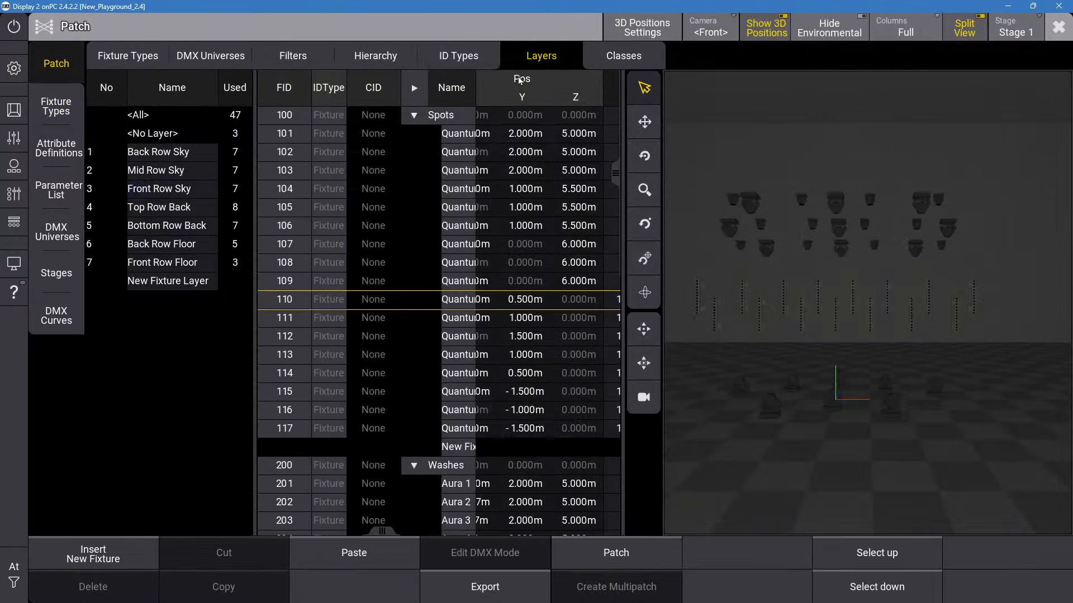
left_click(1058, 27)
left_click(421, 335)
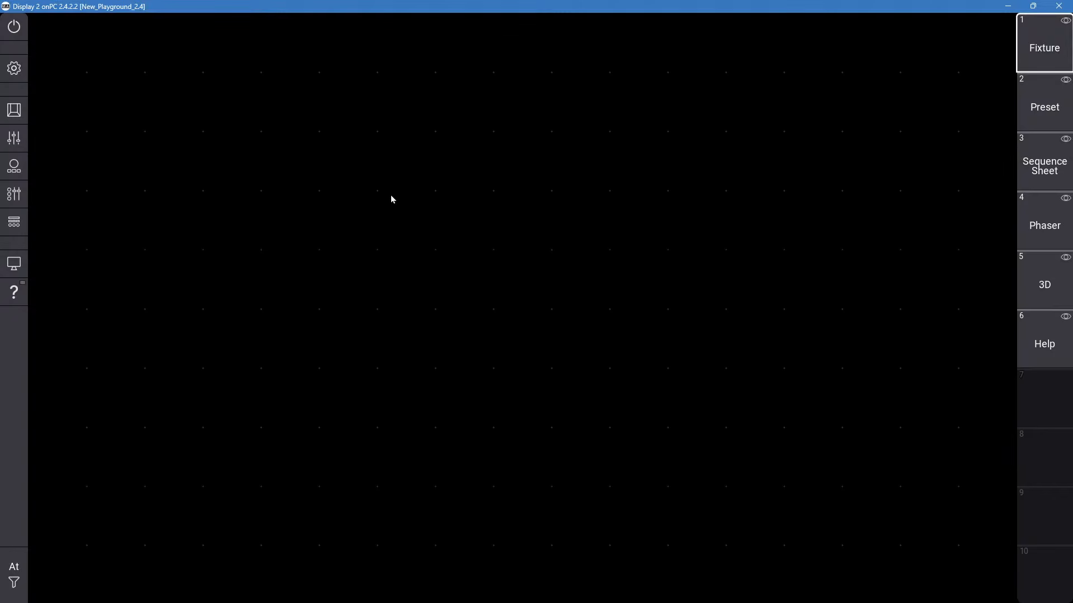
Reopen the patch, turn off its split view, and leave the patch again.
left_click(14, 68)
left_click(357, 269)
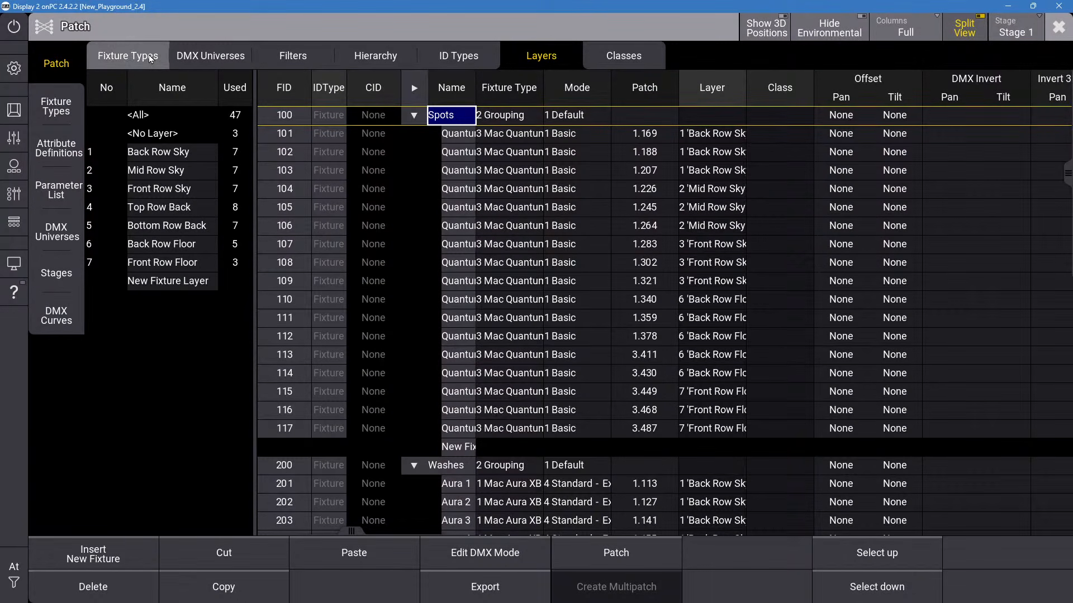
left_click(975, 32)
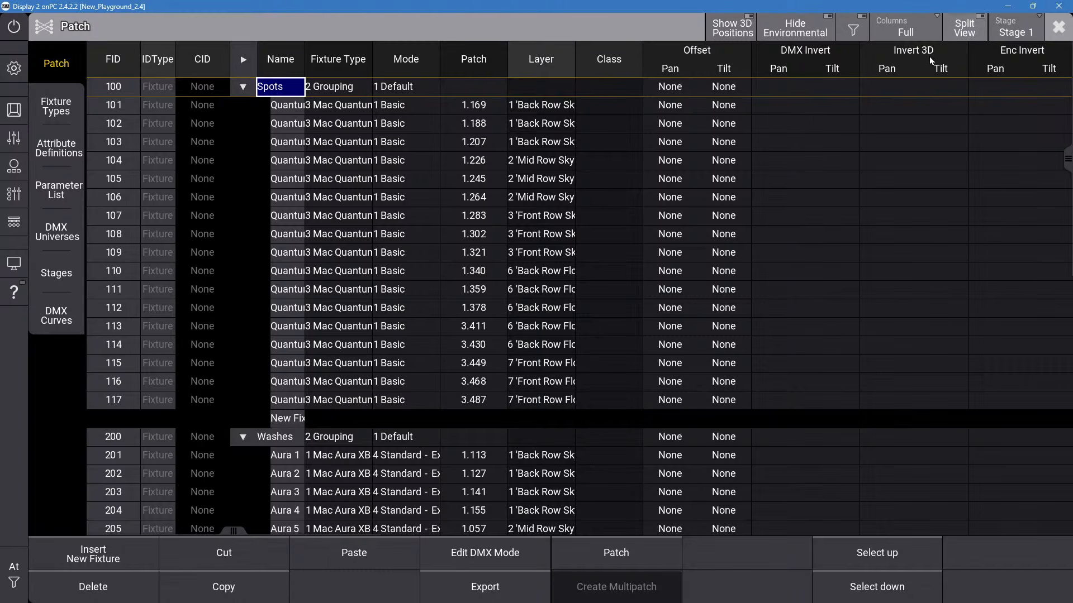
left_click(1058, 28)
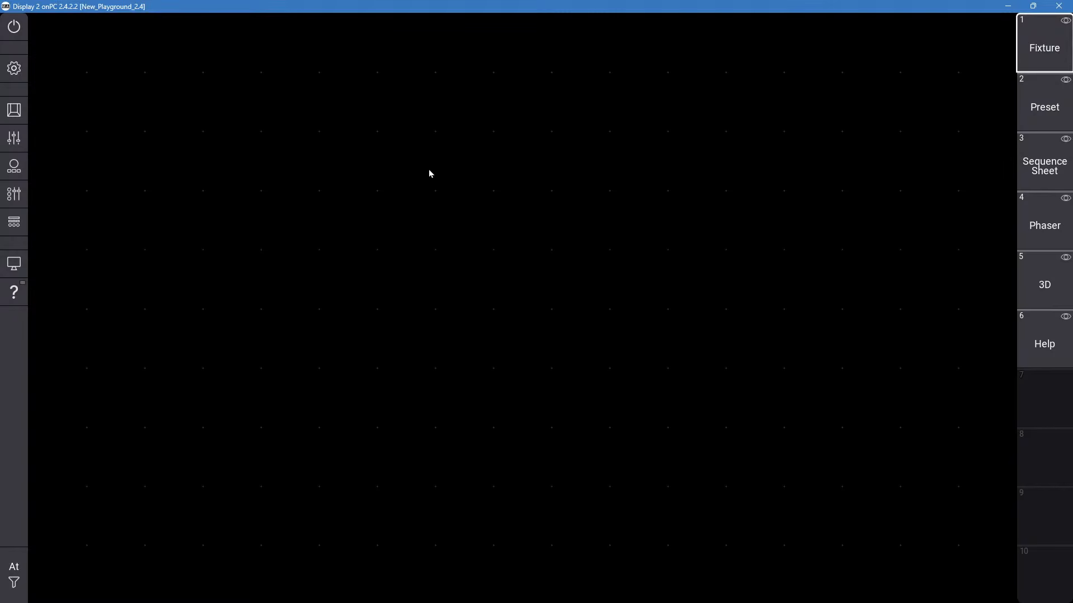
Look through the stored views, from Fixture, Preset and Sequence Sheet to Phaser and 3D.
left_click(44, 35)
left_click(469, 49)
left_click(1044, 48)
left_click(1044, 107)
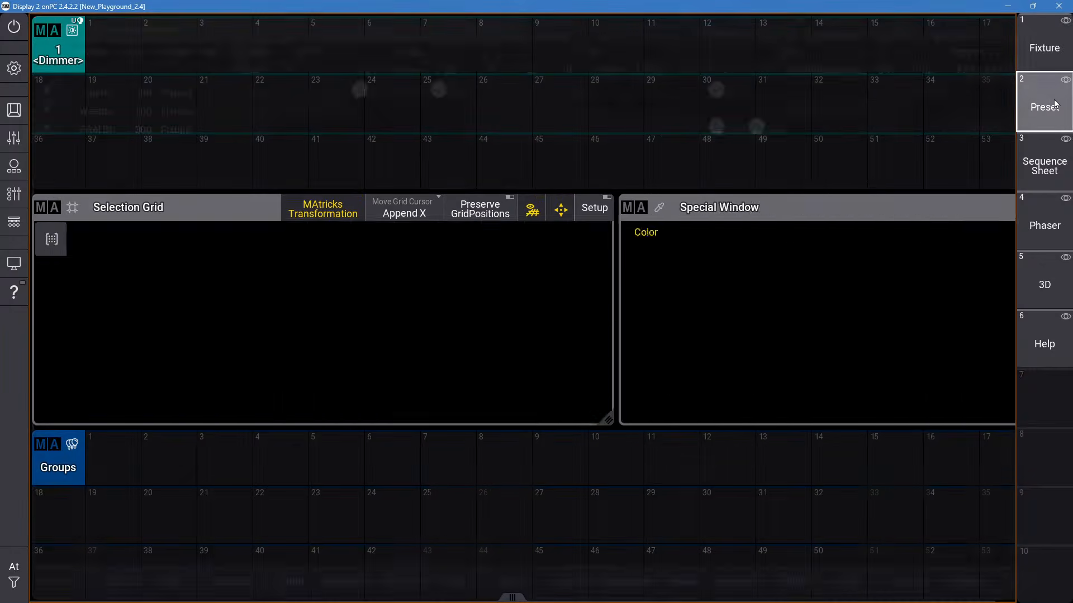
left_click(1040, 173)
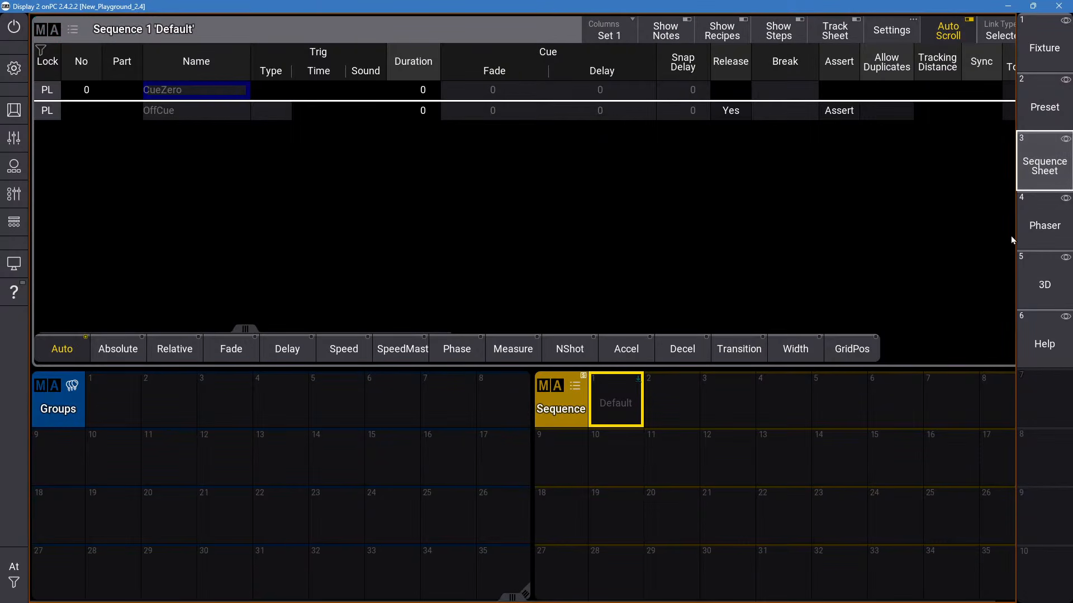
left_click(1042, 225)
left_click(1041, 277)
Delete the Help view and recall the 3D view.
left_click(1046, 341)
left_click_drag(1044, 339, 1029, 426)
left_click(1035, 305)
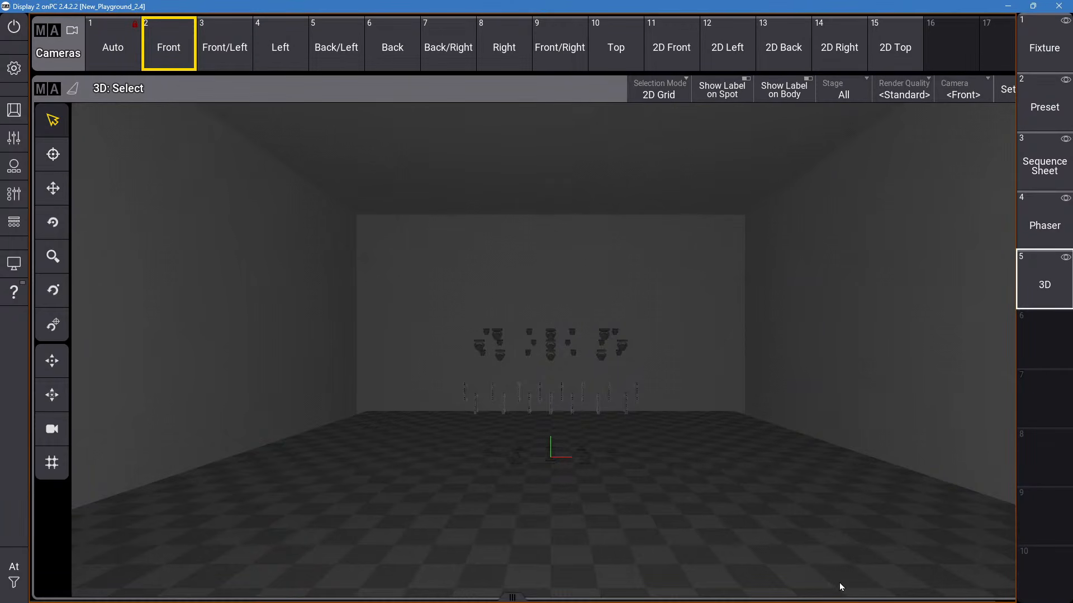
Narrow the Cameras pool to end at slot 16 and match the 3D viewer's width to the display.
left_click_drag(515, 598, 543, 598)
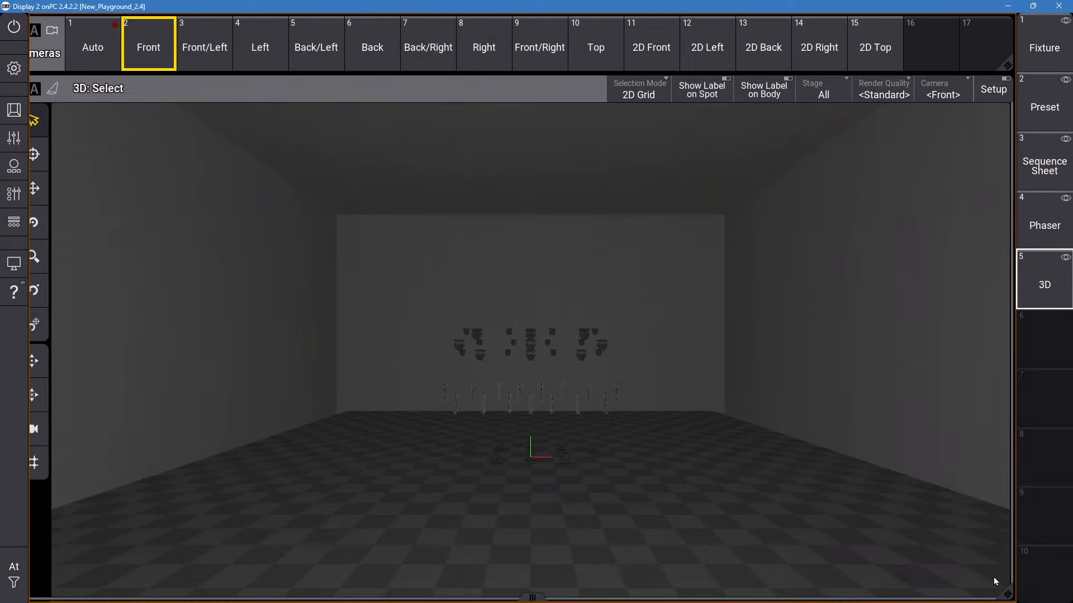
left_click_drag(1003, 597, 924, 595)
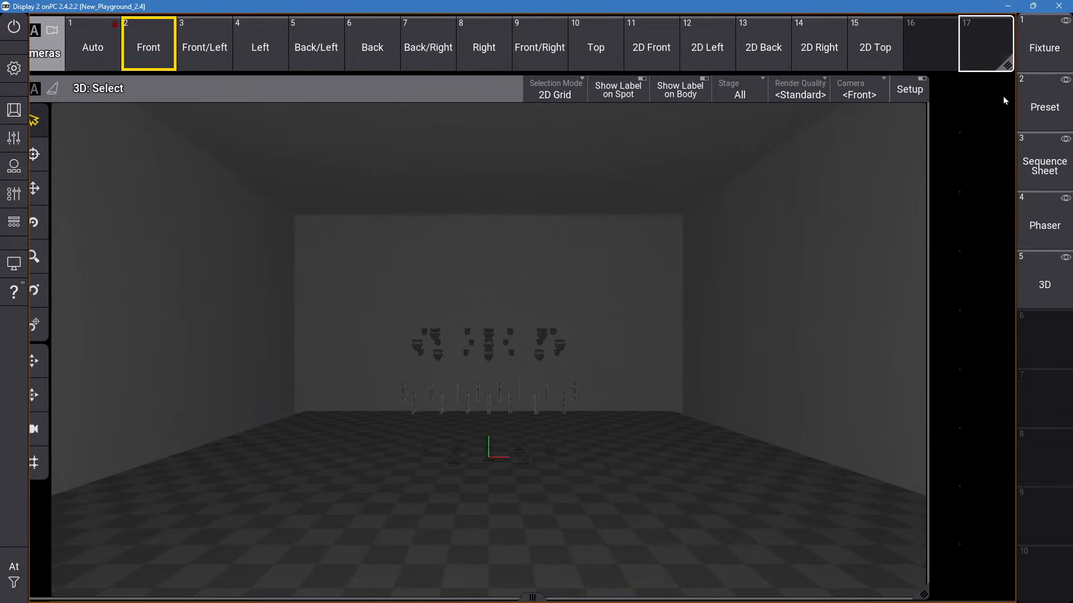
left_click_drag(1006, 68, 953, 73)
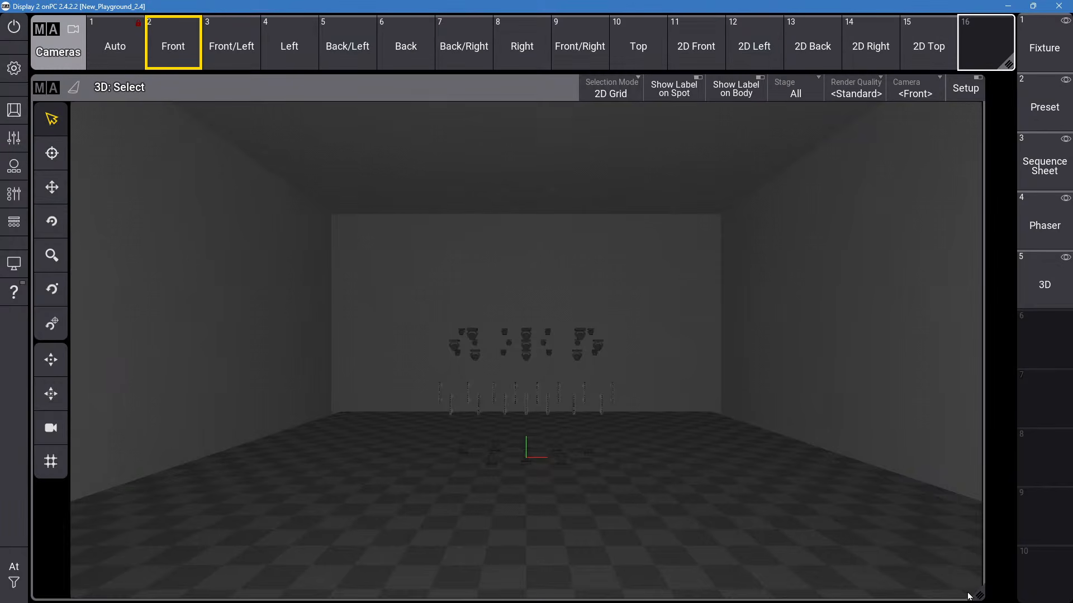
left_click_drag(979, 595, 1009, 596)
Zoom and move the 3D camera so the whole rig is framed large and centred from the front.
scroll(877, 326, "down", 3)
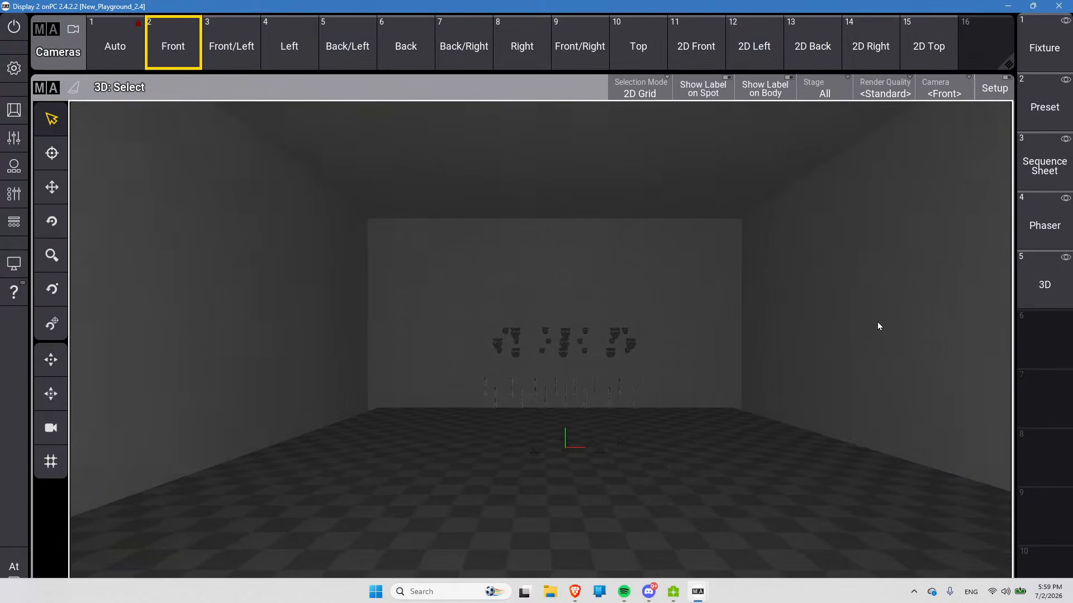
scroll(877, 328, "up", 2)
scroll(877, 329, "up", 3)
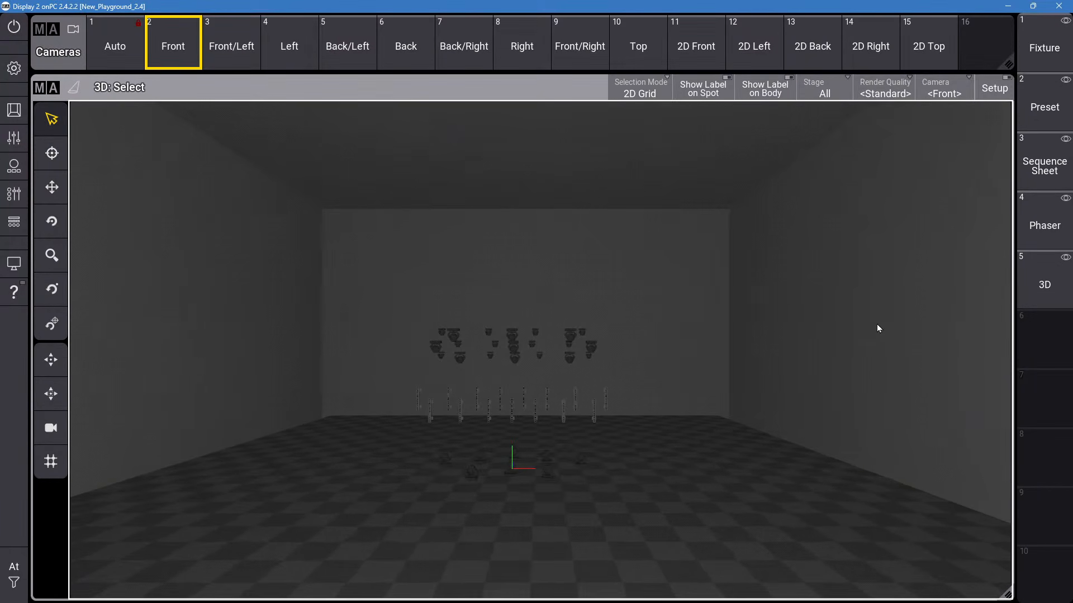
scroll(877, 328, "down", 2)
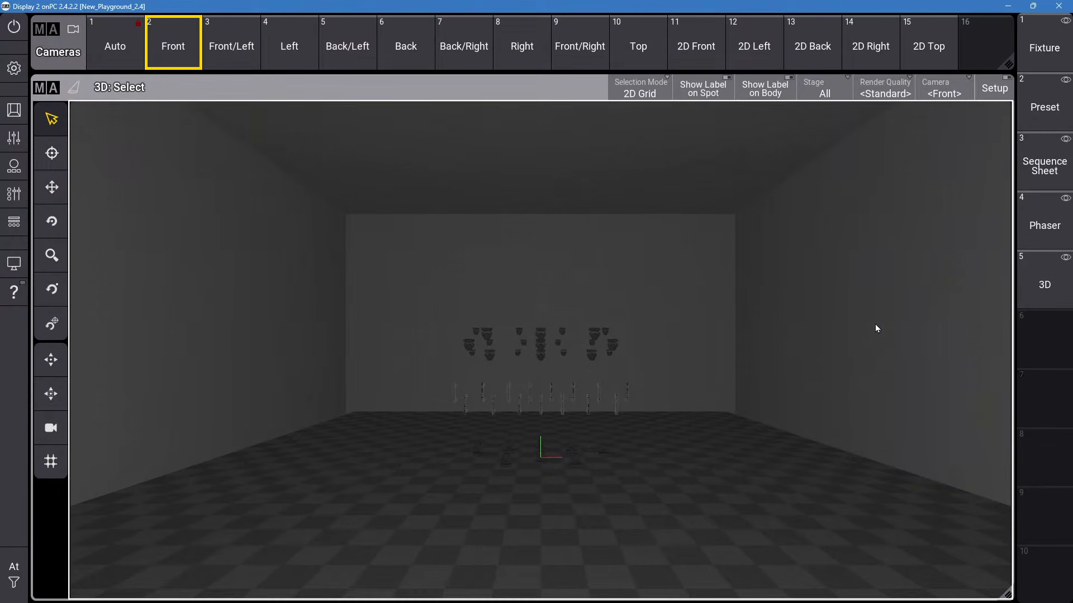
scroll(709, 368, "up", 2)
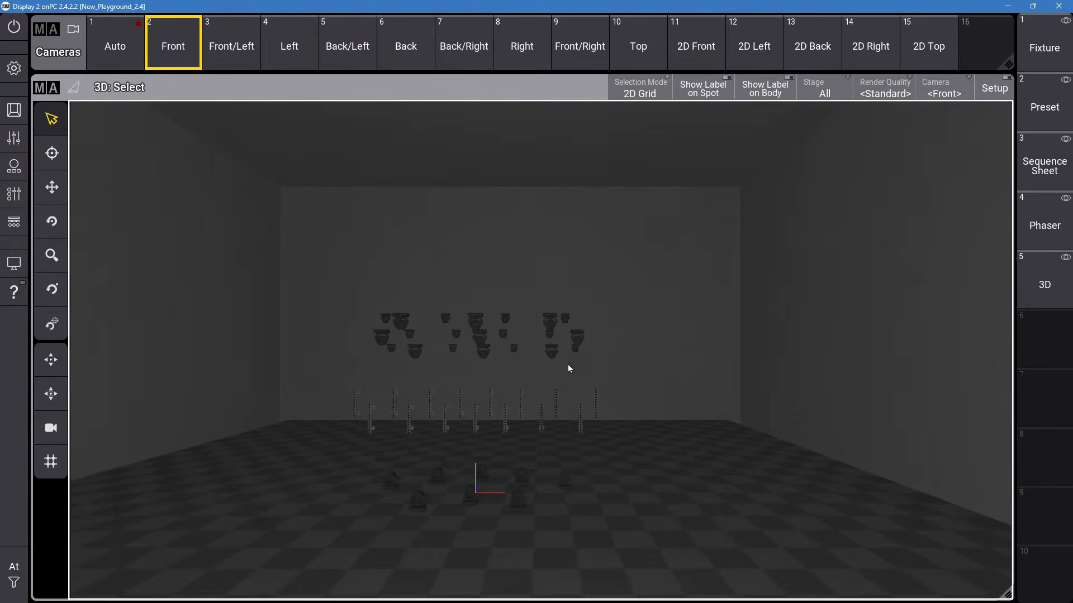
scroll(567, 364, "up", 1)
scroll(597, 350, "down", 2)
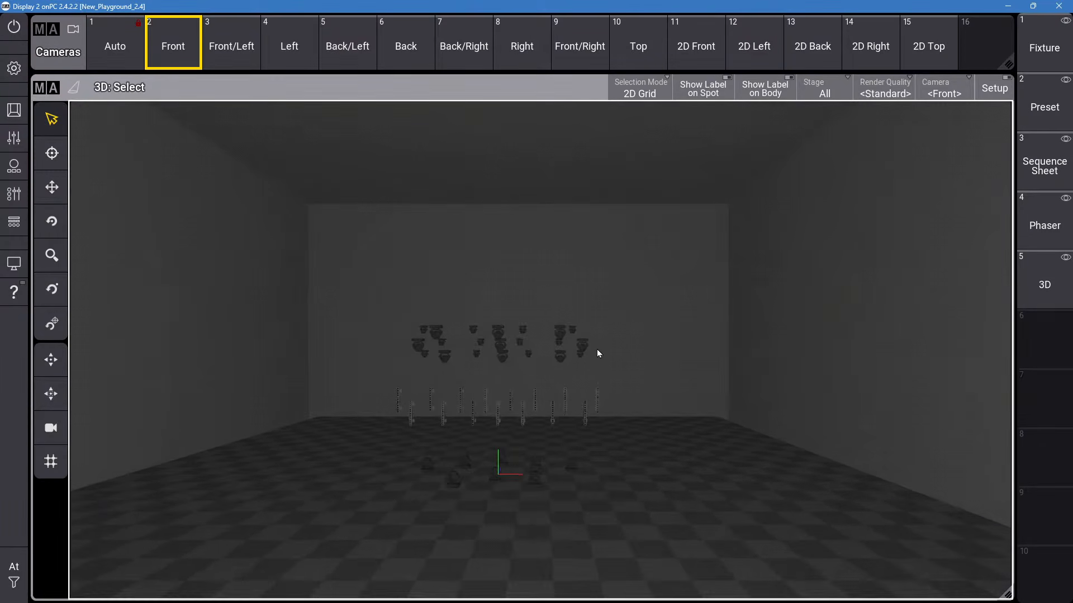
left_click(51, 189)
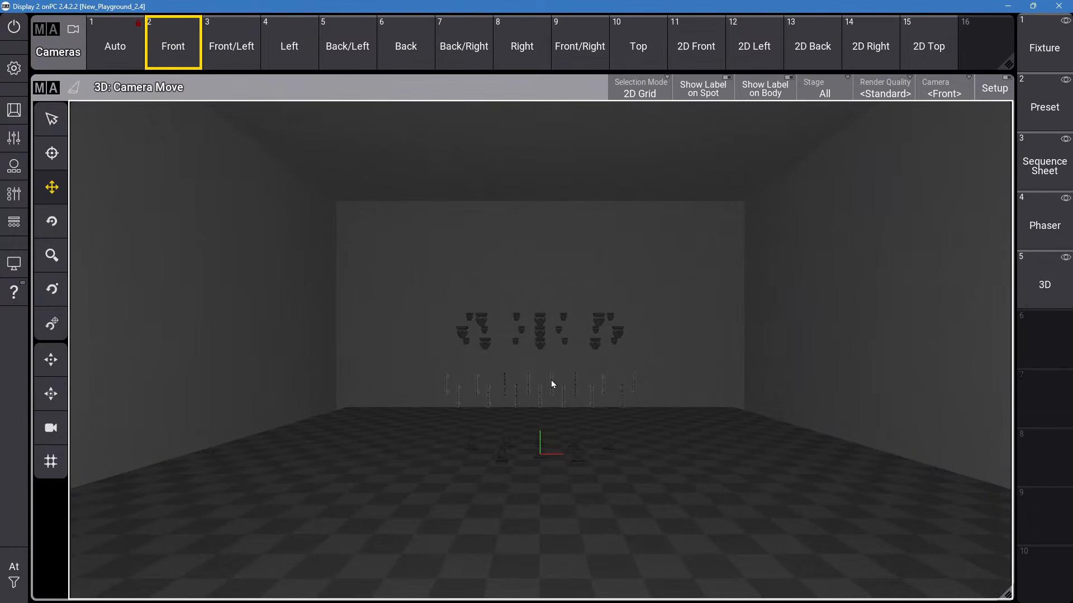
scroll(550, 380, "up", 2)
scroll(519, 340, "up", 3)
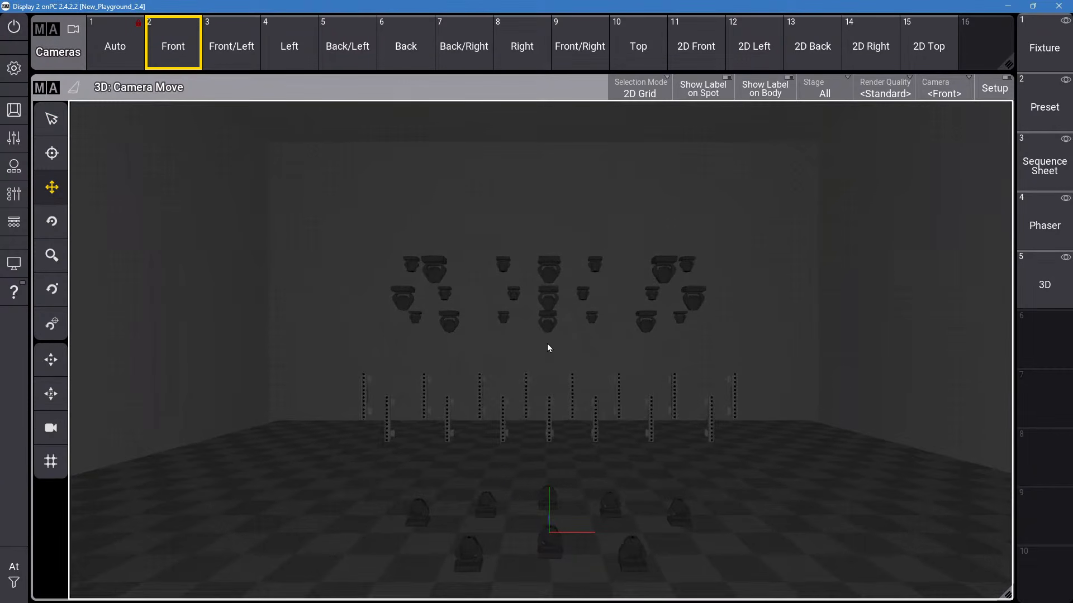
left_click_drag(552, 313, 548, 306)
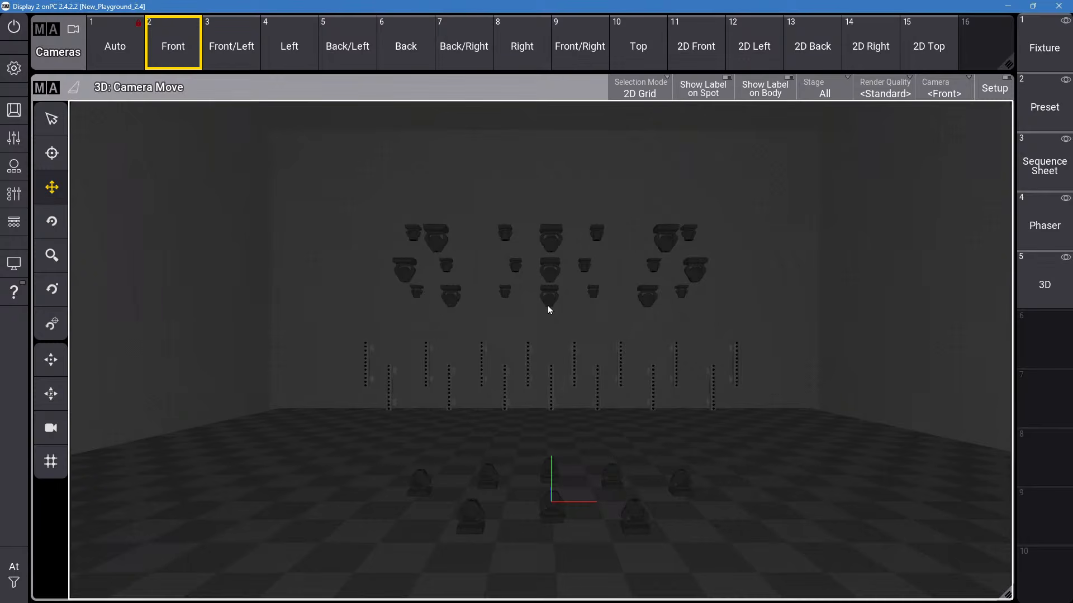
scroll(547, 307, "up", 1)
scroll(546, 307, "down", 1)
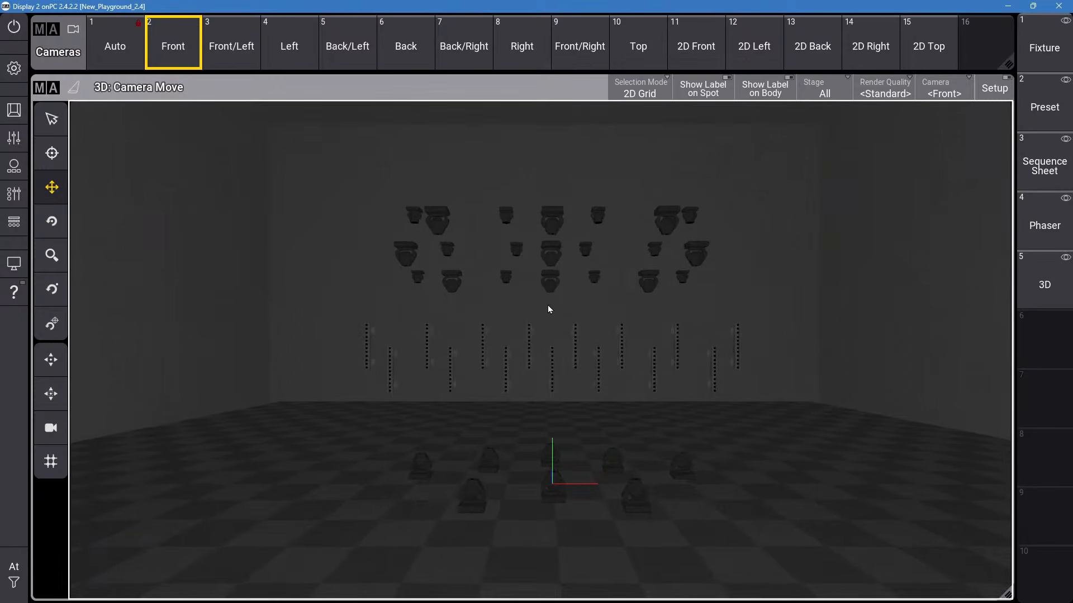
Lower the 3D viewer's ambient light to 0% and its point light to 12%.
left_click(47, 88)
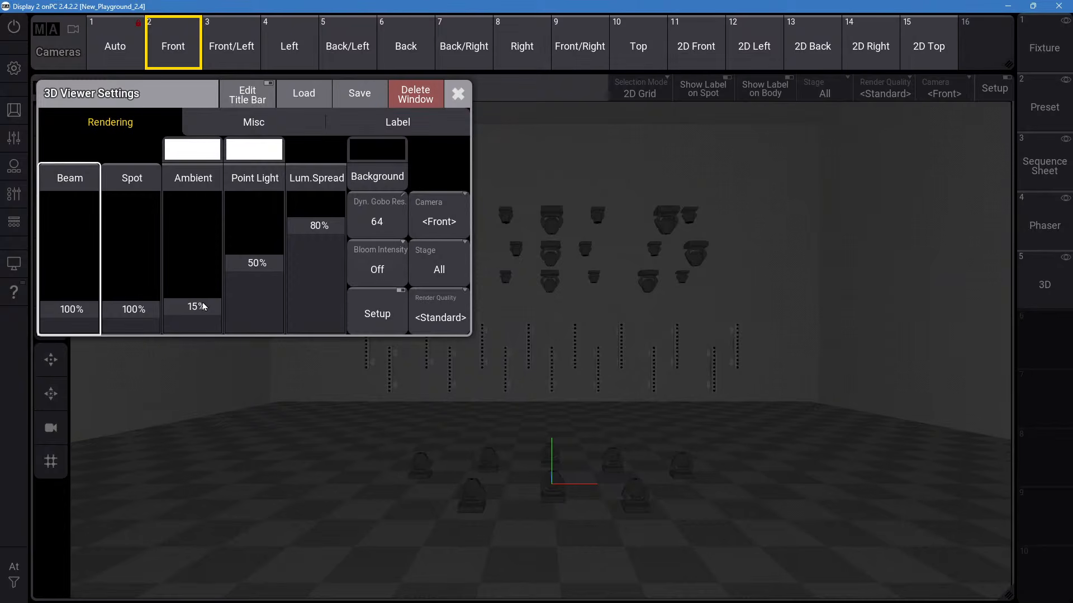
left_click_drag(204, 306, 211, 327)
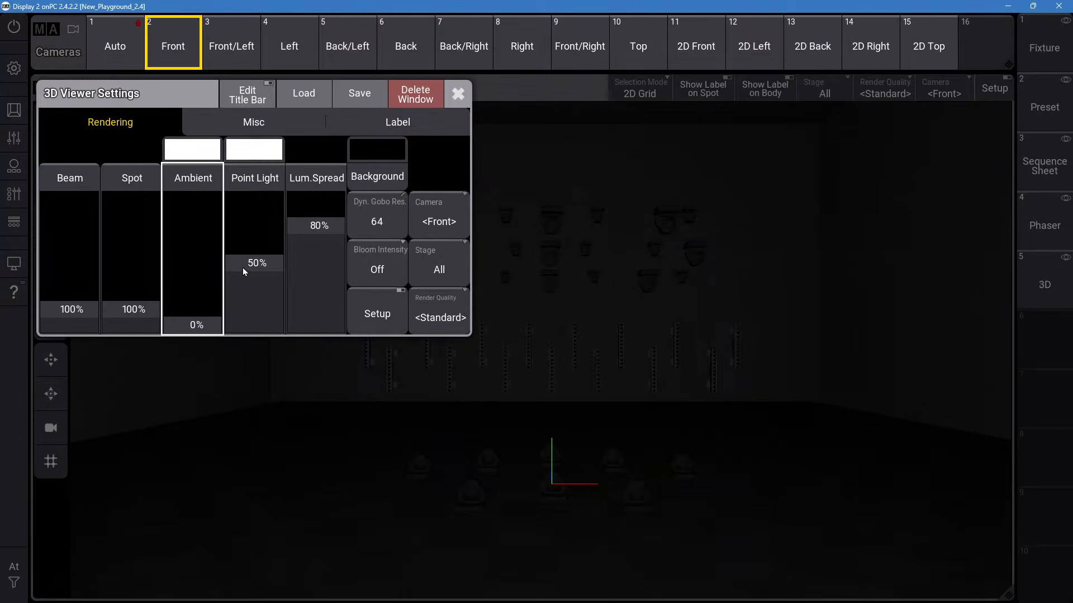
left_click_drag(245, 272, 250, 310)
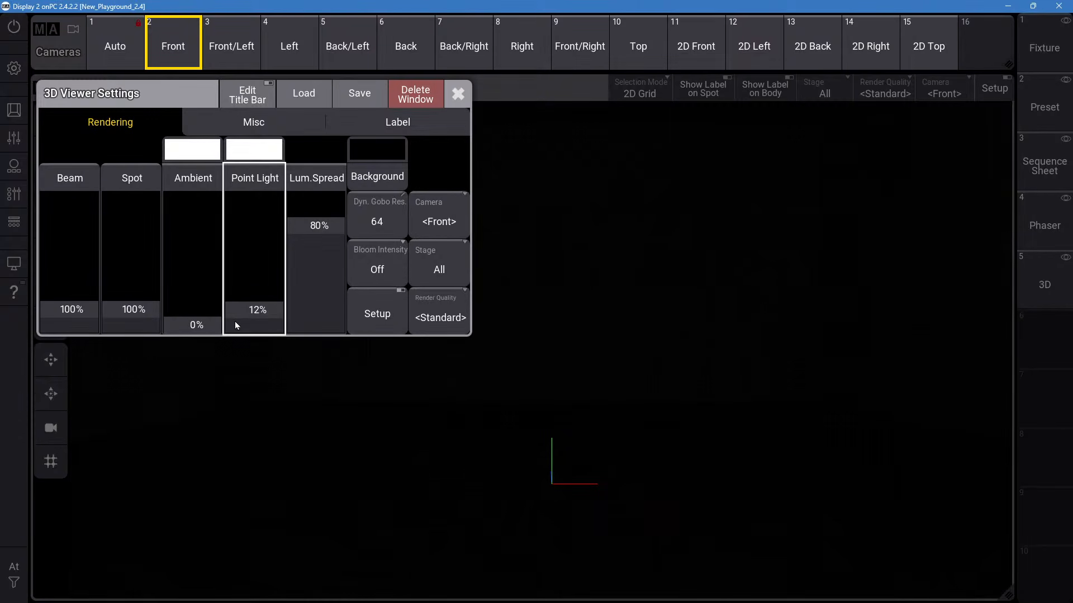
left_click(459, 100)
Store the current camera position in slot 16 of the Cameras pool.
left_click_drag(988, 49, 988, 229)
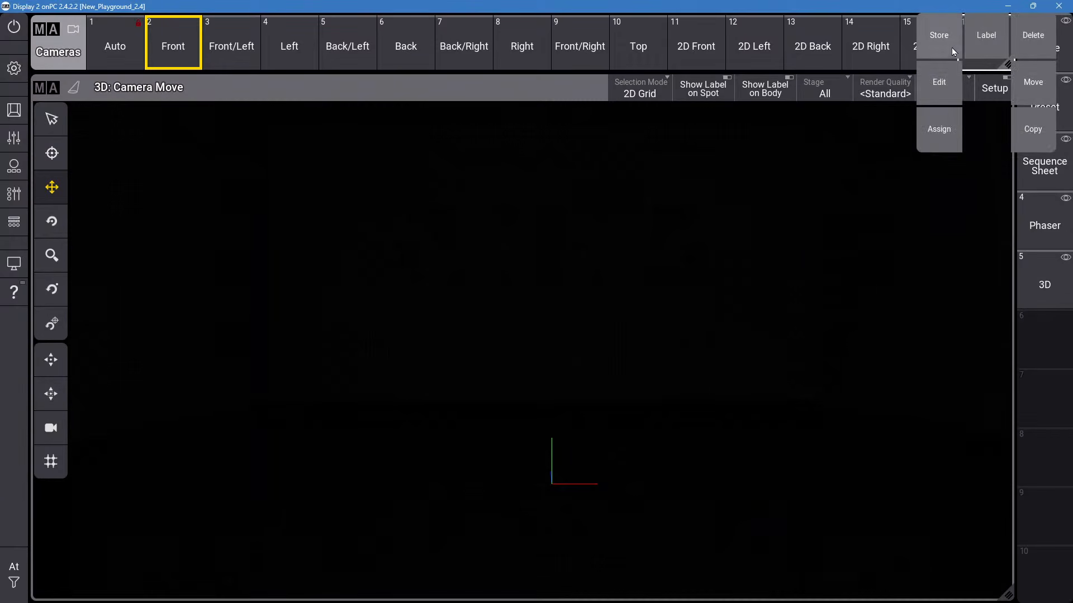
left_click(952, 50)
left_click(985, 49)
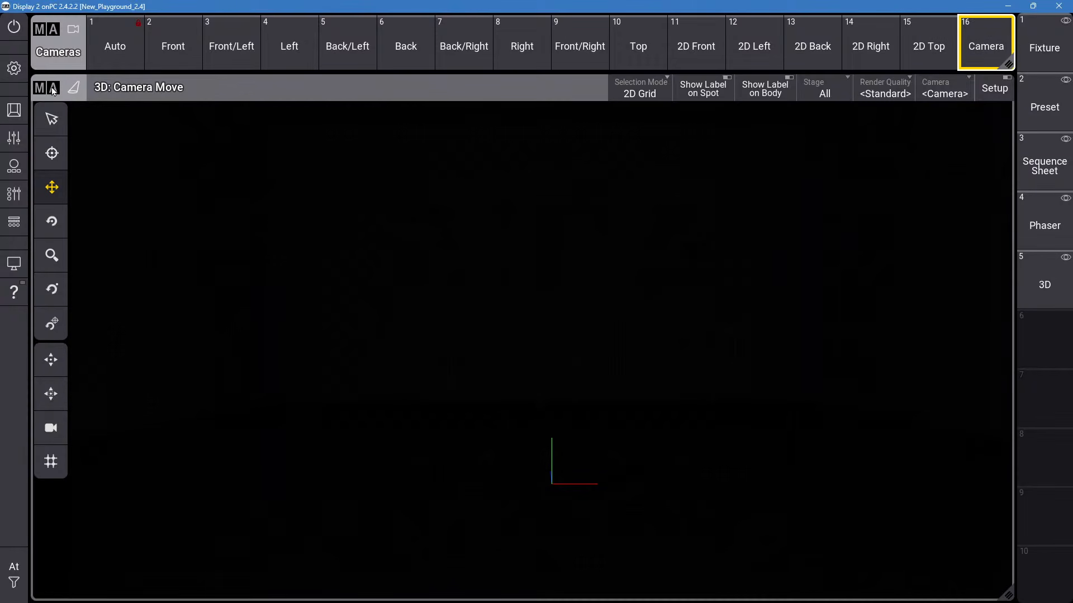
Delete the 3D viewer window from the 3D view.
mouse_move(52, 91)
left_mouse_down()
mouse_move(380, 1)
mouse_move(3, 1)
mouse_move(159, 166)
mouse_move(72, 120)
mouse_move(50, 90)
left_mouse_up()
left_click(428, 93)
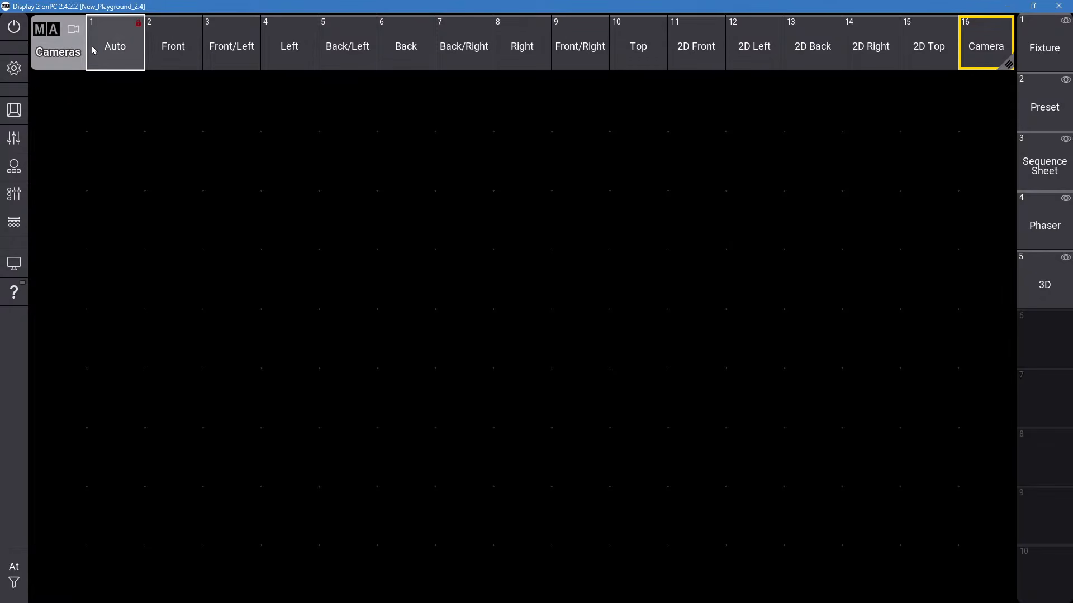
left_click(1044, 286)
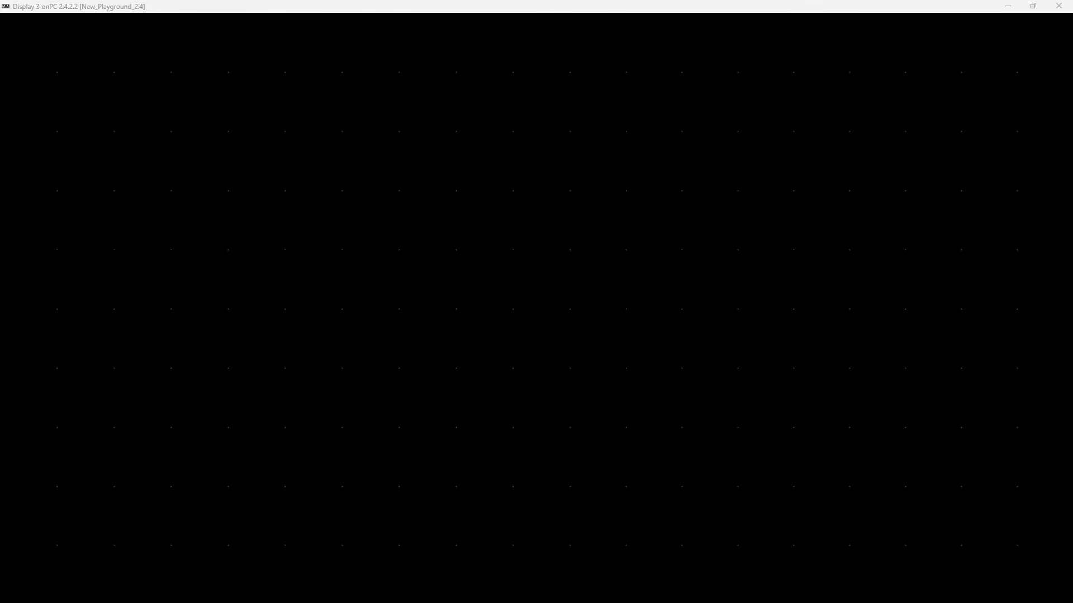
key("m")
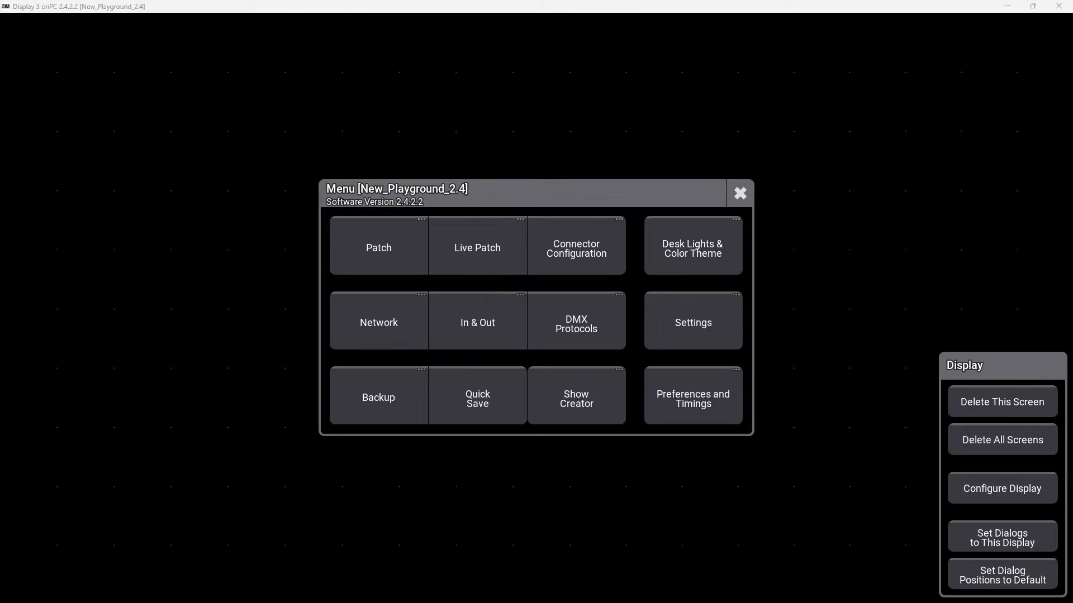
key("Escape")
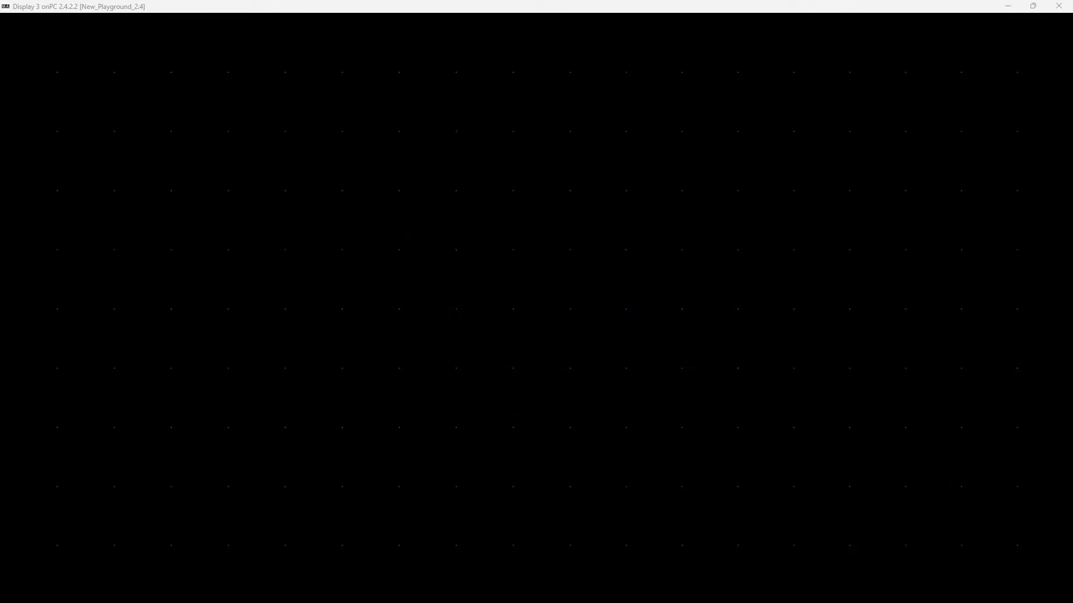
Show the view bar on display 3 and call up the stored 3D view there.
left_click(1021, 497)
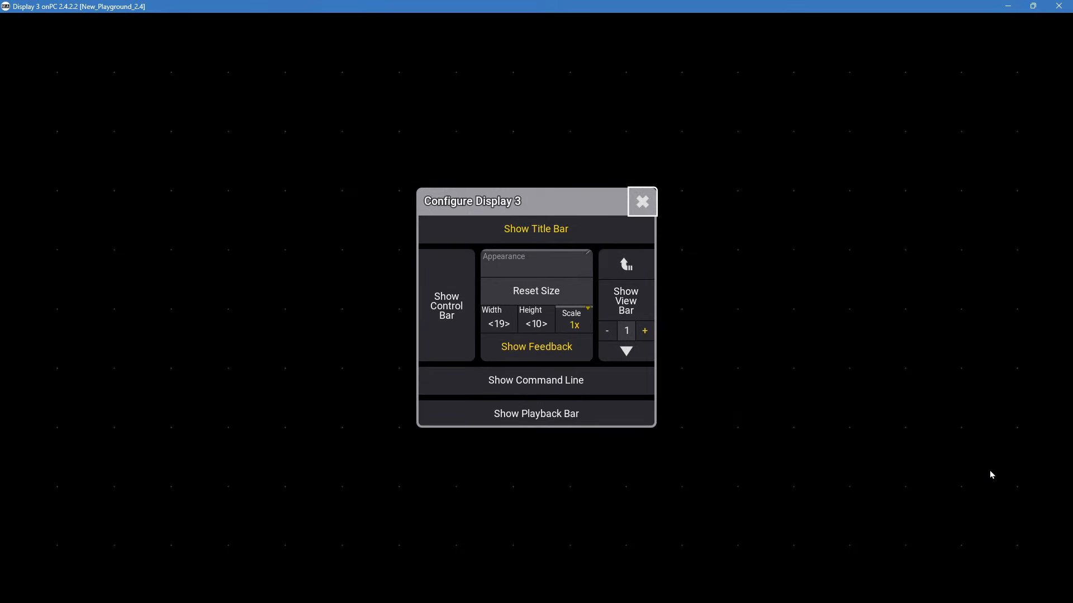
left_click(643, 305)
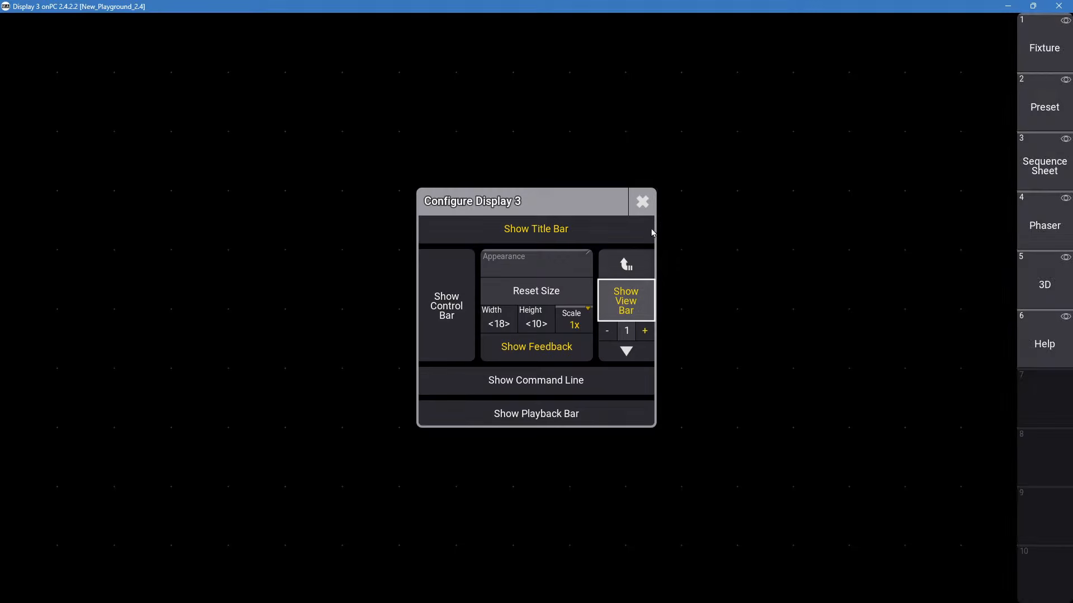
left_click(1036, 287)
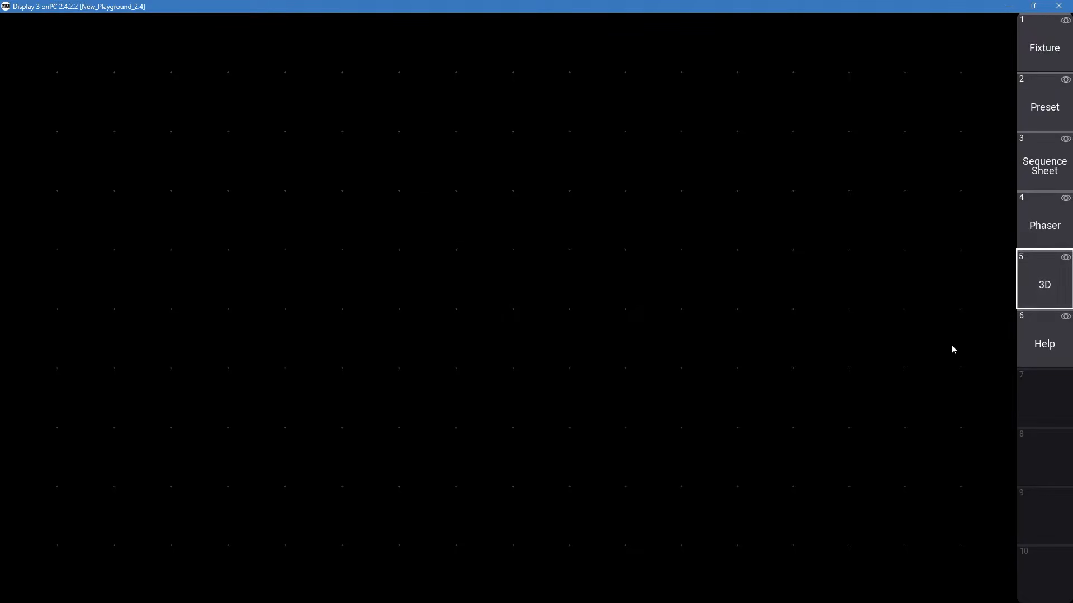
left_click(1047, 283)
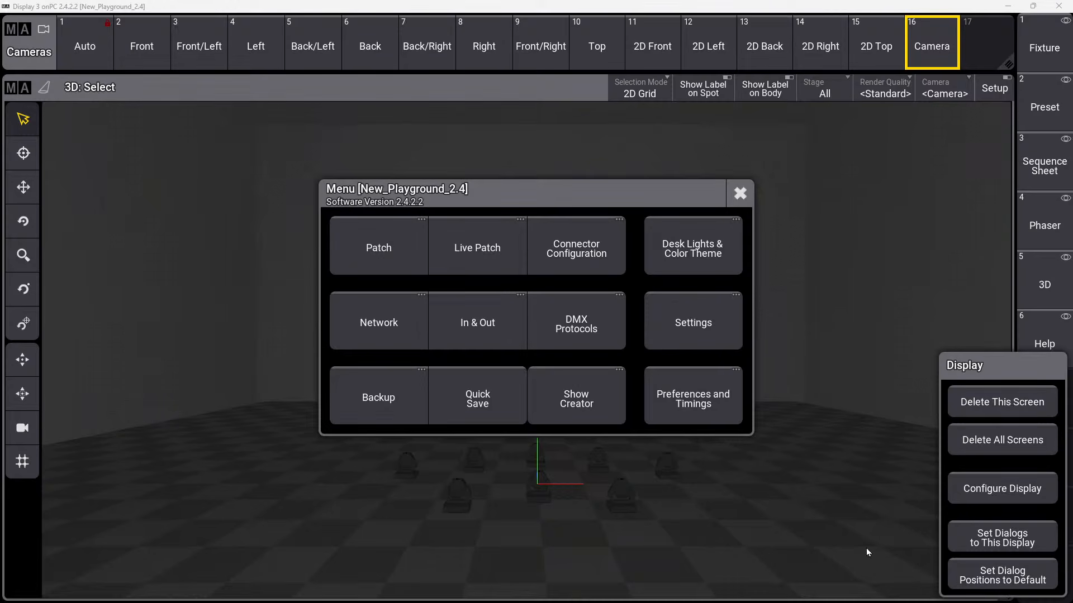
Hide display 3's view bar and widen the 3D viewer and Cameras pool to fill the full display width.
left_click(1021, 485)
left_click(626, 301)
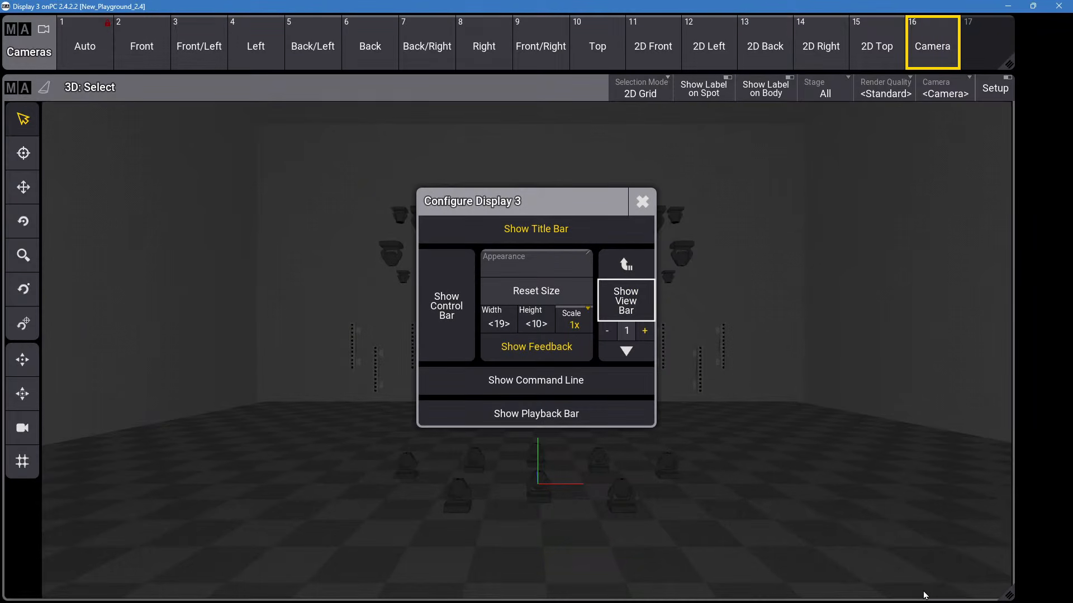
left_click_drag(1008, 595, 1067, 596)
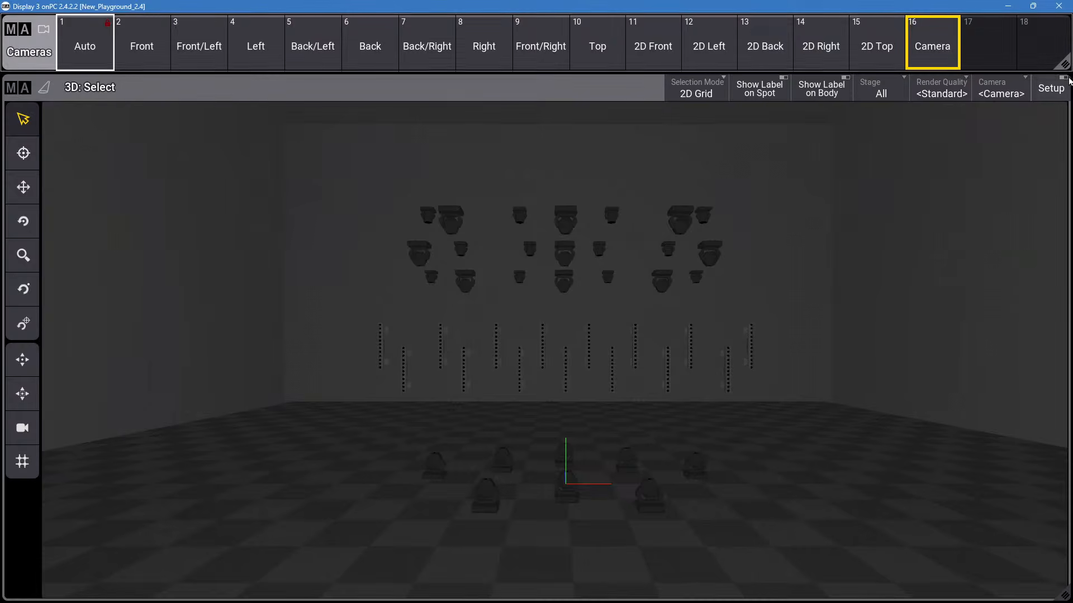
Apply the Camera view to the 3D viewer and lower its ambient light to 0% and point light to 18%.
left_click(949, 58)
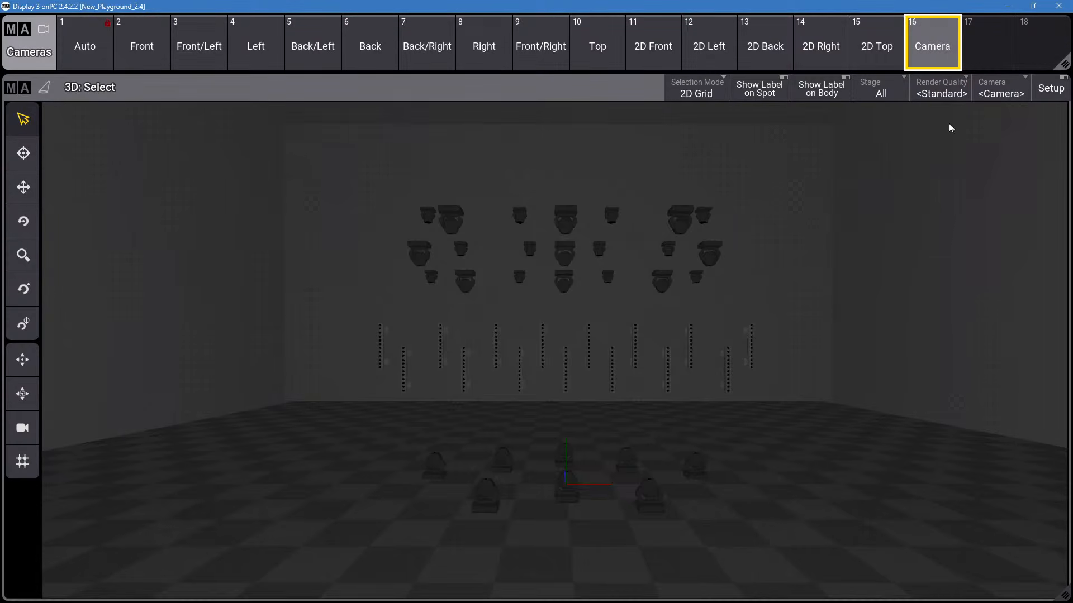
left_click(22, 90)
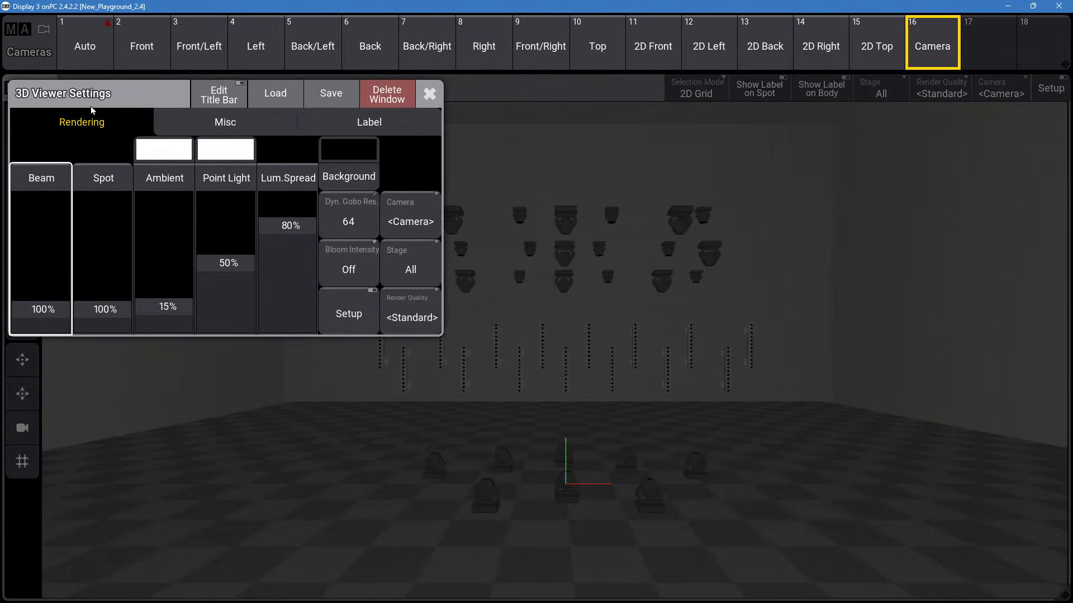
left_click_drag(165, 307, 175, 394)
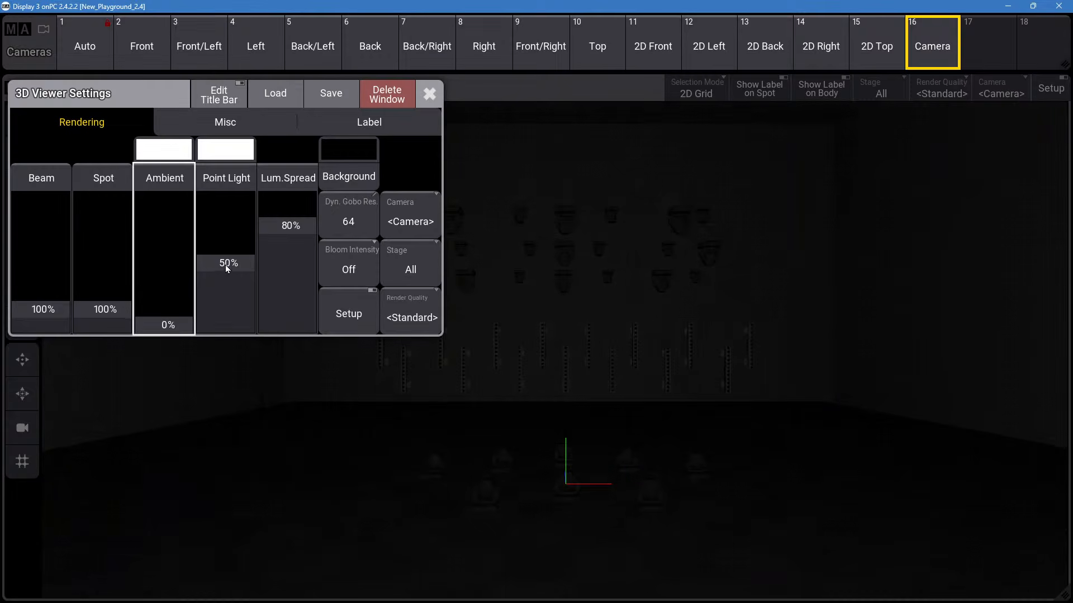
left_click_drag(226, 264, 229, 301)
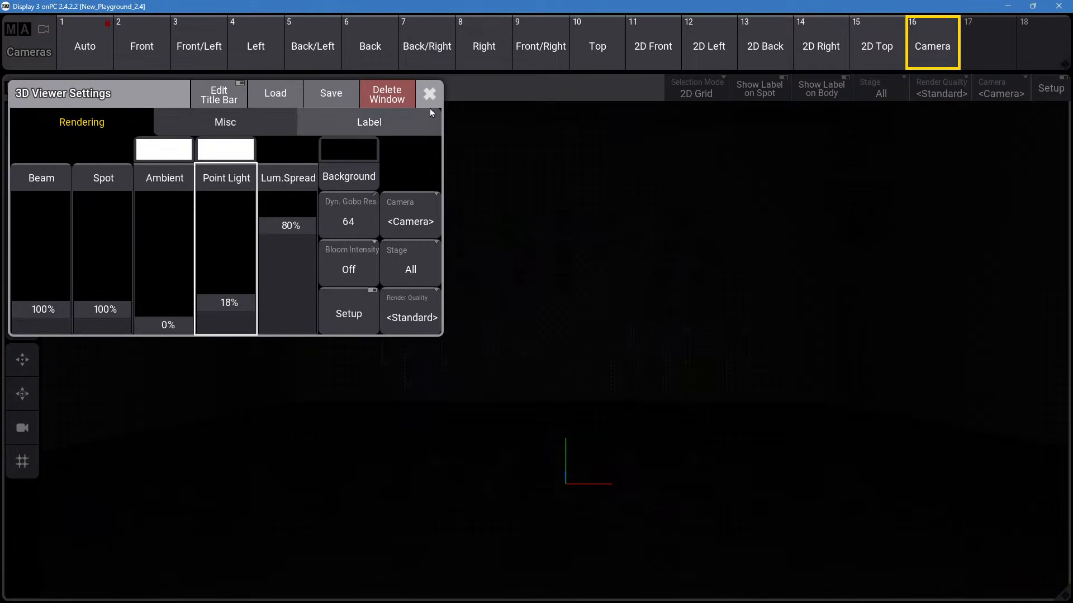
left_click(429, 94)
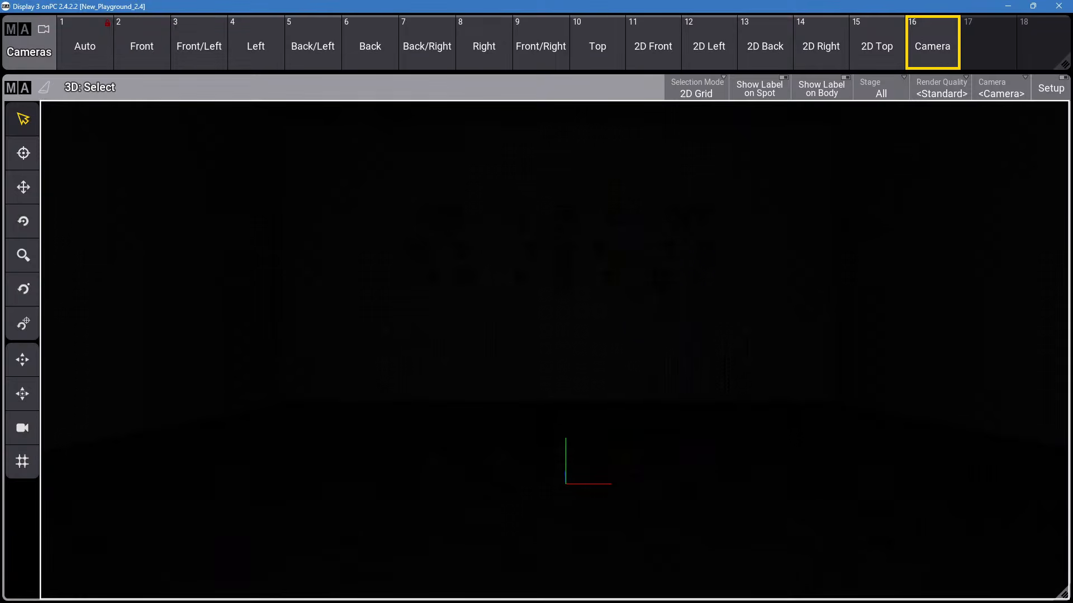
Show the view bar on Display 3 and store the current layout to the existing 3D view for Internal 3.
key("Escape")
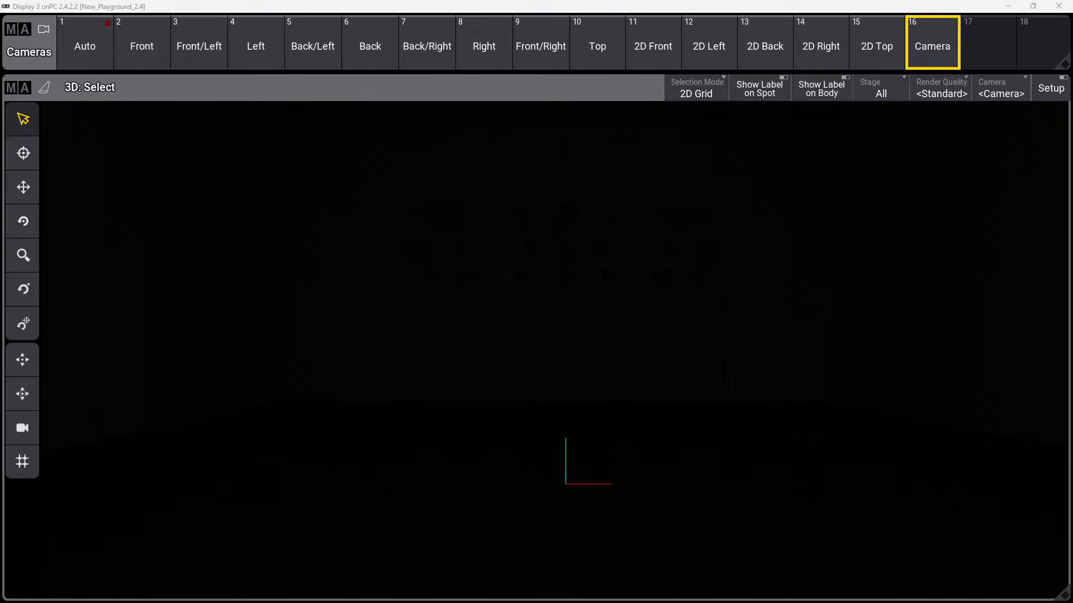
left_click(965, 500)
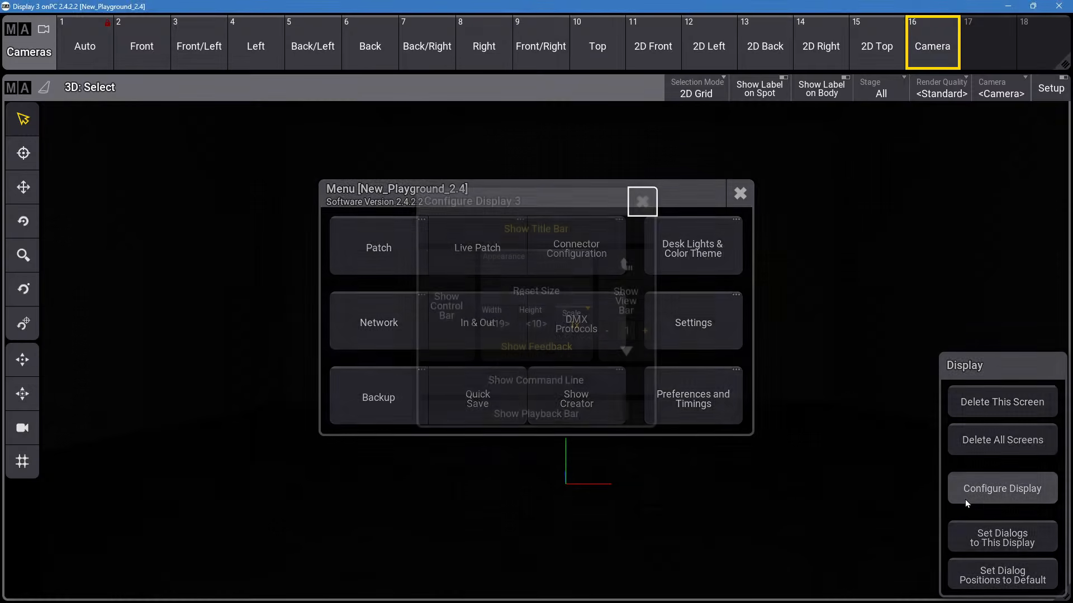
left_click(637, 301)
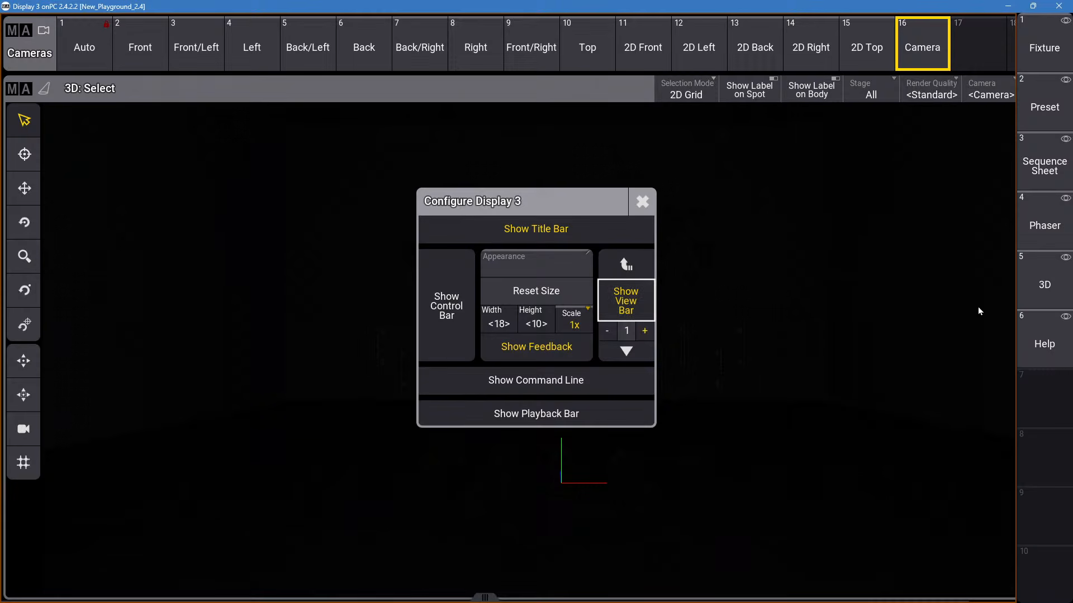
left_click(1049, 290)
right_click(1049, 290)
left_click(960, 221)
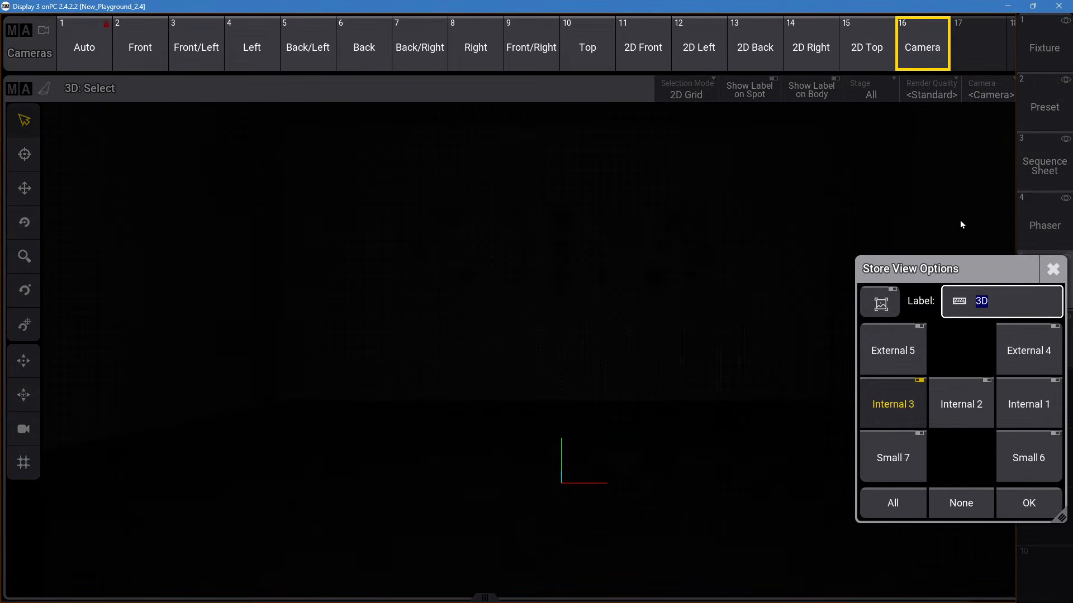
left_click(1028, 503)
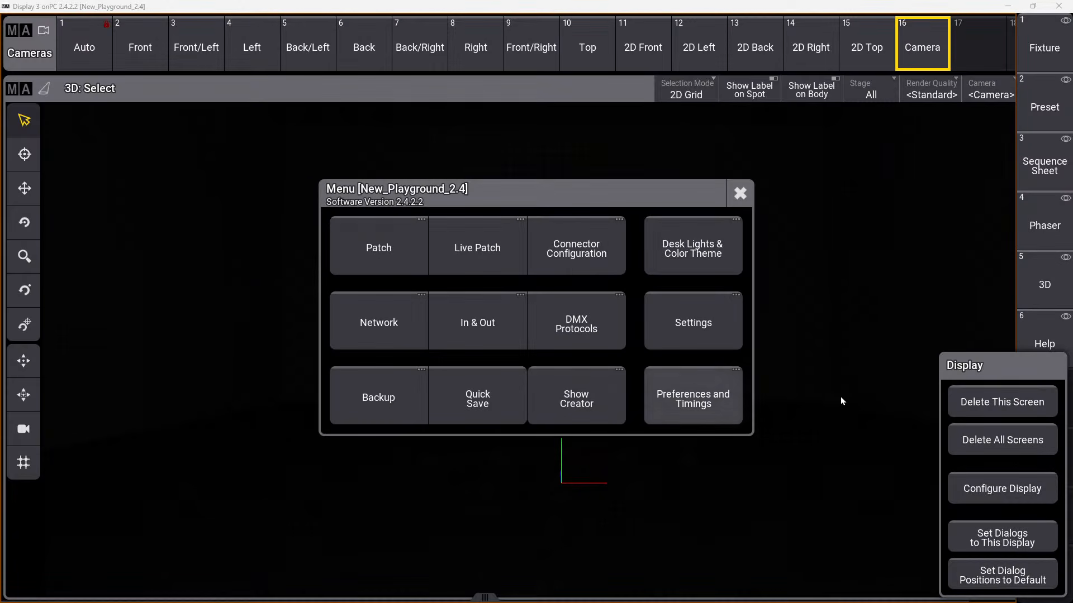
Hide the view bar on Display 3 and close the display configuration.
left_click(973, 496)
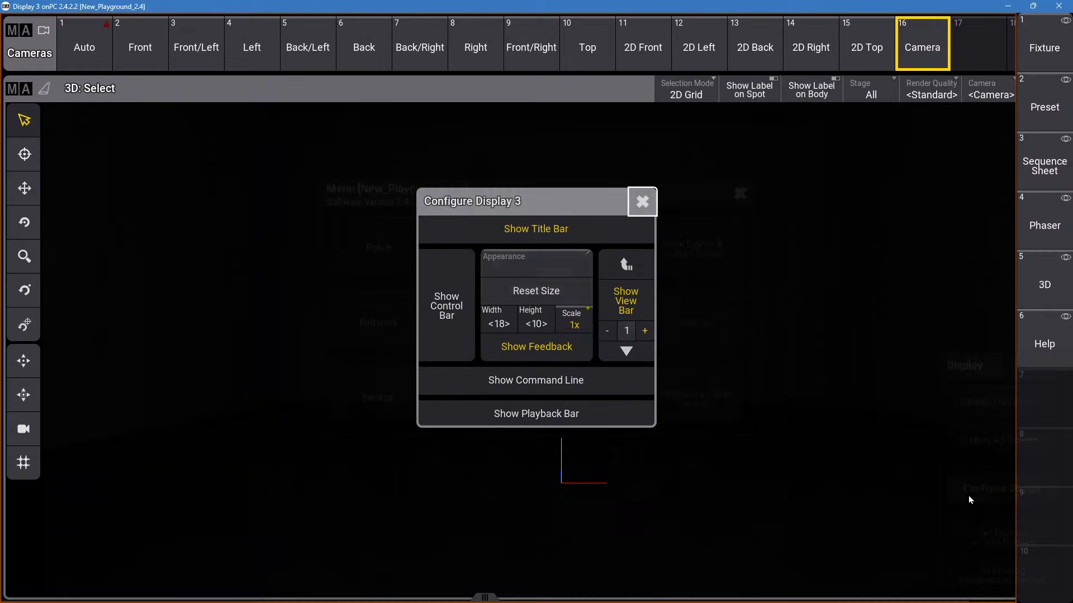
left_click(638, 309)
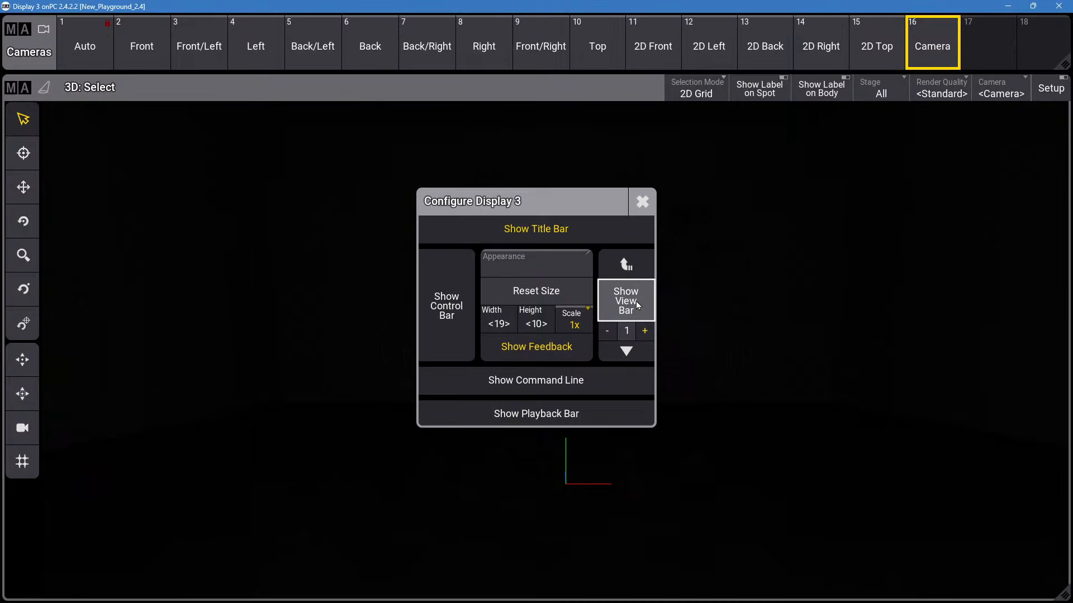
left_click(643, 202)
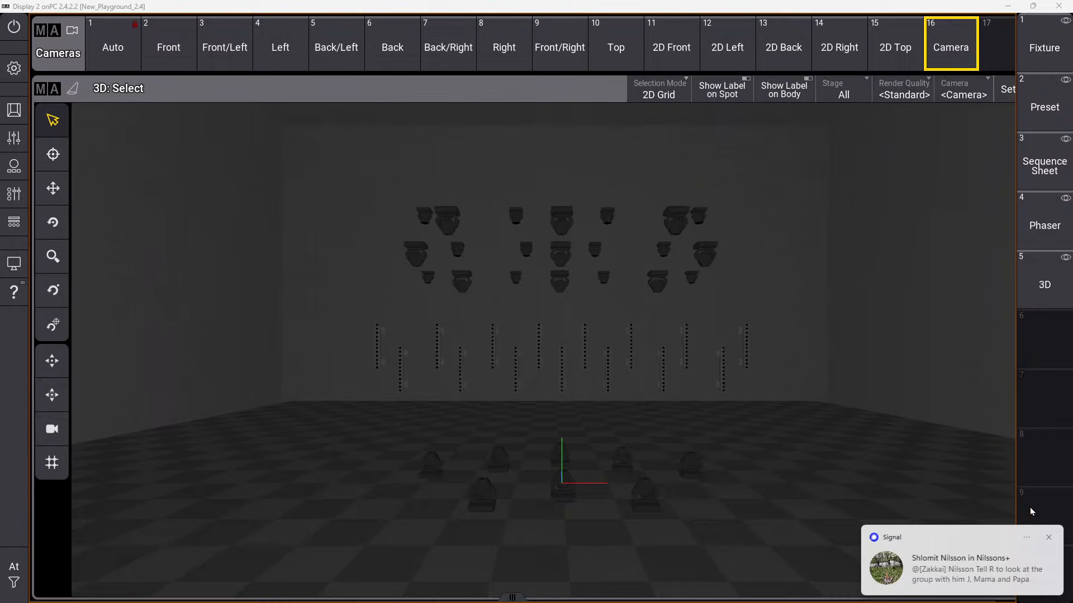
Dismiss the message notification and delete the 3D viewer and Cameras pool windows from Display 2.
left_click(1048, 537)
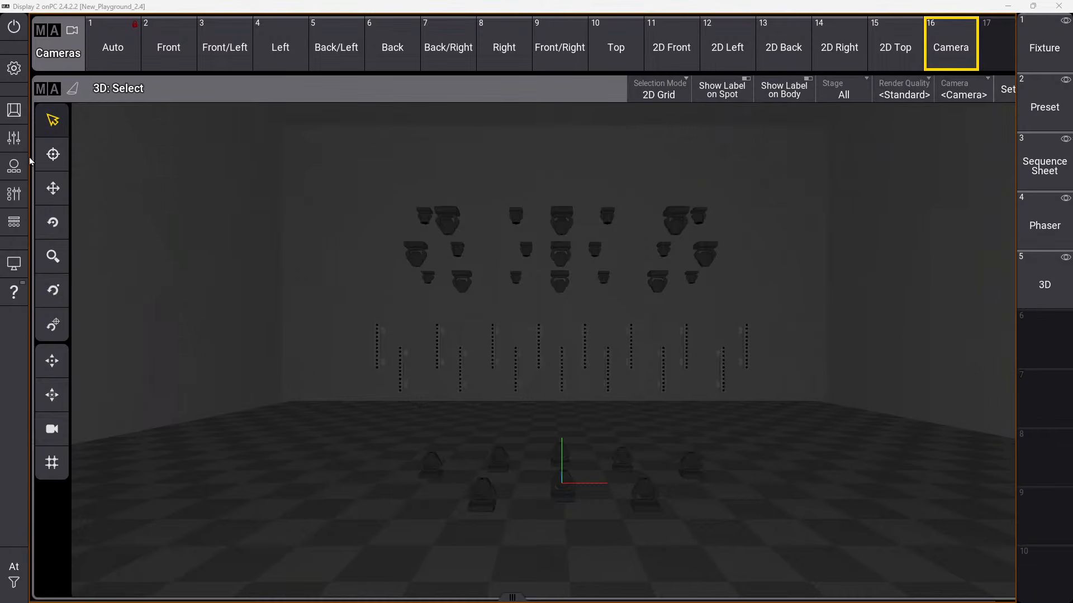
left_click(40, 88)
left_click(423, 108)
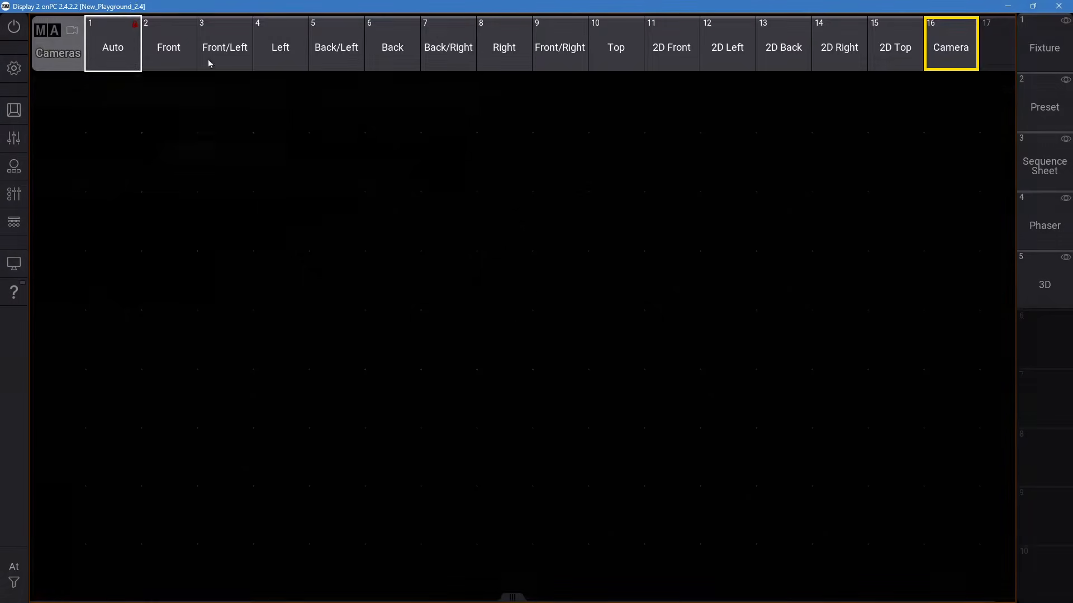
left_click(47, 31)
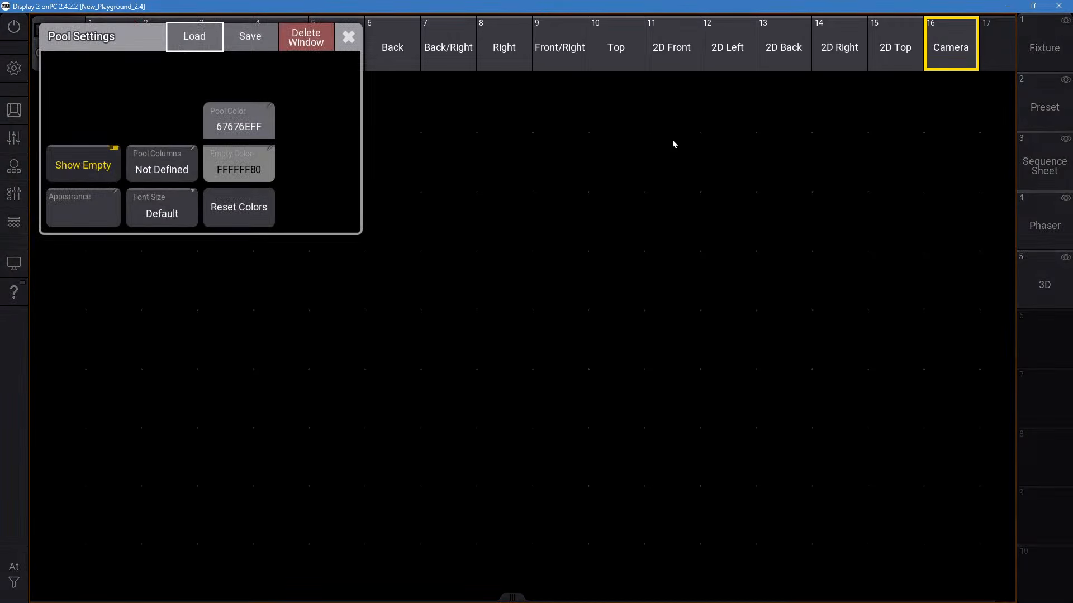
left_click(306, 37)
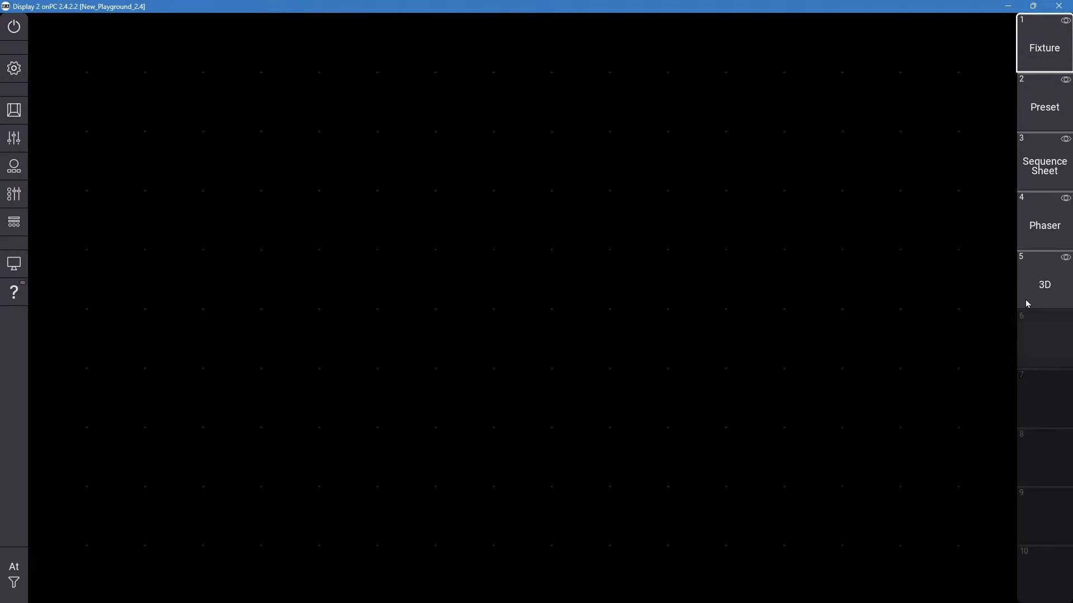
Delete the 3D and Phaser views from Display 2's view bar.
left_click_drag(1025, 297, 1038, 320)
left_click(1051, 238)
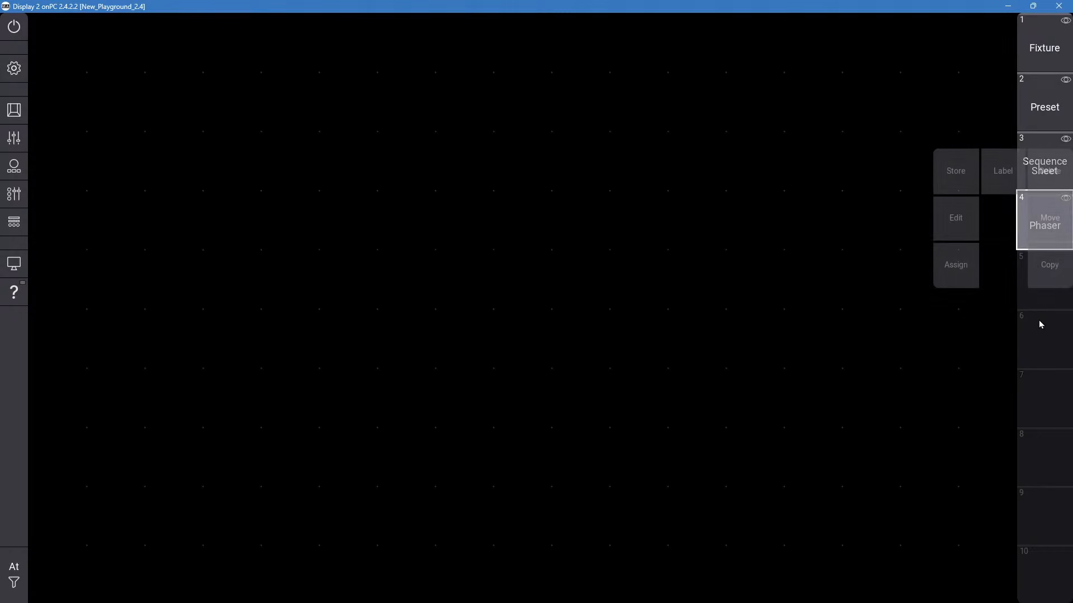
left_click(1053, 208)
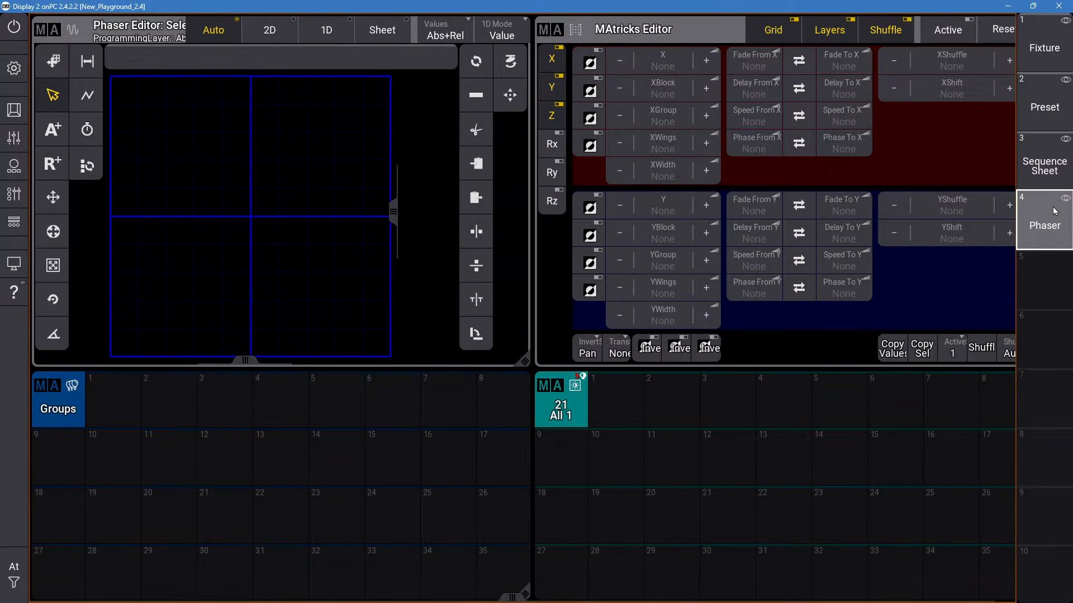
left_click_drag(1053, 223, 1046, 424)
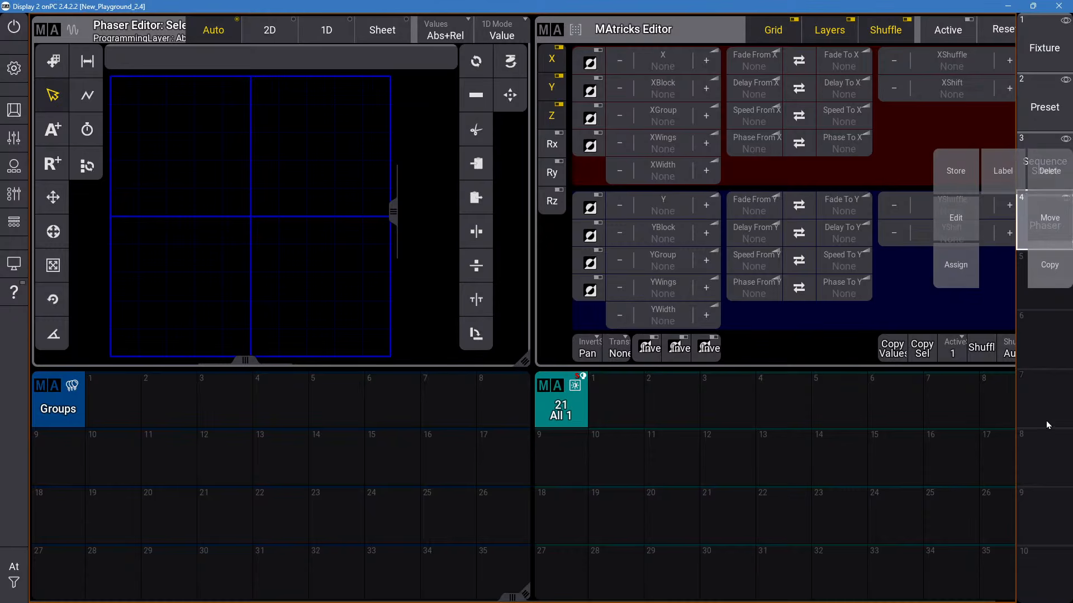
left_click(1052, 162)
Delete the remaining Sequence Sheet, Preset and Fixture views from Display 2's view bar.
left_click(1052, 162)
left_click_drag(1051, 162, 1040, 237)
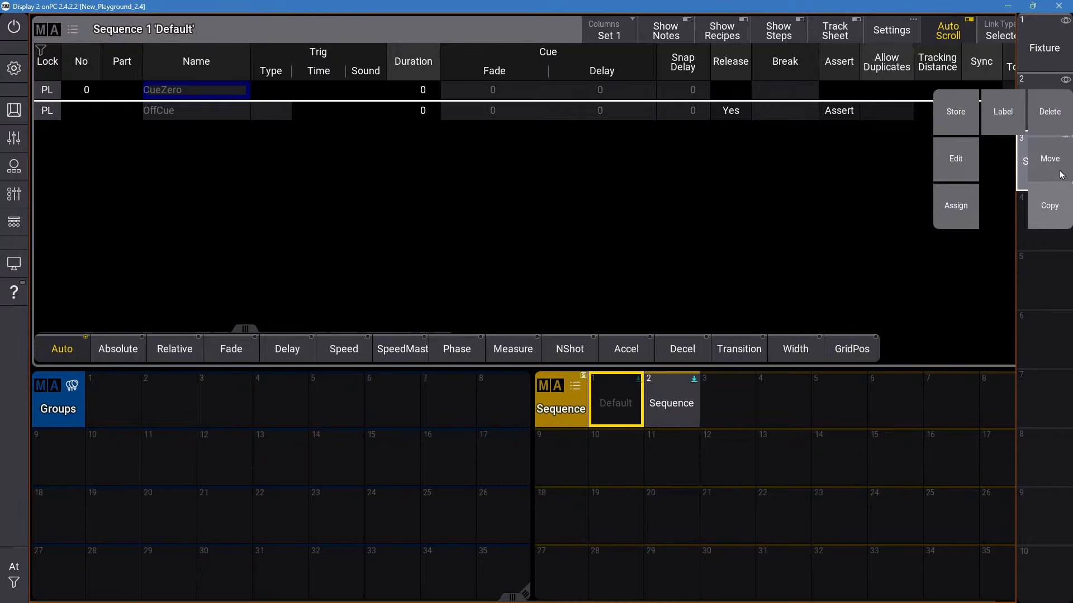
left_click(1059, 134)
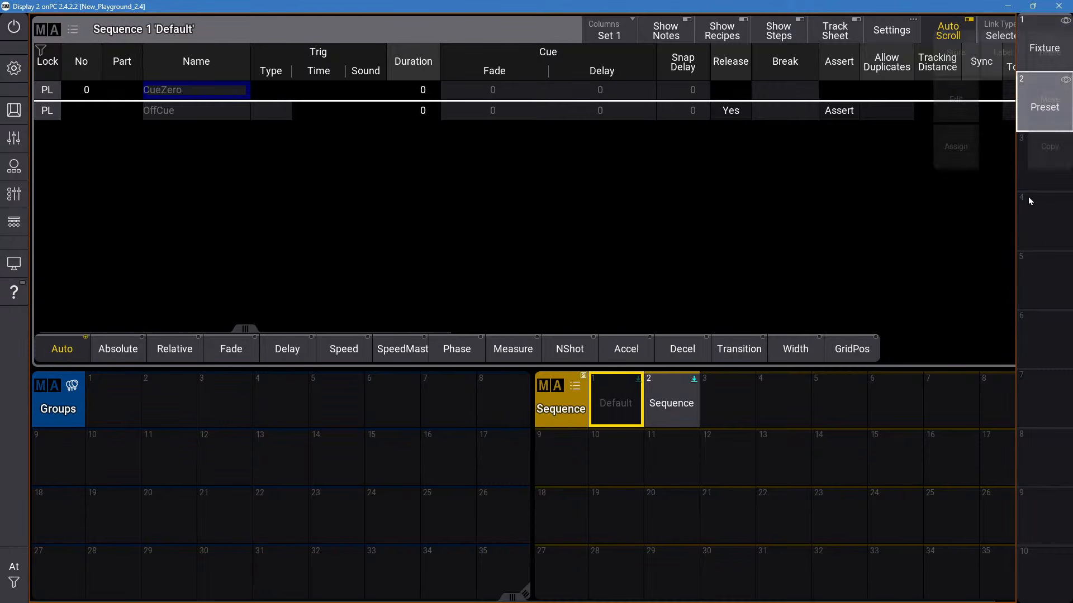
left_click(1037, 110)
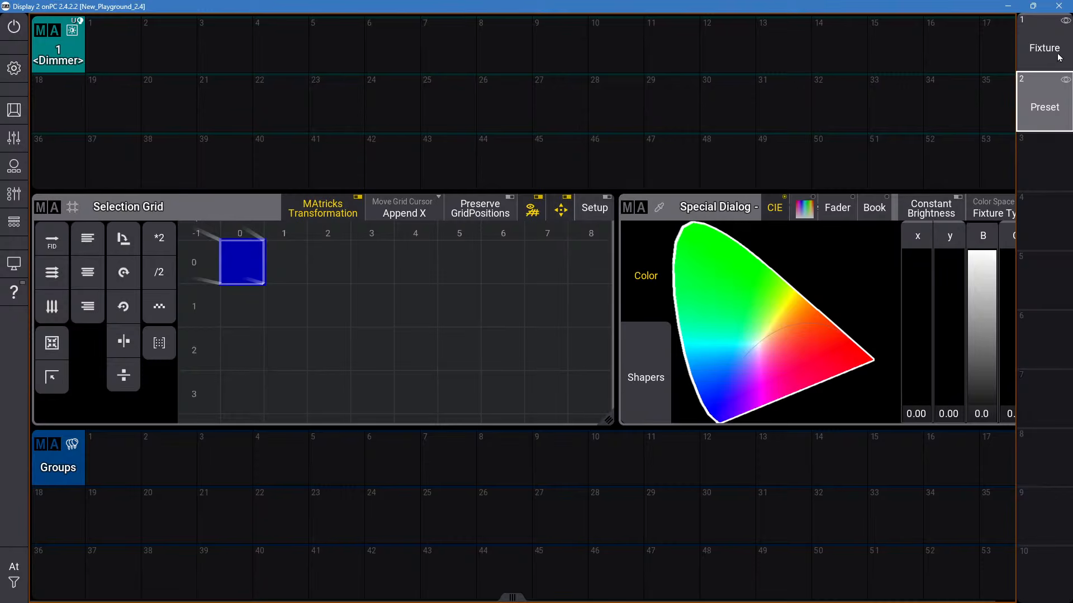
left_click(1057, 56)
left_click_drag(1059, 61, 1052, 49)
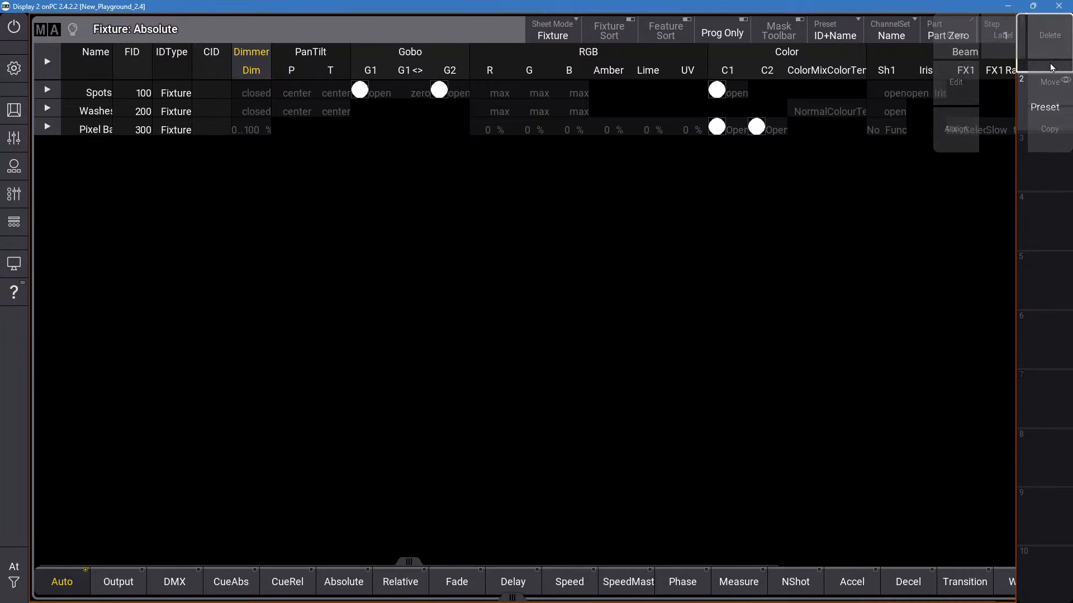
left_click_drag(1059, 99, 1058, 57)
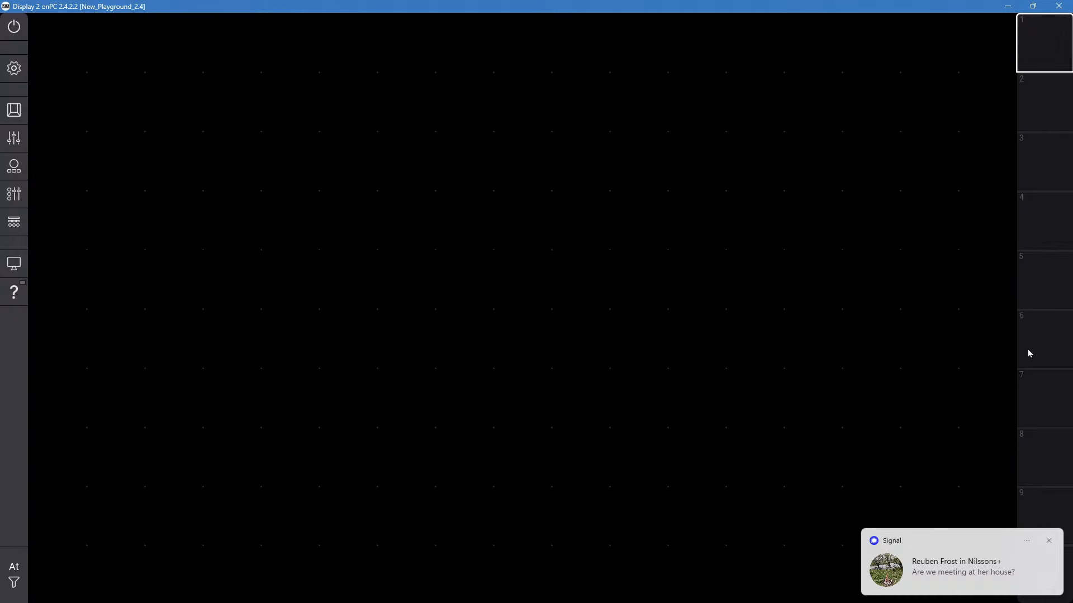
Dismiss the incoming message notifications covering Display 2.
left_click(1048, 541)
left_click(905, 424)
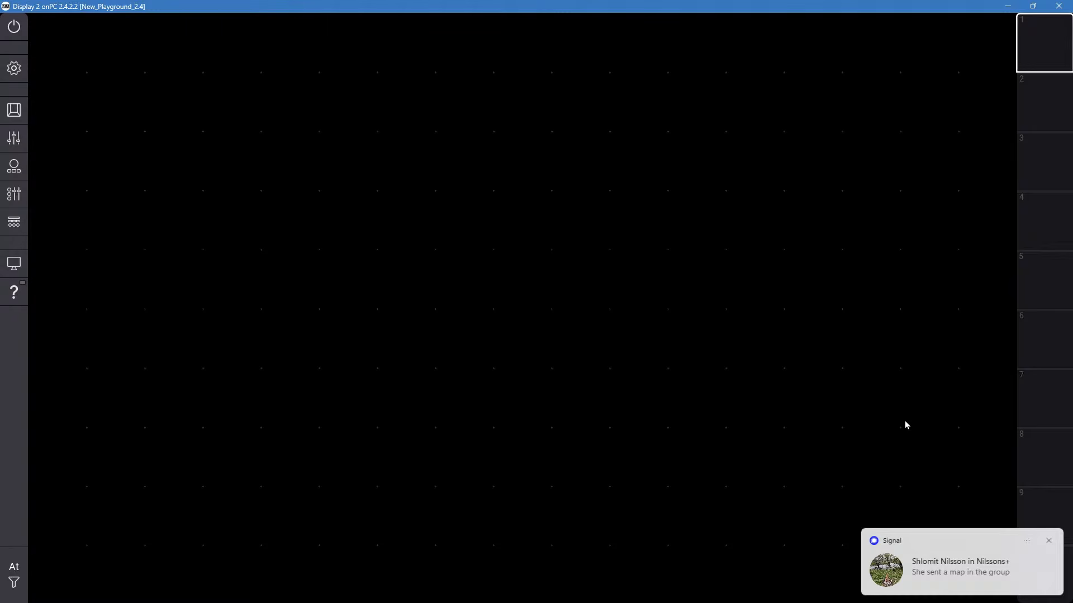
left_click(1049, 541)
left_click(775, 346)
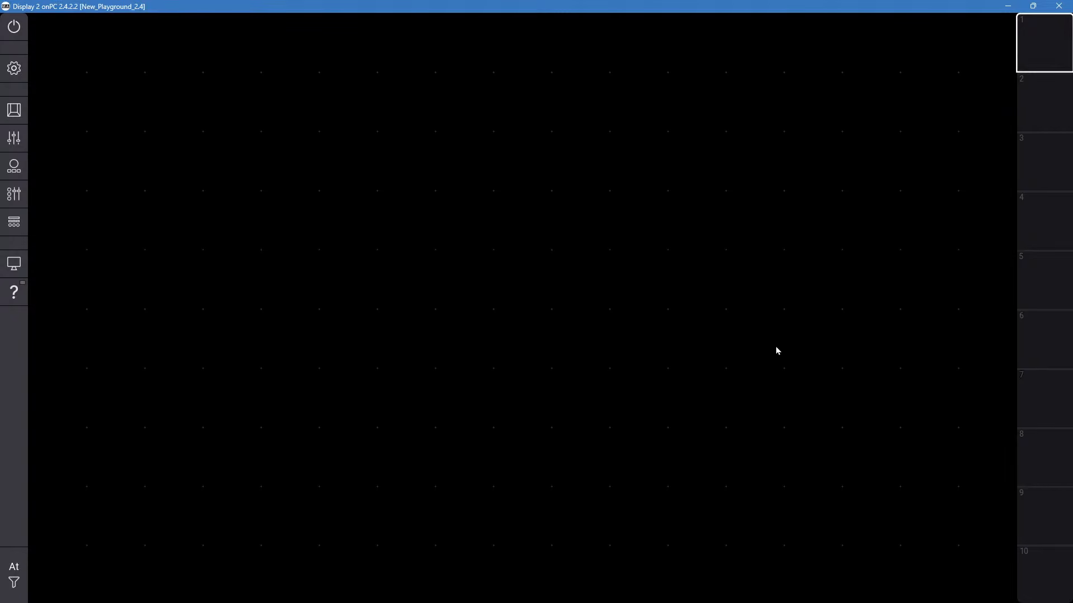
left_click(41, 32)
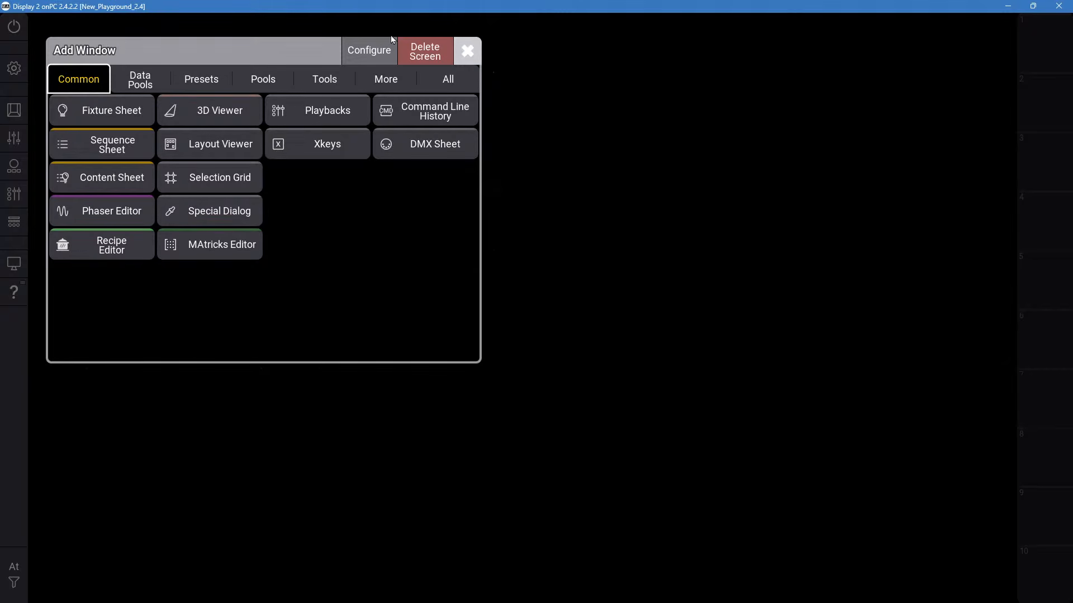
left_click(468, 50)
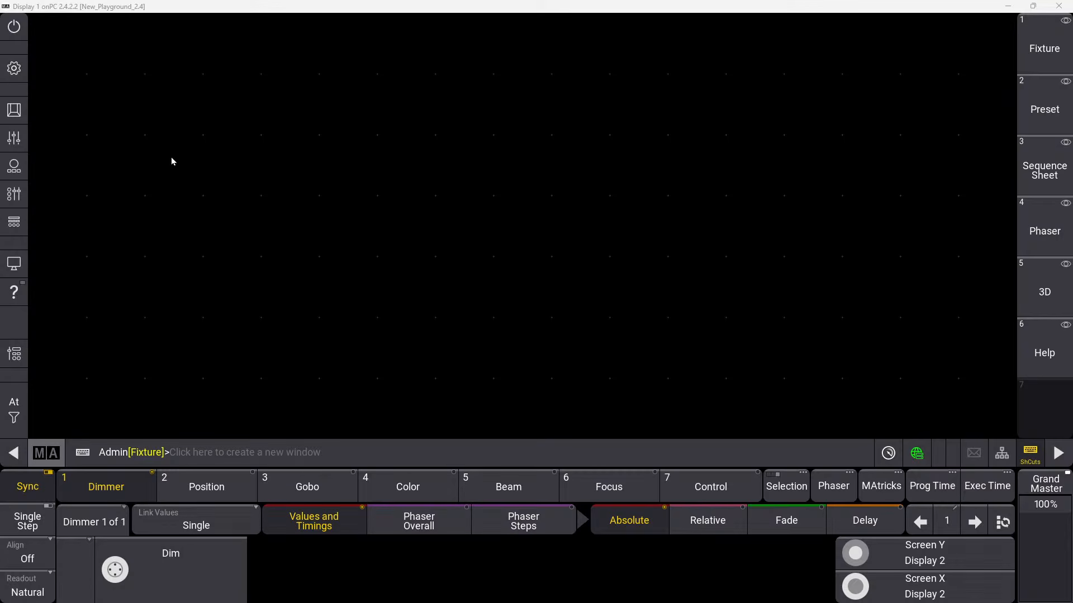
Delete the Help, 3D and Phaser views from Display 1's view bar.
right_click(1030, 370)
left_click(1049, 306)
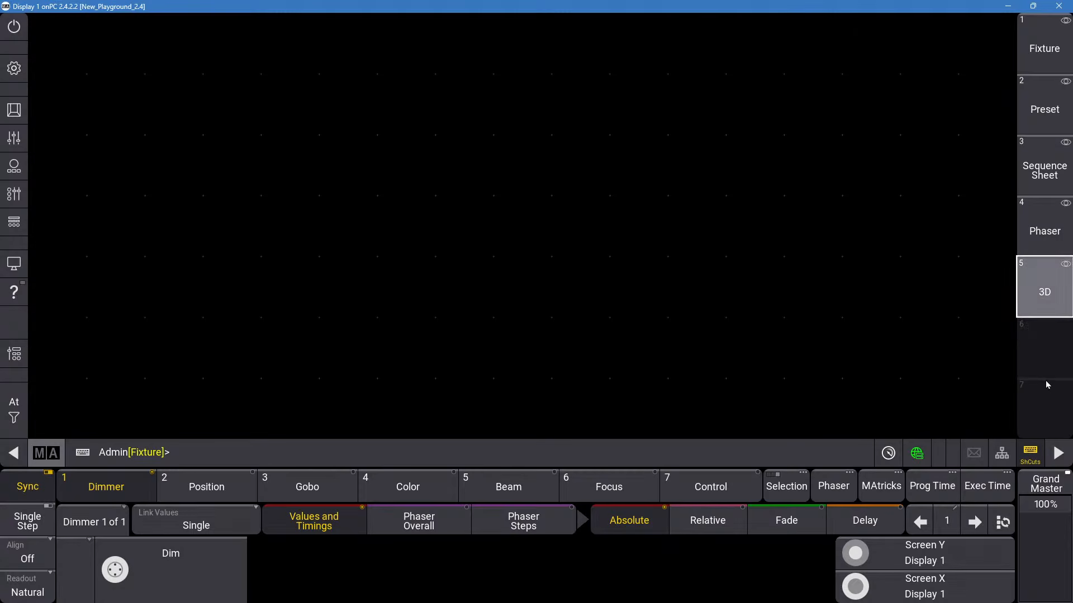
right_click(1041, 296)
left_click(1049, 239)
right_click(1060, 239)
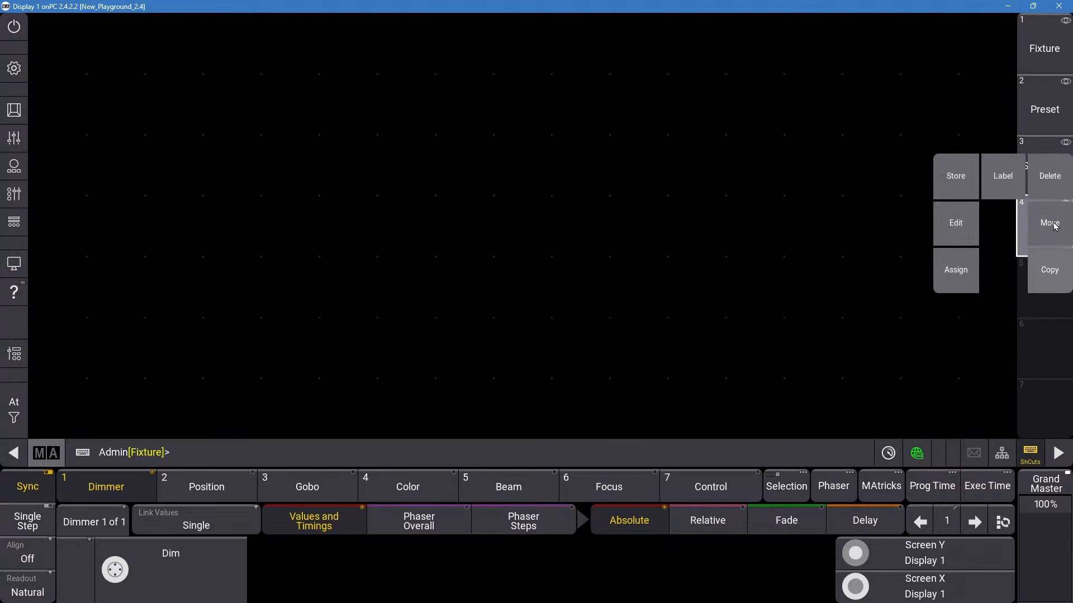
left_click(1045, 175)
Delete the remaining Sequence Sheet, Preset and Fixture views from Display 1's view bar.
right_click(1043, 168)
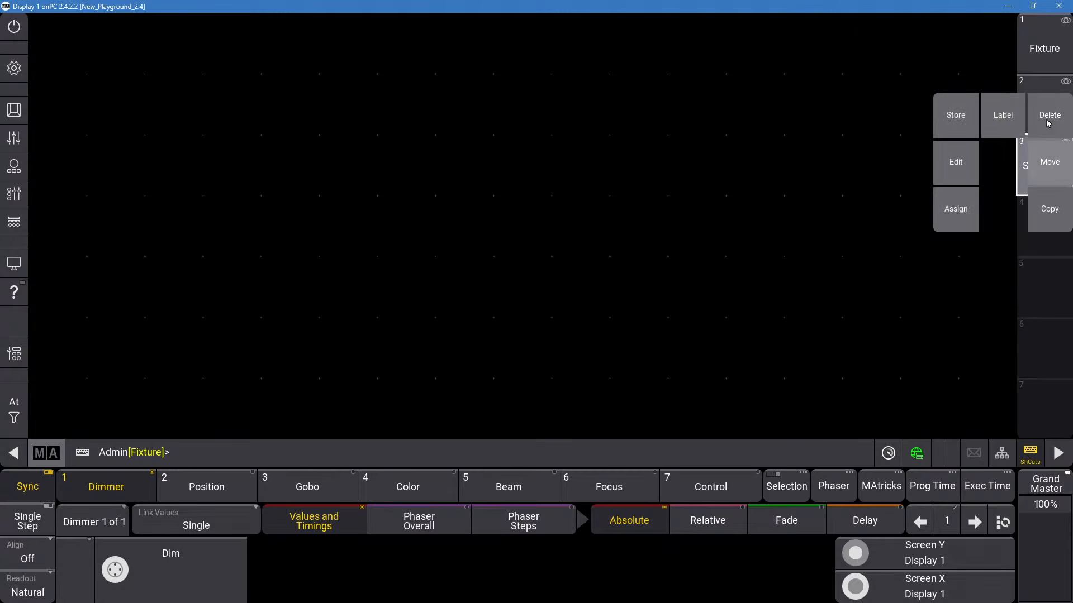
left_click(1049, 112)
right_click(1043, 106)
left_click(1053, 63)
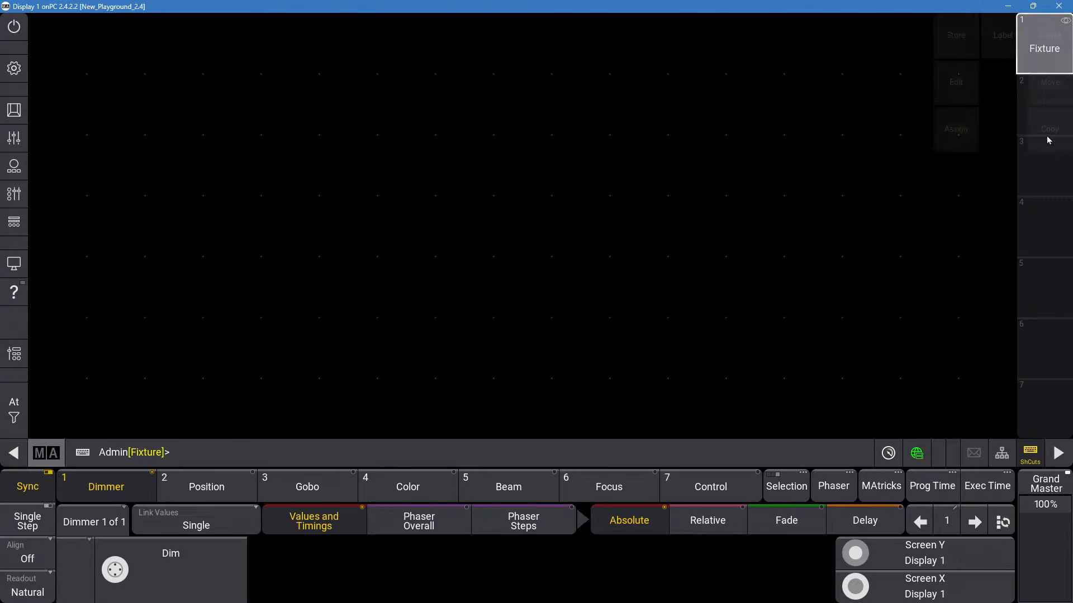
right_click(1043, 45)
left_click(1049, 34)
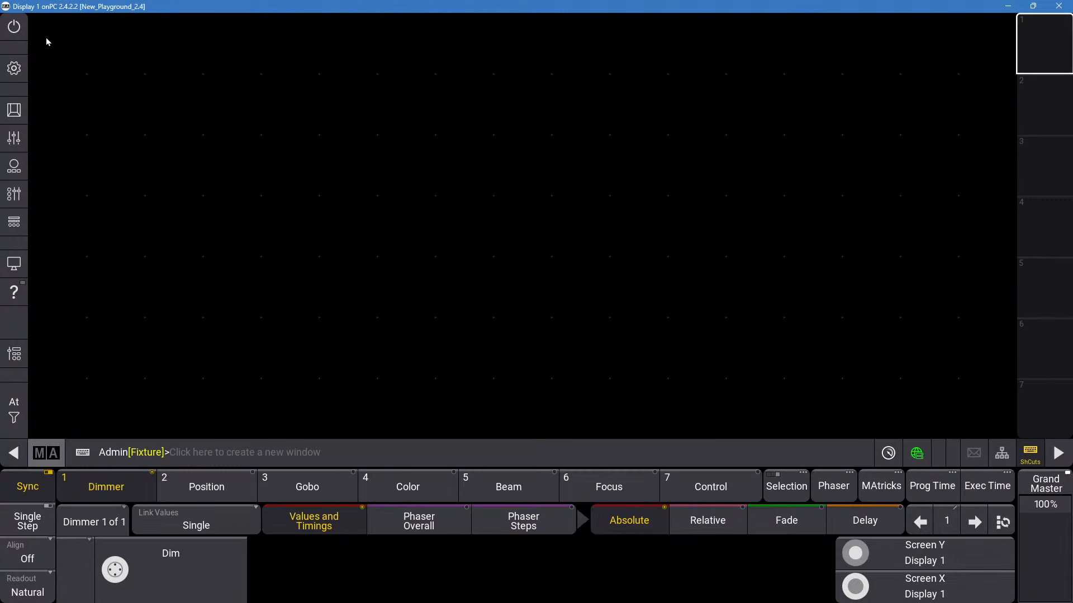
Add a Groups data pool window filling the empty Display 1 screen.
left_click(581, 143)
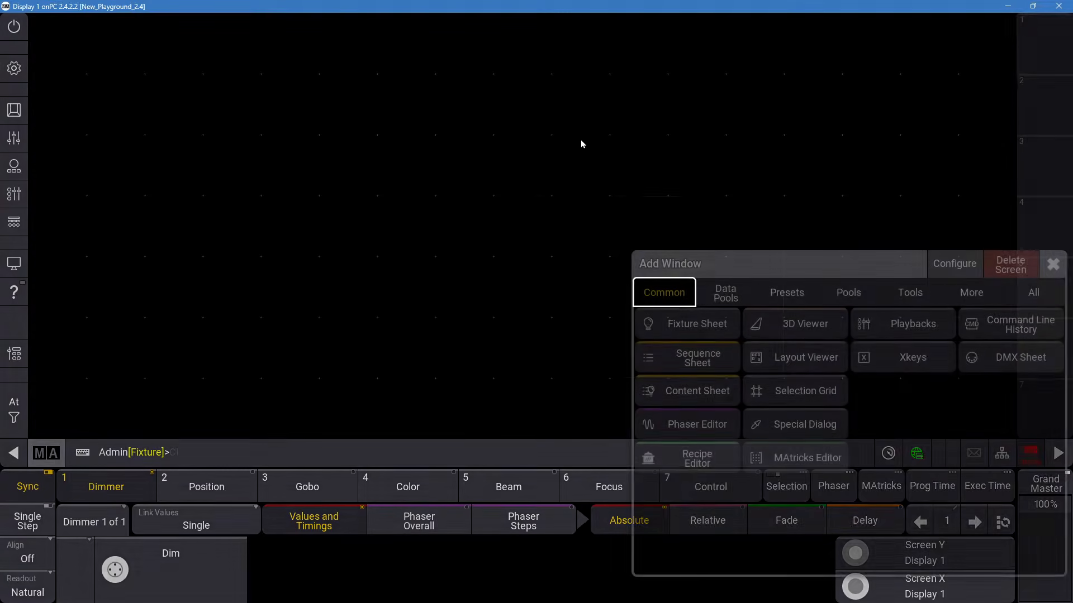
left_click(1050, 262)
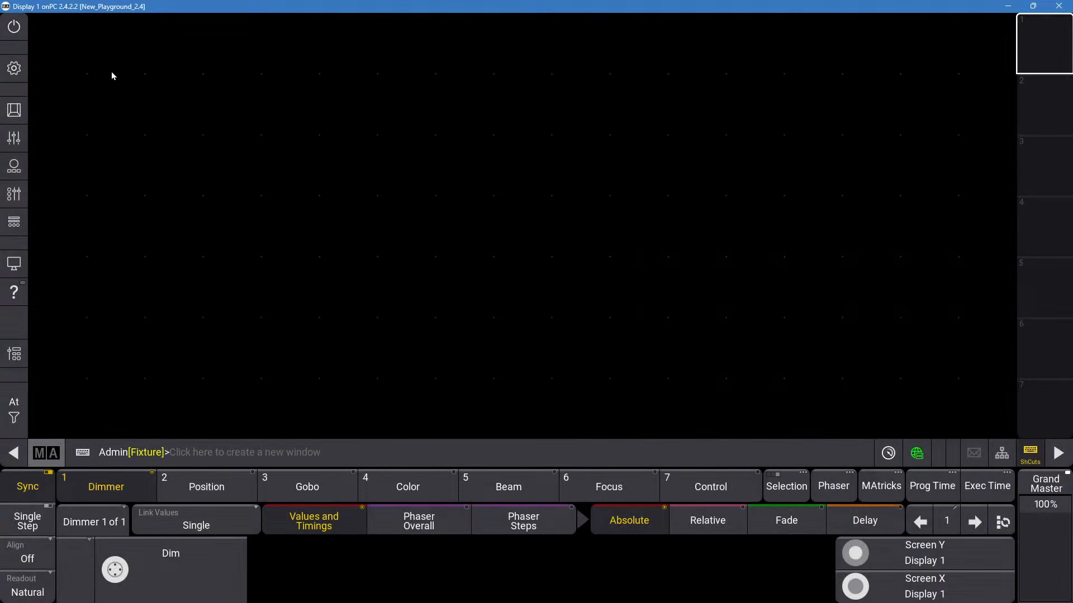
left_click(37, 30)
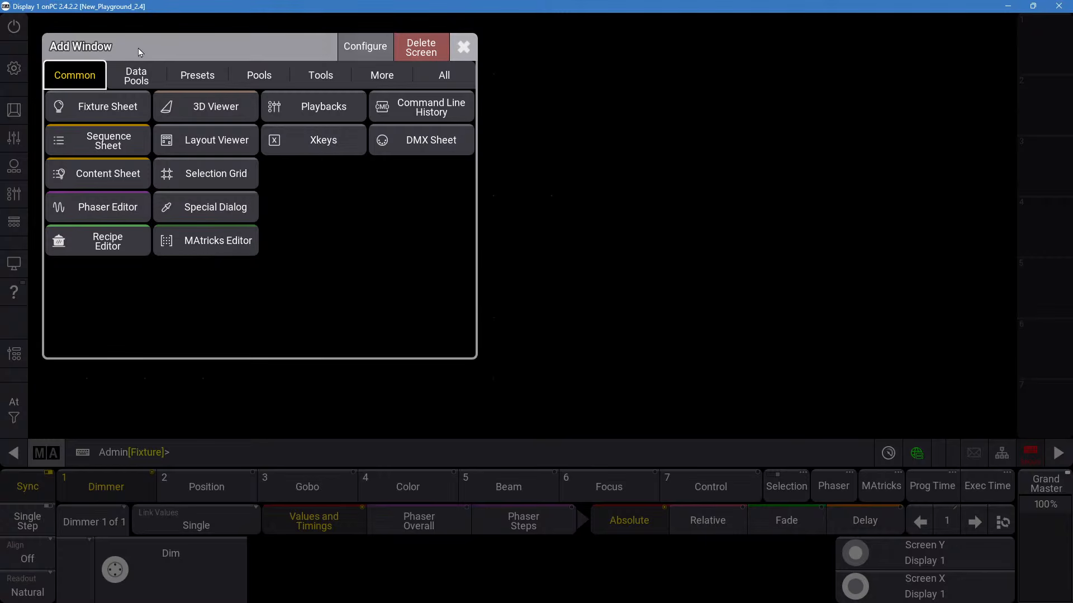
left_click(247, 80)
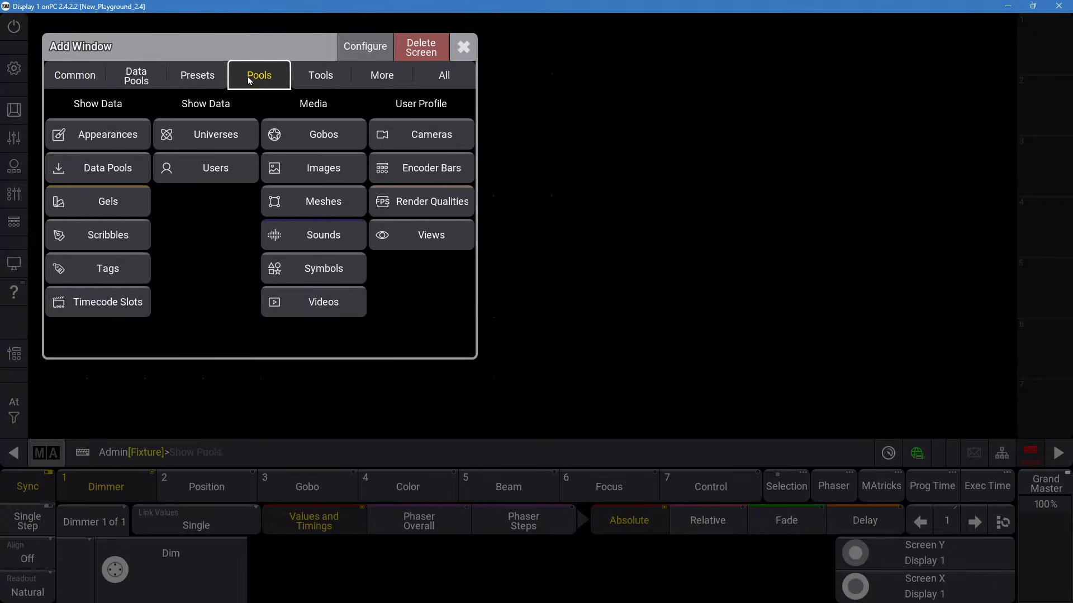
left_click(185, 85)
left_click(140, 85)
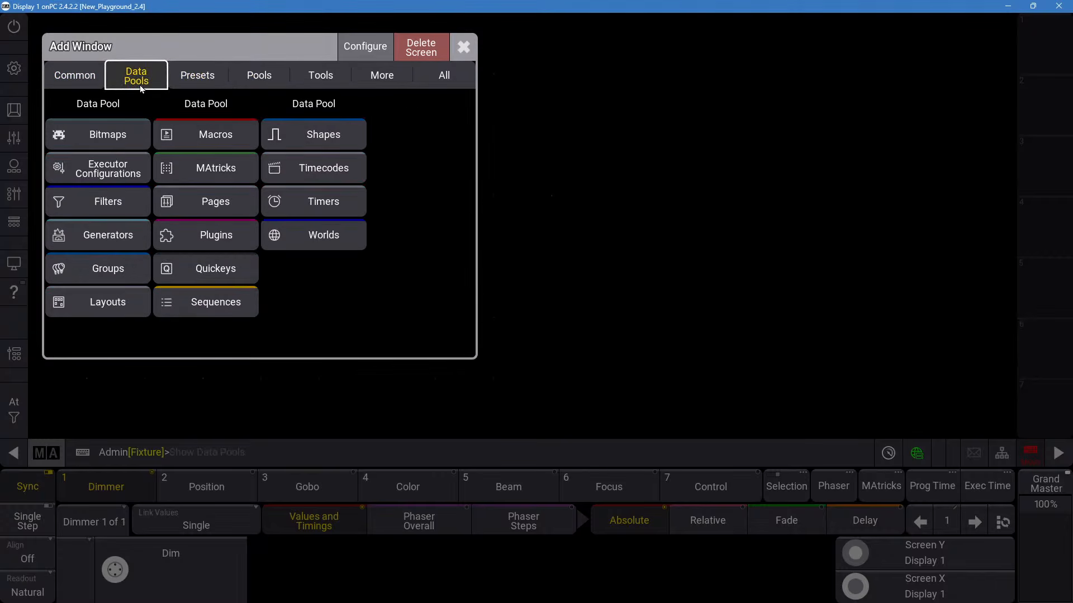
left_click(106, 269)
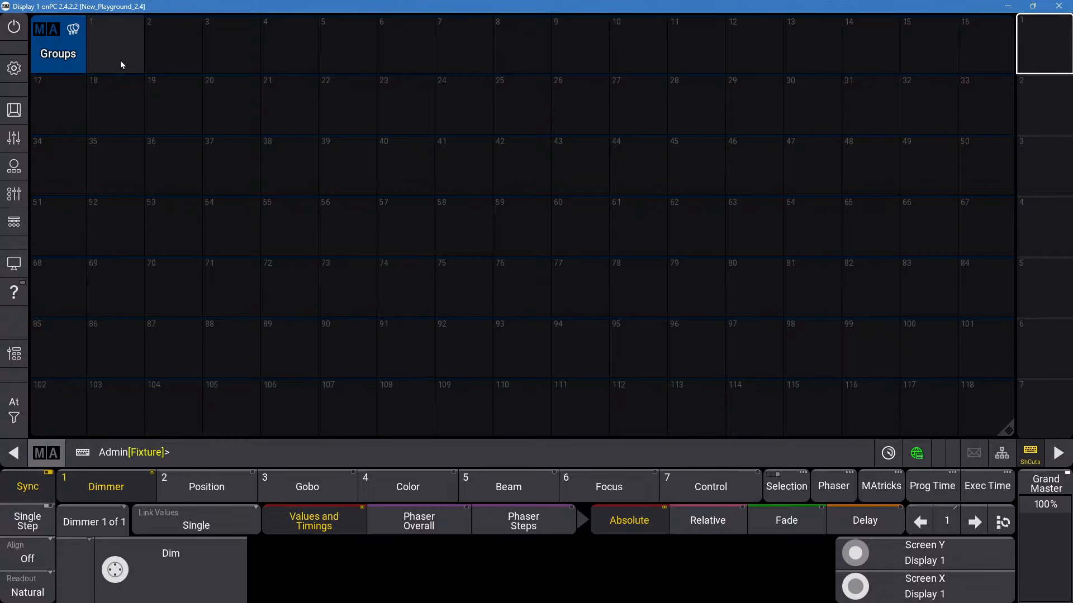
Store fixtures 101 through 110 as group 1 and label it All Spots.
left_click(270, 458)
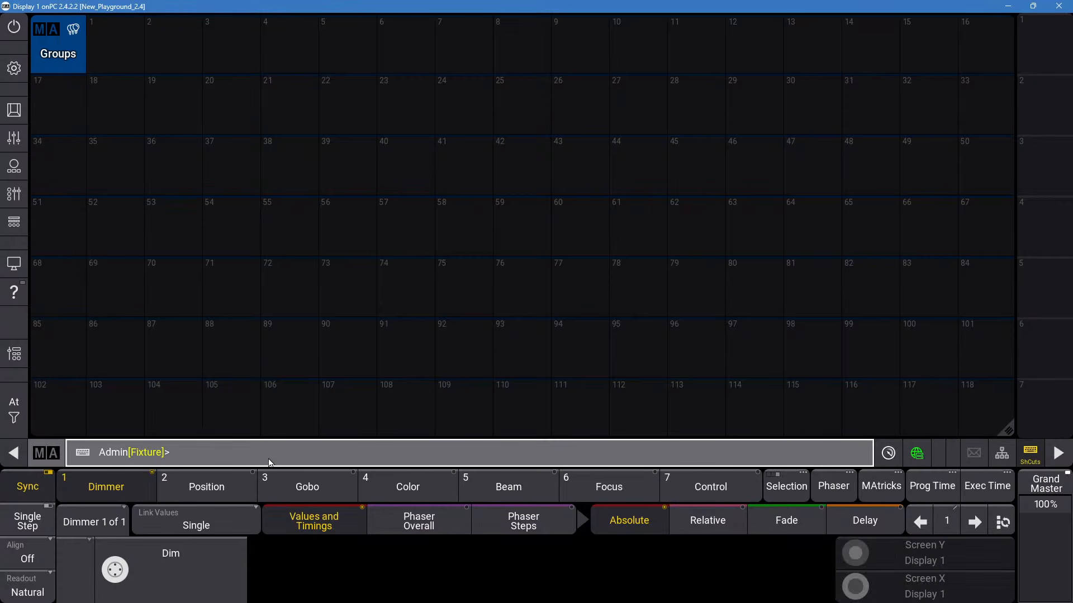
type("101 Thru")
type("110")
key("Return")
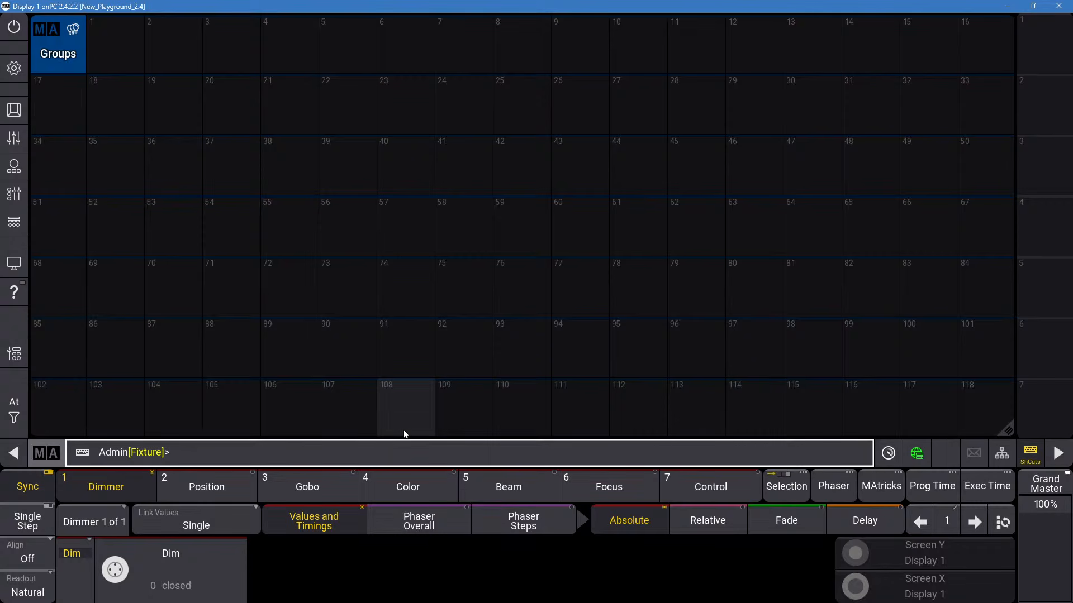
type("101")
type(" thru 110")
key("Return")
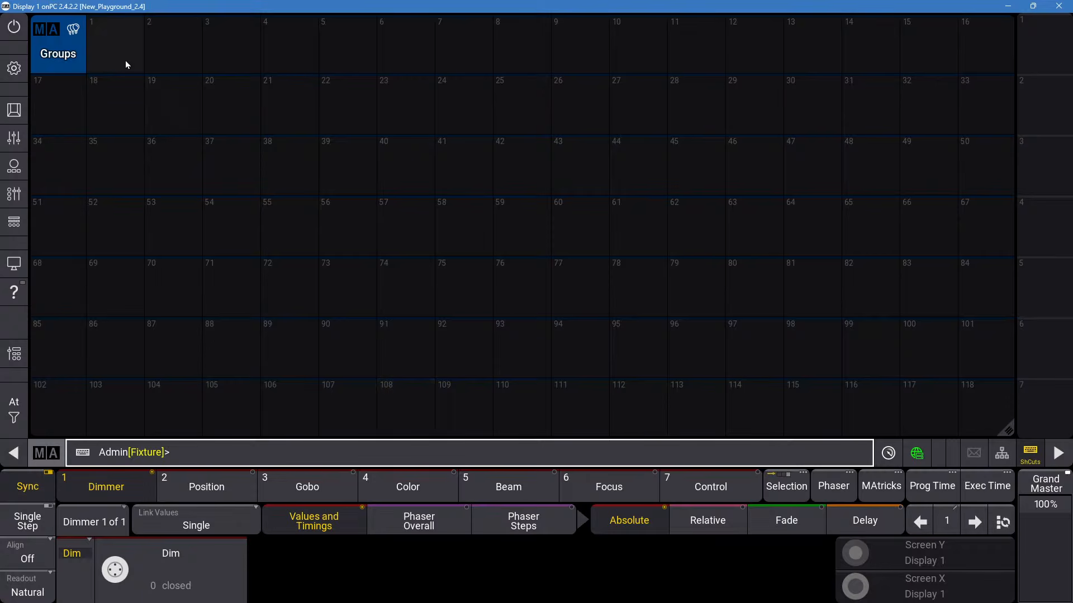
left_click_drag(125, 61, 106, 34)
type("All")
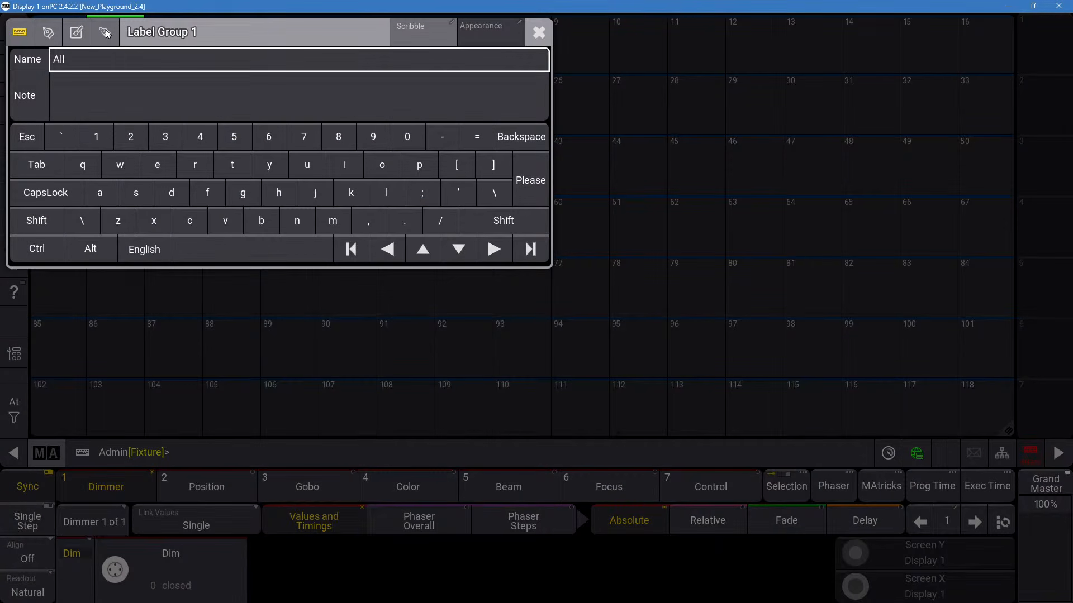
type(" Spots")
key("Return")
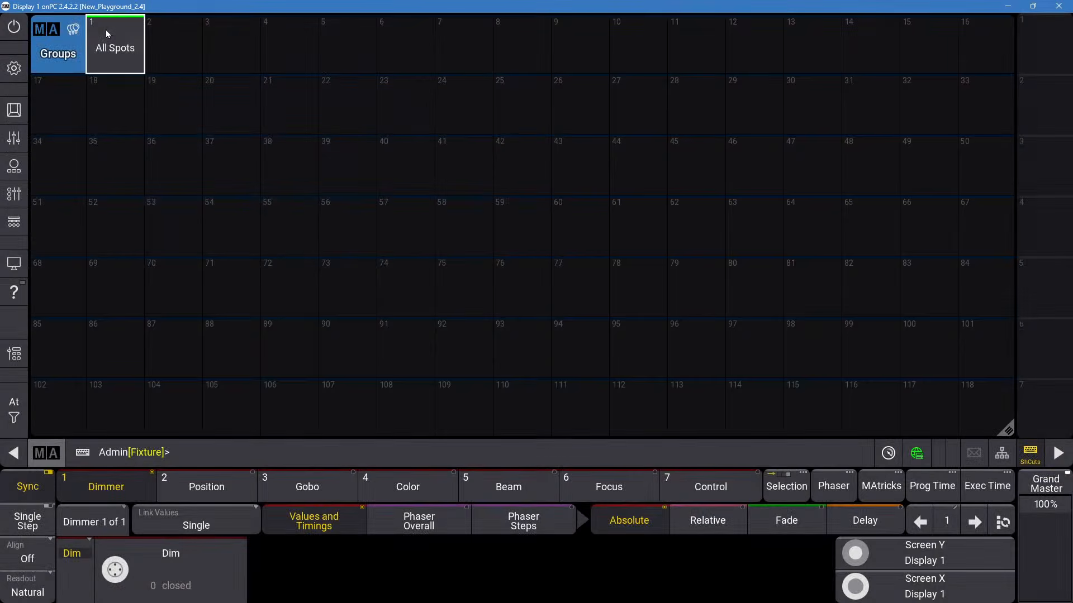
Clear the fixture selection and store a subset of the spot fixtures as group 2.
left_click(103, 28)
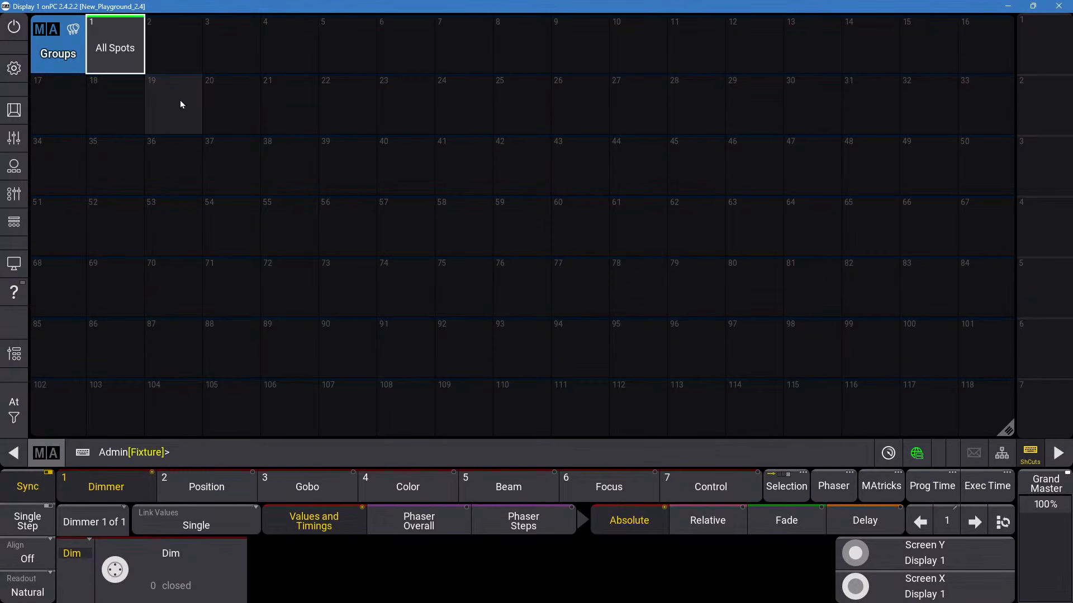
key("c")
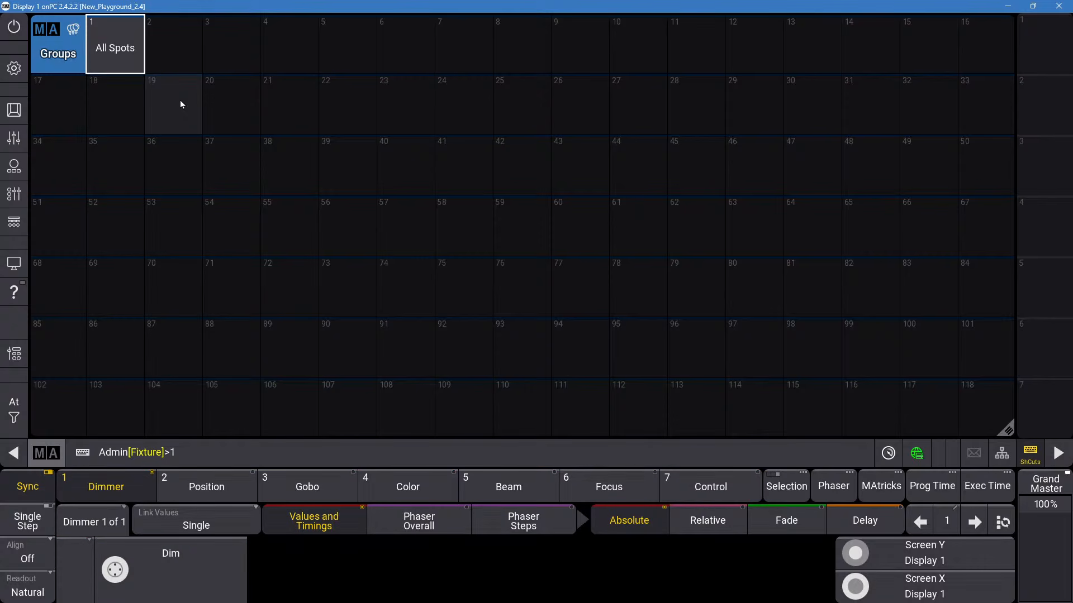
key("t")
key("Return")
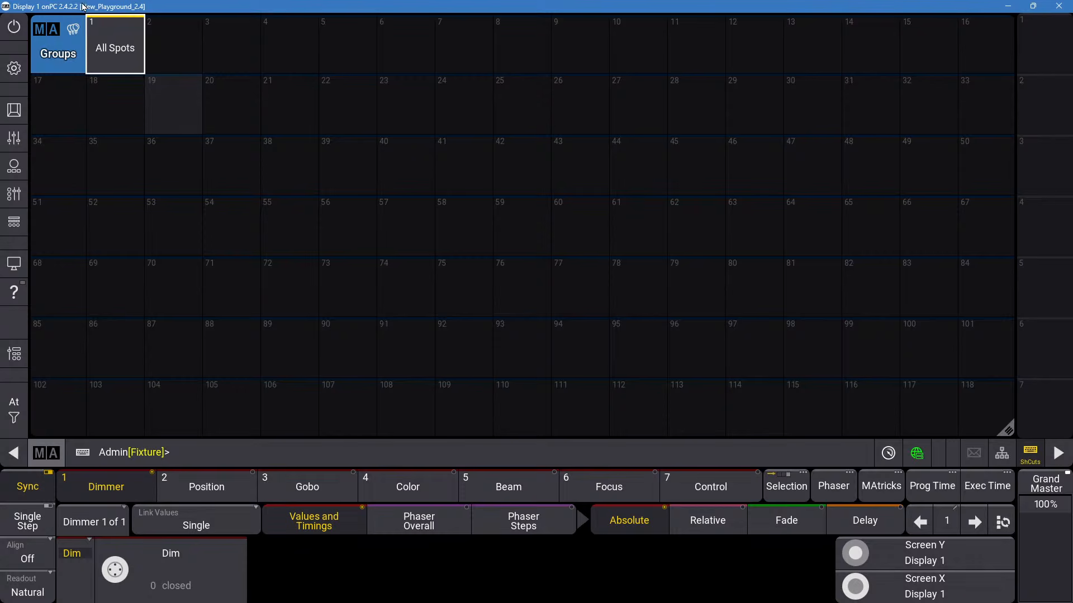
left_click_drag(163, 48, 128, 45)
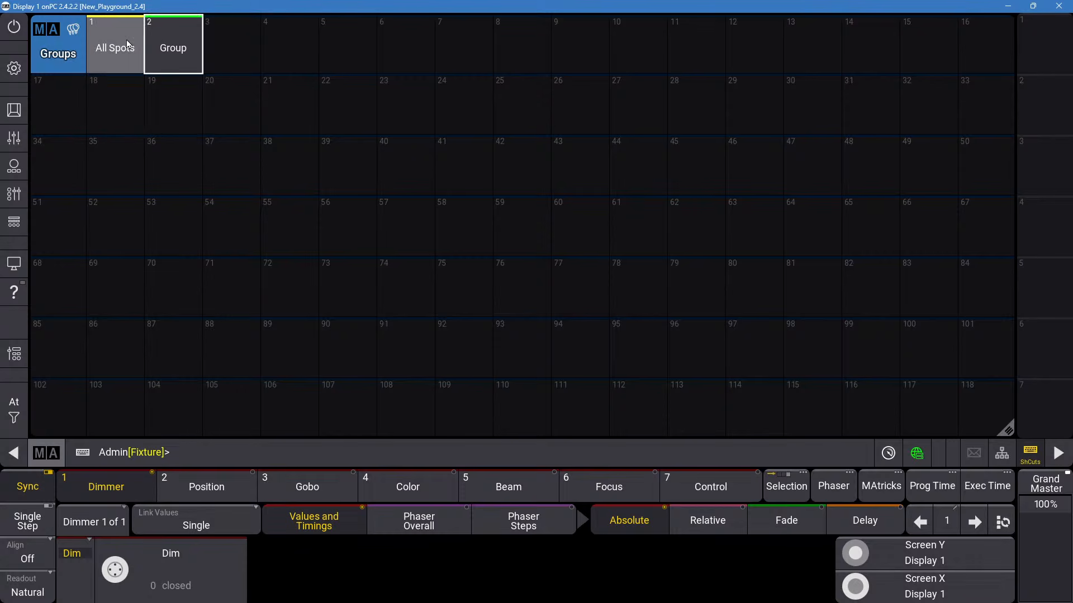
Select the following range of spot fixtures and store it as group 3.
key("BackSpace")
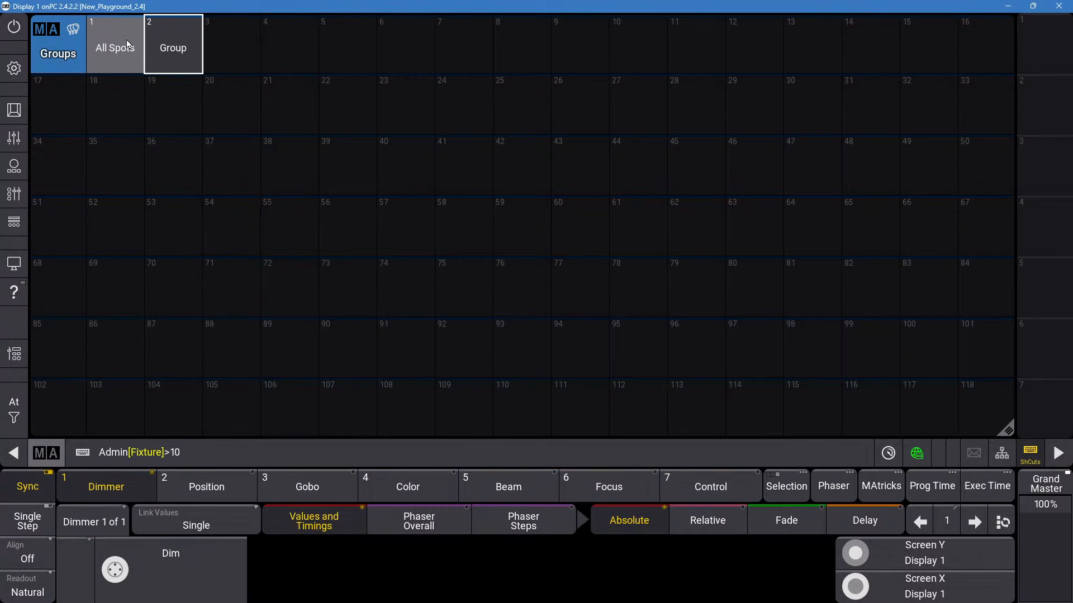
type("Thru 15")
key("Return")
left_click_drag(230, 65, 193, 45)
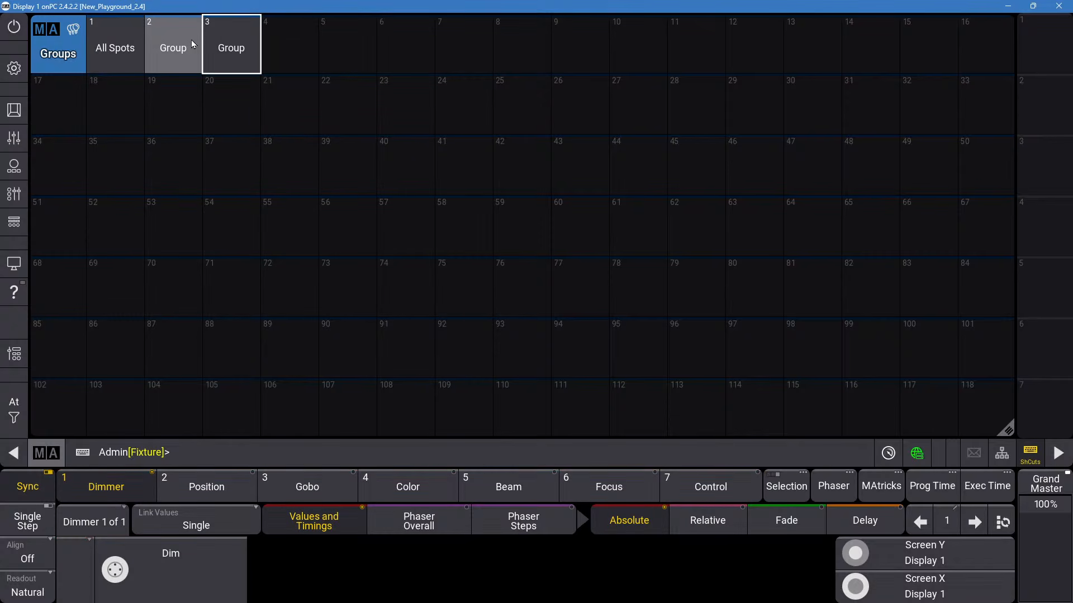
Store fixtures 107 through 110 as group 4.
type("107 Thru")
type("110")
key("Return")
left_click_drag(280, 61, 243, 34)
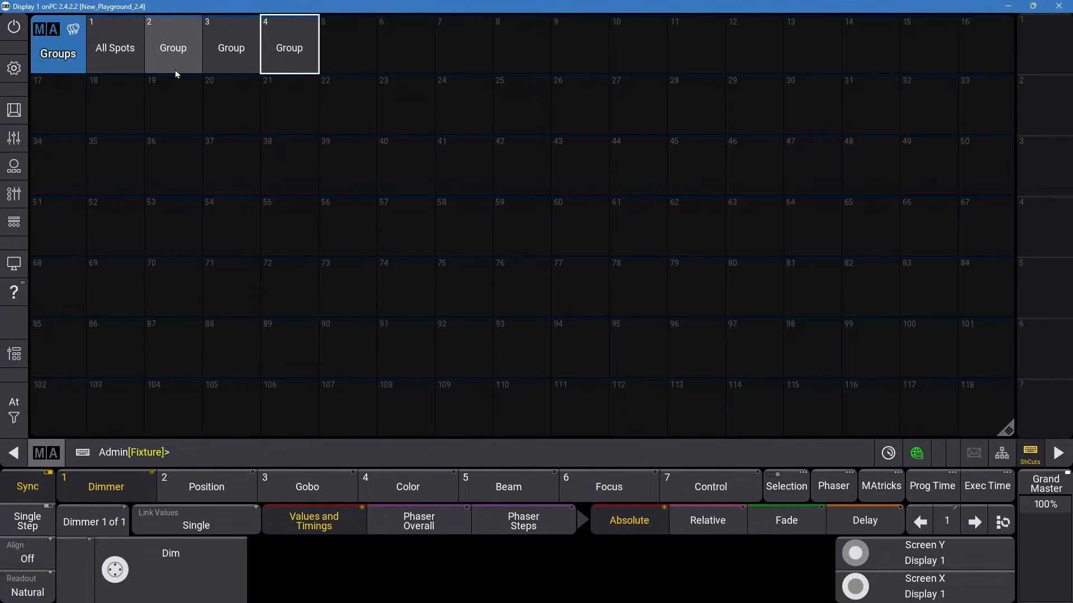
Label group 2 Back Sky.
left_click_drag(176, 70, 178, 46)
type("Ba")
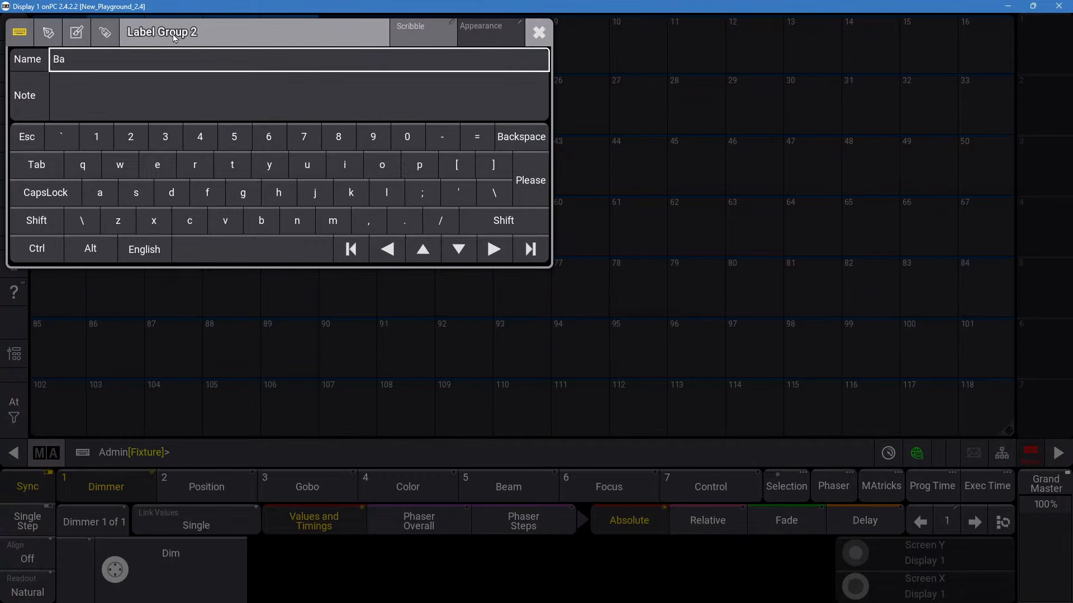
type("ck Air Spots")
key("BackSpace")
key("BackSpace")
key("BackSpace")
key("BackSpace")
key("BackSpace")
key("BackSpace")
key("BackSpace")
key("BackSpace")
key("BackSpace")
type("Sp")
key("BackSpace")
type("ky")
key("Return")
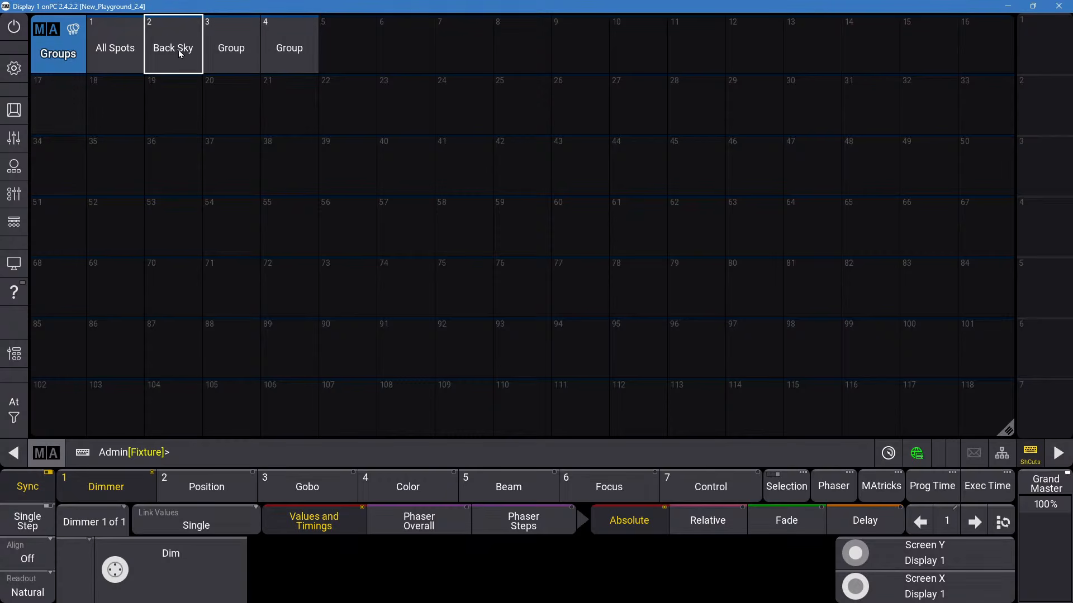
Extend the label of group 2 to Back Sky Spots.
mouse_move(179, 51)
left_mouse_down()
mouse_move(191, 102)
mouse_move(175, 42)
left_mouse_up()
left_click(188, 65)
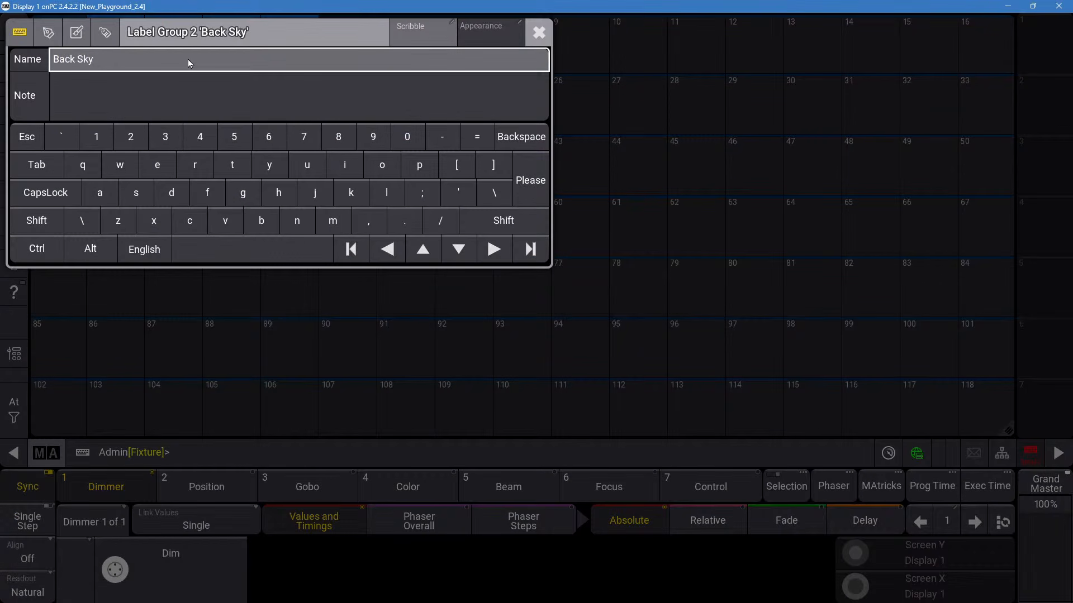
type("Spots")
key("Return")
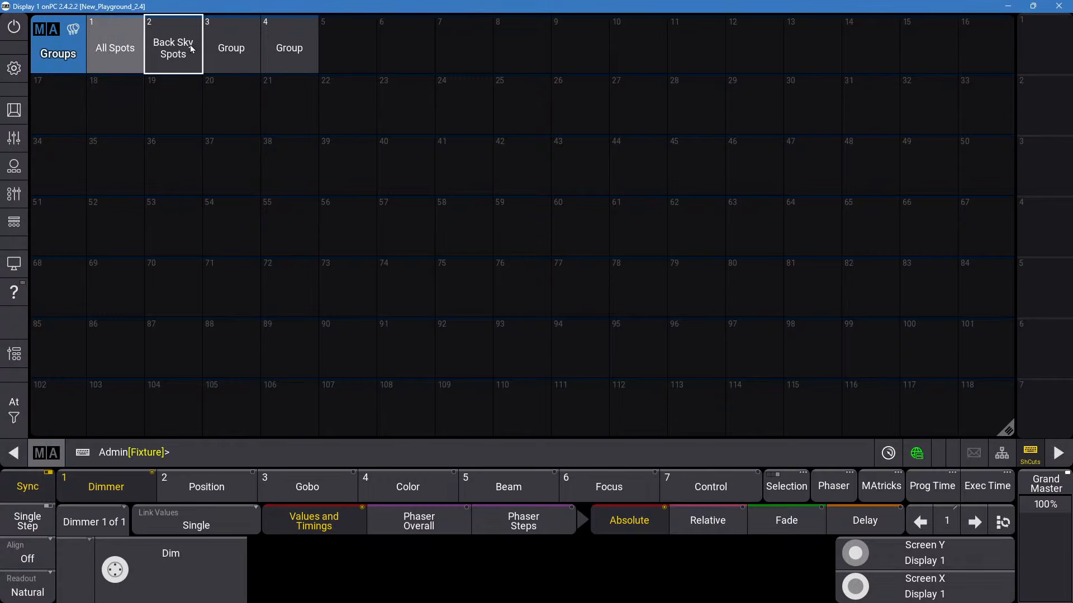
Label group 3 Mid Sky Spots and group 4 Front Sky Spots.
left_click_drag(219, 53, 236, 26)
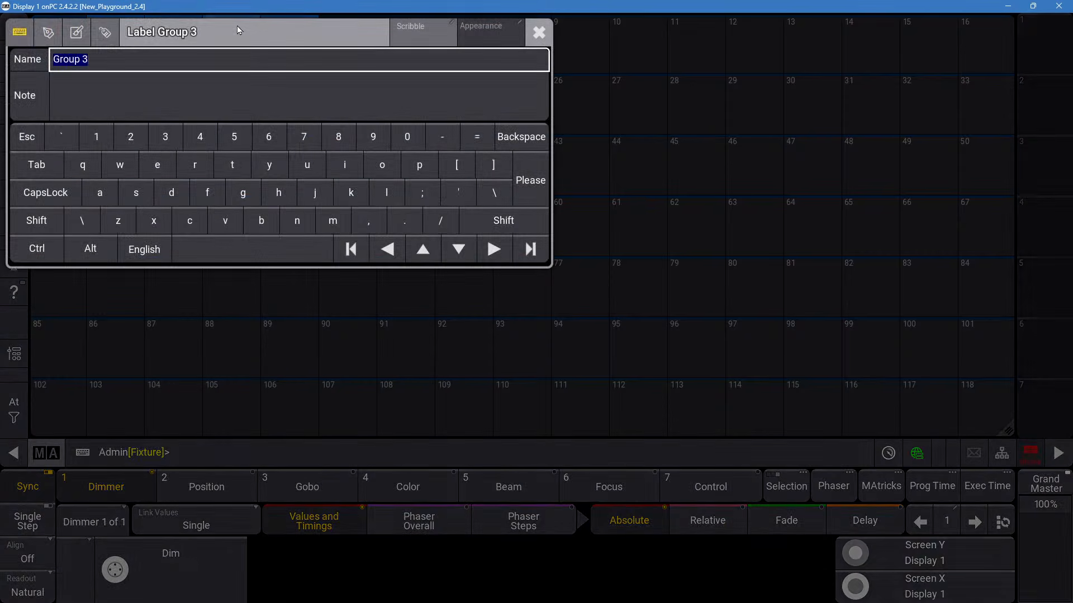
type("Mi")
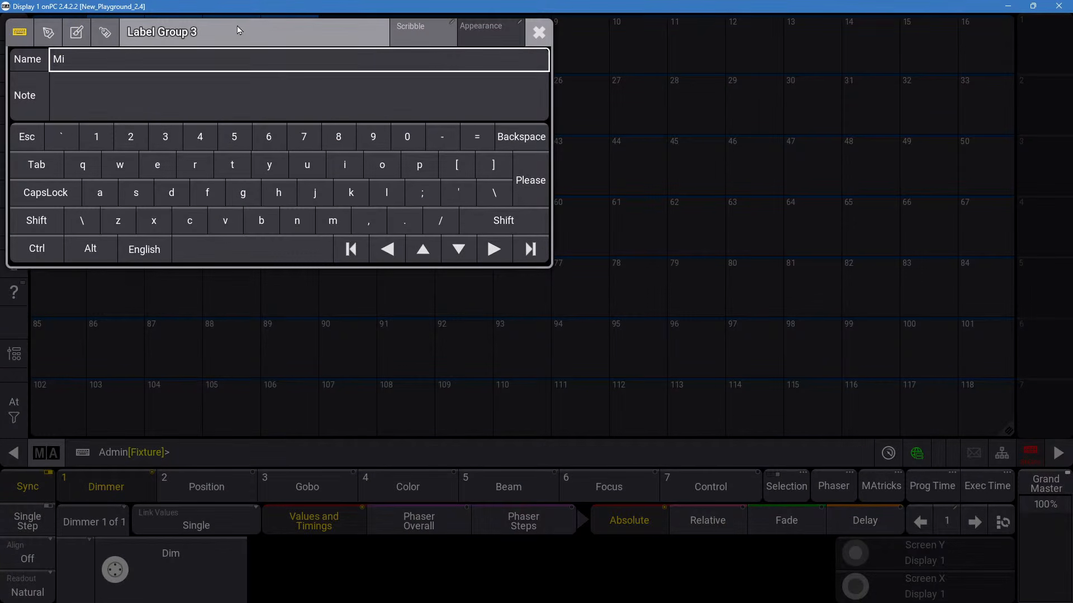
type("d Sky Spots")
key("Return")
mouse_move(284, 47)
left_mouse_down()
mouse_move(279, 132)
mouse_move(280, 35)
mouse_move(270, 40)
left_mouse_up()
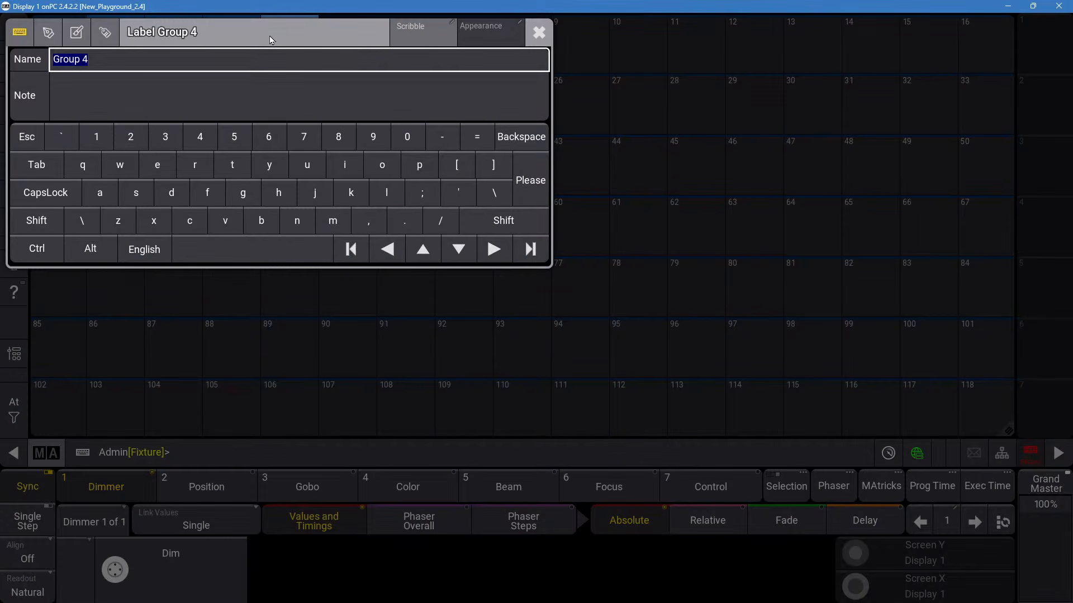
type("Front Sky Spots")
key("Return")
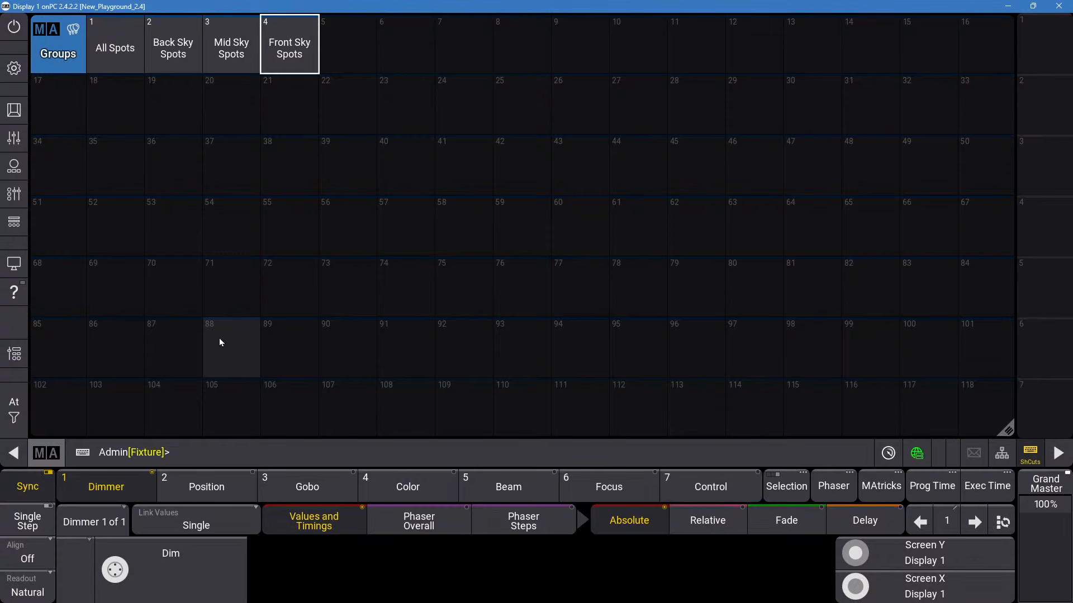
Store fixtures 110 through 117 as group 5 and open its label for editing.
type("110t117")
key("Return")
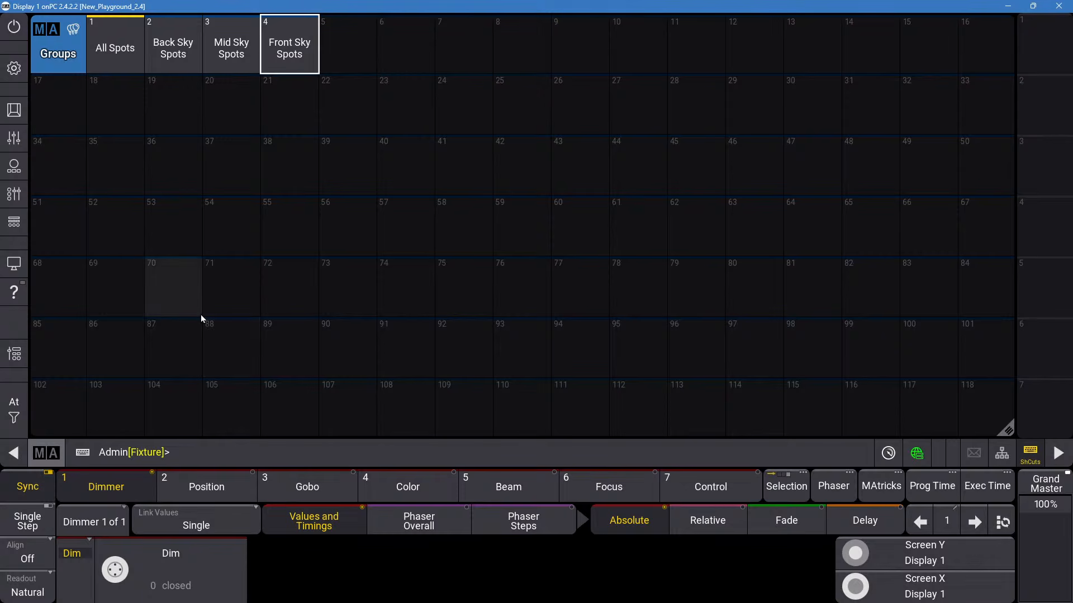
left_click(355, 52)
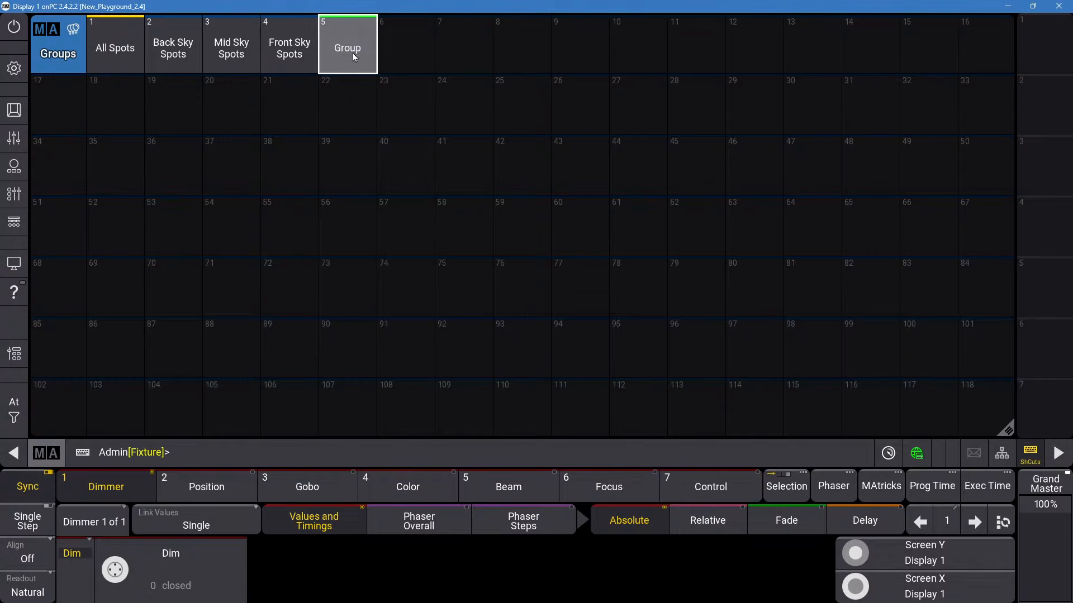
left_click_drag(347, 56, 357, 45)
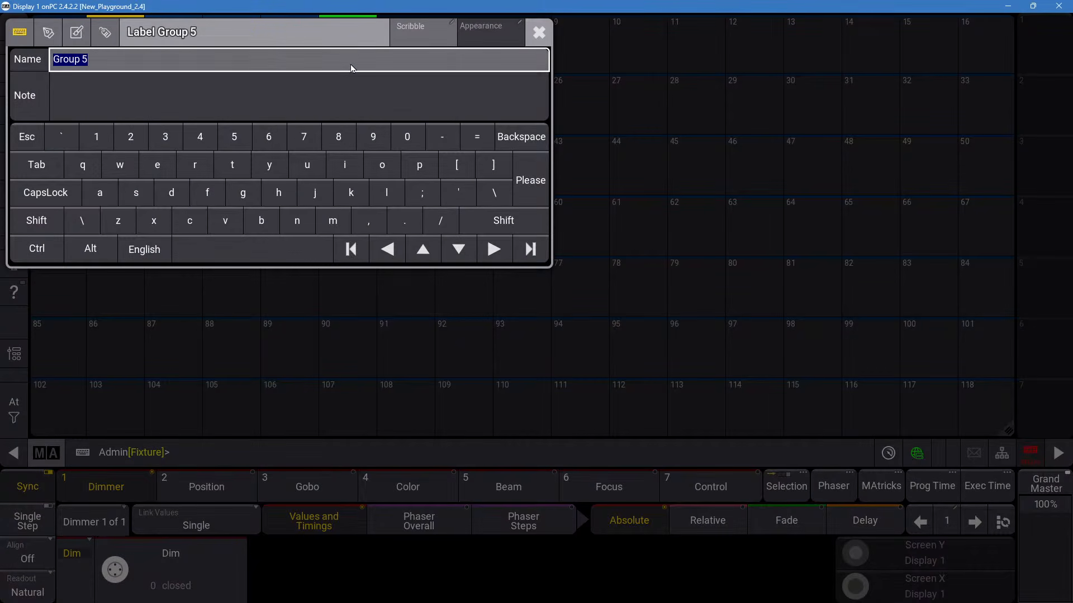
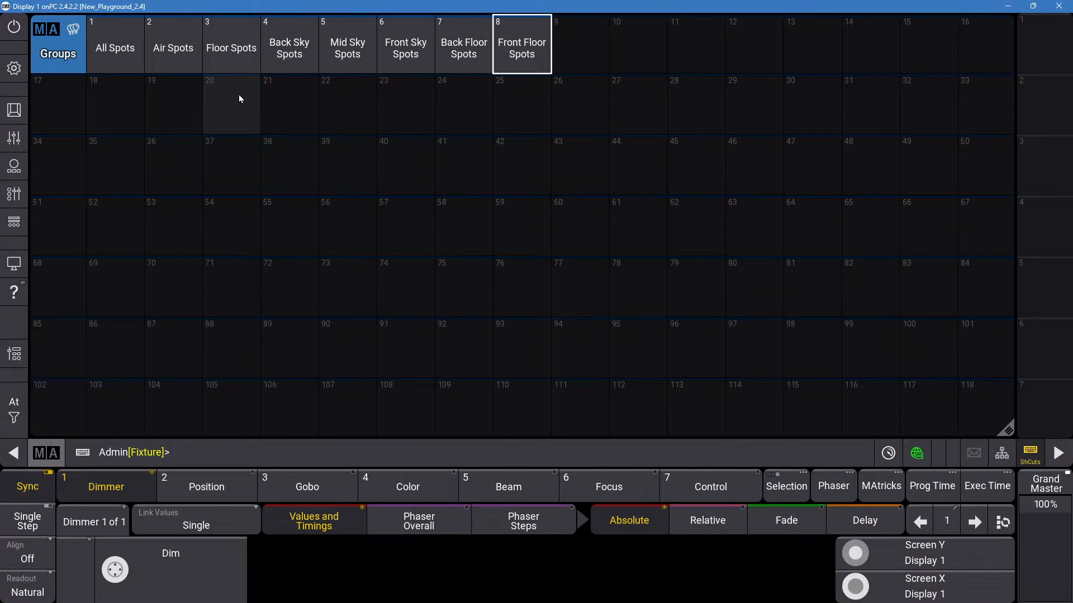
Store fixtures 201 through 212 as group 9 and label it All Washes.
type("201 Thru 212")
key("Return")
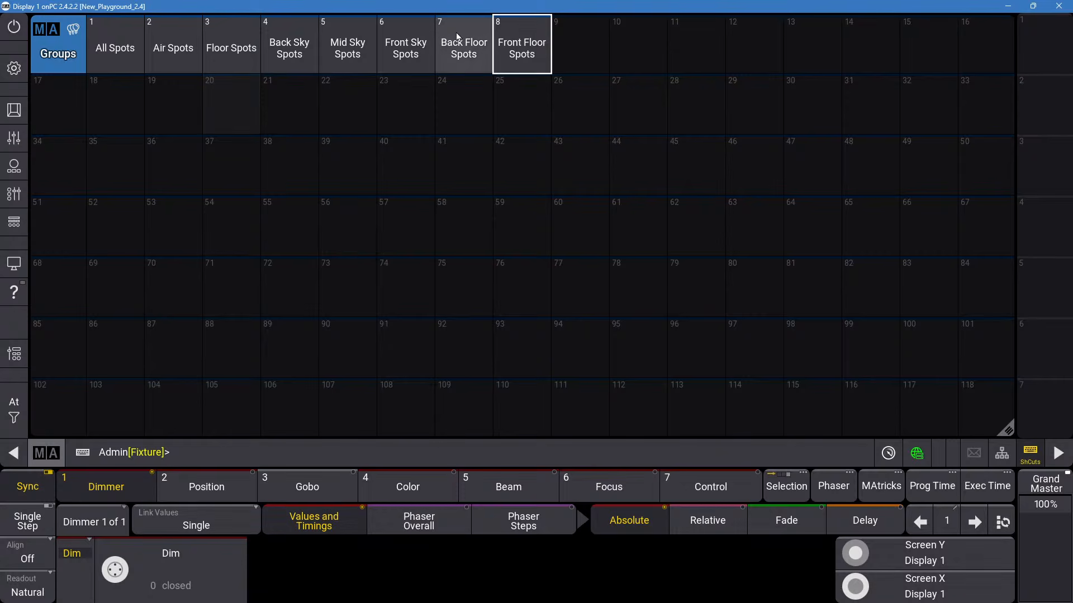
left_click(564, 53)
left_click(537, 50)
left_click(580, 47)
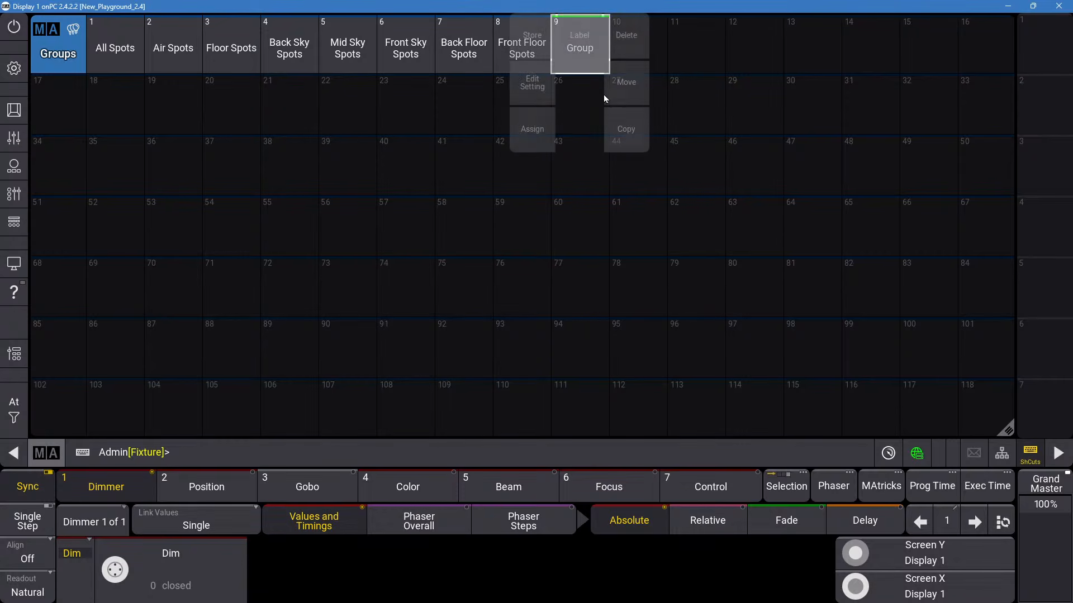
left_click(558, 39)
type("All Washes")
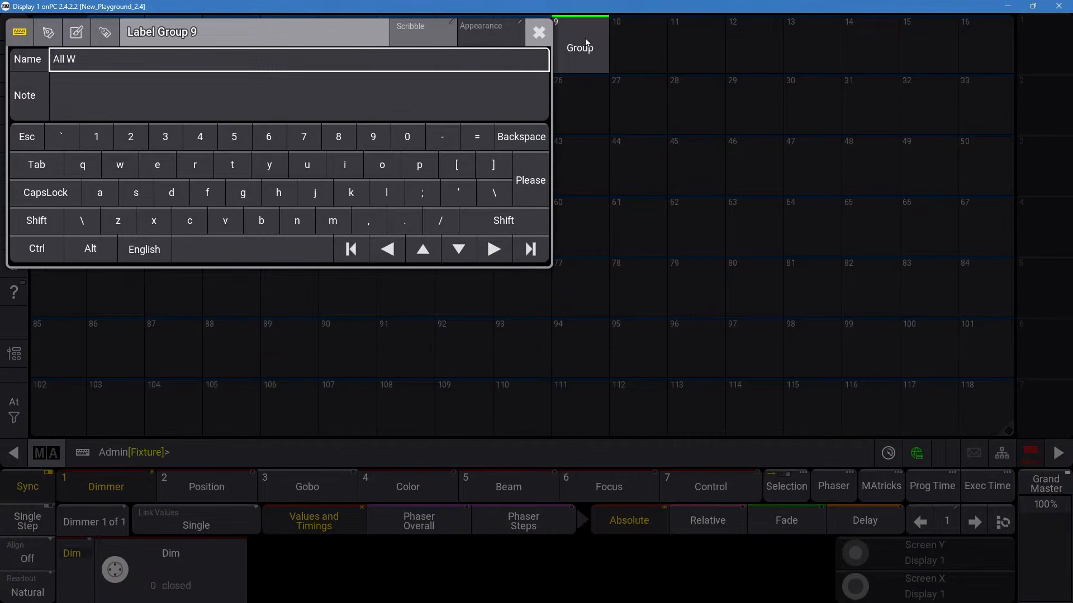
key("Return")
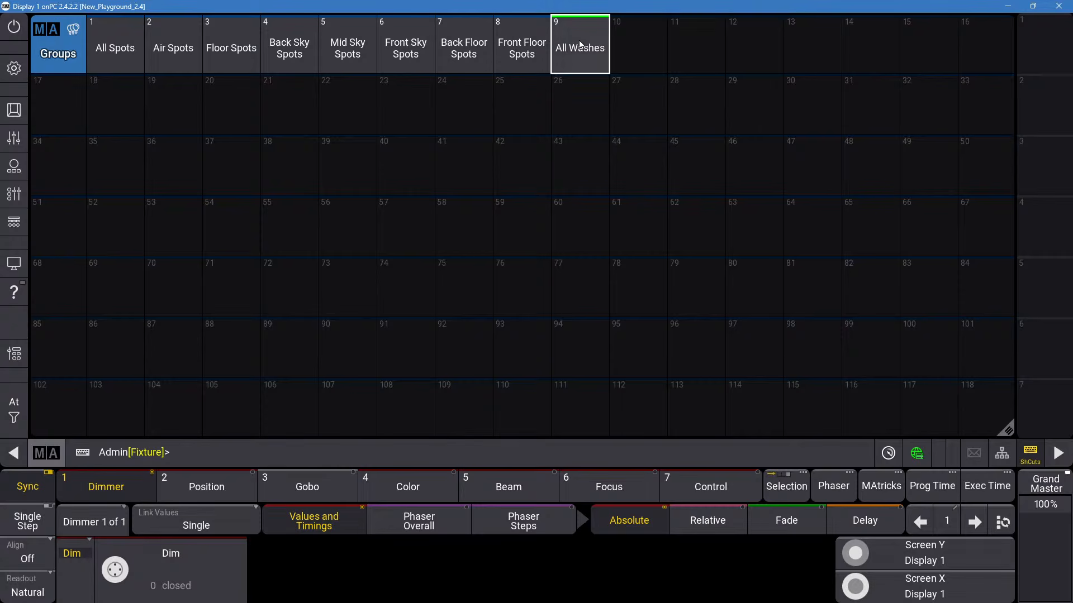
Move the All Washes group to slot 18 in the second row of the group pool.
left_click(587, 43)
left_click(623, 83)
left_click(102, 87)
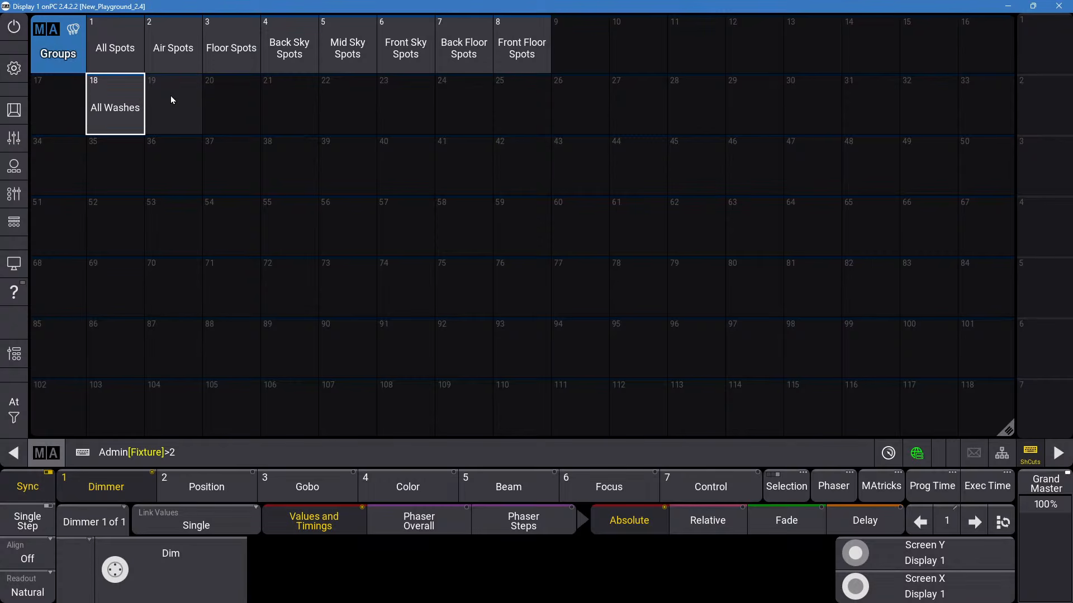
Store fixtures 201 through 204 as group 19 beside the All Washes group.
type("01 Thru 204")
key("Return")
left_click_drag(171, 96, 123, 56)
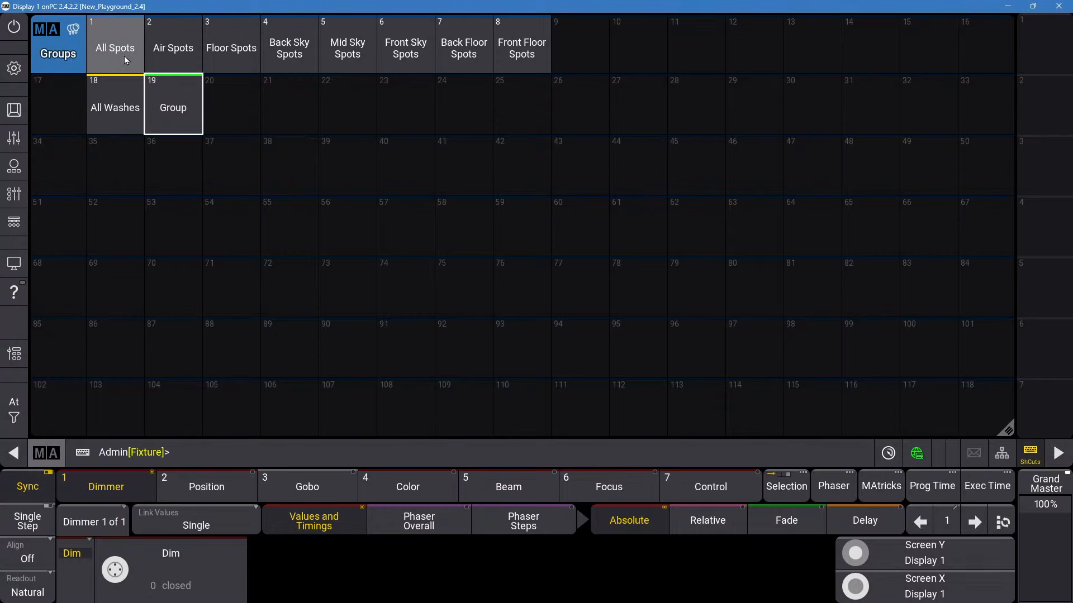
Store the next set of wash fixtures, starting at fixture 205, as group 20.
type("201t")
key("BackSpace")
key("BackSpace")
key("BackSpace")
key("BackSpace")
key("BackSpace")
key("BackSpace")
type("5t205")
key("Return")
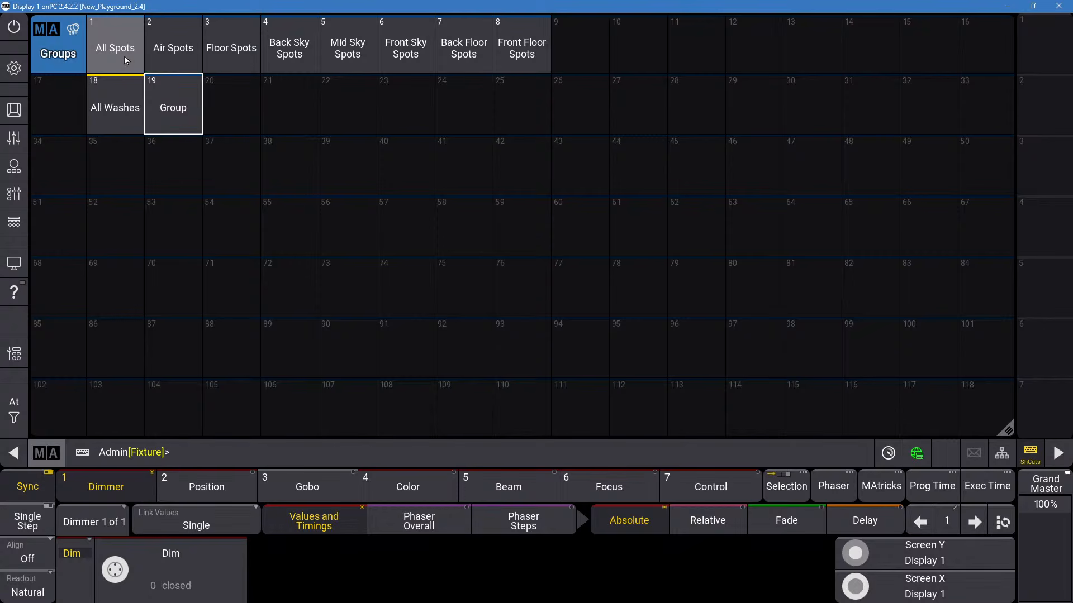
left_click(248, 118)
left_click(179, 52)
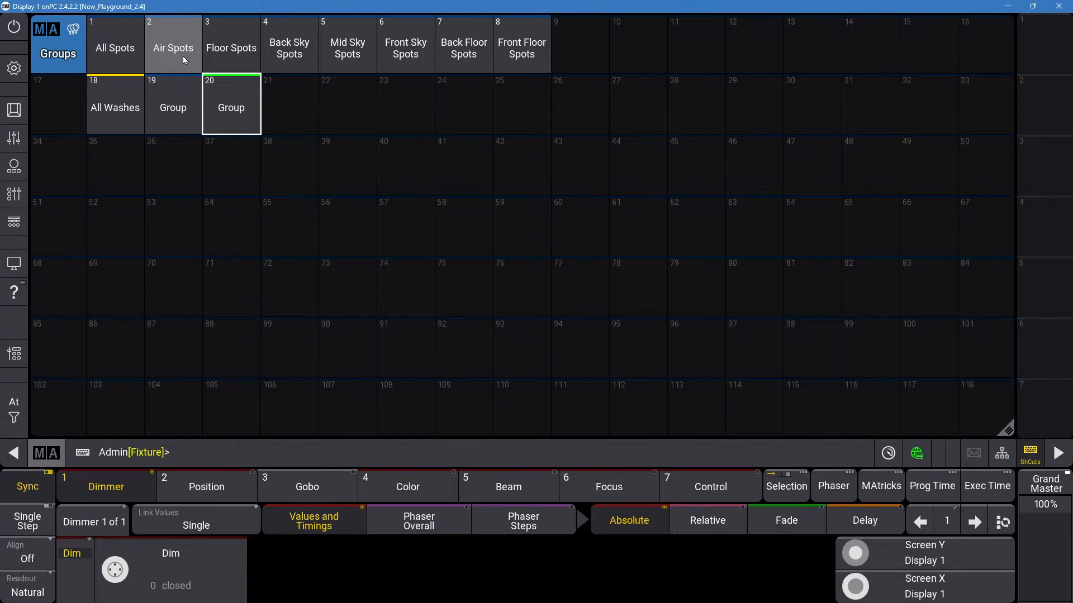
Store the remaining wash fixtures from 209 onward as group 21.
type("c209t")
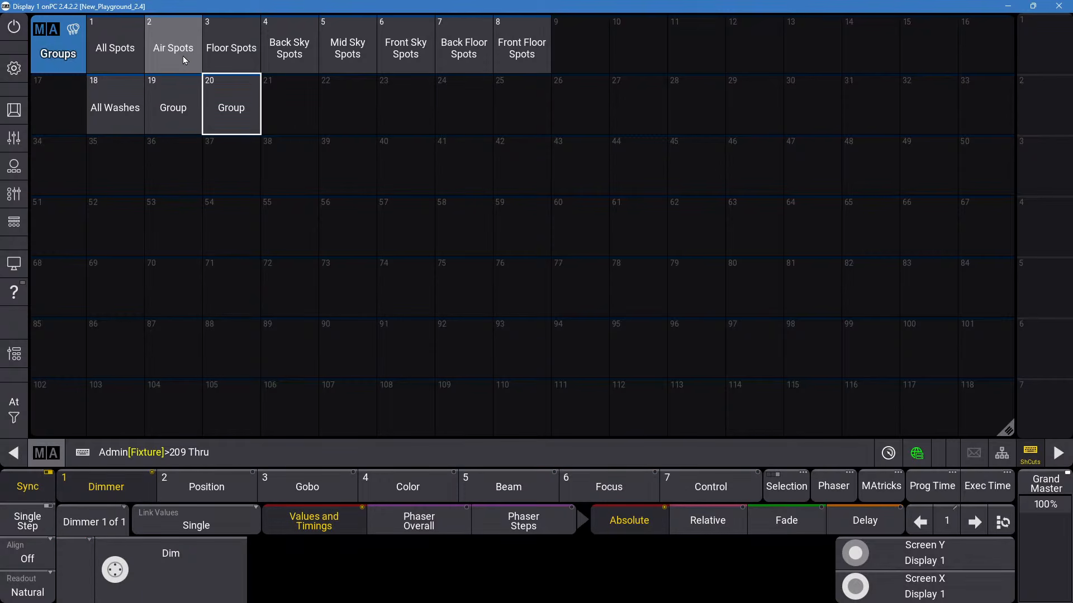
key("Return")
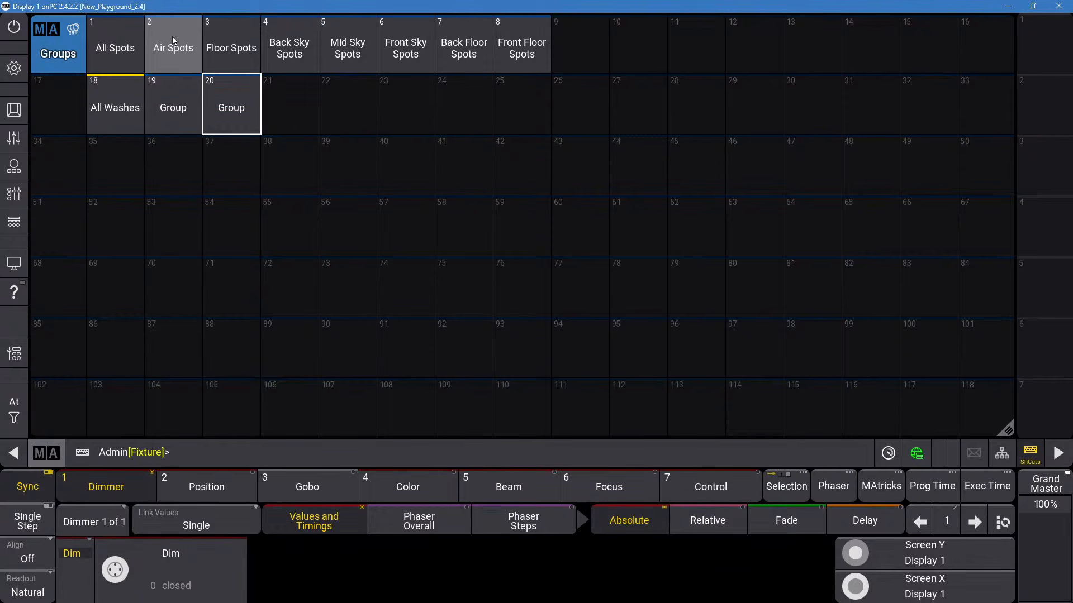
left_click_drag(280, 116, 246, 56)
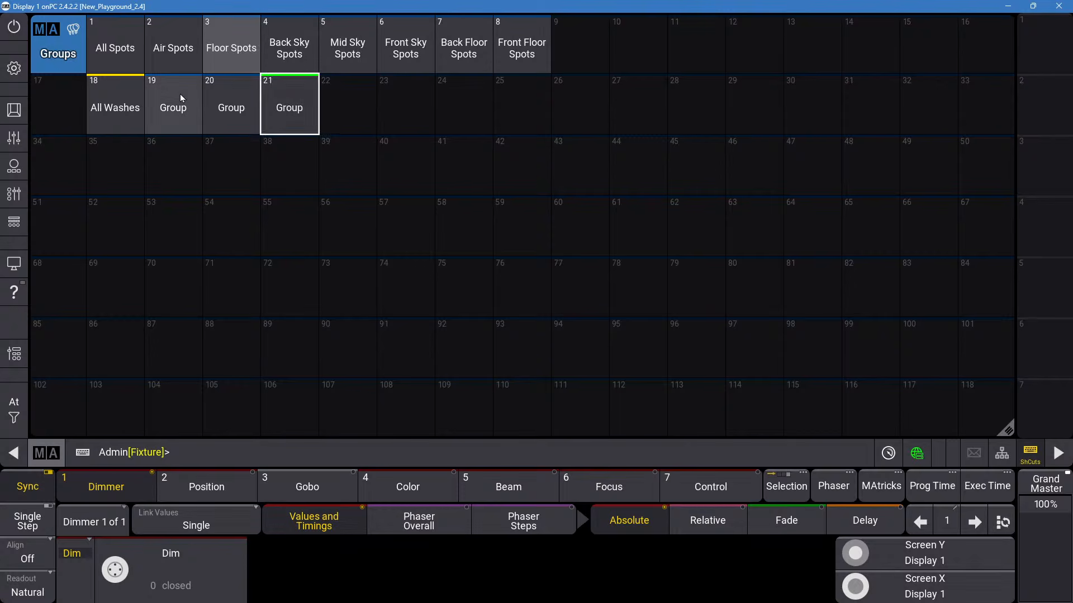
Label group 19 Back Washes, group 20 Mid Washes and group 21 Front Washes, and clear the fixture selection.
left_click_drag(176, 103, 169, 61)
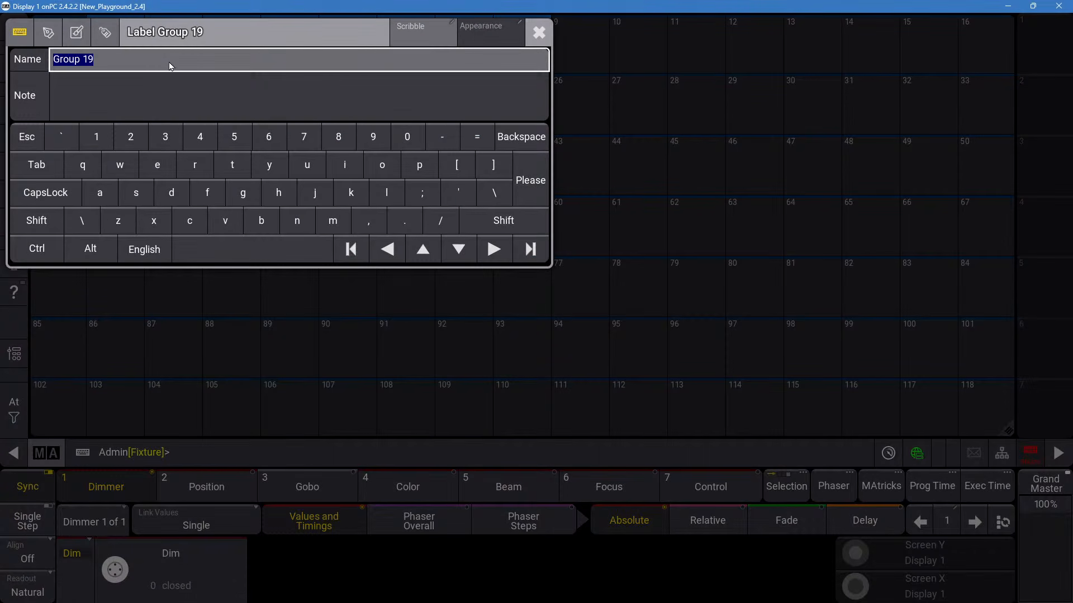
type("Back Washes")
key("Return")
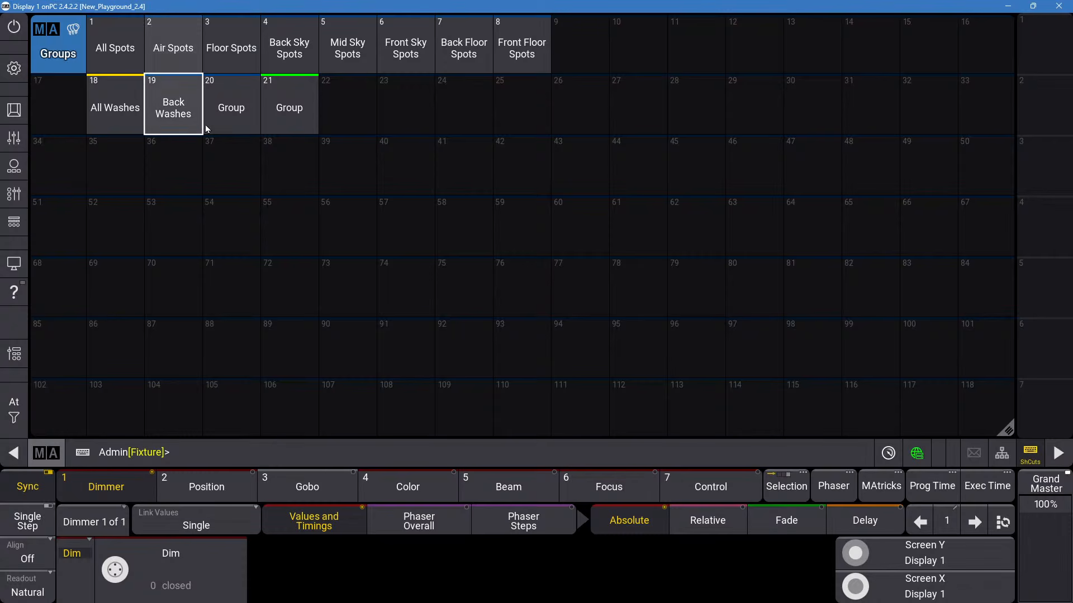
left_click_drag(206, 125, 234, 63)
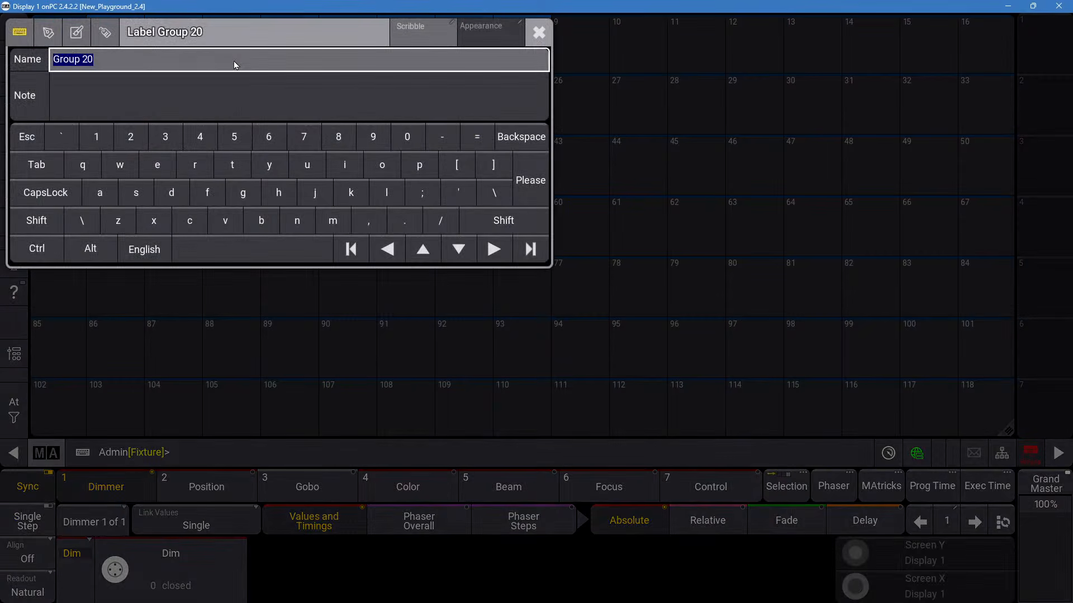
type("Mid Washes")
key("Return")
left_click_drag(299, 120, 282, 60)
type("Front Washes")
key("Return")
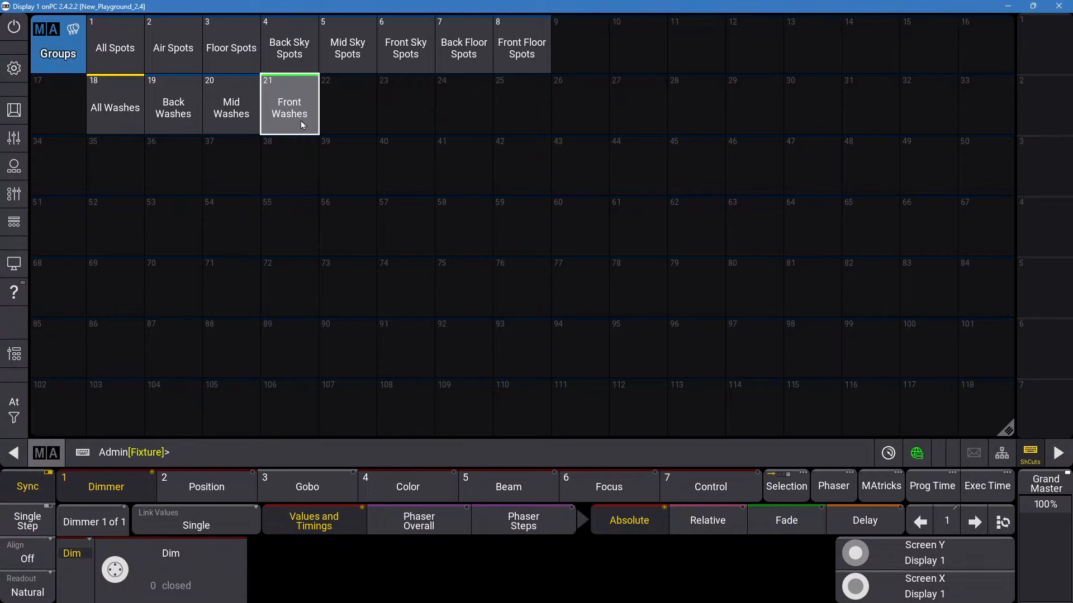
key("c")
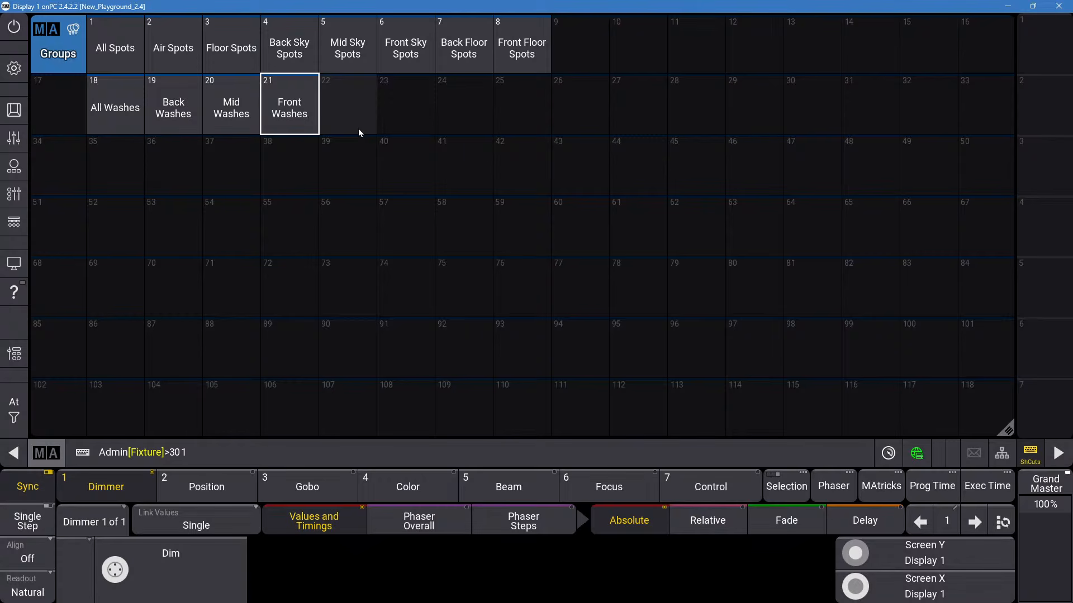
key("BackSpace")
key("BackSpace")
key("BackSpace")
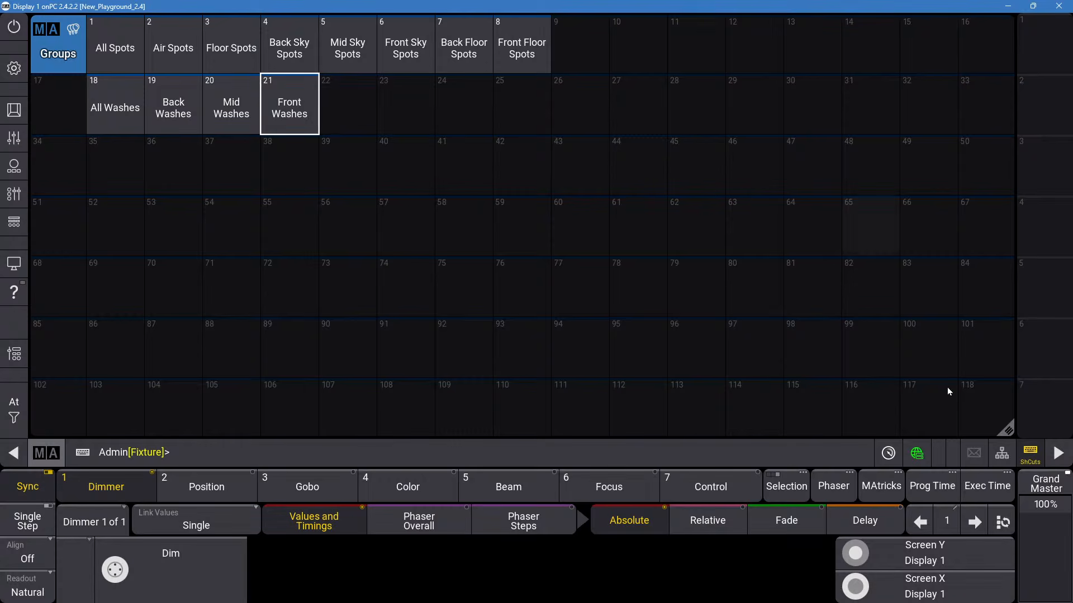
Fix the Groups pool at its current width of 17 columns and narrow its window to about half the display.
left_click(46, 51)
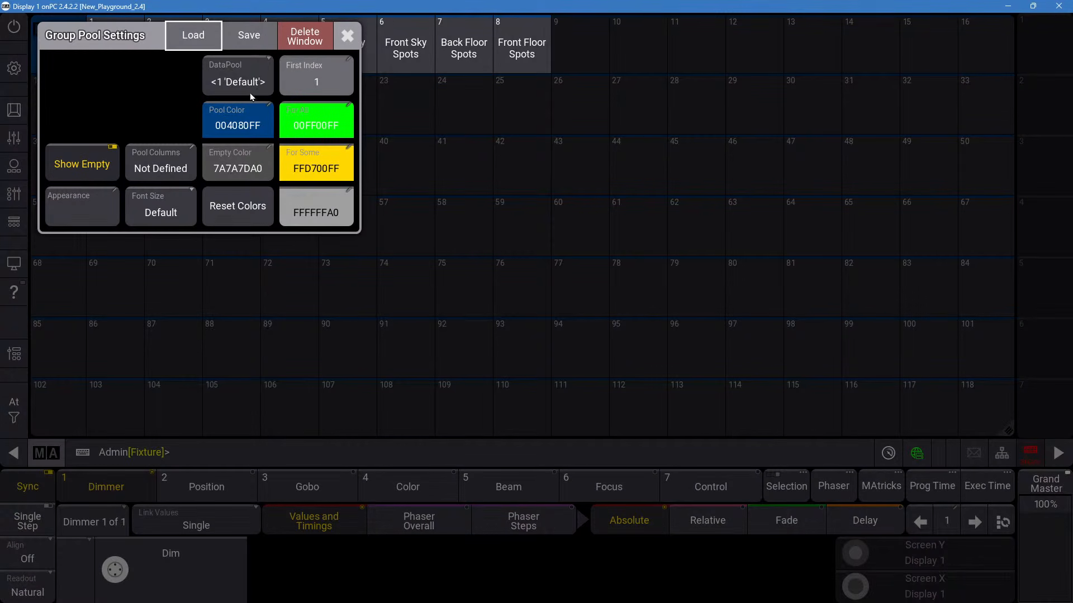
left_click(154, 155)
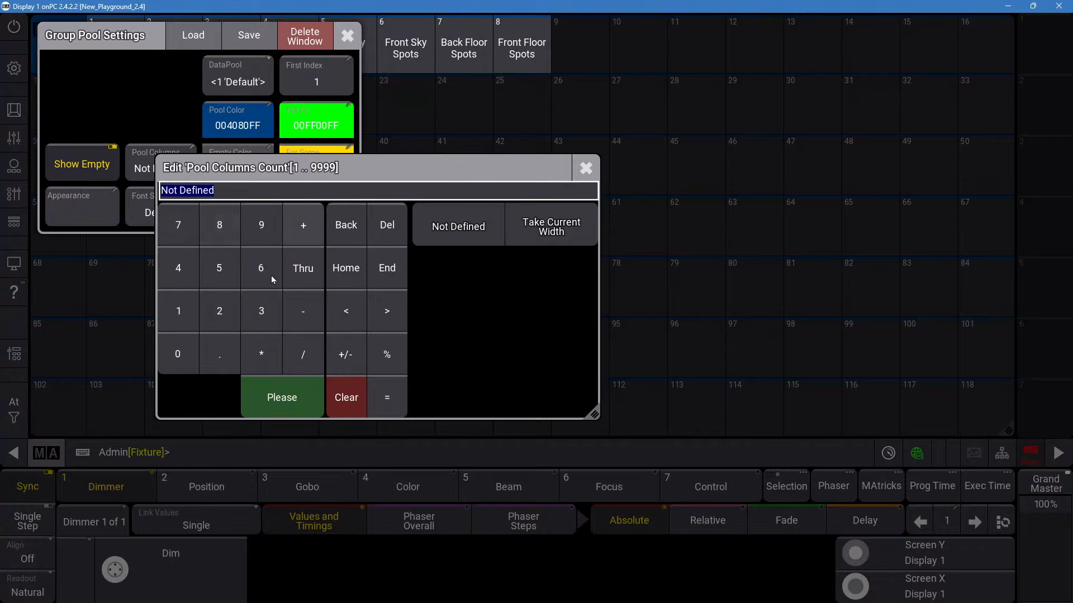
left_click(535, 215)
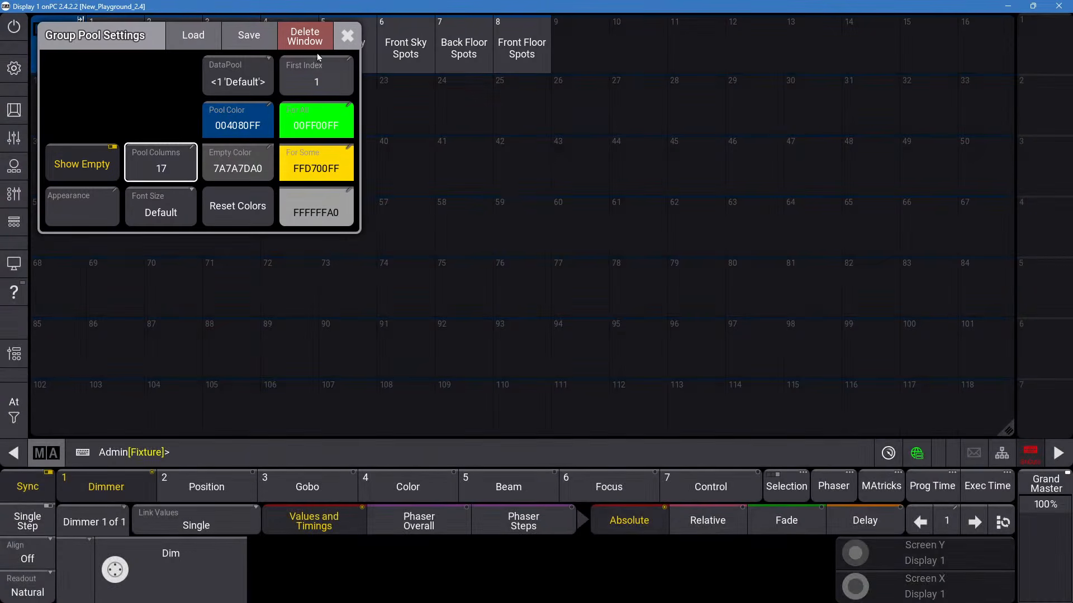
left_click(347, 36)
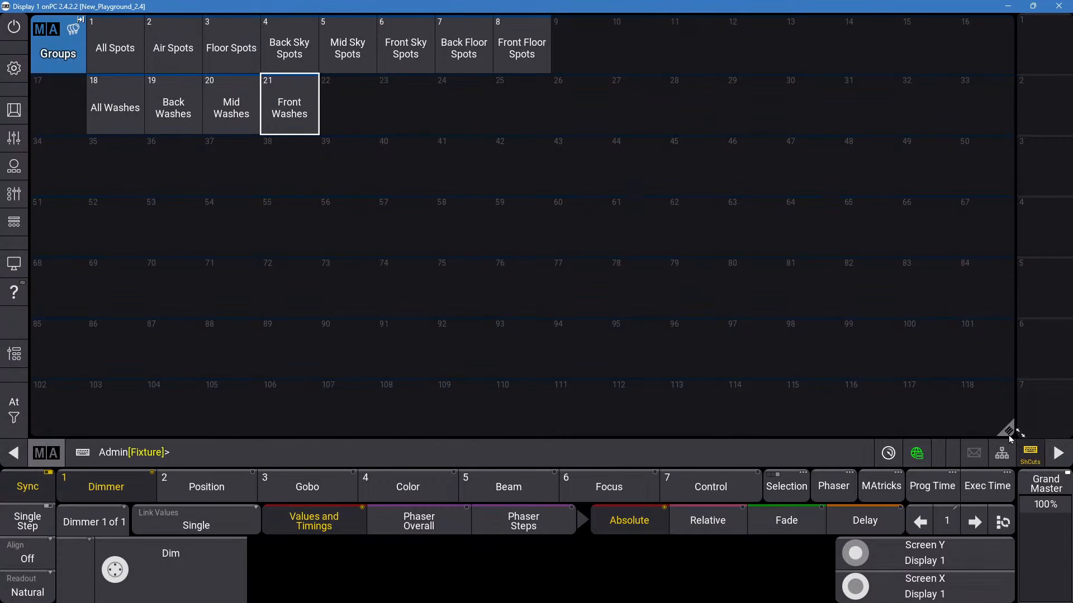
left_click_drag(1008, 435, 554, 434)
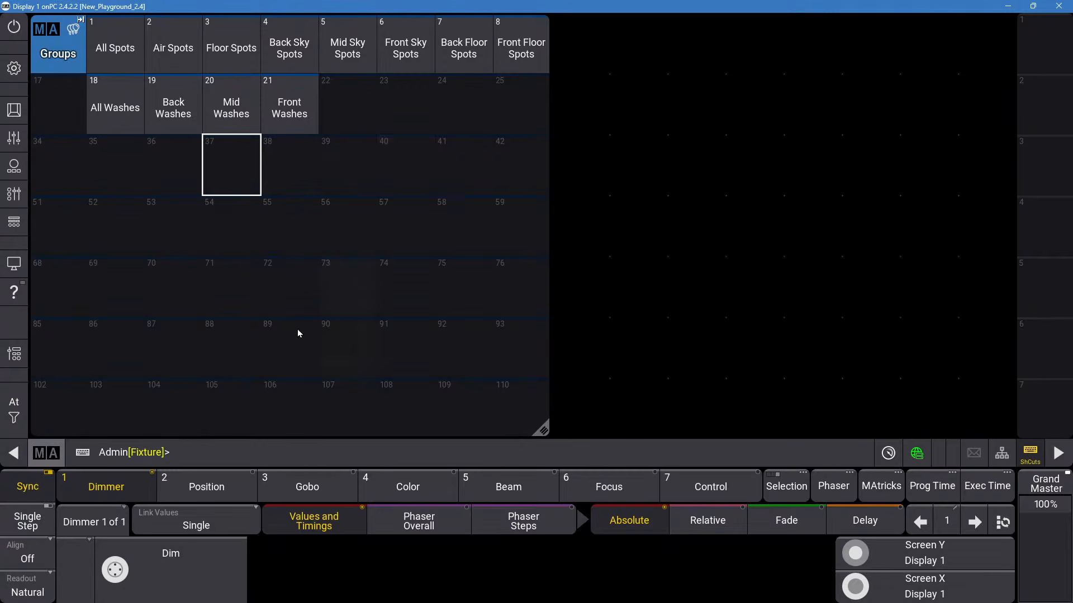
key("ctrl")
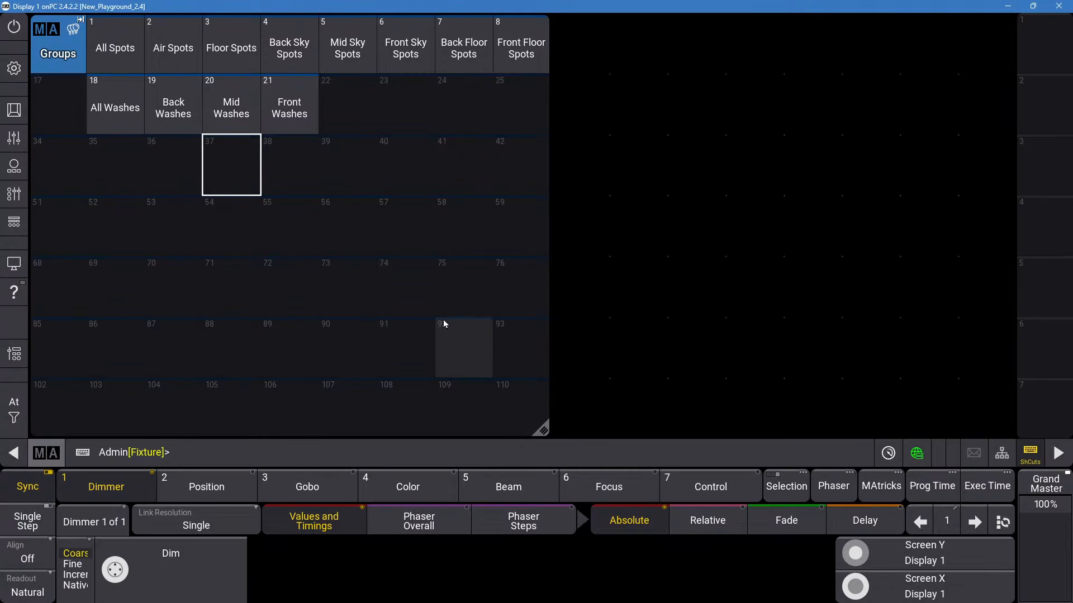
key("ctrl+Down")
key("ctrl+Up")
key("ctrl+Up")
key("ctrl+Up")
key("ctrl+Down")
key("ctrl+Down")
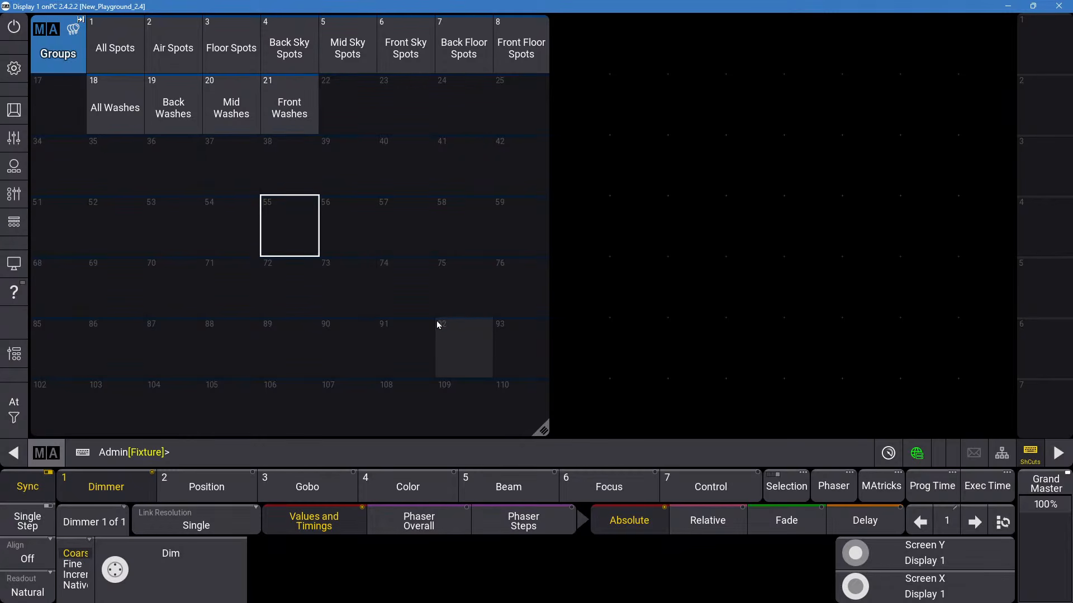
key("ctrl+Up")
key("ctrl+Up")
key("ctrl+Down")
key("ctrl+Down")
key("ctrl+Up")
key("ctrl+Up")
key("ctrl+Up")
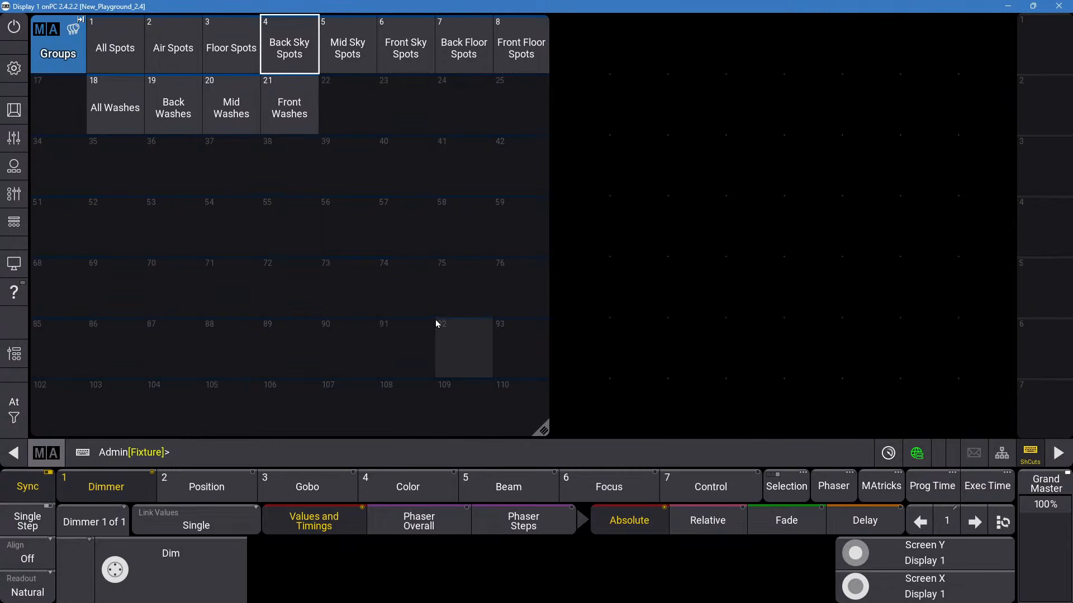
key("ctrl+Down")
key("ctrl+Down")
key("ctrl+Up")
key("ctrl+Up")
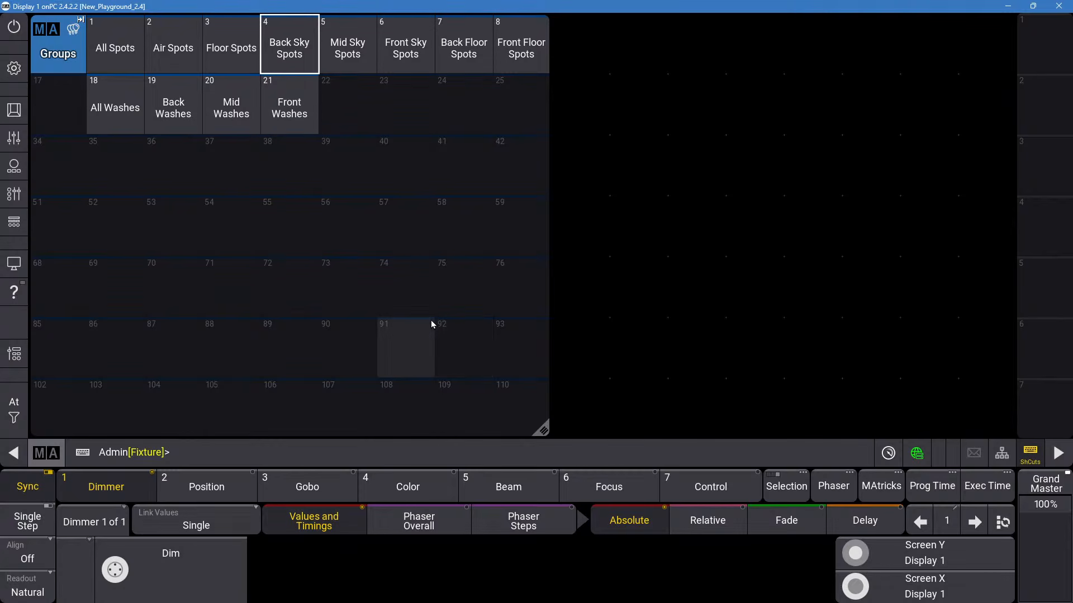
Add a Selection Grid window in the empty space beside the Groups pool.
left_click(572, 29)
left_click(732, 77)
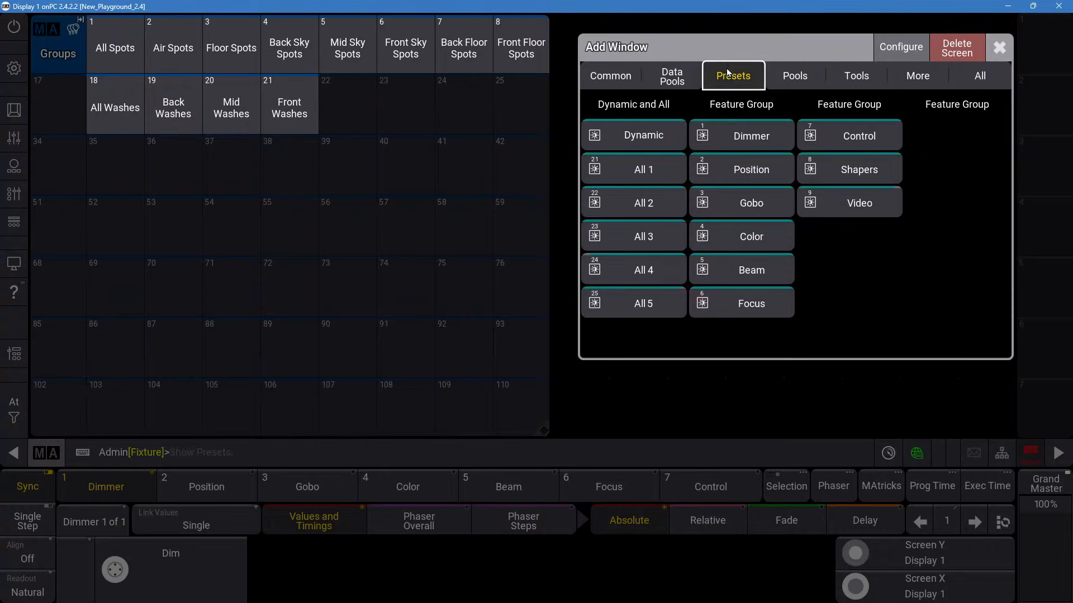
left_click(817, 80)
left_click(858, 82)
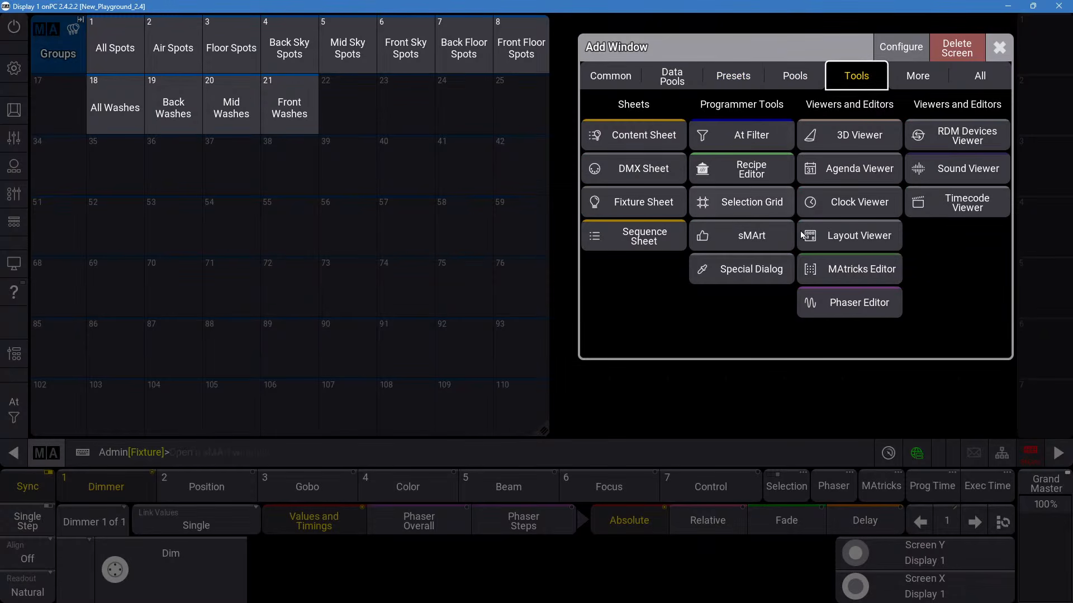
left_click(785, 199)
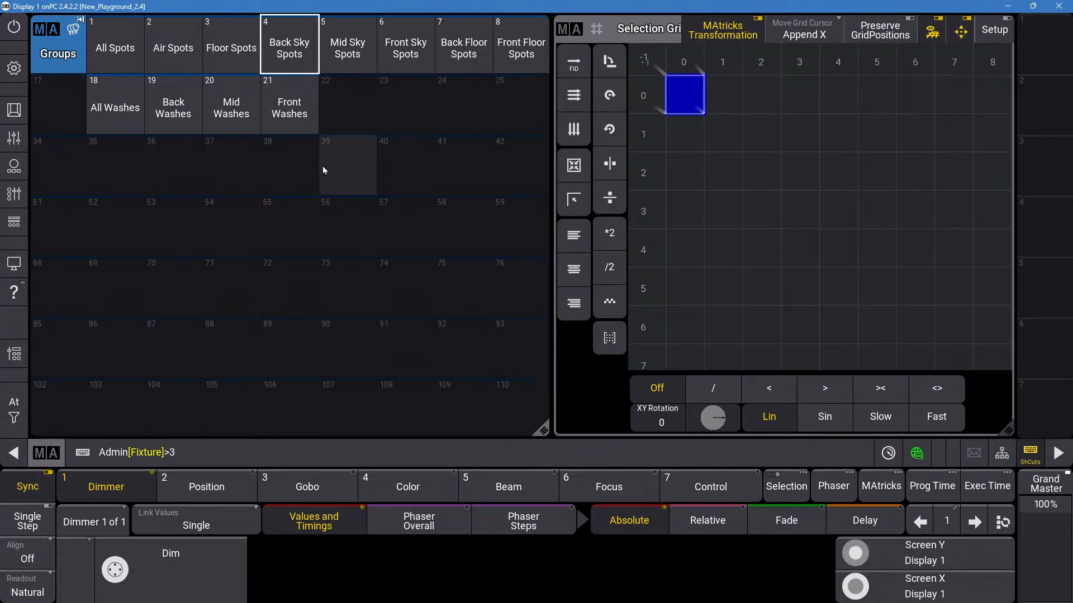
Examine fixture 301 and its sub-fixtures from 301.1 in the selection grid, clearing each selection.
key("Return")
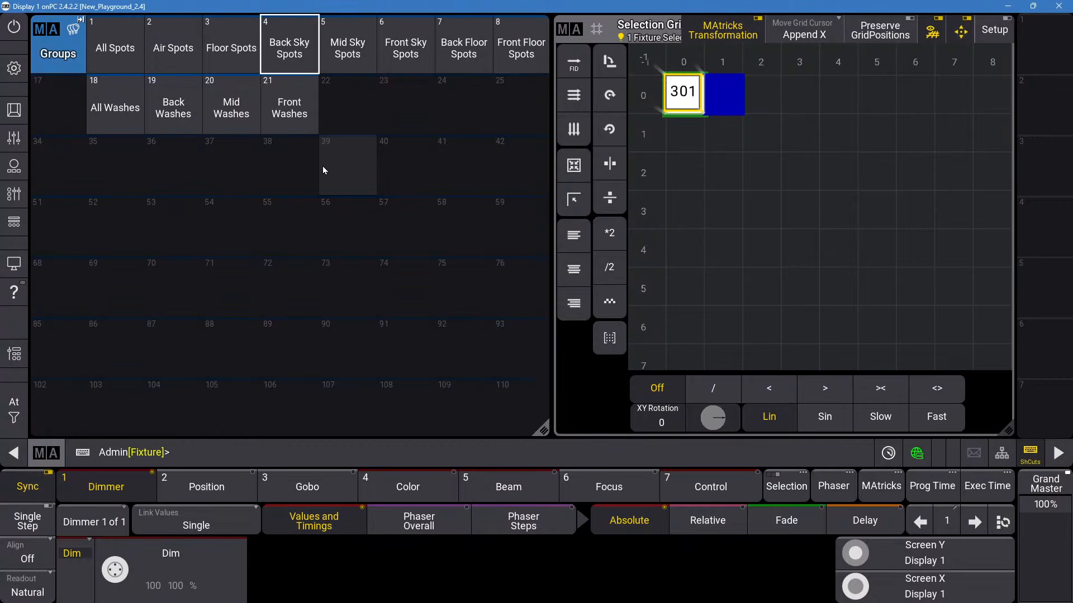
key("BackSpace")
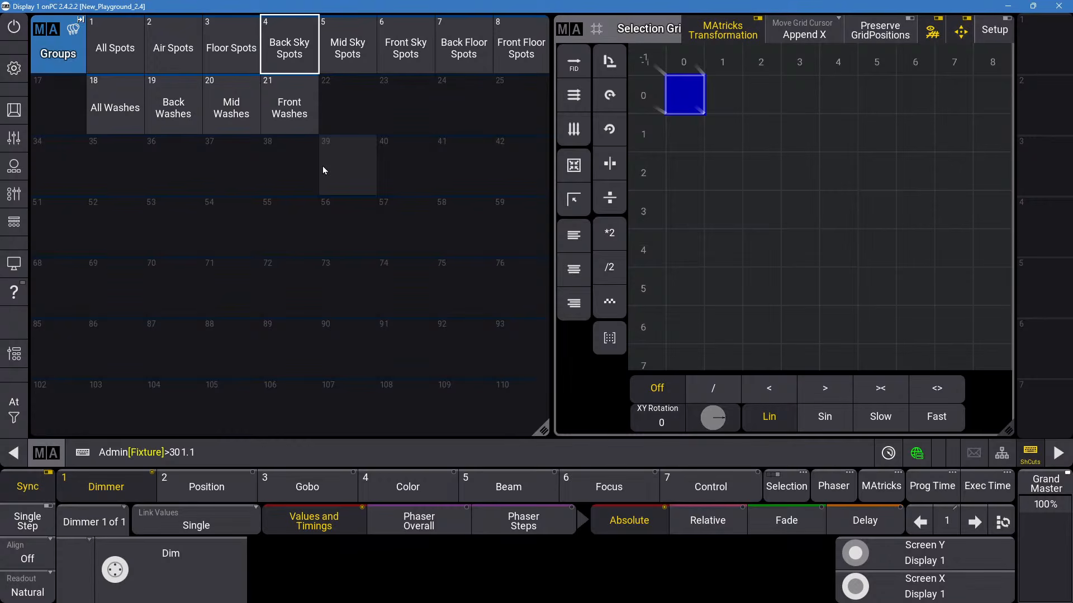
key("Return")
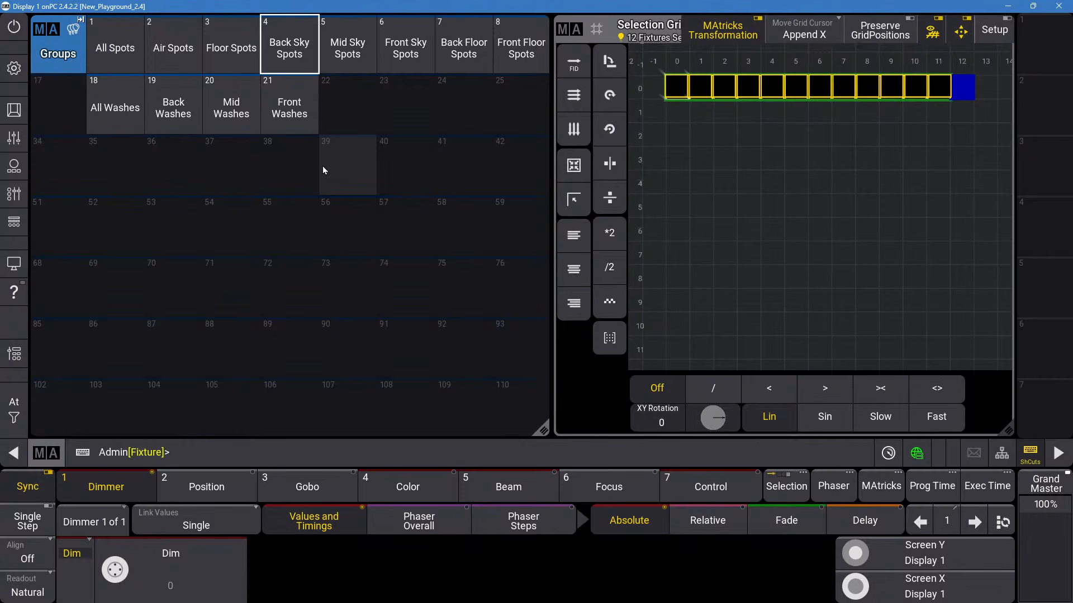
key("BackSpace")
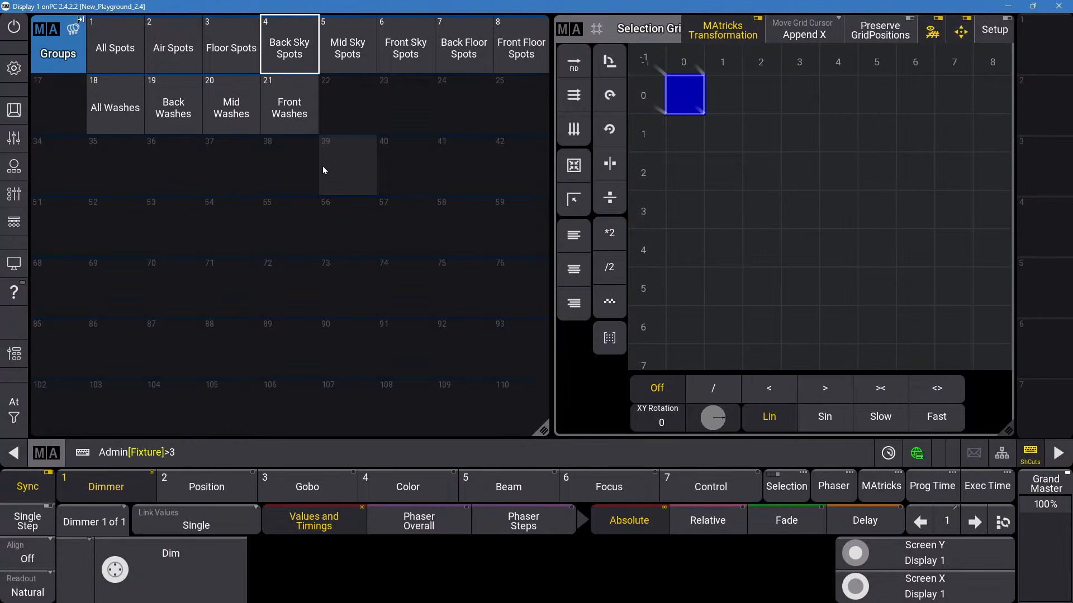
Store all sub-fixtures of fixtures 301 through 315 as group 35, label it All Pixels and clear the selection.
key("t")
type("315.1t")
key("Return")
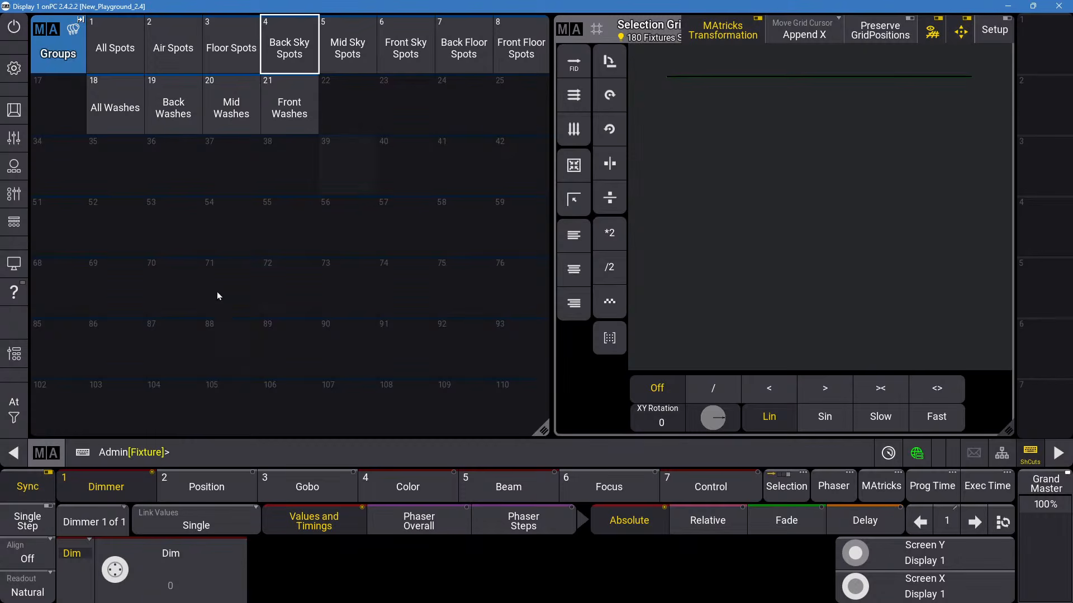
left_click_drag(98, 159, 115, 129)
type("A")
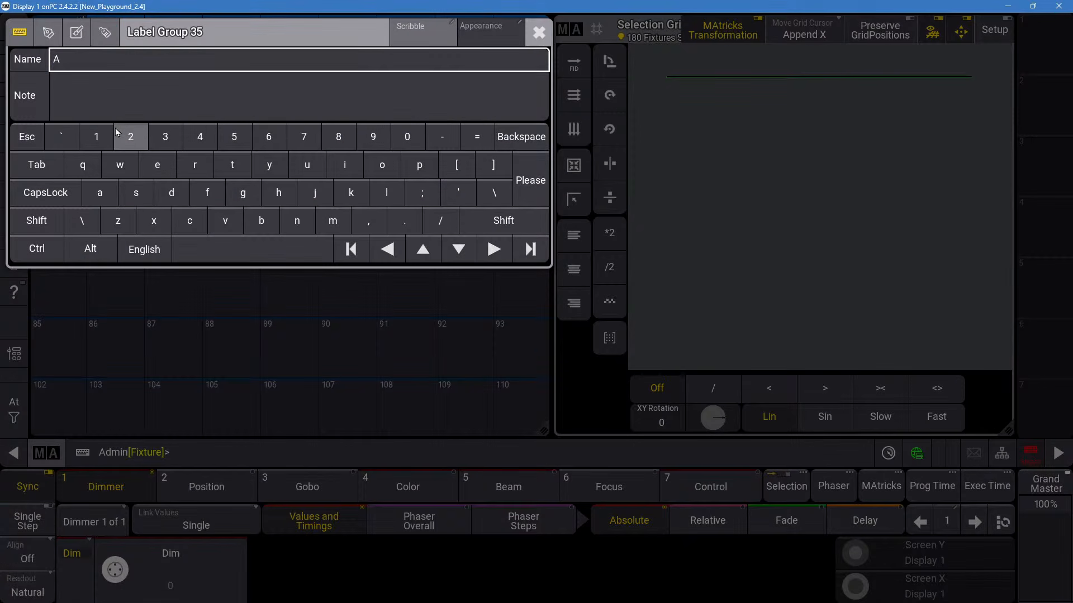
type("ll Pixels")
key("Return")
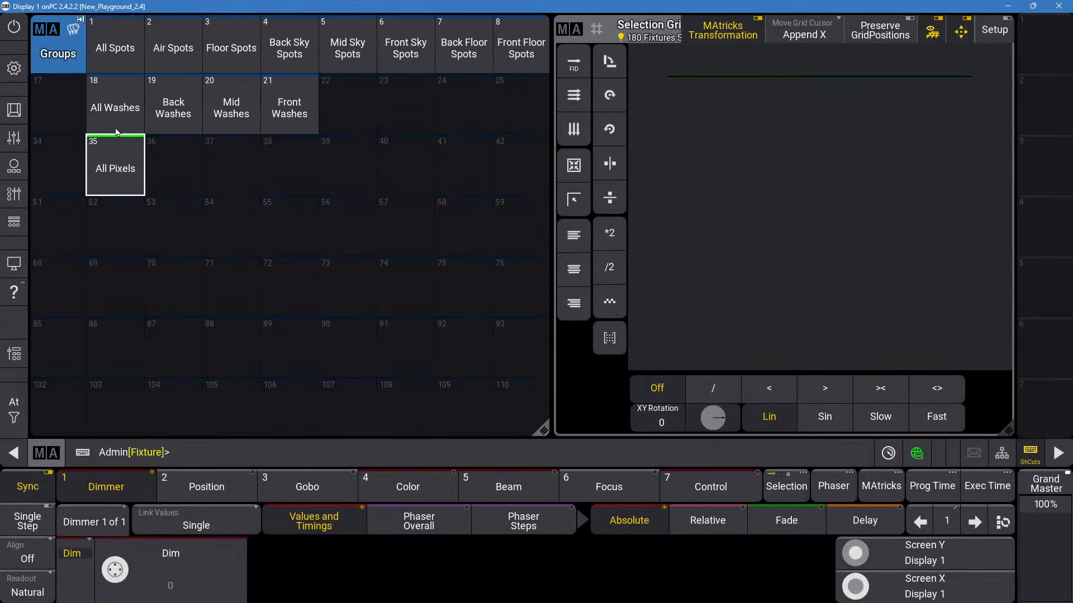
key("BackSpace")
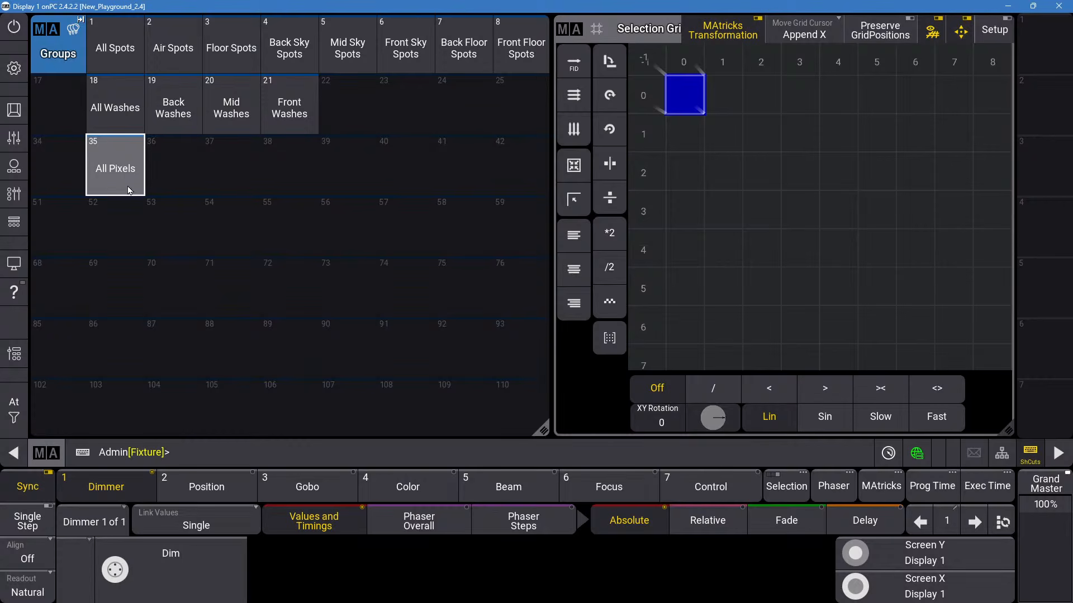
Store all sub-fixtures of fixtures 301 through 308 as group 36 and label it Top Pixels.
type("301t308.1t")
key("Return")
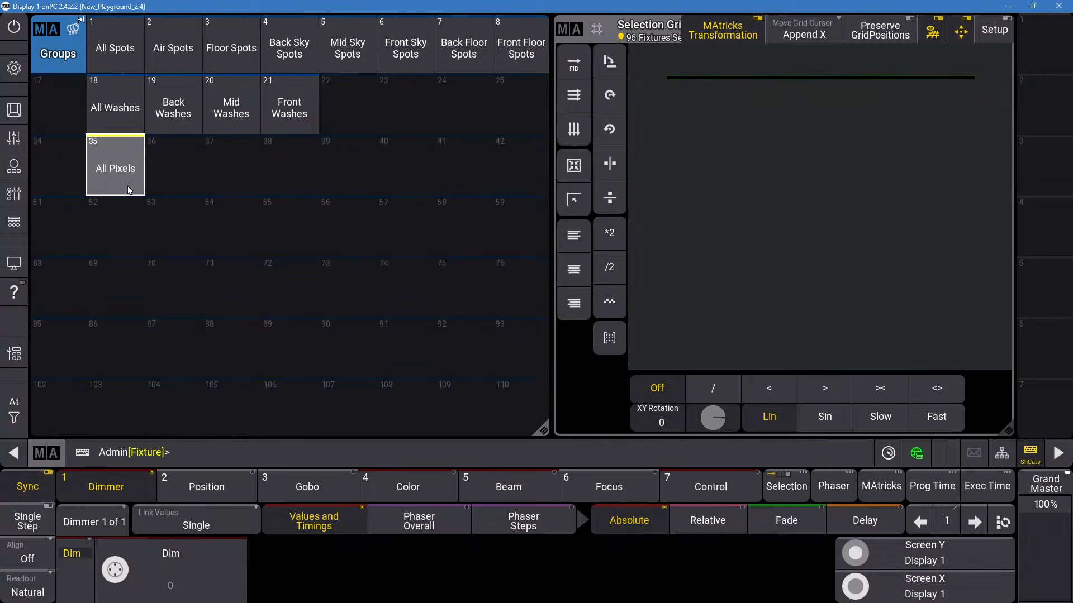
right_click(171, 163)
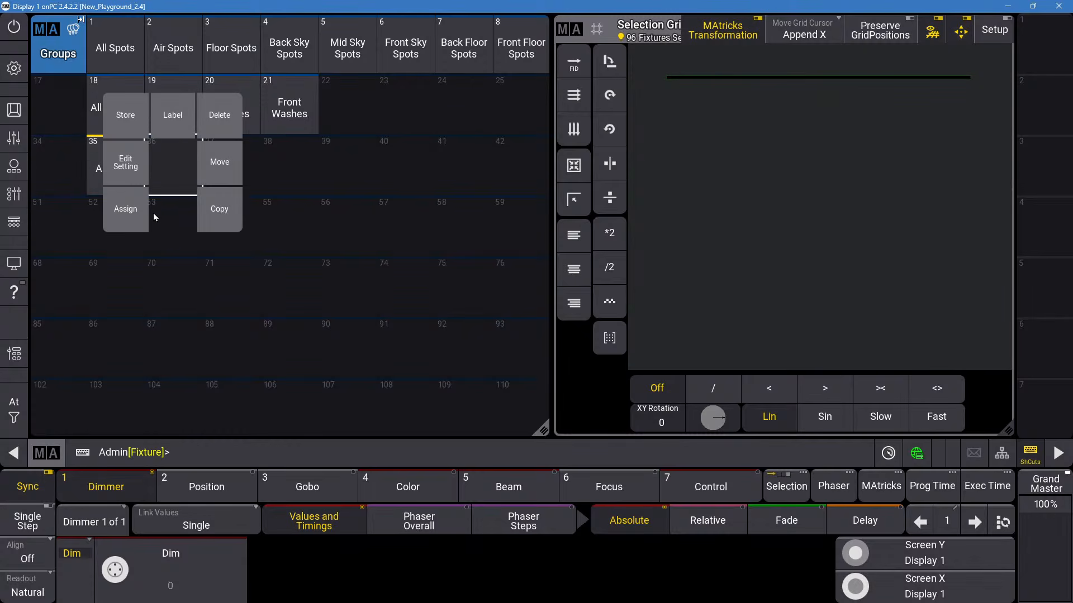
left_click(135, 118)
right_click(173, 172)
left_click(166, 124)
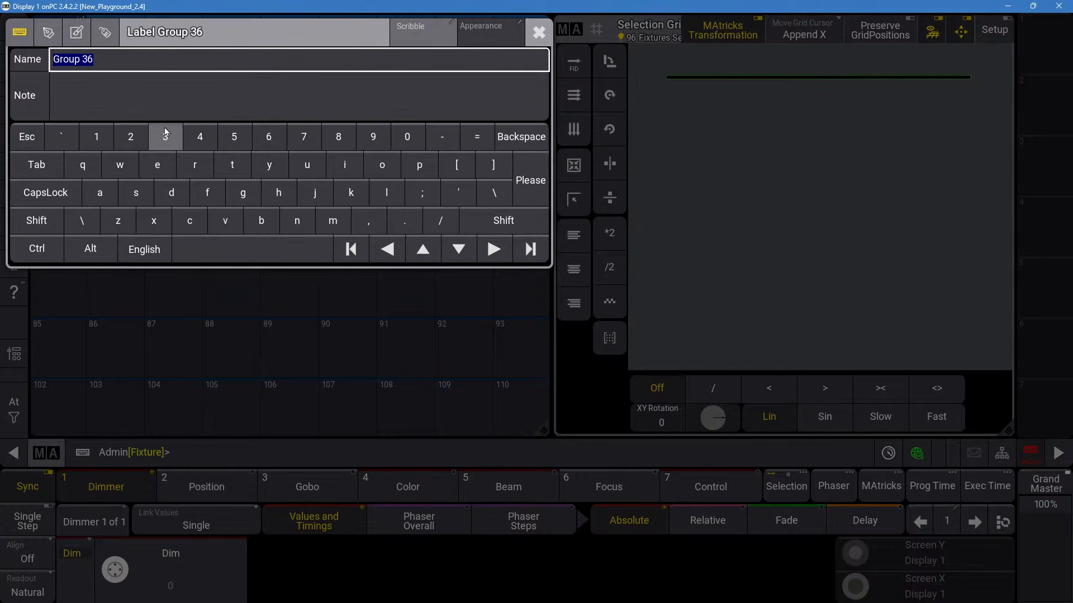
type("Top Pixels")
key("Return")
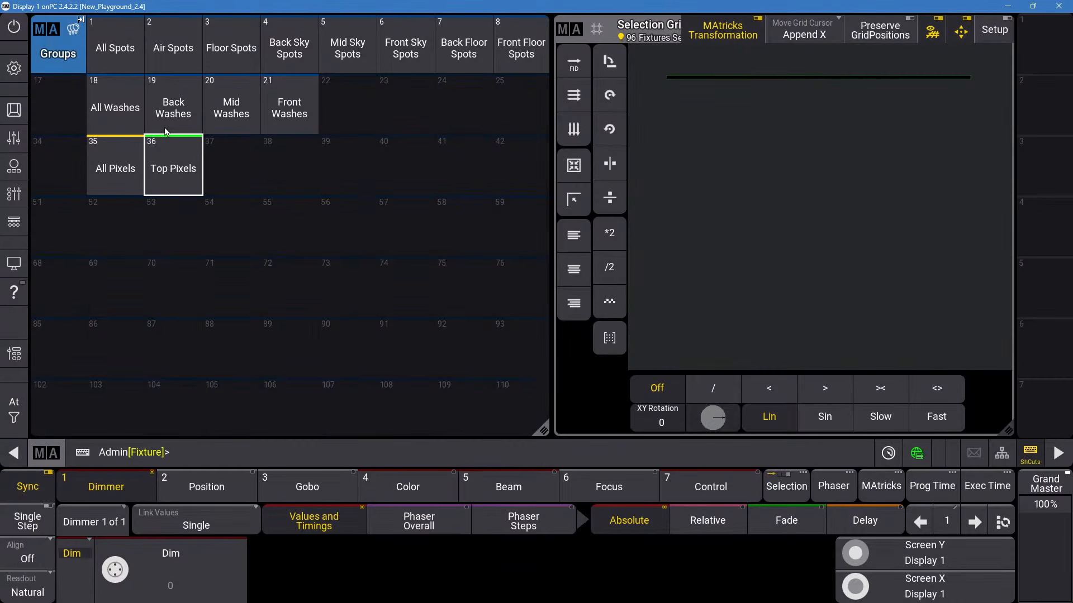
Clear the selection and select all sub-fixtures of fixtures 309 through 315.
type("31")
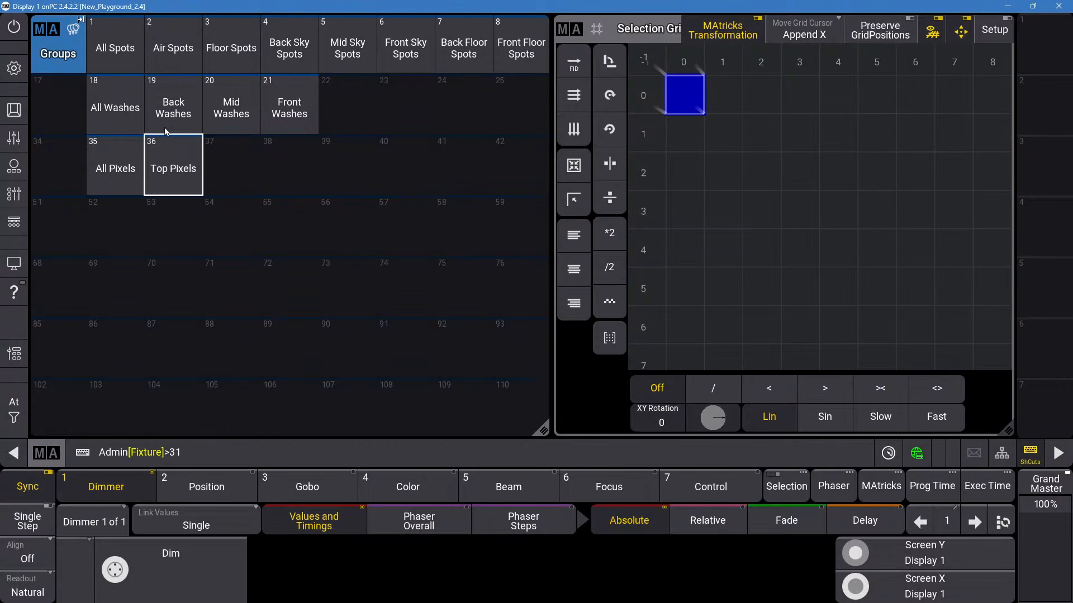
type("9")
key("BackSpace")
key("BackSpace")
key("BackSpace")
type("09")
key("BackSpace")
key("BackSpace")
type("309t315.1t")
key("Return")
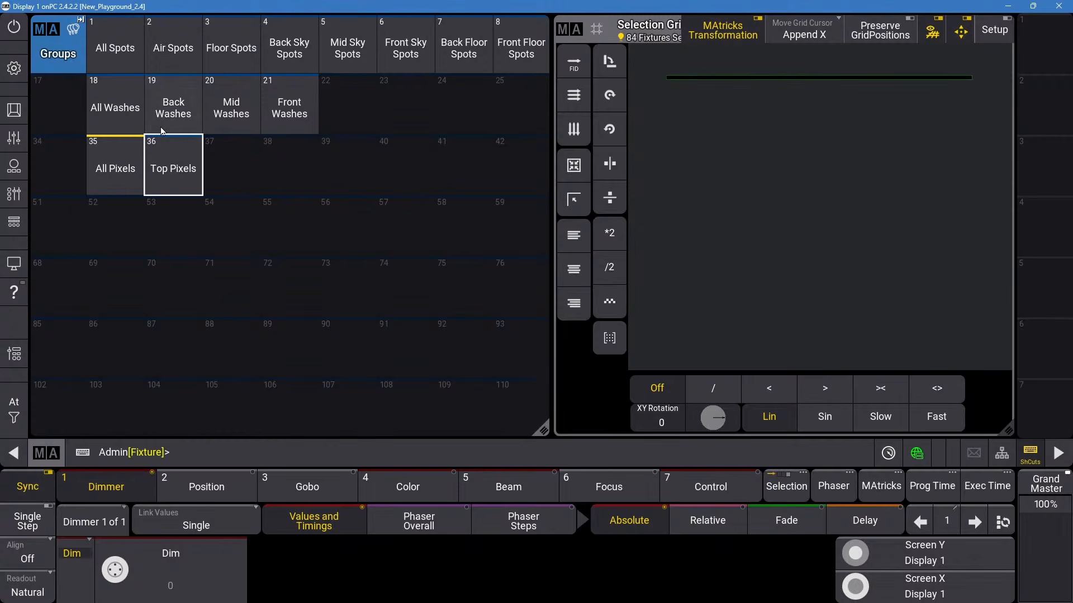
Store the selected sub-fixtures as group 37 and label it Bottom Pixels.
right_click(222, 169)
left_click(181, 112)
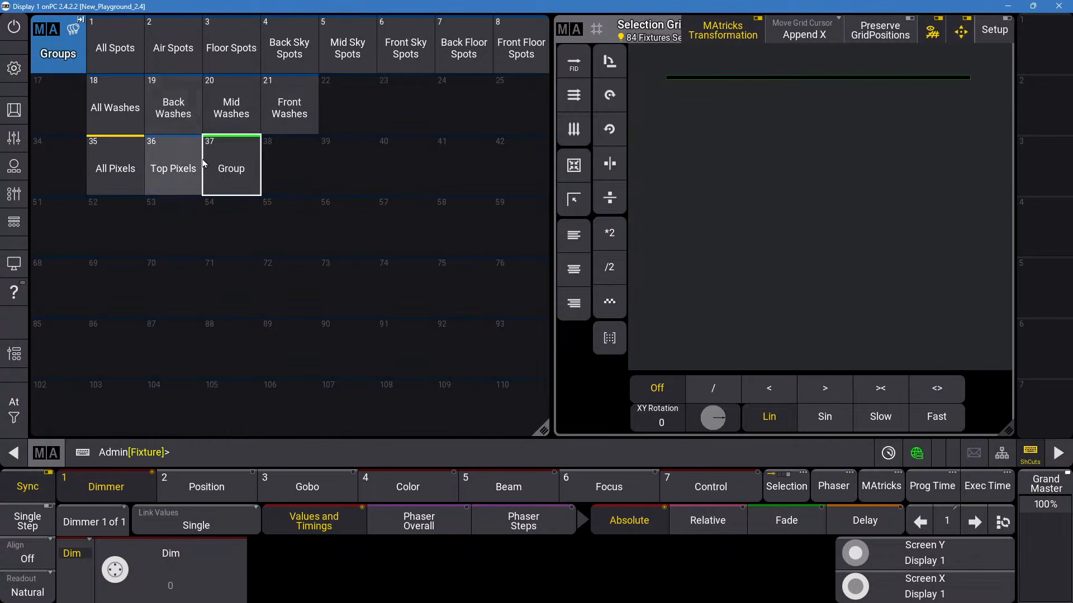
right_click(249, 166)
left_click(236, 129)
type("B")
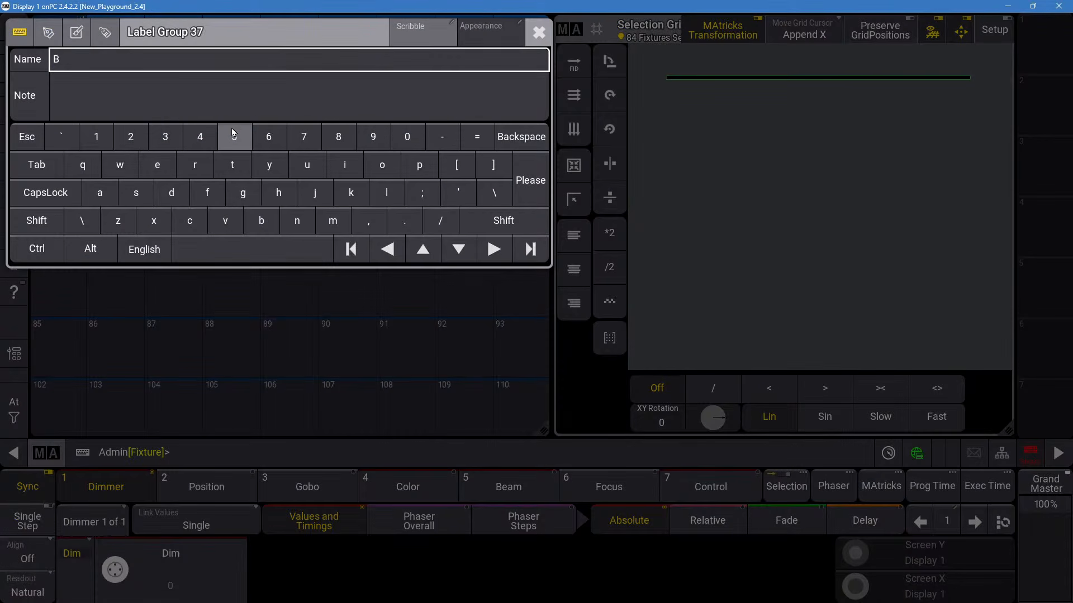
type("ottom Pixels")
key("Return")
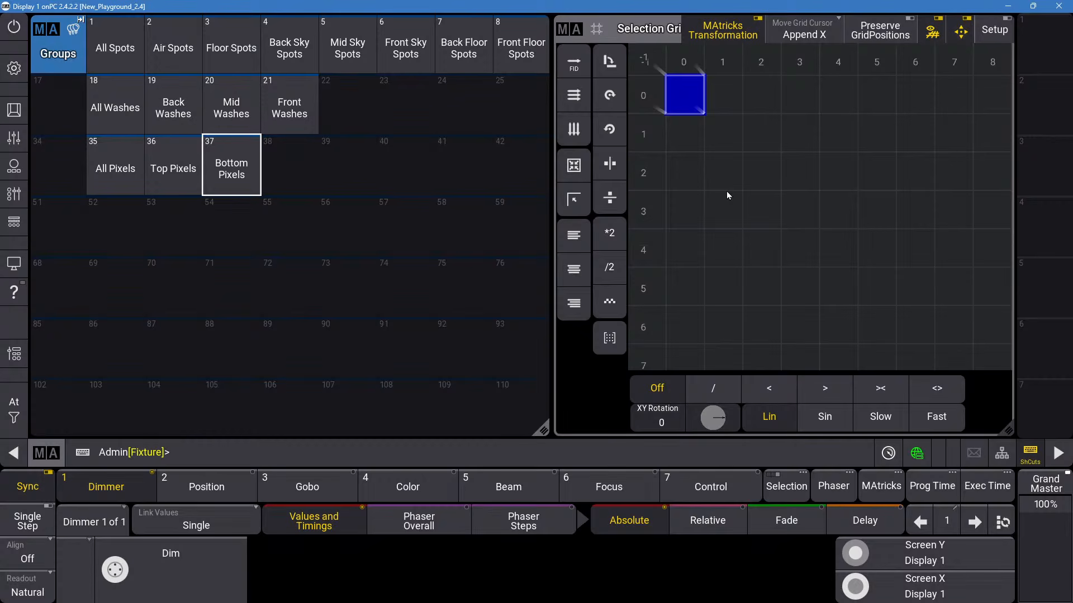
Shorten the Groups pool window to three rows and hide the encoder bar on Display 1.
left_click_drag(542, 432, 565, 203)
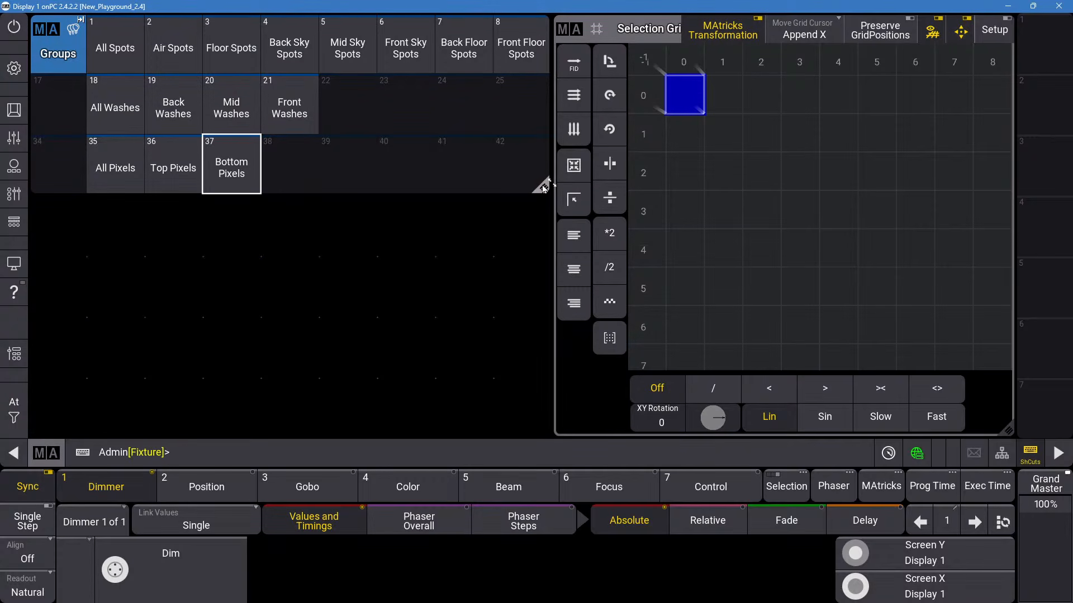
left_click(14, 67)
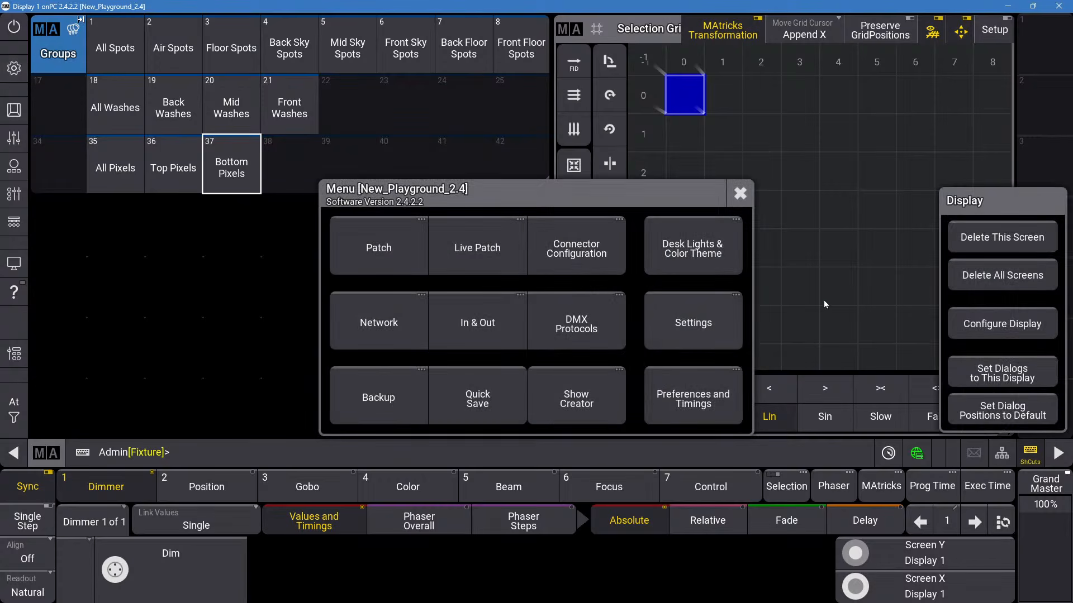
left_click(969, 322)
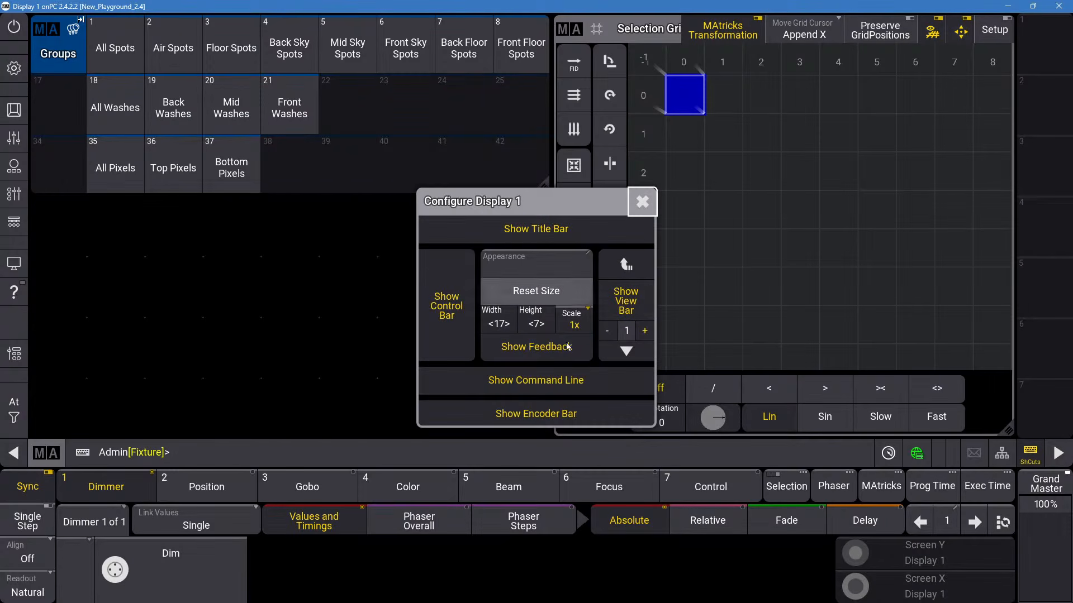
left_click(531, 414)
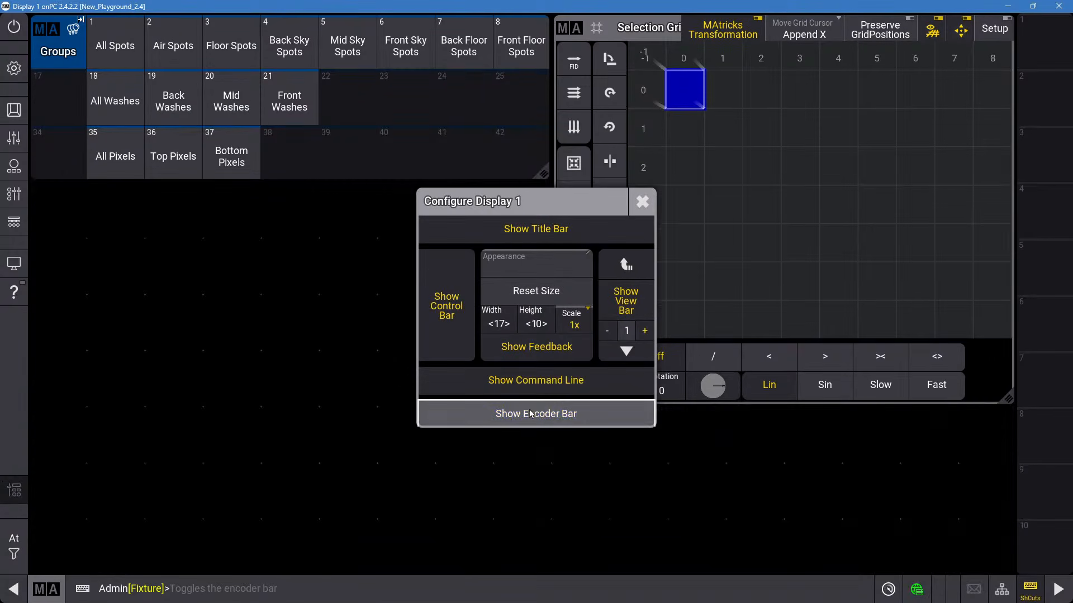
left_click(642, 202)
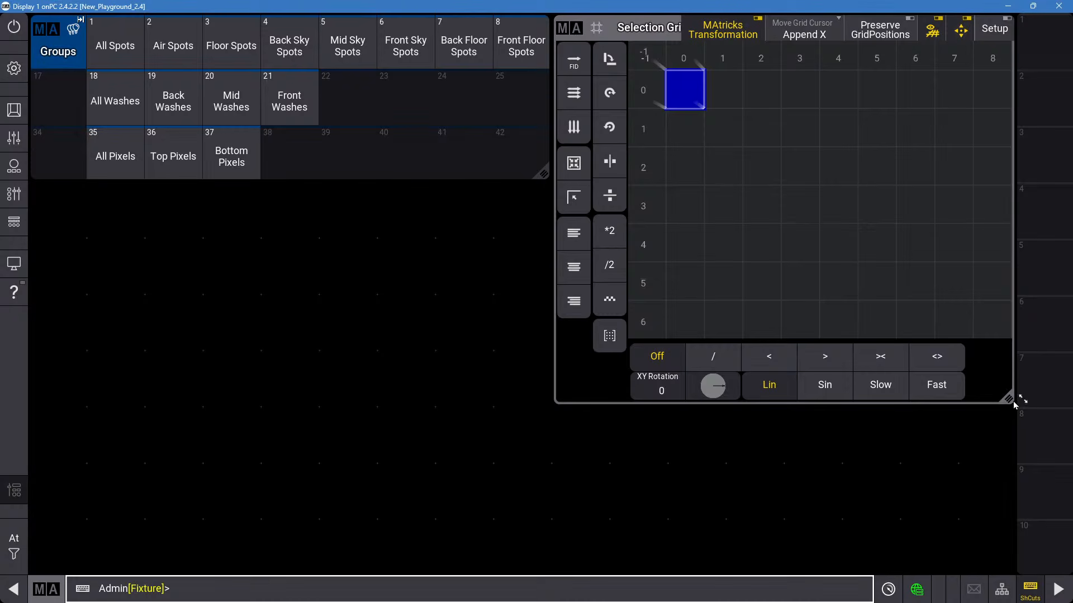
Add a 3D Viewer window in the empty space below the Groups pool.
left_click(55, 204)
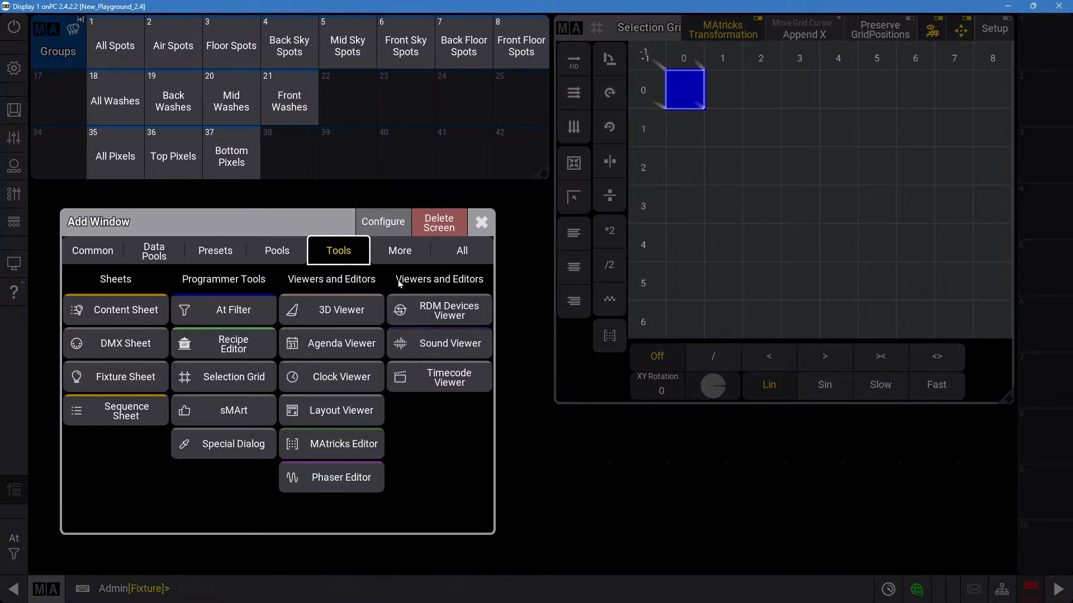
left_click(331, 313)
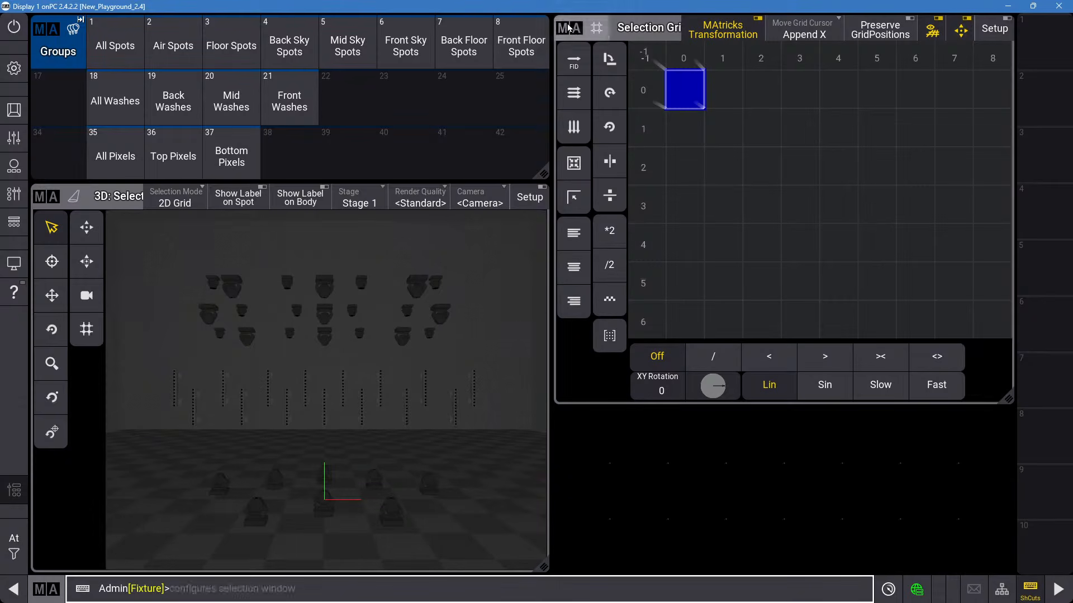
Move the Selection Grid down beside the 3D Viewer and widen the Groups pool across the display.
left_click_drag(569, 28, 1020, 187)
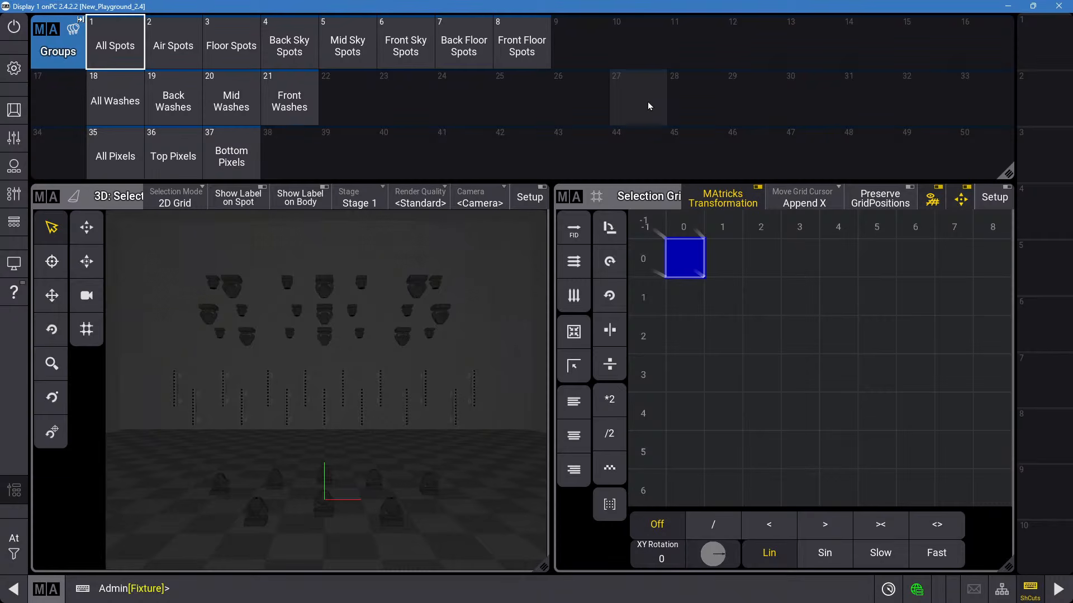
left_click(622, 40)
left_click(659, 155)
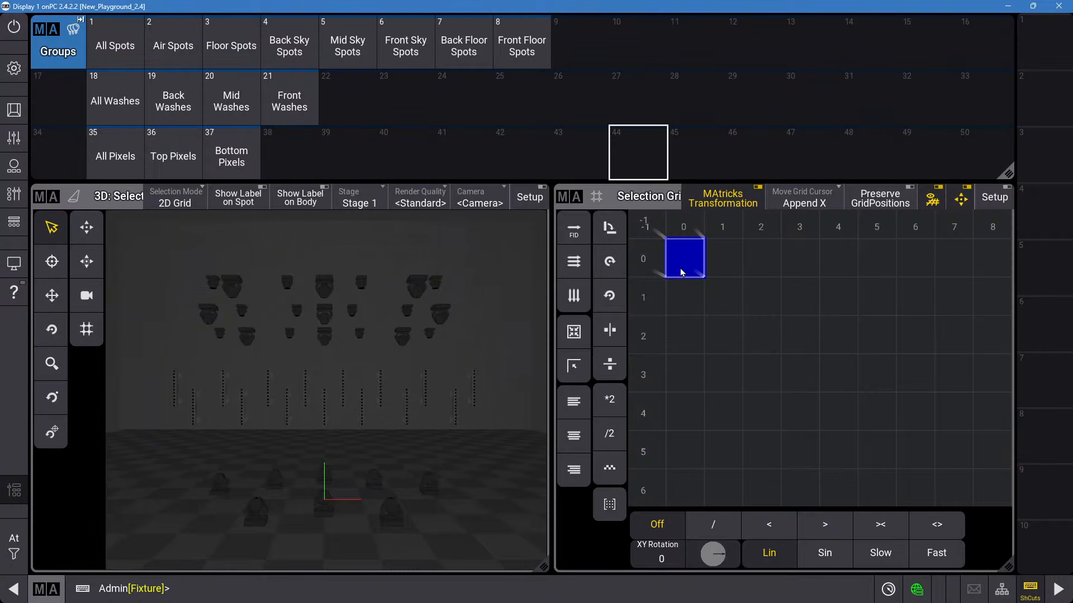
type("201")
key("Return")
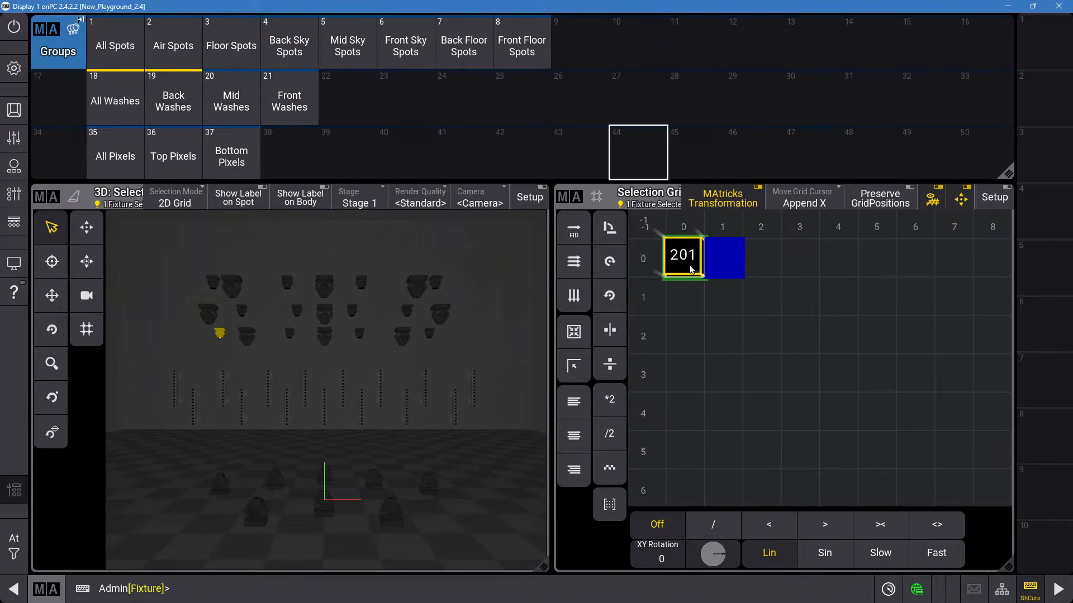
left_click(691, 334)
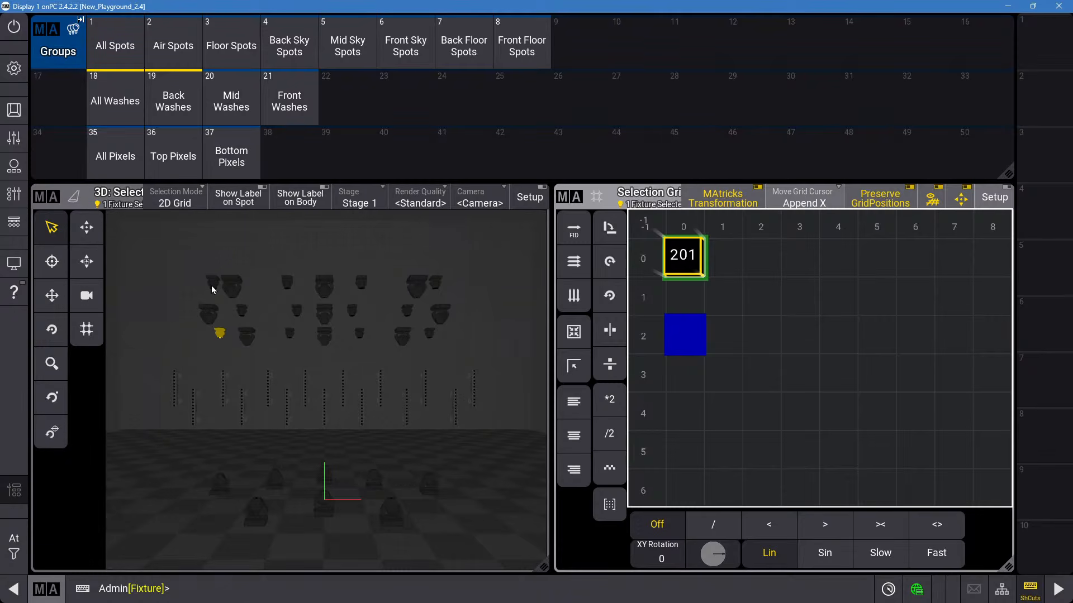
type("09")
key("Return")
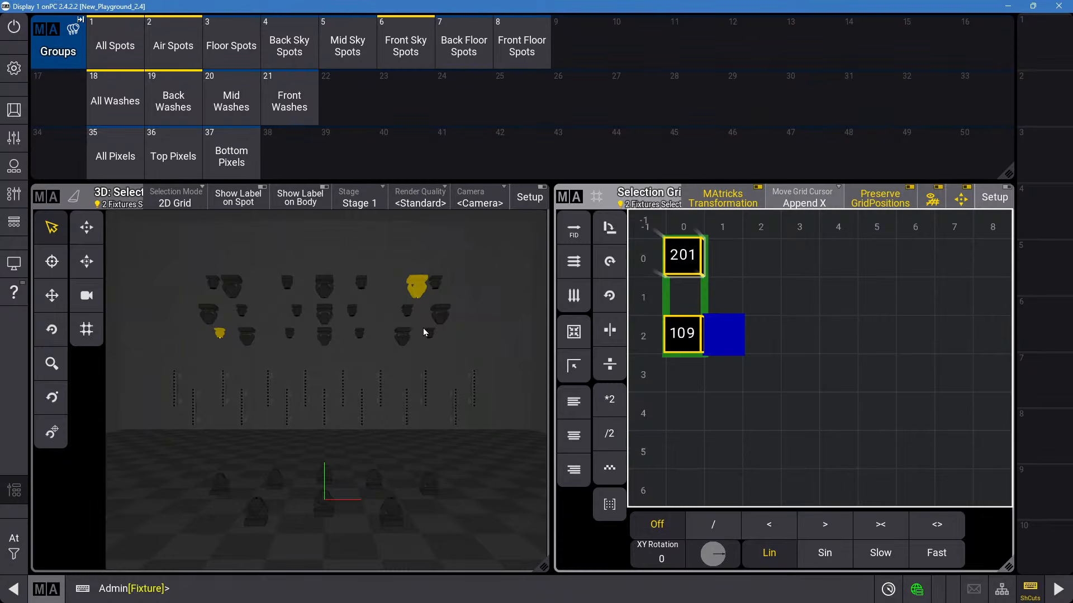
key("BackSpace")
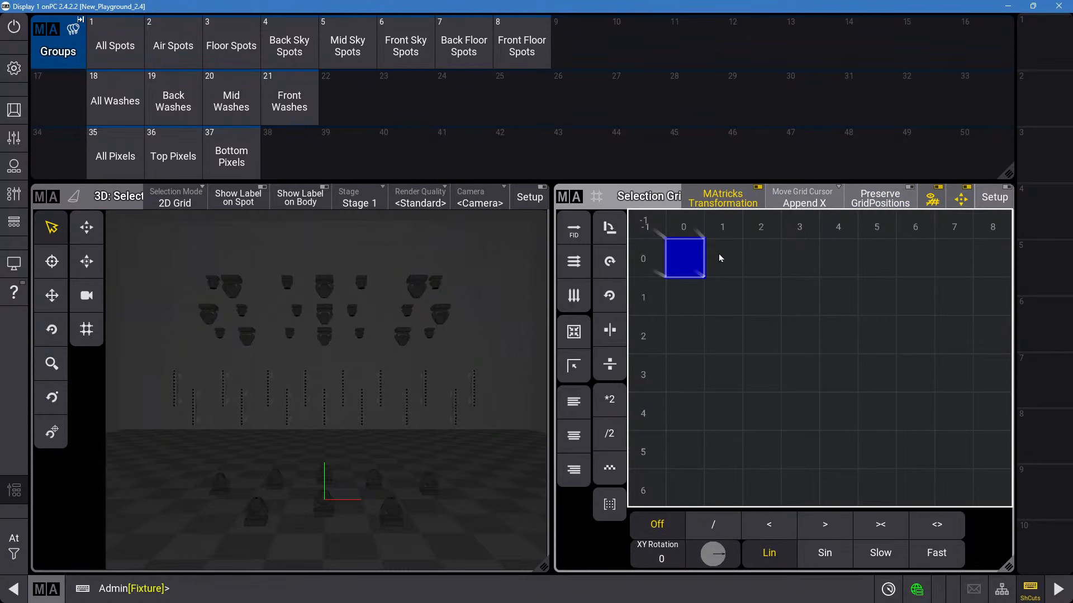
Place fixture 201 at column 0, row 0, fixture 209 at column 0, row 2 and fixture 205 at column 1, row 1 of the selection grid.
type("201")
key("Return")
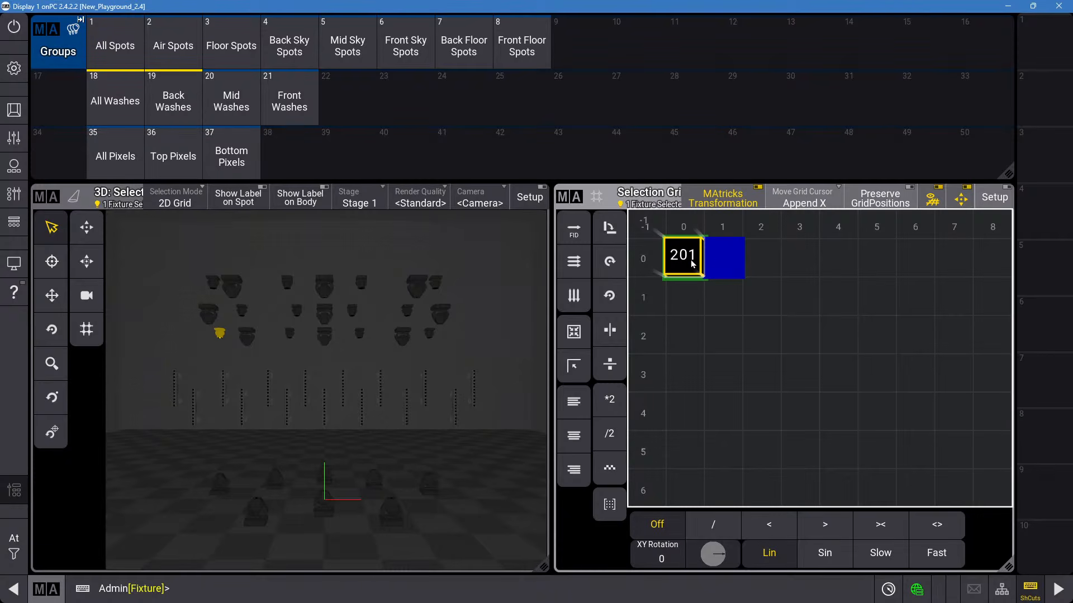
left_click(692, 340)
type("2")
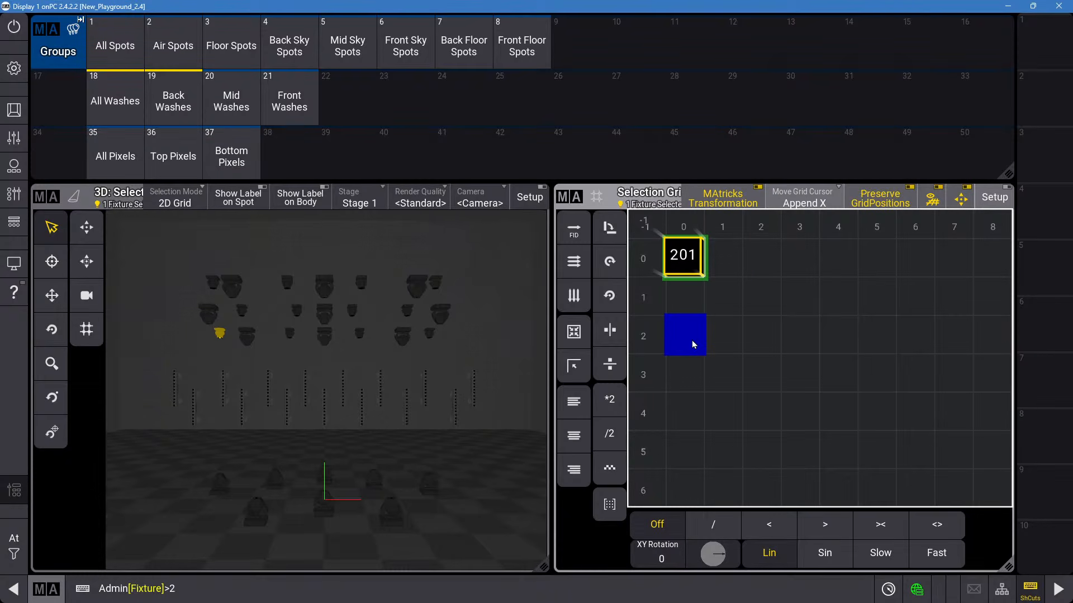
type("09")
key("Return")
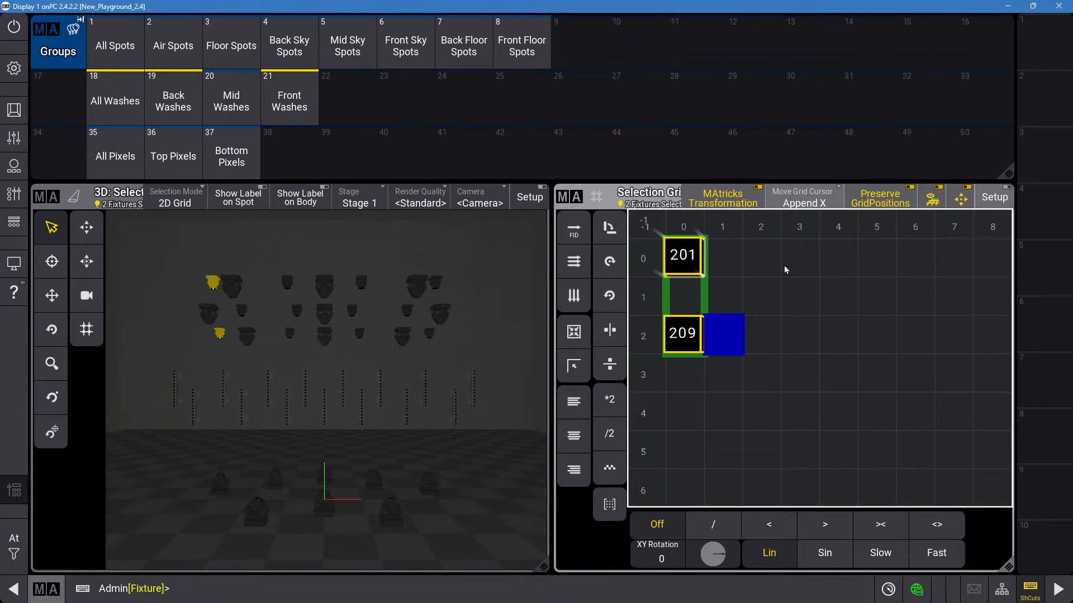
left_click(737, 299)
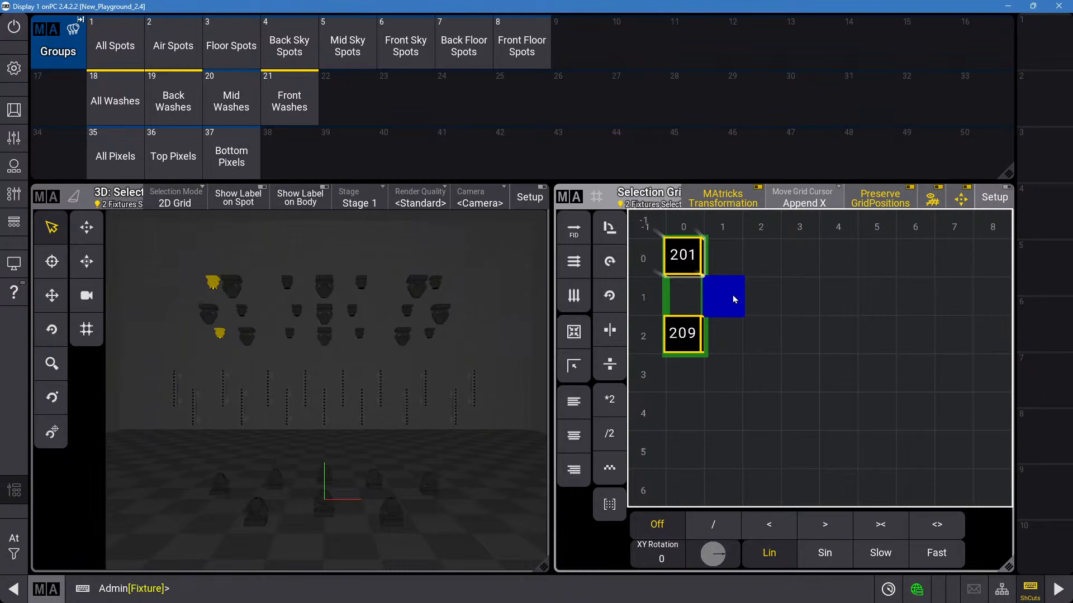
type("205")
key("Return")
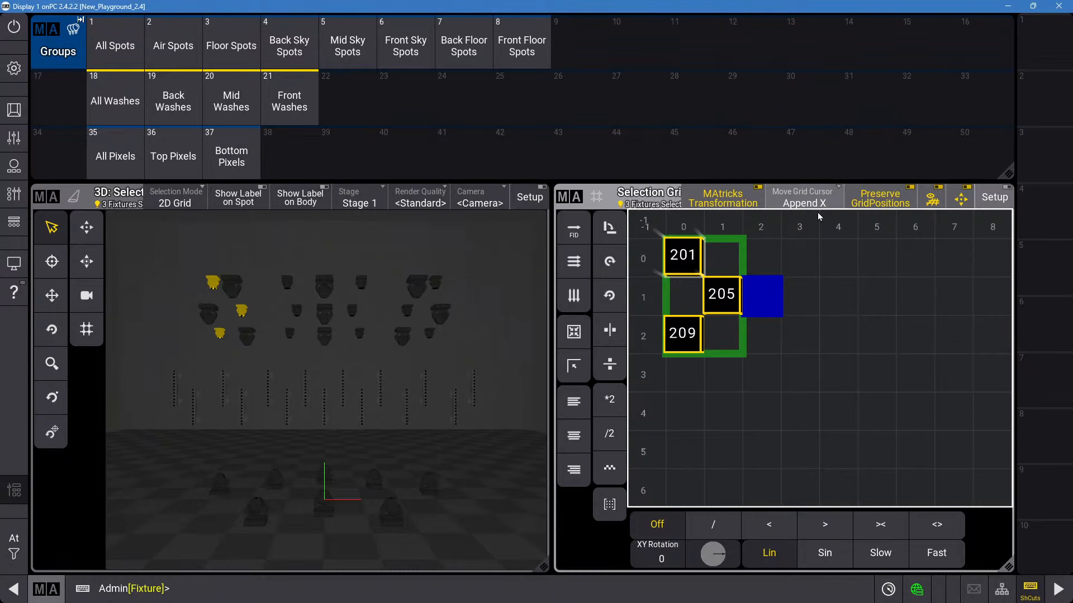
Add fixture 202 at column 3, row 0, fixture 210 at column 3, row 2 and fixture 206 at column 4, row 1 of the grid.
left_click(790, 269)
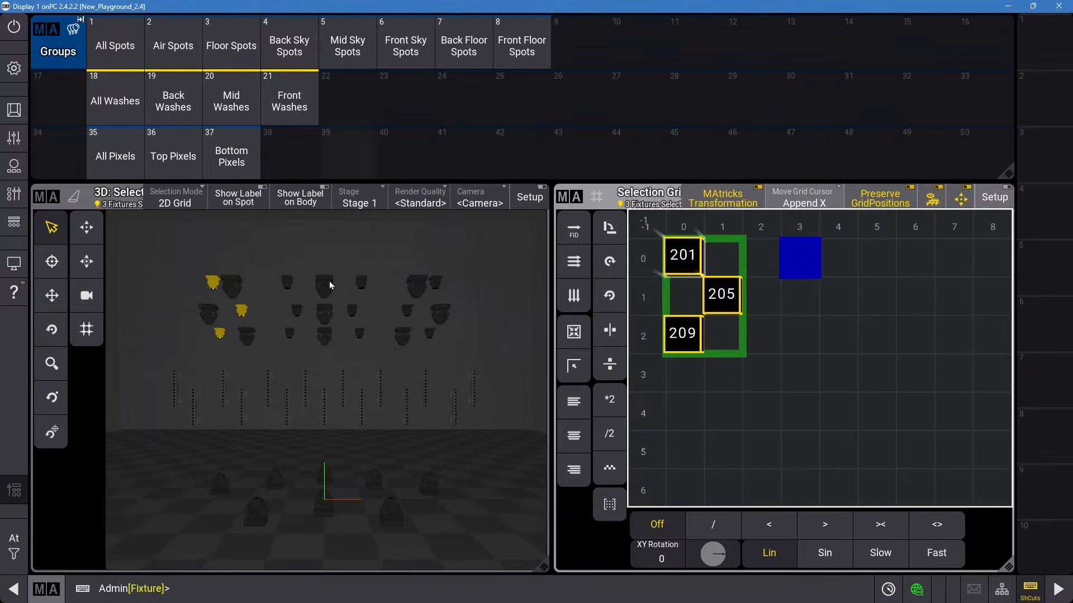
type("202")
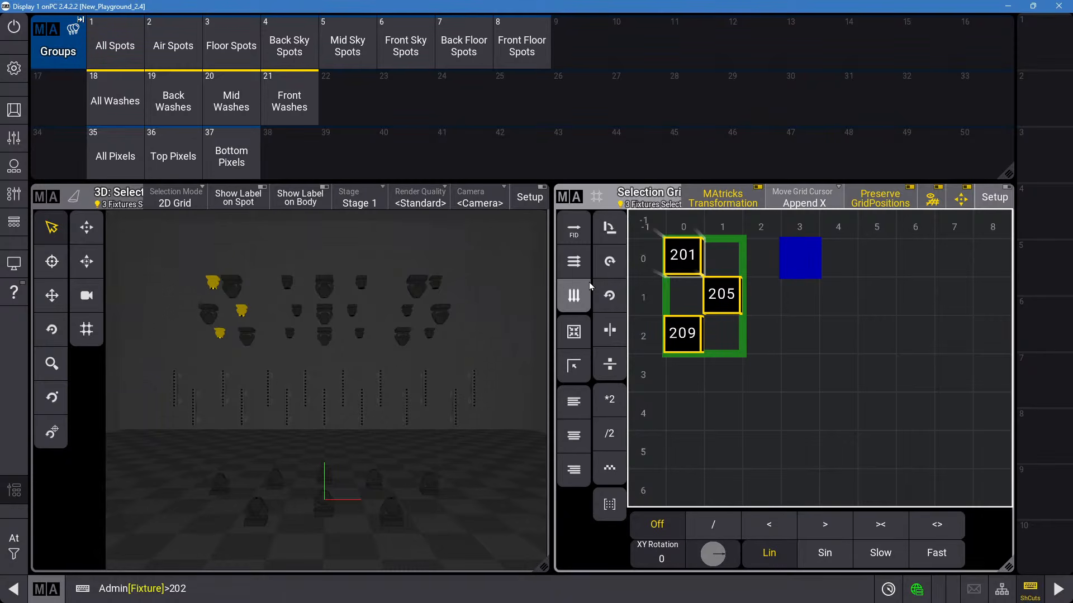
key("Return")
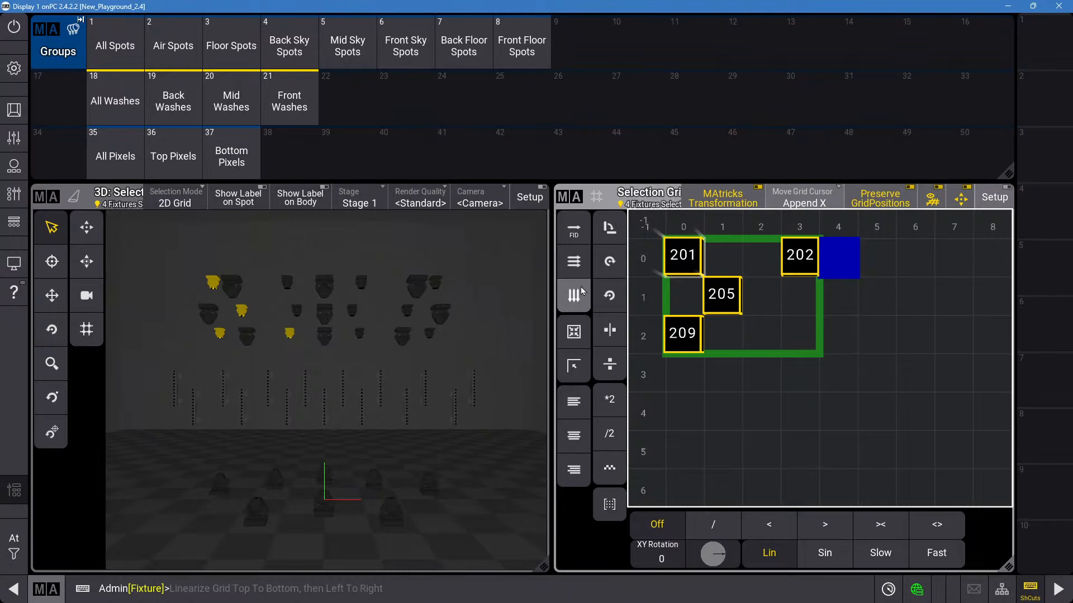
left_click(809, 333)
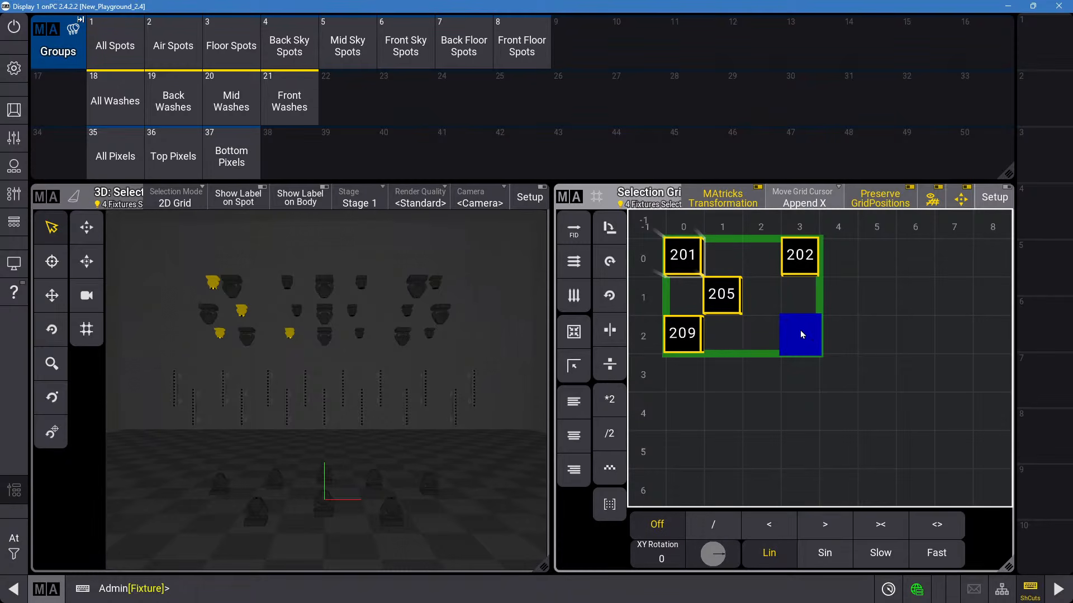
type("210")
key("Return")
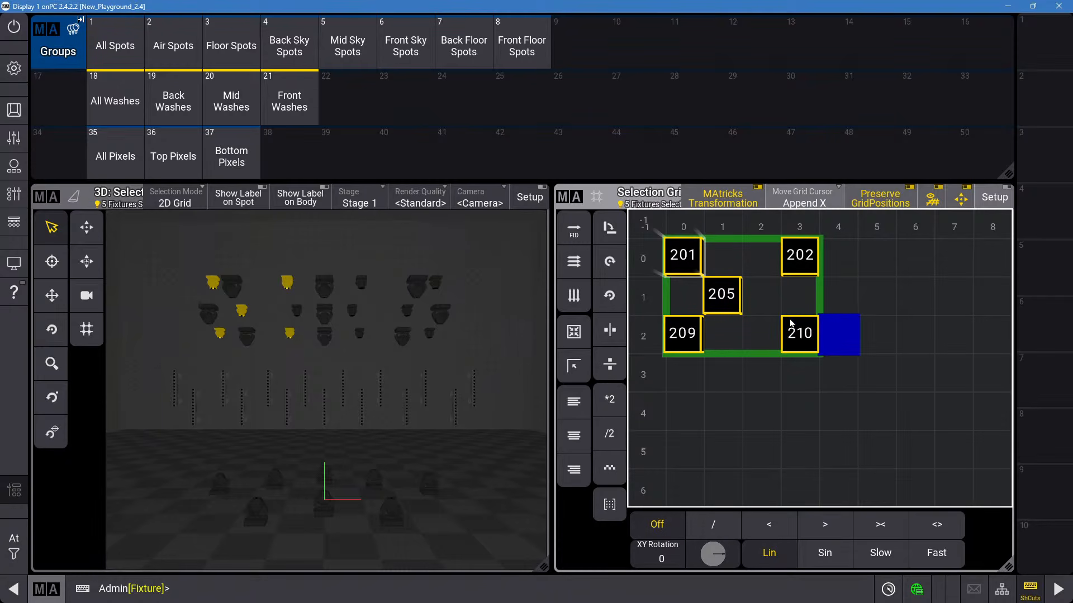
left_click(828, 304)
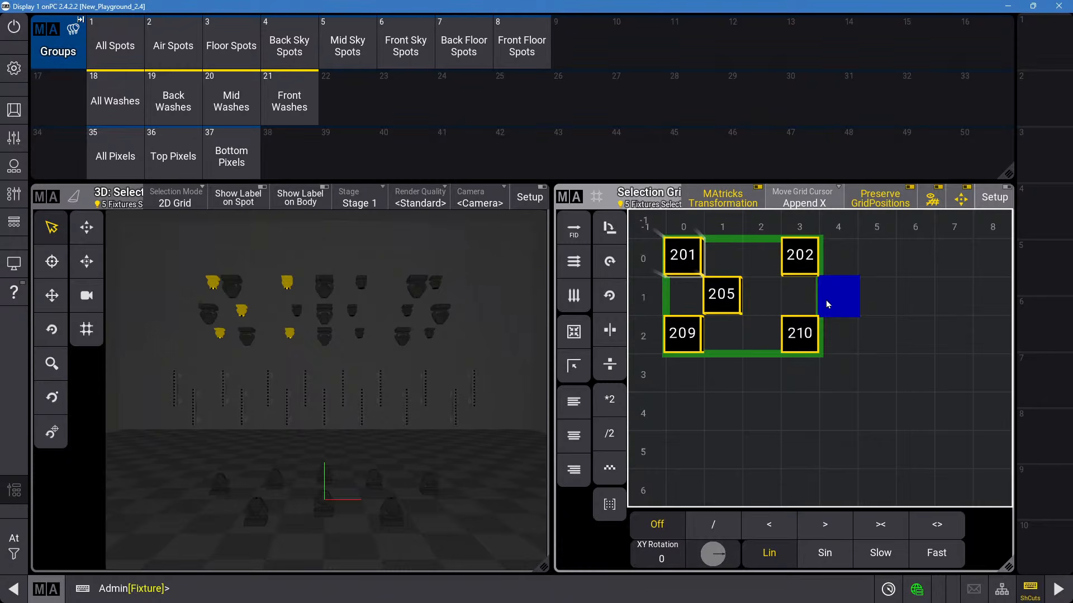
type("206")
key("Return")
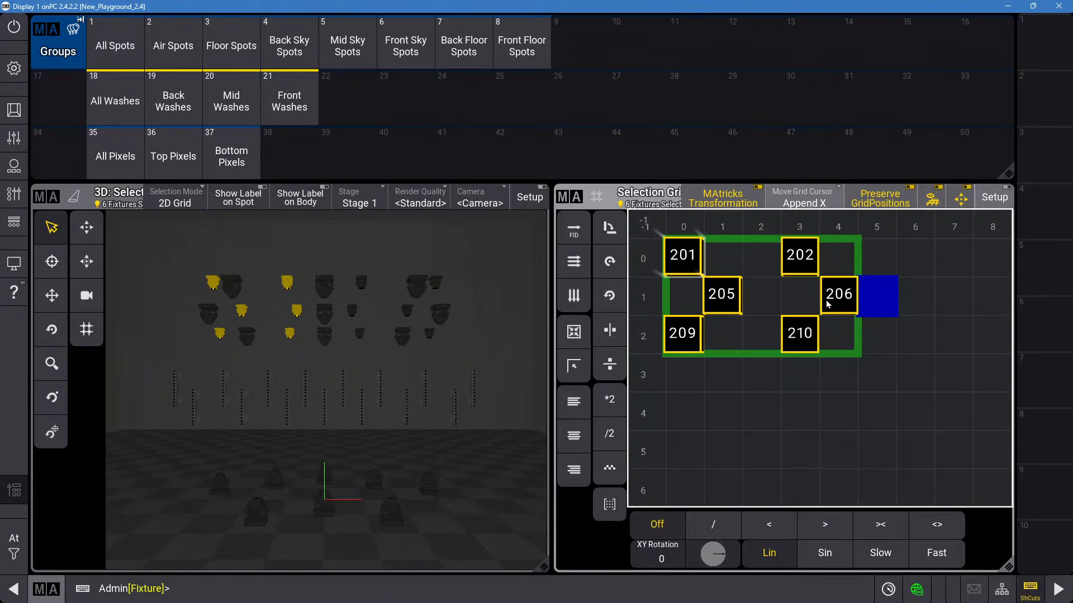
Add fixture 207 at column 6, row 1 and fixture 208 at column 9, row 1 of the selection grid.
left_click(910, 295)
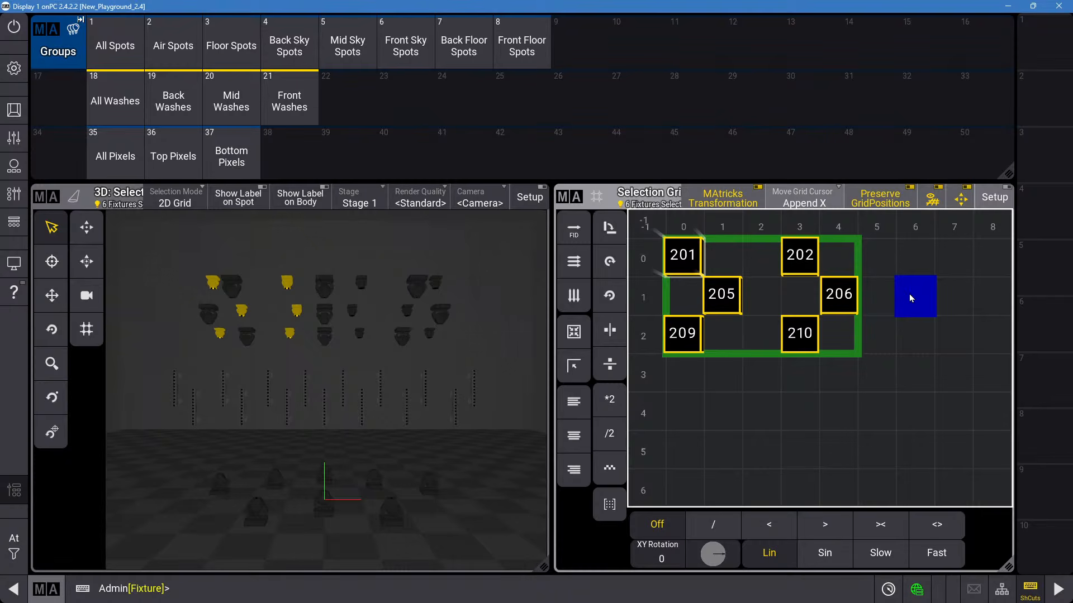
type("207")
key("Return")
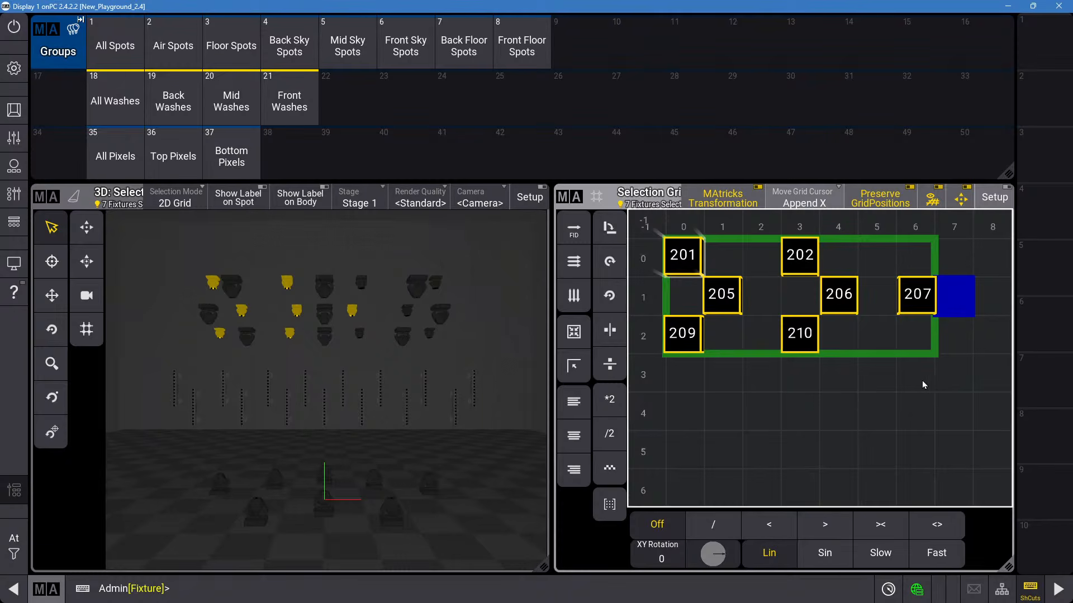
left_click_drag(921, 381, 927, 339)
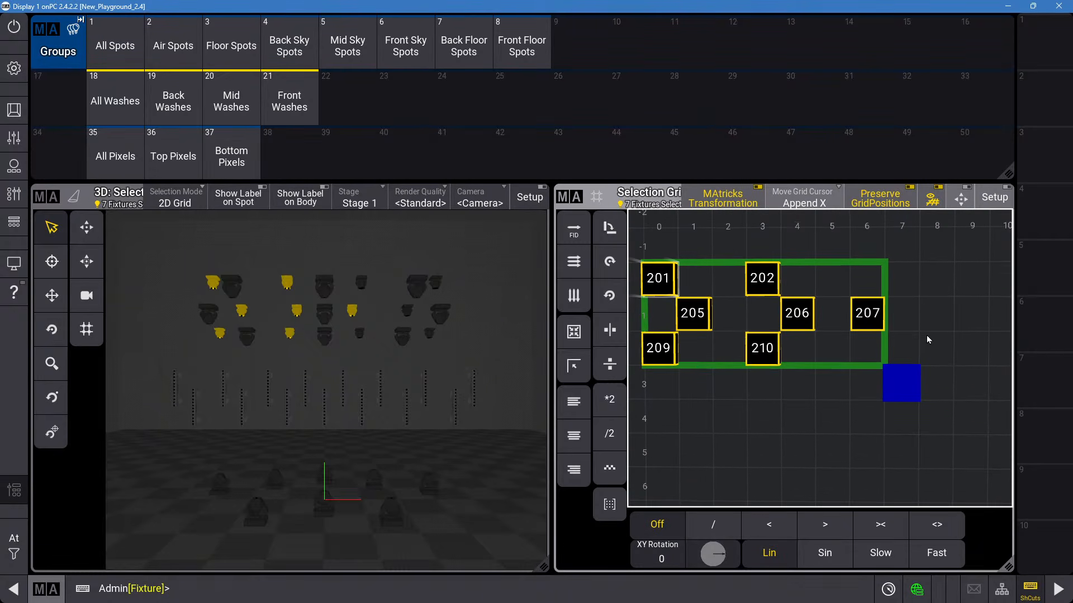
left_click(926, 313)
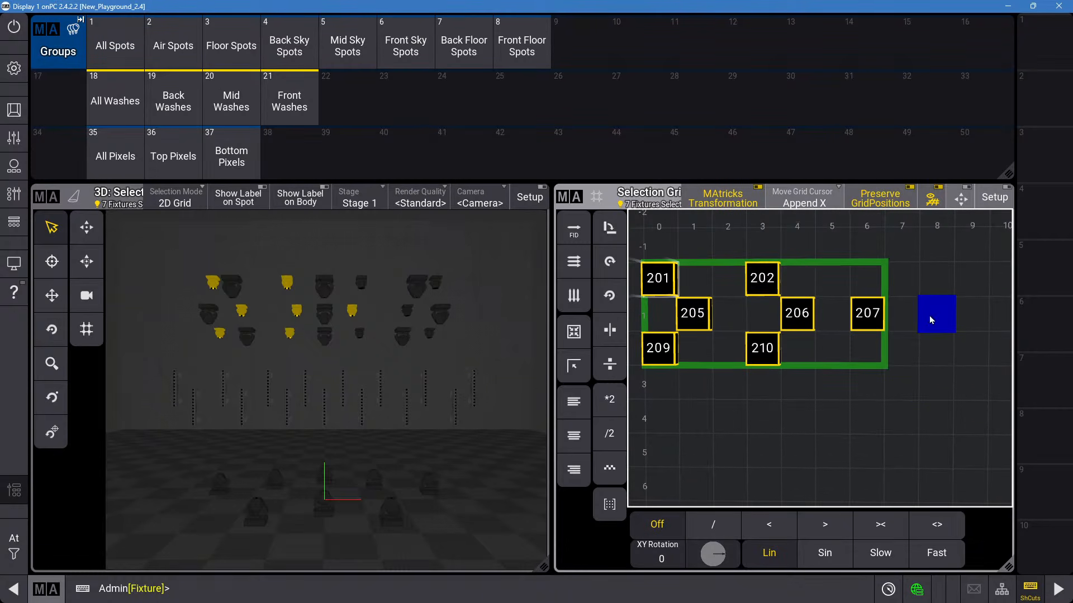
left_click(960, 316)
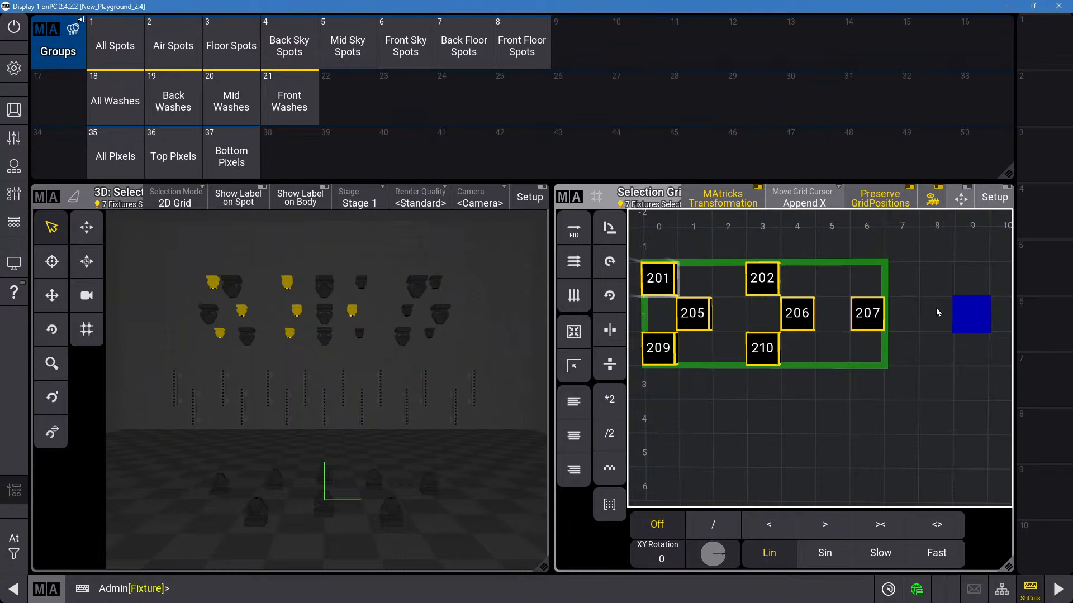
type("208")
key("Return")
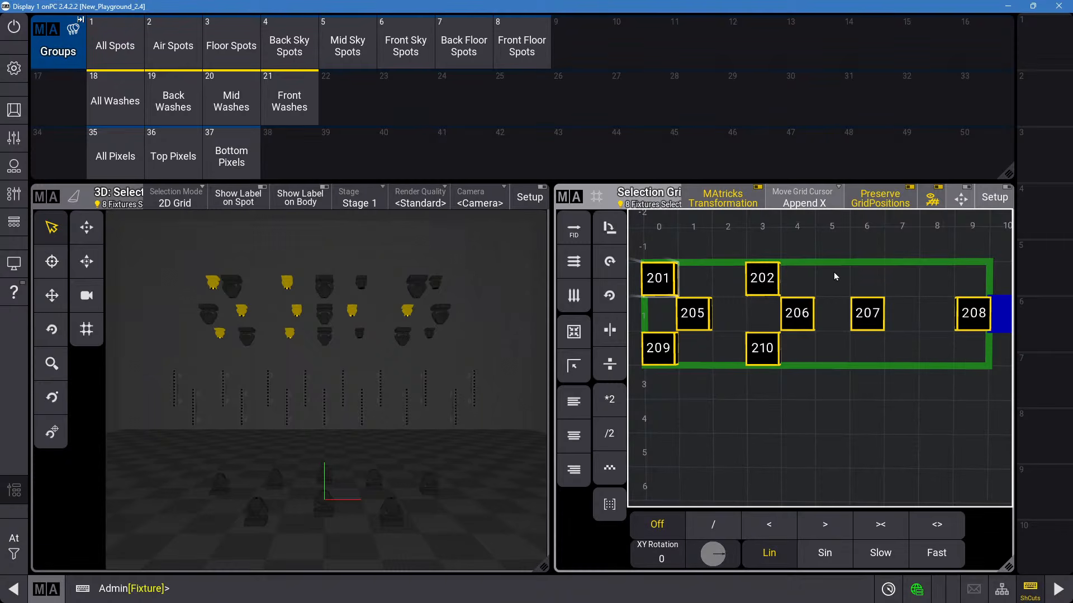
Add fixture 203 at column 7, row 0 and fixture 204 at column 10, row 0 of the selection grid.
left_click(898, 281)
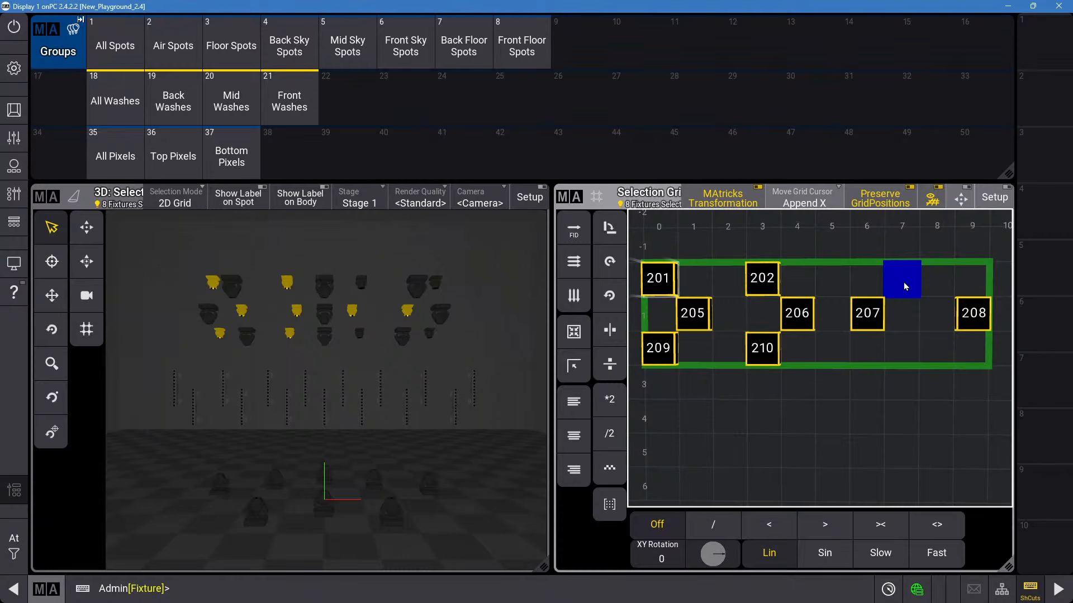
type("203")
key("Return")
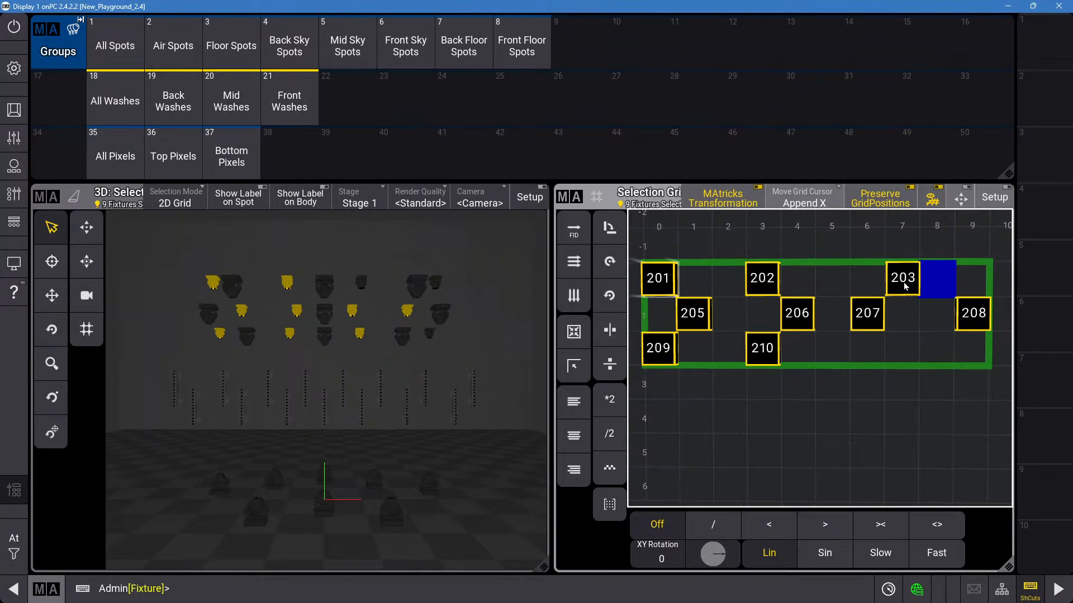
left_click(999, 276)
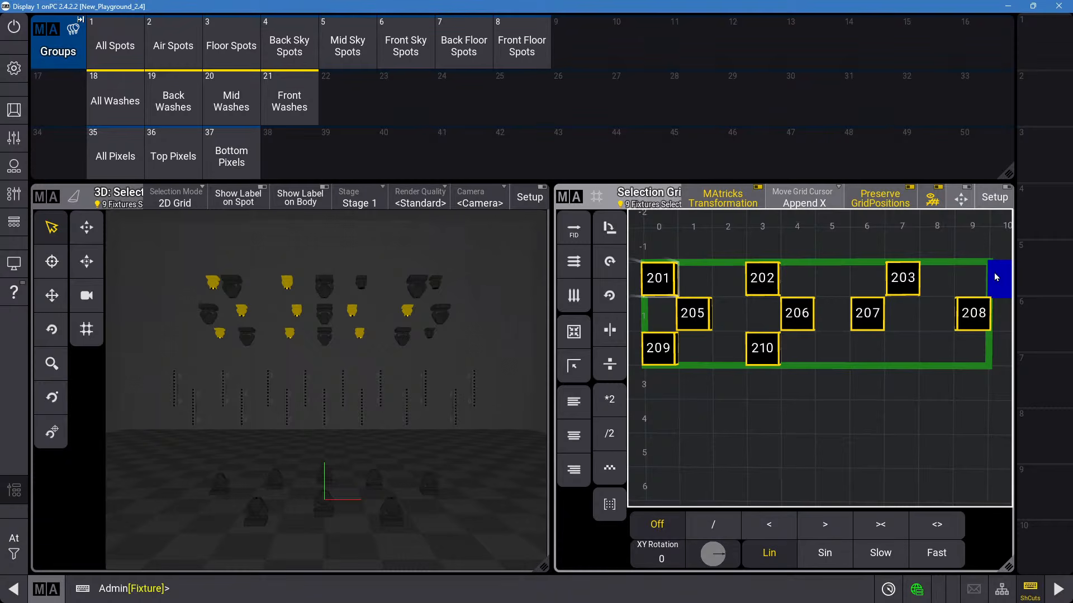
type("204")
key("Return")
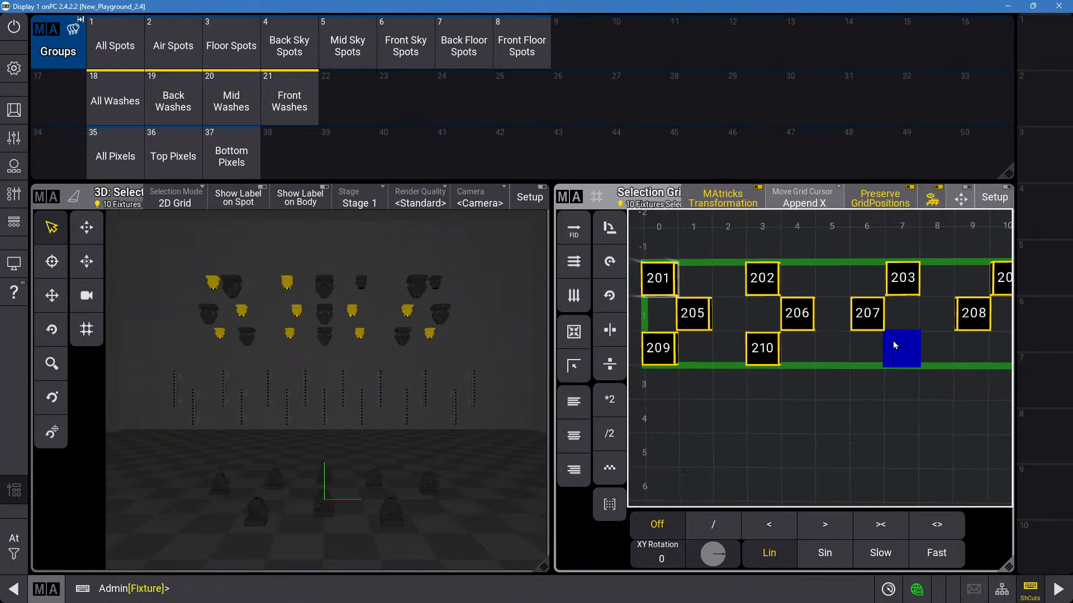
Add fixture 211 at column 7, row 2 and fixture 212 at column 10, row 2 of the selection grid.
type("211")
key("Return")
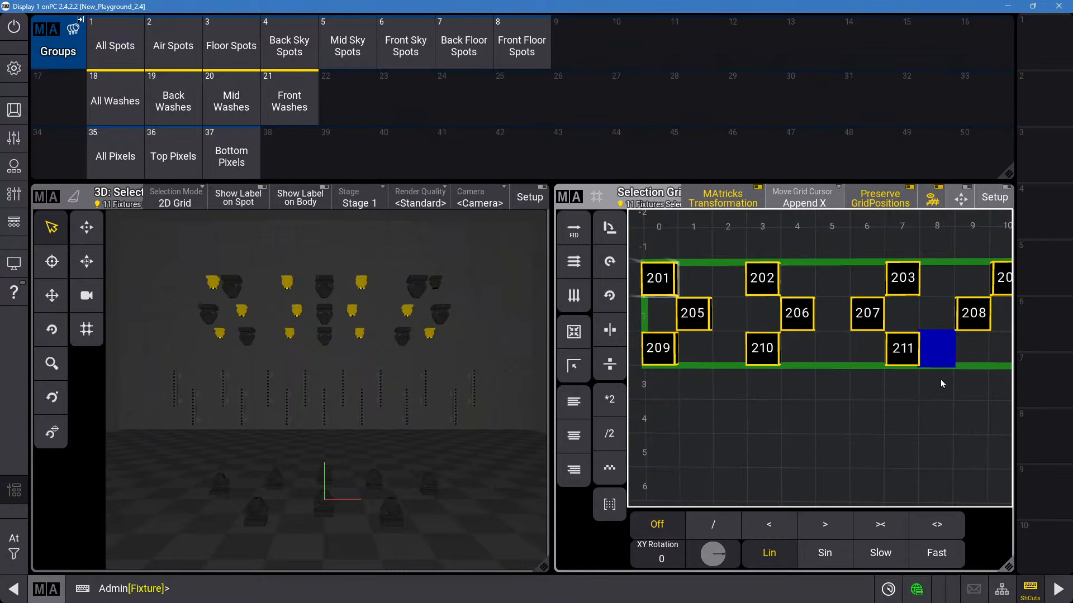
left_click_drag(940, 380, 829, 368)
left_click(893, 330)
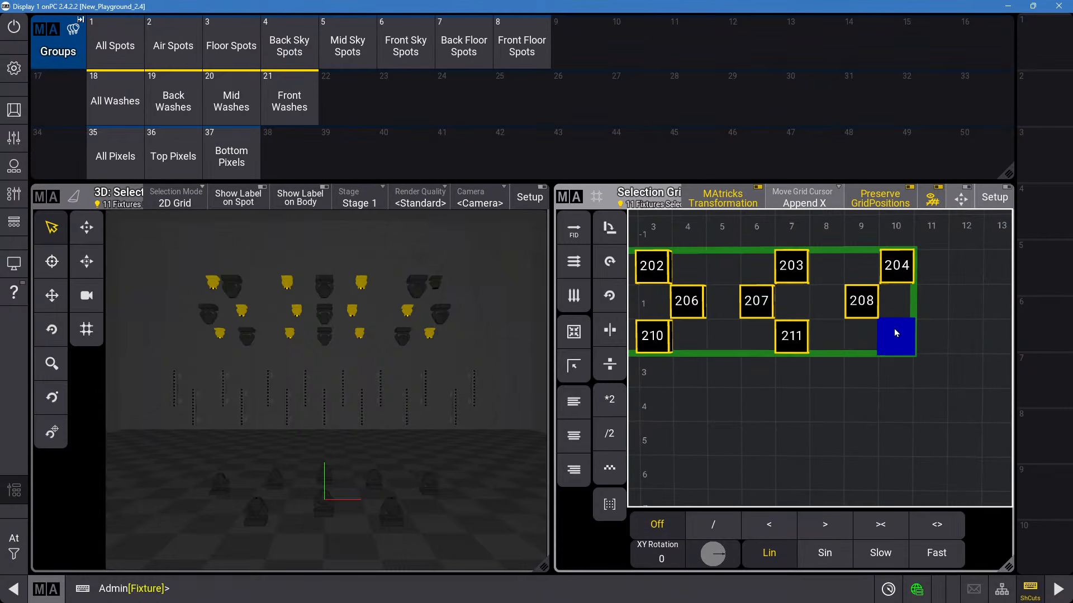
type("212")
key("Return")
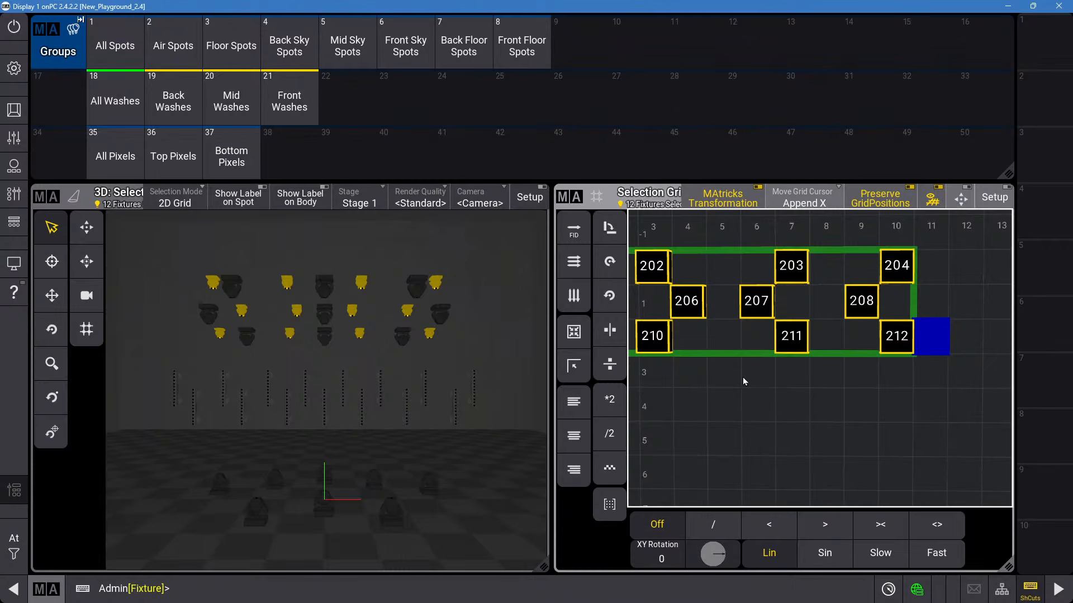
Store the arranged wash selection in group slot 27 and label the group All Washes Grid.
scroll(743, 380, "down", 1)
left_click_drag(755, 379, 823, 384)
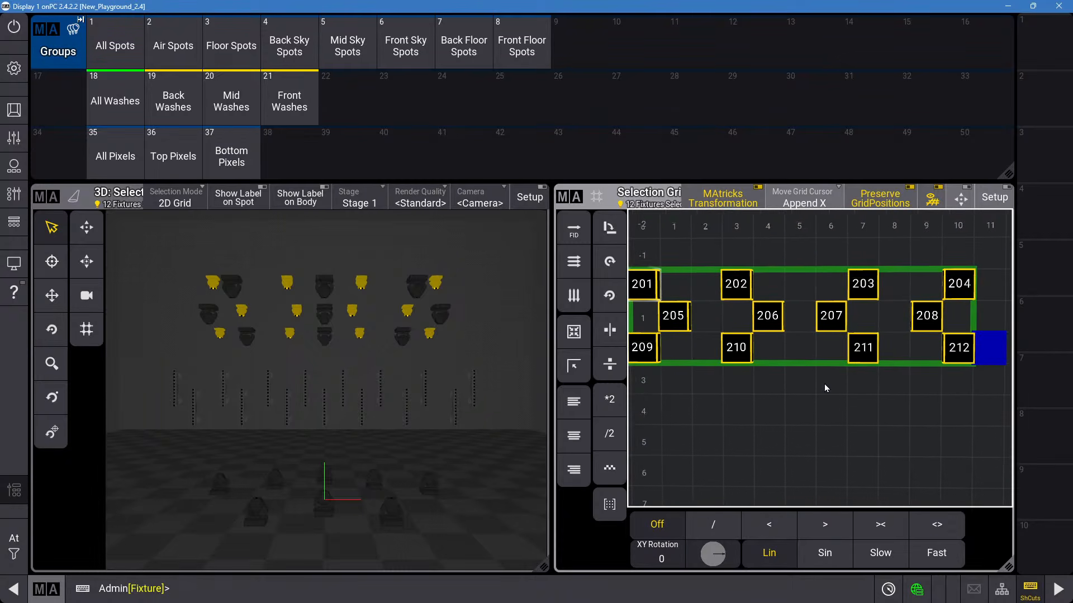
scroll(823, 383, "down", 1)
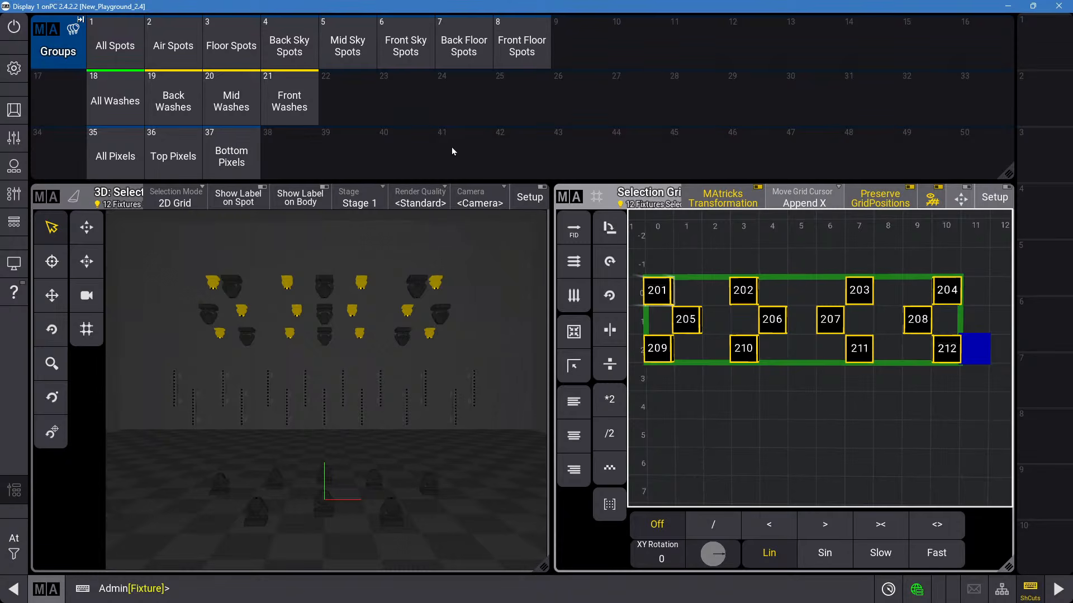
left_click_drag(615, 114, 595, 42)
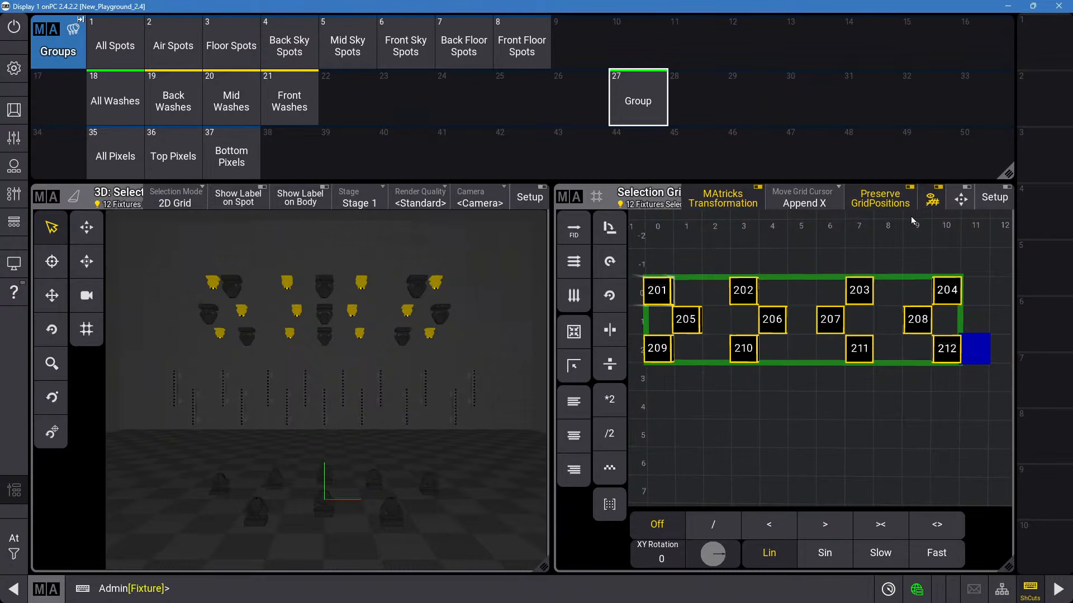
left_click_drag(624, 92, 629, 62)
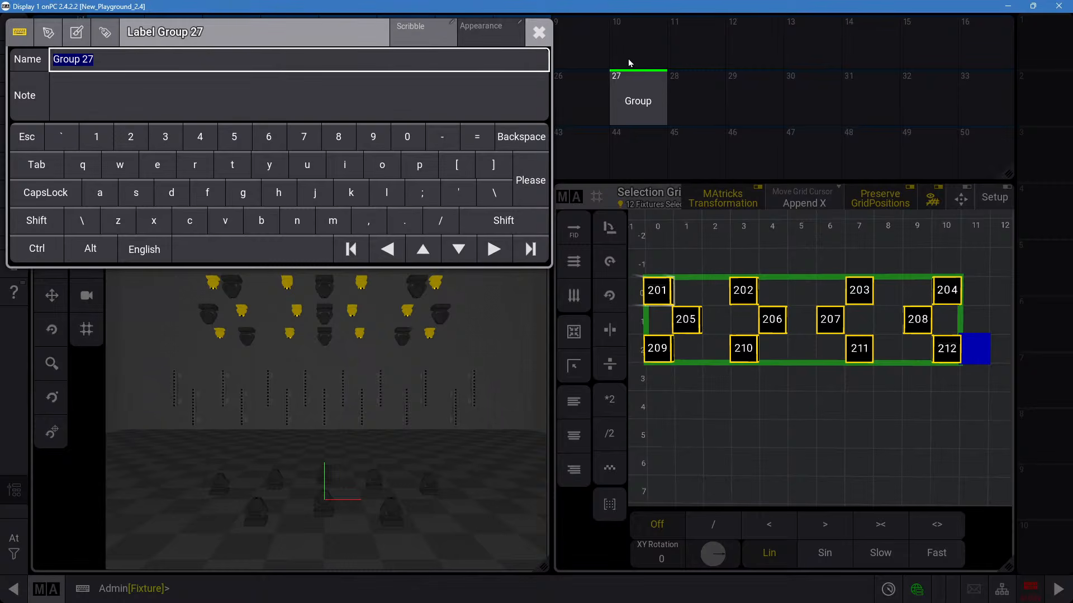
type("All Washes Grid")
key("Return")
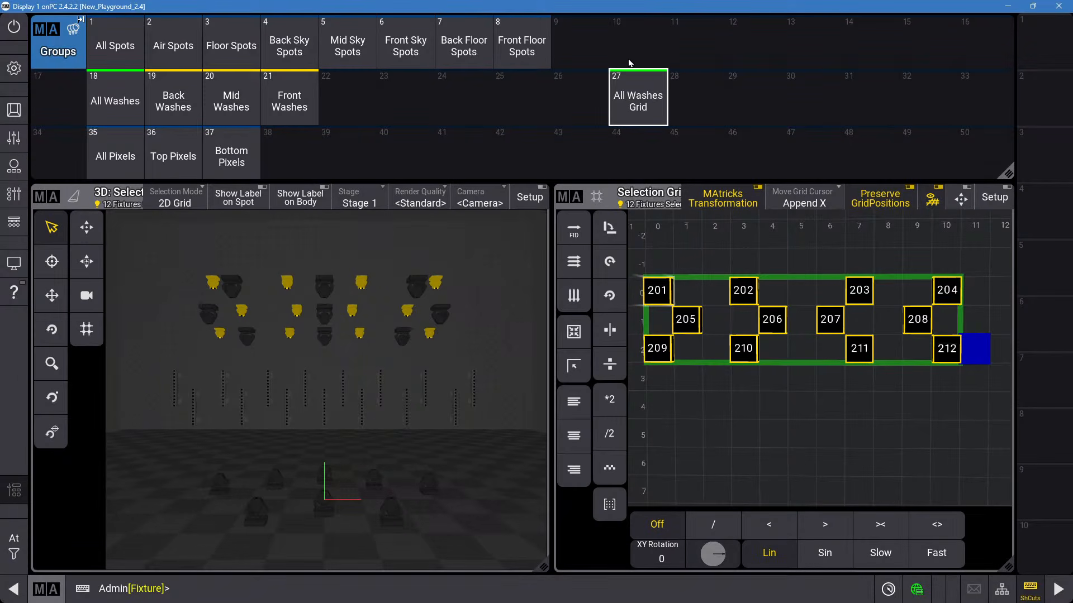
Recall the All Washes Grid group from an empty selection and examine the empty grid cells between its fixtures.
key("Escape")
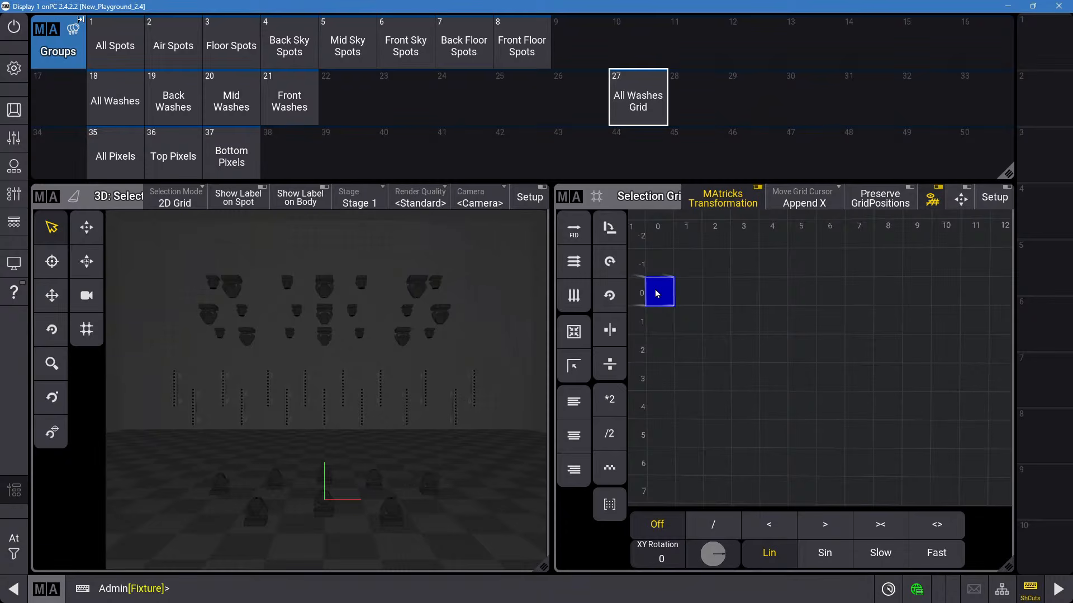
left_click(633, 93)
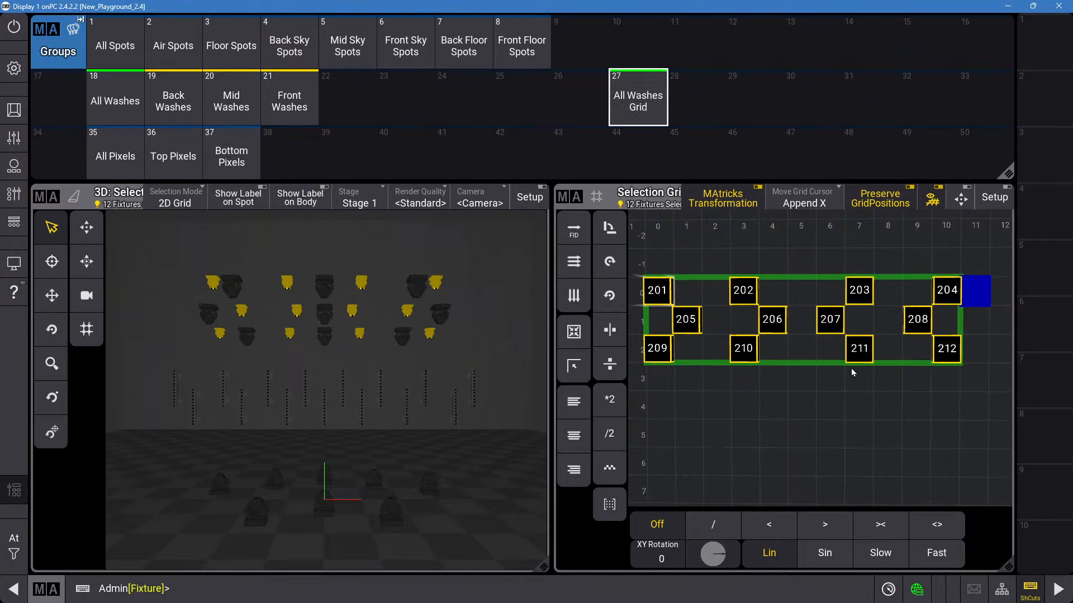
left_click(693, 293)
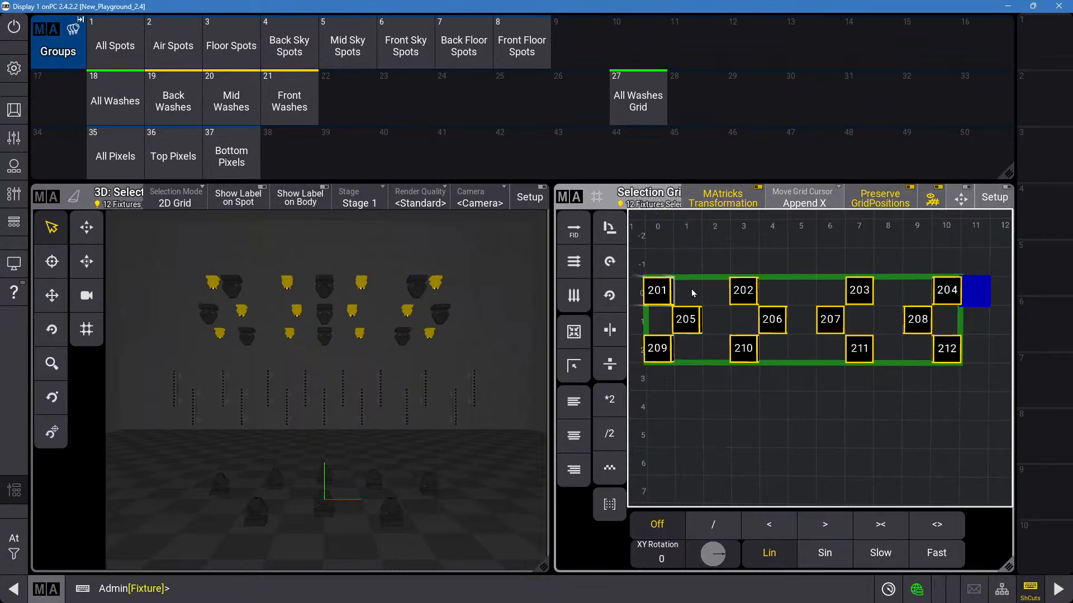
left_click(665, 328)
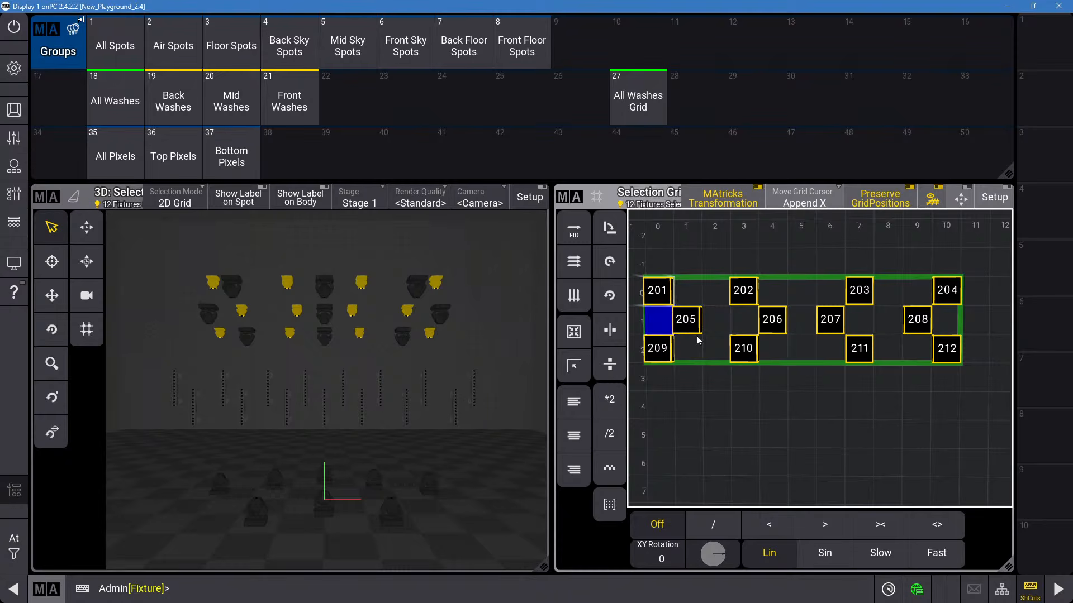
left_click(701, 340)
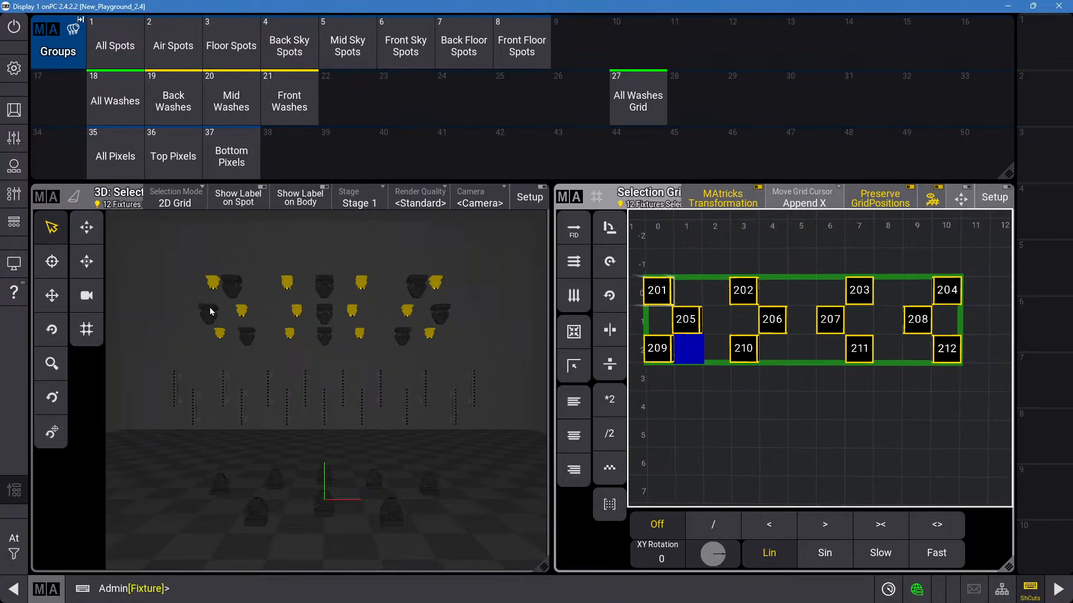
left_click(660, 289)
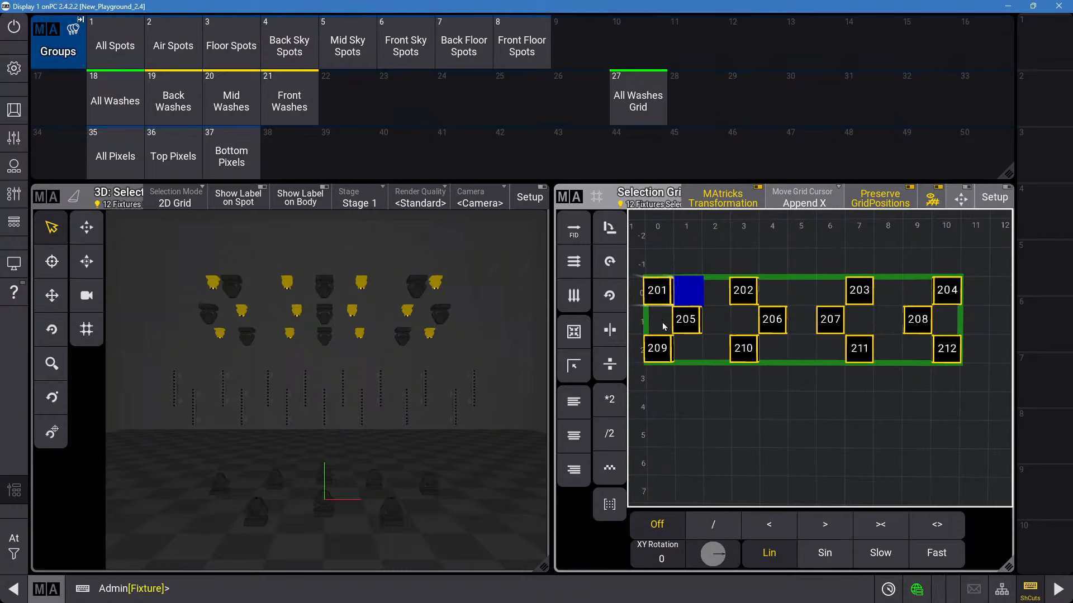
left_click(693, 339)
left_click(789, 291)
left_click(793, 313)
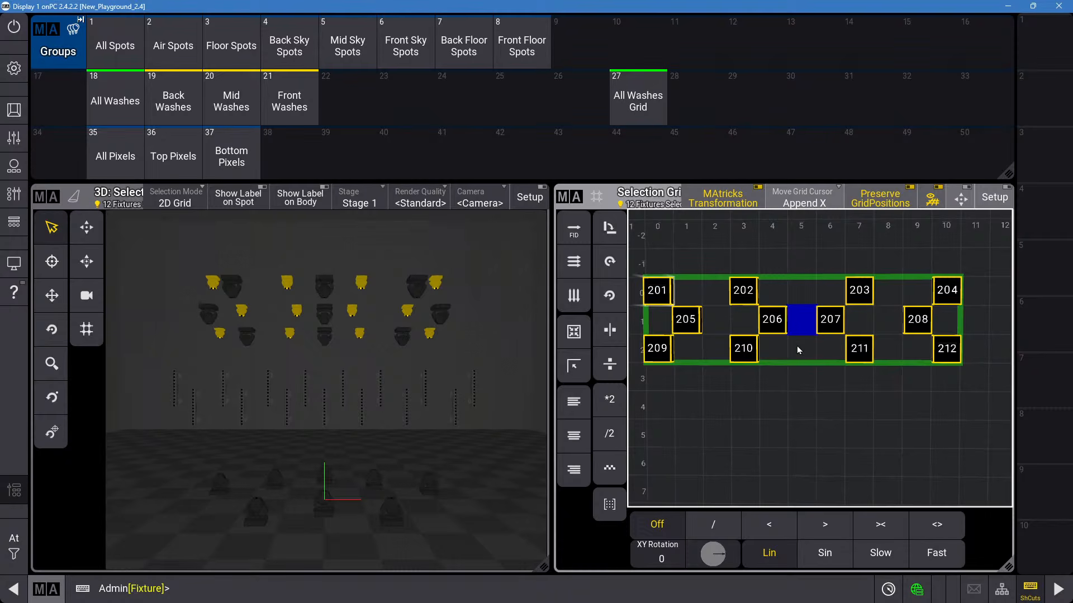
left_click(796, 346)
left_click(915, 292)
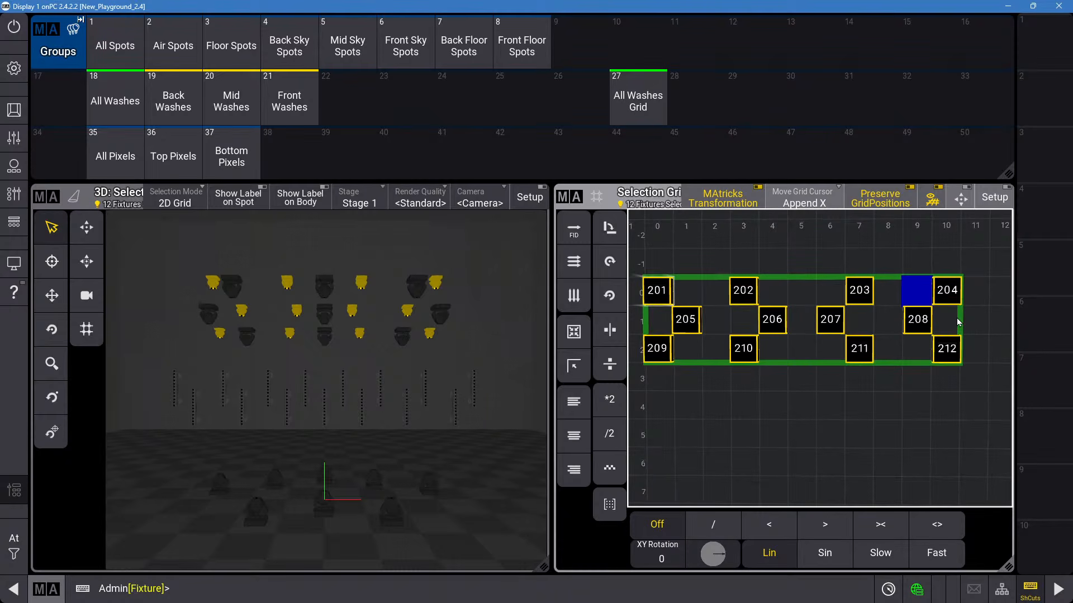
left_click(947, 320)
left_click(906, 349)
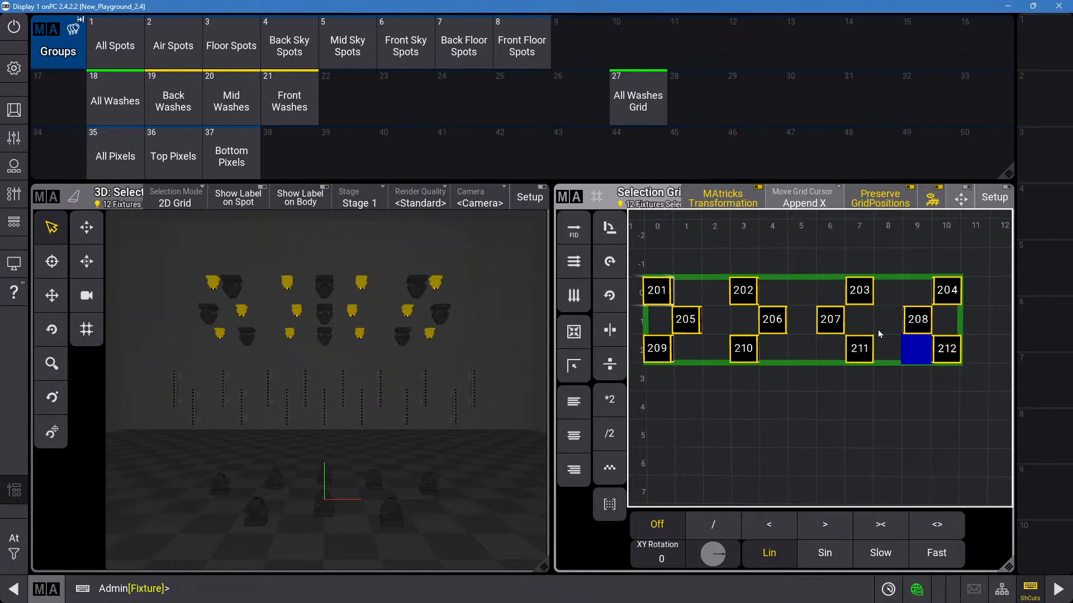
left_click(802, 290)
left_click(802, 330)
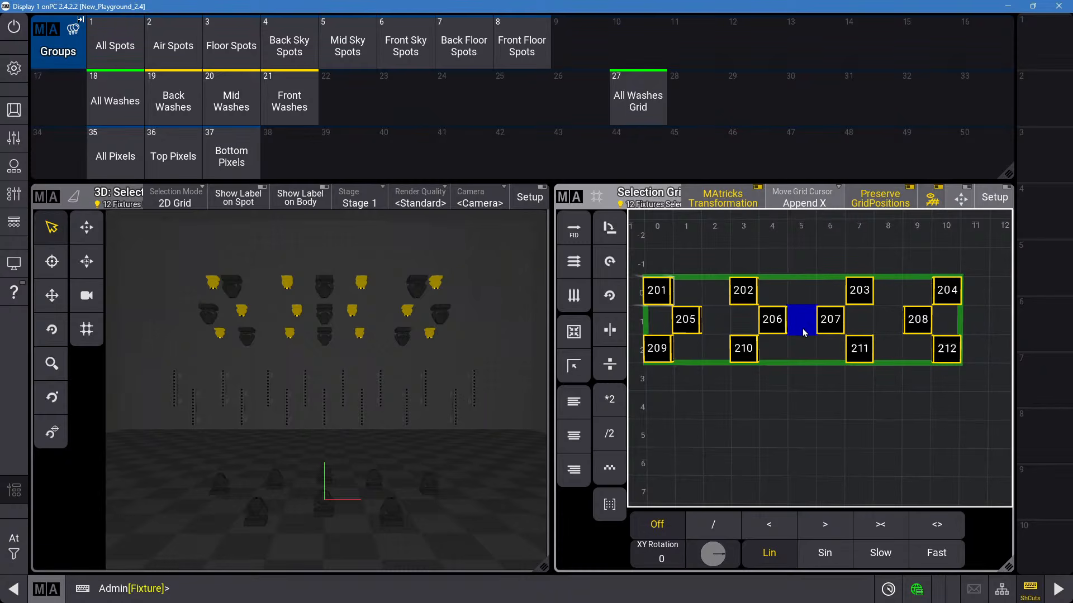
key("Escape")
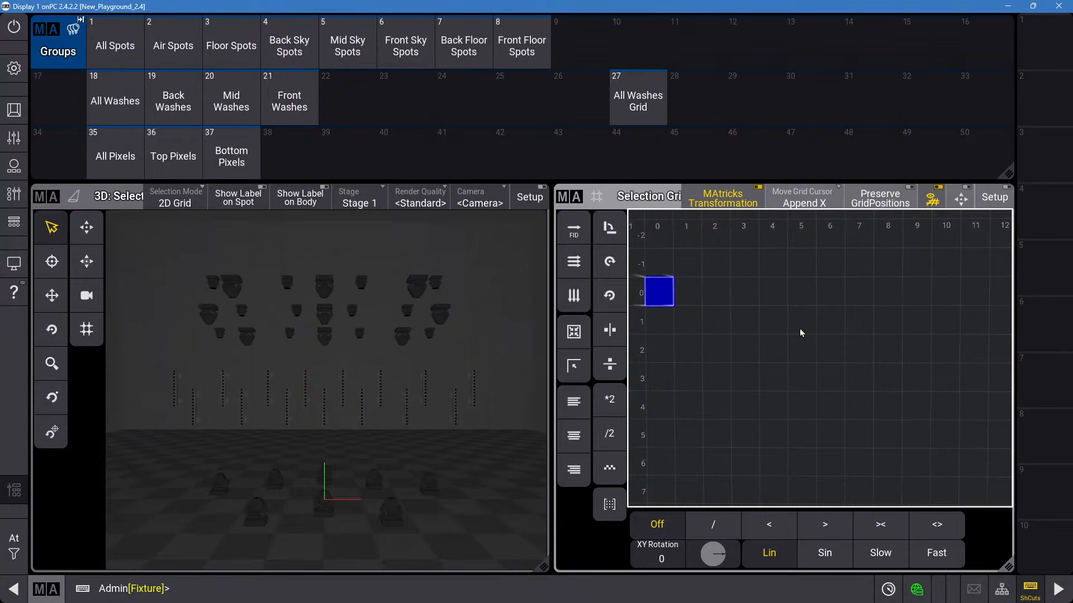
left_click(687, 301)
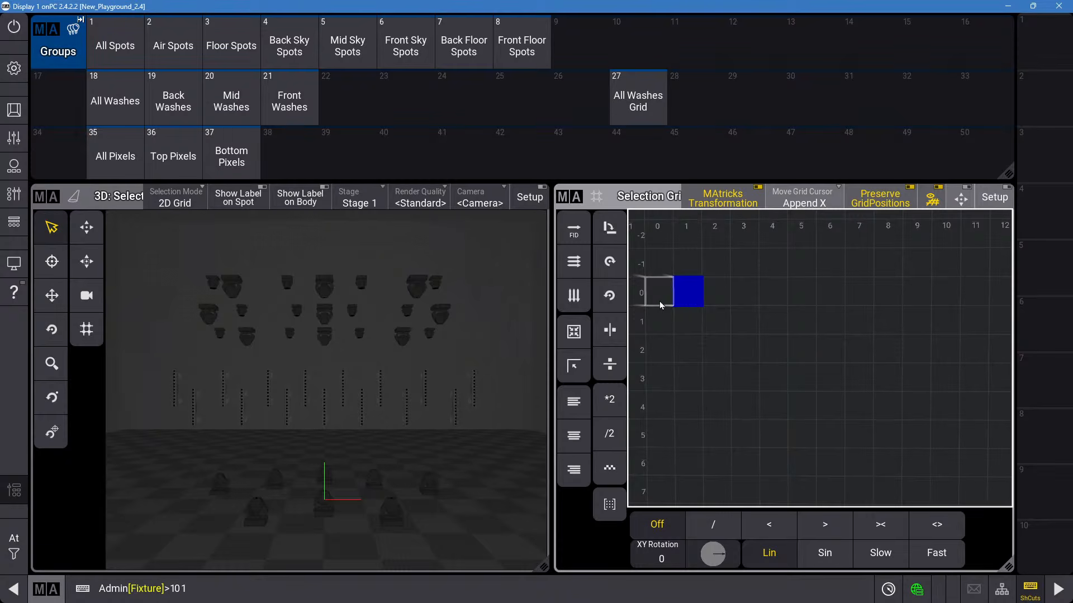
key("Return")
key("Escape")
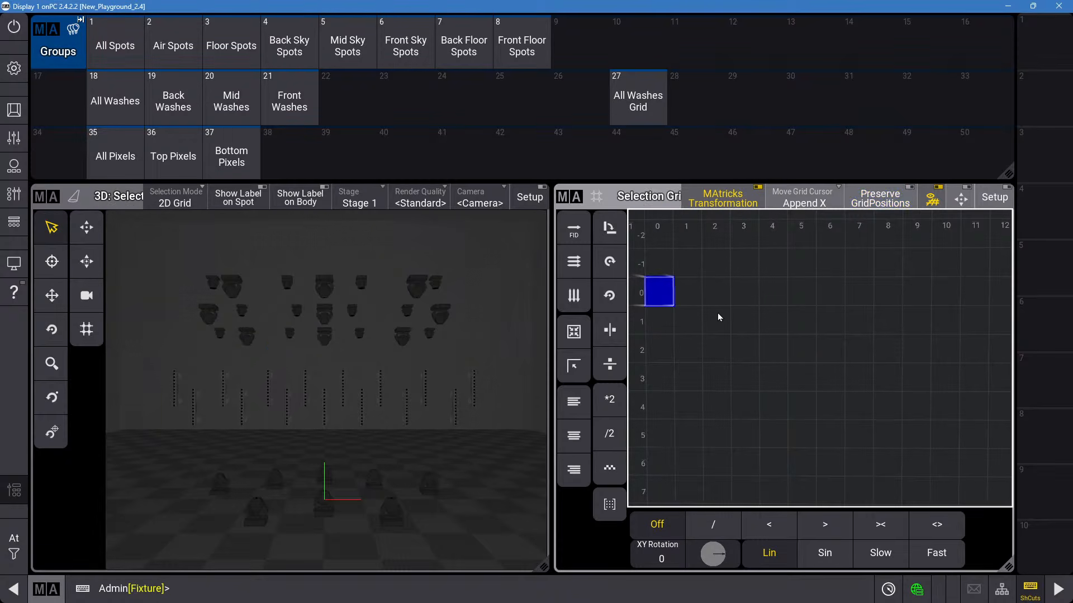
Add fixture 101 at column 0, fixture 102 at column 5 and fixture 103 at column 10 in row 0 of the selection grid.
type("101")
key("Return")
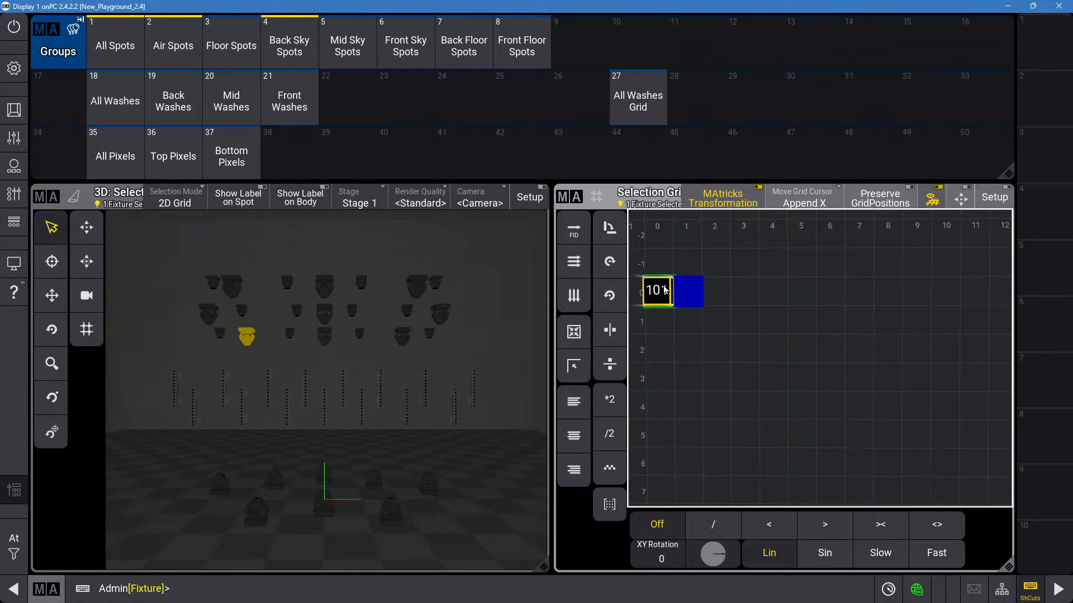
left_click(795, 292)
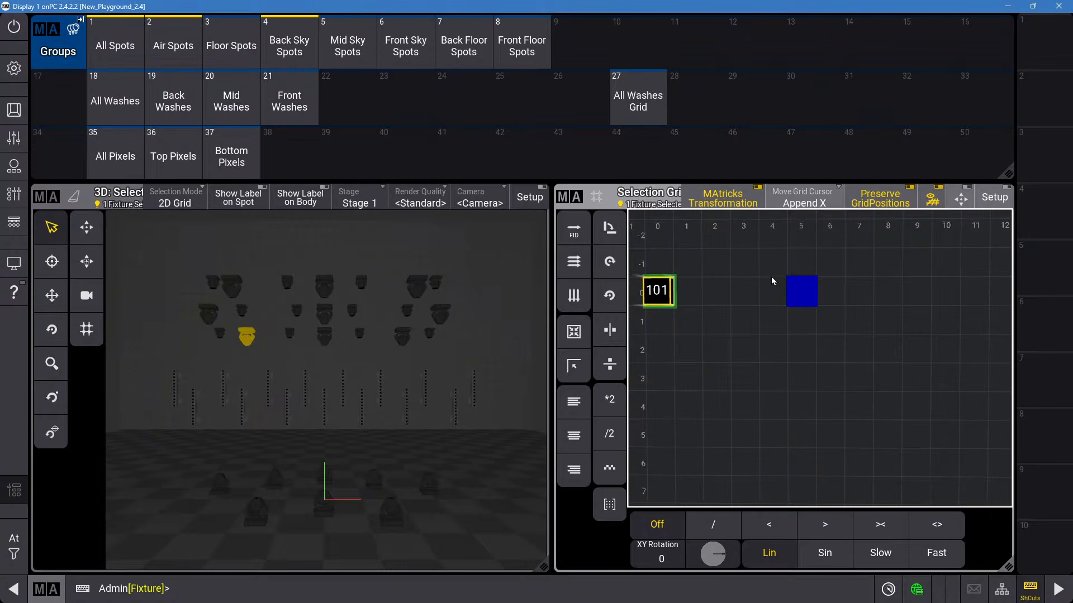
type("102")
key("Return")
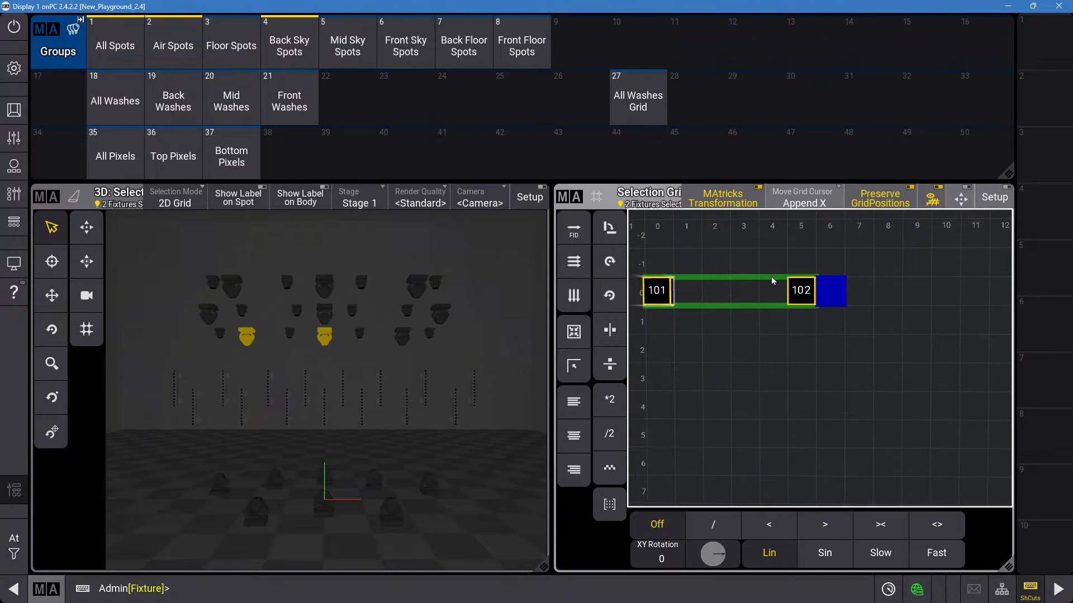
left_click(910, 291)
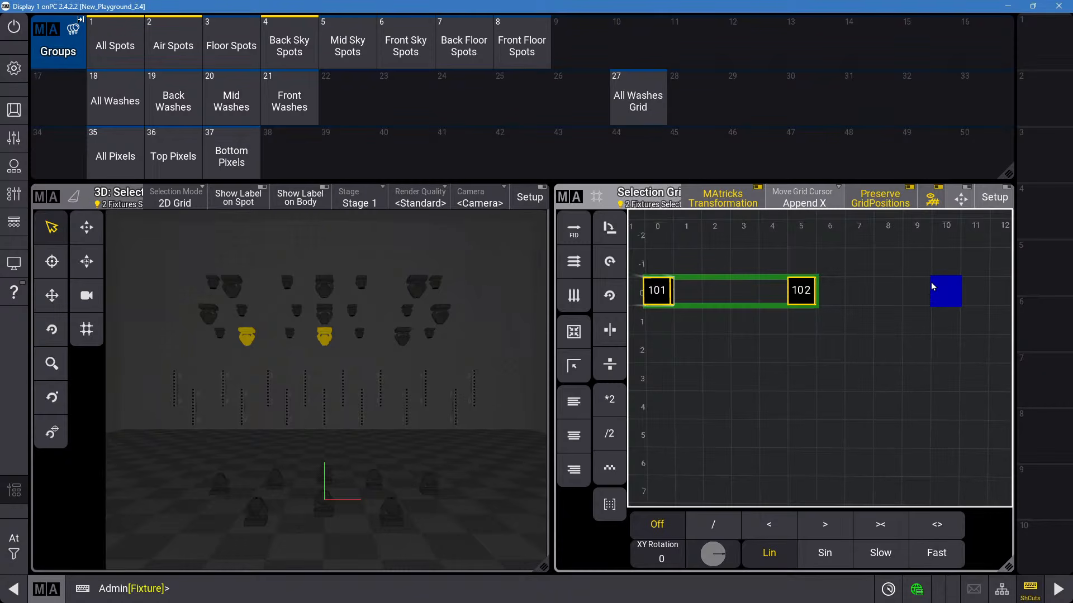
type("3")
key("Return")
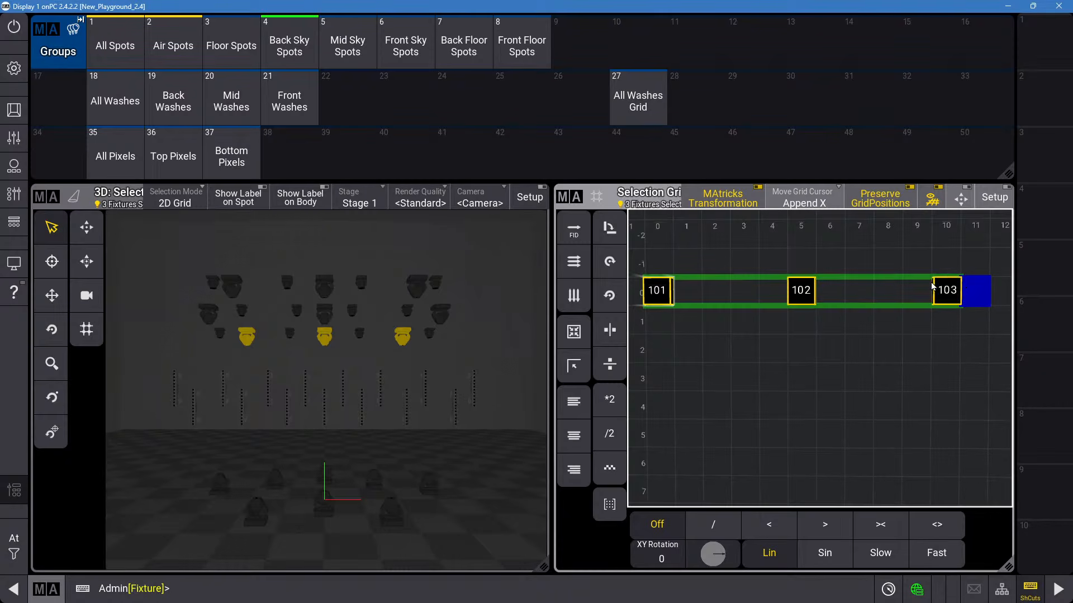
Move fixture 101 to column 1 and fixture 103 to column 9 in row 0 of the selection grid.
left_click(691, 322)
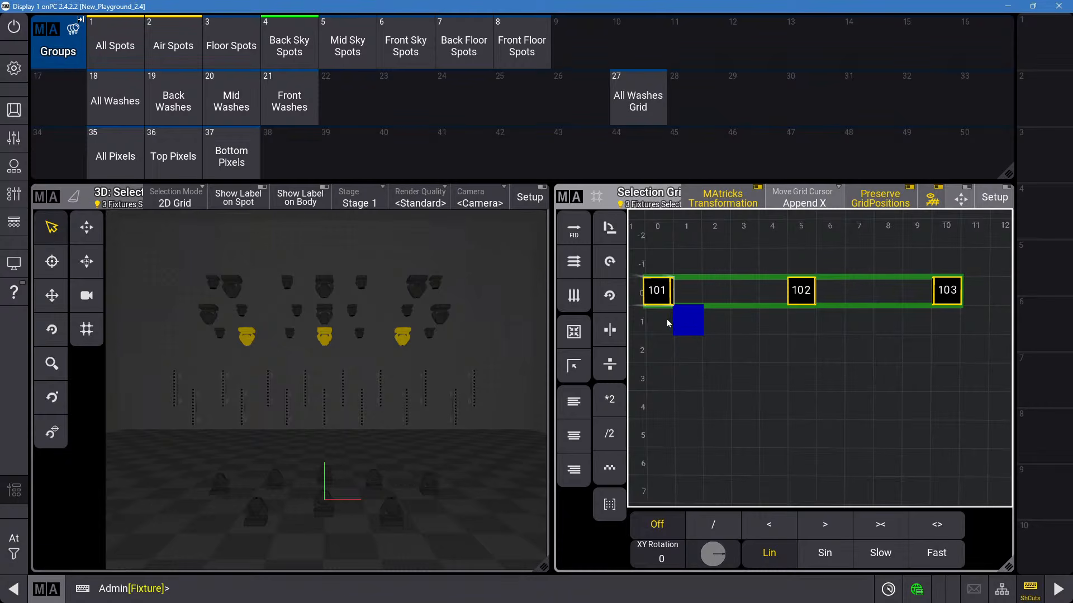
left_click(668, 323)
left_click(692, 288)
type("10")
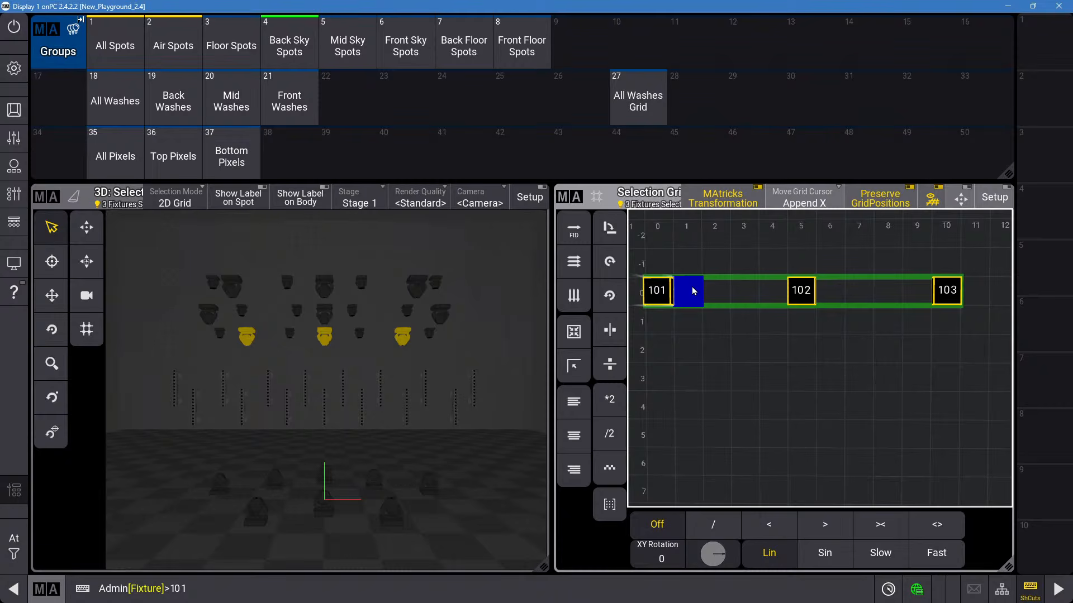
type("1")
key("Return")
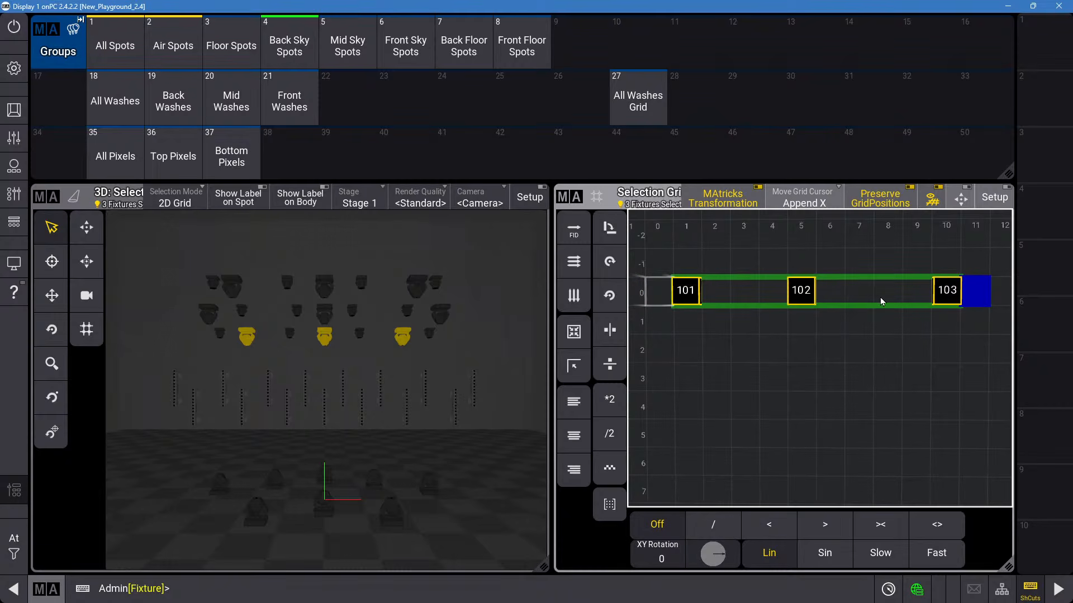
left_click(911, 294)
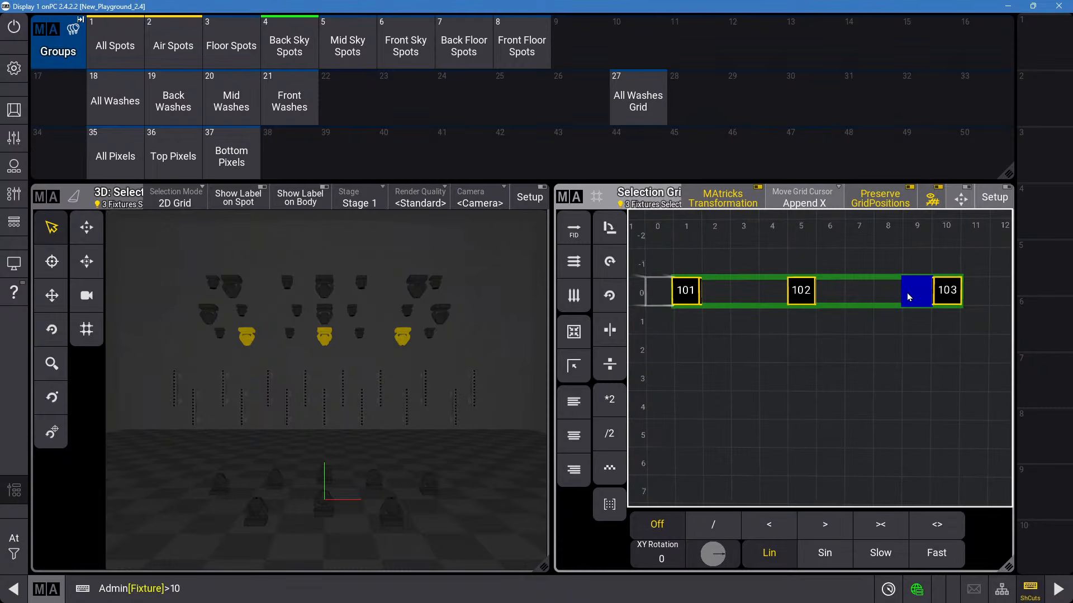
type("3")
key("Return")
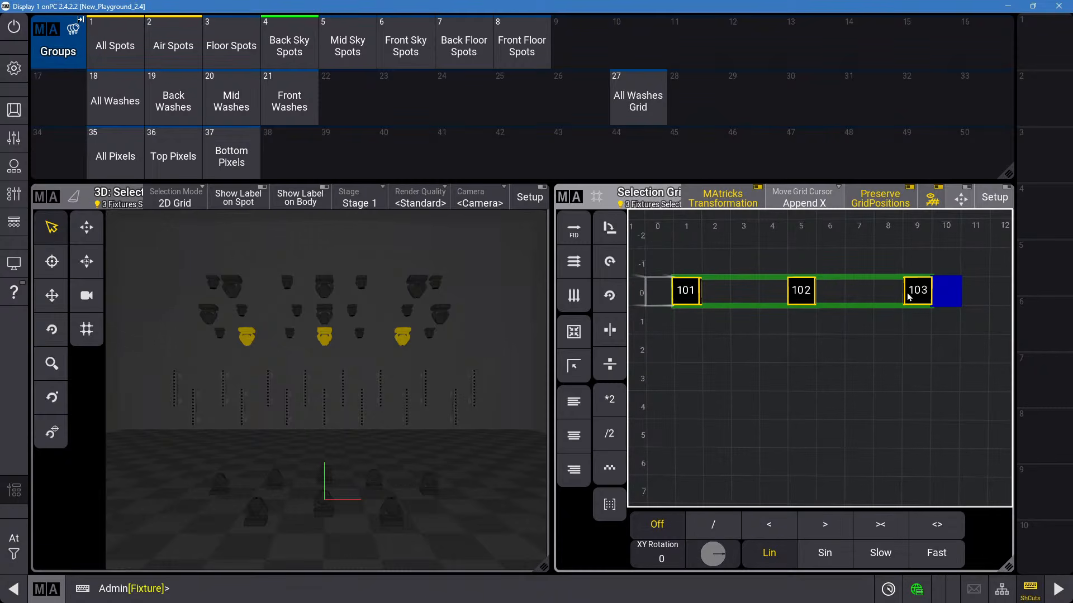
Add fixture 104 at column 0, row 1 and fixture 105 at column 5, row 1 of the selection grid.
left_click(658, 327)
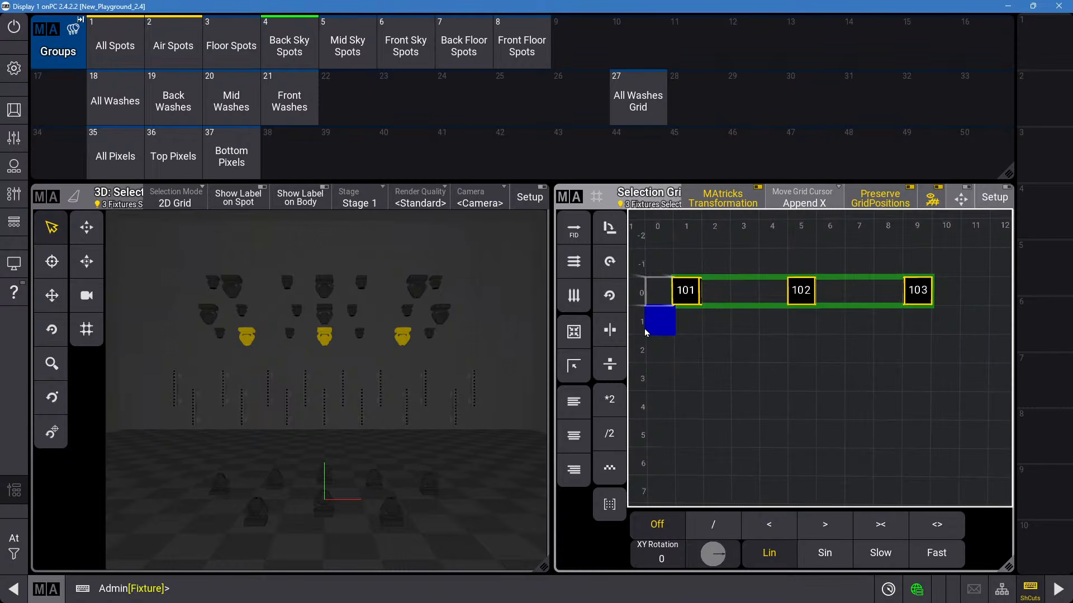
type("104")
key("Return")
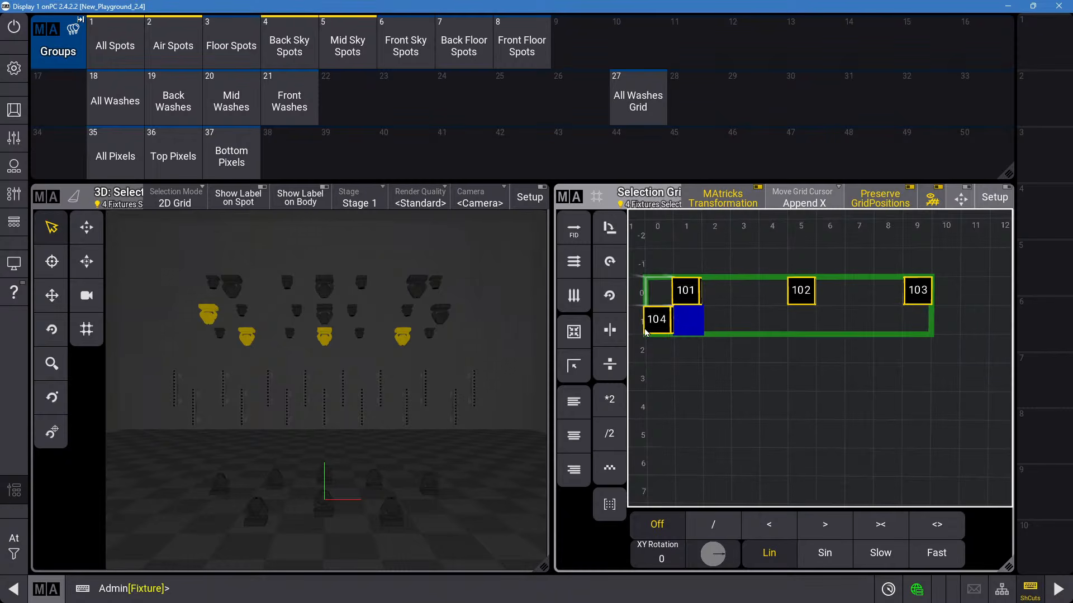
left_click(694, 350)
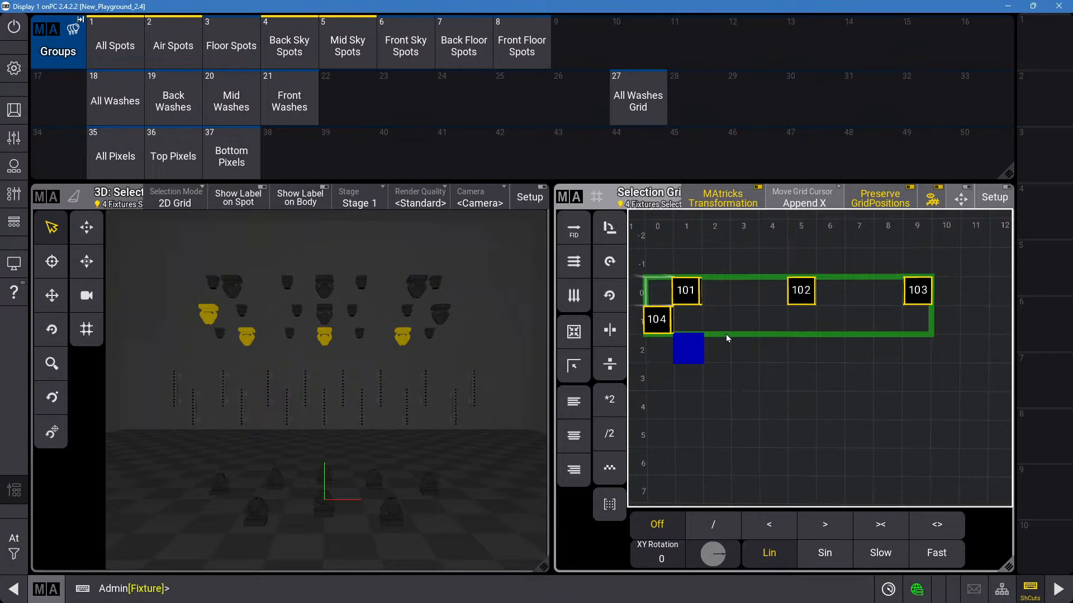
left_click(799, 319)
type("105")
key("Return")
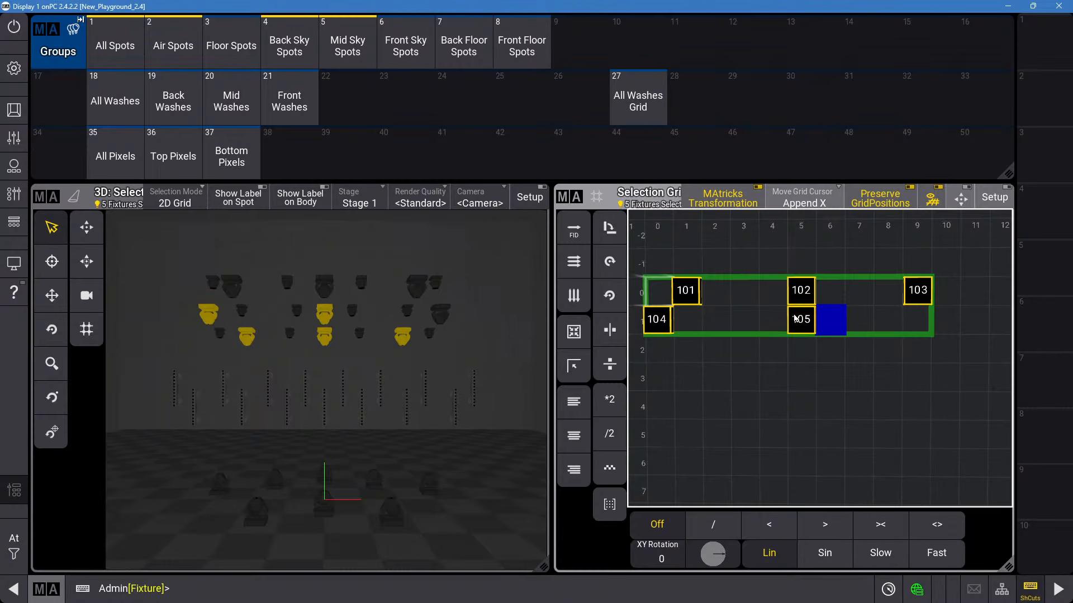
Try placing fixture 106 at column 9, row 1 and at column 1, row 2 of the selection grid.
left_click(921, 313)
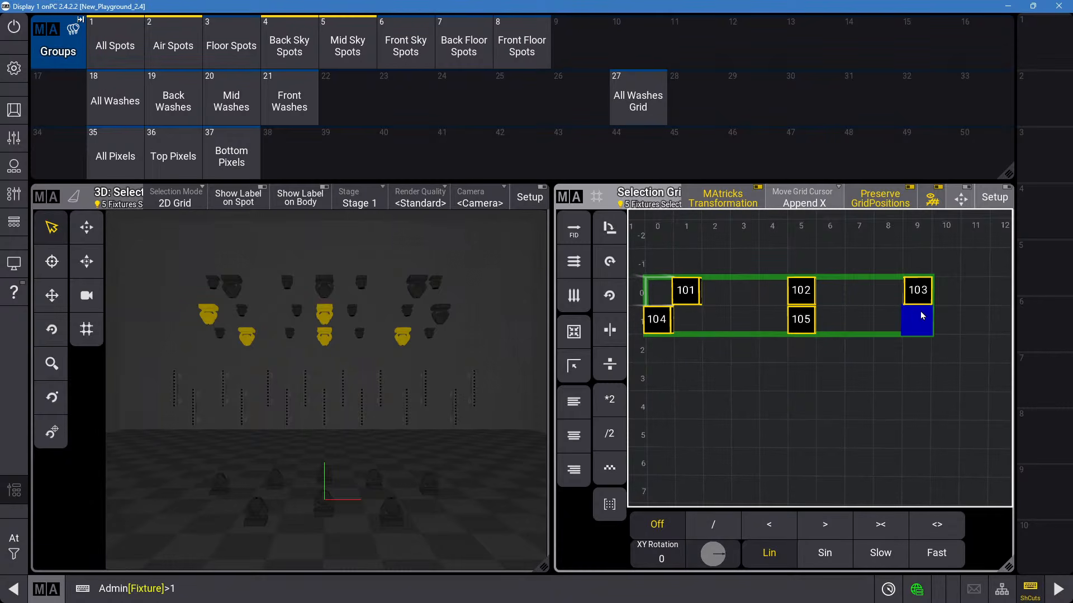
type("106")
key("Return")
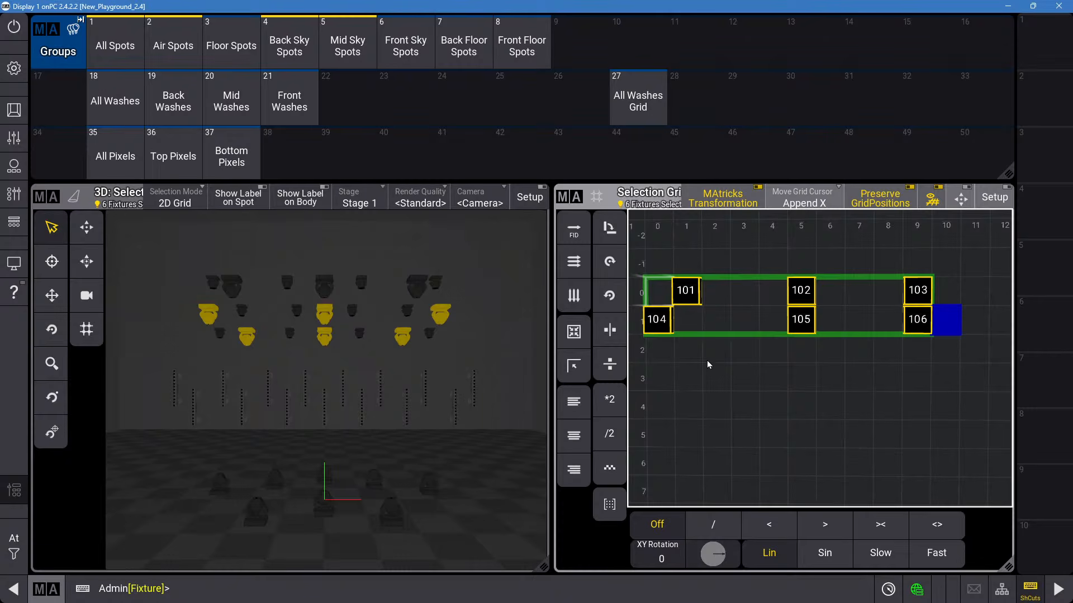
left_click(695, 355)
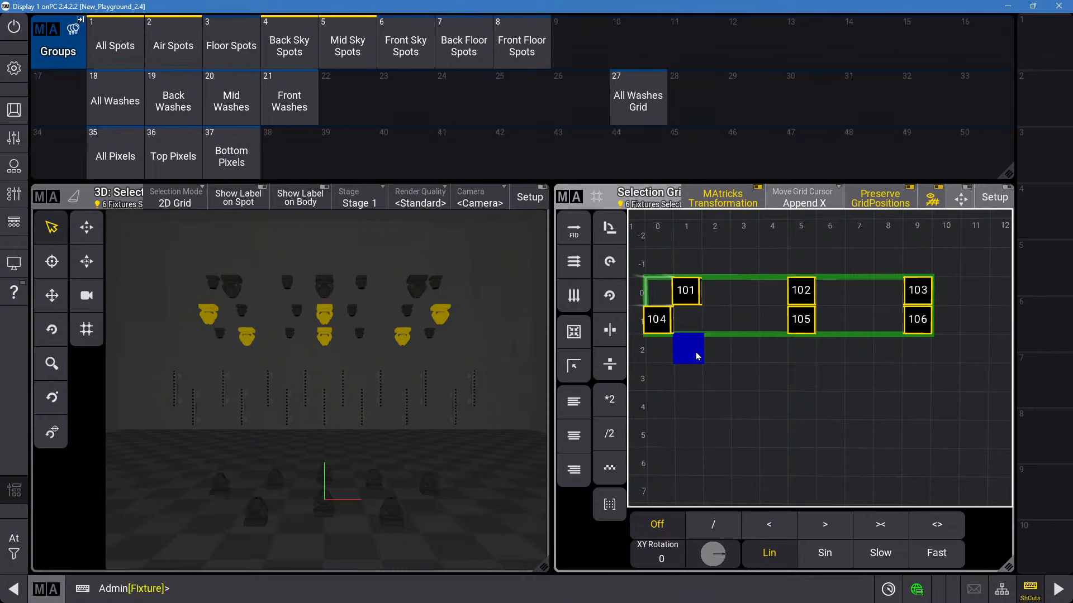
type("106")
key("Return")
Place fixture 106 at column 10, row 1 of the selection grid.
left_click(947, 323)
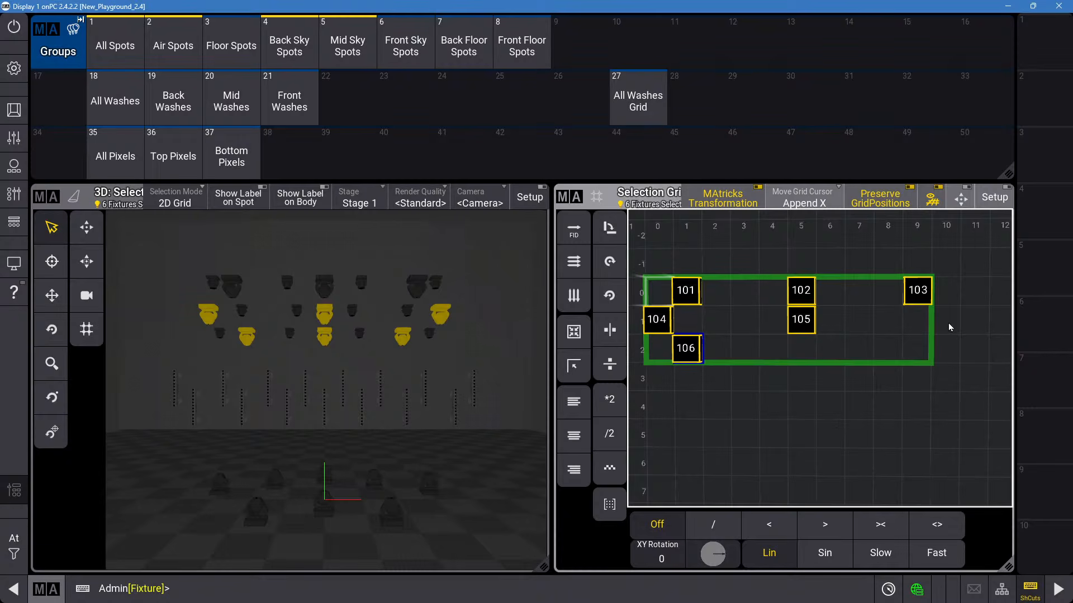
type("10")
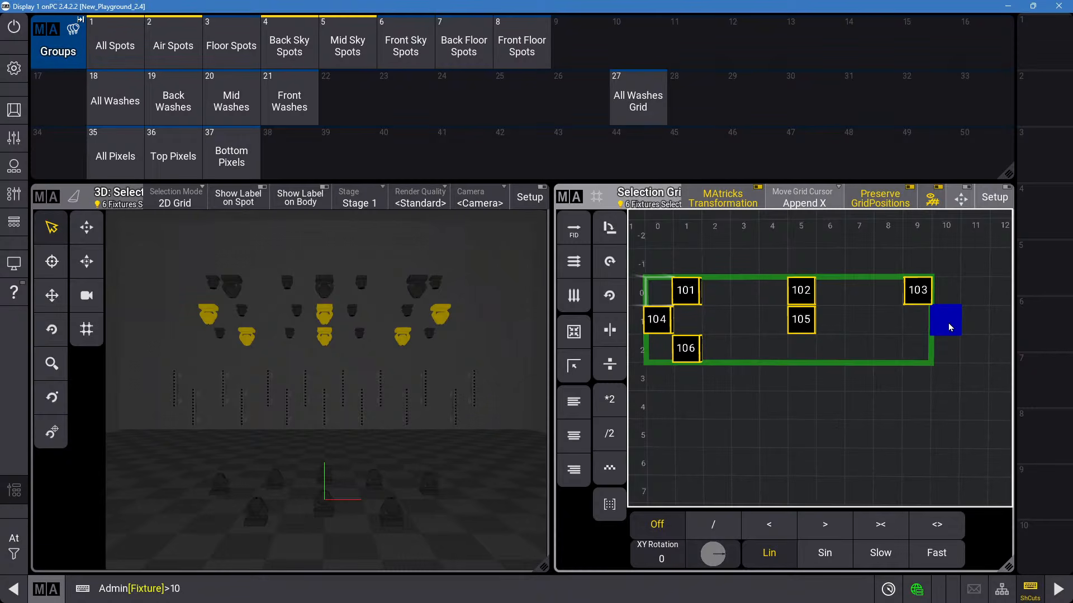
type("6")
key("Return")
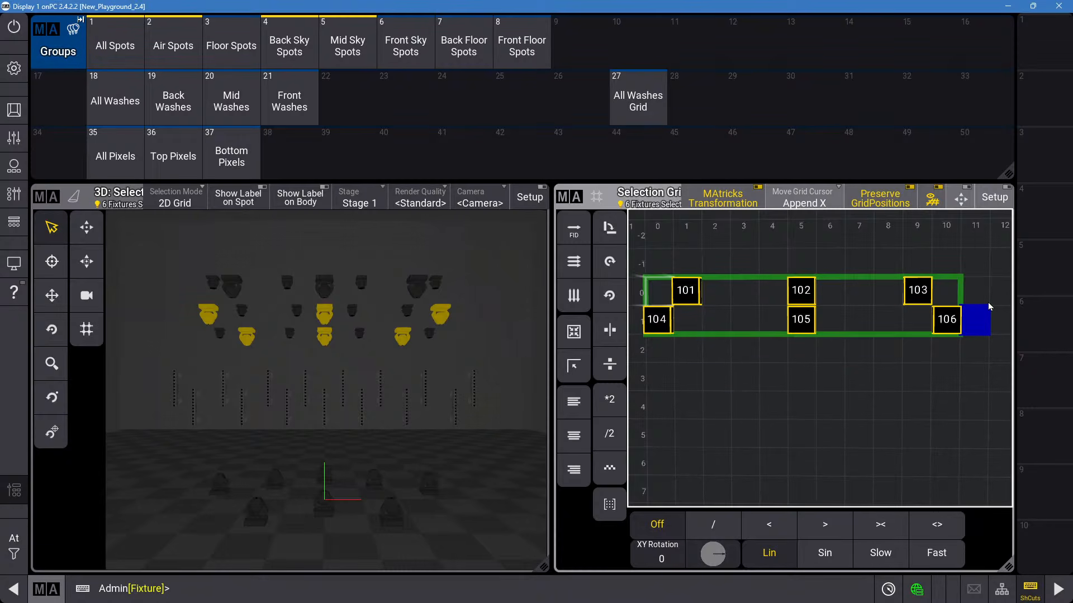
Add fixture 107 at column 1, fixture 108 at column 5 and fixture 109 at column 9 in row 2 of the selection grid.
left_click(678, 347)
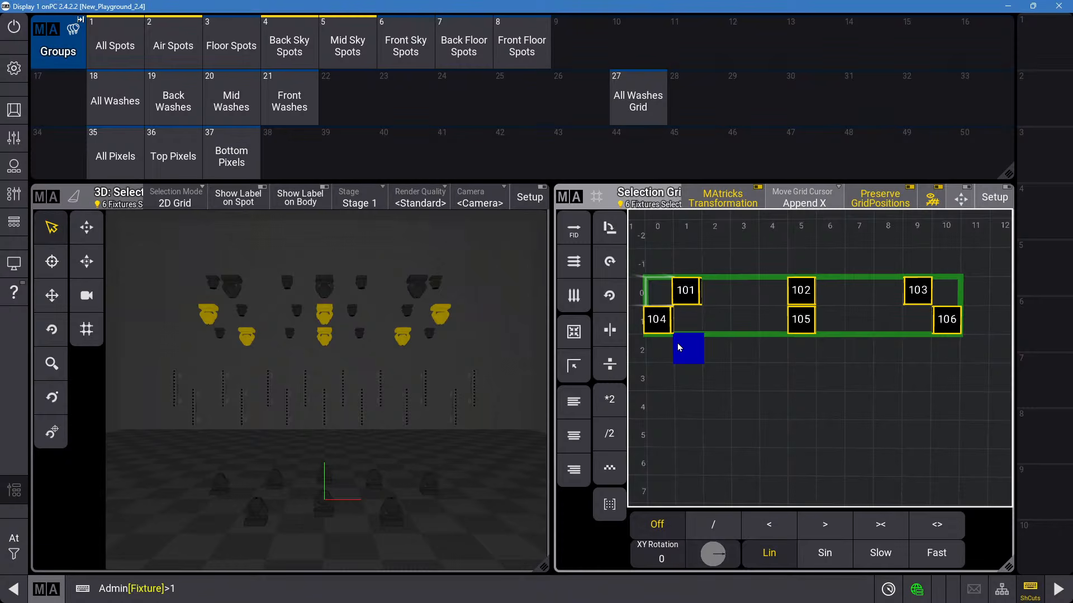
type("107")
key("Return")
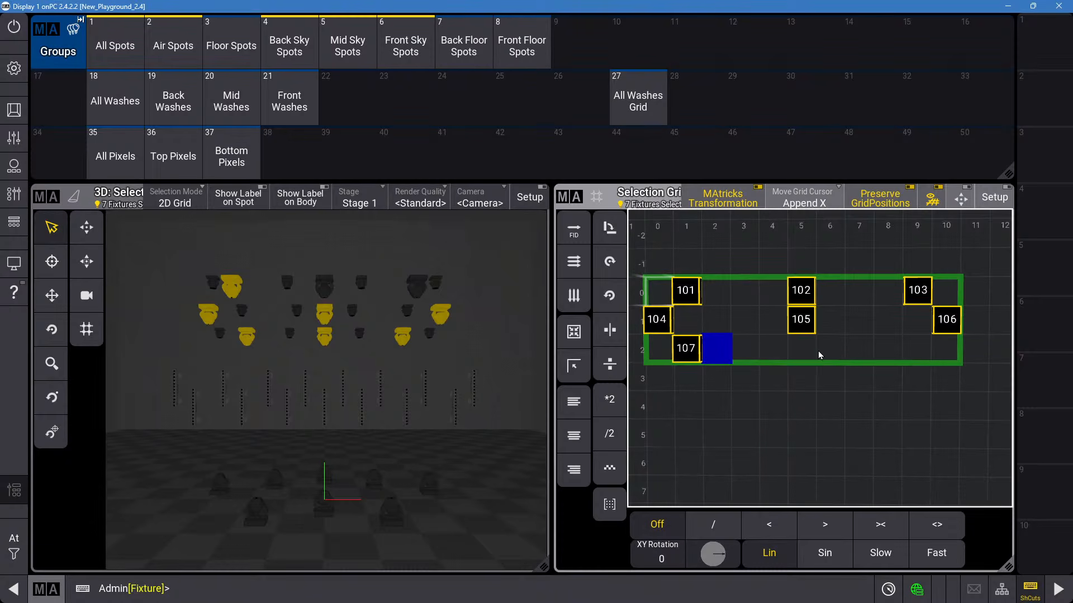
left_click(799, 350)
type("108")
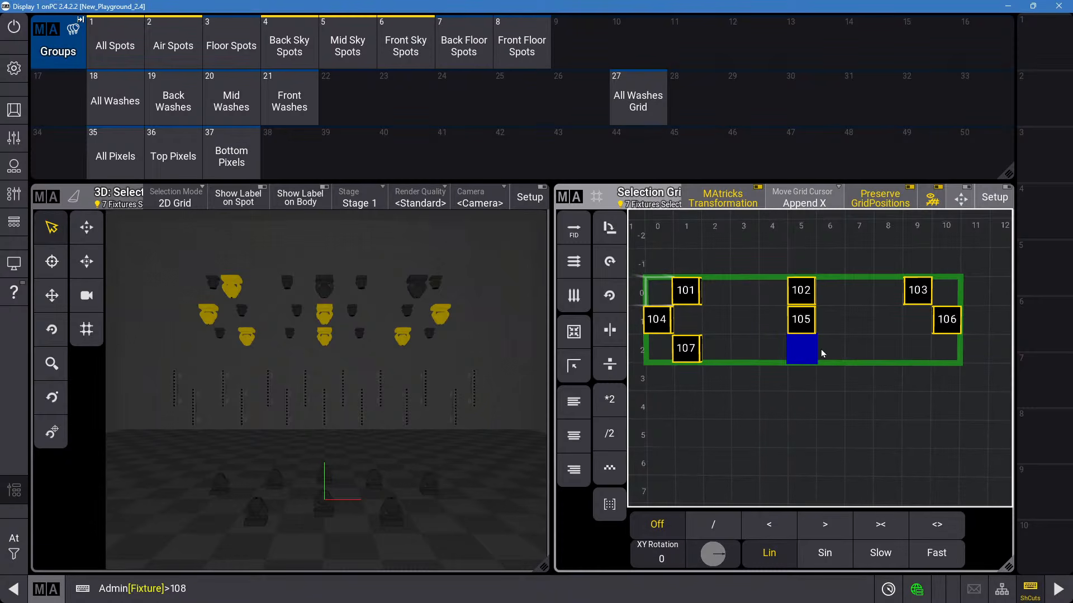
key("Return")
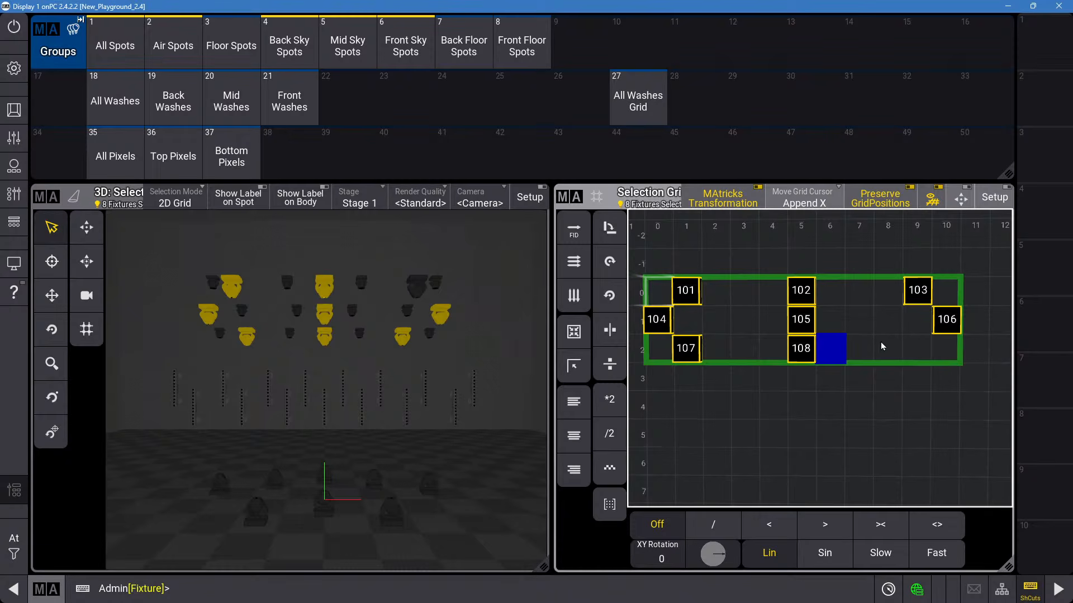
left_click(907, 343)
type("10")
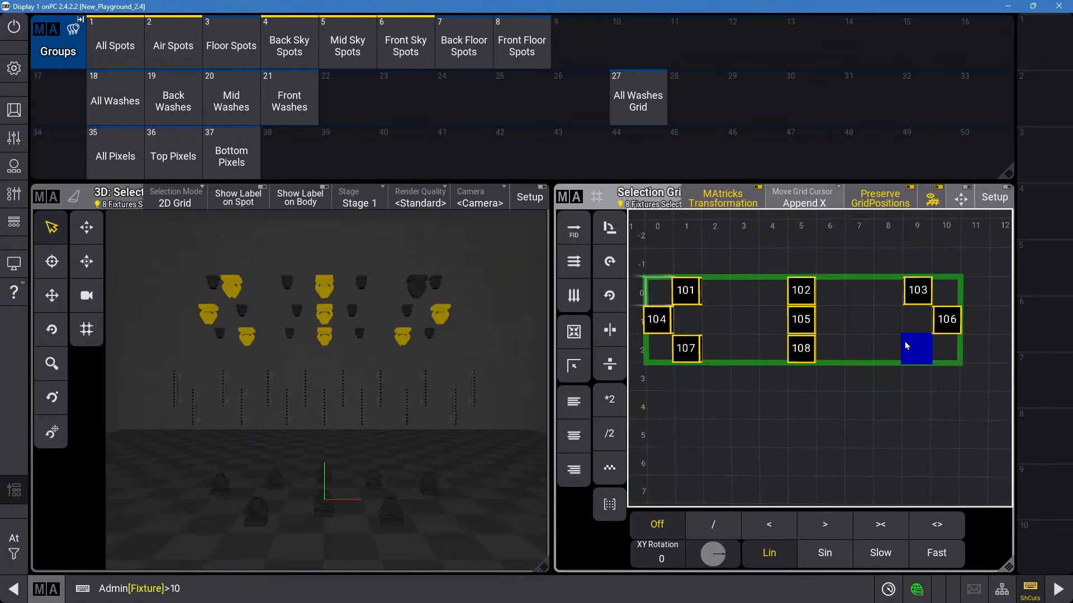
type("9")
key("Return")
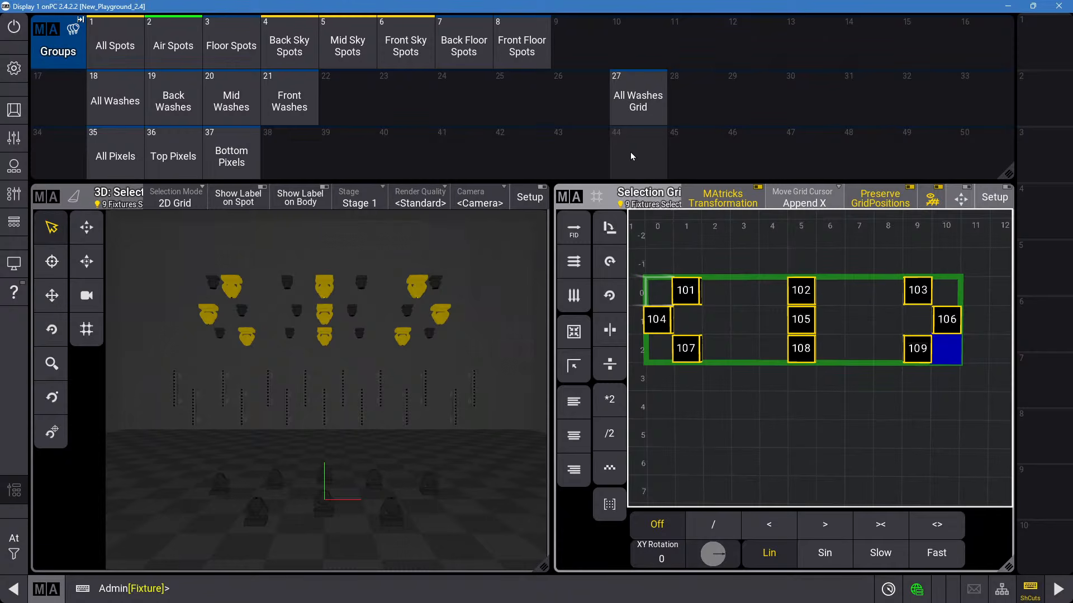
Store the arranged spot selection in group slot 10 and label the group All Spots Grid.
mouse_move(638, 43)
left_mouse_down()
mouse_move(596, 41)
mouse_move(613, 61)
mouse_move(633, 32)
left_mouse_up()
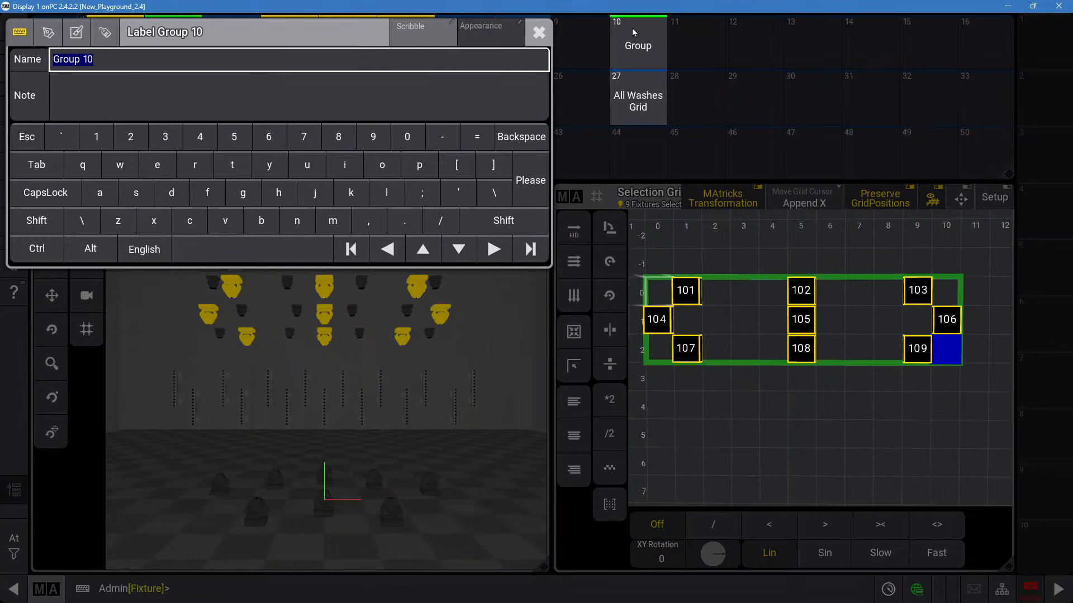
type("All Spots Grid")
key("Return")
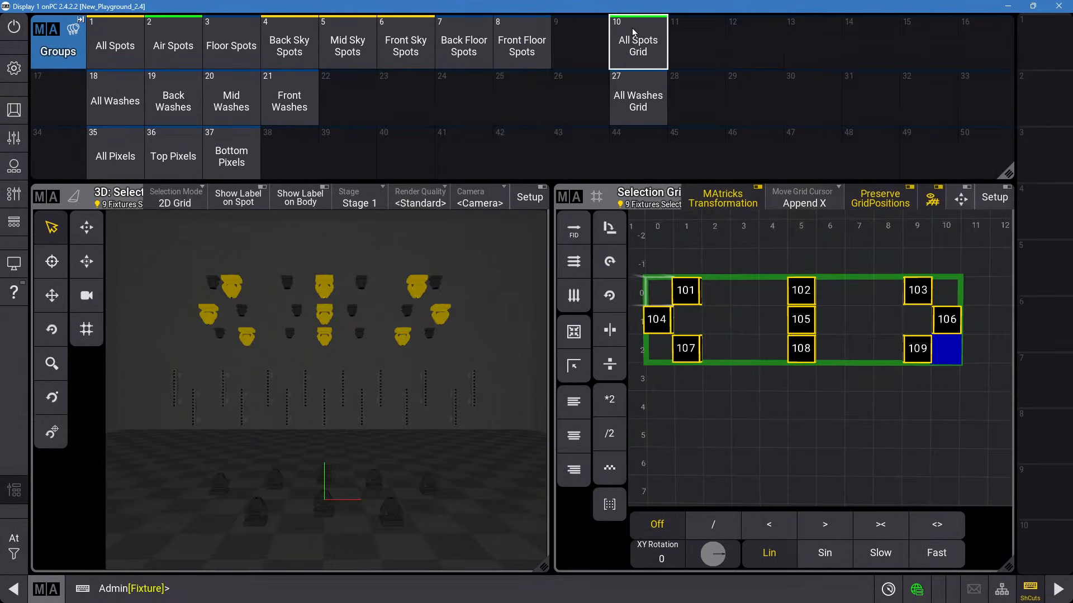
Recall All Washes Grid together with All Spots Grid from an empty selection, examine how their grid positions combine, and clear the selection.
key("c")
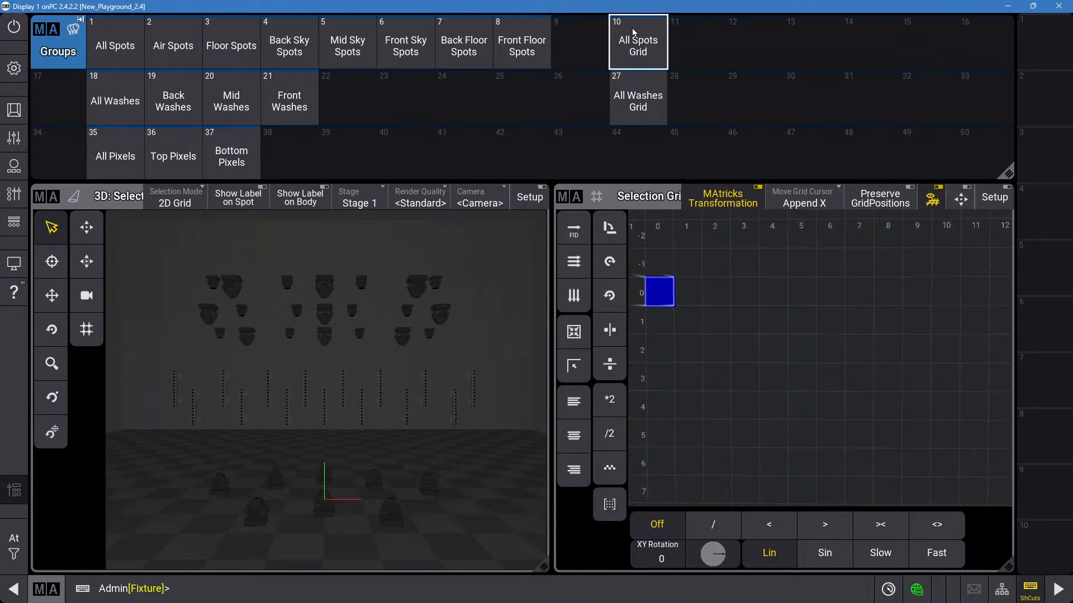
left_click(641, 36)
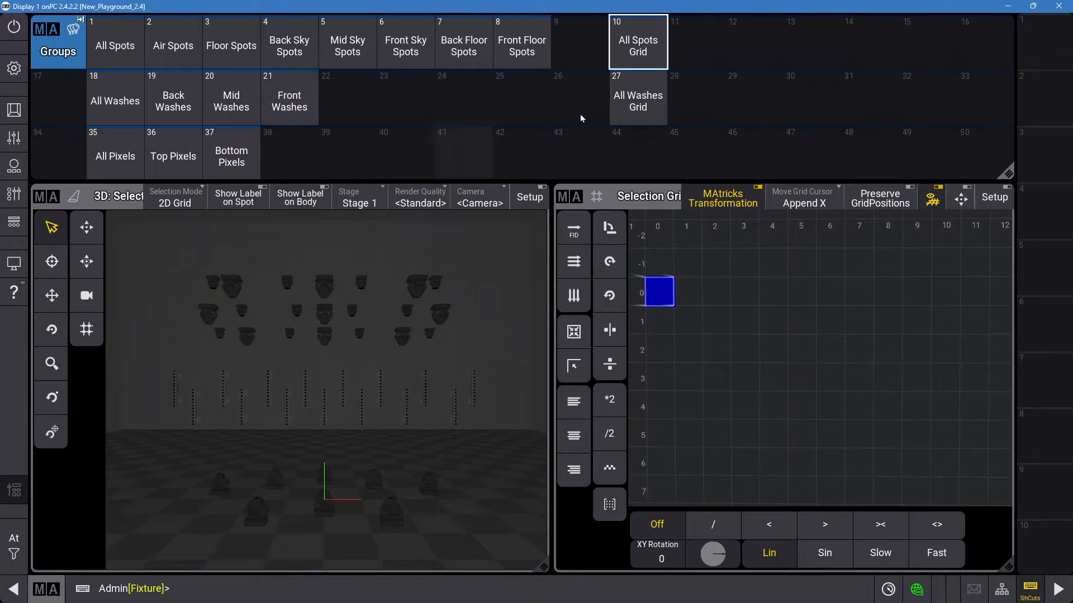
left_click(645, 39)
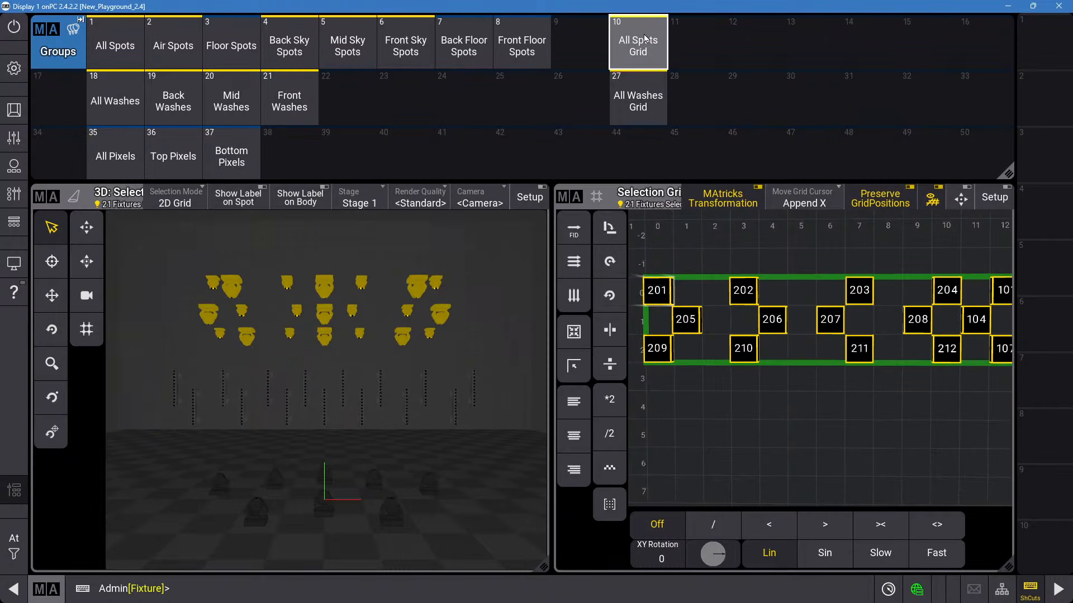
key("BackSpace")
left_click(633, 92)
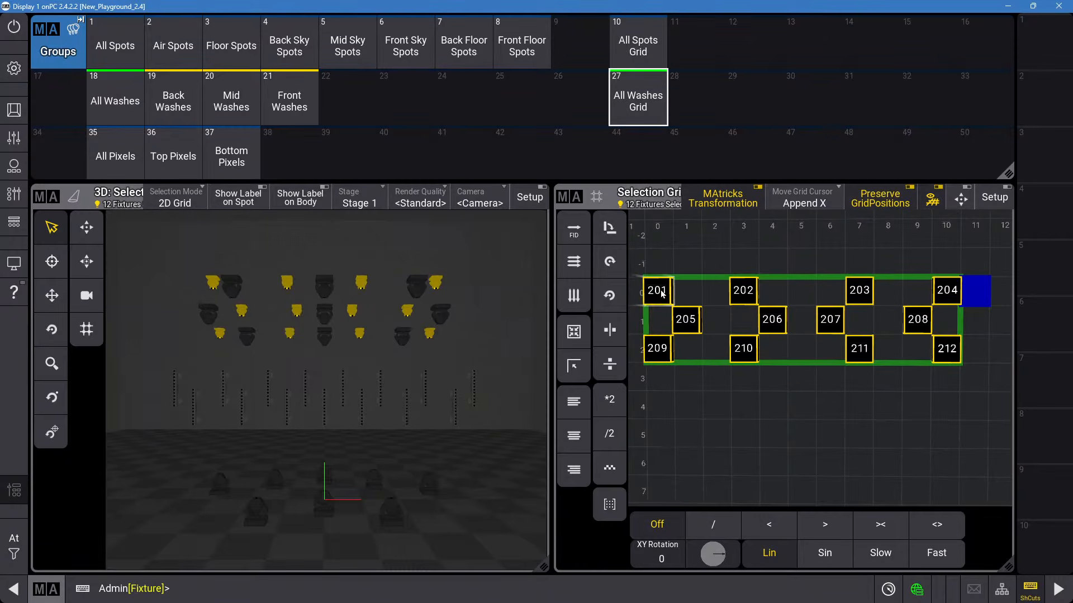
left_click(638, 45)
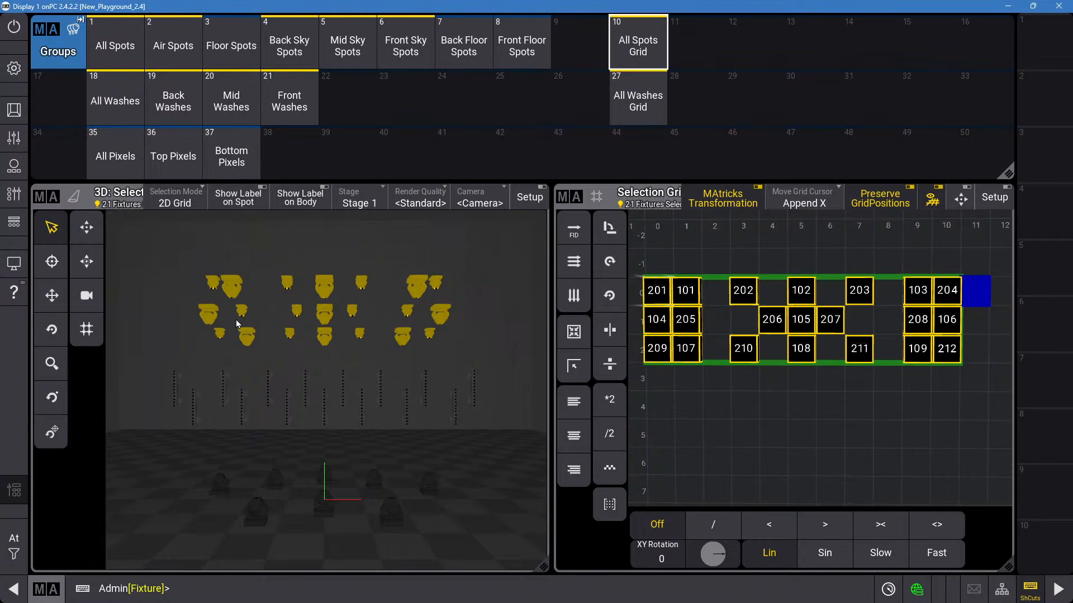
left_click(484, 360)
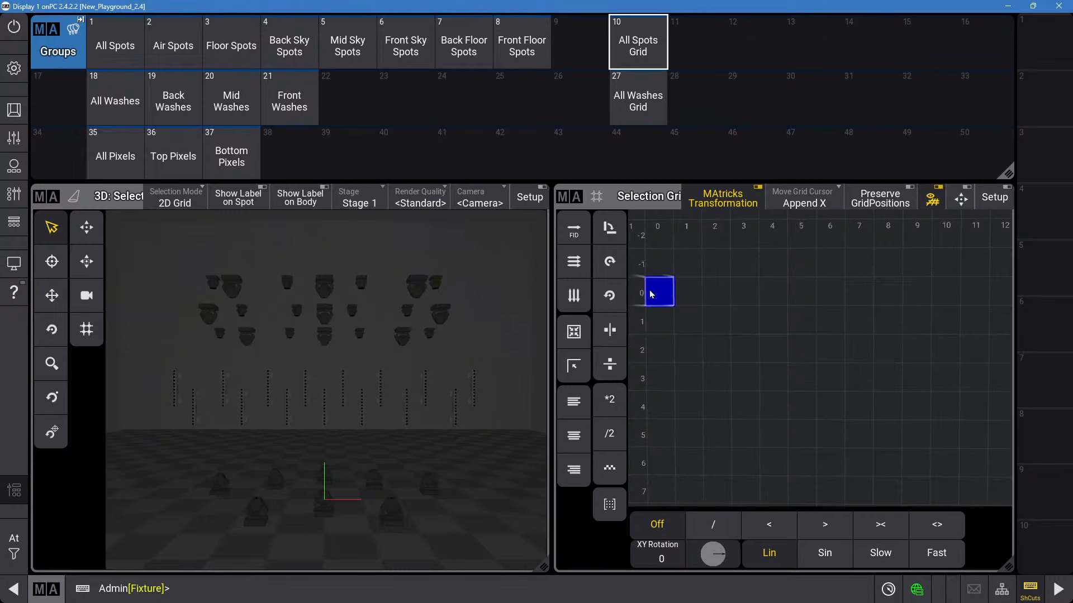
scroll(661, 300, "down", 2)
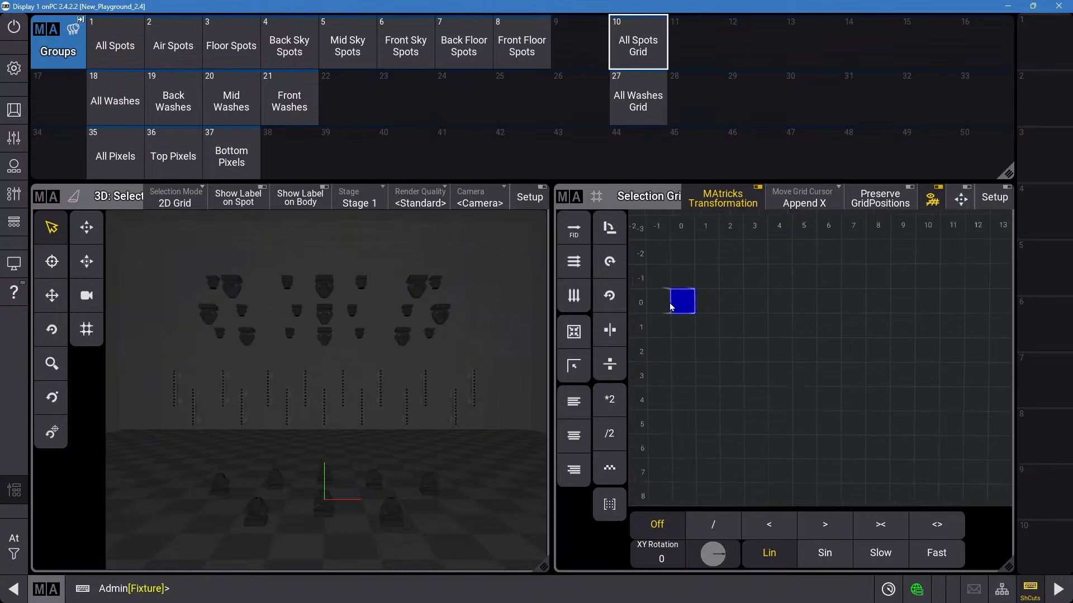
Set the selection grid's input range to column 0 with the command grid 0/0 thru 0/12.
left_click(698, 315)
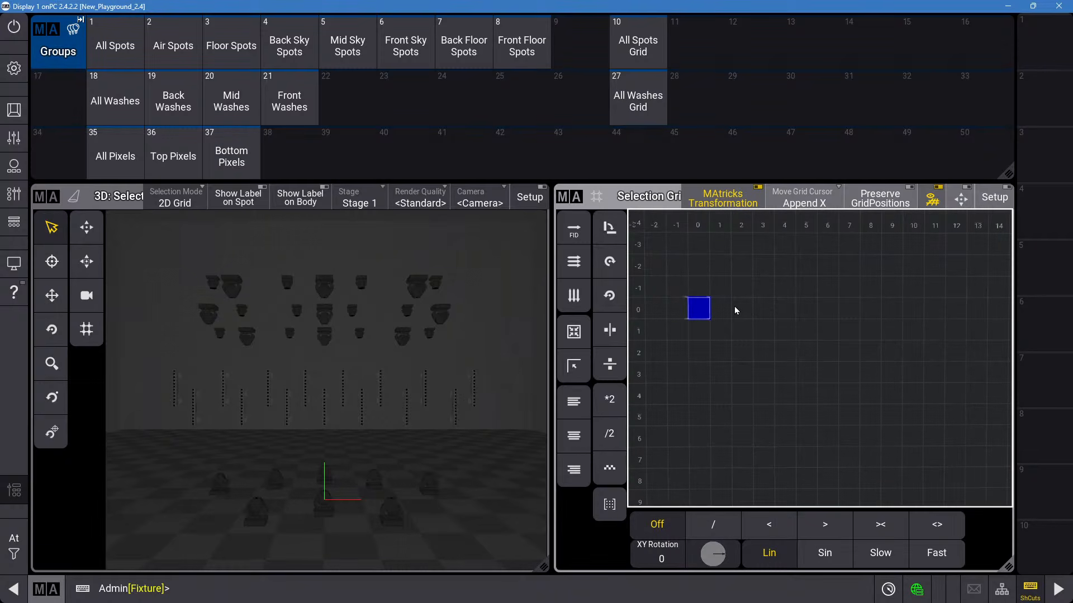
left_click(783, 592)
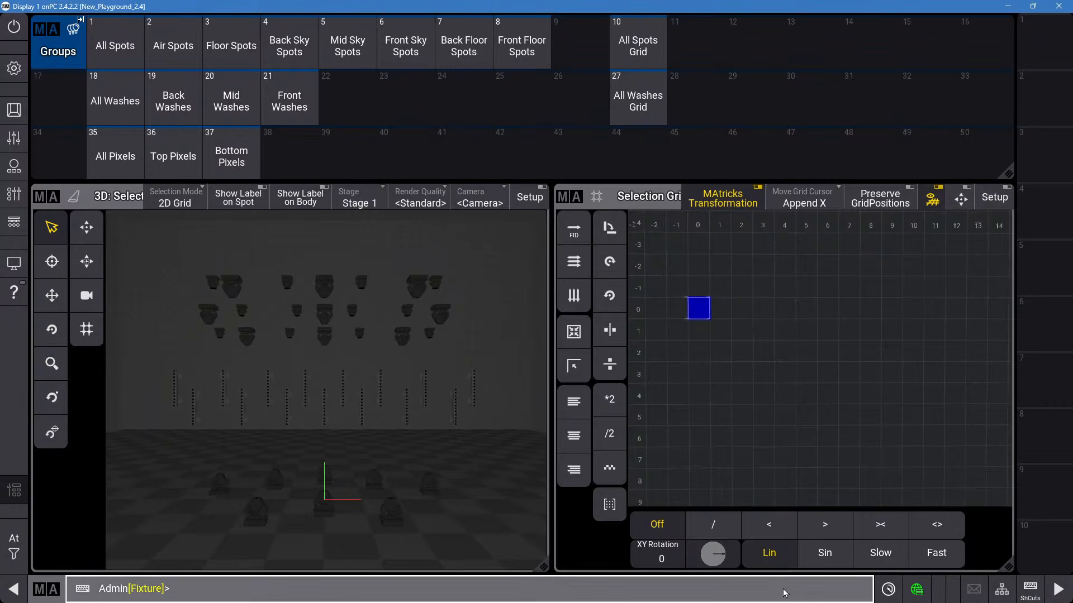
type("grid")
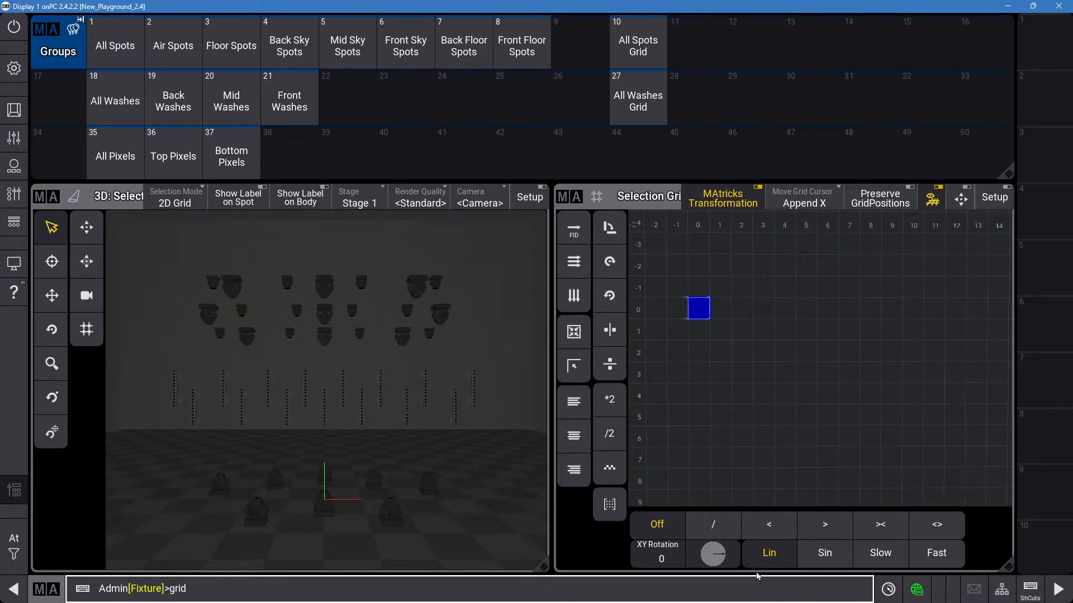
type(" 0/0/")
type("thru")
type("0")
type("/")
type("12")
key("Return")
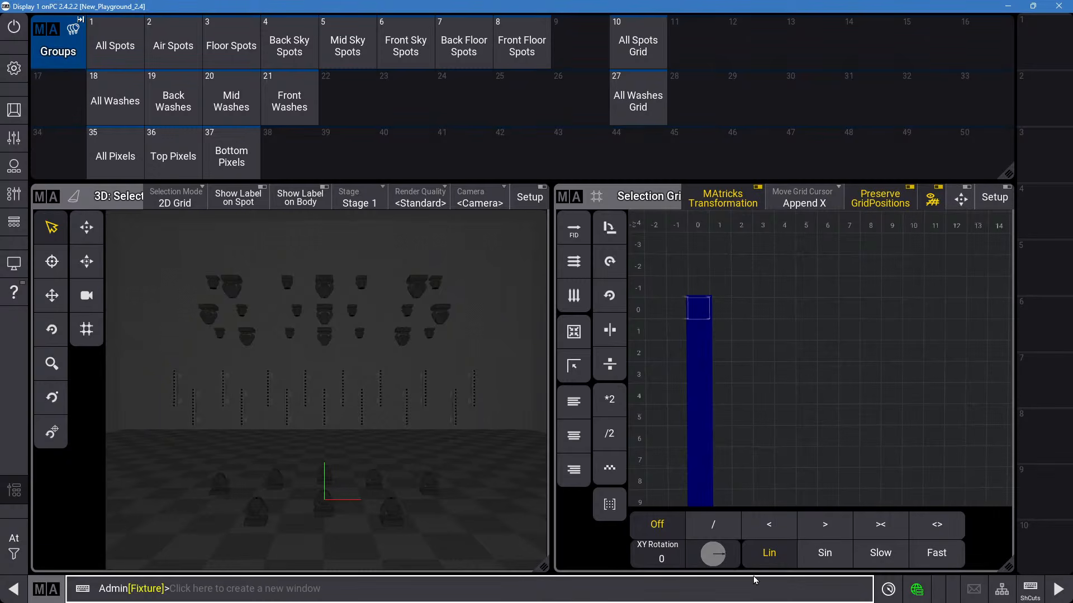
Select all pixels of fixture 301, starting at 301.1, so they fill column 0 from row 0 down.
type("30 1")
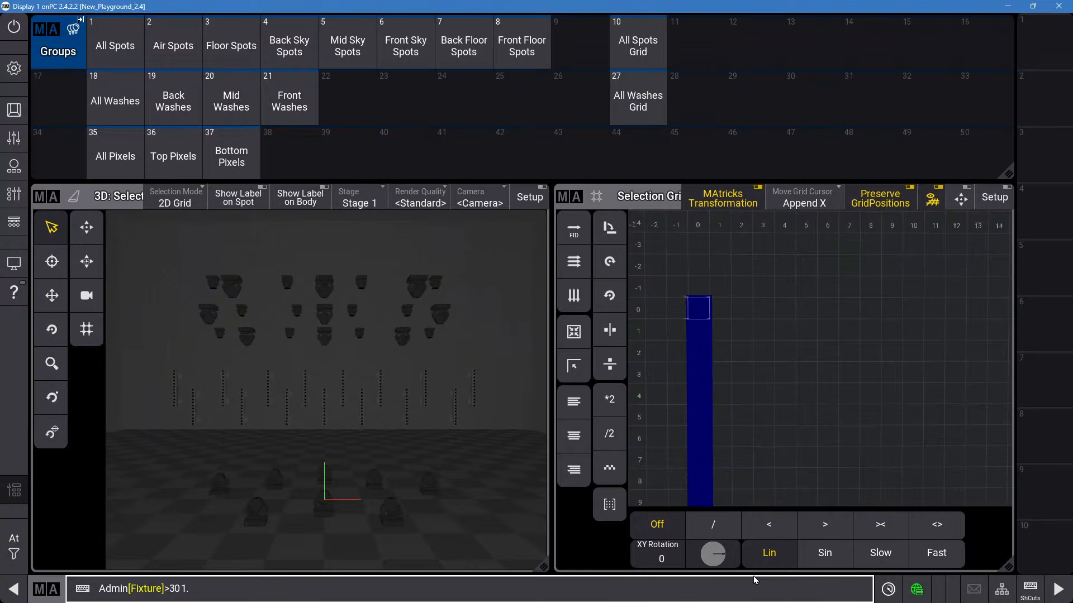
type(".1t")
key("Return")
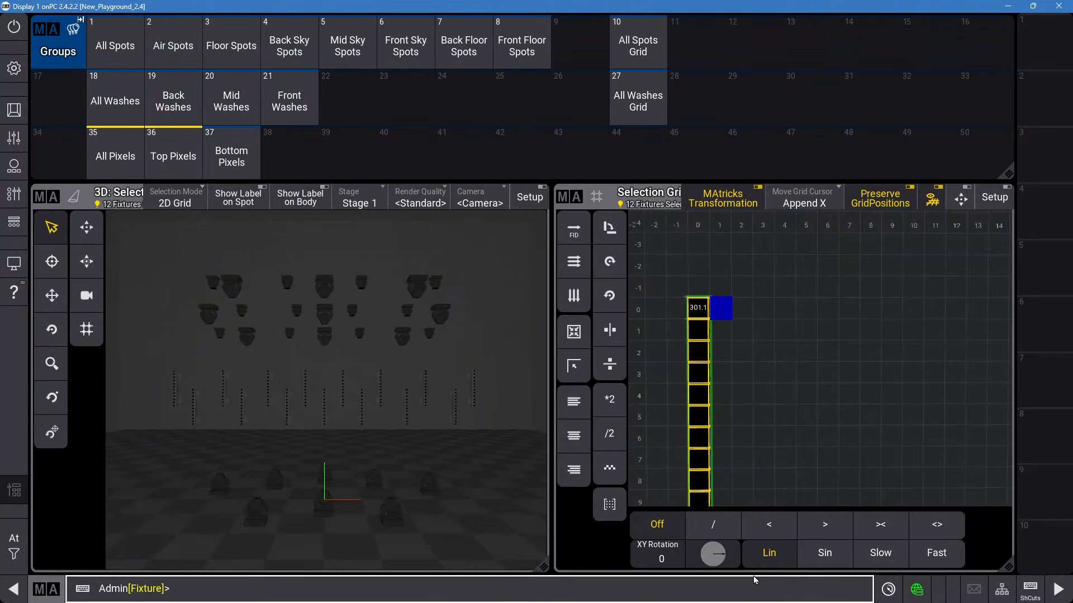
scroll(758, 305, "up", 3)
scroll(760, 328, "down", 1)
left_click_drag(783, 373, 774, 325)
scroll(778, 329, "down", 1)
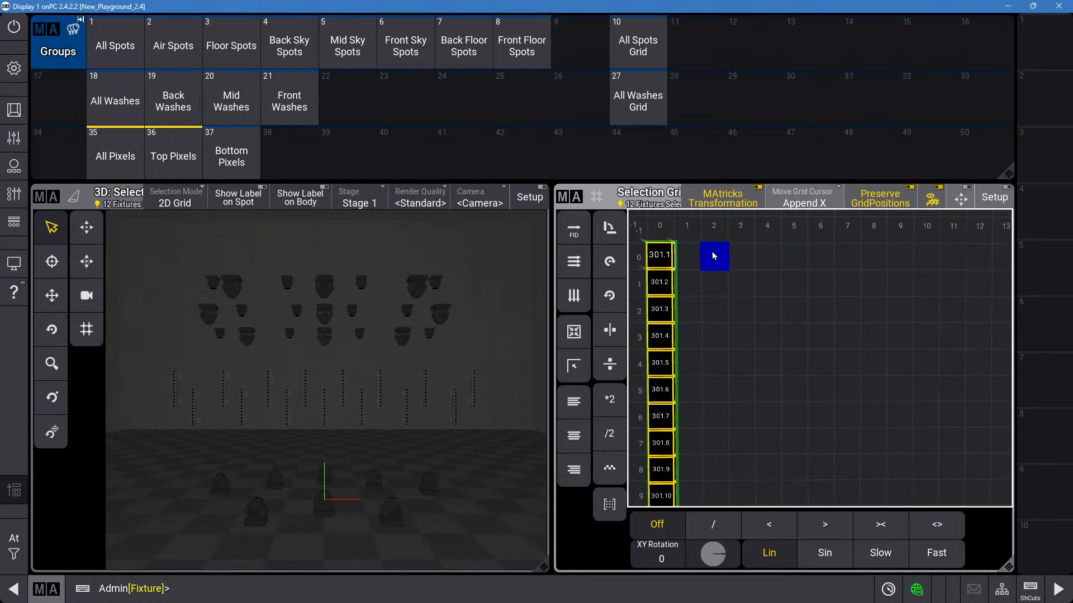
Set the selection grid's input range to column 3, rows 0 through 11, with a grid command starting at 3/0.
left_click(741, 257)
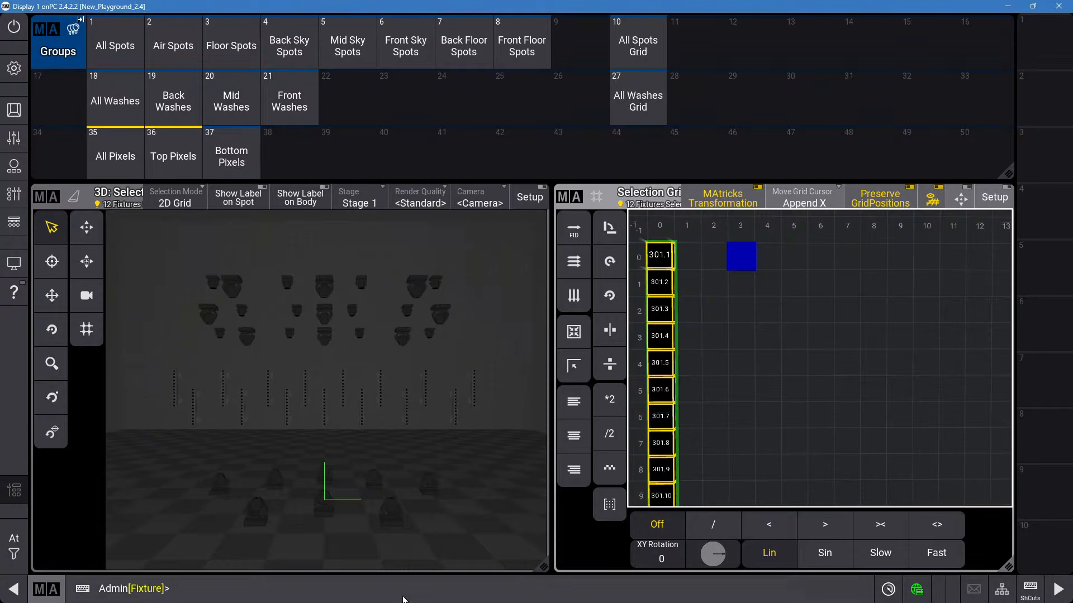
left_click(366, 590)
type("grid")
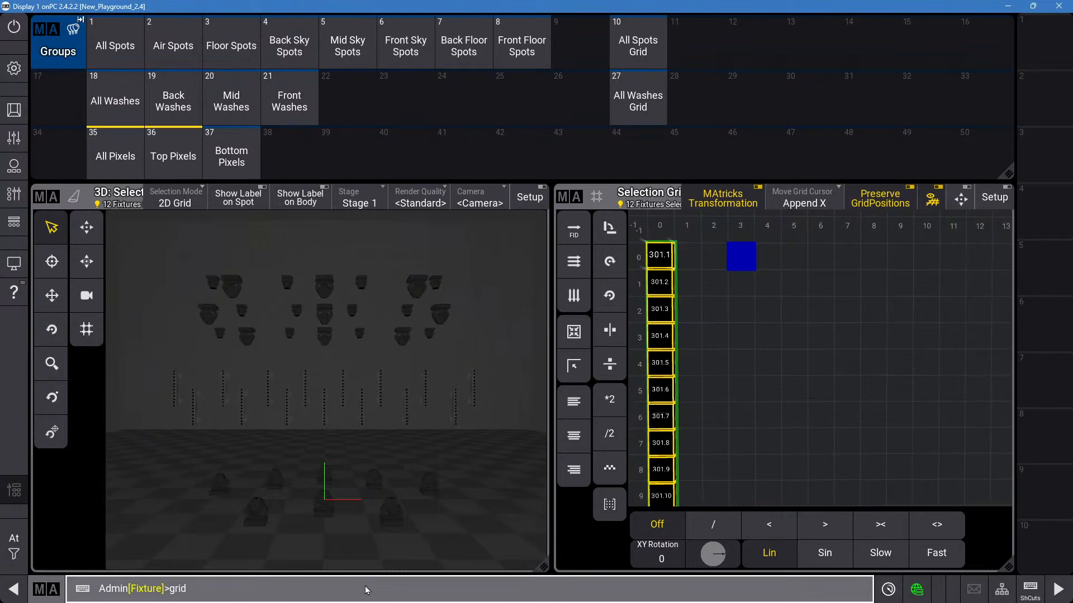
type(" 0/")
type("0")
type(" t")
key("BackSpace")
key("BackSpace")
key("BackSpace")
type("3/0 thru 3/12")
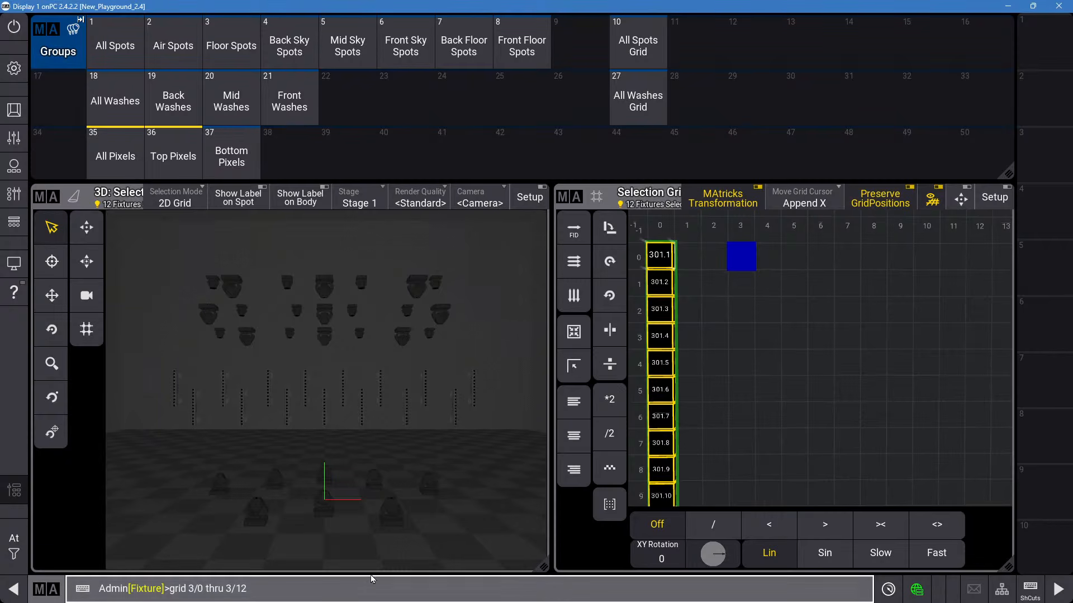
scroll(635, 304, "down", 4)
scroll(631, 312, "up", 1)
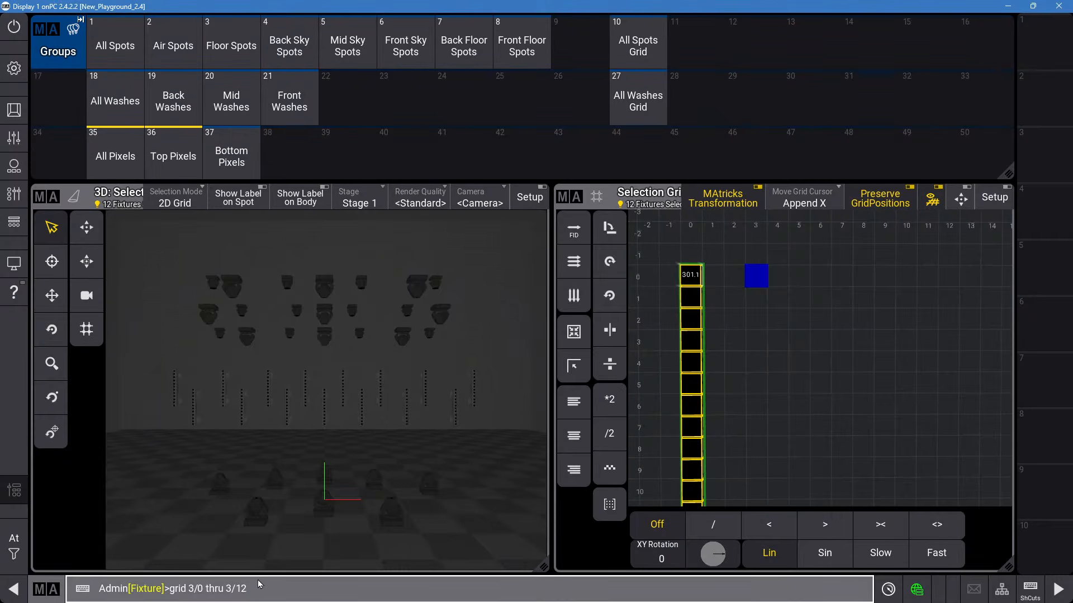
key("BackSpace")
type("1 + 3/0 thru 5/11")
key("Return")
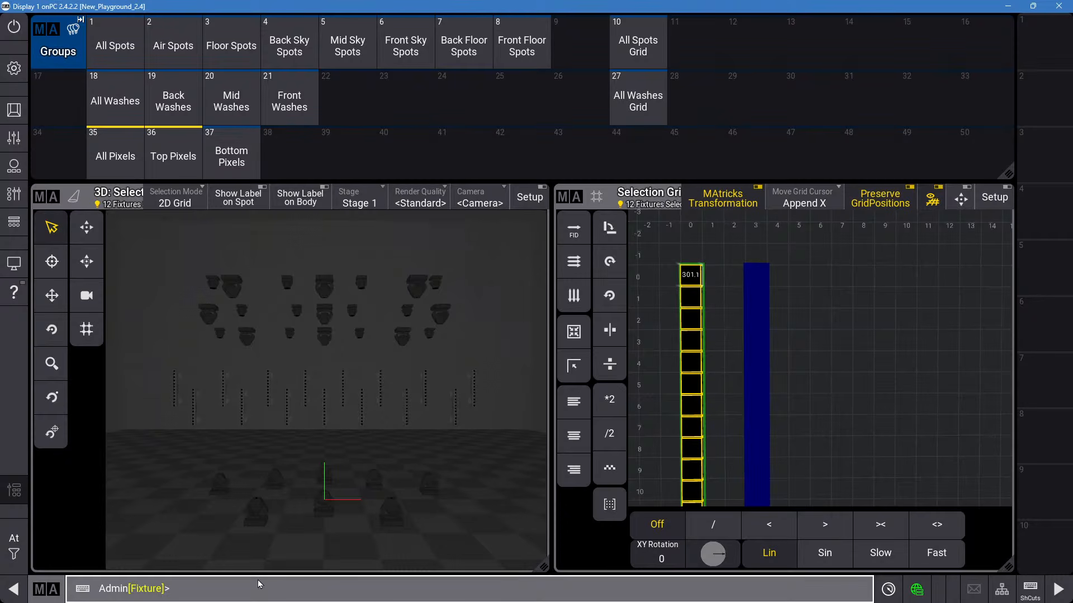
Place all pixels of fixture 302 down column 3, and move the grid cursor to column 6, row 0.
type("3012.1")
key("Return")
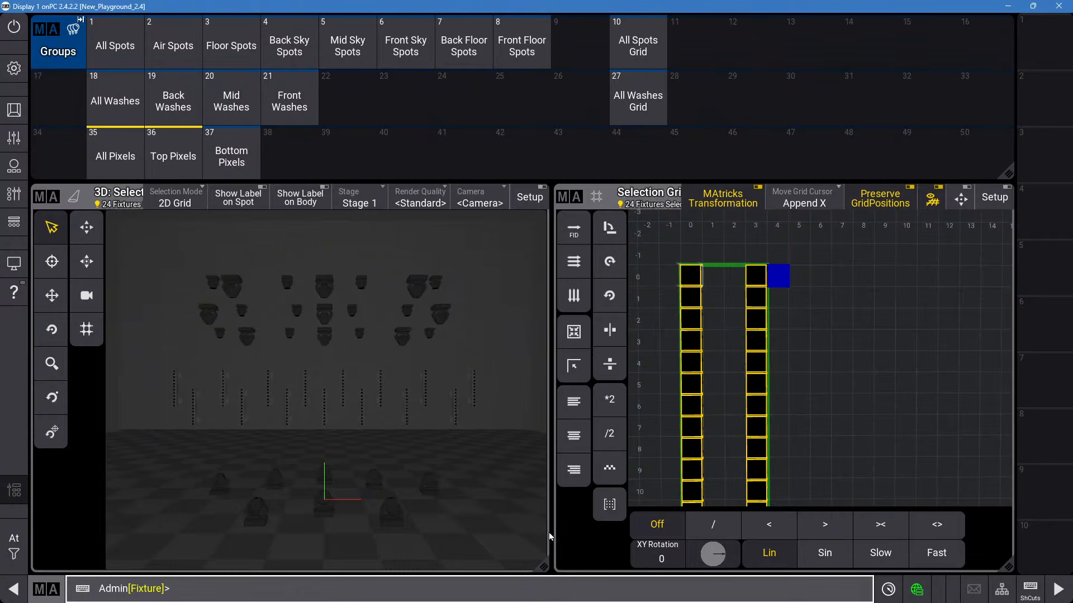
left_click(797, 285)
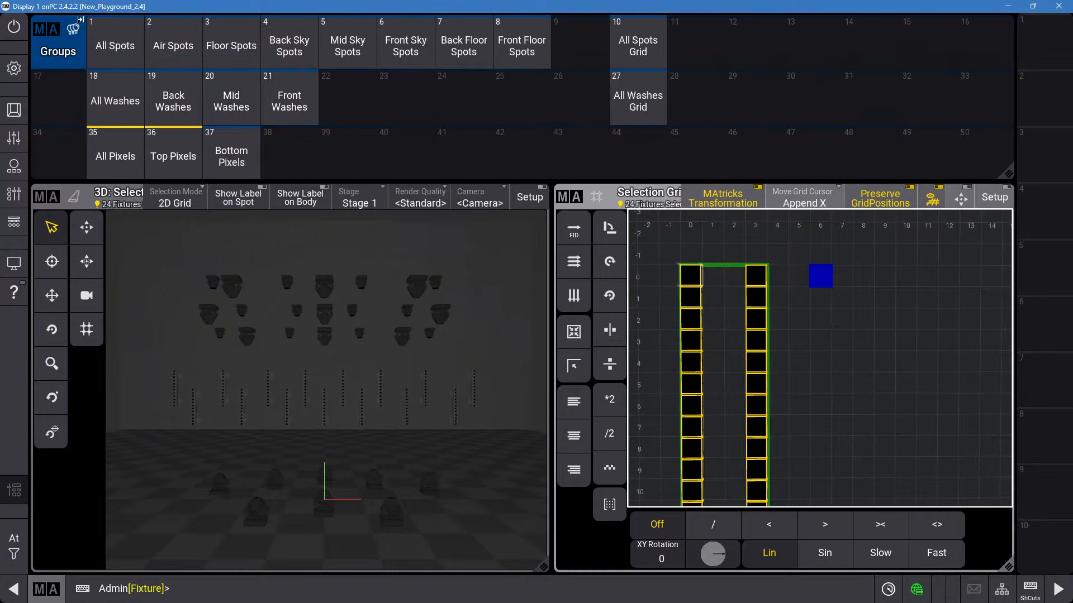
Open the user profile's keyboard shortcut table and look through the key codes and their assigned shortcuts, especially the command-entry keys.
left_click(384, 593)
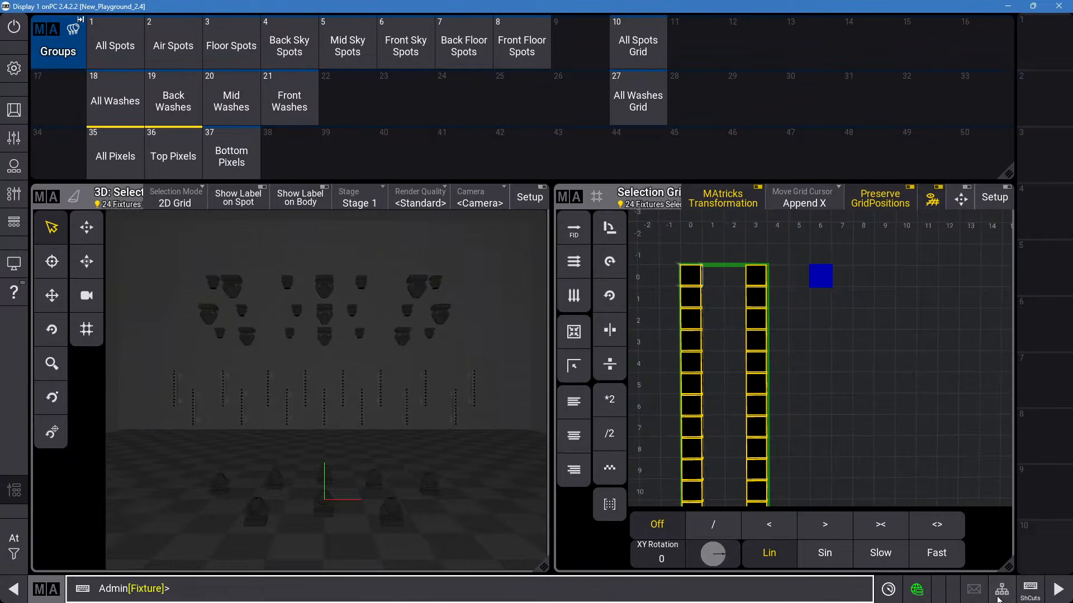
right_click(1028, 592)
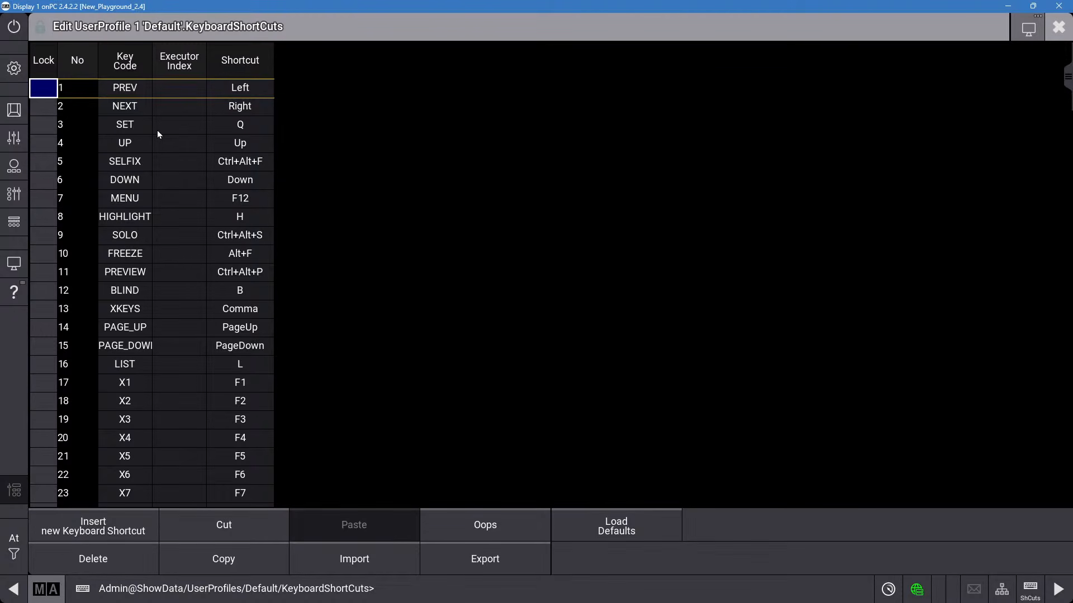
key("Down")
key("Down")
key("Down")
key("Down")
key("Down")
key("Down")
key("Down")
key("Down")
key("Down")
key("Down")
key("Down")
key("Down")
key("Down")
key("Down")
key("Down")
key("Down")
key("Down")
key("Down")
key("Down")
key("Down")
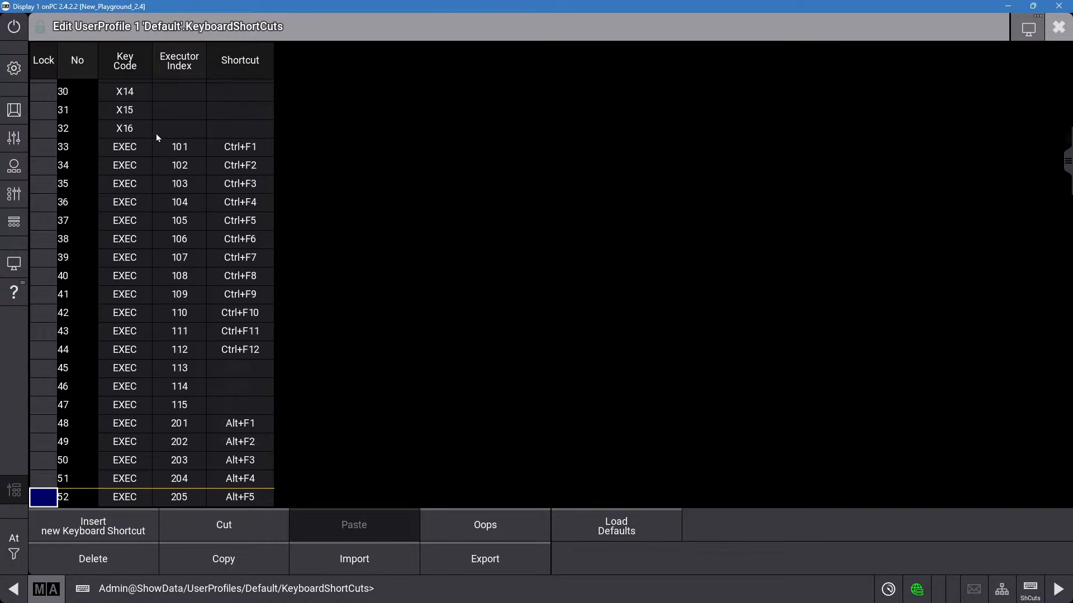
key("Down")
key("Down")
key("Down")
key("Down")
key("Down")
key("Down")
key("Down")
key("Down")
key("Down")
key("Down")
key("Down")
key("Down")
key("Down")
key("Down")
key("Down")
key("Down")
key("Down")
key("Down")
key("Down")
key("Down")
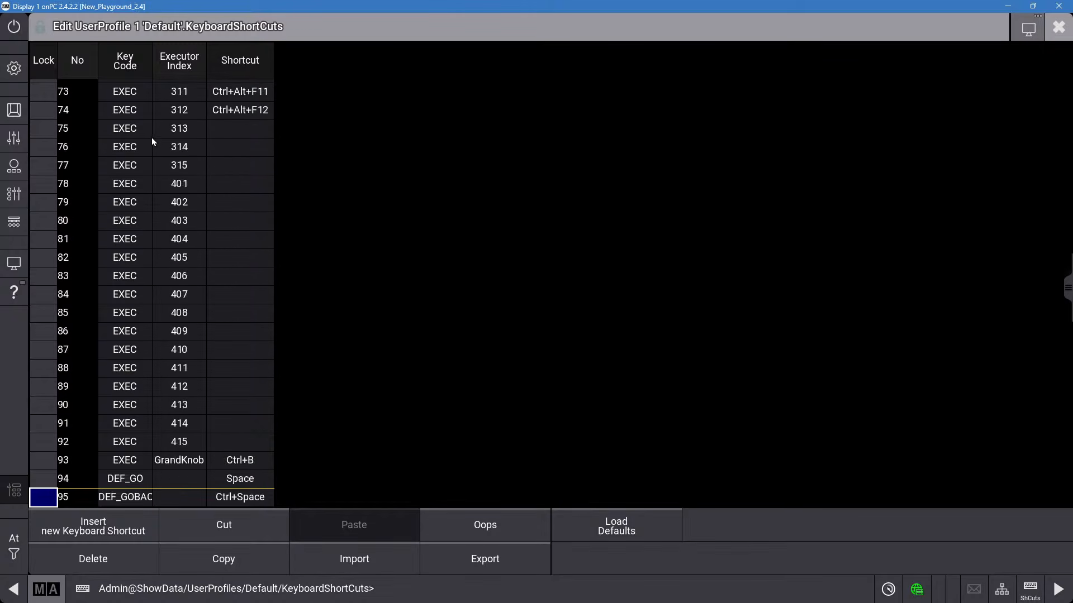
key("Down")
key("Down")
key("Down")
key("Down")
key("Down")
key("Down")
key("Down")
key("Down")
key("Down")
key("Down")
key("Down")
key("Down")
key("Down")
key("Down")
key("Down")
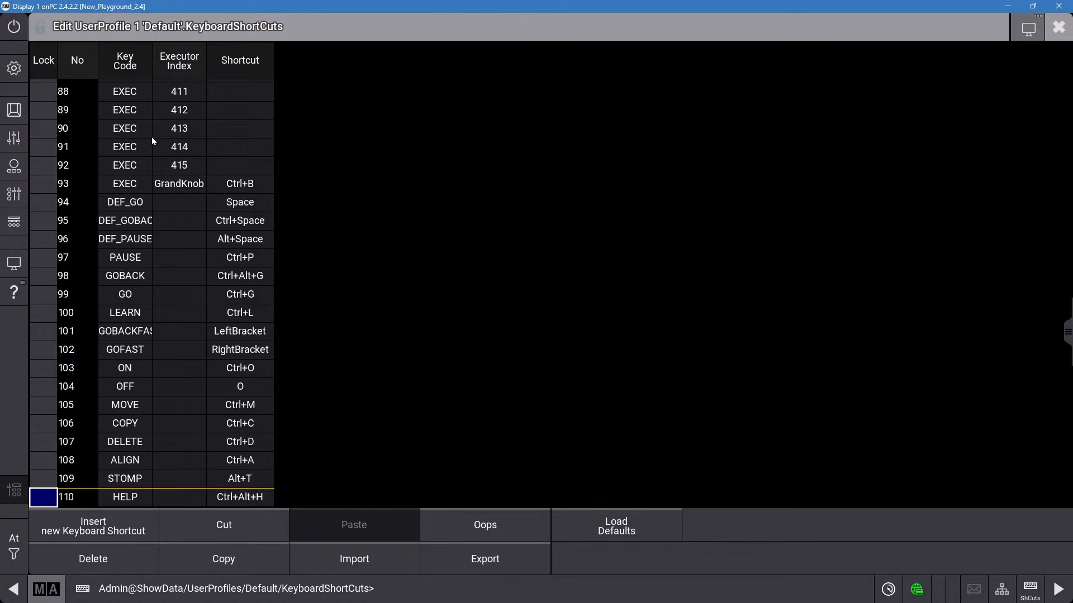
key("Down")
key("Down")
key("Down")
key("Down")
key("Down")
key("Down")
key("Down")
key("Down")
key("Down")
key("Down")
key("Down")
key("Down")
key("Down")
key("Down")
key("Down")
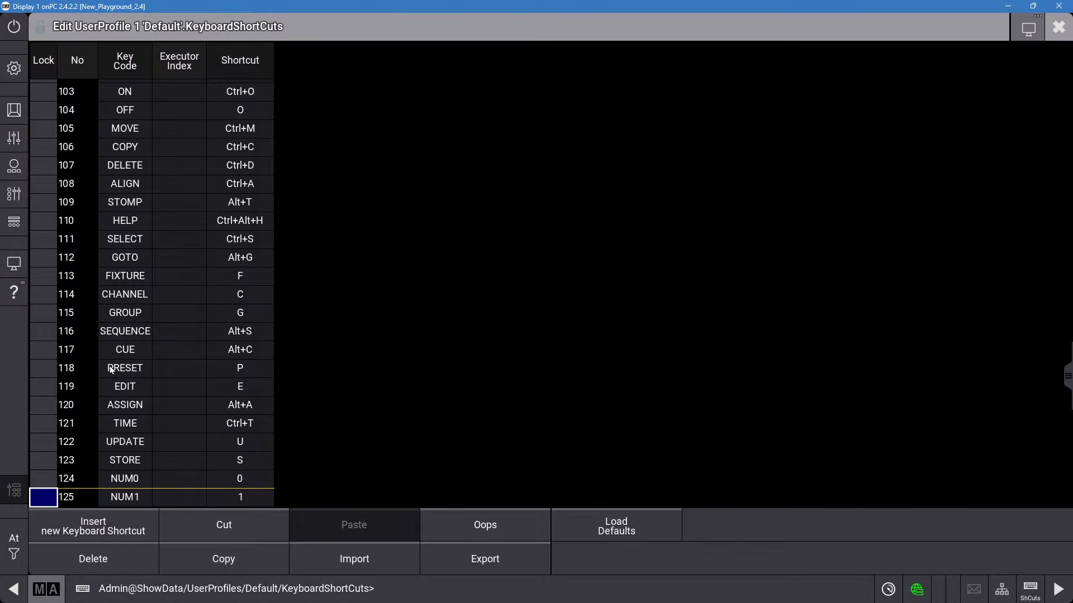
key("Down")
key("Down")
key("Down")
key("Down")
key("Down")
key("Down")
key("Down")
key("Down")
key("Down")
key("Down")
key("Down")
key("Down")
key("Down")
key("Down")
key("Down")
key("Down")
key("Down")
key("Down")
key("Down")
key("Down")
key("Down")
key("Down")
key("Down")
key("Down")
key("Down")
key("Down")
key("Down")
key("Down")
key("Down")
key("Down")
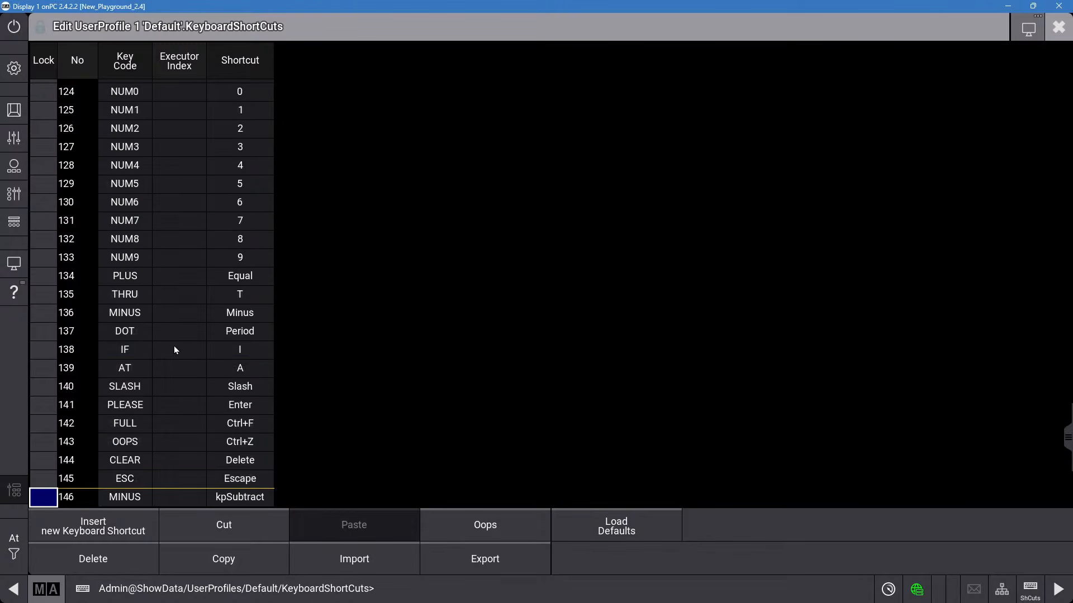
key("Down")
key("Down")
key("Down")
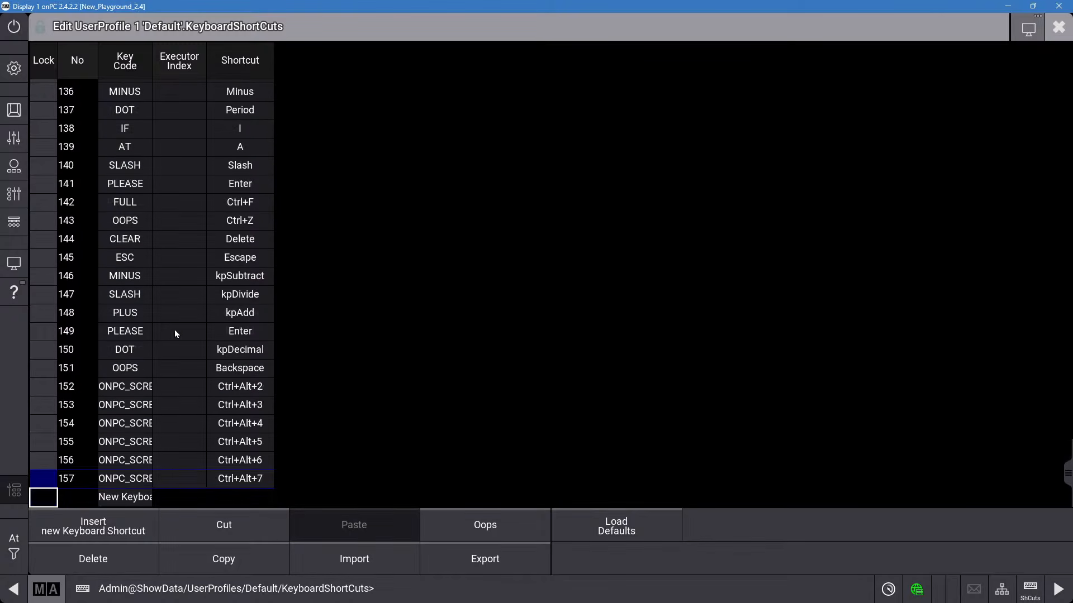
key("Up")
key("Up")
key("Up")
key("Up")
key("Up")
key("Up")
key("Up")
key("Up")
key("Up")
key("Up")
key("Up")
key("Up")
key("Up")
key("Up")
key("Up")
key("Up")
key("Up")
key("Up")
key("Up")
key("Up")
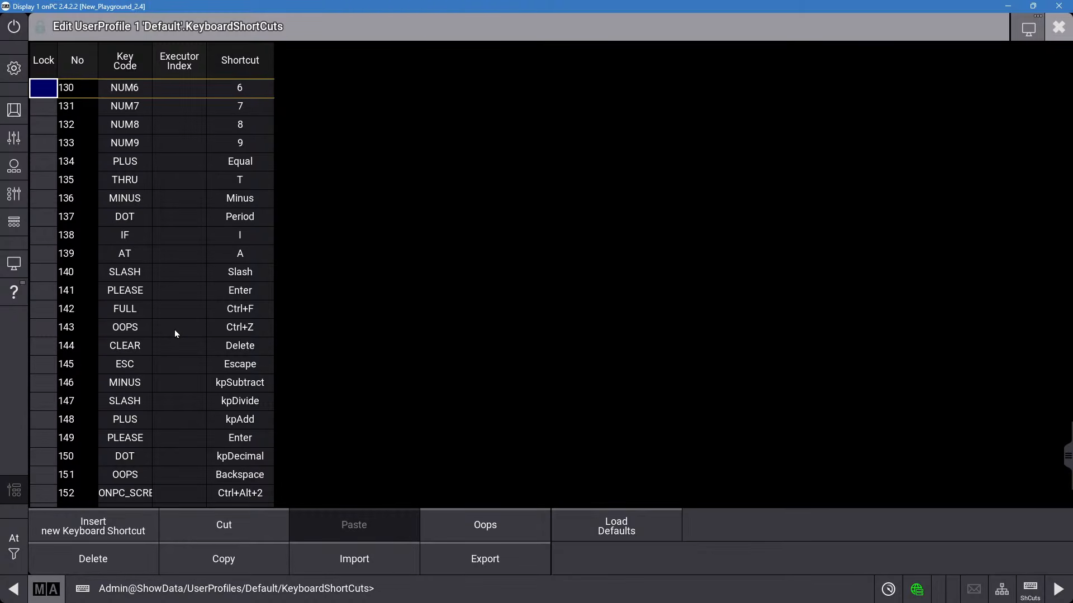
Review the keyboard shortcut table backwards from the number keys through the command and executor keys to its first entry.
key("Up")
key("Up")
key("Up")
key("Up")
key("Up")
key("Up")
key("Up")
key("Up")
key("Up")
key("Up")
key("Up")
key("Up")
key("Up")
key("Up")
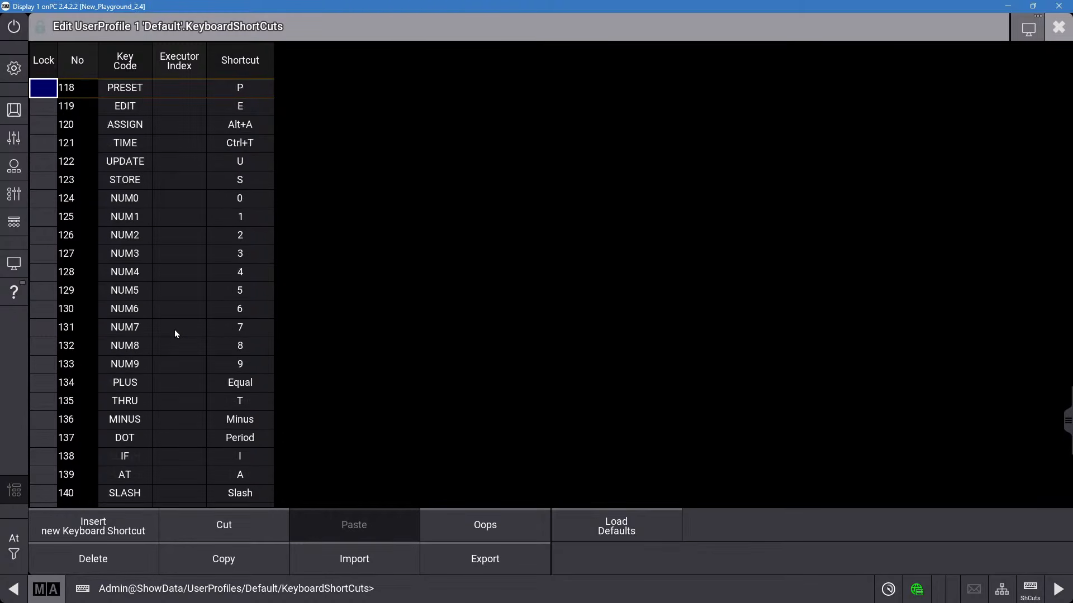
key("Up")
key("Up")
key("Up")
key("Up")
key("Up")
key("Up")
key("Up")
key("Up")
key("Up")
key("Up")
key("Up")
key("Up")
key("Up")
key("Up")
key("Up")
key("Up")
key("Up")
key("Up")
key("Up")
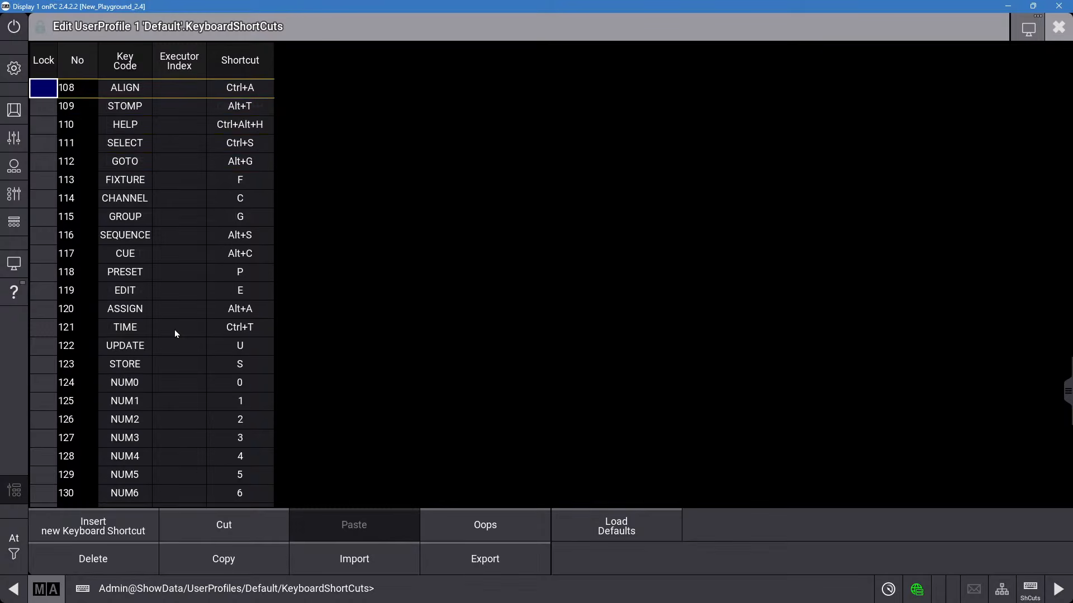
key("Up")
key("Up")
key("Up")
key("Up")
key("Up")
key("Up")
key("Up")
key("Up")
key("Up")
key("Up")
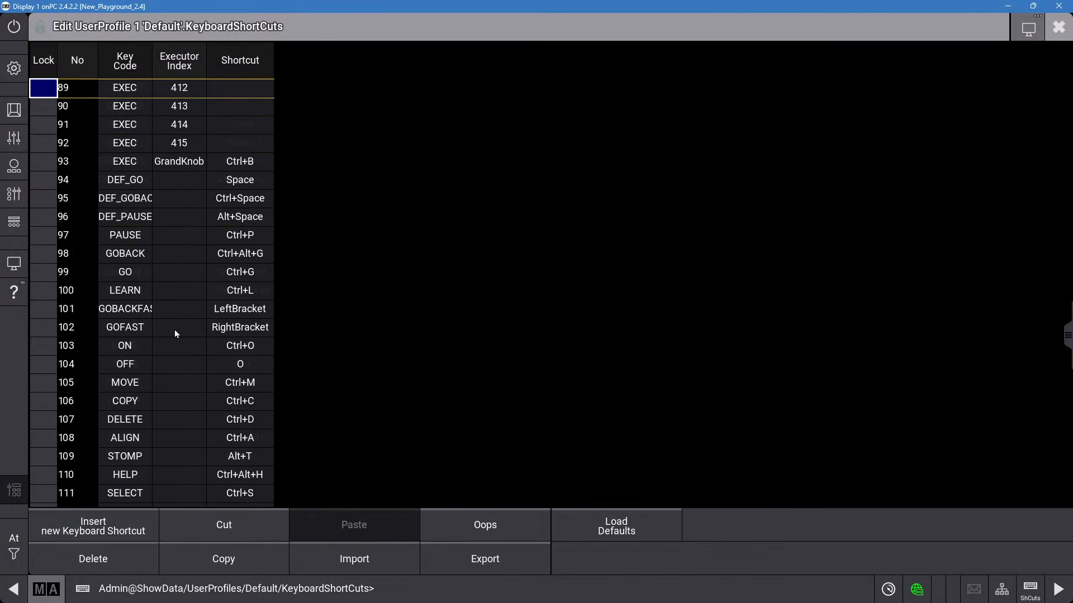
key("Up")
key("Up")
key("Up")
key("Up")
key("Up")
key("Up")
key("Up")
key("Up")
key("Up")
key("Up")
key("Up")
key("Up")
key("Up")
key("Up")
key("Up")
key("Up")
key("Up")
key("Up")
key("Up")
key("Up")
key("Up")
key("Up")
key("Up")
key("Up")
key("Up")
key("Up")
key("Up")
key("Up")
key("Up")
key("Up")
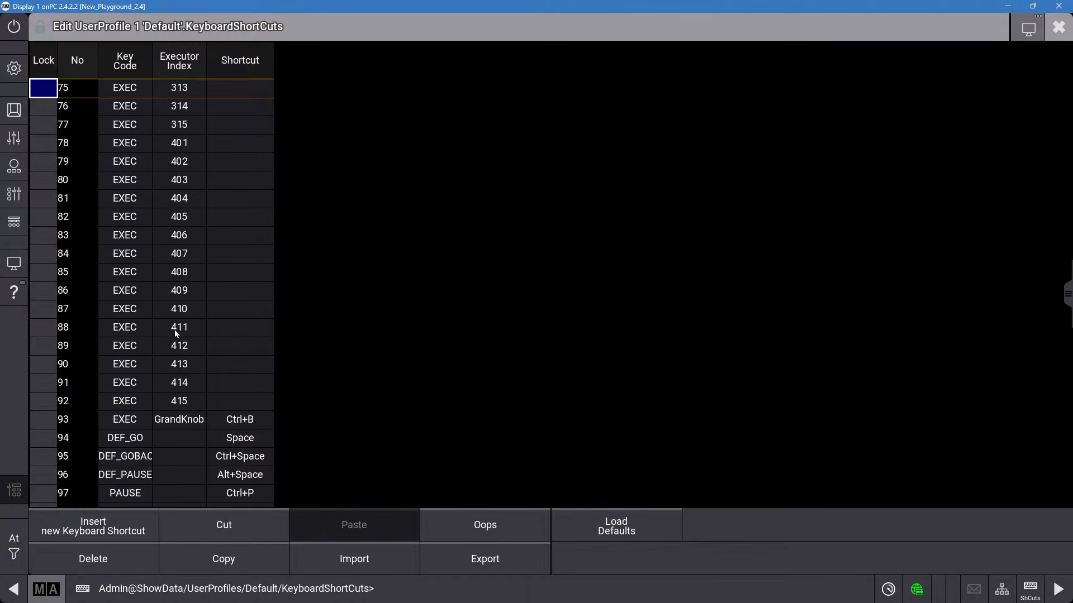
key("Up")
key("Up")
key("Up")
key("Up")
key("Up")
key("Up")
key("Up")
key("Up")
key("Up")
key("Up")
key("Up")
key("Up")
key("Up")
key("Up")
key("Up")
key("Up")
key("Up")
key("Up")
key("Up")
key("Up")
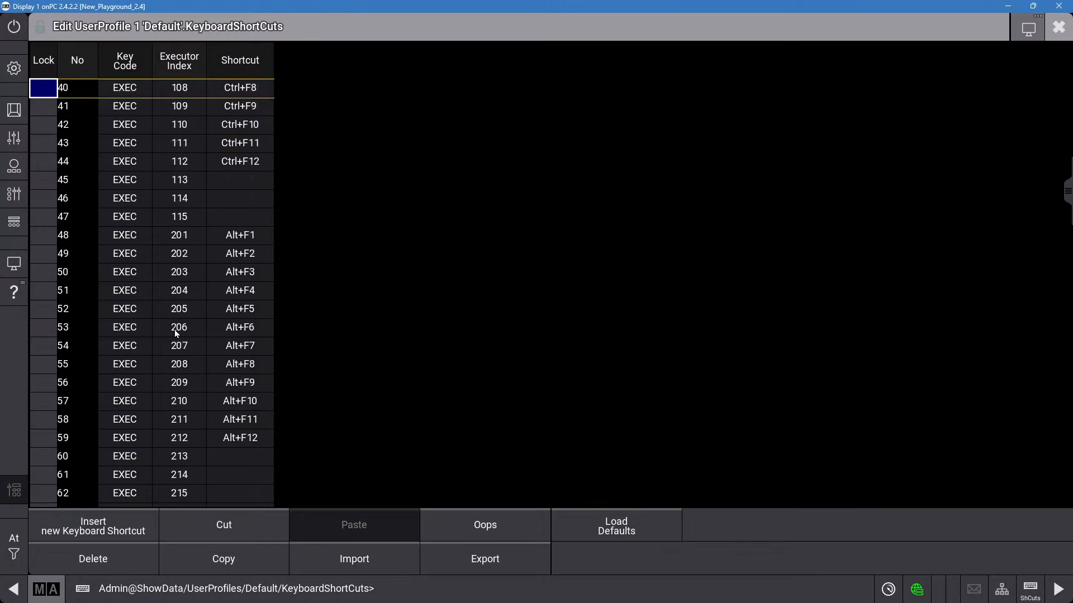
key("Up")
key("Up")
key("Up")
key("Up")
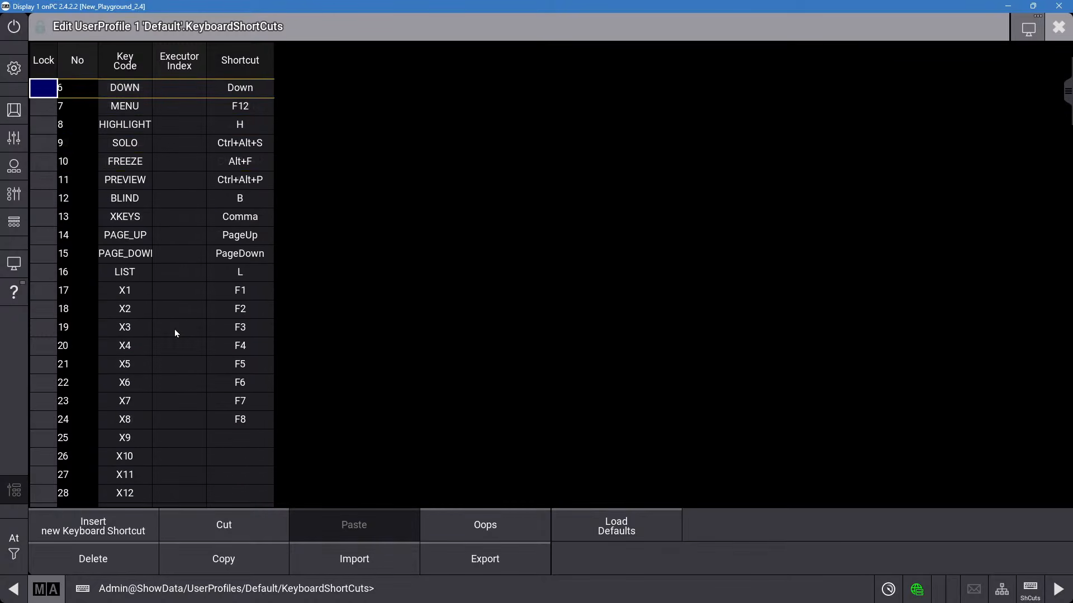
key("Up")
key("Up")
key("Up")
key("Up")
key("Up")
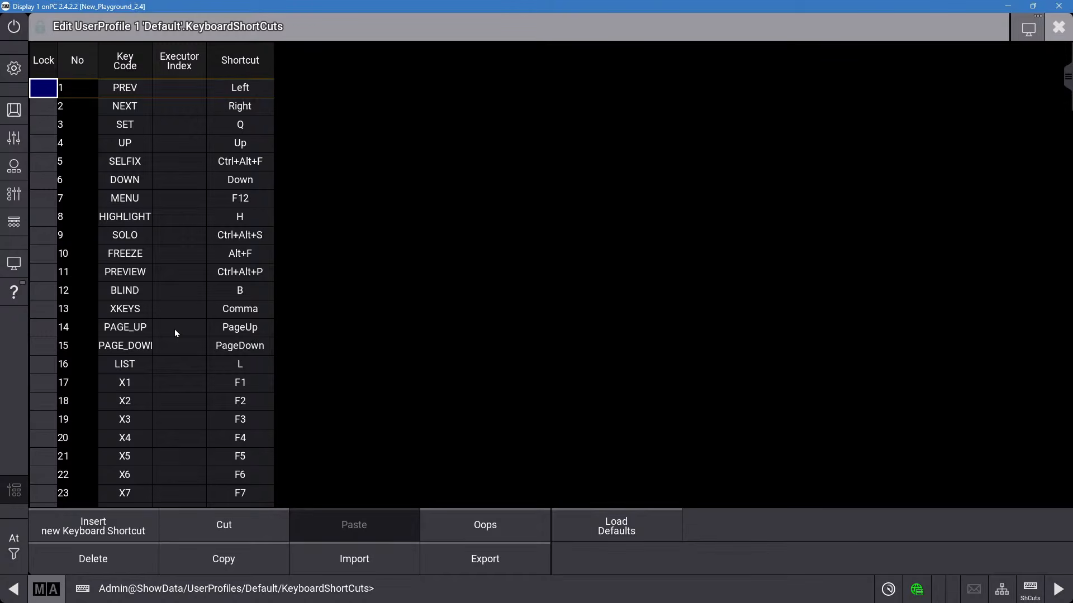
Look through the whole keyboard shortcut table from its first entry to its last, then close it.
key("Down")
key("Down")
key("Down")
key("Down")
key("Down")
key("Down")
key("Down")
key("Down")
key("Down")
key("Down")
key("Down")
key("Down")
key("Down")
key("Down")
key("Down")
key("Down")
key("Down")
key("Down")
key("Down")
key("Down")
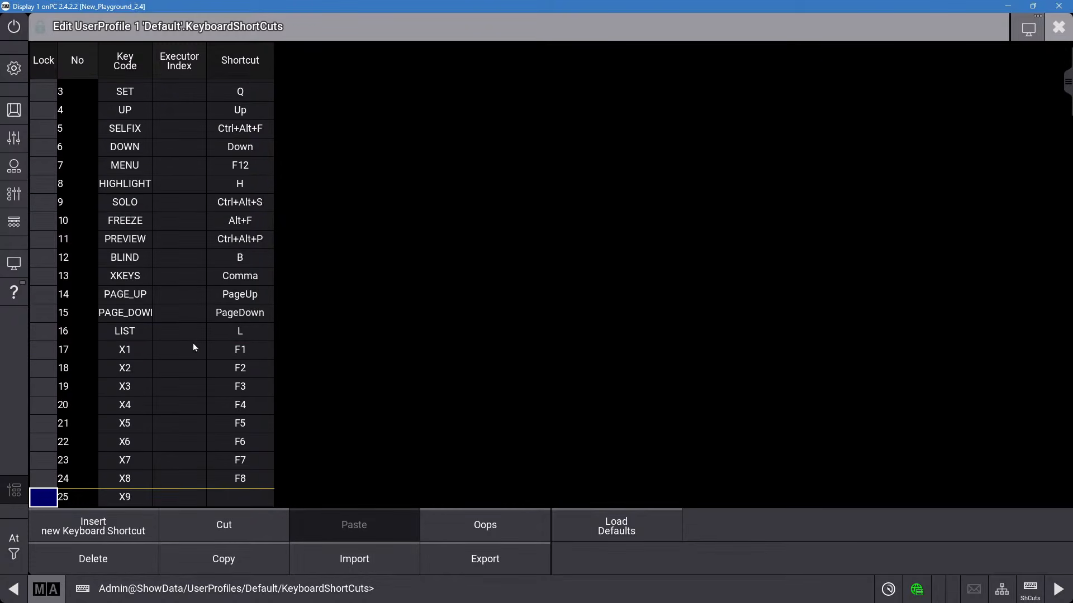
key("Down")
key("Down")
key("Down")
key("Down")
key("Down")
key("Down")
key("Down")
key("Down")
key("Down")
key("Down")
key("Down")
key("Down")
key("Down")
key("Down")
key("Down")
key("Down")
key("Down")
key("Down")
key("Down")
key("Down")
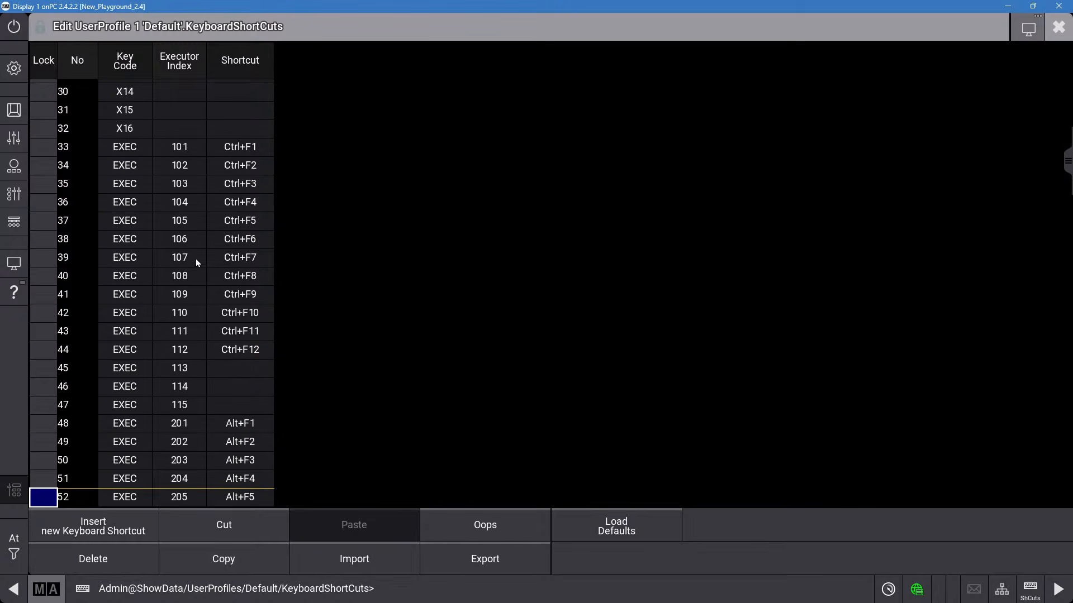
key("Down")
key("Down")
key("Down")
key("Down")
key("Down")
key("Down")
key("Down")
key("Down")
key("Down")
key("Down")
key("Down")
key("Down")
key("Down")
key("Down")
key("Down")
key("Down")
key("Down")
key("Down")
key("Down")
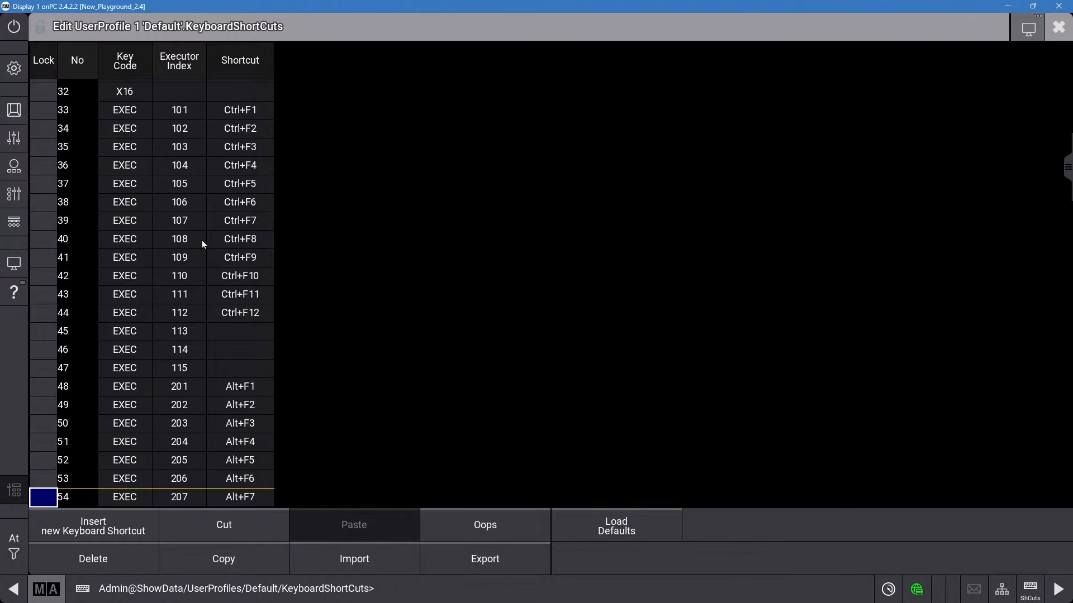
key("Down")
key("Down")
key("Down")
key("Down")
key("Down")
key("Down")
key("Down")
key("Down")
key("Down")
key("Down")
key("Down")
key("Down")
key("Down")
key("Down")
key("Down")
key("Down")
key("Down")
key("Down")
key("Down")
key("Down")
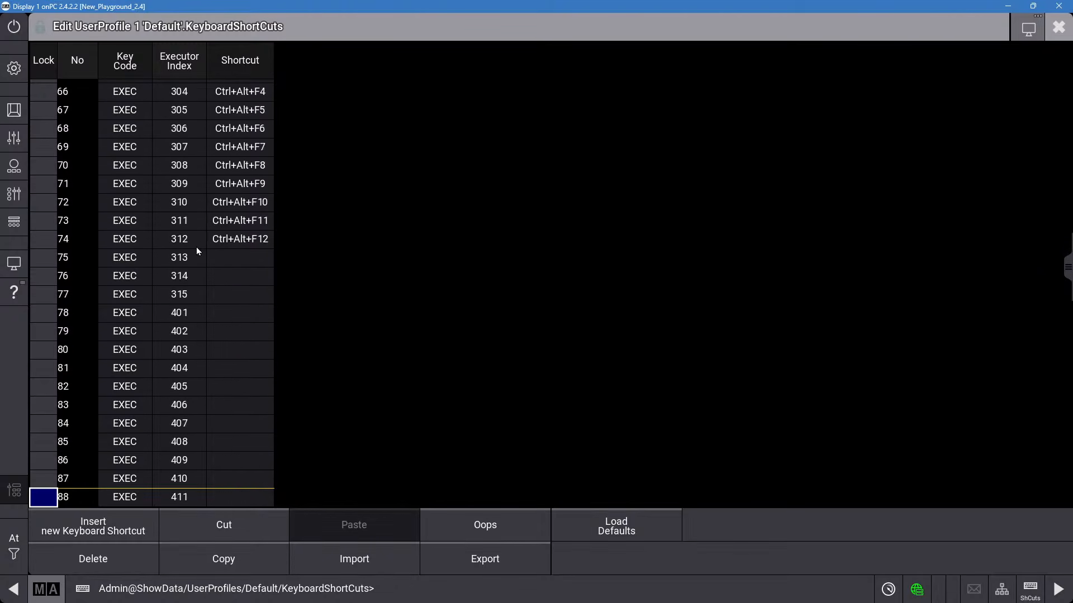
key("Down")
key("Down")
key("Down")
key("Down")
key("Down")
key("Down")
key("Down")
key("Down")
key("Down")
key("Down")
key("Down")
key("Down")
key("Down")
key("Down")
key("Down")
key("Down")
key("Down")
key("Down")
key("Down")
key("Down")
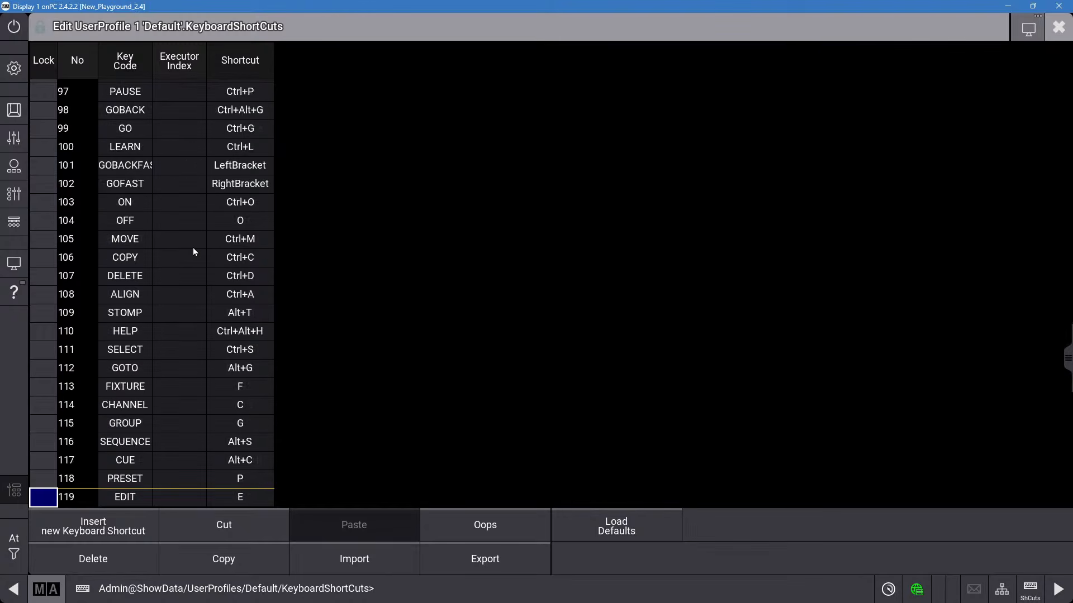
key("Down")
key("Down")
key("Down")
key("Down")
key("Down")
key("Down")
key("Down")
key("Down")
key("Down")
key("Down")
key("Down")
key("Down")
key("Down")
key("Down")
key("Down")
key("Down")
key("Down")
key("Down")
key("Down")
key("Down")
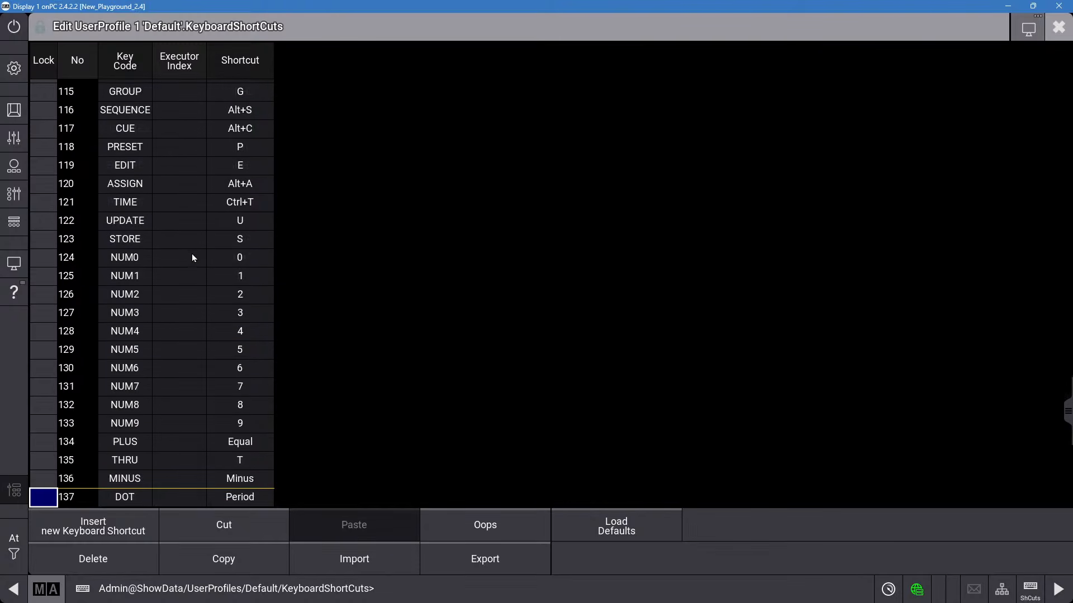
key("Down")
key("Down")
key("Down")
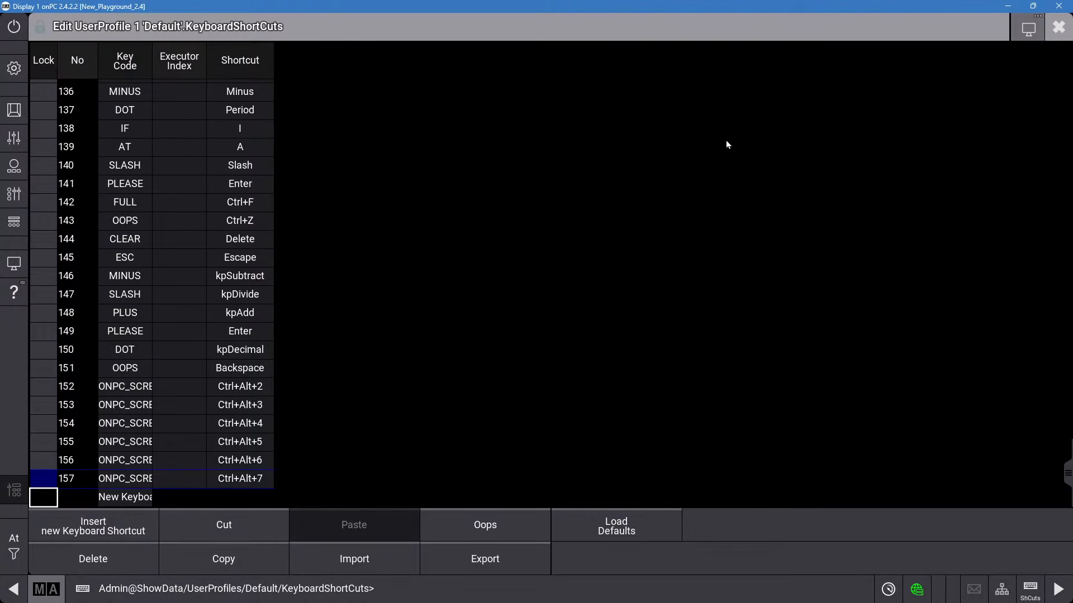
left_click(1058, 27)
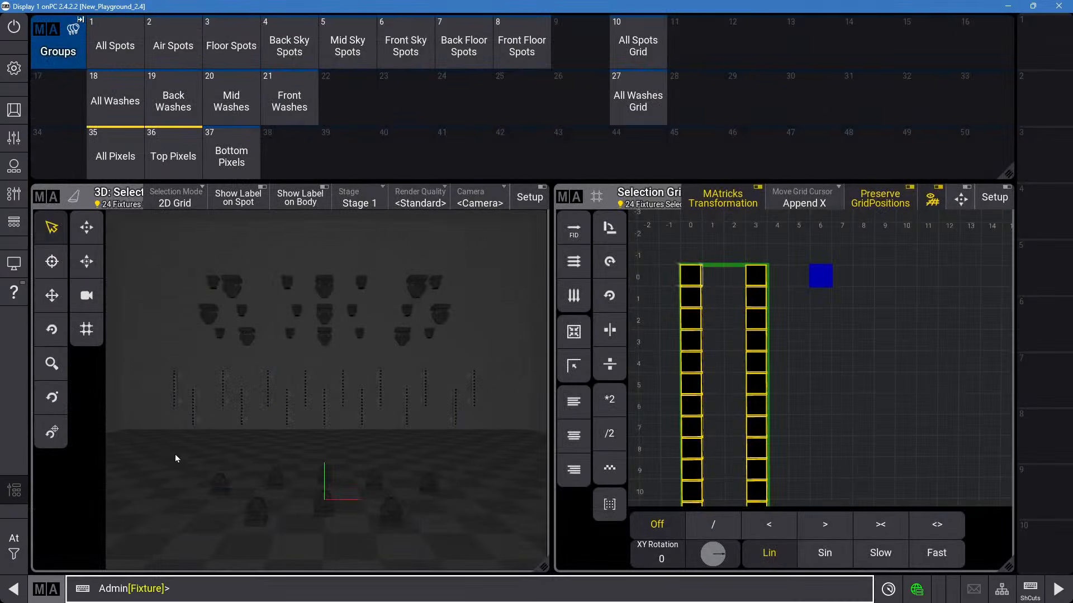
Set the selection grid's input range to column 6, rows 0 through 11, with the command grid 6/0 thru 6/11.
left_click(218, 576)
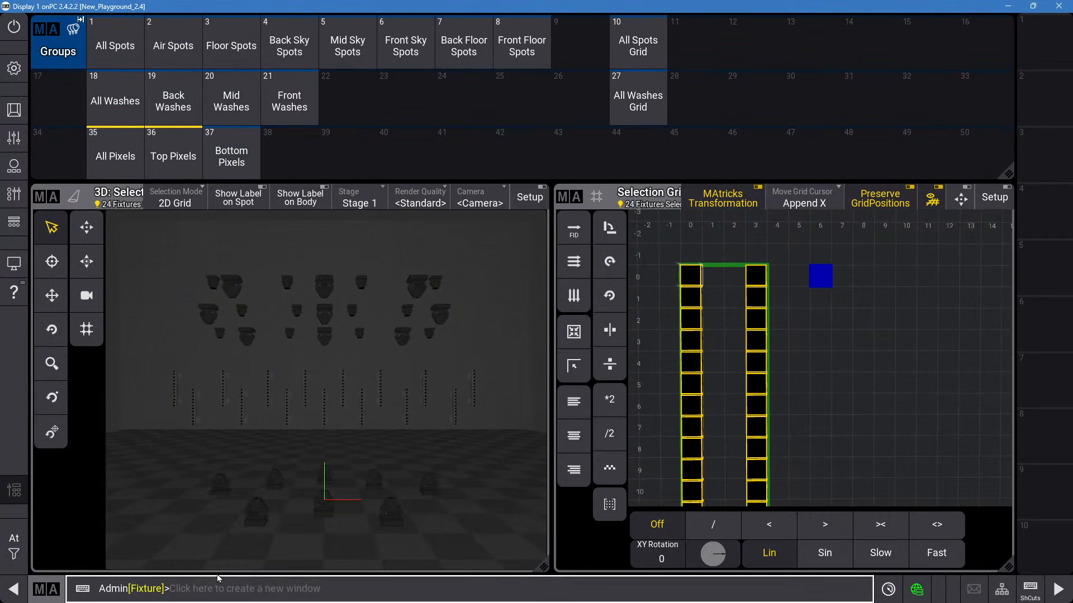
type("grid")
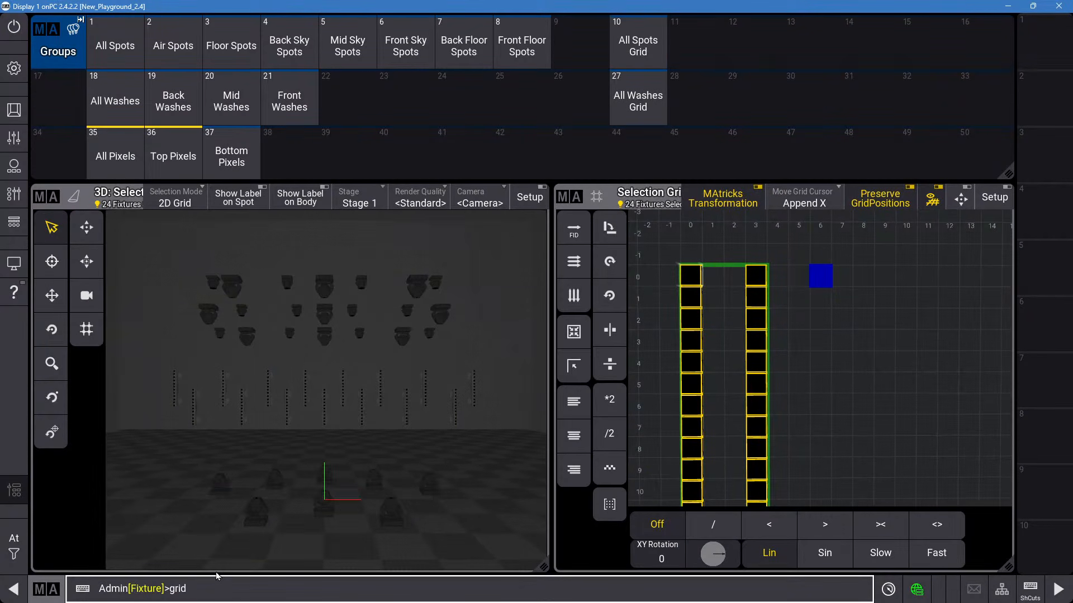
type(" 6/0 th")
key("BackSpace")
type("ru 6/11")
key("Return")
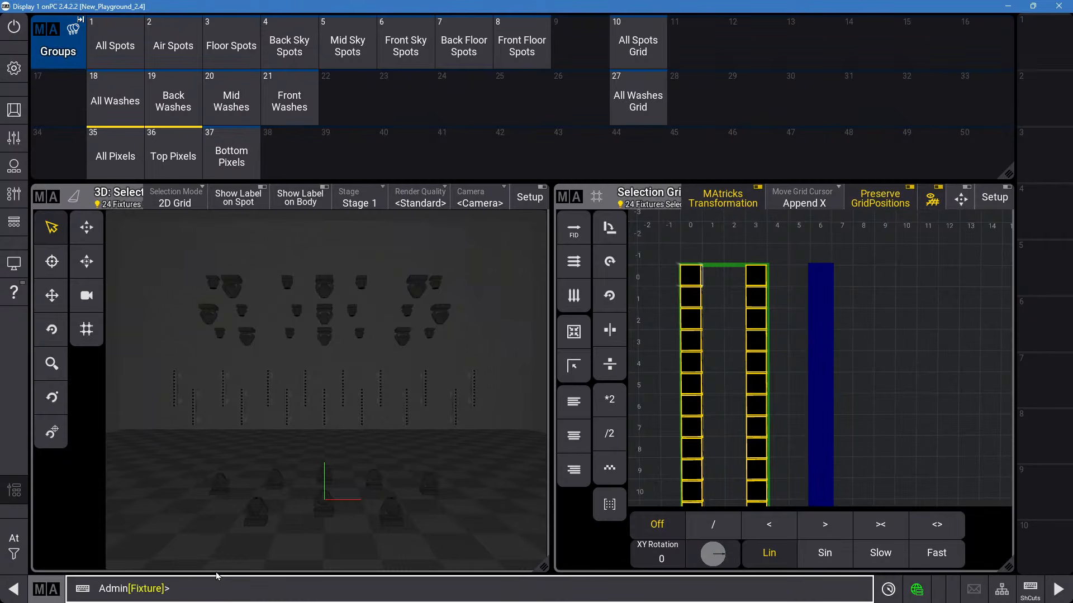
Place all pixels of fixture 303 down column 6, and move the grid cursor to column 9, row 0.
type("303.1t")
key("Return")
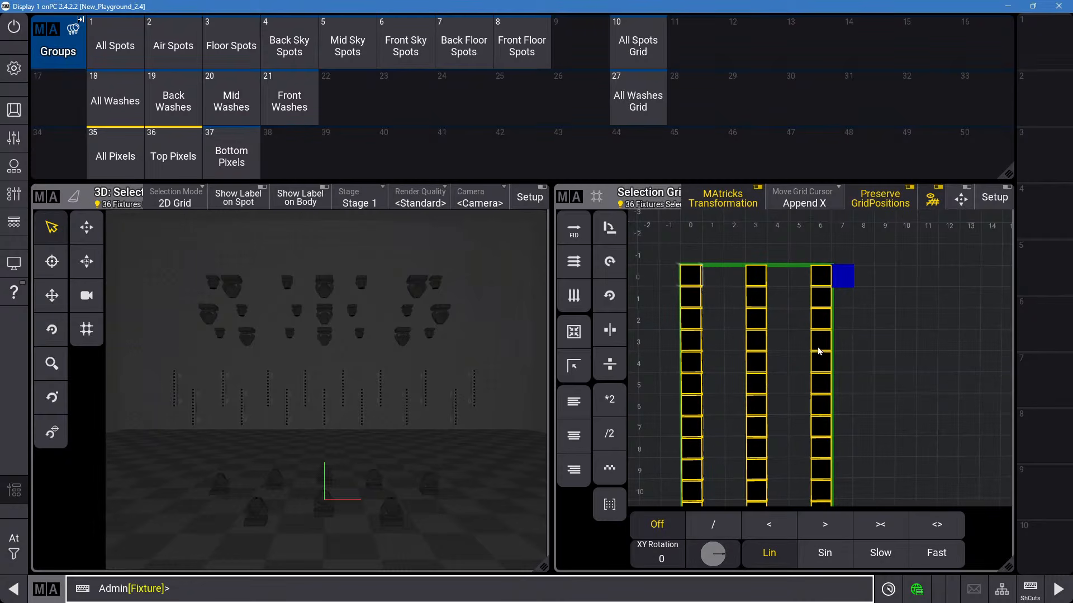
left_click(861, 278)
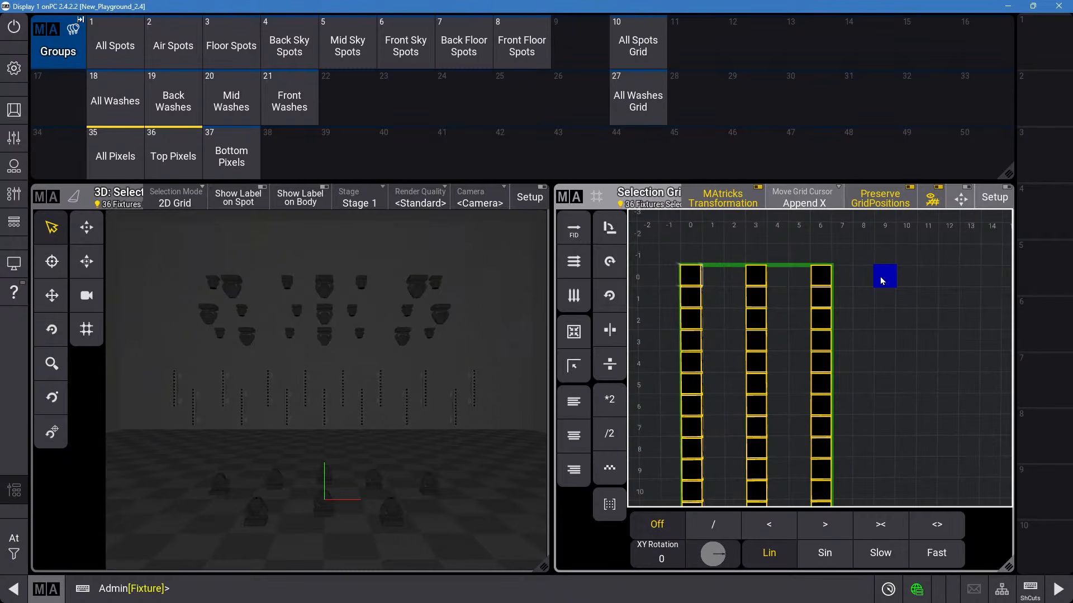
Set the selection grid's input range to column 9, rows 0 through 11, with a grid command starting at 9/0.
type("g")
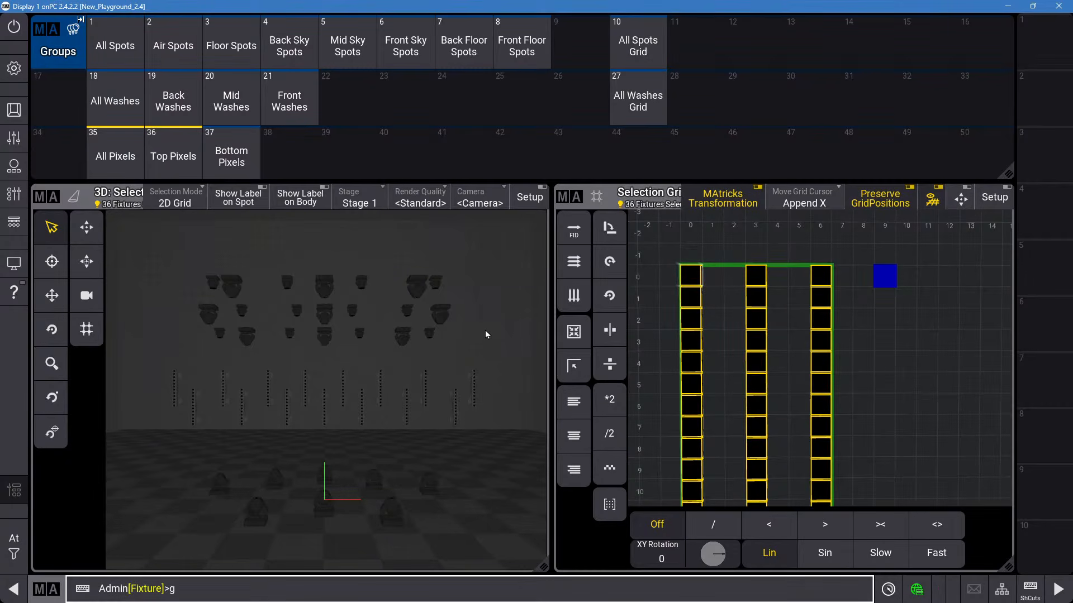
type("rid 9/0 t 9/10")
key("Return")
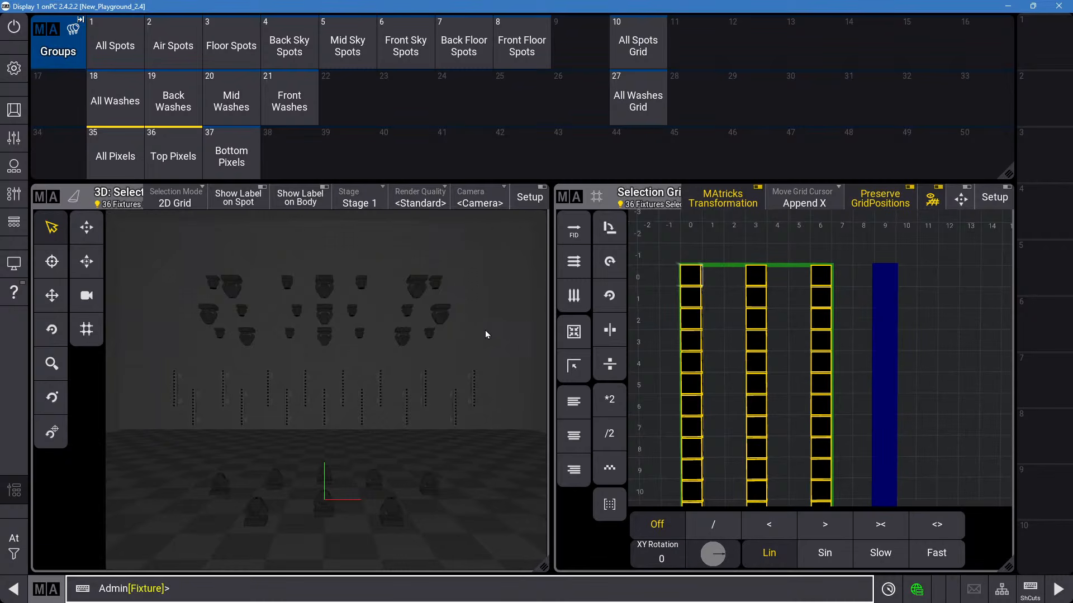
Place all pixels of fixture 304 down column 9, and move the grid cursor to column 12, row 0.
type("304.1t")
key("Return")
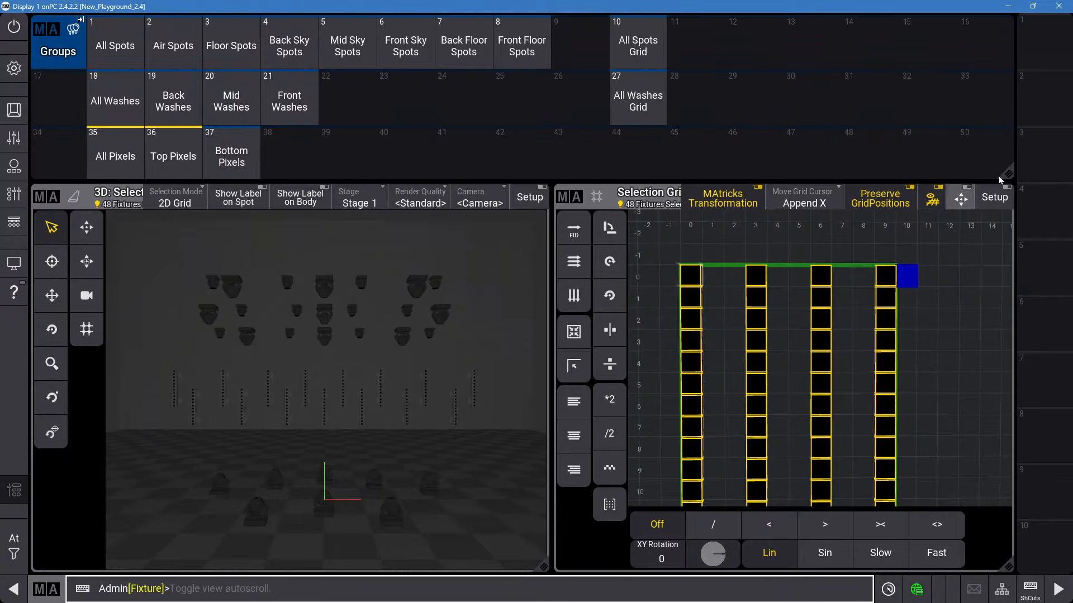
scroll(945, 338, "down", 1)
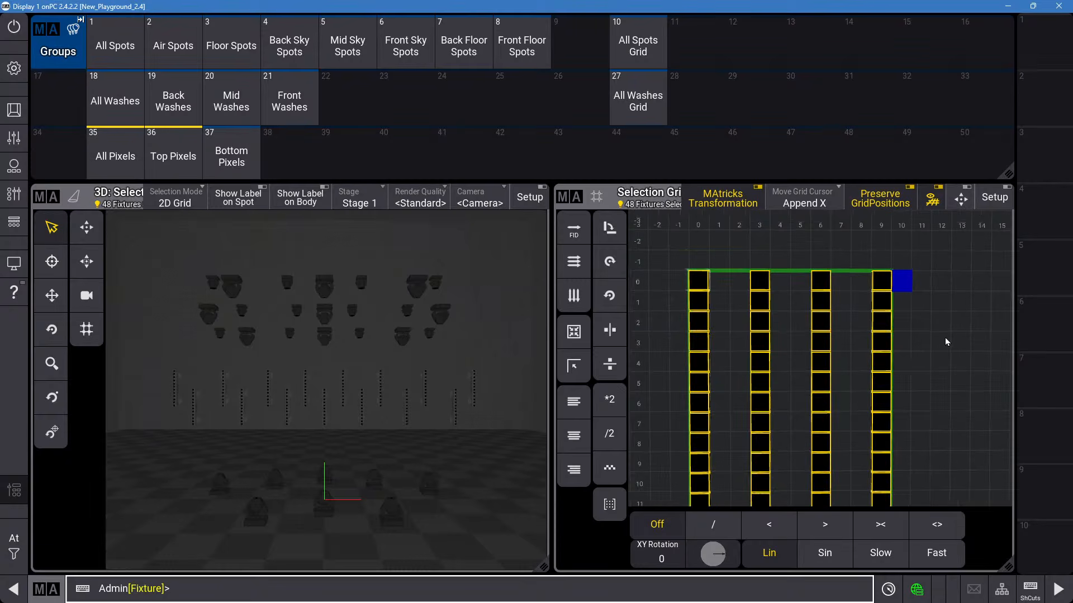
left_click_drag(957, 346, 887, 291)
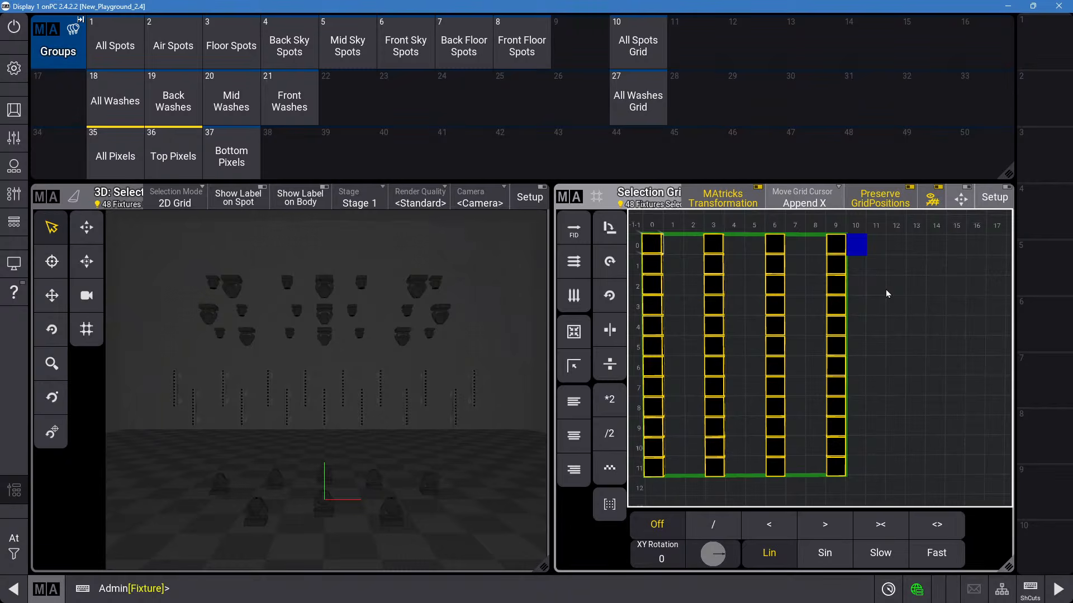
left_click(890, 243)
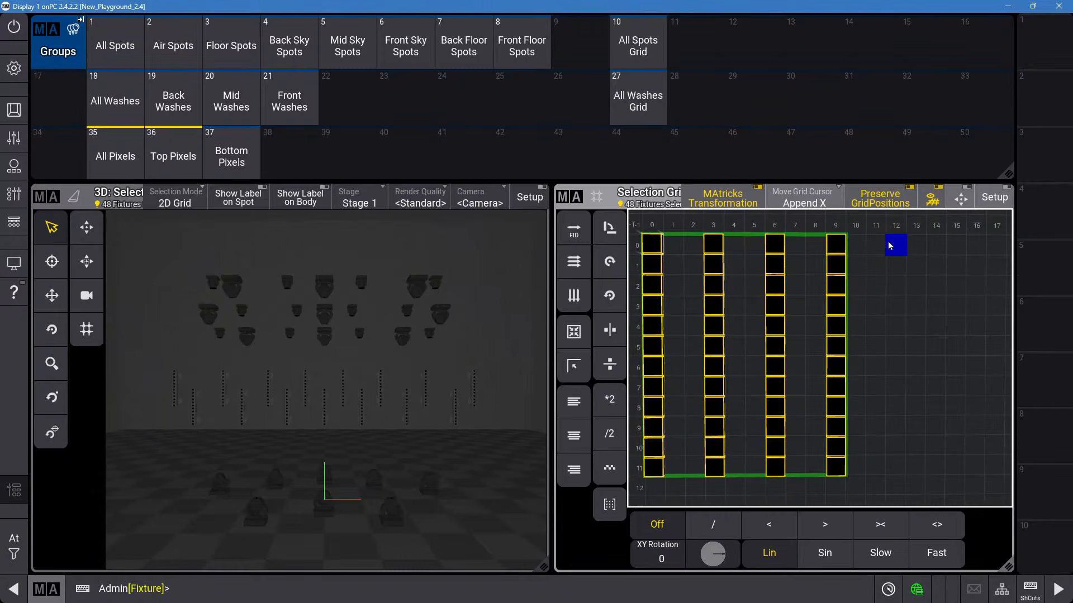
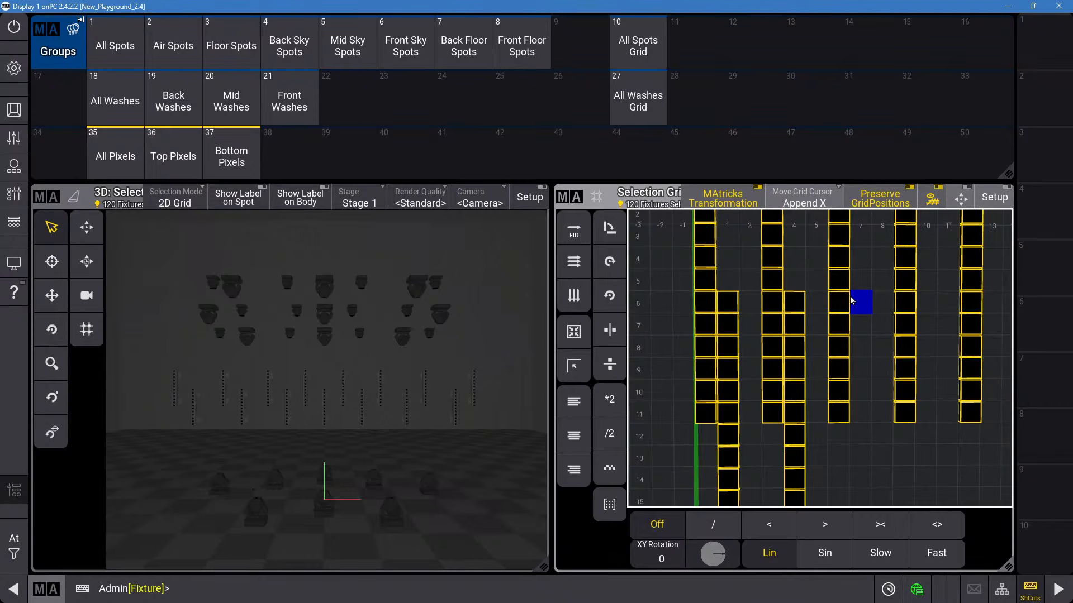
scroll(845, 329, "down", 4)
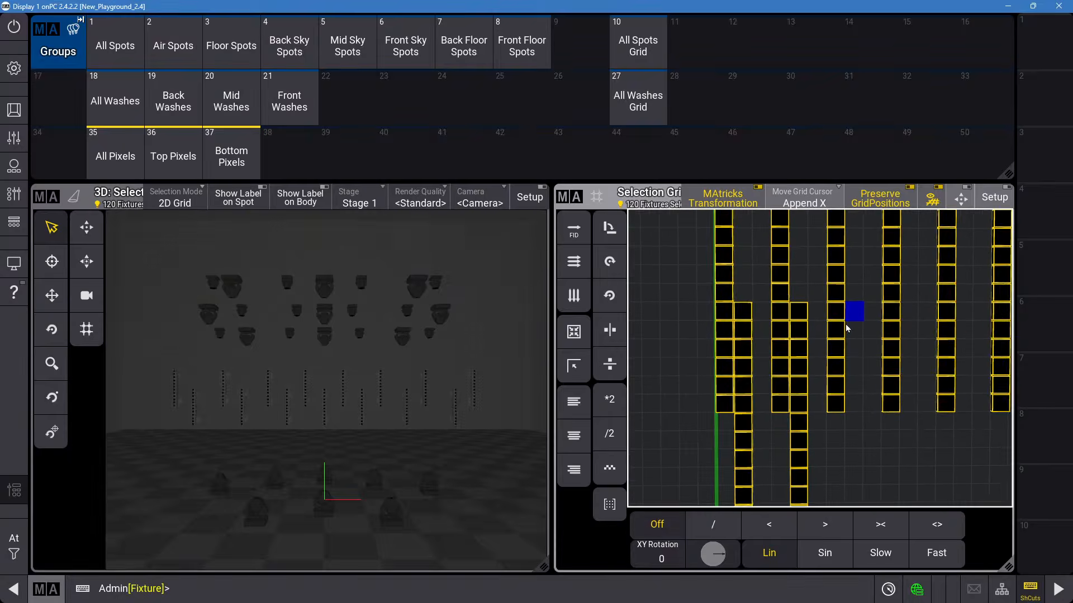
scroll(845, 329, "down", 2)
left_click_drag(901, 336, 711, 319)
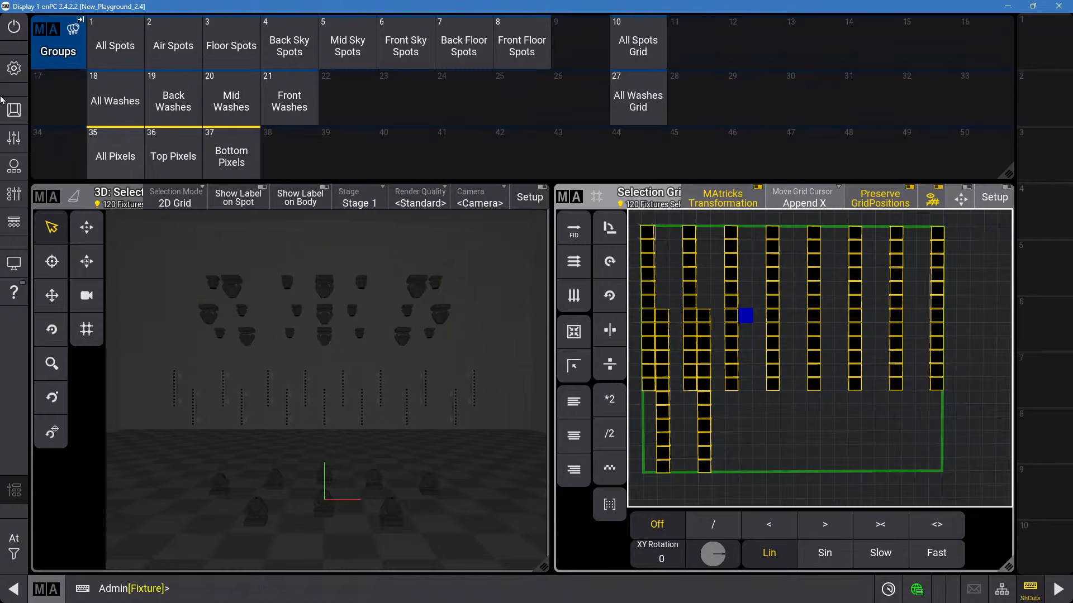
Examine the network settings' Web Remote page with its connection codes and addresses, then close it.
left_click(14, 68)
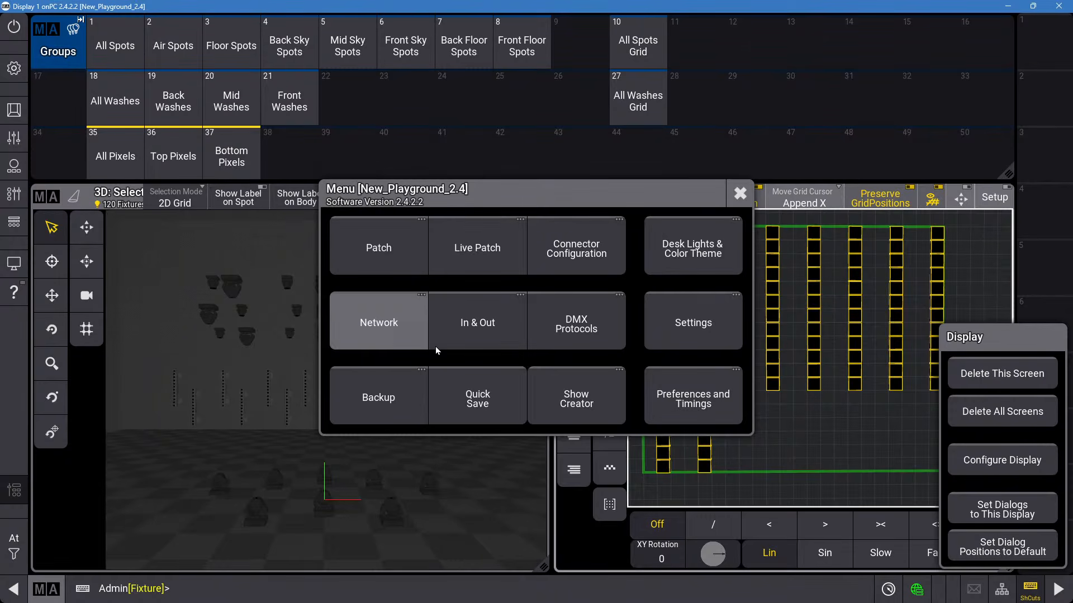
left_click(409, 331)
left_click(407, 330)
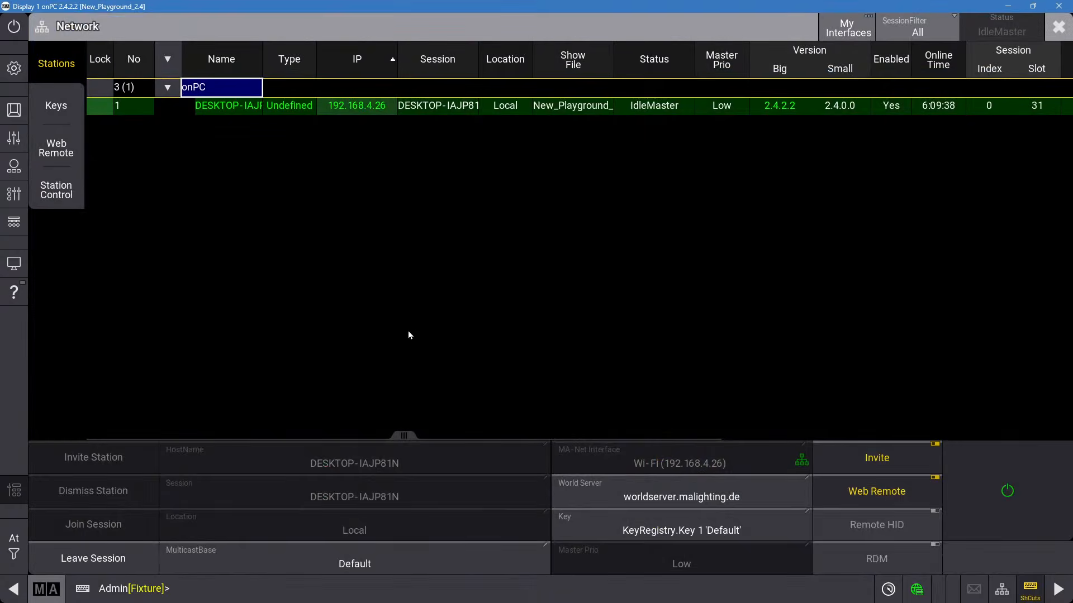
left_click(56, 148)
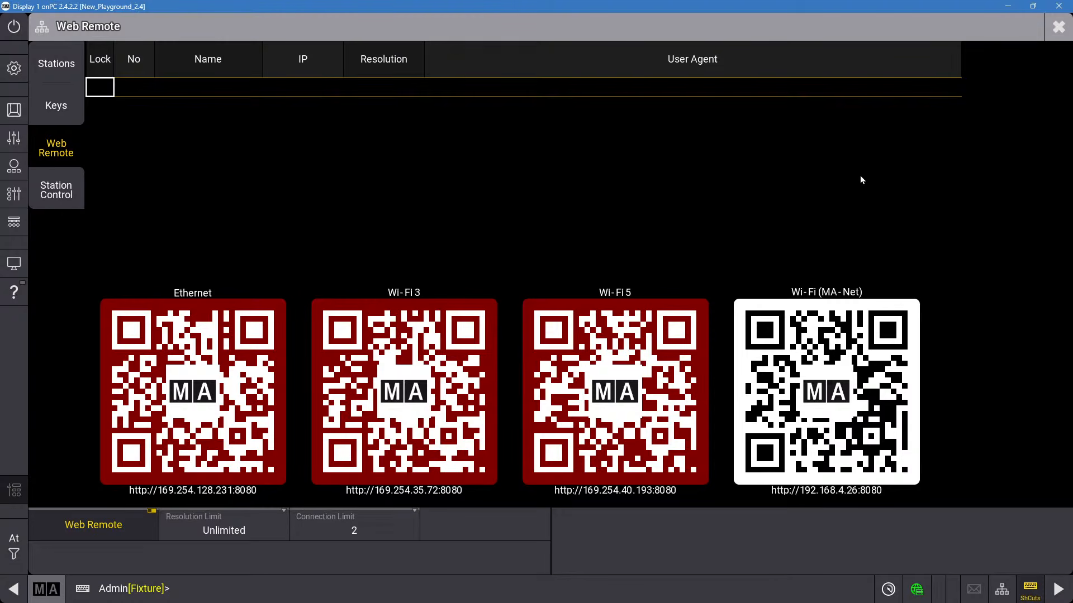
left_click(1058, 27)
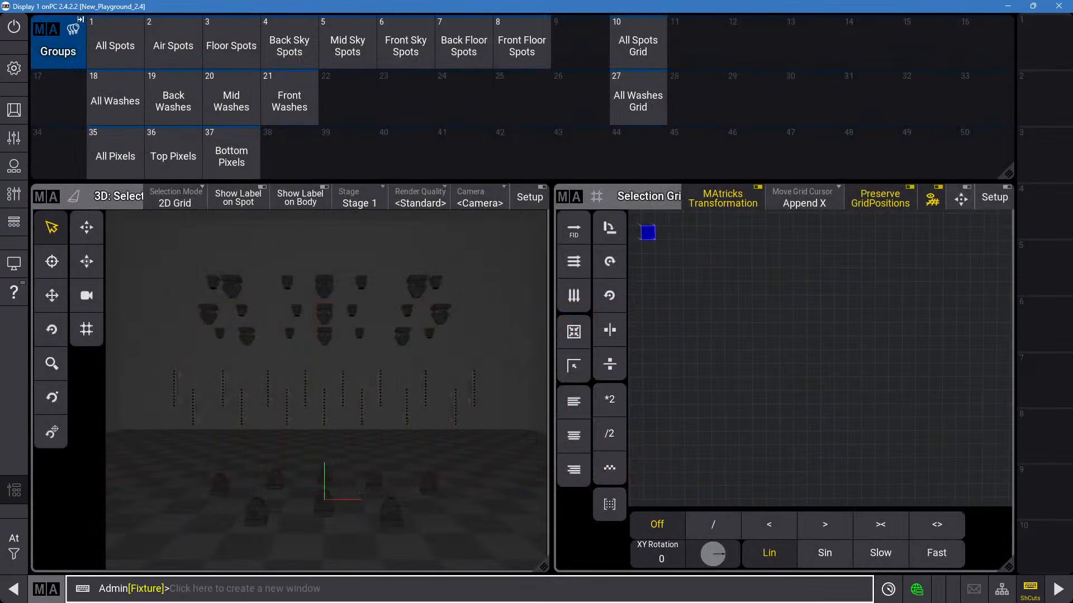
Look at the output configuration's list of station types, then close it.
left_click(15, 68)
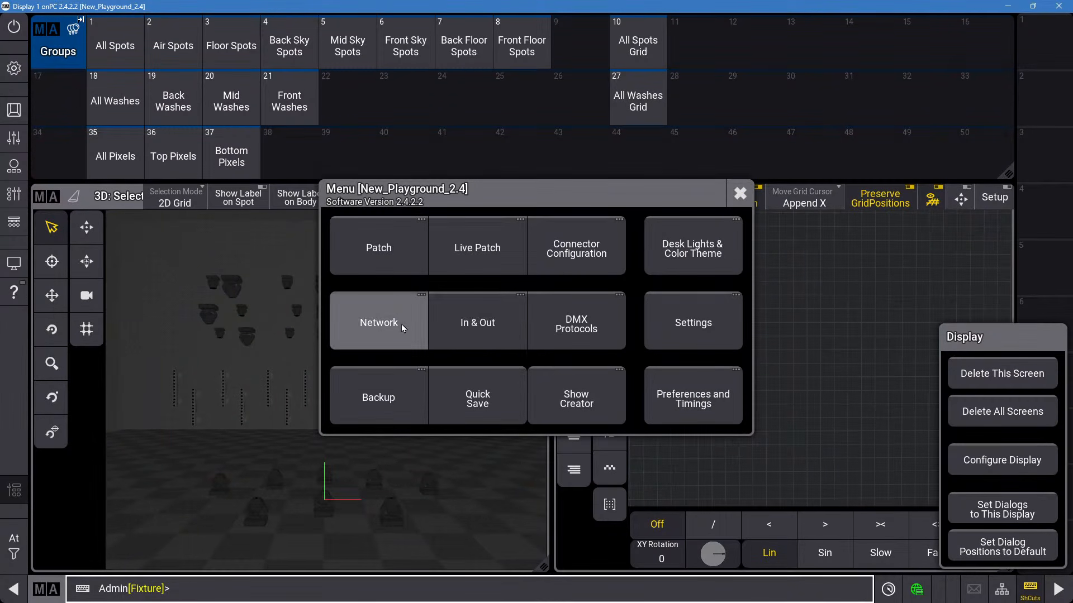
left_click(614, 260)
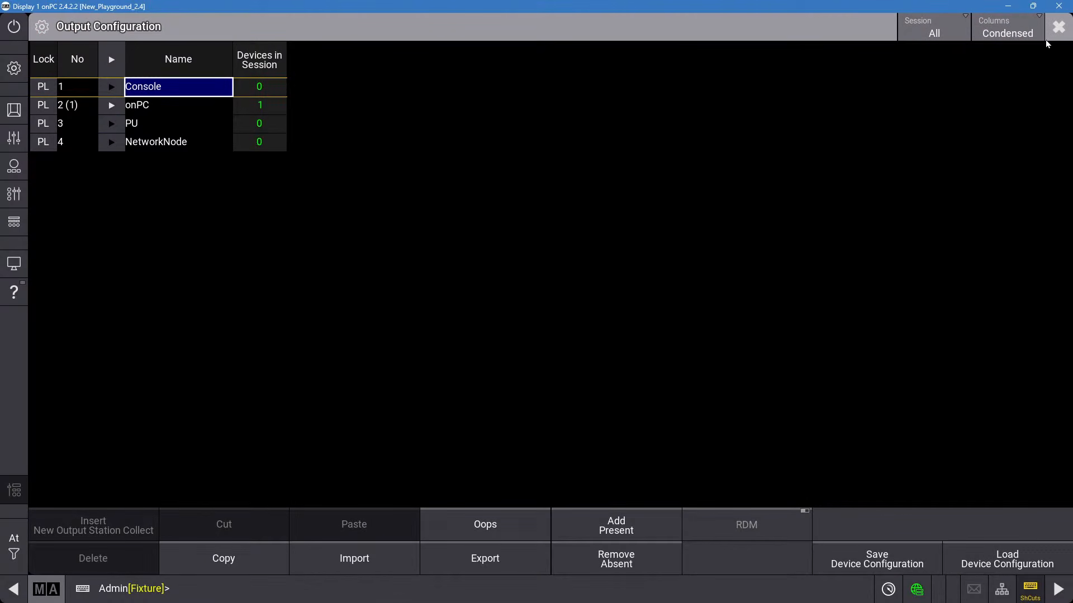
left_click(1051, 34)
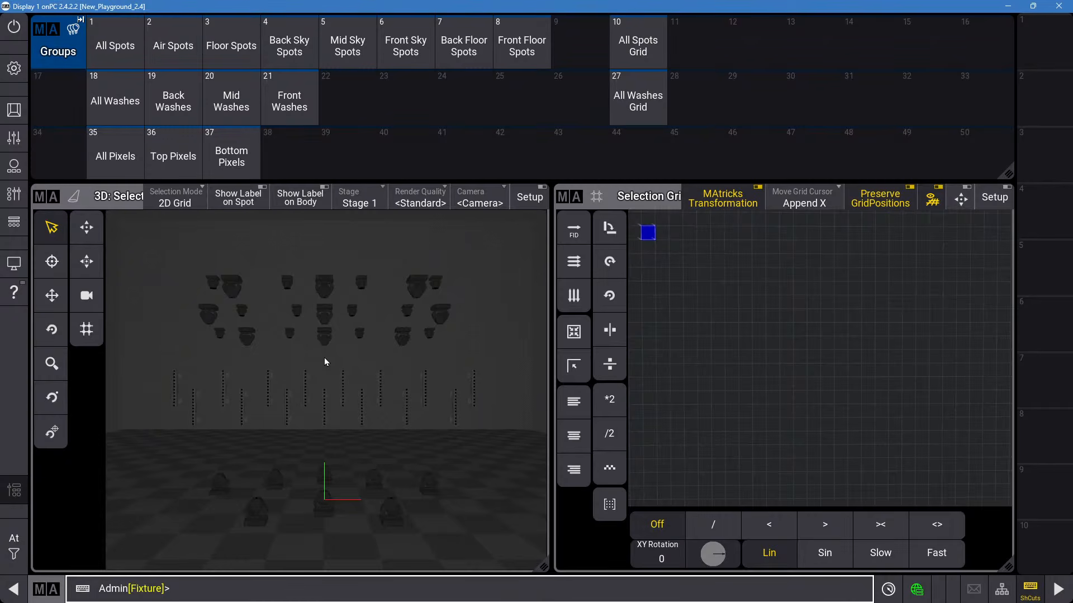
Open the OSC settings within the In & Out configuration.
left_click(5, 73)
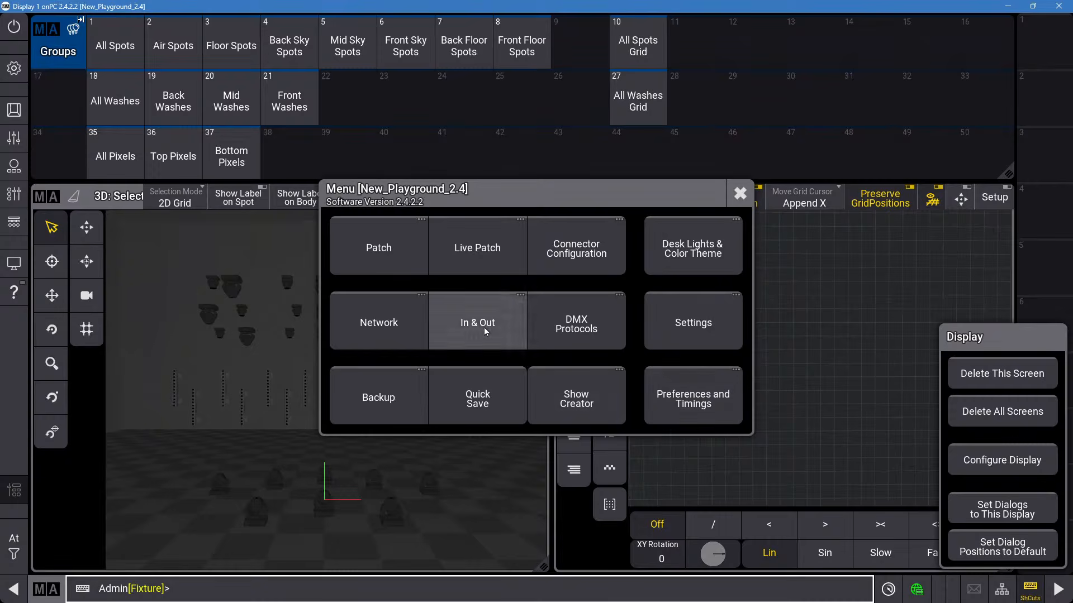
left_click(484, 327)
left_click(73, 230)
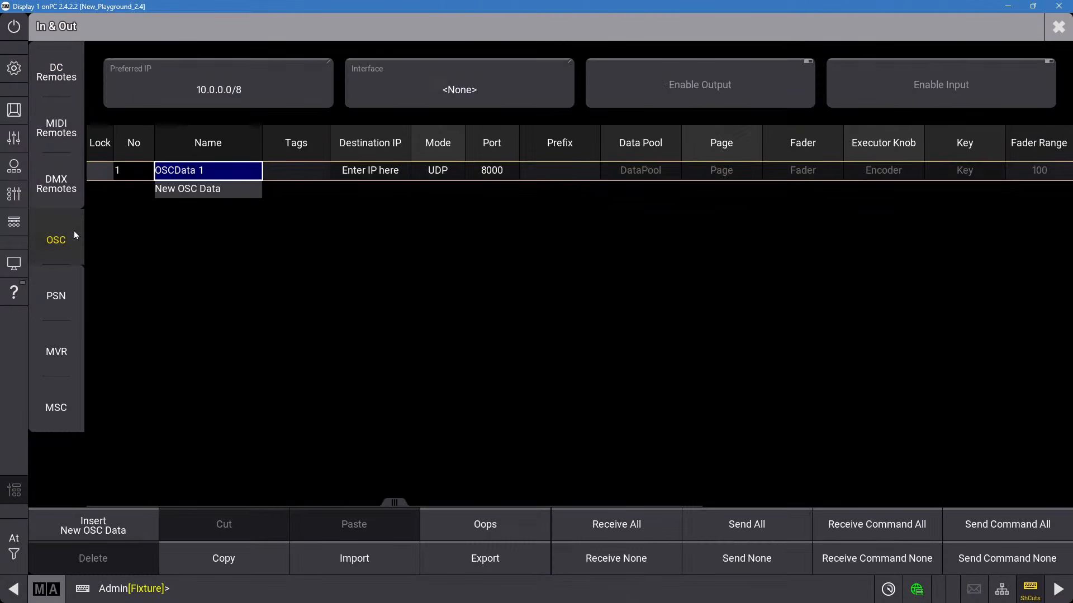
left_click(363, 178)
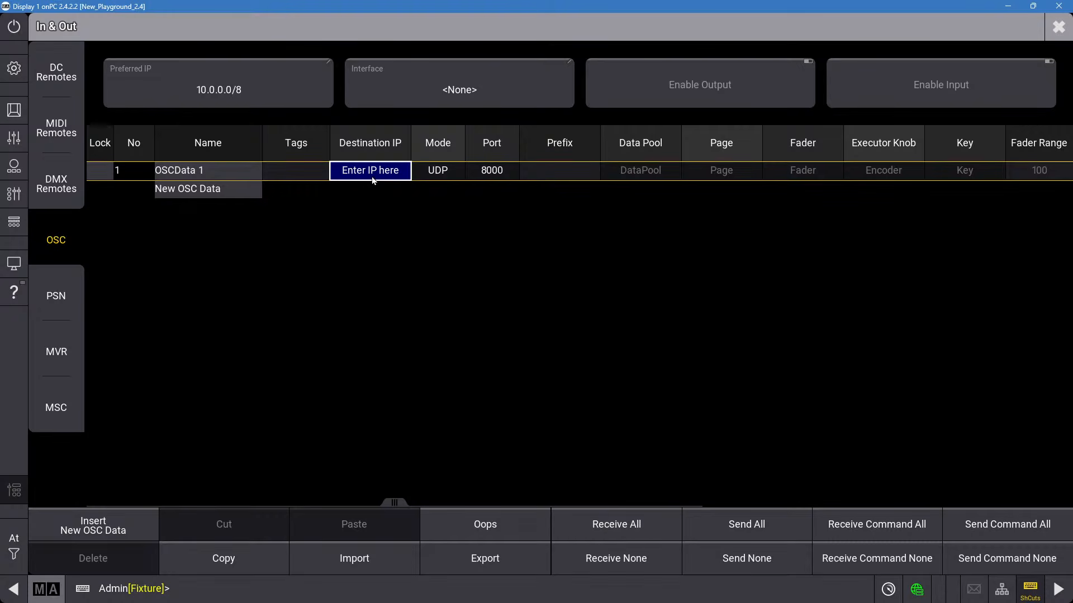
left_click(372, 180)
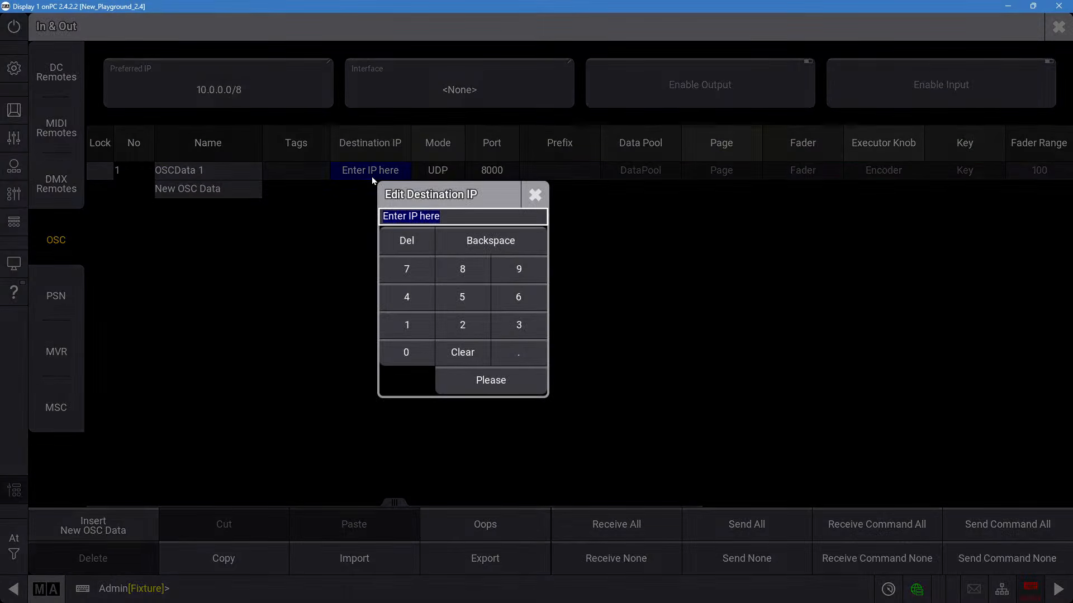
left_click(533, 196)
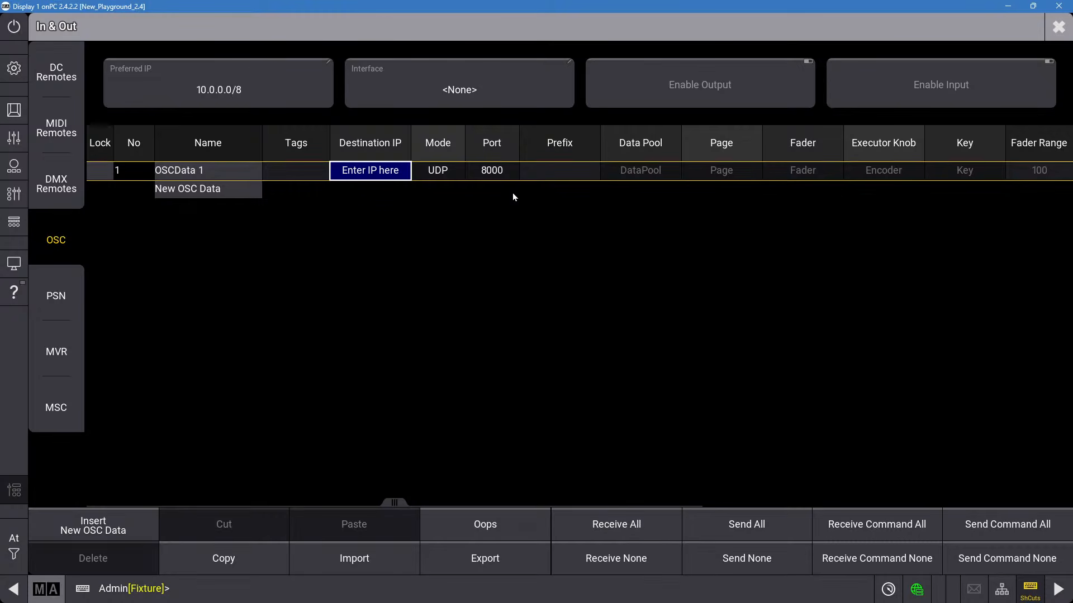
Set the OSC entry's destination IP to 192.168.4.20.
left_click(396, 174)
left_click(417, 322)
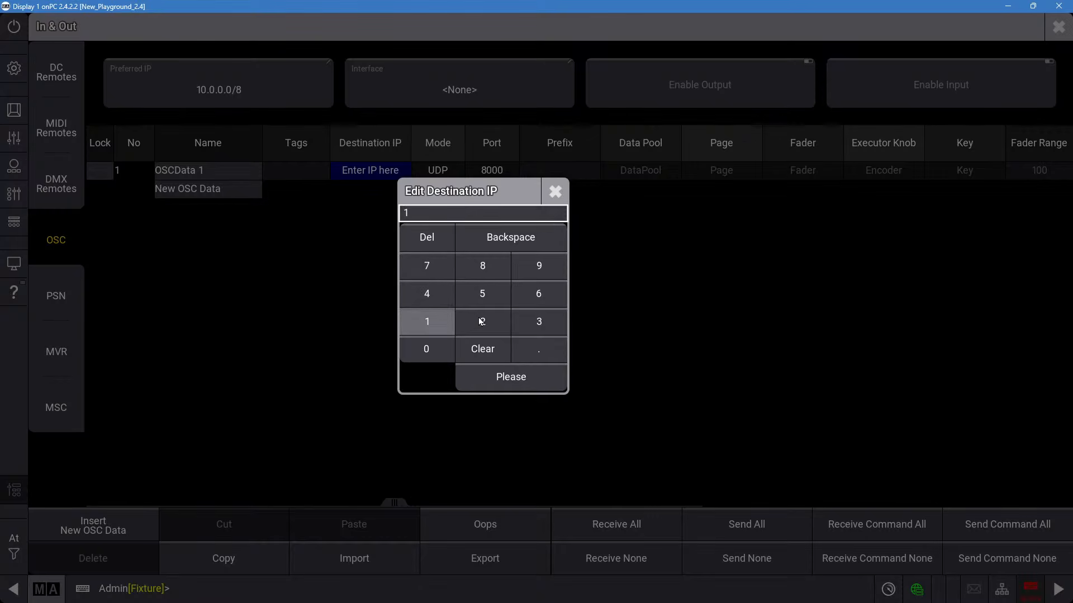
left_click(537, 264)
left_click(496, 325)
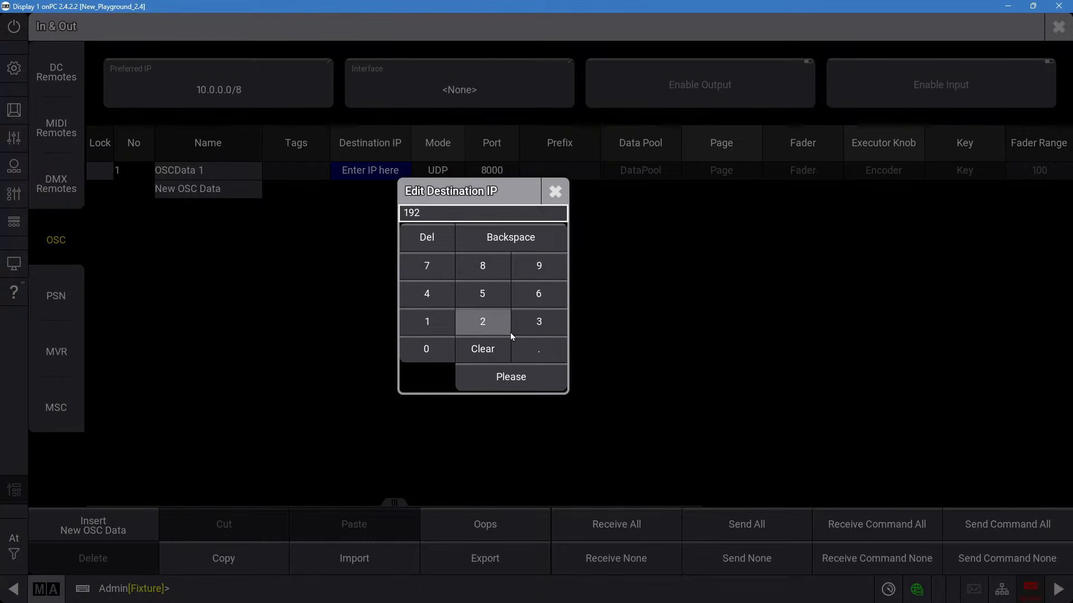
left_click(533, 348)
left_click(429, 323)
left_click(543, 296)
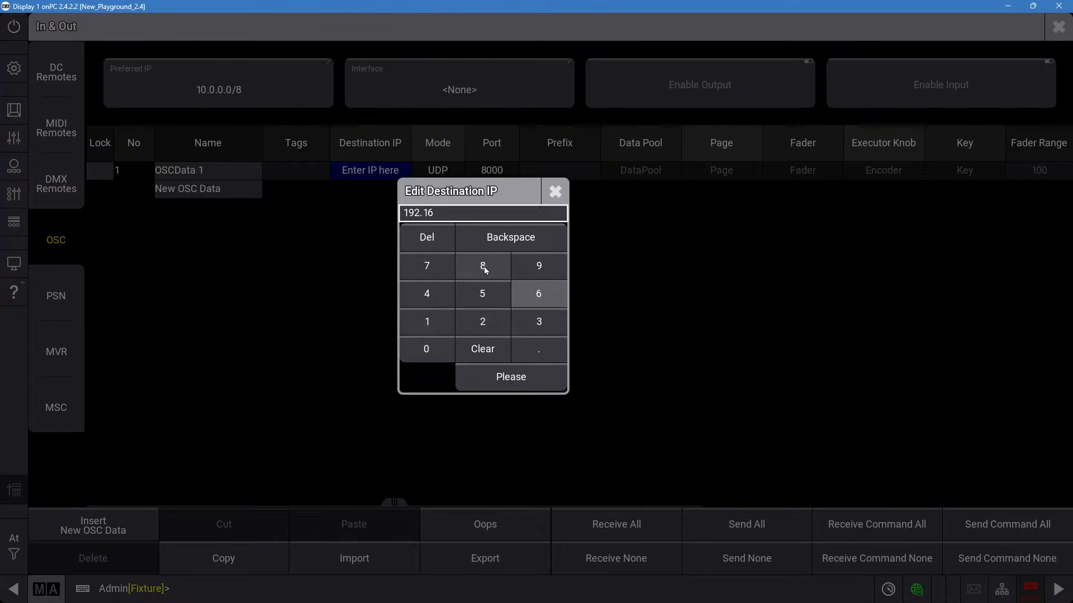
left_click(484, 267)
left_click(532, 347)
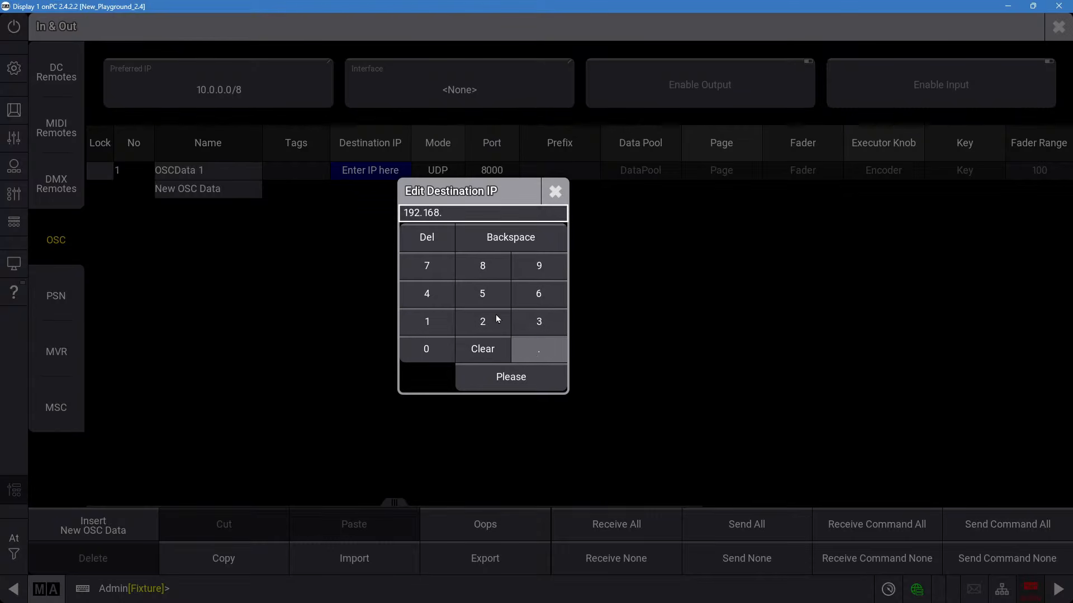
left_click(448, 291)
left_click(535, 345)
left_click(474, 323)
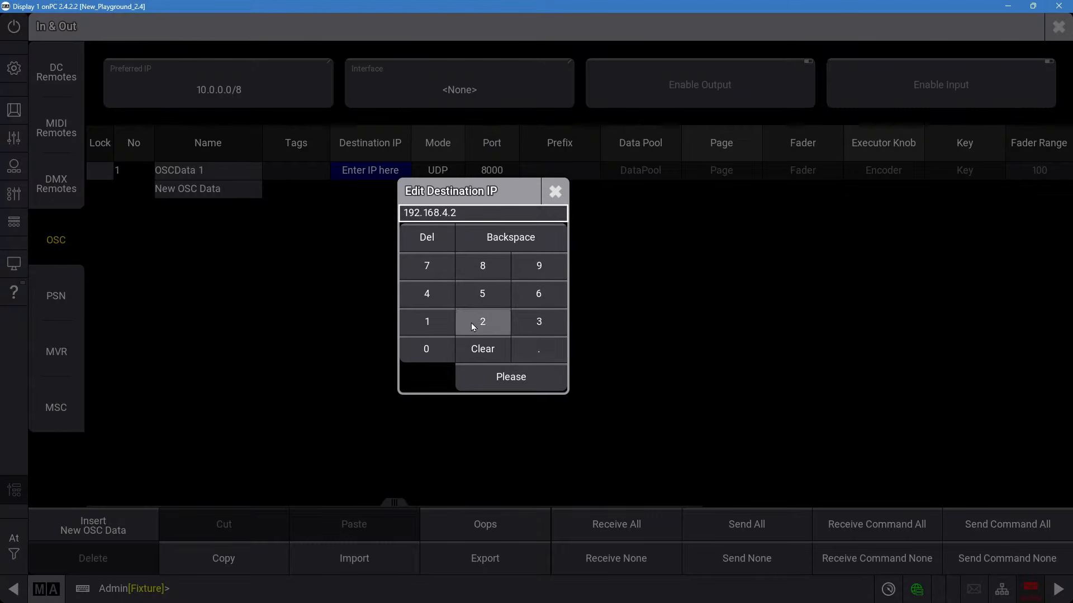
left_click(427, 349)
left_click(498, 378)
Rename the OSC entry OSCData 1 as RemoteApp.
left_click(221, 170)
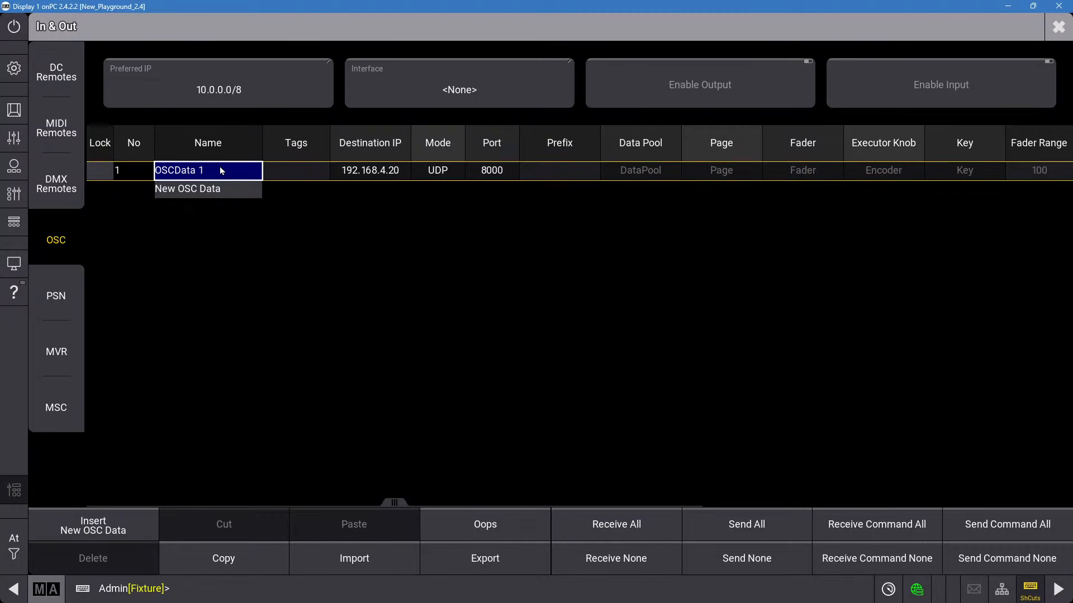
left_click(221, 168)
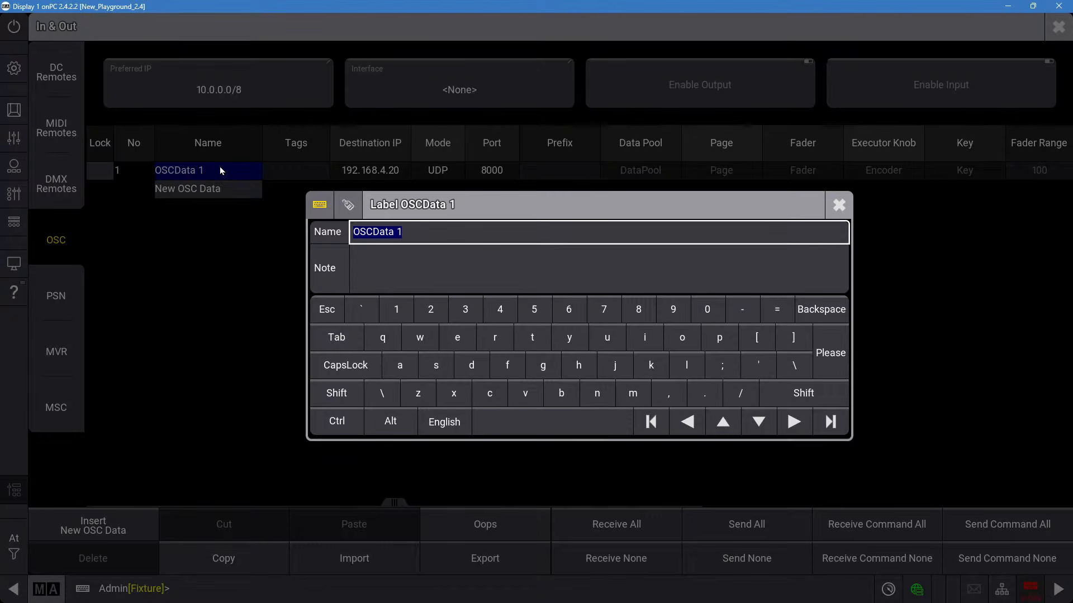
type("Remote")
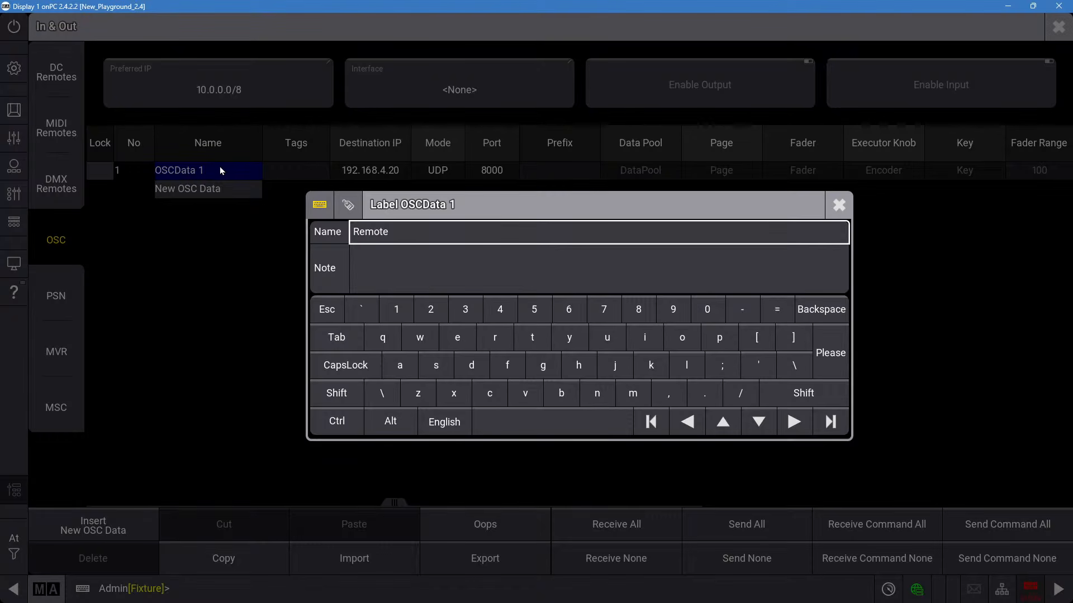
type("App")
key("Return")
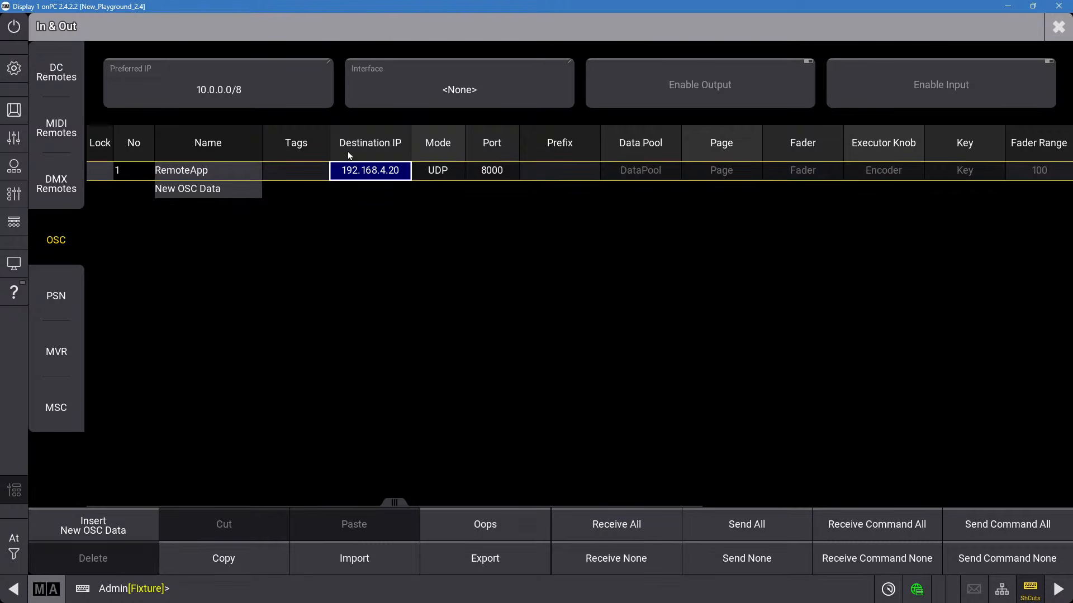
Narrow the Destination IP column and set the RemoteApp entry's prefix to grandMA3.
left_click_drag(401, 150, 300, 156)
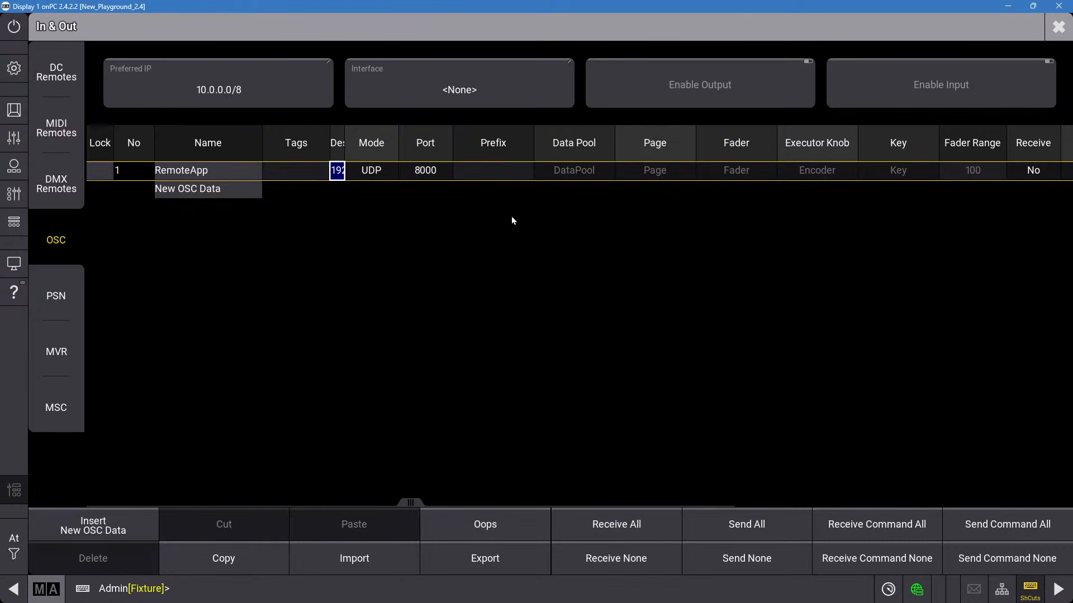
left_click(474, 174)
left_click(473, 175)
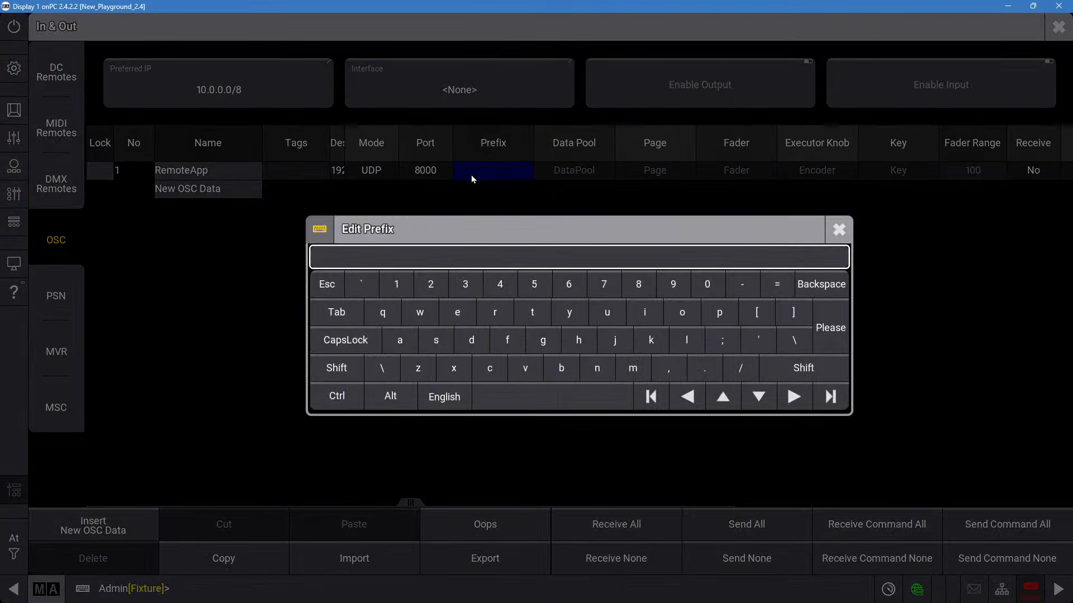
type("grandMA3")
key("Return")
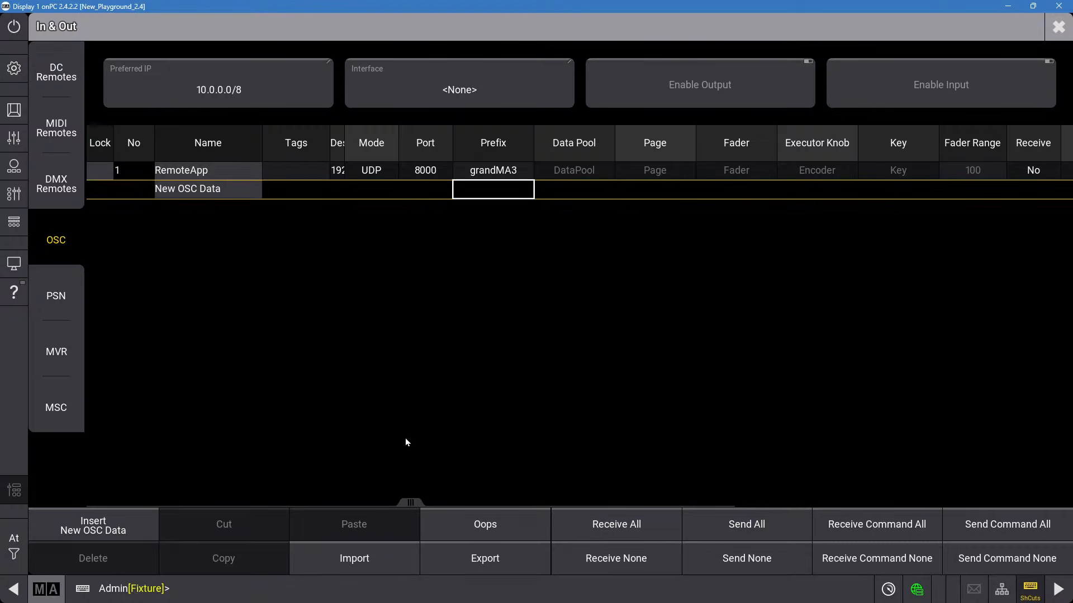
Set the RemoteApp entry's port to 8081.
left_click_drag(418, 504, 423, 503)
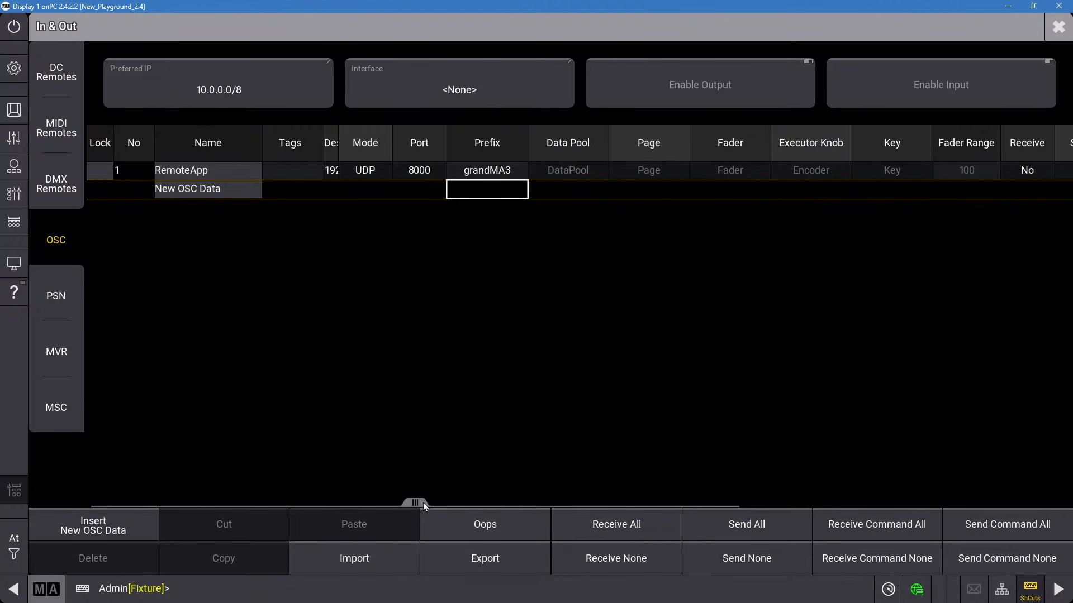
double_click(421, 170)
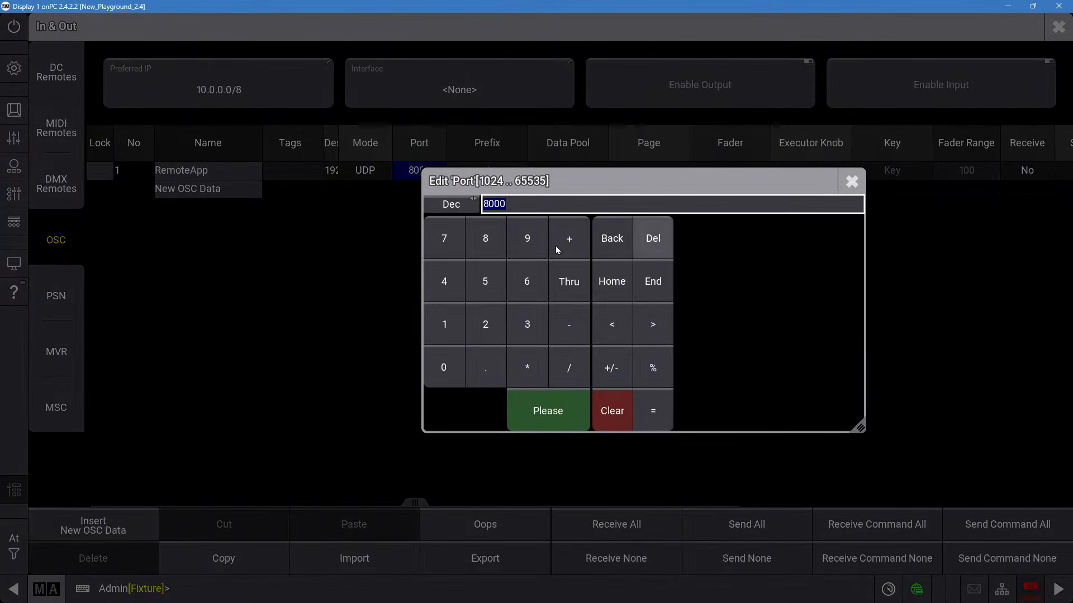
left_click(486, 240)
left_click(444, 368)
left_click(486, 240)
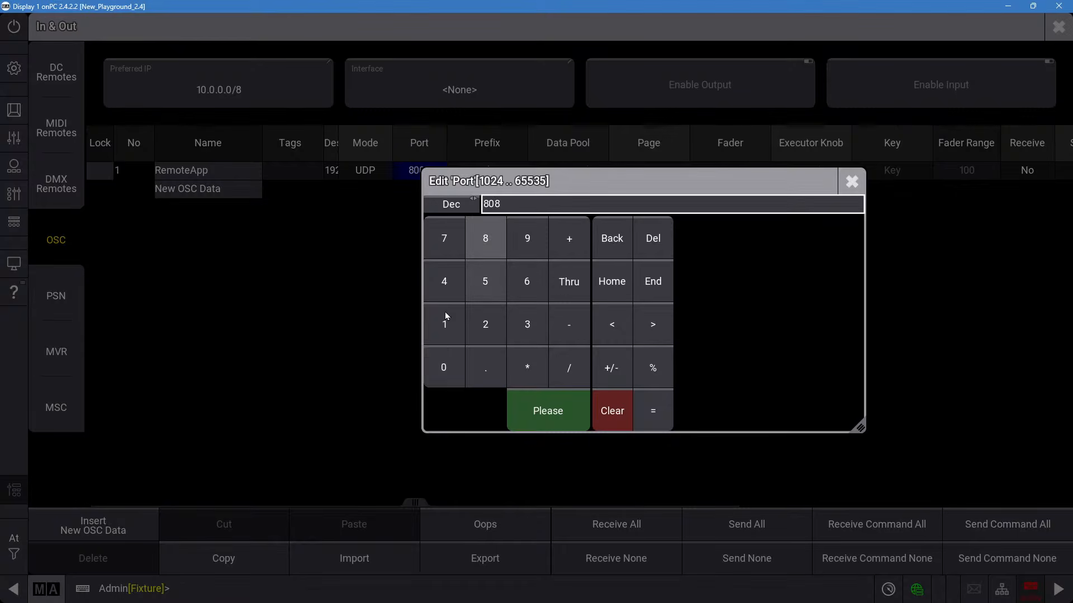
left_click(445, 324)
left_click(531, 415)
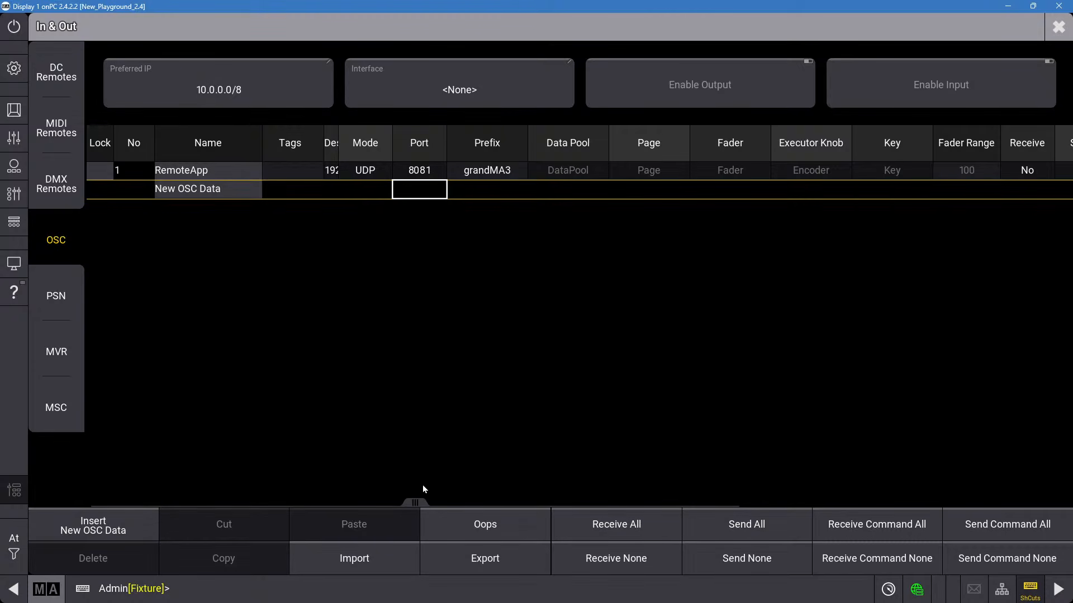
Set Receive, Send, Receive Command and Send Command to Yes for the RemoteApp entry.
left_click_drag(411, 505, 699, 519)
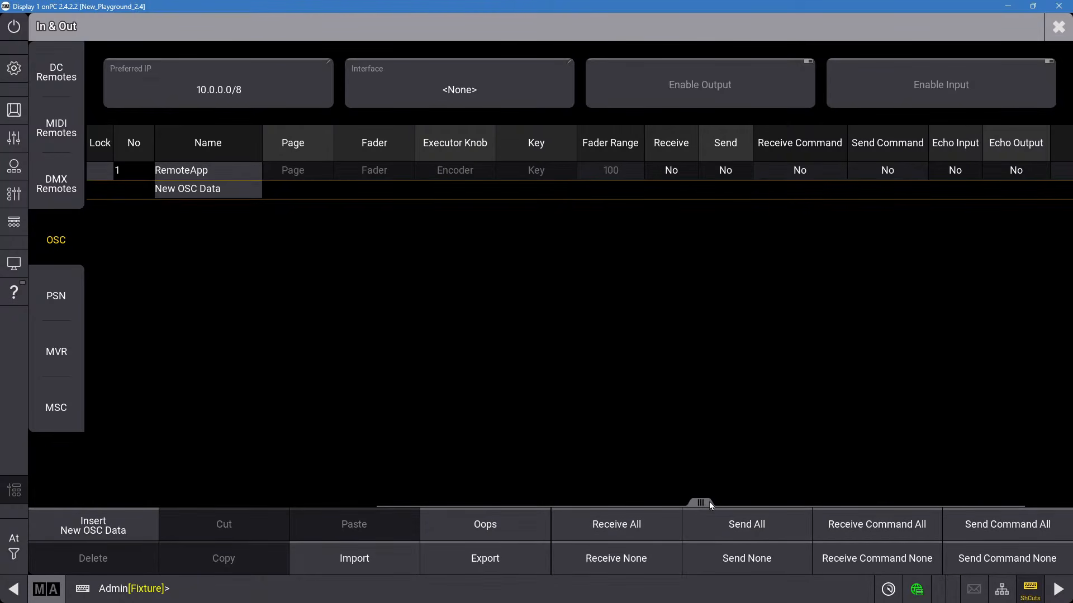
left_click_drag(709, 502, 723, 502)
left_click(667, 170)
left_click(670, 170)
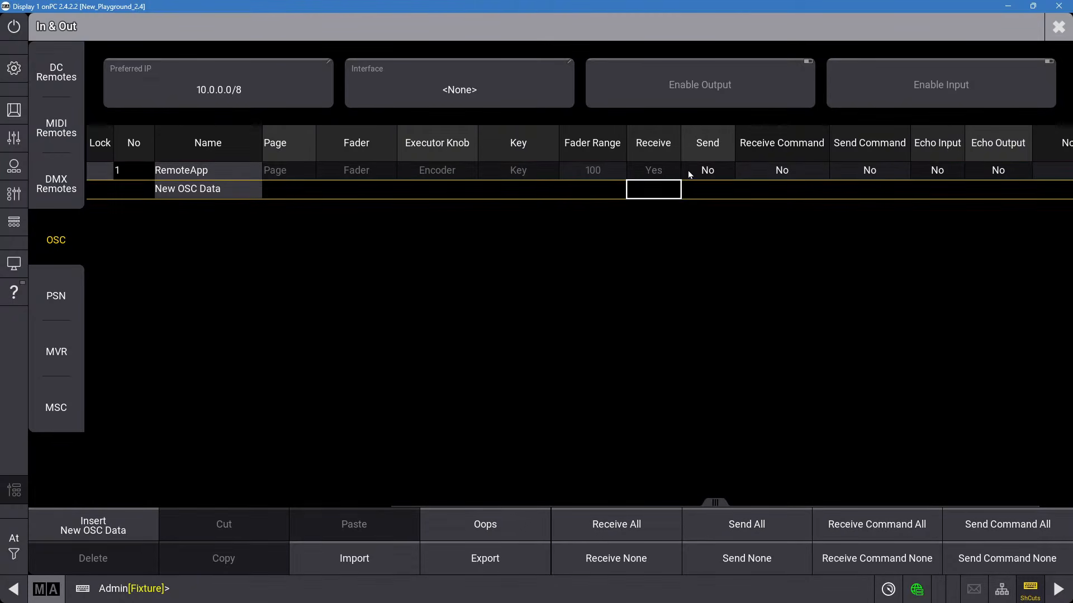
double_click(691, 170)
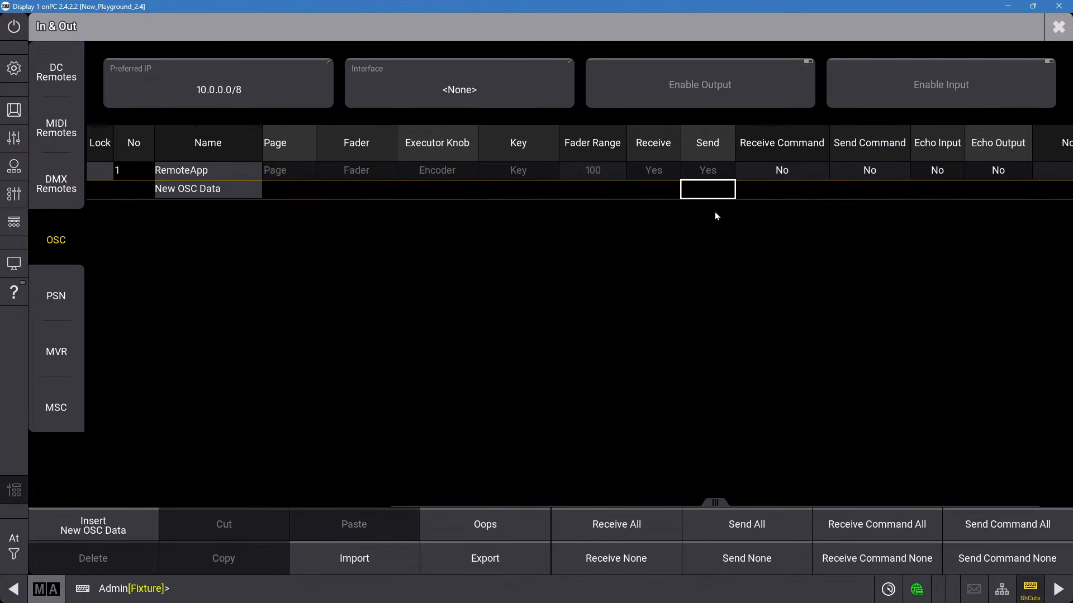
double_click(771, 170)
double_click(876, 167)
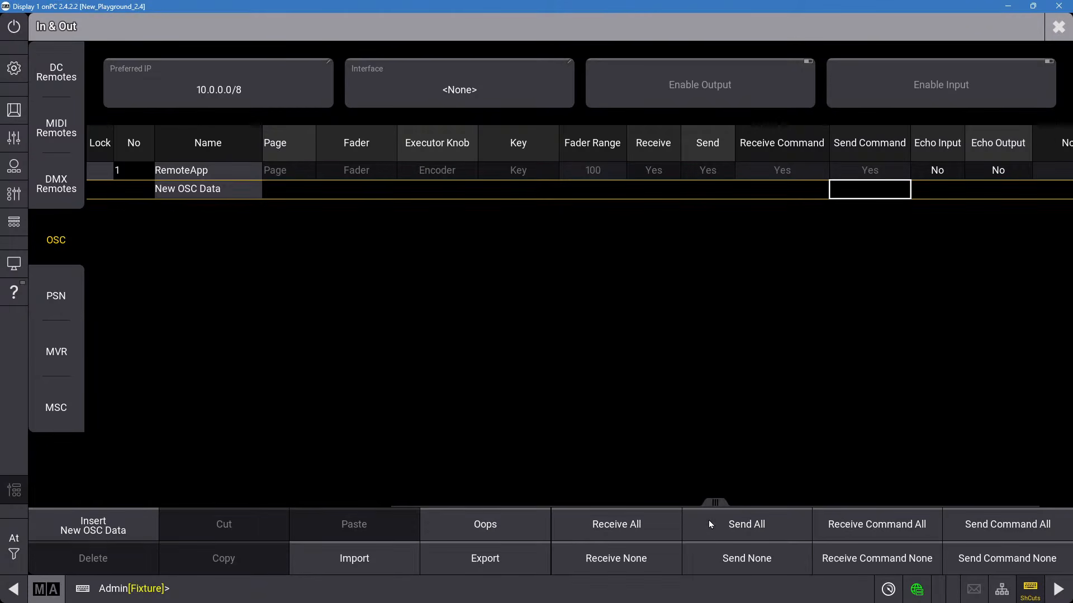
Enable both OSC input and OSC output.
left_click_drag(714, 502, 411, 500)
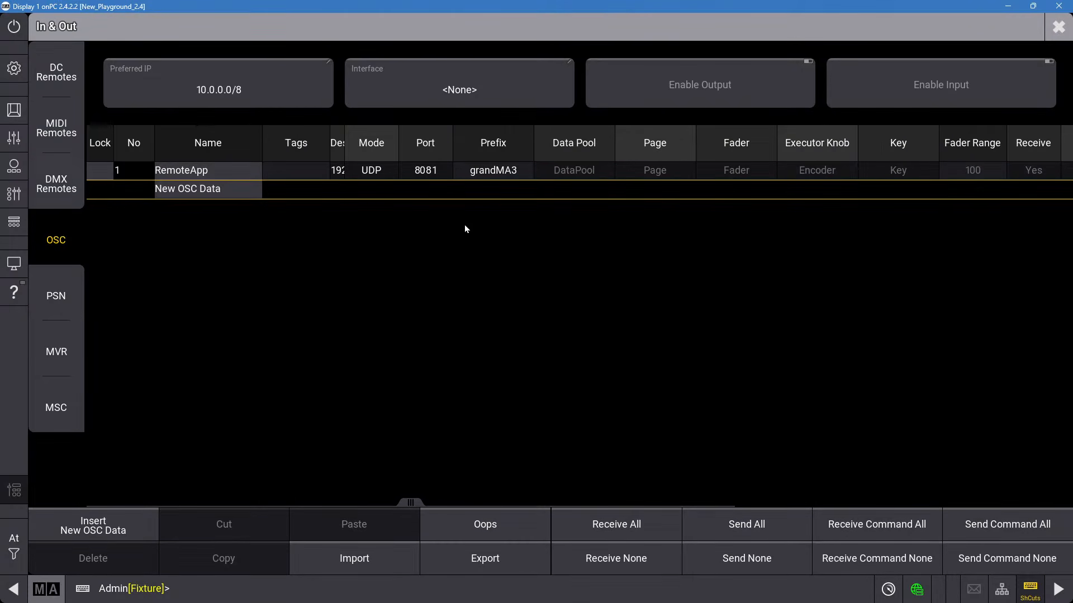
left_click(927, 83)
left_click(773, 85)
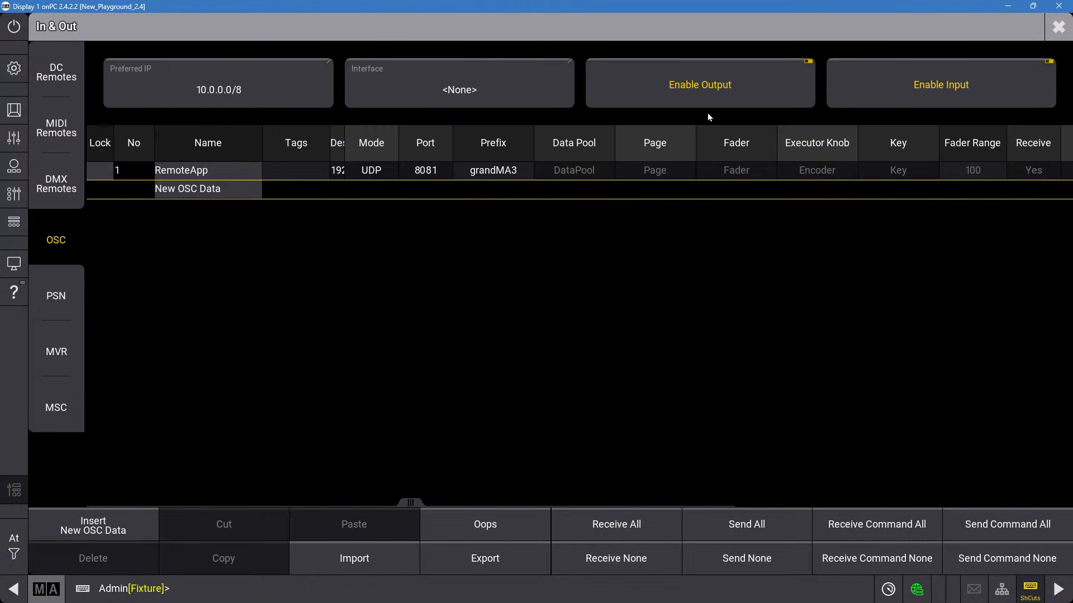
Set the preferred IP for OSC to 192.168.4.26 and close the In & Out configuration.
left_click(247, 79)
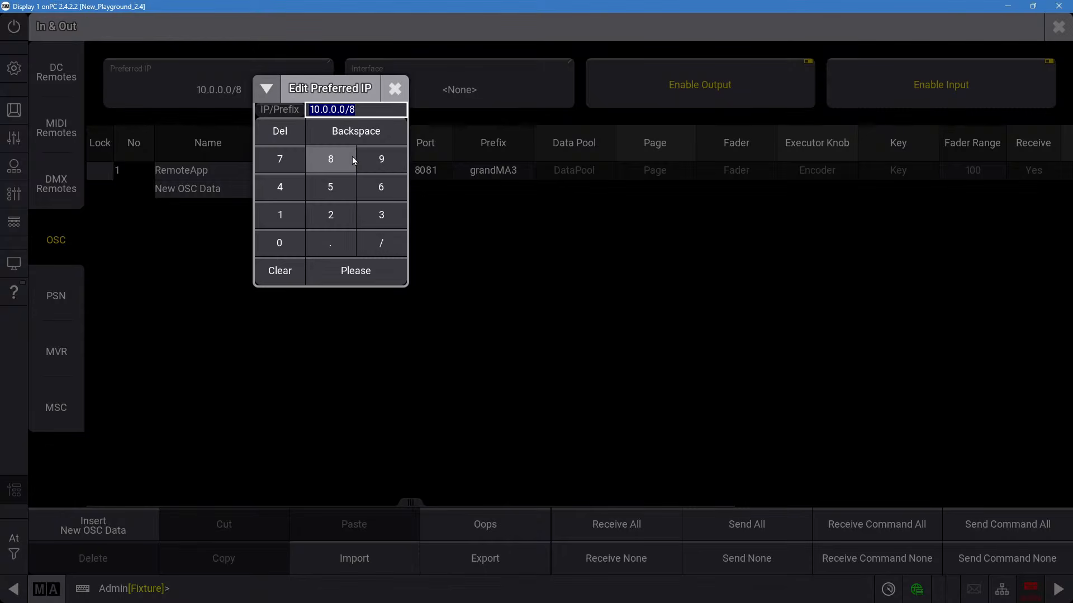
type("192.168.4.26")
key("Return")
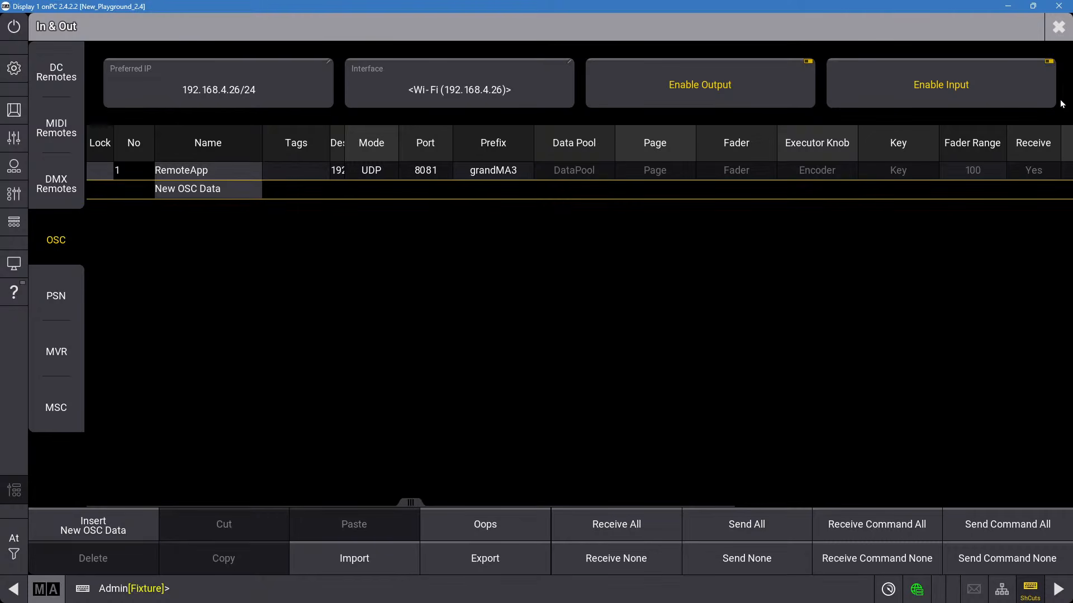
left_click(1058, 26)
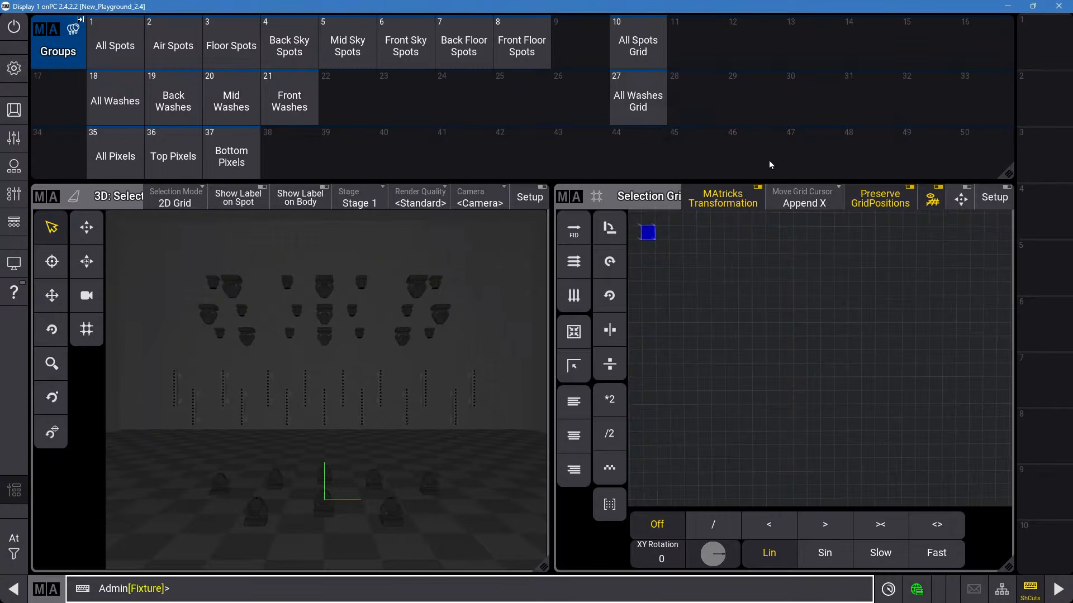
Examine the Lua and SendOSC commands exchanged with RemoteApp in the Command Line History, then close it.
scroll(659, 361, "down", 3)
scroll(659, 361, "up", 10)
scroll(659, 356, "down", 6)
left_click(53, 590)
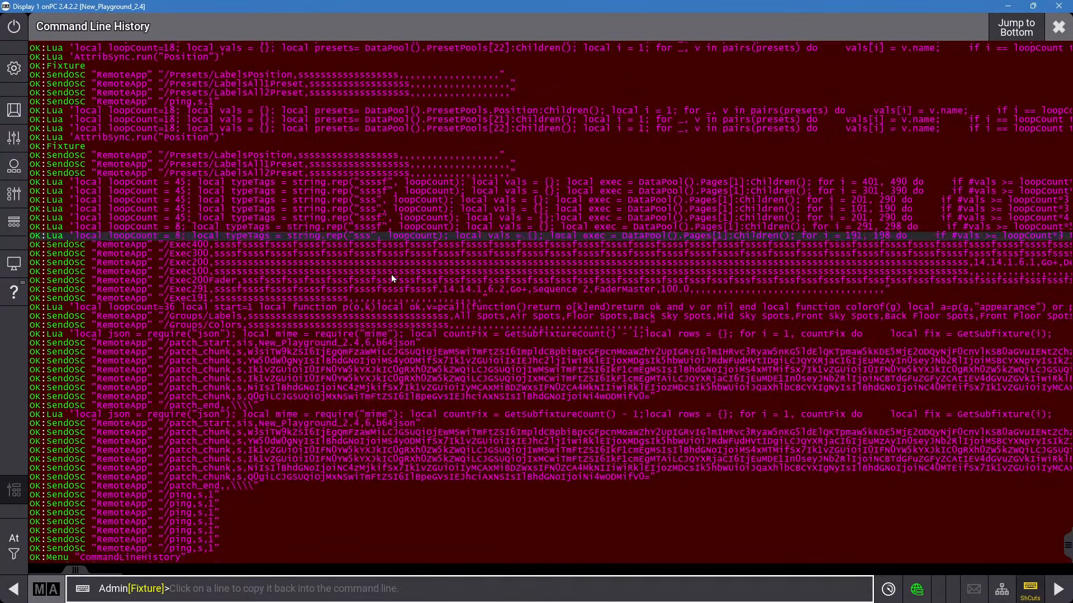
scroll(390, 270, "up", 5)
scroll(319, 315, "up", 10)
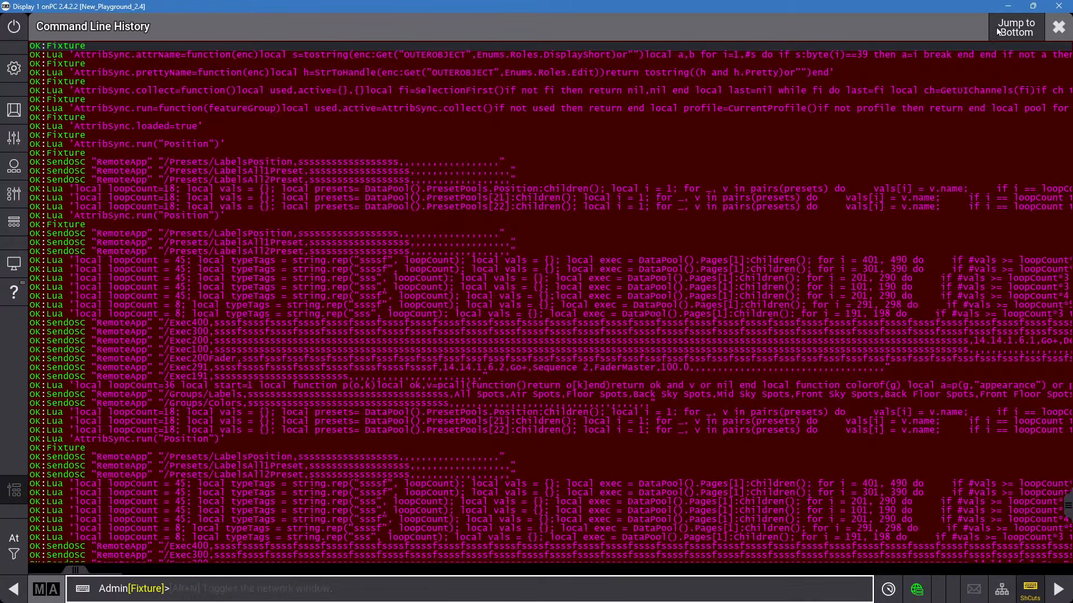
left_click(1059, 26)
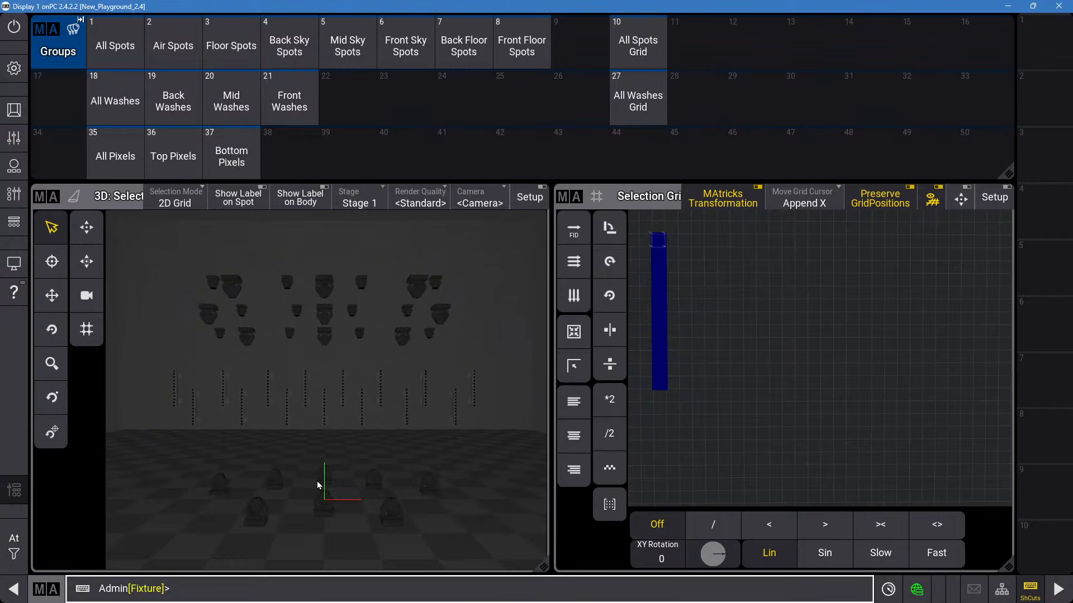
Place 12 pixels down the first occupied column of the Selection Grid, then clear the selection.
key("Page_Down")
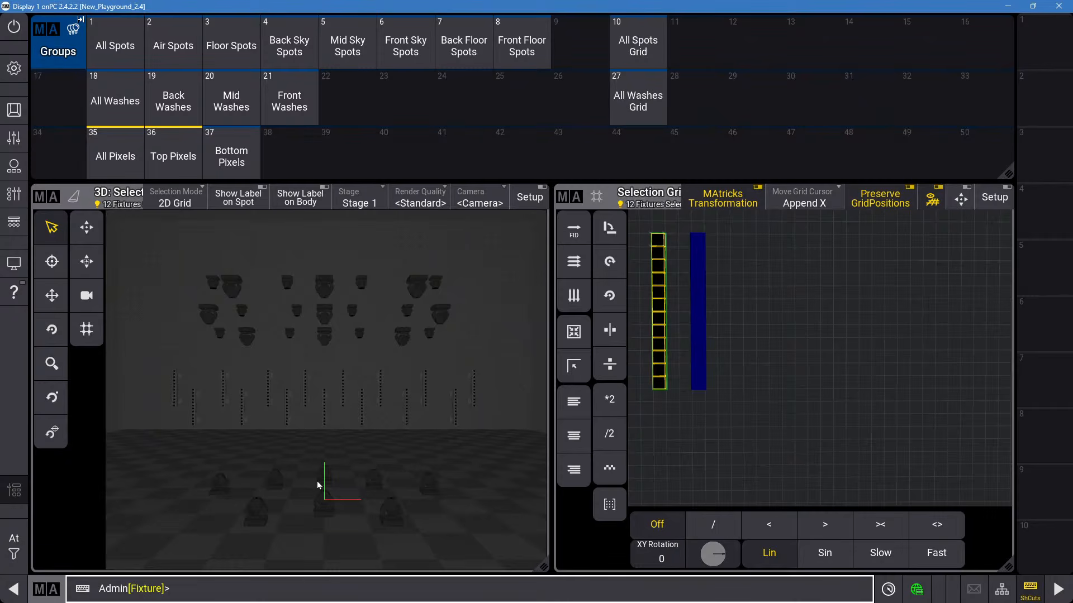
key("Delete")
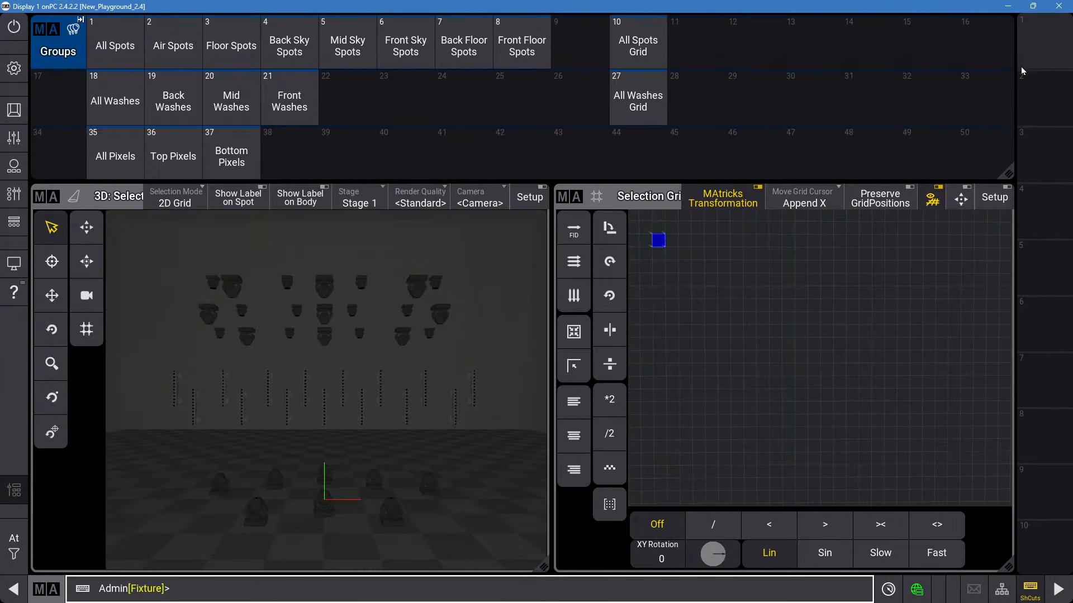
Delete the Selection Grid window and the 3D viewer window below the groups pool.
left_click(995, 197)
left_click(960, 195)
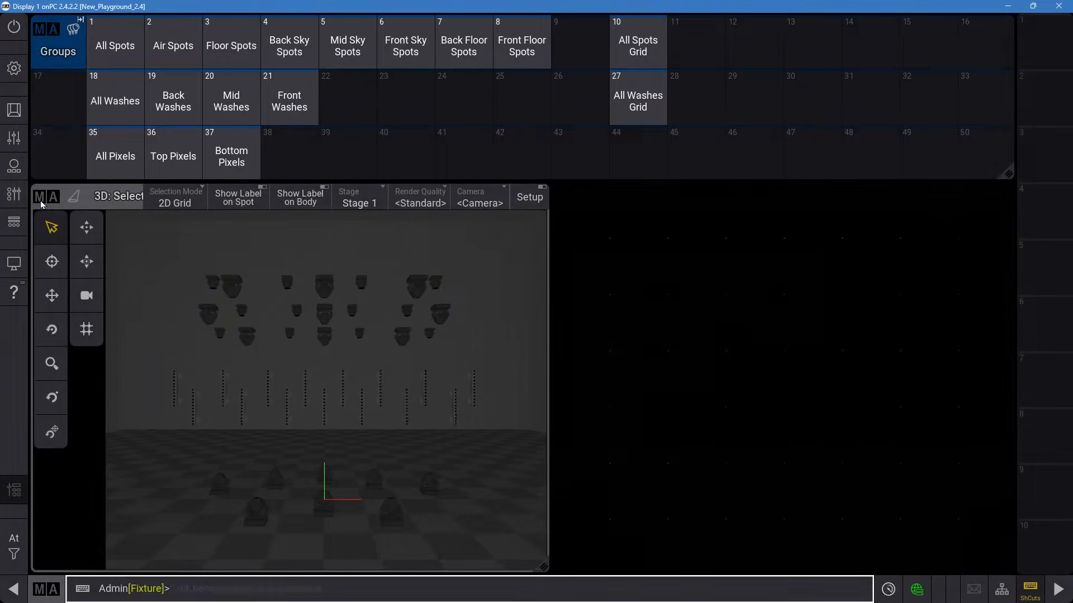
left_click(46, 196)
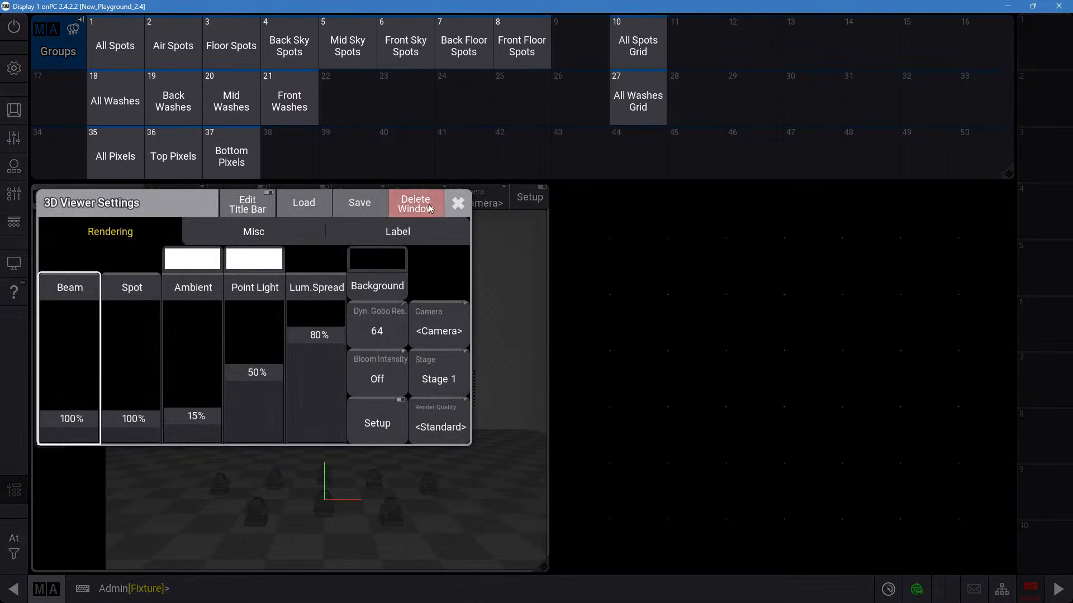
left_click(416, 204)
Add an Appearances pool window in the empty area below the groups pool.
left_click(54, 205)
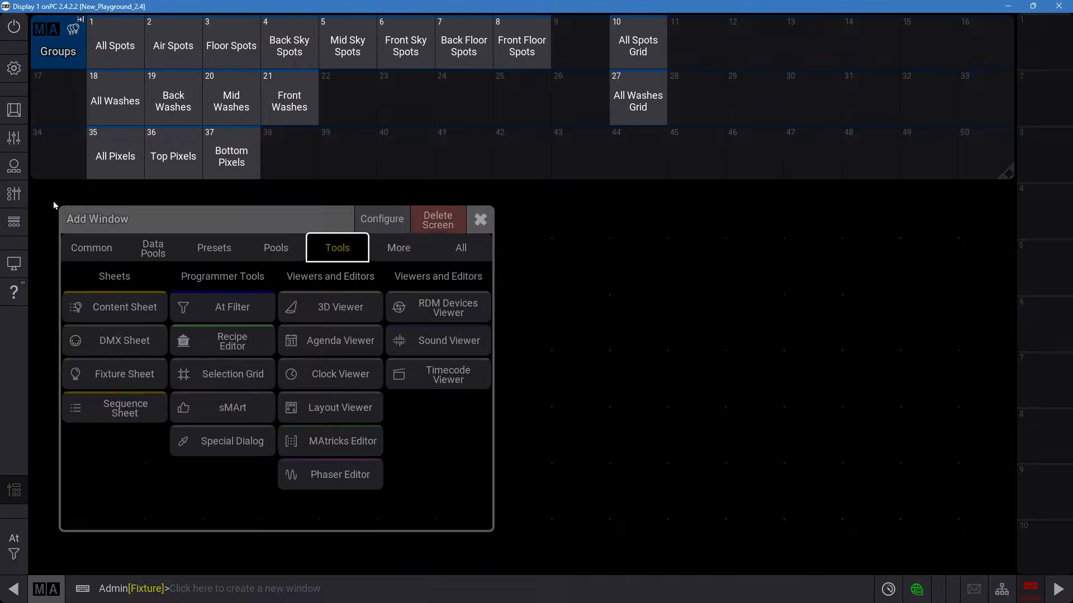
left_click(215, 249)
left_click(150, 256)
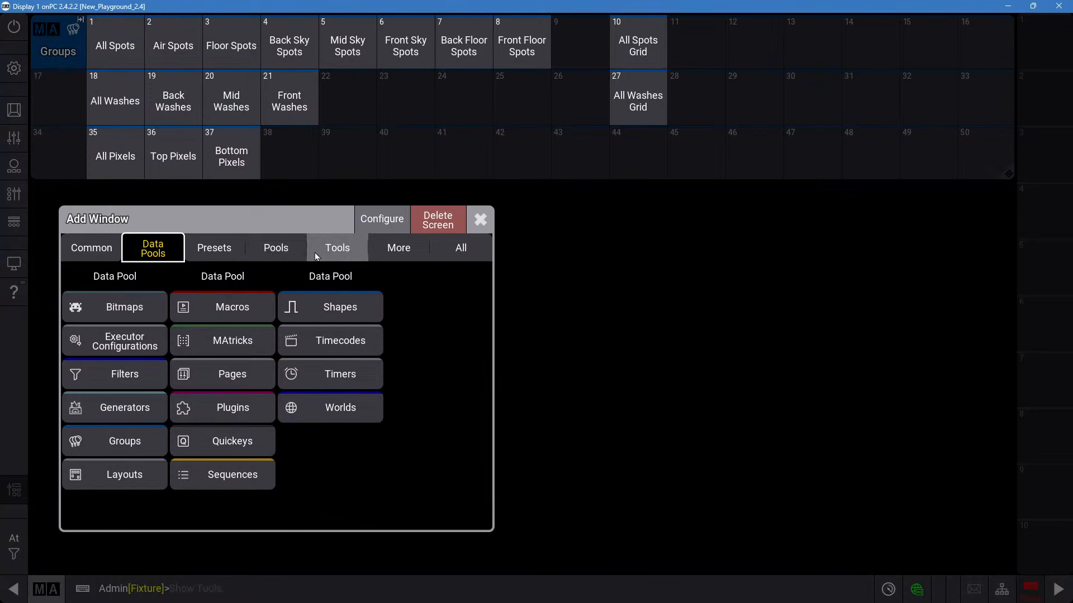
left_click(278, 254)
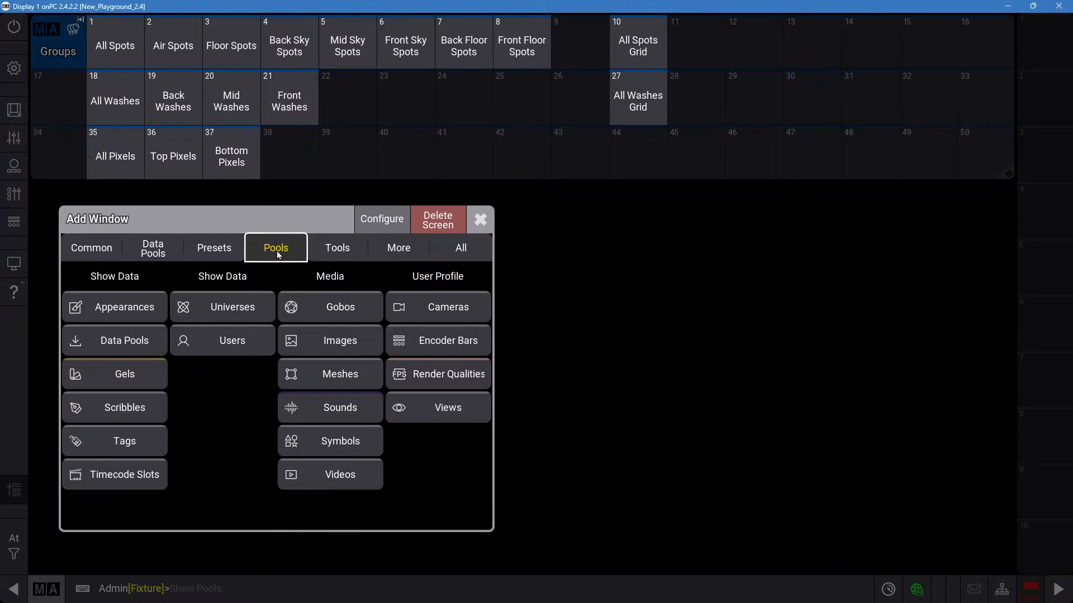
left_click(148, 246)
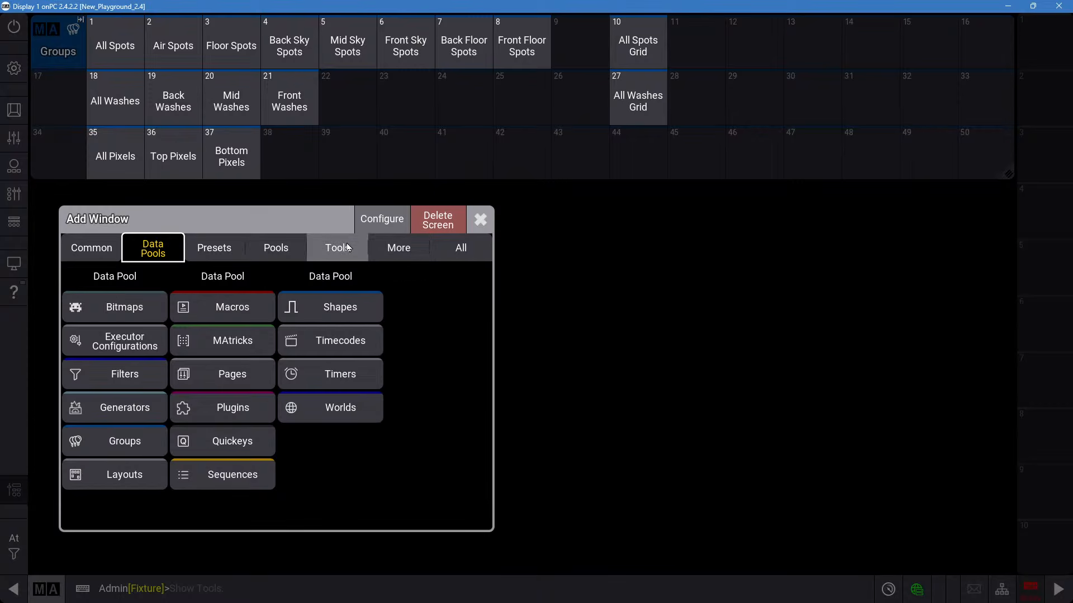
left_click(282, 255)
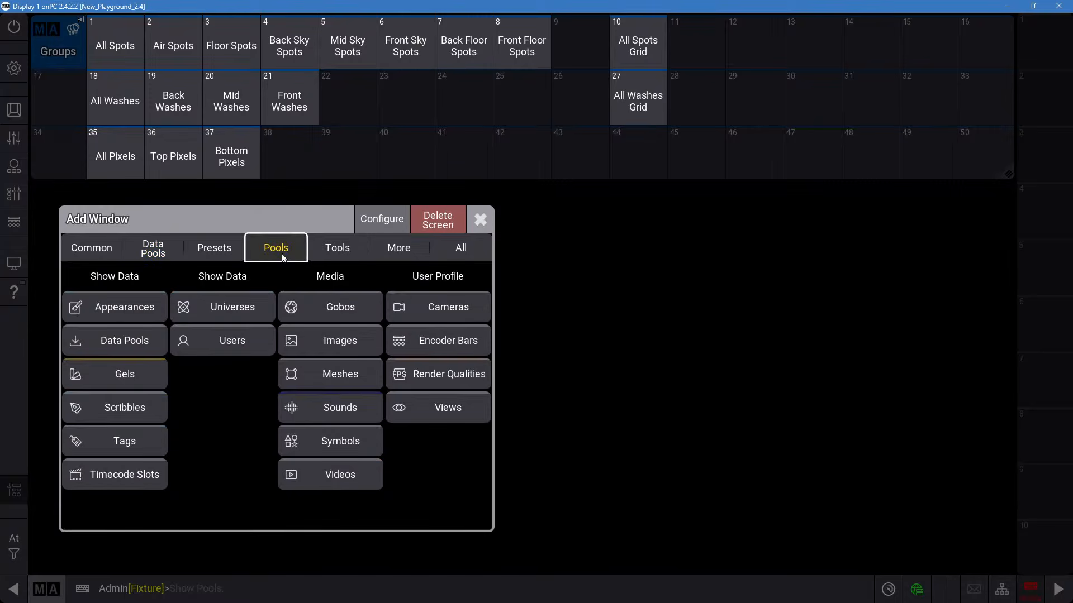
left_click(141, 311)
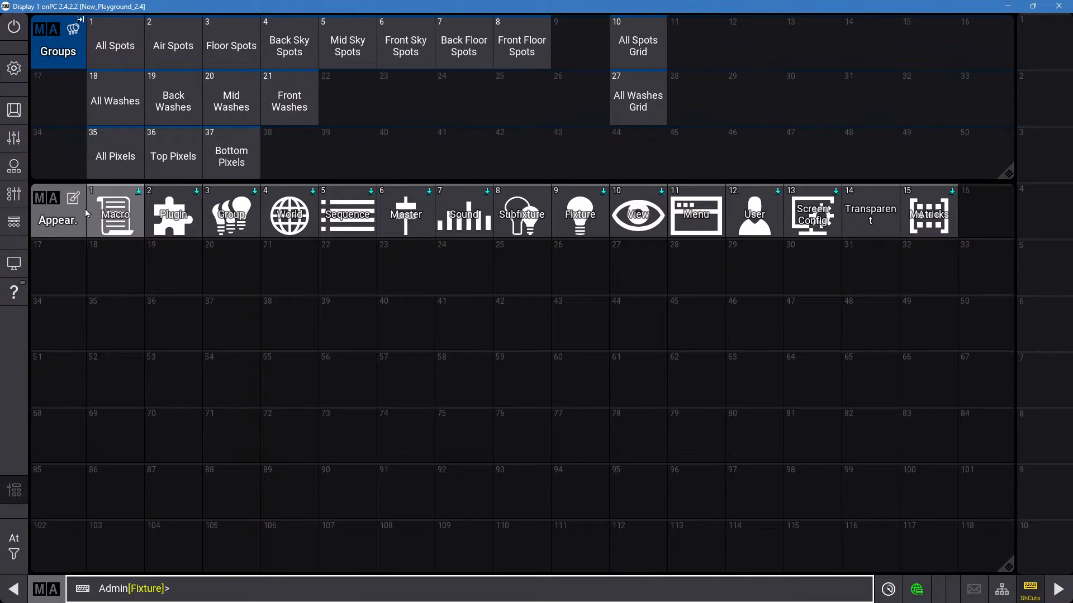
Create an appearance in empty slot 17 with a dark grey image color 3B3B3BFF and an opaque orange background color FF5D00FF.
left_click(68, 277)
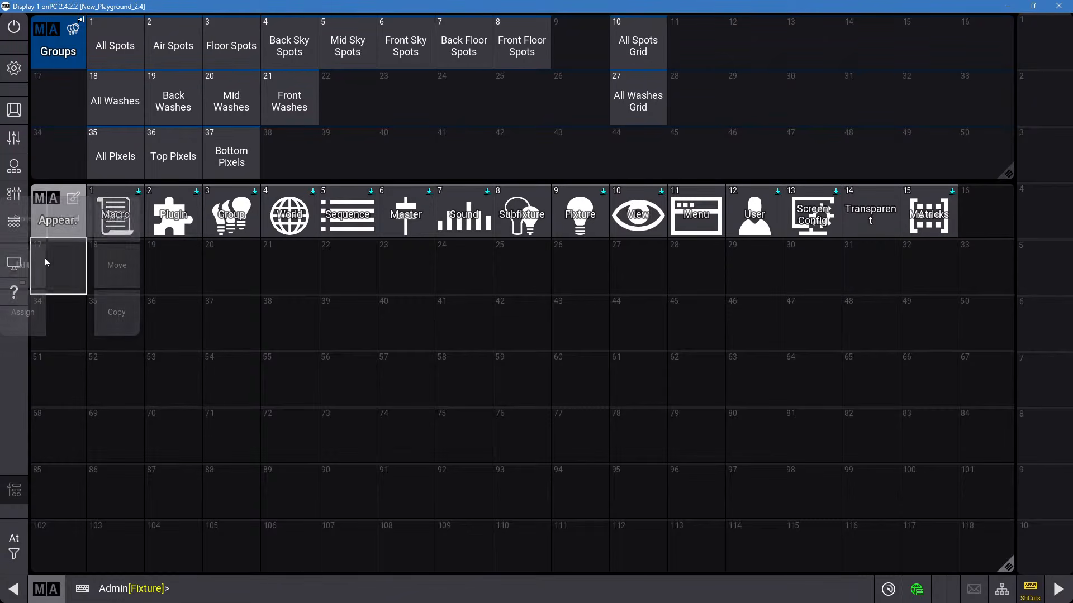
left_click_drag(52, 252, 11, 269)
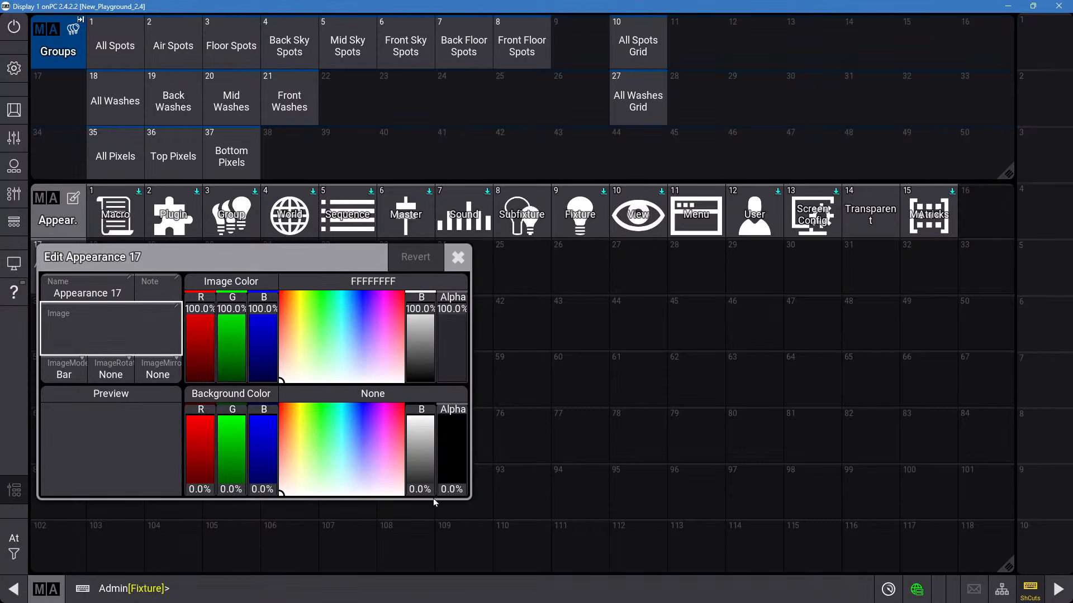
mouse_move(283, 416)
left_mouse_down()
mouse_move(296, 393)
mouse_move(296, 404)
left_mouse_up()
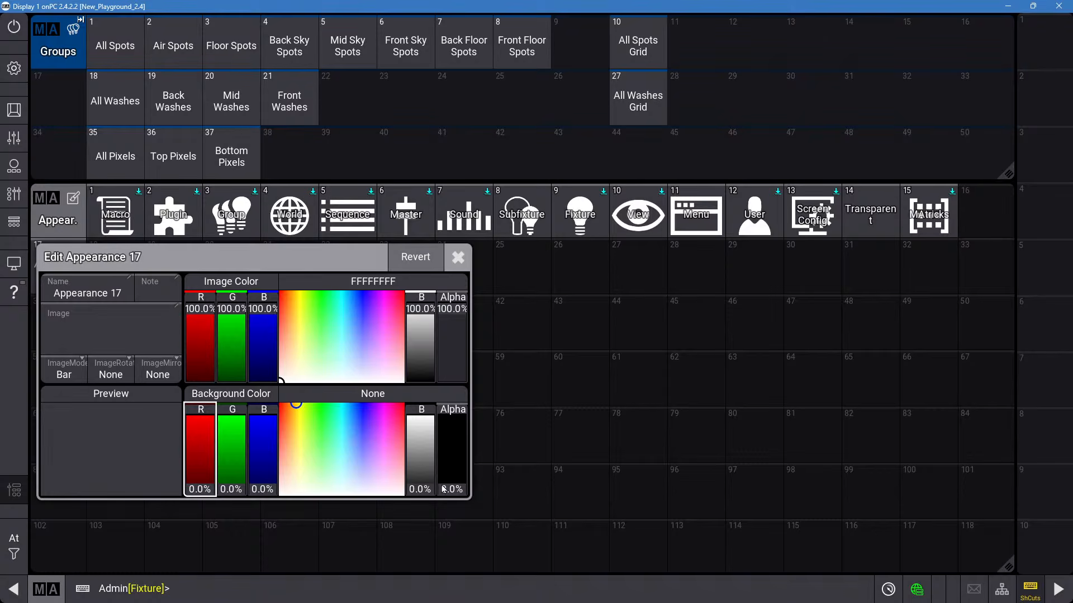
left_click(445, 446)
left_click_drag(416, 483, 413, 370)
left_click_drag(336, 249, 474, 284)
left_click_drag(585, 345, 554, 430)
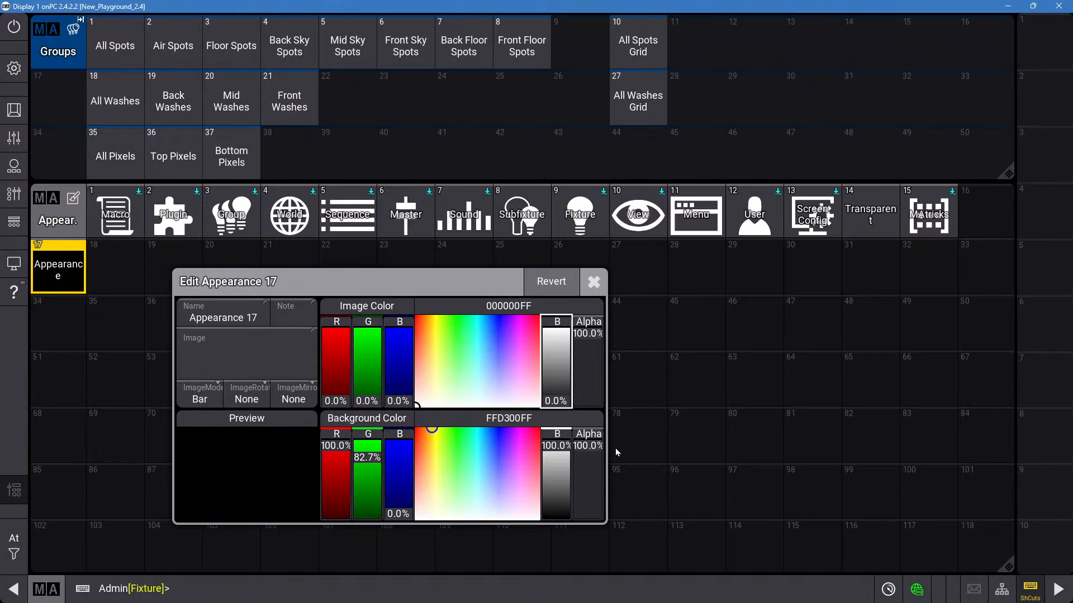
left_click_drag(553, 403, 557, 389)
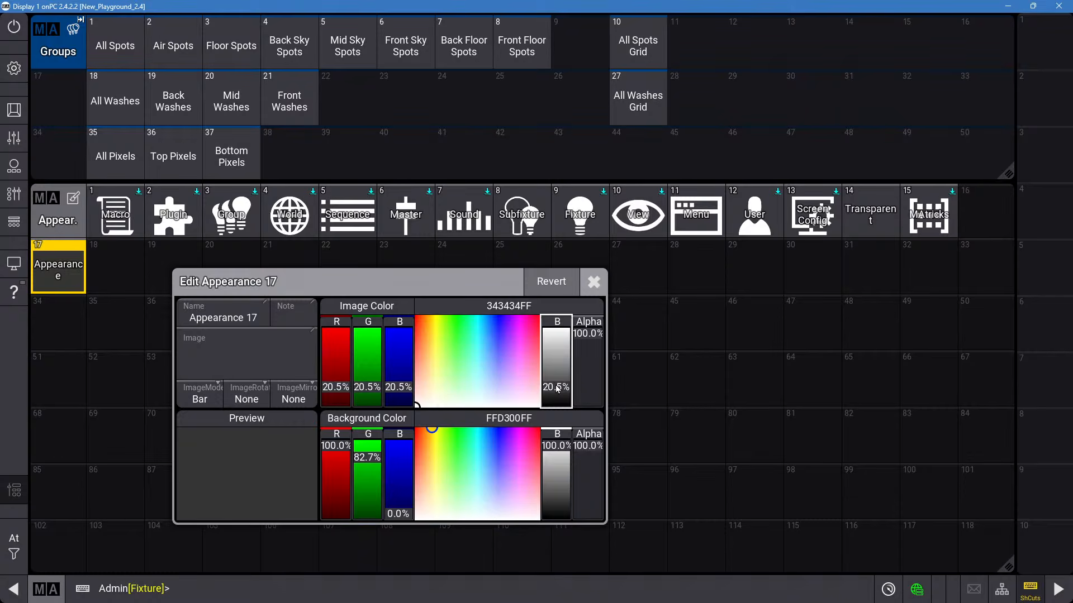
left_click_drag(557, 389, 558, 387)
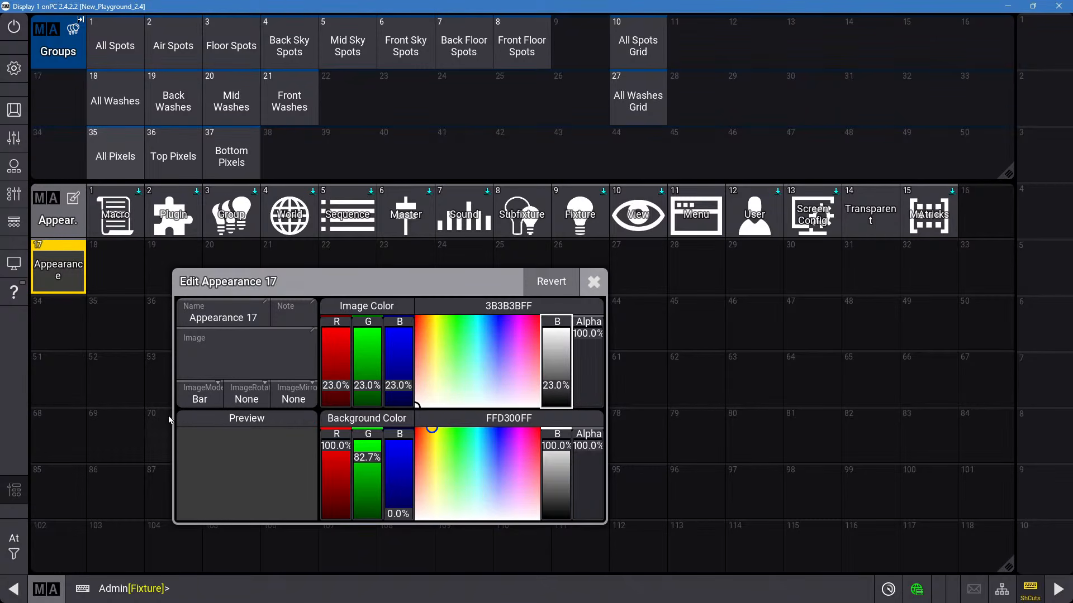
left_click_drag(377, 474, 367, 494)
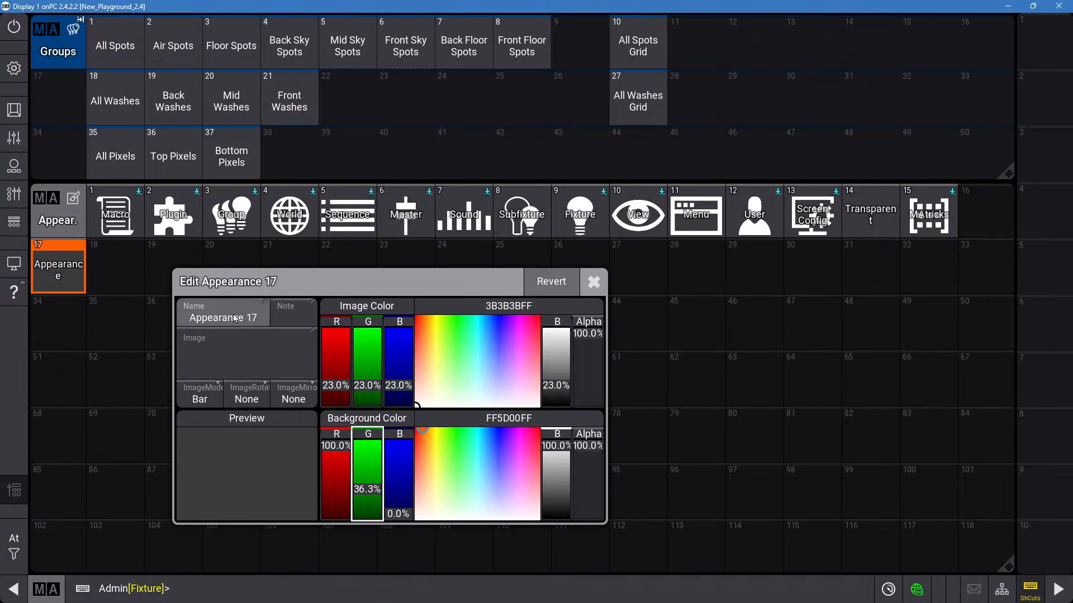
Name appearance 17 "All Spots" and close its editor.
left_click(235, 318)
type("All Spots")
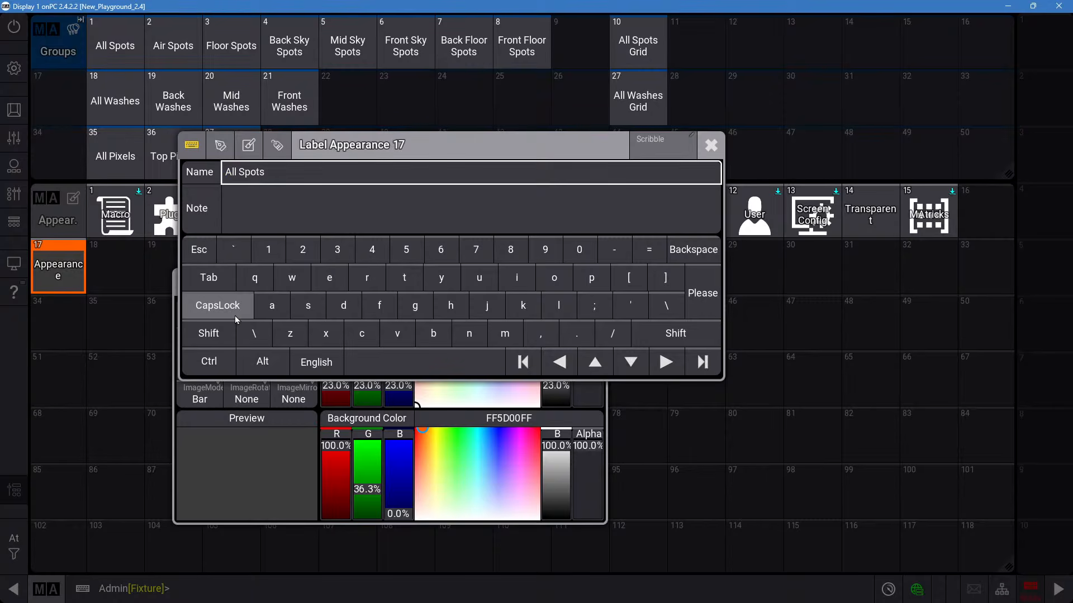
key("Return")
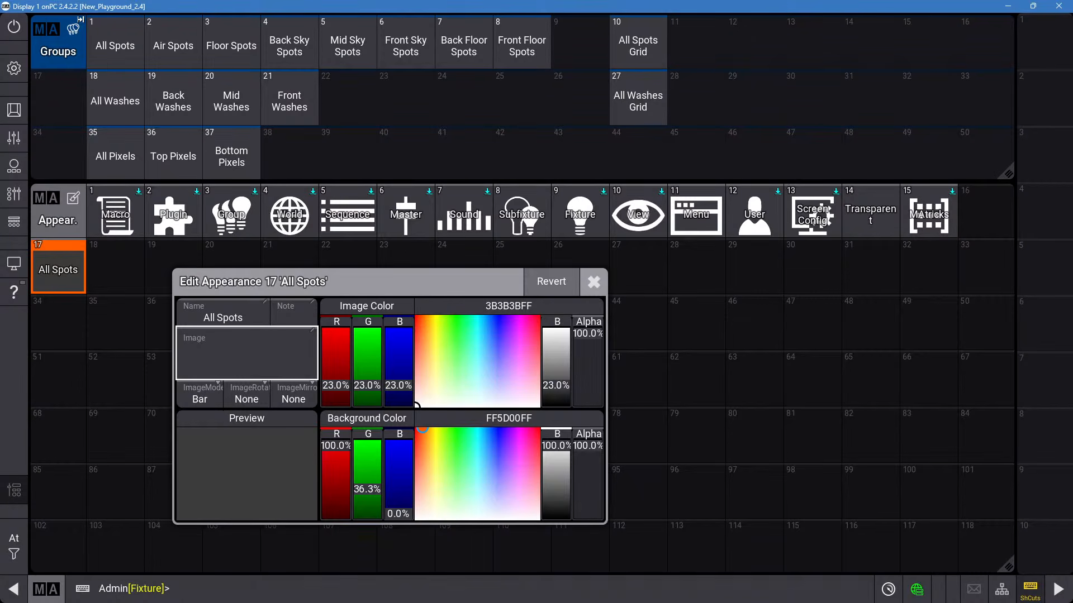
left_click(594, 282)
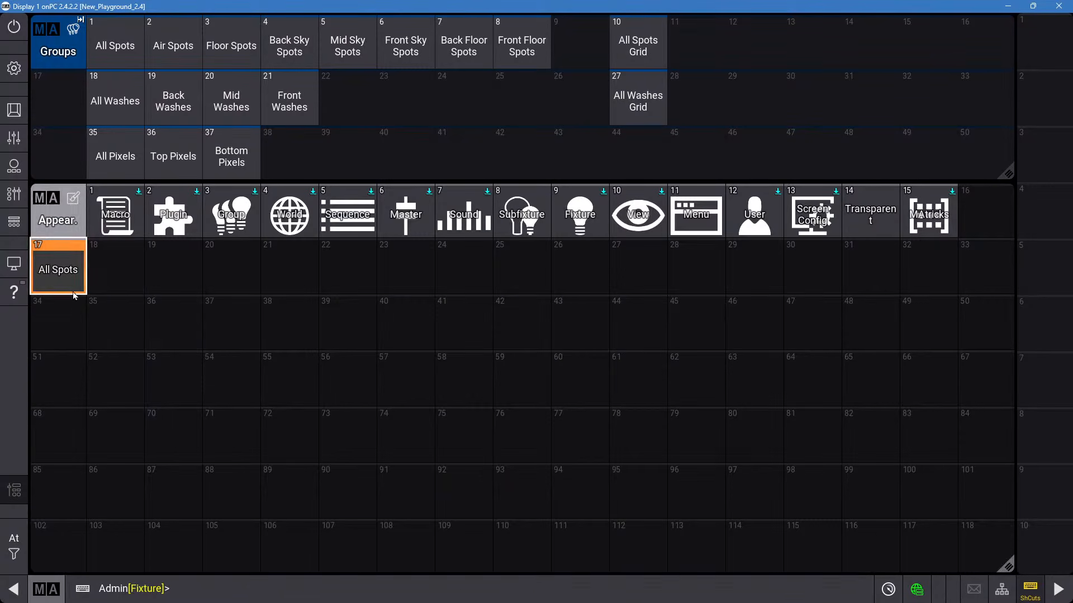
Copy the All Spots appearance to empty slot 18 and open the copy for editing.
left_click_drag(74, 296, 65, 272)
left_click(108, 274)
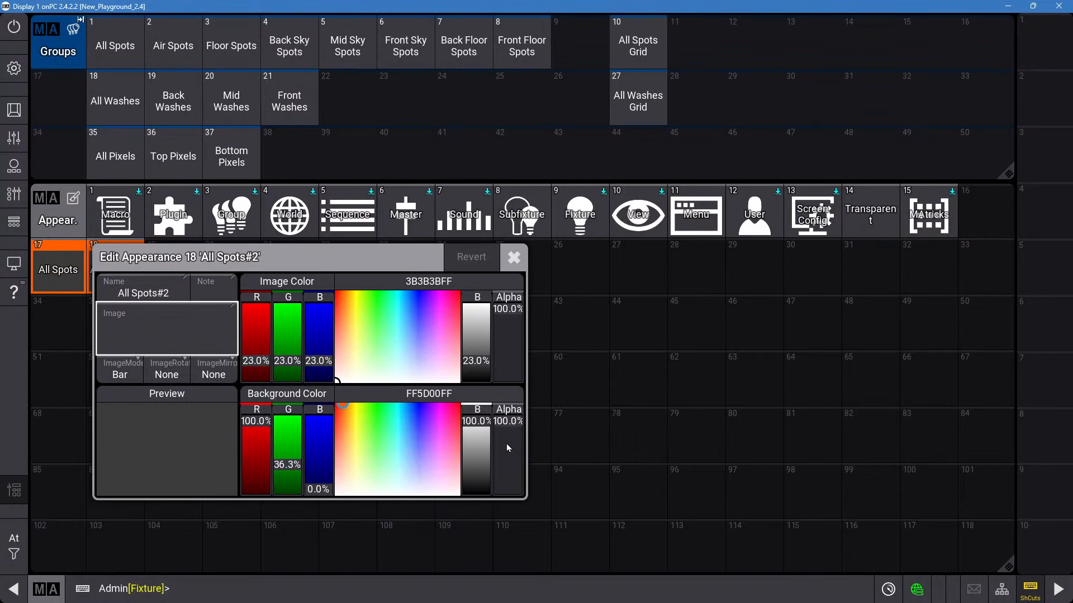
left_click_drag(484, 428, 478, 449)
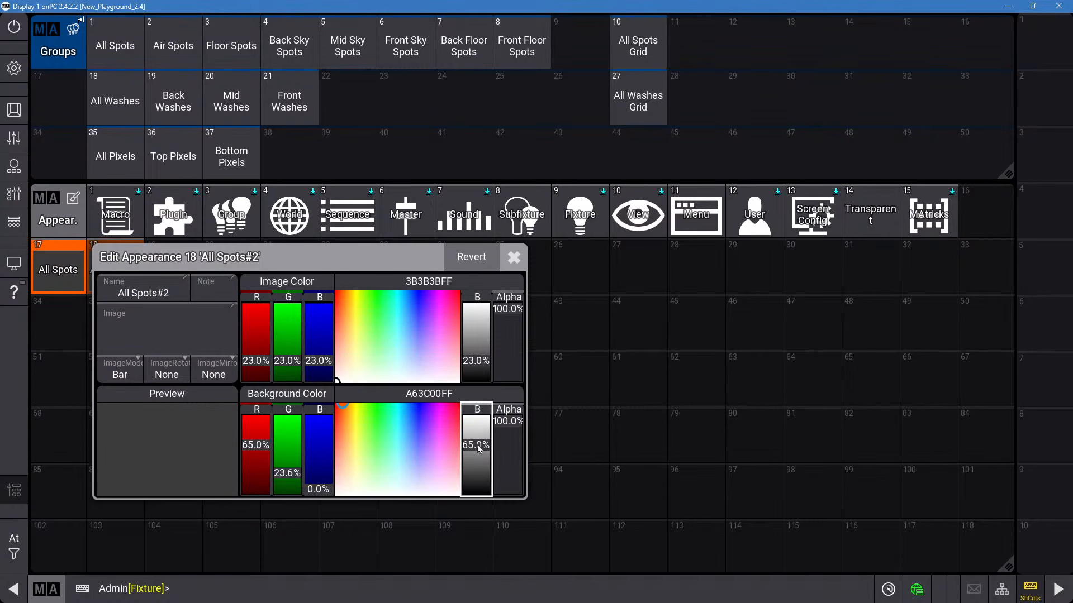
left_click_drag(376, 260, 479, 240)
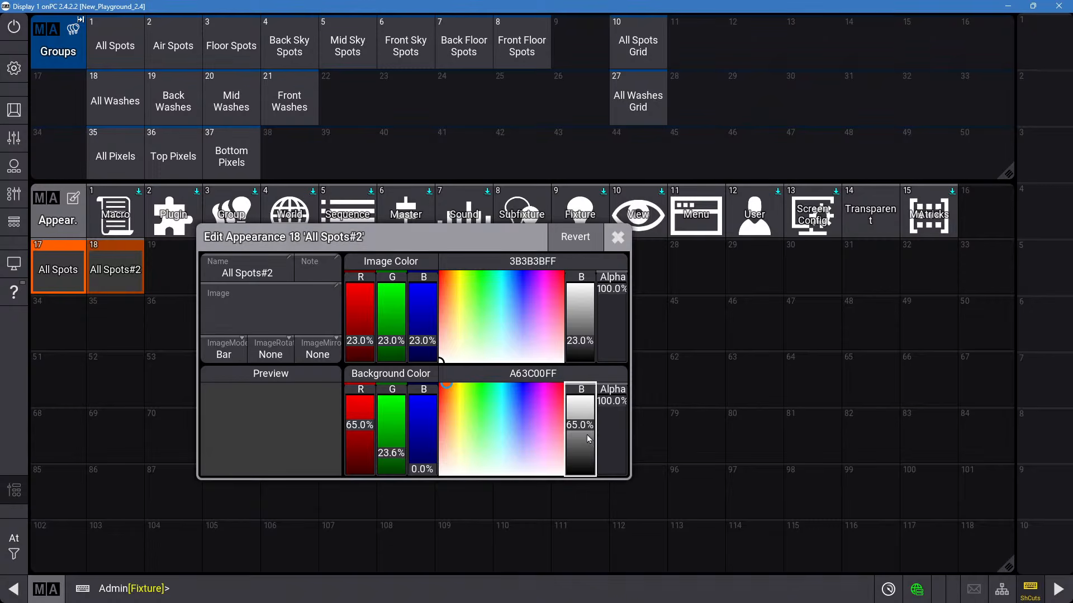
left_click_drag(586, 436, 591, 300)
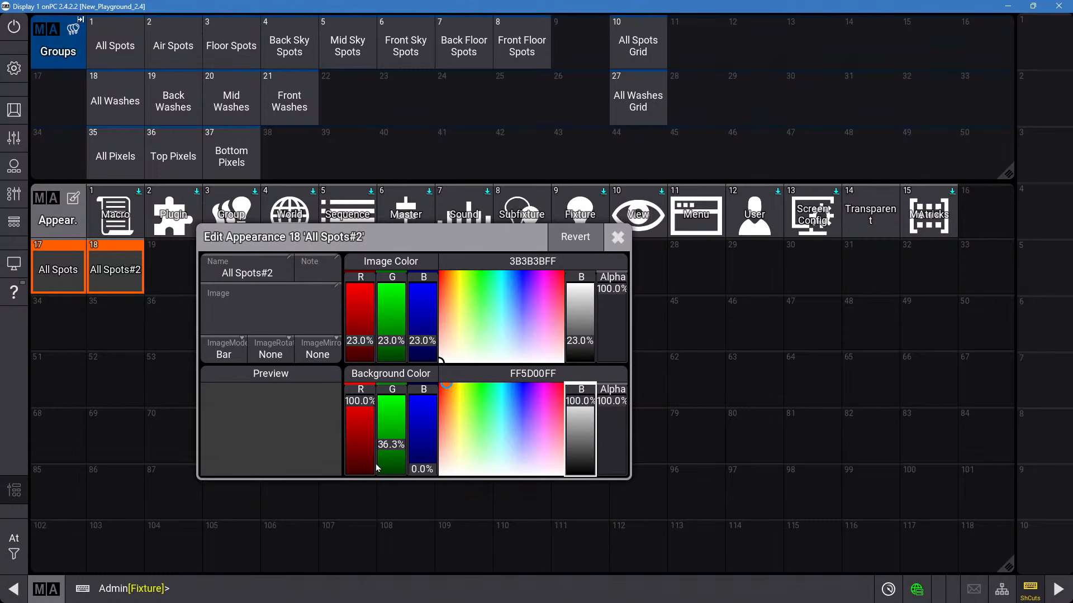
Set appearance 18's background color to green 53.4% and blue 35.0%, and rename it "Some Spots".
left_click_drag(428, 467, 424, 443)
left_click_drag(397, 452, 409, 440)
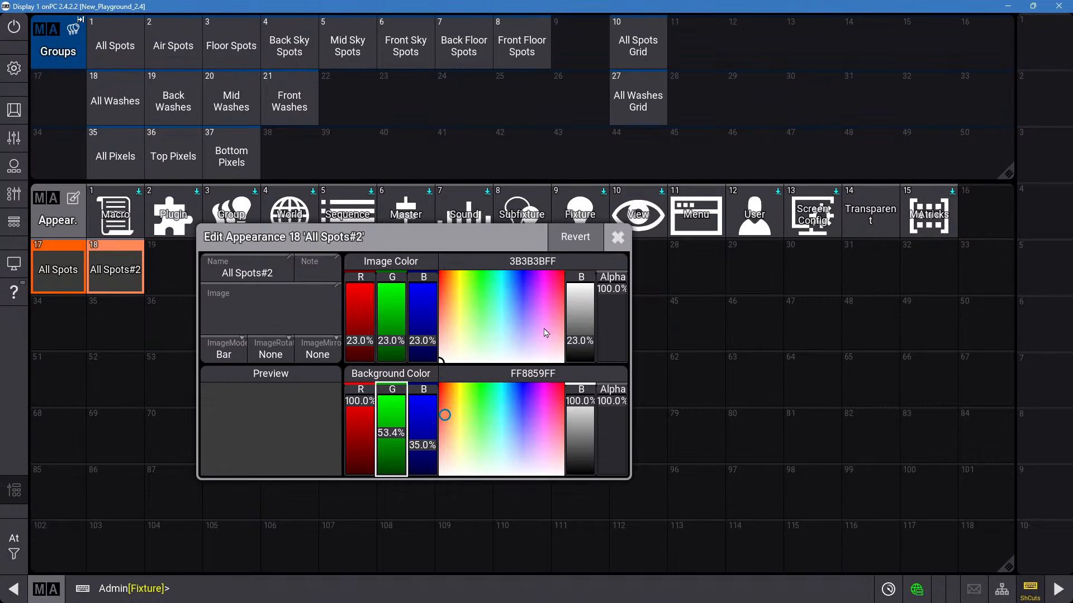
left_click(260, 273)
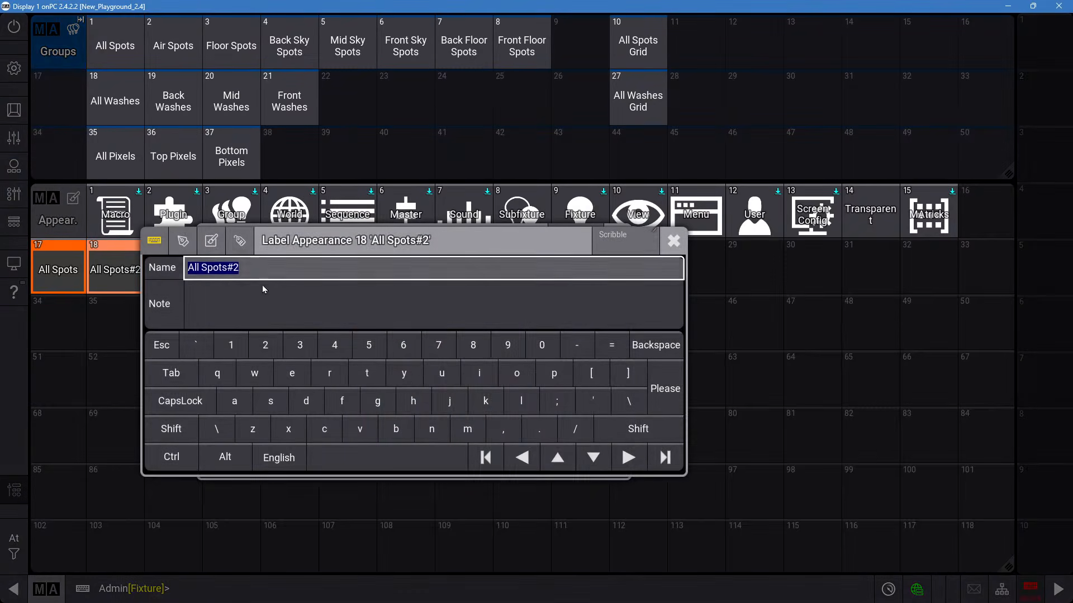
type("Some S[ot")
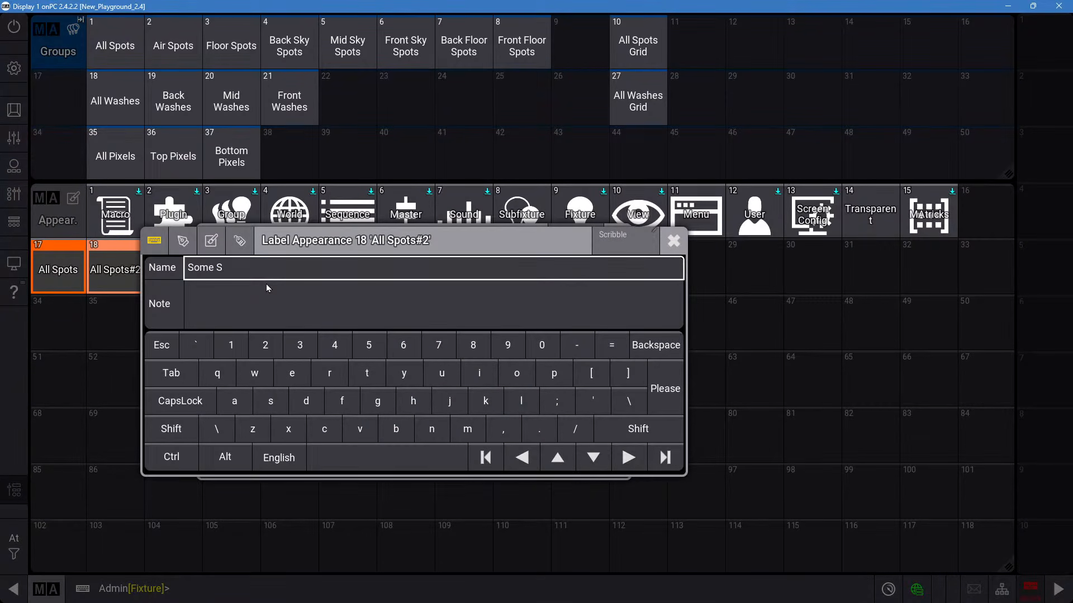
key("BackSpace")
key("BackSpace")
key("BackSpace")
type("pots")
key("Return")
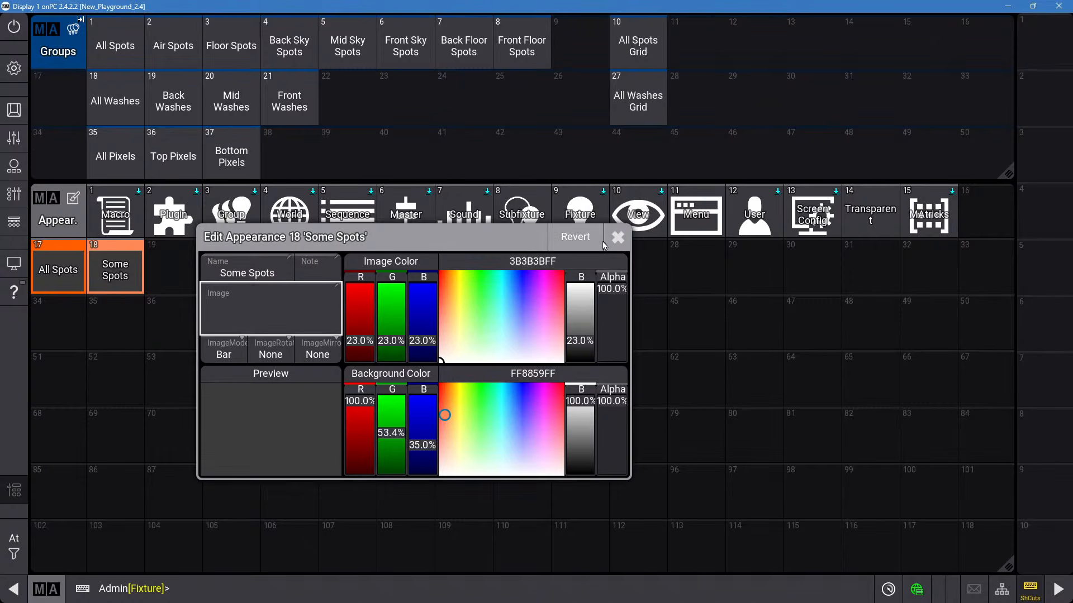
left_click(617, 237)
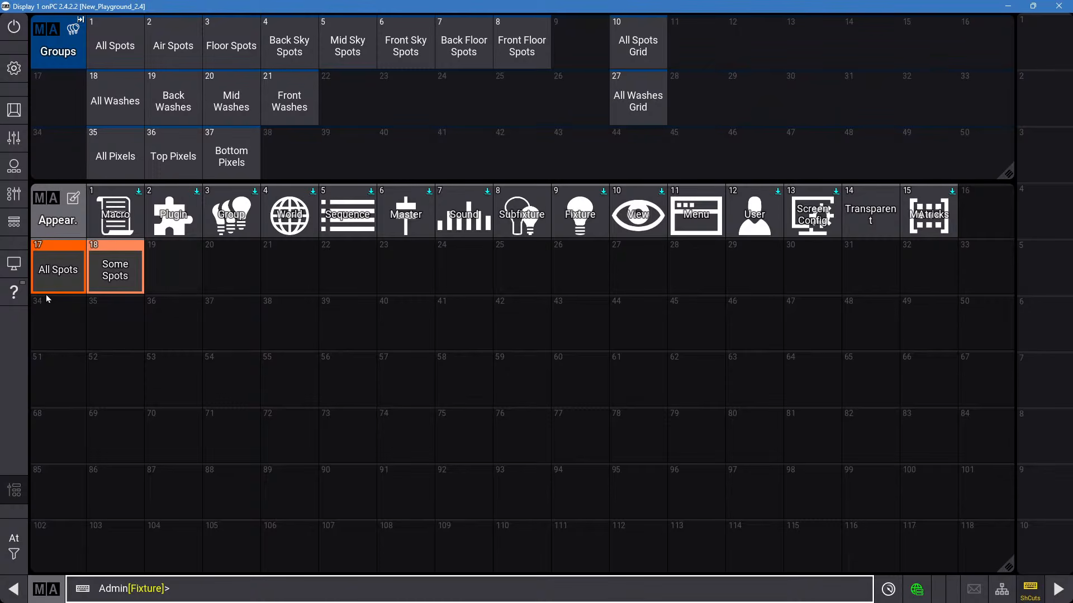
Assign the All Spots appearance to the All Spots group and the Some Spots appearance to the Air Spots and Floor Spots groups.
left_click_drag(56, 269, 22, 307)
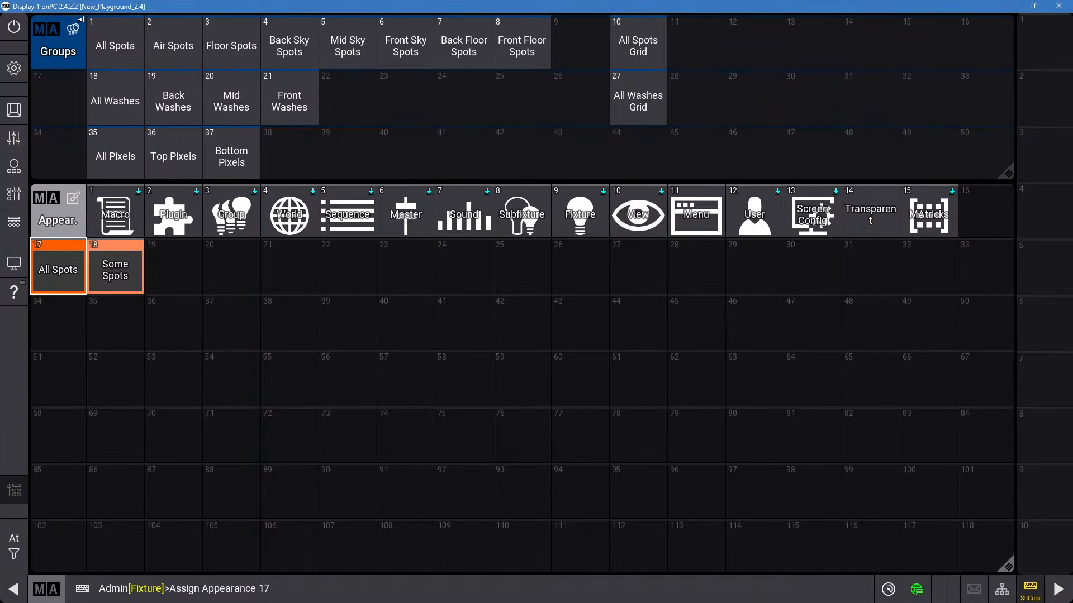
left_click(140, 31)
left_click_drag(115, 268, 67, 312)
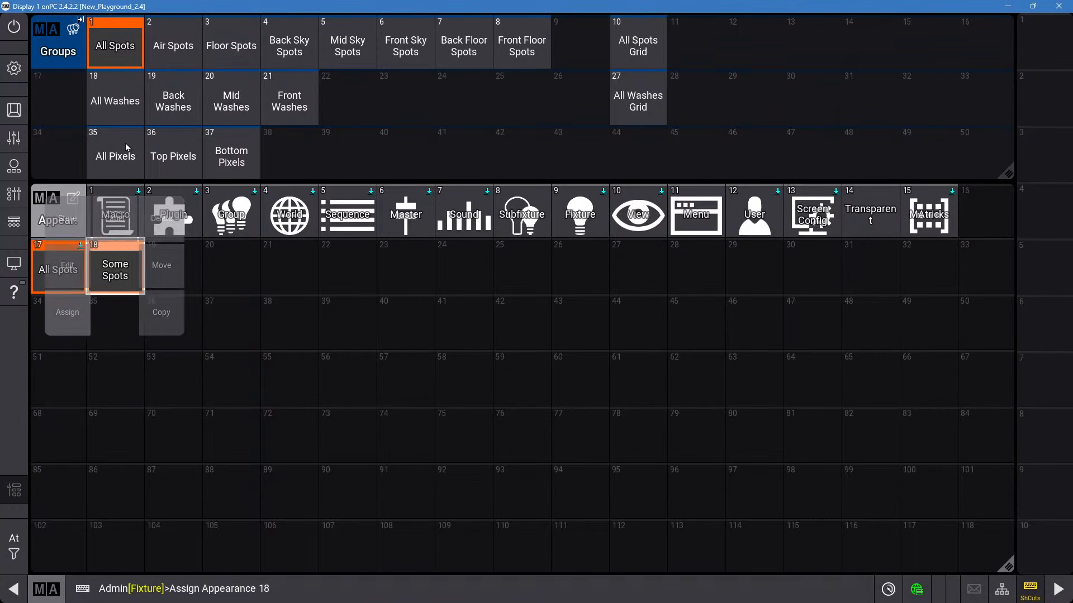
left_click(173, 45)
left_click_drag(115, 268, 68, 312)
left_click(231, 45)
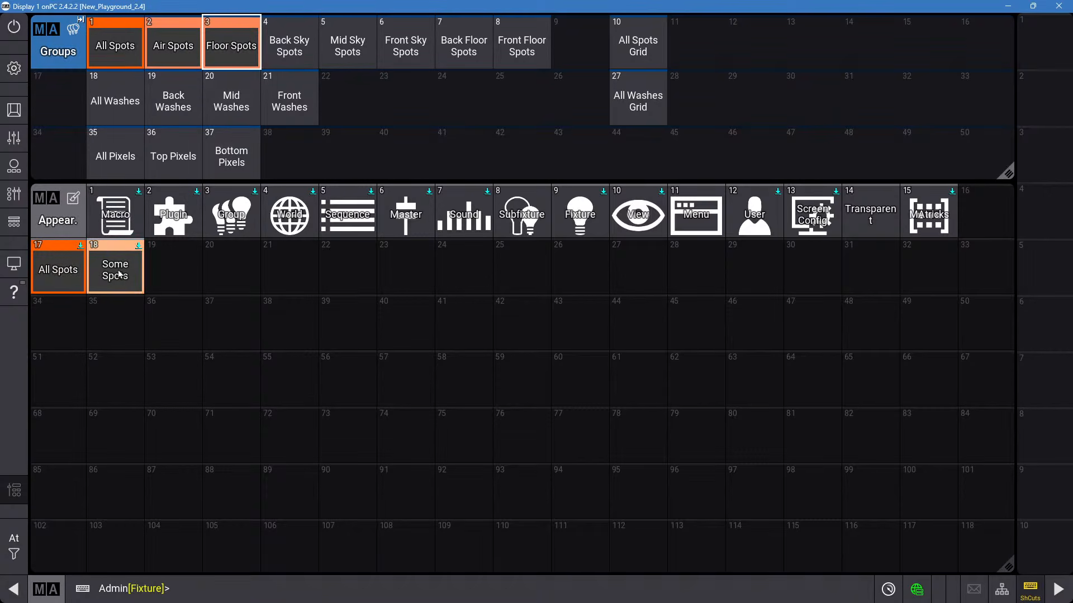
Assign the Some Spots appearance to the Back Sky, Mid Sky, Front Sky, Back Floor and Front Floor Spots groups.
left_click_drag(119, 275, 67, 313)
left_click(289, 47)
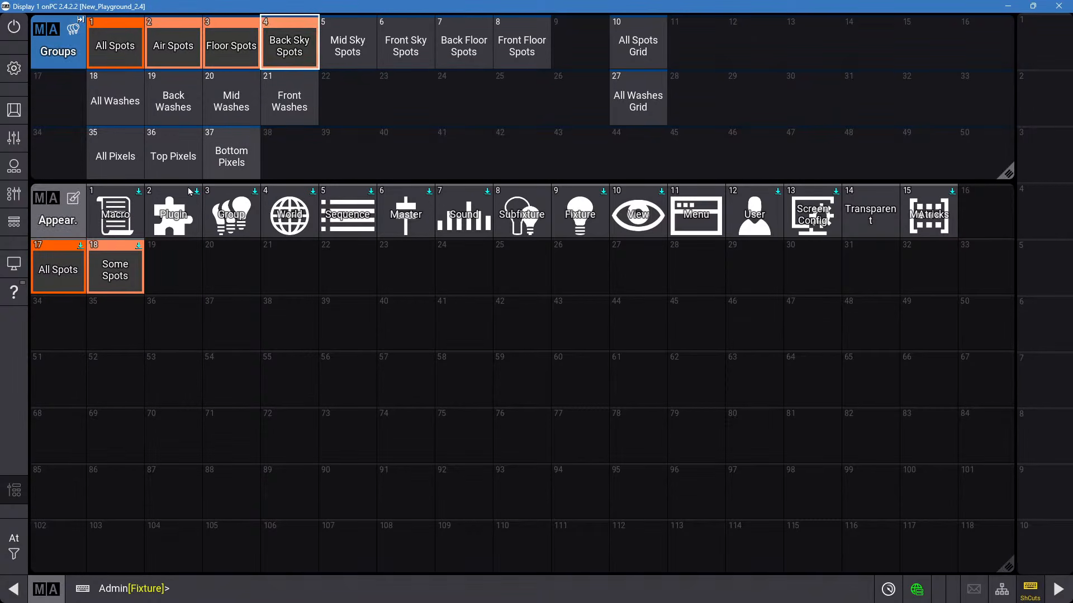
left_click_drag(136, 291, 68, 313)
left_click(331, 47)
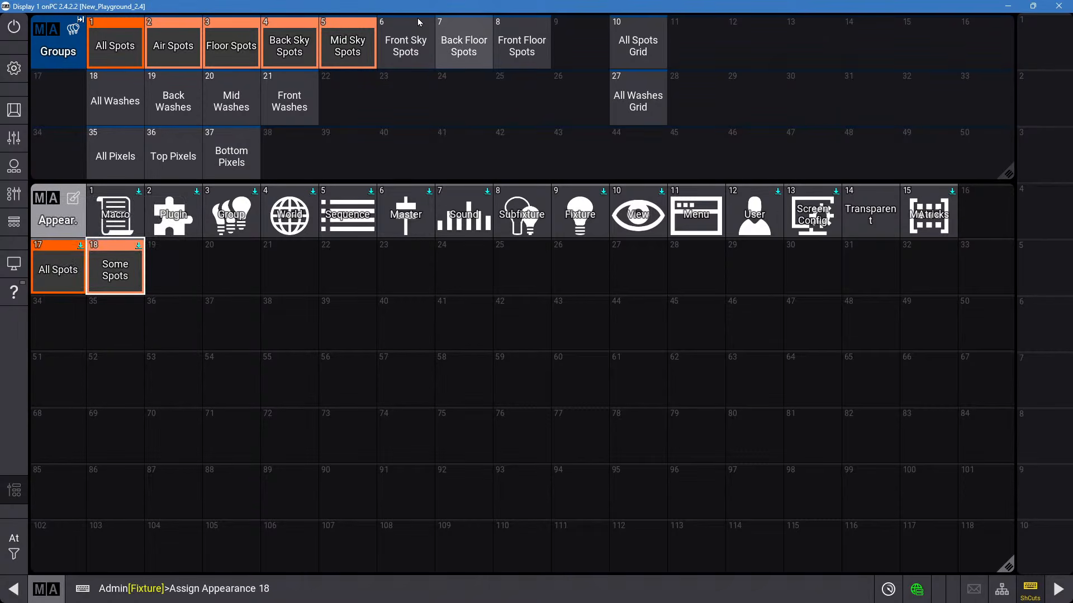
left_click(406, 46)
left_click_drag(114, 268, 84, 323)
left_click(464, 46)
left_click(522, 46)
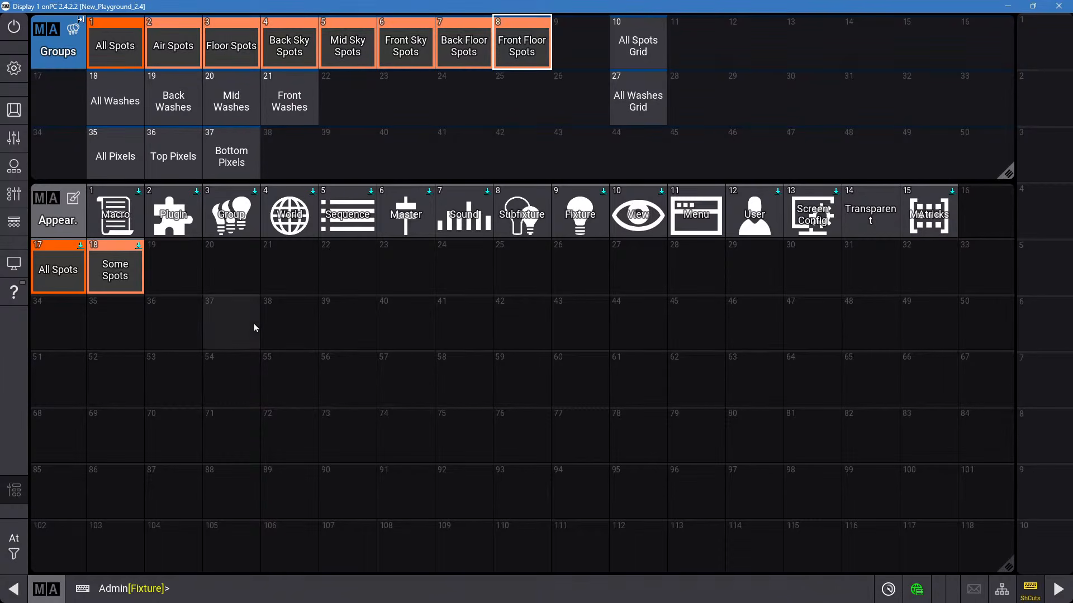
Copy the Some Spots appearance to empty slot 19.
left_click(149, 285)
left_click_drag(155, 359, 187, 341)
left_click_drag(118, 277, 151, 314)
left_click(173, 274)
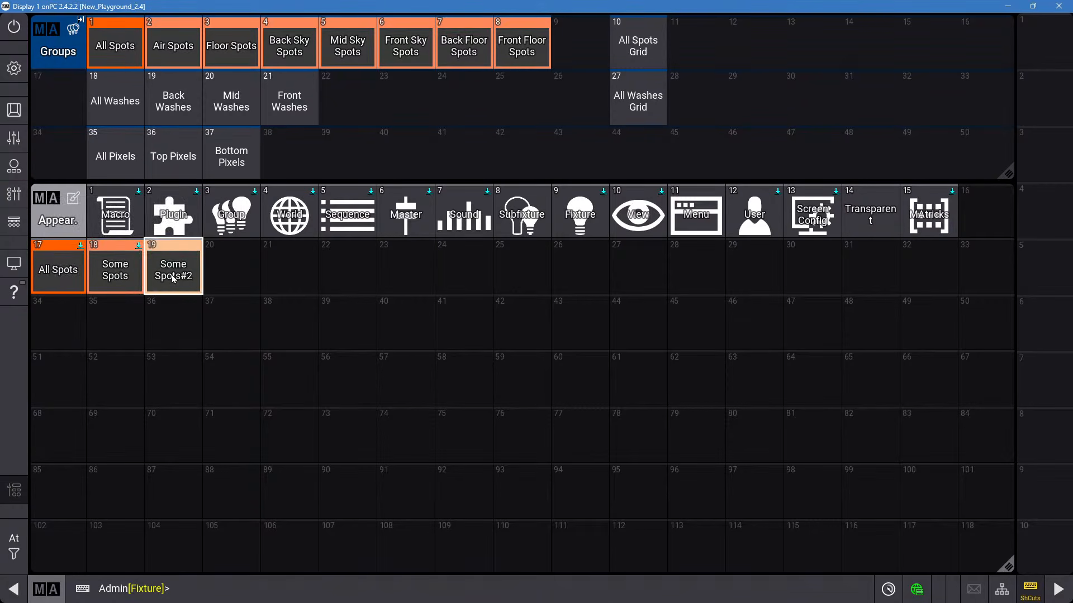
Darken the image color of appearance 19, the copied spots appearance, to 11.5% brightness.
left_click_drag(172, 275, 127, 267)
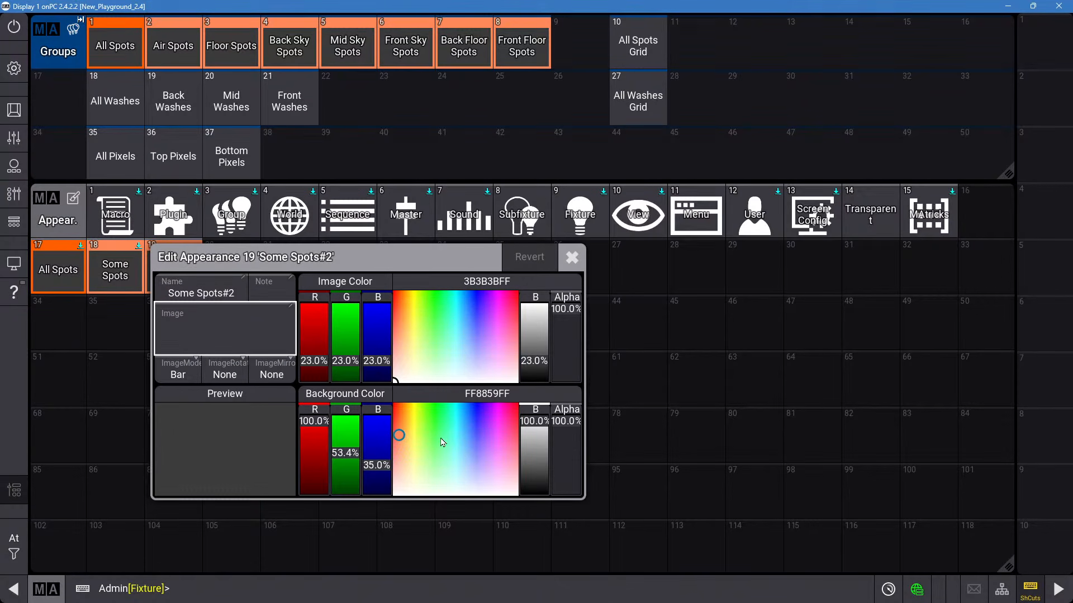
left_click(536, 361)
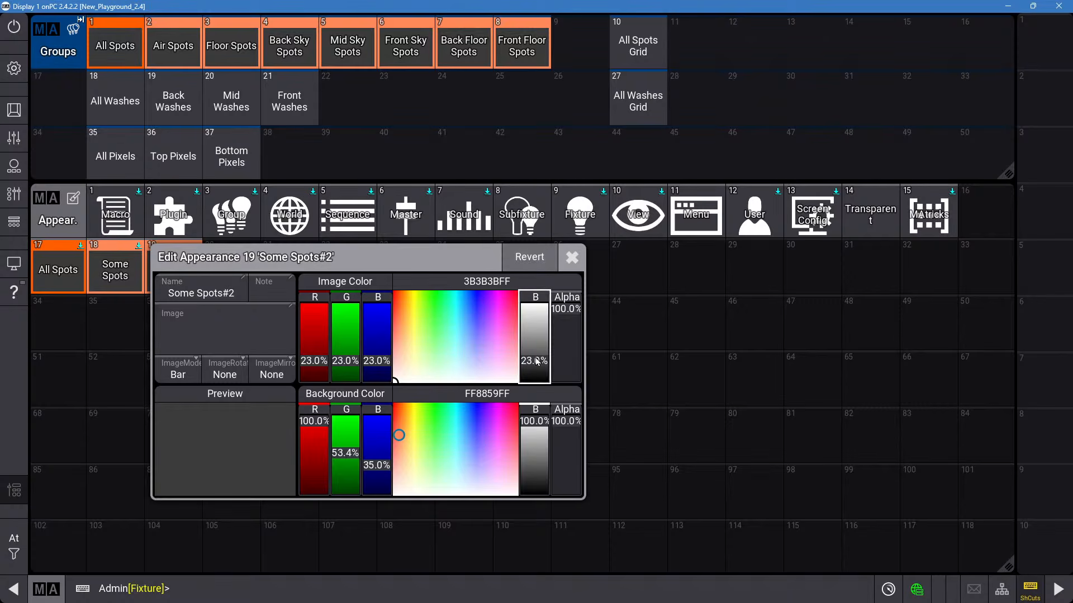
left_click_drag(449, 281, 462, 361)
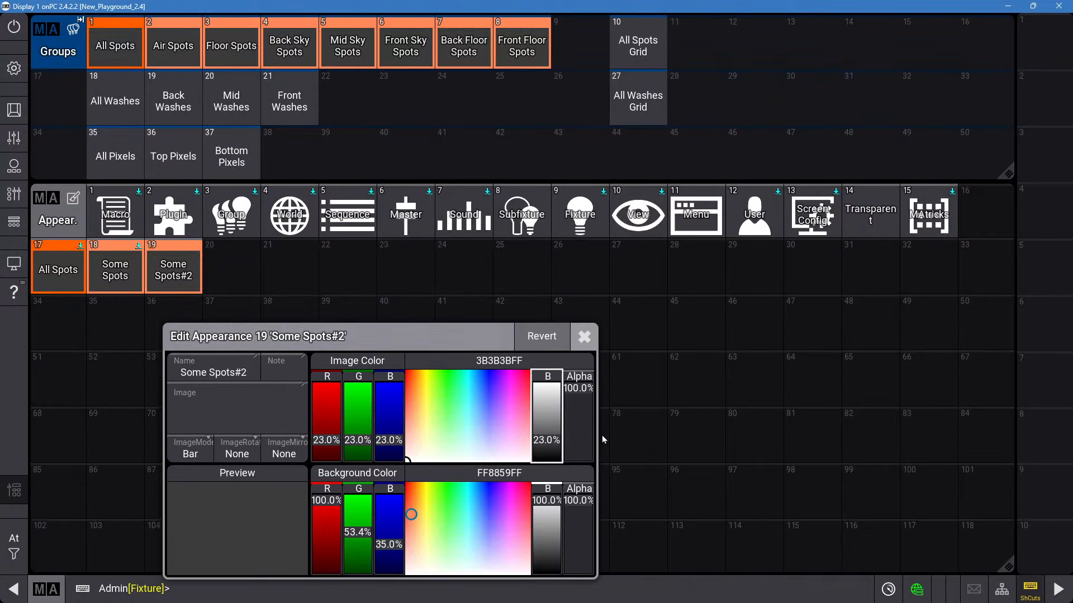
left_click(545, 450)
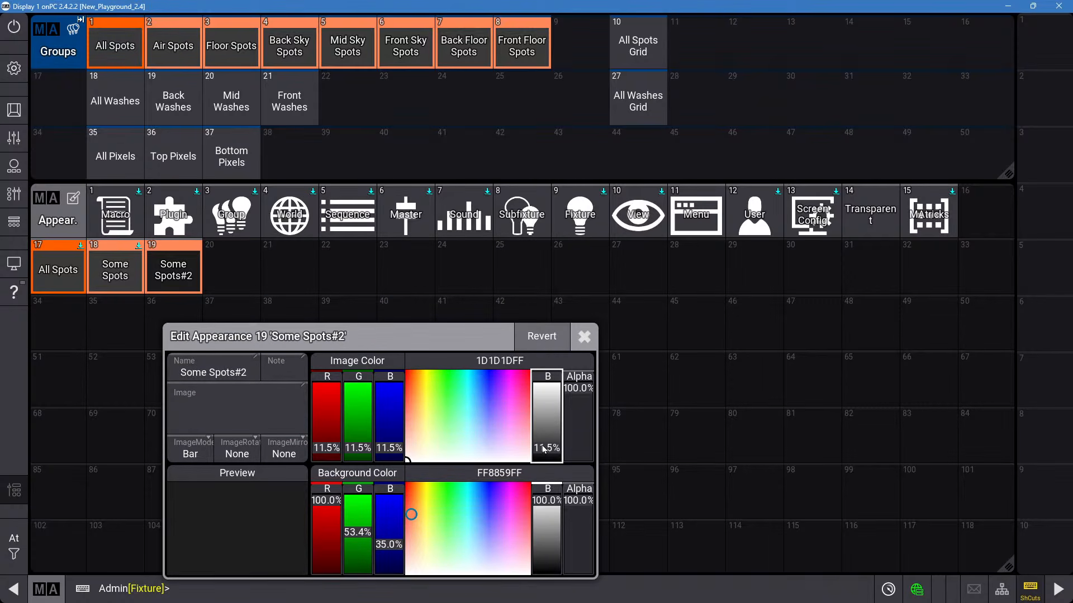
left_click(583, 337)
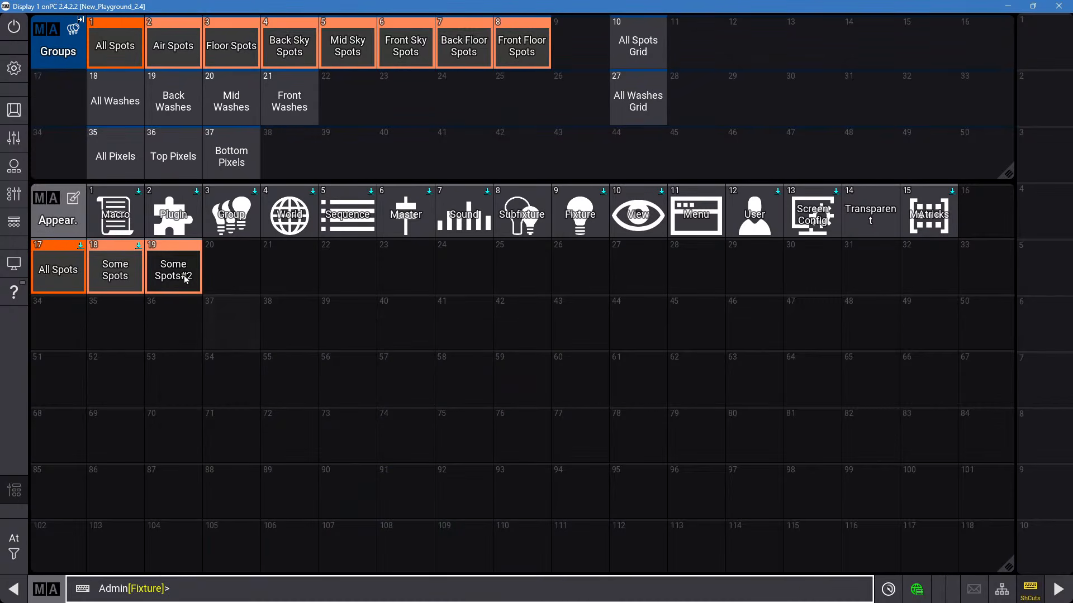
Assign appearance 19 to the Floor Spots, Back Floor Spots and Front Floor Spots groups.
left_click_drag(183, 276, 123, 328)
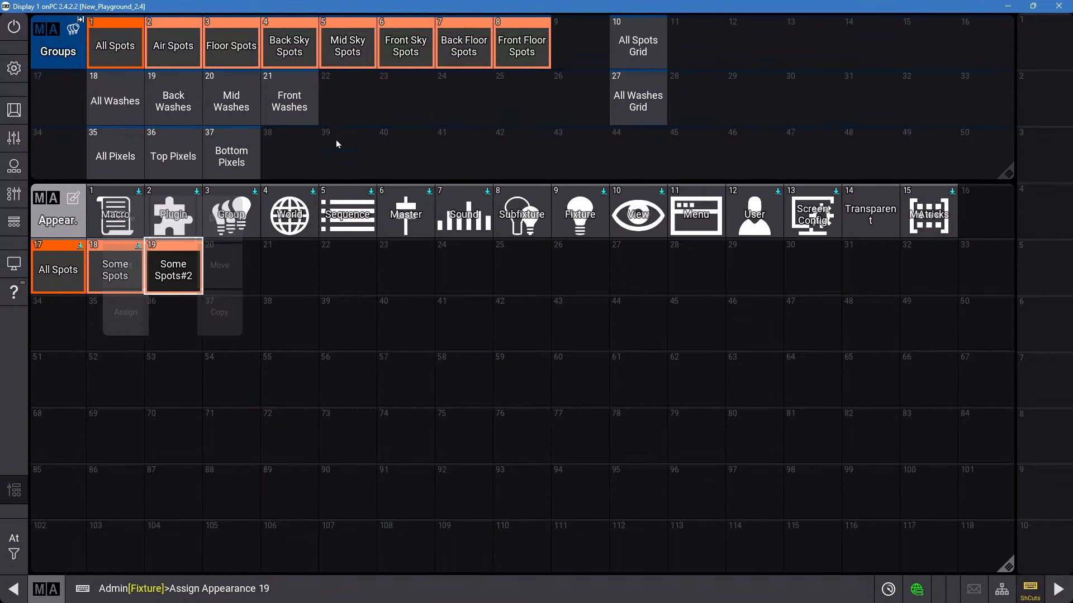
left_click(234, 47)
left_click_drag(175, 246, 122, 317)
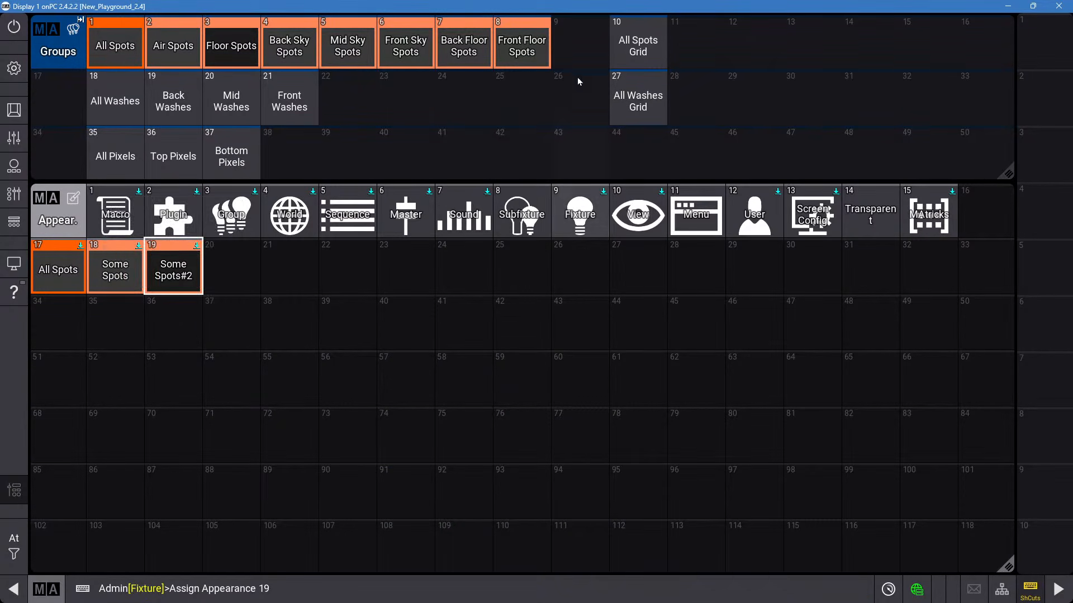
left_click(474, 45)
left_click_drag(173, 265, 123, 321)
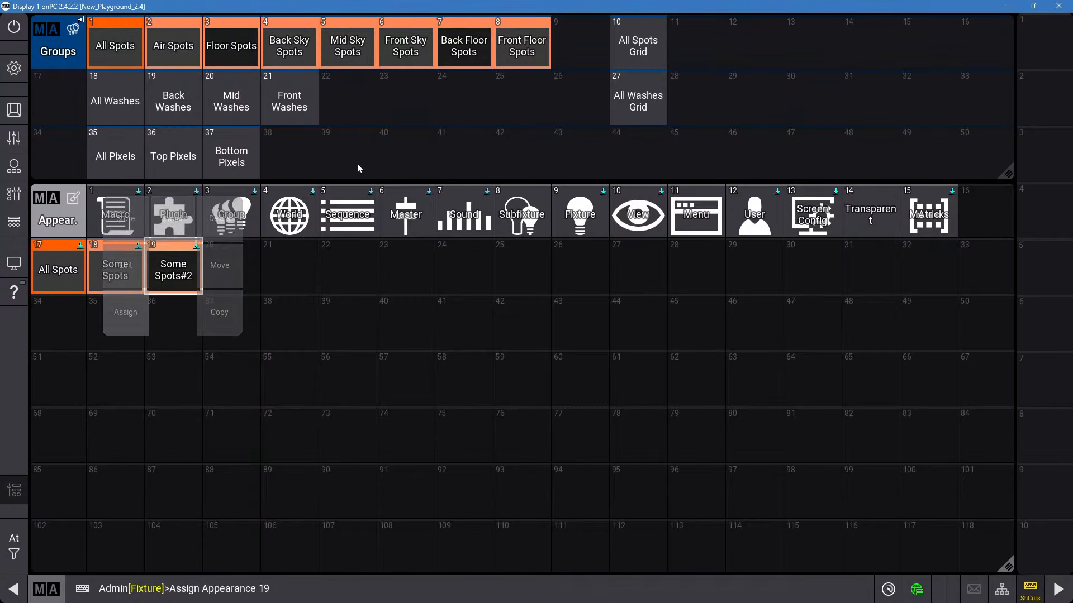
left_click(530, 40)
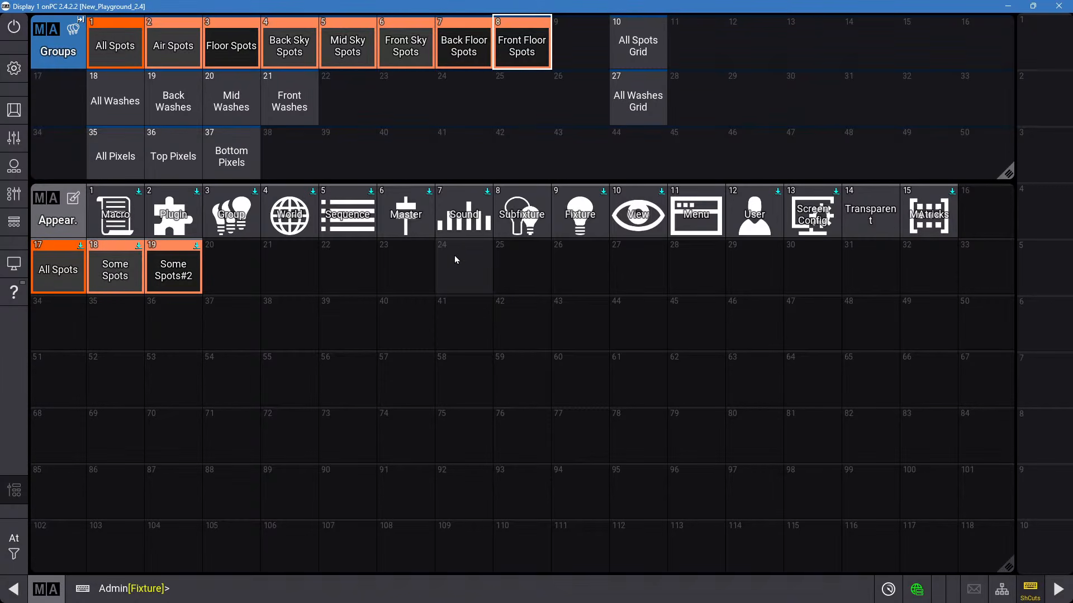
Set appearance 19's background color to red 68.3%, green 24.3% and blue 0.0%, and rename it "Floor Spots".
left_click_drag(173, 265, 134, 262)
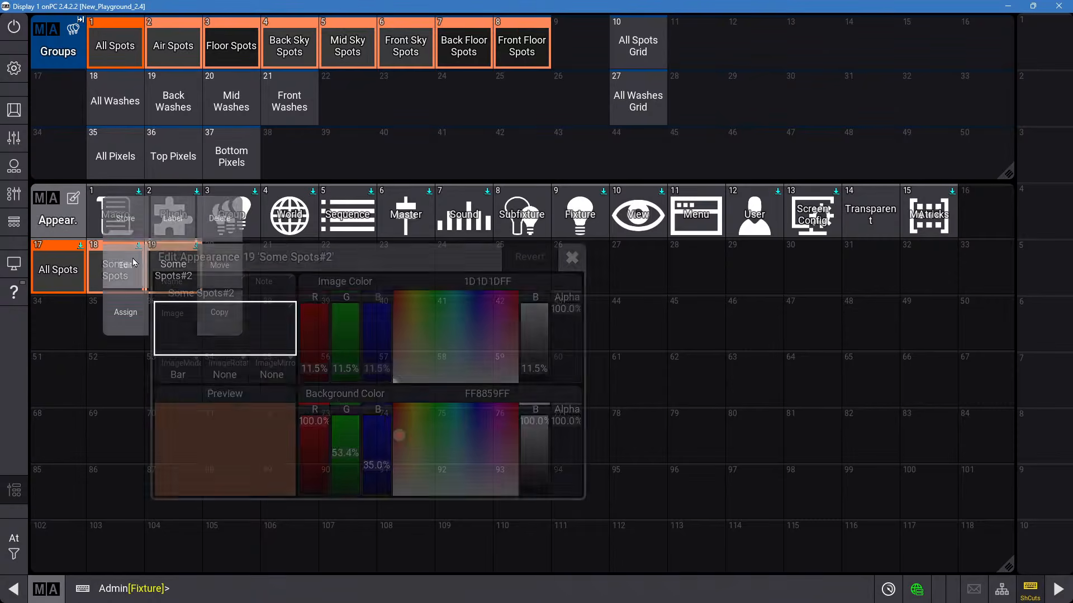
left_click(531, 455)
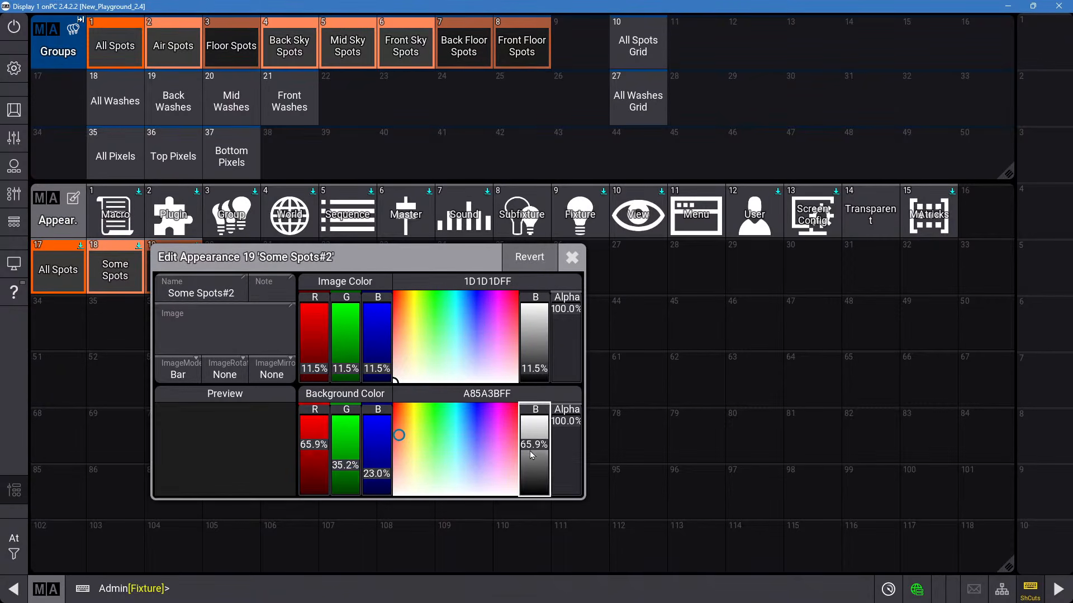
mouse_move(531, 455)
left_mouse_down()
mouse_move(531, 476)
mouse_move(525, 451)
left_mouse_up()
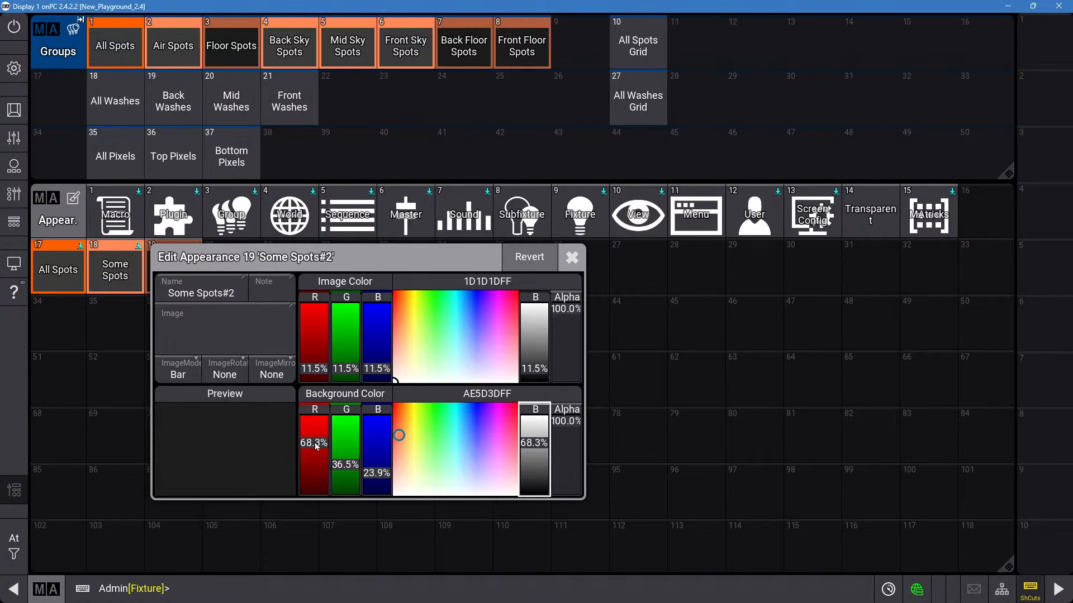
left_click_drag(389, 482, 370, 531)
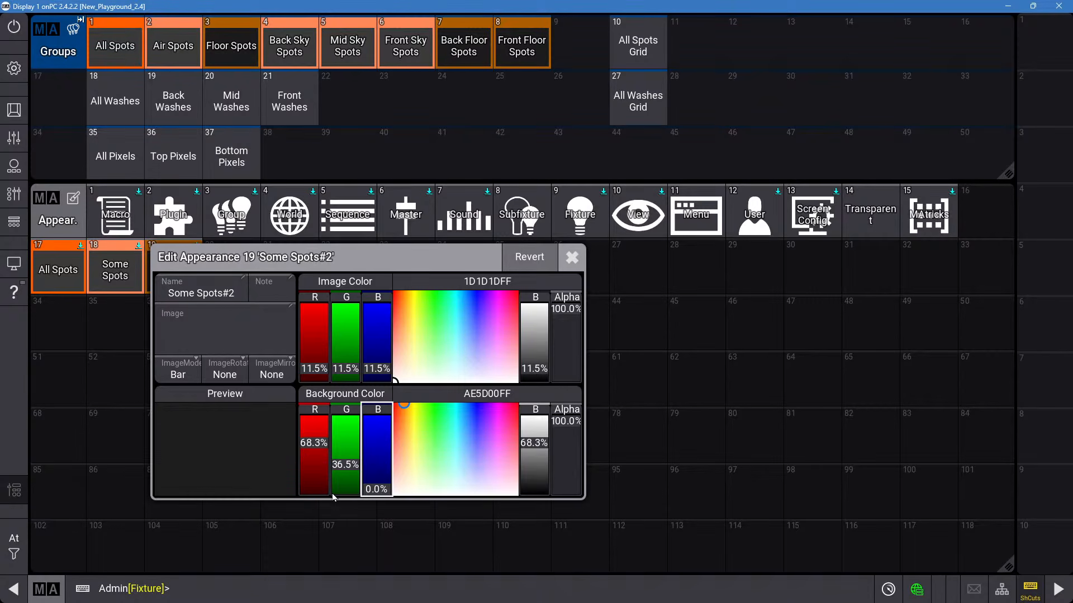
left_click_drag(341, 482, 345, 479)
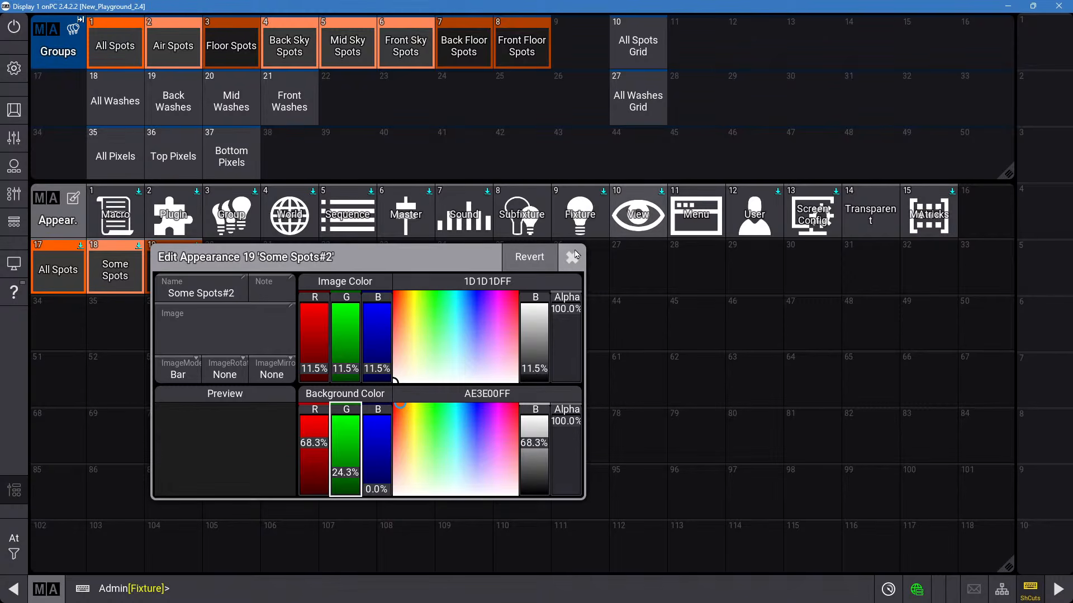
left_click(184, 291)
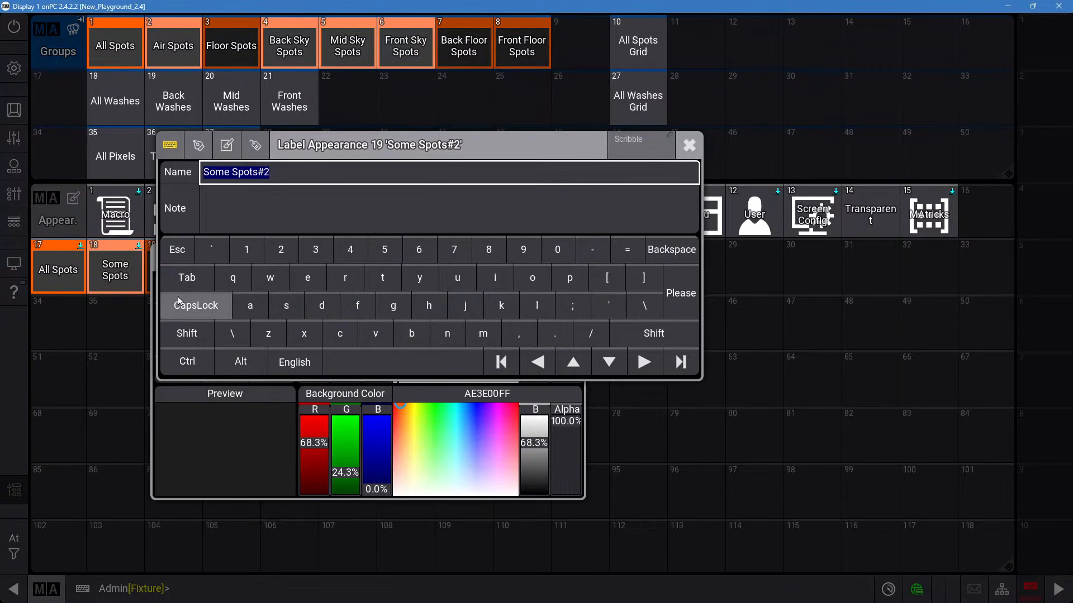
type("F")
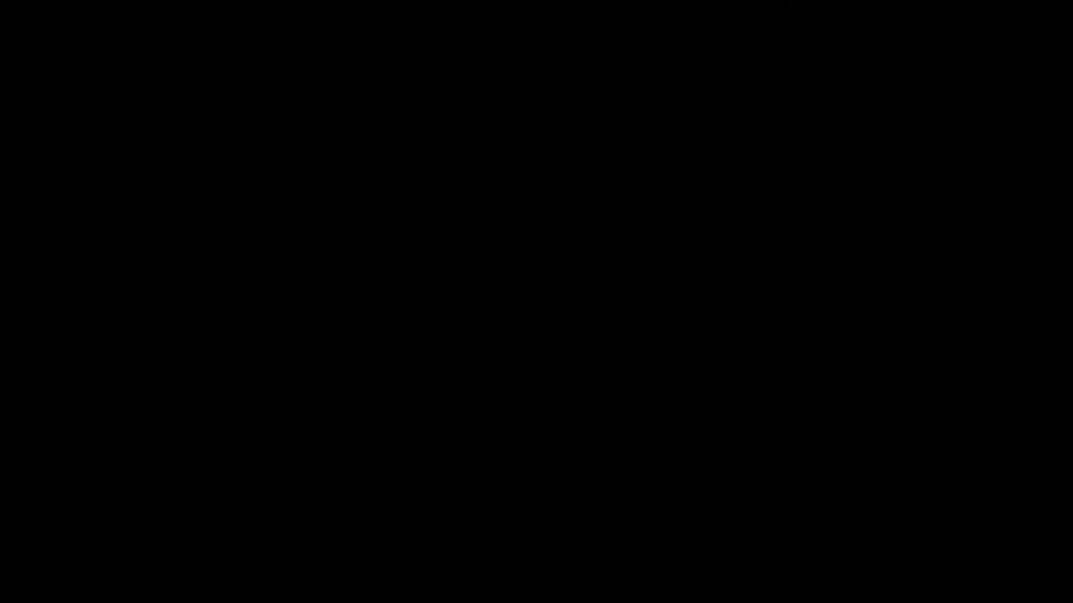
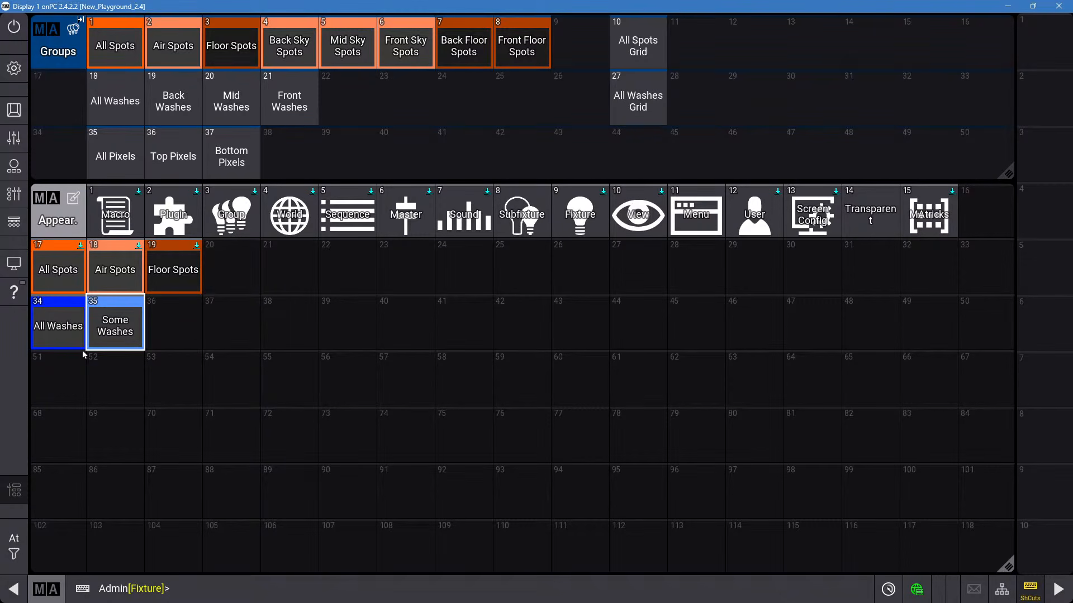
Assign the Some Washes appearance to the Back, Mid and Front Washes groups, and the All Washes appearance to the All Washes group.
left_click_drag(129, 375, 125, 431)
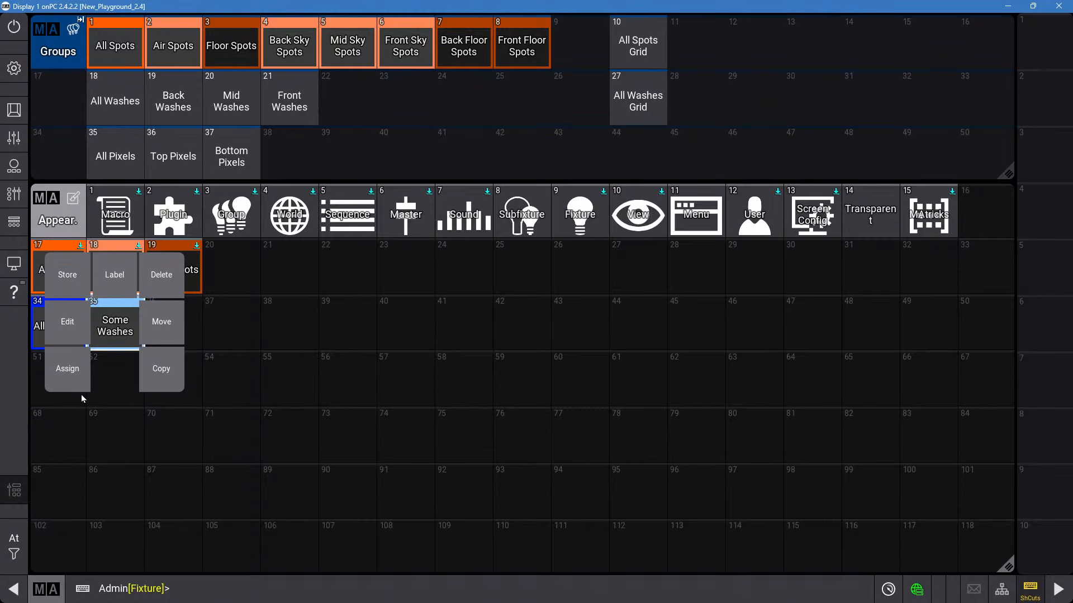
left_click_drag(82, 395, 70, 378)
left_click(173, 97)
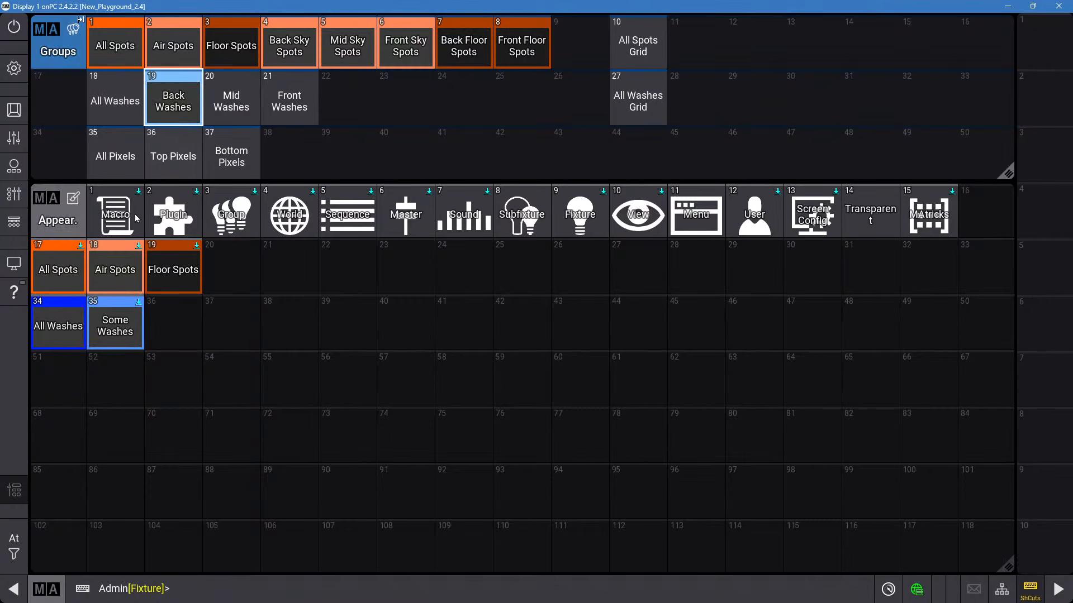
left_click_drag(112, 332, 71, 373)
left_click(237, 104)
left_click_drag(115, 326, 69, 371)
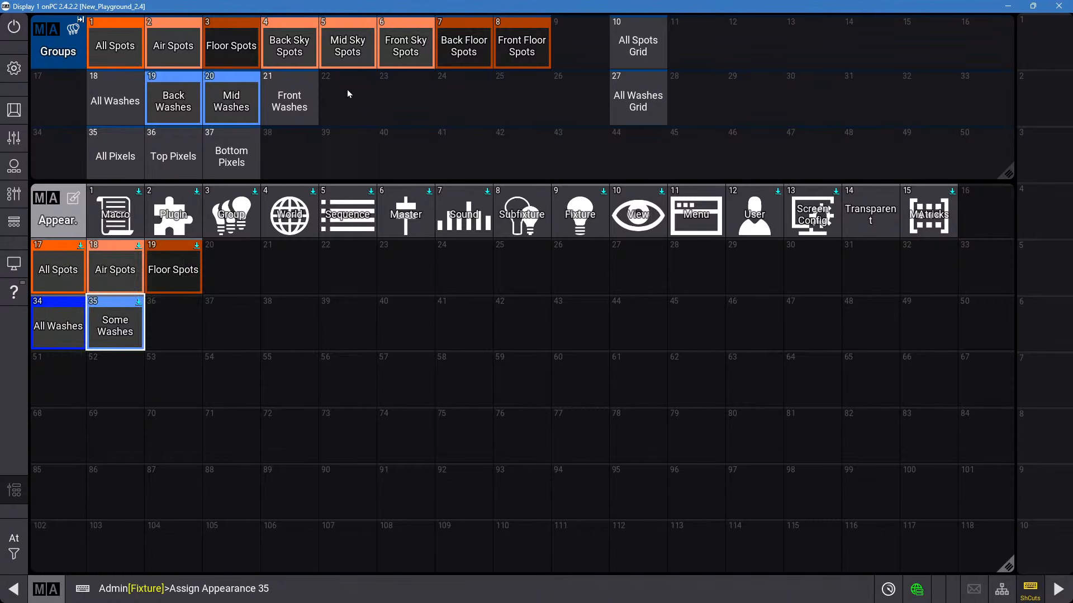
left_click(289, 101)
left_click_drag(45, 327, 69, 391)
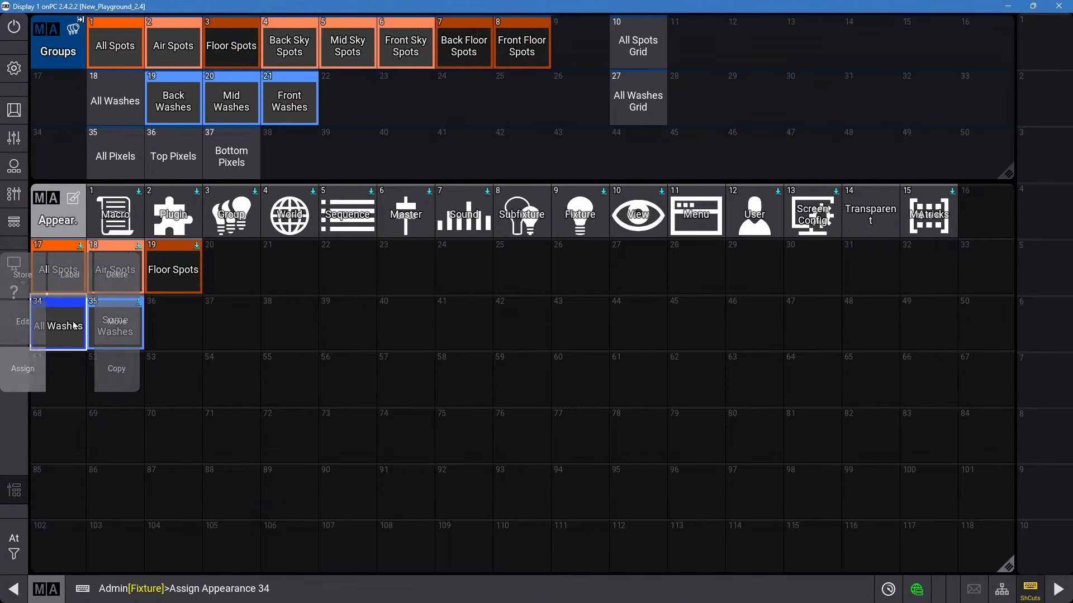
left_click(115, 101)
left_click(180, 384)
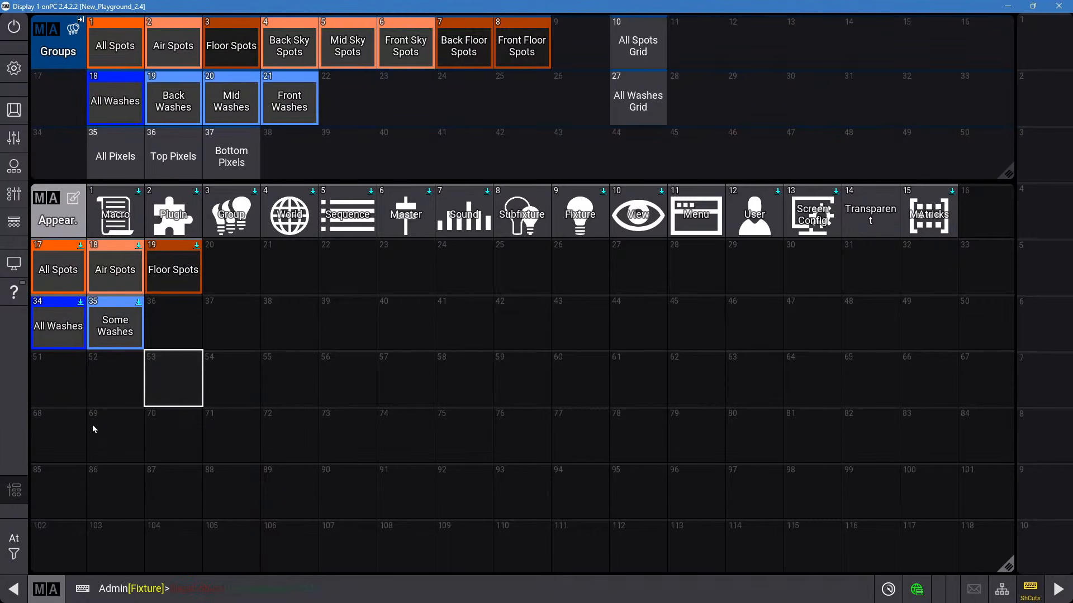
Copy the All Washes appearance to empty slot 51 and open the copy for editing.
left_click_drag(65, 370, 77, 467)
left_click_drag(66, 334, 23, 378)
left_click(52, 385)
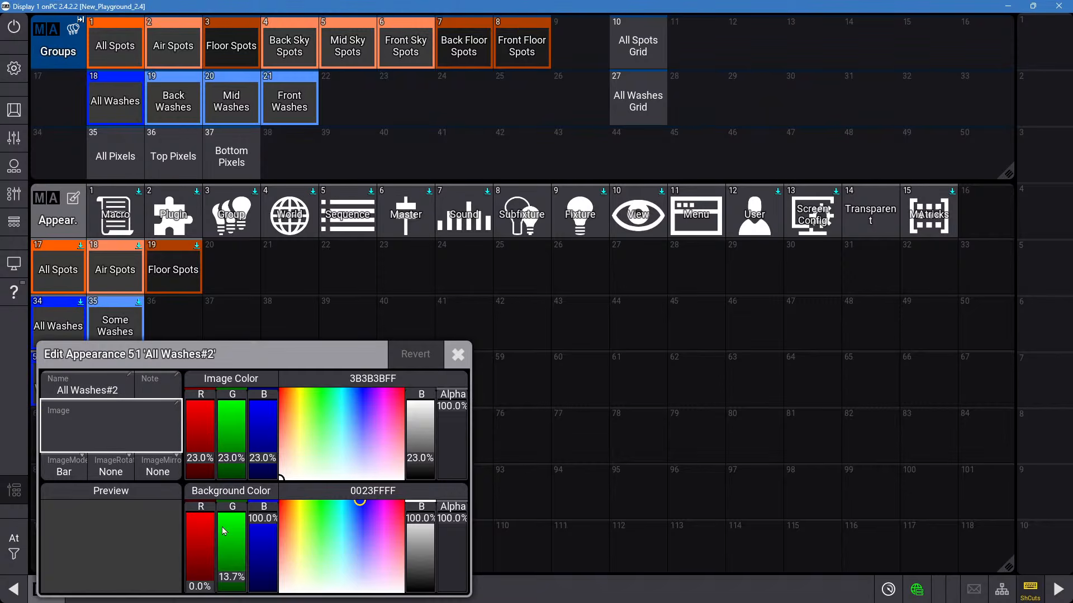
Set appearance 51's background color to green 78.0% and blue 0.0%.
left_click_drag(266, 528, 233, 511)
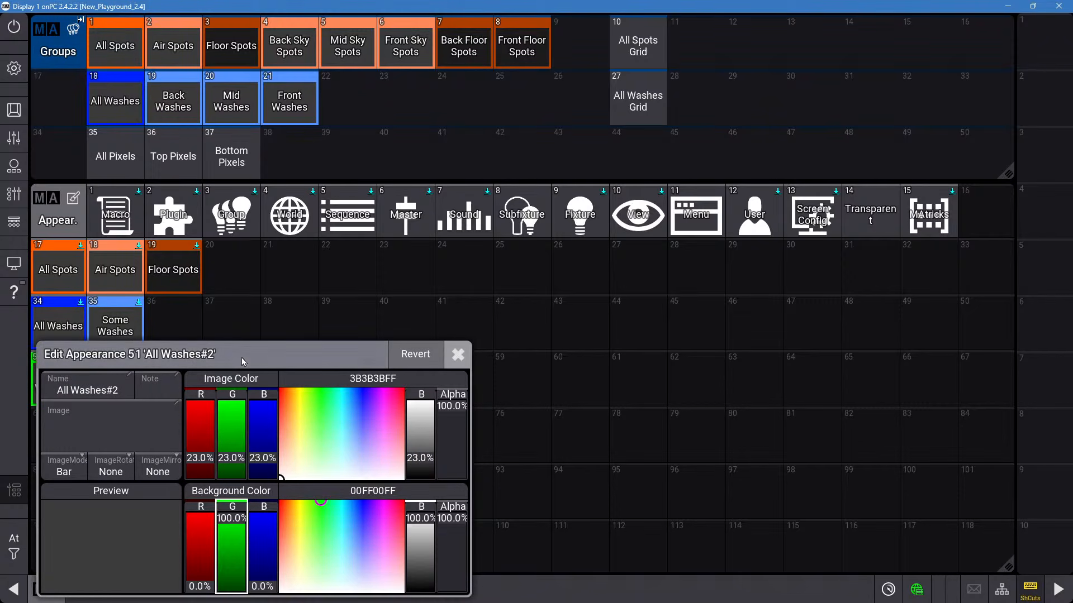
left_click_drag(243, 361, 402, 280)
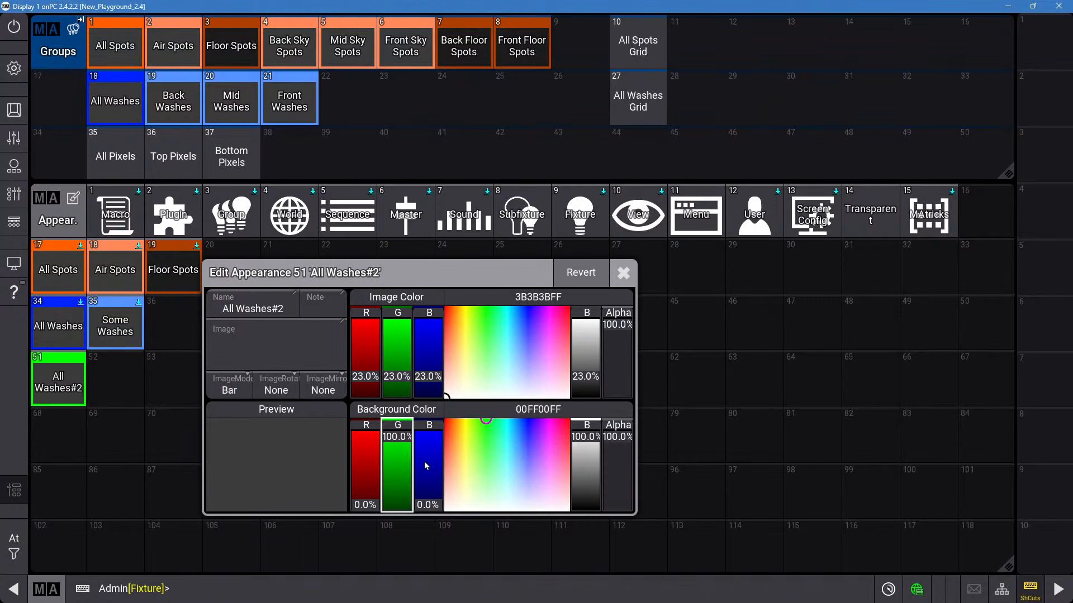
mouse_move(426, 504)
left_mouse_down()
mouse_move(451, 484)
mouse_move(429, 492)
mouse_move(429, 512)
mouse_move(440, 495)
left_mouse_up()
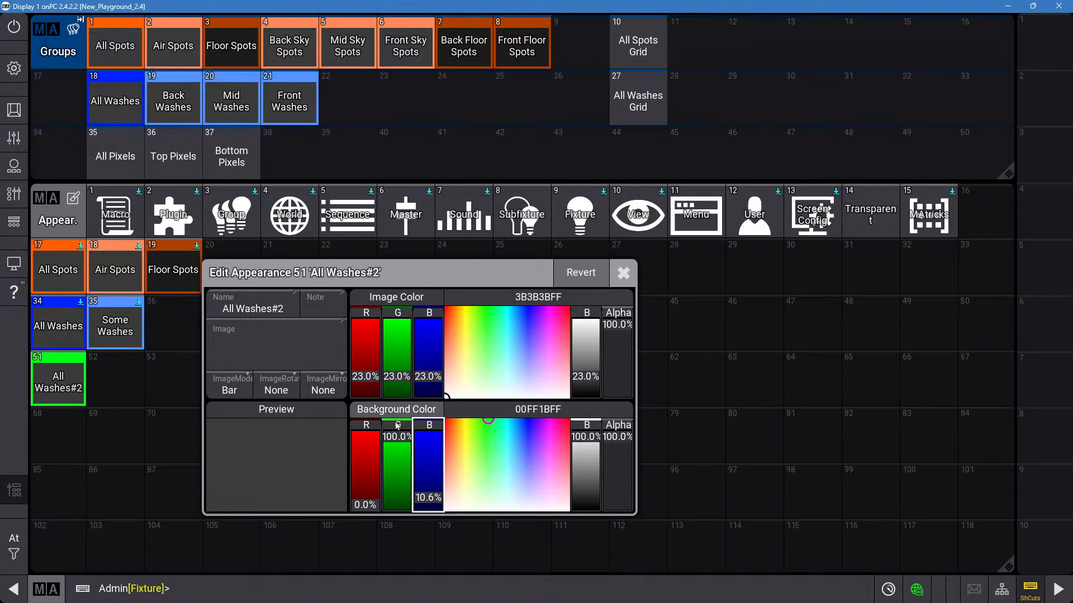
left_click(402, 447)
left_click(402, 447)
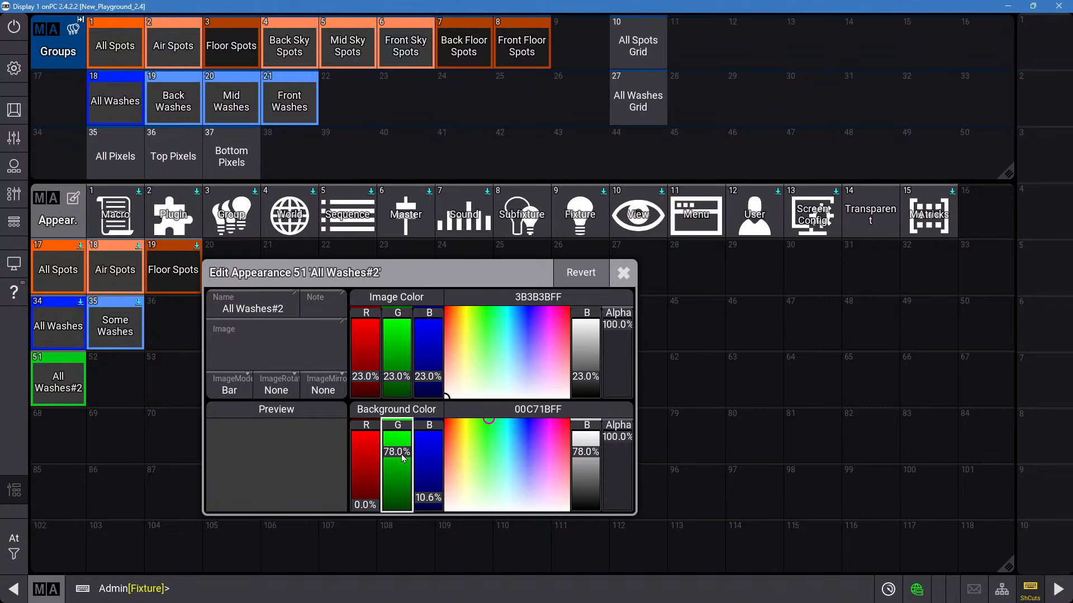
left_click(436, 502)
left_click(434, 504)
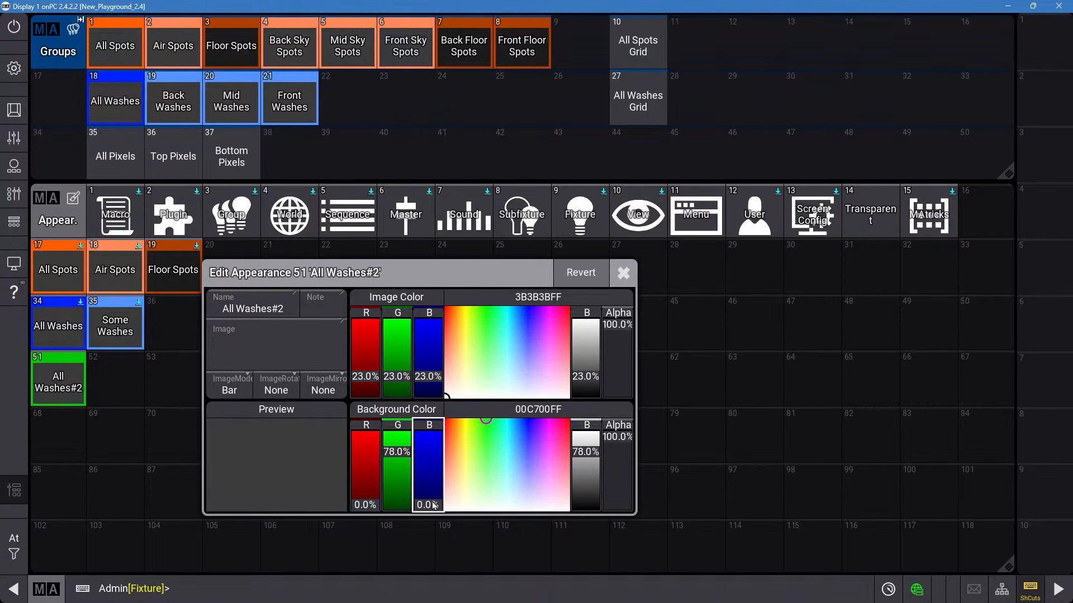
Rename appearance 51 as "All Pixels" and close its editor.
left_click(236, 308)
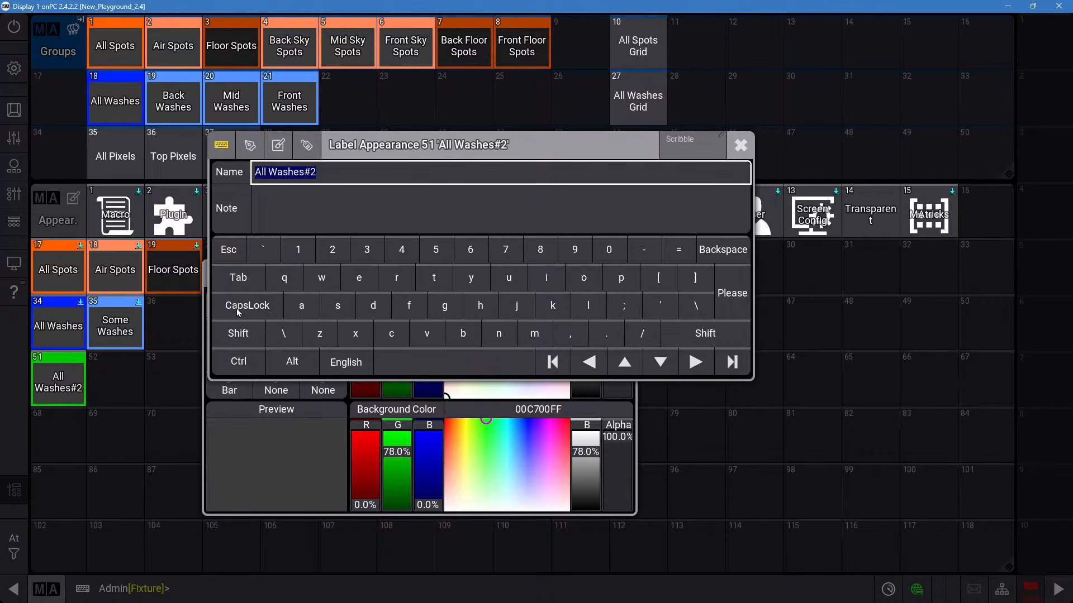
type("All Pix")
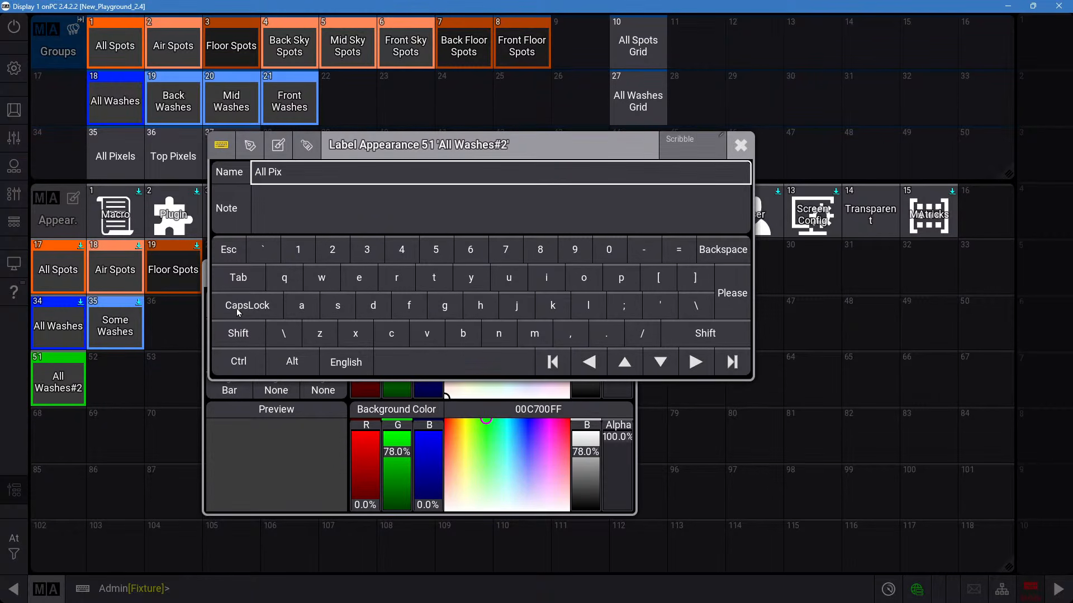
type("els")
key("Return")
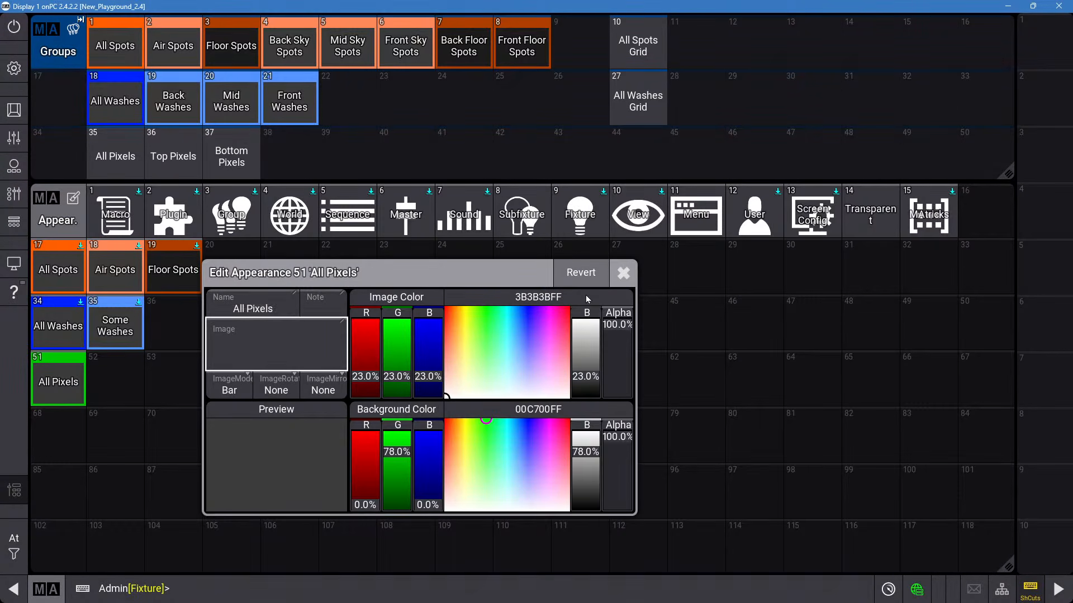
left_click(624, 272)
Copy the All Pixels appearance to empty slot 52 and rename the copy "Some Pixels".
left_click_drag(47, 386, 116, 444)
left_click(115, 382)
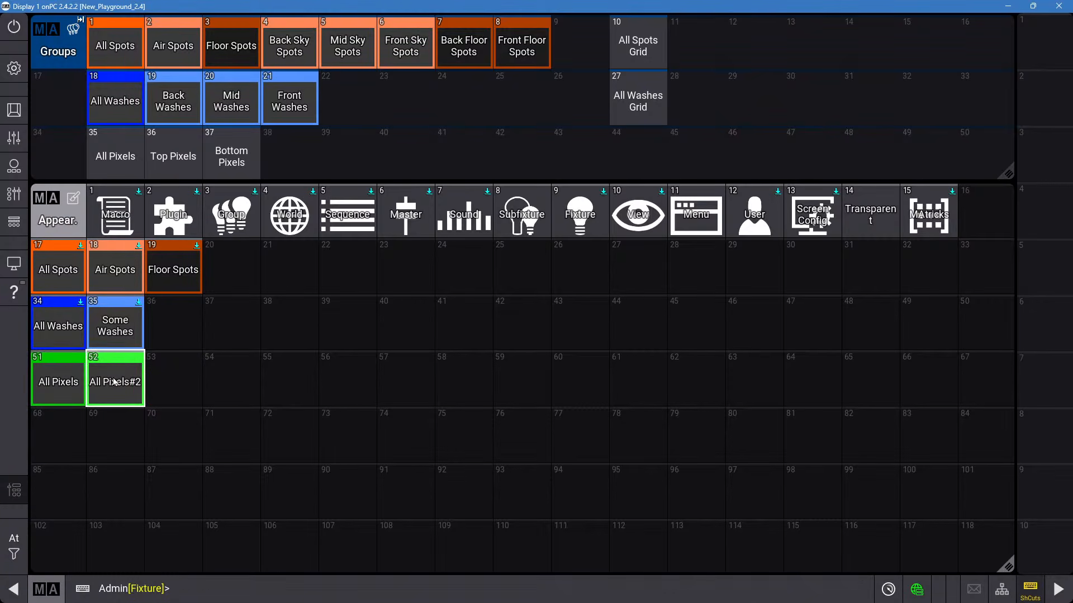
left_click_drag(114, 382, 62, 379)
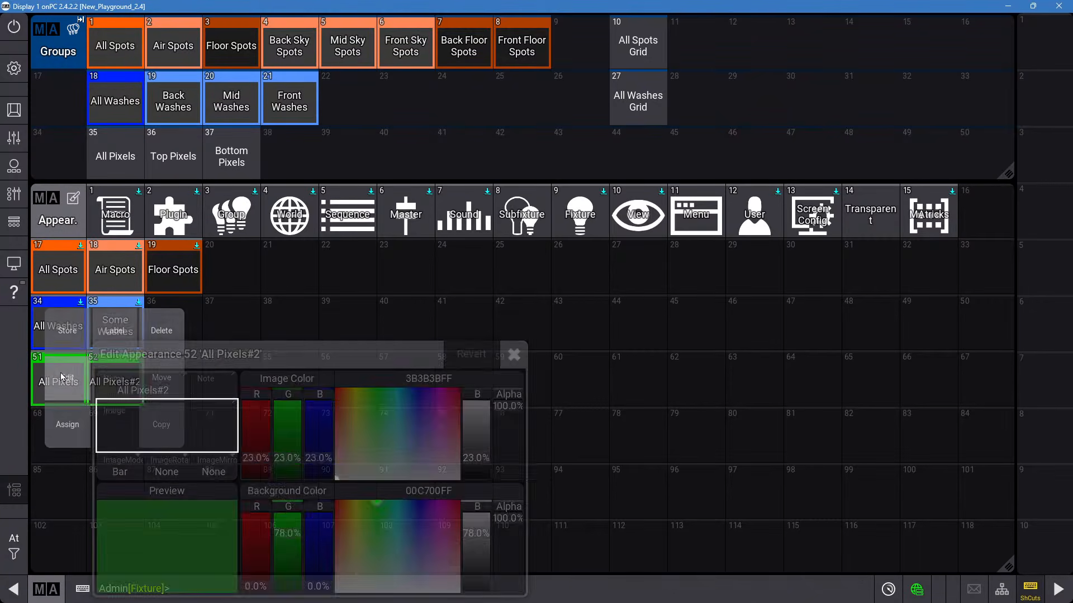
left_click(164, 385)
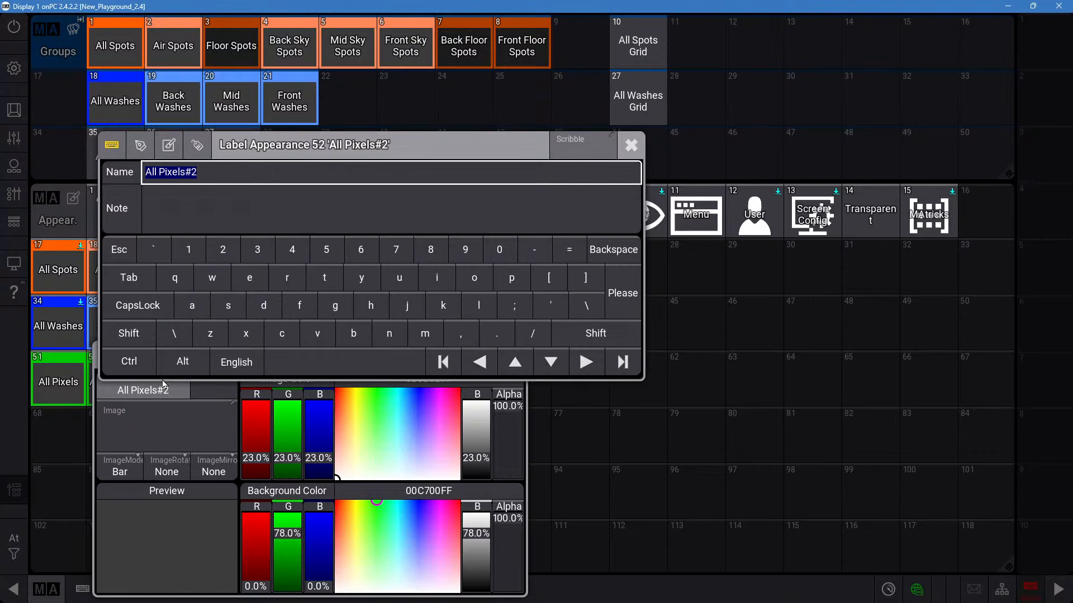
type("Some Pixels")
key("Return")
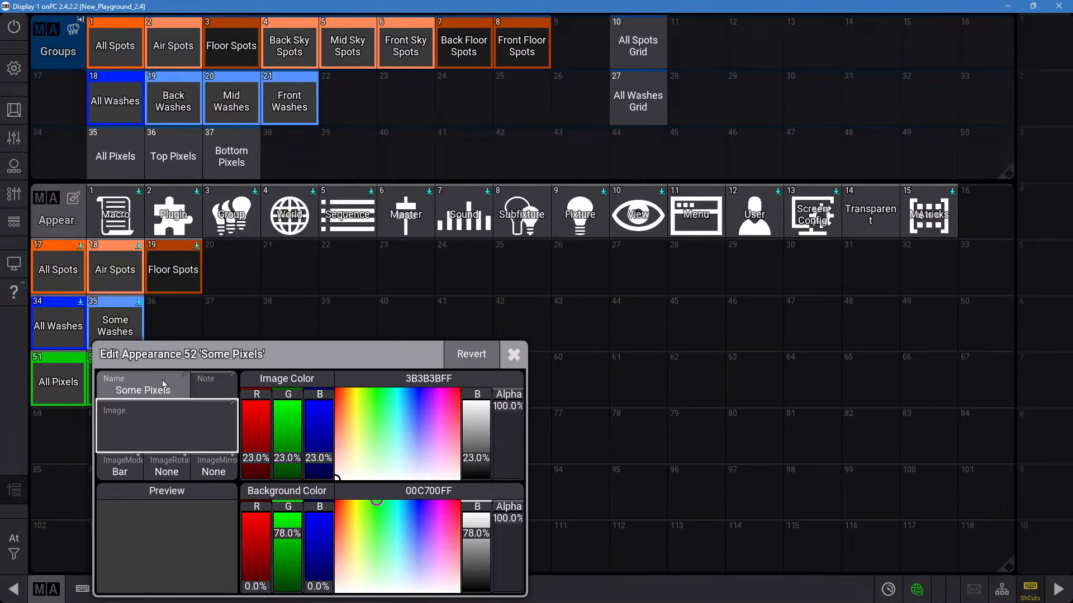
left_click_drag(357, 355, 409, 213)
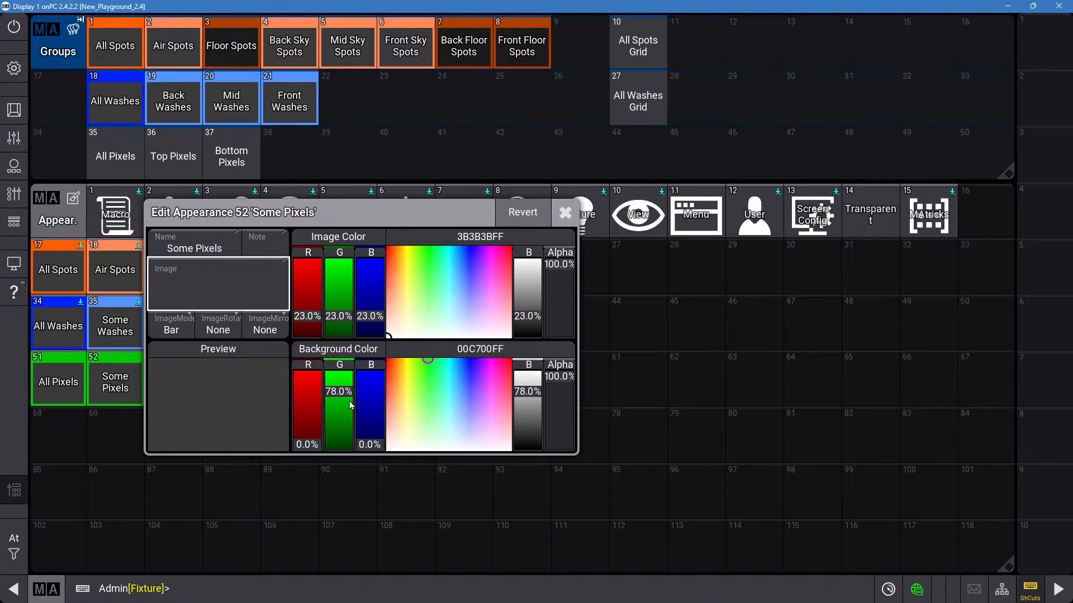
left_click(366, 450)
left_click_drag(366, 450, 365, 428)
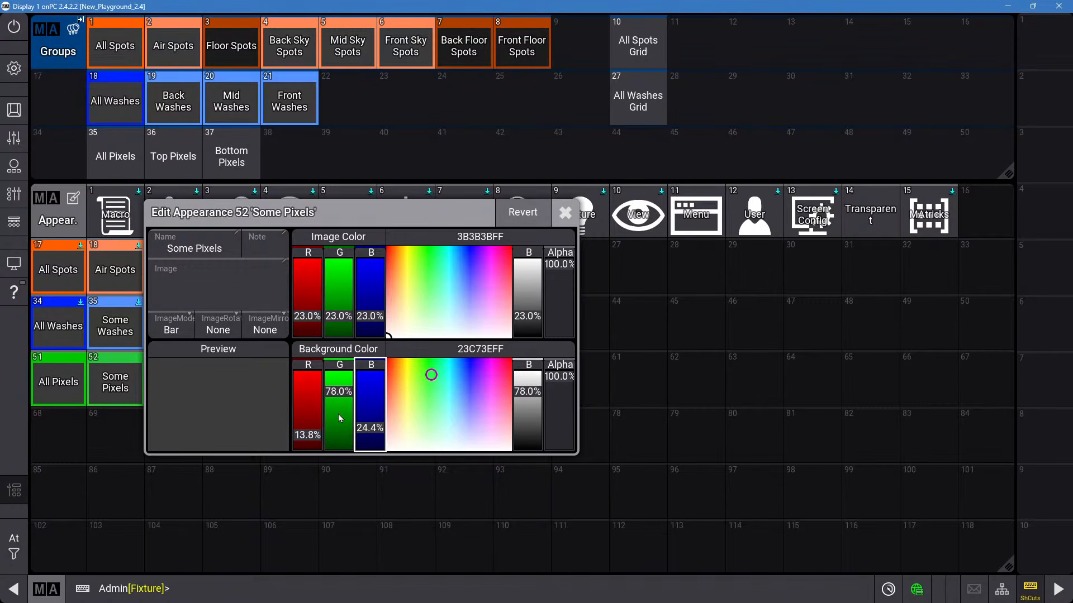
left_click_drag(336, 393, 338, 356)
left_click_drag(311, 433, 313, 425)
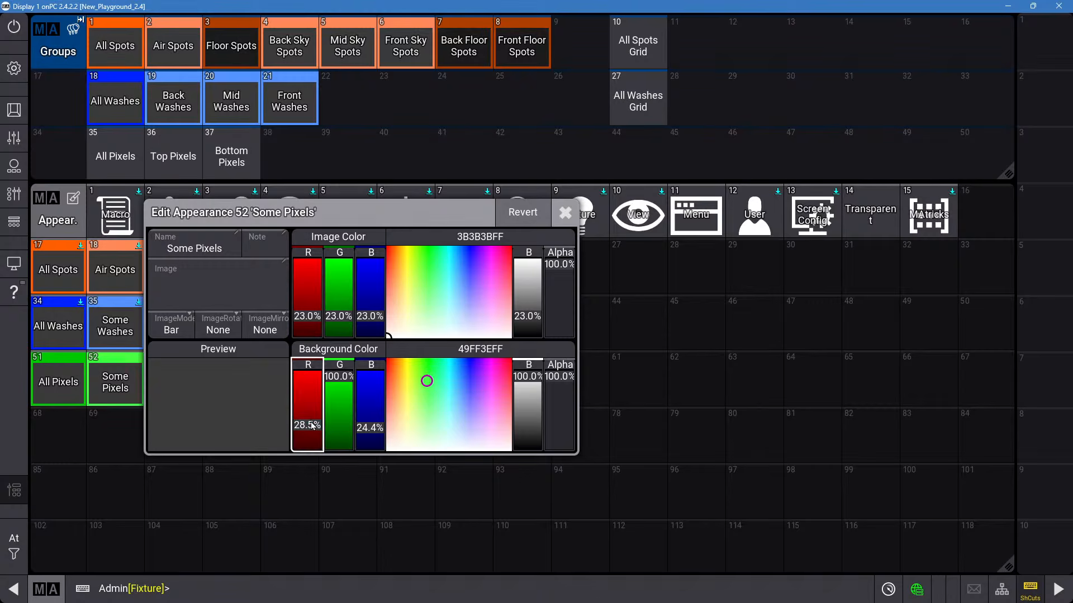
left_click(523, 212)
left_click(482, 333)
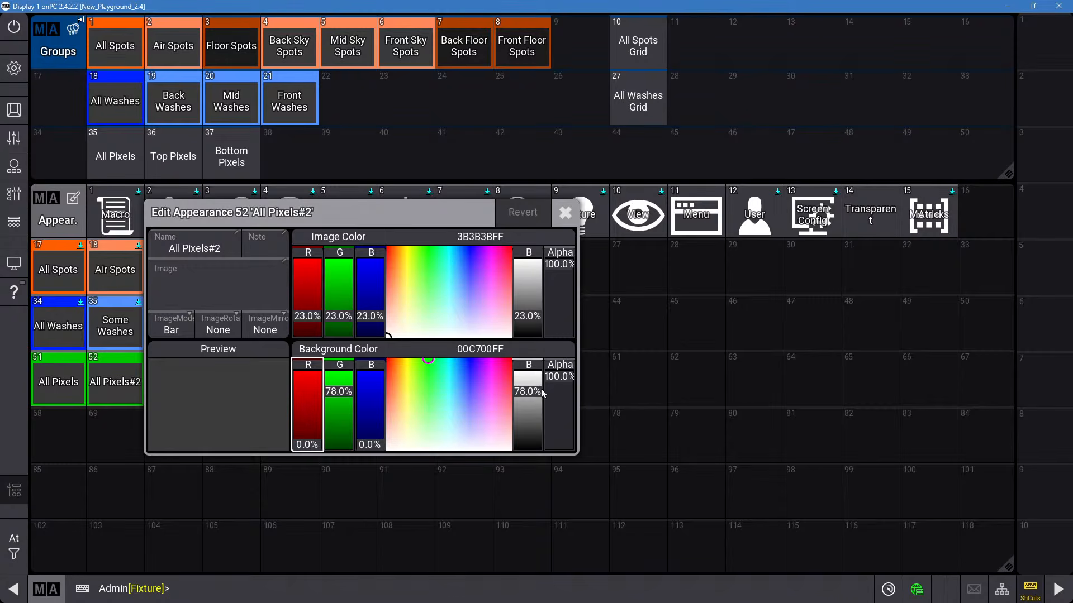
Darken appearance 52's background color to about 40% brightness and rename the appearance "Some Pixels".
left_click_drag(533, 392, 531, 424)
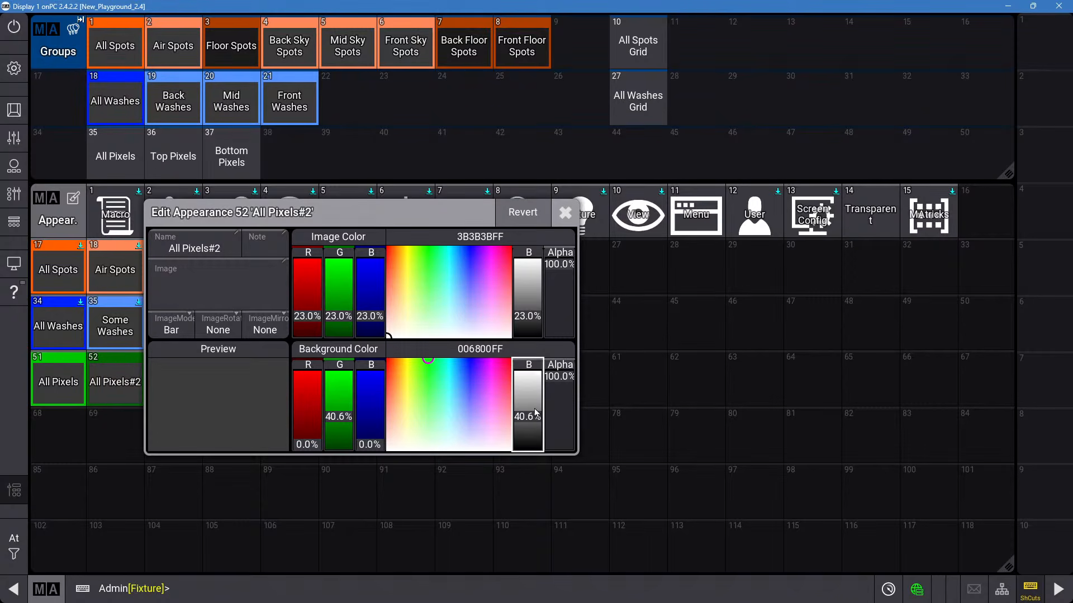
left_click(565, 213)
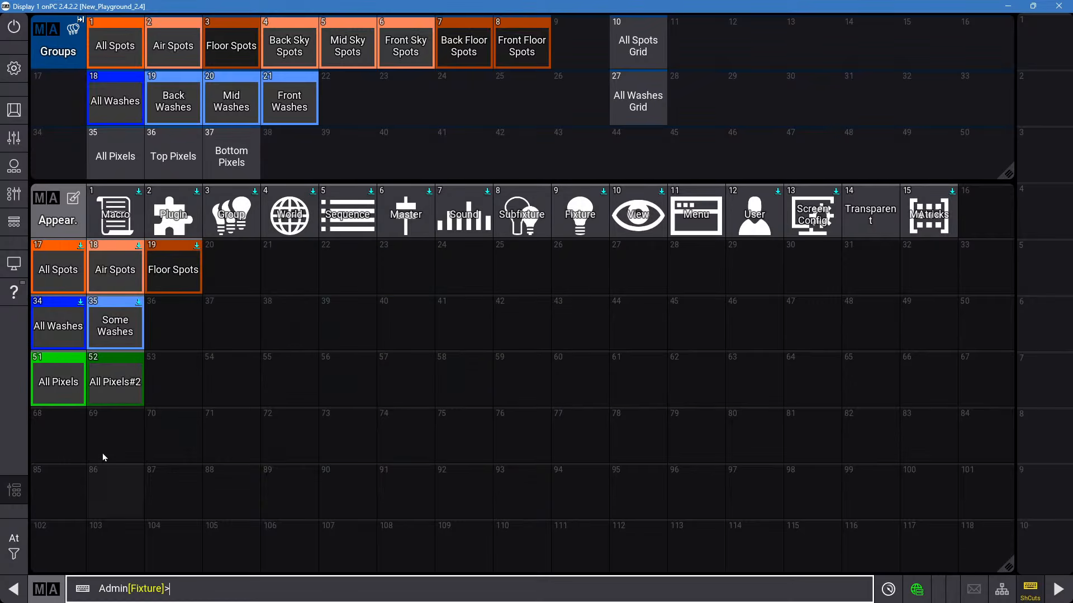
left_click(126, 396)
left_click(120, 339)
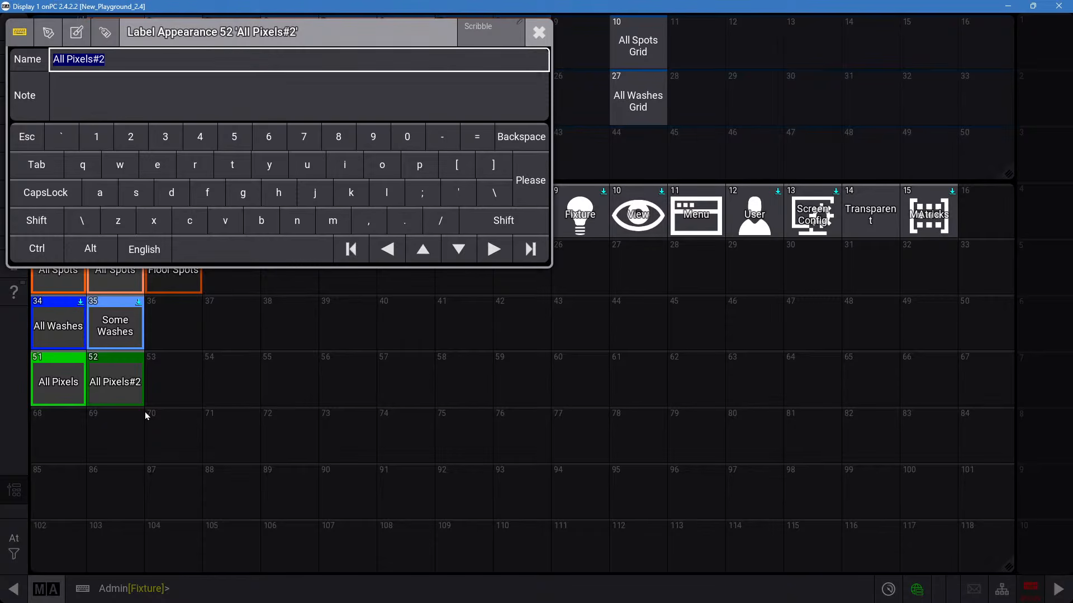
type("Some Pix")
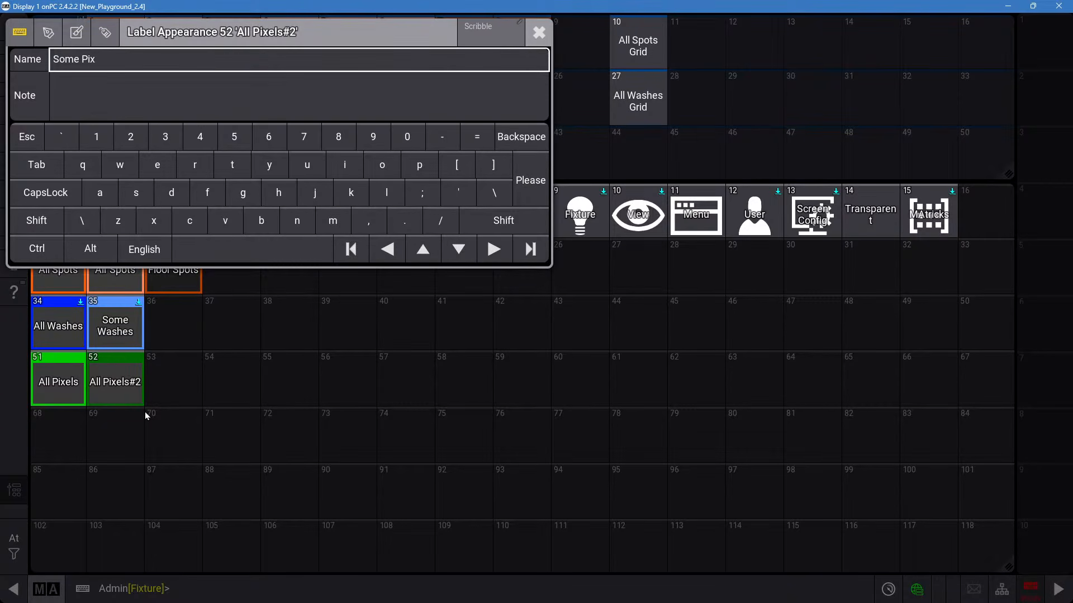
type("els")
key("Return")
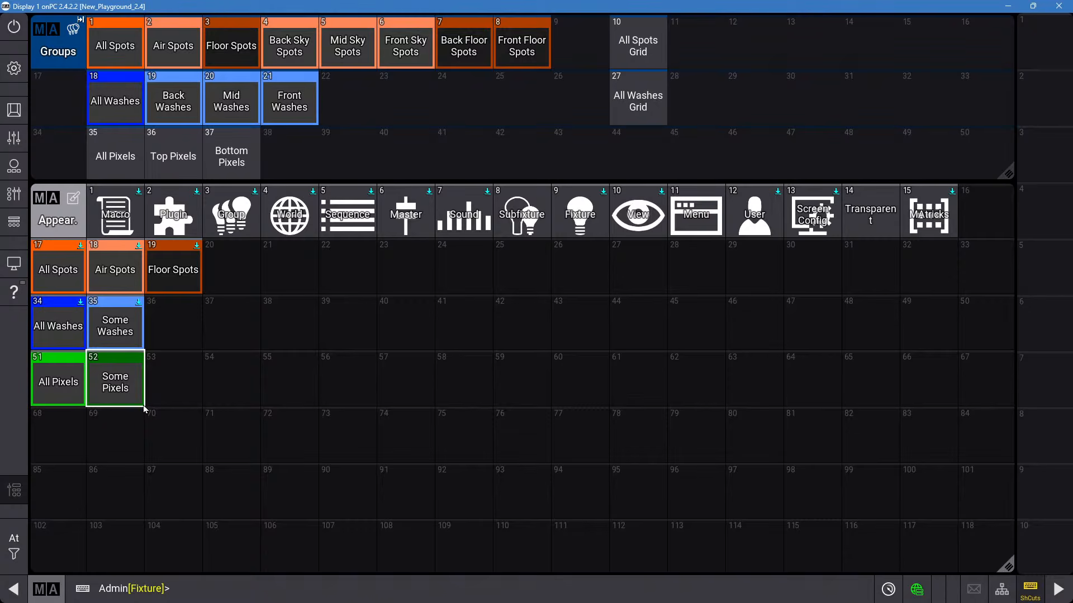
Assign the All Pixels appearance to the All Pixels group and the Some Pixels appearance to the Top Pixels and Bottom Pixels groups.
left_click(179, 386)
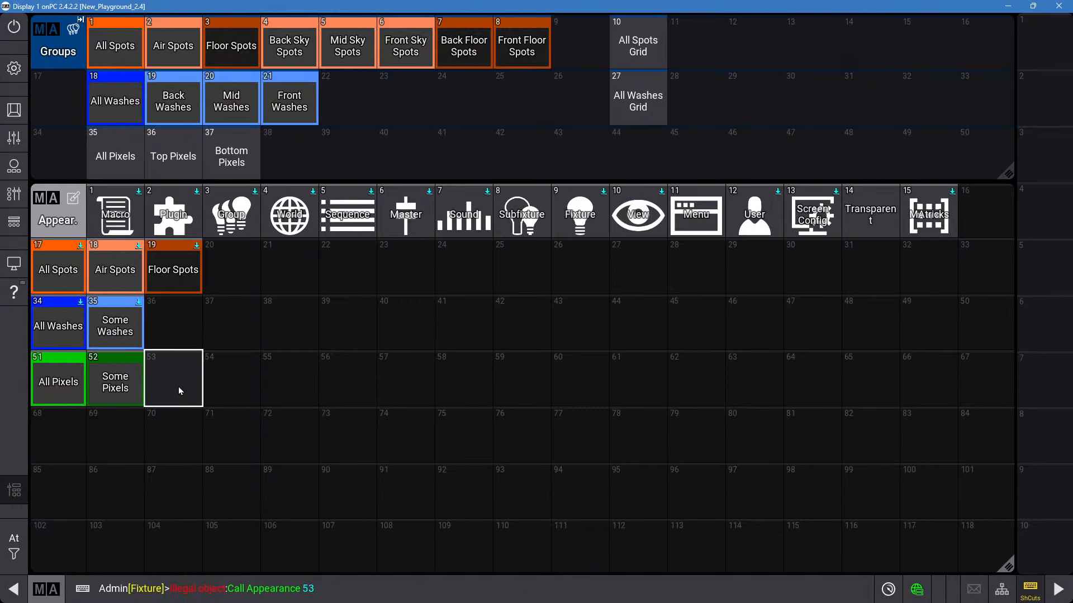
left_click_drag(55, 366, 28, 419)
left_click(115, 156)
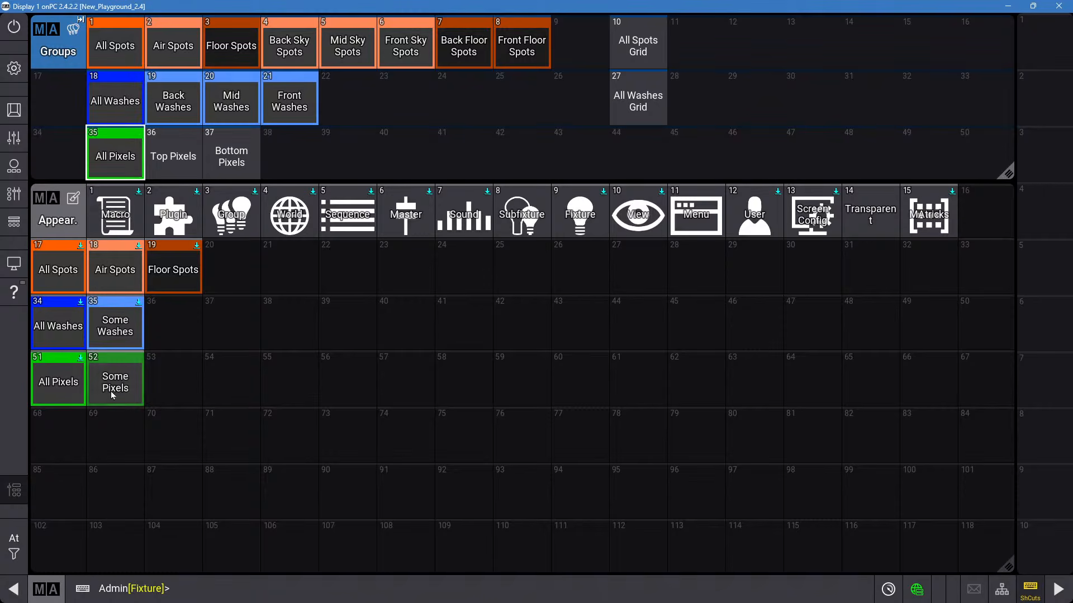
left_click_drag(112, 395, 56, 432)
left_click(173, 155)
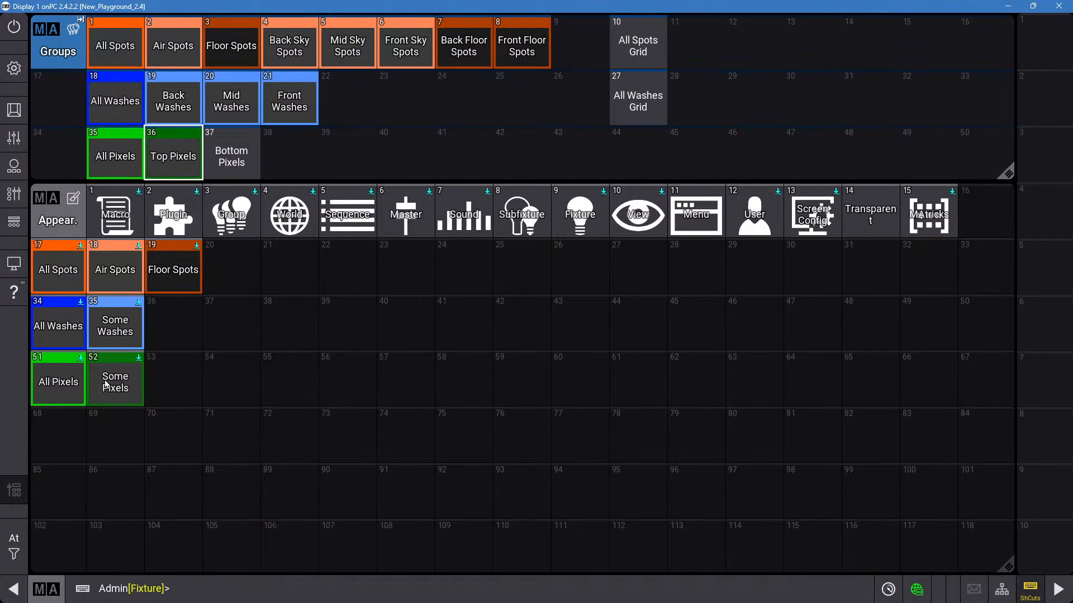
left_click_drag(106, 385, 63, 424)
left_click(232, 156)
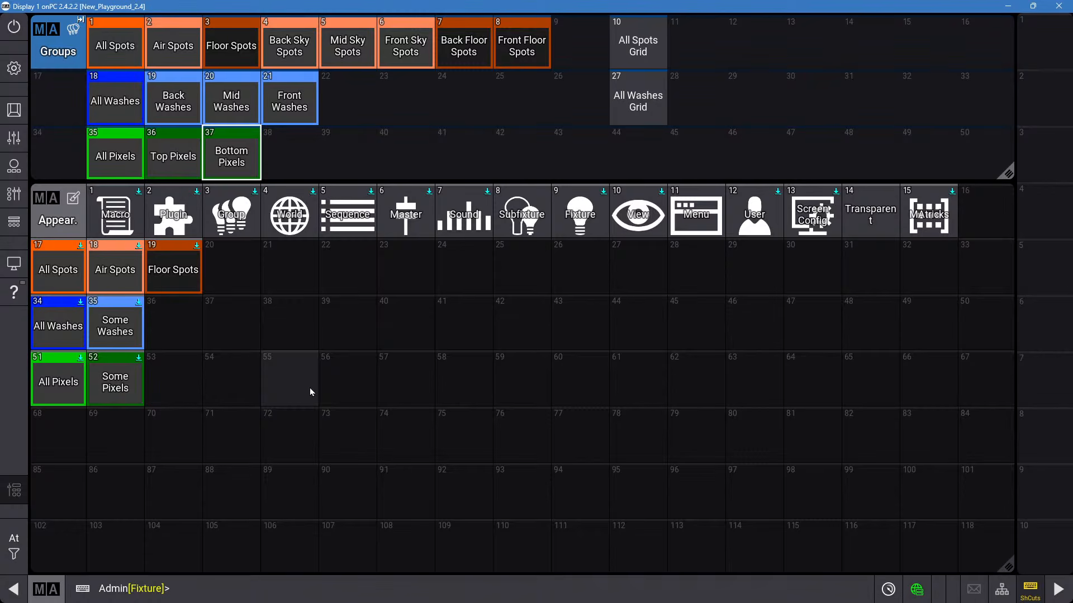
Assign the All Spots and All Washes appearances to the All Spots Grid and All Washes Grid groups, and remove the Appearances pool window.
left_click_drag(66, 282, 28, 374)
left_click(638, 45)
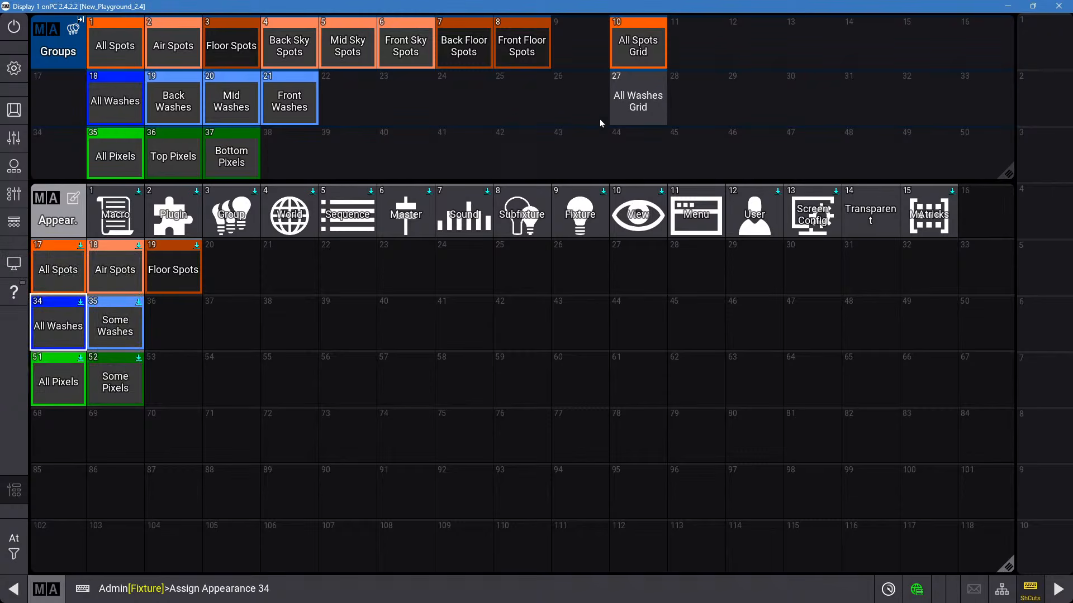
left_click(638, 98)
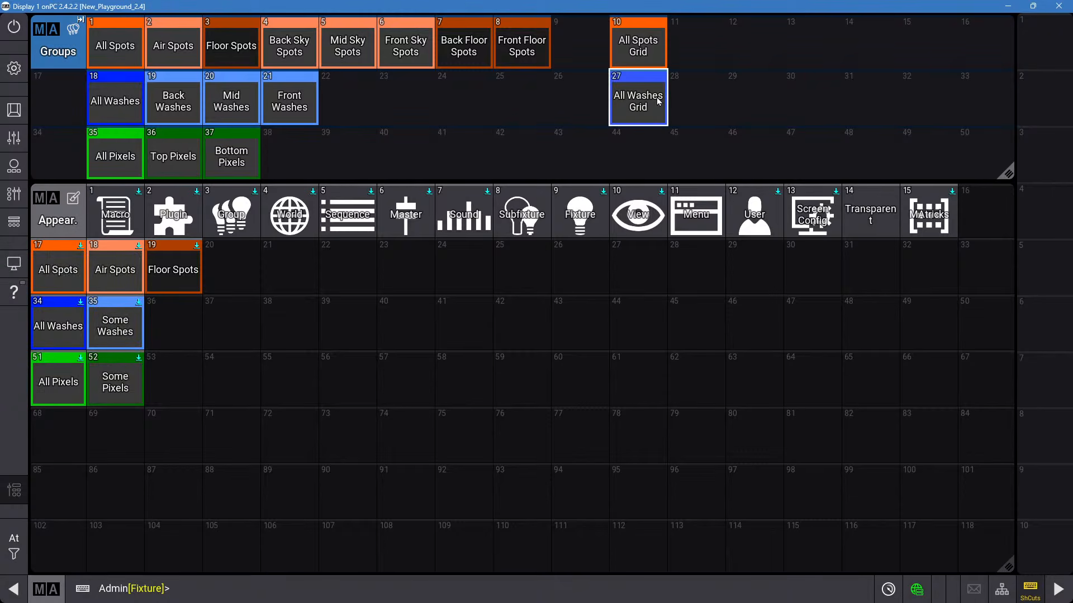
left_click(50, 197)
left_click(306, 204)
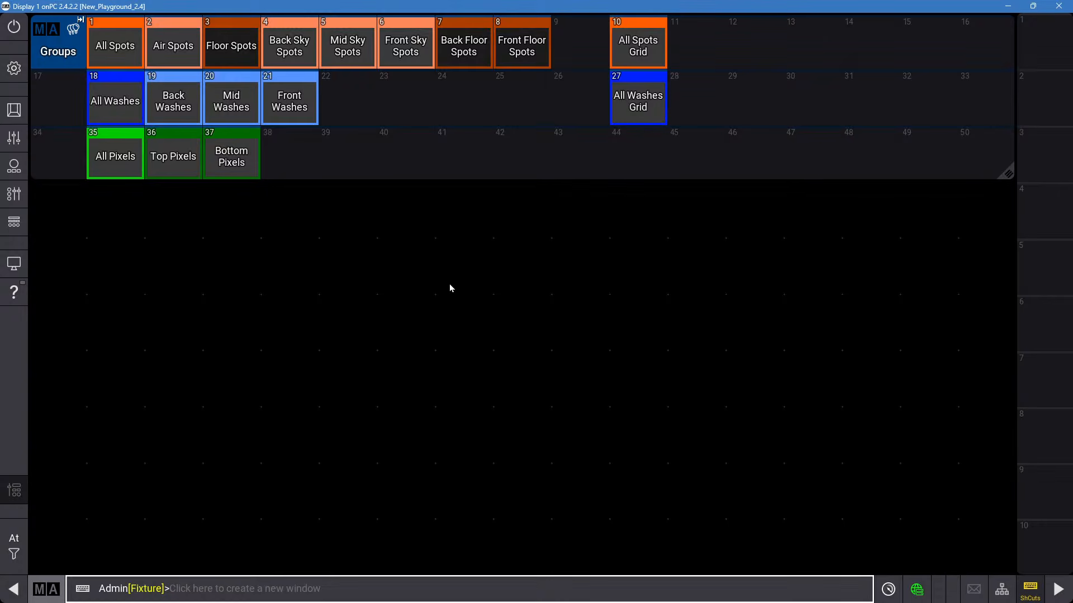